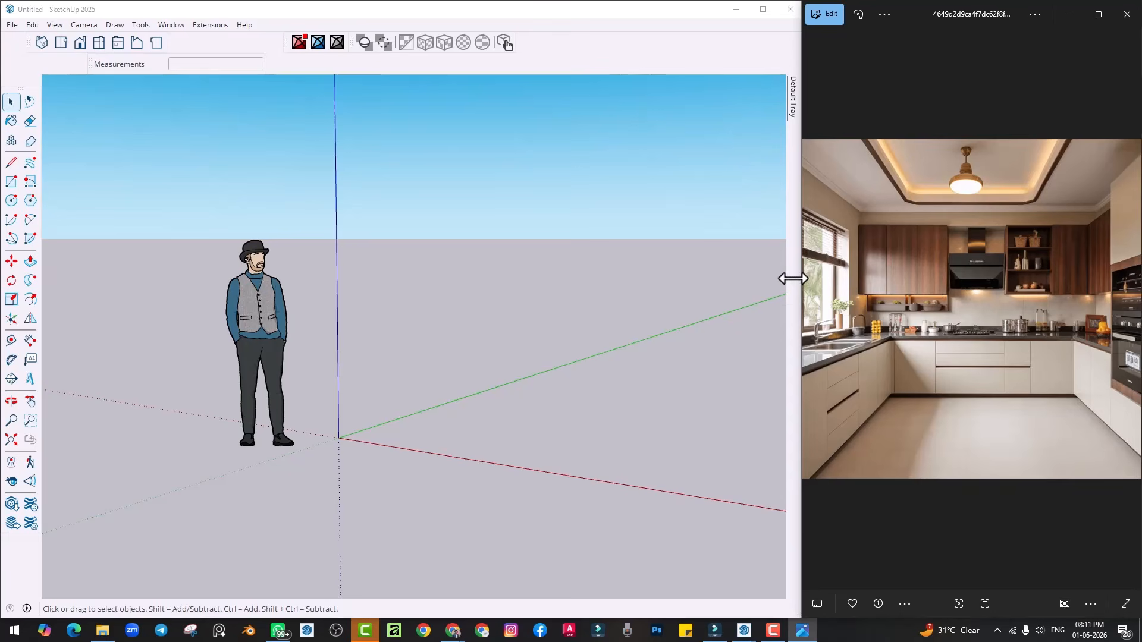
Widen the SketchUp area beside the reference photo, then switch to Chrome and show the "modular kitchen pinterest" image results
left_click_drag(792, 278, 804, 278)
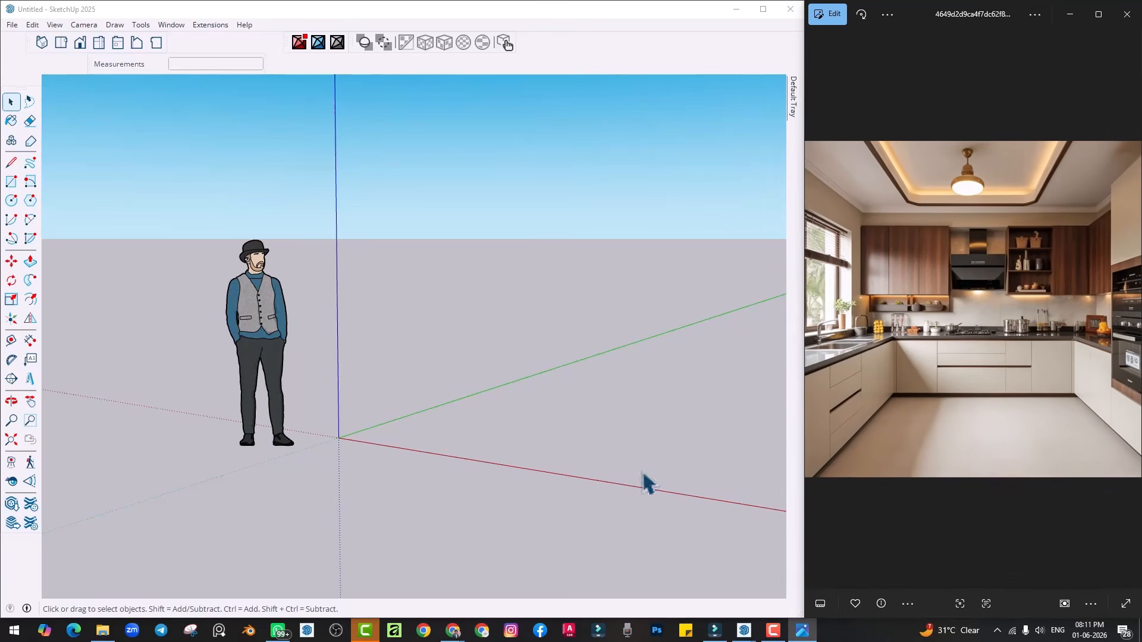
mouse_move(453, 632)
left_click(411, 582)
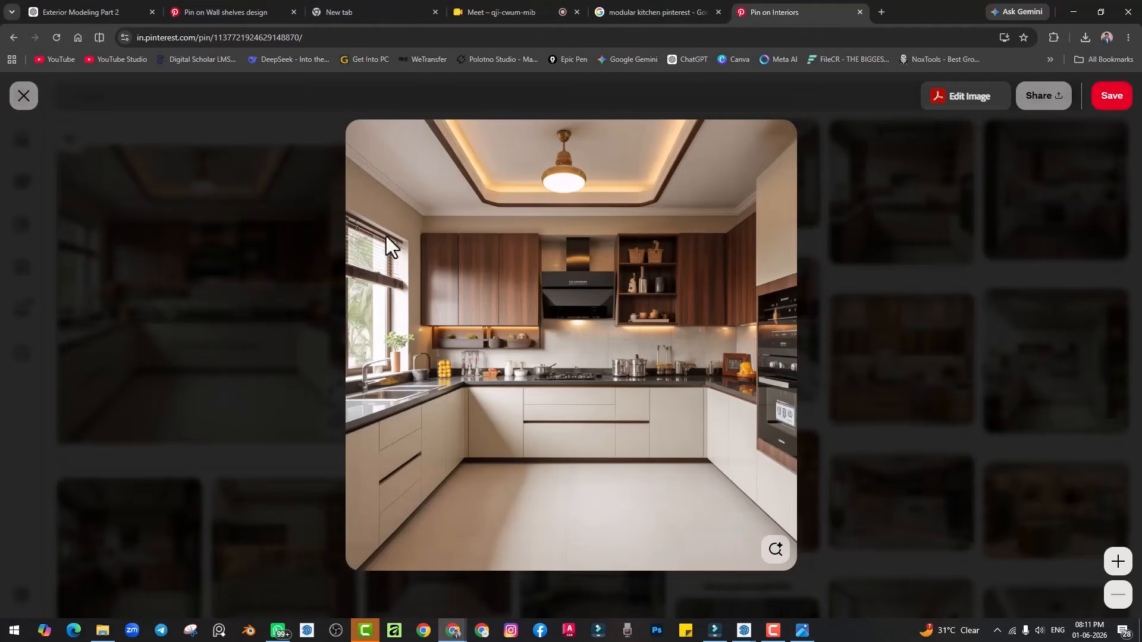
left_click(660, 12)
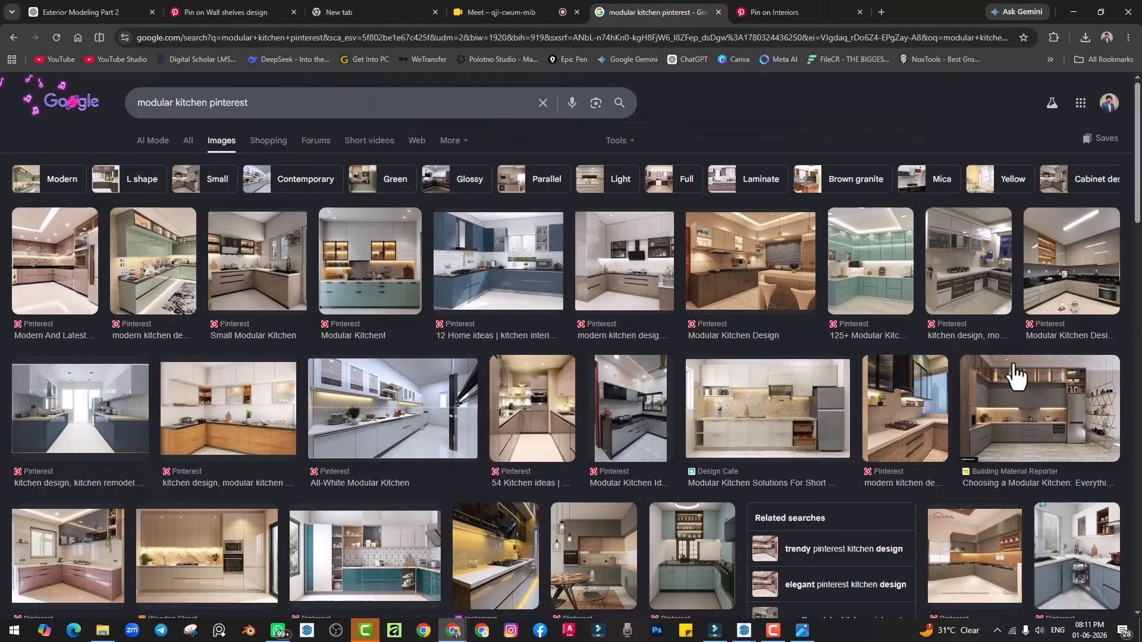
Preview the all-white, green single-wall, blue L-shaped and parallel kitchens in the image results to compare their layouts
scroll(547, 359, "down", 2)
scroll(547, 359, "up", 2)
left_click(375, 395)
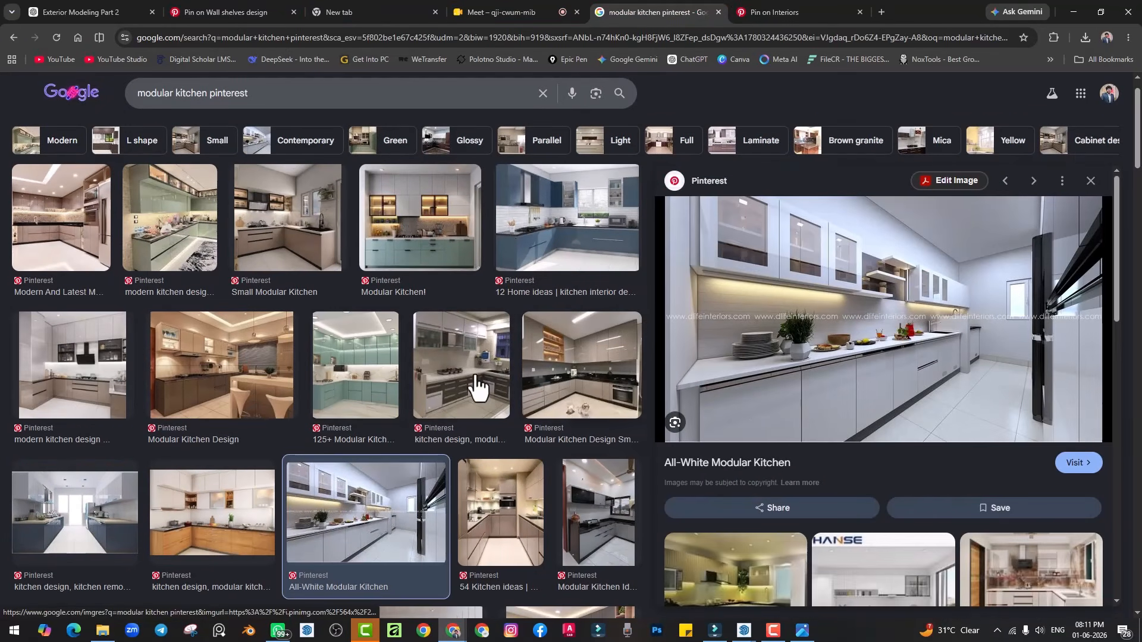
left_click(569, 375)
left_click(420, 242)
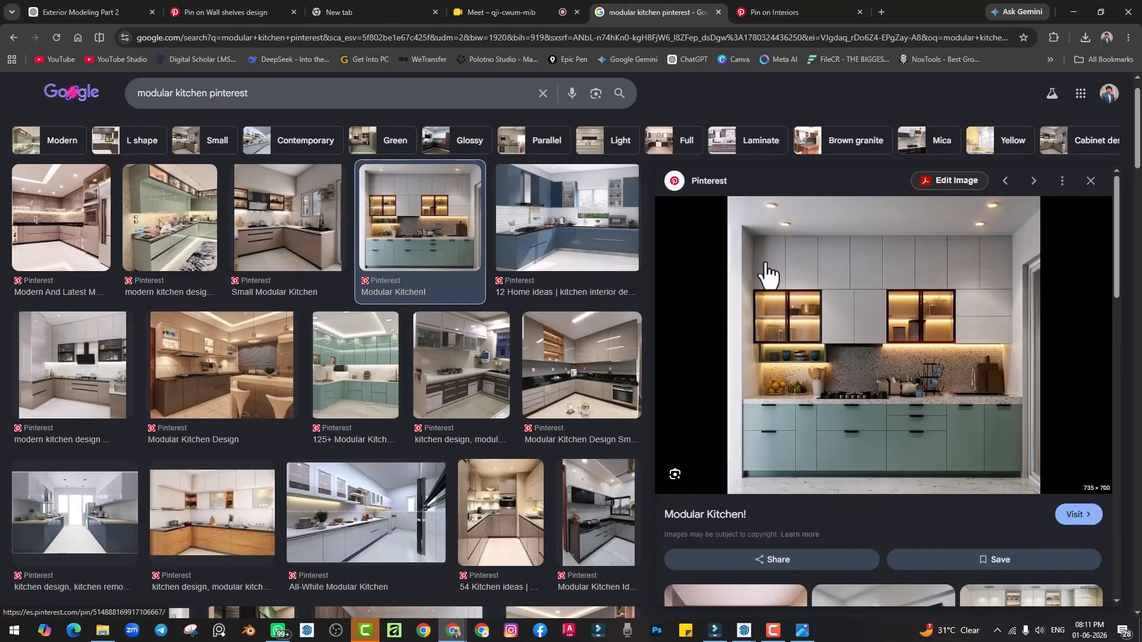
left_click(575, 243)
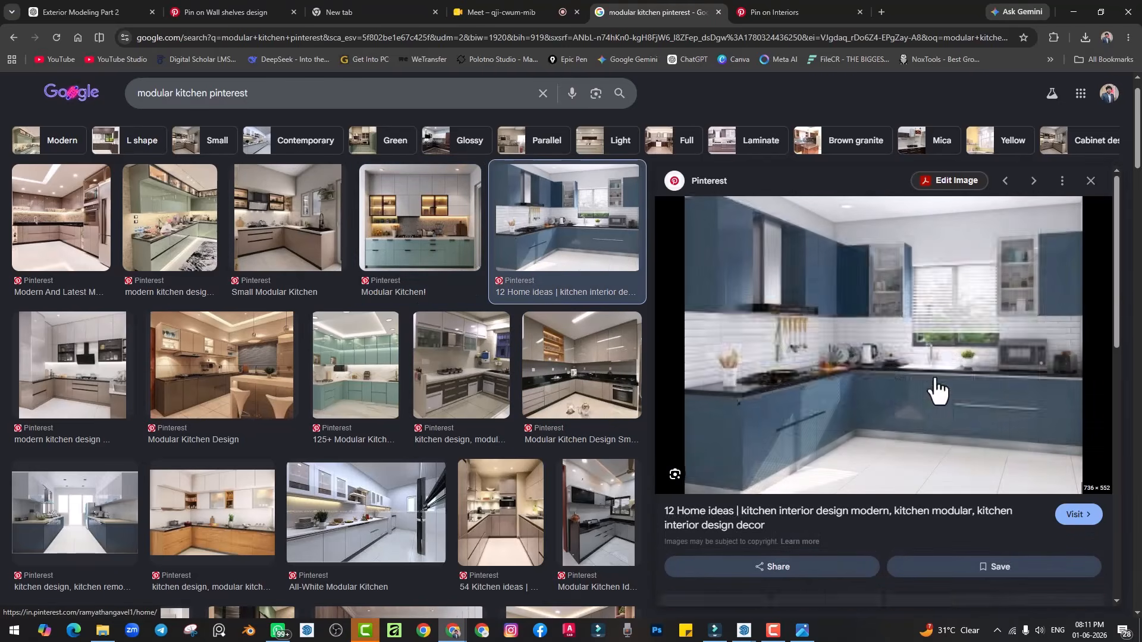
scroll(448, 356, "down", 2)
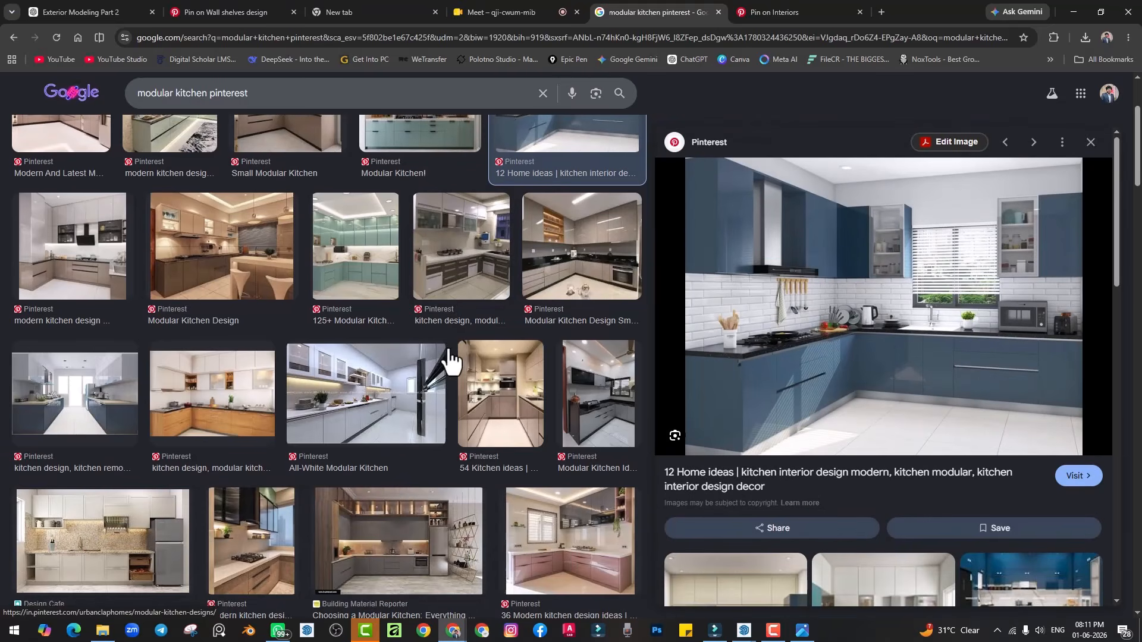
left_click(120, 408)
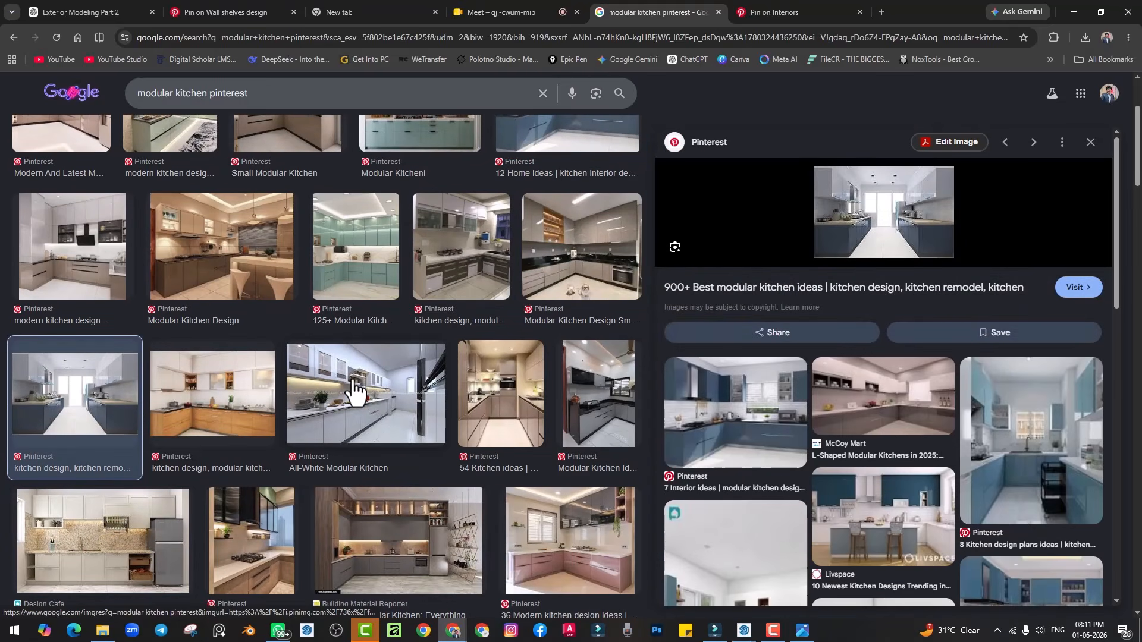
scroll(357, 388, "up", 2)
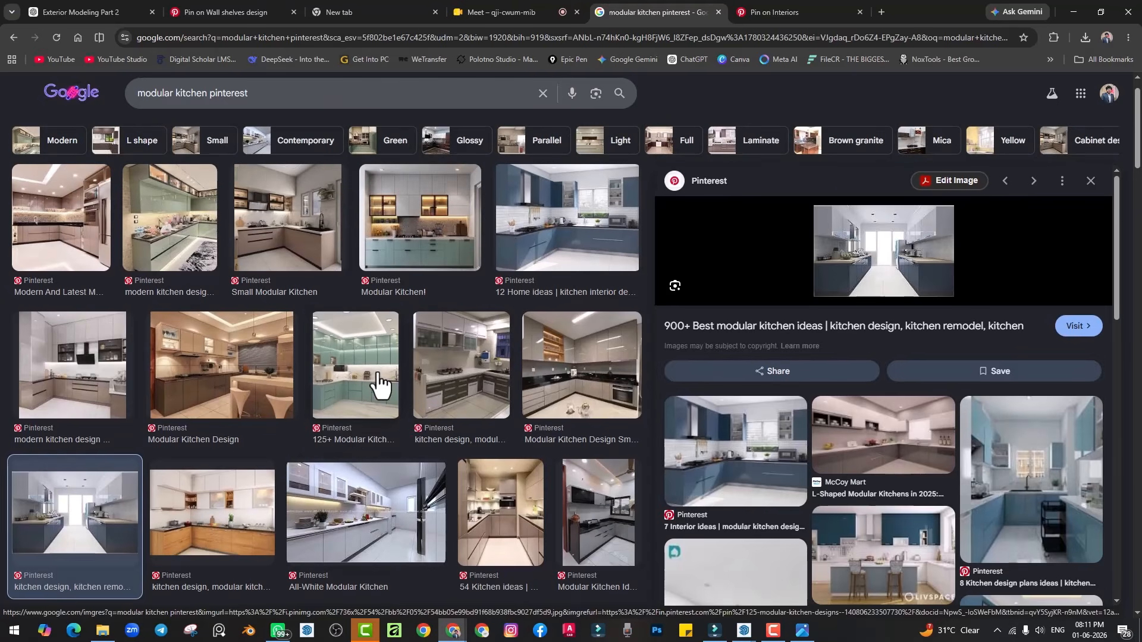
Compare the blue L-shaped kitchen with the green single-wall kitchen by switching between their previews
left_click(378, 385)
left_click(580, 245)
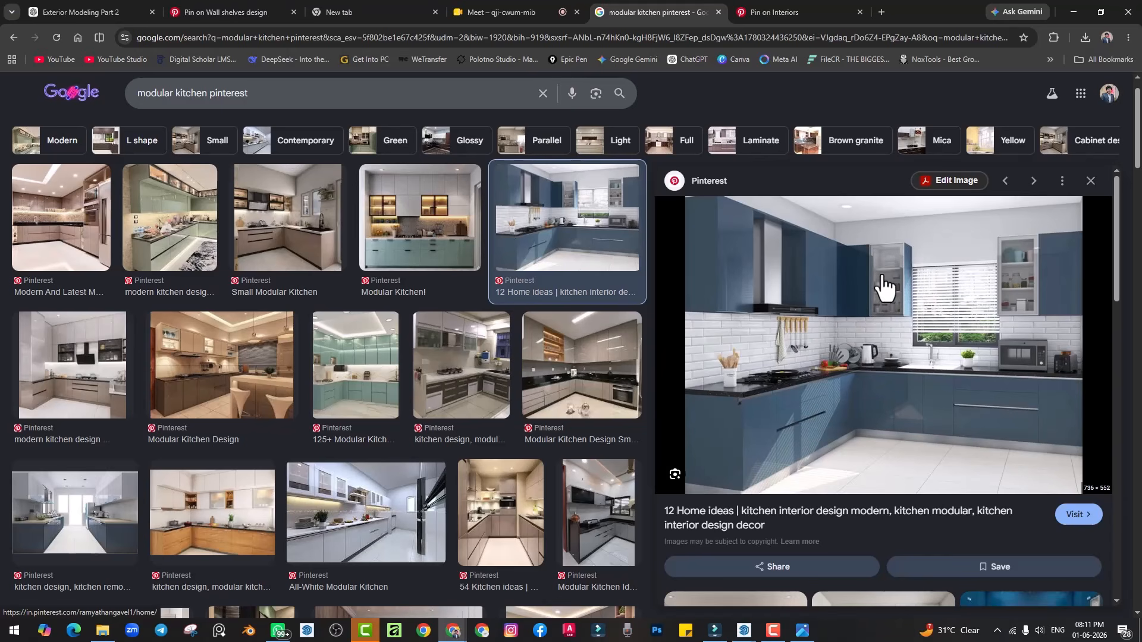
left_click(451, 239)
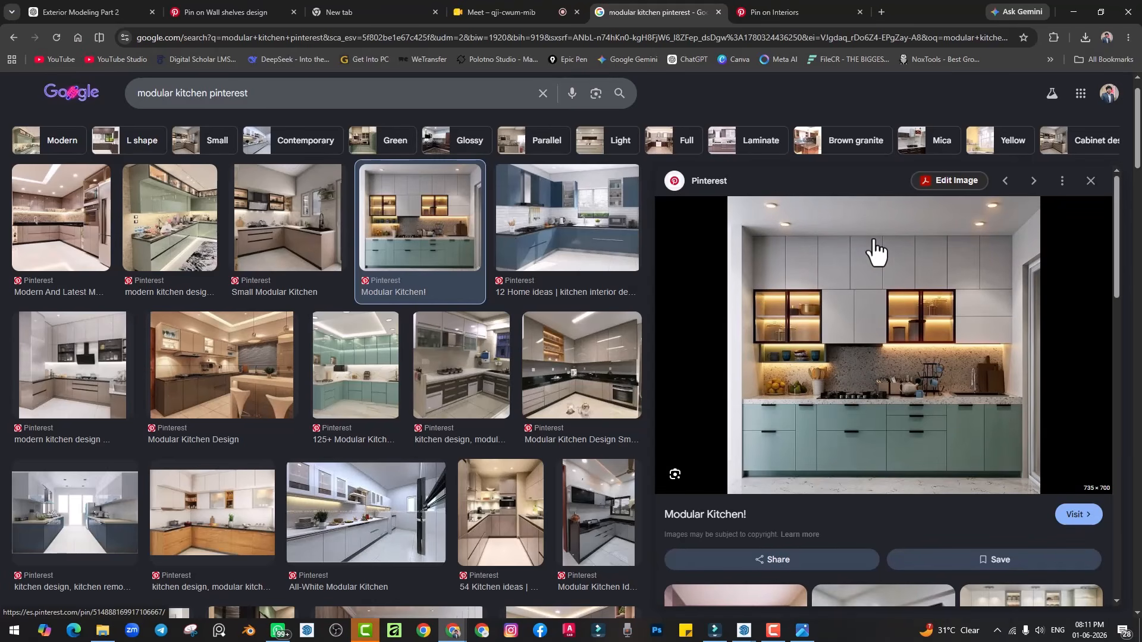
left_click(562, 229)
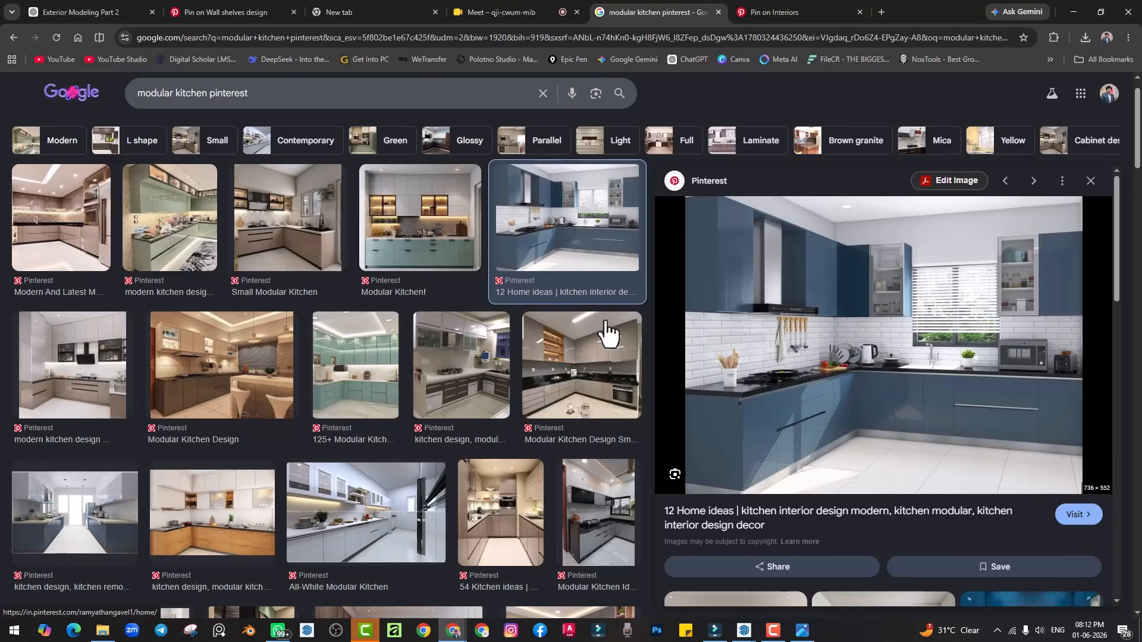
left_click(440, 264)
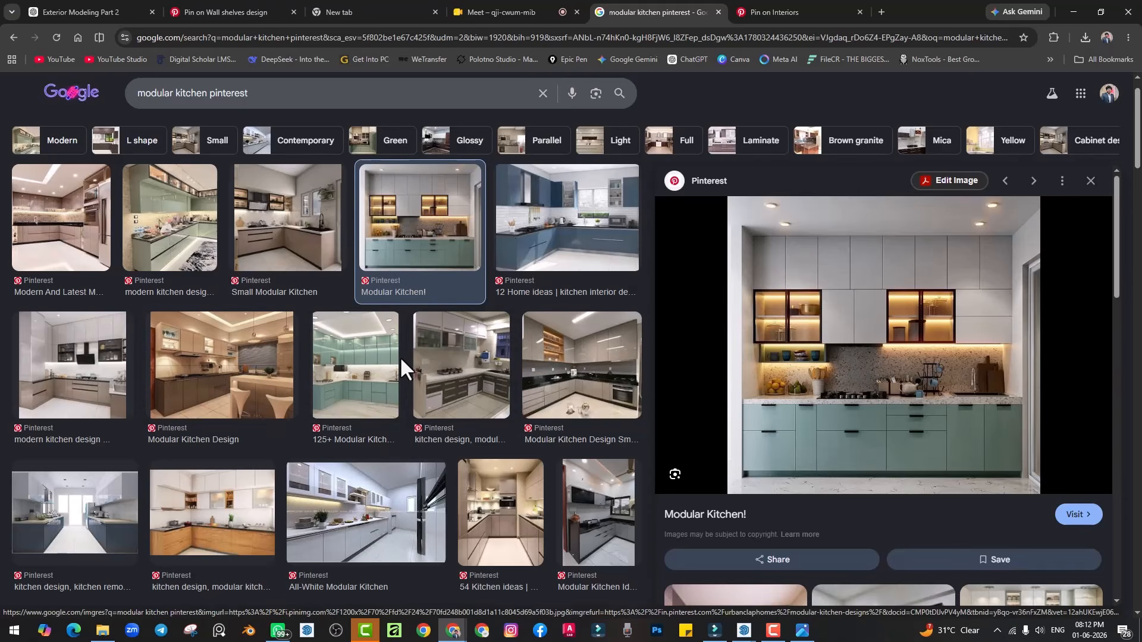
Preview the "All-White Modular Kitchen", "54 Kitchen ideas" and pink "36 Modern kitchen design ideas" images to examine their cabinet layouts
scroll(402, 356, "down", 2)
left_click(377, 276)
left_click(367, 400)
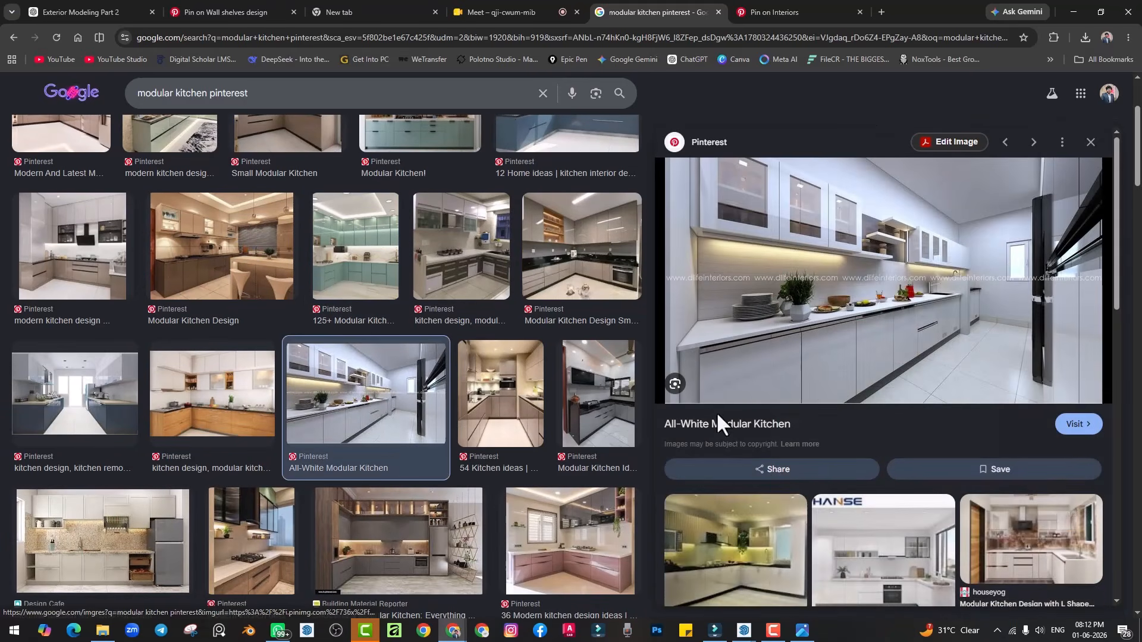
left_click(506, 420)
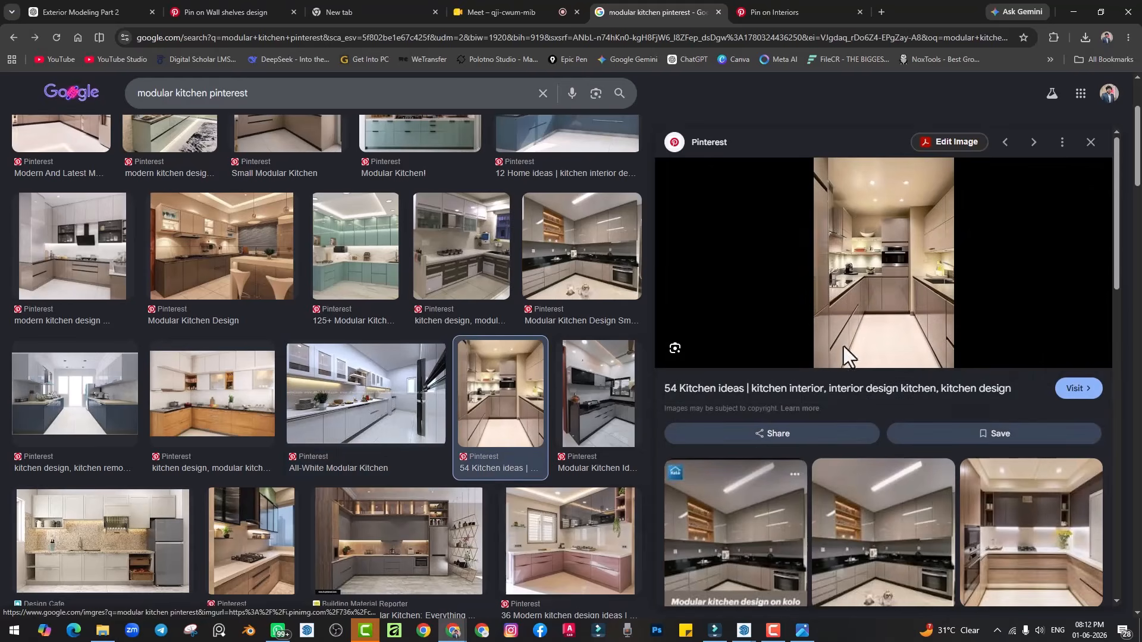
left_click(570, 542)
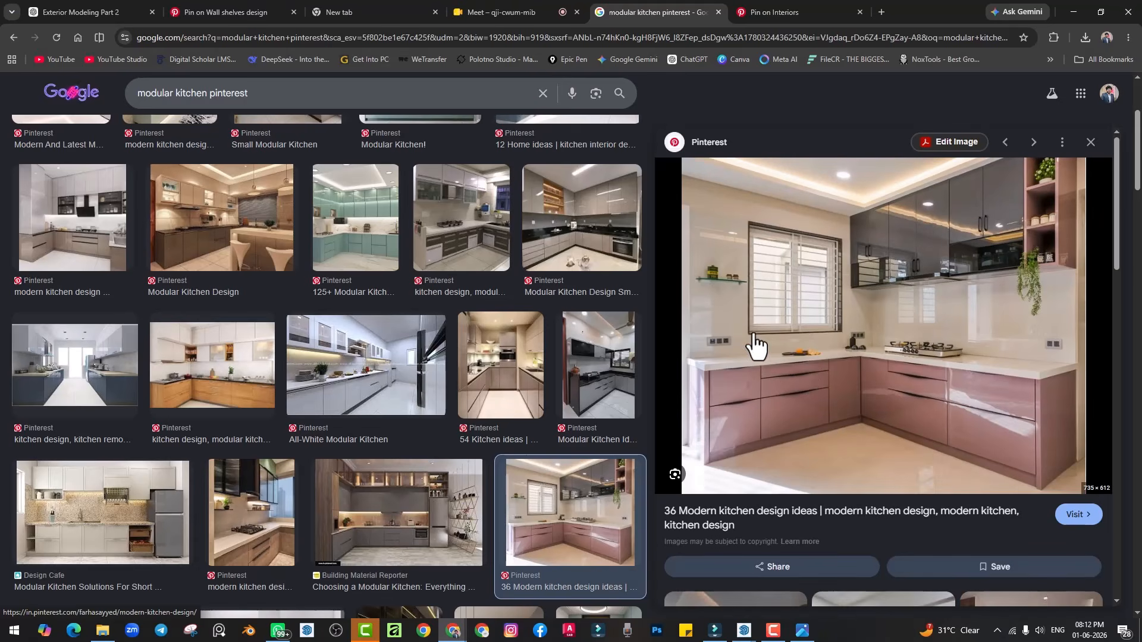
Return from the browser to the downloaded kitchen reference photo and show it maximized
left_click(801, 630)
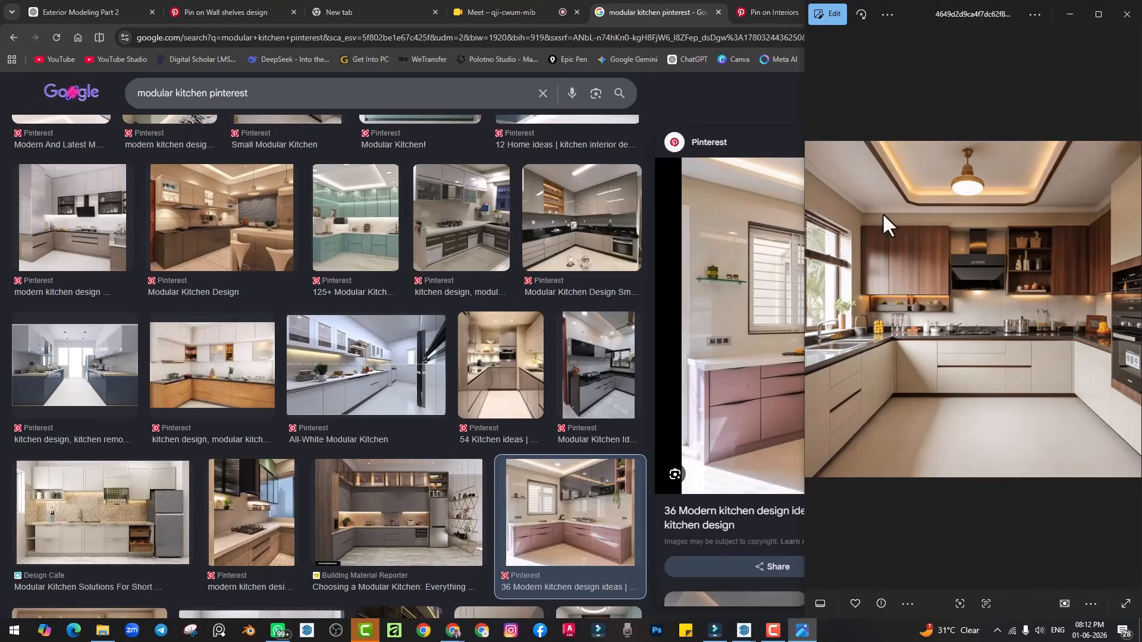
left_click(739, 288)
left_click(1072, 12)
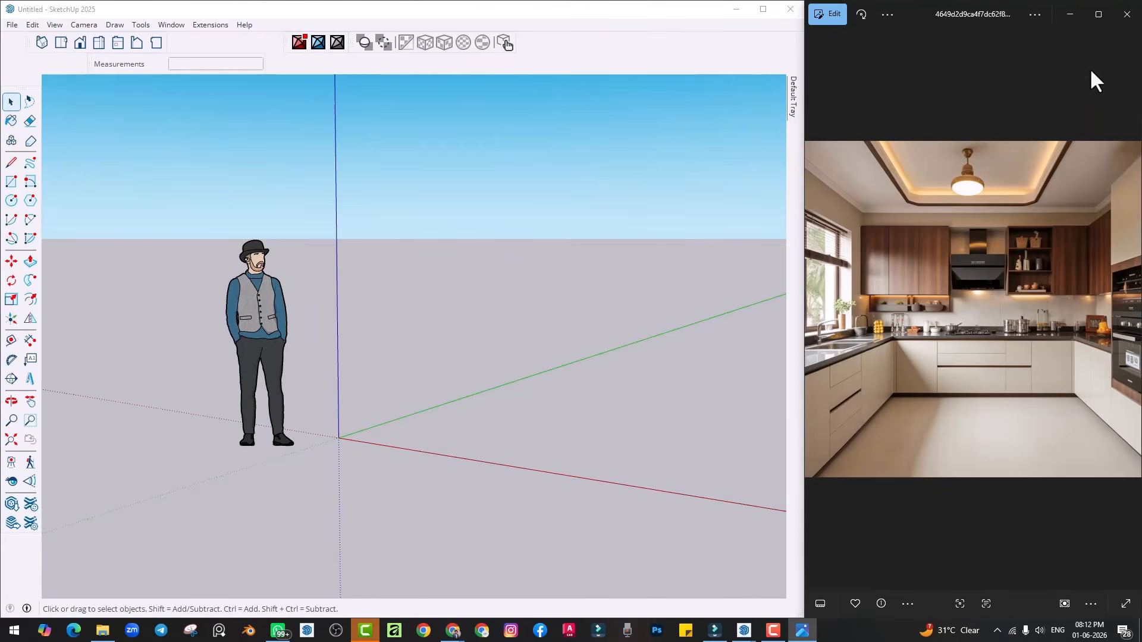
left_click(1099, 16)
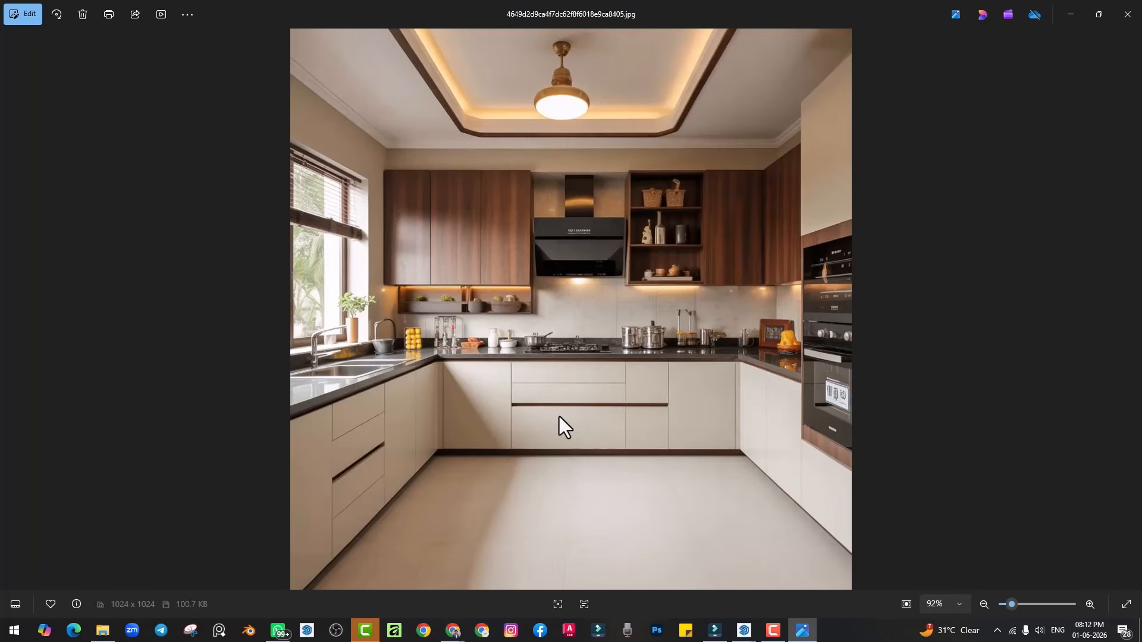
Launch Epic Pen, activate its pen and place its tool strip in the empty area beside the kitchen photo
key("super")
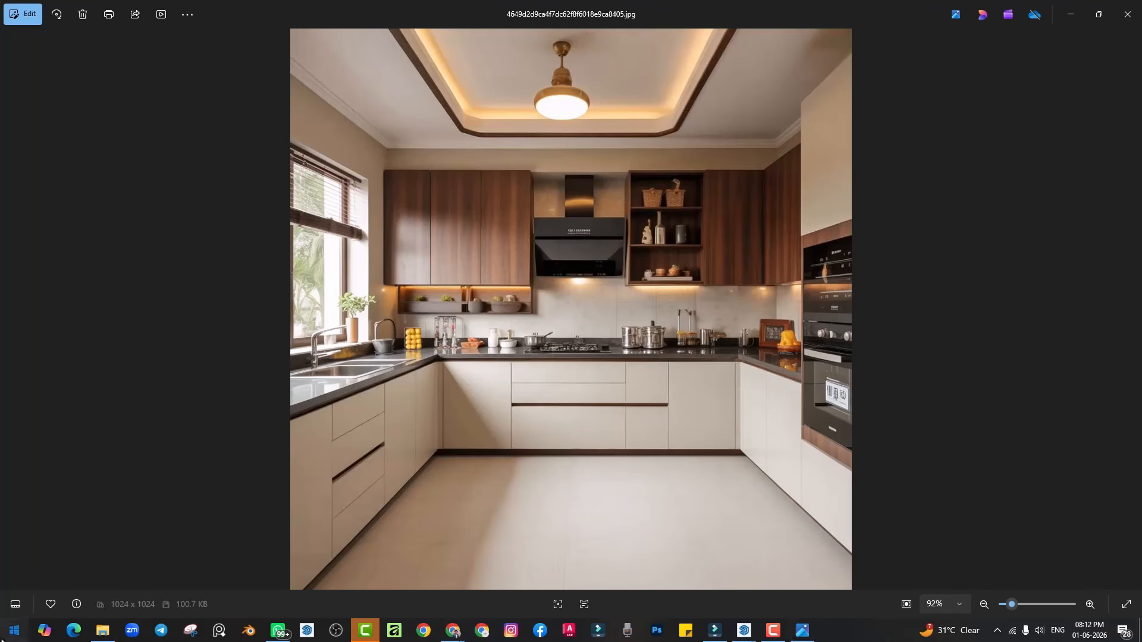
left_click(290, 479)
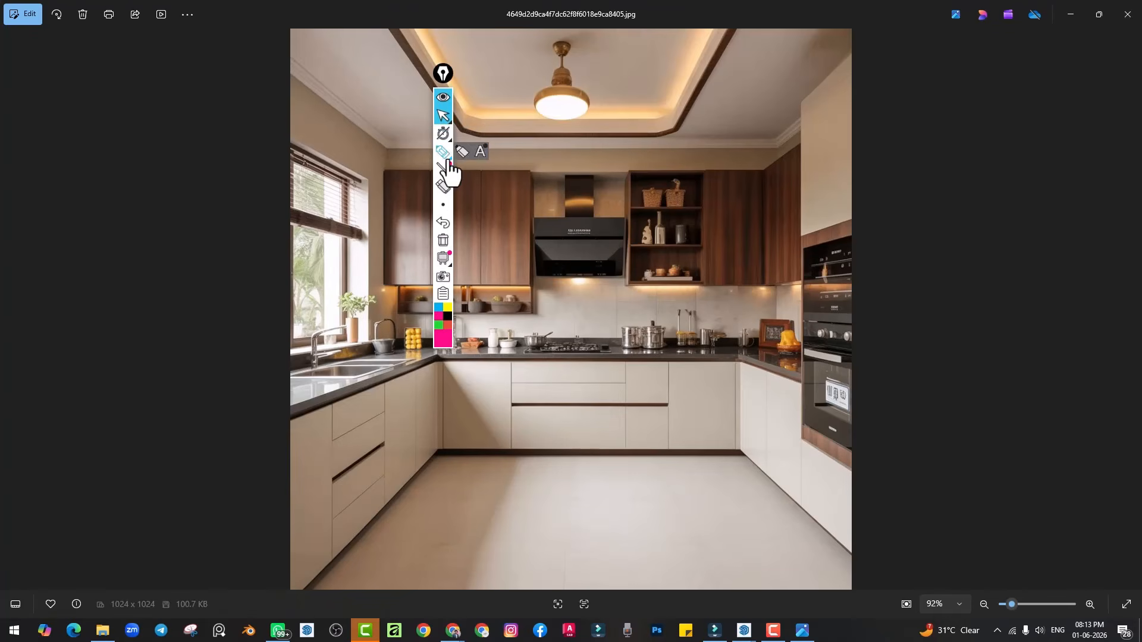
left_click(443, 157)
left_click_drag(448, 84, 1075, 271)
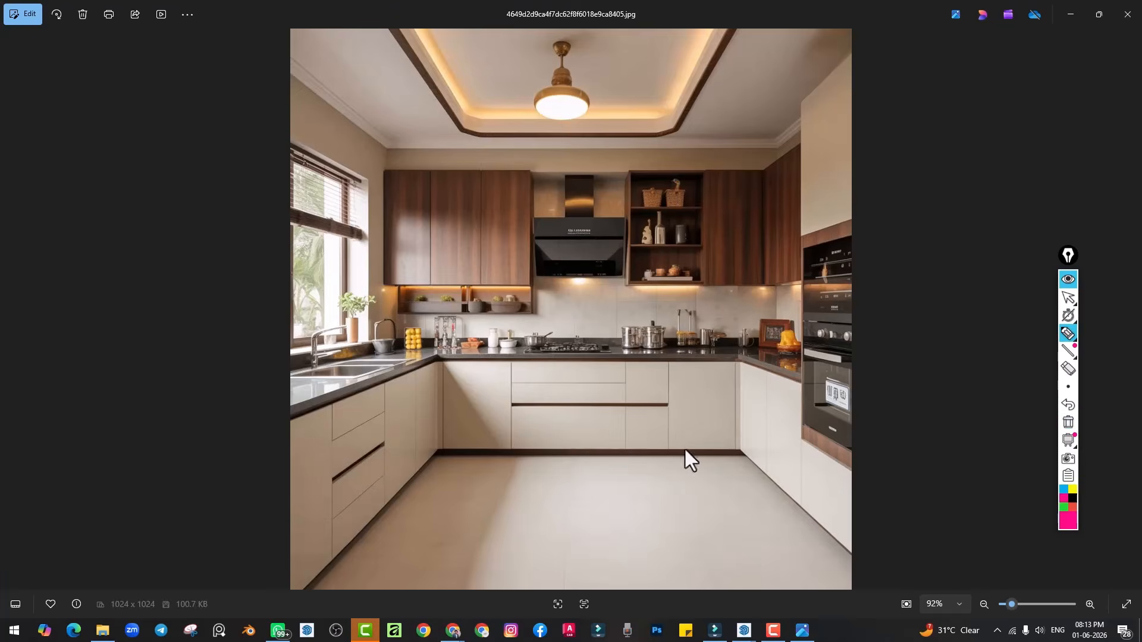
Mark the rear base cabinets' height with a vertical double-headed arrow and label it 2'6" = 30" / 32"
mouse_move(491, 359)
left_mouse_down()
mouse_move(493, 457)
mouse_move(500, 436)
left_mouse_up()
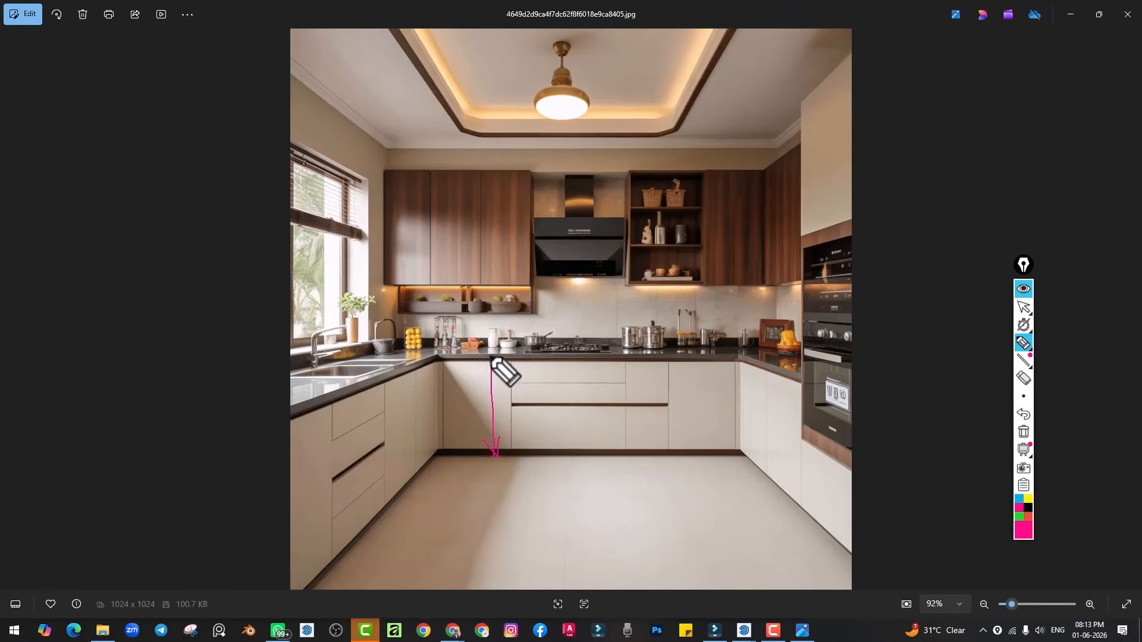
left_click_drag(491, 357, 505, 363)
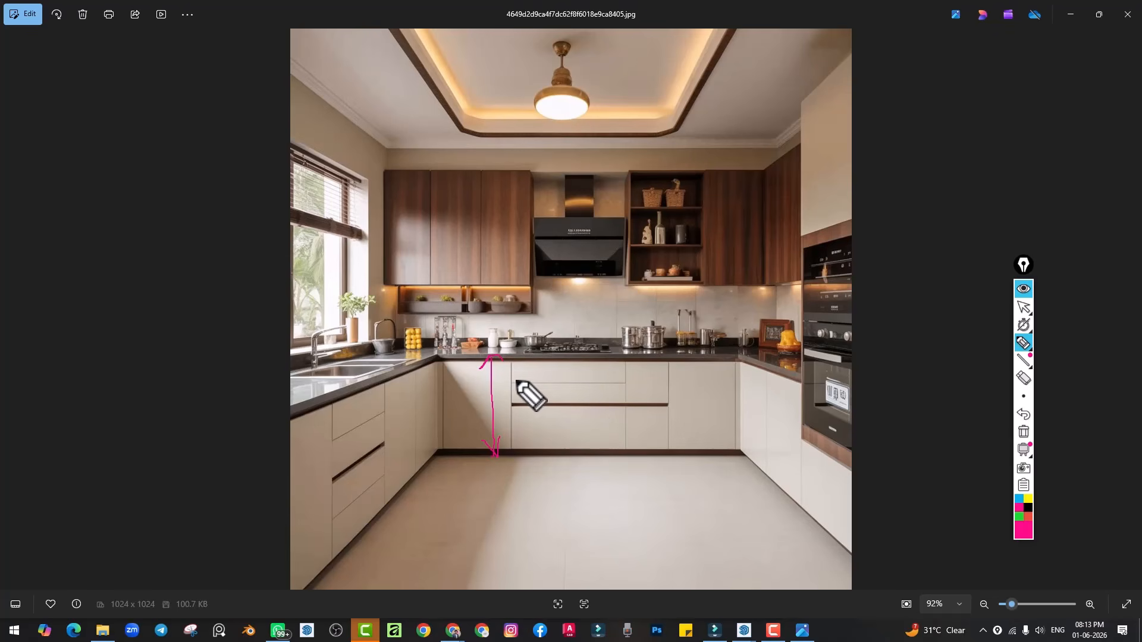
mouse_move(512, 378)
left_mouse_down()
mouse_move(524, 397)
mouse_move(552, 373)
left_mouse_up()
mouse_move(556, 367)
left_mouse_down()
mouse_move(614, 397)
mouse_move(653, 375)
left_mouse_up()
left_click_drag(659, 367, 658, 374)
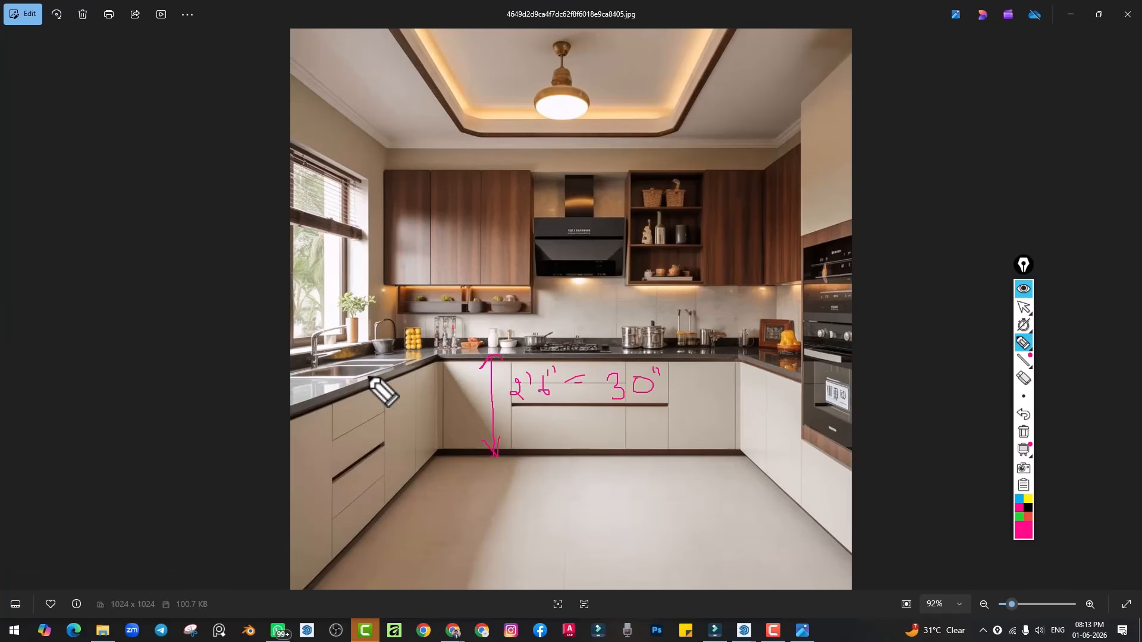
mouse_move(661, 373)
left_mouse_down()
mouse_move(653, 361)
mouse_move(653, 375)
left_mouse_up()
mouse_move(659, 367)
left_mouse_down()
mouse_move(668, 407)
mouse_move(702, 396)
mouse_move(717, 374)
left_mouse_up()
left_click_drag(721, 367, 722, 373)
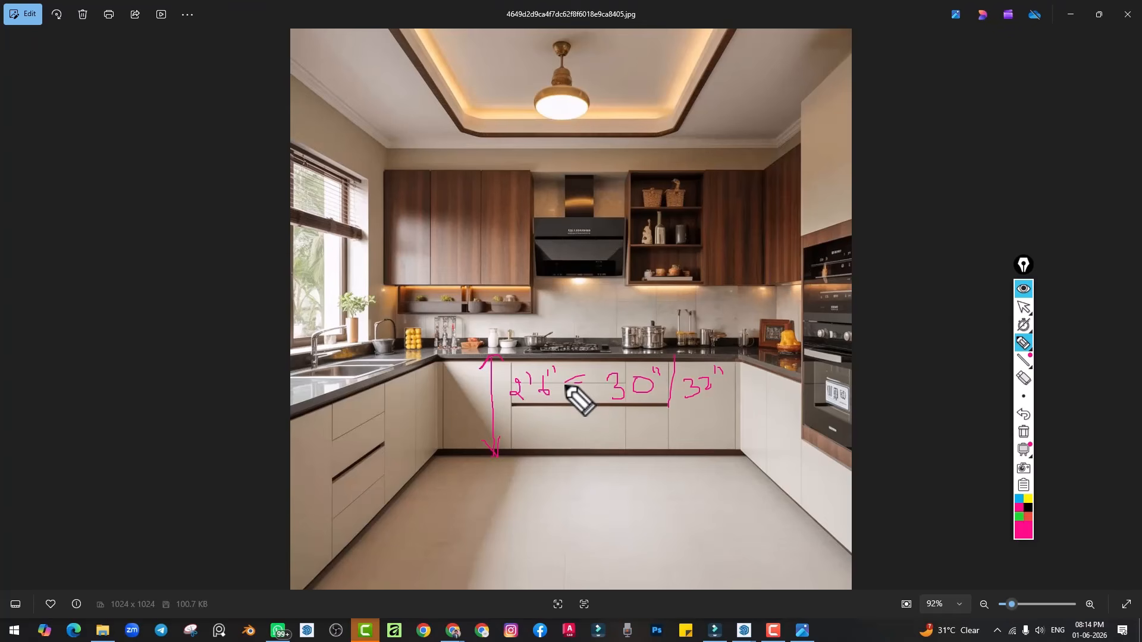
Handwrite the conversions 1' = 300 and 2' = 600 on the floor area of the photo and circle them
mouse_move(447, 509)
left_mouse_down()
mouse_move(447, 490)
mouse_move(468, 505)
mouse_move(517, 505)
mouse_move(573, 476)
left_mouse_up()
mouse_move(440, 534)
left_mouse_down()
mouse_move(463, 563)
mouse_move(469, 537)
mouse_move(495, 539)
left_mouse_up()
left_click_drag(489, 549, 603, 519)
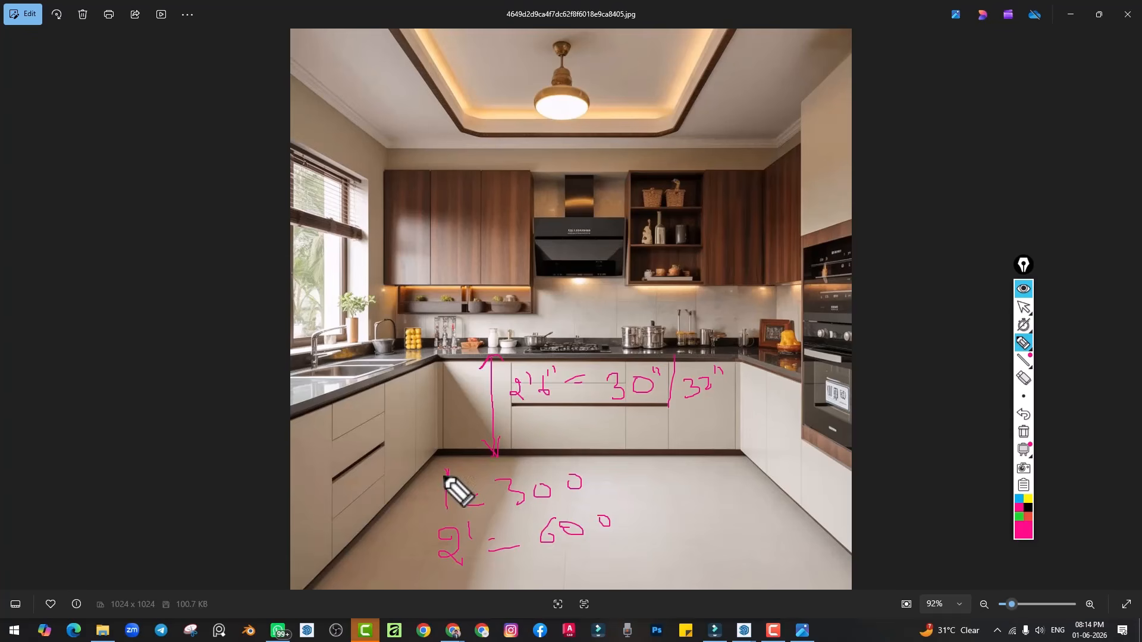
mouse_move(437, 459)
left_mouse_down()
mouse_move(409, 506)
mouse_move(665, 505)
mouse_move(412, 455)
left_mouse_up()
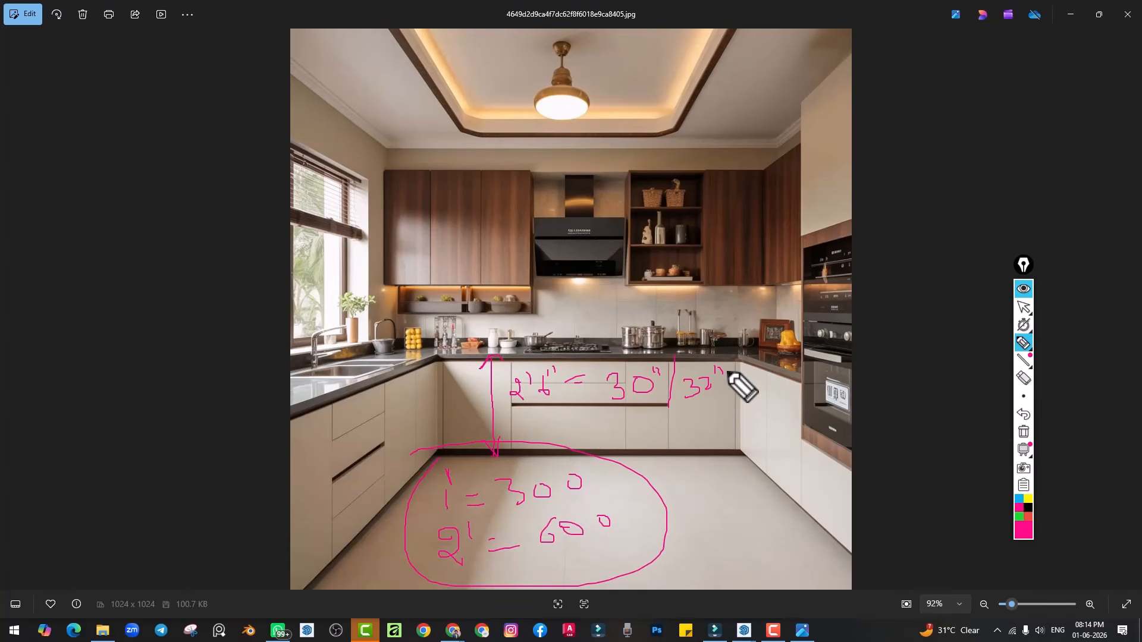
Handwrite 1' = 12 and 12' = 300 beside the circled conversions, underlining the second 12
left_click_drag(660, 473, 661, 491)
left_click_drag(658, 437, 690, 486)
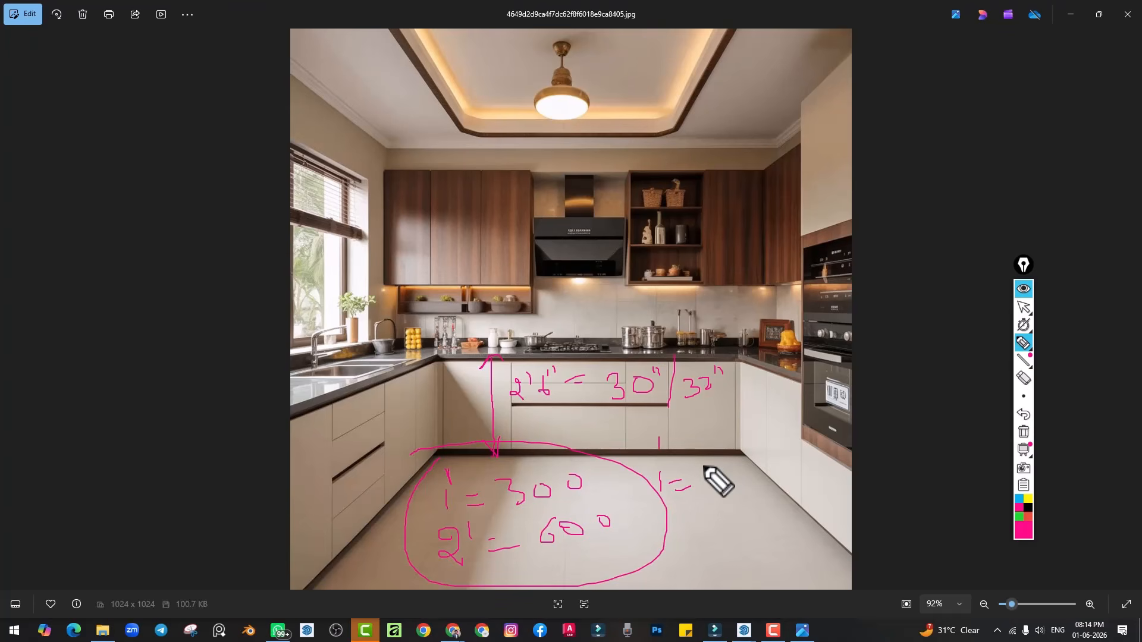
mouse_move(703, 463)
left_mouse_down()
mouse_move(705, 481)
mouse_move(758, 472)
left_mouse_up()
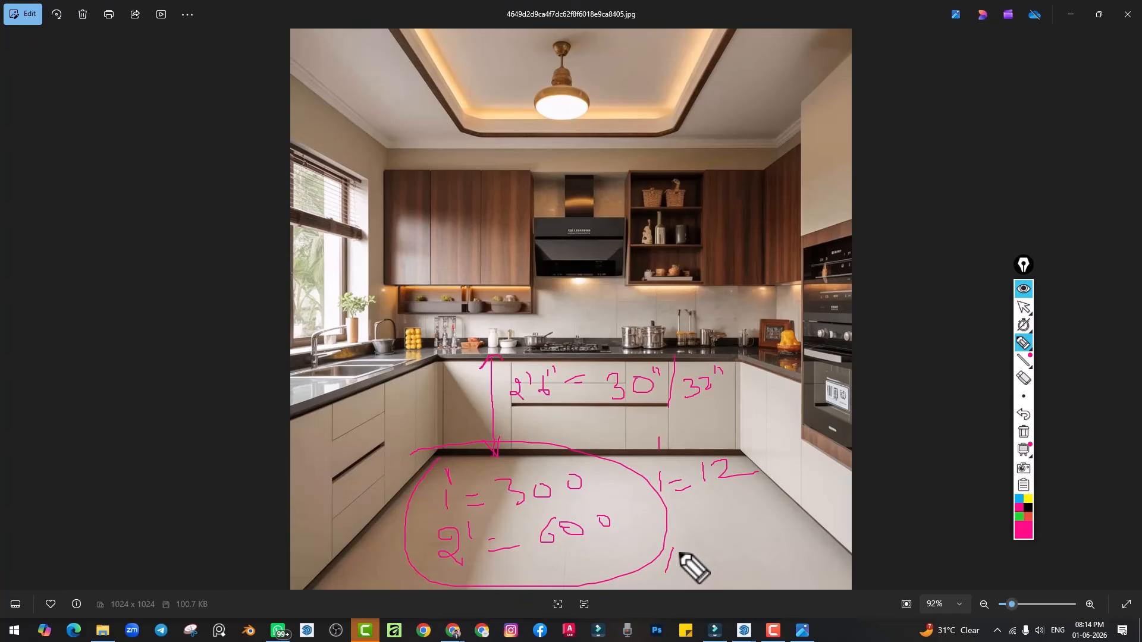
left_click_drag(668, 553, 683, 581)
left_click_drag(701, 535, 698, 550)
left_click_drag(712, 572, 732, 570)
mouse_move(746, 546)
left_mouse_down()
mouse_move(753, 569)
mouse_move(773, 546)
left_mouse_up()
mouse_move(782, 534)
left_mouse_down()
mouse_move(792, 542)
mouse_move(784, 537)
left_mouse_up()
left_click_drag(692, 584, 641, 595)
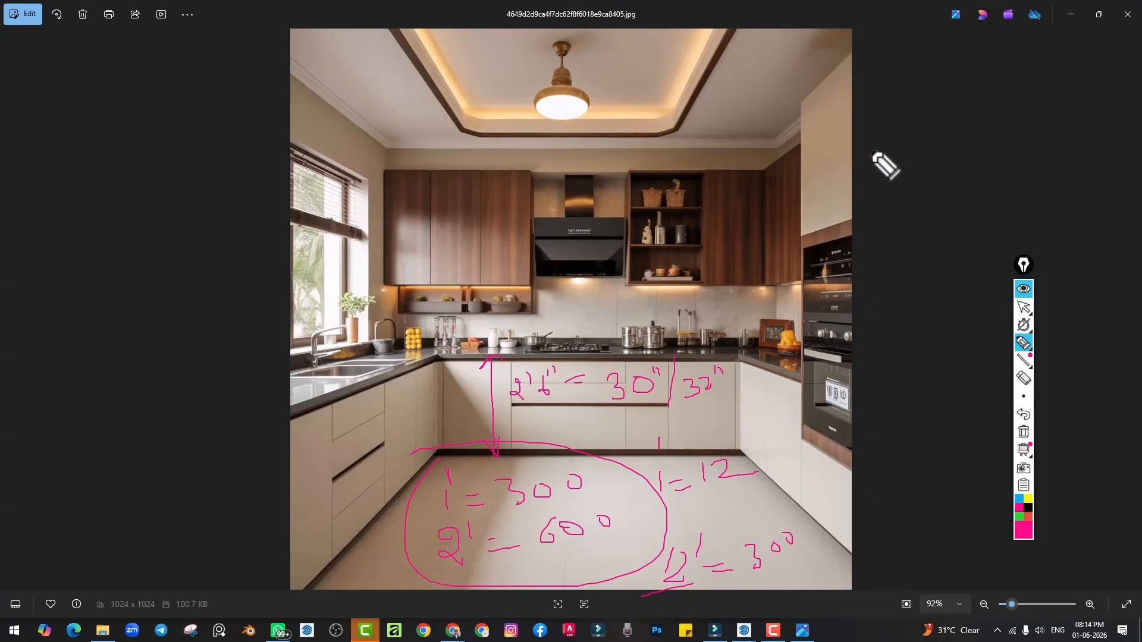
Handwrite the inch conversion 1" = 300/12 = 25 mm in the dark area beside the photo
mouse_move(869, 151)
left_mouse_down()
mouse_move(876, 191)
mouse_move(874, 149)
left_mouse_up()
mouse_move(884, 135)
left_mouse_down()
mouse_move(917, 169)
mouse_move(954, 166)
left_mouse_up()
mouse_move(980, 144)
left_mouse_down()
mouse_move(1015, 136)
mouse_move(972, 202)
left_mouse_up()
left_click_drag(1031, 171, 1032, 193)
left_click_drag(1065, 169, 1106, 168)
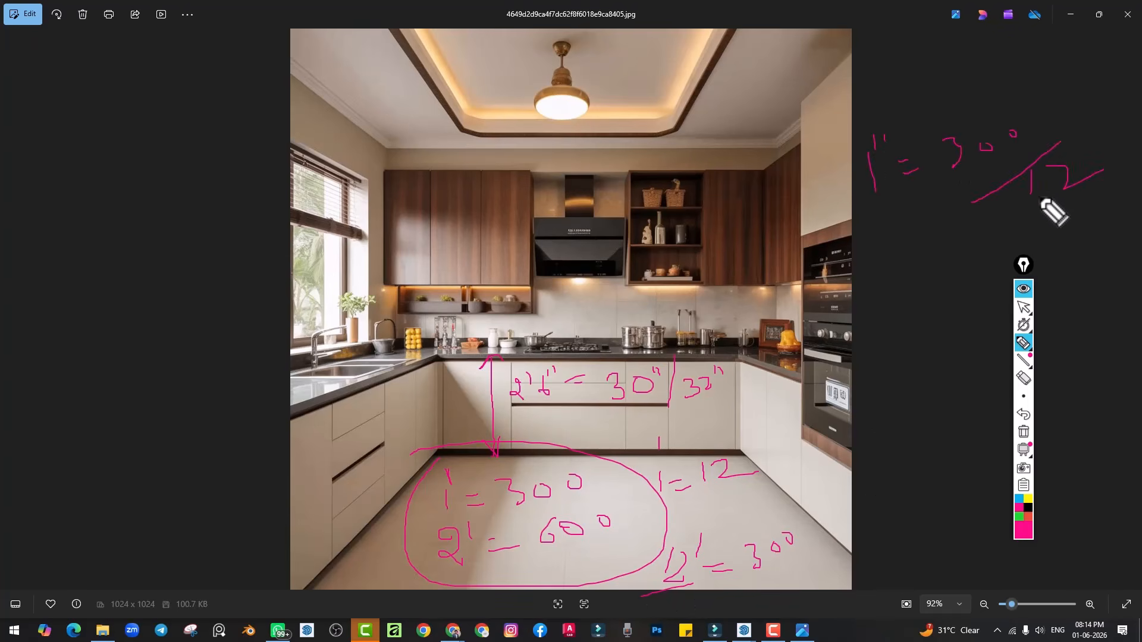
left_click_drag(903, 278, 919, 274)
mouse_move(904, 296)
left_mouse_down()
mouse_move(962, 275)
mouse_move(986, 235)
left_mouse_up()
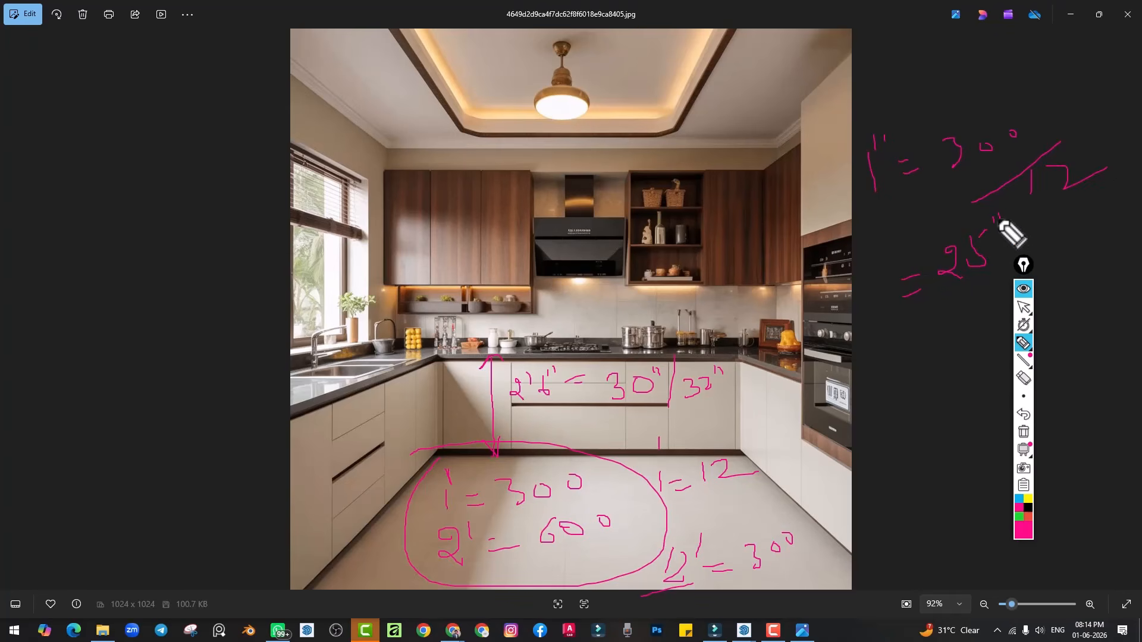
left_click_drag(1004, 237, 1065, 219)
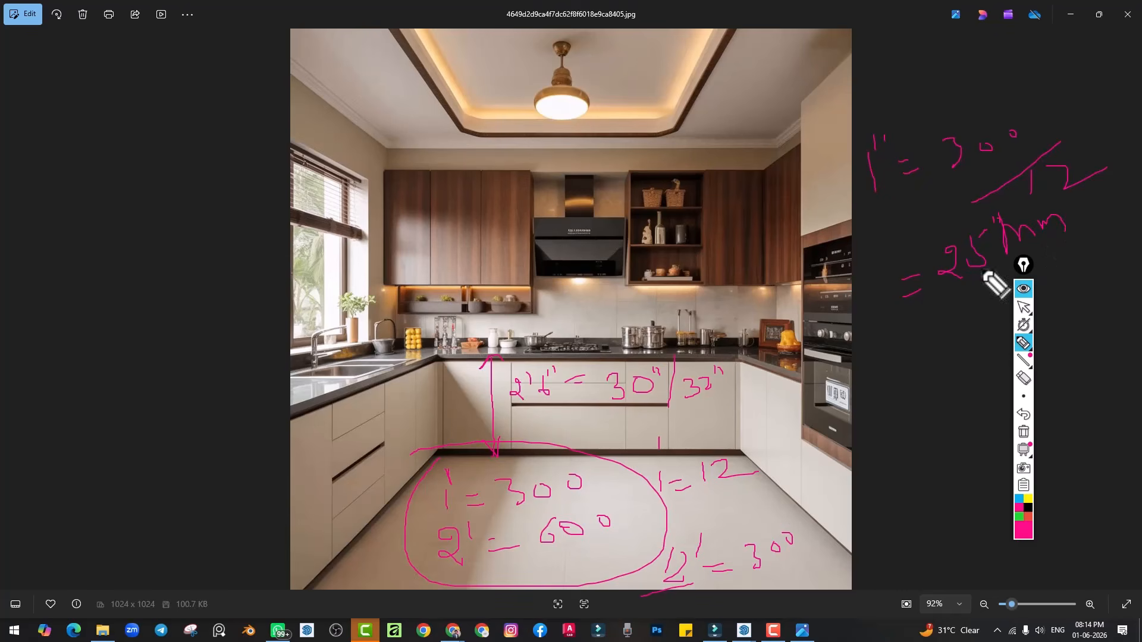
Handwrite 6" = 25 x 6 in the dark area beside the photo, moving the annotation toolbar out of the way
left_click_drag(906, 358, 898, 394)
left_click_drag(932, 320, 931, 344)
left_click_drag(946, 321, 949, 385)
left_click(932, 390)
left_click_drag(937, 408, 952, 400)
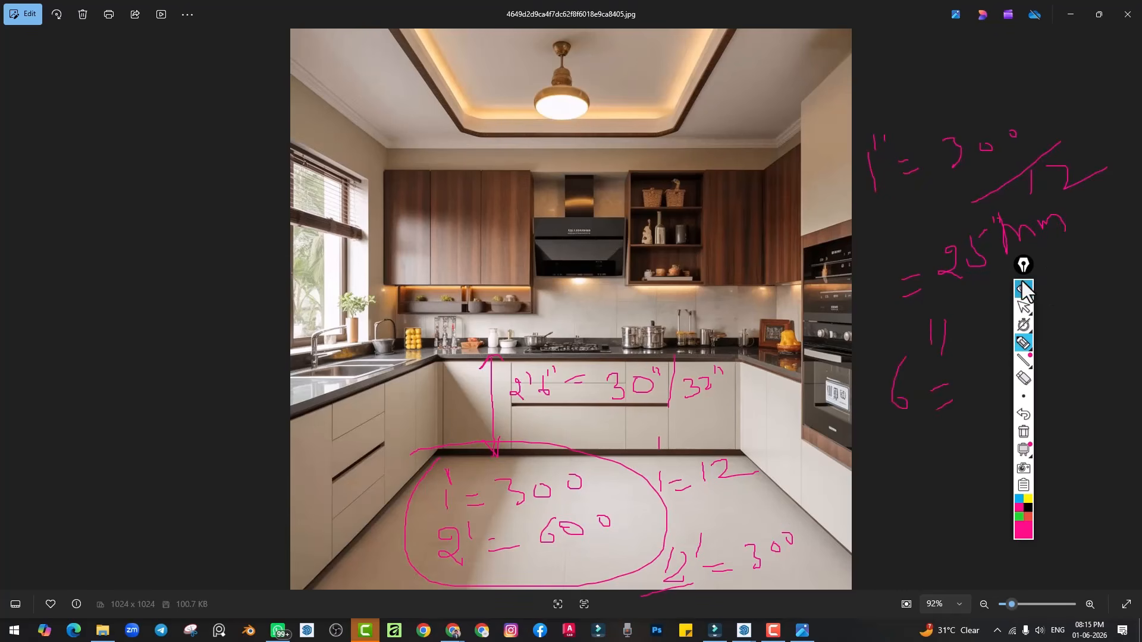
left_click_drag(1023, 290, 1116, 300)
mouse_move(978, 366)
left_mouse_down()
mouse_move(966, 392)
mouse_move(999, 384)
left_mouse_up()
left_click_drag(998, 355, 1049, 364)
left_click_drag(1047, 350, 1038, 372)
left_click_drag(1069, 322, 1072, 350)
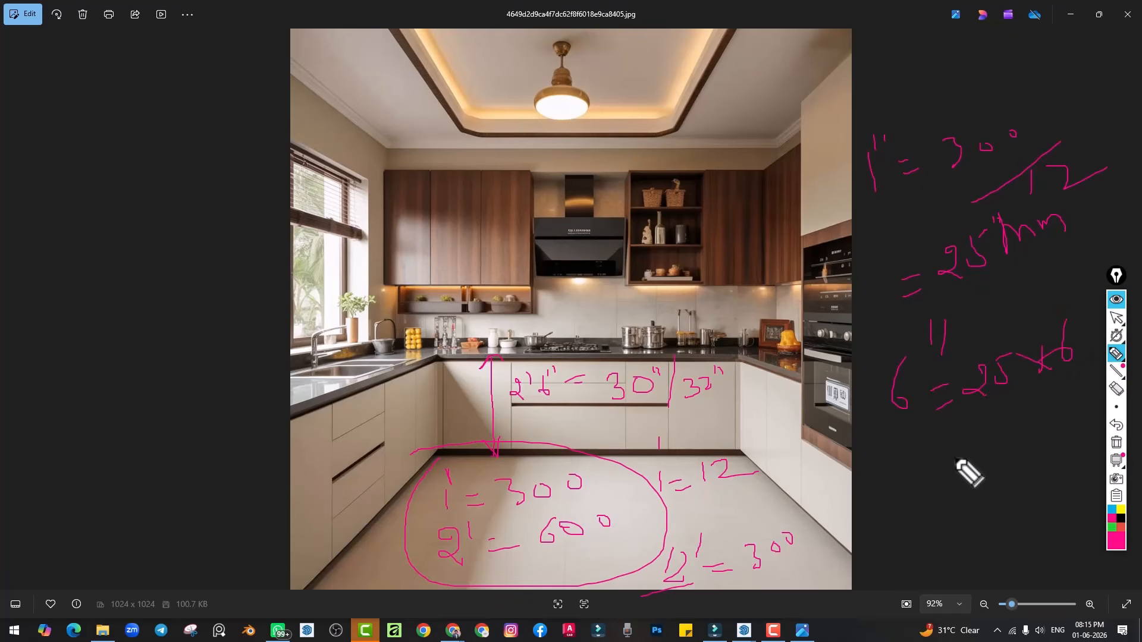
Handwrite the result = 150 below the 25 x 6 calculation and underline it
left_click_drag(944, 457, 959, 453)
left_click_drag(950, 466, 996, 461)
left_click_drag(1023, 411, 1009, 430)
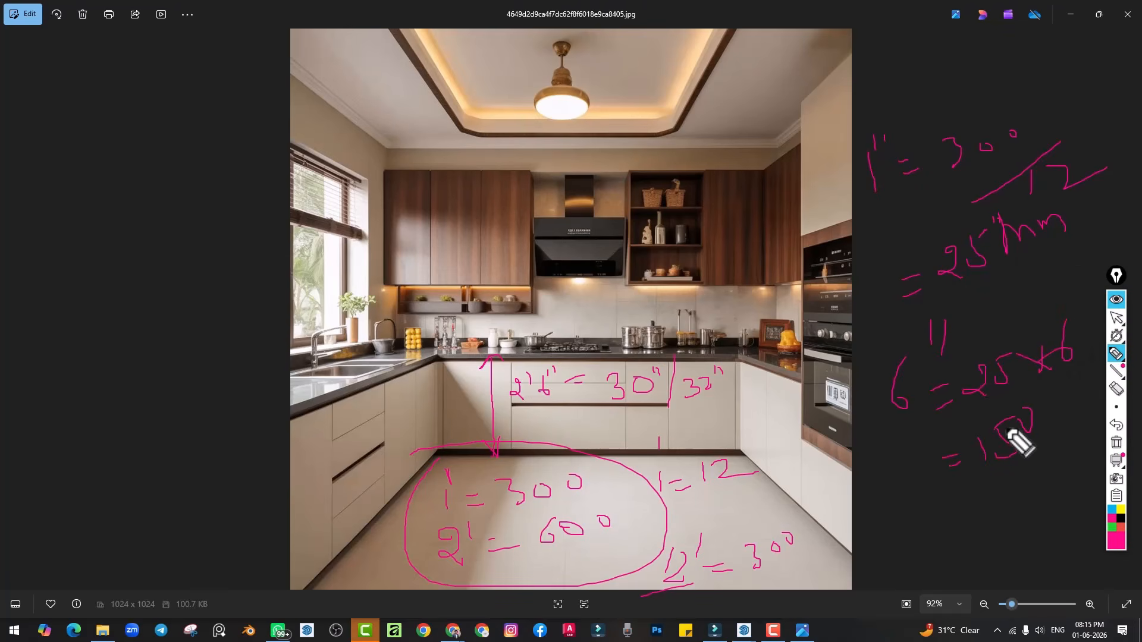
left_click_drag(976, 492, 1041, 450)
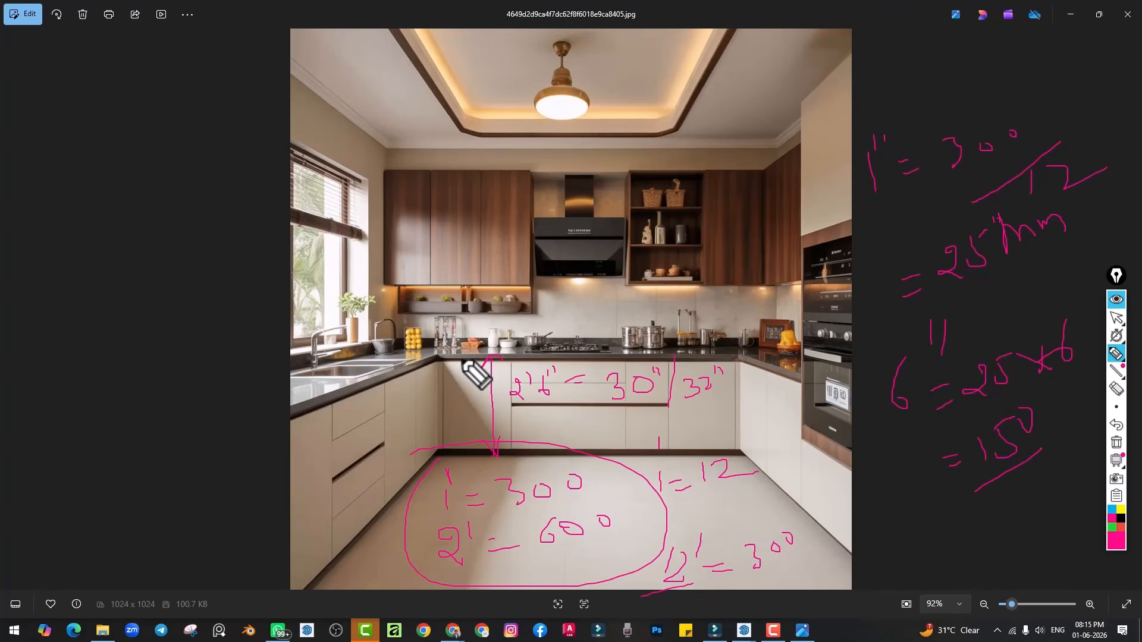
Mark the base cabinets' height with a second vertical line labelled 750 mm, and write a boxed 800 mm on the ceiling
left_click_drag(460, 359, 459, 446)
mouse_move(393, 403)
left_mouse_down()
mouse_move(392, 432)
mouse_move(415, 410)
mouse_move(454, 420)
mouse_move(505, 393)
left_mouse_up()
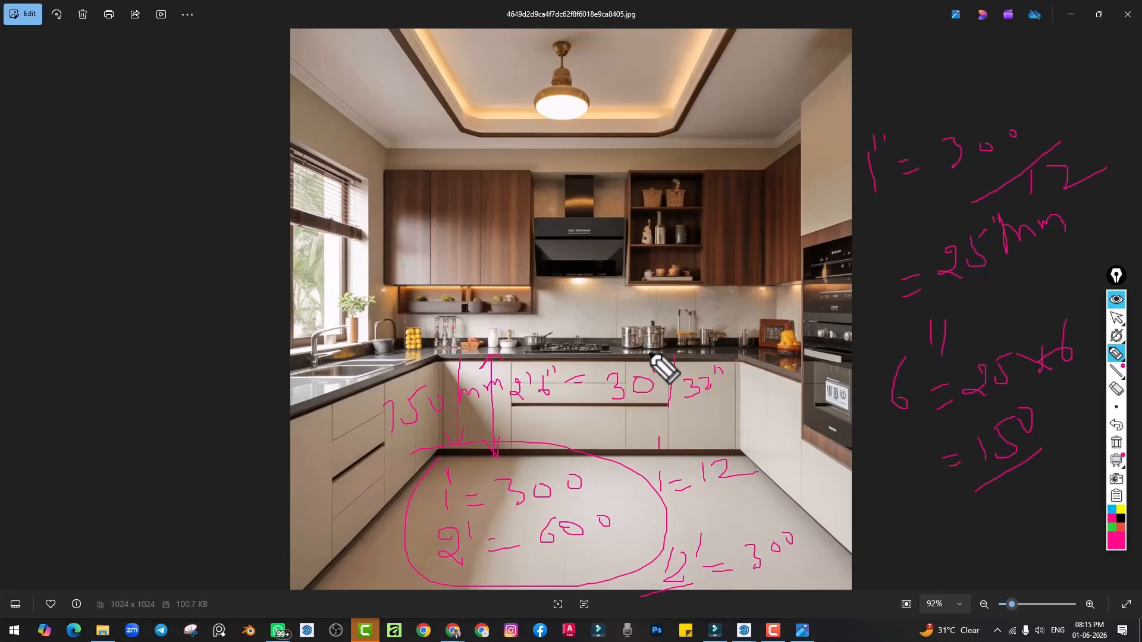
mouse_move(737, 101)
left_mouse_down()
mouse_move(736, 114)
mouse_move(756, 95)
left_mouse_up()
mouse_move(762, 94)
left_mouse_down()
mouse_move(773, 92)
mouse_move(749, 138)
mouse_move(794, 66)
mouse_move(821, 84)
mouse_move(870, 72)
left_mouse_up()
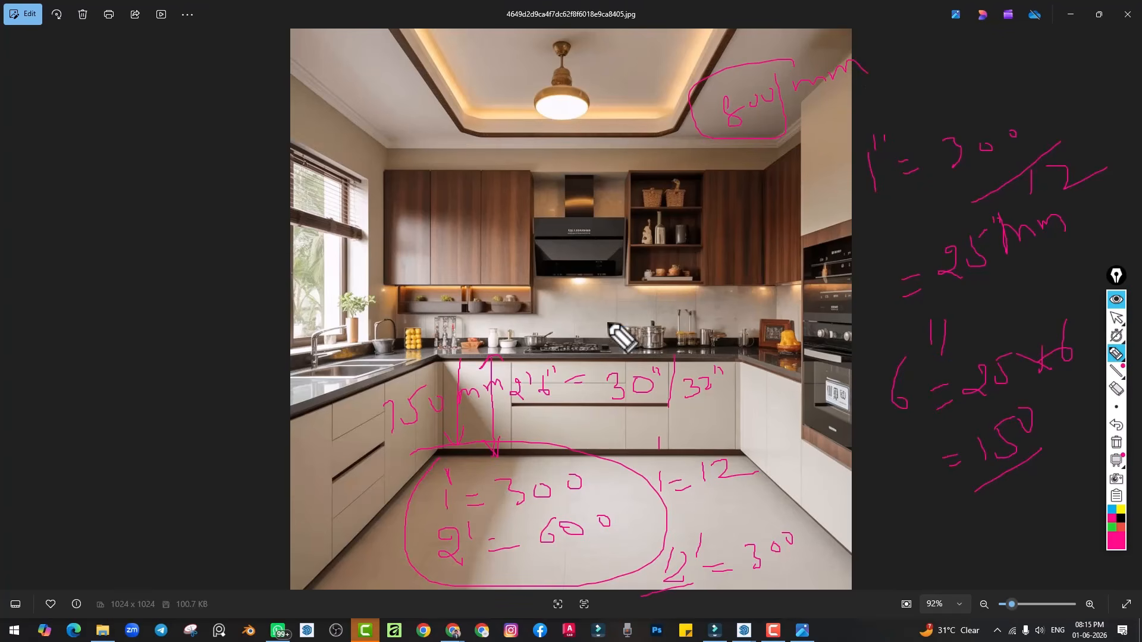
Mark the gap between countertop and wall cabinets with a vertical double-headed arrow and label it 2' and 600 mm
mouse_move(640, 287)
left_mouse_down()
mouse_move(635, 345)
mouse_move(649, 323)
mouse_move(637, 286)
mouse_move(653, 297)
left_mouse_up()
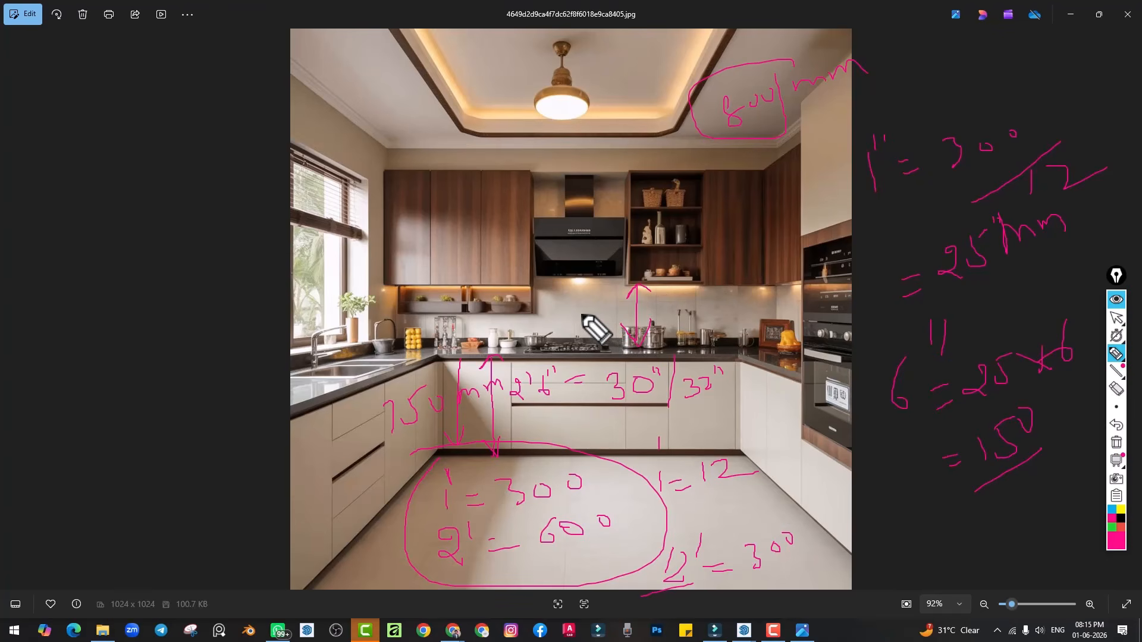
mouse_move(559, 310)
left_mouse_down()
mouse_move(574, 327)
mouse_move(582, 312)
left_mouse_up()
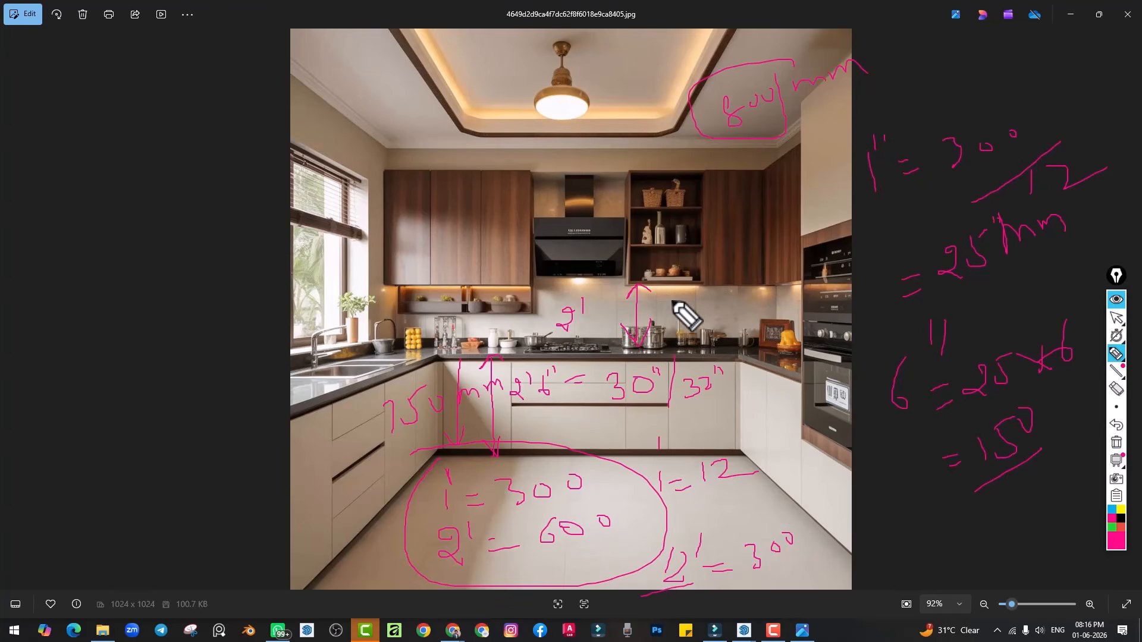
mouse_move(668, 306)
left_mouse_down()
mouse_move(664, 321)
mouse_move(732, 311)
left_mouse_up()
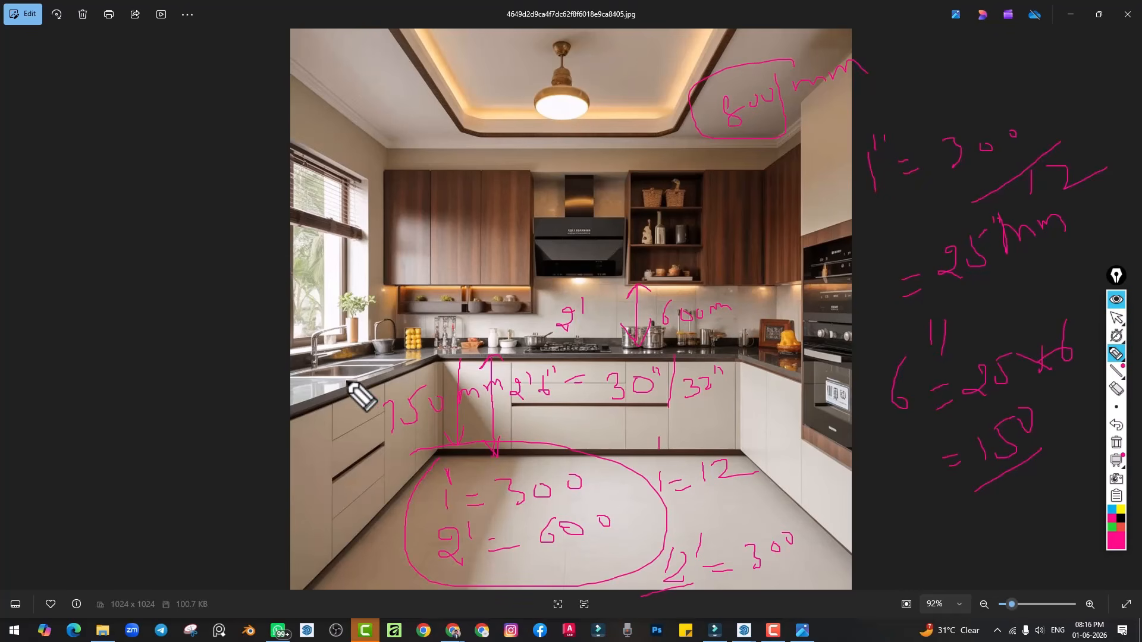
Mark the countertop depth at the sink with a double-headed arrow and label it 2' and 600 mm
mouse_move(303, 369)
left_mouse_down()
mouse_move(363, 385)
mouse_move(298, 370)
mouse_move(323, 377)
left_mouse_up()
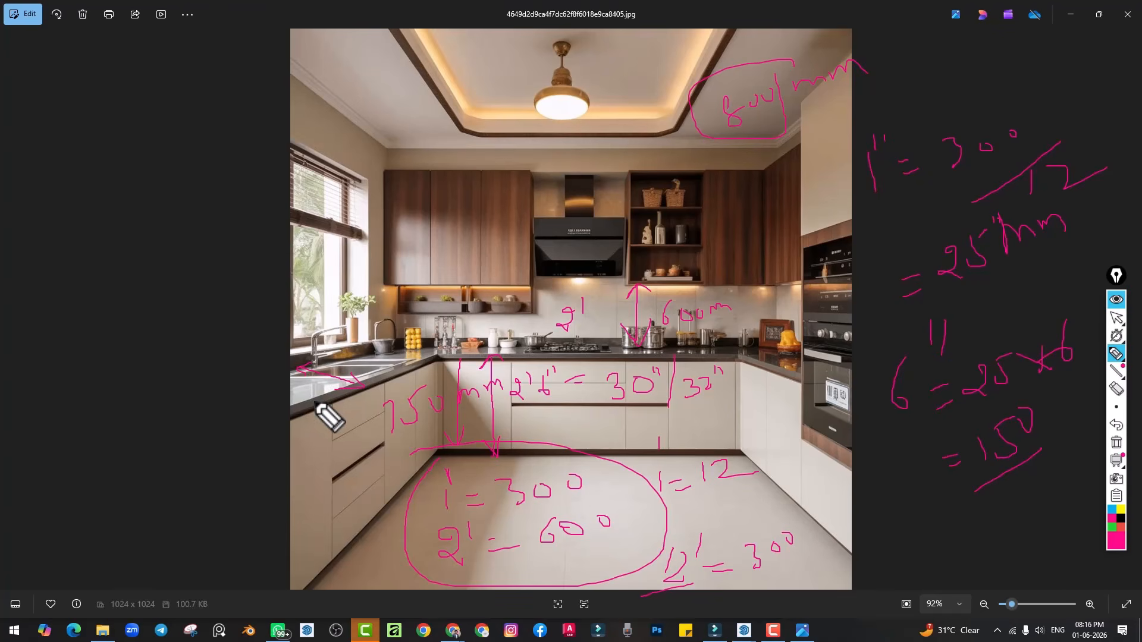
left_click_drag(312, 400, 312, 399)
left_click_drag(315, 376, 317, 390)
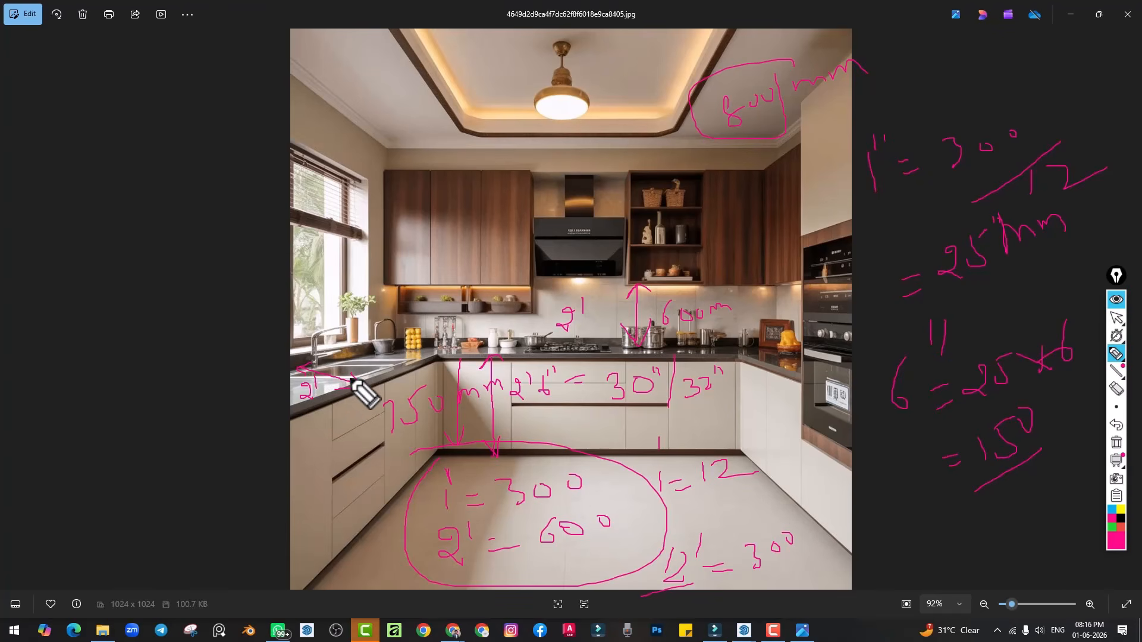
left_click_drag(355, 356, 350, 368)
left_click_drag(356, 364, 375, 360)
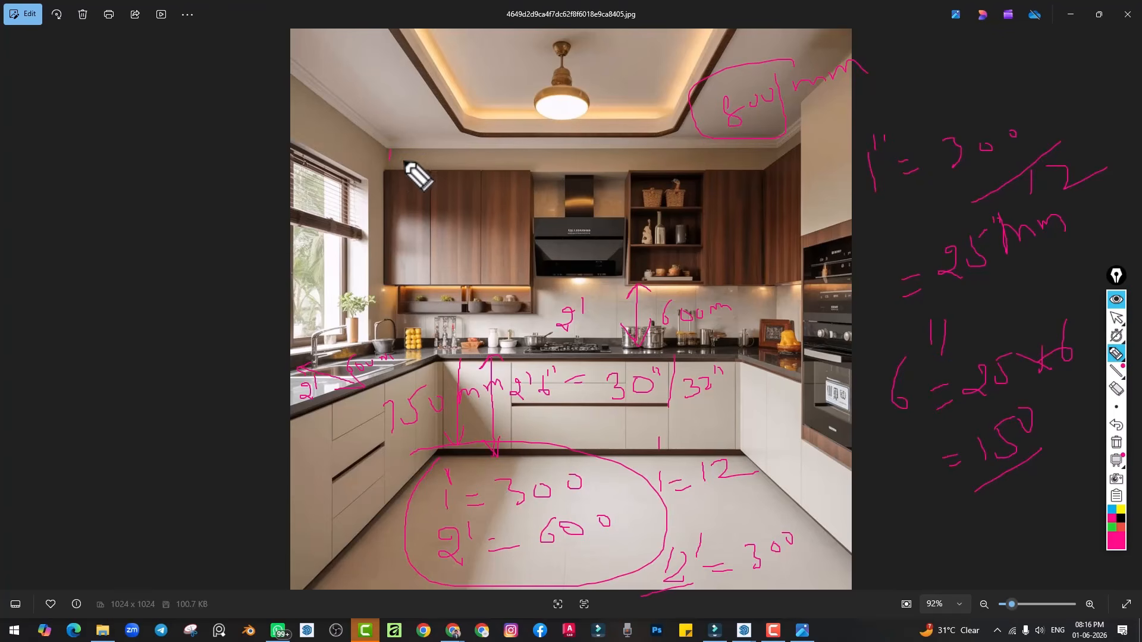
Mark the wall cabinets' height with a vertical double-headed arrow and draw a second line rising past their upper edge
left_click_drag(403, 155, 403, 162)
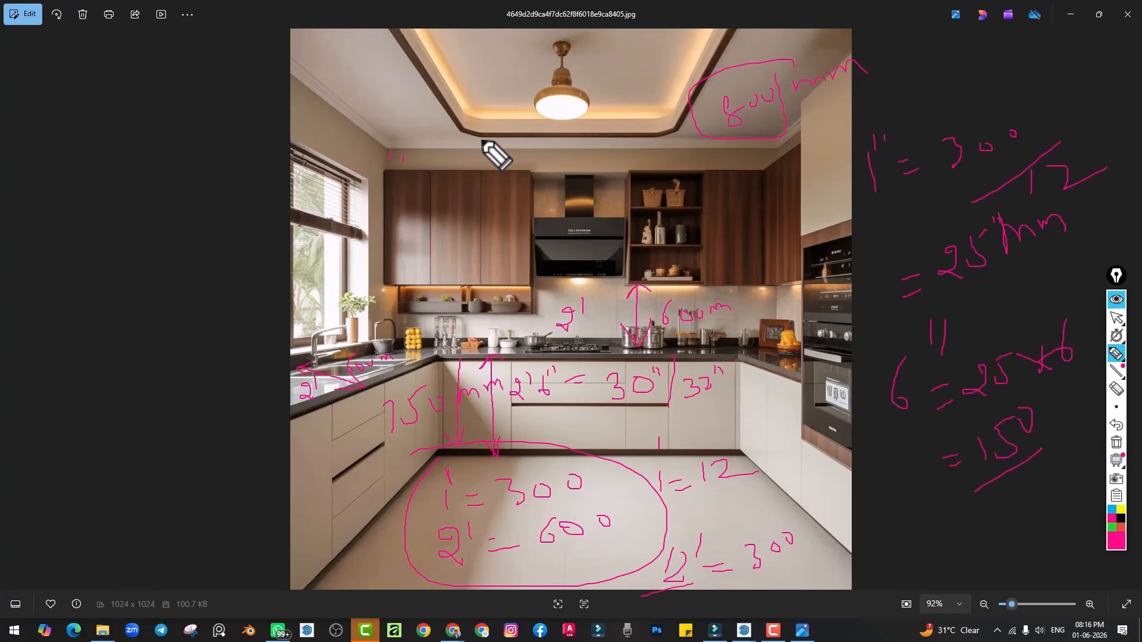
mouse_move(447, 173)
left_mouse_down()
mouse_move(448, 279)
mouse_move(456, 269)
left_mouse_up()
left_click_drag(455, 184, 440, 182)
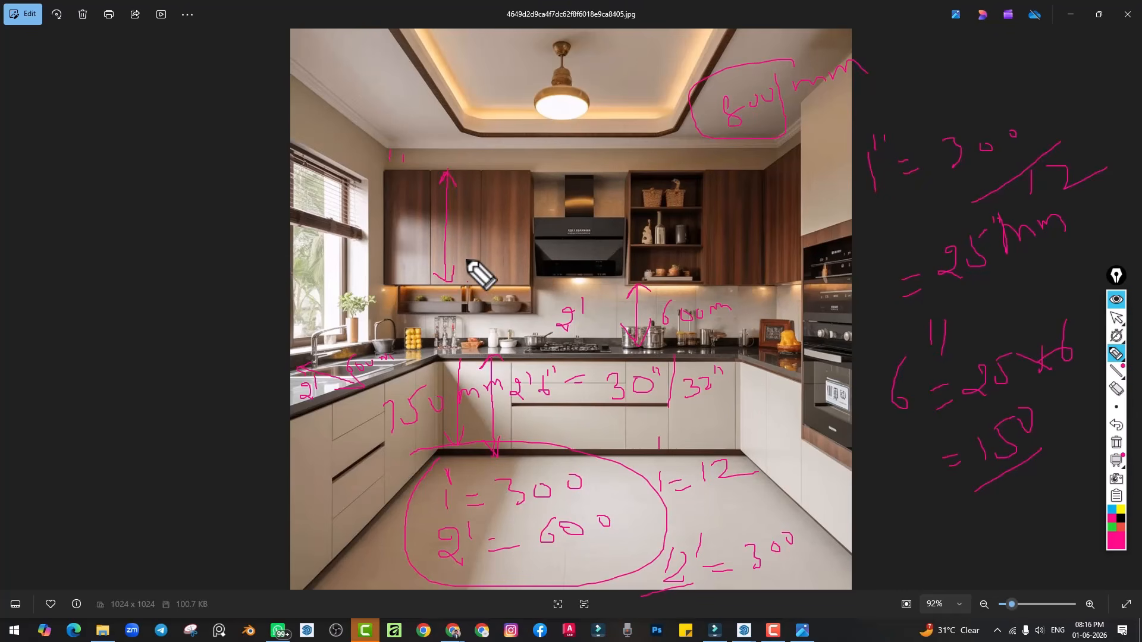
left_click_drag(467, 282, 453, 158)
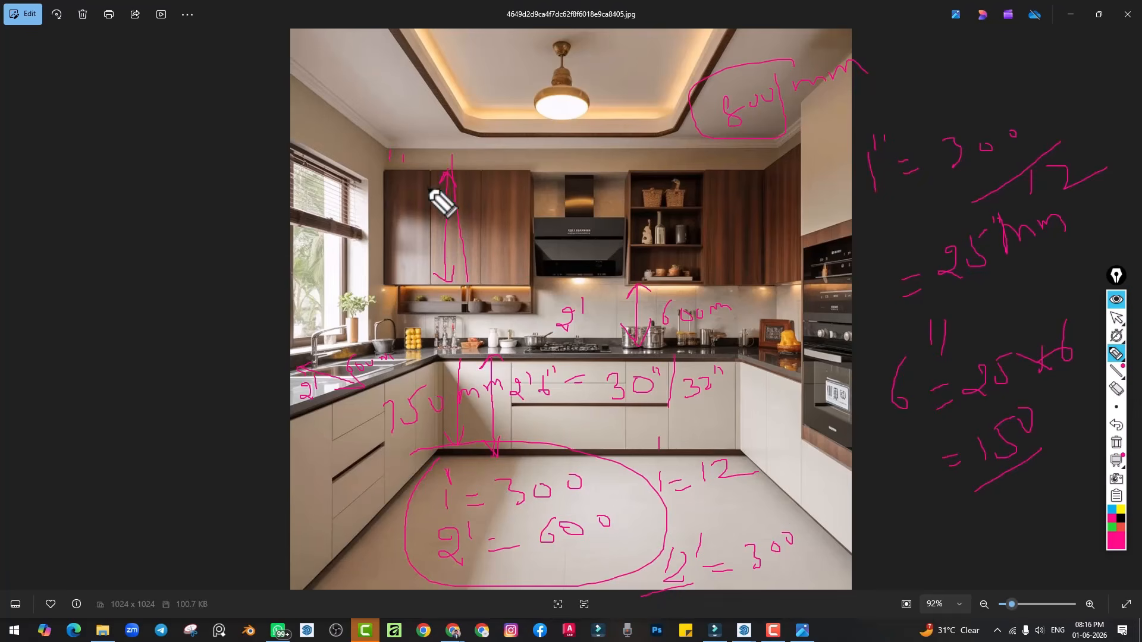
Outline a loft strip along the upper part of the wall cabinets and divide it with short vertical strokes
mouse_move(380, 199)
left_mouse_down()
mouse_move(762, 199)
mouse_move(686, 147)
mouse_move(387, 179)
mouse_move(385, 197)
left_mouse_up()
left_click_drag(429, 155, 429, 194)
left_click_drag(472, 159, 482, 192)
left_click_drag(550, 154, 555, 193)
left_click_drag(603, 159, 623, 196)
mouse_move(668, 158)
left_mouse_down()
mouse_move(676, 184)
mouse_move(738, 185)
left_mouse_up()
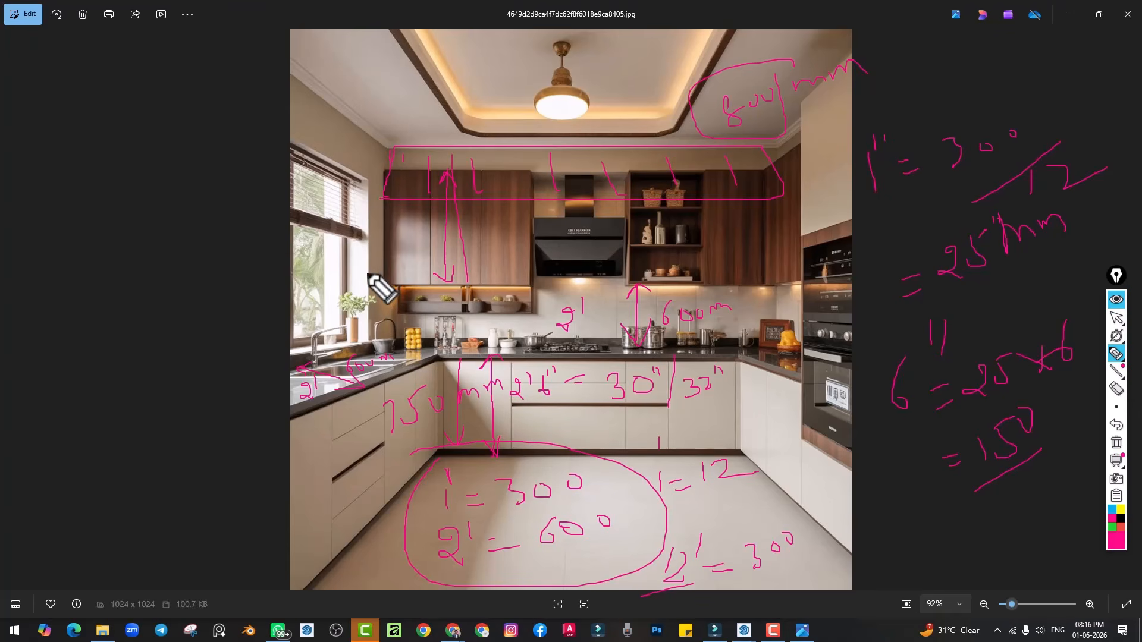
Draw short reference lines across the window, above the built-in oven and along the side countertops
left_click_drag(369, 258, 325, 257)
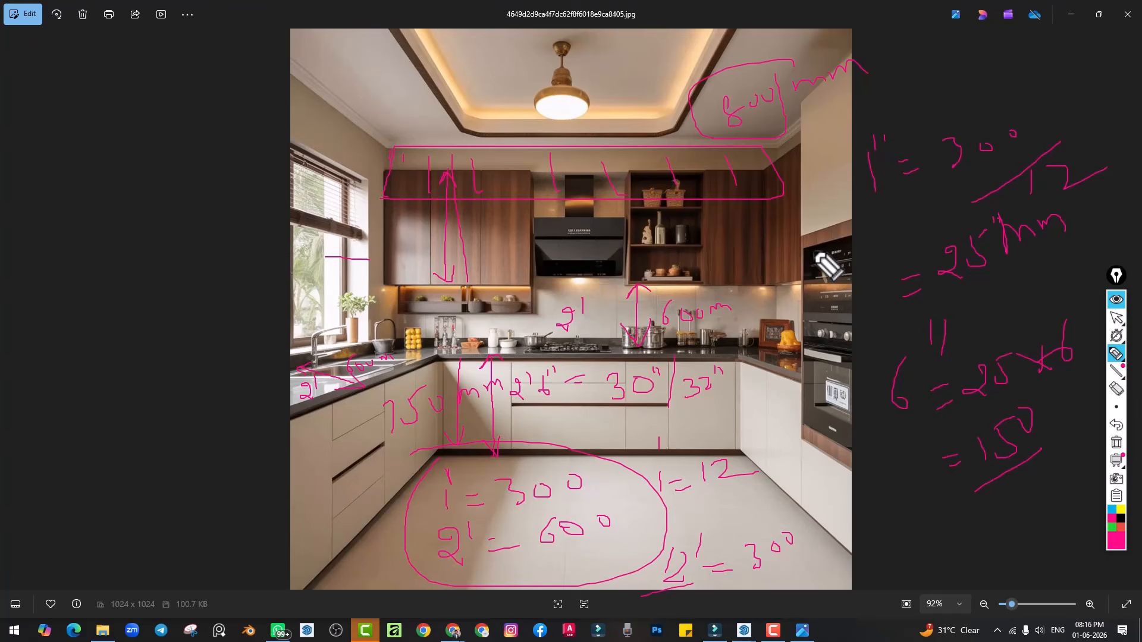
left_click_drag(810, 248, 847, 242)
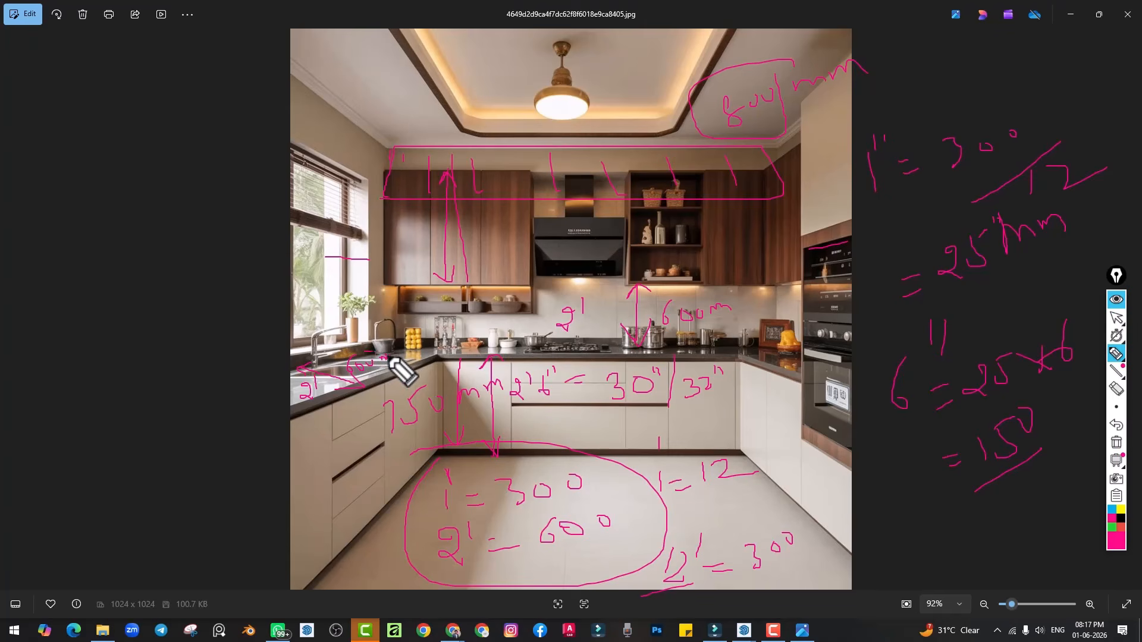
left_click_drag(760, 360, 812, 350)
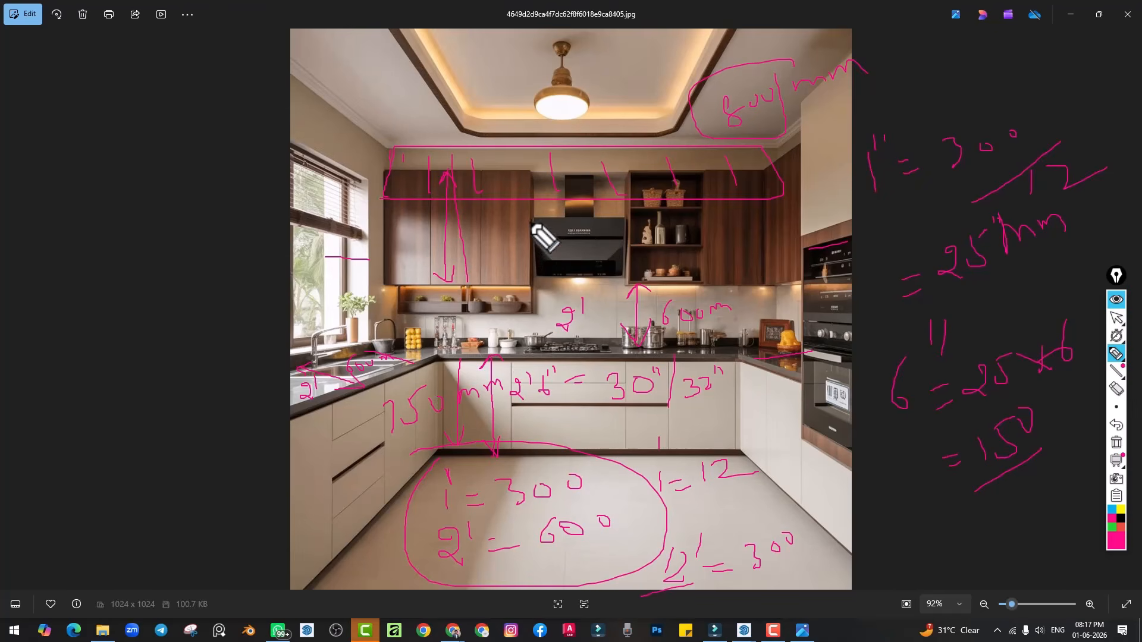
Mark the chimney hood's width with a horizontal double-headed arrow and label it 3'
left_click_drag(530, 220, 622, 224)
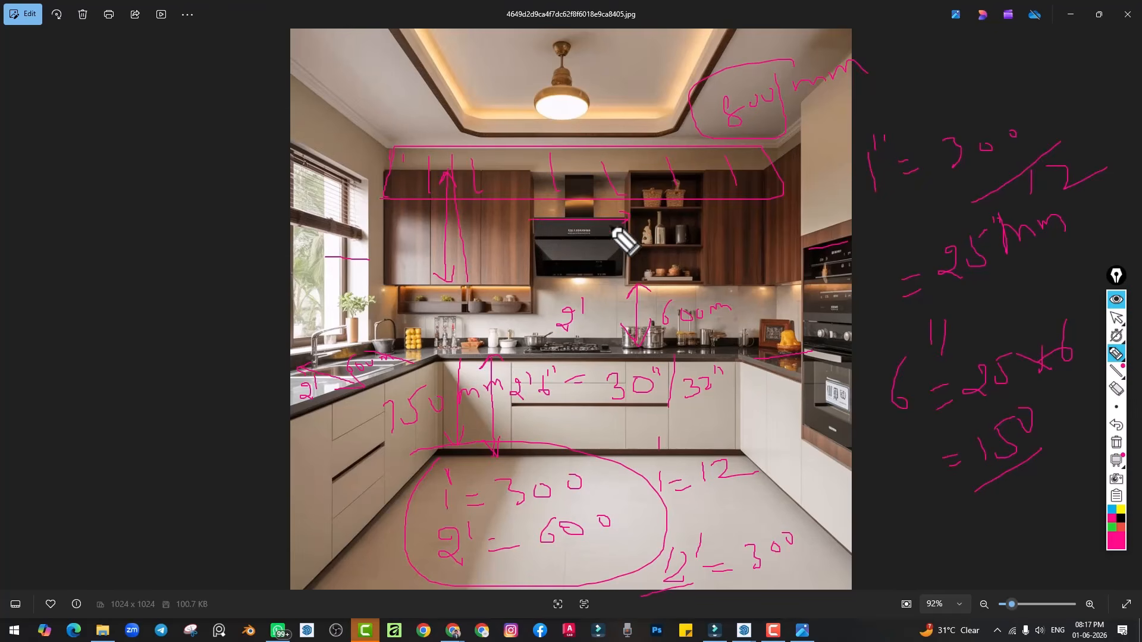
left_click_drag(544, 206, 529, 219)
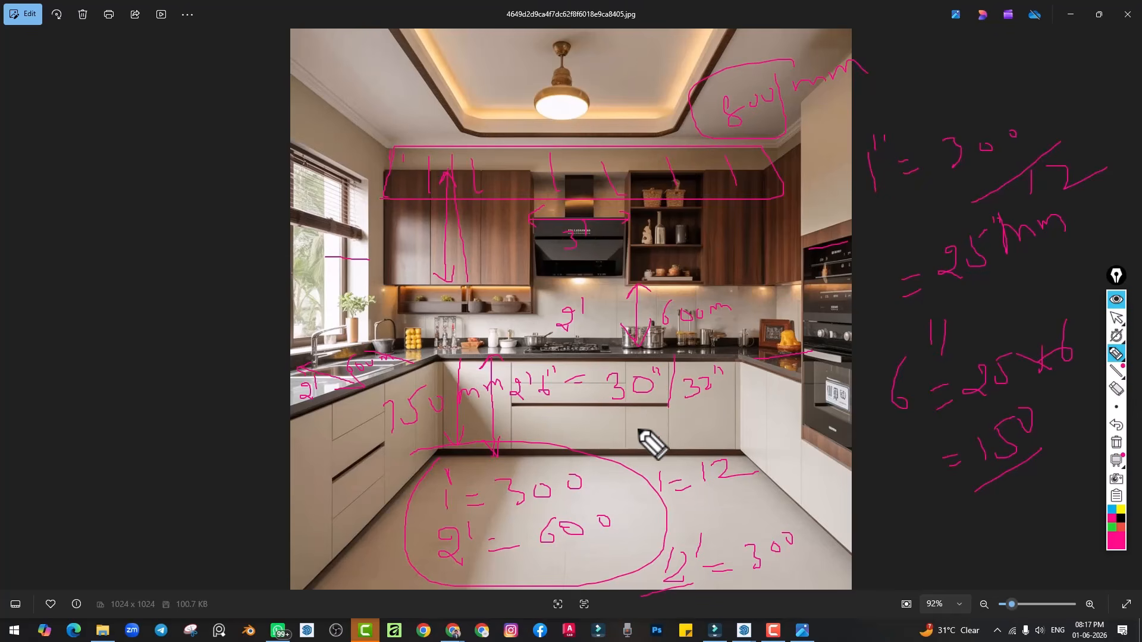
left_click_drag(659, 437, 659, 449)
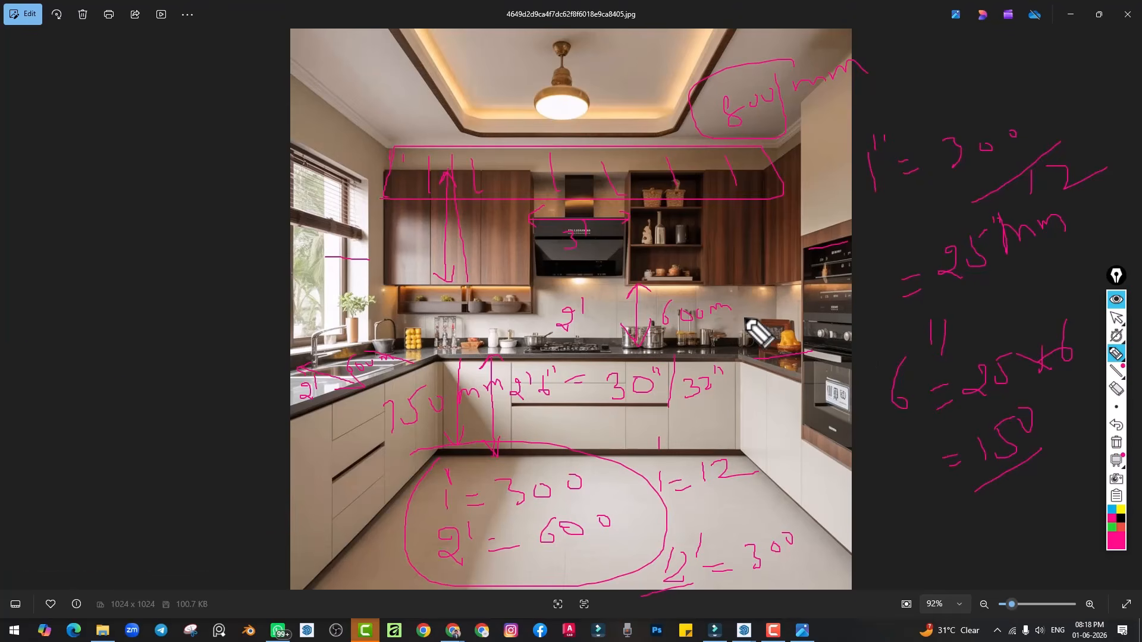
Clear all annotations from the kitchen photo, stop annotating, and place the photo side by side with the empty SketchUp model
left_click(1115, 444)
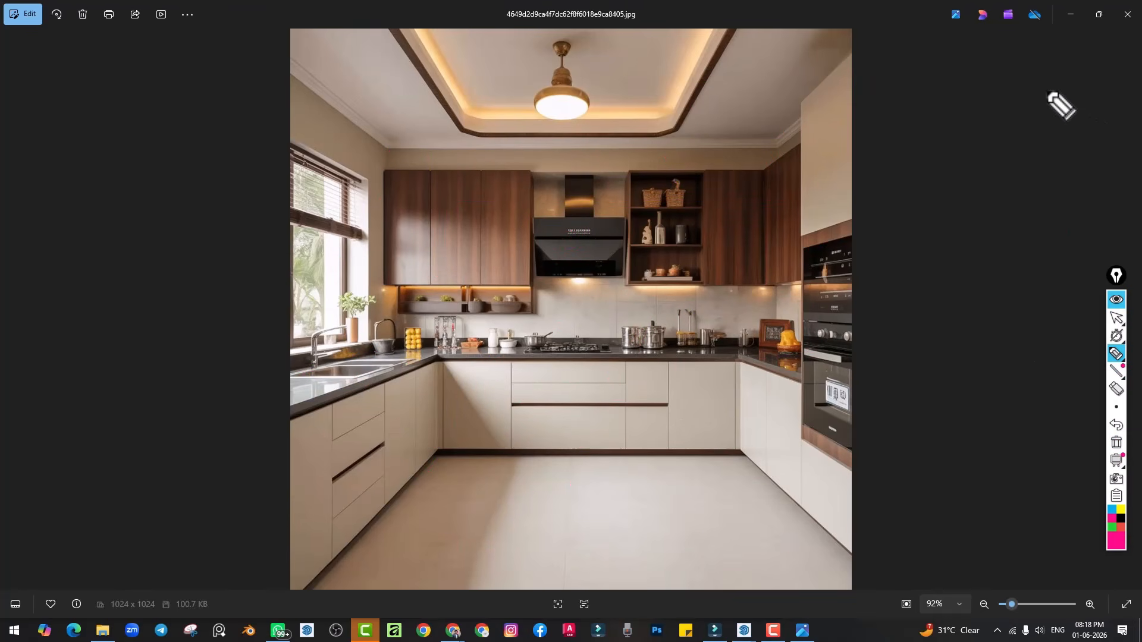
left_click(1116, 318)
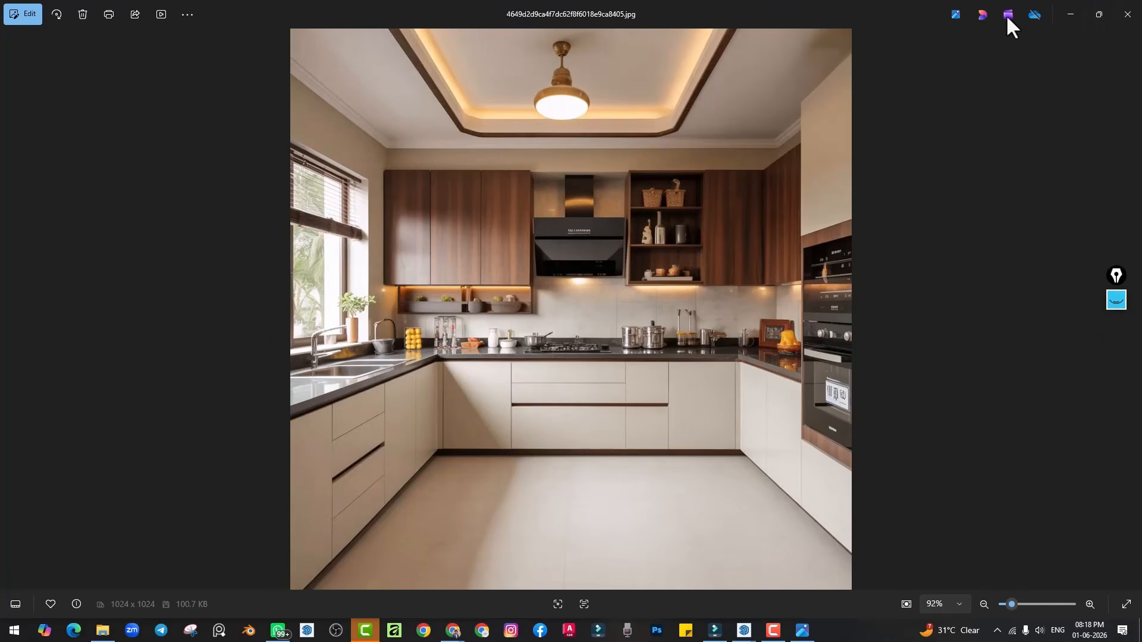
key("super+Right")
left_click(455, 265)
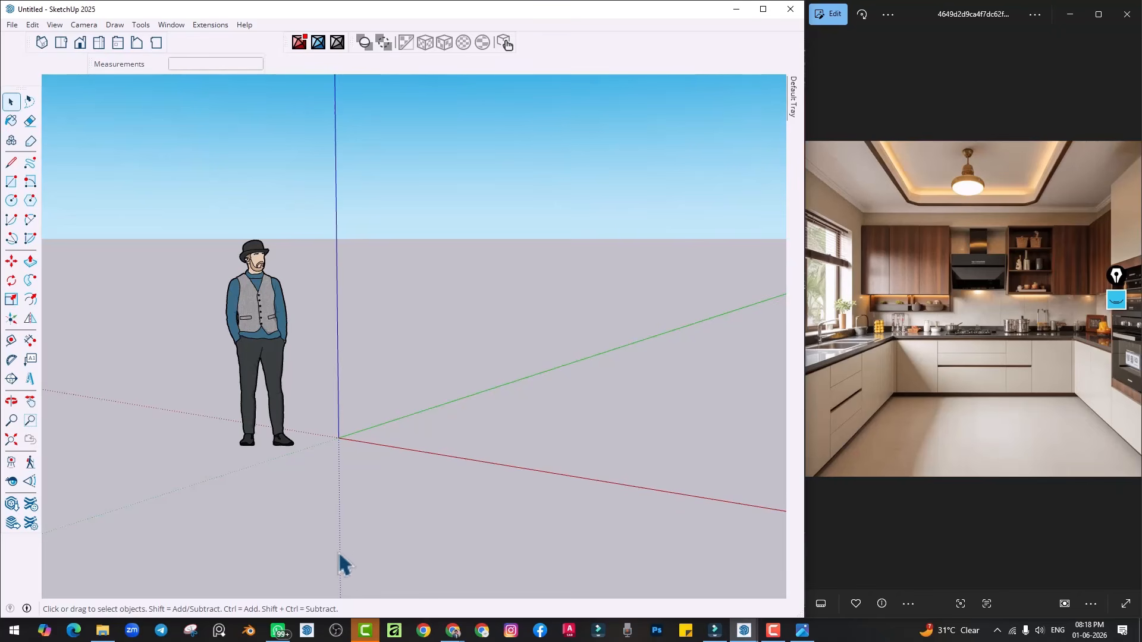
mouse_move(337, 551)
middle_mouse_down()
mouse_move(375, 479)
mouse_move(424, 465)
mouse_move(357, 464)
mouse_move(365, 477)
middle_mouse_up()
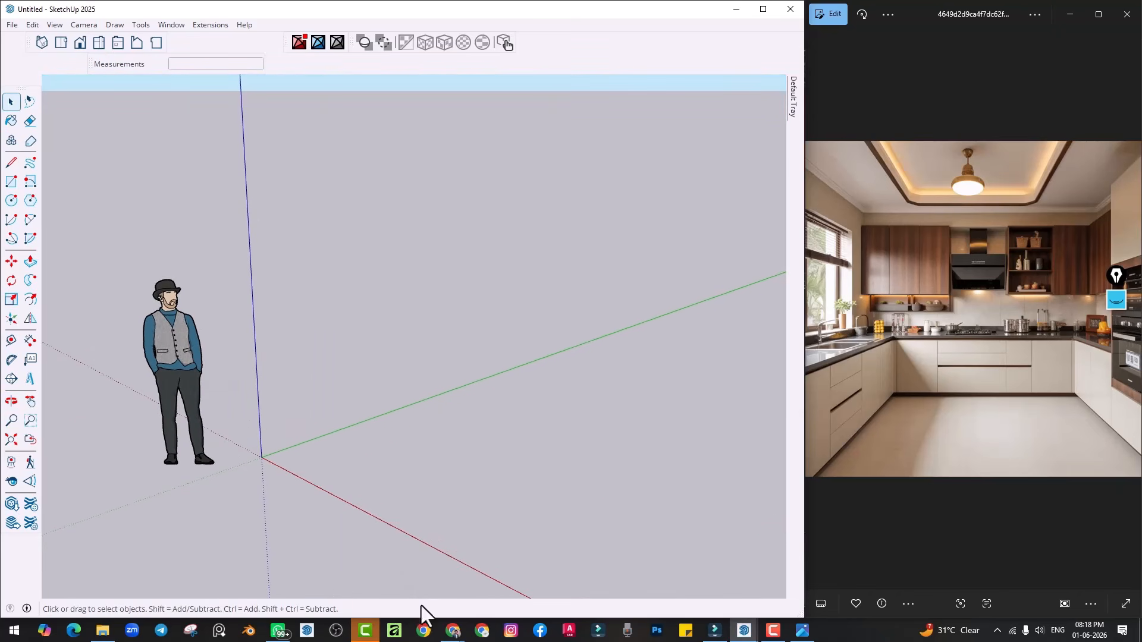
Check the participants of the Google Meet call in Chrome, then return to SketchUp
left_click(453, 629)
left_click(432, 574)
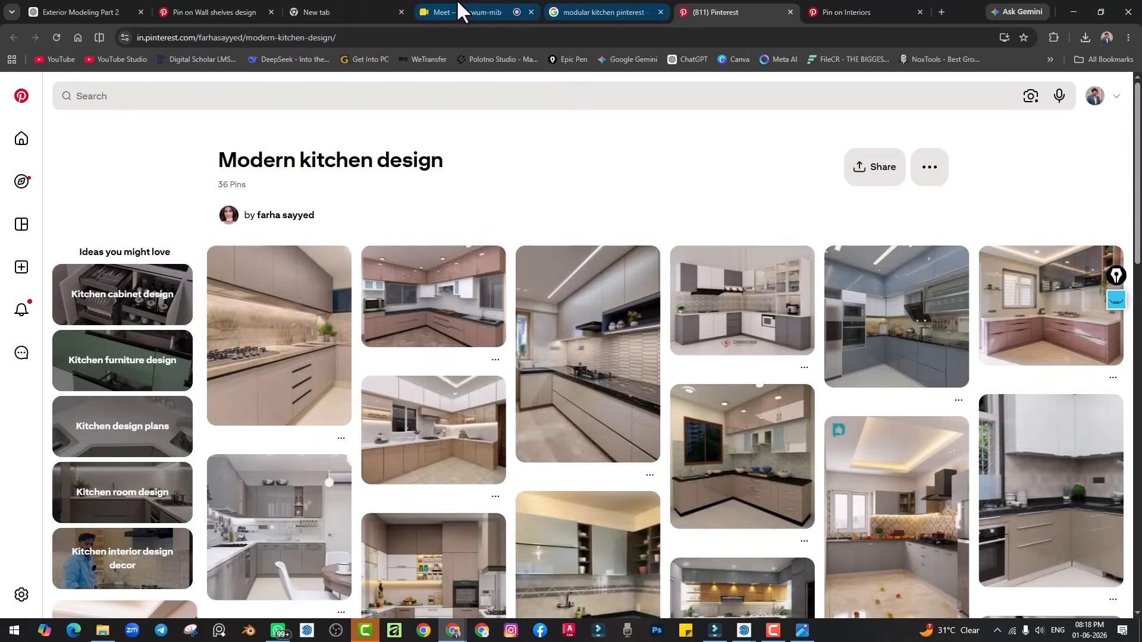
left_click(461, 12)
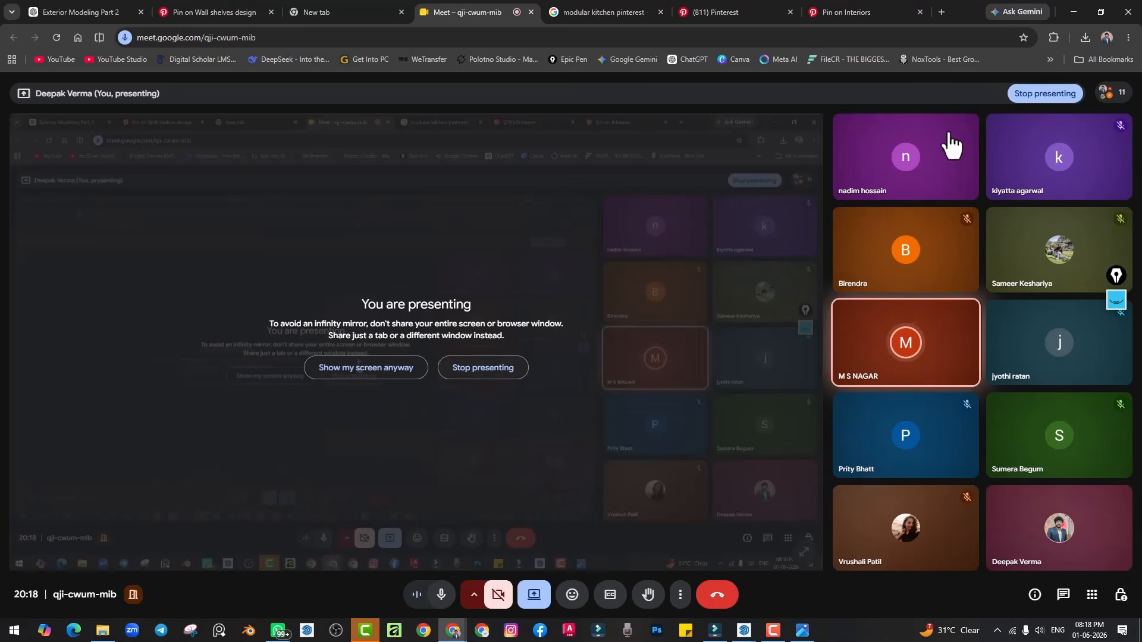
left_click(1074, 11)
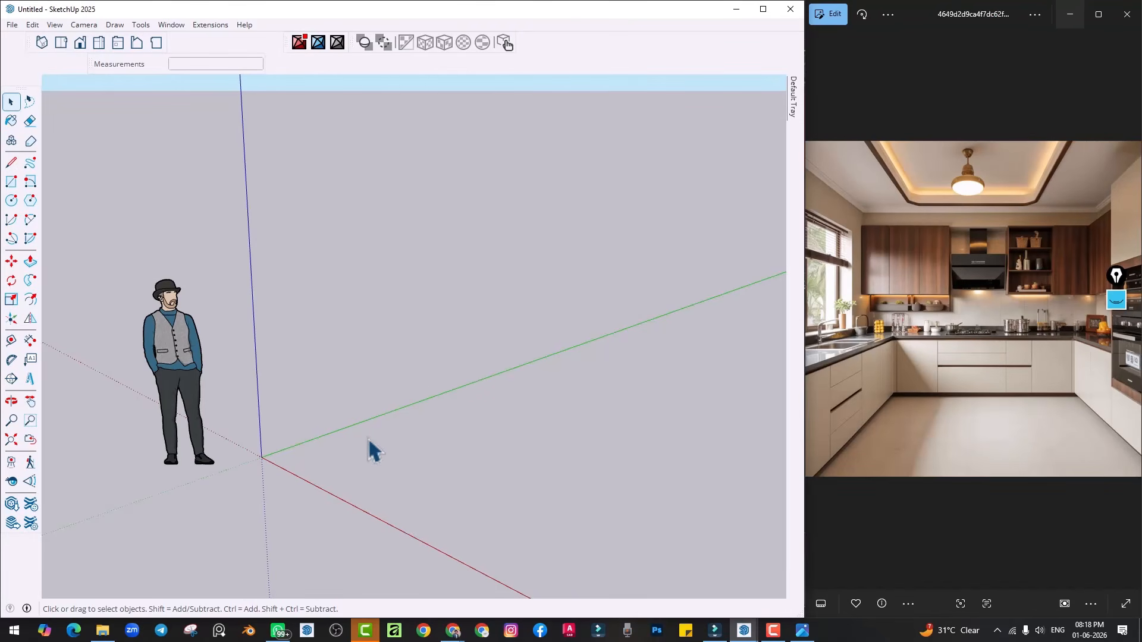
middle_click_drag(399, 455, 399, 464)
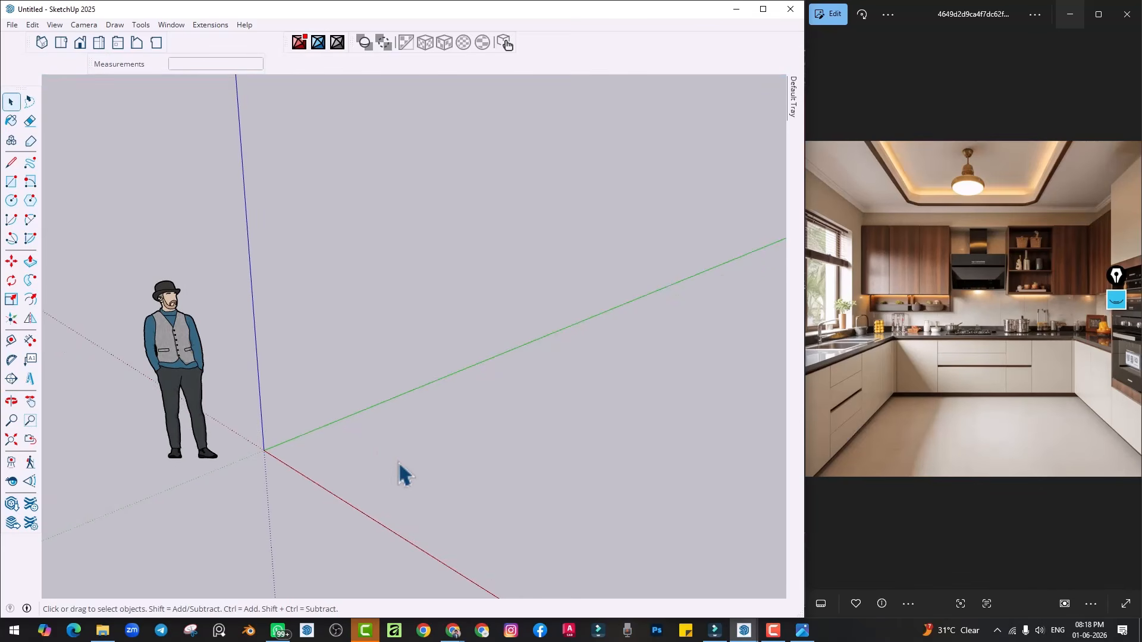
key("l")
middle_click_drag(340, 424, 341, 454)
left_click(341, 453)
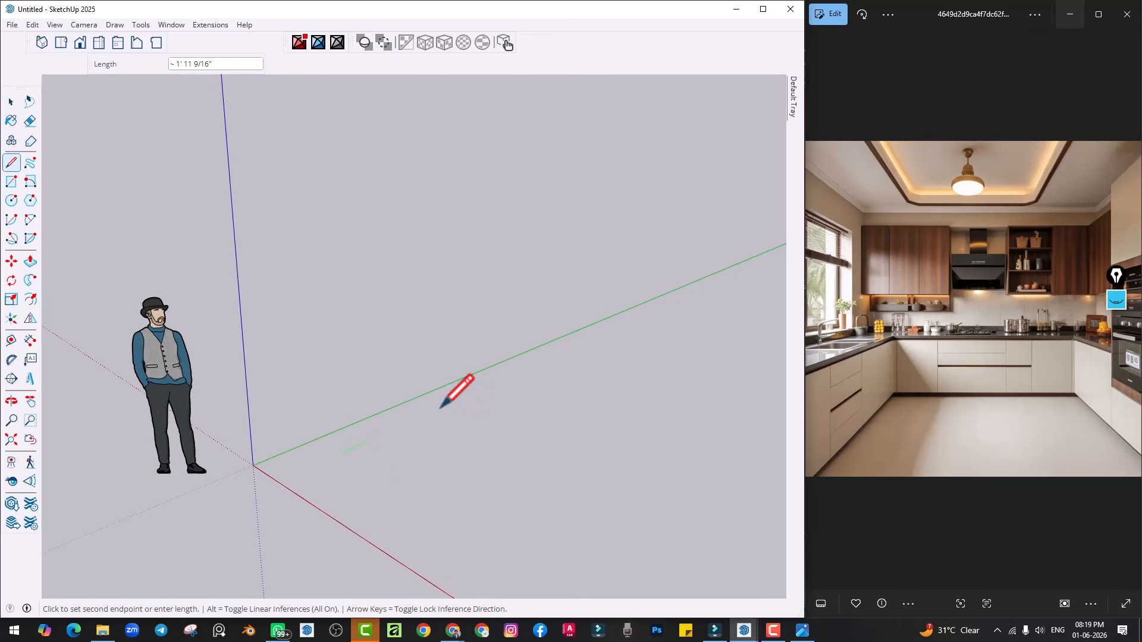
key("Escape")
Set the model's units to decimal millimetres with a length display precision of 0 mm
left_click(178, 26)
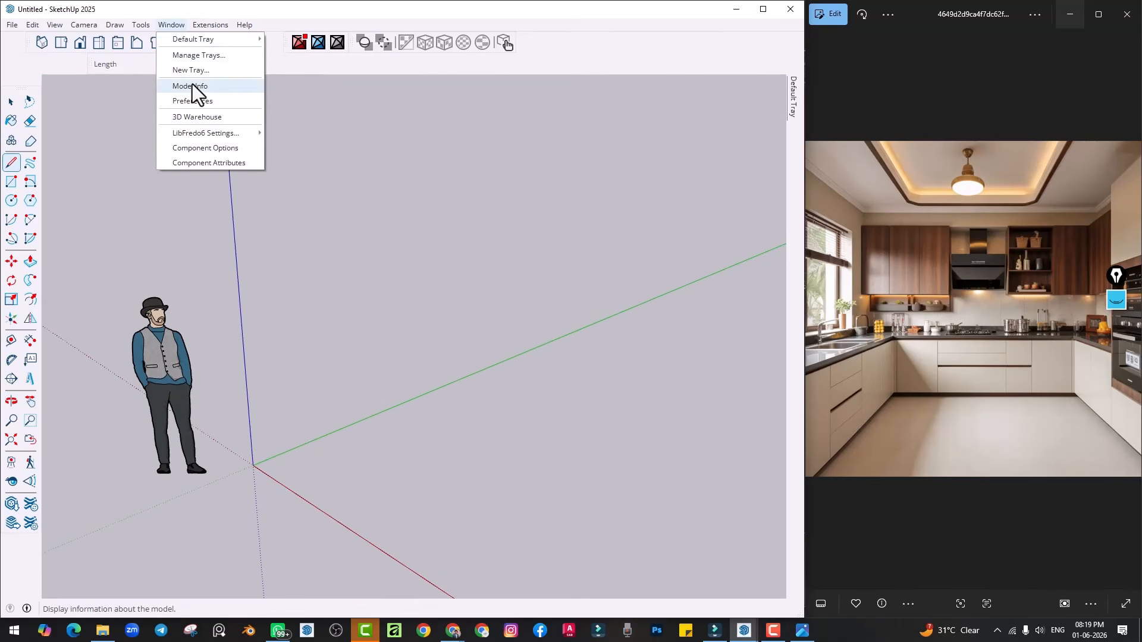
left_click(191, 85)
left_click(488, 208)
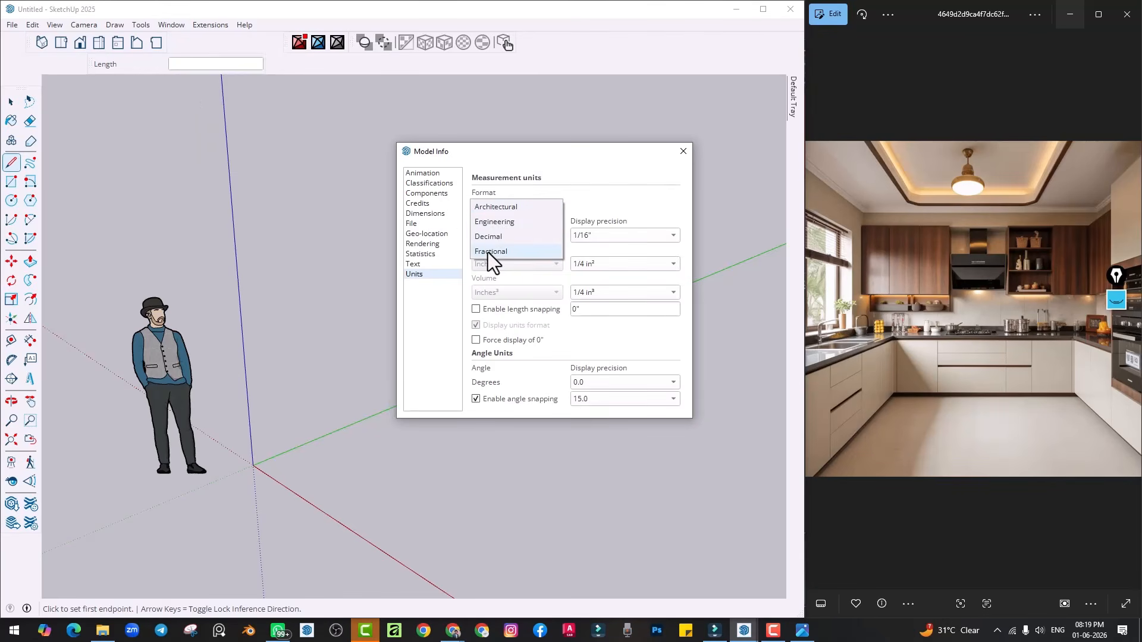
left_click(488, 237)
left_click(505, 237)
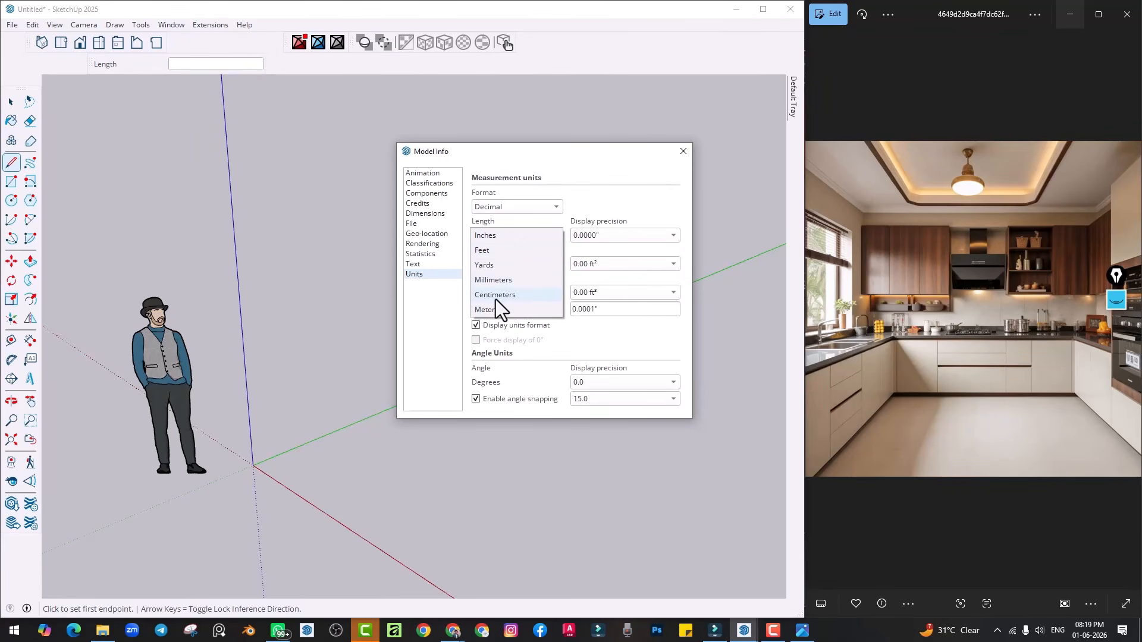
left_click(493, 280)
left_click(590, 238)
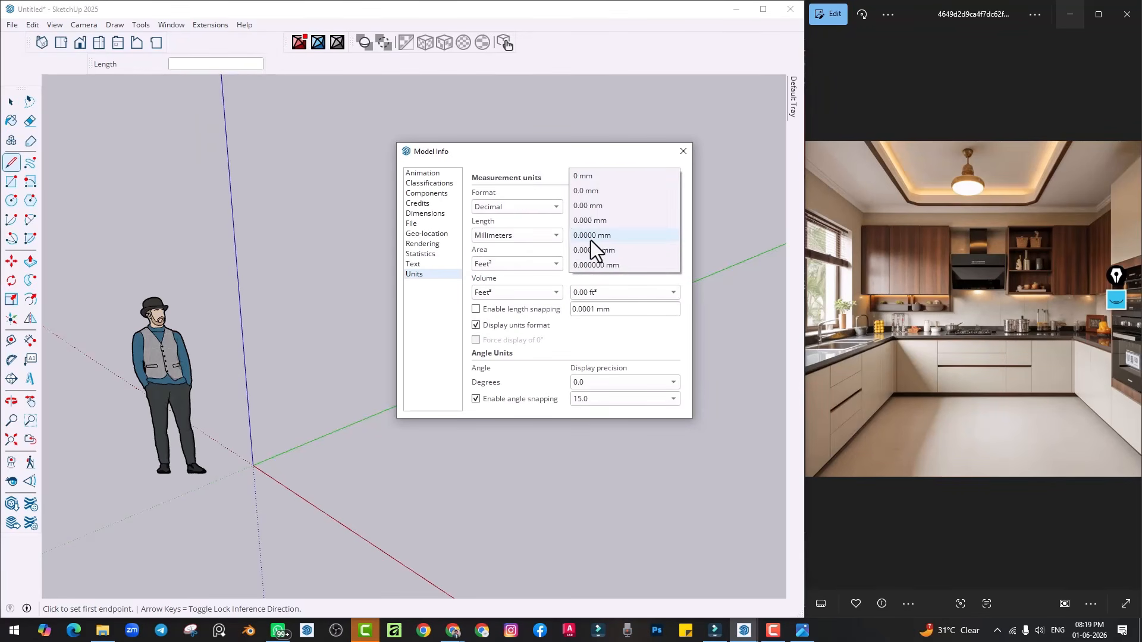
left_click(594, 180)
left_click(683, 151)
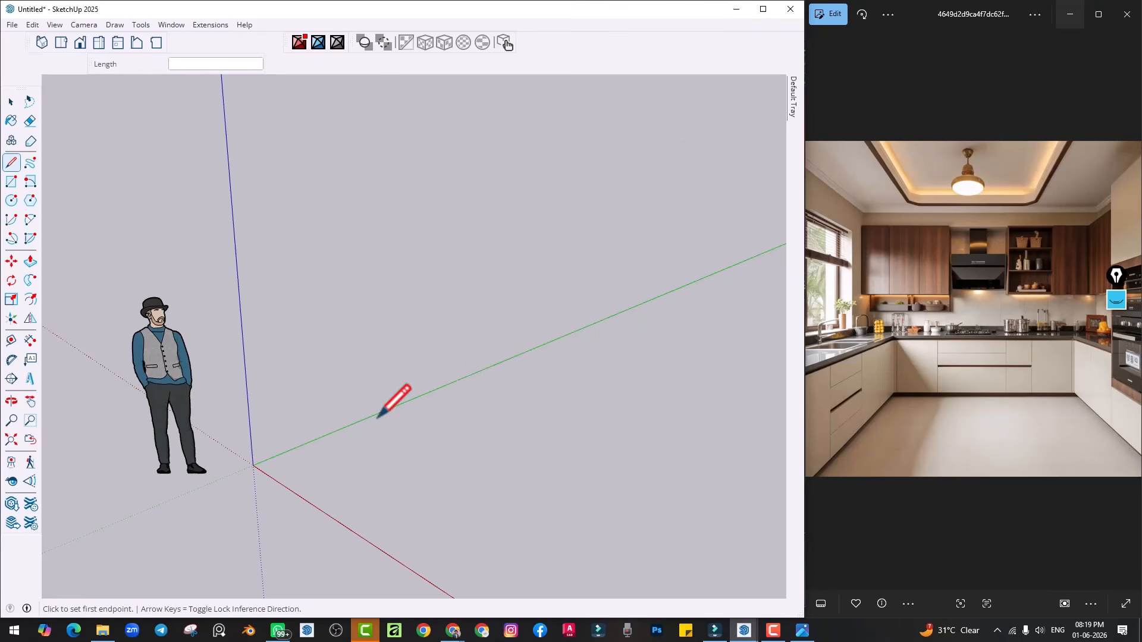
Draw a closed rectangular floor outline near the origin, 3600 mm along the green axis and 4000 mm along the red axis
left_click(330, 457)
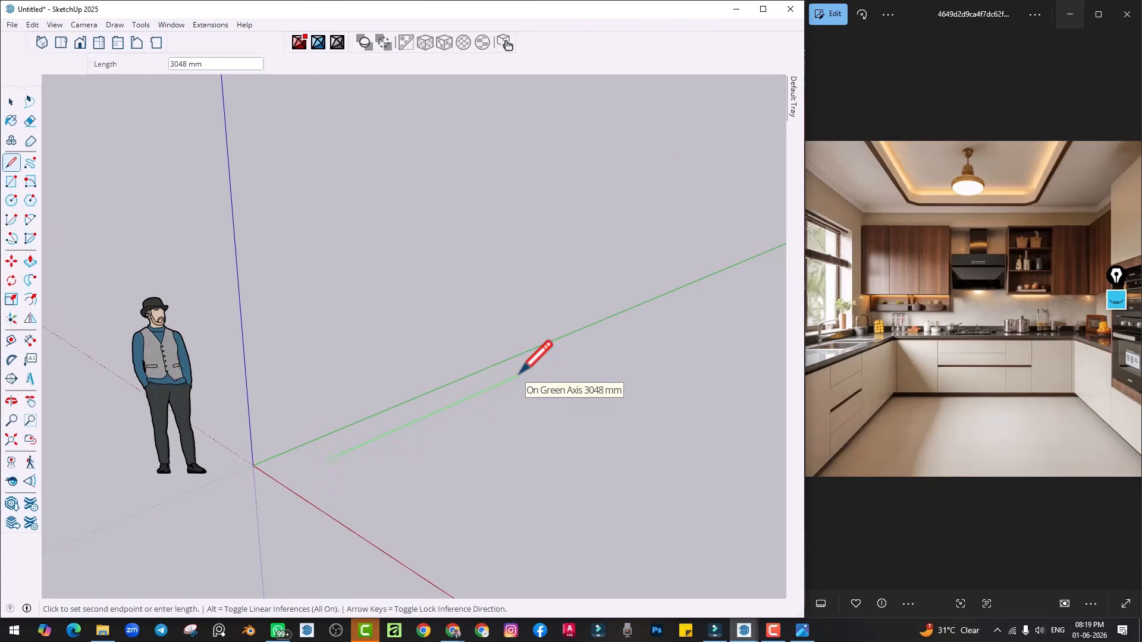
type("360")
key("Return")
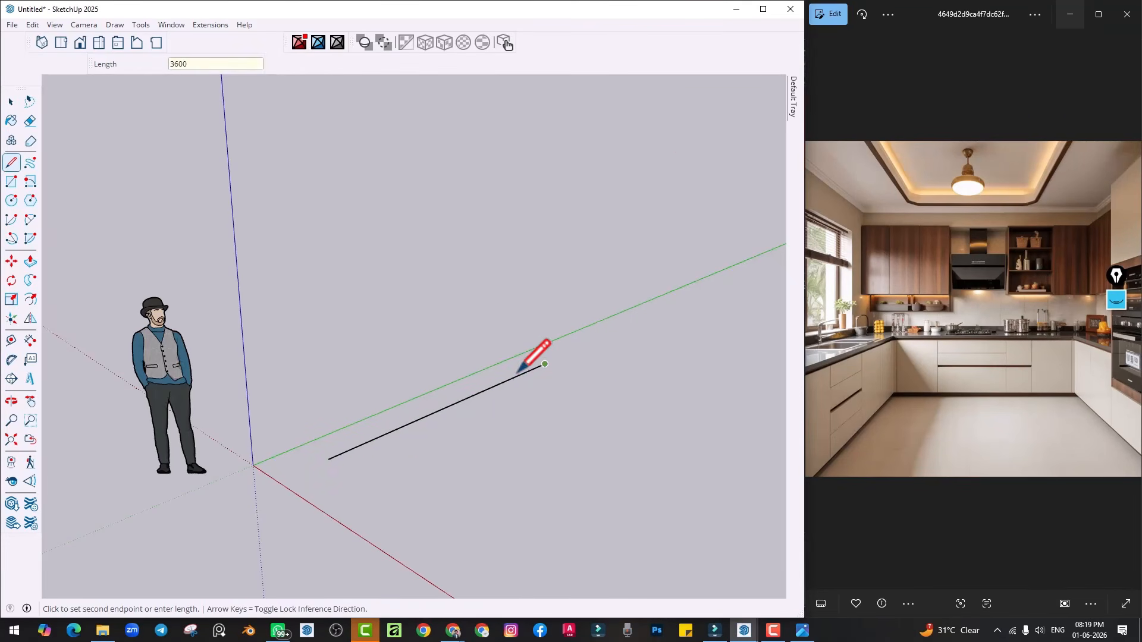
scroll(526, 368, "down", 1)
type("4")
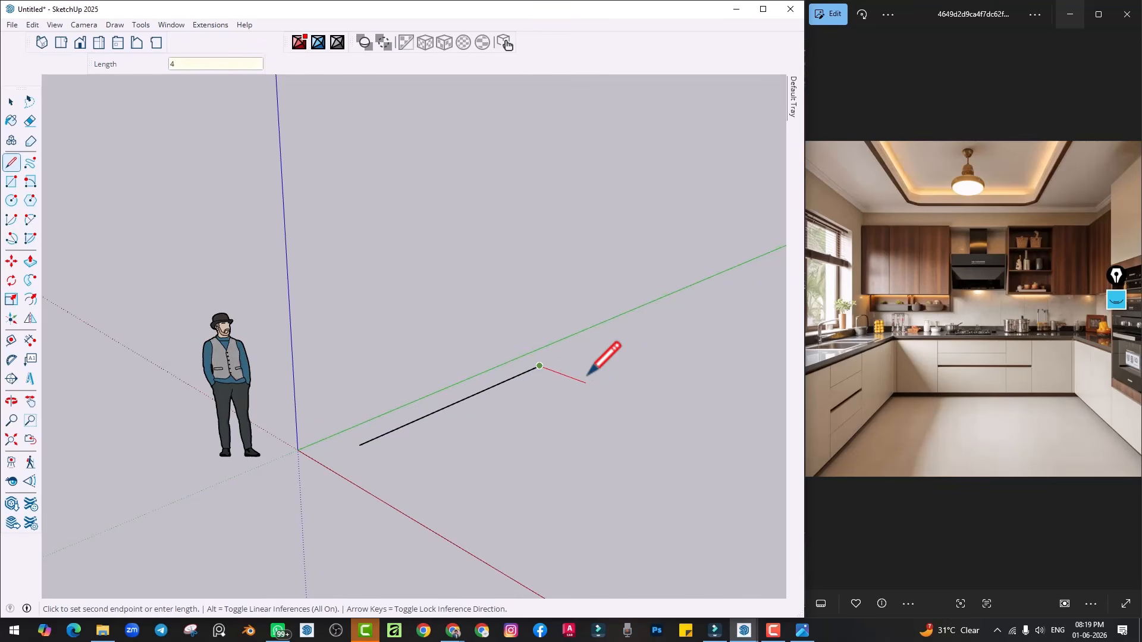
key("Return")
scroll(601, 415, "down", 1)
middle_click_drag(634, 454, 539, 454, "shift")
type("36")
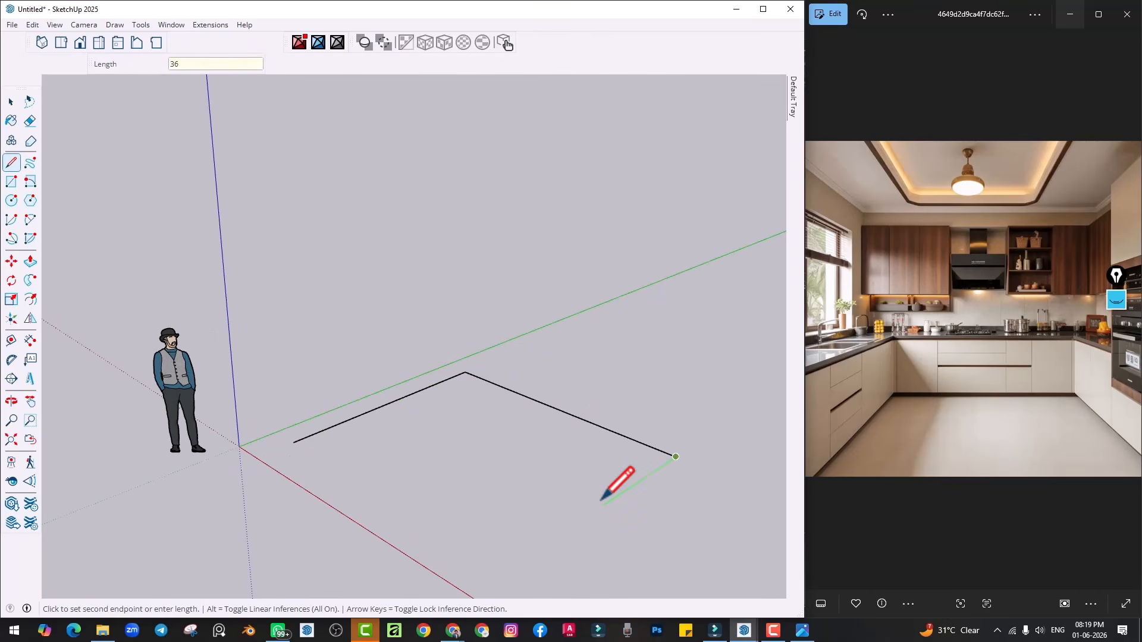
type("00")
key("Return")
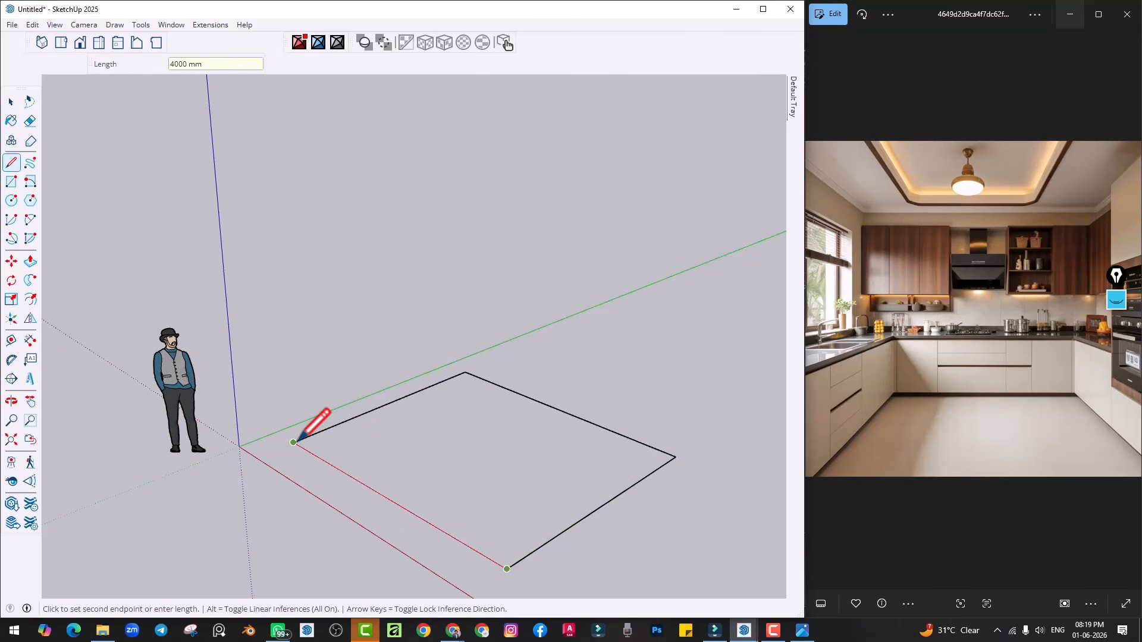
left_click(293, 442)
Push/Pull the rectangular floor face into a slab 100 mm thick
key("p")
scroll(491, 485, "up", 1)
left_click(493, 481)
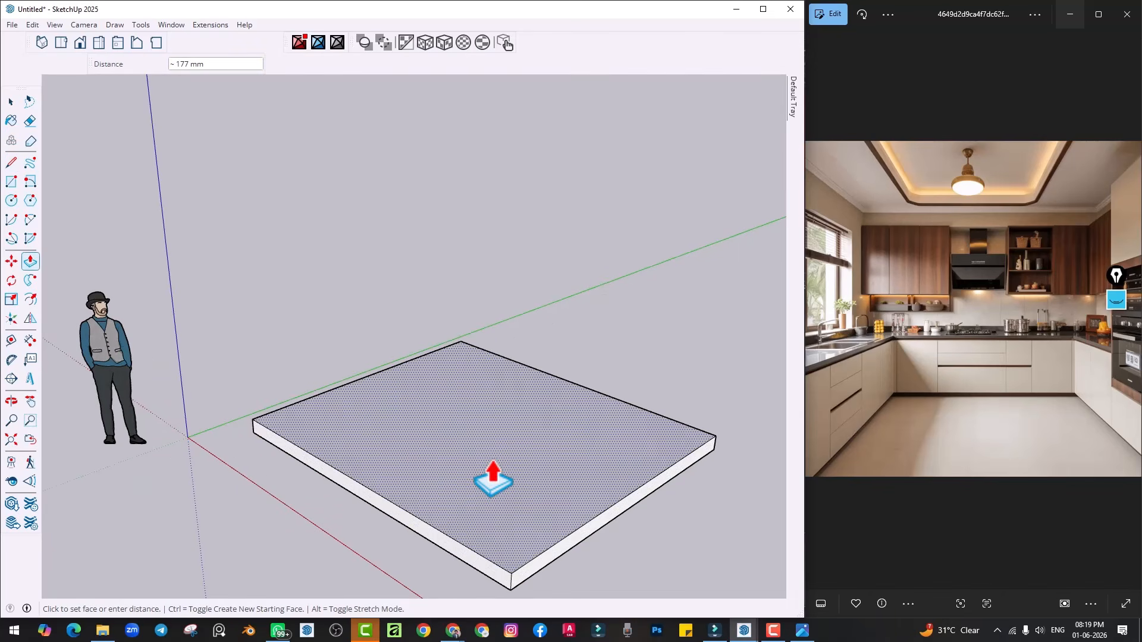
scroll(493, 481, "down", 1)
middle_click_drag(493, 479, 460, 395, "shift")
left_click(469, 453)
scroll(473, 435, "up", 1)
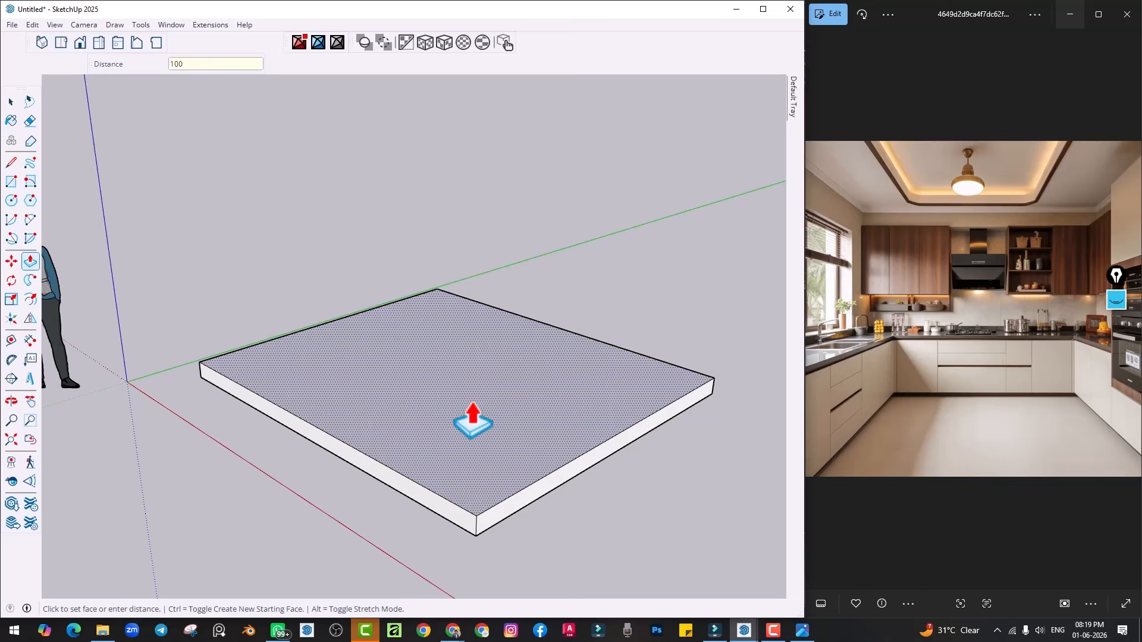
Select the whole floor slab and make it a group
key("space")
triple_click(462, 416)
right_click(456, 407)
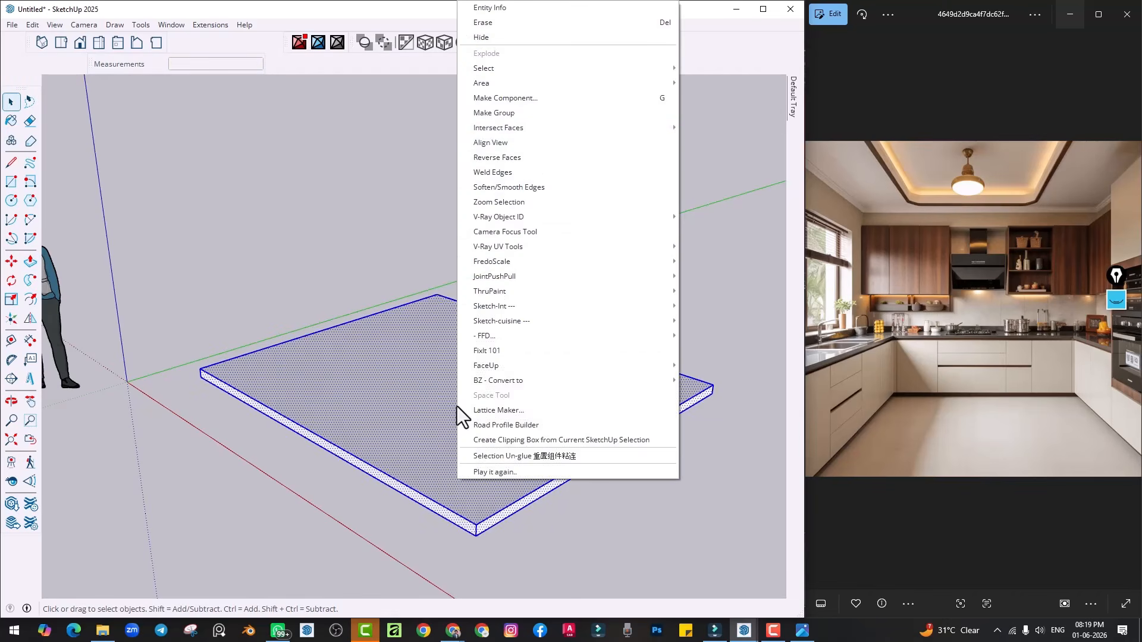
left_click(488, 112)
Place a guide line 230 mm inside the slab's 3600 mm edge nearest the green axis
scroll(470, 309, "down", 2)
middle_click_drag(489, 387, 431, 524)
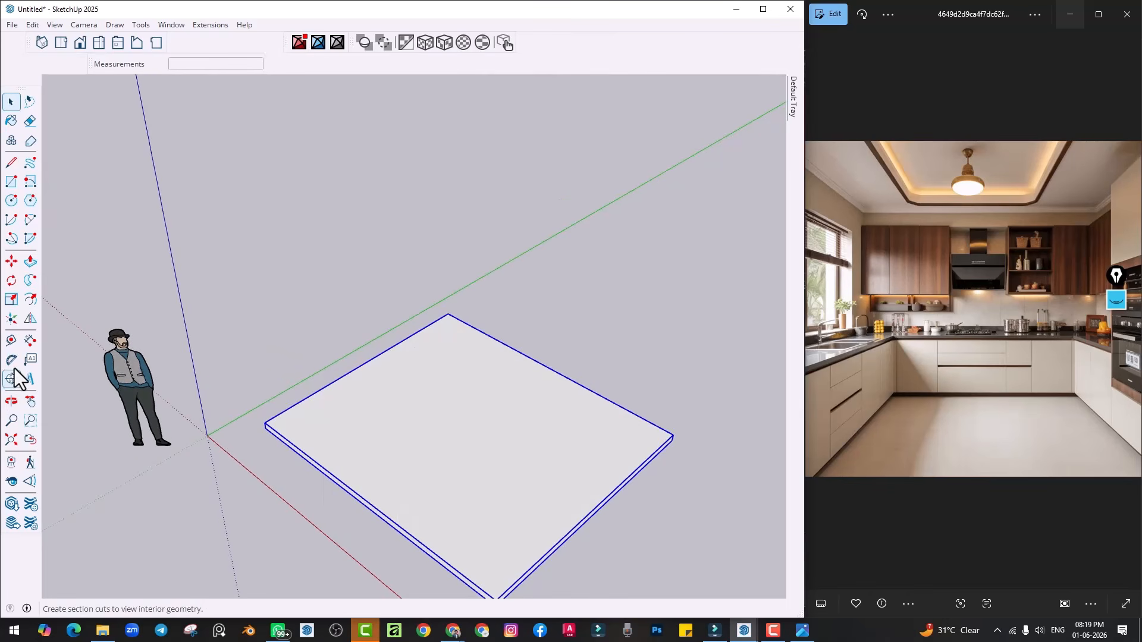
left_click(11, 340)
scroll(348, 363, "up", 2)
left_click(323, 370)
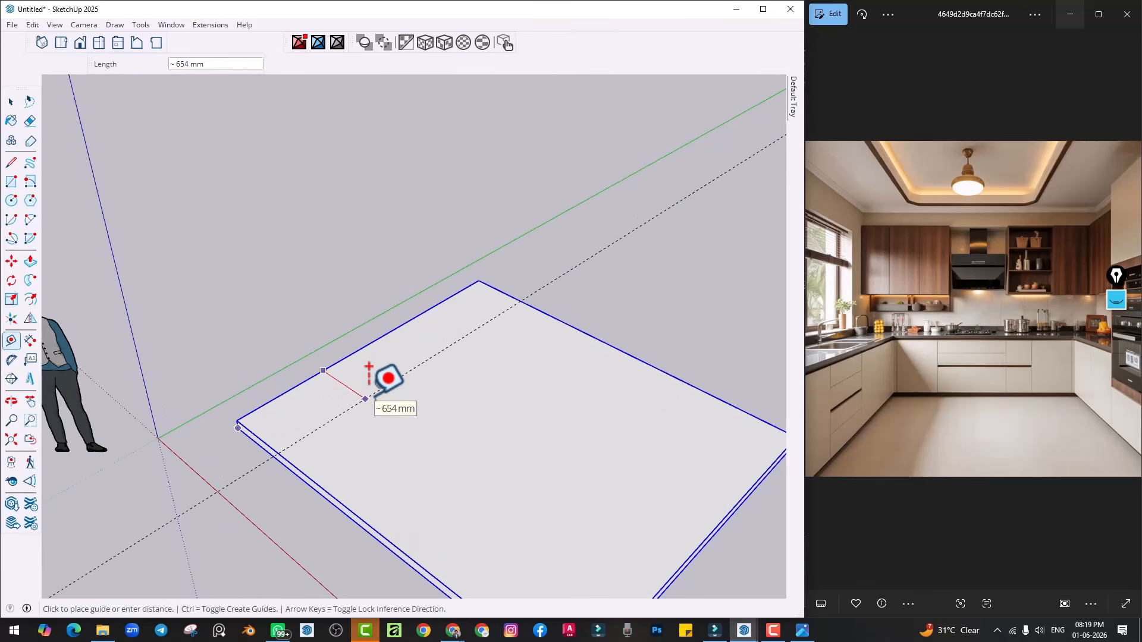
key("Escape")
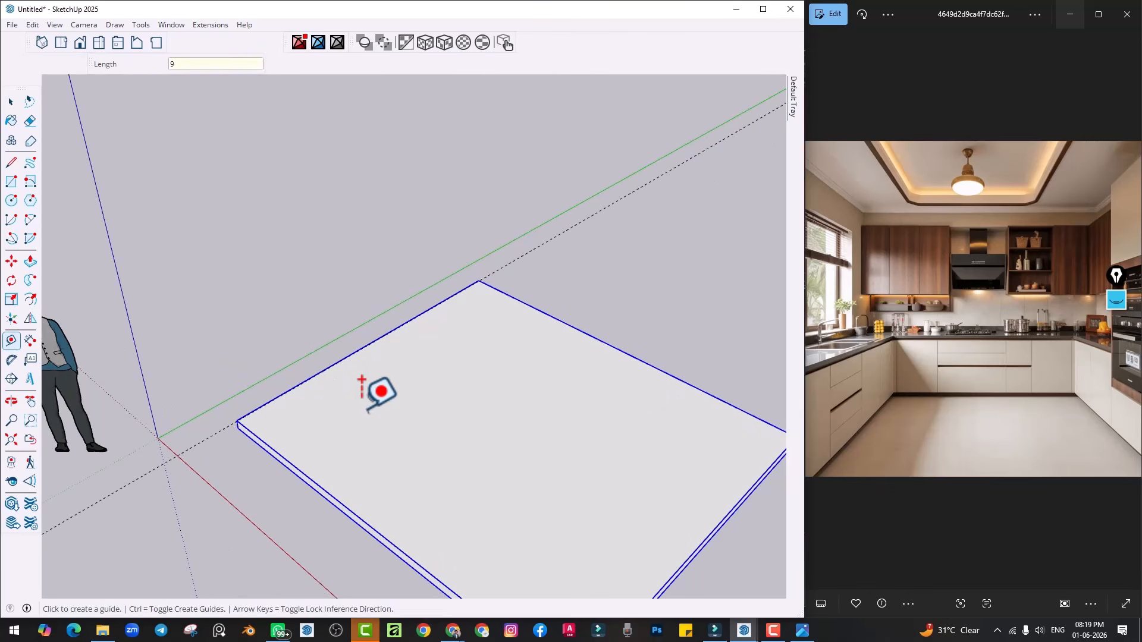
scroll(307, 394, "up", 1)
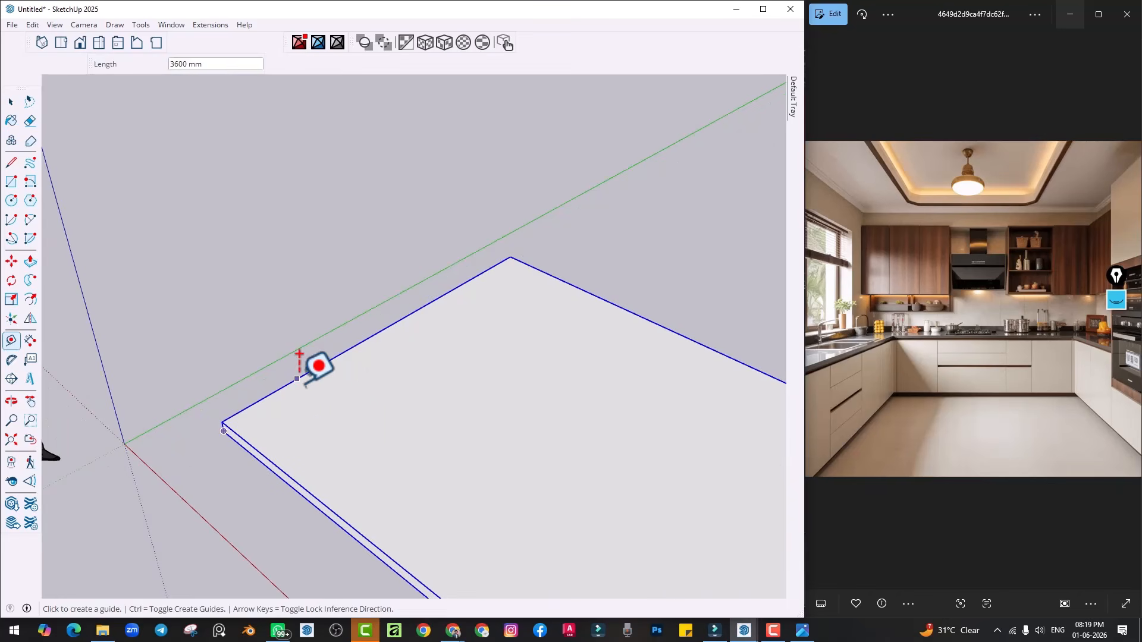
left_click(297, 379)
type("230")
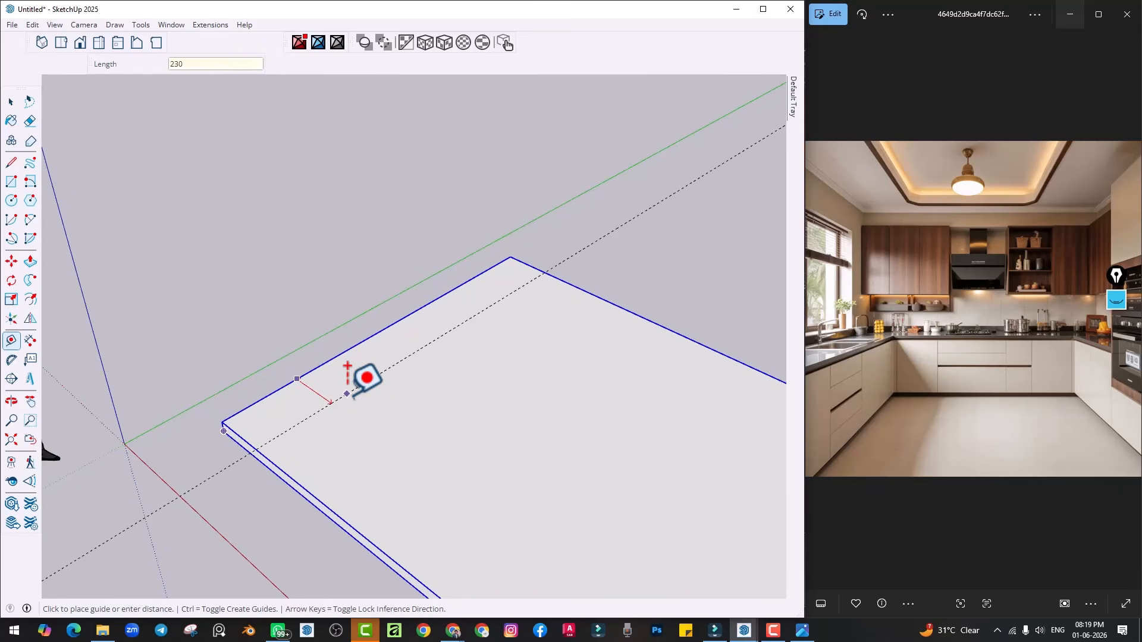
key("Return")
scroll(309, 420, "up", 1)
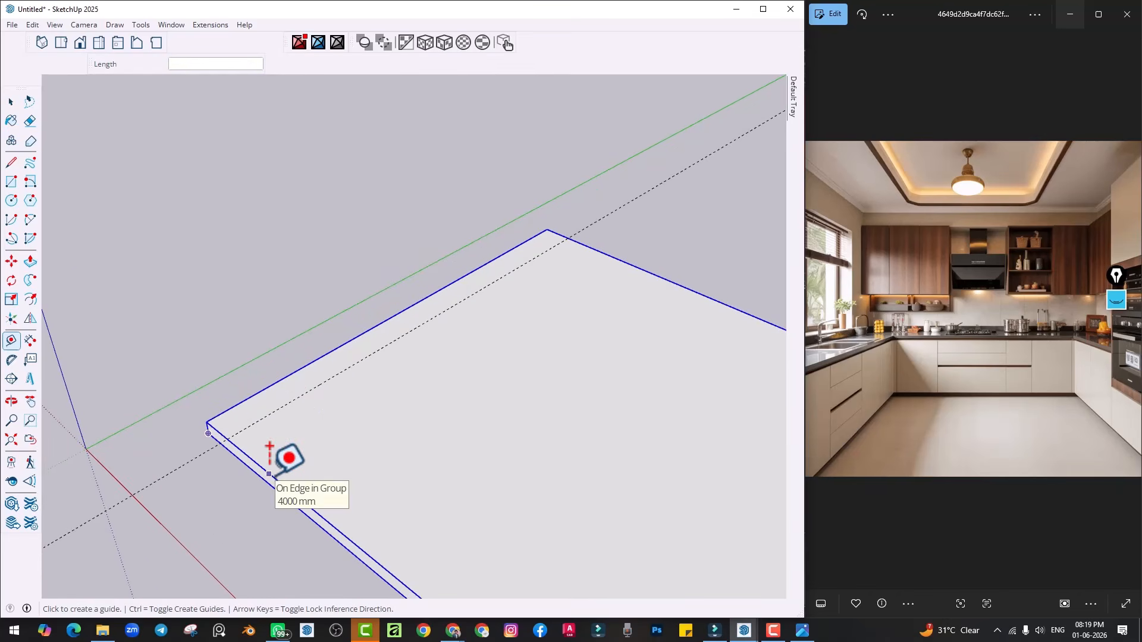
Place guide lines 150 mm inside the slab's 3600 mm edge nearest the green axis and inside both adjoining 4000 mm edges
left_click(291, 374)
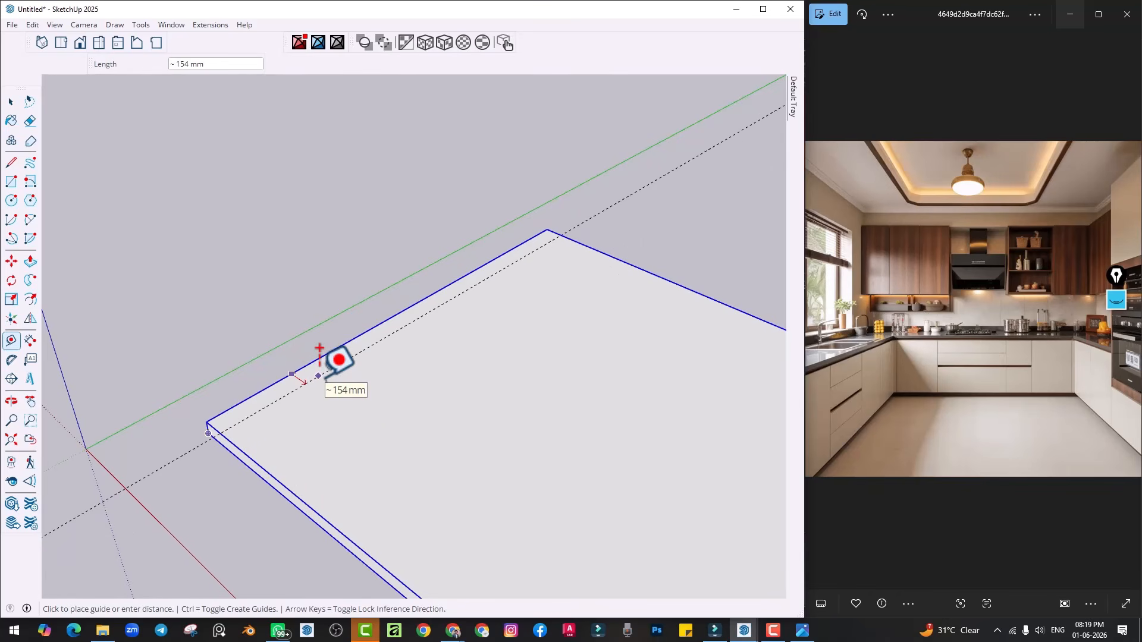
type("150")
key("Return")
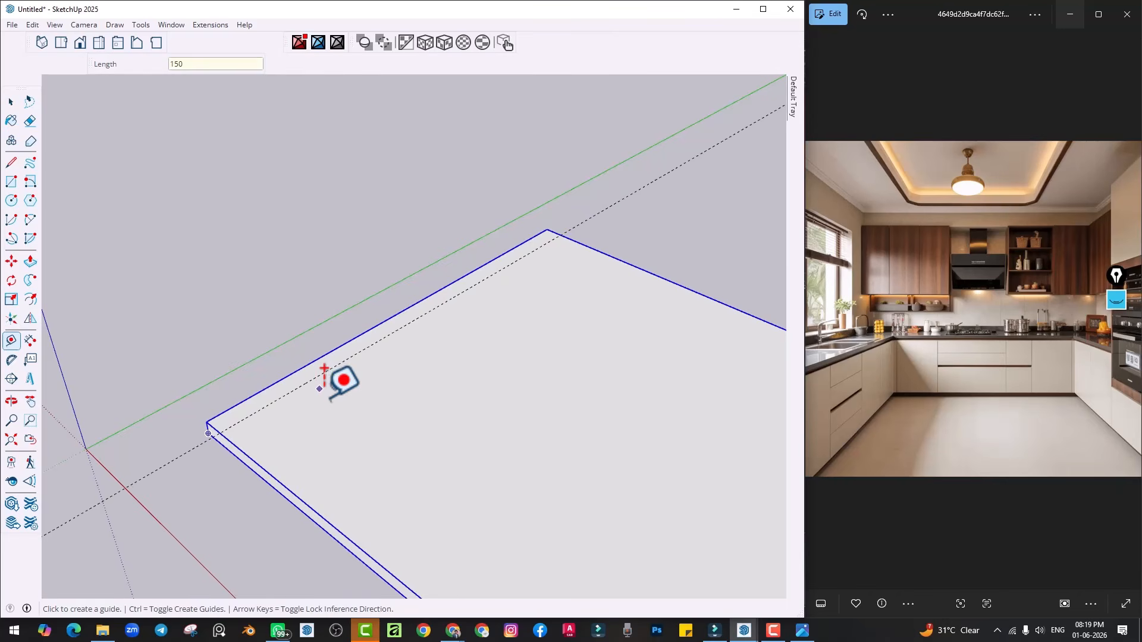
scroll(333, 384, "up", 1)
scroll(351, 411, "down", 1)
left_click(314, 484)
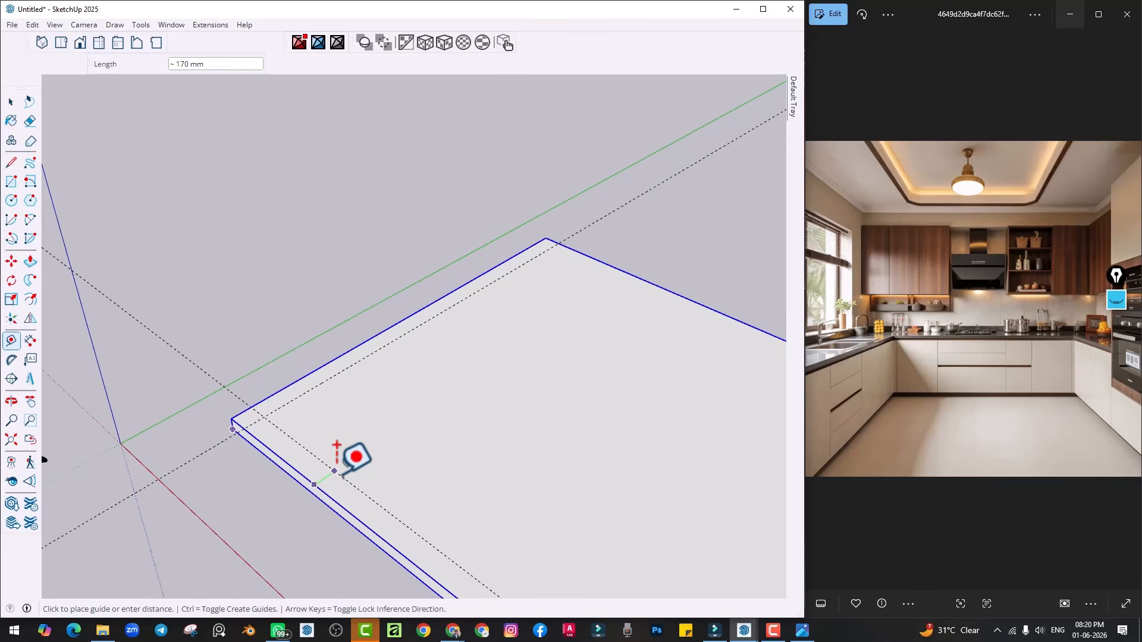
key("Return")
scroll(376, 466, "down", 2)
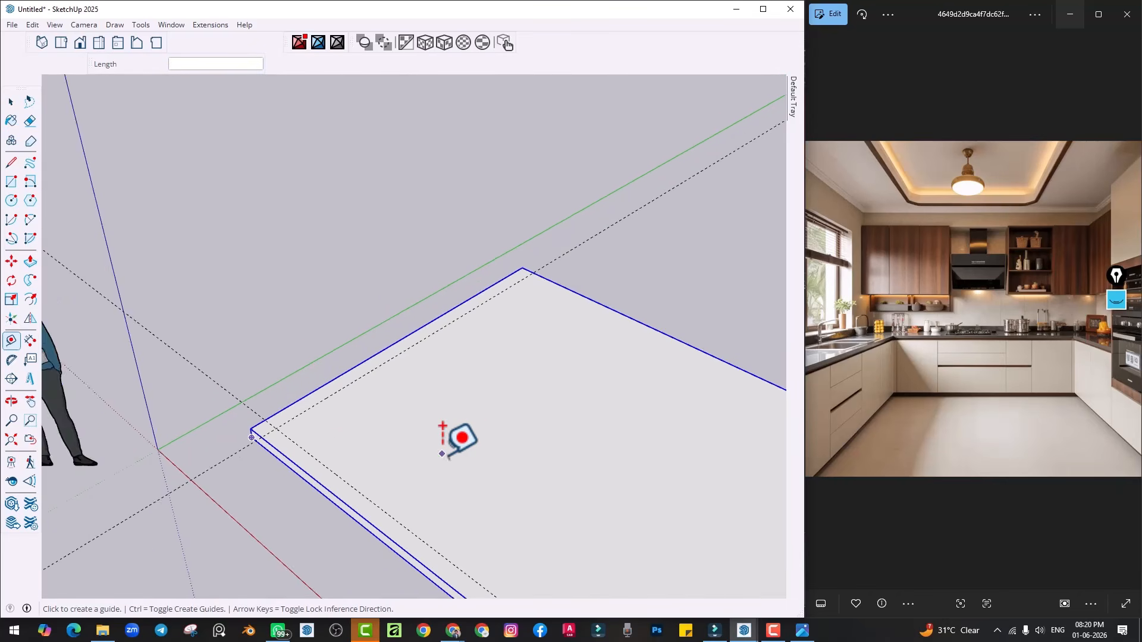
scroll(461, 438, "up", 1)
left_click(577, 326)
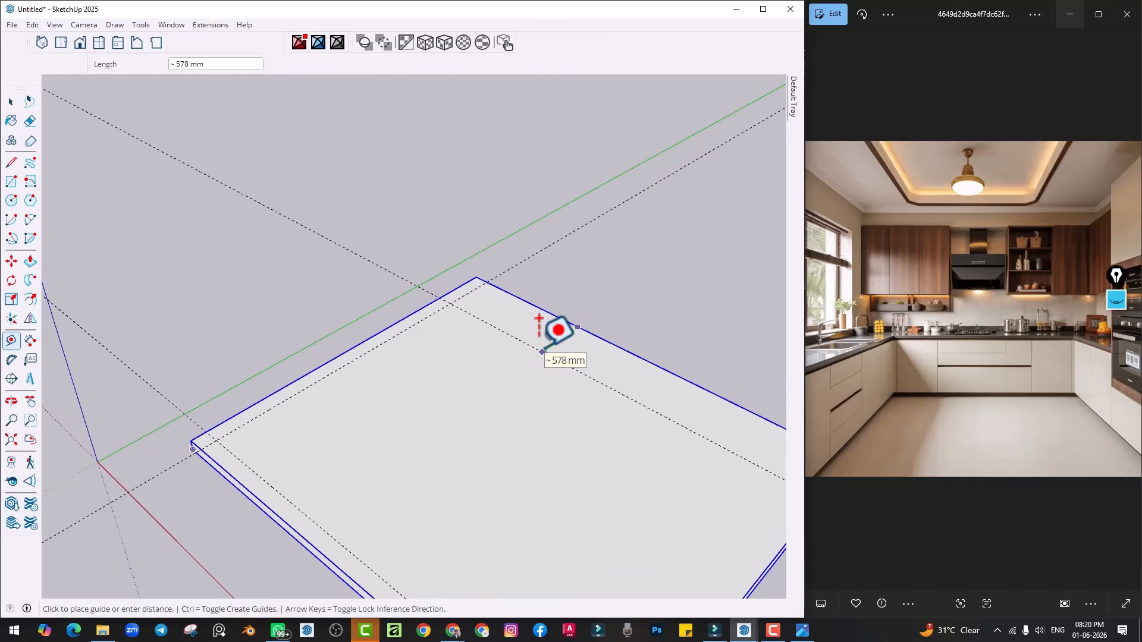
type("150")
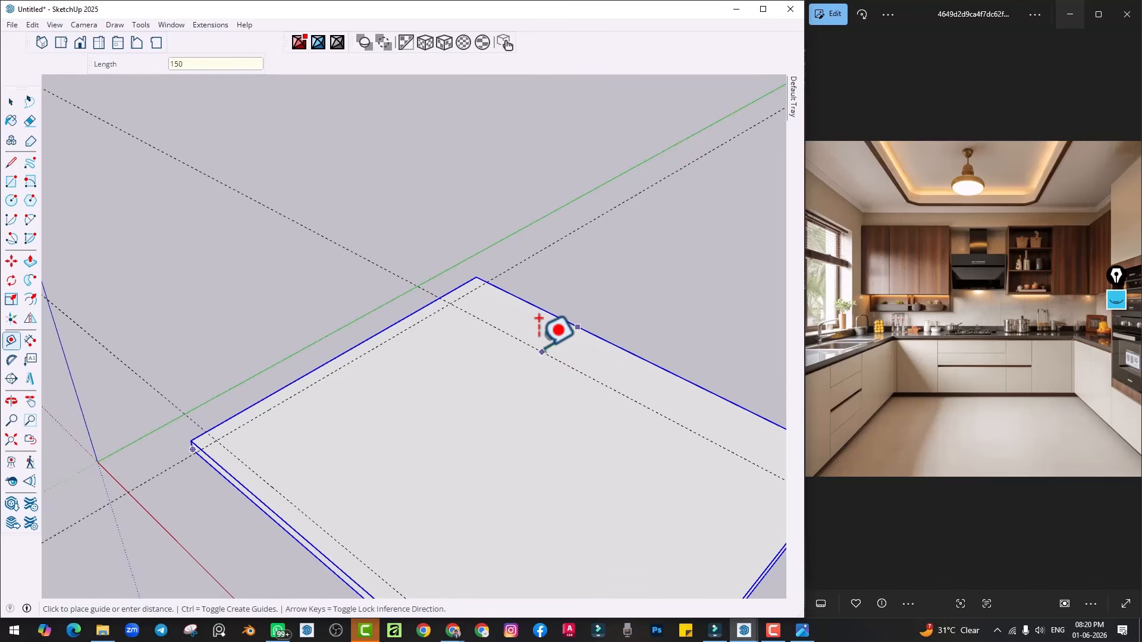
key("Return")
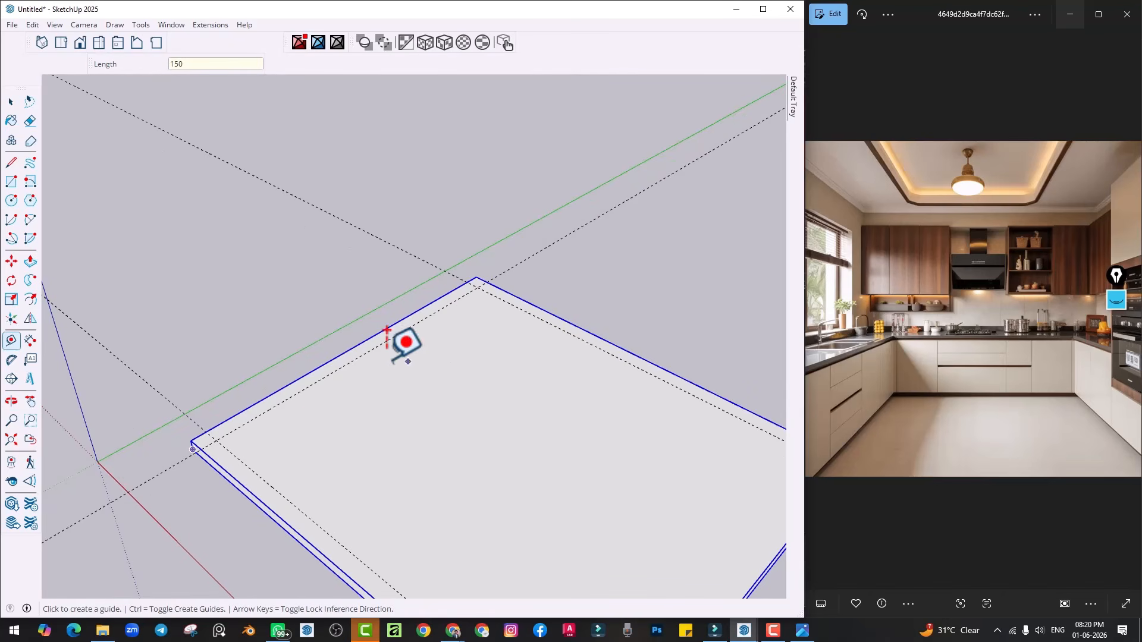
middle_click_drag(239, 438, 268, 438)
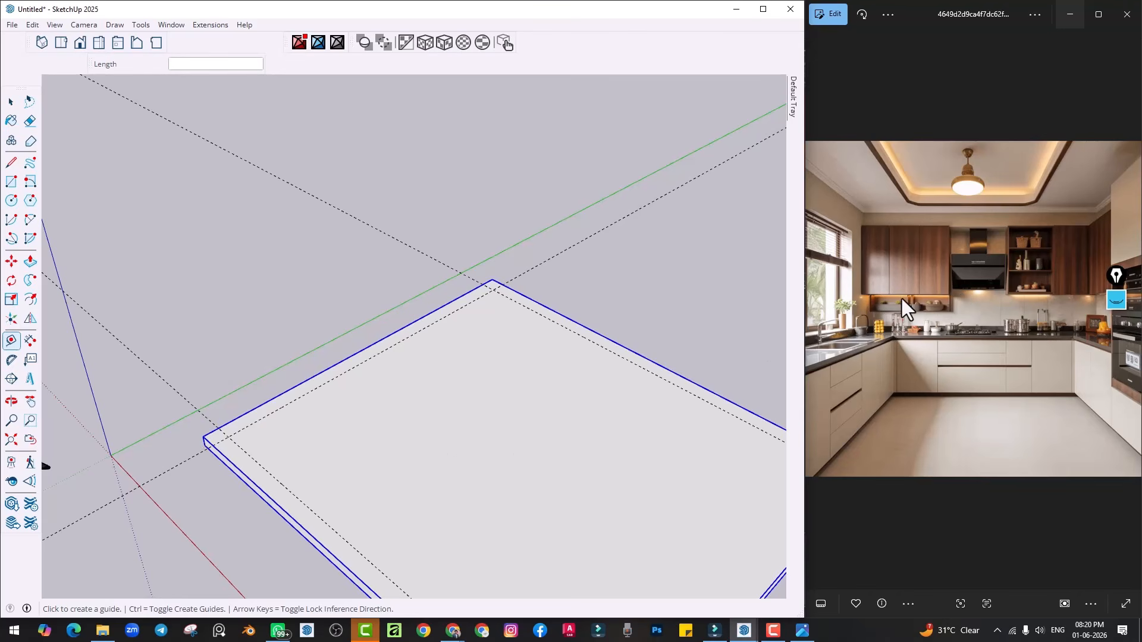
mouse_move(415, 355)
middle_mouse_down()
mouse_move(509, 379)
mouse_move(448, 410)
middle_mouse_up()
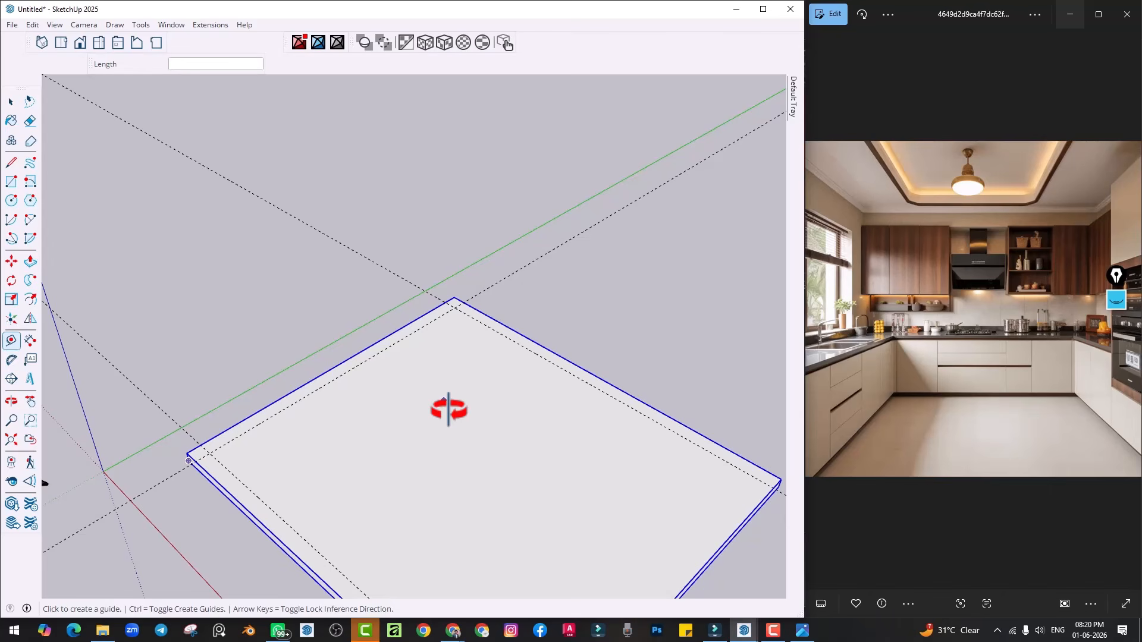
mouse_move(449, 409)
middle_mouse_down()
mouse_move(428, 401)
mouse_move(751, 359)
middle_mouse_up()
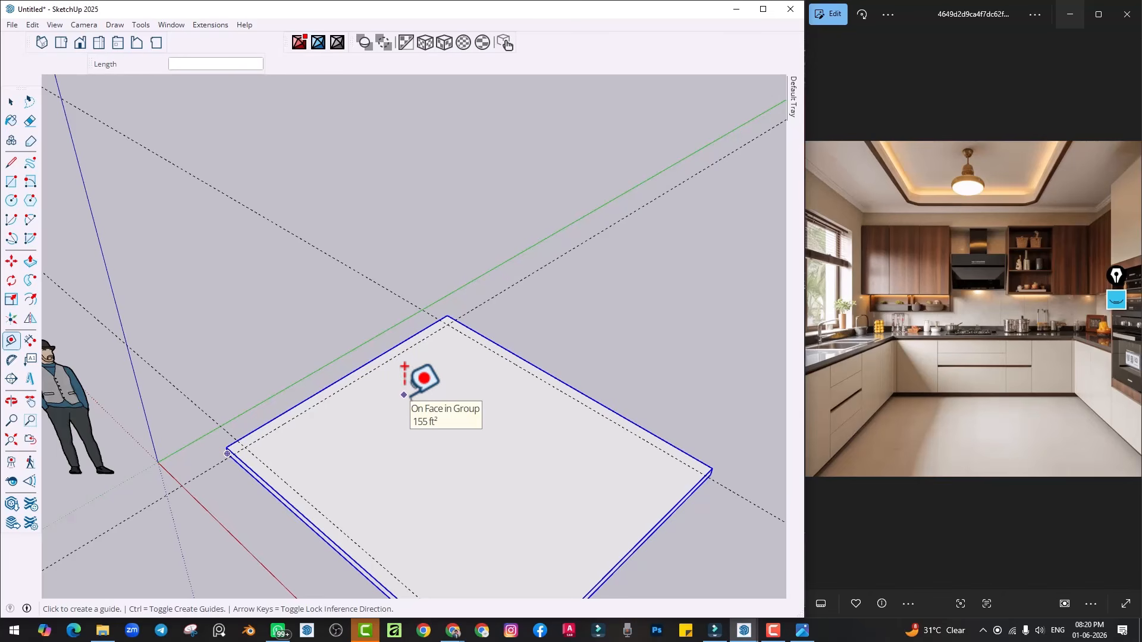
middle_click_drag(419, 415, 392, 429)
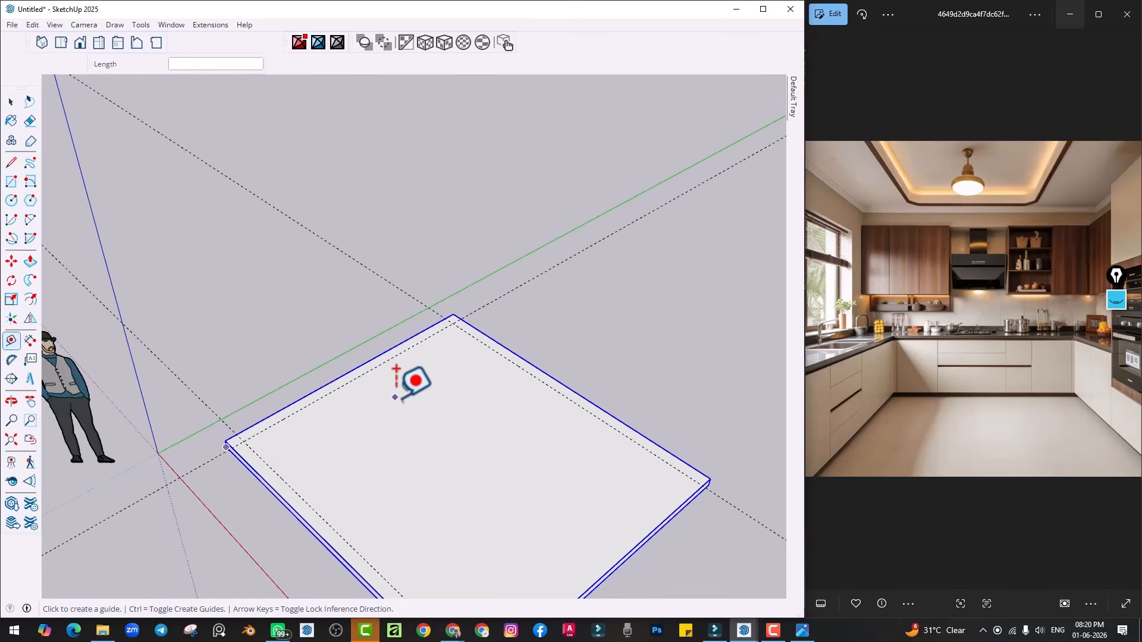
middle_click_drag(395, 413, 311, 382)
Draw two 150 mm wide wall rectangles along the guides on the slab, meeting at its far corner
key("r")
scroll(252, 426, "up", 3)
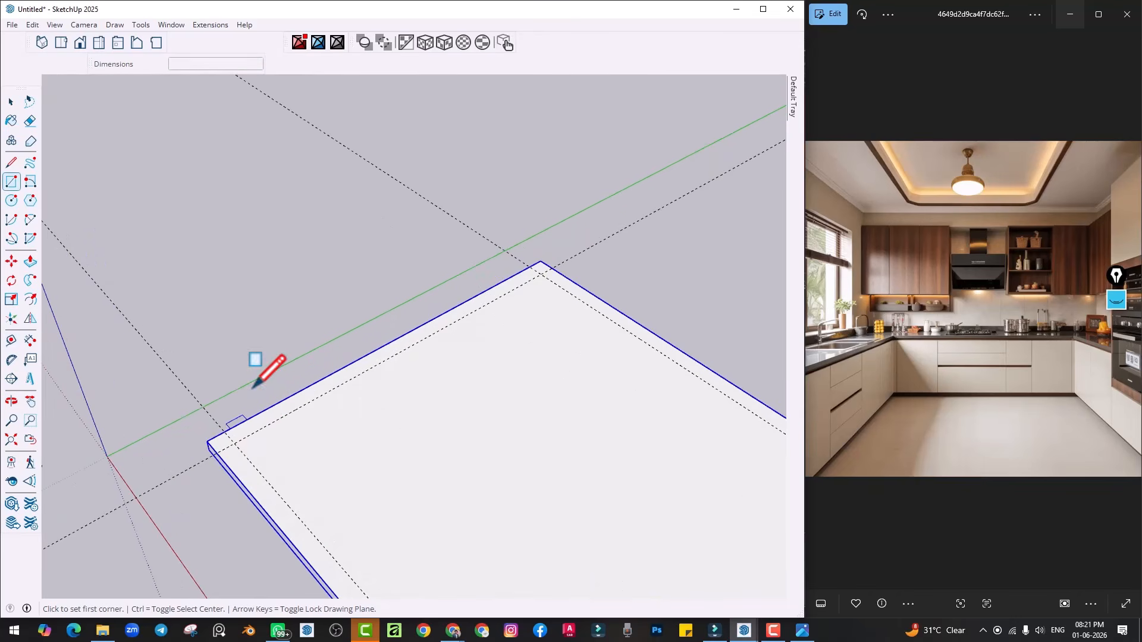
scroll(237, 410, "down", 1)
left_click(225, 427)
scroll(523, 271, "up", 2)
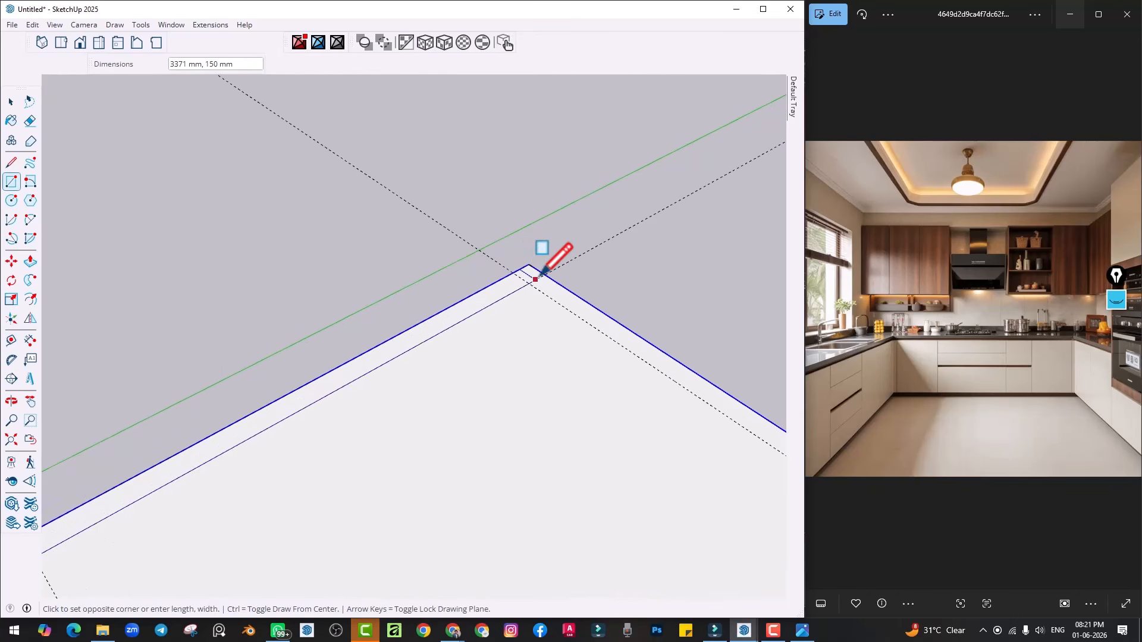
left_click(542, 275)
left_click(543, 275)
scroll(523, 381, "down", 4)
middle_click_drag(521, 372, 399, 282)
left_click(569, 402)
scroll(432, 275, "up", 4)
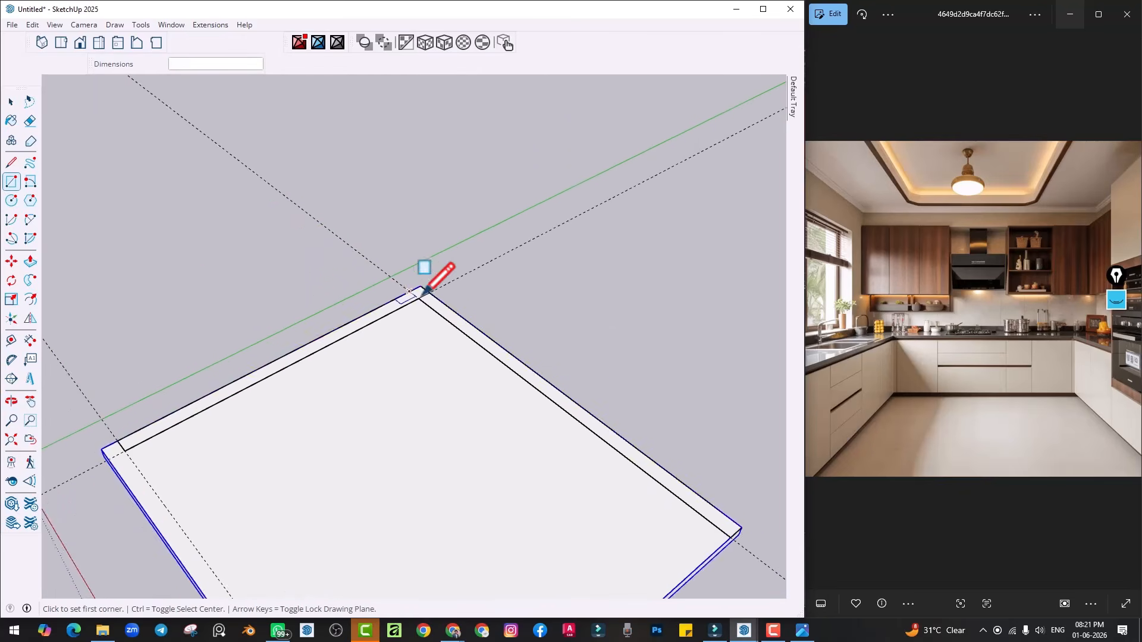
Erase the edge dividing the two wall strips at their corner and extrude the joined wall face up 10'
key("e")
left_click(417, 286)
key("p")
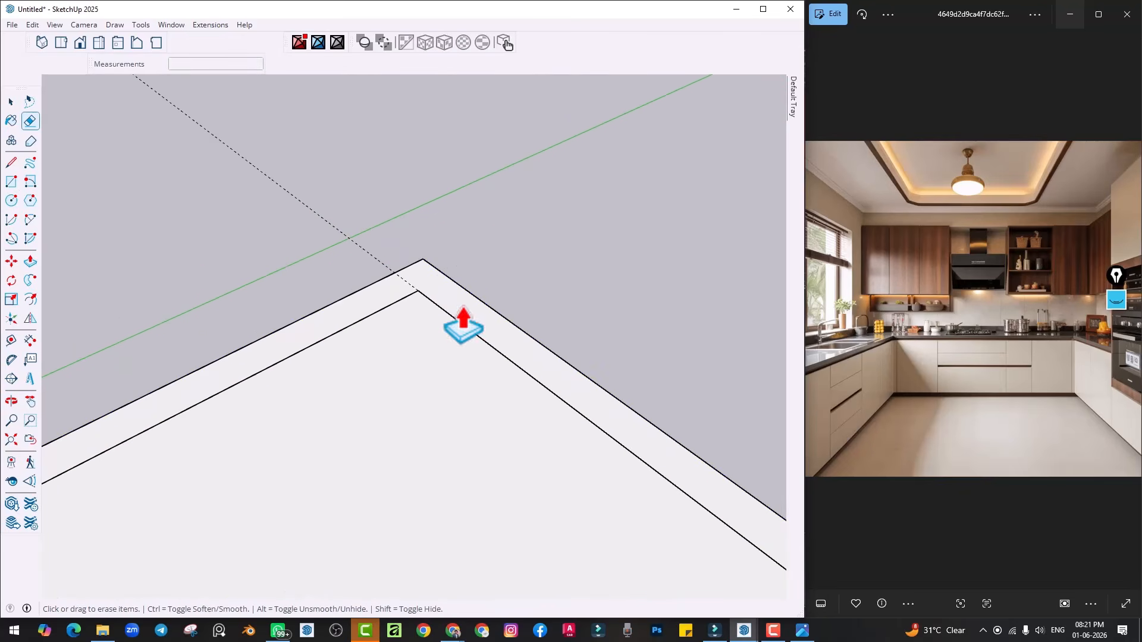
left_click(461, 322)
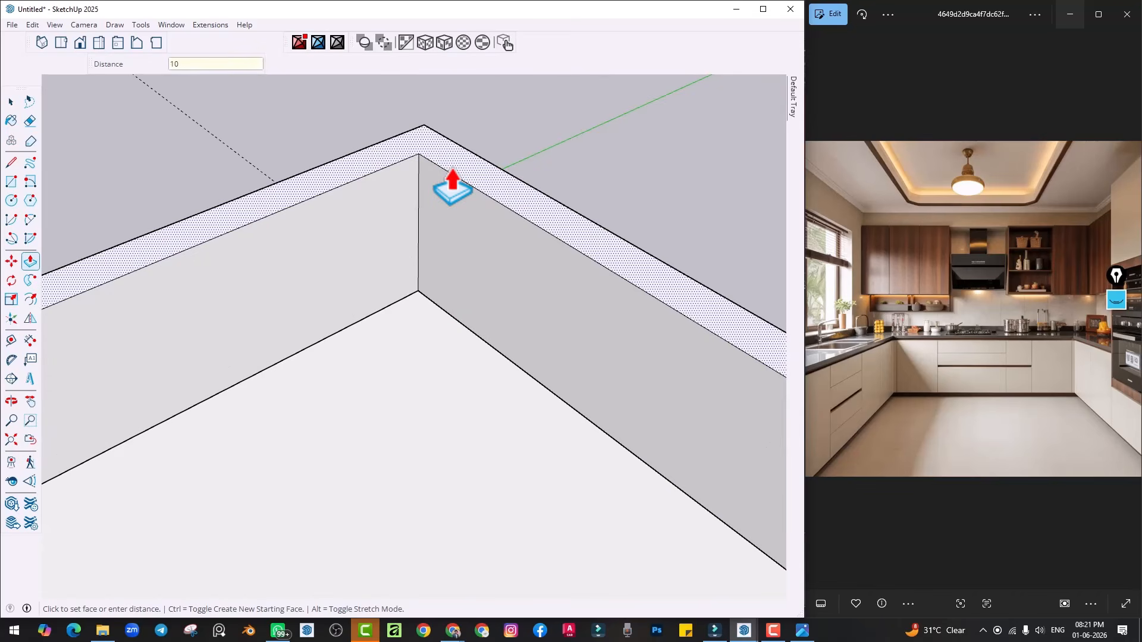
key("Return")
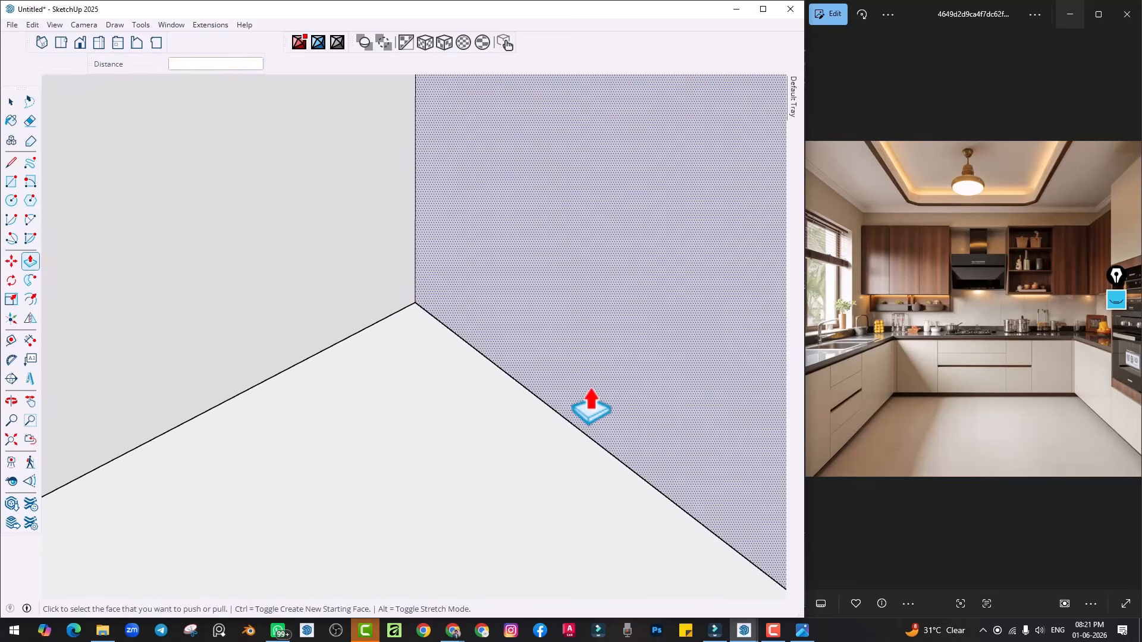
Select the whole connected wall geometry and make it a group
scroll(591, 403, "down", 4)
middle_click_drag(592, 403, 508, 356)
scroll(509, 357, "down", 2)
middle_click_drag(509, 357, 486, 376, "shift")
key("space")
middle_click_drag(550, 346, 540, 373)
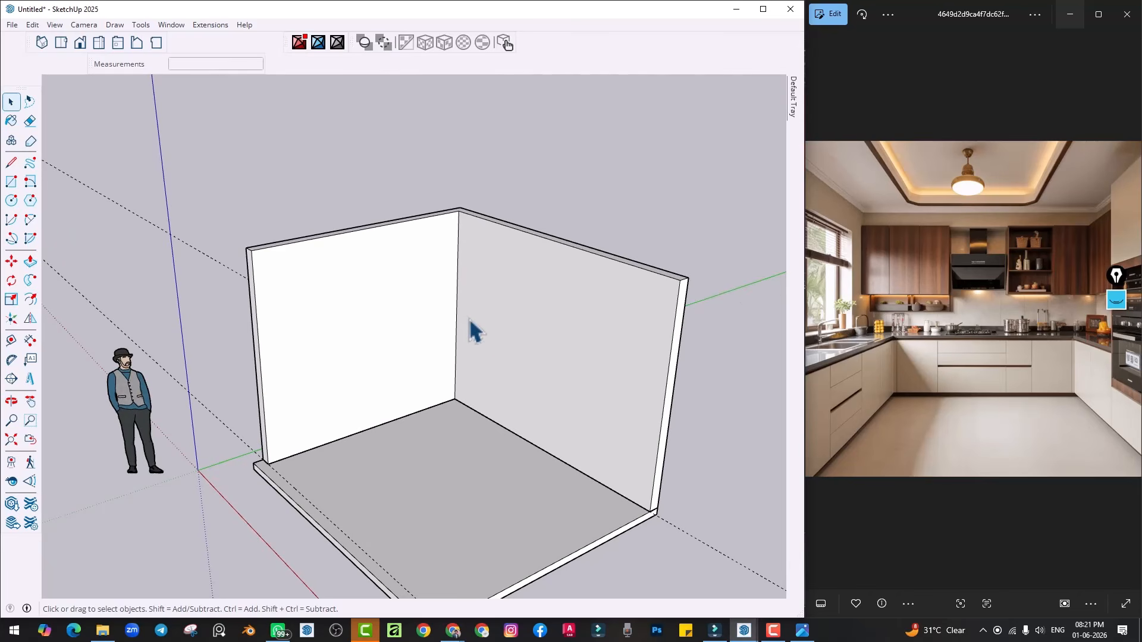
middle_click_drag(444, 333, 428, 360, "shift")
triple_click(533, 351)
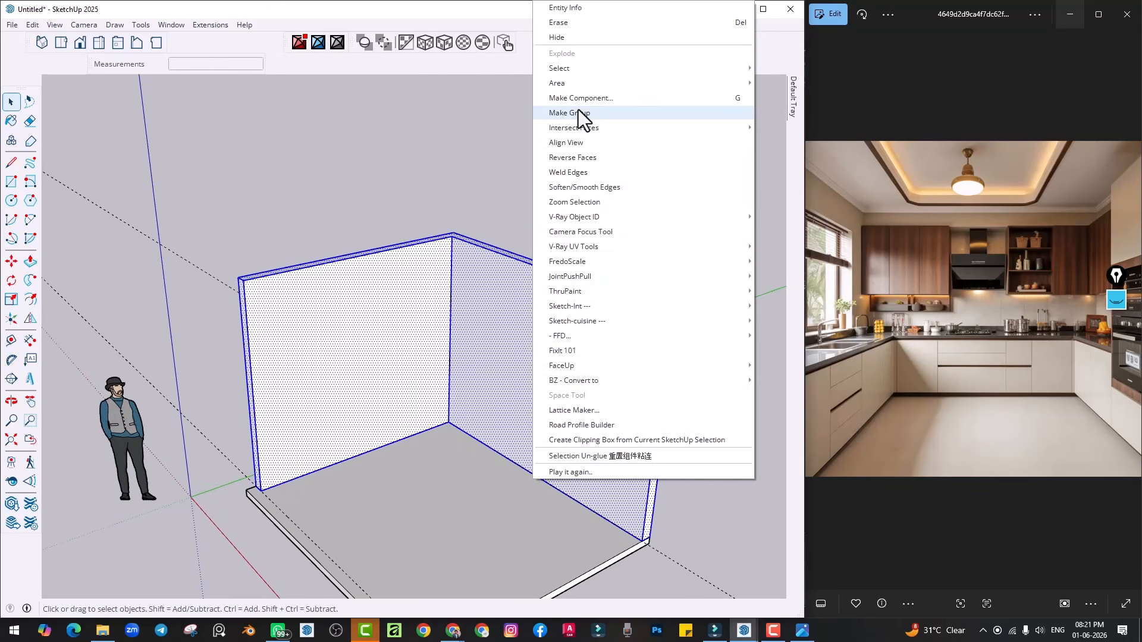
left_click(578, 109)
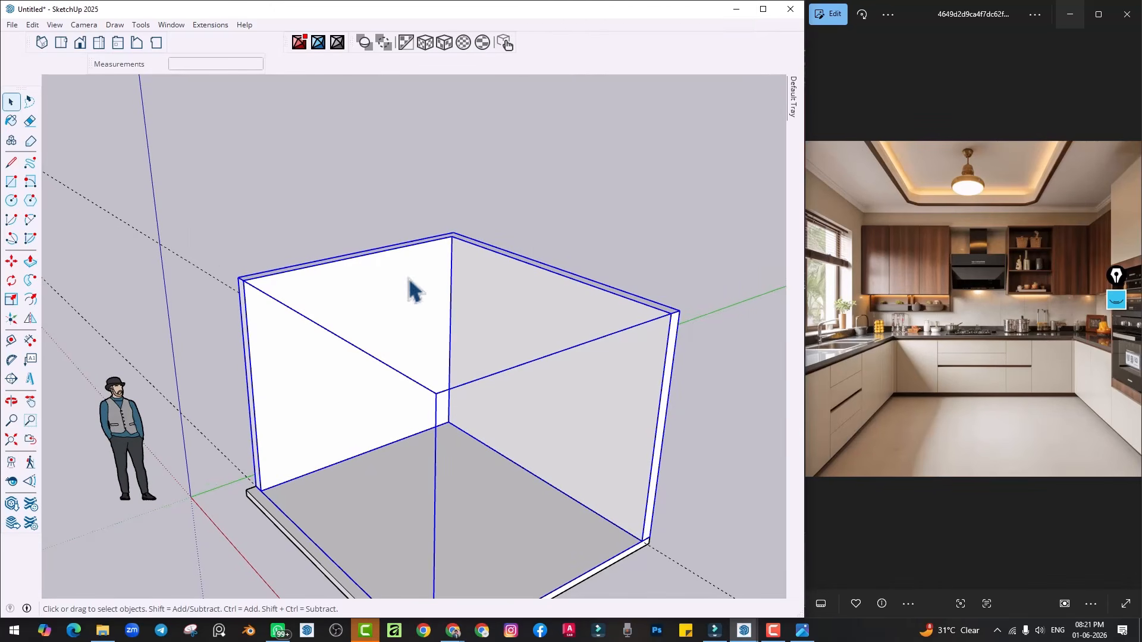
Dimension the wall's height at its free end near the green axis, placing the dimension outside the wall
left_click(30, 340)
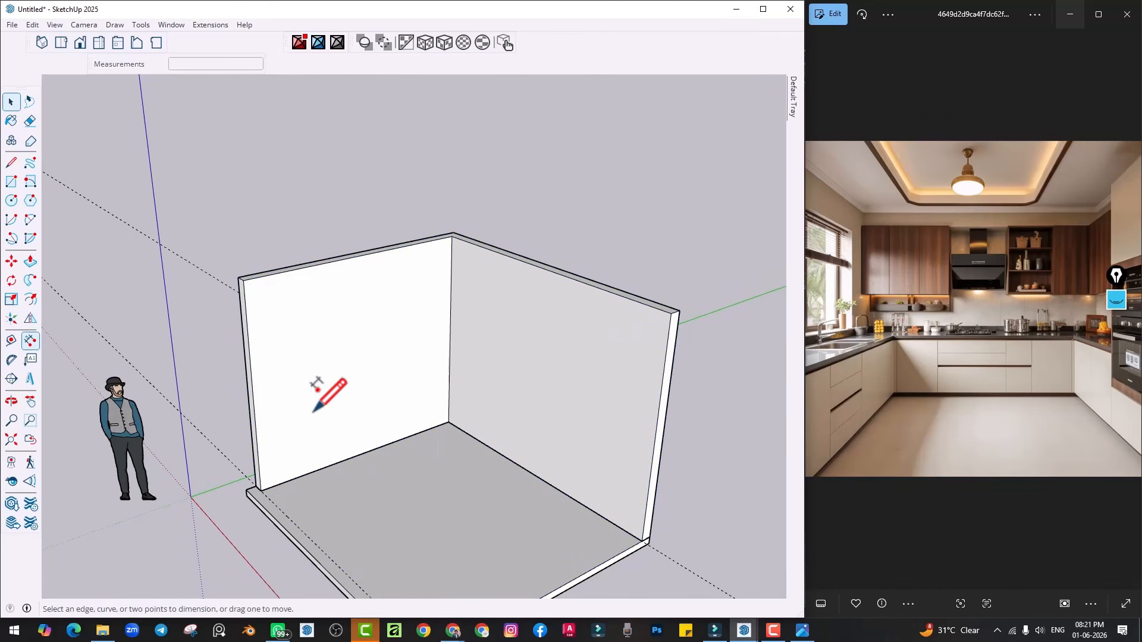
left_click(261, 490)
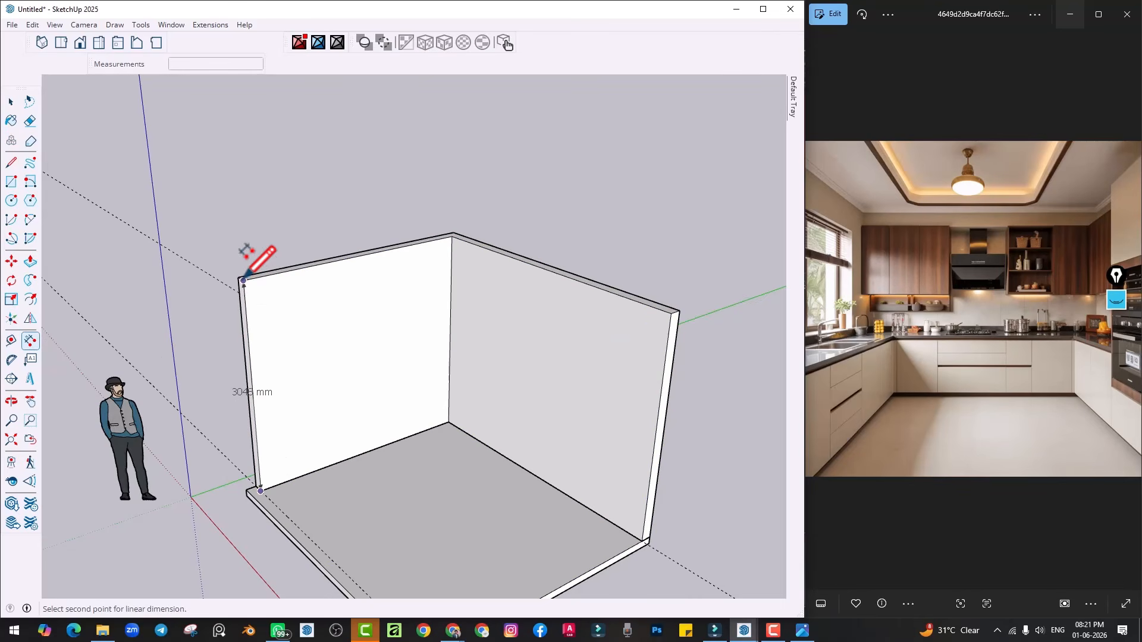
left_click(243, 279)
left_click(210, 290)
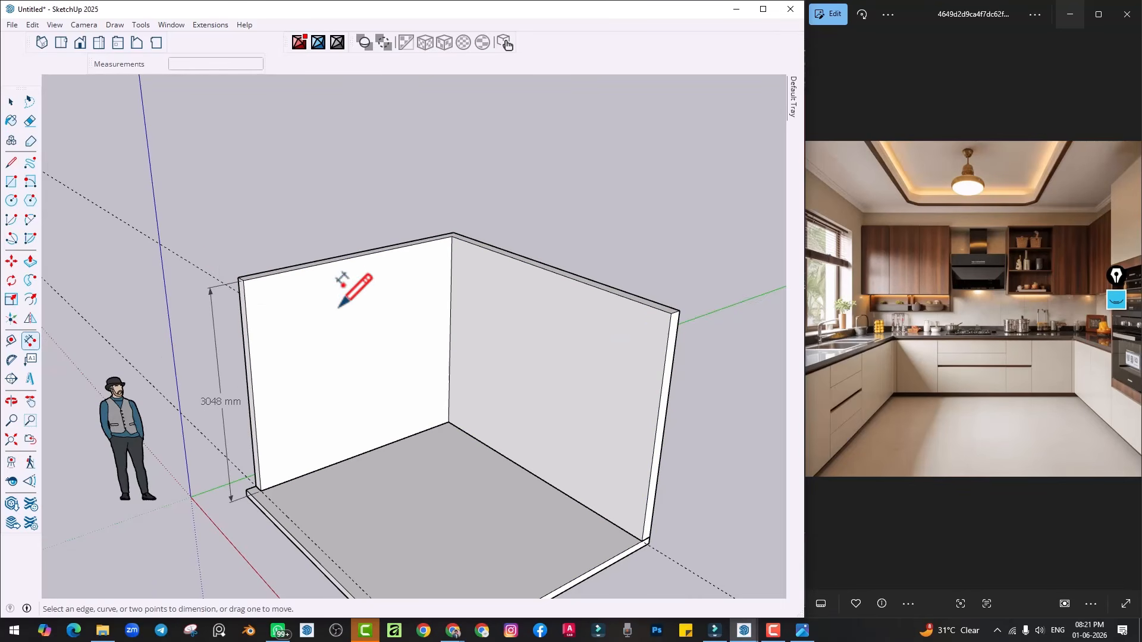
scroll(336, 308, "down", 1)
middle_click_drag(336, 308, 310, 355, "shift")
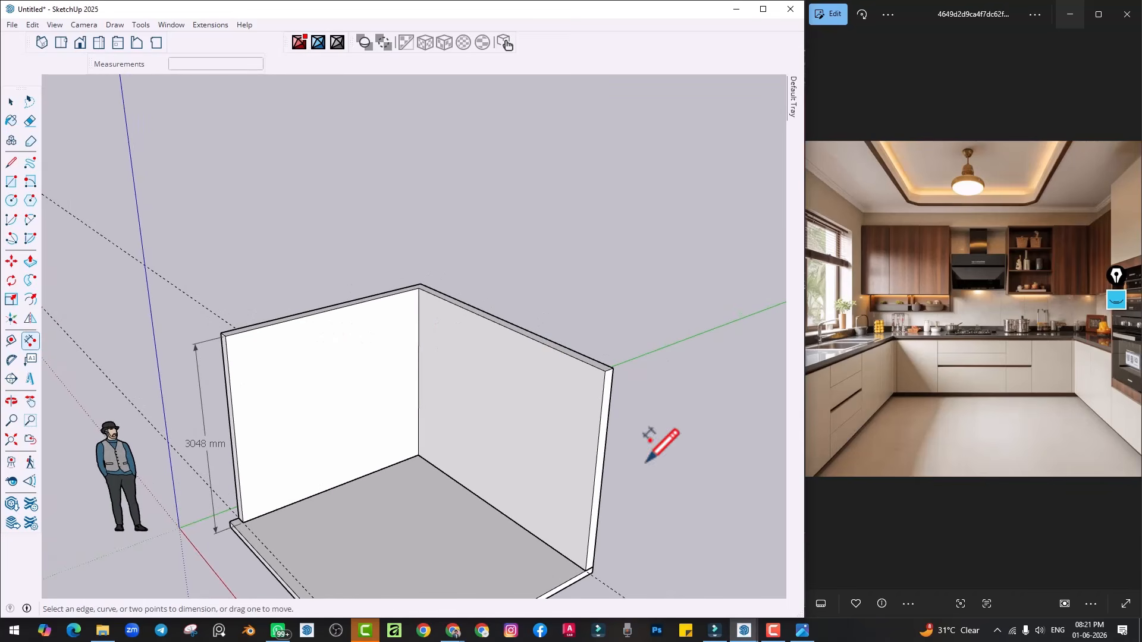
Handwrite the foot-to-millimetre conversion on screen (1' = 300 or 304.8, 10' = 3048), circle the values and clear the ink
left_click(1117, 302)
left_click(1117, 354)
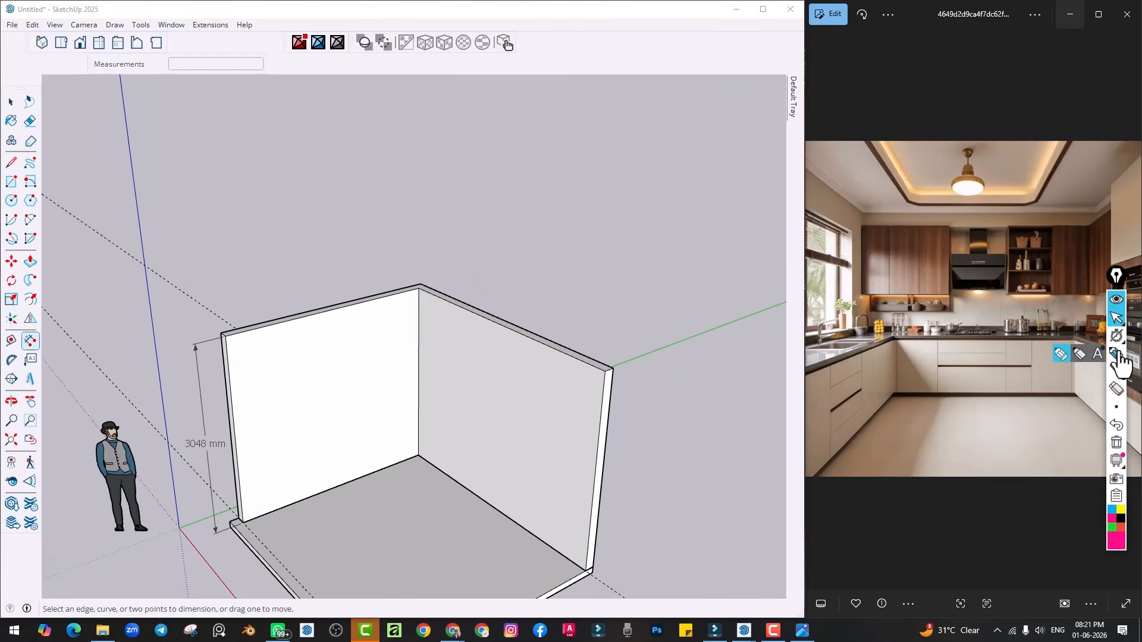
mouse_move(220, 140)
left_mouse_down()
mouse_move(219, 169)
mouse_move(231, 132)
mouse_move(255, 147)
left_mouse_up()
mouse_move(247, 164)
left_mouse_down()
mouse_move(316, 148)
mouse_move(300, 159)
left_mouse_up()
left_click(329, 129)
left_click_drag(353, 123, 357, 125)
mouse_move(299, 205)
left_mouse_down()
mouse_move(326, 223)
mouse_move(322, 242)
mouse_move(350, 216)
left_mouse_up()
mouse_move(371, 190)
left_mouse_down()
mouse_move(390, 215)
mouse_move(427, 213)
mouse_move(421, 187)
left_mouse_up()
left_click(404, 201)
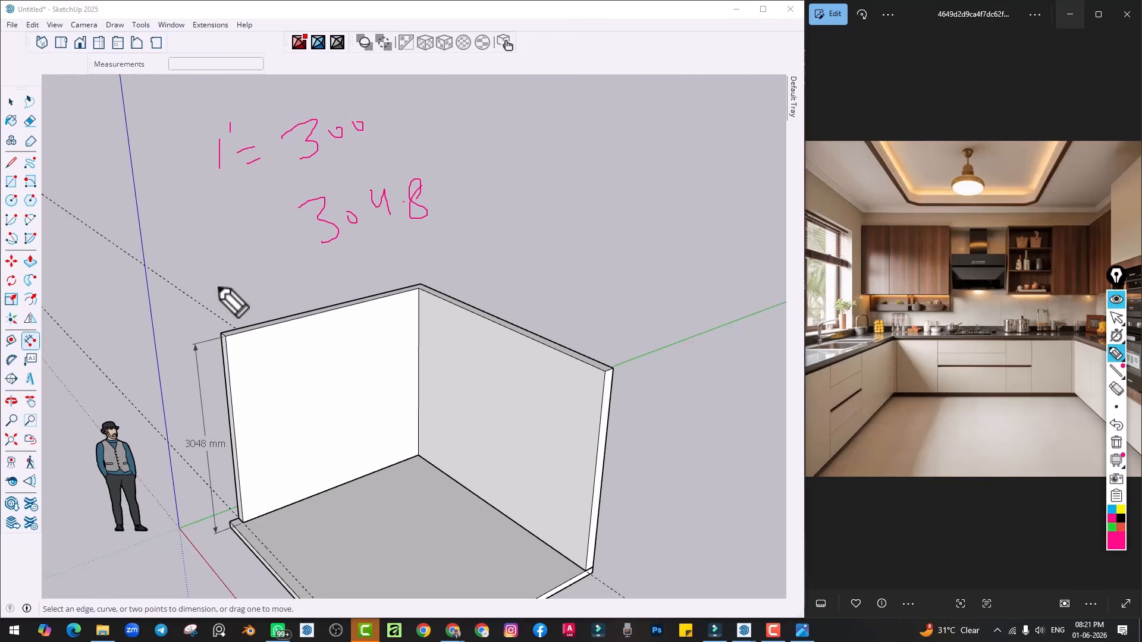
left_click_drag(219, 288, 219, 323)
left_click_drag(241, 285, 291, 289)
left_click_drag(276, 295, 314, 291)
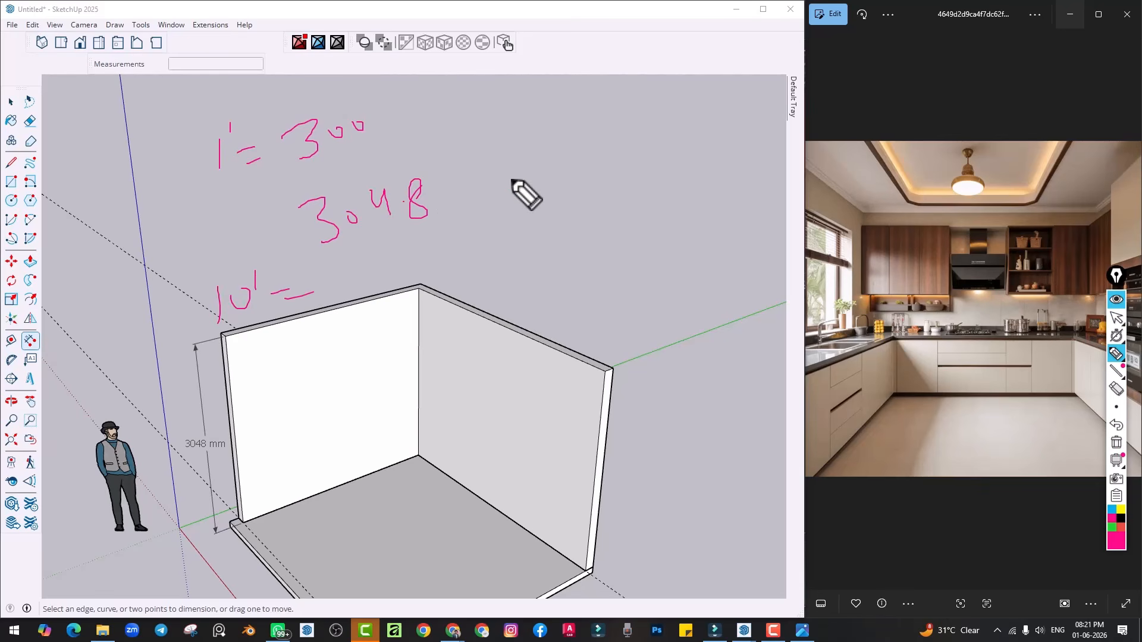
left_click_drag(482, 168, 507, 185)
mouse_move(504, 166)
left_mouse_down()
mouse_move(495, 202)
mouse_move(539, 156)
left_mouse_up()
mouse_move(417, 236)
left_mouse_down()
mouse_move(437, 253)
mouse_move(433, 274)
mouse_move(474, 245)
left_mouse_up()
left_click_drag(492, 222, 500, 250)
mouse_move(534, 214)
left_mouse_down()
mouse_move(454, 301)
mouse_move(579, 188)
left_mouse_up()
mouse_move(491, 215)
left_mouse_down()
mouse_move(493, 243)
mouse_move(507, 248)
left_mouse_up()
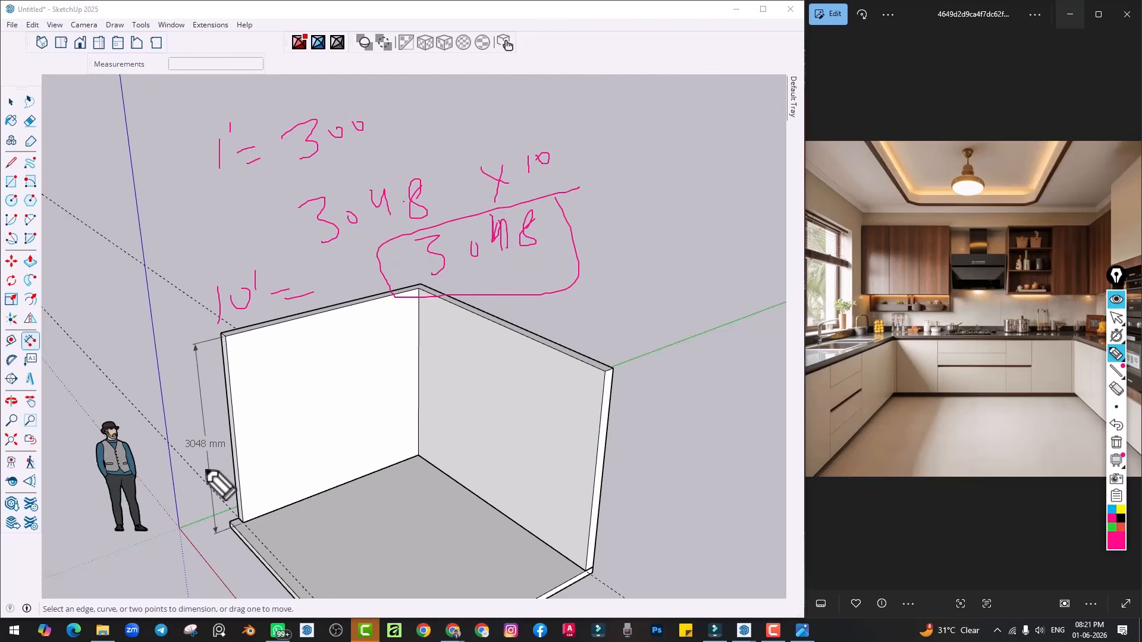
mouse_move(319, 252)
left_mouse_down()
mouse_move(453, 205)
mouse_move(417, 172)
left_mouse_up()
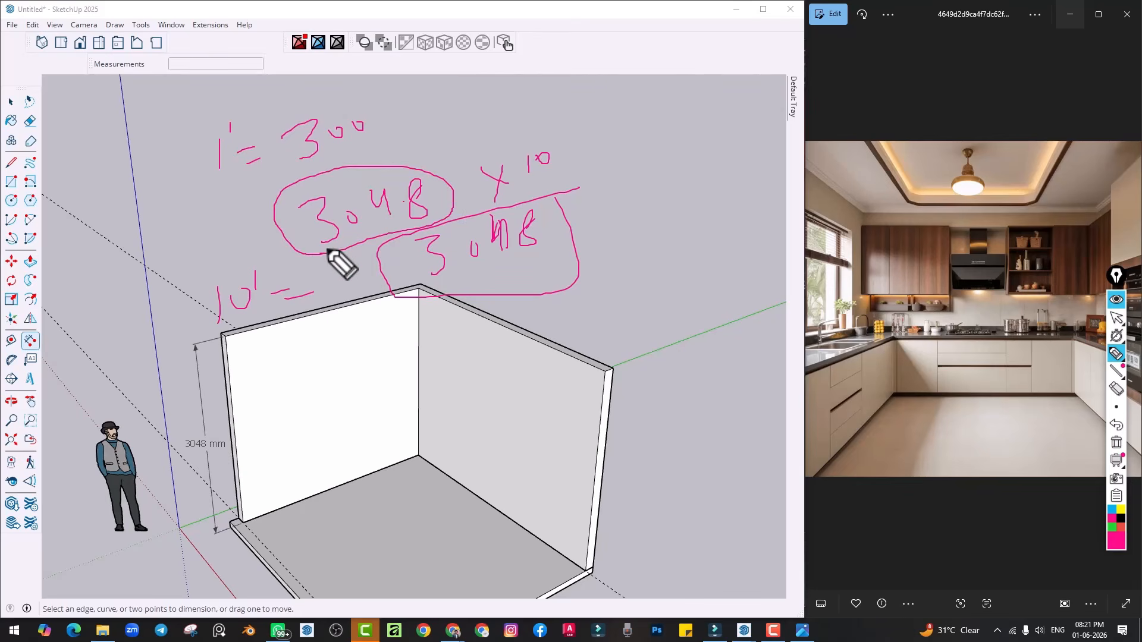
mouse_move(285, 178)
left_mouse_down()
mouse_move(375, 115)
mouse_move(270, 176)
left_mouse_up()
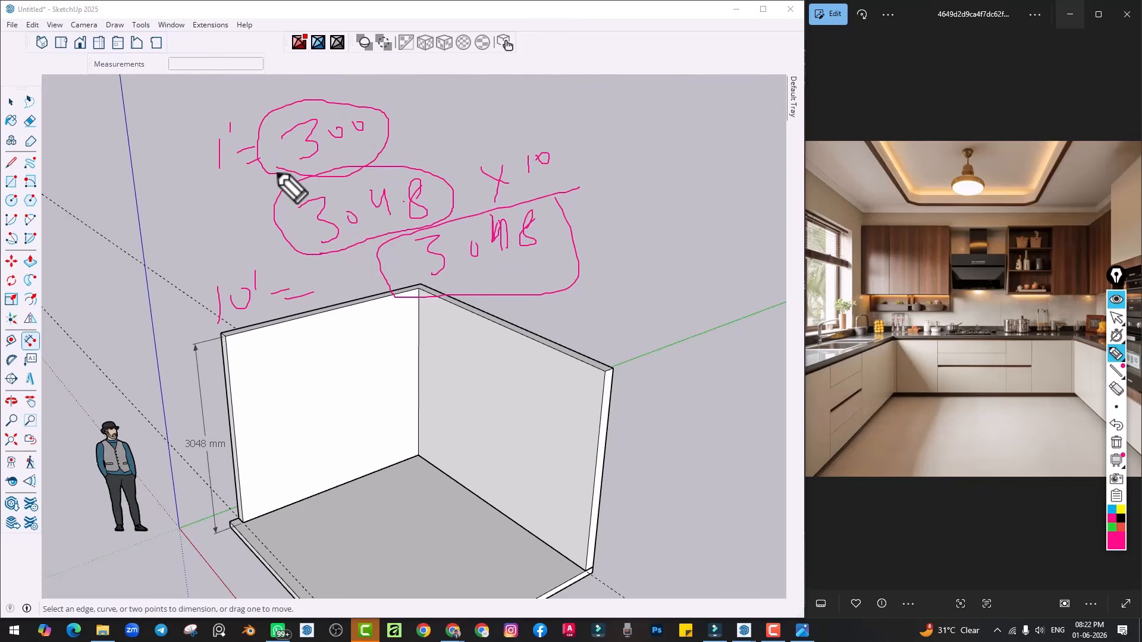
left_click(1117, 442)
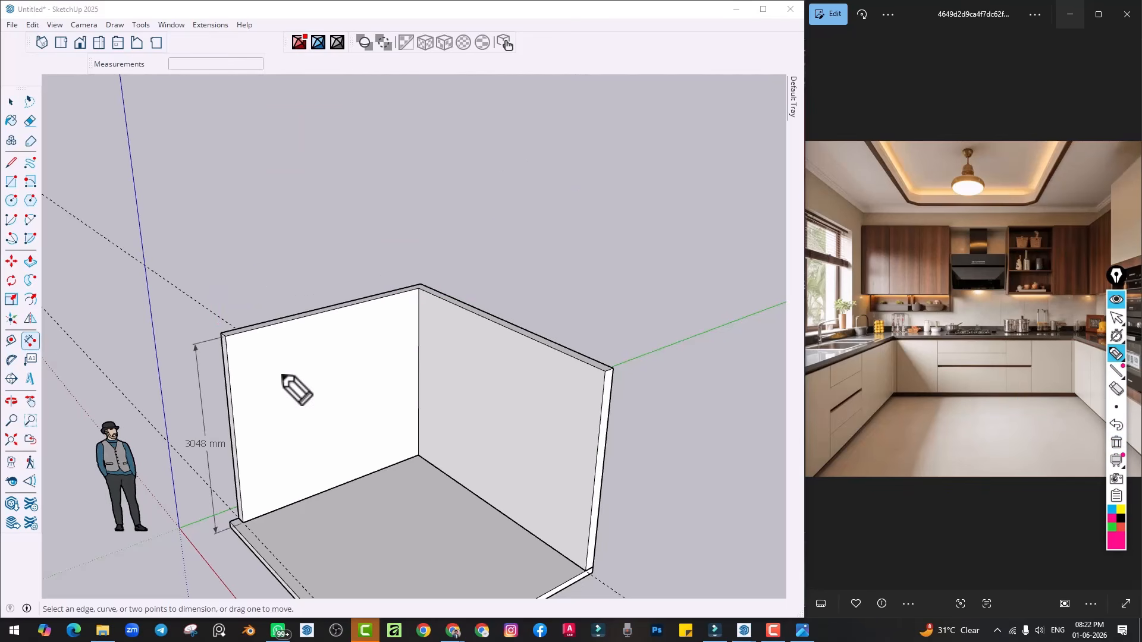
left_click(1115, 301)
Place a horizontal guide line 3000 mm above the floor edge of the wall parallel to the red axis
left_click(11, 340)
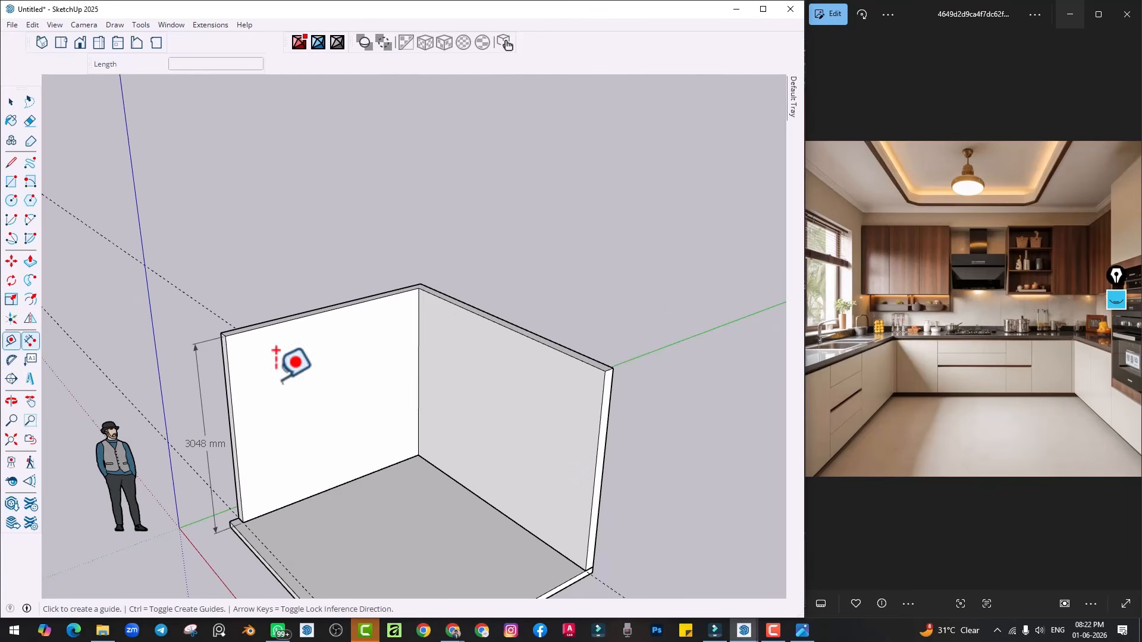
left_click(520, 526)
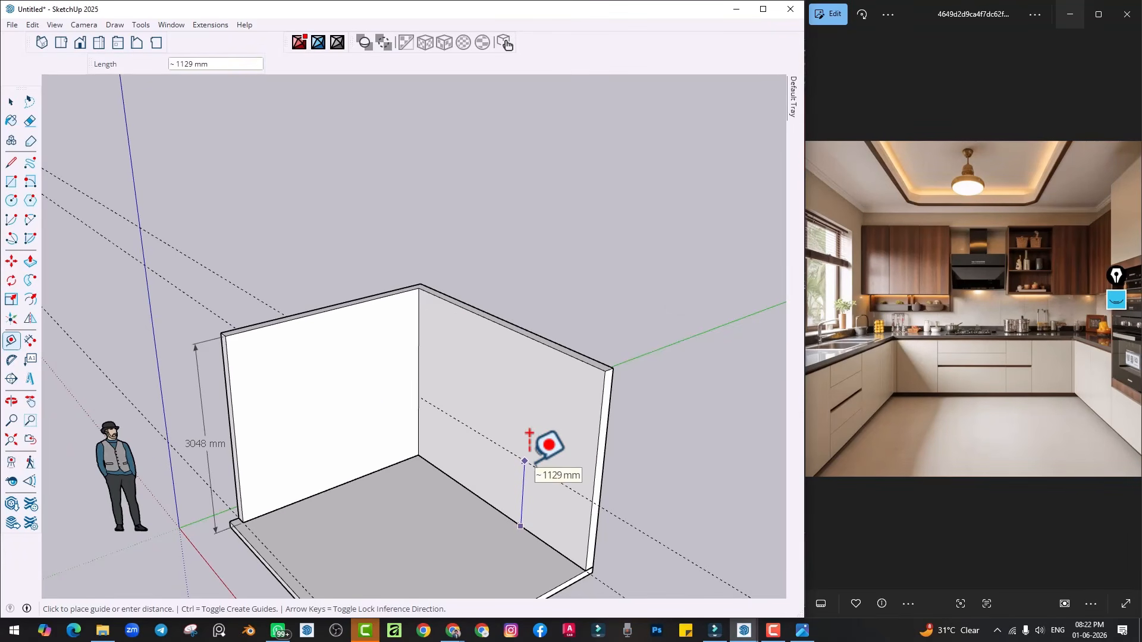
key("Return")
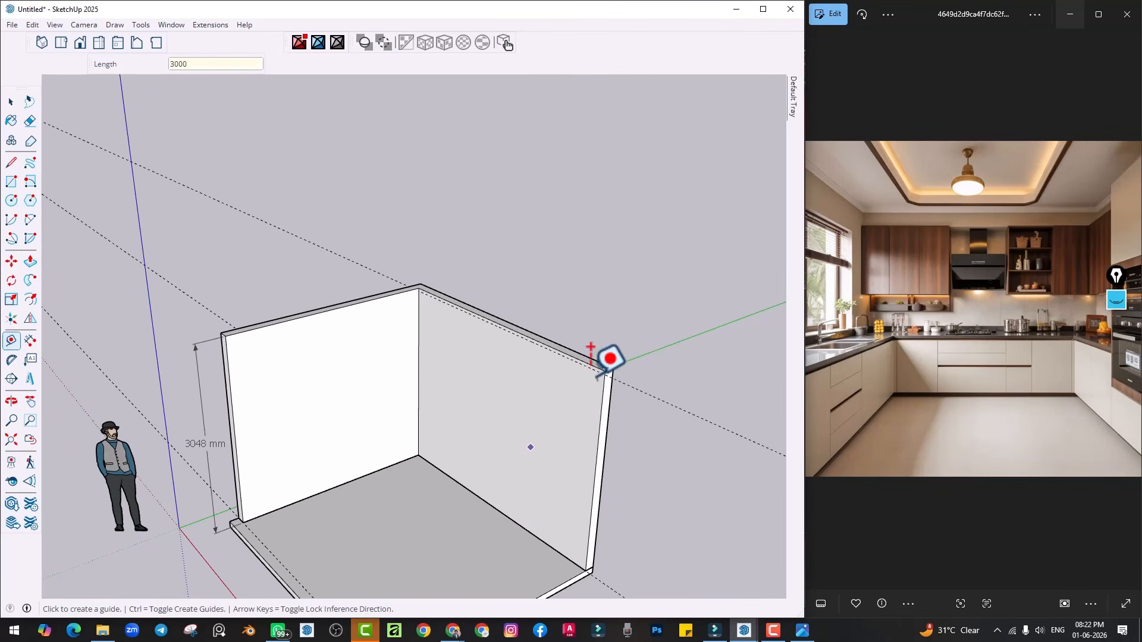
Open the wall group and lower the top face of the walls to the 3000 mm guide
scroll(596, 380, "up", 4)
key("space")
double_click(595, 392)
scroll(599, 388, "up", 2)
key("p")
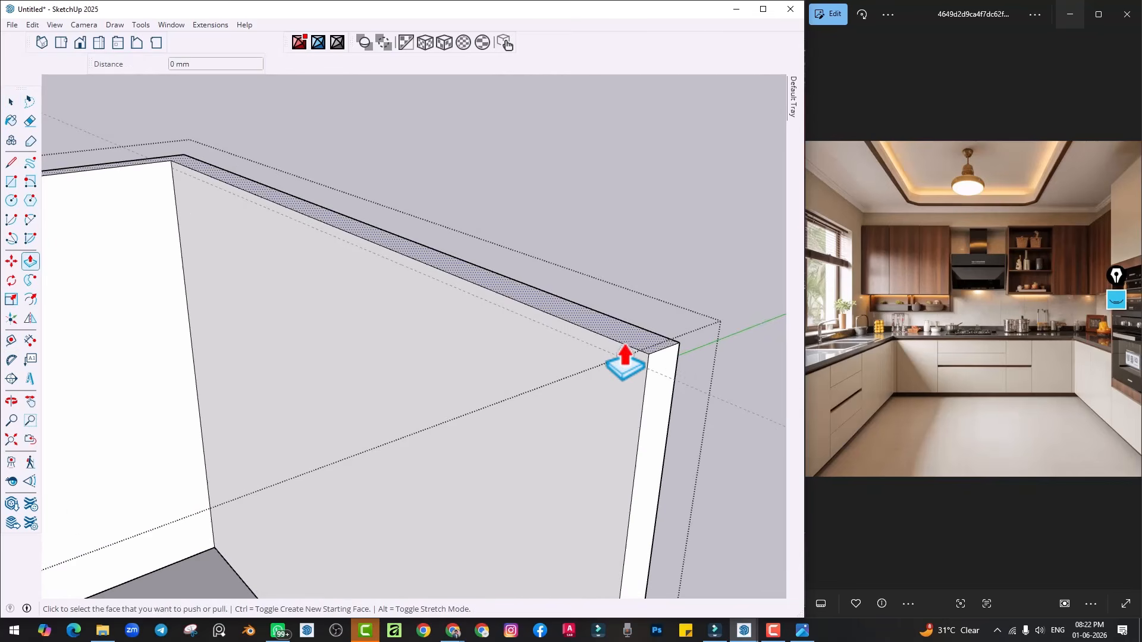
left_click(616, 370)
left_click(688, 336)
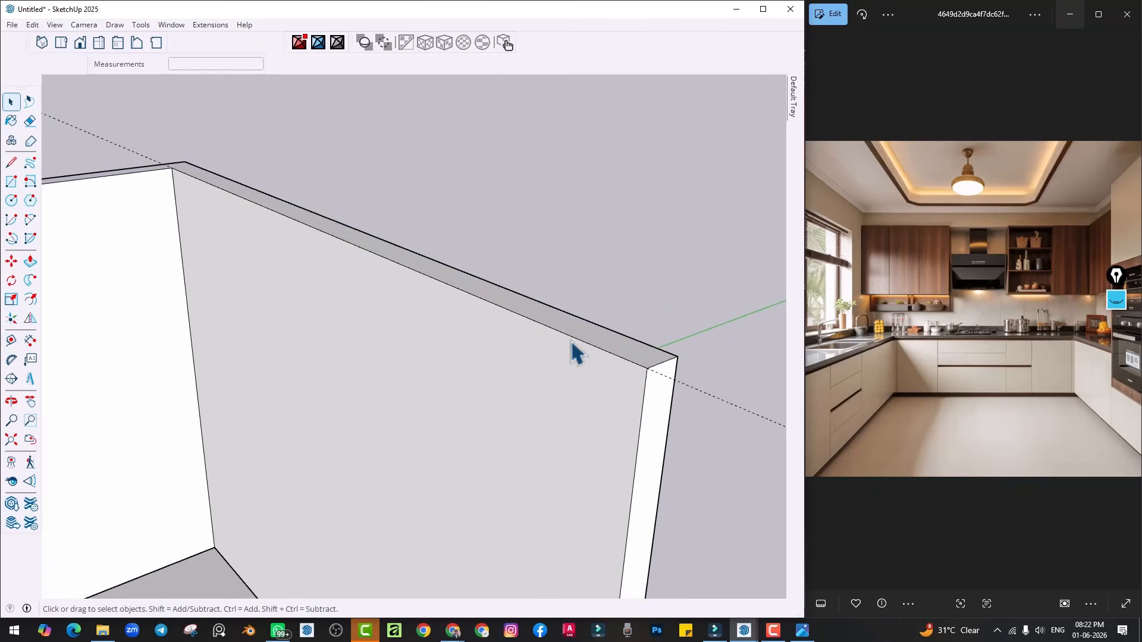
key("space")
scroll(538, 381, "down", 2)
scroll(524, 379, "down", 2)
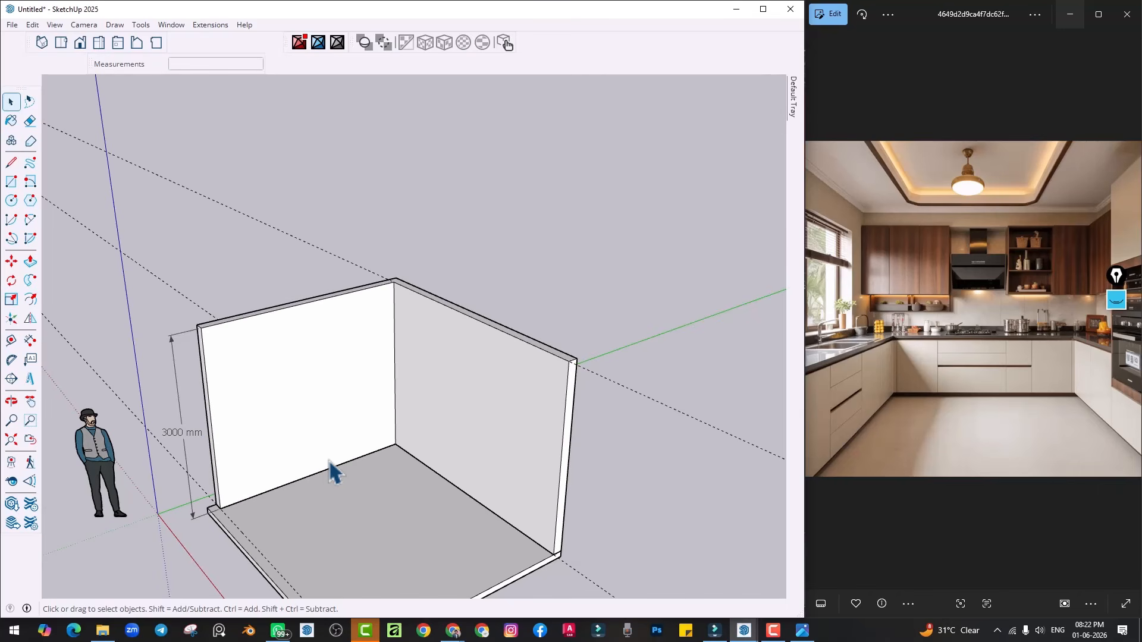
Place floor guide lines 2' in front of both walls and 2' inside the 150 mm guide on the open side
middle_click_drag(351, 431, 358, 443)
scroll(358, 443, "up", 2)
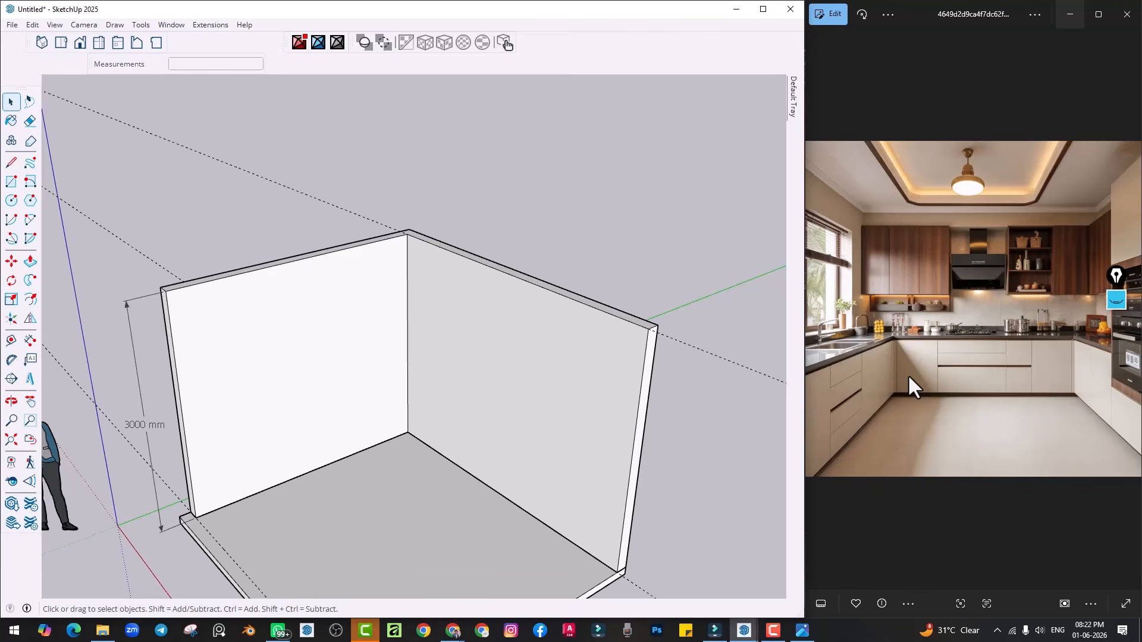
middle_click_drag(427, 438, 439, 395)
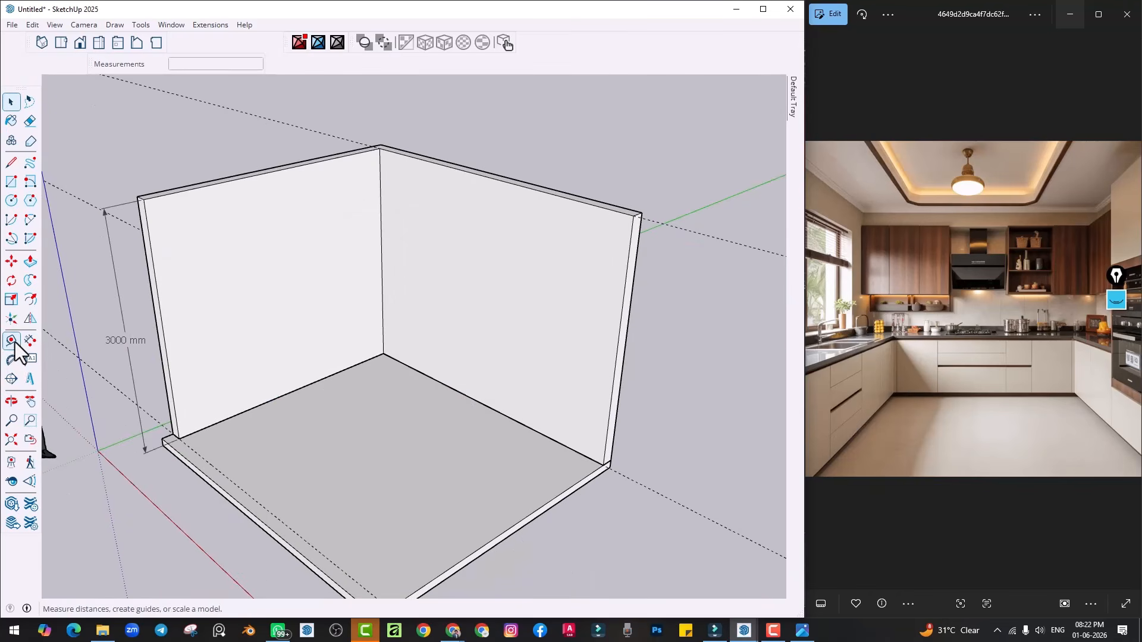
left_click(11, 340)
scroll(319, 444, "up", 5)
left_click(245, 381)
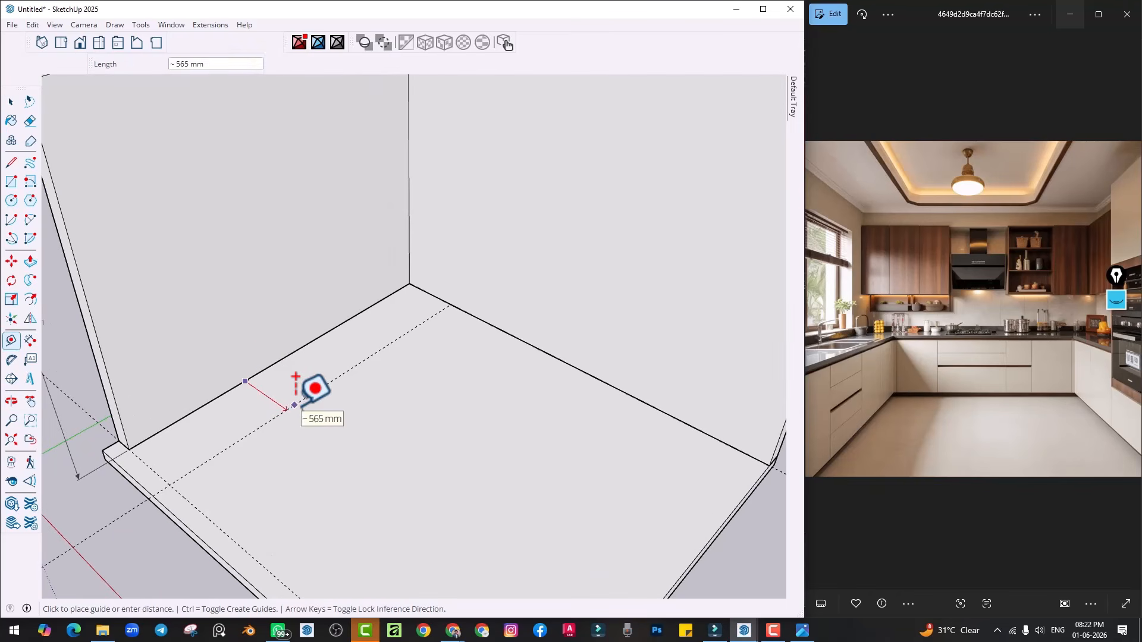
left_click(294, 405)
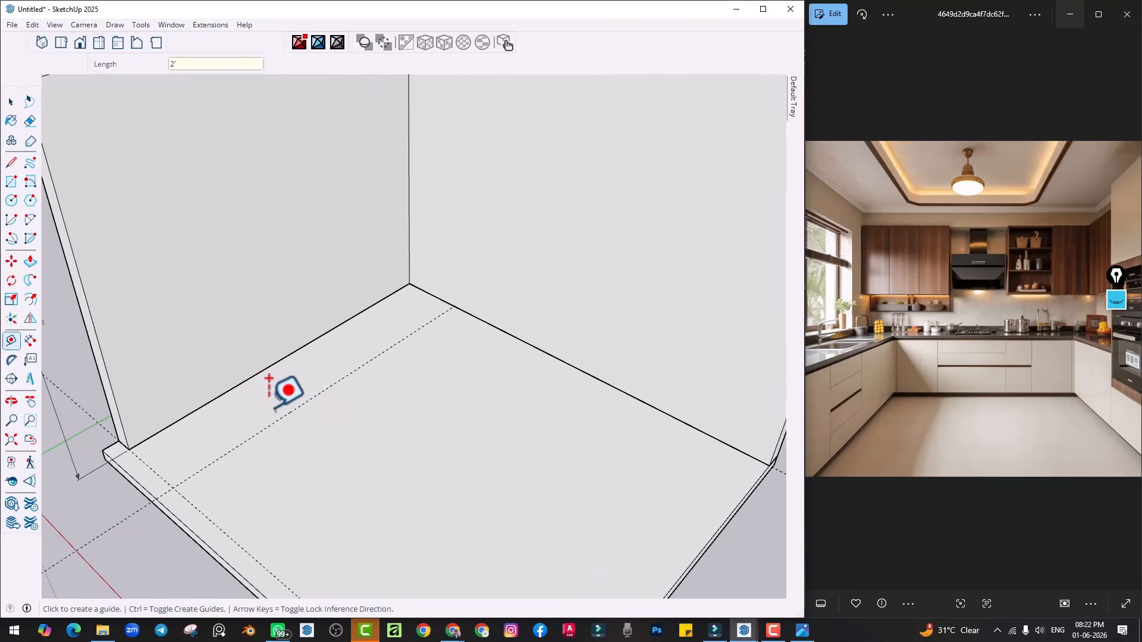
left_click(211, 521)
type("2'")
key("Return")
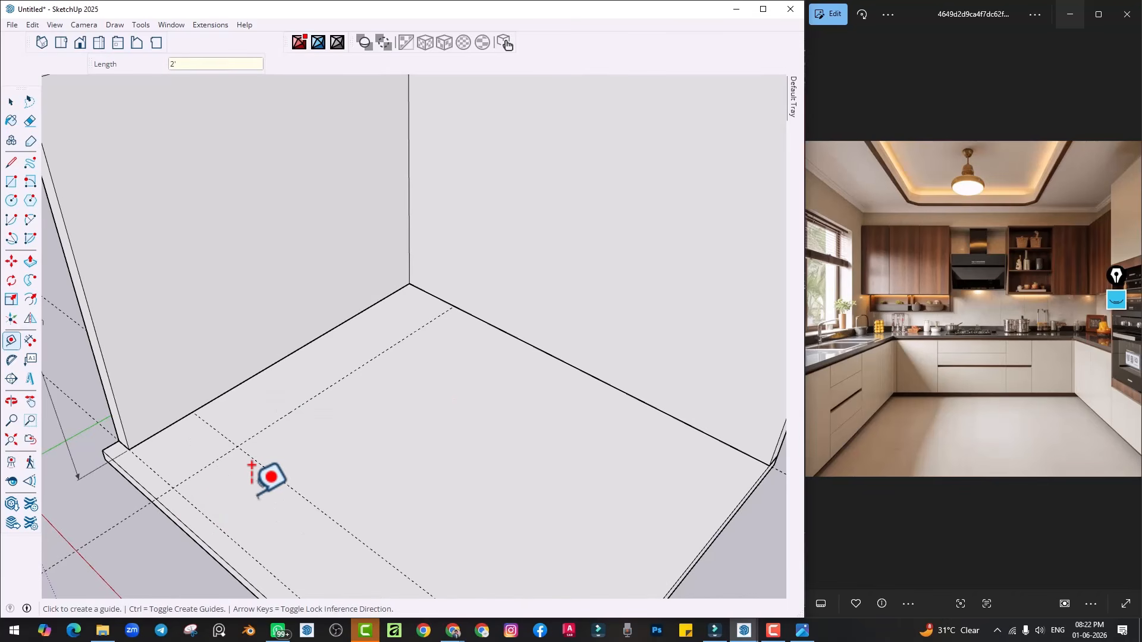
left_click(525, 343)
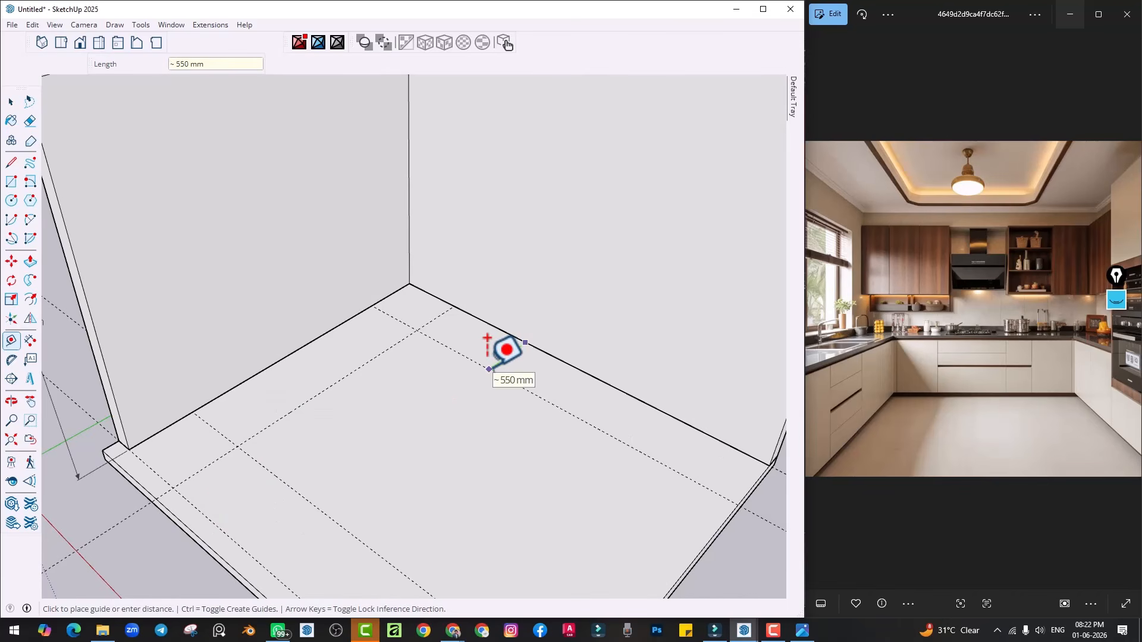
left_click(487, 338)
Draw three base cabinet footprint rectangles about 610 mm deep along the guides, two against the walls and one on the open side
middle_click_drag(476, 338, 177, 384)
key("r")
left_click(167, 401)
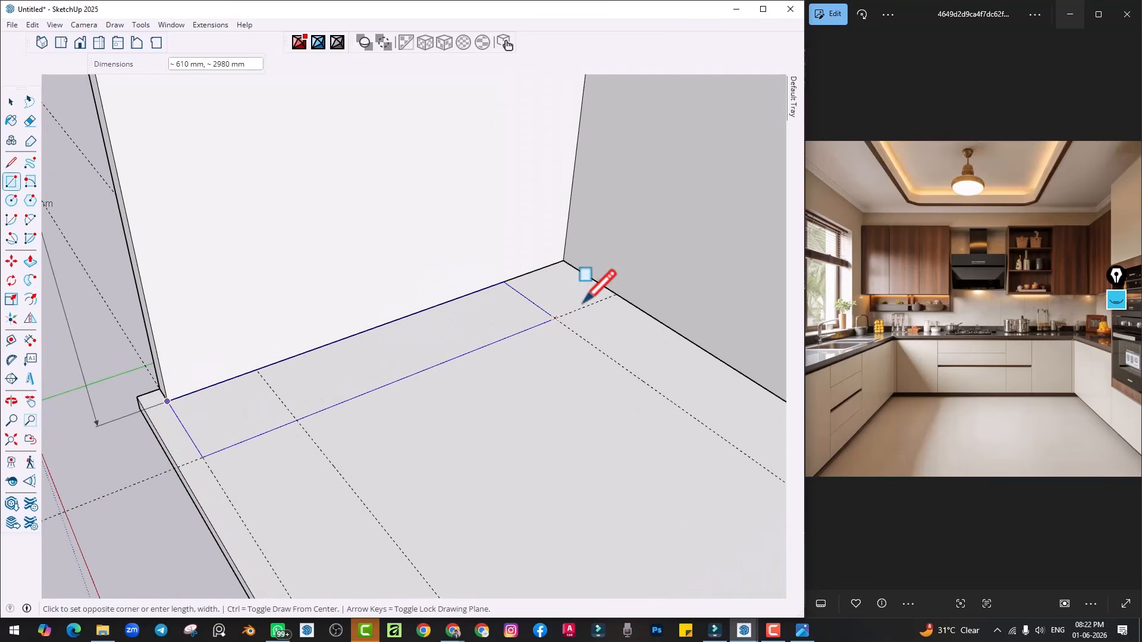
left_click(615, 293)
left_click(555, 318)
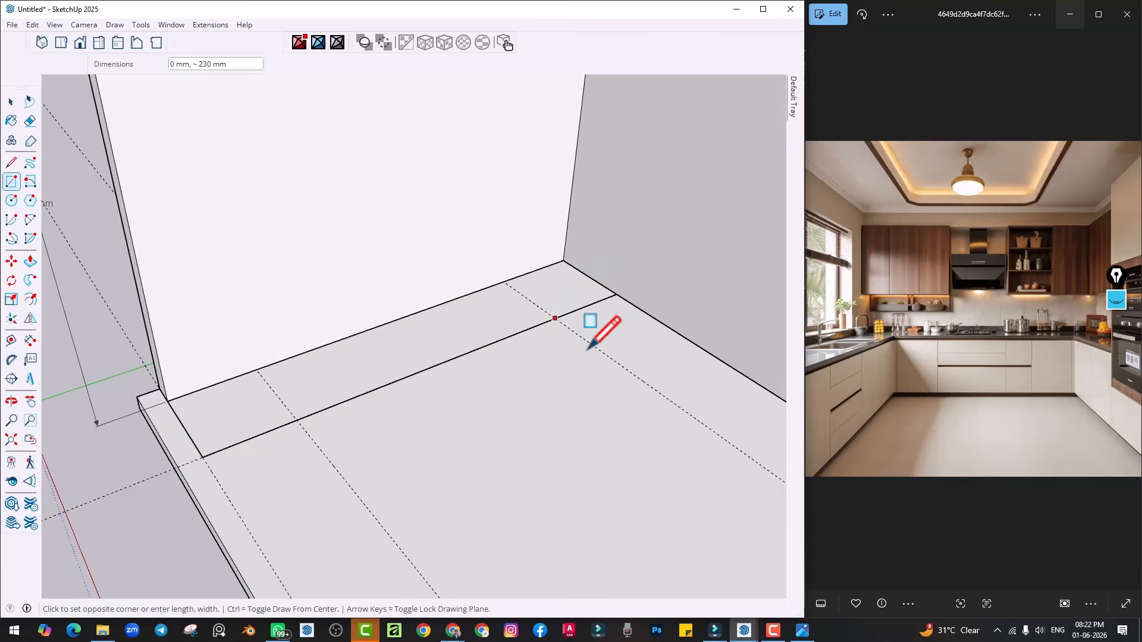
middle_click_drag(588, 350, 684, 334)
left_click(684, 345)
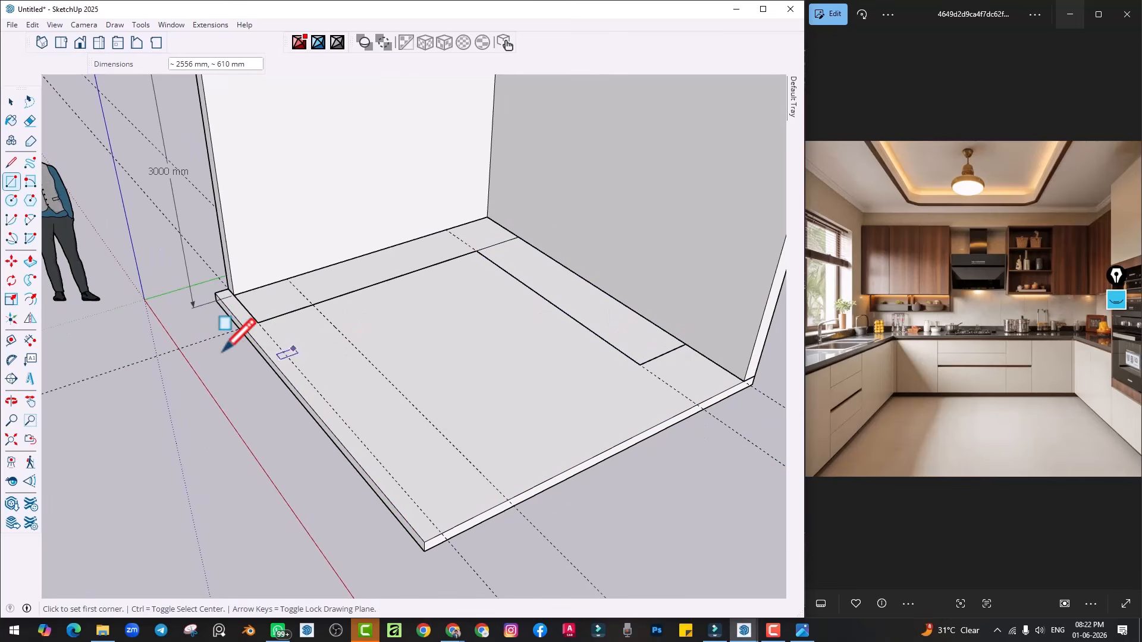
left_click(258, 323)
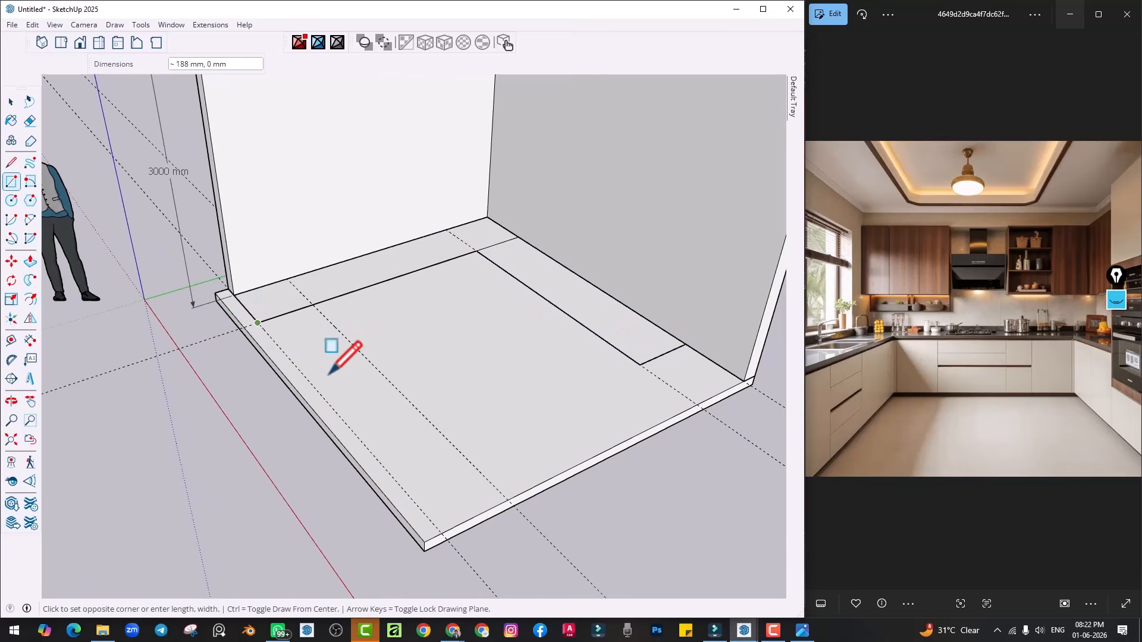
left_click(452, 445)
Erase the guide line and the dividing edge at the wall corner so the two wall-side cabinet footprints join
key("e")
scroll(313, 333, "up", 3)
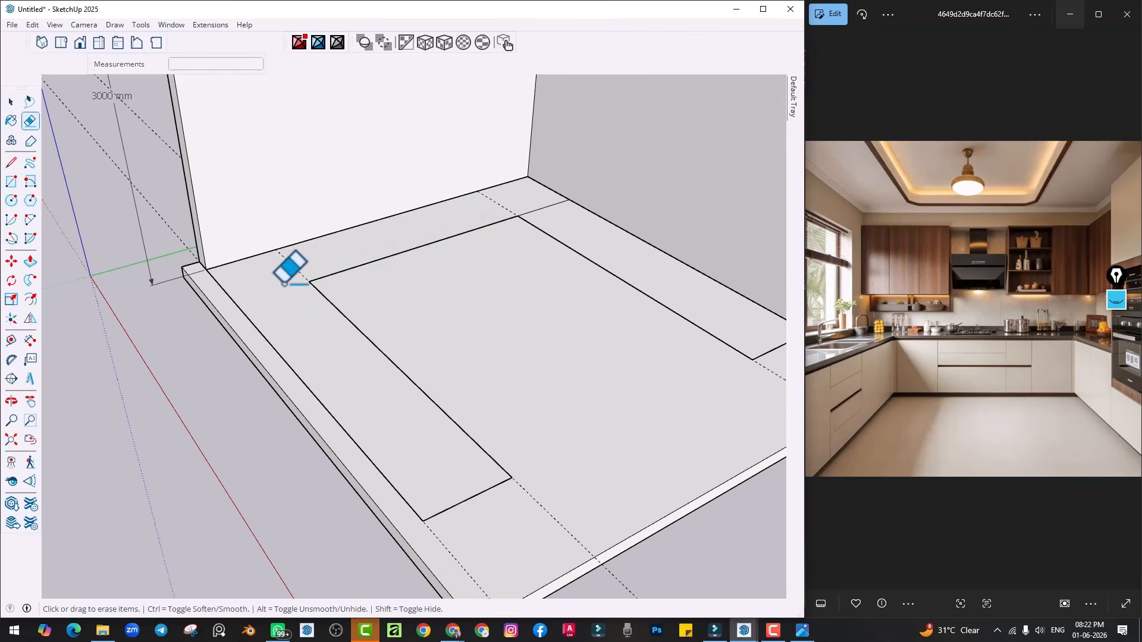
left_click(494, 203)
left_click(547, 210)
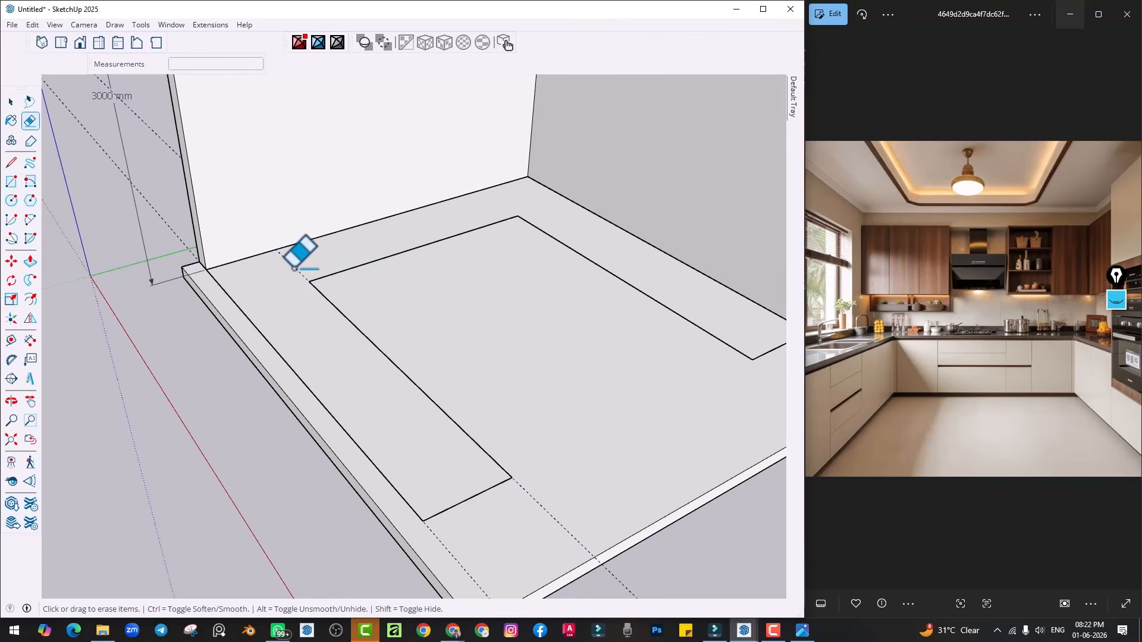
Extrude the U-shaped base cabinet footprint upward 750 mm
key("p")
left_click(306, 304)
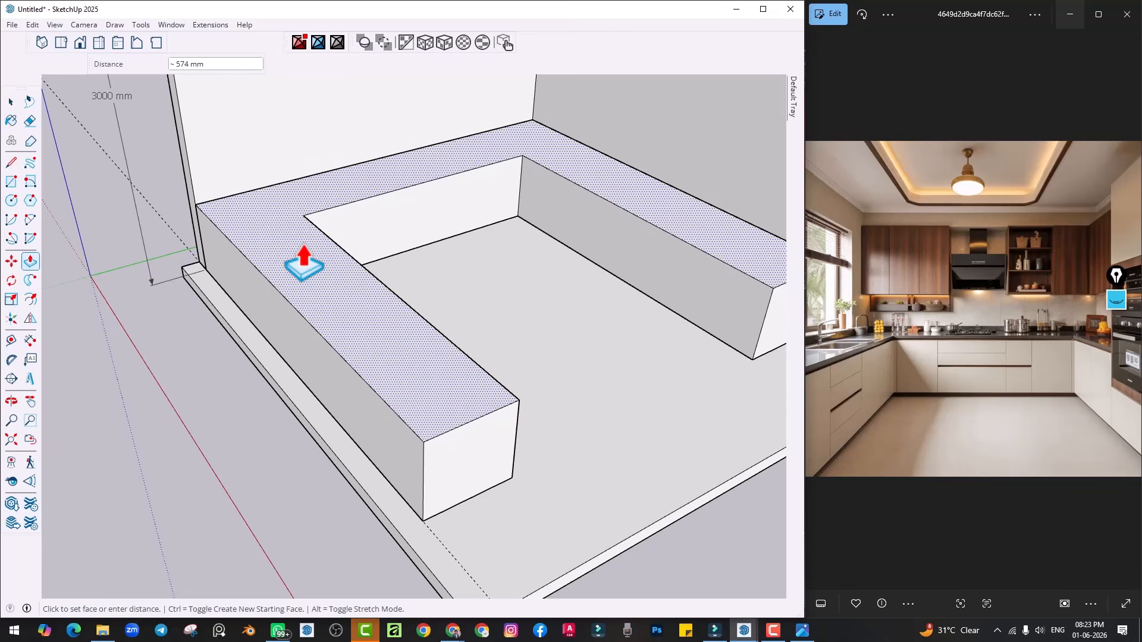
type("750")
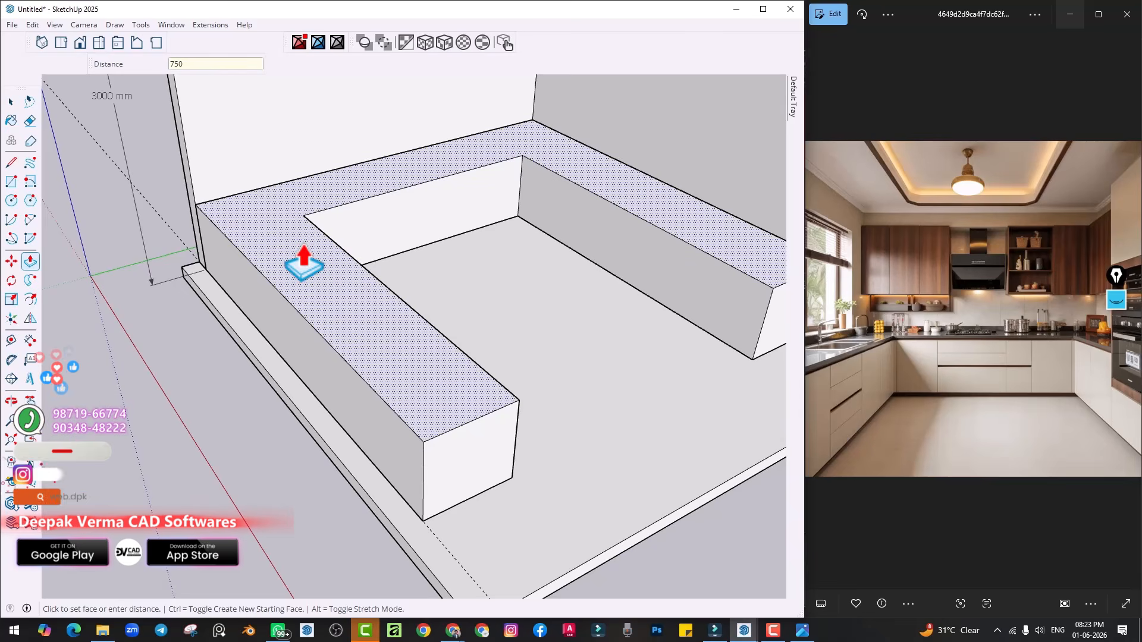
key("Return")
middle_click_drag(410, 257, 419, 341)
key("space")
key("o")
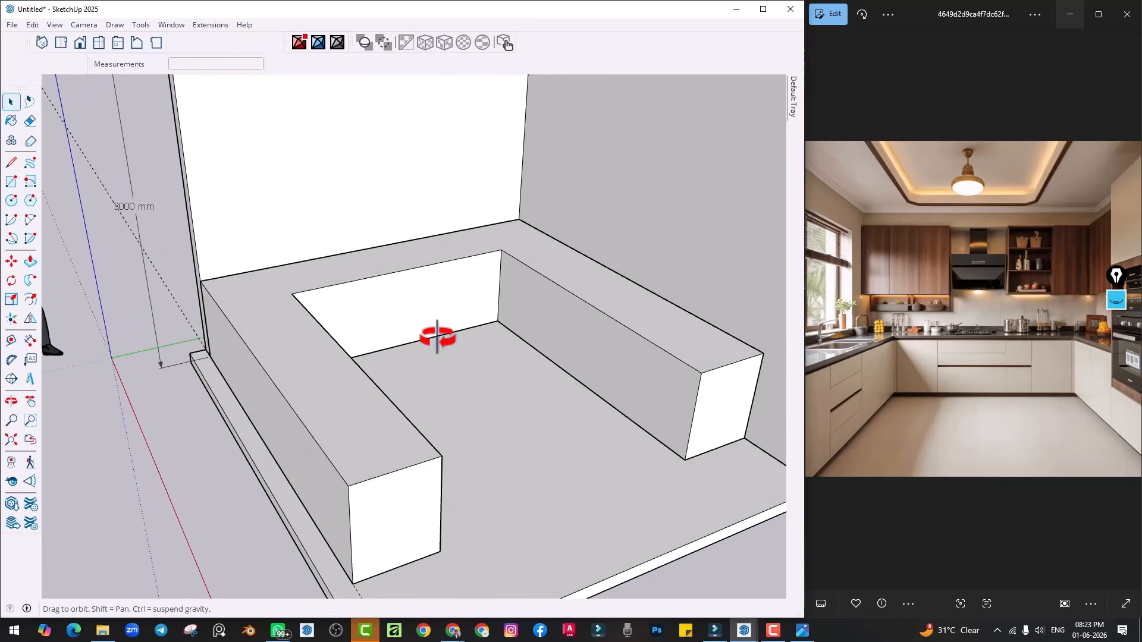
left_click_drag(431, 336, 535, 357)
key("space")
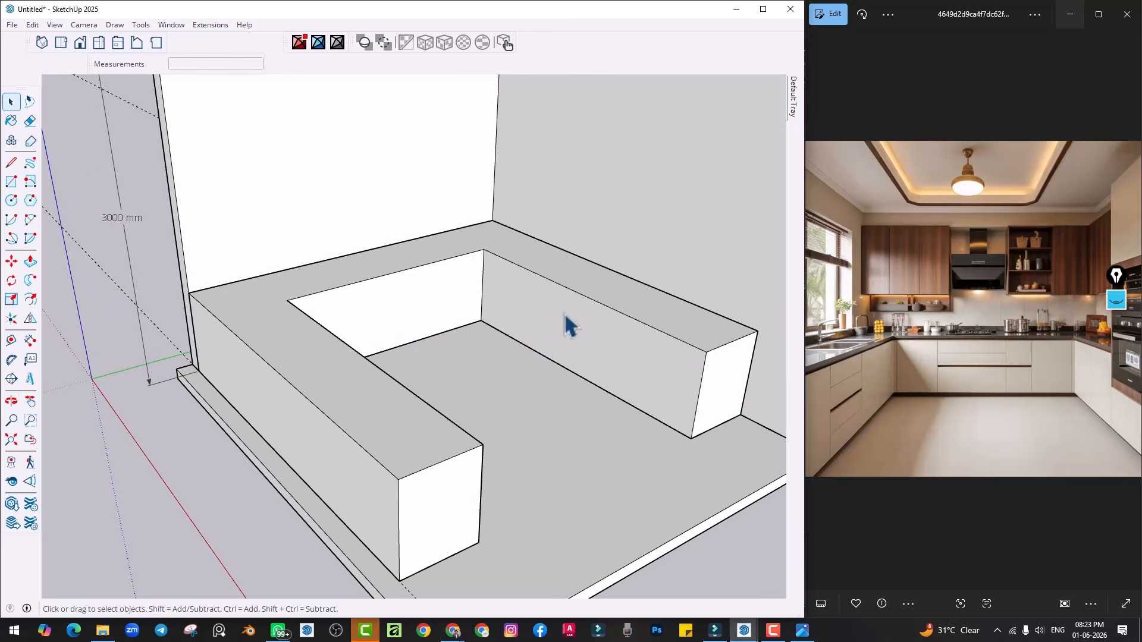
Push the inner face of the right-hand base cabinet run inward to make it about 585 mm deep
mouse_move(565, 316)
middle_mouse_down()
mouse_move(497, 327)
mouse_move(580, 318)
middle_mouse_up()
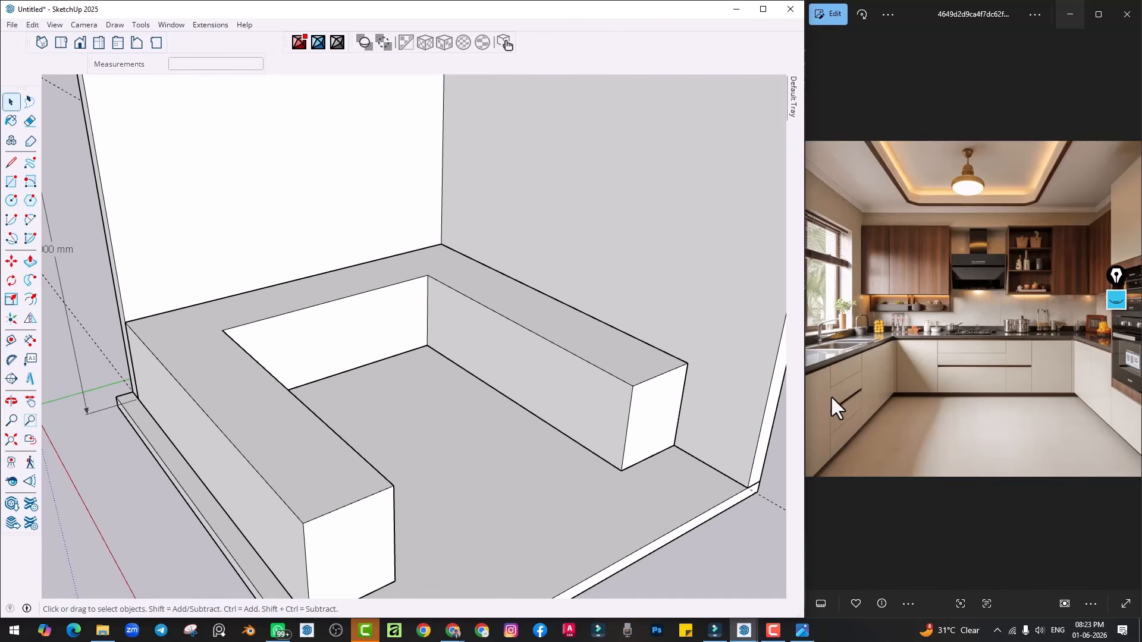
scroll(604, 387, "up", 4)
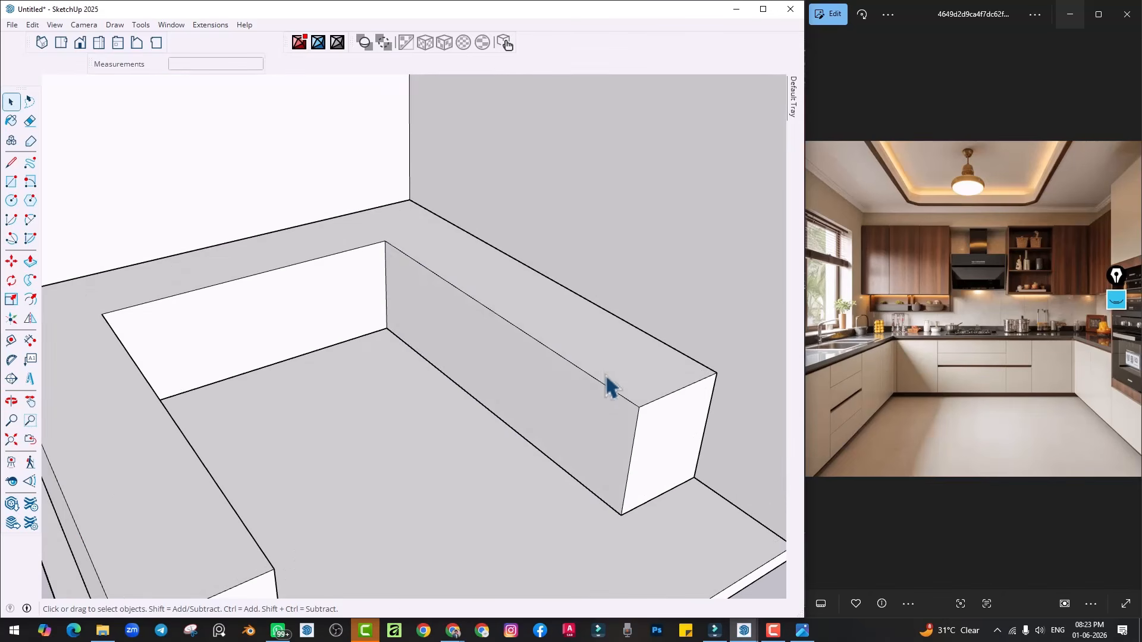
key("p")
left_click(565, 438)
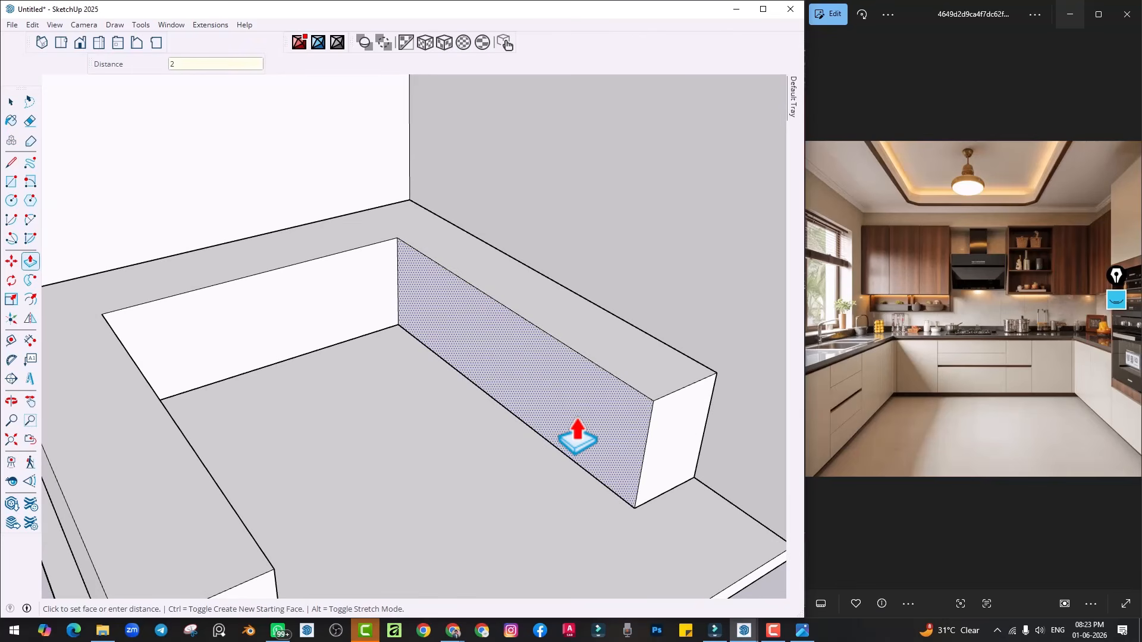
key("Return")
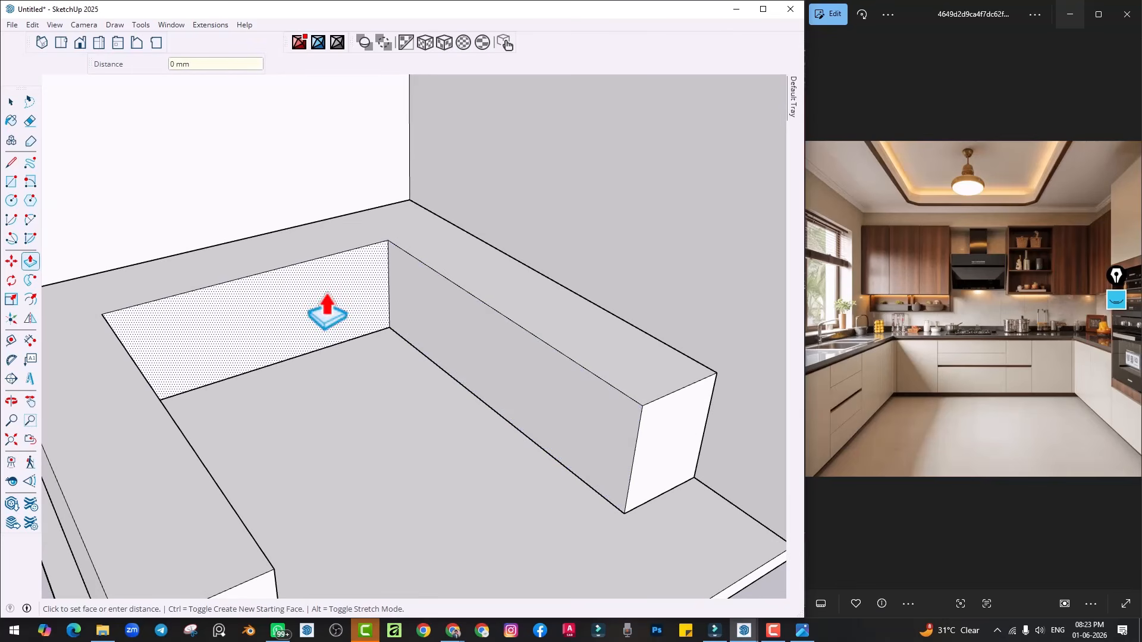
Measure the depth of the right-hand cabinet run along its top end edge without placing a dimension
middle_click_drag(209, 434, 254, 425)
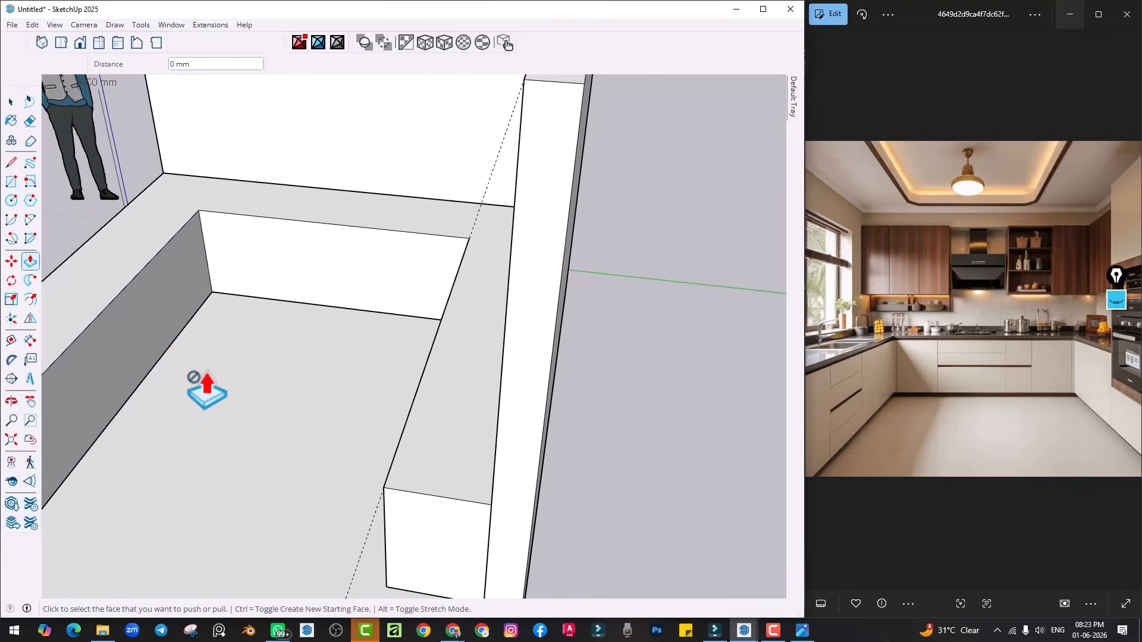
scroll(268, 469, "down", 4)
mouse_move(268, 469)
middle_mouse_down()
mouse_move(377, 454)
mouse_move(481, 463)
middle_mouse_up()
scroll(483, 464, "up", 4)
scroll(484, 463, "up", 3)
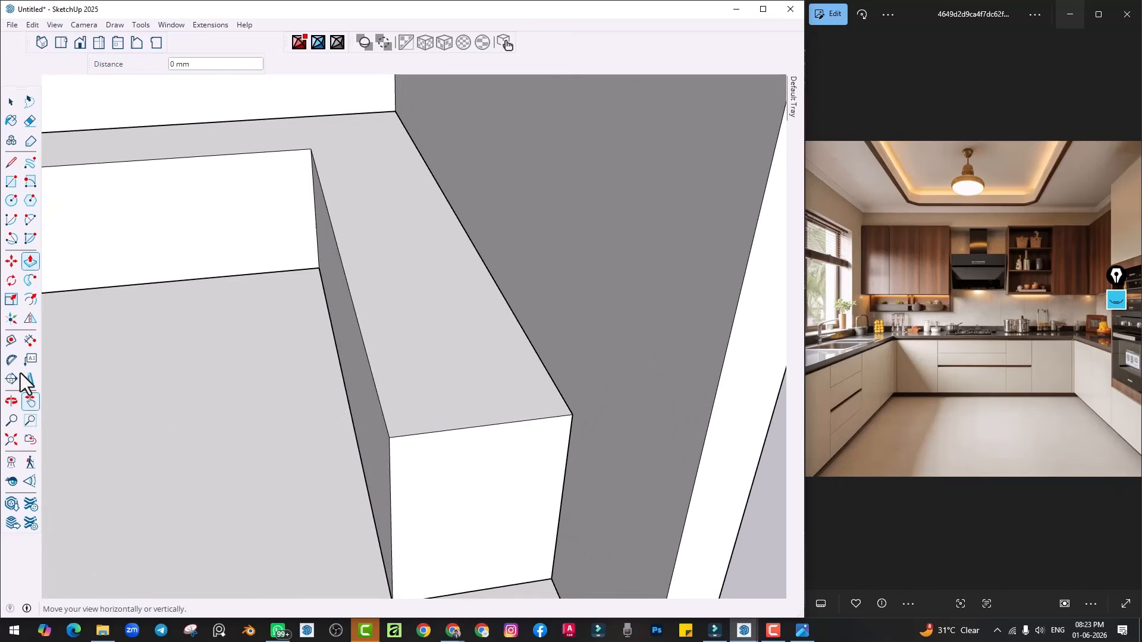
left_click(30, 340)
scroll(396, 392, "up", 1)
left_click(371, 445)
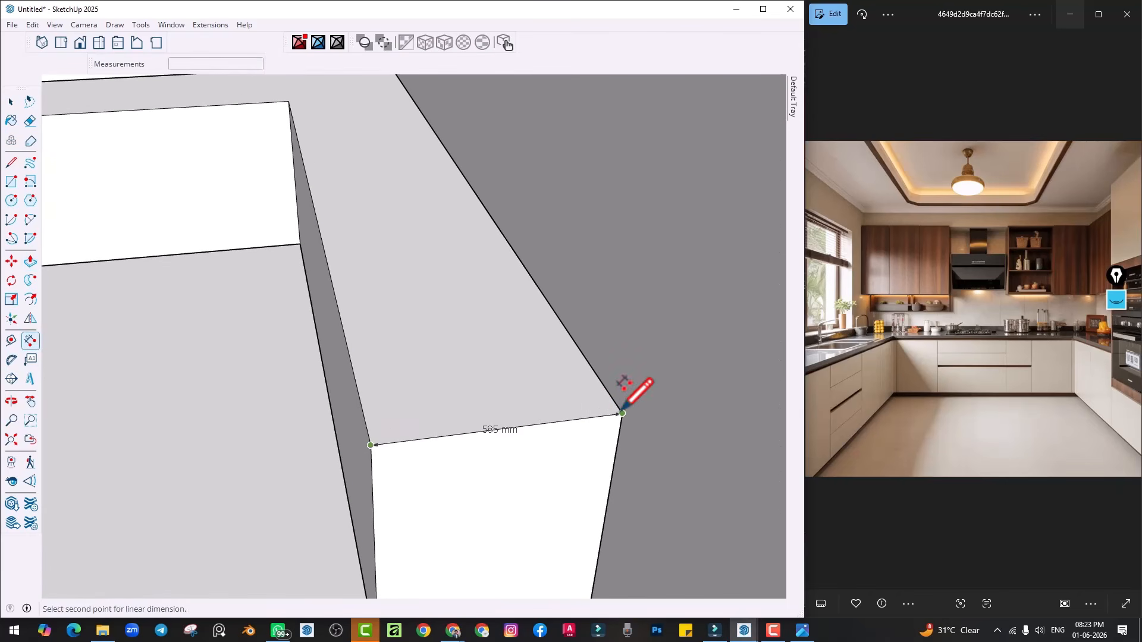
left_click(622, 412)
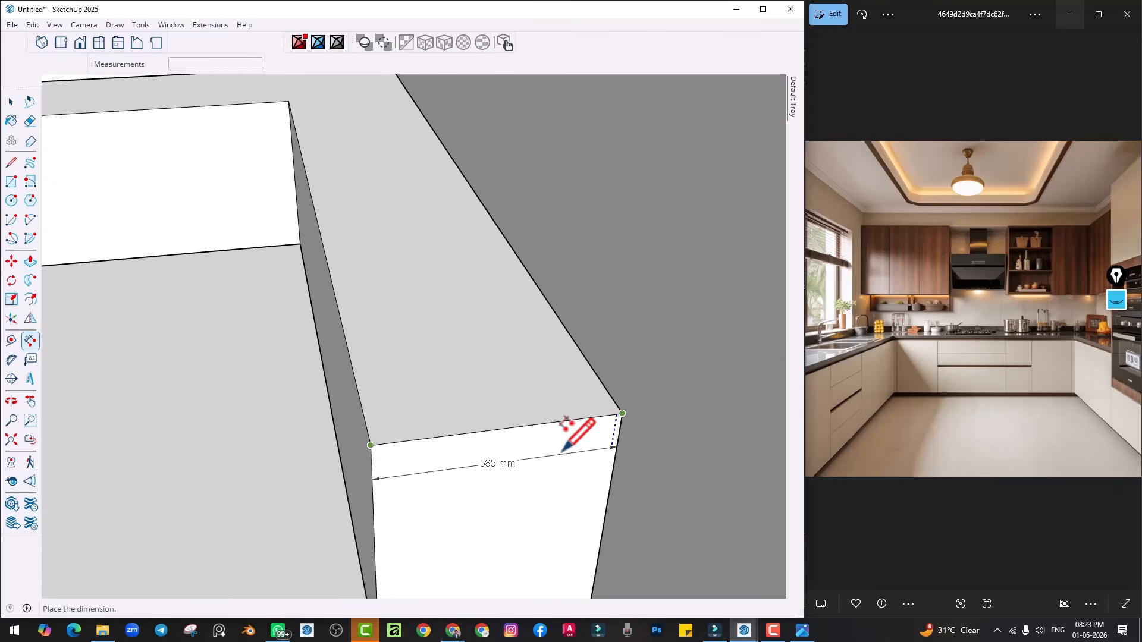
key("Escape")
middle_click_drag(523, 416, 457, 401)
key("space")
Select the entire U-shaped base cabinet block with all connected geometry and make it a group
scroll(470, 386, "up", 3)
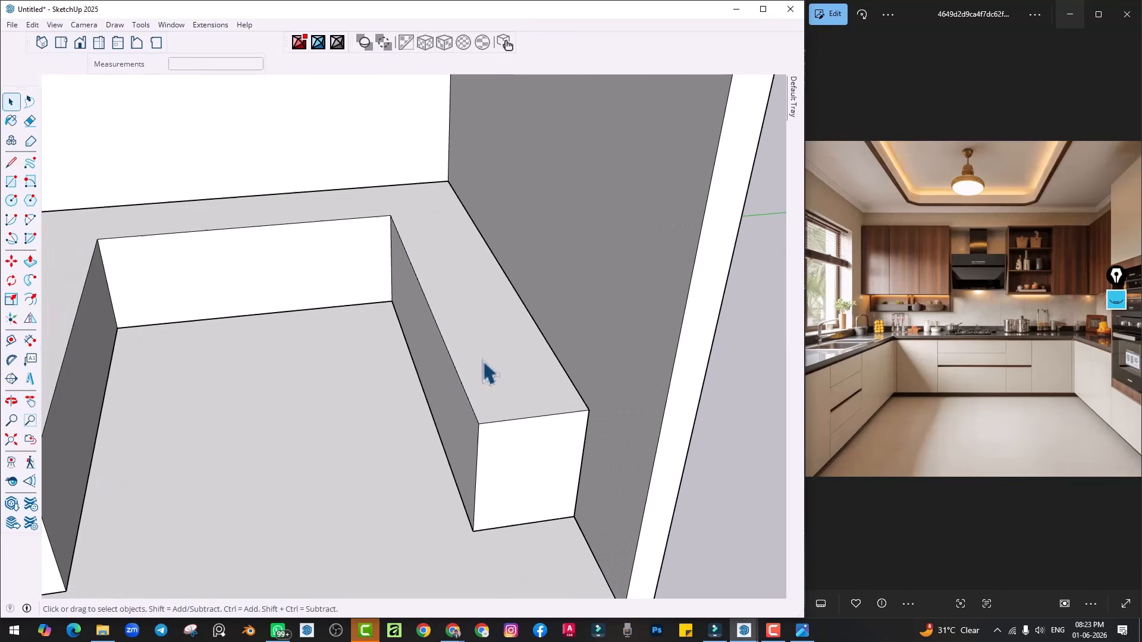
triple_click(484, 372)
right_click(484, 373)
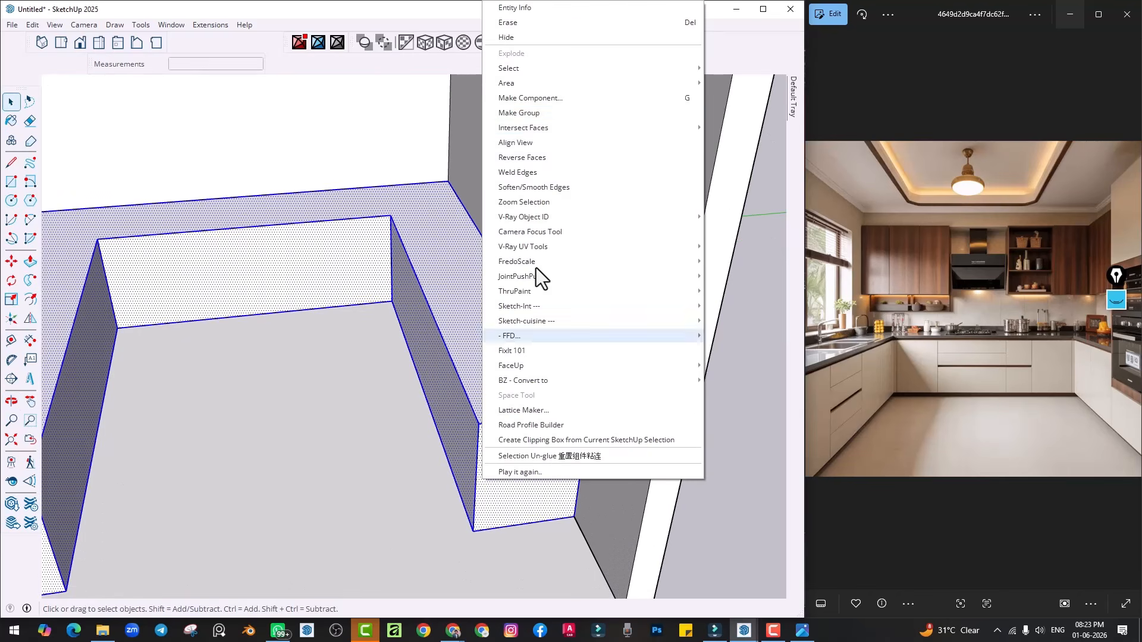
left_click(524, 117)
Open the base cabinet group and copy its inner bottom edges 100 mm upward
double_click(457, 393)
middle_click_drag(421, 525, 481, 422)
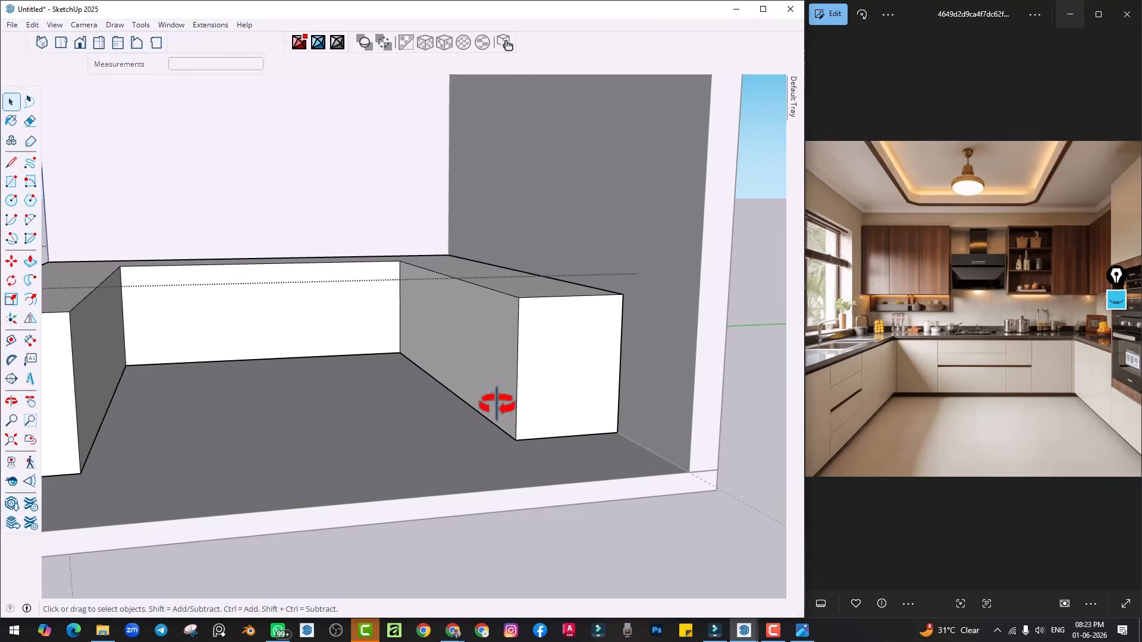
middle_click_drag(492, 400, 266, 376)
scroll(445, 372, "up", 2)
left_click(438, 379)
scroll(439, 383, "down", 2)
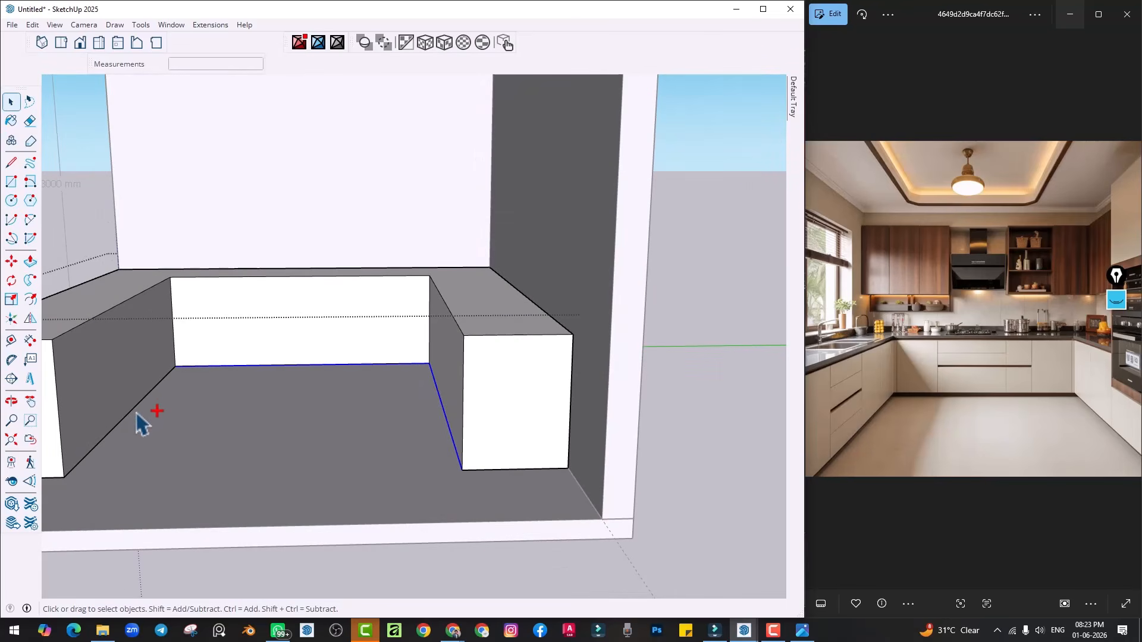
scroll(558, 474, "up", 4)
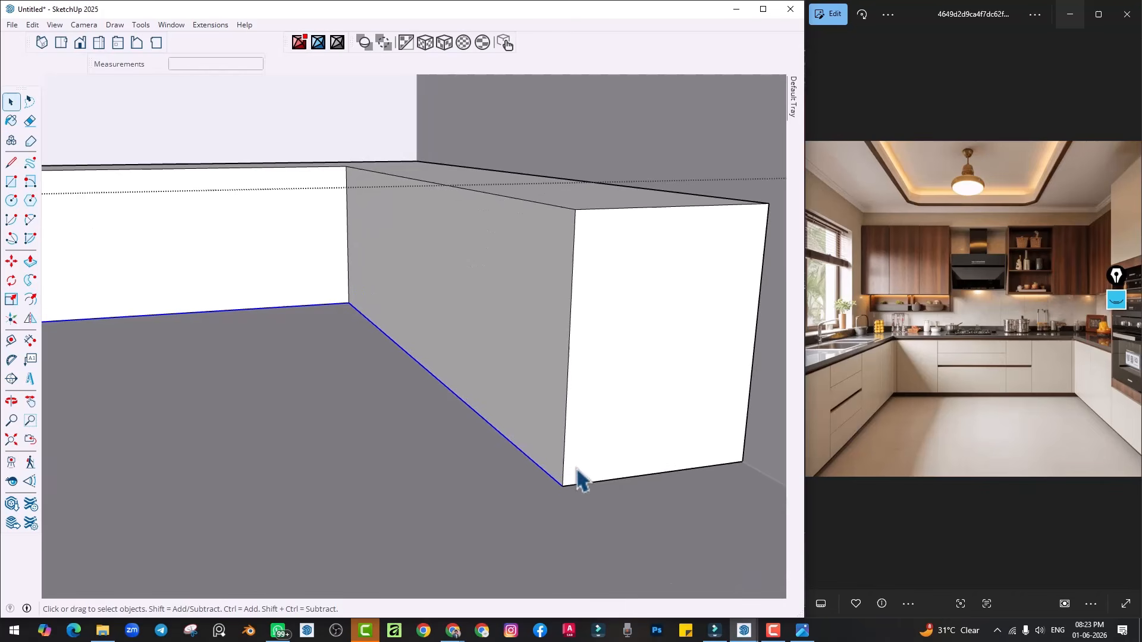
key("m")
scroll(563, 489, "up", 2)
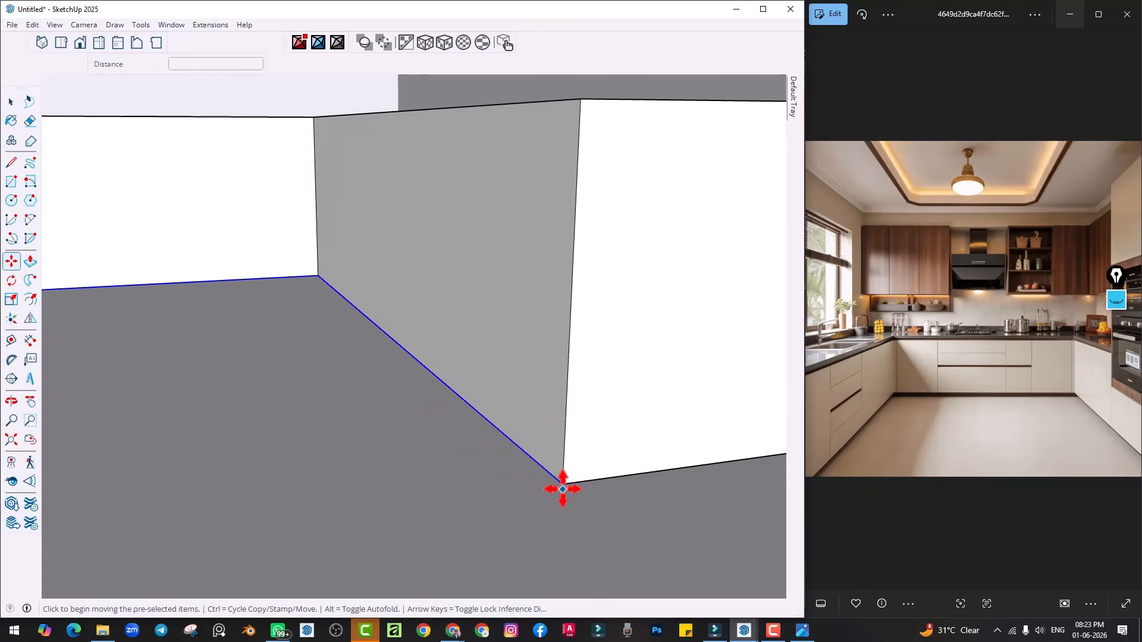
key("ctrl")
left_click(561, 483)
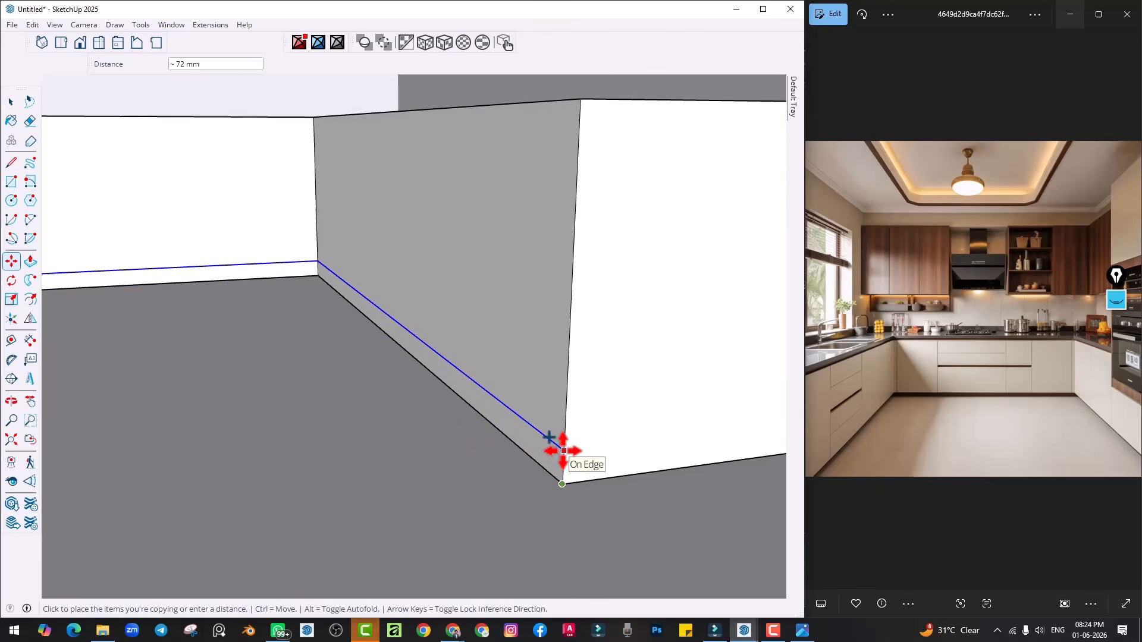
type("100")
key("Return")
Push the 100 mm strips along the inner base of the cabinets inward to form a recessed toe kick
key("p")
left_click(560, 463)
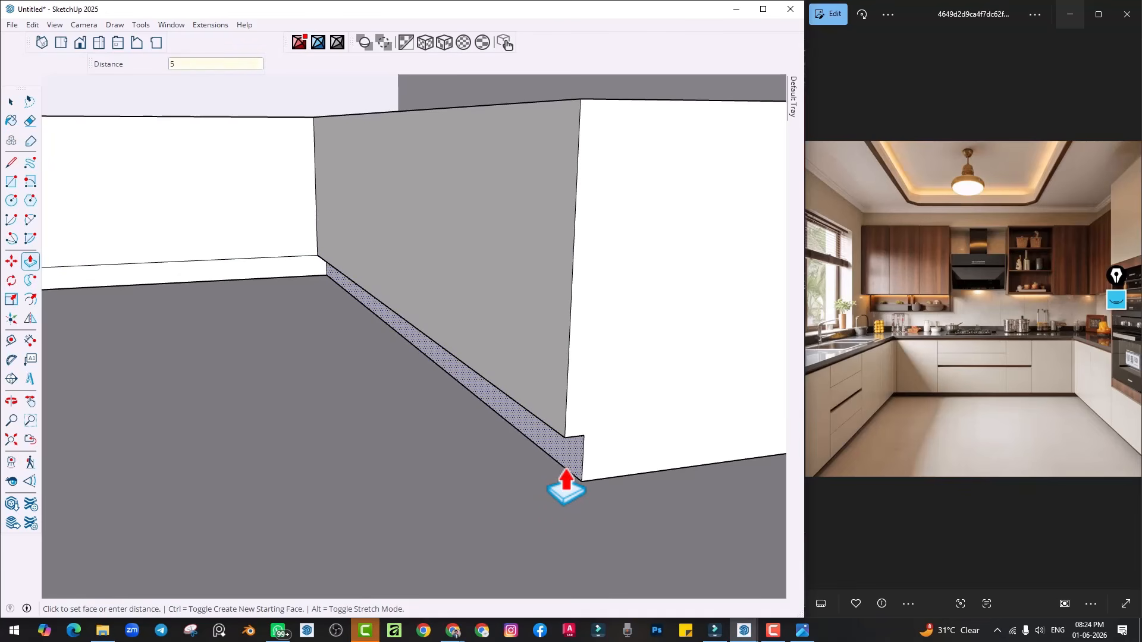
type("5")
key("Return")
middle_click_drag(564, 476, 619, 454)
scroll(450, 378, "down", 3)
scroll(193, 454, "up", 2)
double_click(170, 459)
scroll(191, 456, "down", 2)
key("space")
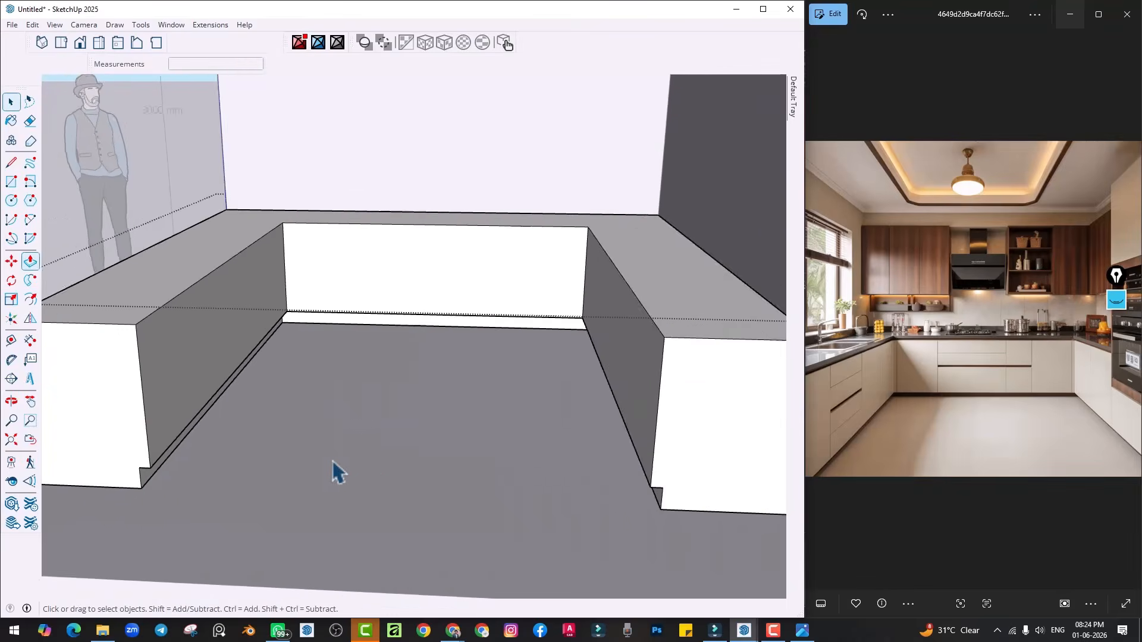
Hide the walls and remove the floor slab so that only the base cabinet block remains in view
scroll(447, 471, "down", 3)
middle_click_drag(452, 466, 419, 375, "shift")
middle_click_drag(314, 396, 501, 426)
middle_click_drag(541, 338, 453, 415, "shift")
middle_click_drag(556, 403, 459, 432)
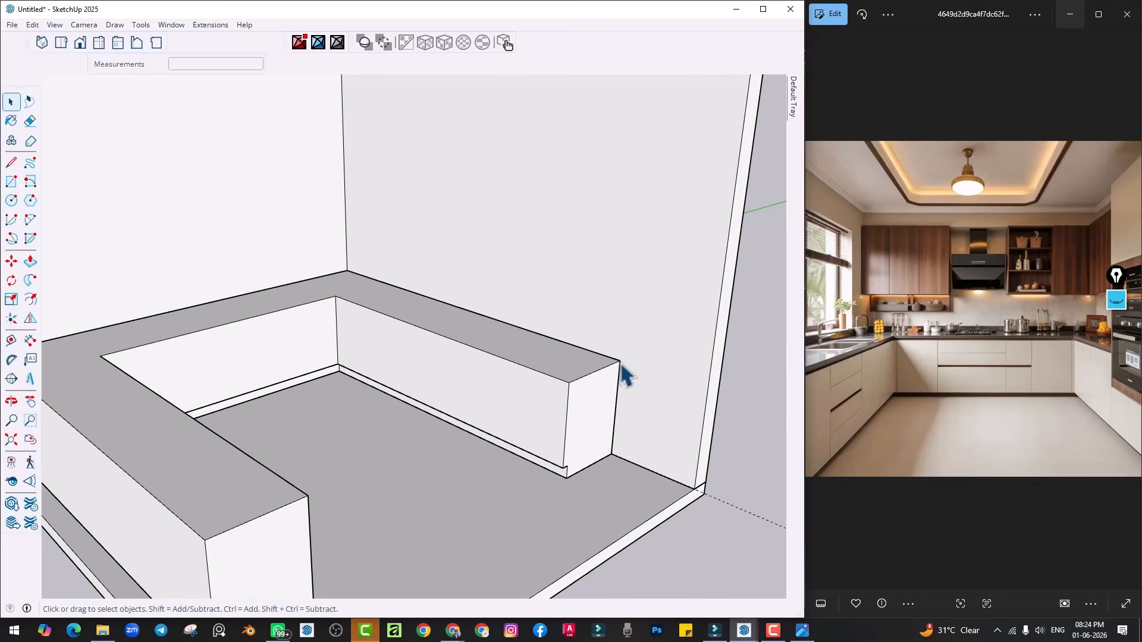
scroll(415, 393, "up", 1)
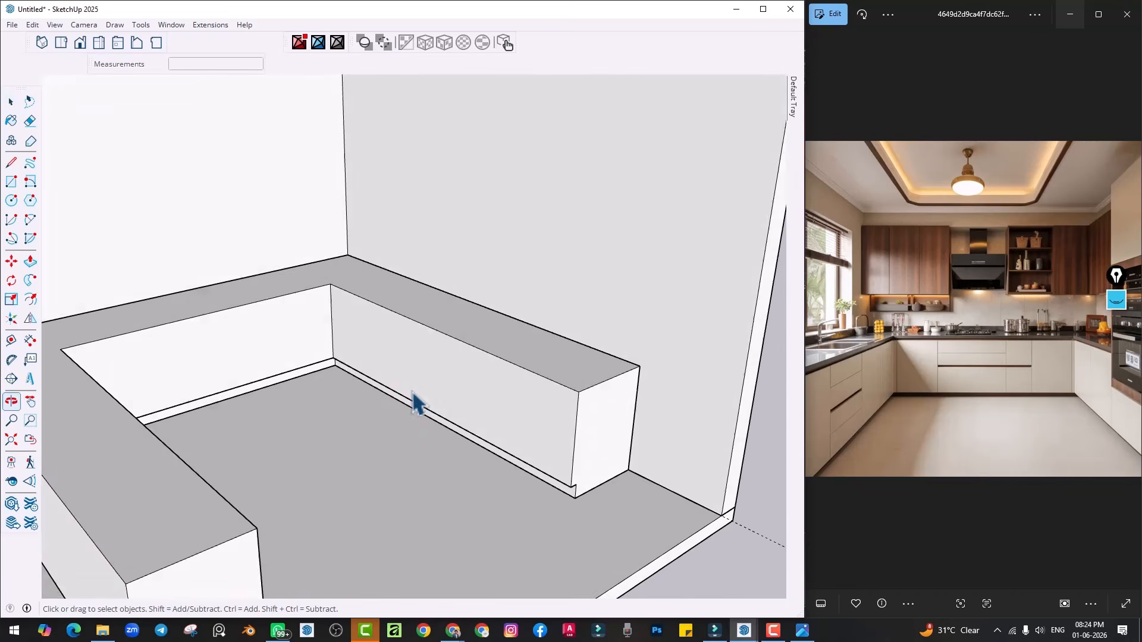
middle_click_drag(413, 393, 339, 455, "shift")
middle_click_drag(339, 455, 236, 385)
scroll(244, 416, "up", 1)
middle_click_drag(309, 412, 314, 411, "shift")
scroll(336, 431, "down", 3)
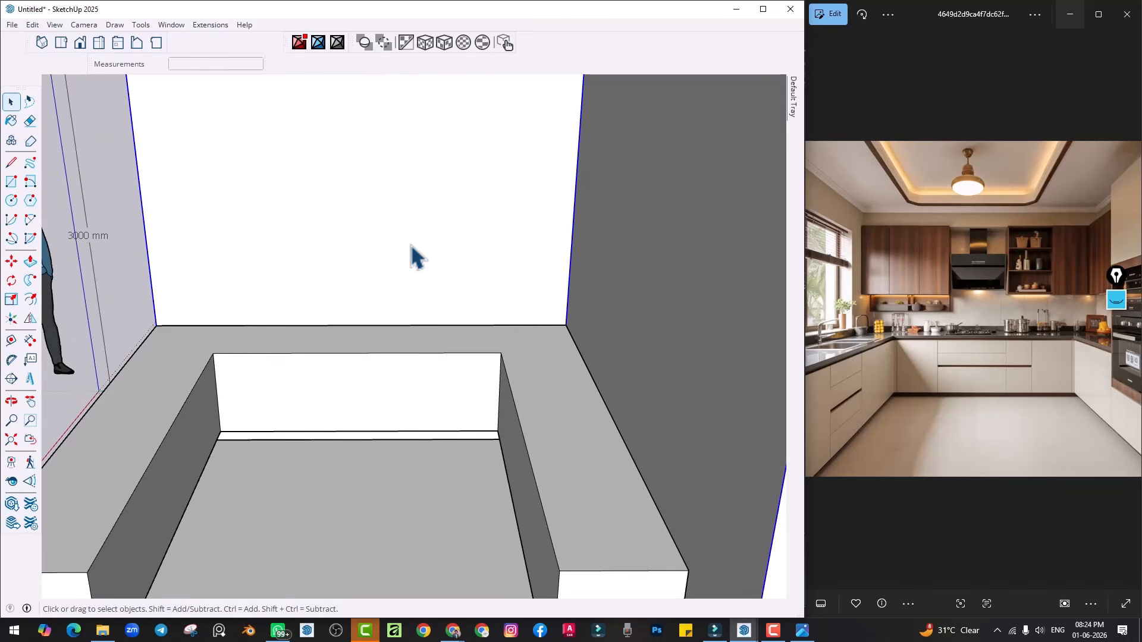
key("h")
scroll(283, 434, "up", 2)
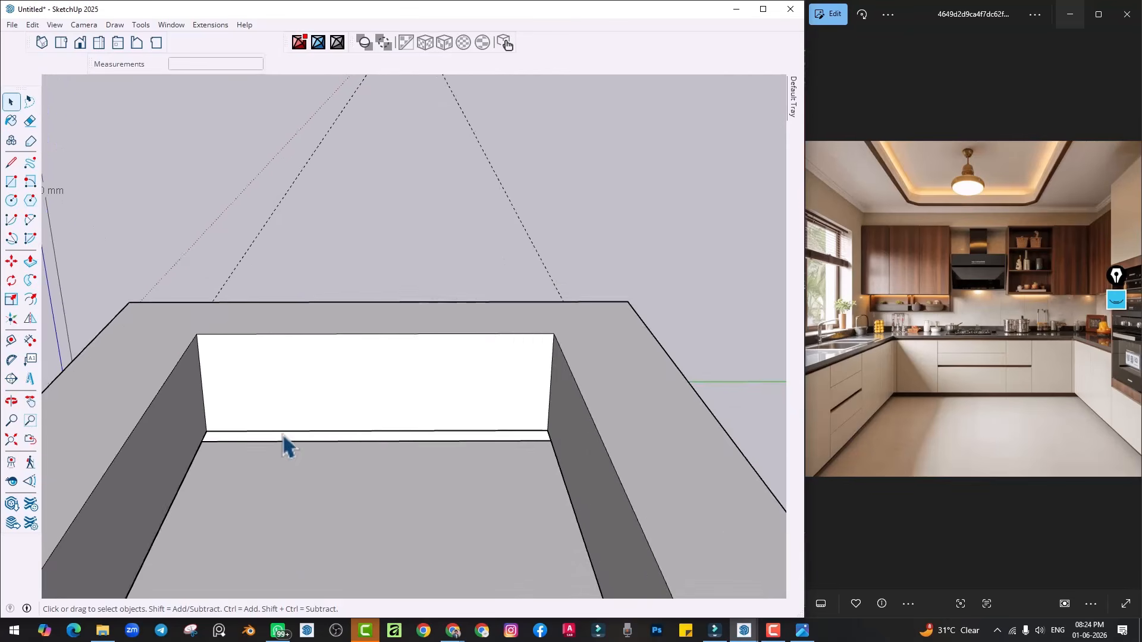
scroll(283, 434, "down", 2)
middle_click_drag(411, 413, 429, 324, "shift")
scroll(392, 426, "down", 1)
key("Delete")
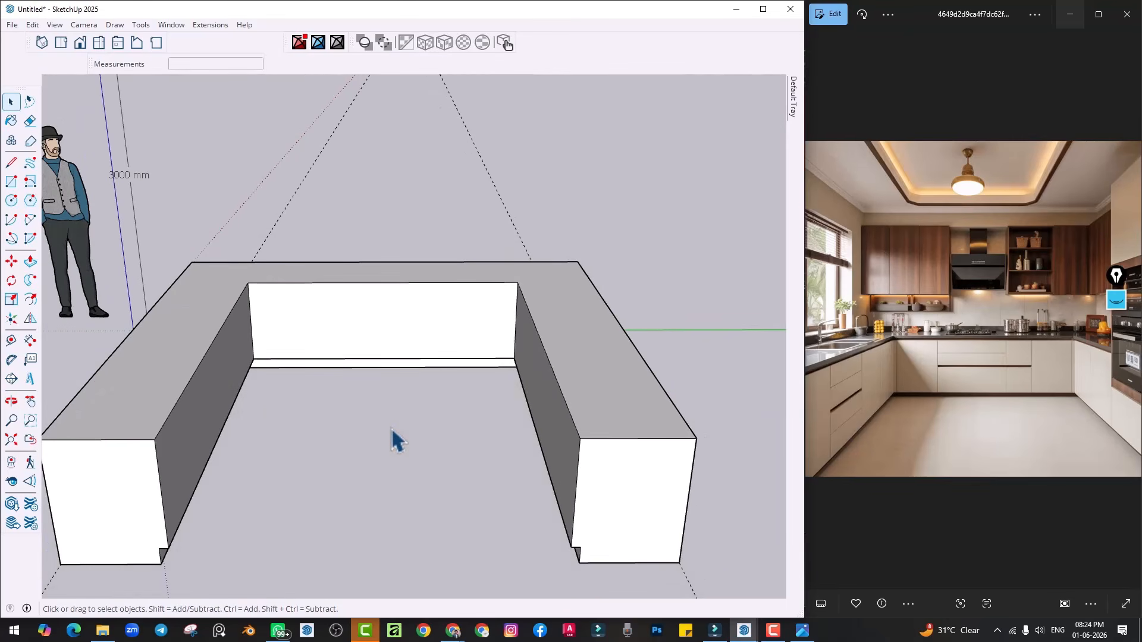
Draw a rectangle of about 2131 x 650 mm over the back cabinet front above the toe kick and extrude it into a thin panel
middle_click_drag(315, 324, 344, 404, "shift")
scroll(345, 405, "up", 2)
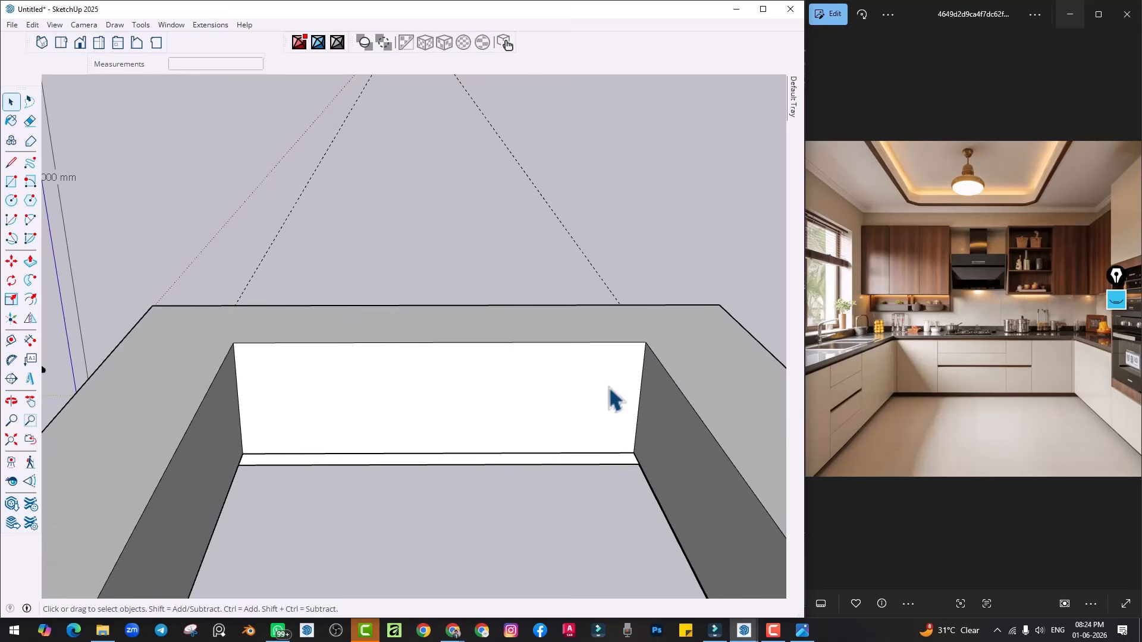
triple_click(462, 404)
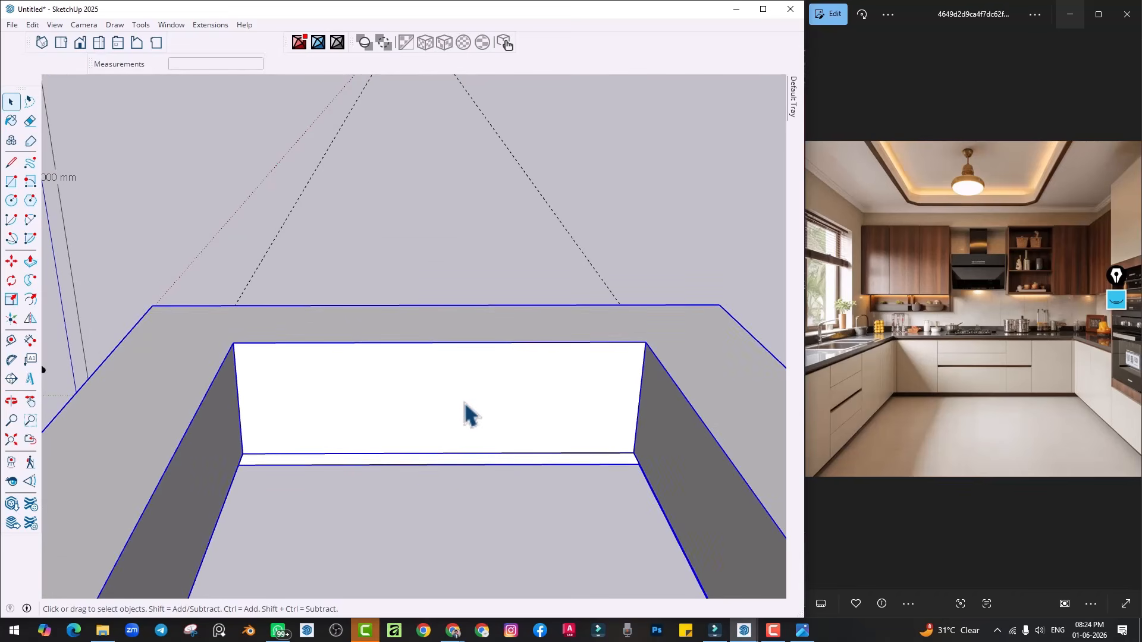
middle_click_drag(462, 404, 449, 427, "shift")
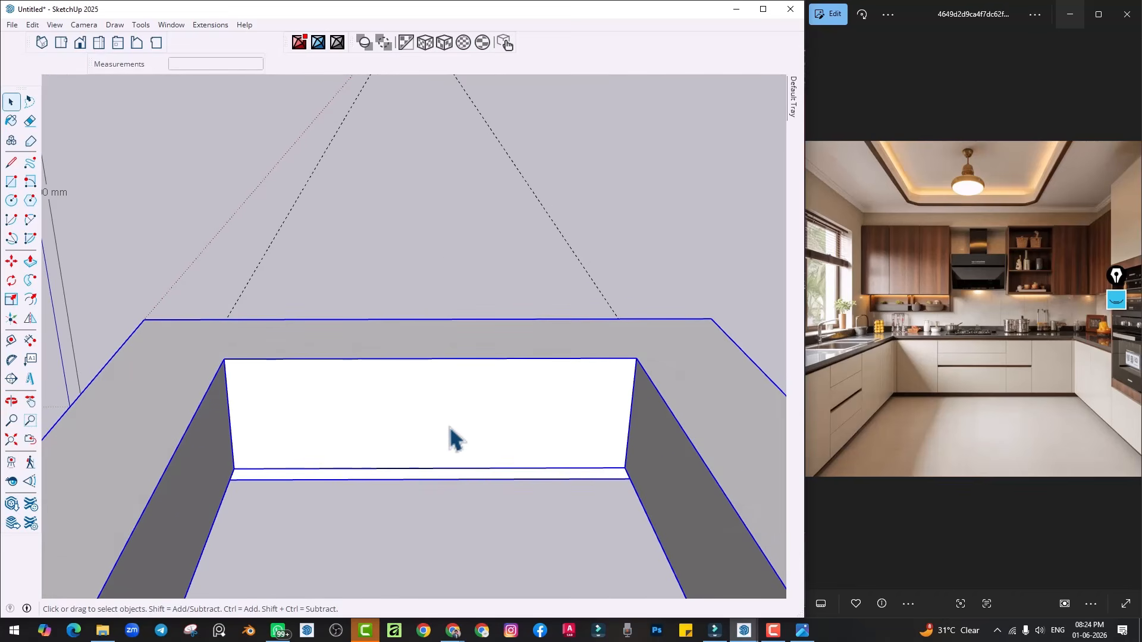
key("r")
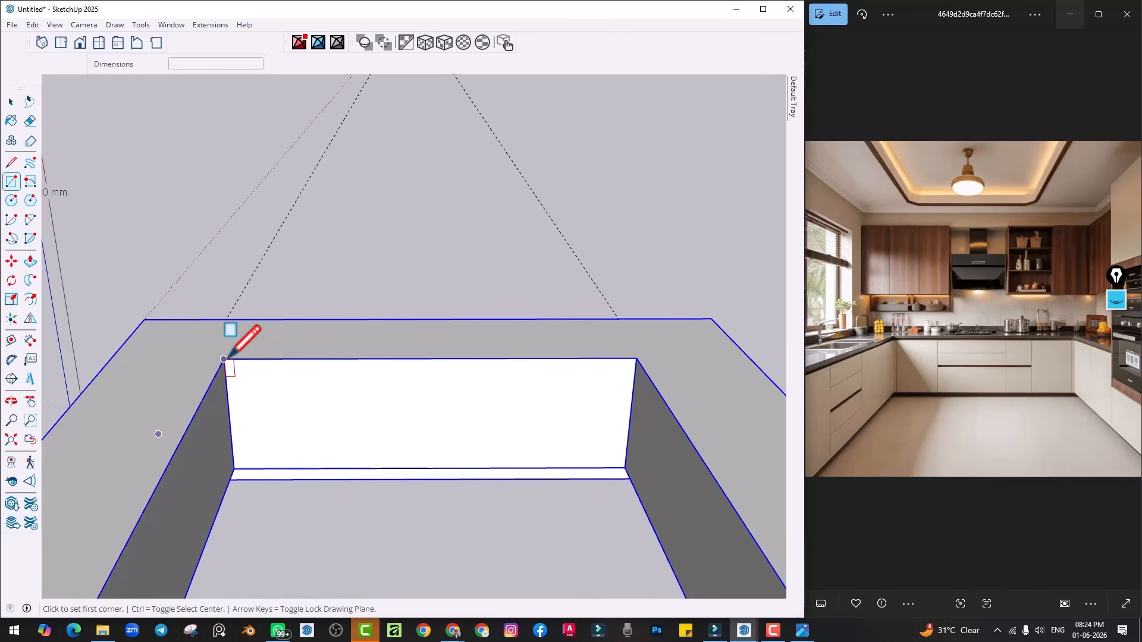
left_click(223, 359)
left_click(626, 467)
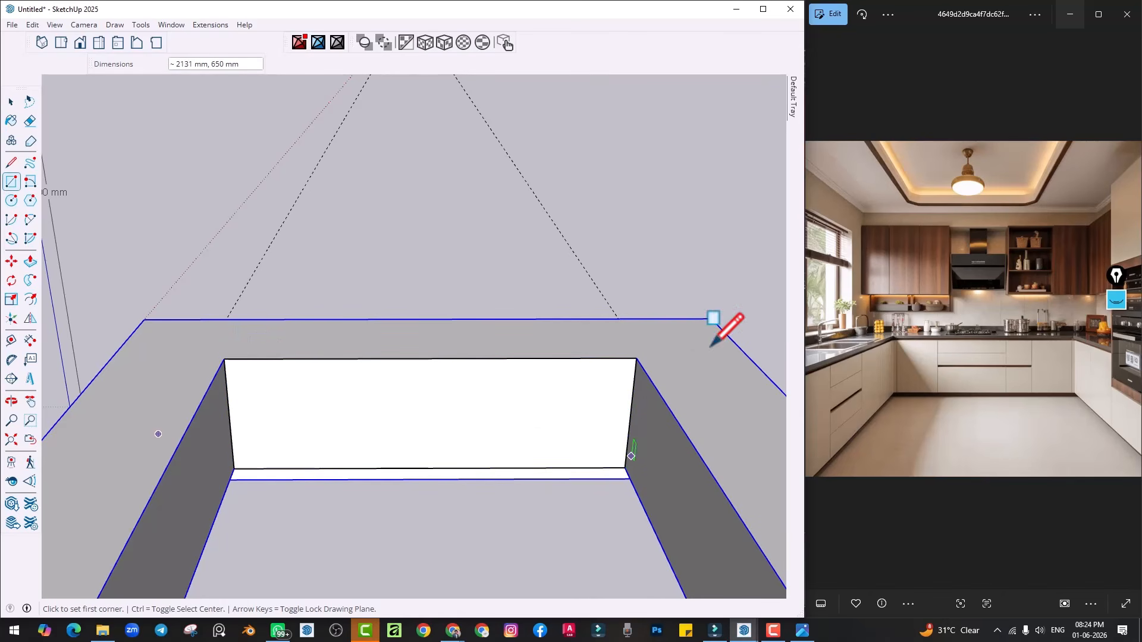
middle_click_drag(619, 436, 714, 472)
middle_click_drag(515, 430, 543, 443)
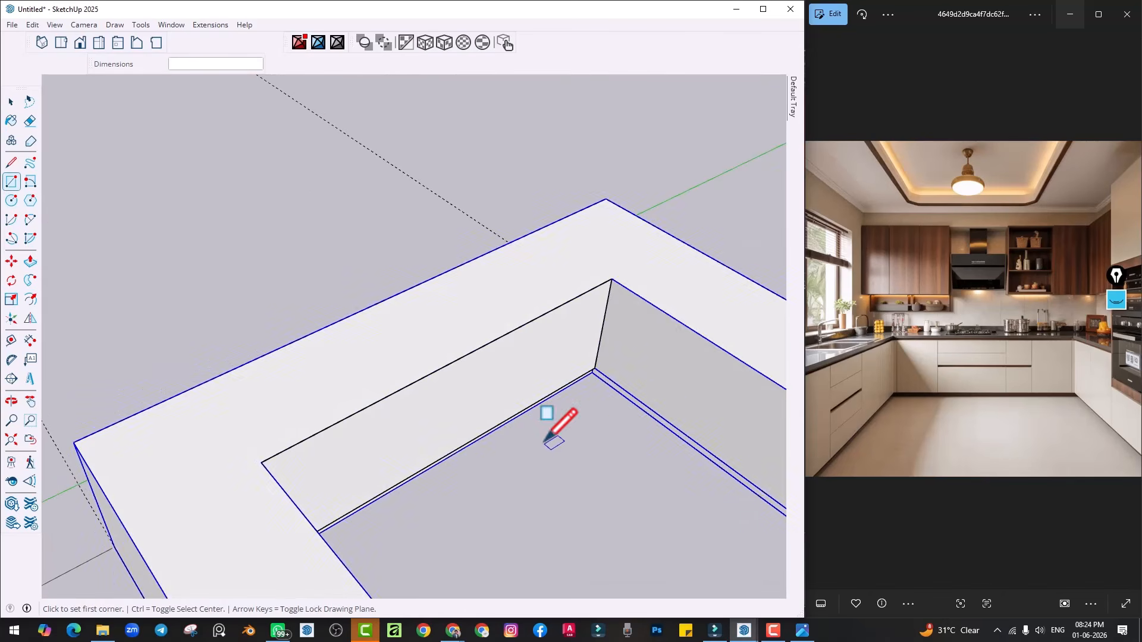
key("p")
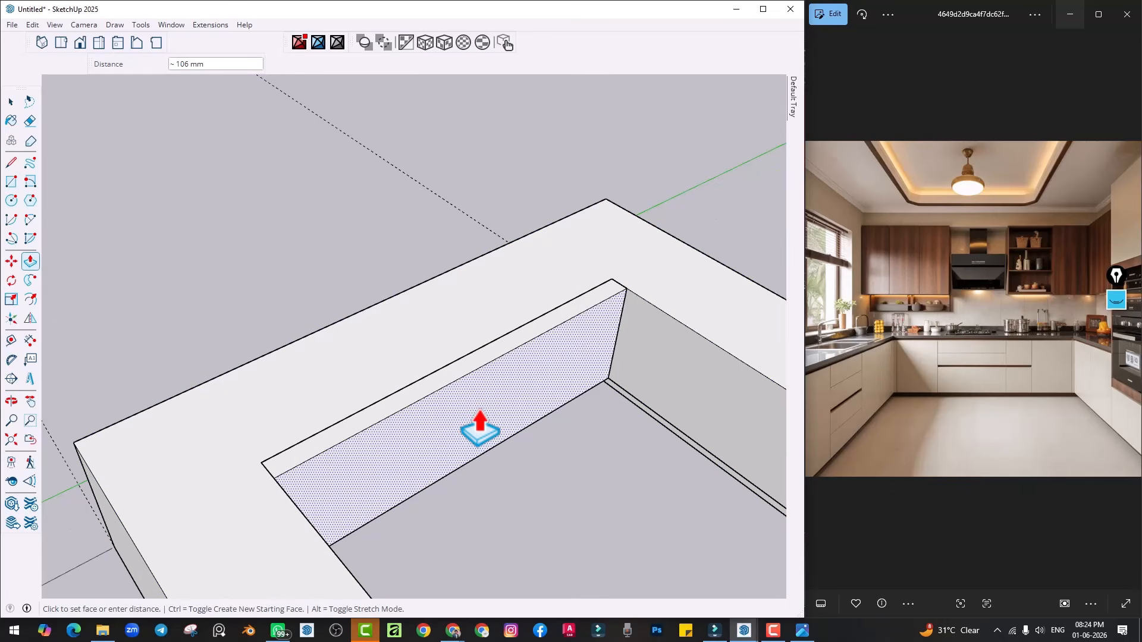
key("space")
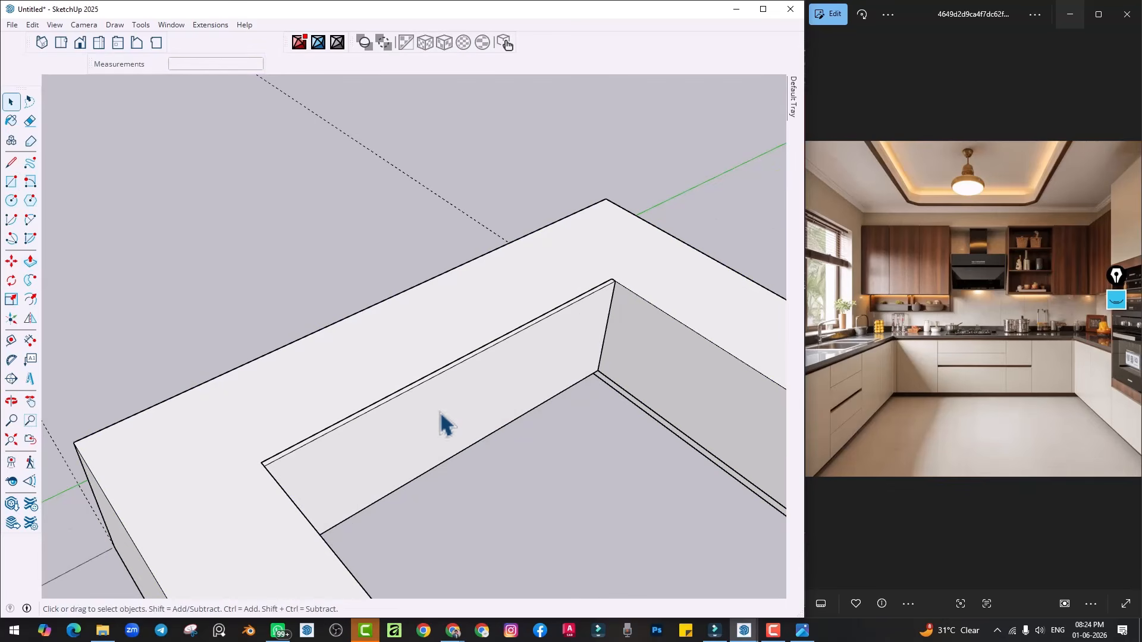
Group the thin panel on the back cabinet front and isolate it for editing
middle_click_drag(440, 426, 377, 425)
left_click(377, 426)
right_click(377, 426)
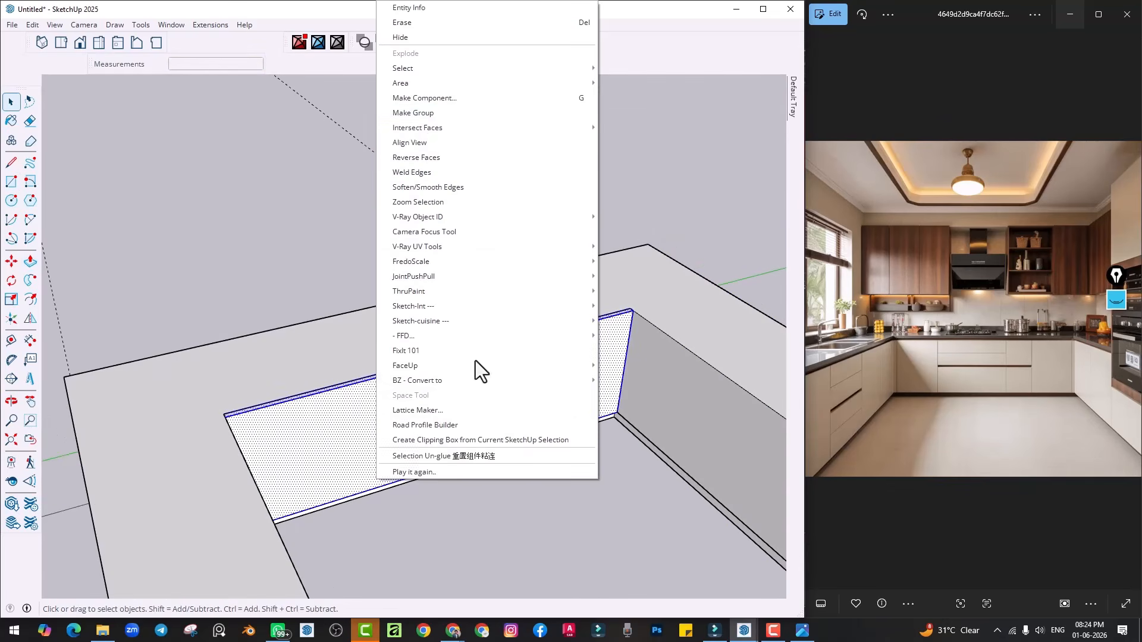
left_click(434, 113)
middle_click_drag(427, 419, 398, 369)
key("i")
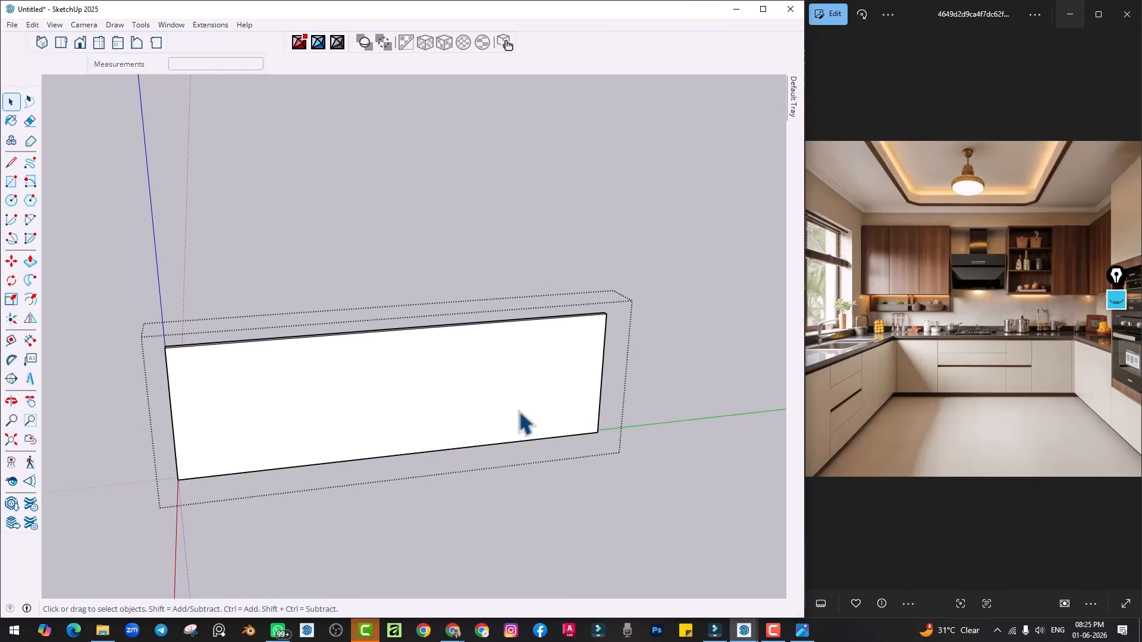
Place vertical guides 50 mm inward from both end edges of the back front panel
left_click(10, 340)
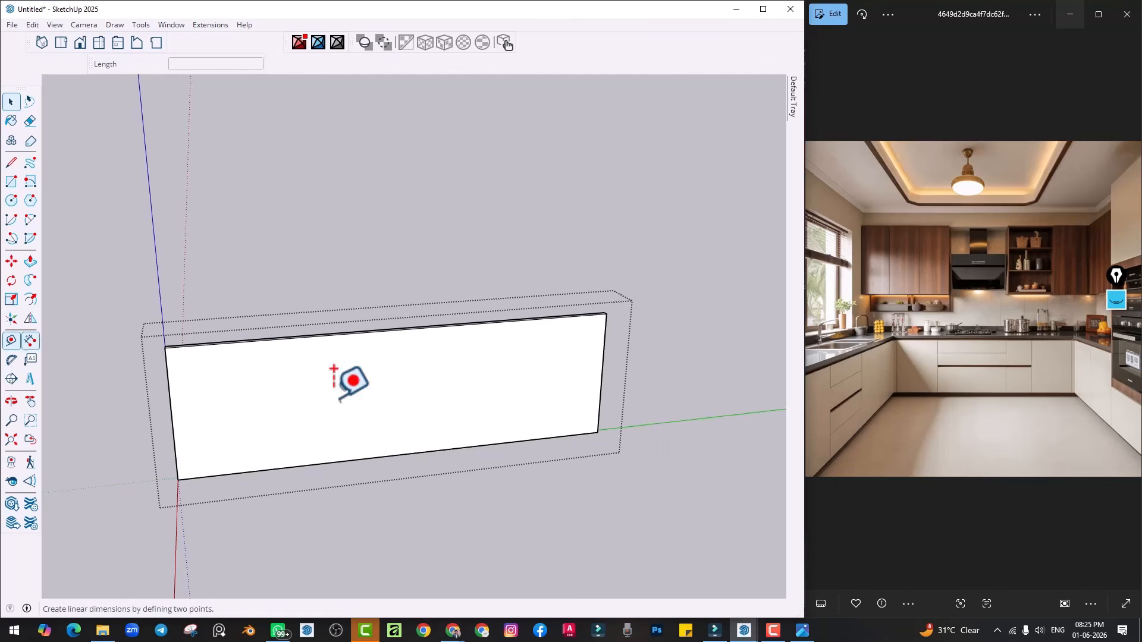
scroll(605, 336, "up", 2)
left_click(606, 357)
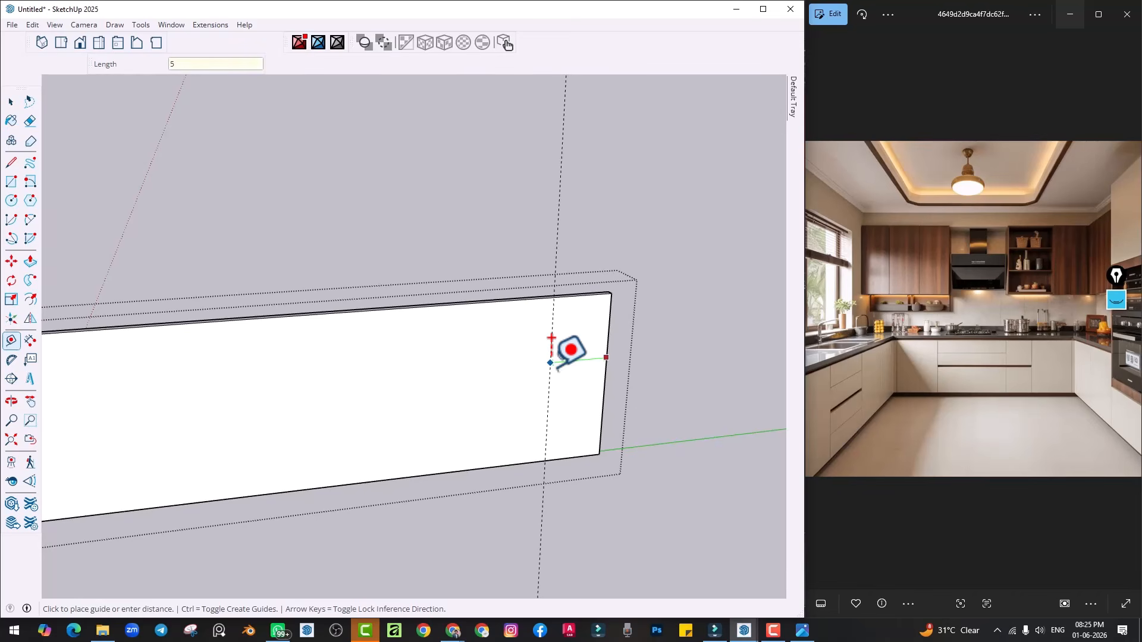
key("Return")
scroll(557, 373, "down", 2)
scroll(195, 392, "up", 2)
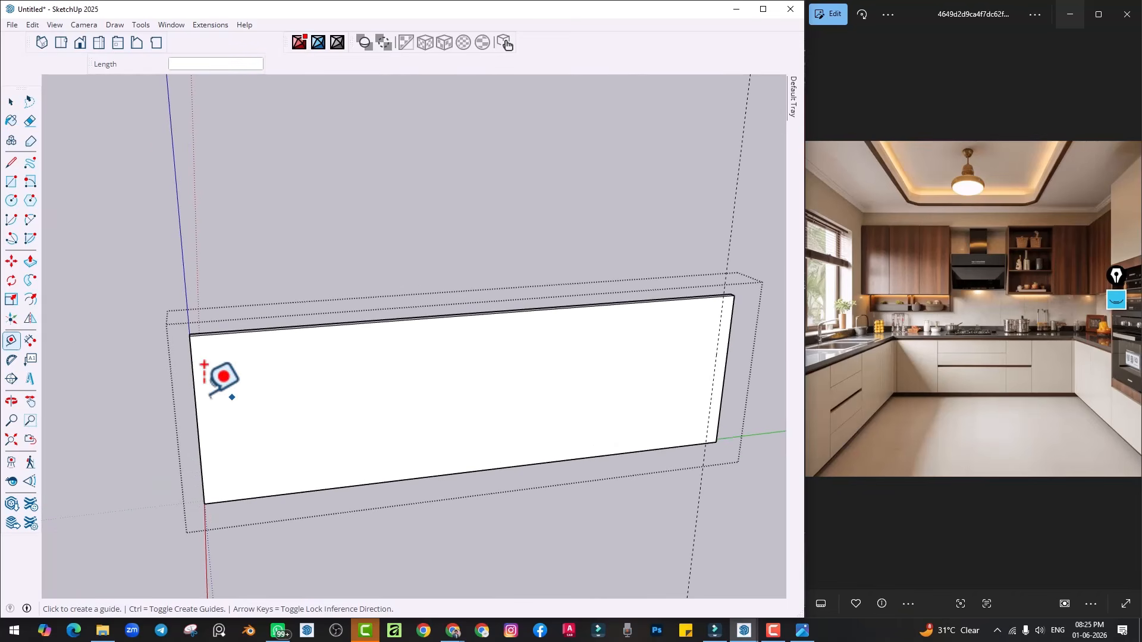
left_click(196, 389)
type("5")
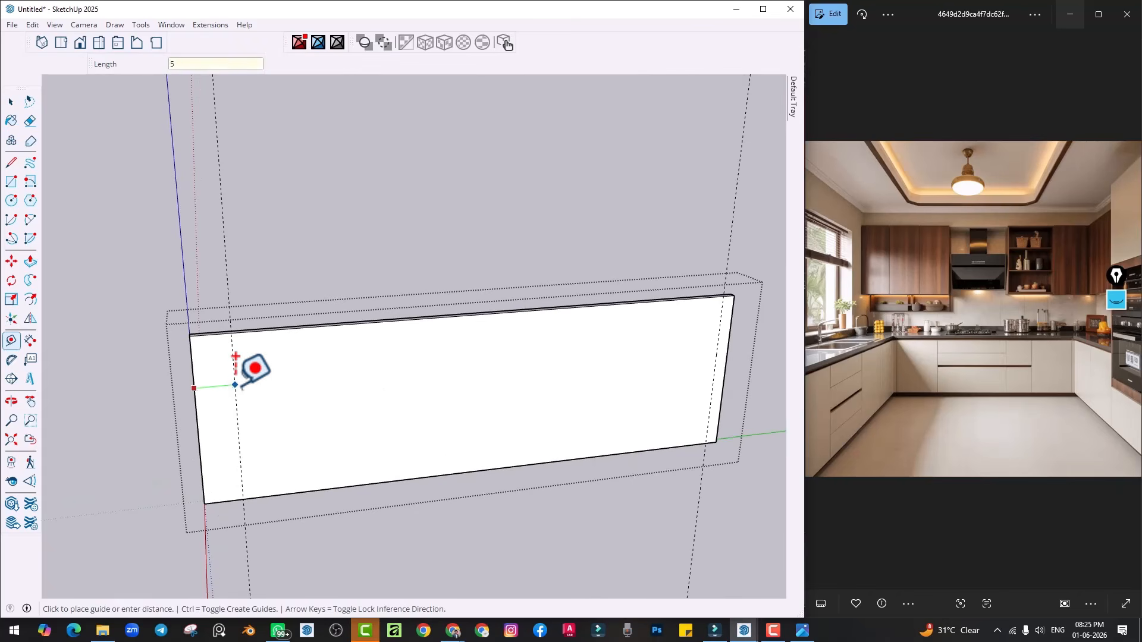
type("0")
key("Return")
Check the corner filler in the reference photo and place a second guide 4 mm inward from the panel's right-end guide
middle_click_drag(566, 403, 381, 461, "shift")
scroll(585, 392, "up", 2)
scroll(490, 378, "up", 2)
middle_click_drag(490, 378, 553, 327)
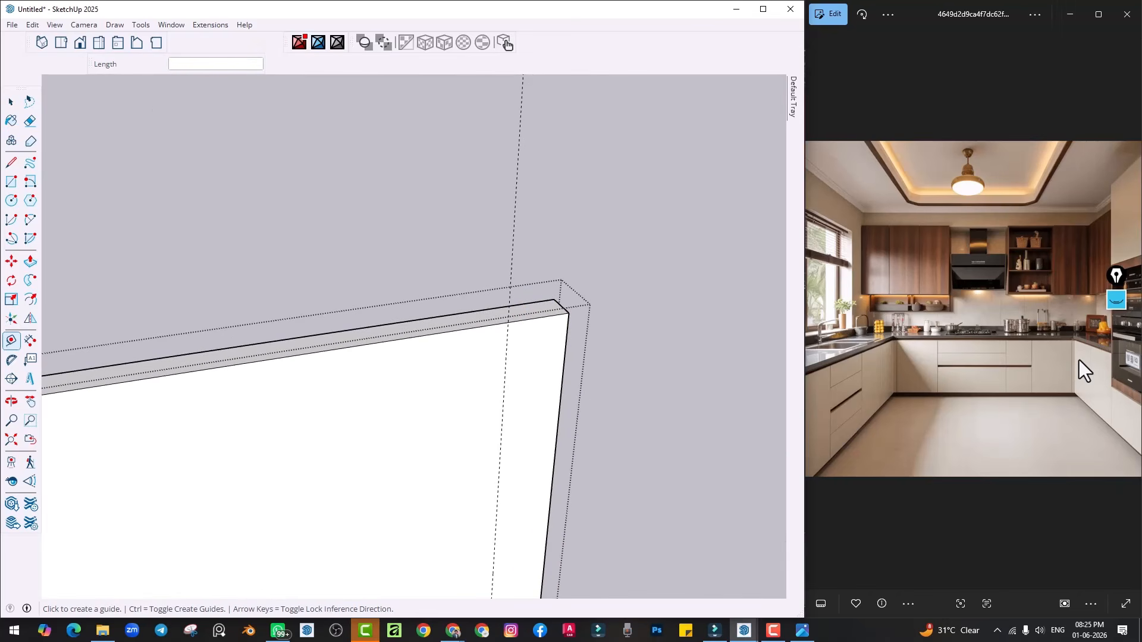
scroll(1079, 361, "up", 6)
left_click_drag(1058, 420, 976, 391)
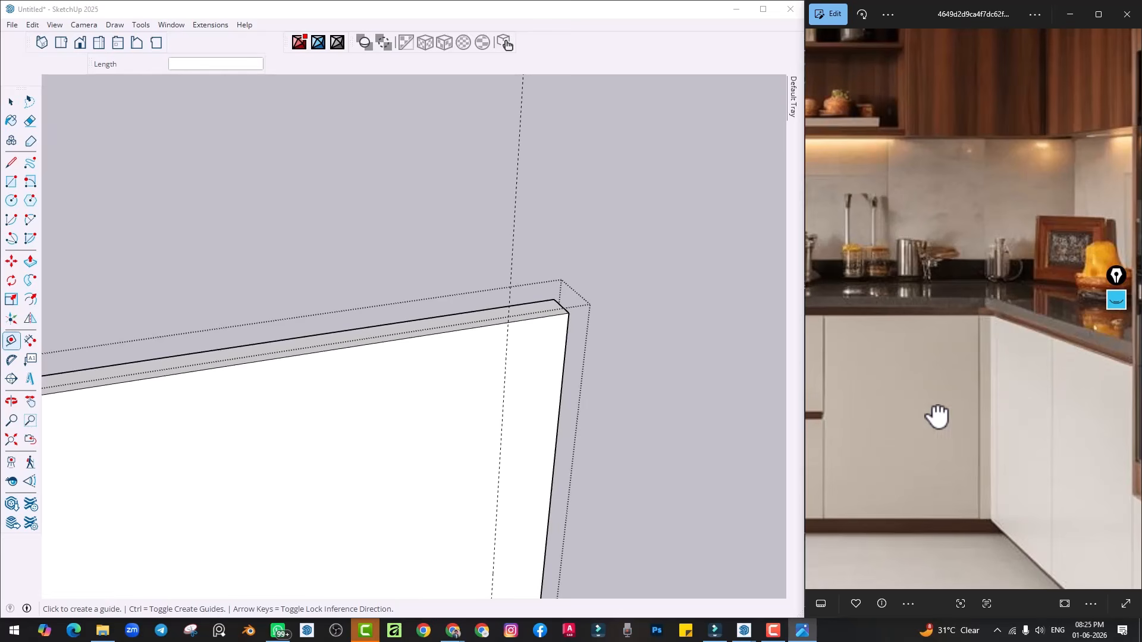
left_click(506, 368)
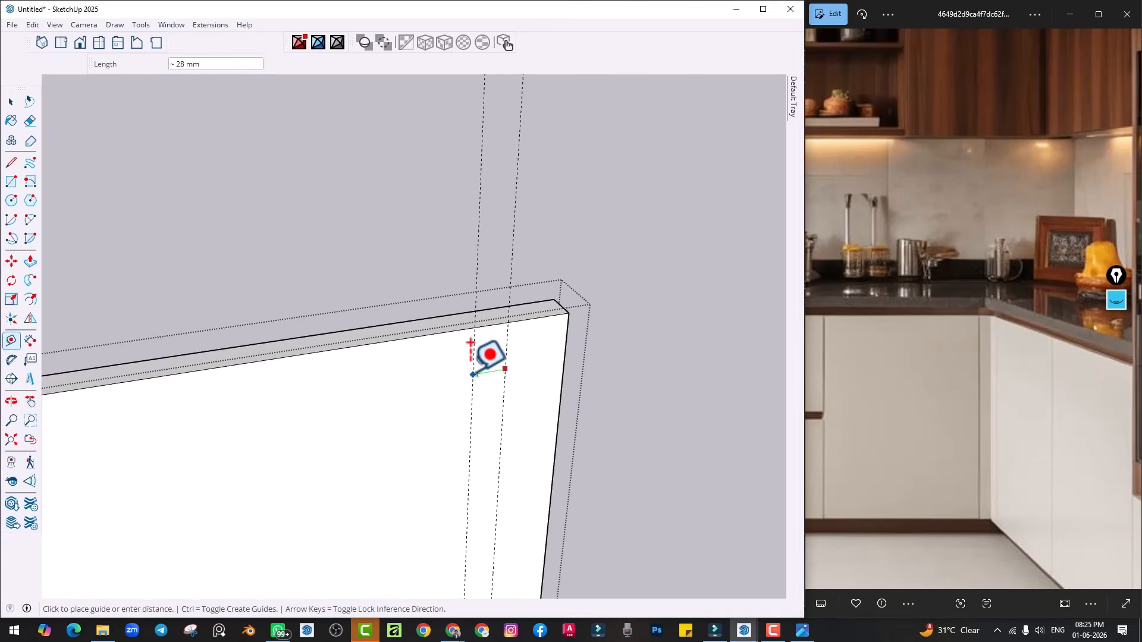
key("Return")
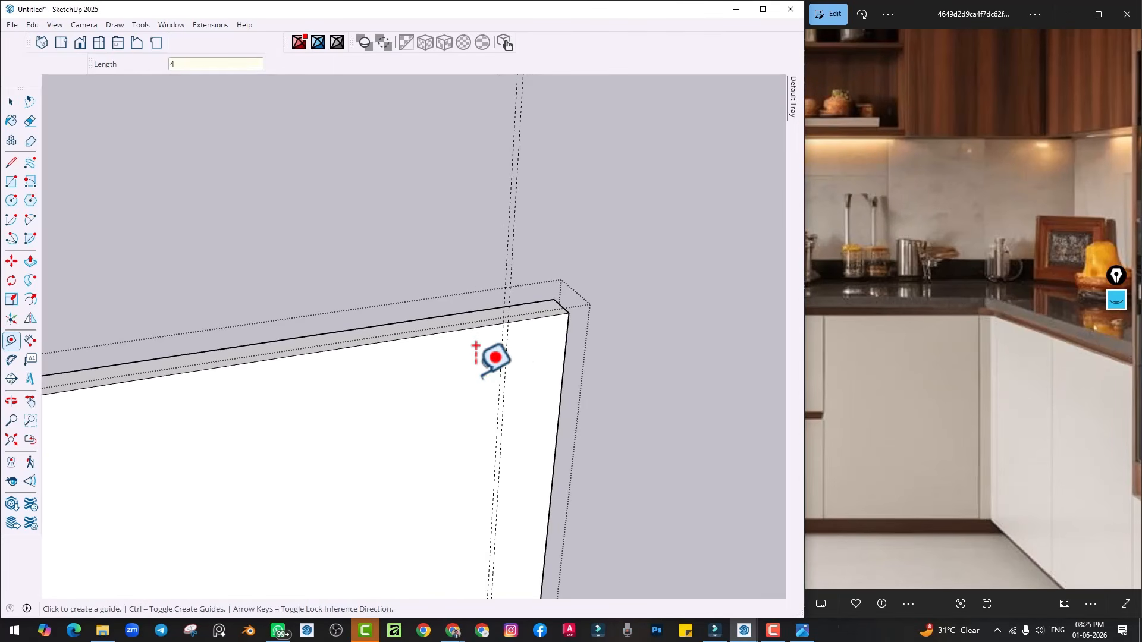
Draw a narrow 650 mm high rectangle between the two closely spaced guides at the panel's right end
scroll(507, 461, "down", 2)
middle_click_drag(507, 461, 465, 370, "shift")
key("r")
scroll(454, 309, "up", 2)
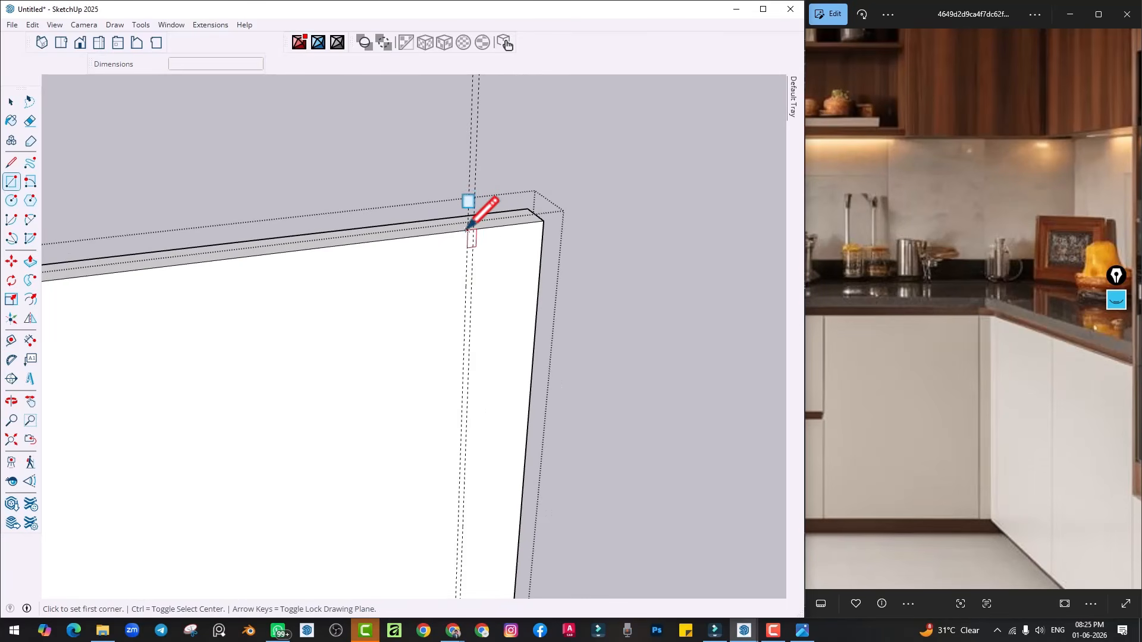
left_click(467, 230)
middle_click_drag(469, 429, 486, 220, "shift")
scroll(478, 522, "up", 1)
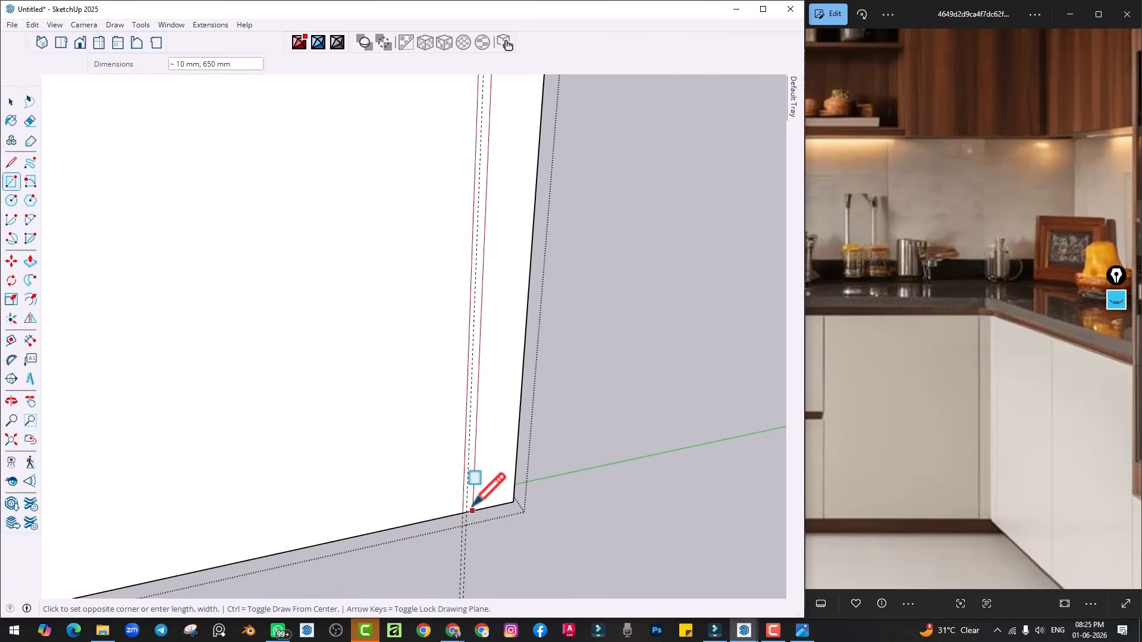
left_click(467, 511)
Push the narrow right-end strip 25 mm through the panel to cut a gap, and leave the panel group
scroll(475, 485, "down", 2)
middle_click_drag(489, 161, 493, 457, "shift")
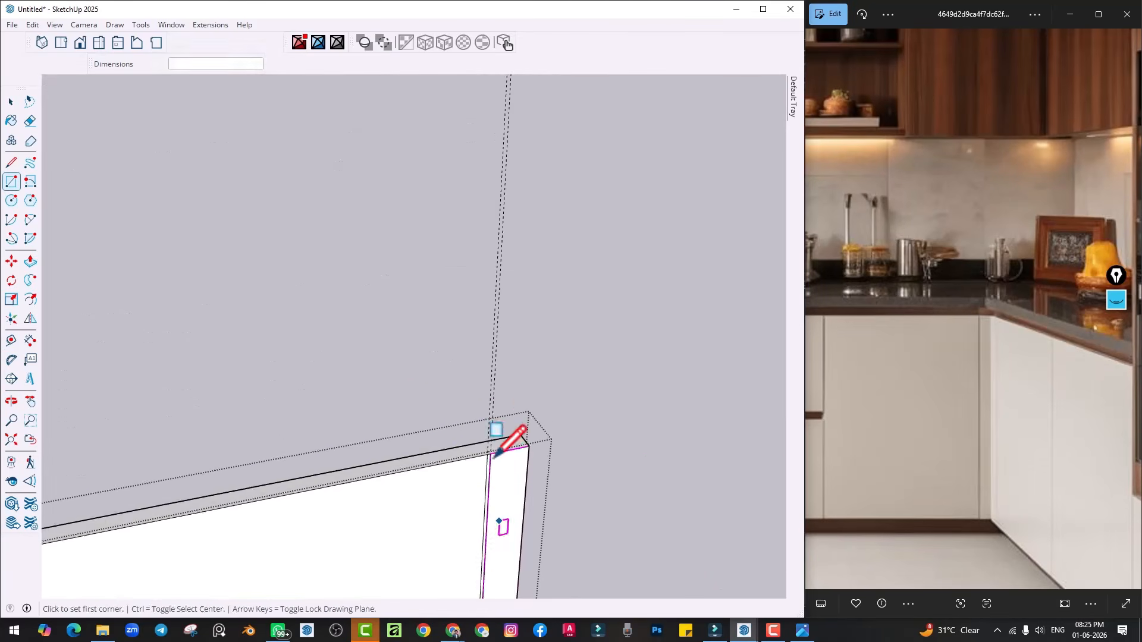
scroll(498, 478, "up", 2)
key("p")
middle_click_drag(485, 502, 502, 394, "shift")
left_click(501, 395)
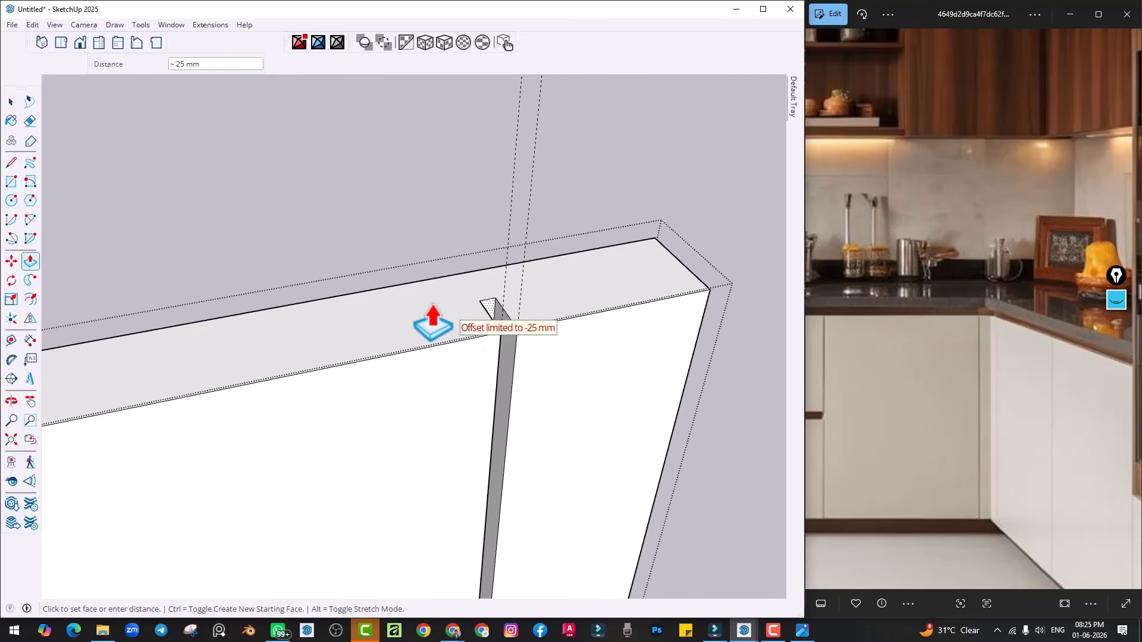
left_click(391, 307)
key("space")
scroll(523, 333, "down", 4)
left_click(650, 392)
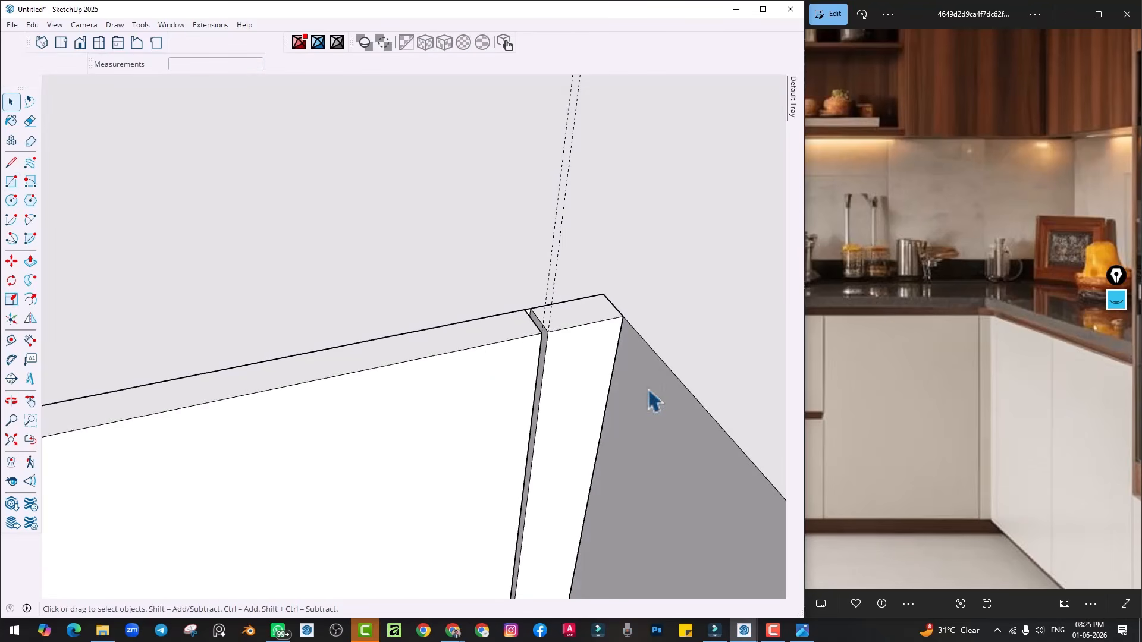
Reopen the panel group and place a second guide just inward of the existing guide at its left end
scroll(652, 410, "down", 3)
middle_click_drag(656, 443, 631, 265, "shift")
scroll(630, 264, "down", 2)
middle_click_drag(494, 446, 420, 370)
scroll(421, 378, "down", 2)
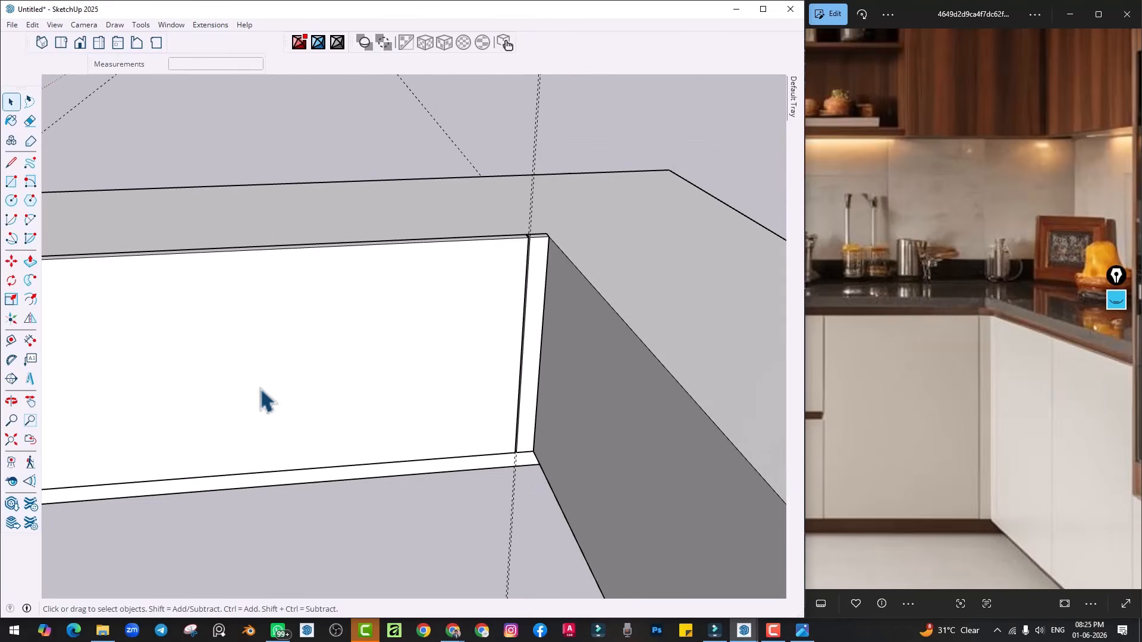
middle_click_drag(265, 402, 392, 333)
scroll(431, 295, "up", 5)
middle_click_drag(437, 297, 435, 378)
scroll(463, 367, "up", 3)
key("t")
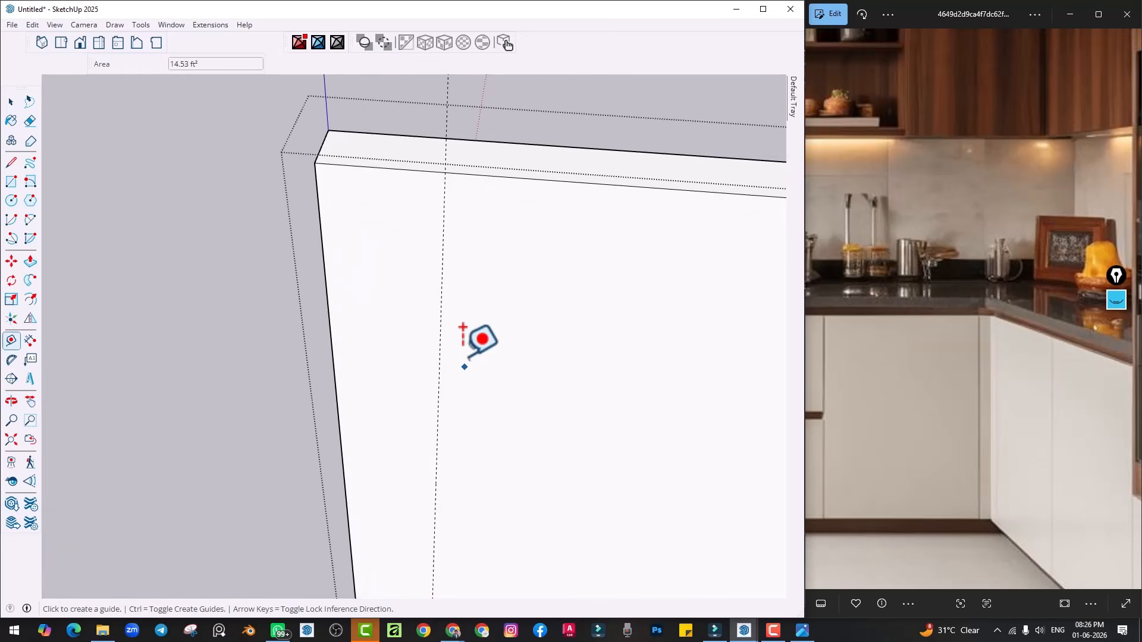
left_click(440, 339)
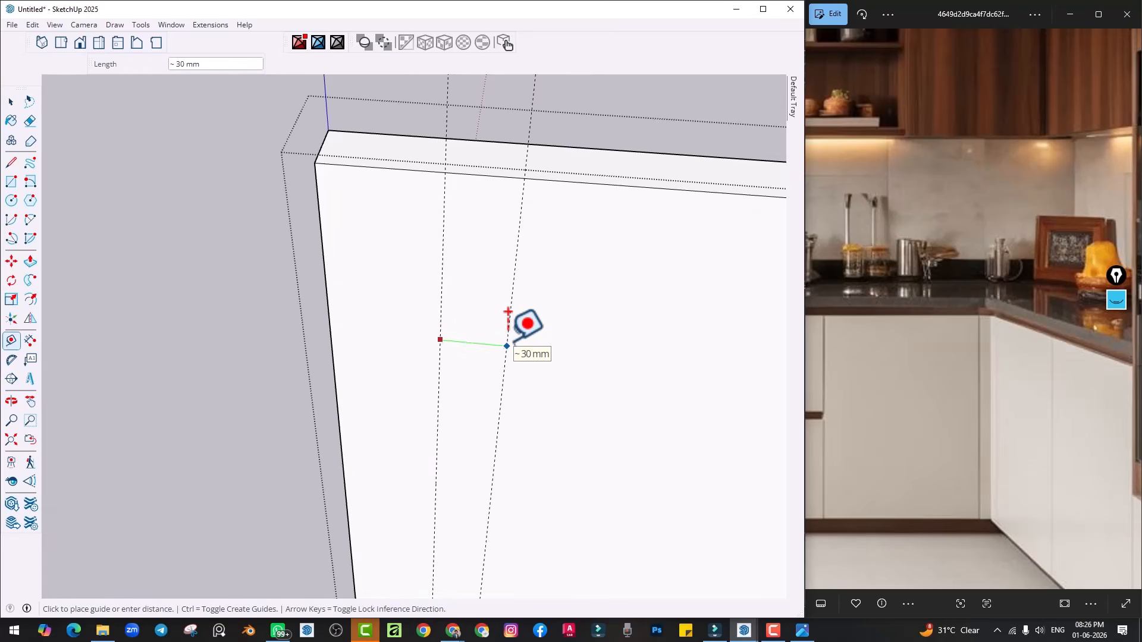
key("Return")
Draw a narrow full-height rectangle between the two closely spaced guides at the panel's left end
key("r")
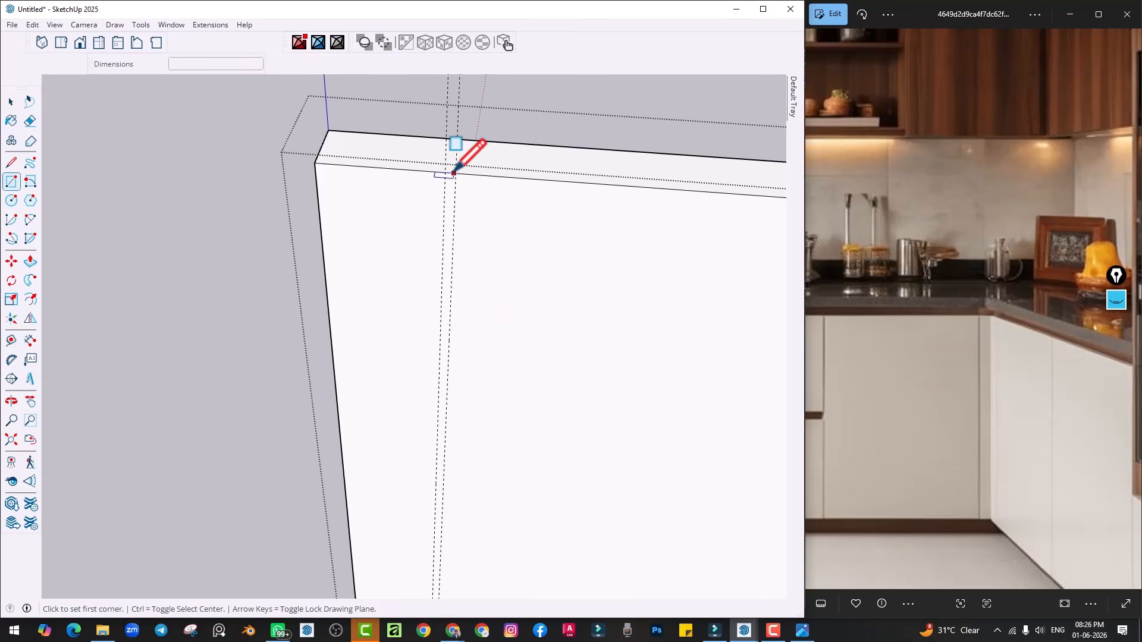
left_click(446, 171)
scroll(465, 490, "down", 1)
middle_click_drag(466, 490, 441, 255, "shift")
scroll(419, 524, "up", 3)
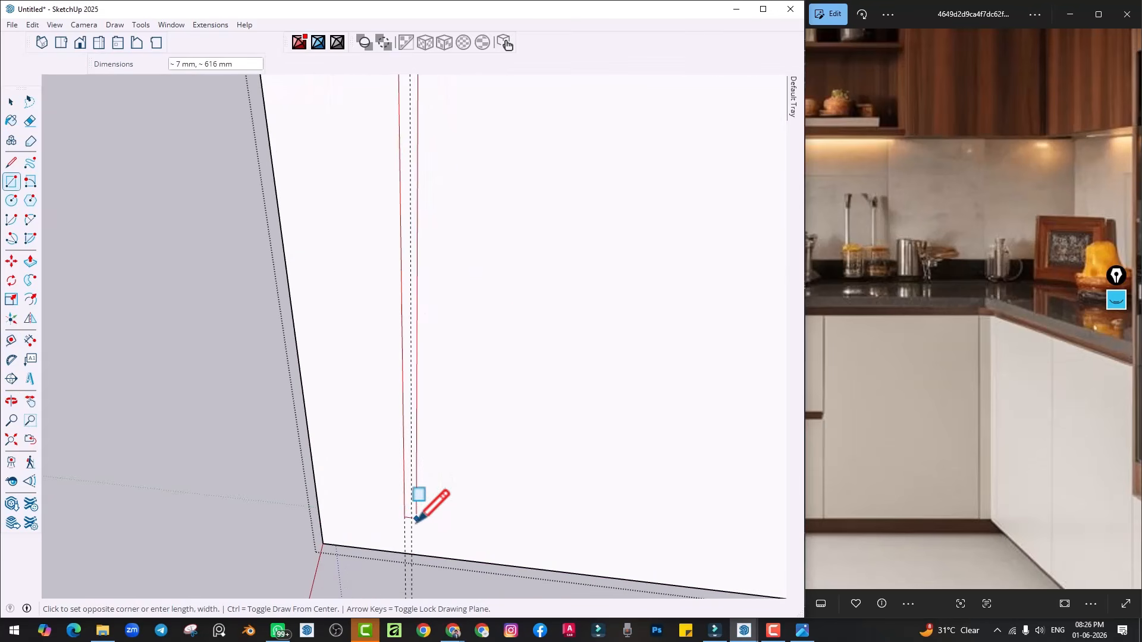
left_click(412, 554)
Push the narrow left-end strip back through the panel thickness to cut a matching gap
scroll(434, 602, "up", 5)
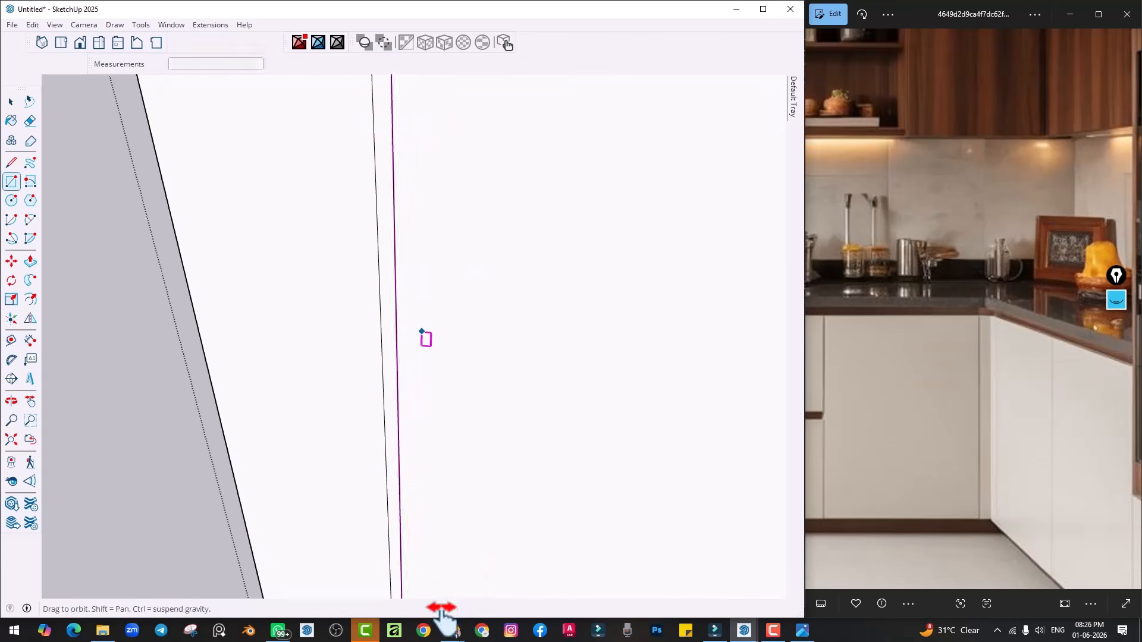
scroll(427, 328, "down", 5)
middle_click_drag(440, 255, 437, 439, "shift")
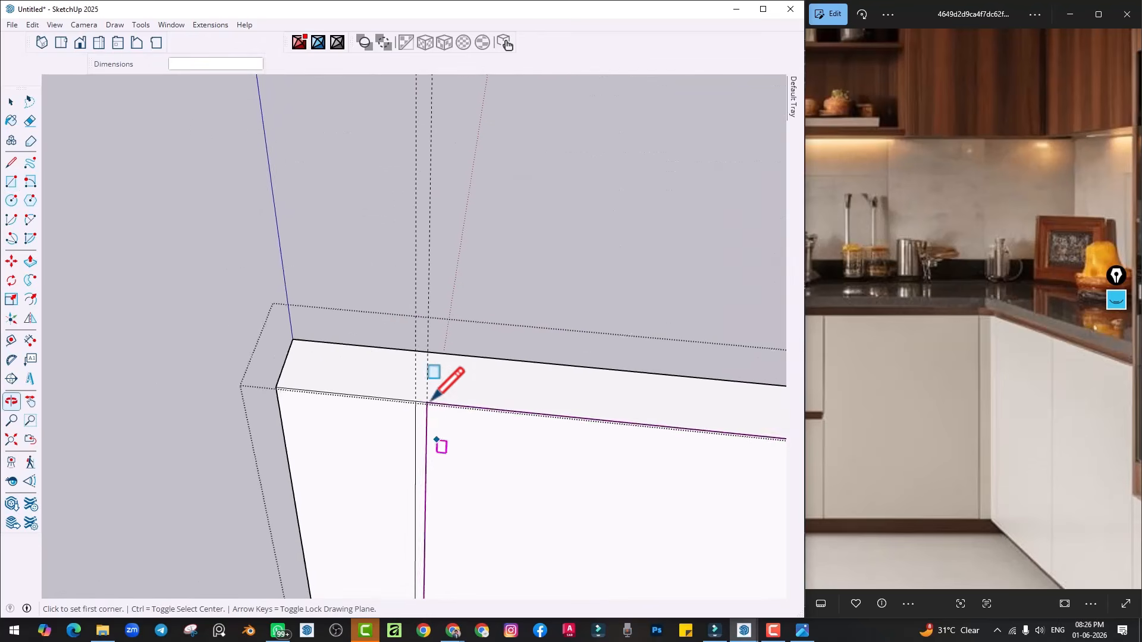
scroll(434, 400, "up", 3)
key("p")
scroll(414, 449, "up", 4)
left_click(437, 375)
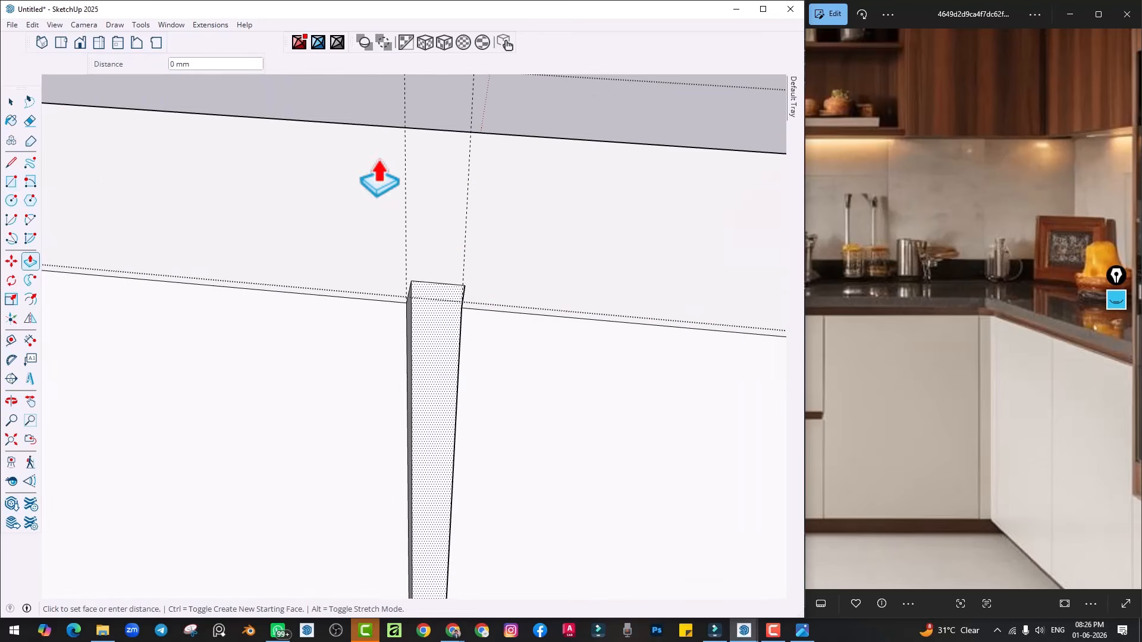
left_click(314, 132)
key("space")
middle_click_drag(580, 98, 438, 372)
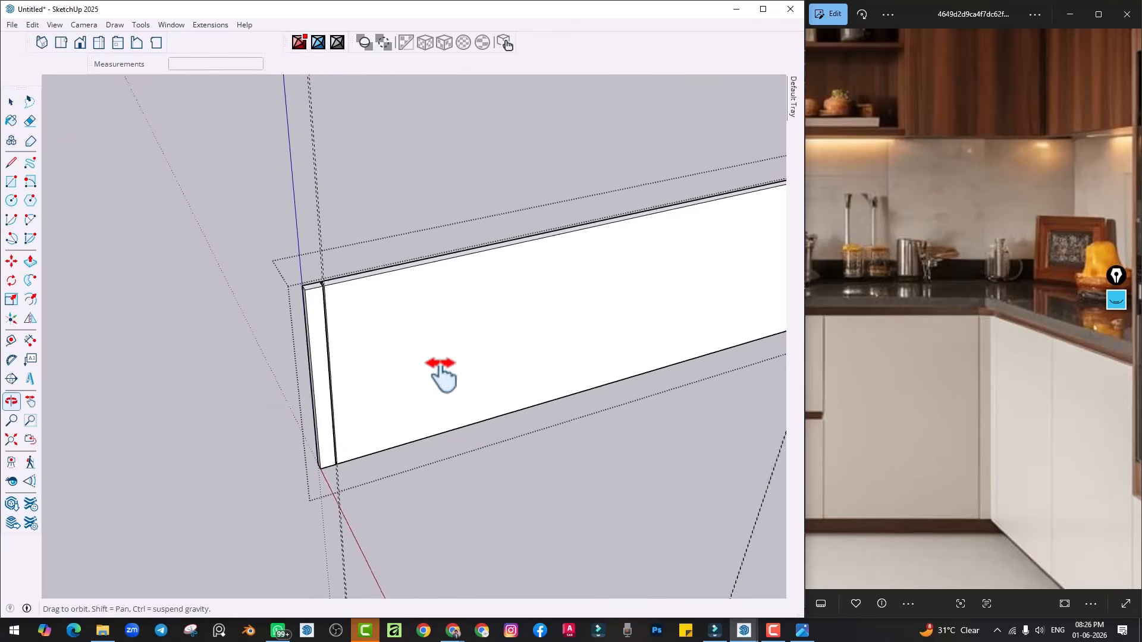
Compare the drawer layout in the reference photo and place a vertical guide at the midpoint of the main panel's top edge
scroll(446, 387, "down", 3)
scroll(971, 401, "down", 4)
left_click_drag(976, 404, 1018, 408)
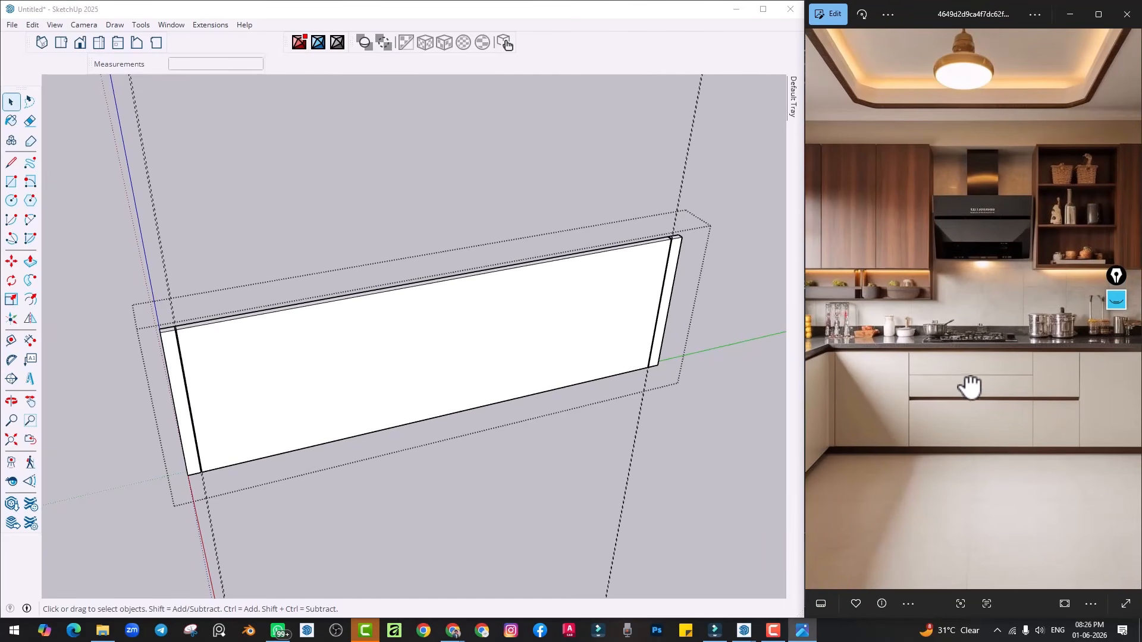
scroll(969, 386, "down", 4)
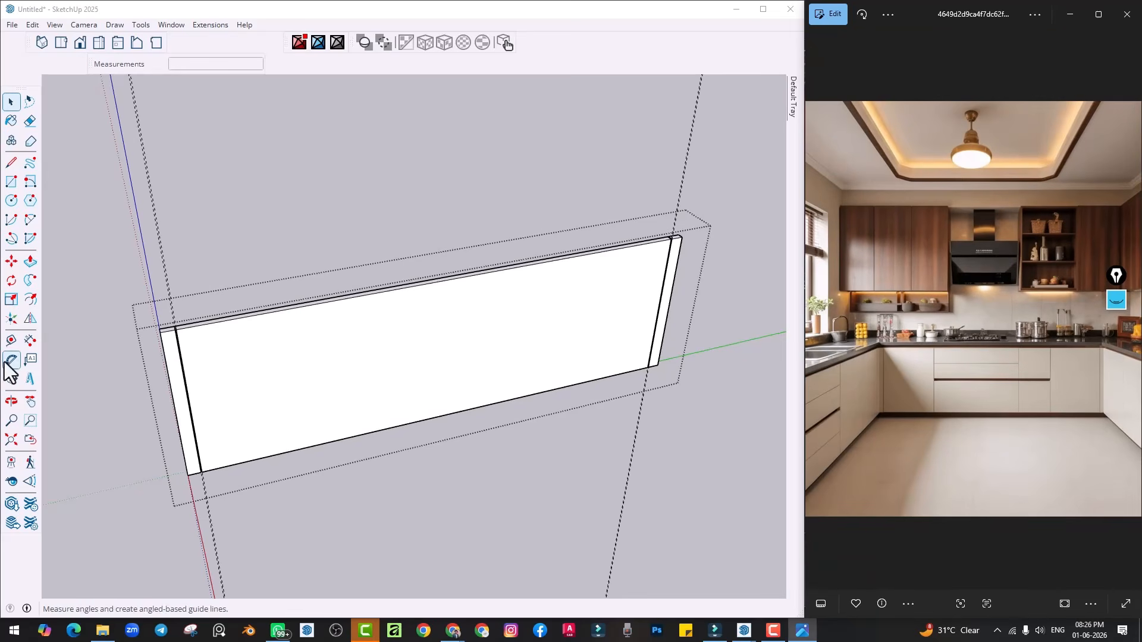
left_click(11, 340)
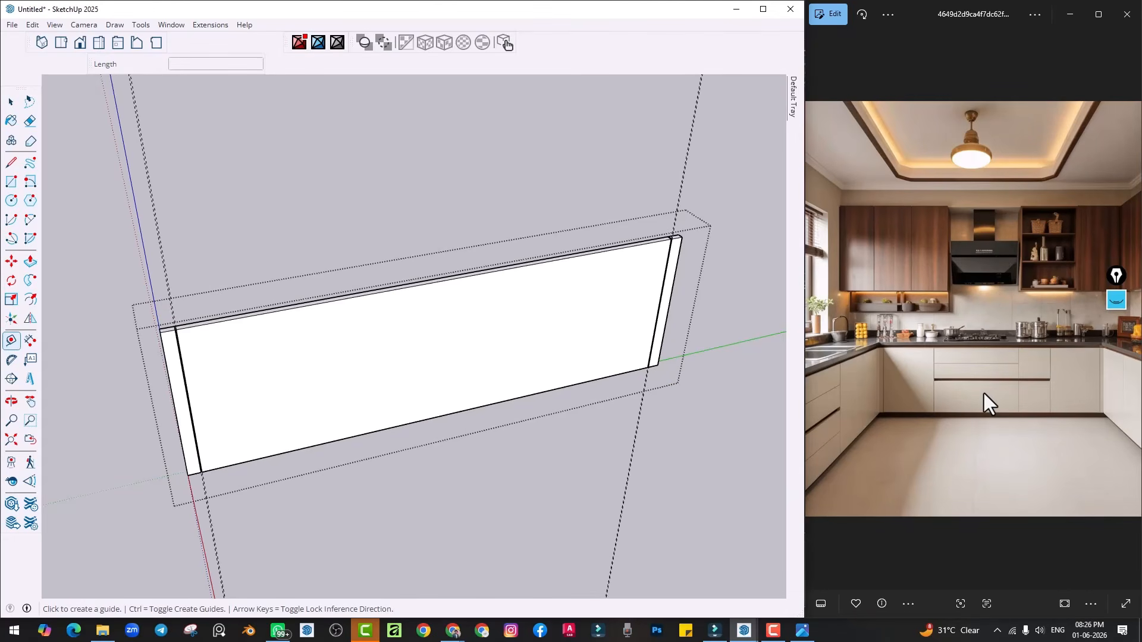
scroll(182, 316, "up", 2)
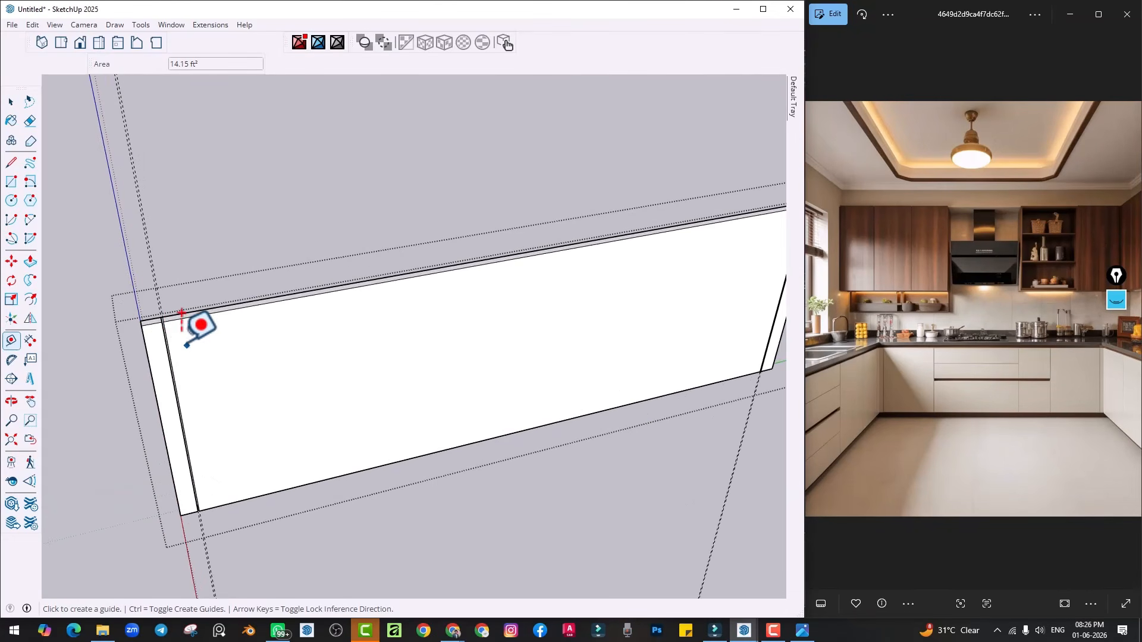
left_click(166, 334)
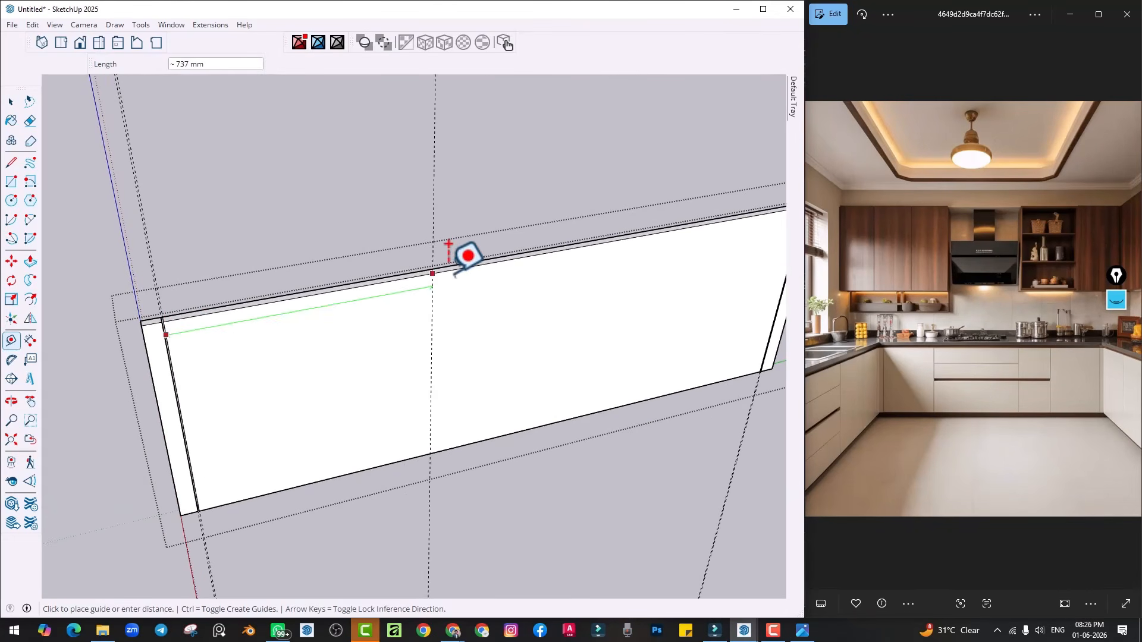
left_click(524, 227)
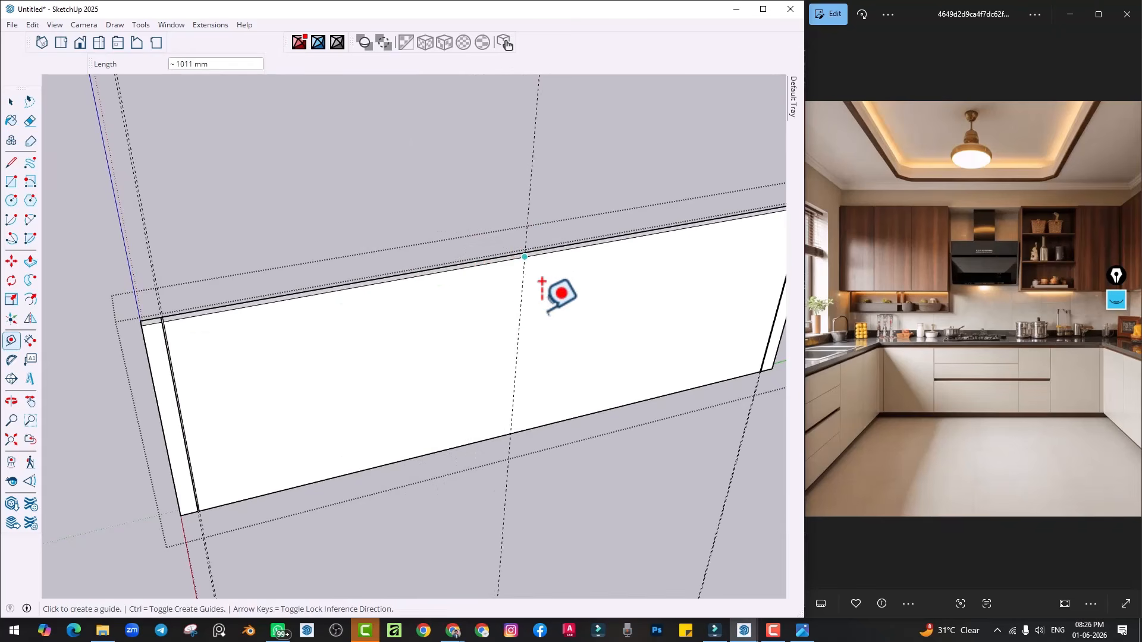
Place vertical guides 450 mm to each side of the panel's centre guide
scroll(520, 304, "up", 2)
left_click(513, 338)
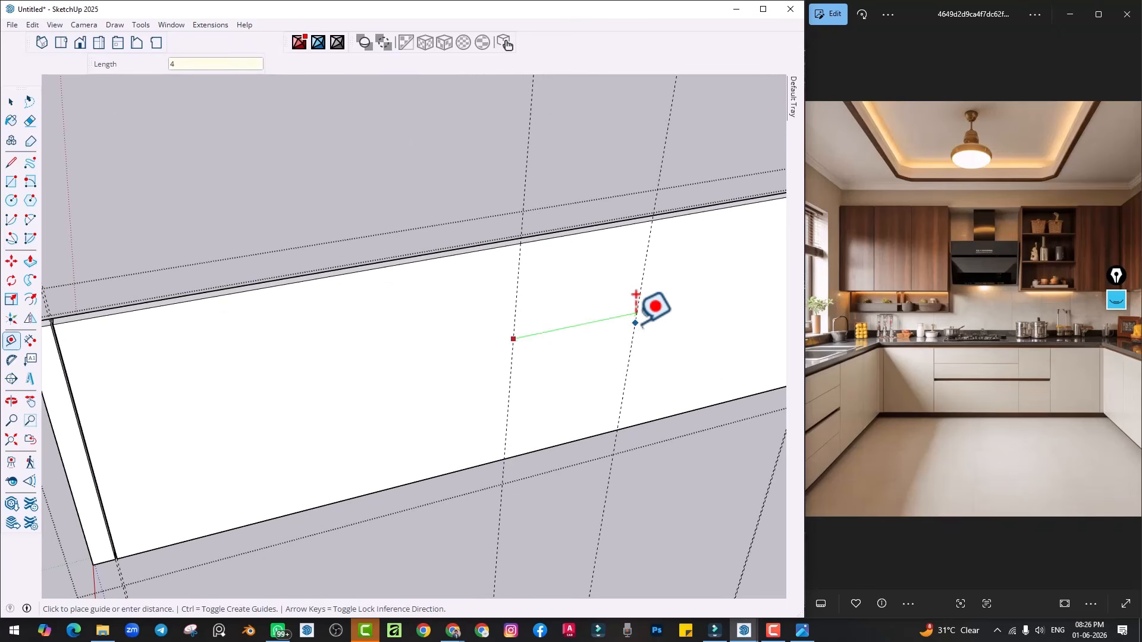
key("Return")
left_click(515, 309)
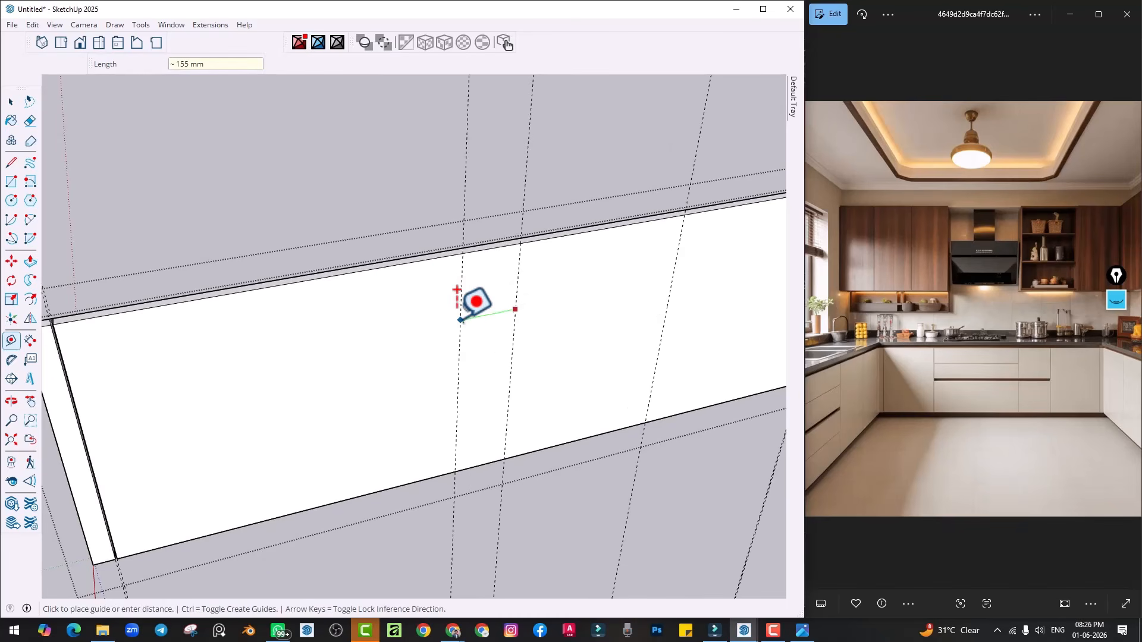
type("450")
key("Return")
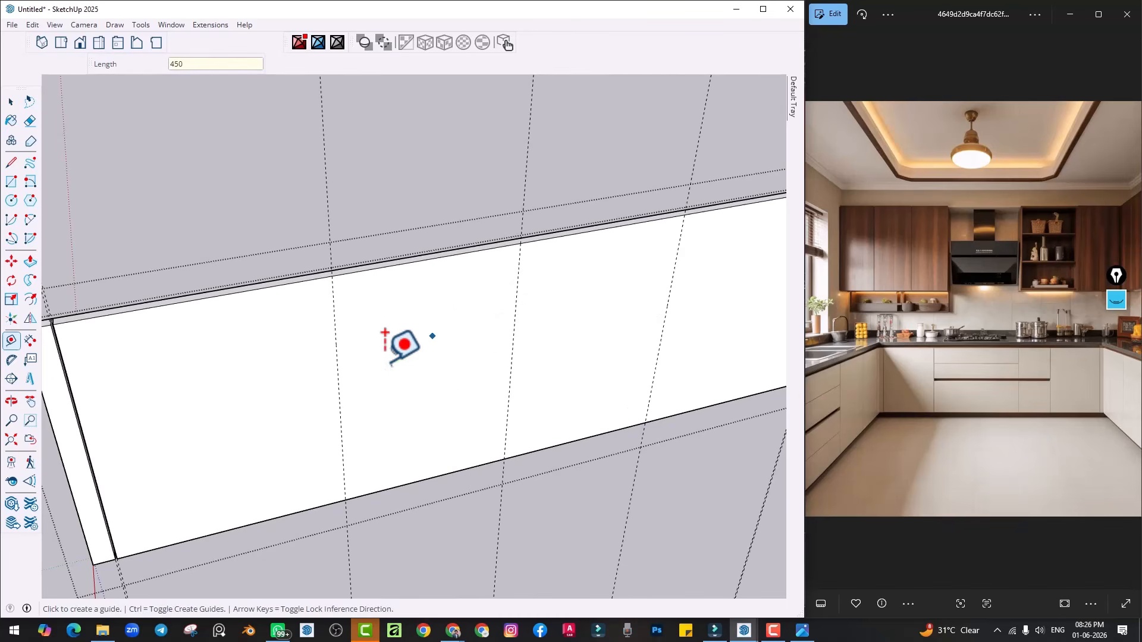
Draw a full-height rectangle on the main panel between the two outer guides placed either side of the centre
scroll(380, 371, "down", 1)
middle_click_drag(380, 371, 349, 370, "shift")
key("r")
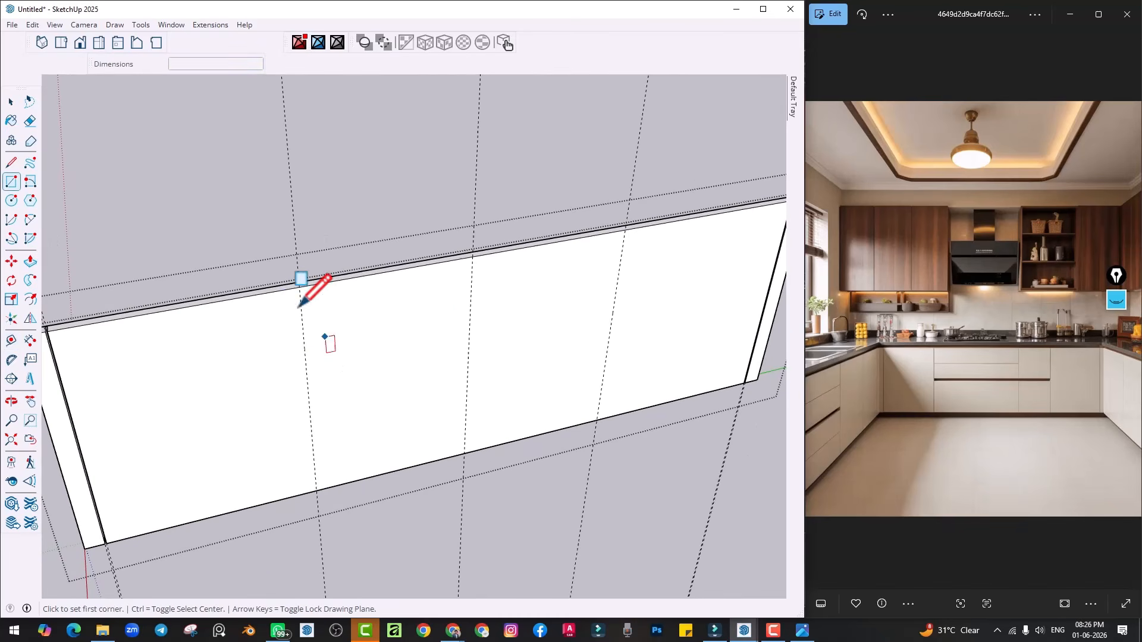
left_click(301, 286)
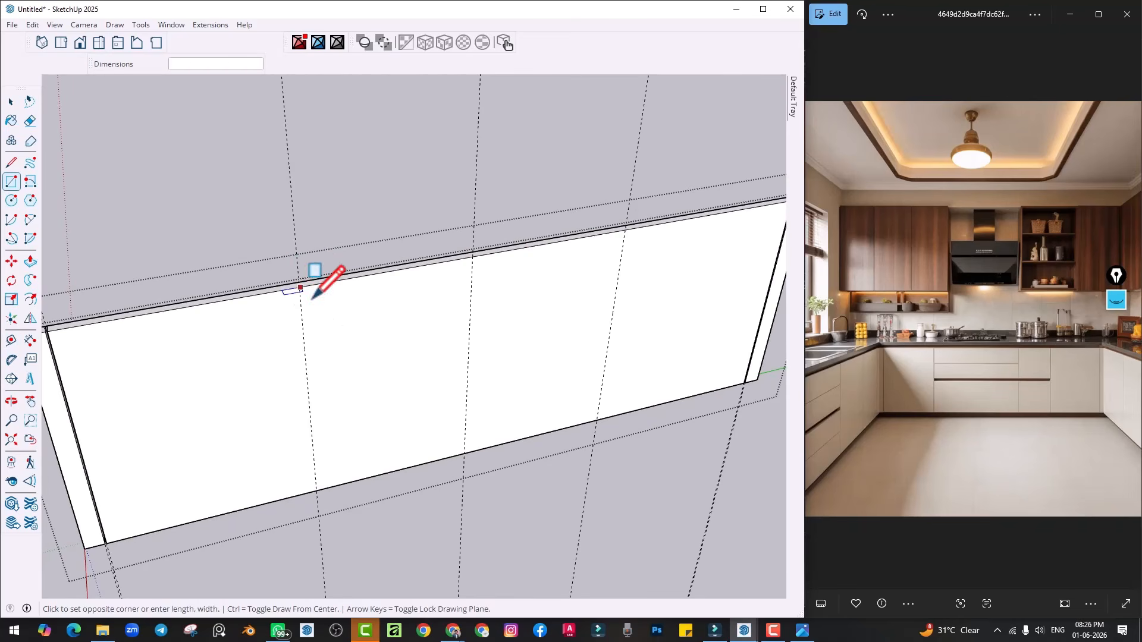
key("Escape")
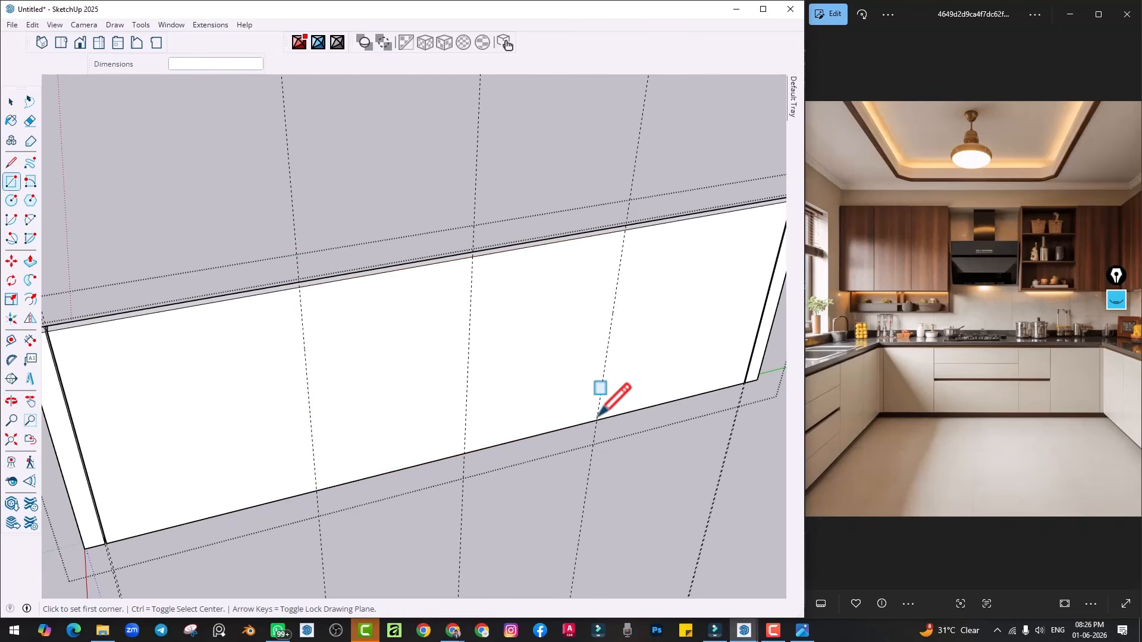
left_click(597, 420)
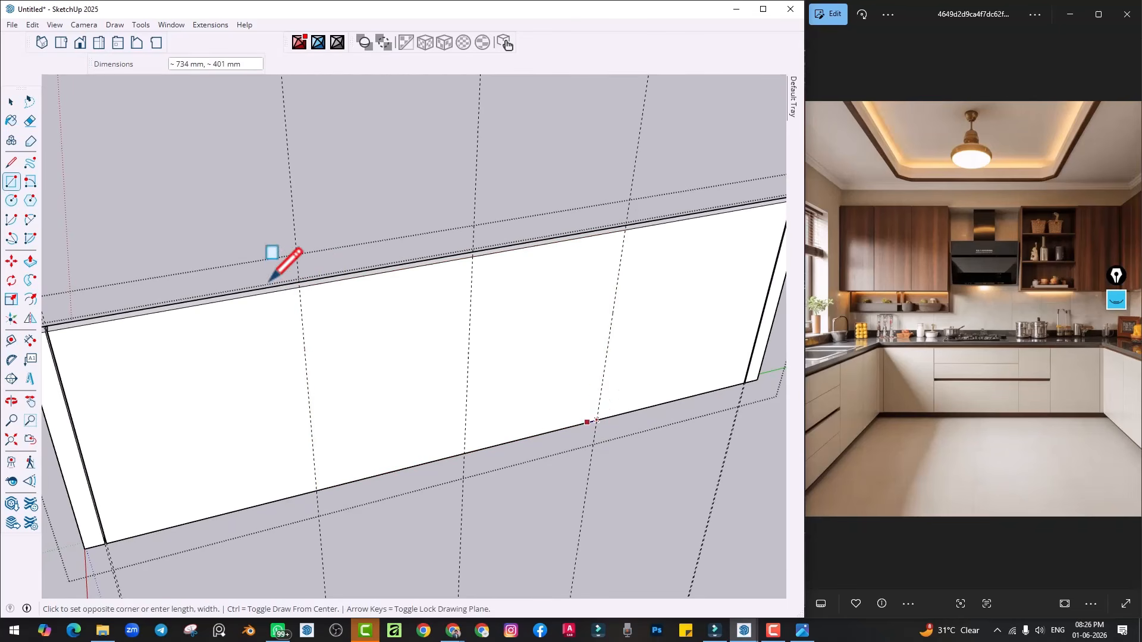
left_click(299, 287)
key("space")
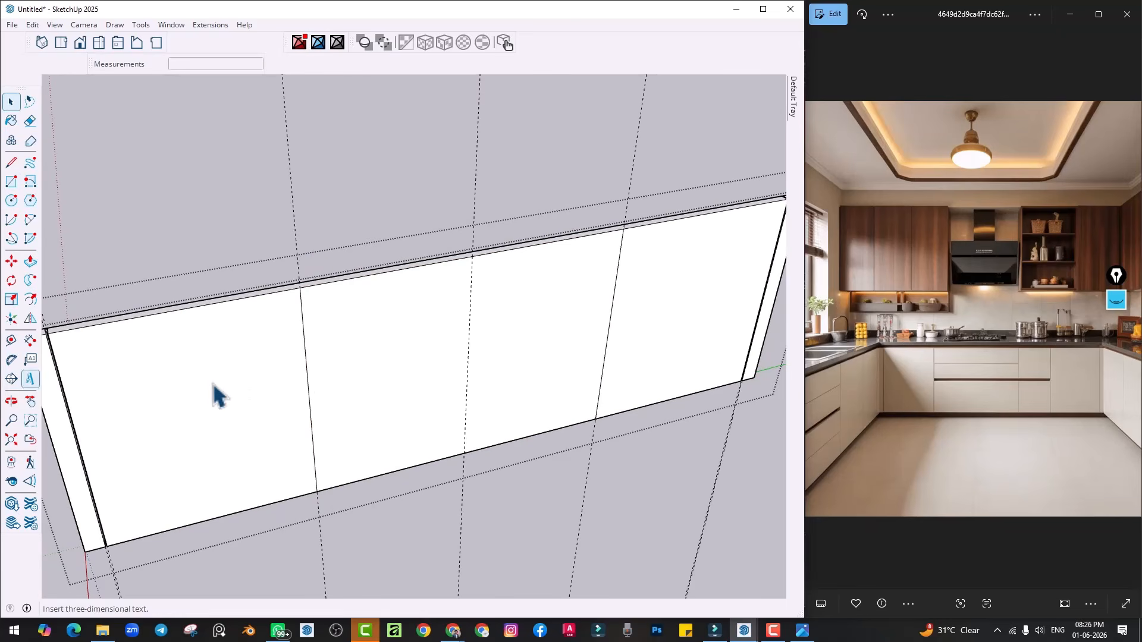
Copy the rectangle's left vertical edge a few millimetres outward to outline a narrow gap strip
key("m")
left_click(304, 349)
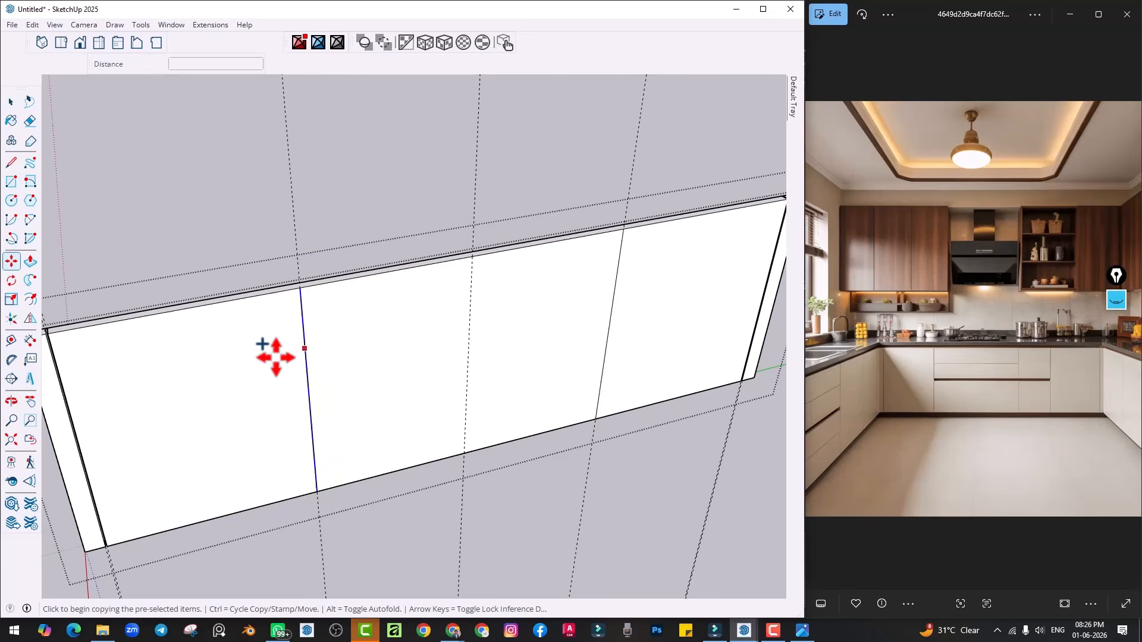
key("ctrl")
key("Return")
scroll(654, 301, "up", 3)
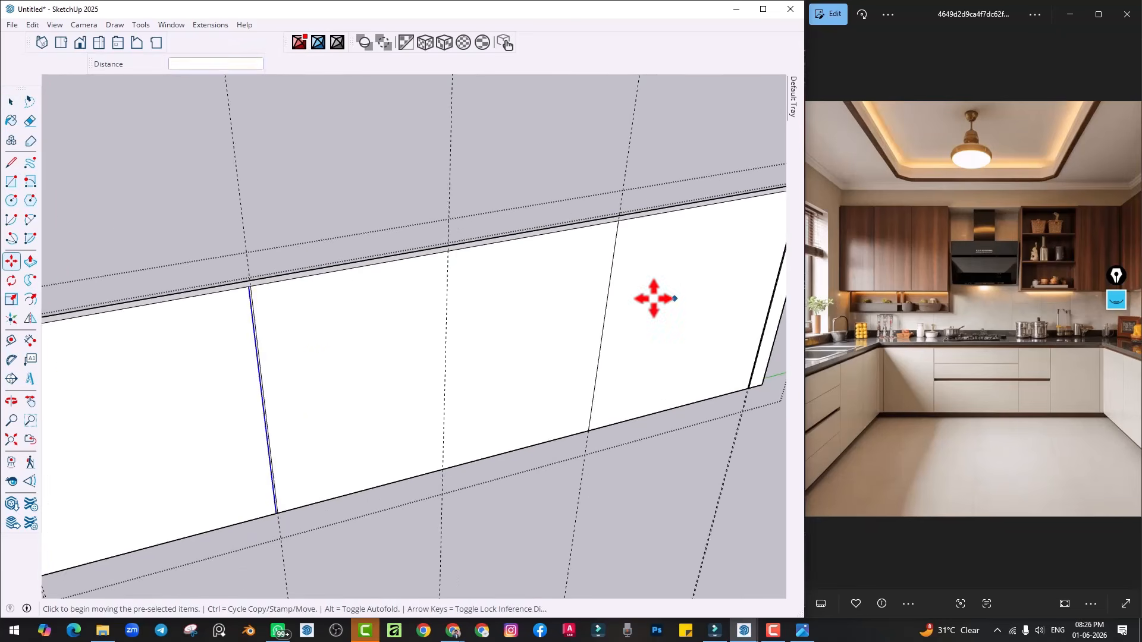
Copy the rectangle's right vertical edge 4 mm outward to outline the matching gap strip
key("space")
left_click(586, 306)
key("m")
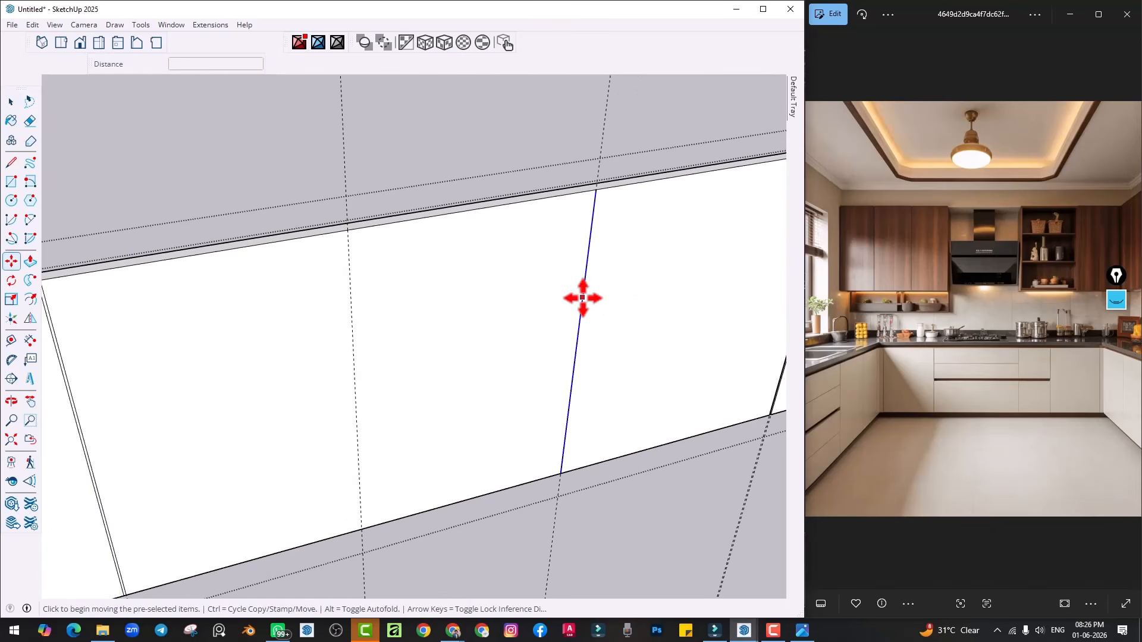
left_click(582, 297)
key("ctrl")
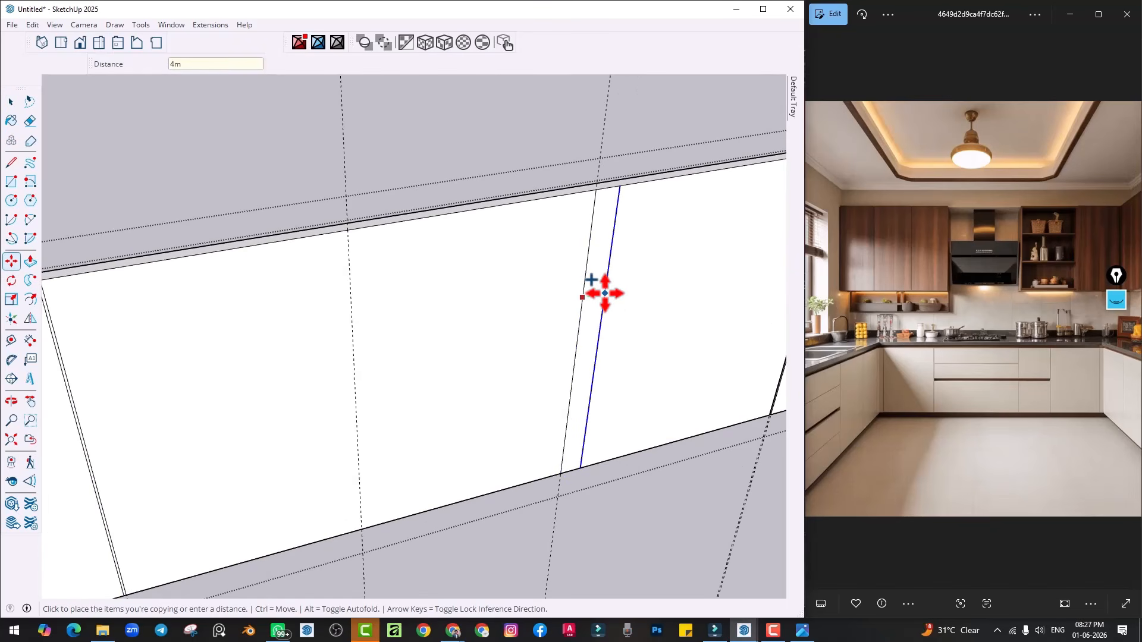
type("4")
key("Return")
scroll(605, 293, "down", 5)
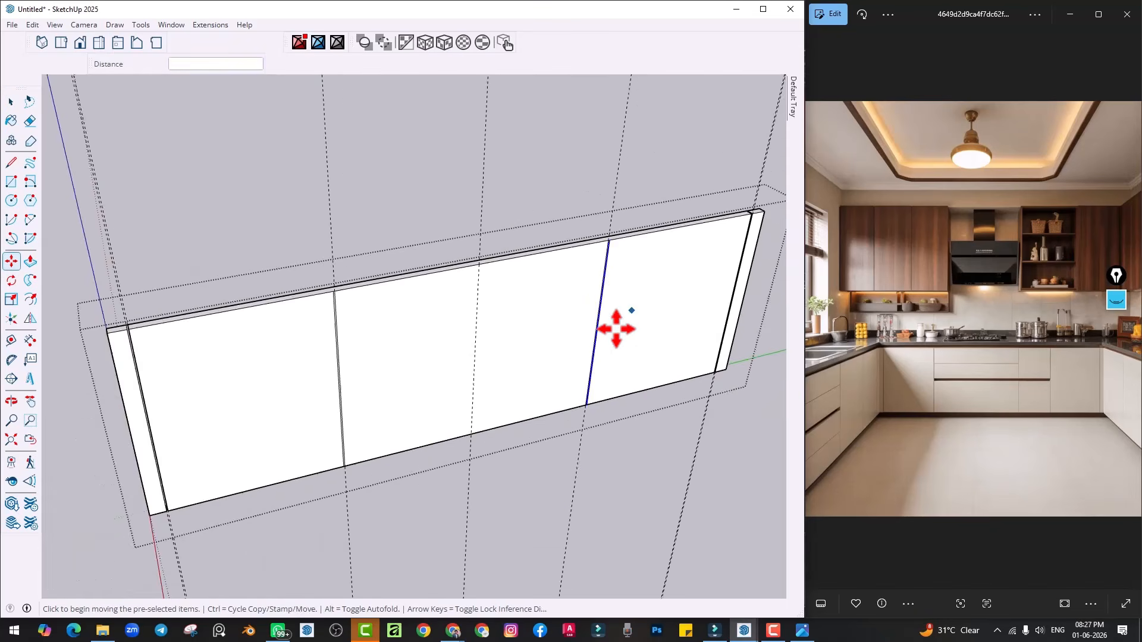
Place two closely spaced vertical guides on the middle panel, a short distance inward from its right-hand gap strip
scroll(535, 351, "up", 2)
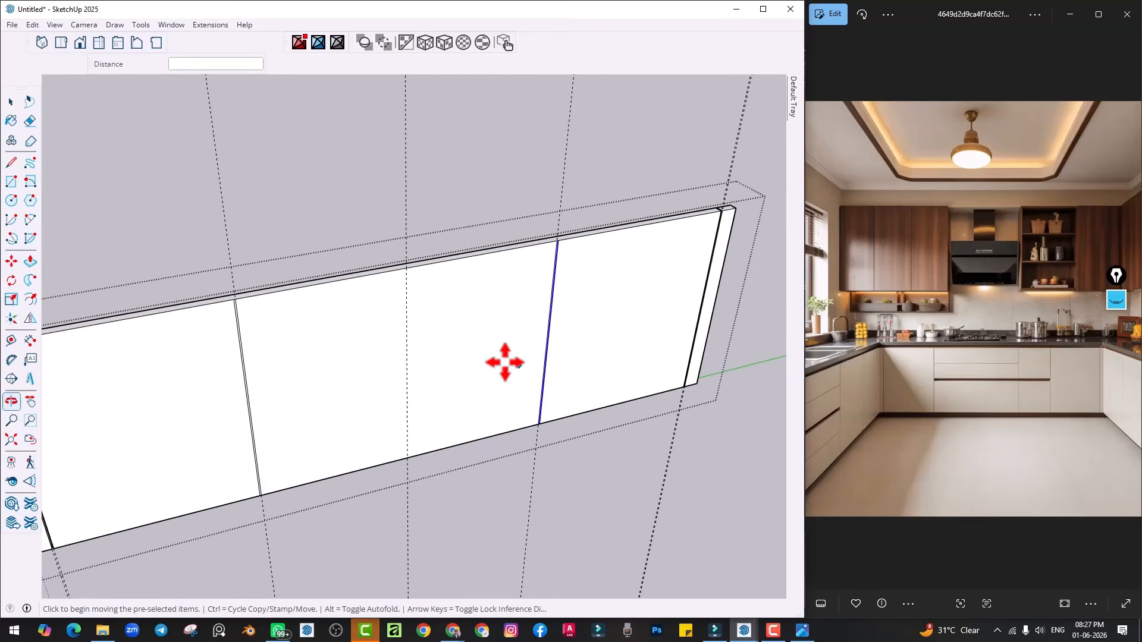
scroll(468, 392, "down", 4)
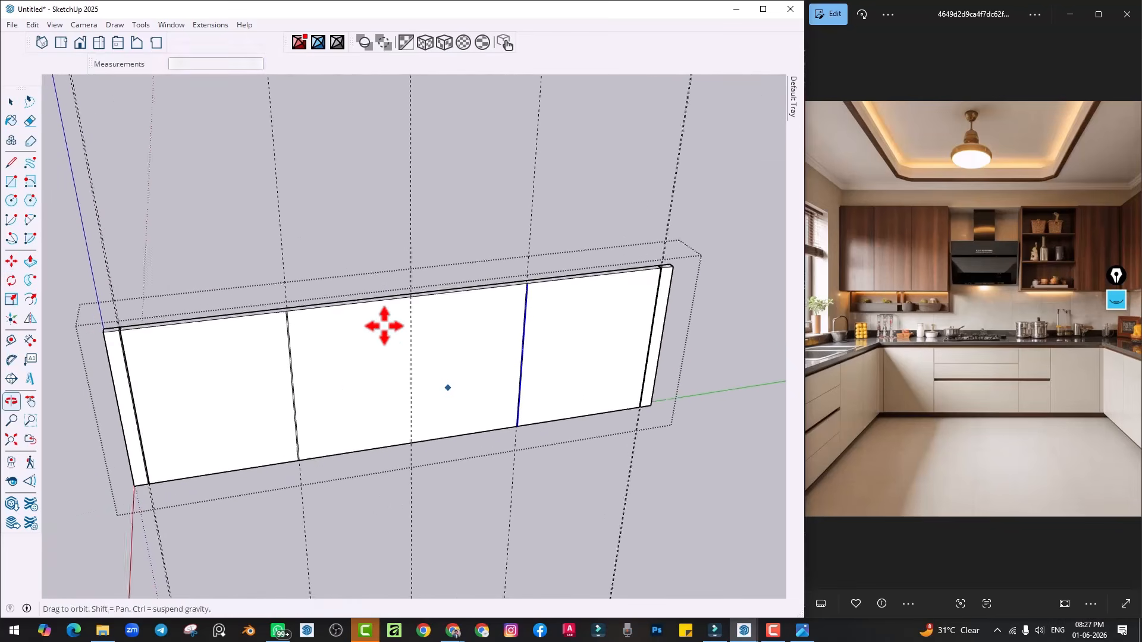
scroll(434, 391, "up", 3)
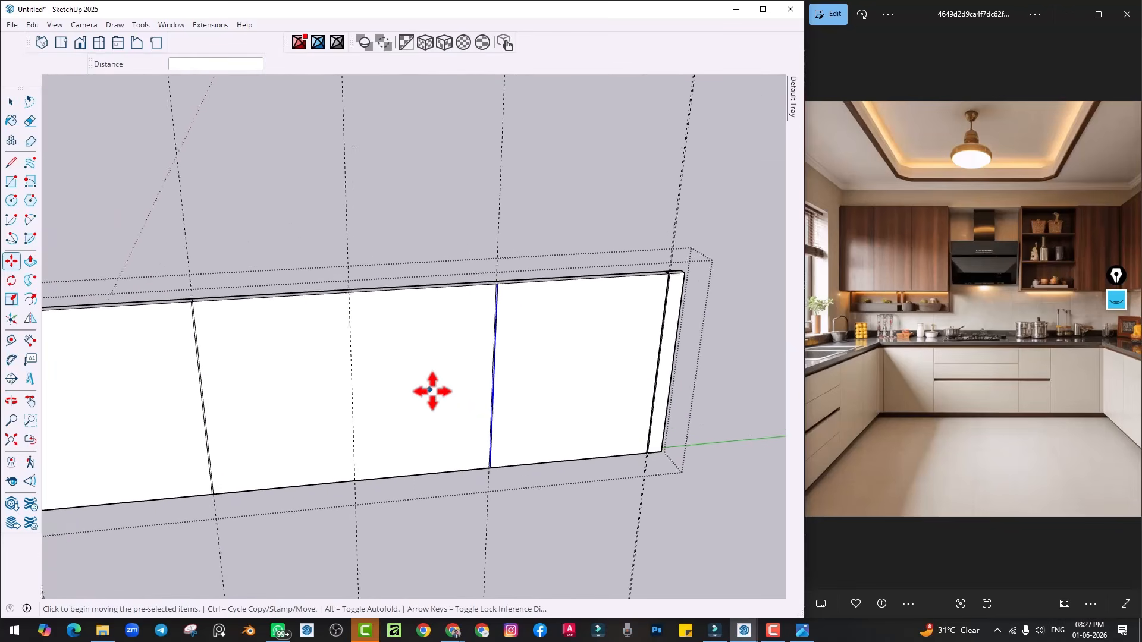
middle_click_drag(447, 396, 487, 380)
scroll(488, 379, "up", 2)
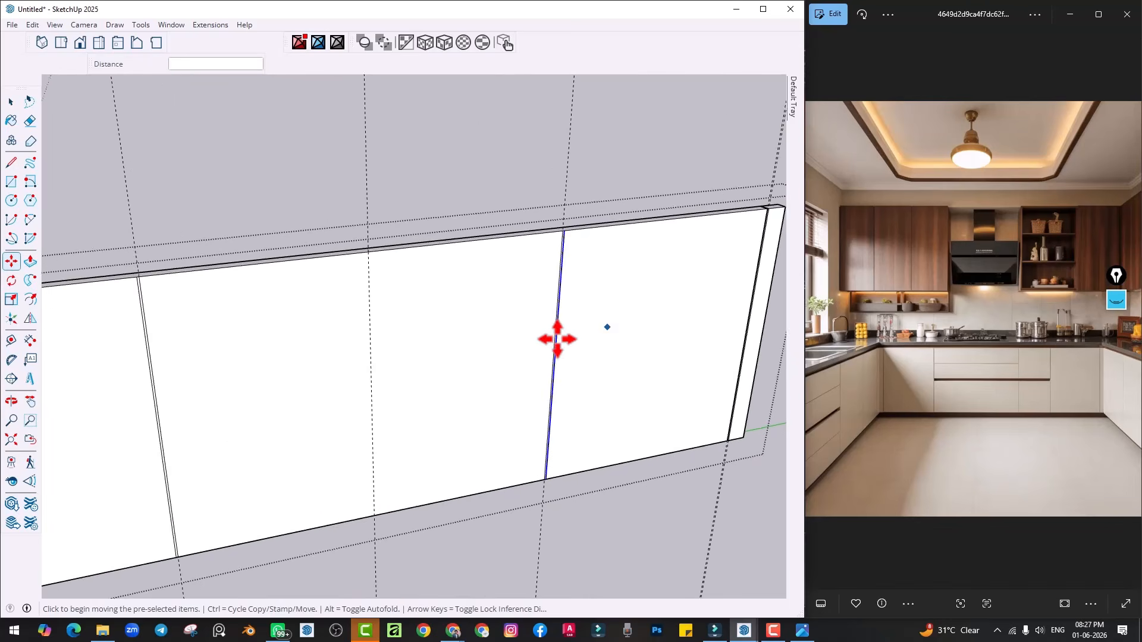
middle_click_drag(558, 339, 553, 366)
left_click(10, 343)
scroll(565, 268, "up", 3)
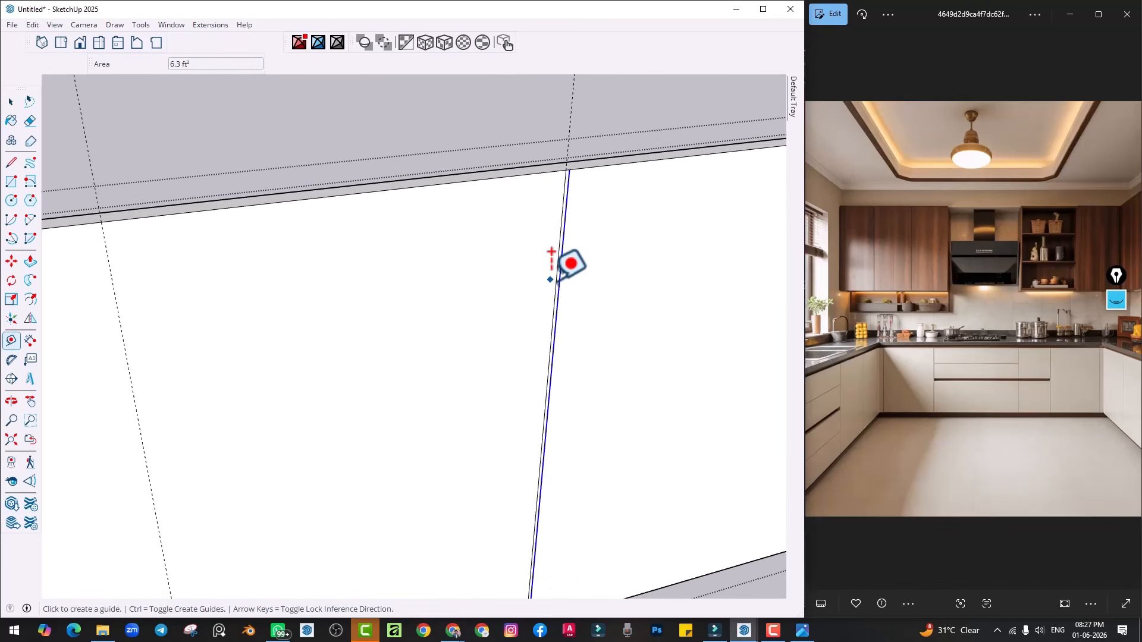
left_click(556, 280)
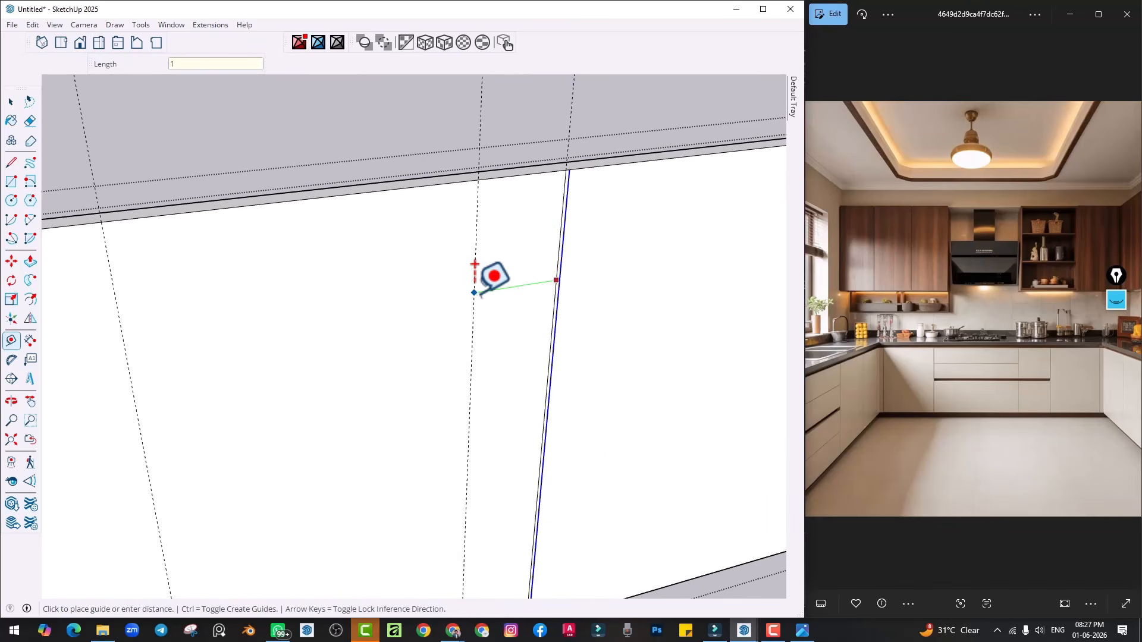
key("Return")
scroll(480, 297, "down", 4)
middle_click_drag(465, 326, 498, 328)
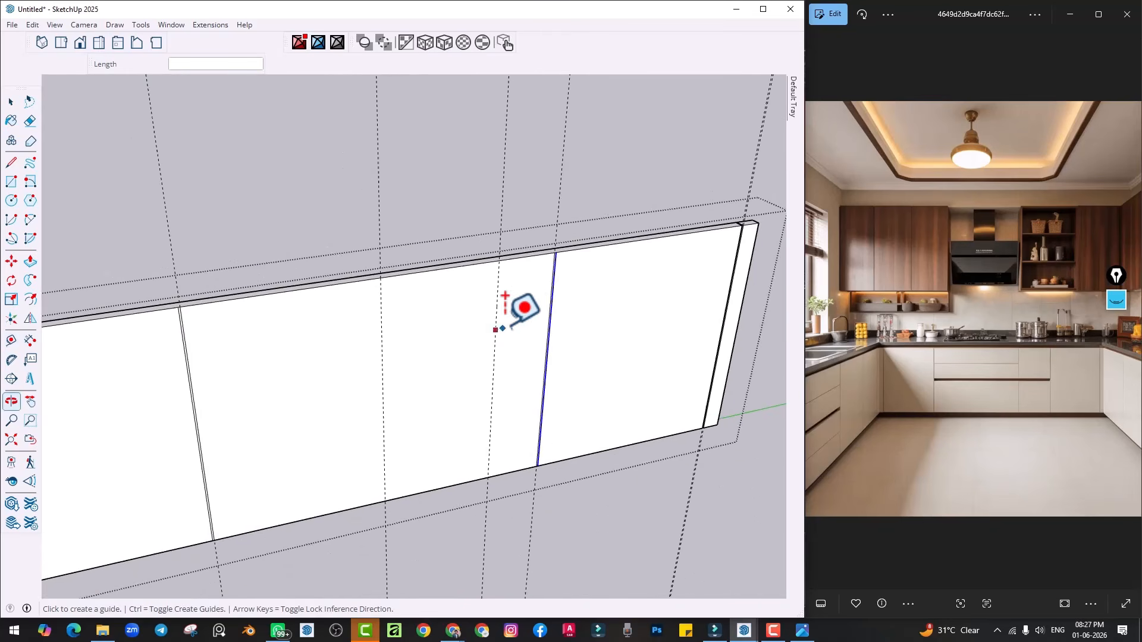
scroll(497, 328, "up", 2)
left_click(493, 336)
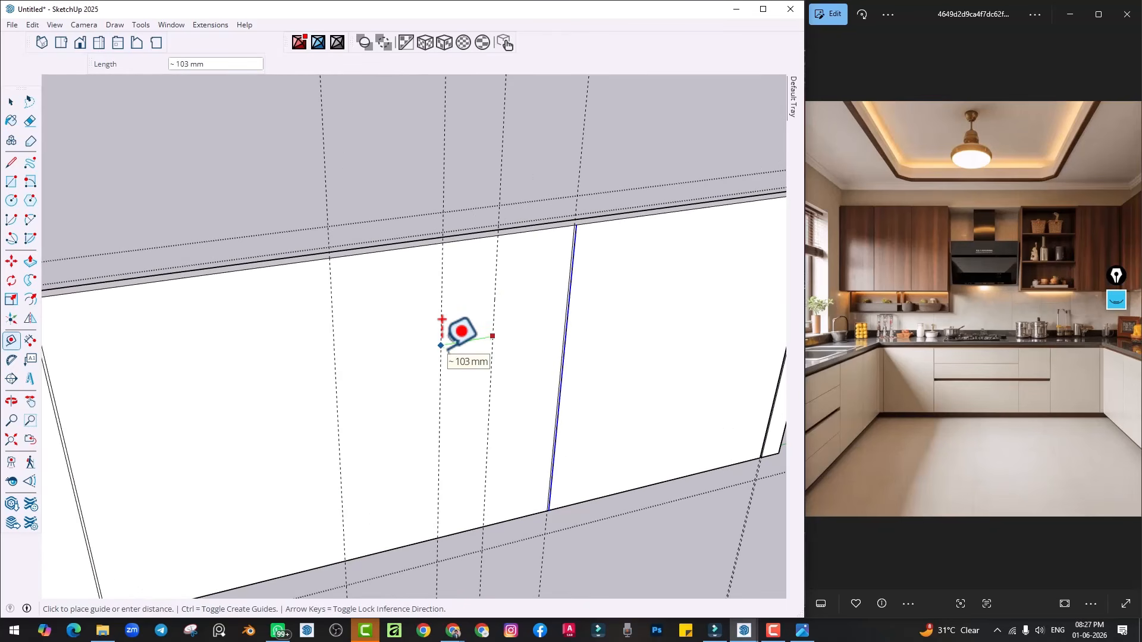
key("Return")
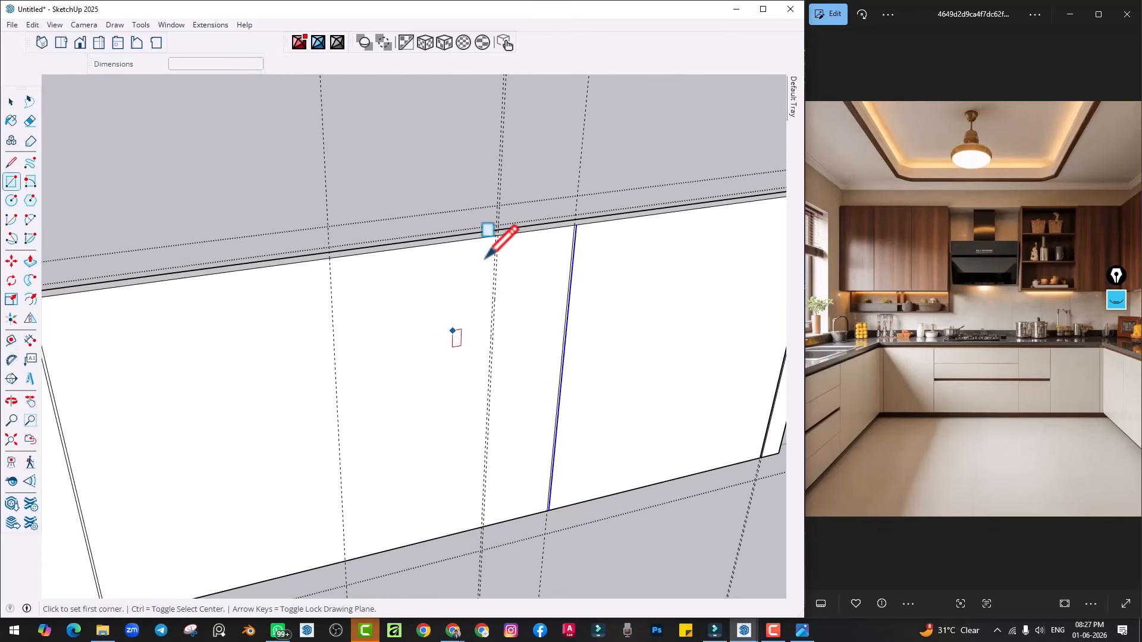
Copy the right-hand pair of gap lines from their top corner onto the two closely spaced guides
scroll(518, 220, "up", 3)
key("space")
scroll(654, 217, "up", 4)
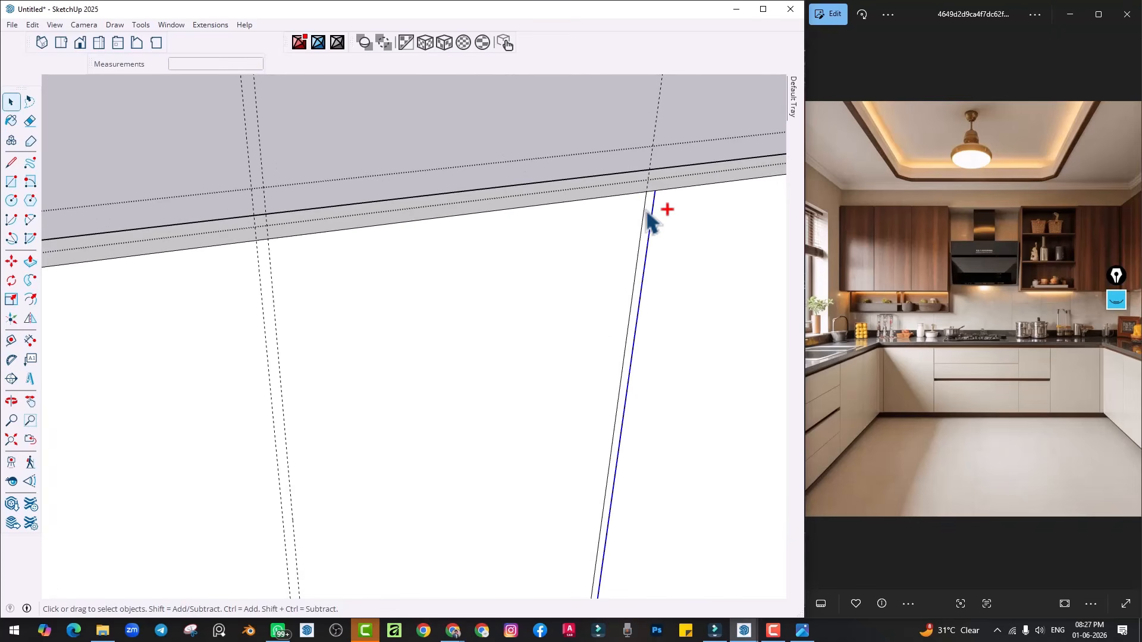
key("m")
key("ctrl")
left_click(646, 192)
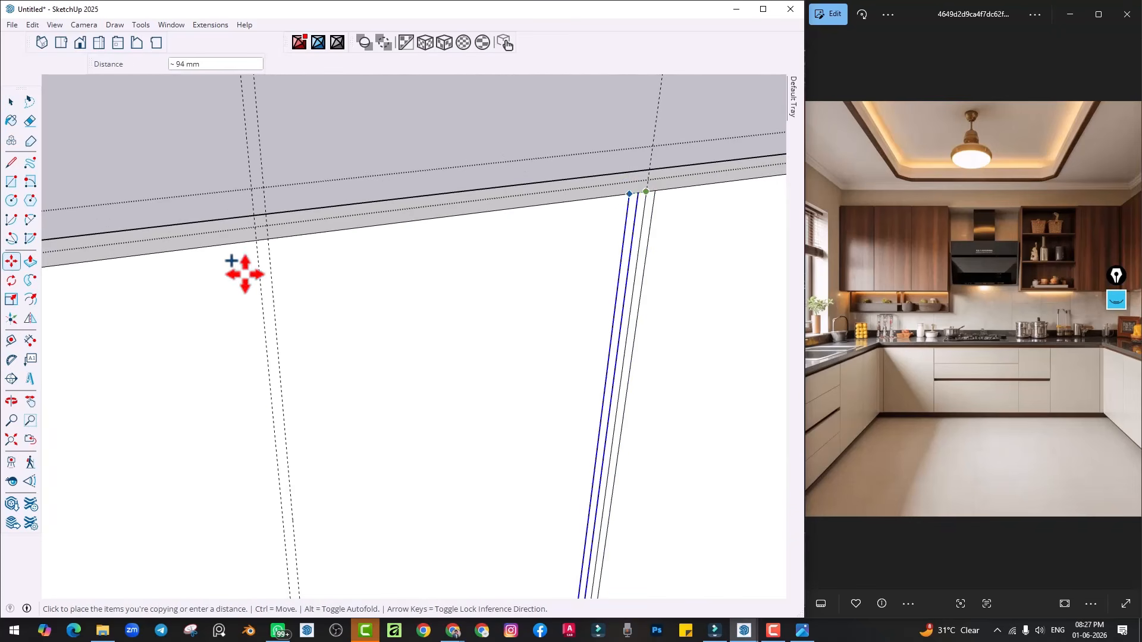
left_click(254, 237)
Check the panel's vertical divisions along its whole length
scroll(356, 315, "down", 5)
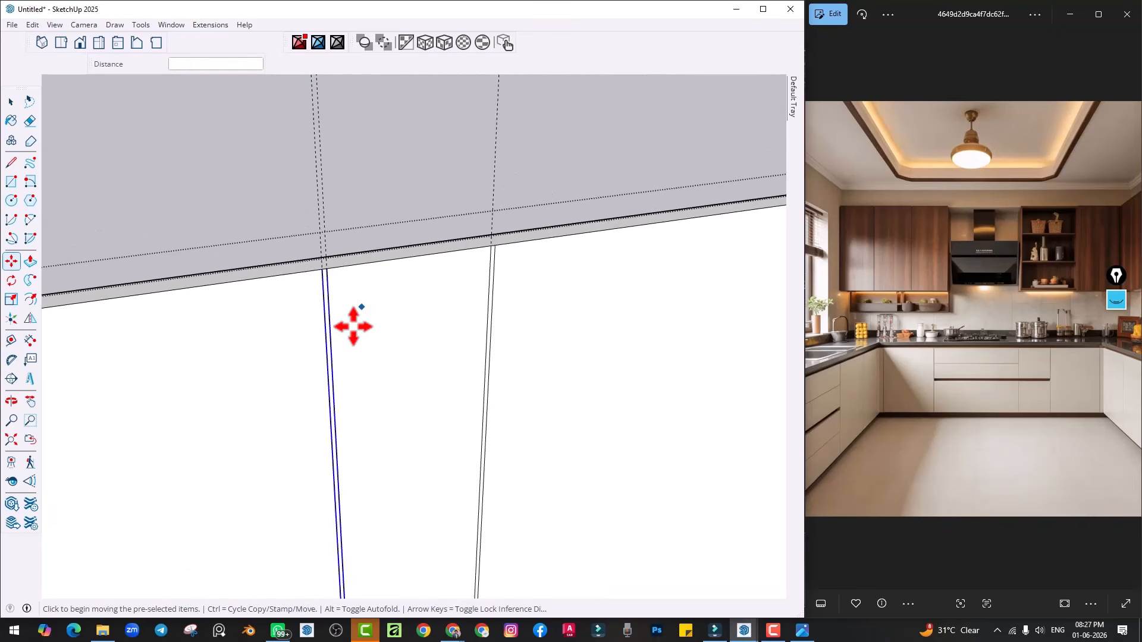
middle_click_drag(487, 418, 450, 399, "shift")
scroll(479, 387, "down", 2)
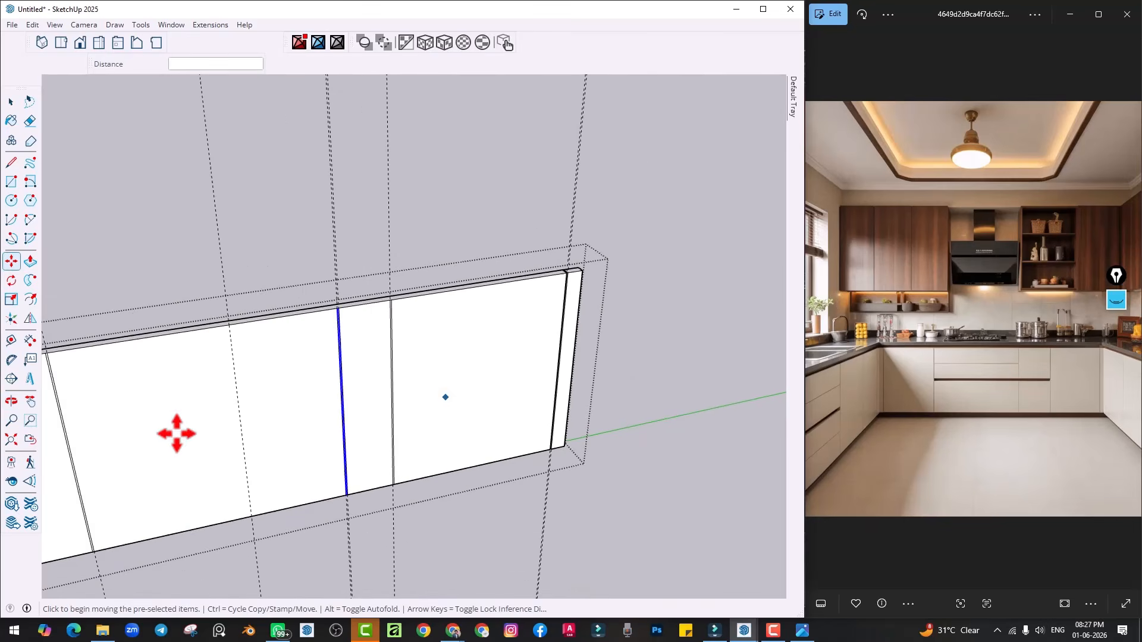
middle_click_drag(174, 434, 441, 363, "shift")
scroll(297, 384, "down", 1)
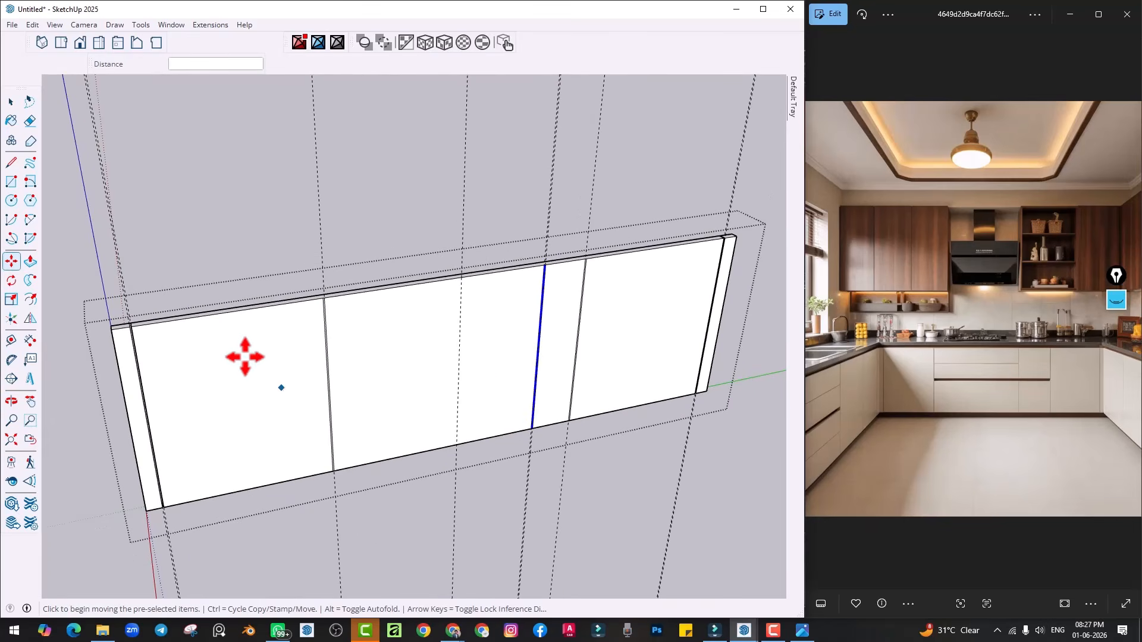
scroll(179, 408, "up", 1)
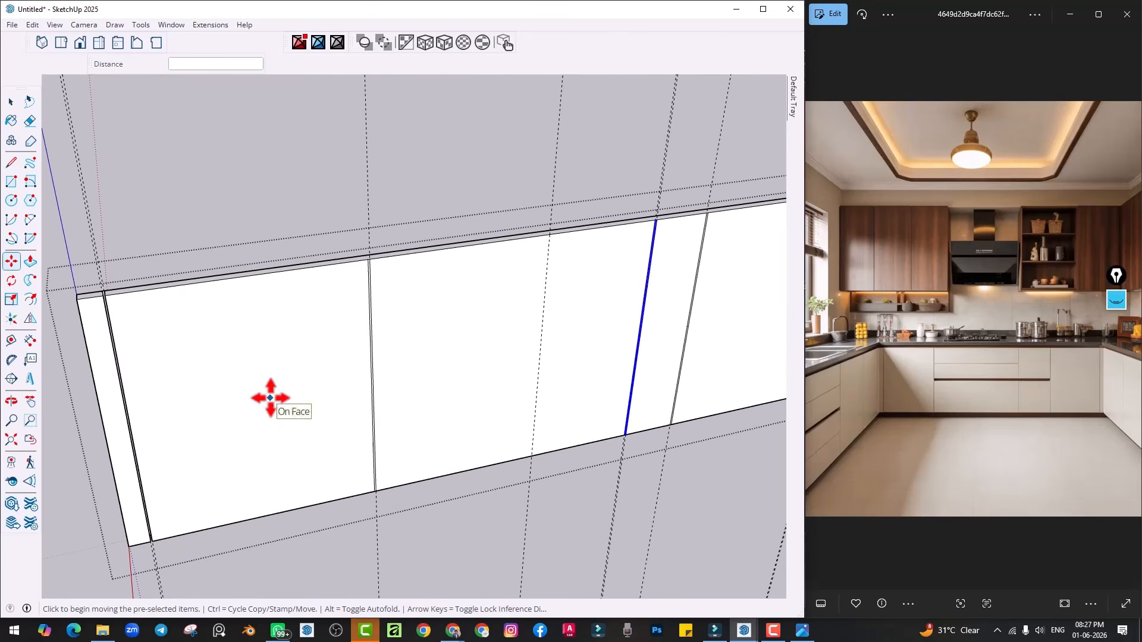
mouse_move(265, 395)
middle_mouse_down()
mouse_move(393, 367)
mouse_move(366, 370)
middle_mouse_up()
mouse_move(229, 395)
middle_mouse_down("shift")
mouse_move(512, 351)
mouse_move(406, 356)
middle_mouse_up("shift")
scroll(498, 361, "down", 2)
middle_click_drag(516, 362, 472, 369, "shift")
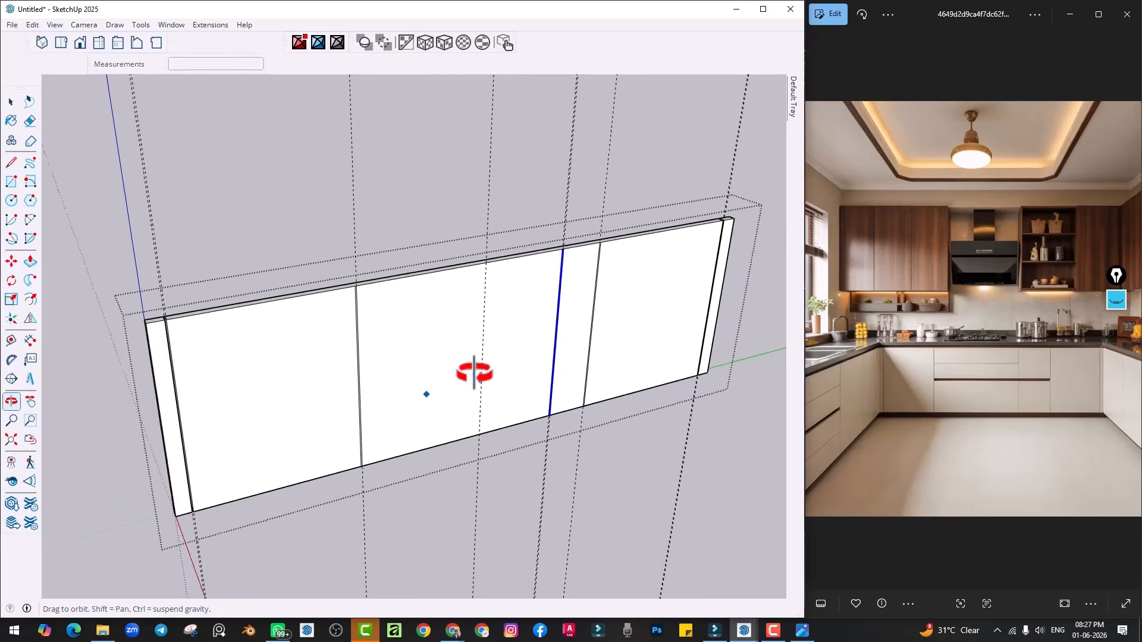
Push the narrow strip left of the middle panel back 25 mm through the thickness to cut a gap
scroll(493, 361, "up", 3)
key("space")
left_click(344, 340)
middle_click_drag(310, 341, 298, 358)
key("p")
scroll(262, 238, "up", 2)
scroll(263, 234, "up", 4)
key("Escape")
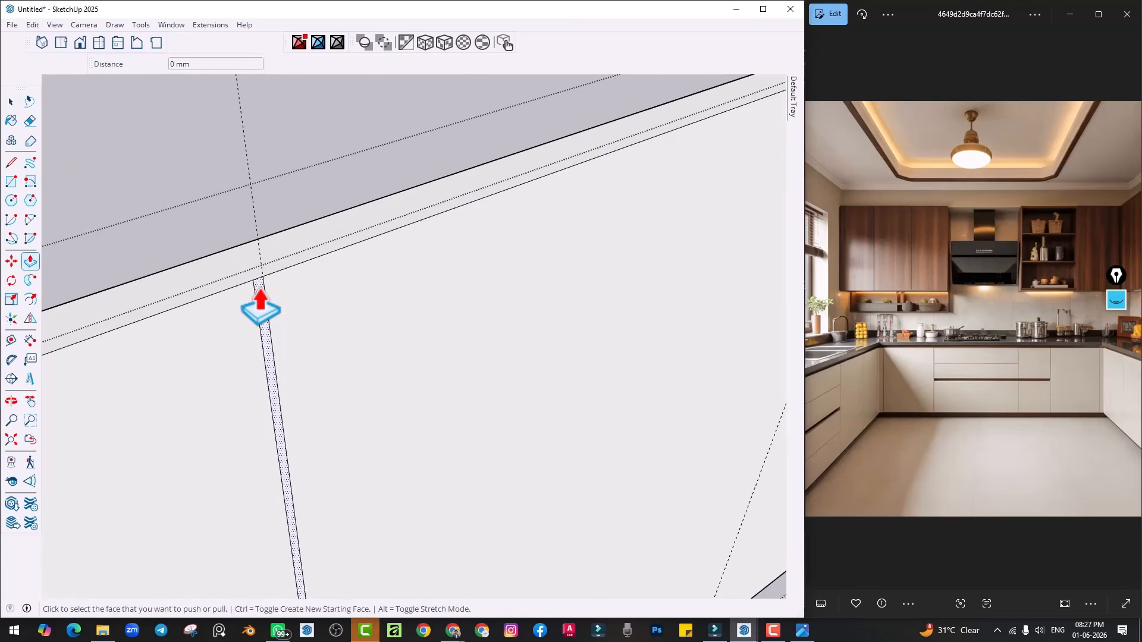
left_click(260, 307)
left_click(178, 289)
scroll(357, 312, "down", 5)
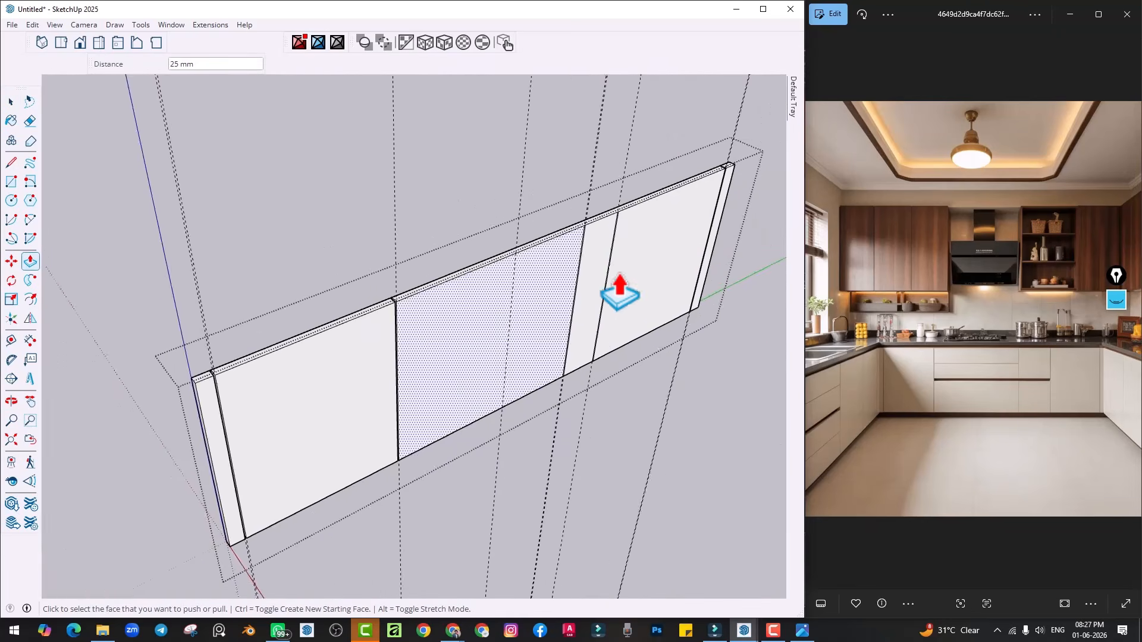
Push the two remaining narrow strips at the right of the middle panel through the full thickness
scroll(543, 316, "up", 5)
scroll(493, 287, "up", 5)
double_click(502, 321)
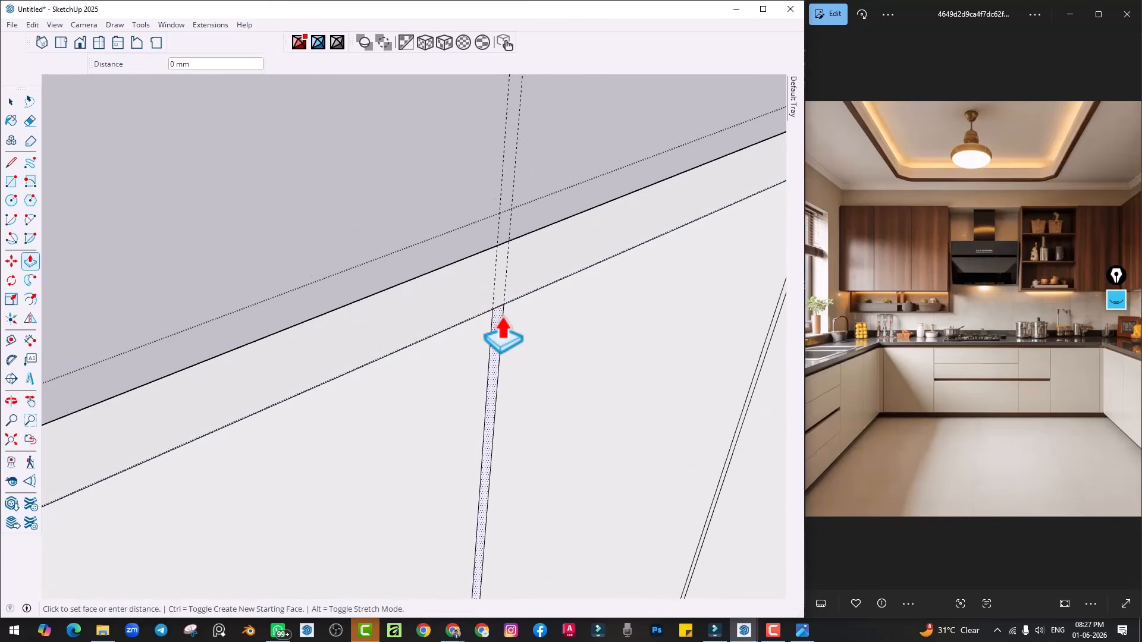
middle_click_drag(519, 324, 161, 417, "shift")
scroll(514, 304, "down", 6)
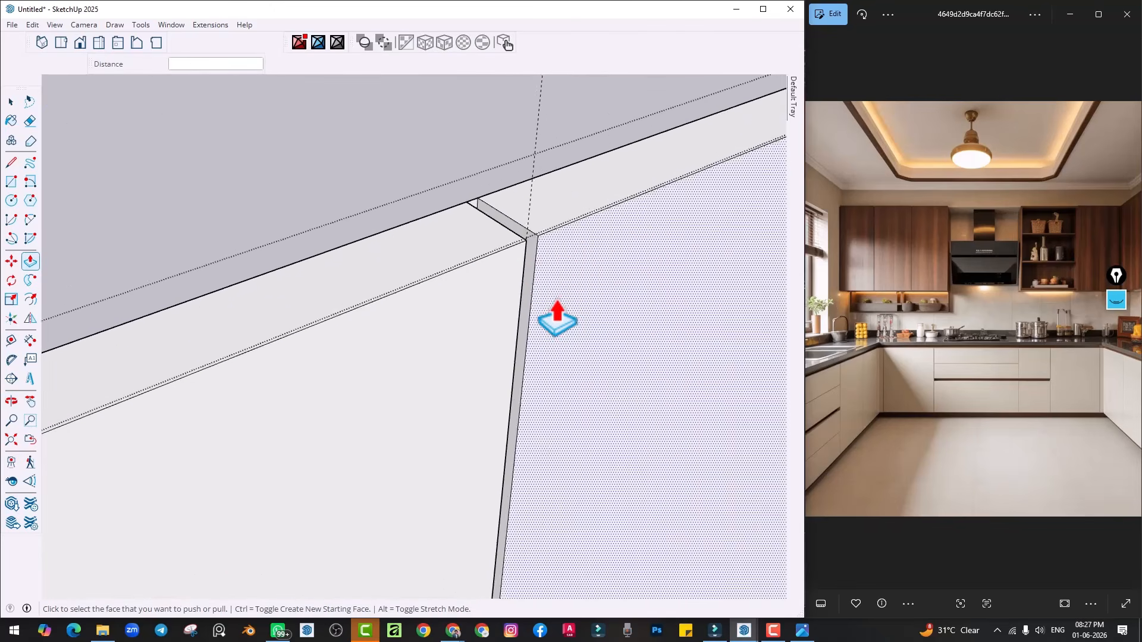
scroll(392, 473, "down", 6)
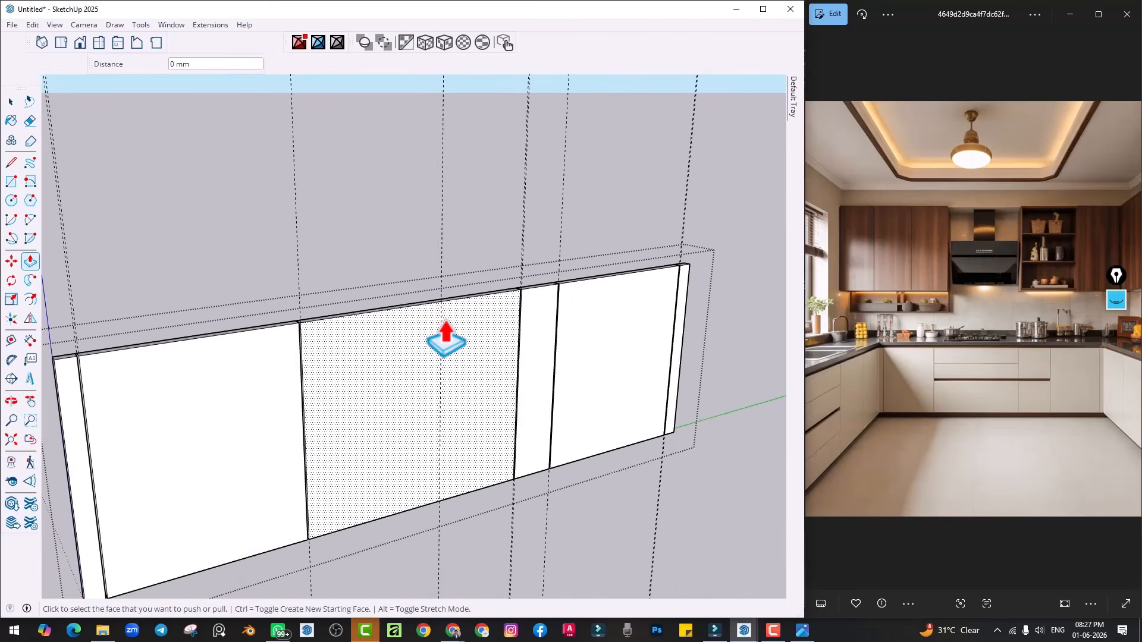
Erase all the vertical guides crossing the front panel
key("e")
mouse_move(636, 224)
left_mouse_down()
mouse_move(365, 184)
mouse_move(120, 219)
left_mouse_up()
scroll(423, 383, "up", 4)
scroll(322, 308, "up", 1)
key("space")
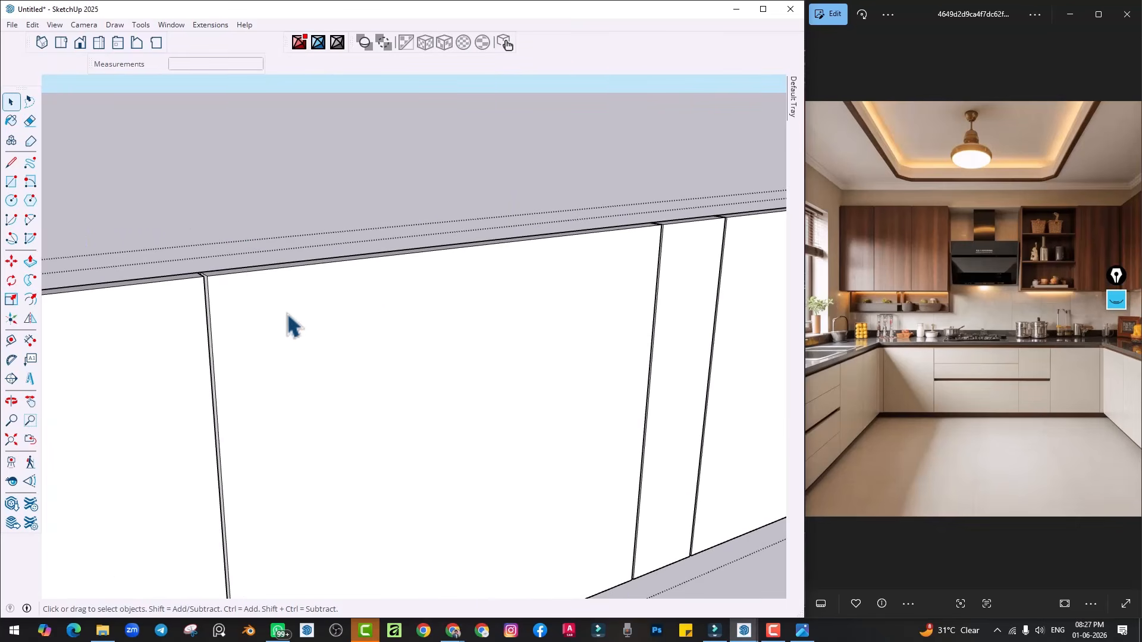
Draw two horizontal lines across the wide middle panel to divide its height into three drawer fronts
scroll(287, 324, "down", 2)
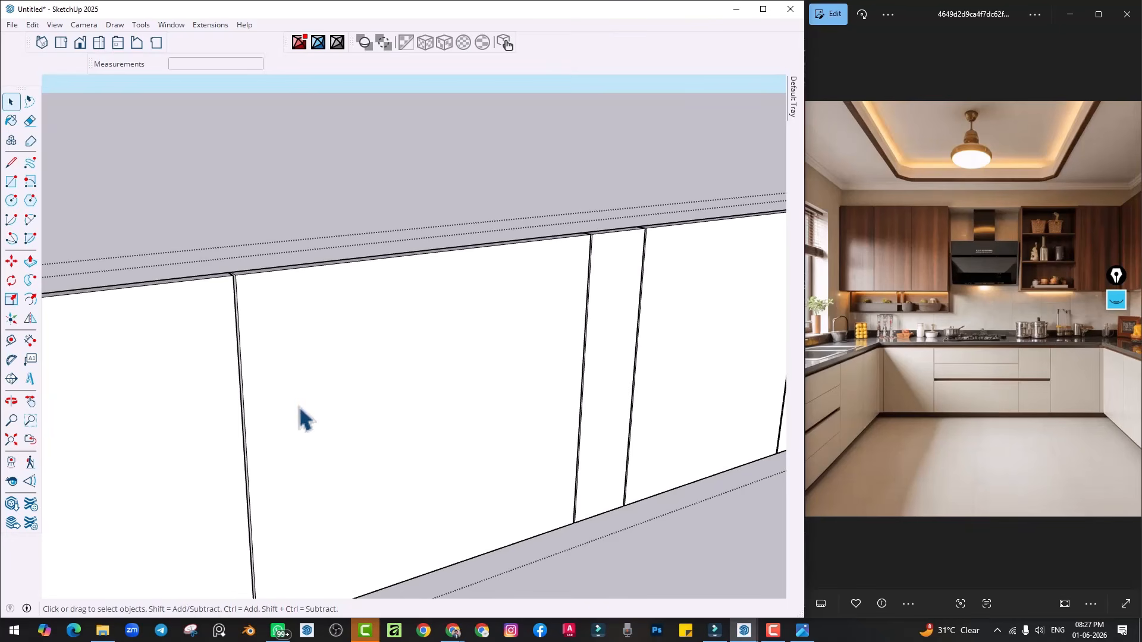
key("l")
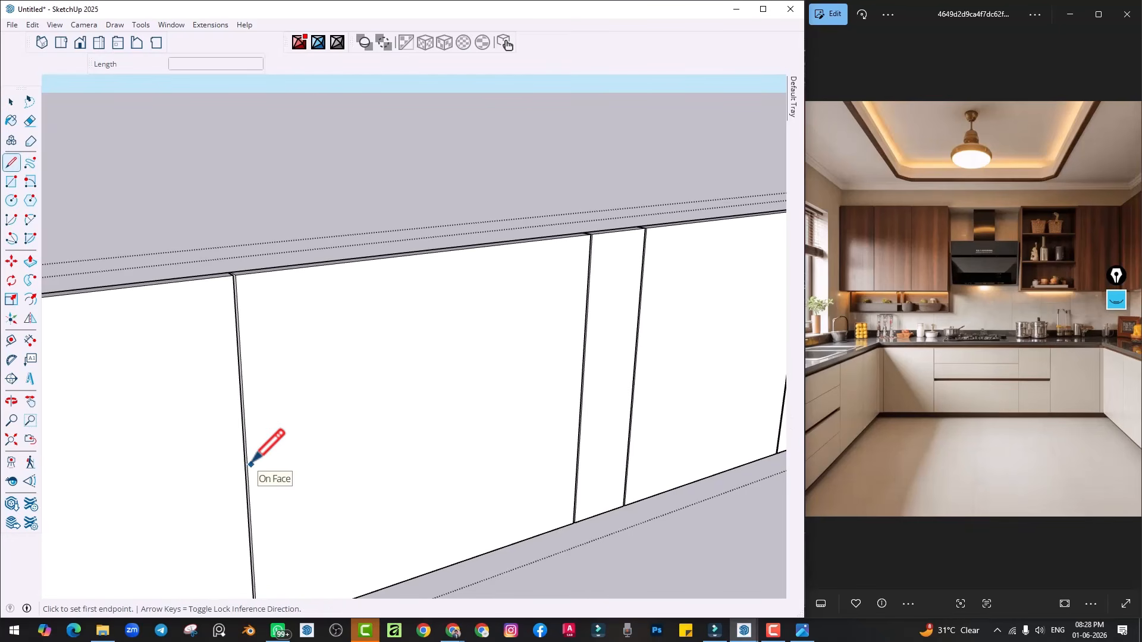
left_click(247, 465)
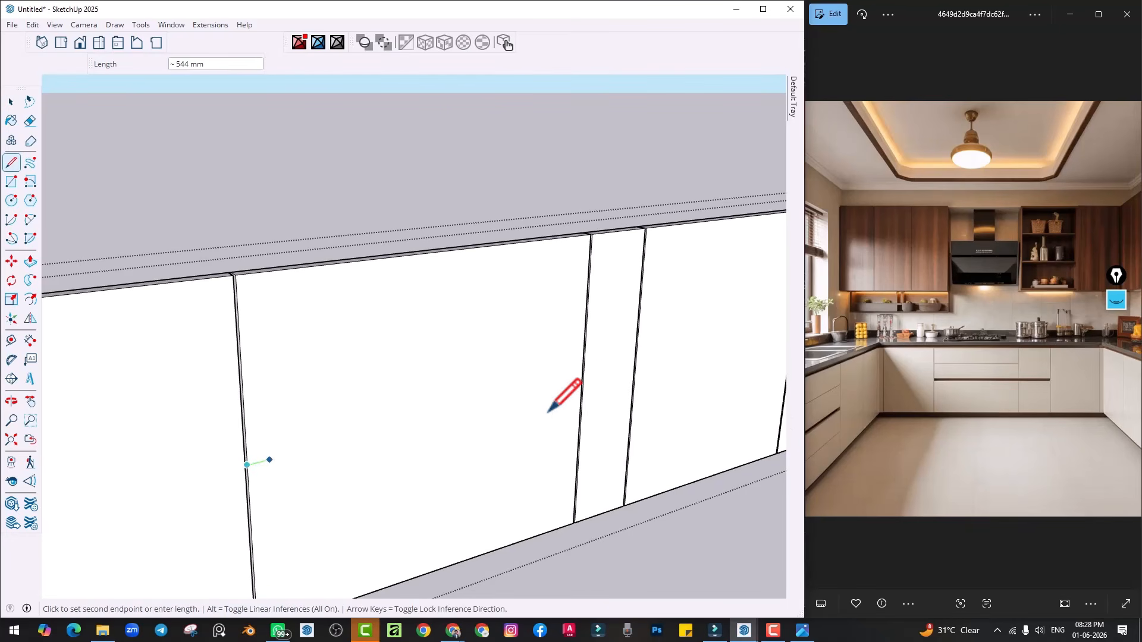
left_click(582, 384)
middle_click_drag(291, 394, 279, 397)
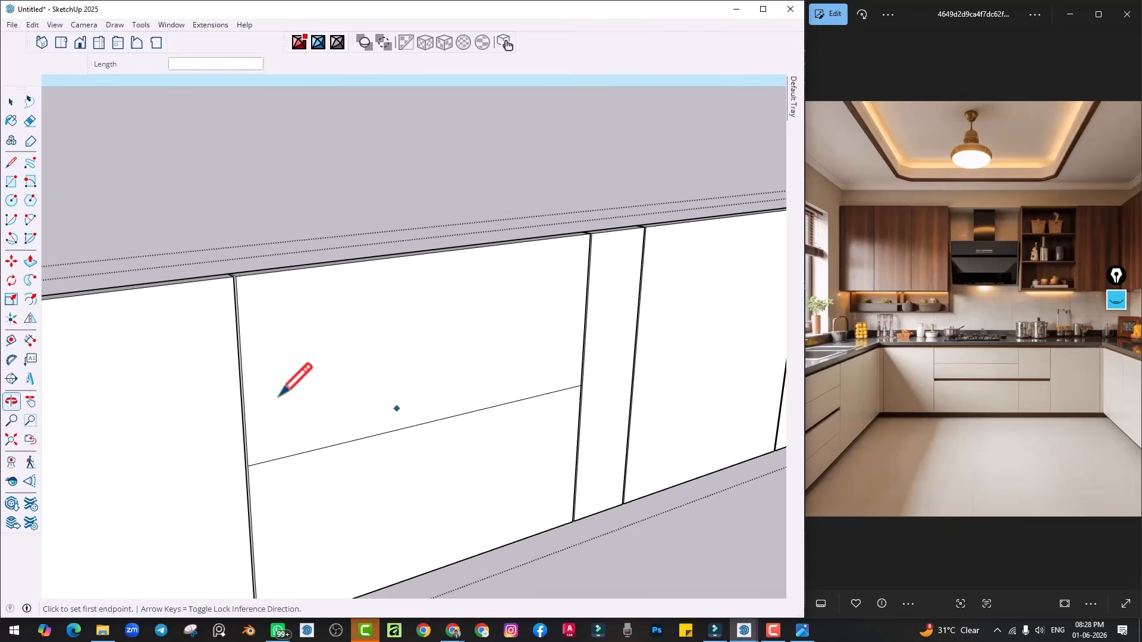
left_click(242, 375)
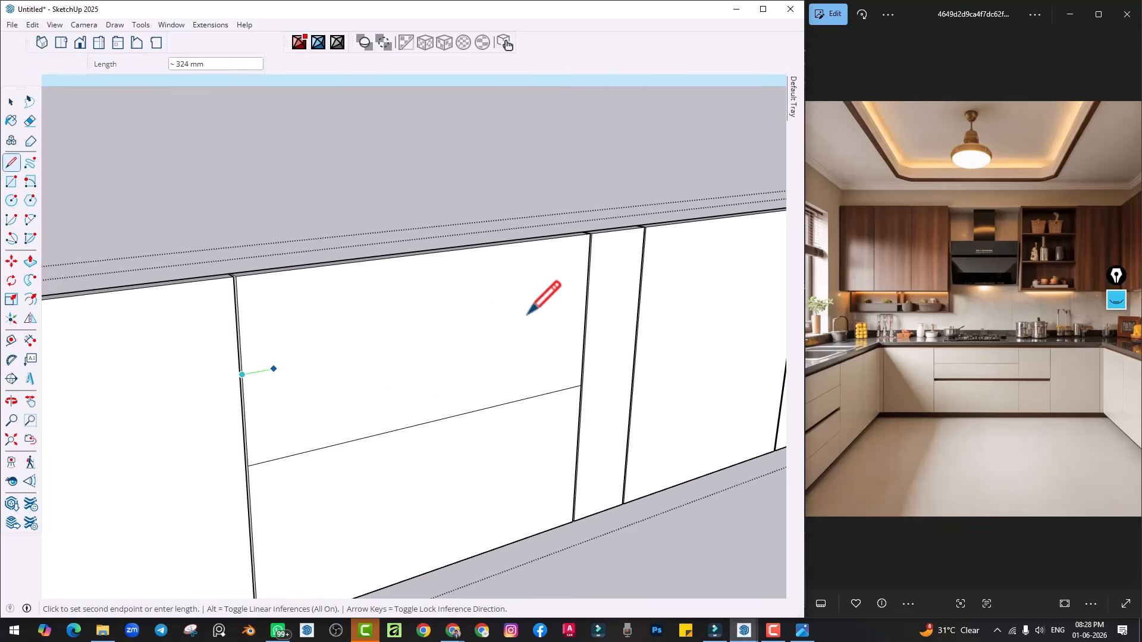
left_click(586, 311)
key("space")
Copy both horizontal drawer lines vertically by 4 mm to form two narrow strips
middle_click_drag(336, 382, 333, 455)
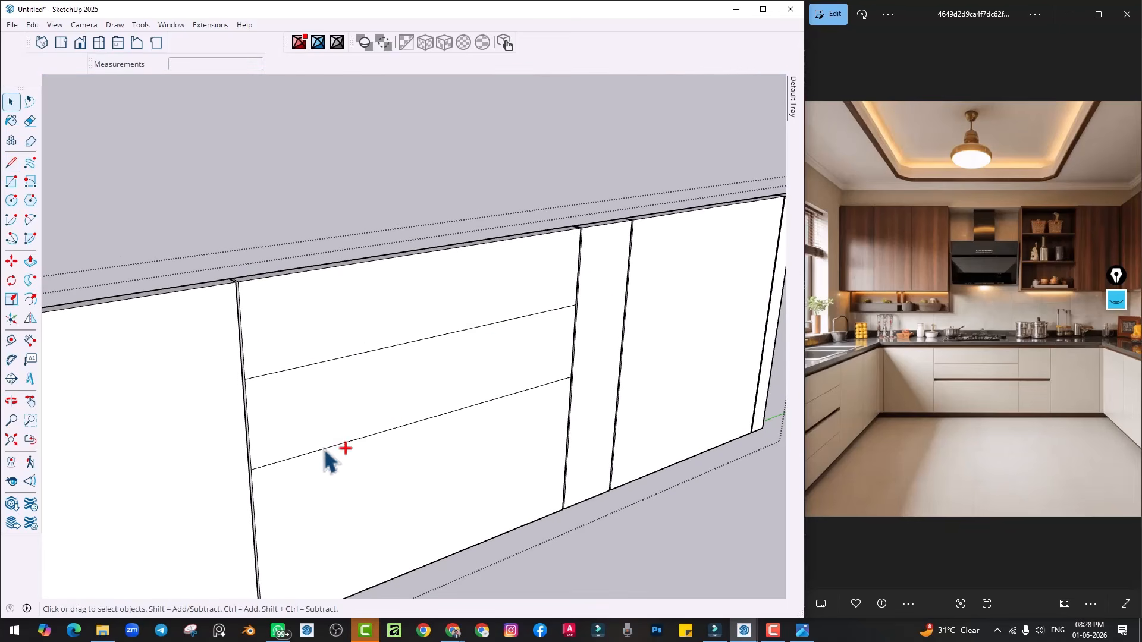
left_click(325, 449)
key("m")
scroll(319, 382, "up", 2)
key("ctrl")
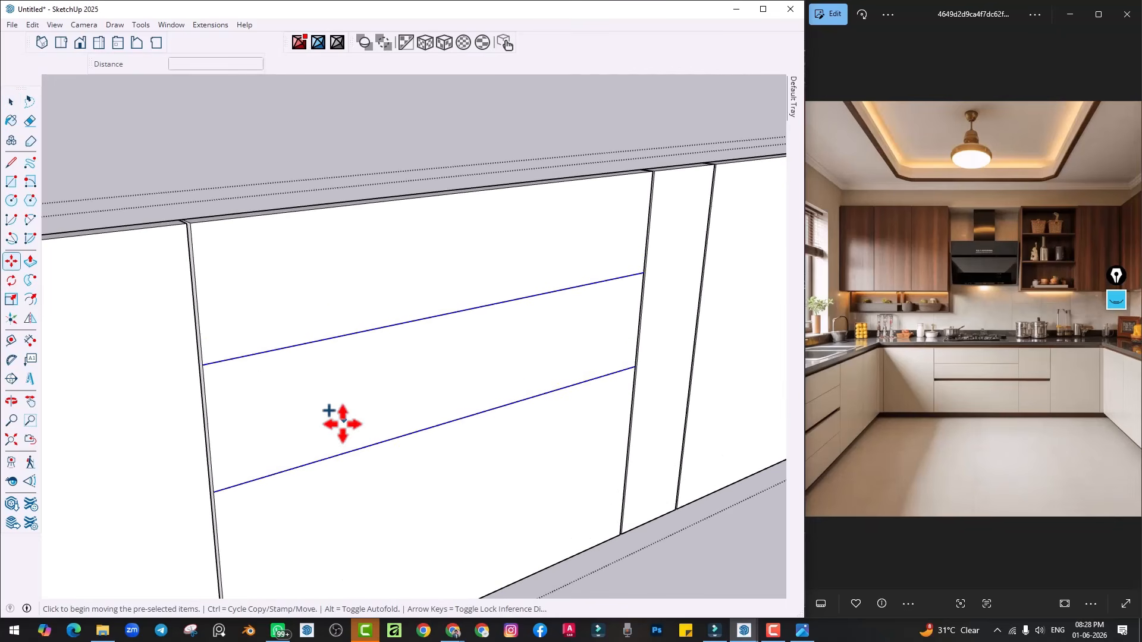
left_click(341, 423)
key("Return")
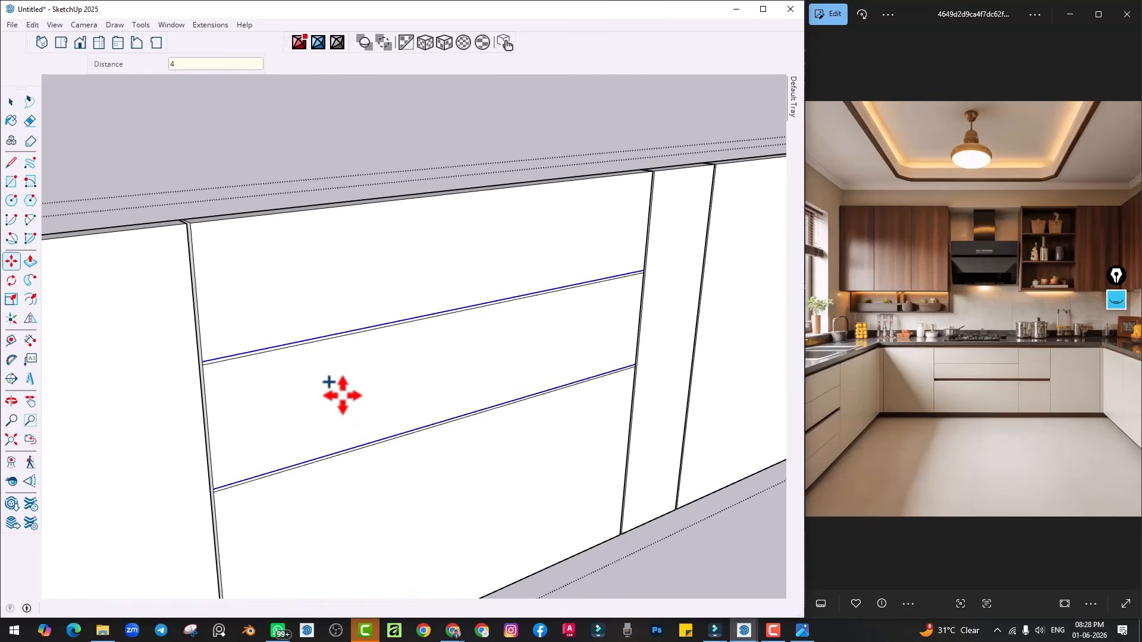
Push the two narrow horizontal strips through the panel's full thickness to cut gaps between the drawer fronts
key("p")
scroll(239, 380, "up", 2)
left_click(236, 373)
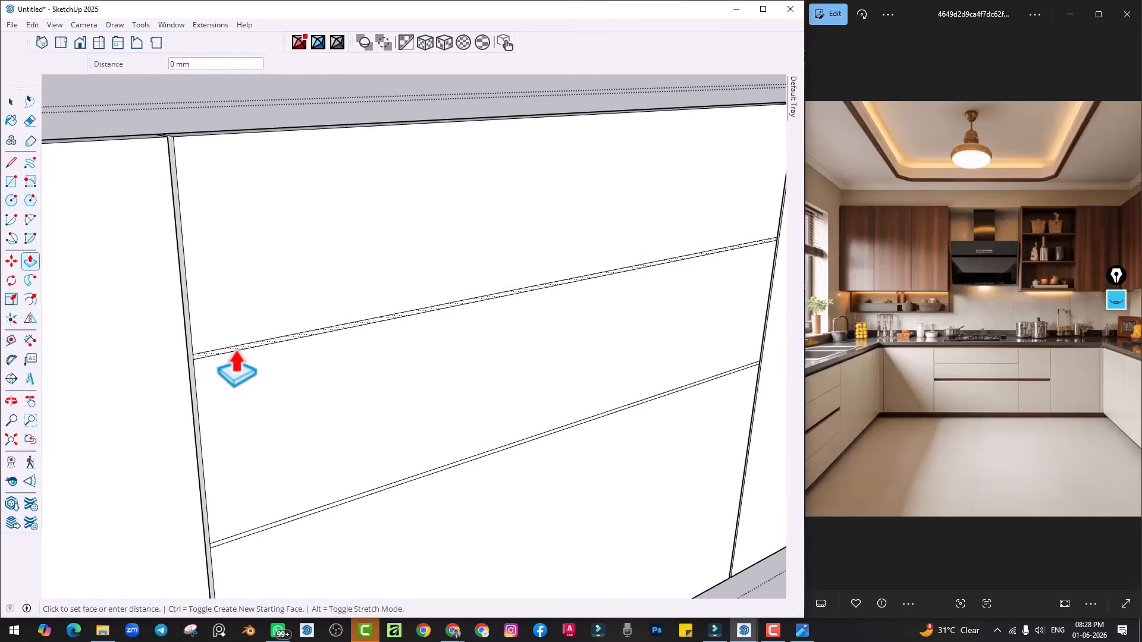
scroll(288, 522, "up", 2)
key("Escape")
scroll(365, 440, "down", 6)
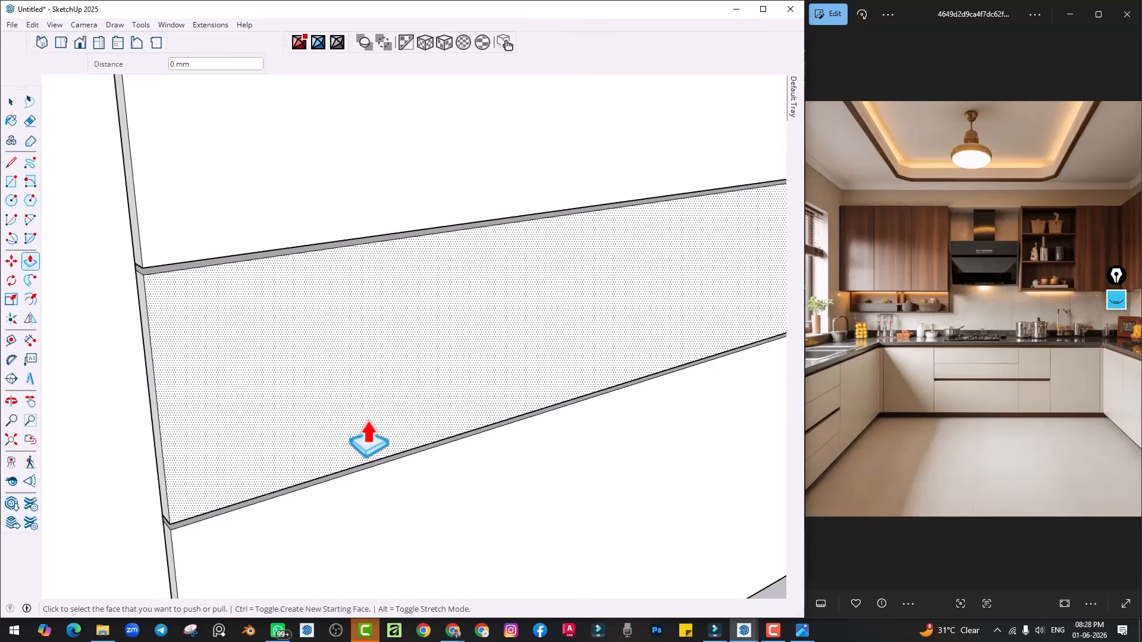
Place two horizontal guides along the lower drawer gap's edges, extending across the narrow panel beside the drawers
middle_click_drag(438, 440, 431, 436, "shift")
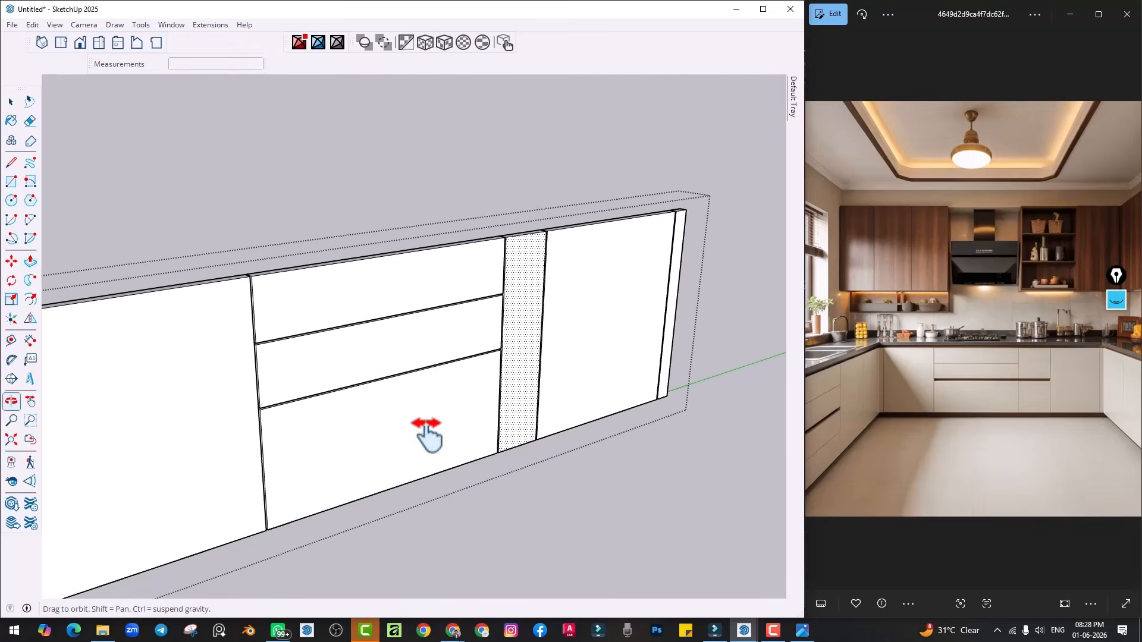
scroll(395, 439, "up", 5)
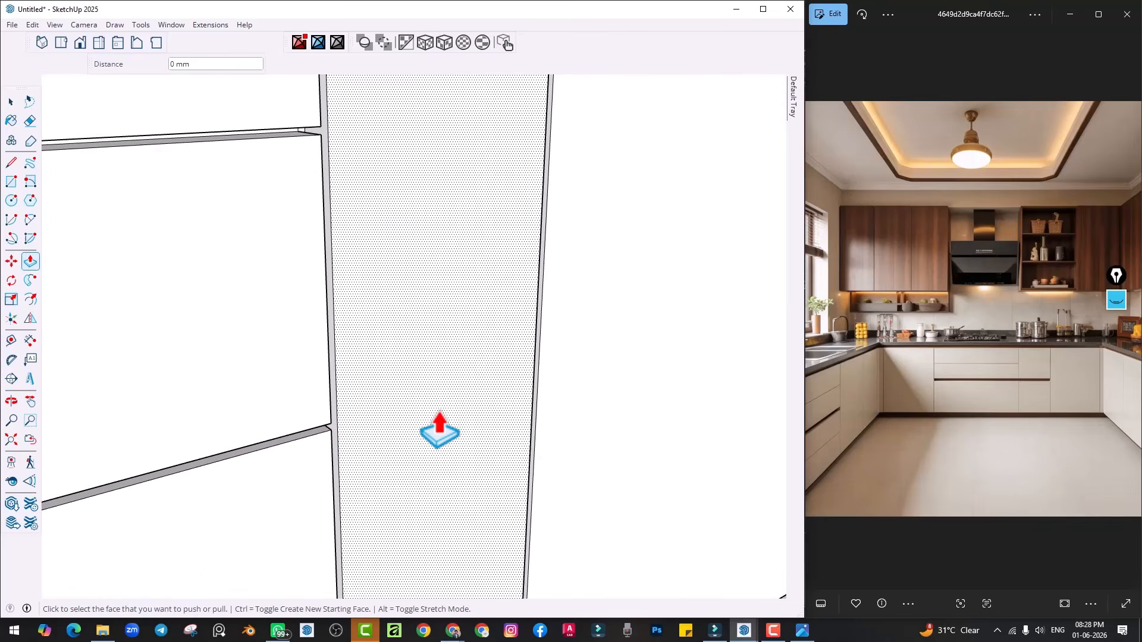
key("l")
scroll(345, 421, "up", 1)
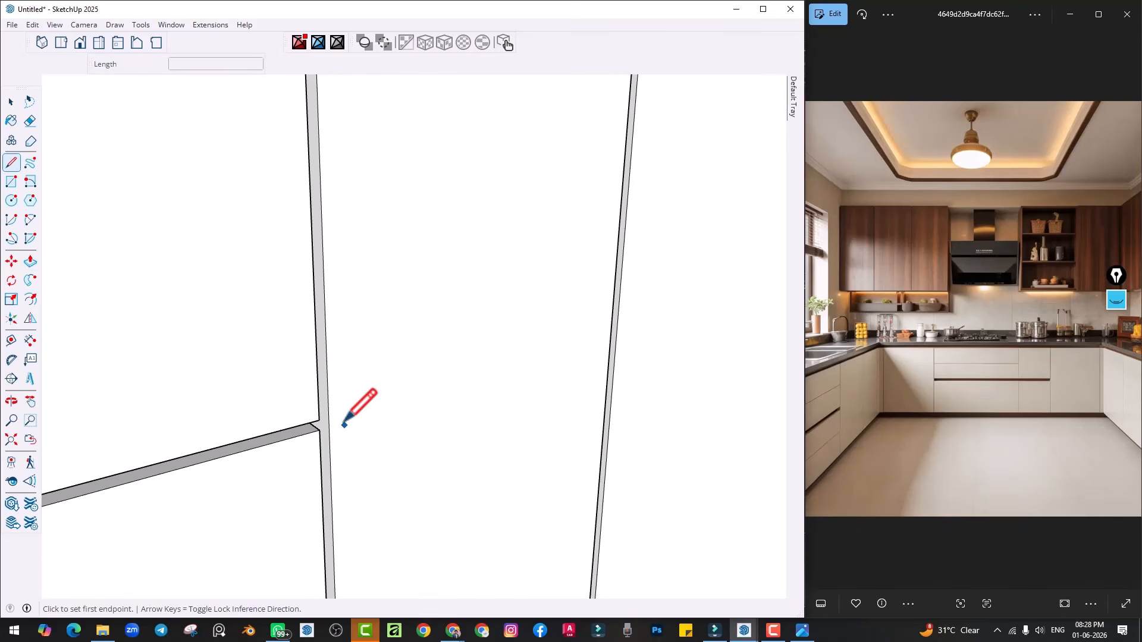
left_click(11, 340)
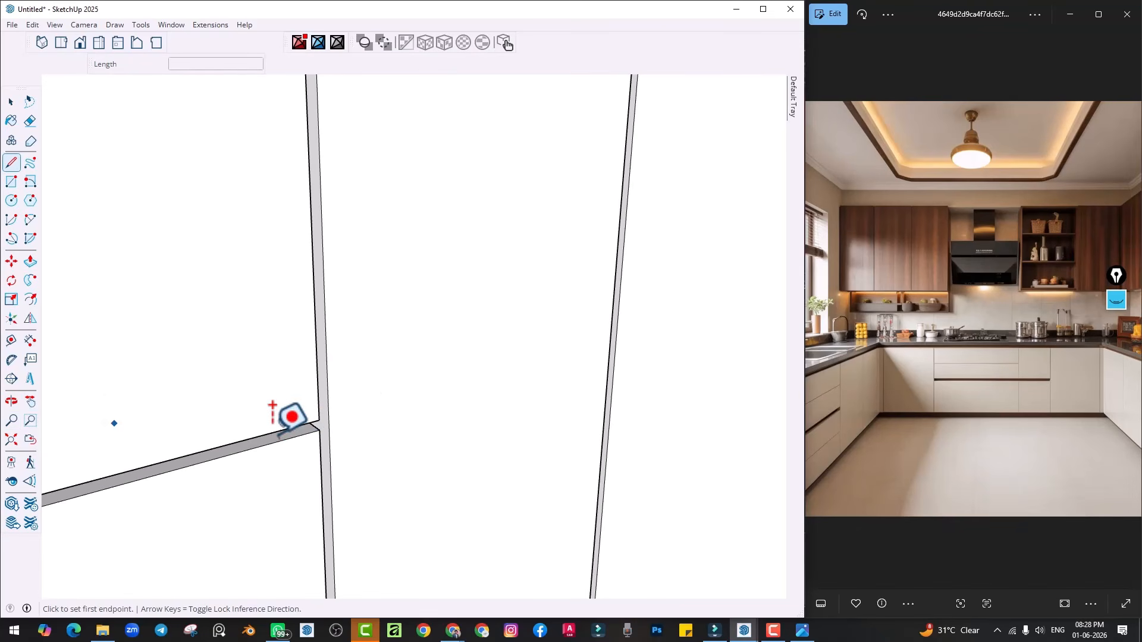
left_click(233, 439)
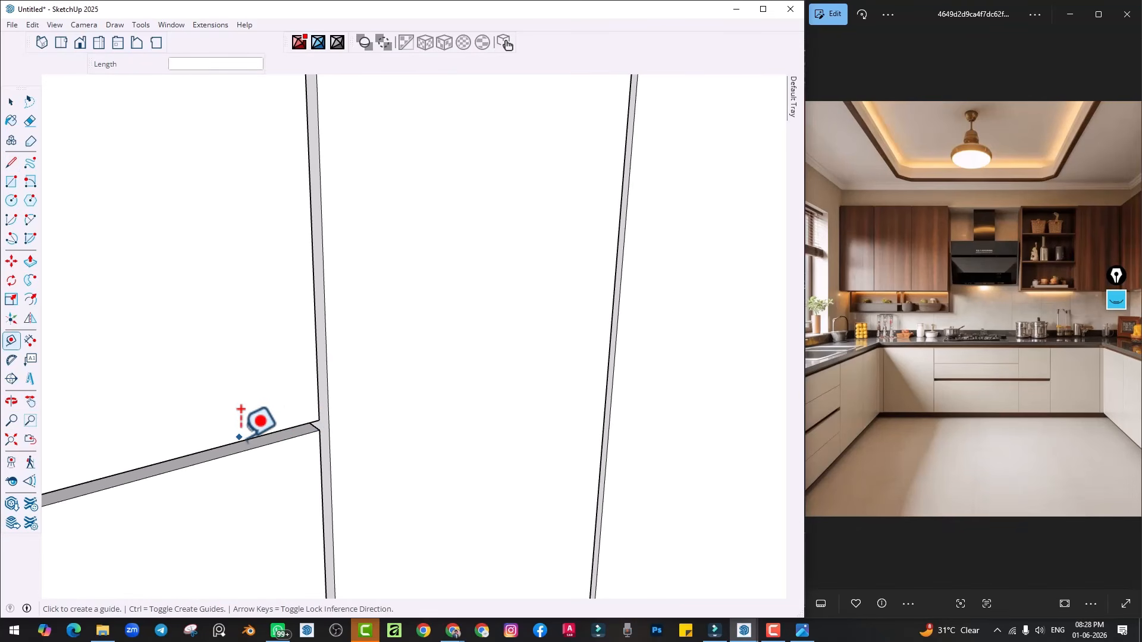
left_click(256, 448)
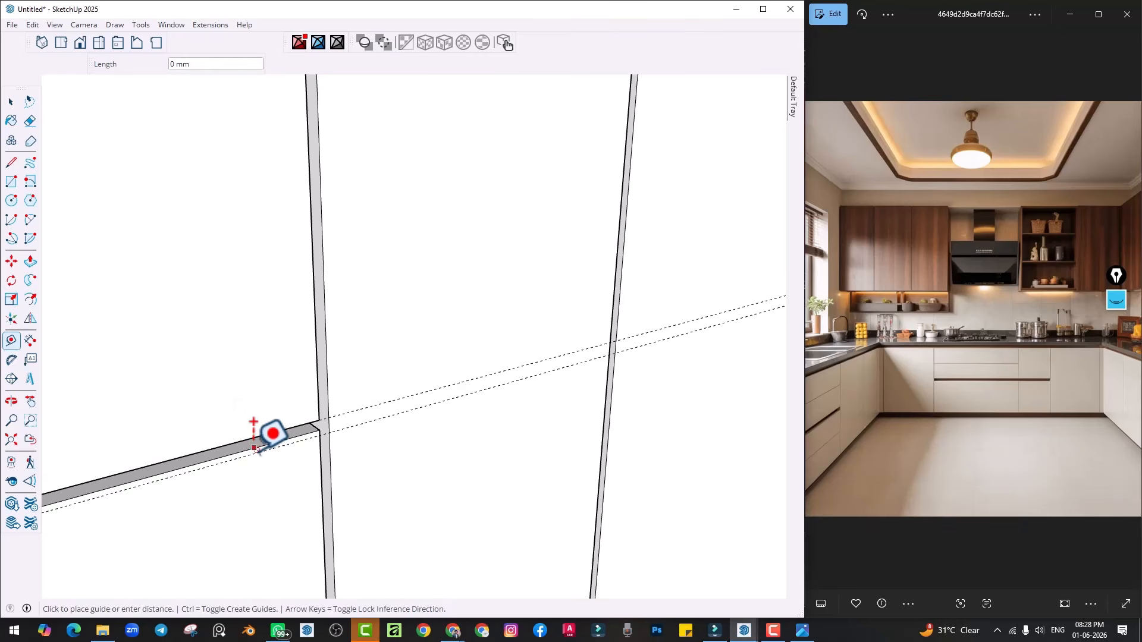
Draw a 4 mm high rectangle, about 154 mm long, across the narrow panel between the two guides
key("r")
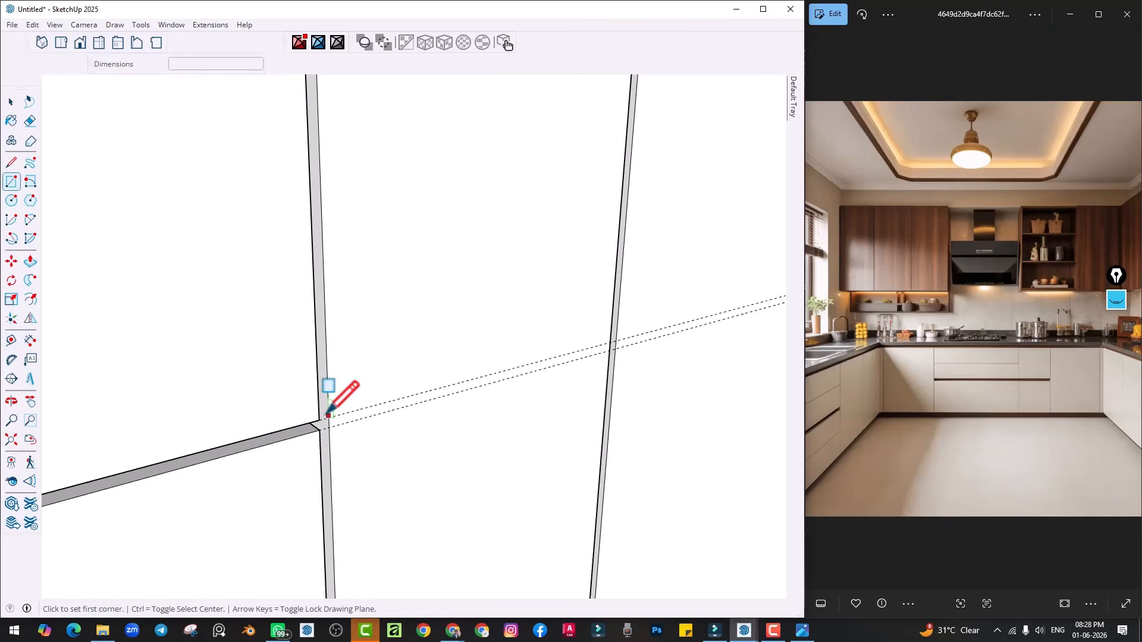
left_click(329, 416)
scroll(596, 353, "up", 3)
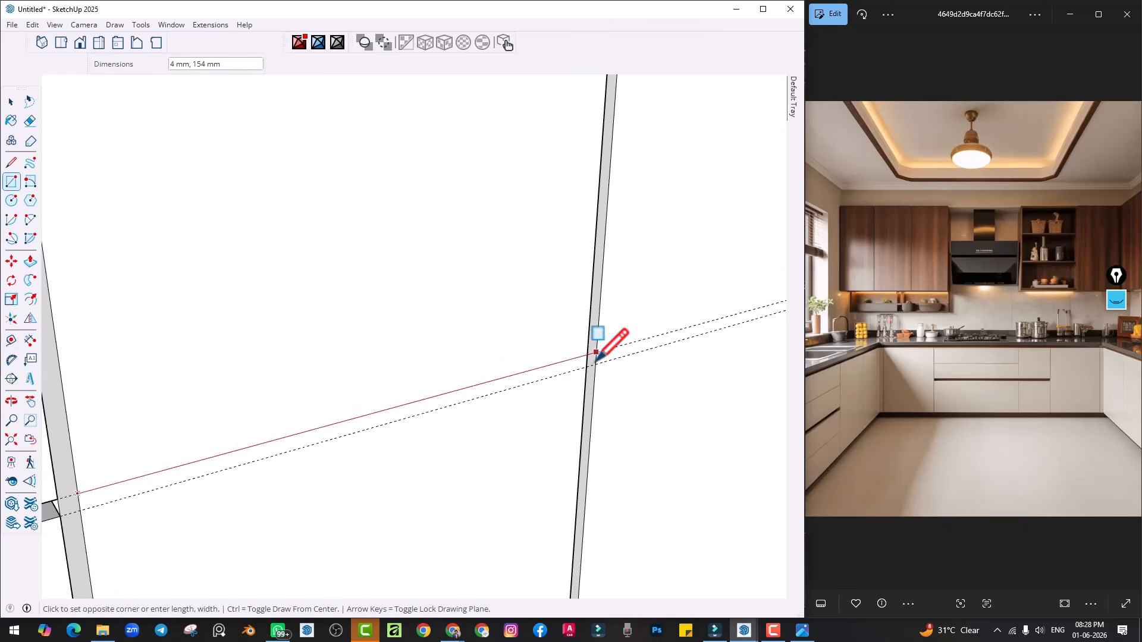
left_click(543, 376)
Push the narrow panel's horizontal strip through the full thickness to continue the drawer gap, and close the front panel group
key("p")
scroll(537, 398, "down", 3)
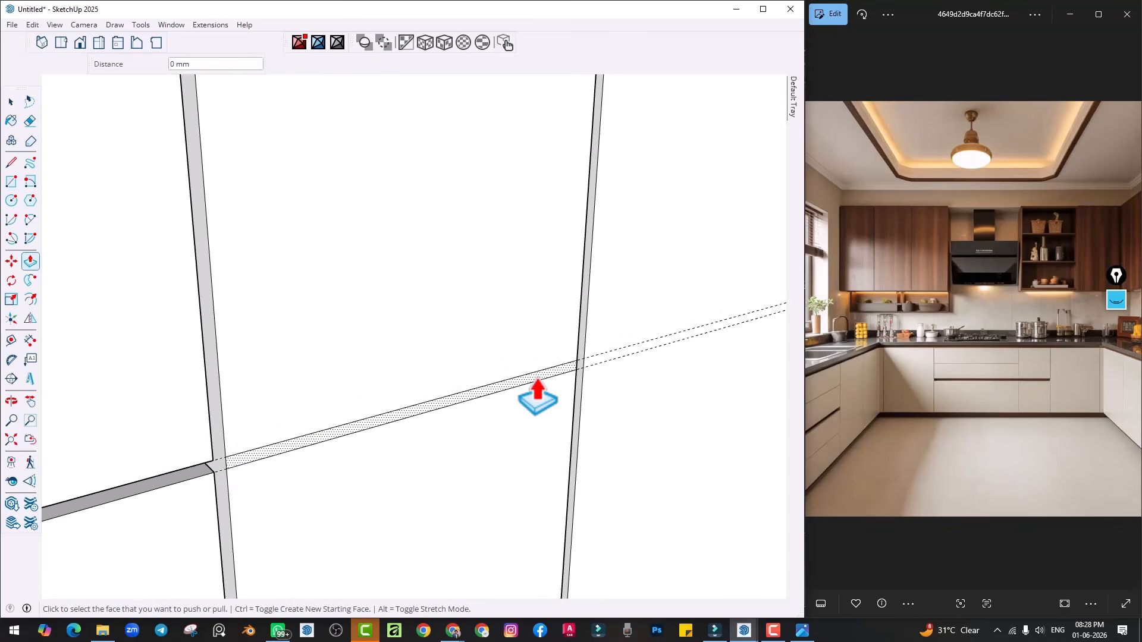
scroll(439, 395, "up", 5)
scroll(412, 430, "down", 3)
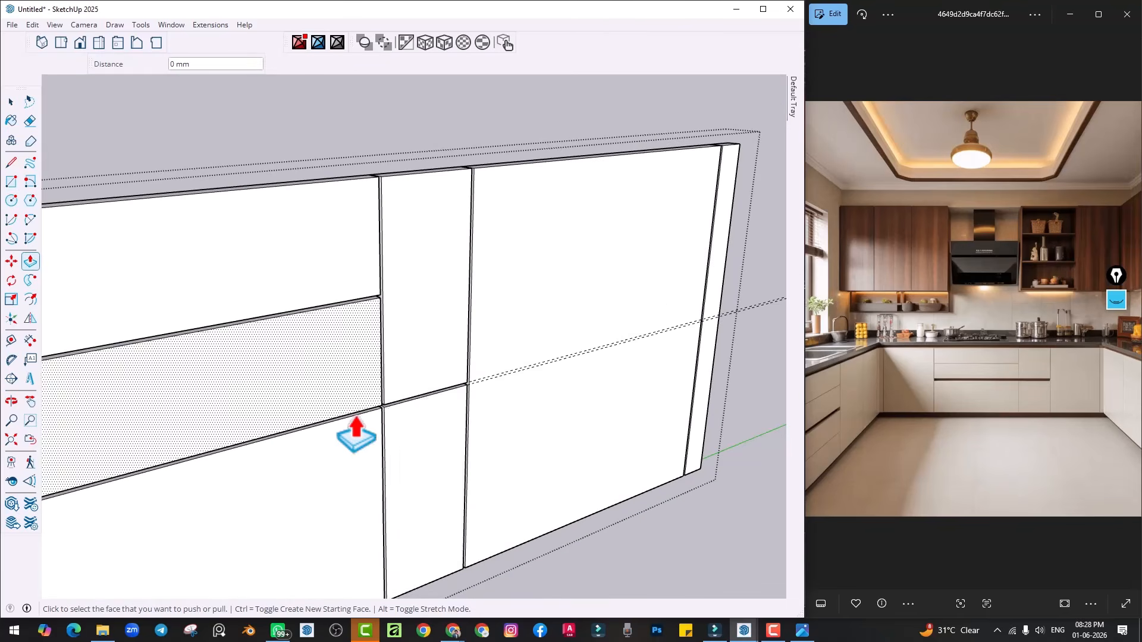
middle_click_drag(357, 433, 397, 407)
middle_click_drag(410, 303, 392, 343, "shift")
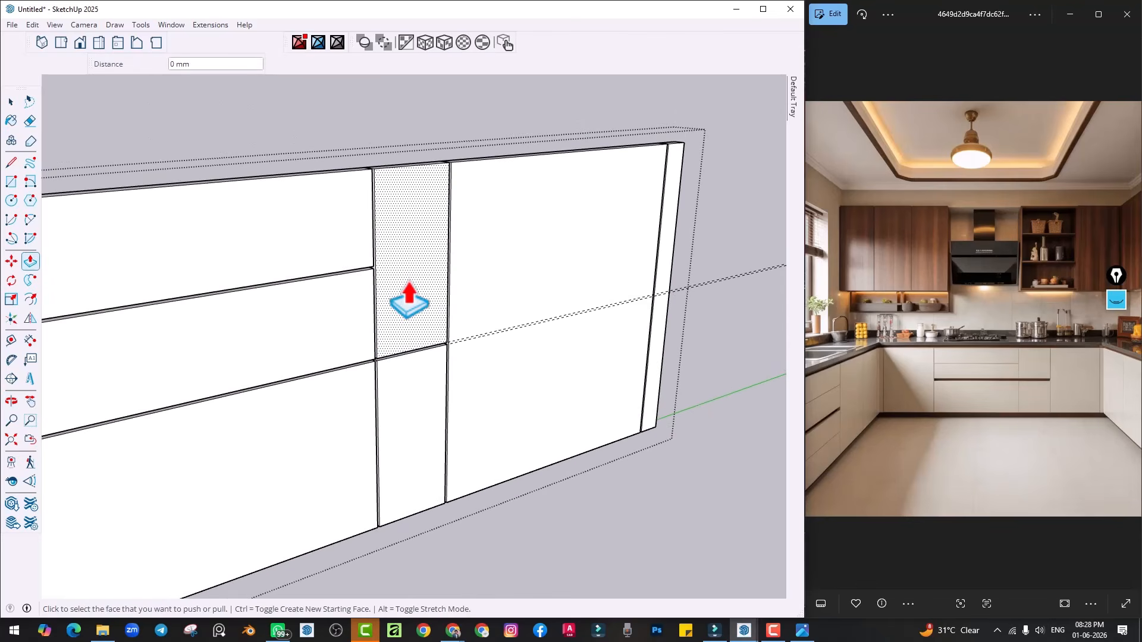
scroll(409, 300, "down", 2)
key("space")
left_click(528, 490)
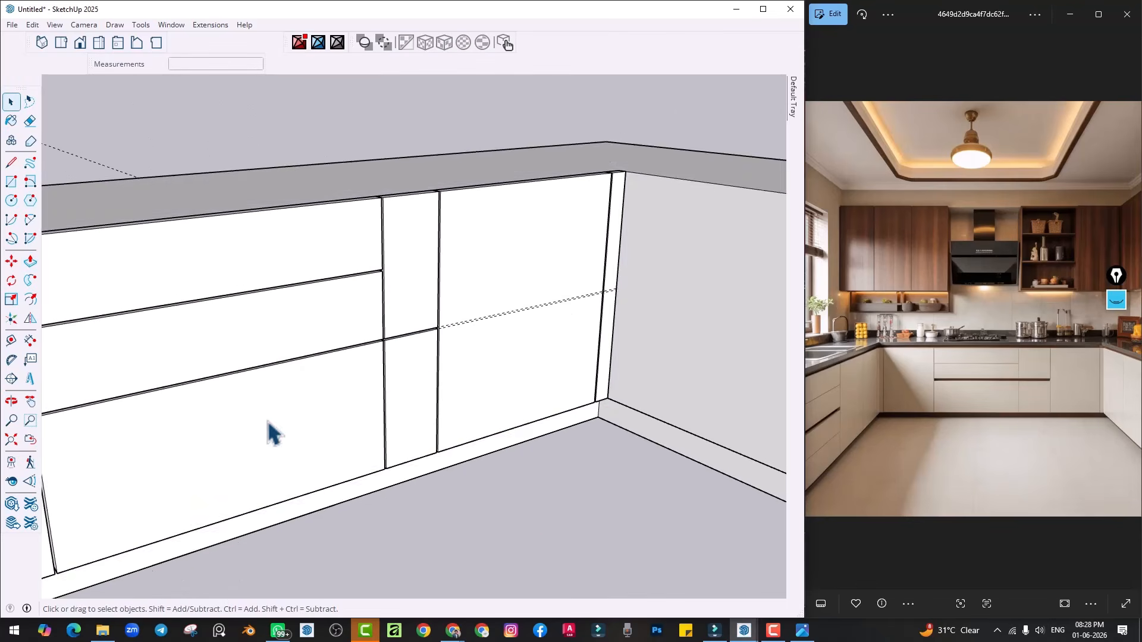
Examine the divided front panels and the adjoining cabinet runs, comparing them with the reference photo
scroll(268, 420, "up", 2)
middle_click_drag(344, 392, 428, 362, "shift")
scroll(428, 333, "down", 2)
scroll(582, 323, "down", 2)
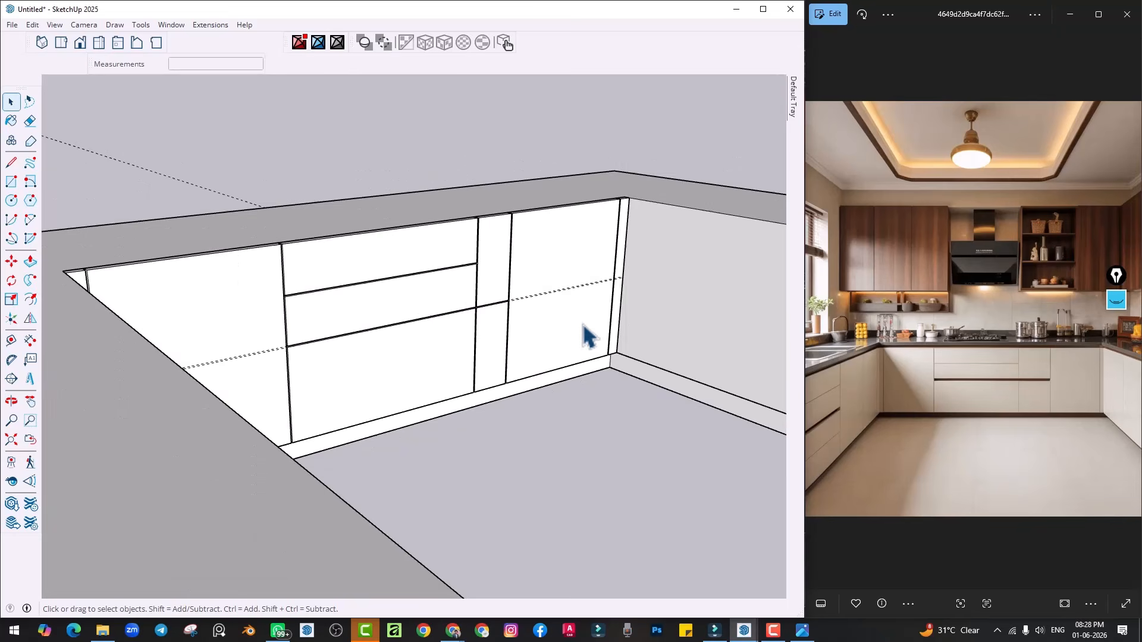
middle_click_drag(583, 323, 423, 354)
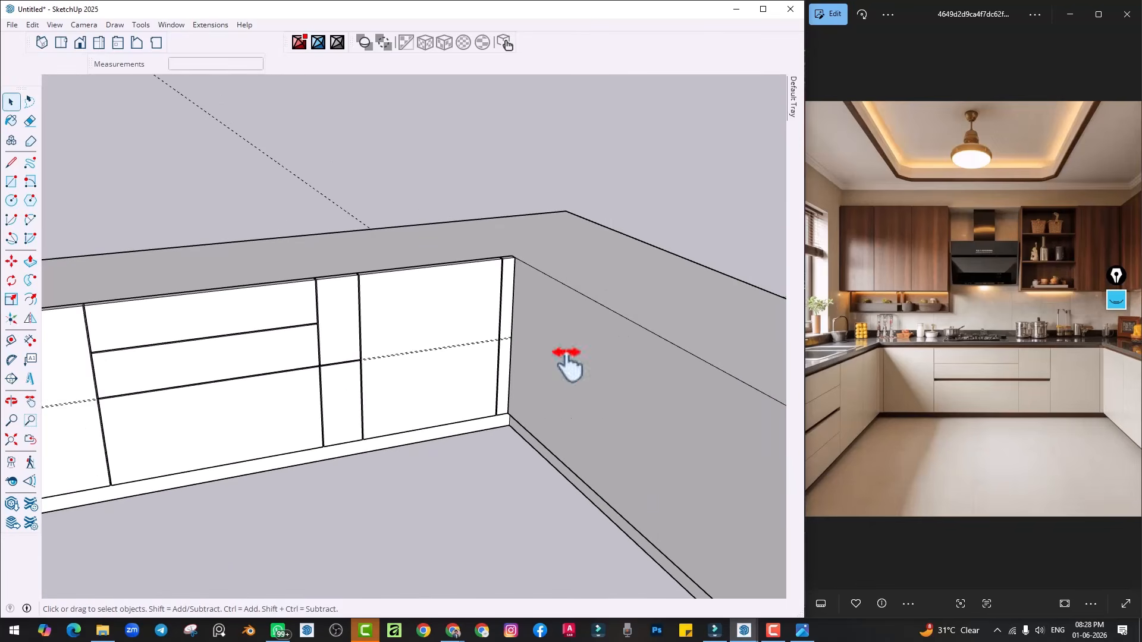
middle_click_drag(566, 363, 290, 357)
double_click(321, 345)
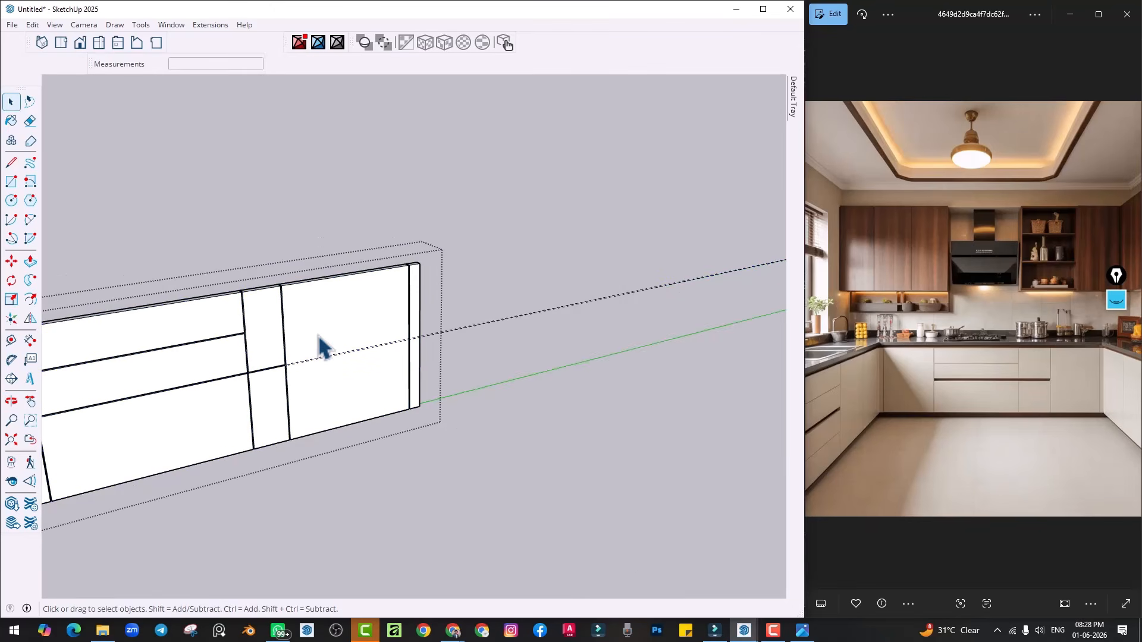
key("Escape")
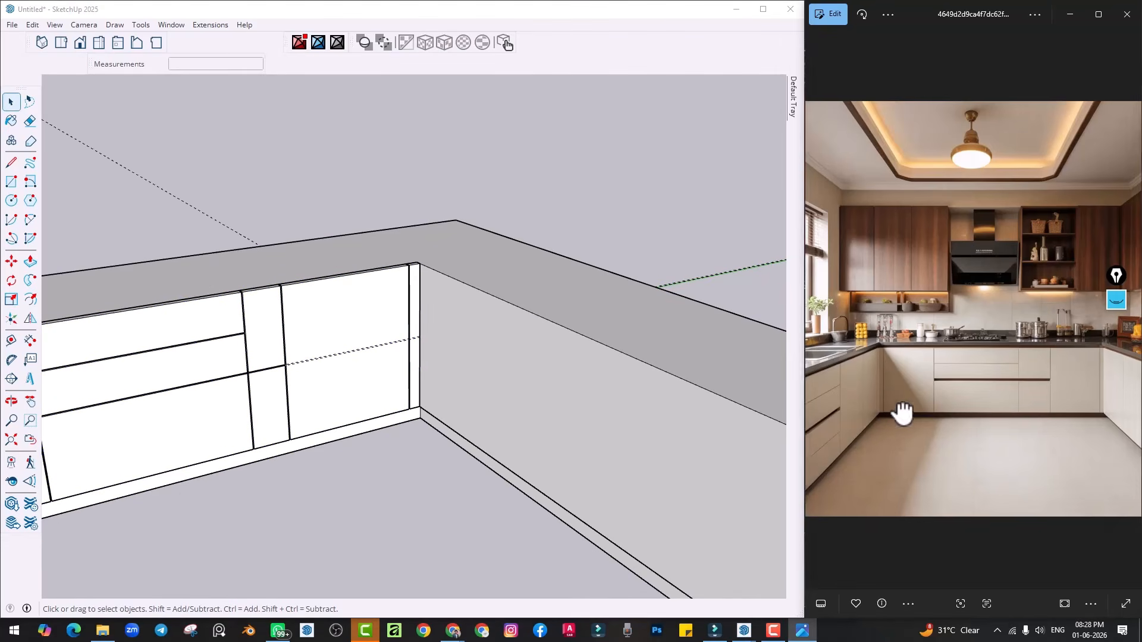
left_click_drag(903, 408, 918, 395)
mouse_move(279, 437)
middle_mouse_down()
mouse_move(403, 425)
mouse_move(675, 523)
mouse_move(375, 464)
mouse_move(238, 461)
middle_mouse_up()
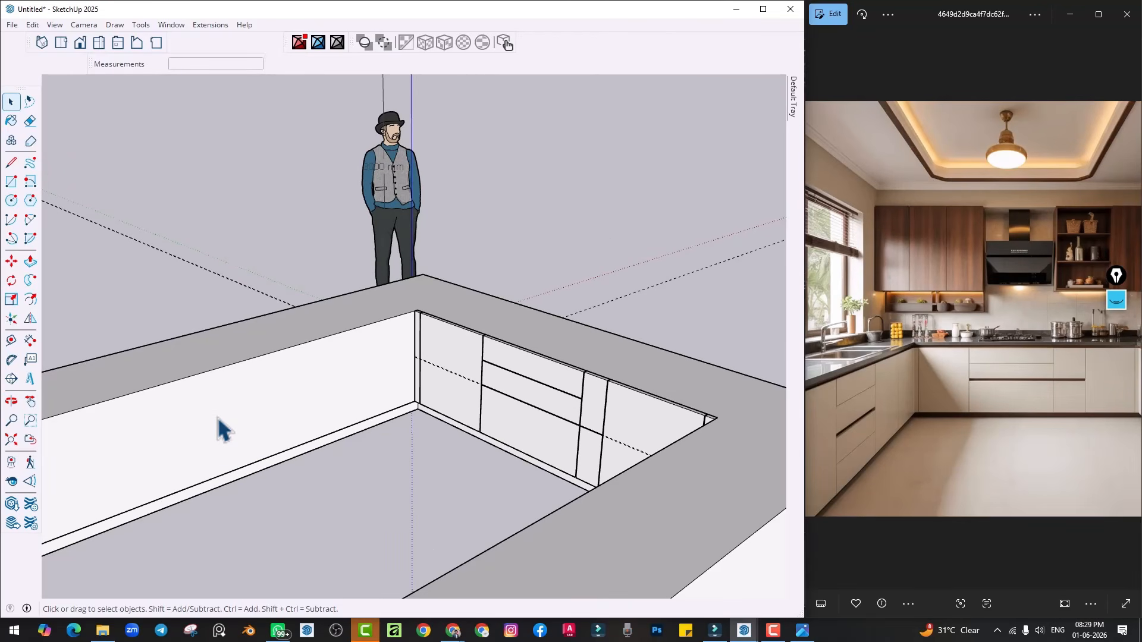
Place a vertical guide about 26 mm from the inner corner edge on the corner filler
scroll(426, 345, "up", 10)
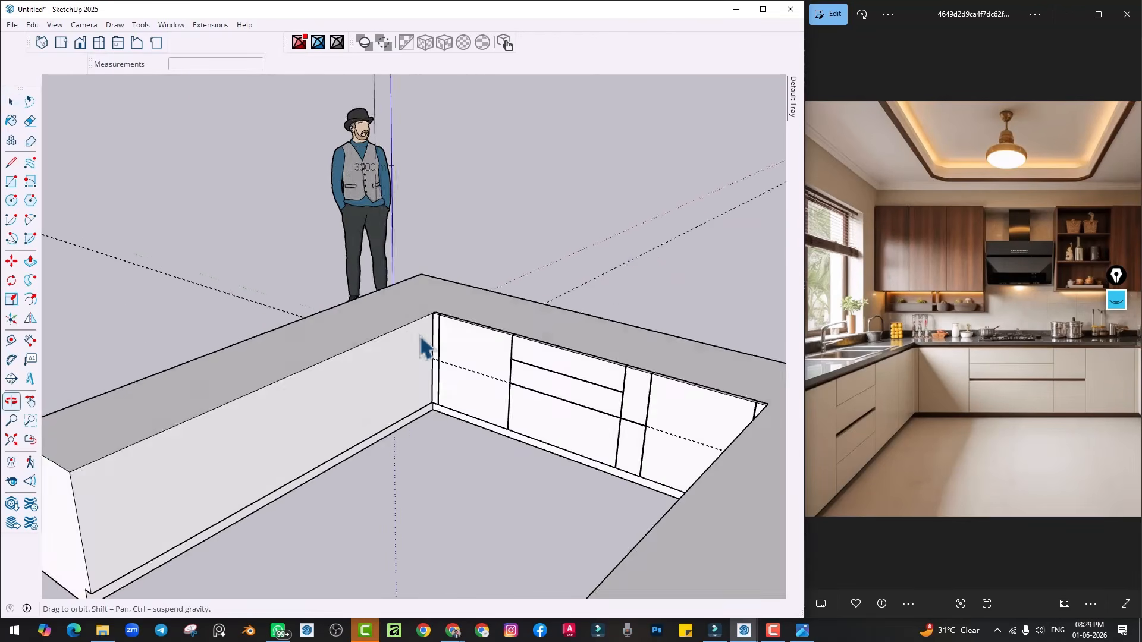
key("t")
scroll(461, 297, "up", 3)
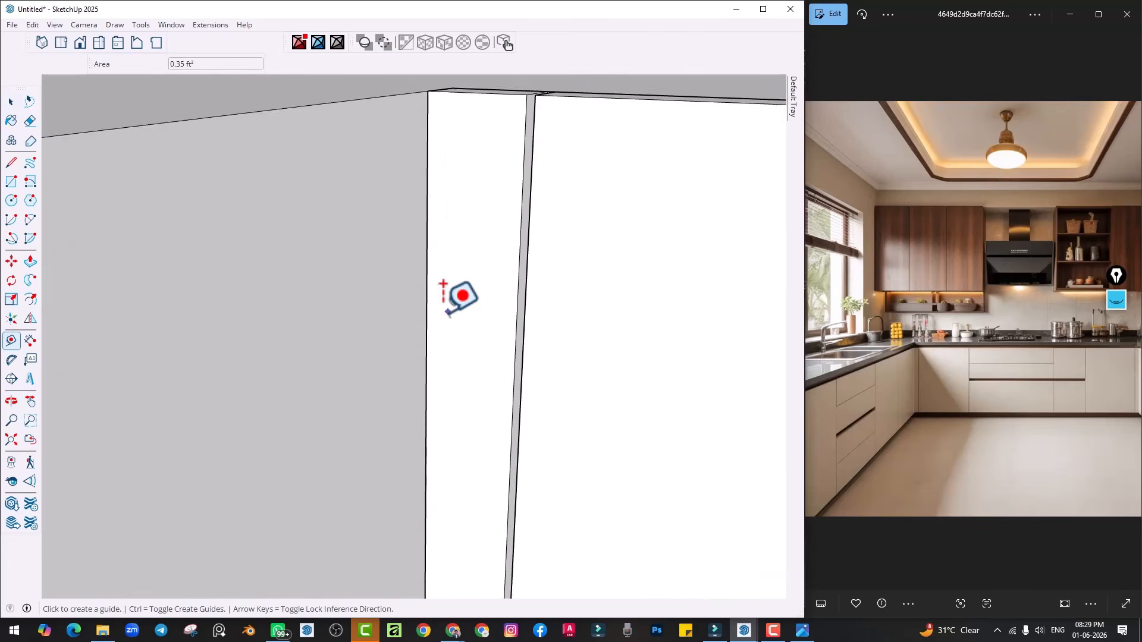
left_click(427, 316)
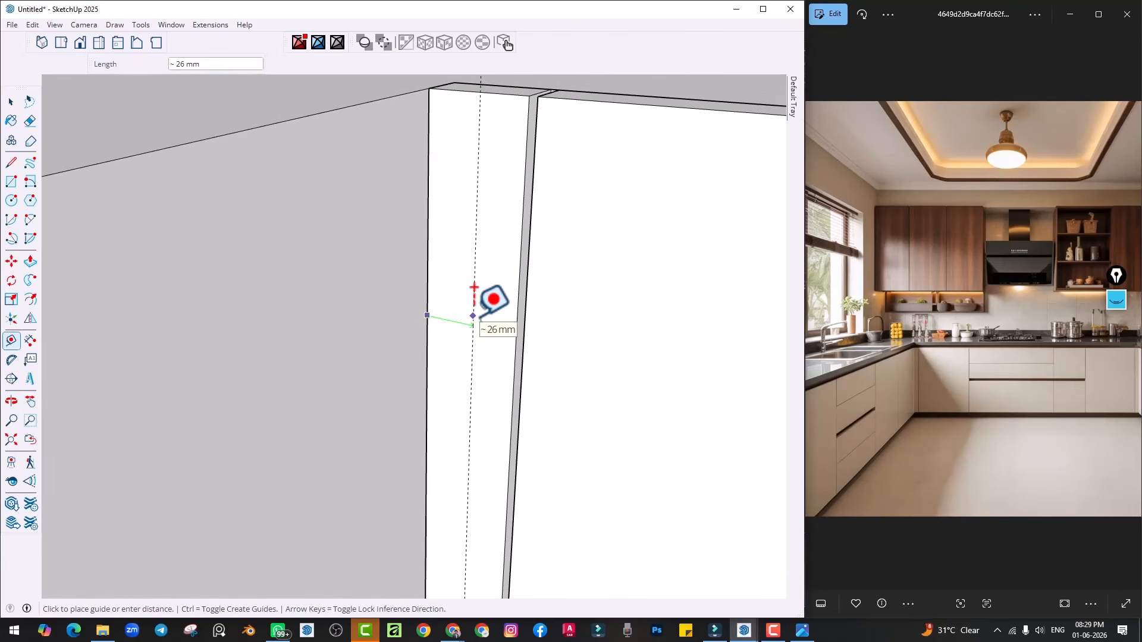
left_click(474, 316)
Draw a full-height rectangle on the corner filler between the inner corner edge and the vertical guide
scroll(479, 309, "down", 2)
key("r")
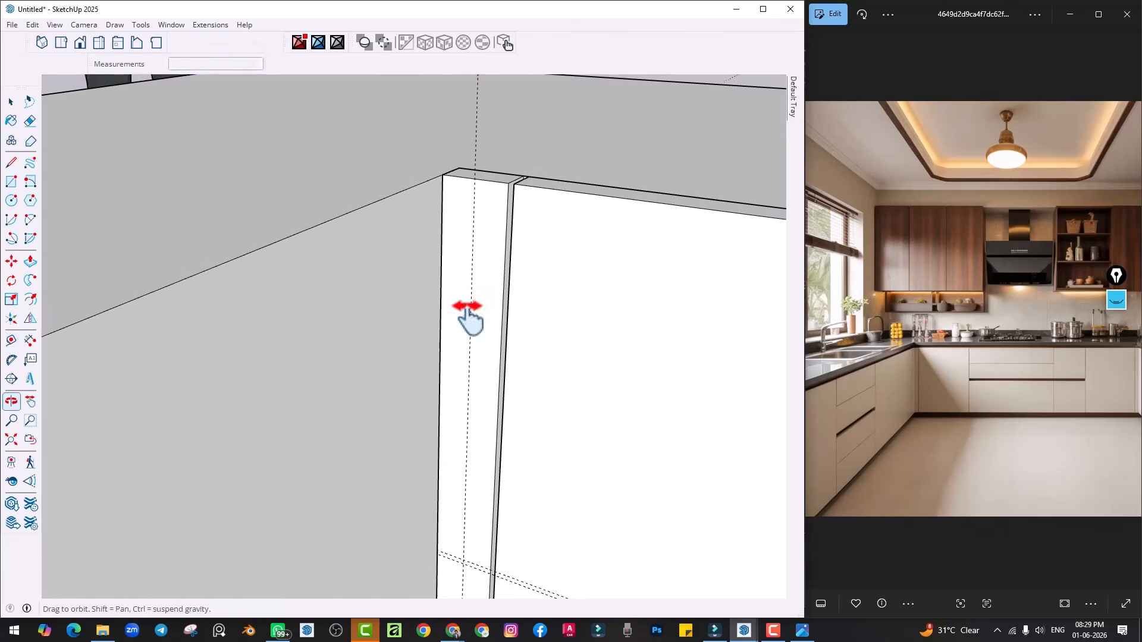
left_click(442, 177)
scroll(480, 407, "down", 3)
middle_click_drag(481, 446, 494, 270, "shift")
scroll(491, 458, "up", 3)
middle_click_drag(487, 562, 446, 459, "shift")
left_click(474, 458)
Pull the full-height corner strip outward by 1 mm and by a further 25 mm
key("p")
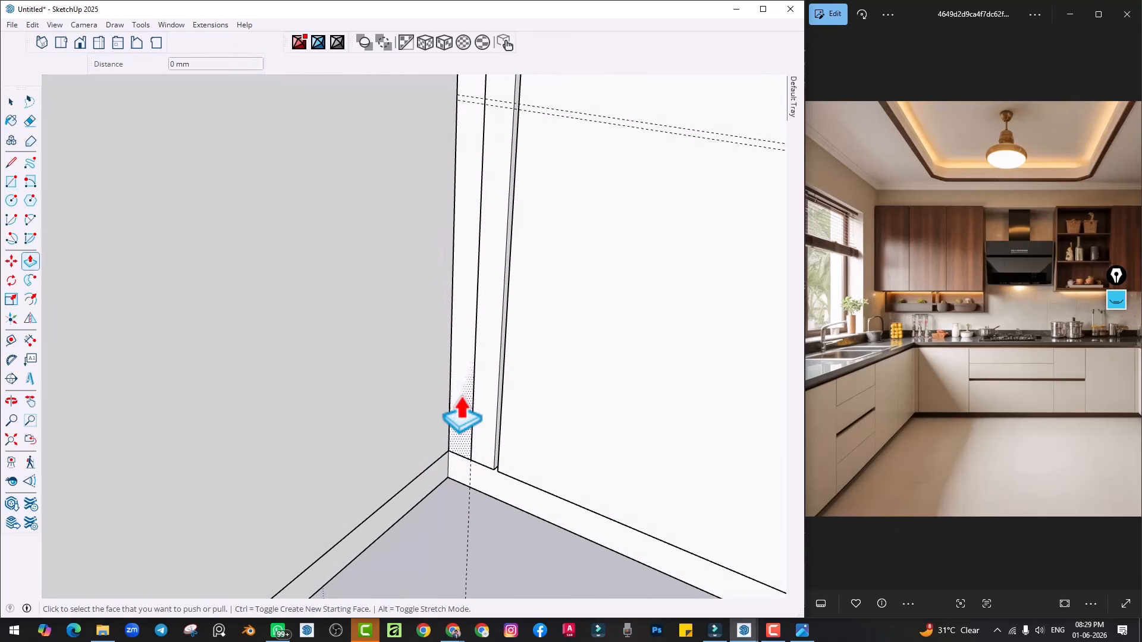
left_click(462, 418)
type("1")
key("Return")
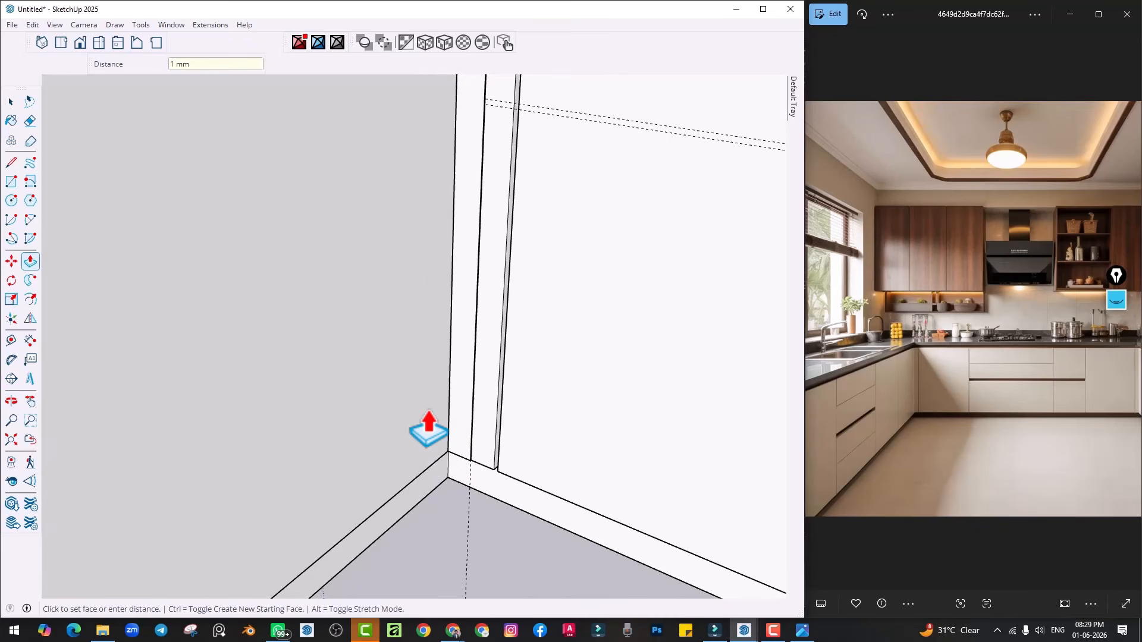
left_click(459, 384)
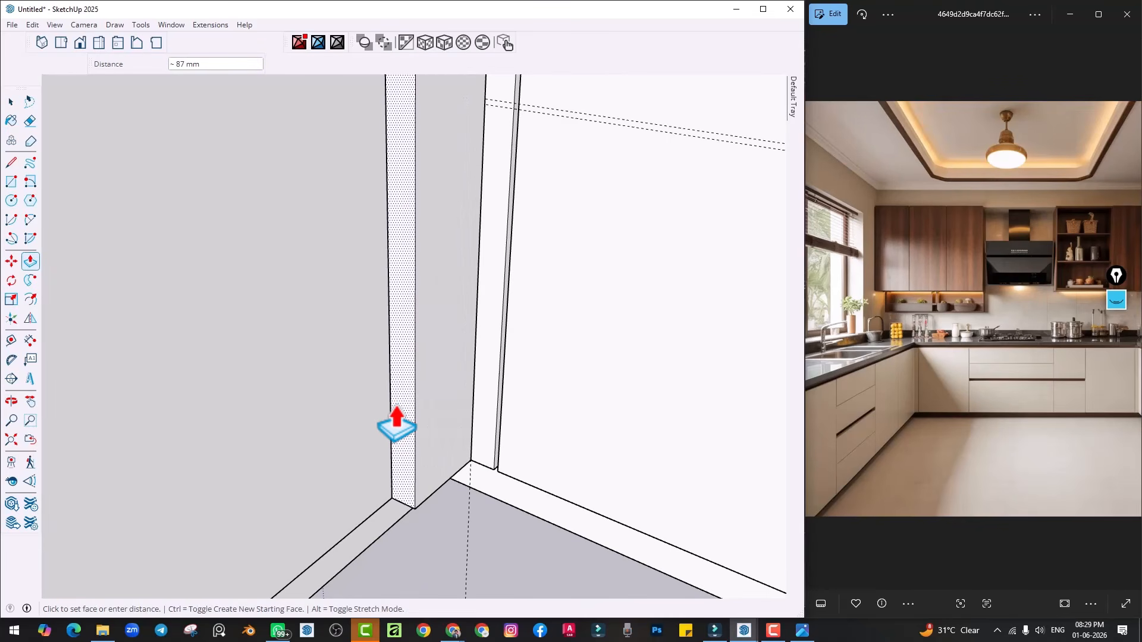
type("25")
key("Return")
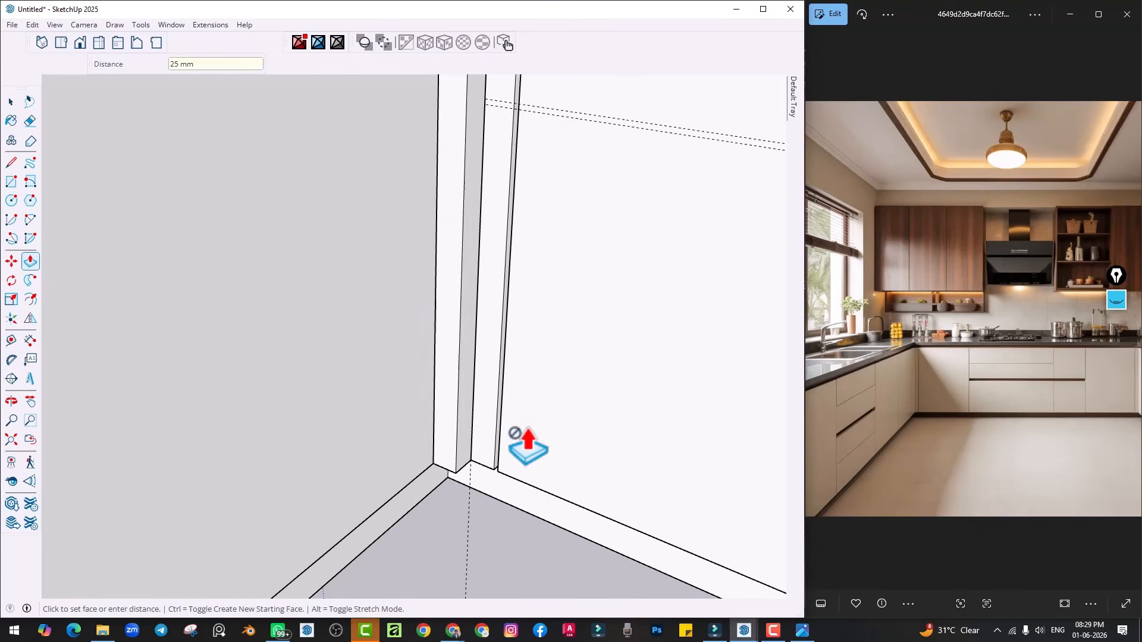
Try to pull the corner strip's side face 450 mm along the side cabinet run
mouse_move(528, 447)
middle_mouse_down()
mouse_move(428, 452)
mouse_move(433, 466)
middle_mouse_up()
mouse_move(501, 476)
middle_mouse_down()
mouse_move(467, 482)
mouse_move(543, 474)
mouse_move(453, 462)
mouse_move(484, 433)
mouse_move(530, 447)
mouse_move(413, 449)
mouse_move(488, 452)
mouse_move(492, 474)
mouse_move(536, 377)
mouse_move(534, 309)
mouse_move(499, 326)
mouse_move(485, 369)
middle_mouse_up()
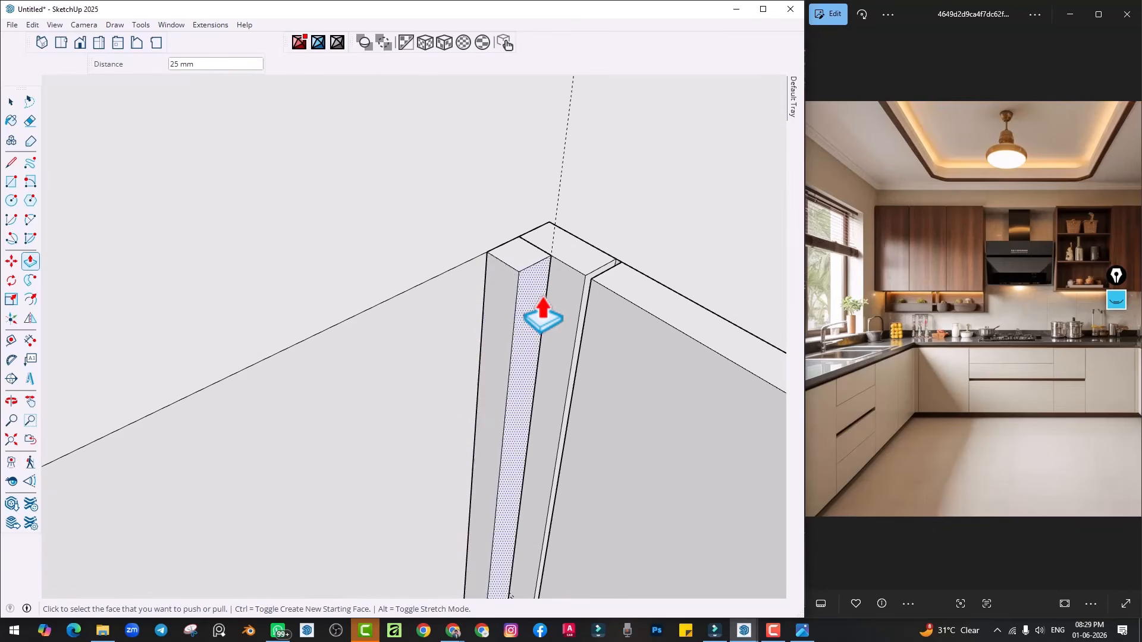
scroll(510, 311, "up", 2)
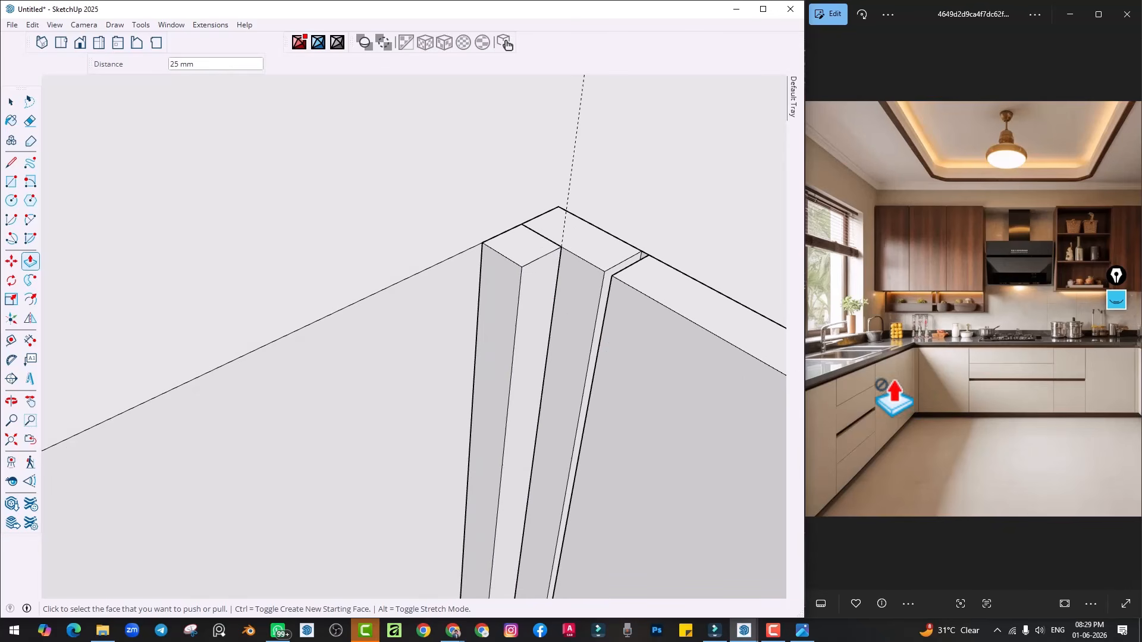
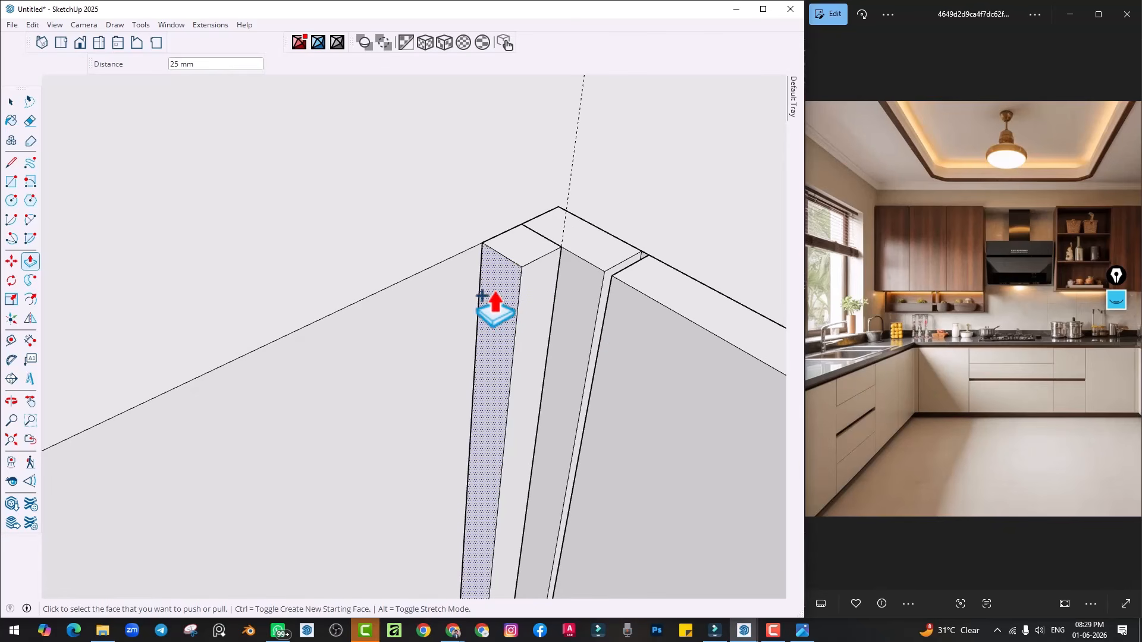
left_click(489, 283)
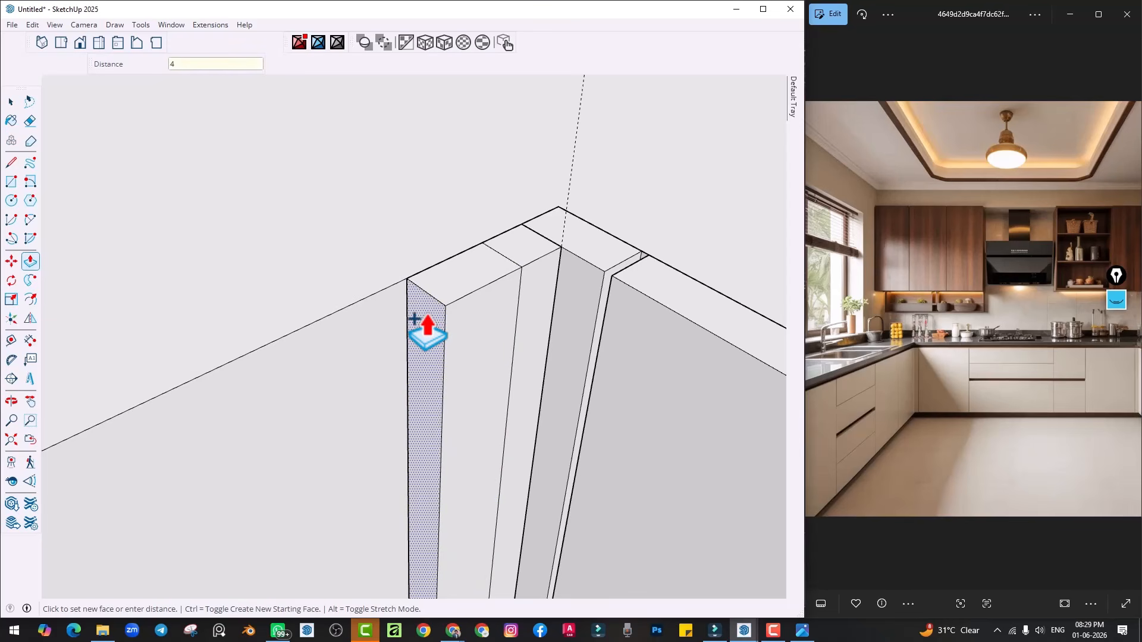
type("450")
key("Return")
scroll(516, 333, "down", 6)
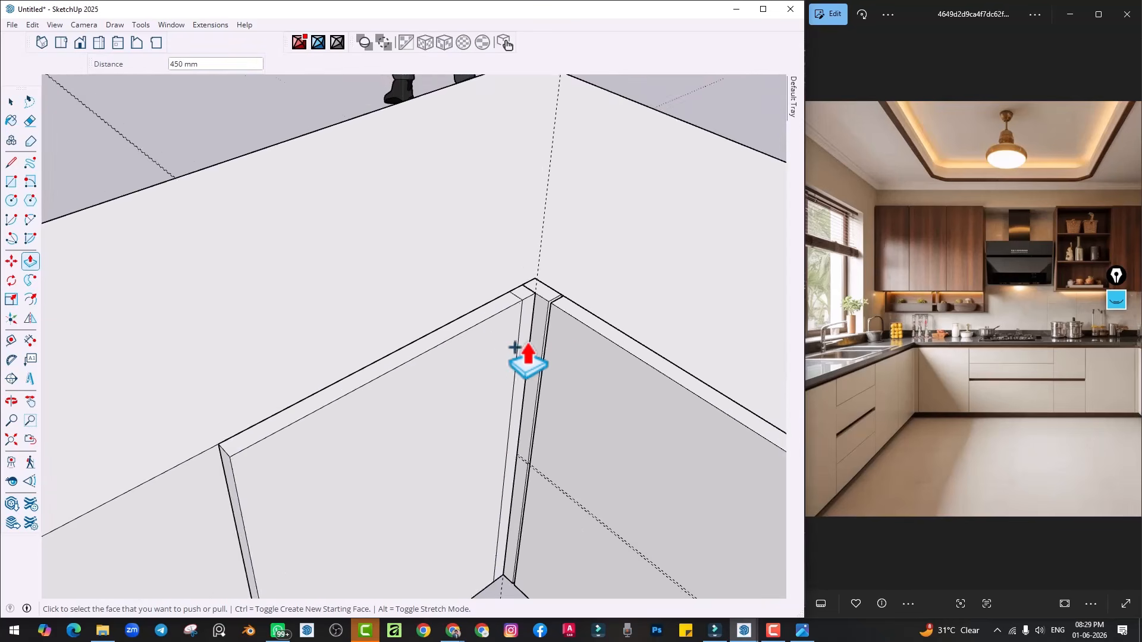
middle_click_drag(458, 370, 545, 304)
key("ctrl+z")
scroll(608, 260, "up", 7)
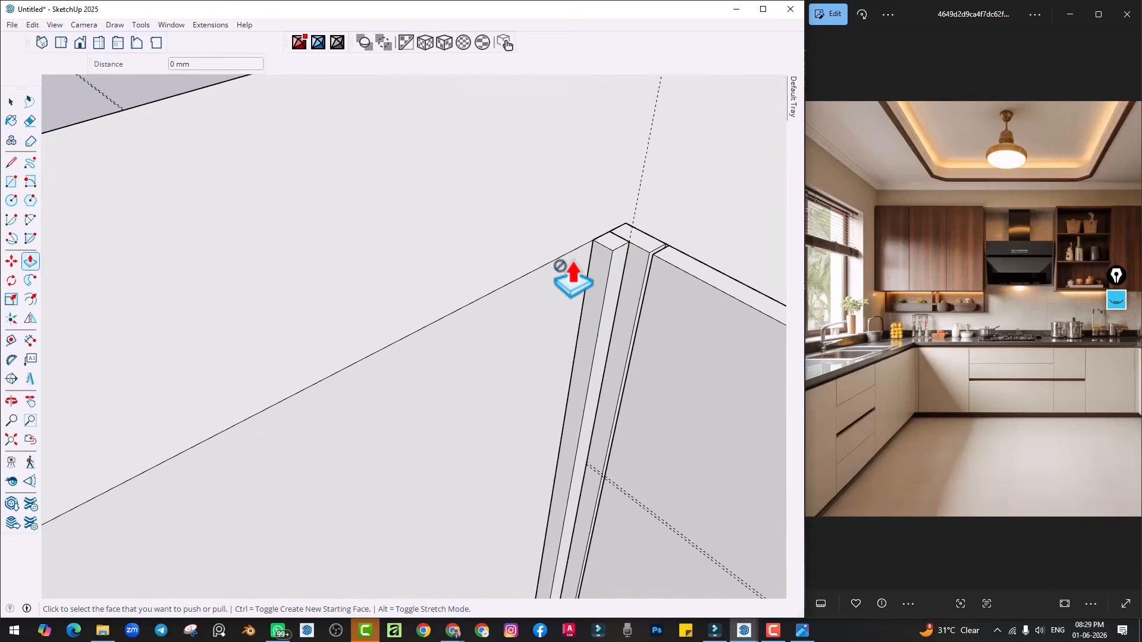
Extend the corner strip along the side run with a narrow gap section followed by a 450 mm door panel
scroll(614, 254, "up", 2)
left_click(598, 264)
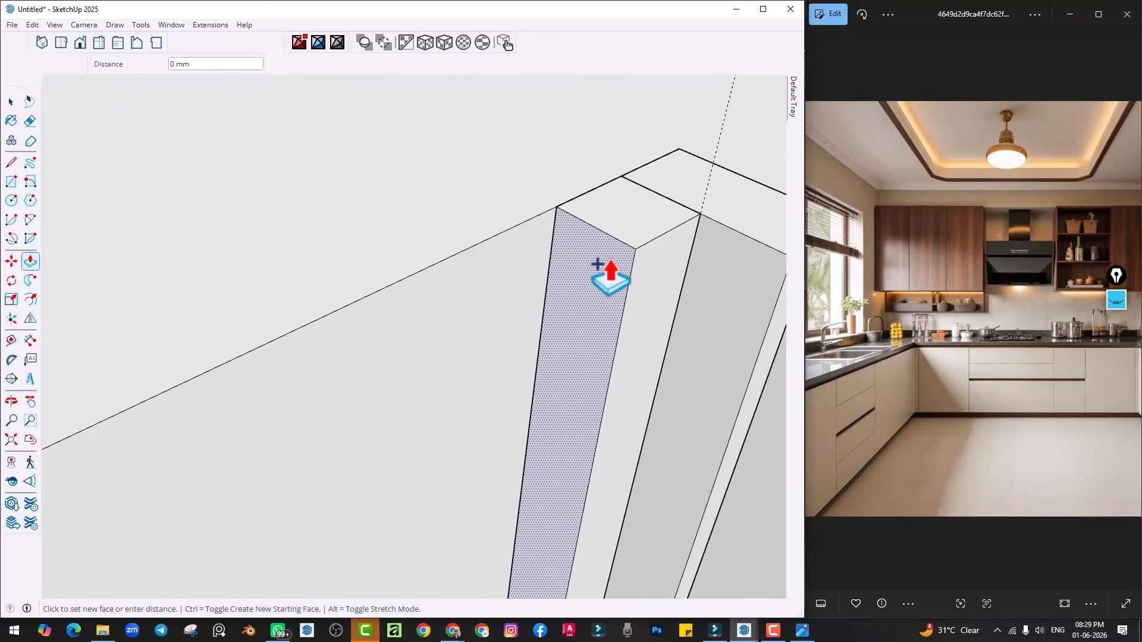
key("Return")
left_click(575, 297)
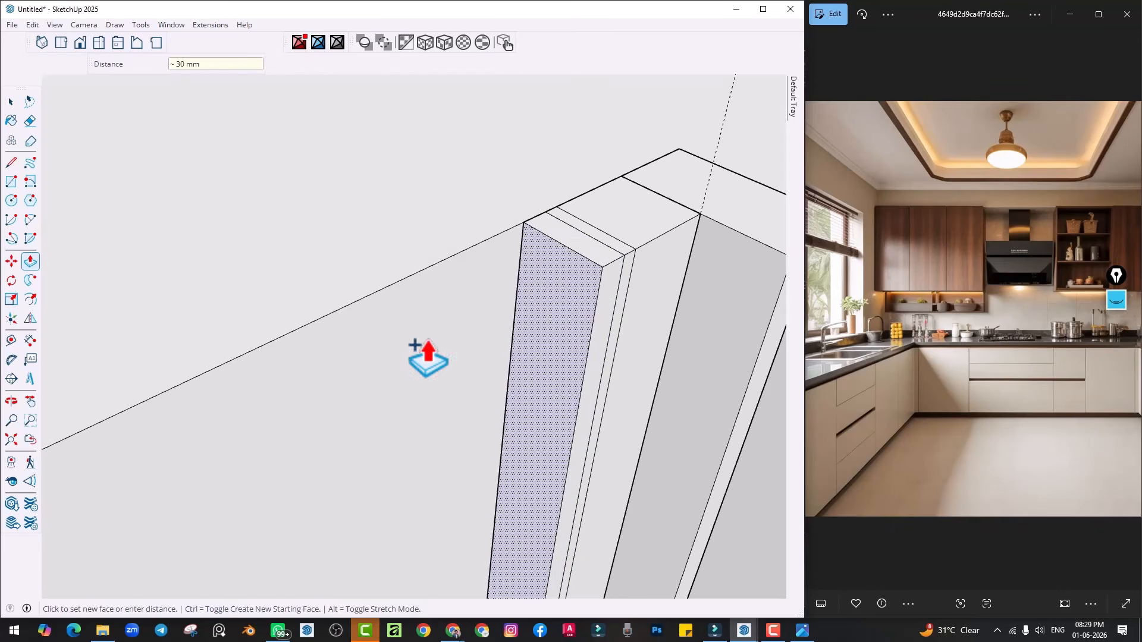
type("450")
key("Return")
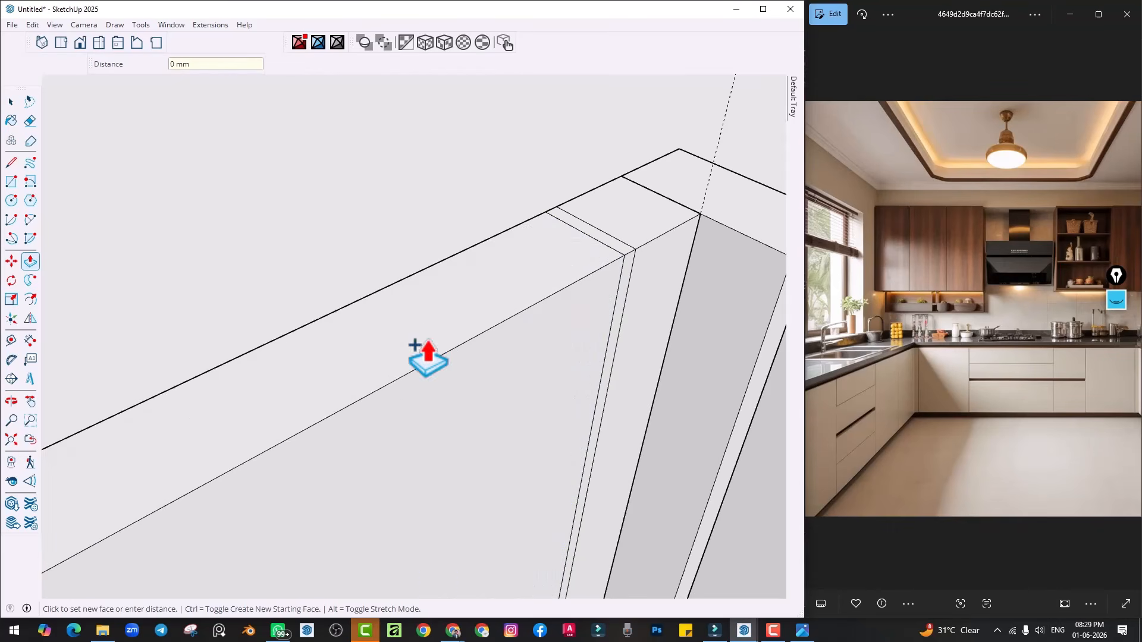
Continue the side run's front with a 4 mm gap section and a second 450 mm door panel
scroll(640, 301, "down", 8)
middle_click_drag(612, 329, 653, 113, "shift")
scroll(467, 342, "up", 2)
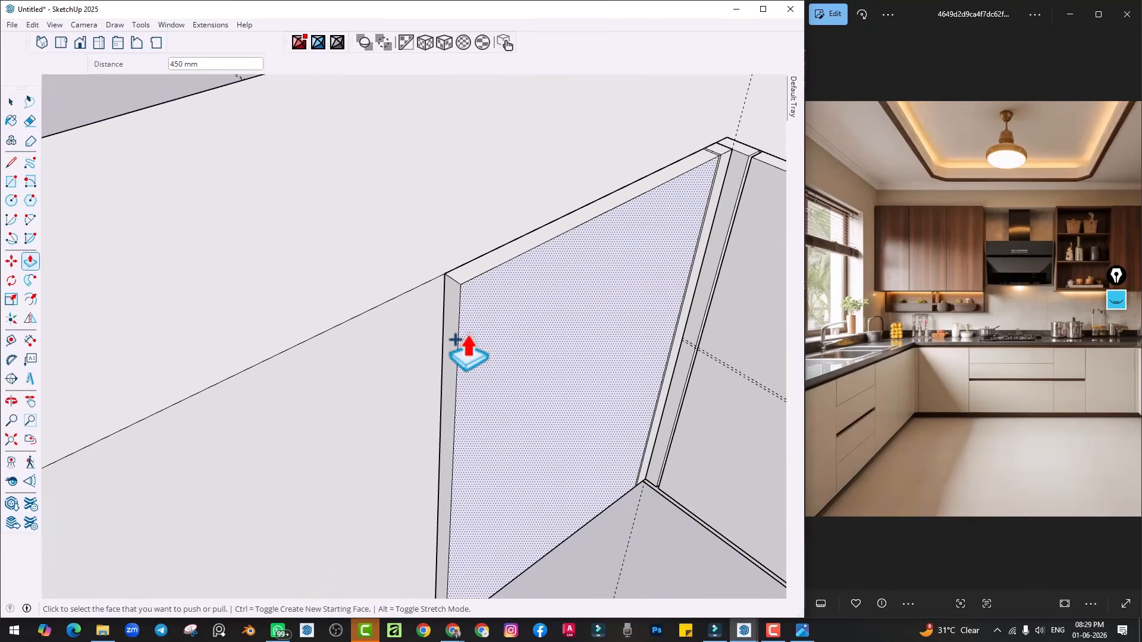
left_click(451, 318)
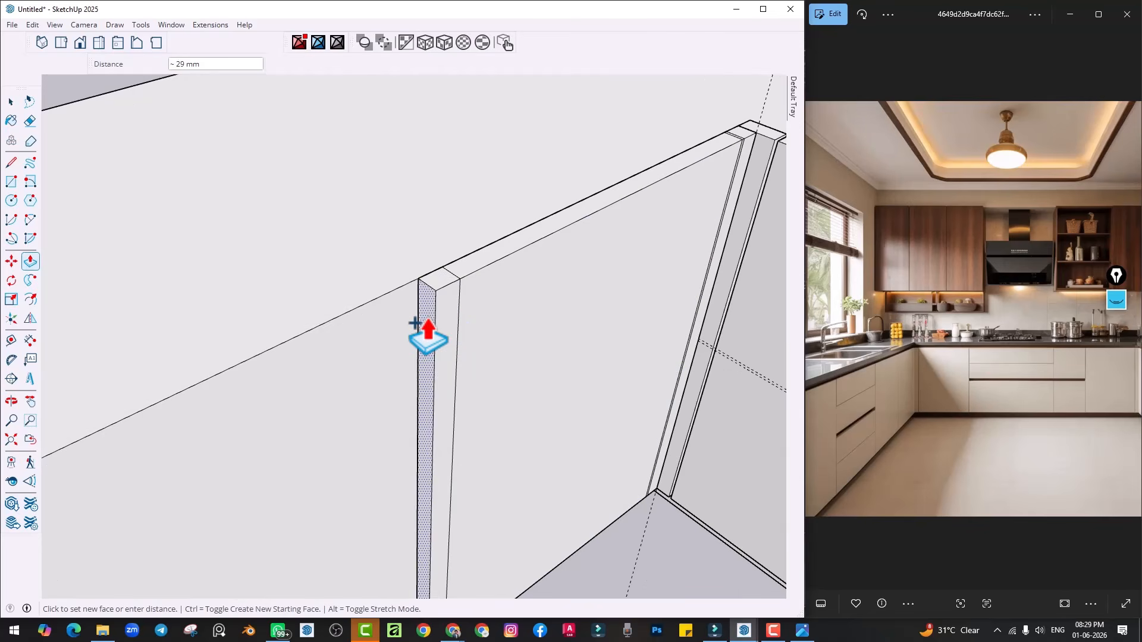
type("4")
key("Return")
left_click(437, 321)
key("ctrl")
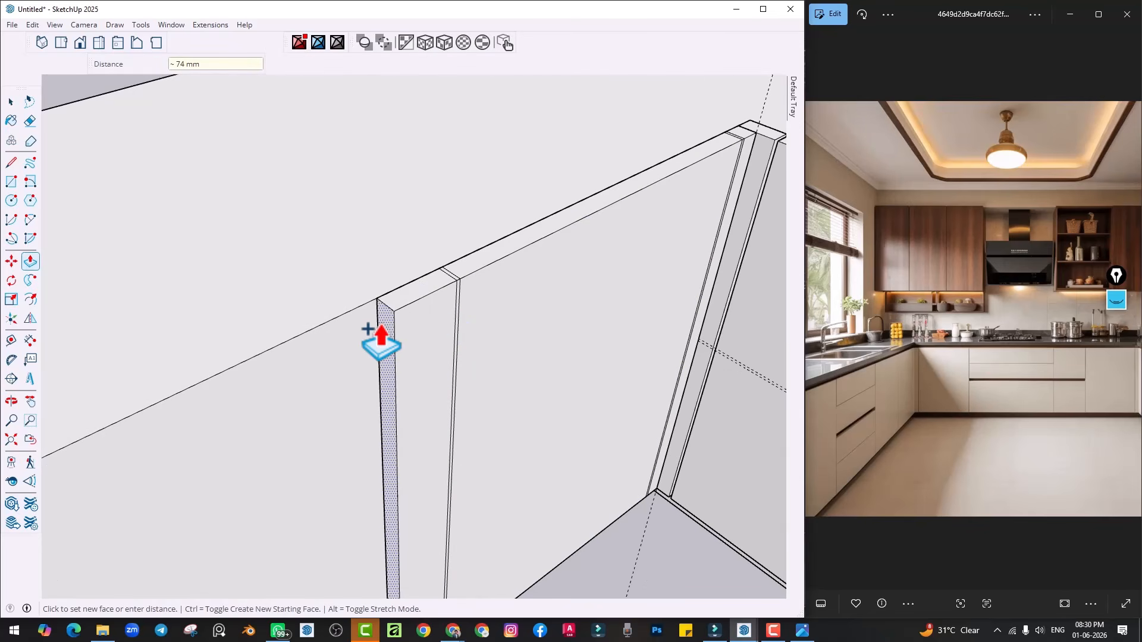
type("450")
key("Return")
scroll(420, 333, "down", 6)
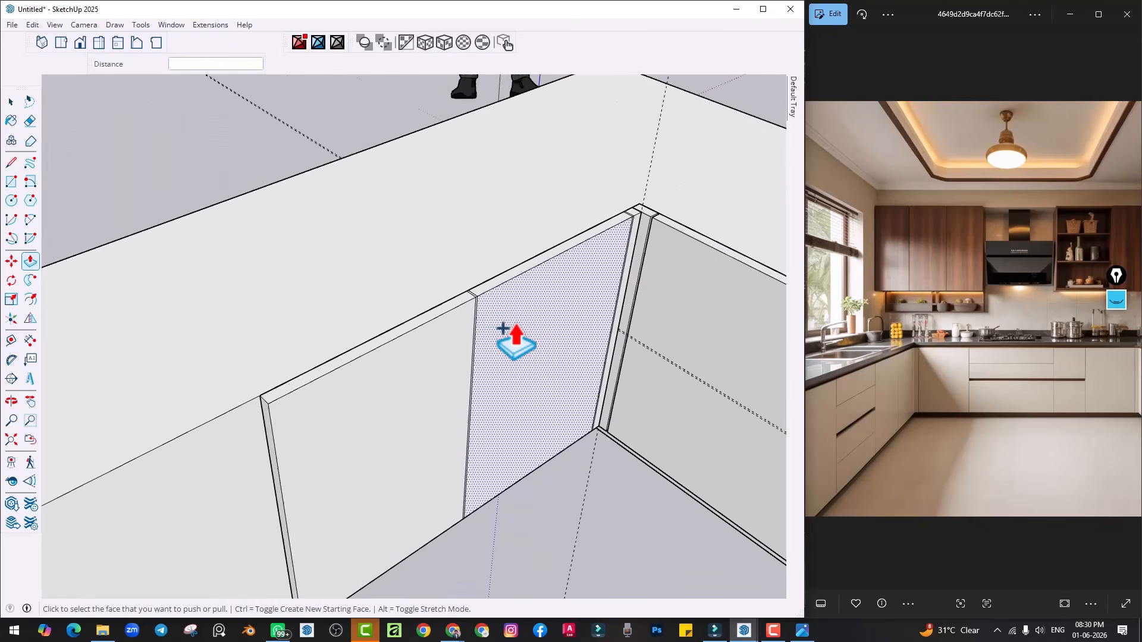
Add a 4 mm gap section and a 600 mm panel after the second door on the side run
scroll(423, 396, "up", 5)
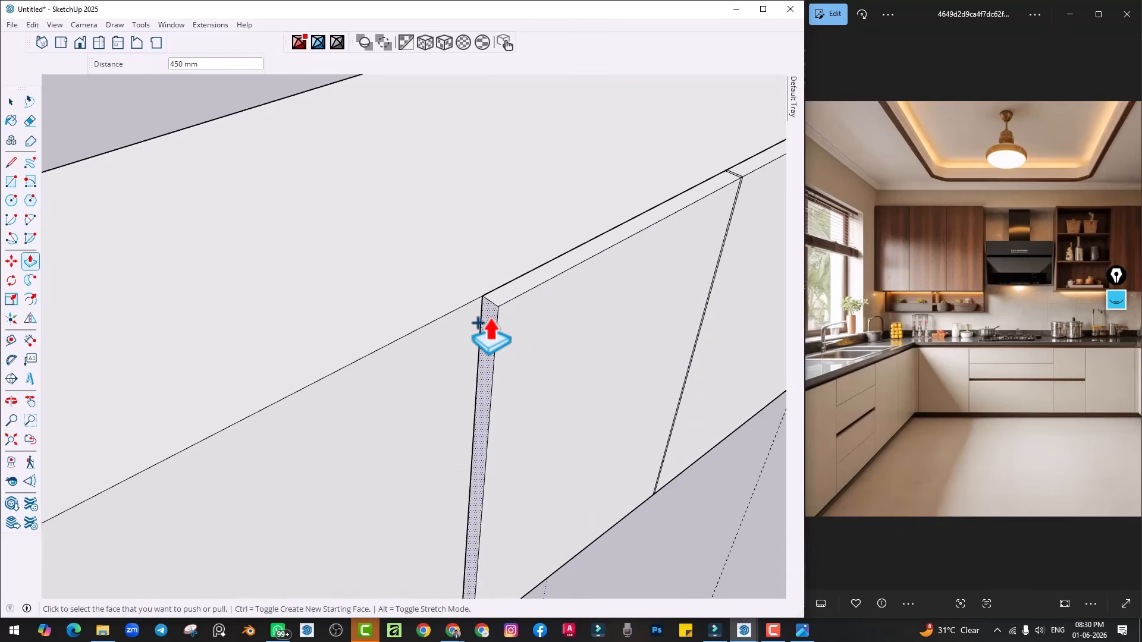
left_click(463, 339)
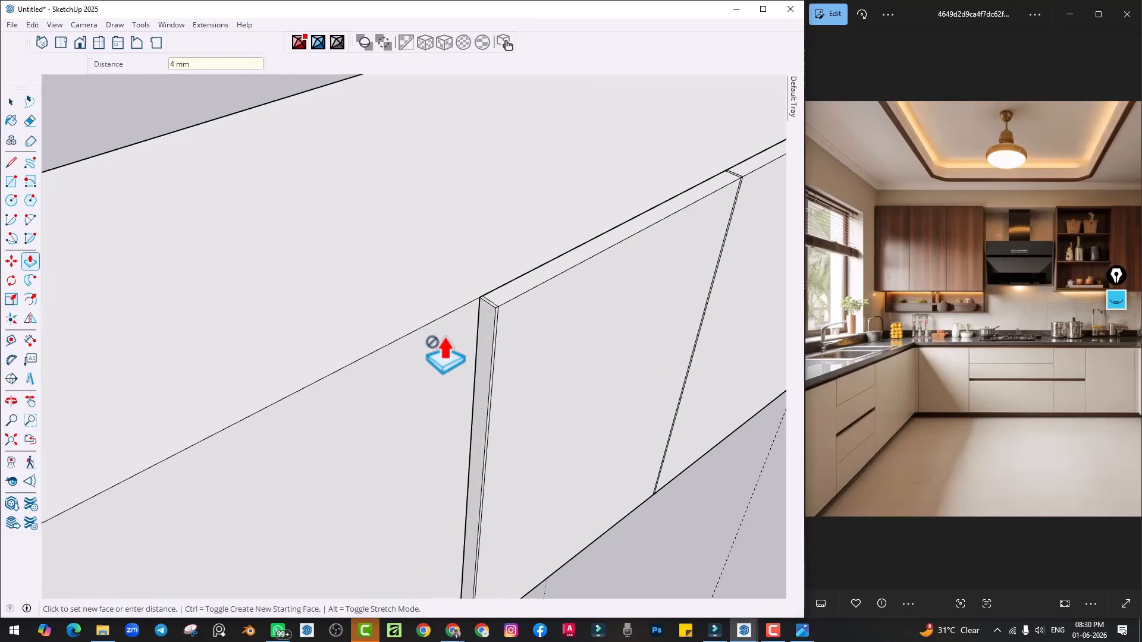
scroll(357, 377, "down", 2)
middle_click_drag(324, 392, 479, 334, "shift")
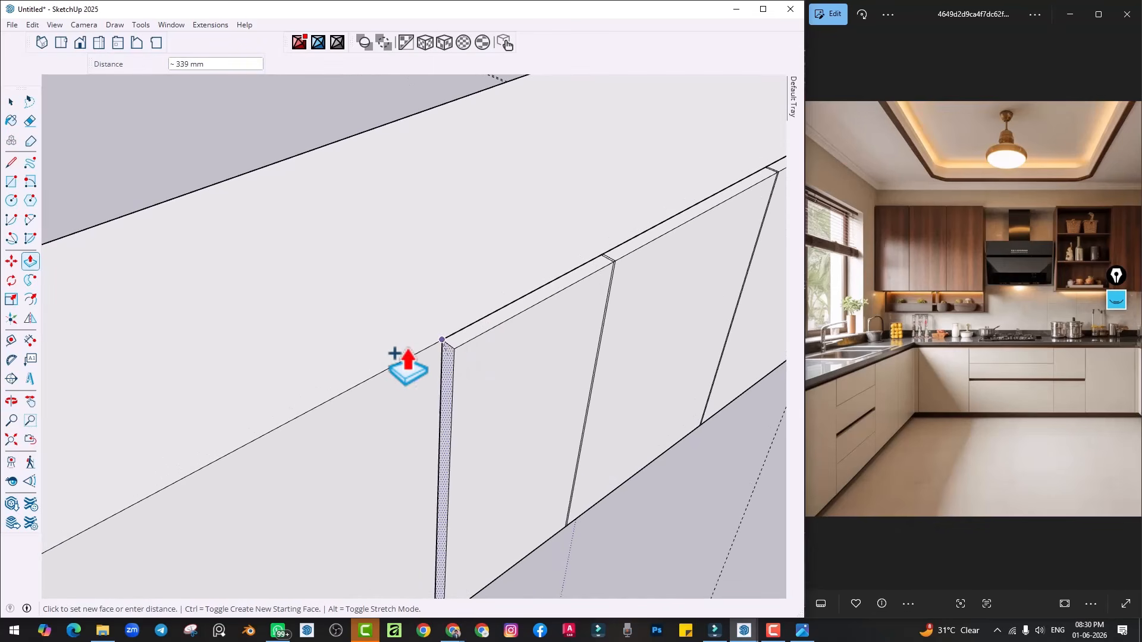
key("Return")
scroll(451, 375, "down", 4)
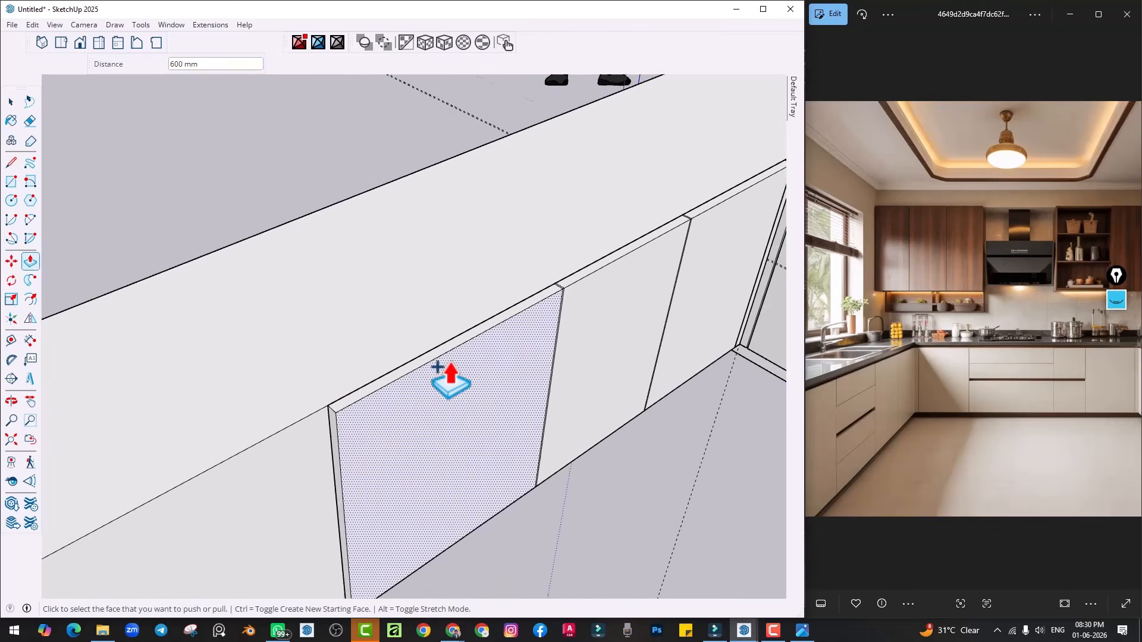
Add two 300 mm door panels beyond the 600 mm panel, separated by a 4 mm gap section
middle_click_drag(451, 377, 574, 315, "shift")
scroll(499, 369, "up", 3)
left_click(507, 360)
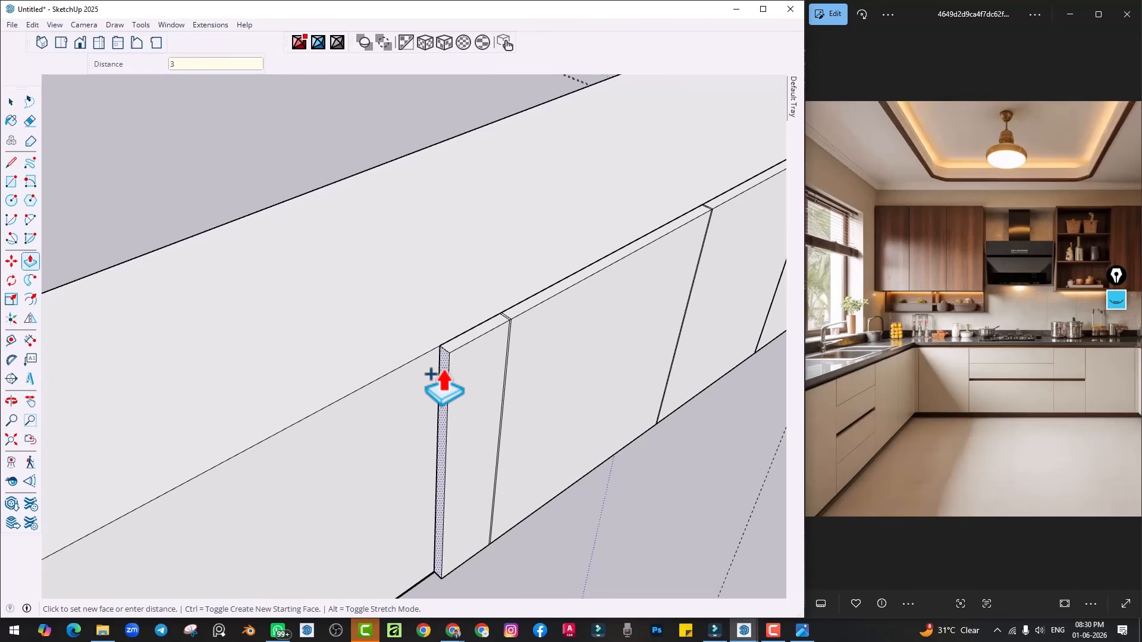
type("300")
key("Return")
left_click(372, 433)
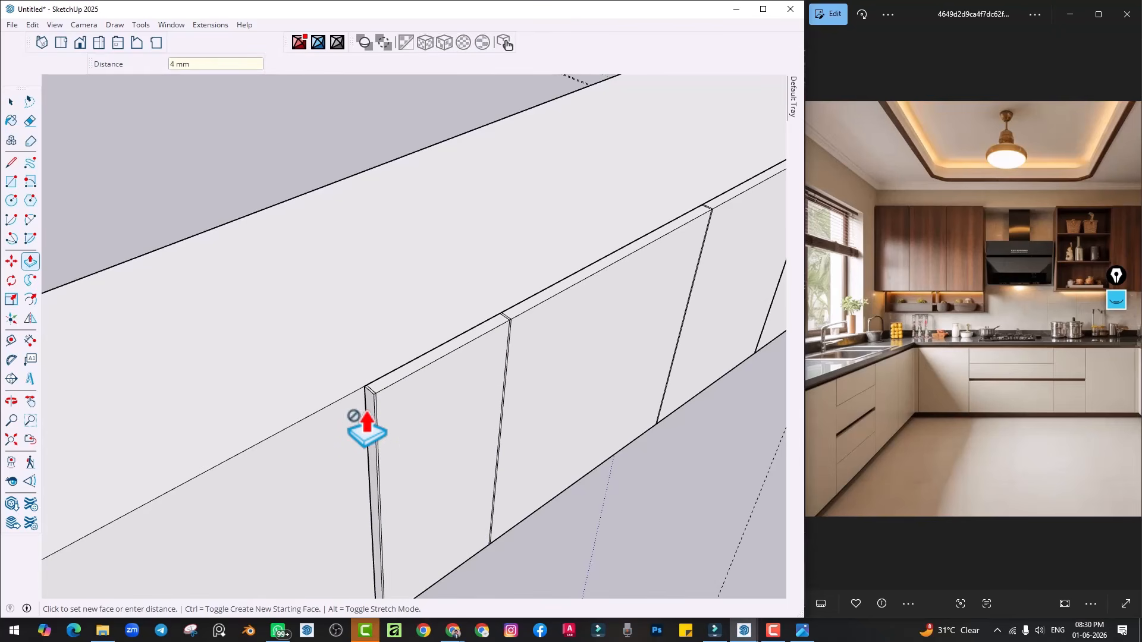
type("300")
key("Return")
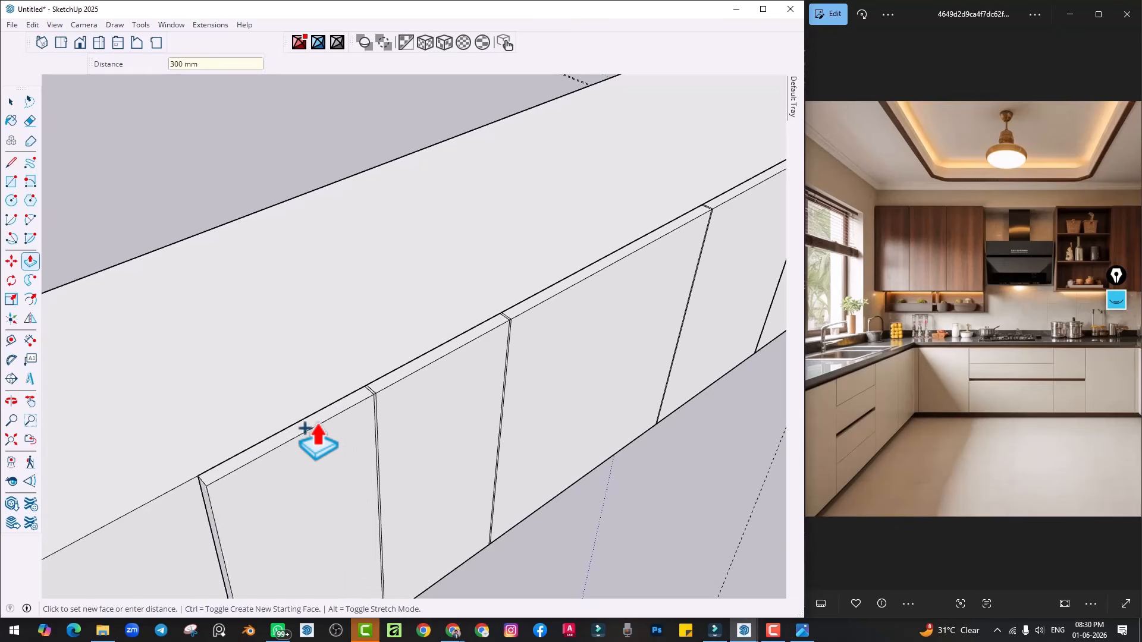
Push the side cabinet body's end face back until it is flush with the outer edge of the last door panel
middle_click_drag(301, 428, 249, 505)
key("space")
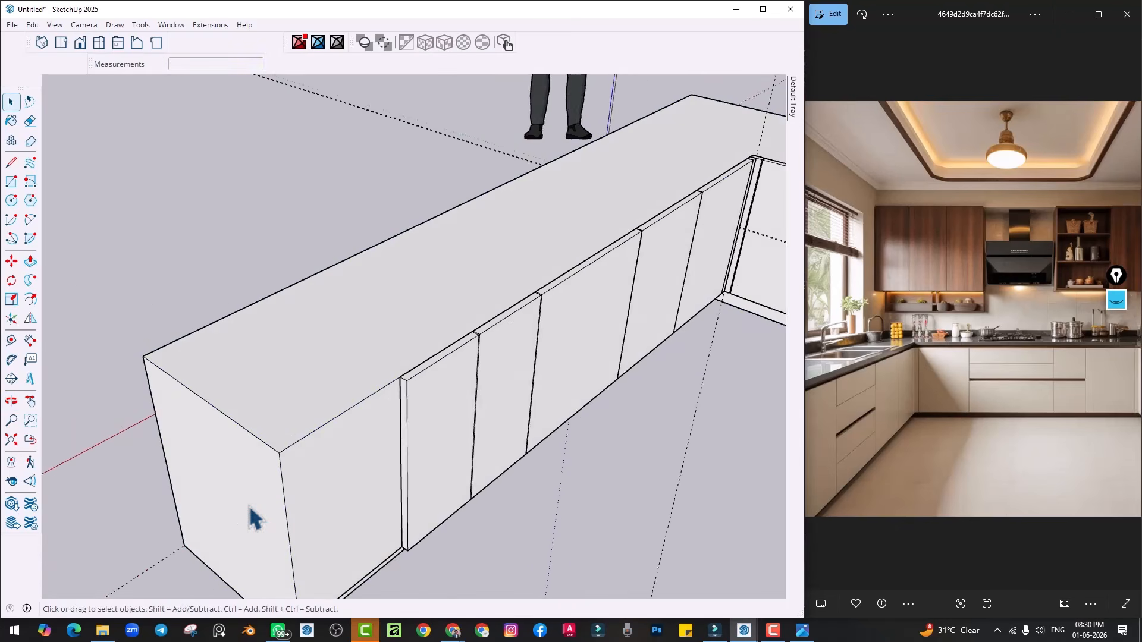
double_click(249, 505)
key("p")
left_click(248, 505)
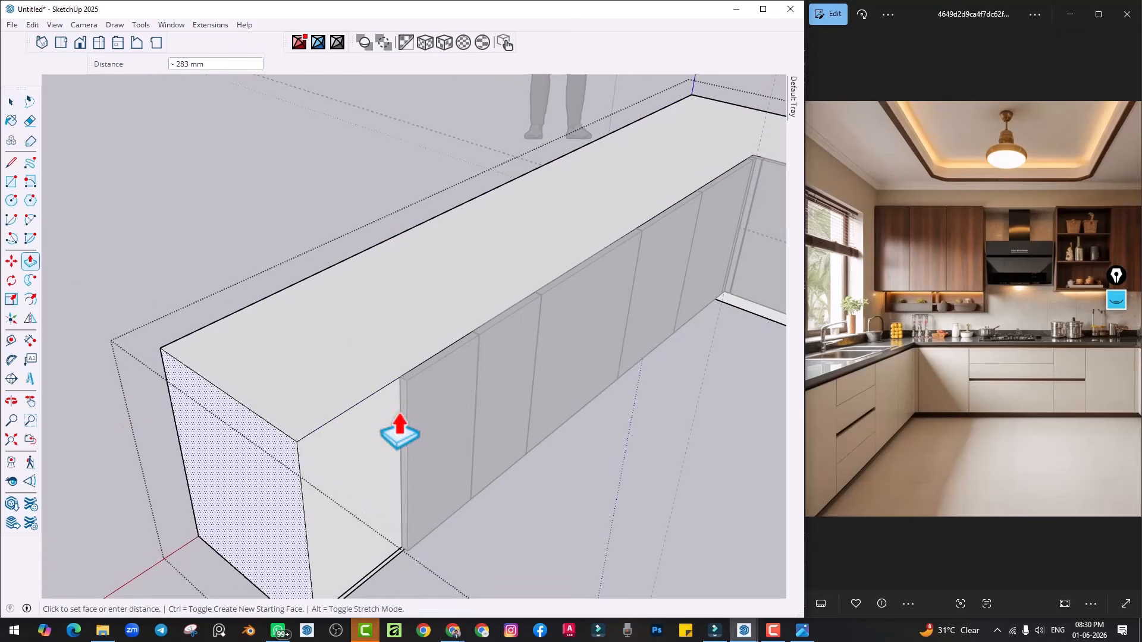
left_click(398, 421)
key("space")
scroll(474, 471, "down", 1)
middle_click_drag(474, 471, 523, 412)
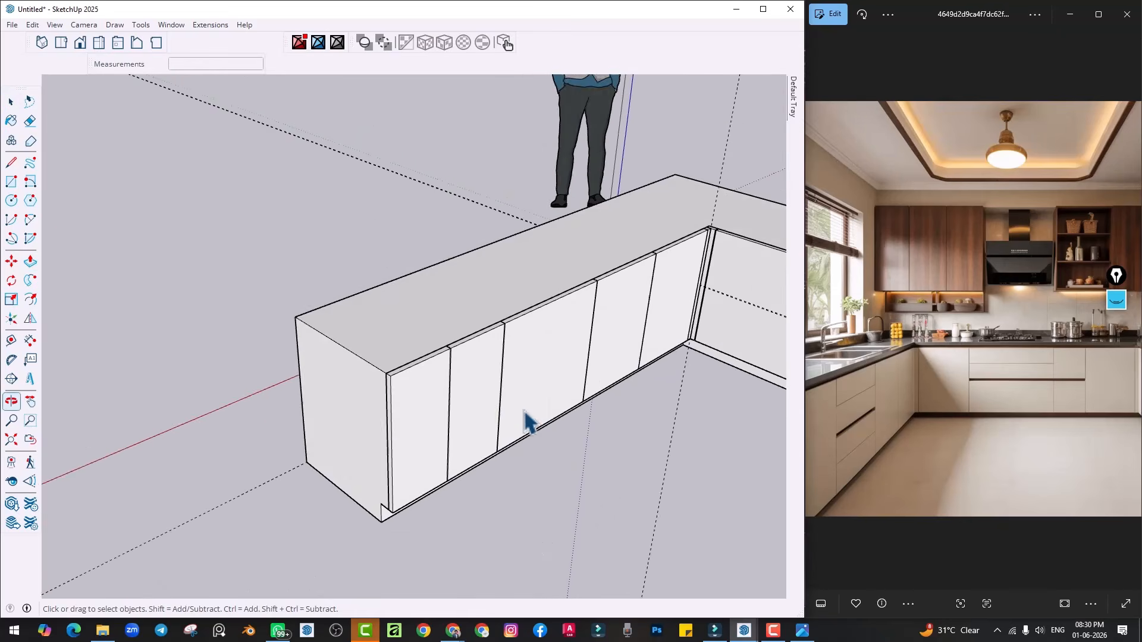
Select all connected geometry of the side run's front panels and make it a group
scroll(550, 357, "up", 3)
middle_click_drag(551, 357, 472, 434, "shift")
triple_click(523, 420)
right_click(477, 433)
left_click(510, 113)
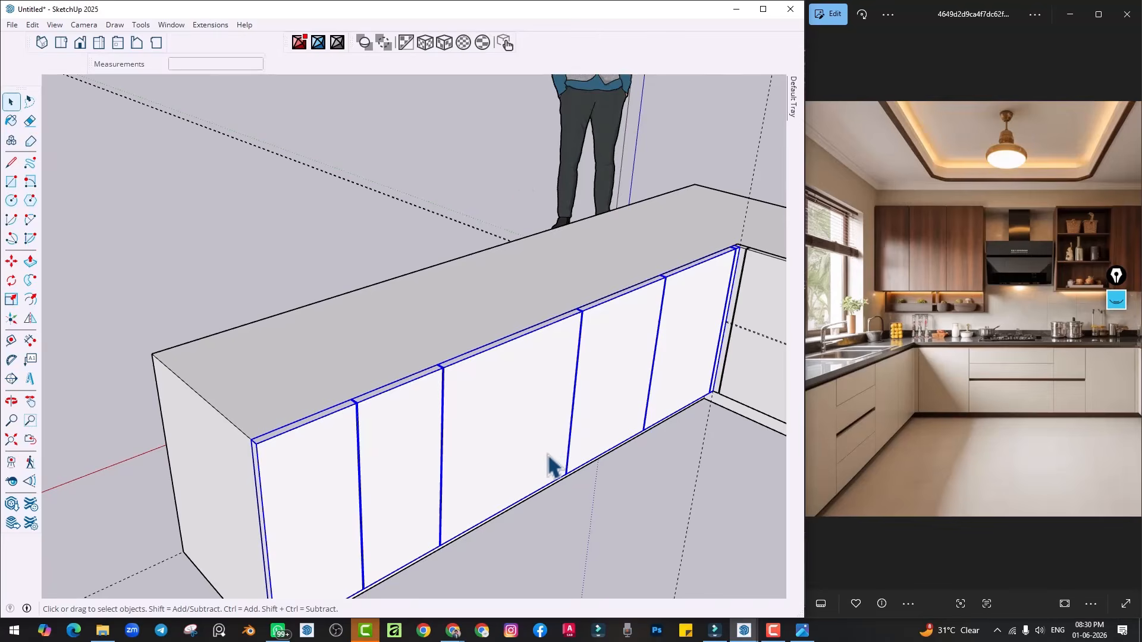
Open the side run's front group and draw a horizontal line across the 600 mm panel at mid-height
double_click(550, 465)
middle_click_drag(586, 497, 497, 439)
scroll(437, 414, "up", 3)
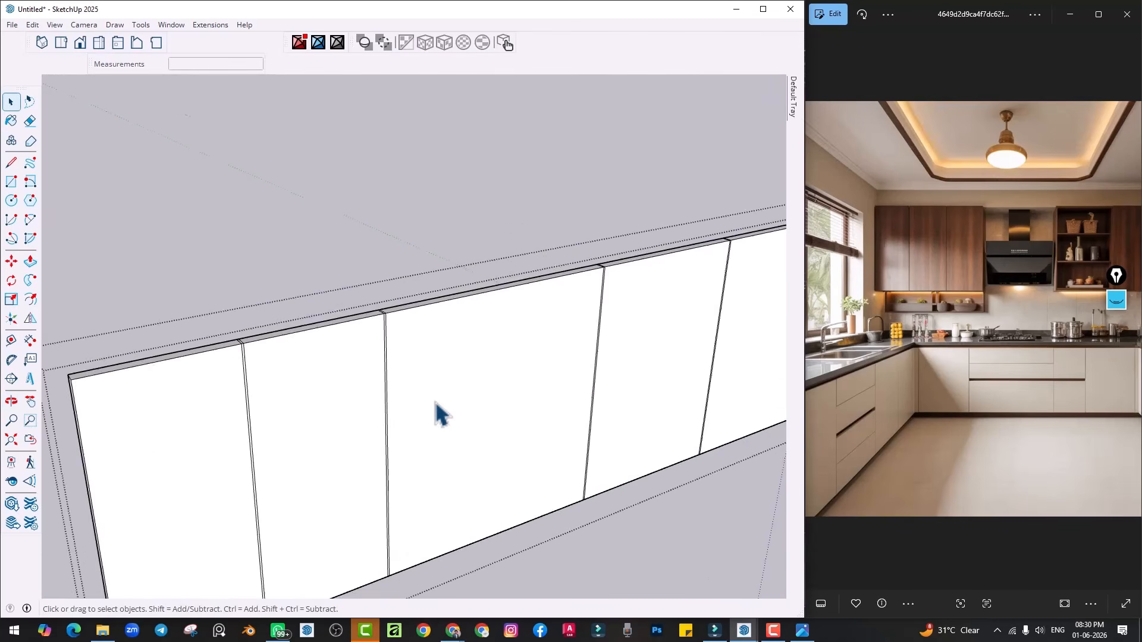
middle_click_drag(440, 415, 364, 431)
key("l")
mouse_move(446, 473)
middle_mouse_down()
mouse_move(423, 428)
mouse_move(411, 458)
mouse_move(359, 413)
mouse_move(355, 432)
mouse_move(378, 466)
middle_mouse_up()
scroll(364, 472, "up", 1)
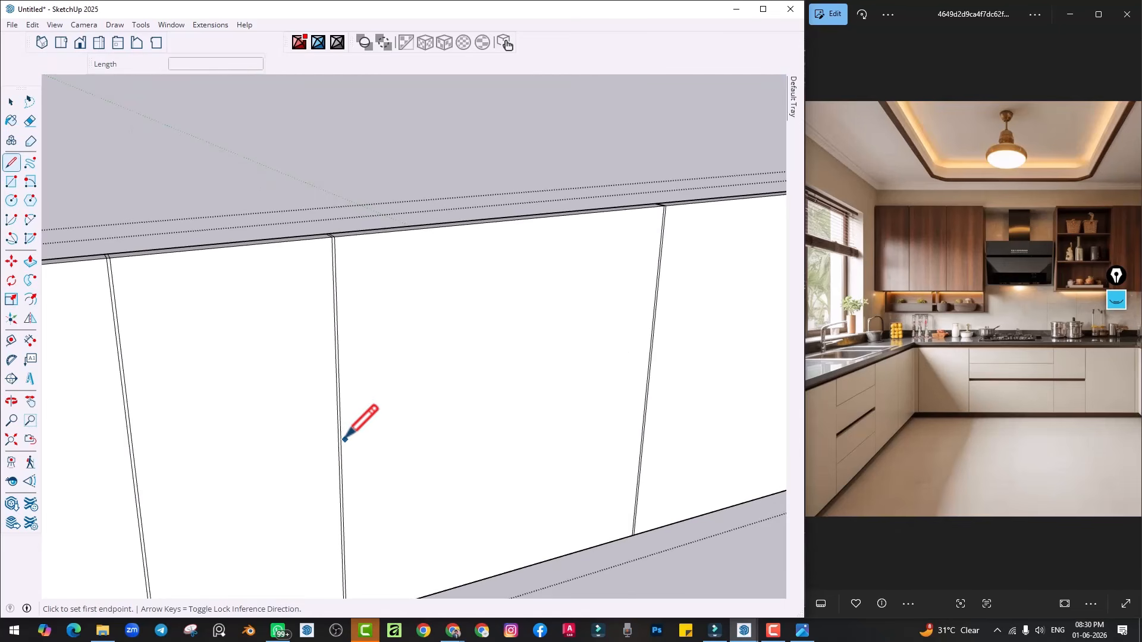
left_click(340, 443)
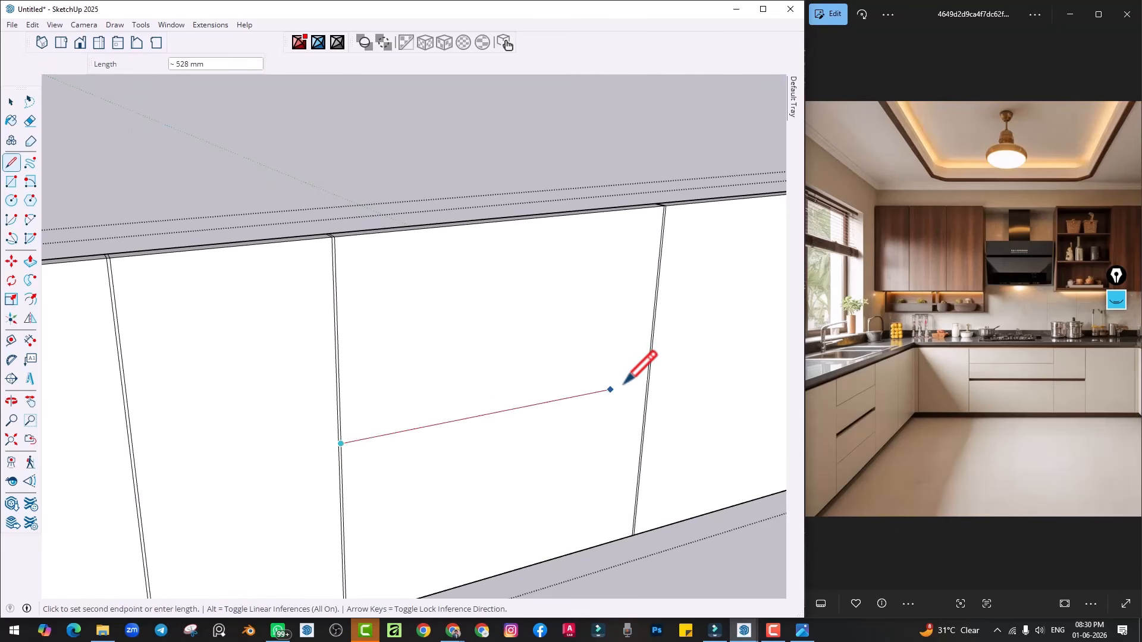
left_click(646, 382)
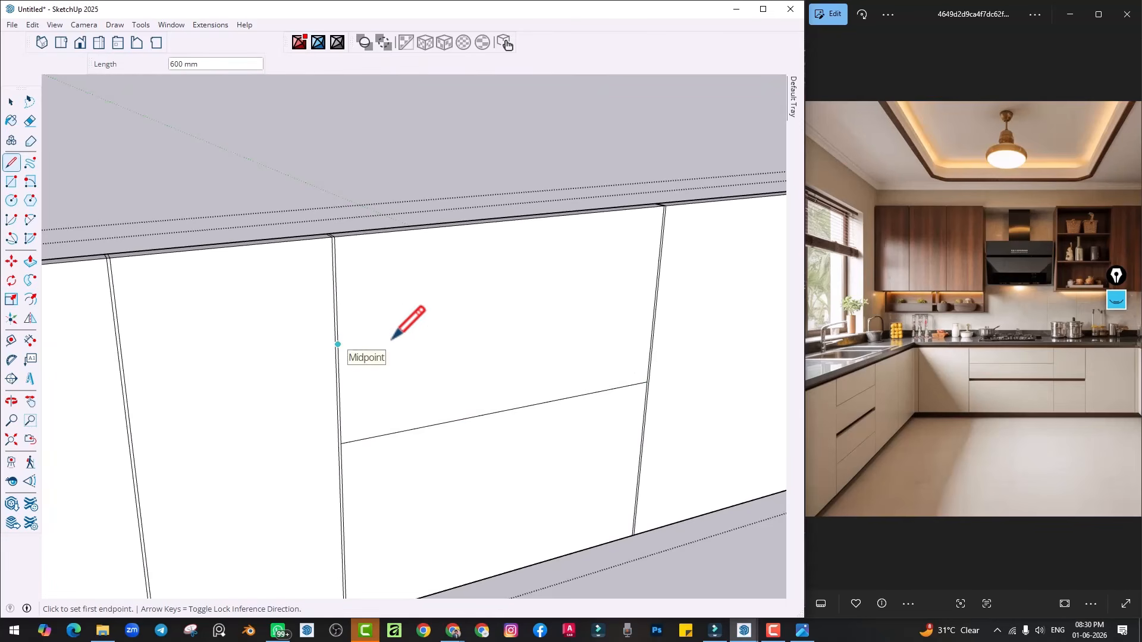
Draw horizontal lines across the 600 mm panel at the midpoints of its upper and lower halves
left_click(337, 344)
left_click(654, 298)
middle_click_drag(400, 504, 396, 385, "shift")
scroll(361, 376, "up", 3)
left_click(336, 446)
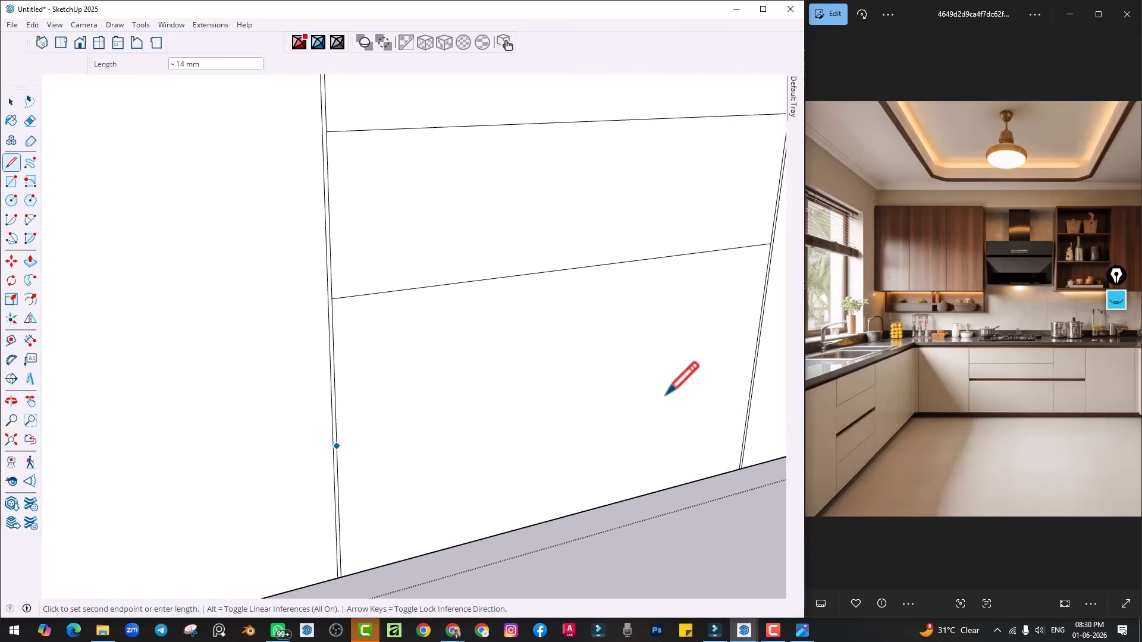
left_click(747, 382)
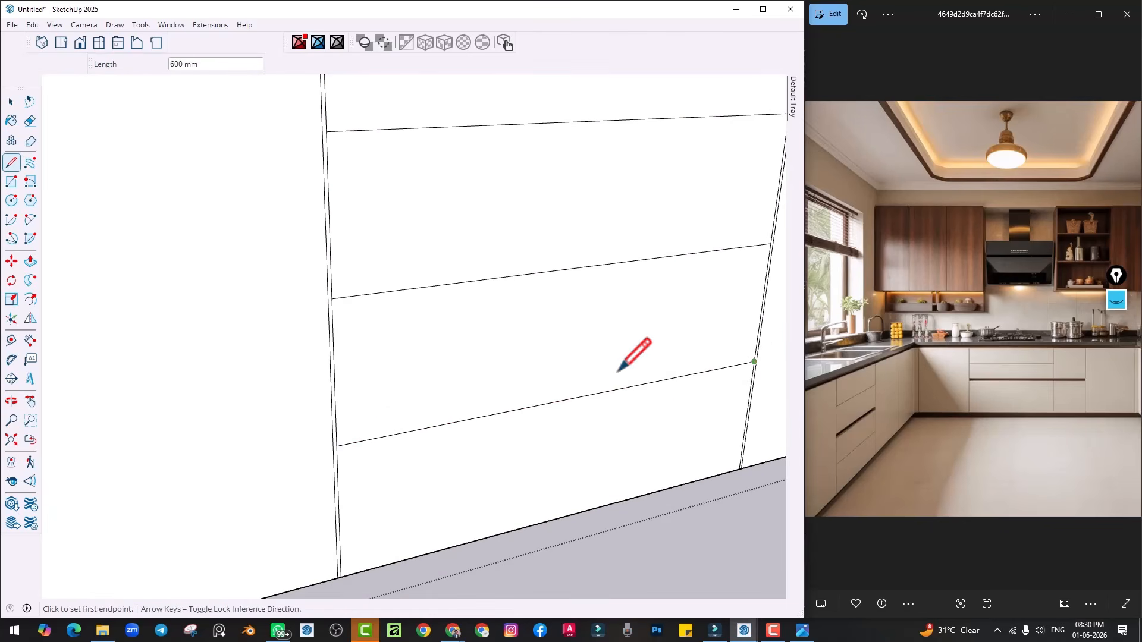
Copy the three horizontal drawer lines 4 mm upward to form the gaps between the drawer fronts
scroll(568, 376, "down", 3)
scroll(564, 381, "down", 1)
middle_click_drag(439, 408, 518, 394)
scroll(478, 386, "up", 2)
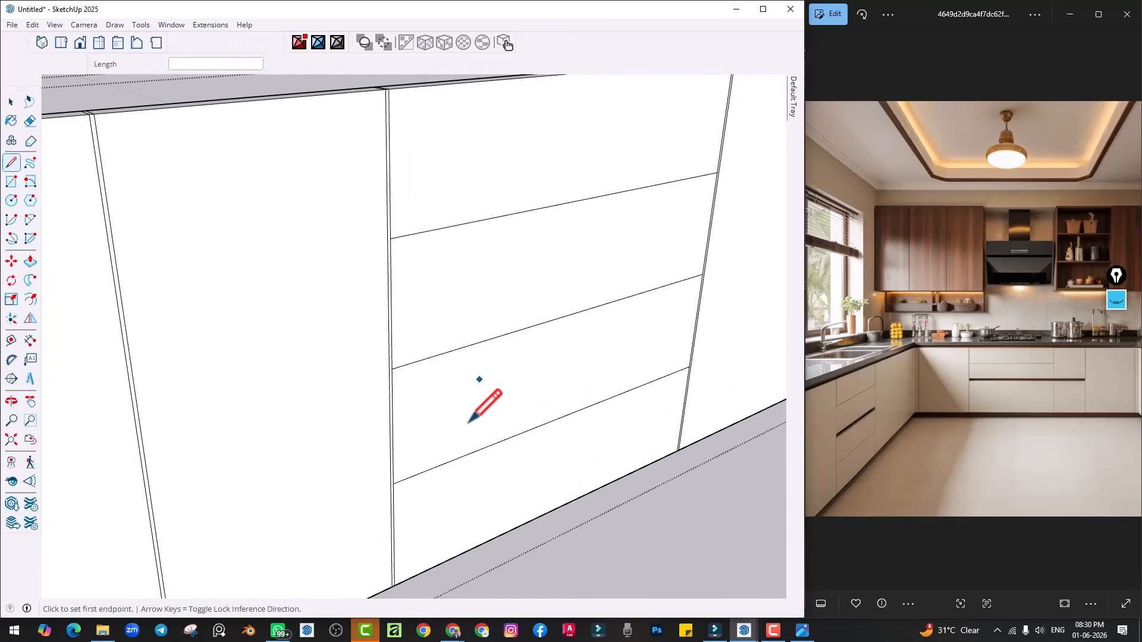
key("space")
left_click(465, 456)
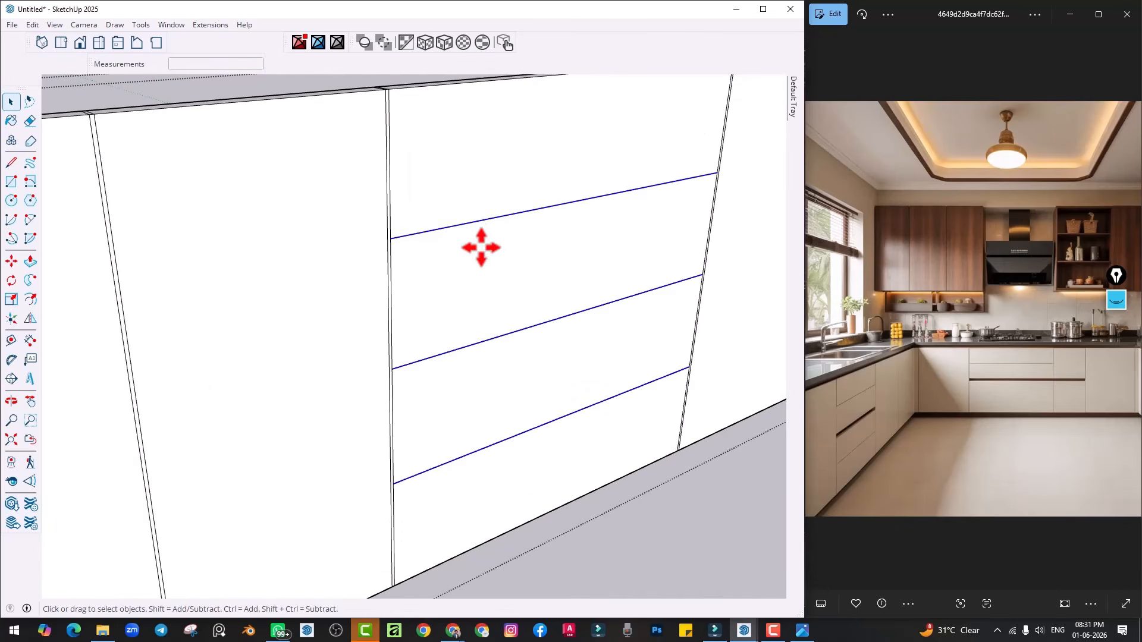
key("m")
left_click(505, 291)
key("ctrl")
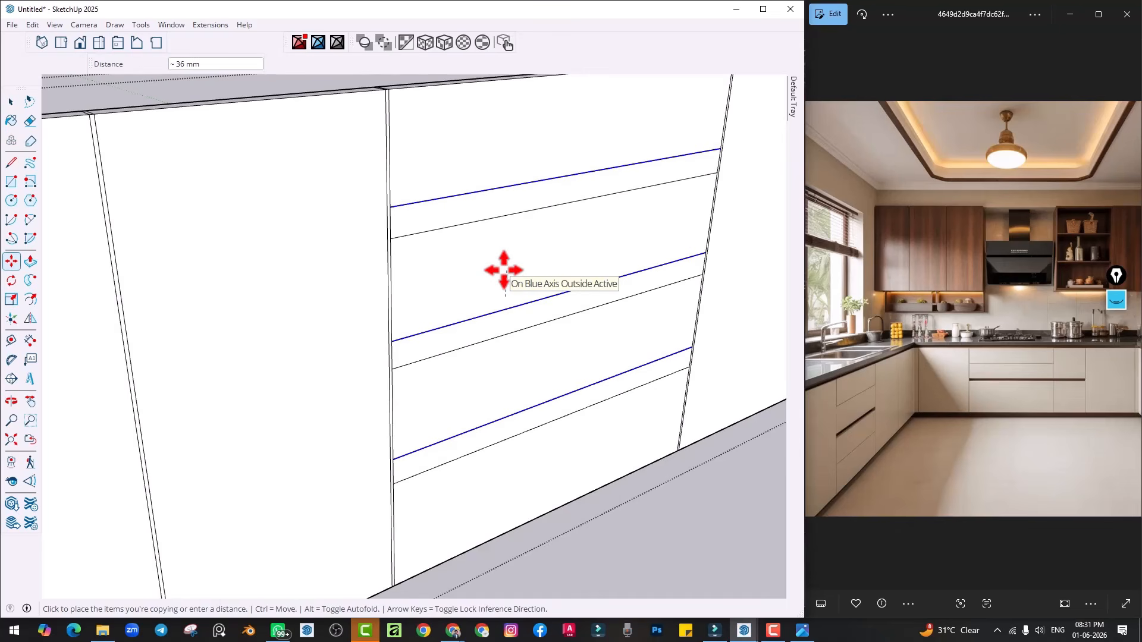
type("4p")
Push the vertical gap strip beside the drawer panel and the three horizontal drawer gap strips through the side run's front panels
scroll(411, 245, "up", 5)
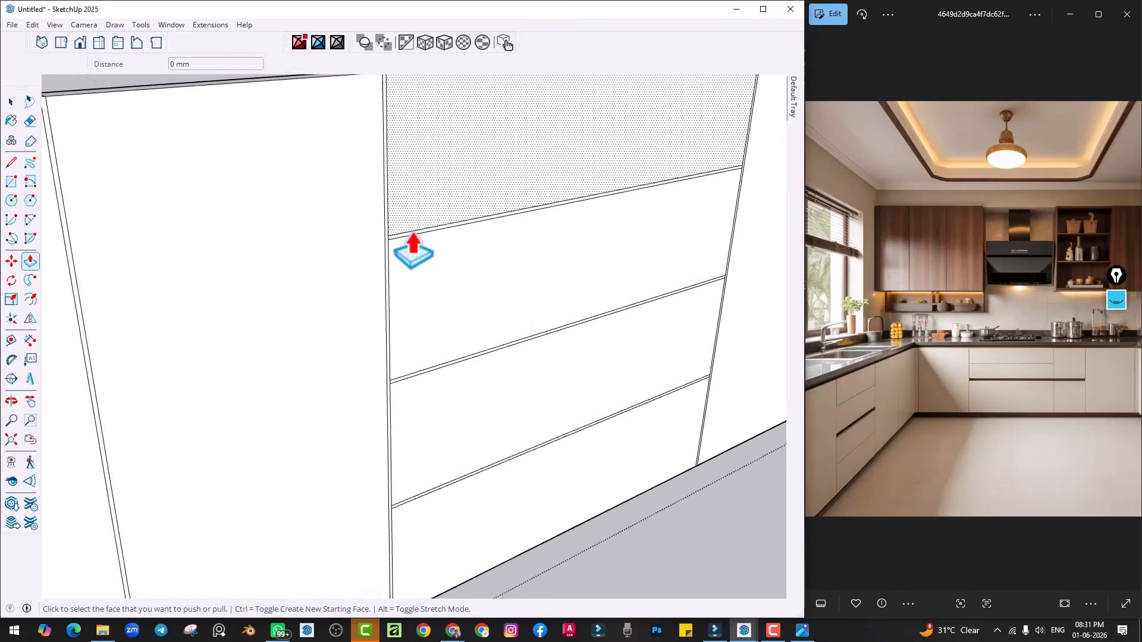
middle_click_drag(397, 325, 426, 372)
scroll(395, 230, "up", 2)
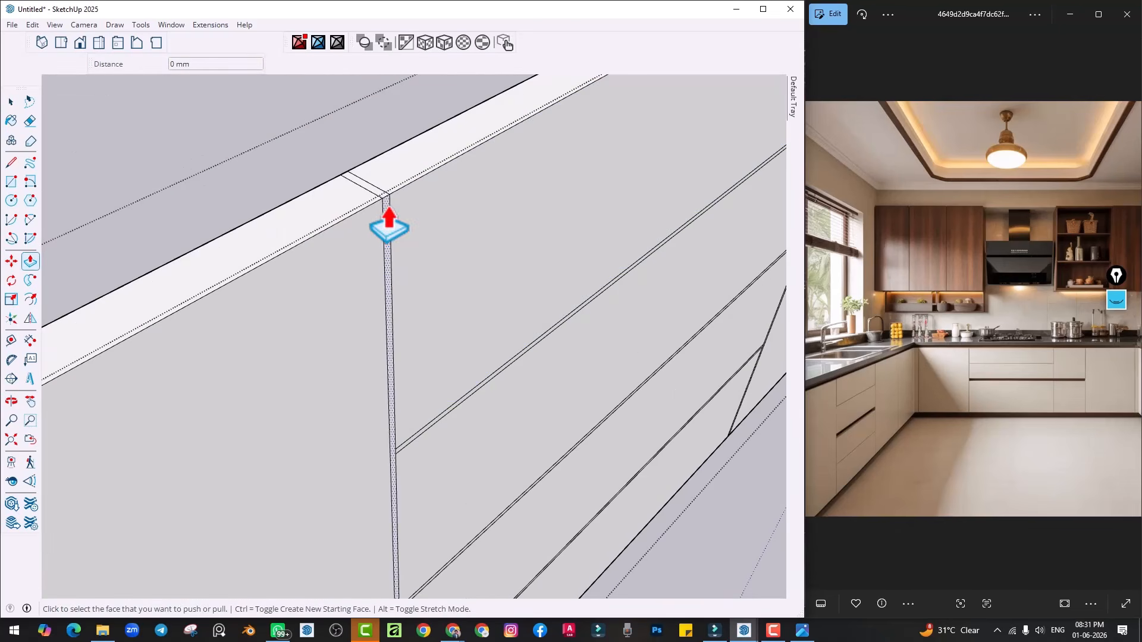
left_click(384, 231)
left_click(280, 229)
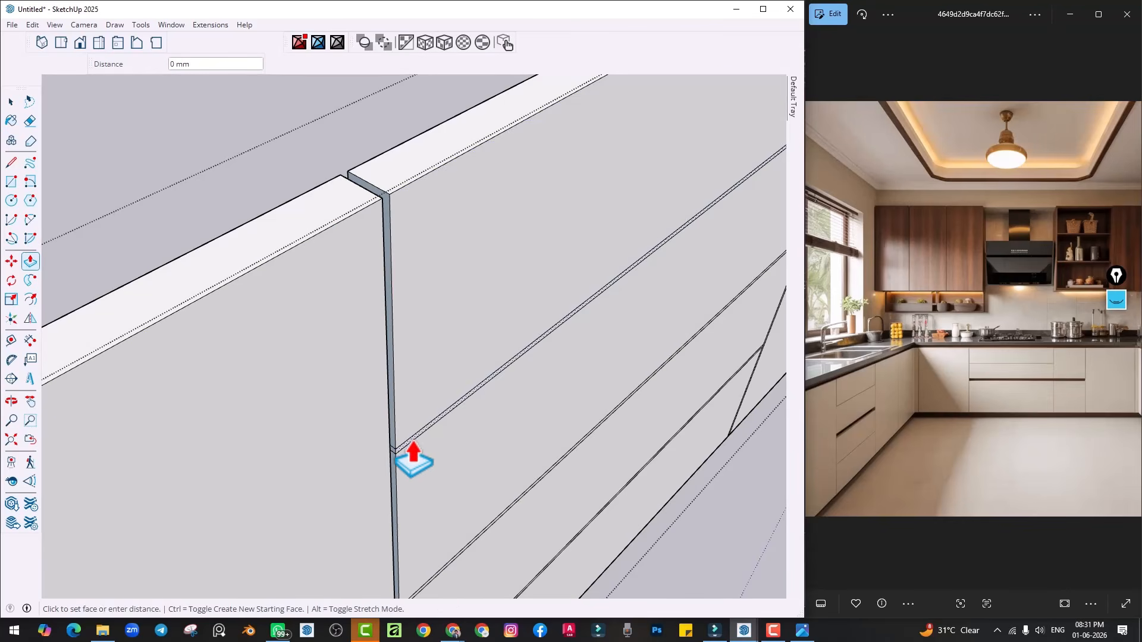
middle_click_drag(469, 587, 331, 306)
scroll(421, 388, "up", 4)
double_click(380, 473)
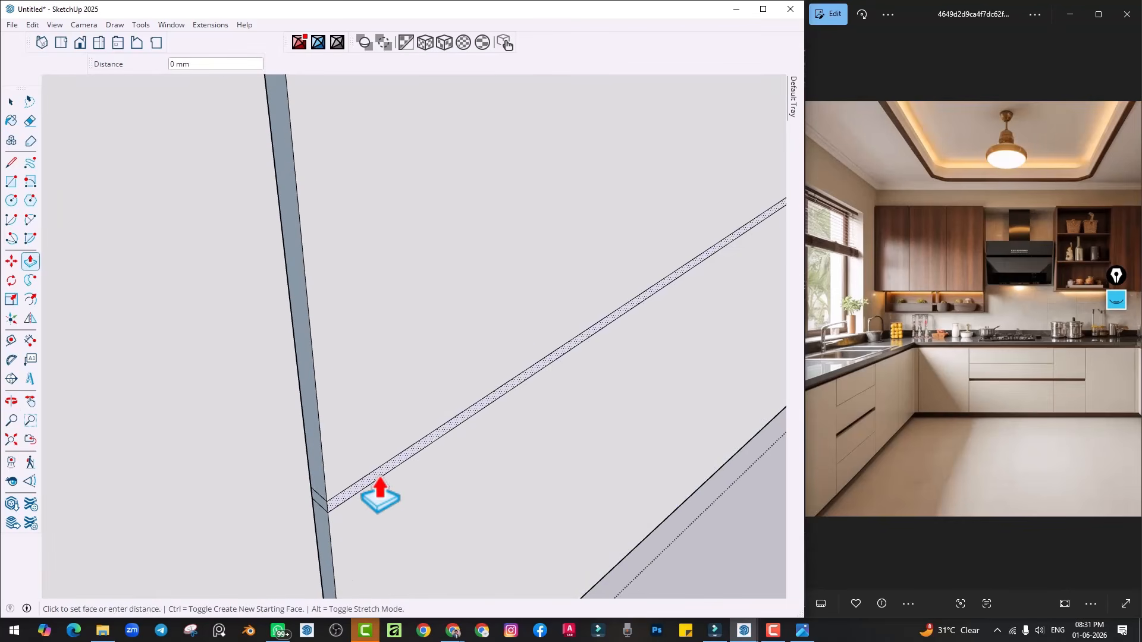
Push the vertical gap strips on the drawer panel's other side and beside the adjacent door panel through the front thickness
scroll(531, 408, "down", 9)
scroll(372, 270, "up", 4)
scroll(364, 269, "up", 4)
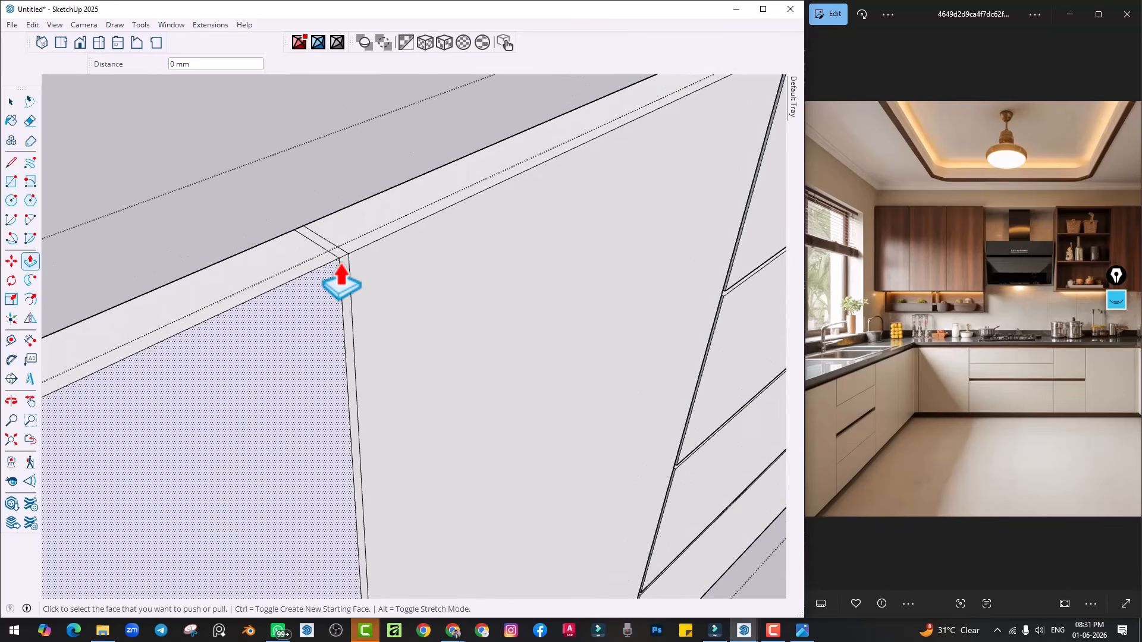
double_click(347, 269)
scroll(507, 294, "down", 7)
middle_click_drag(722, 249, 270, 413, "shift")
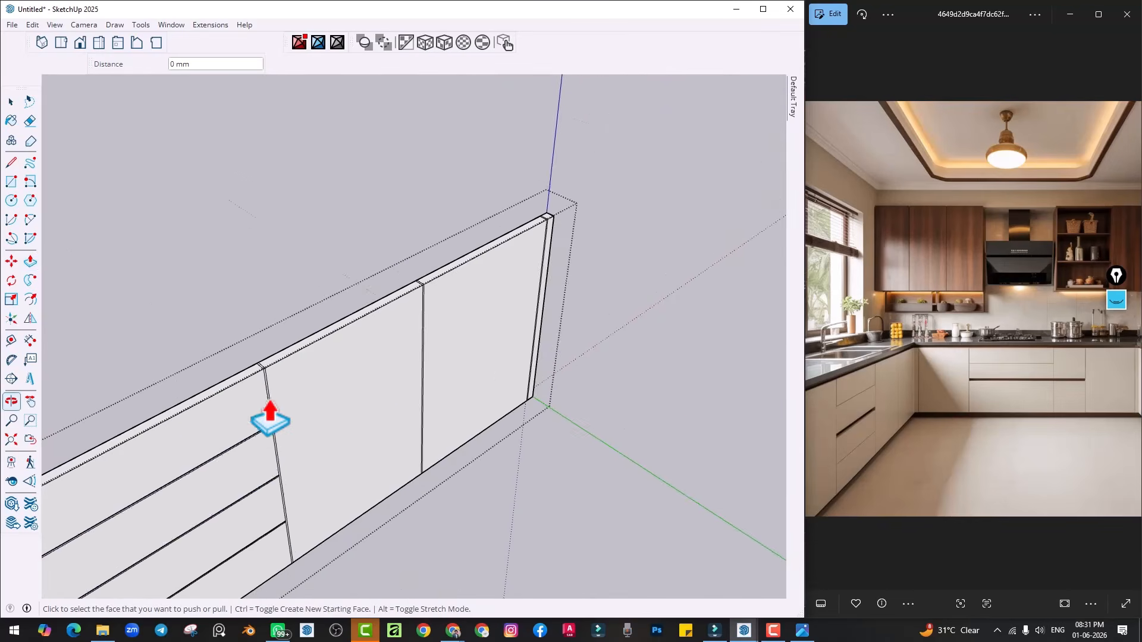
scroll(303, 361, "up", 6)
double_click(283, 407)
middle_click_drag(724, 274, 293, 446, "shift")
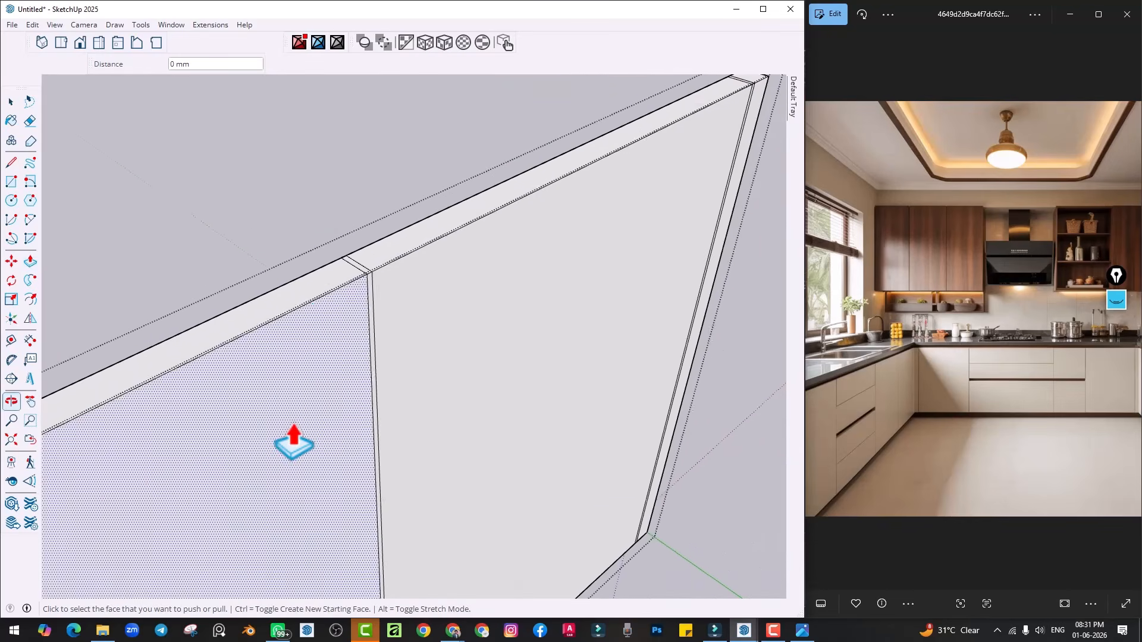
Cut through the remaining door gap and the gap beside the corner filler, and close the side run's front group
scroll(377, 280, "up", 5)
scroll(426, 315, "down", 5)
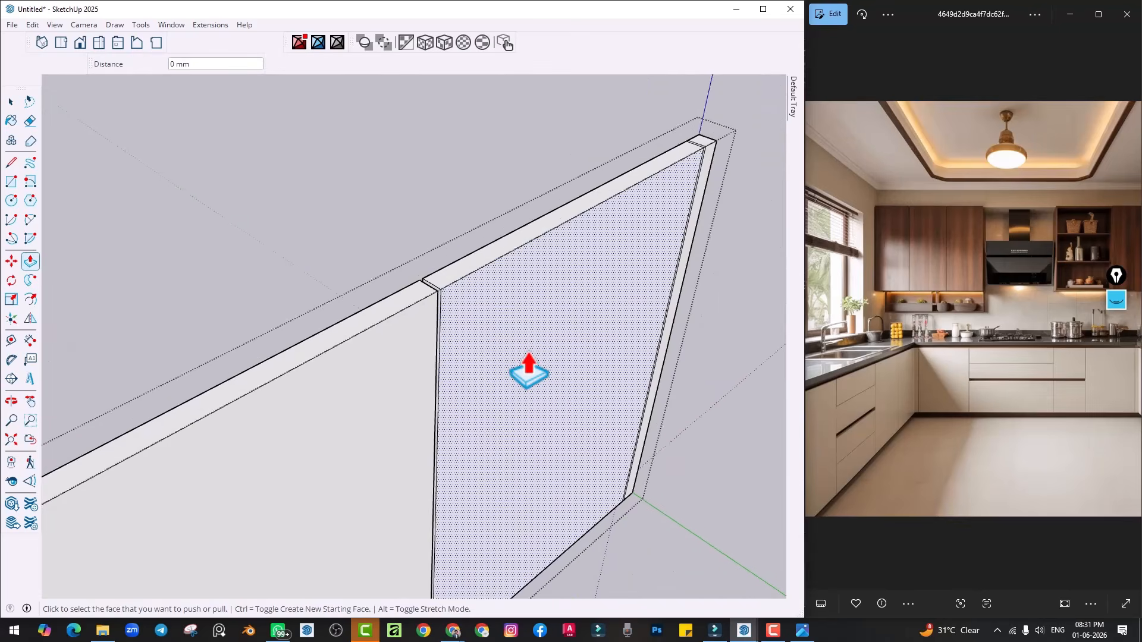
scroll(624, 285, "up", 5)
scroll(586, 307, "down", 5)
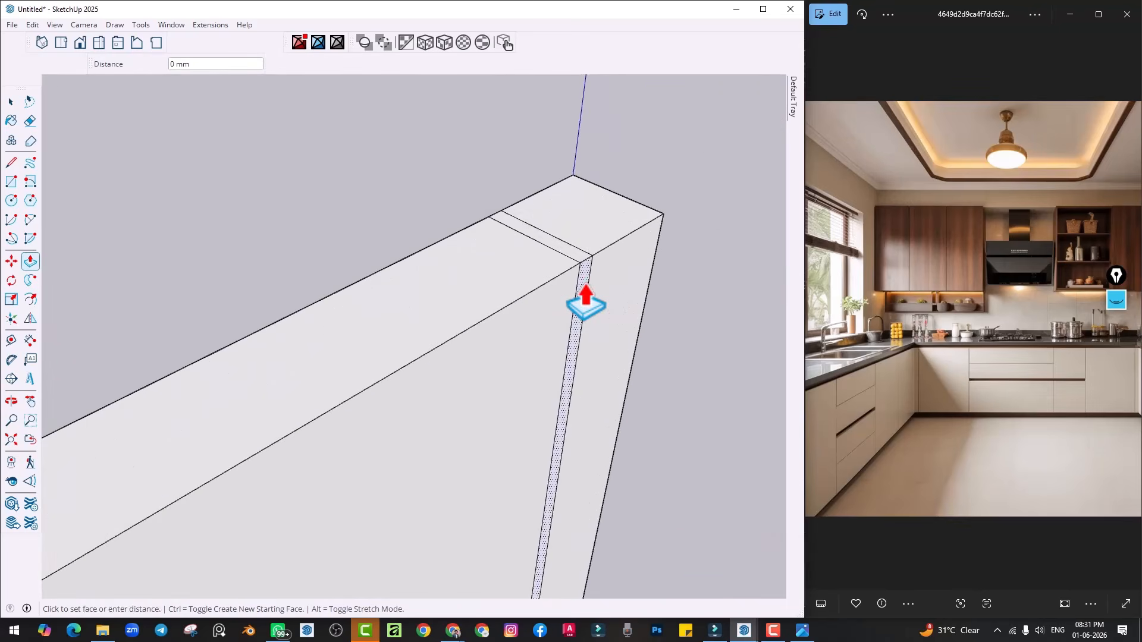
scroll(476, 455, "down", 8)
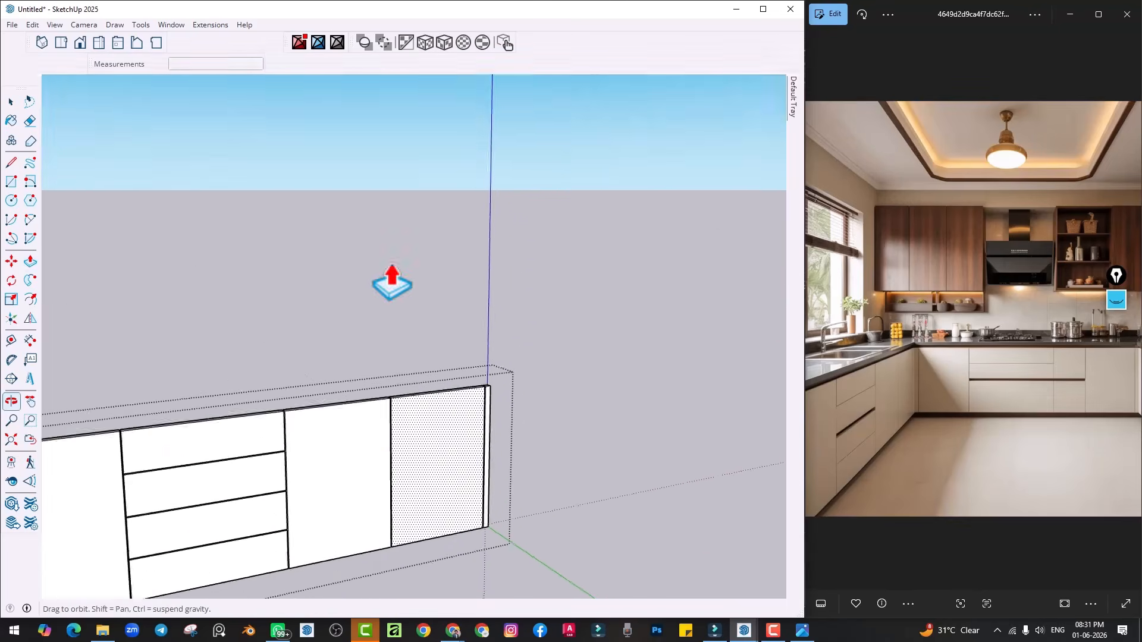
key("space")
left_click(700, 361)
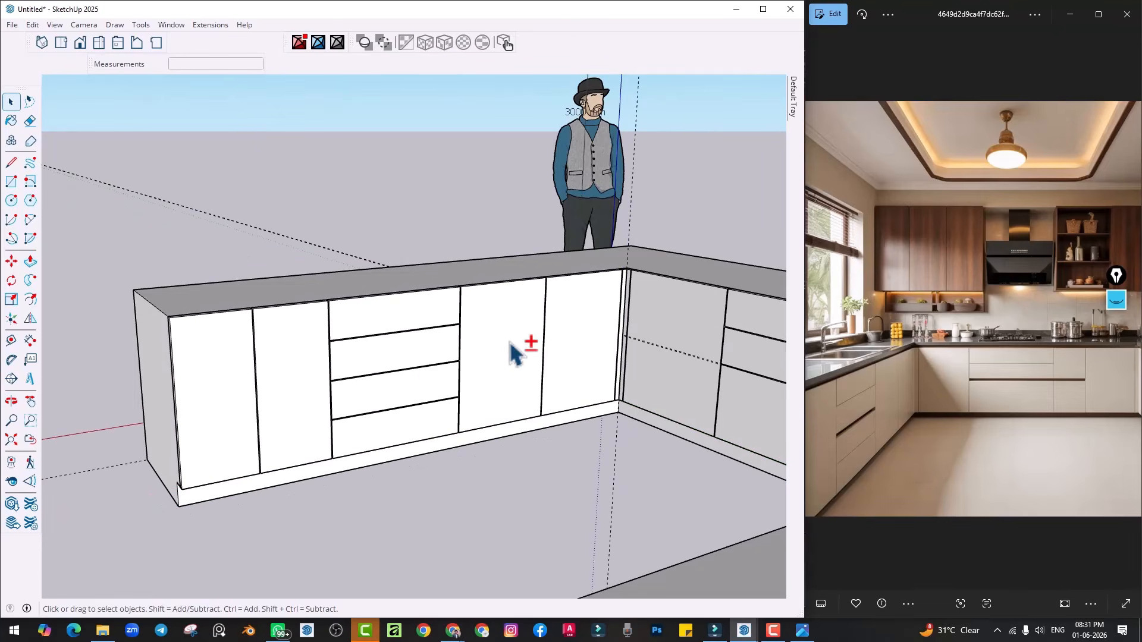
Shift the reference photo to show the opposite run, and offset a vertical guide from the inner corner edge of that run's blank face
mouse_move(425, 386)
middle_mouse_down("shift")
mouse_move(429, 413)
mouse_move(371, 373)
mouse_move(548, 395)
mouse_move(702, 389)
middle_mouse_up("shift")
middle_click_drag(167, 379, 664, 393)
left_click_drag(1040, 365, 770, 361)
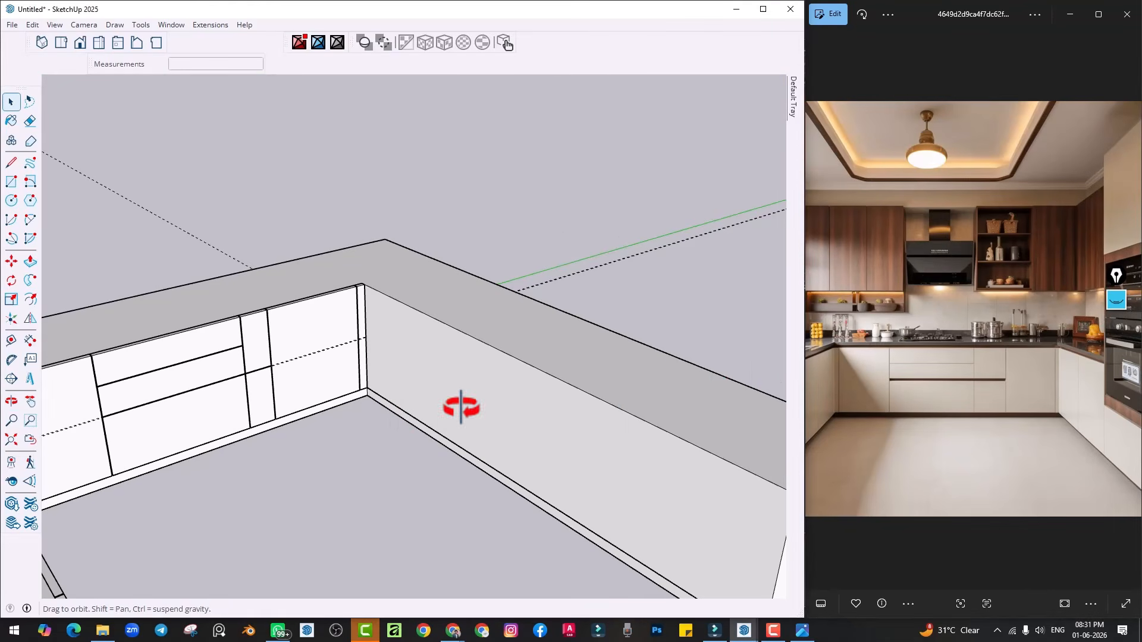
middle_click_drag(461, 408, 517, 391)
scroll(395, 339, "up", 3)
middle_click_drag(392, 338, 351, 379)
scroll(351, 379, "up", 3)
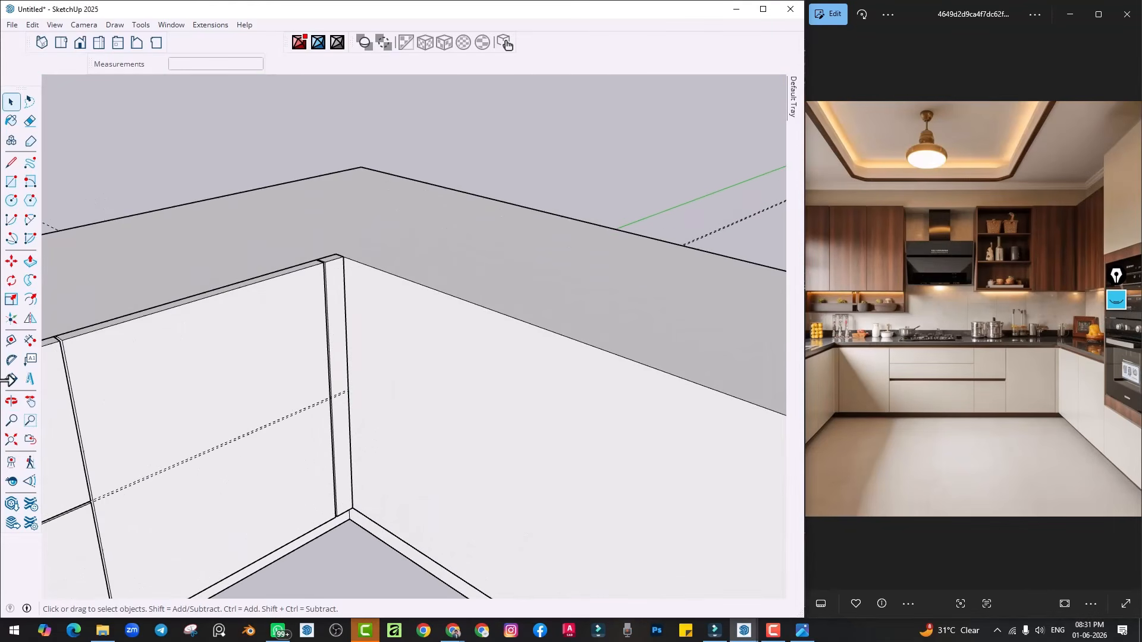
left_click(12, 338)
scroll(376, 343, "up", 4)
left_click(322, 303)
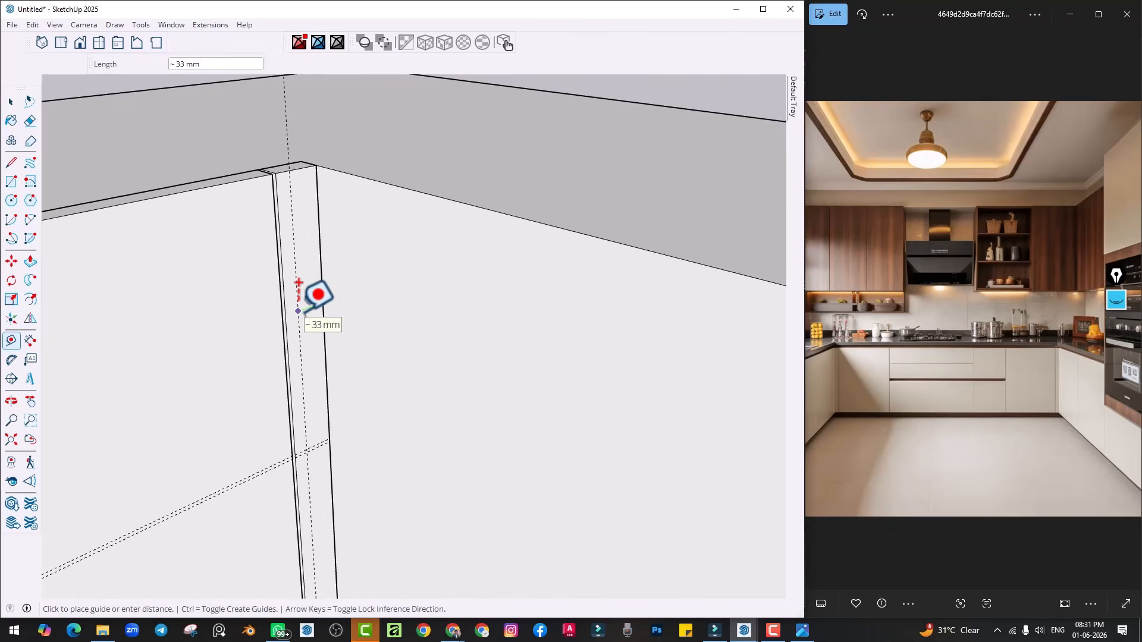
Draw a full-height rectangle between the guide and the corner edge, and extrude it 25 mm along the opposite run as a filler
key("p")
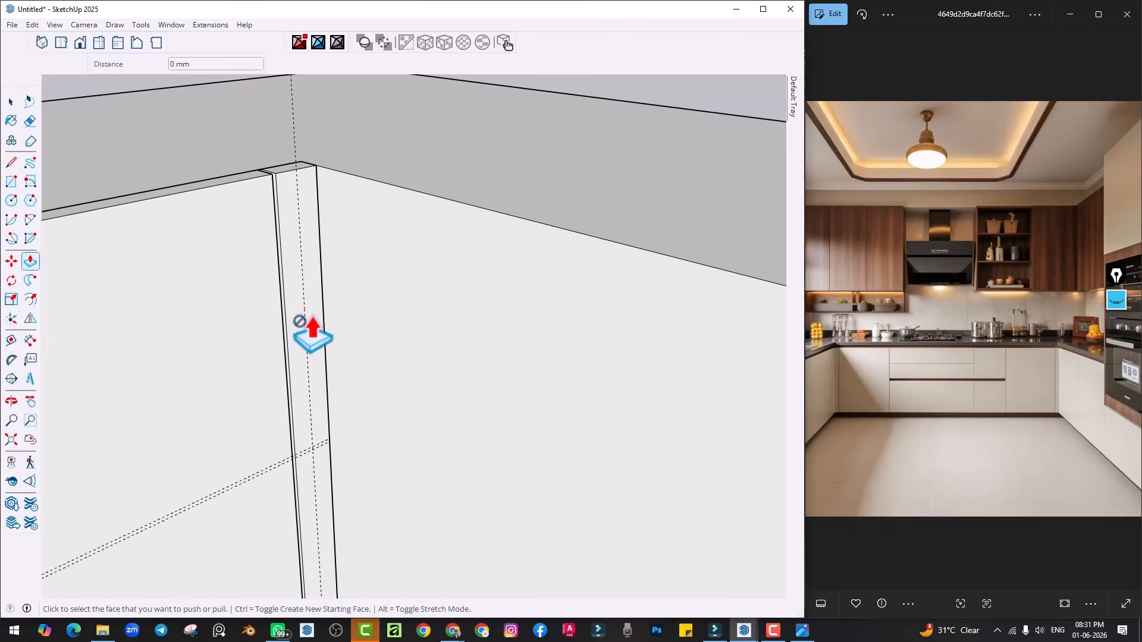
key("r")
left_click(296, 168)
middle_click_drag(325, 394, 319, 112, "shift")
scroll(355, 393, "up", 2)
left_click(331, 455)
key("p")
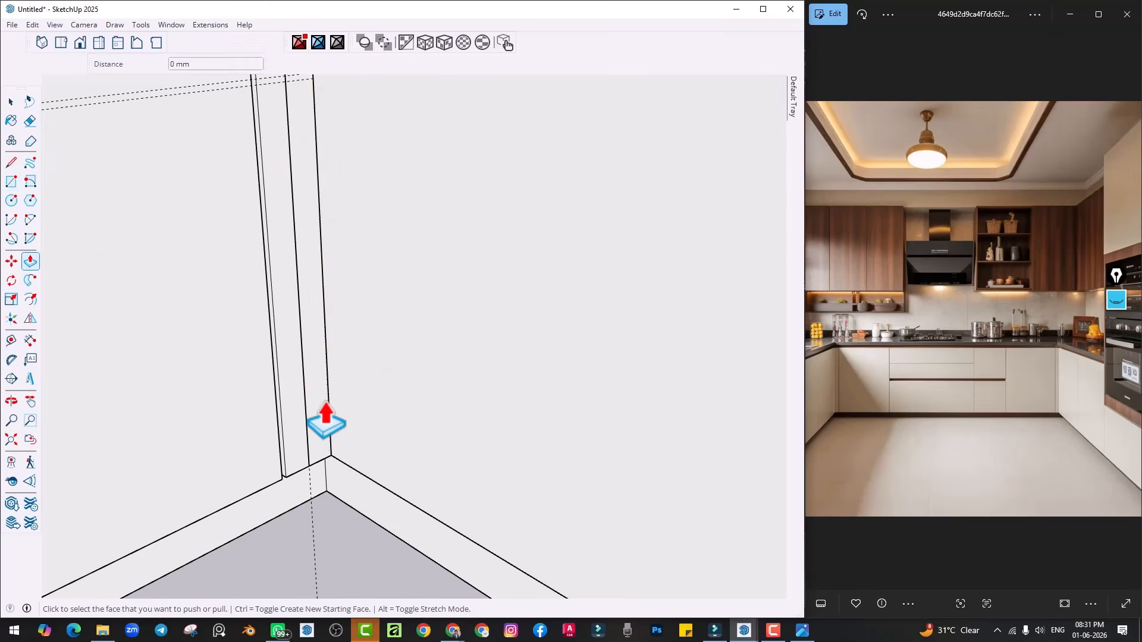
left_click(327, 421)
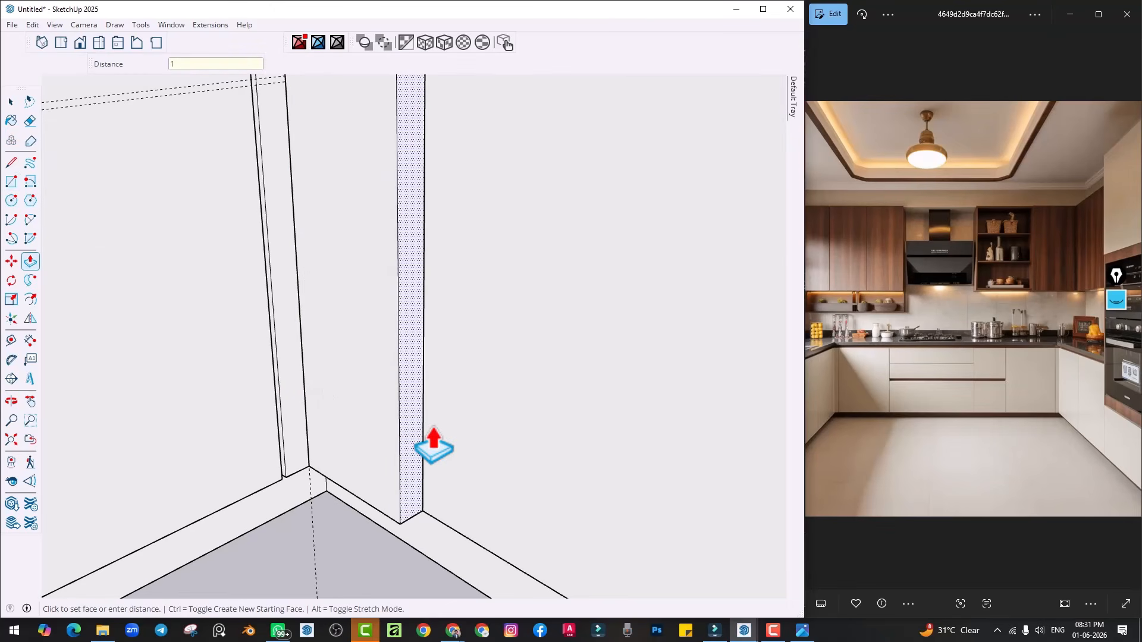
type("25")
key("Return")
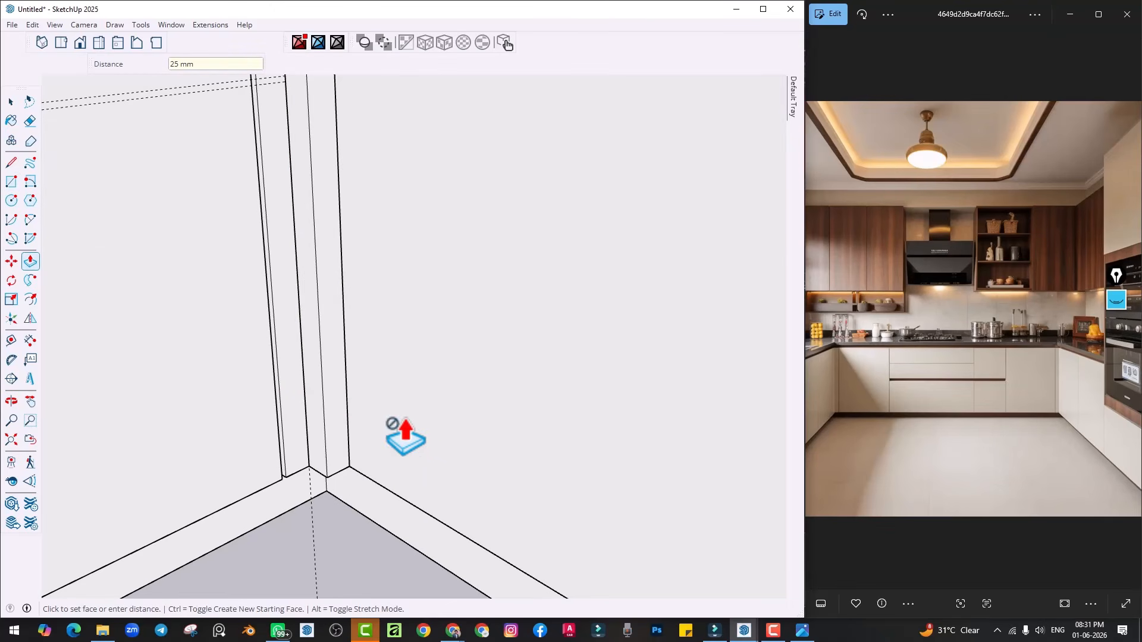
Extrude a 4 mm gap strip as a new section from the corner filler's end face
middle_click_drag(406, 427, 373, 357)
left_click(371, 324)
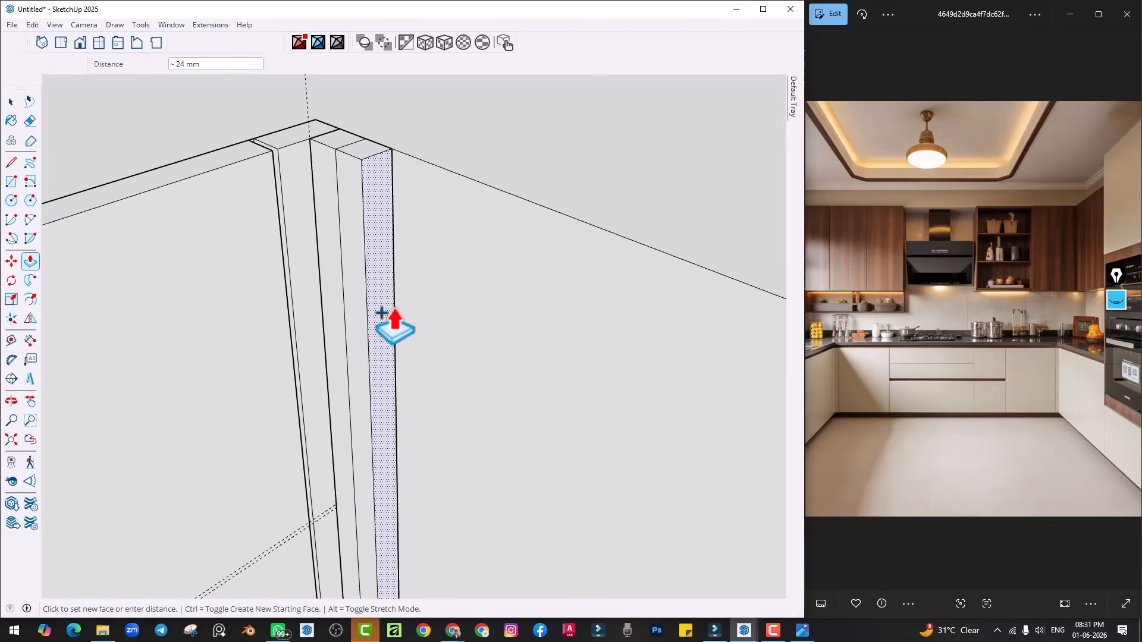
key("Return")
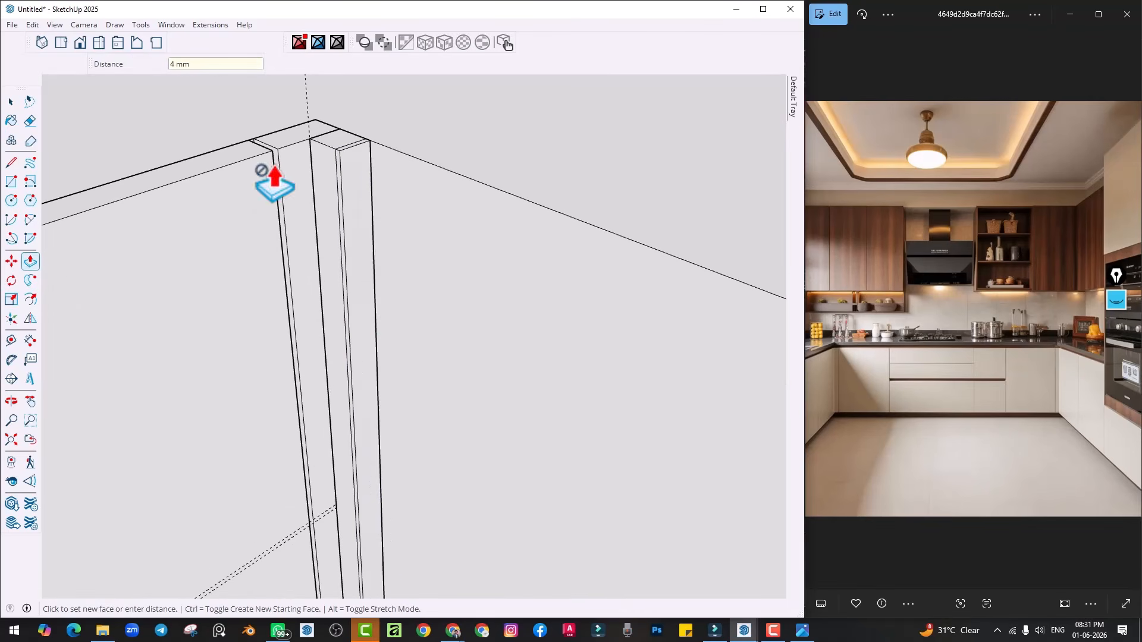
scroll(476, 250, "down", 2)
left_click(375, 223)
scroll(484, 284, "down", 1)
middle_click_drag(485, 286, 392, 302)
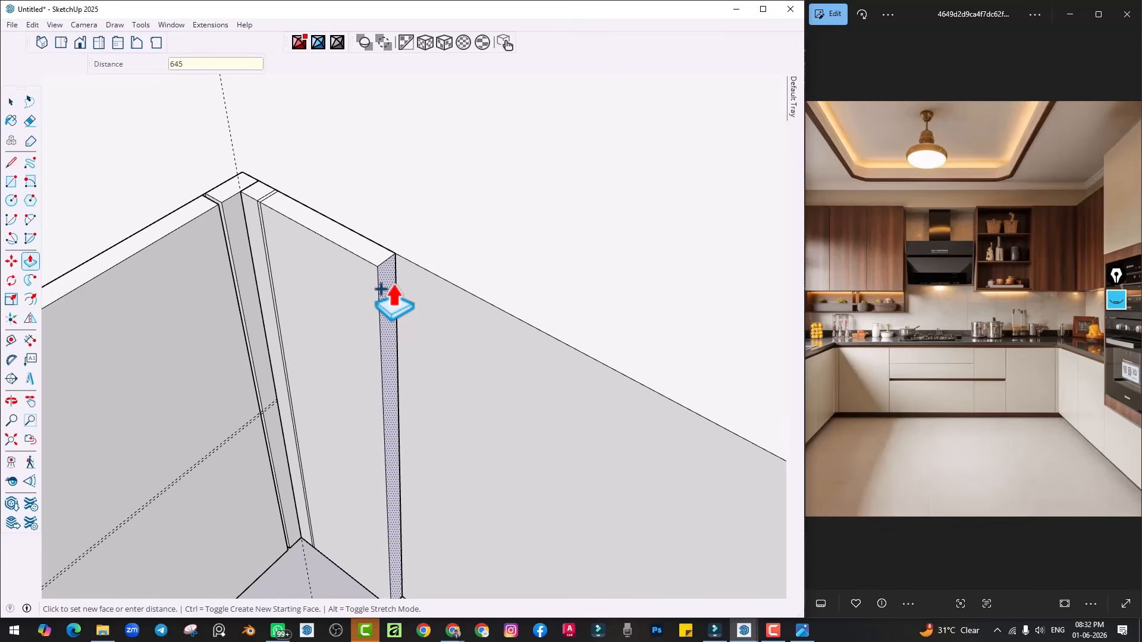
key("Return")
Extrude a 450 mm door panel as a new section from the gap strip beside the corner filler
middle_click_drag(423, 337, 339, 326)
left_click(339, 326)
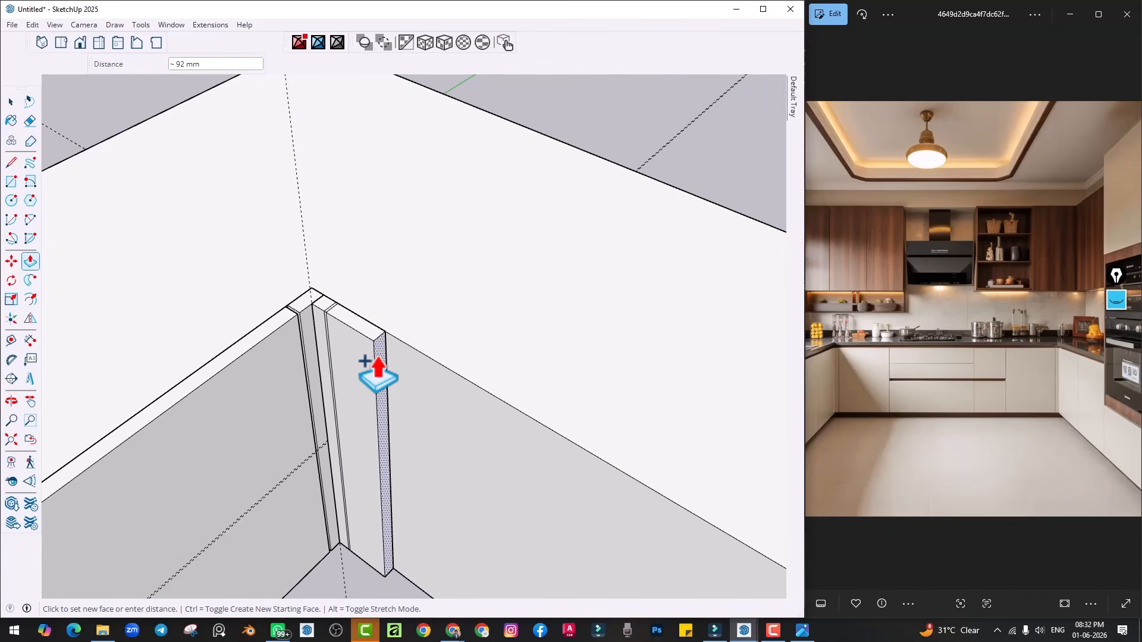
type("4500")
key("Return")
scroll(384, 384, "down", 1)
middle_click_drag(400, 424, 336, 345)
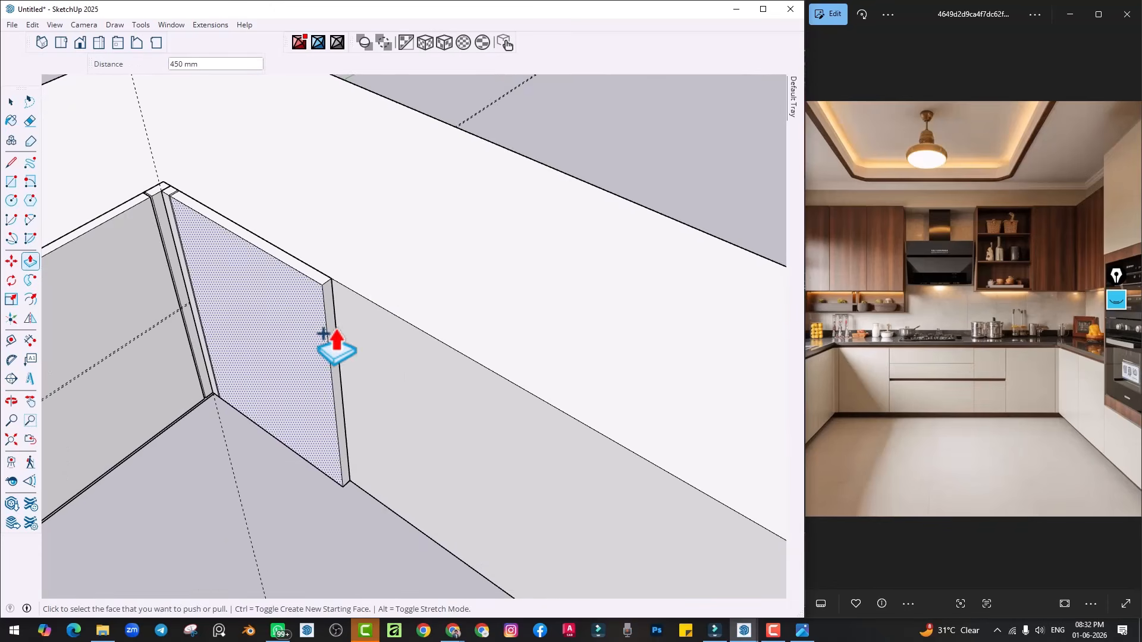
Extend the opposite run's fronts with a 4 mm gap strip and a second 450 mm door panel
scroll(326, 315, "up", 3)
left_click(333, 304)
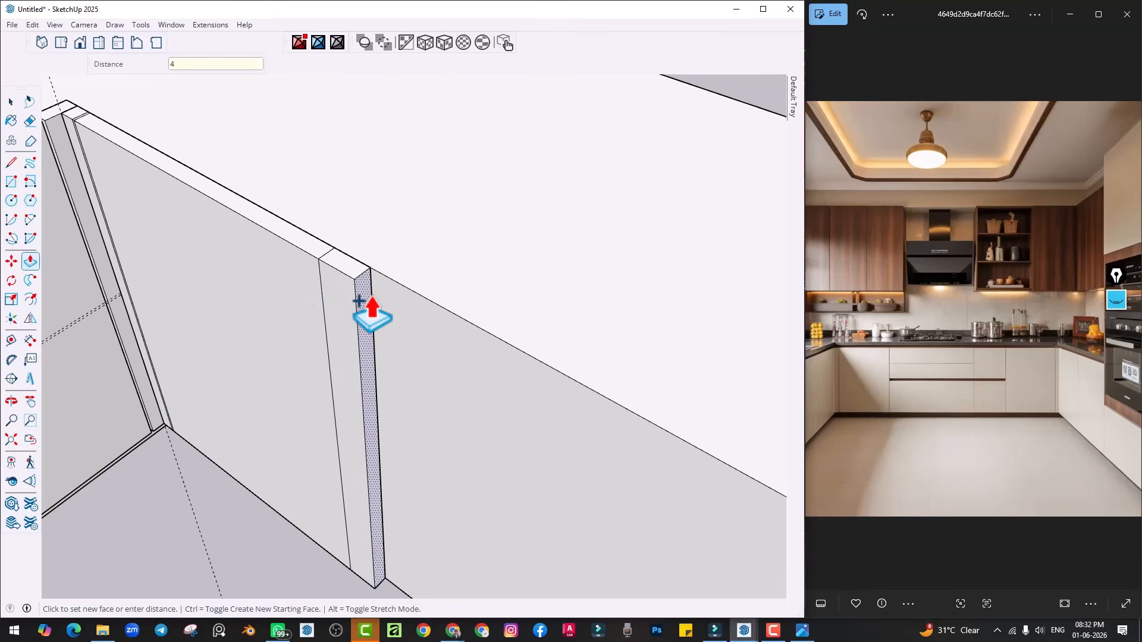
key("Return")
type("450")
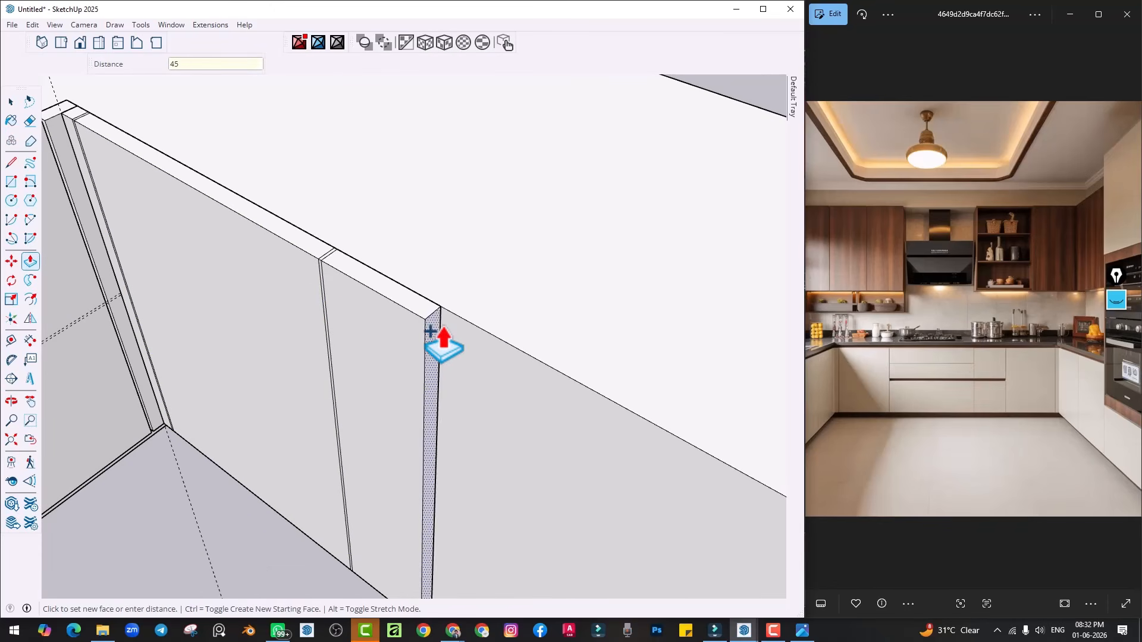
key("Return")
scroll(482, 411, "down", 2)
middle_click_drag(489, 415, 471, 400, "shift")
Add a 4 mm gap strip after the second door panel and extrude a 600 mm panel from it
scroll(357, 370, "up", 5)
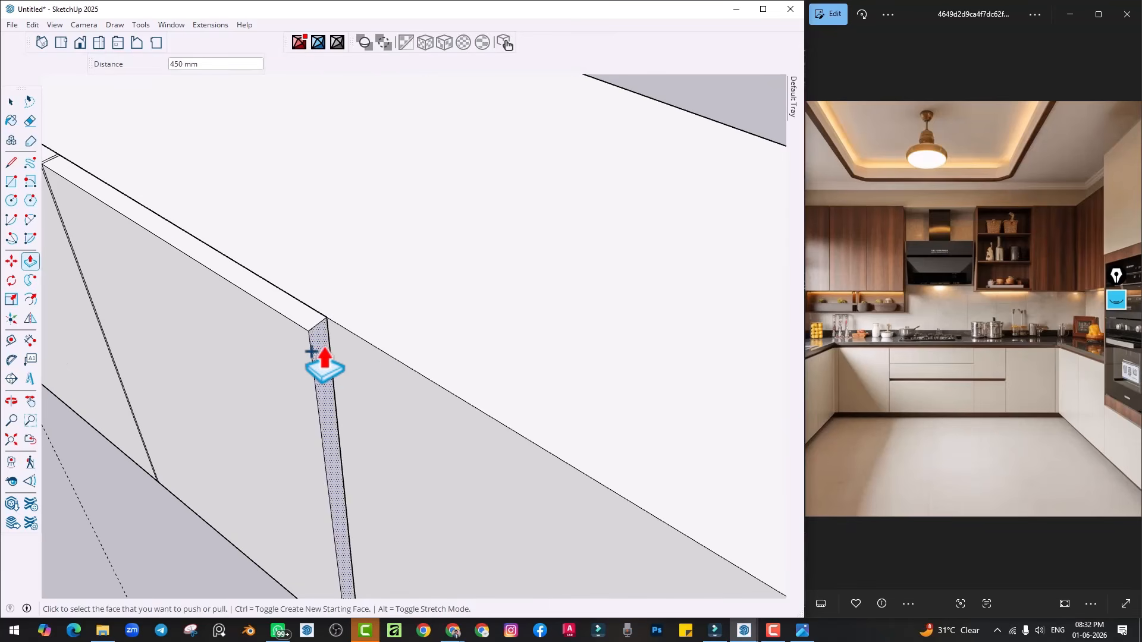
left_click(358, 371)
key("Return")
scroll(279, 382, "down", 1)
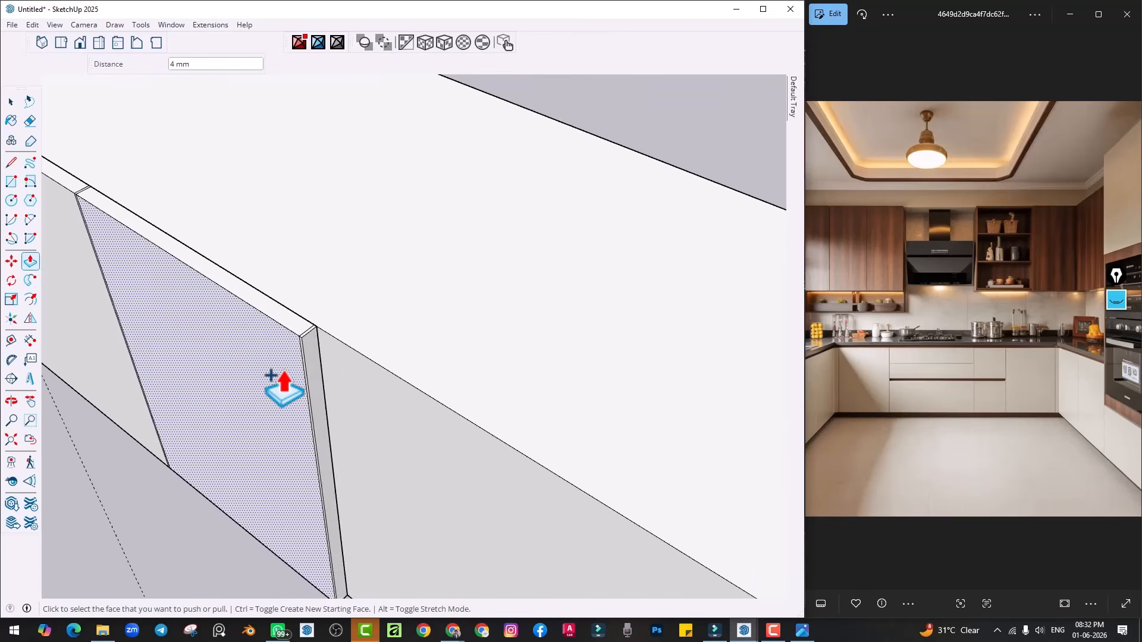
middle_click_drag(279, 382, 168, 376, "shift")
left_click(210, 365)
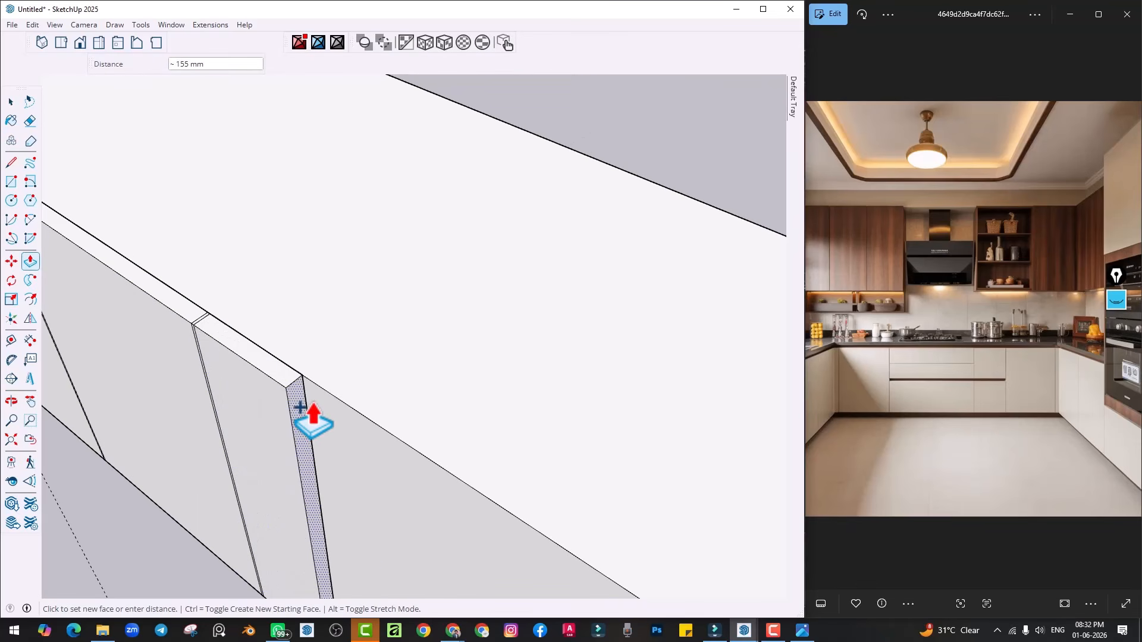
middle_click_drag(314, 406, 351, 390)
scroll(351, 389, "down", 2)
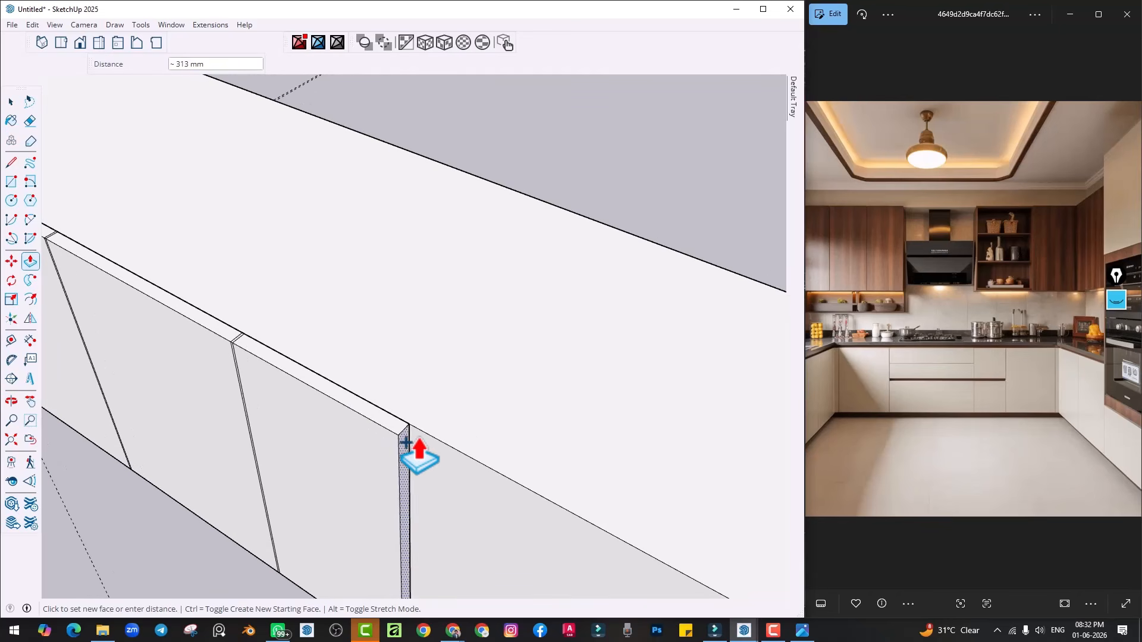
key("Return")
Try to add a 4 mm gap strip at the free end of the 600 mm panel
scroll(333, 417, "down", 3)
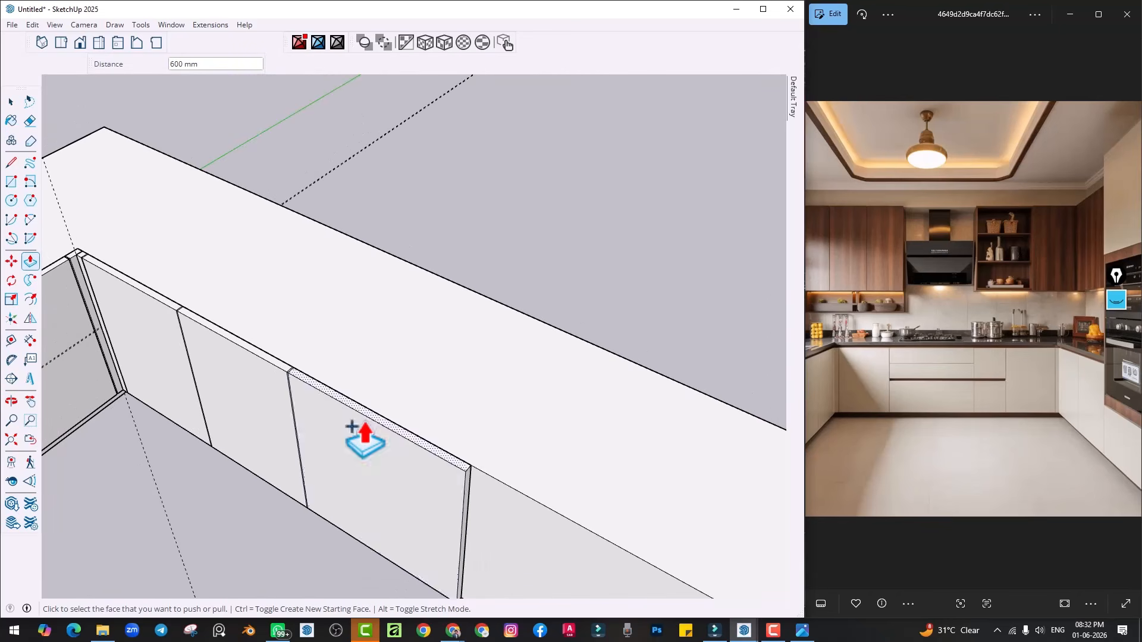
middle_click_drag(380, 438, 397, 413)
scroll(371, 446, "down", 1)
scroll(401, 460, "up", 2)
left_click(376, 439)
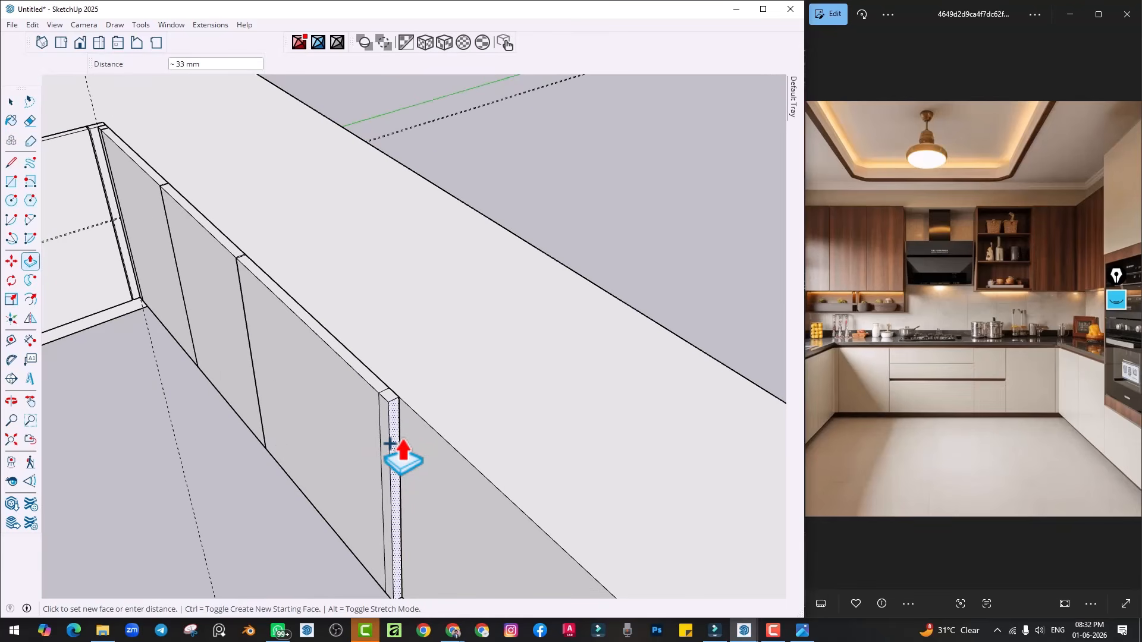
key("Return")
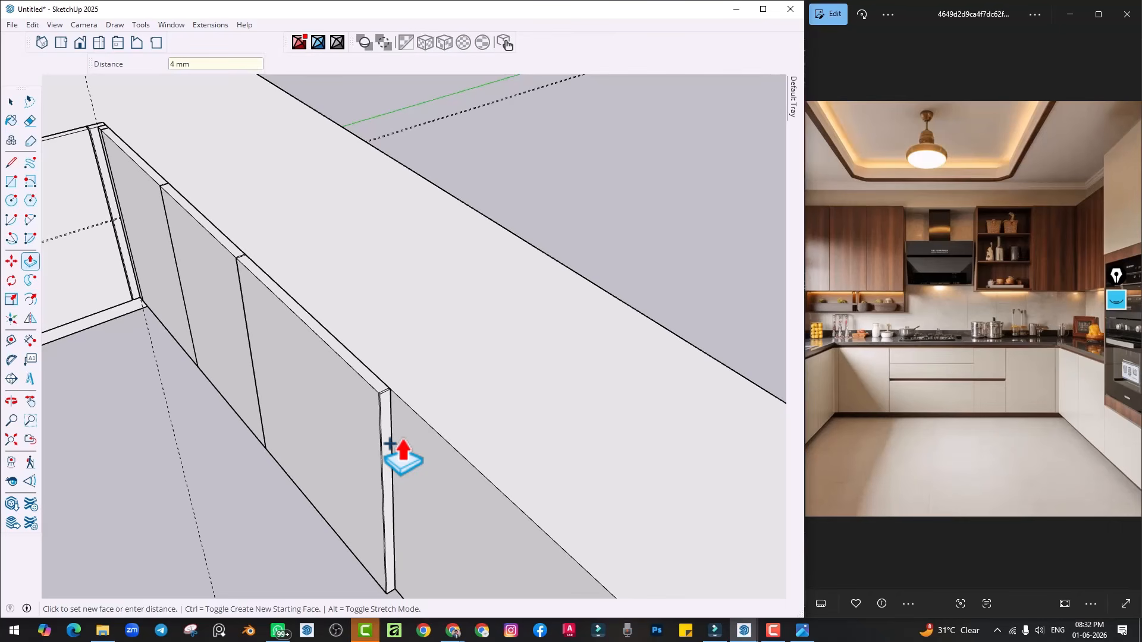
Extrude a new 4 mm gap section from the end face of the 600 mm panel
scroll(424, 459, "down", 3)
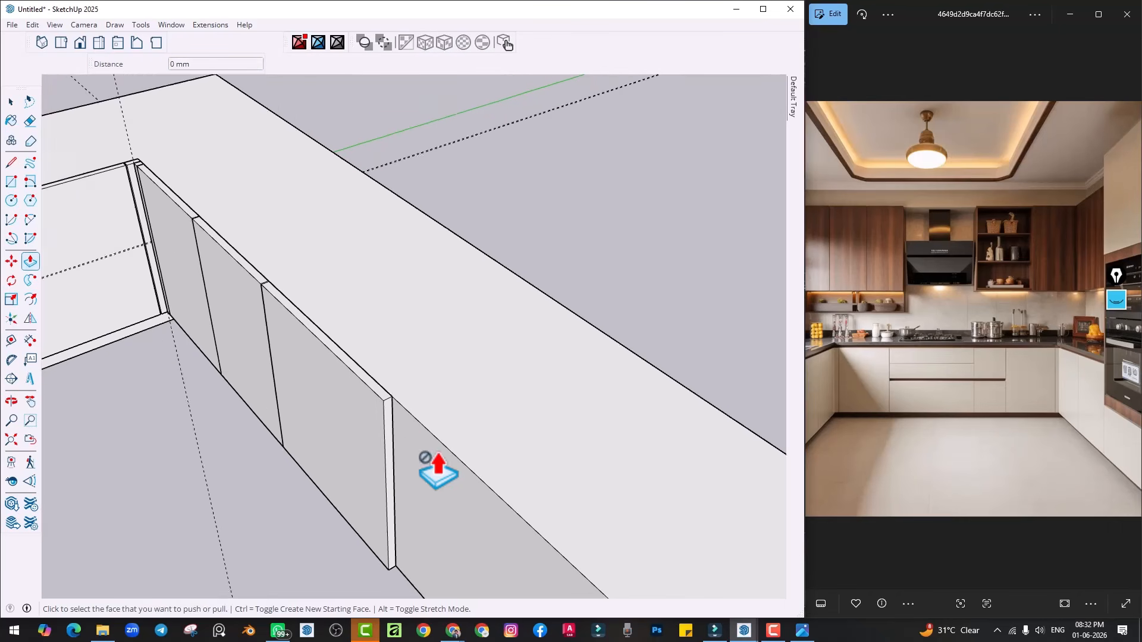
middle_click_drag(416, 452, 318, 443)
scroll(505, 413, "up", 2)
middle_click_drag(438, 423, 496, 480)
scroll(474, 413, "up", 3)
left_click(460, 386)
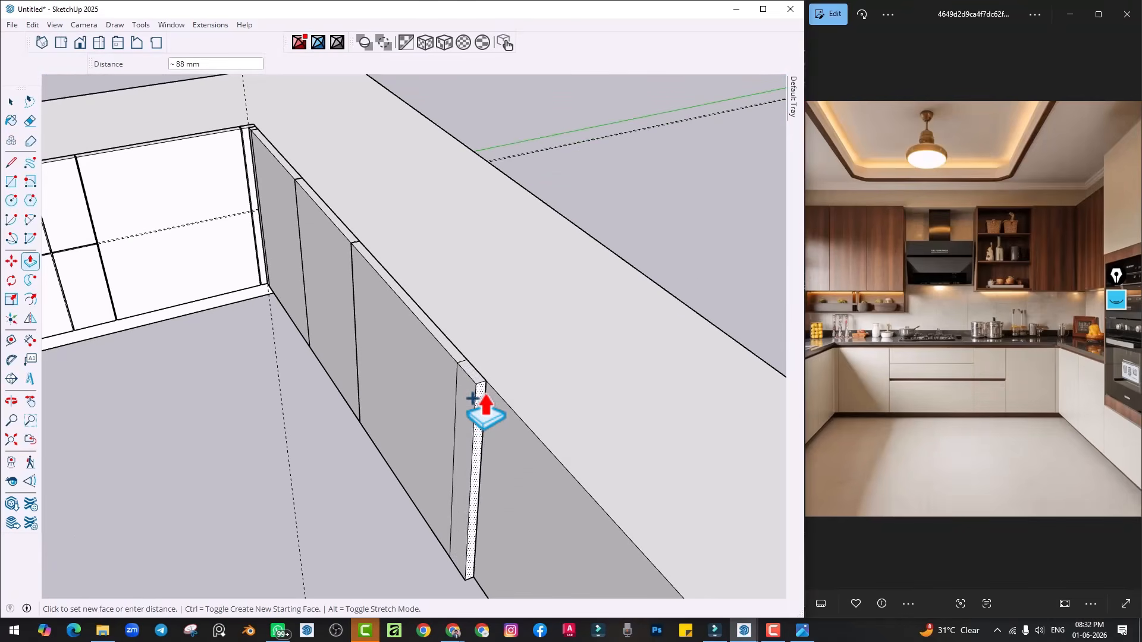
key("Return")
middle_click_drag(499, 409, 441, 367)
scroll(476, 407, "up", 1)
scroll(455, 389, "down", 2)
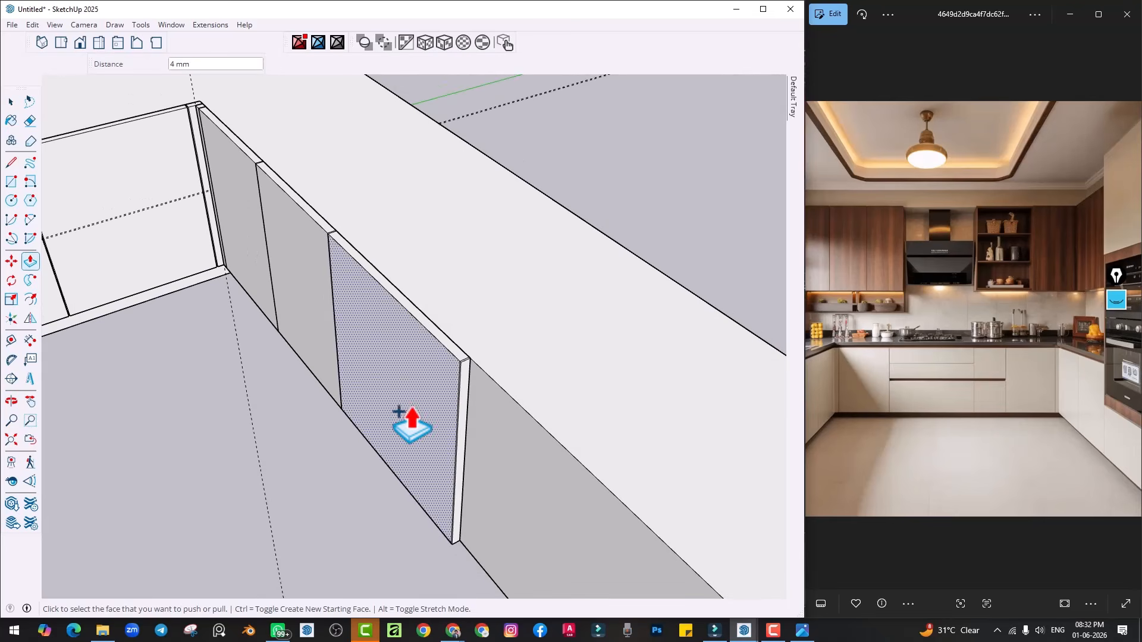
Replace the 600 mm panel with a narrower door panel, a 4 mm gap strip and a 450 mm end panel
key("ctrl+z")
key("ctrl+z")
left_click(325, 310)
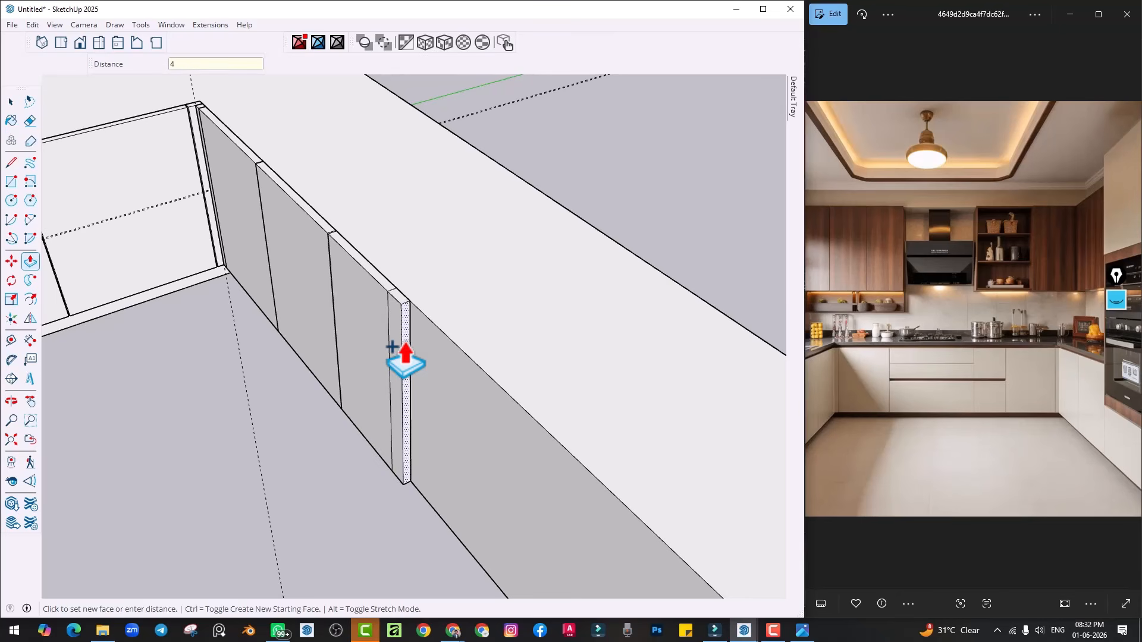
key("Return")
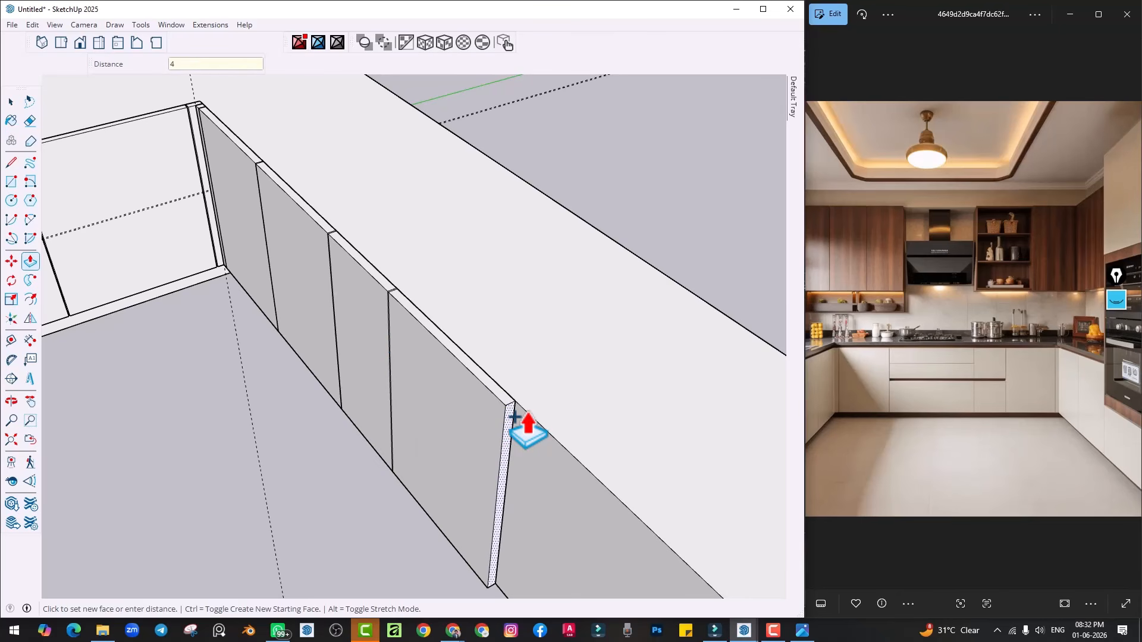
middle_click_drag(455, 334, 447, 367, "shift")
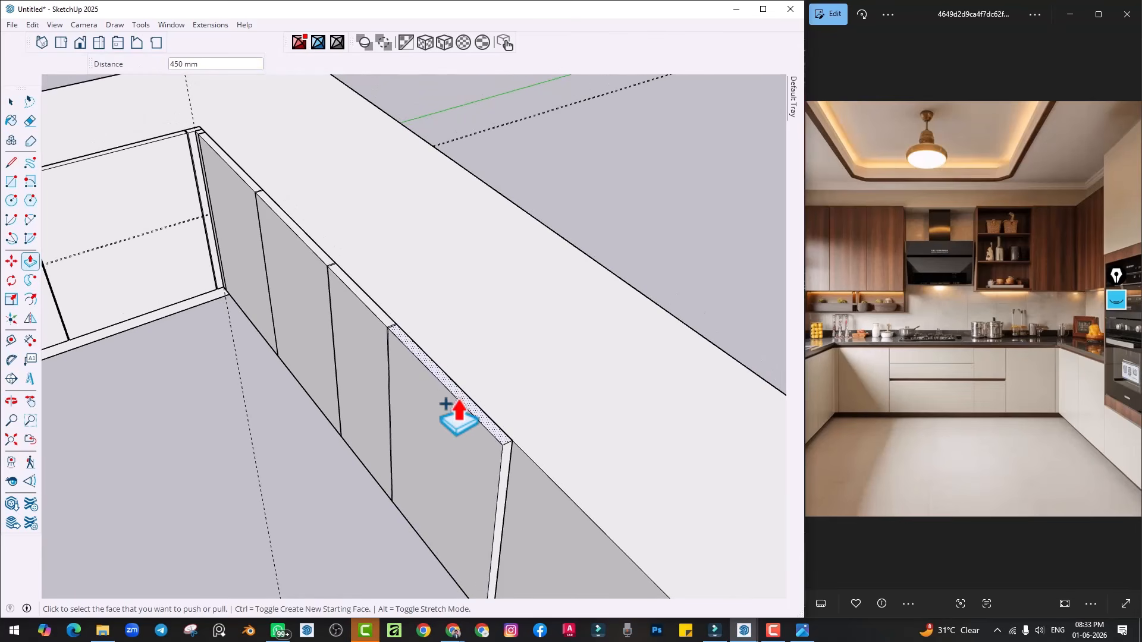
Push the cabinet run's free end back about 918 mm, flush with the end of the last front panel
middle_click_drag(451, 406, 562, 481)
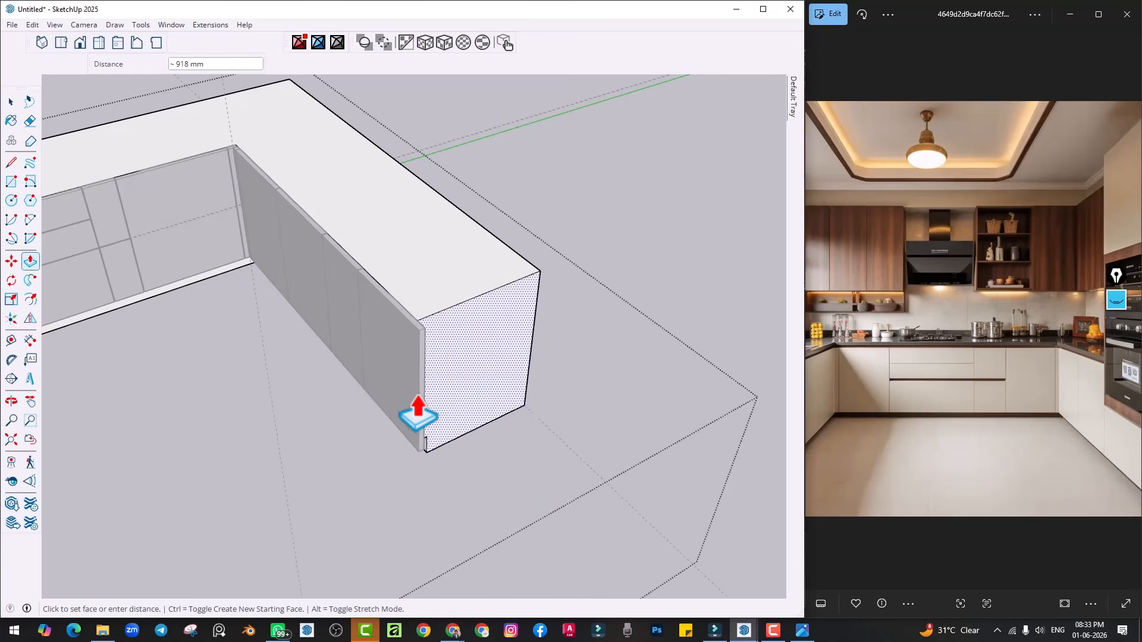
left_click(421, 400)
key("space")
left_click(661, 245)
Group this run's connected front panels and open the group for editing with the rest of the model hidden
scroll(600, 330, "down", 2)
middle_click_drag(485, 375, 464, 328)
scroll(455, 322, "up", 4)
triple_click(454, 320)
right_click(454, 319)
left_click(519, 113)
double_click(433, 319)
key("i")
Push the narrow gap strips between this run's door panels back 25 mm
middle_click_drag(427, 261, 502, 422)
scroll(442, 281, "up", 3)
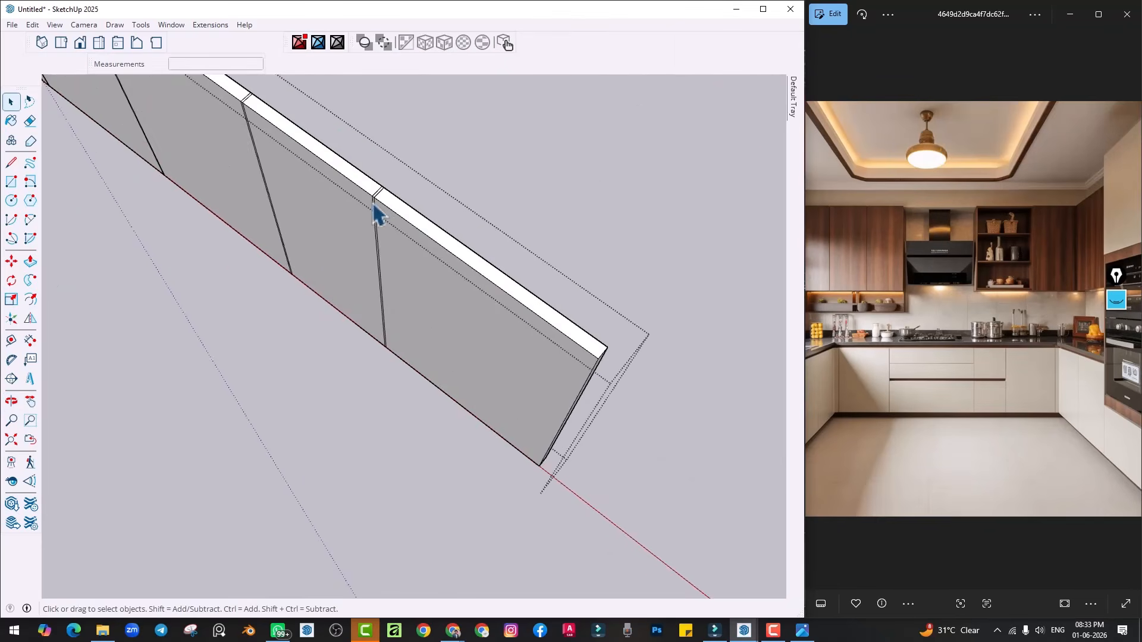
scroll(374, 207, "up", 2)
middle_click_drag(374, 207, 493, 427, "shift")
scroll(490, 416, "up", 3)
key("p")
scroll(492, 423, "up", 2)
left_click(571, 416)
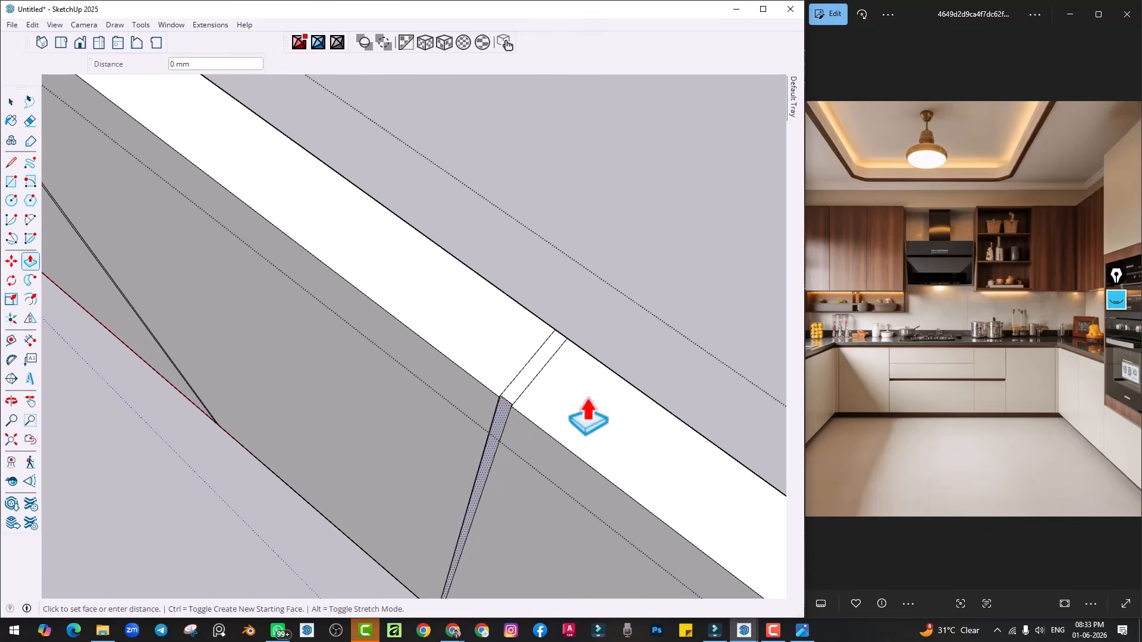
left_click(592, 419)
middle_click_drag(592, 419, 637, 405)
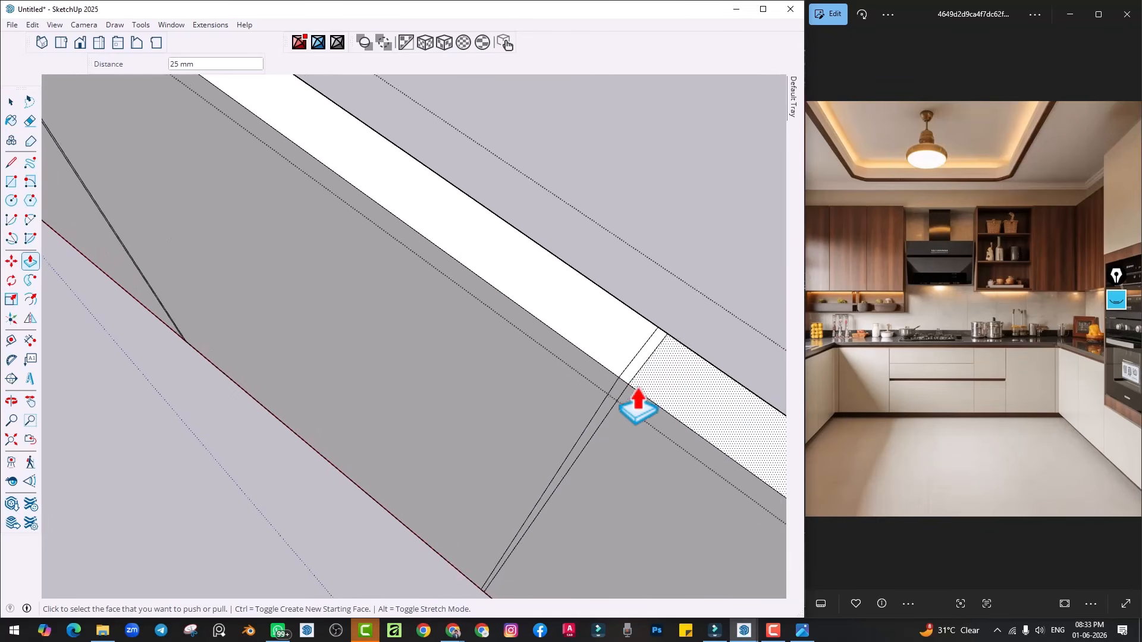
double_click(612, 411)
middle_click_drag(588, 464, 520, 445)
key("space")
scroll(519, 445, "down", 10)
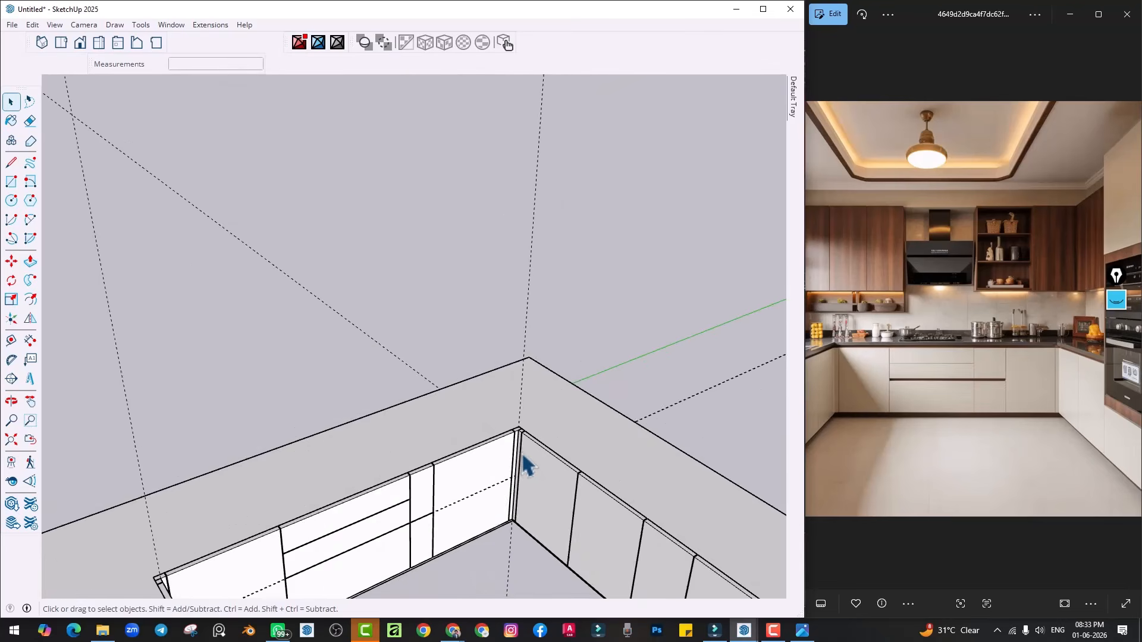
Unhide the kitchen walls around the base cabinets
middle_click_drag(477, 517, 461, 326)
scroll(413, 377, "up", 3)
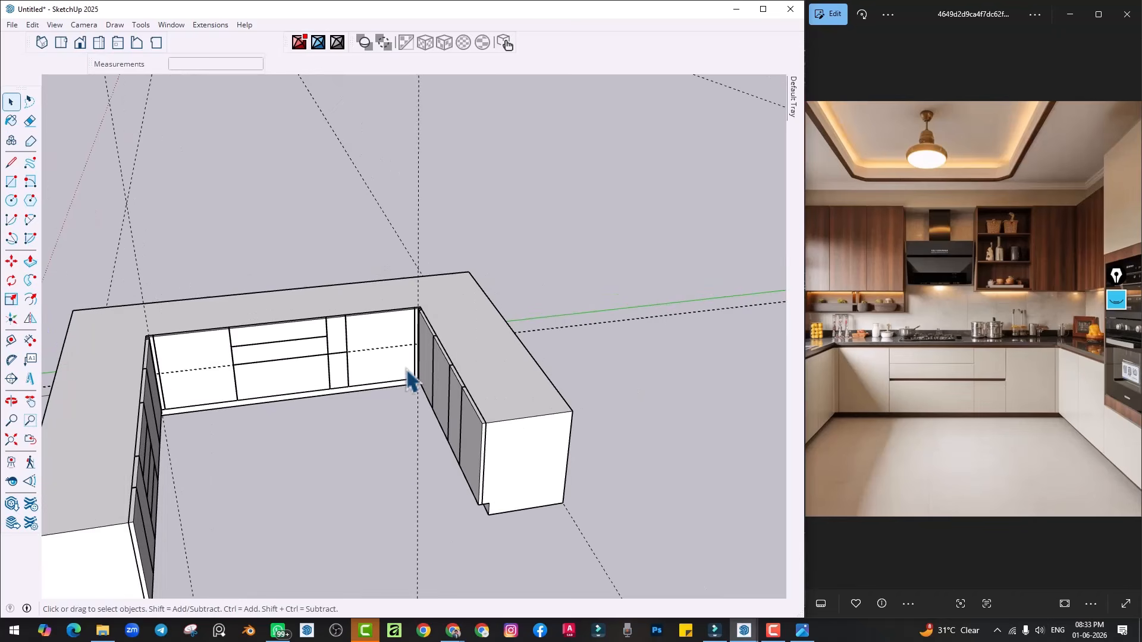
middle_click_drag(413, 377, 536, 406)
scroll(549, 383, "up", 3)
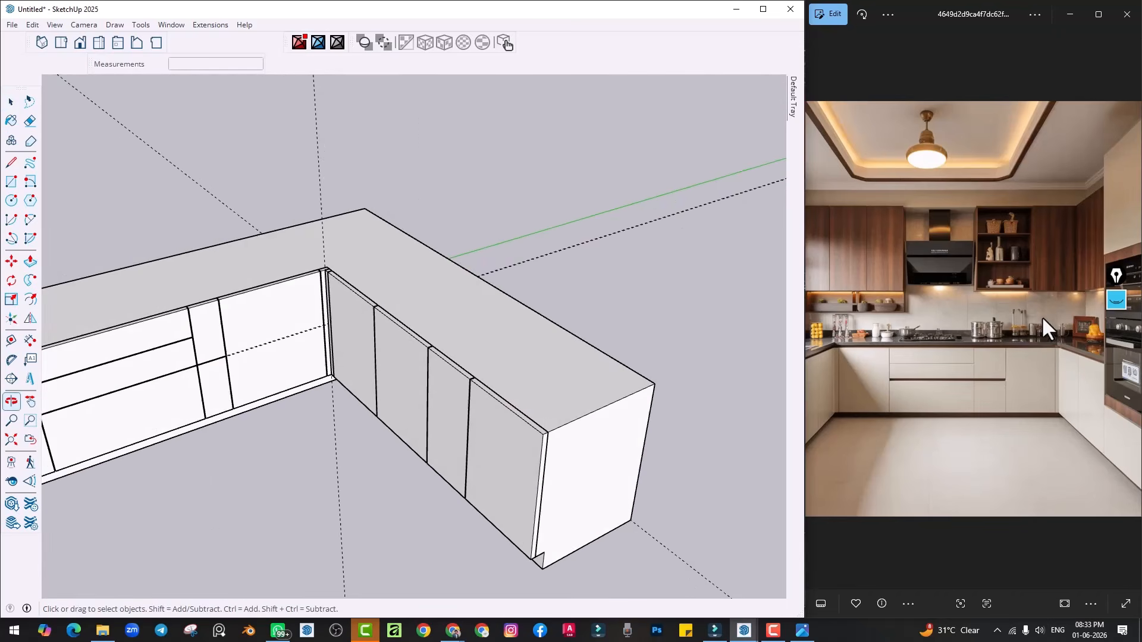
middle_click_drag(572, 354, 552, 396, "shift")
scroll(487, 455, "up", 2)
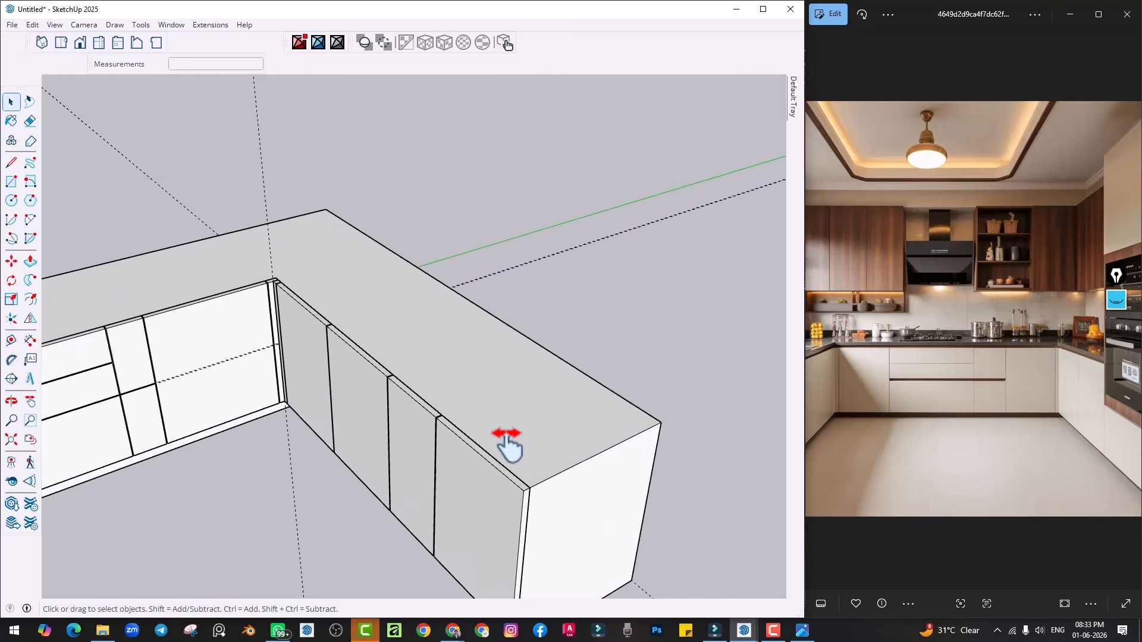
middle_click_drag(508, 440, 488, 435, "shift")
scroll(485, 447, "down", 1)
middle_click_drag(392, 418, 439, 461)
key("shift+h")
Place horizontal guides 600 mm above the countertop on both adjoining kitchen walls
left_click(12, 341)
left_click(485, 420)
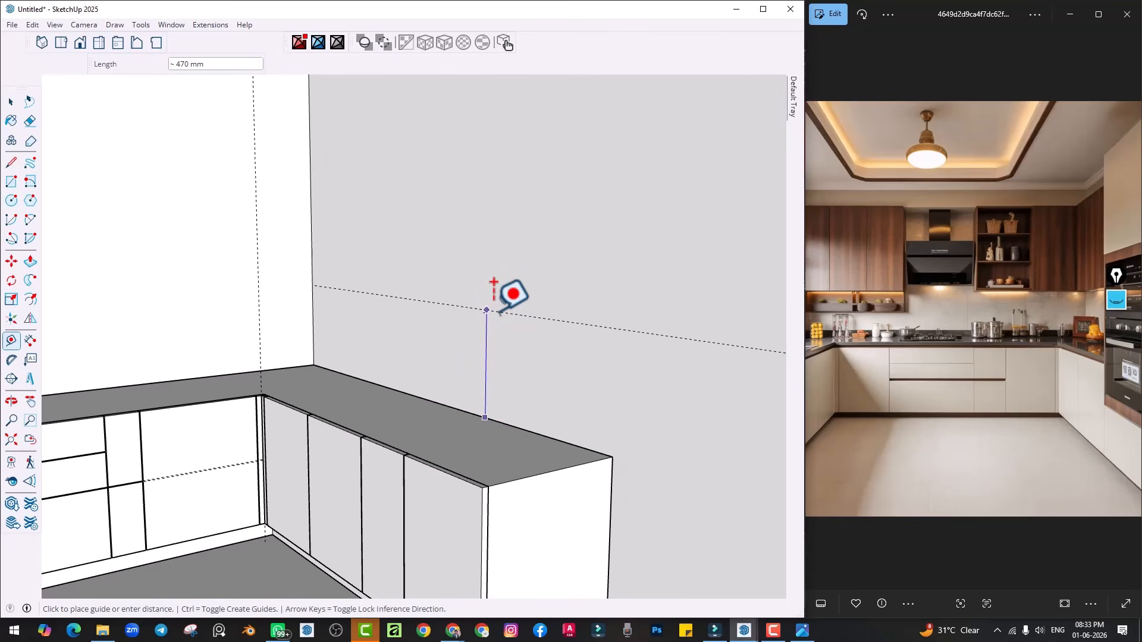
left_click(199, 377)
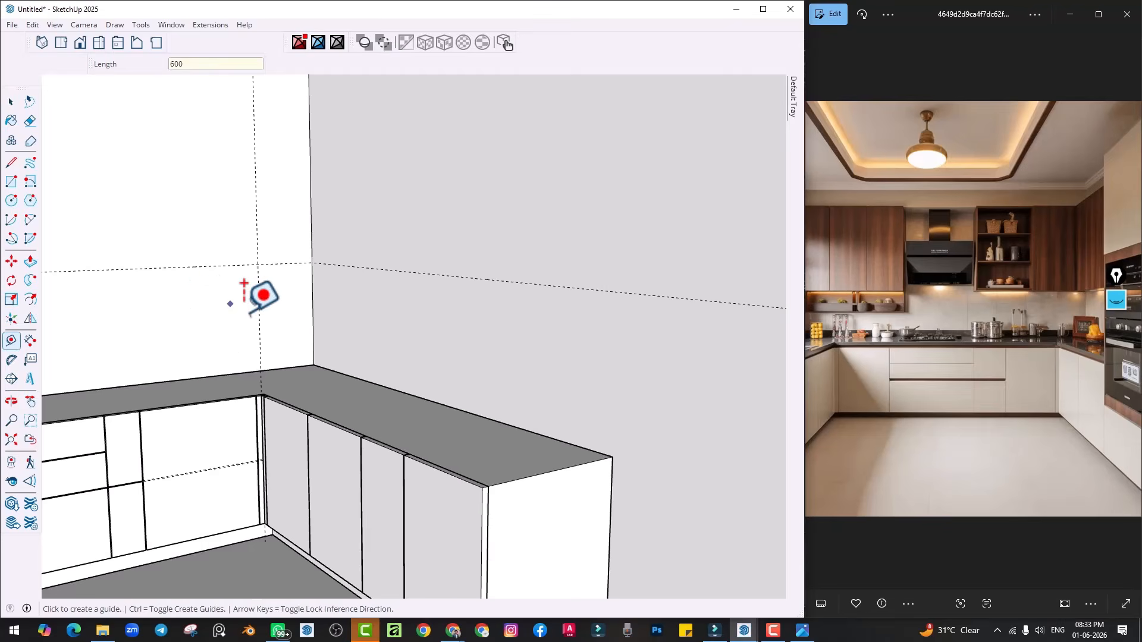
Place horizontal guides just below the top edges of both adjoining kitchen walls
middle_click_drag(244, 283, 318, 388)
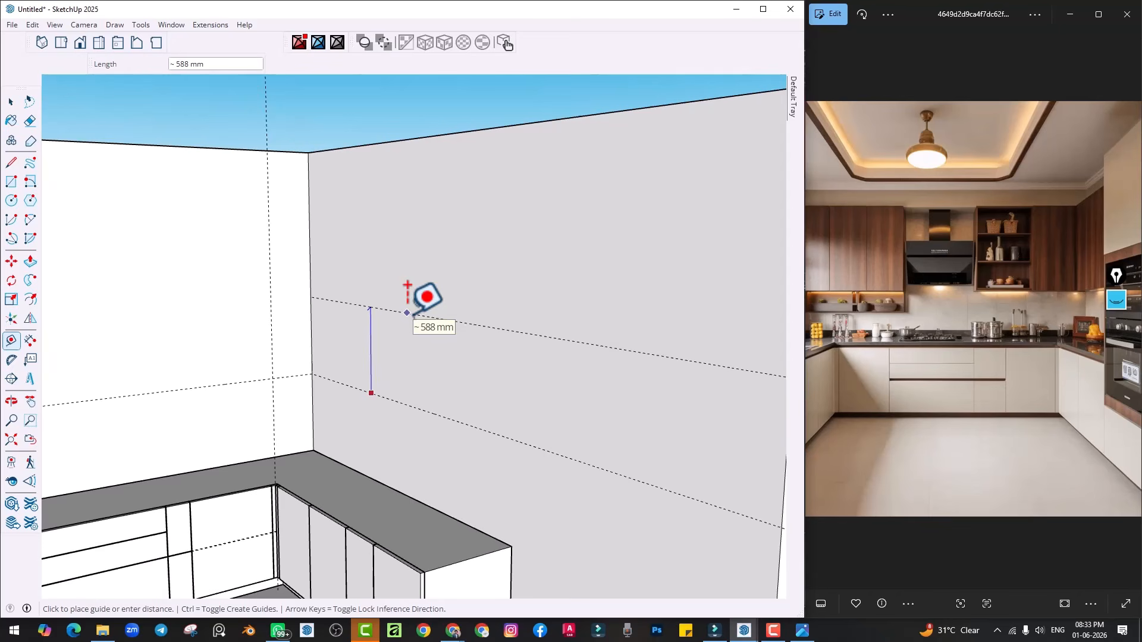
key("Escape")
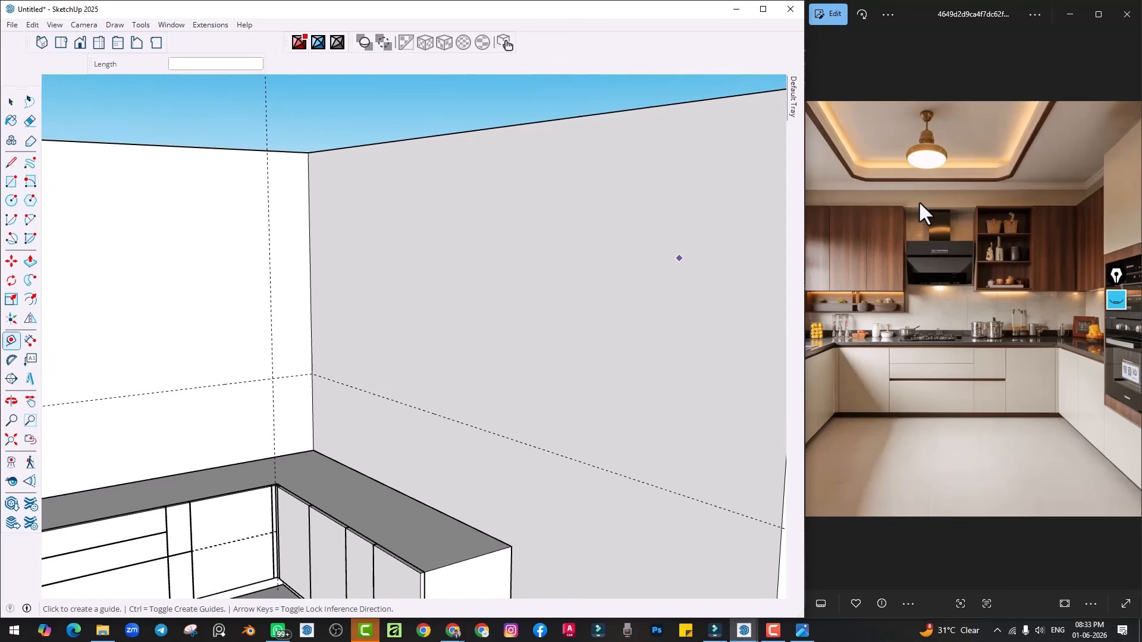
left_click(399, 140)
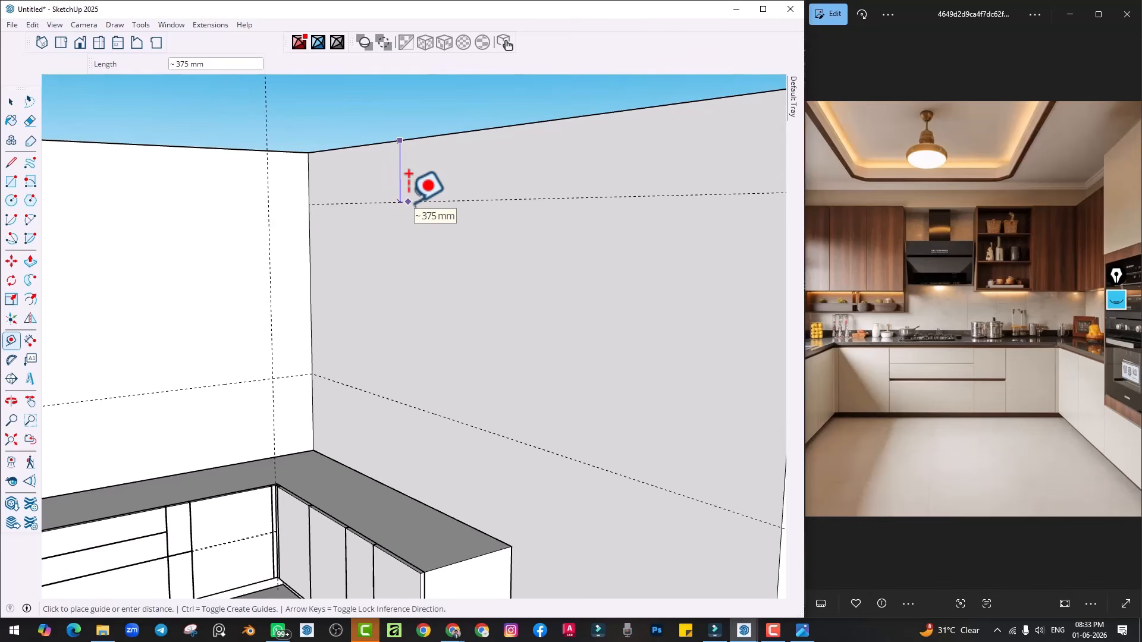
key("Return")
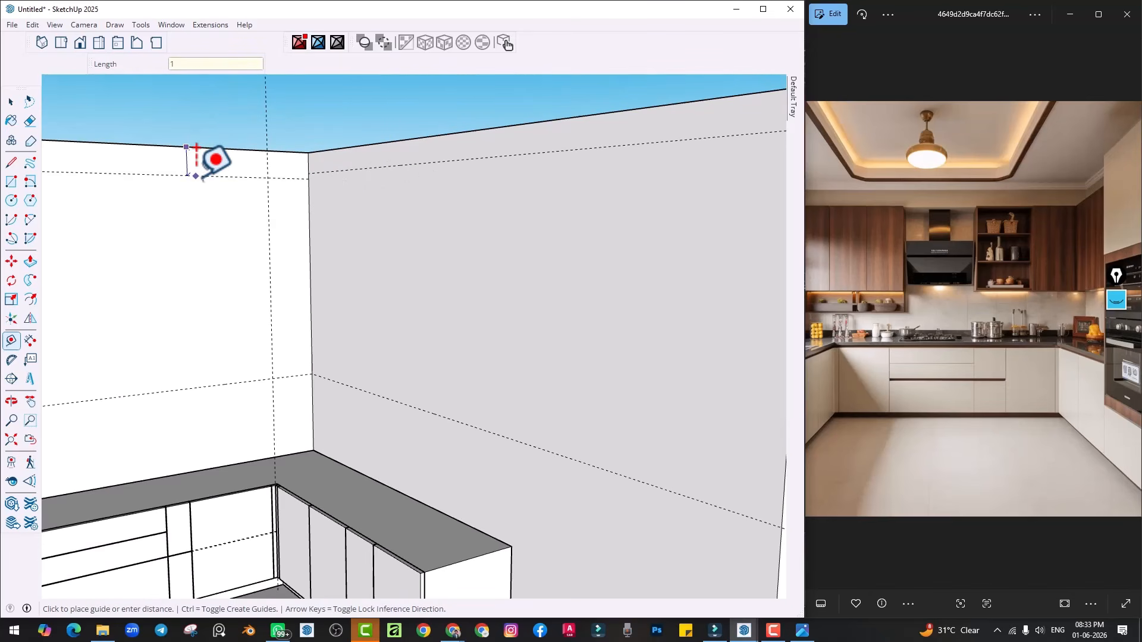
left_click(197, 147)
Open the base cabinet carcass for editing and place a guide across its countertop, aligned with the inner edge of the end door
middle_click_drag(365, 212, 410, 155)
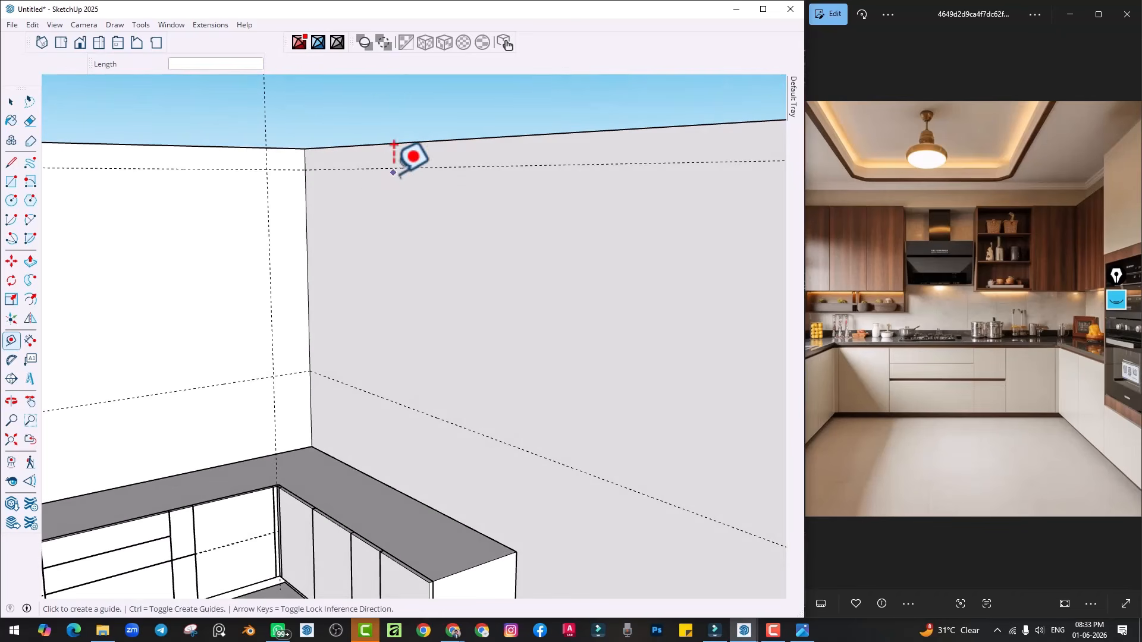
middle_click_drag(356, 250, 371, 216)
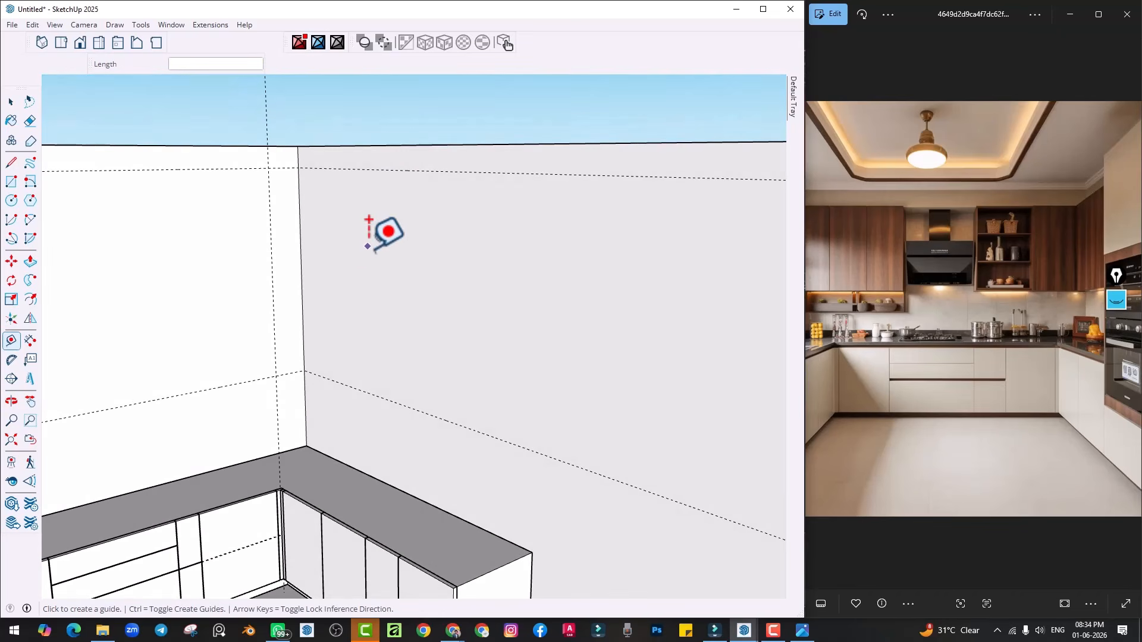
scroll(368, 250, "up", 1)
scroll(388, 383, "down", 1)
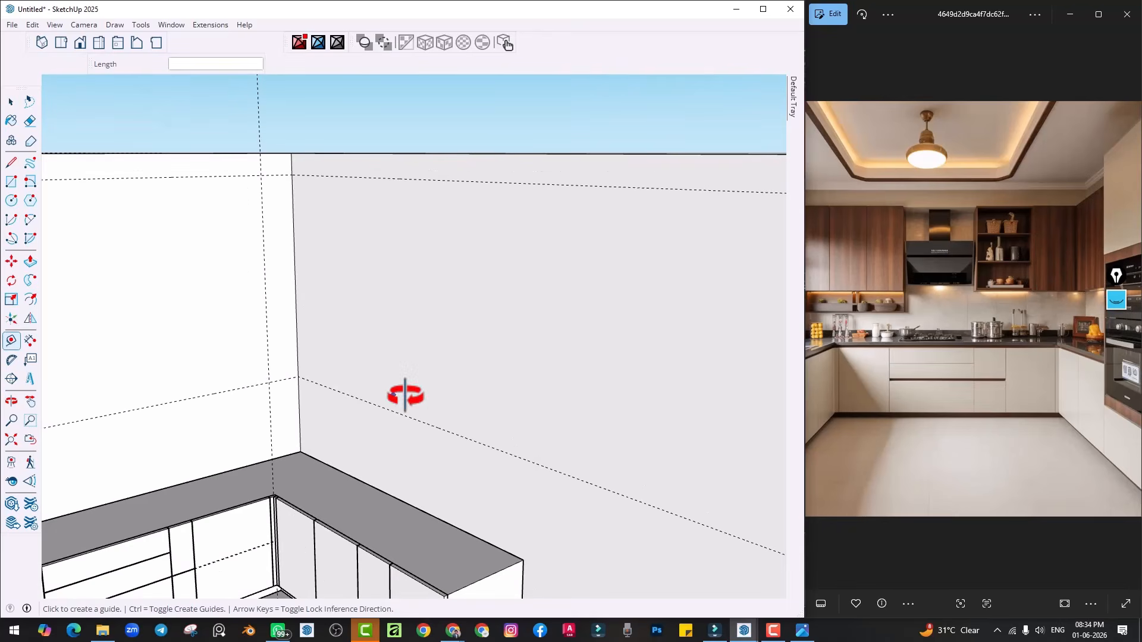
middle_click_drag(405, 396, 697, 469)
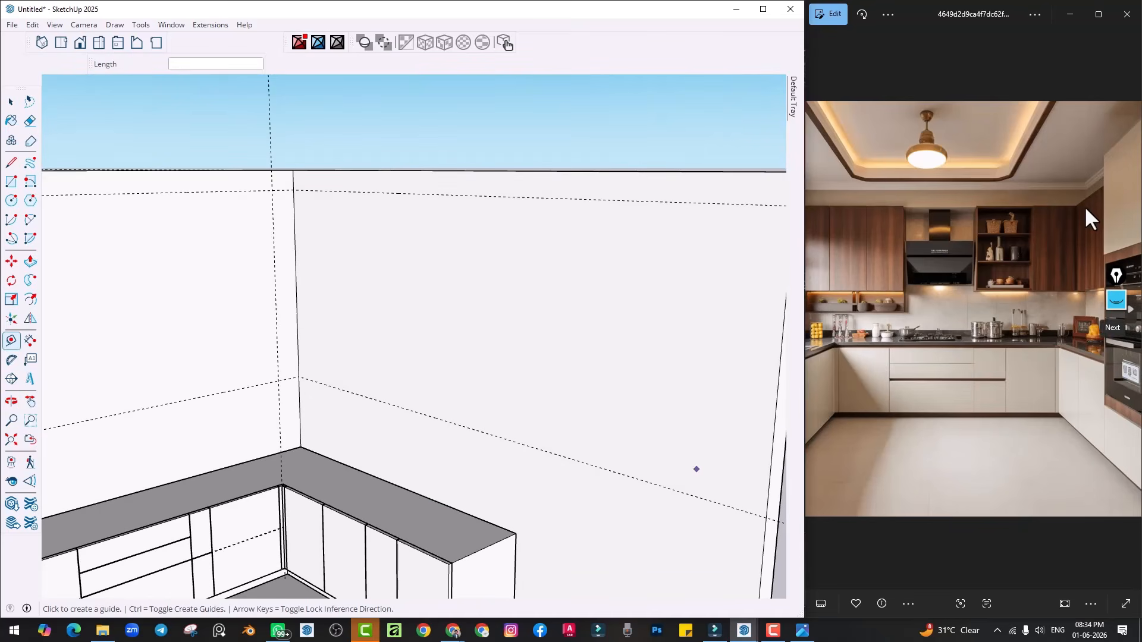
mouse_move(452, 443)
middle_mouse_down()
mouse_move(452, 517)
mouse_move(411, 479)
mouse_move(373, 509)
mouse_move(390, 537)
middle_mouse_up()
key("space")
scroll(367, 474, "up", 2)
double_click(366, 474)
key("i")
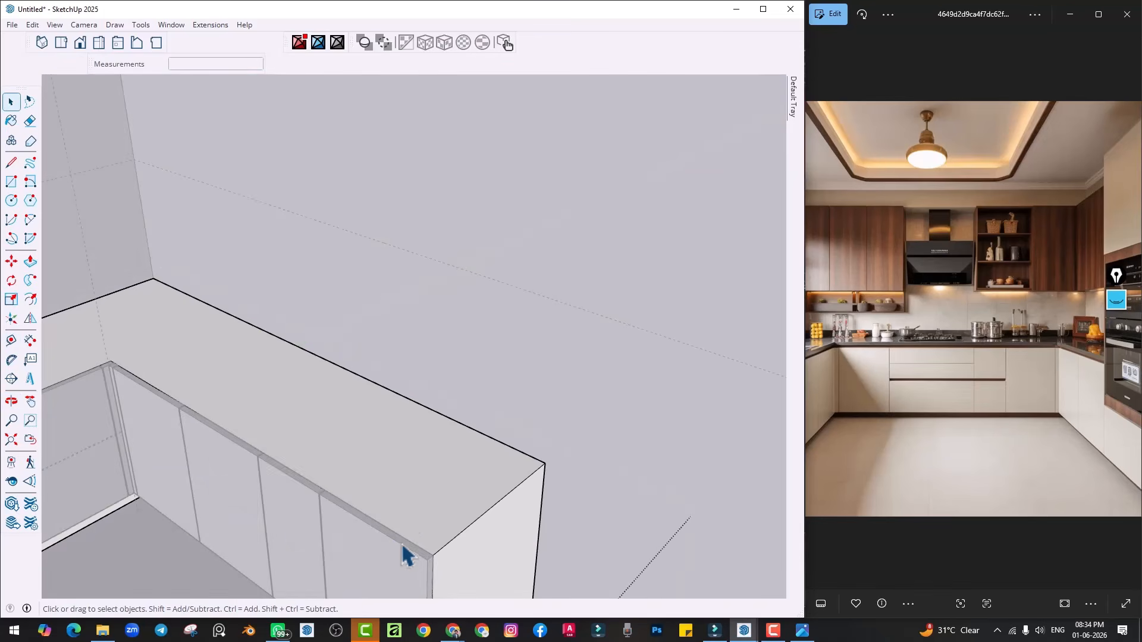
key("t")
scroll(476, 506, "up", 2)
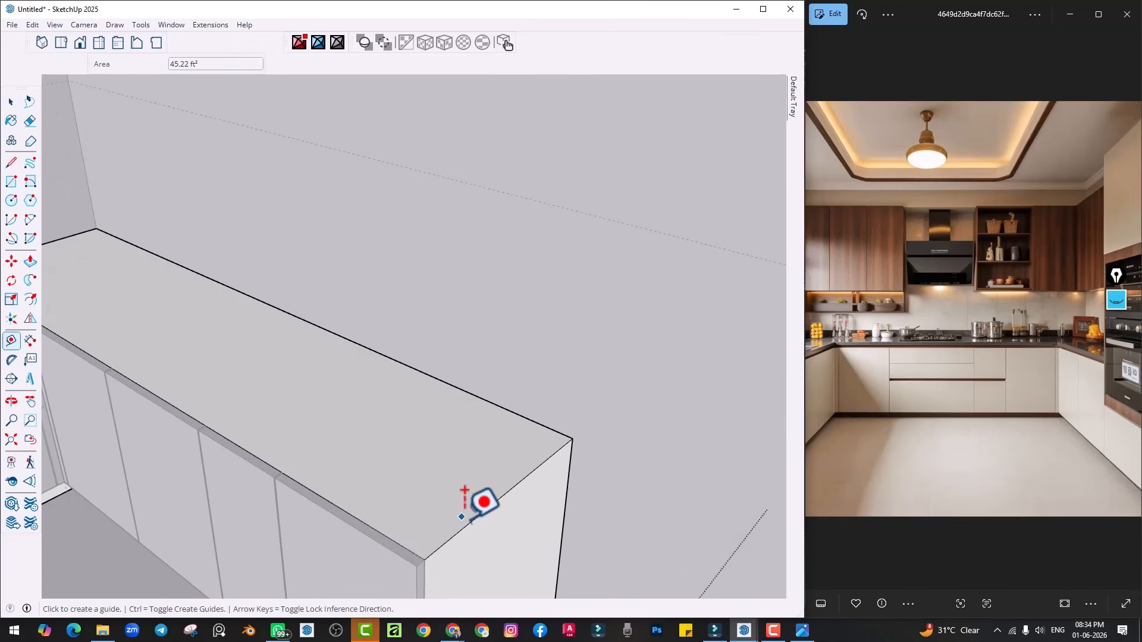
left_click(467, 522)
scroll(274, 463, "up", 1)
scroll(271, 465, "up", 2)
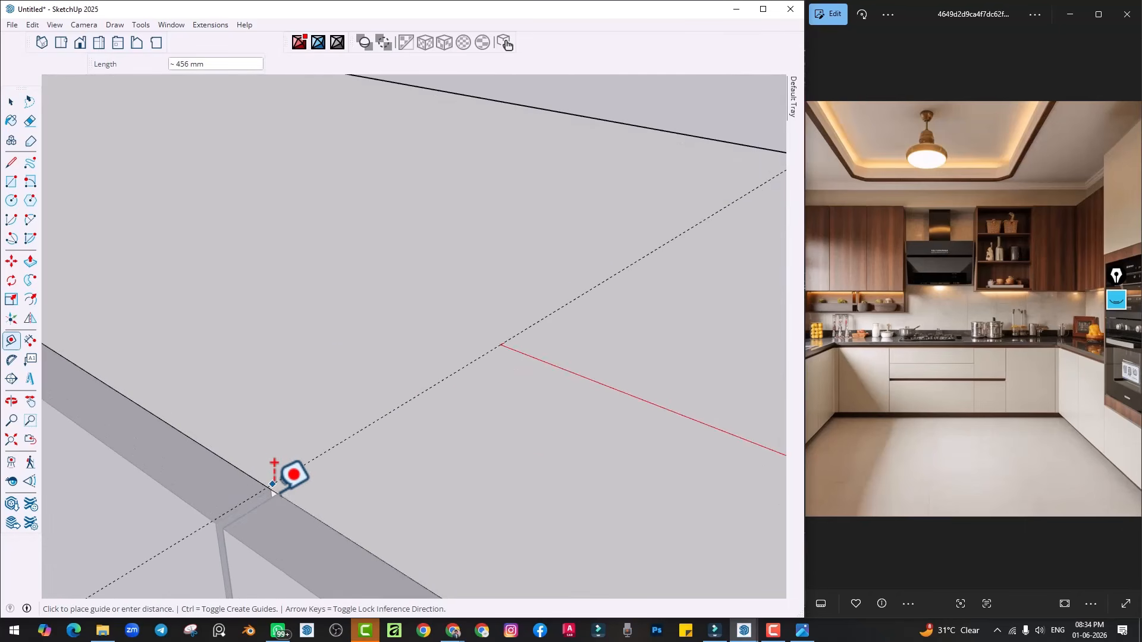
left_click(278, 494)
Draw a line along the guide across the countertop to separate the end section above the last door
key("l")
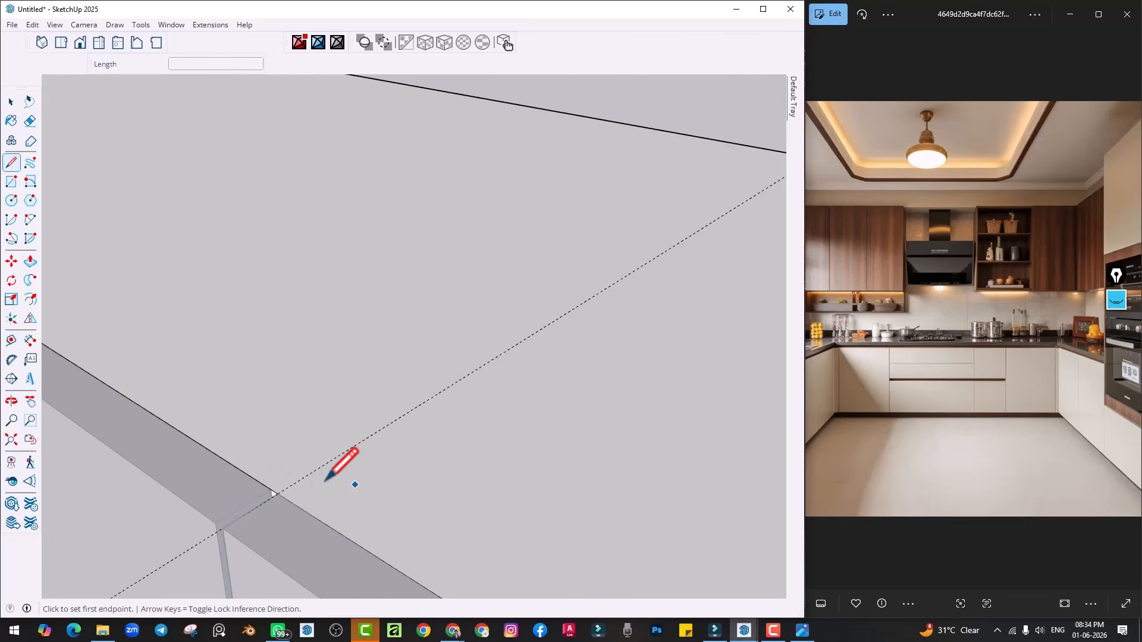
left_click(285, 489)
scroll(650, 255, "down", 3)
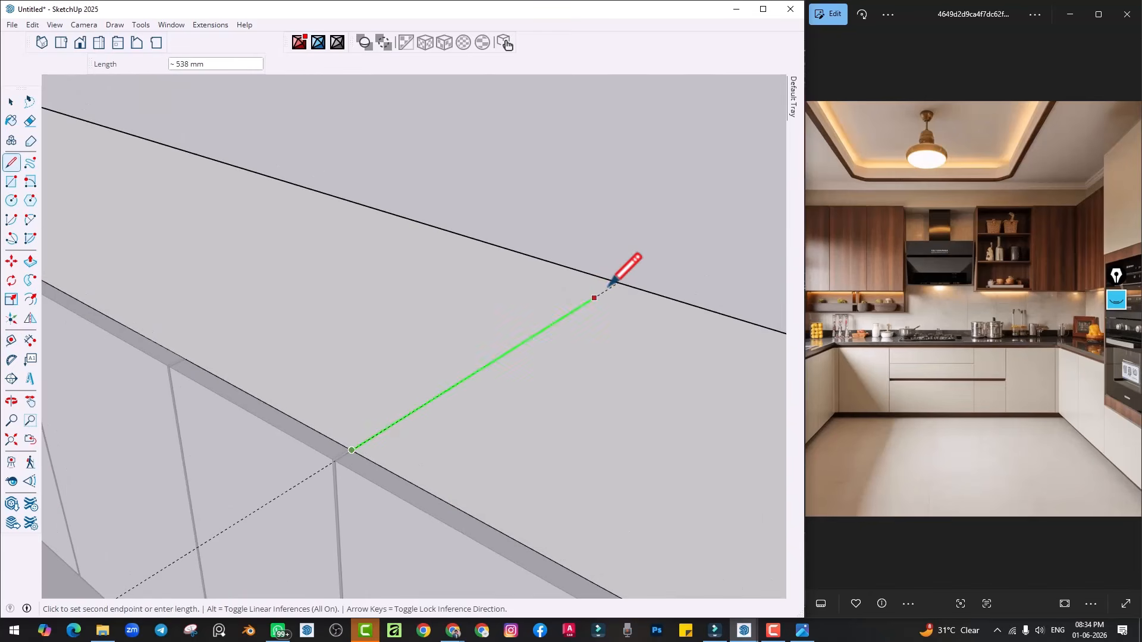
left_click(618, 283)
Push/Pull the separated end section of the countertop up to the upper wall guide to form a tall unit
key("p")
scroll(609, 412, "down", 8)
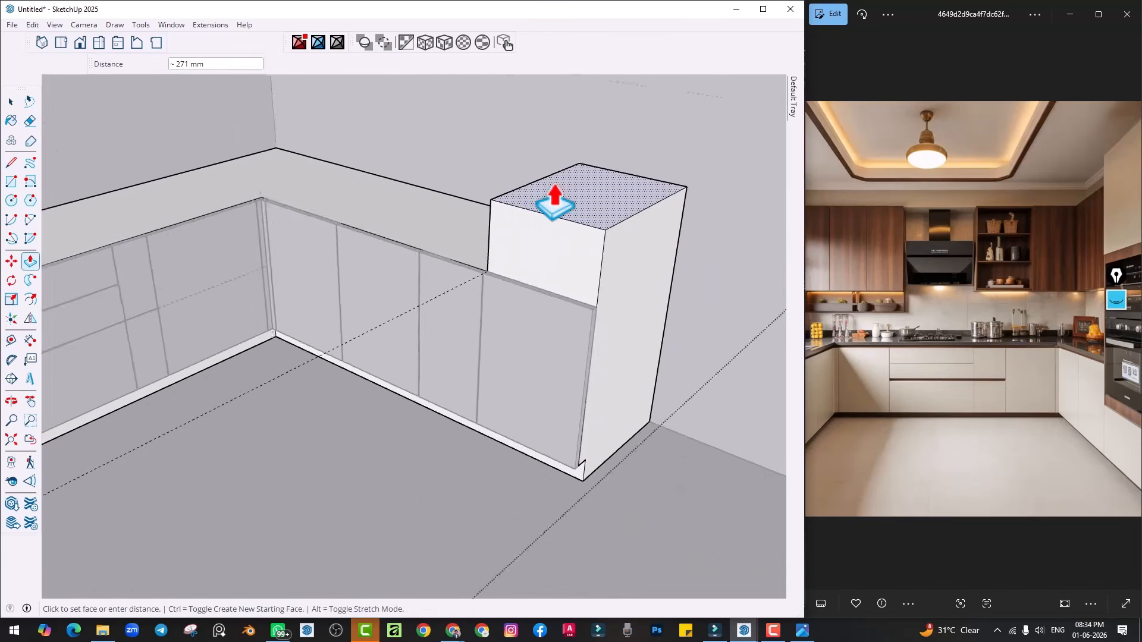
middle_click_drag(548, 204, 386, 321)
left_click(447, 221)
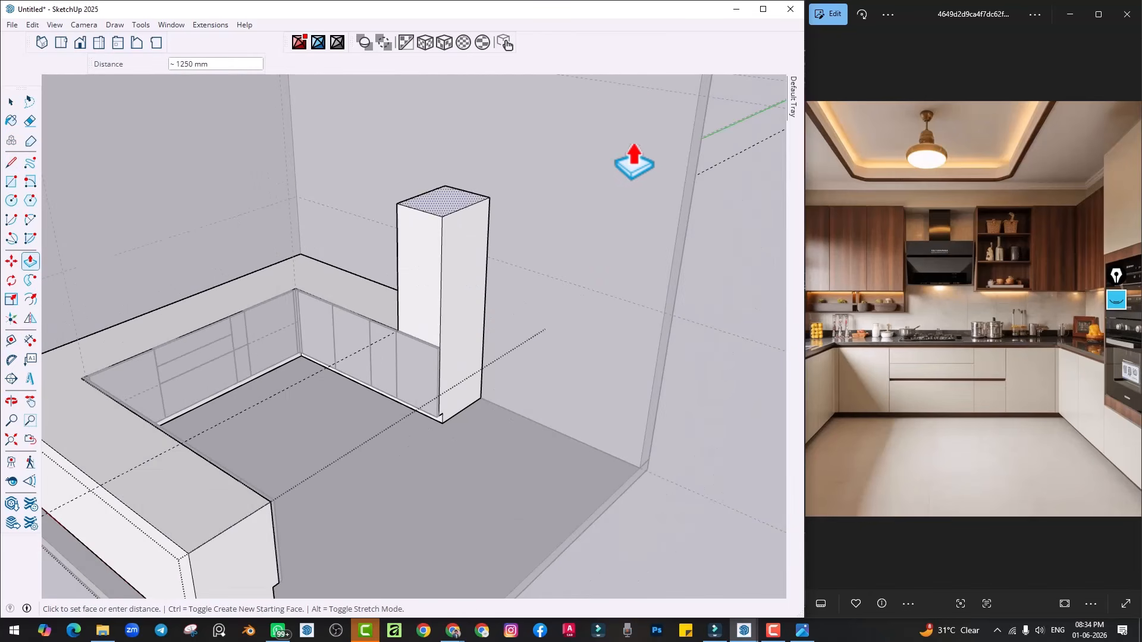
left_click(636, 102)
scroll(434, 208, "up", 3)
scroll(437, 420, "up", 4)
key("space")
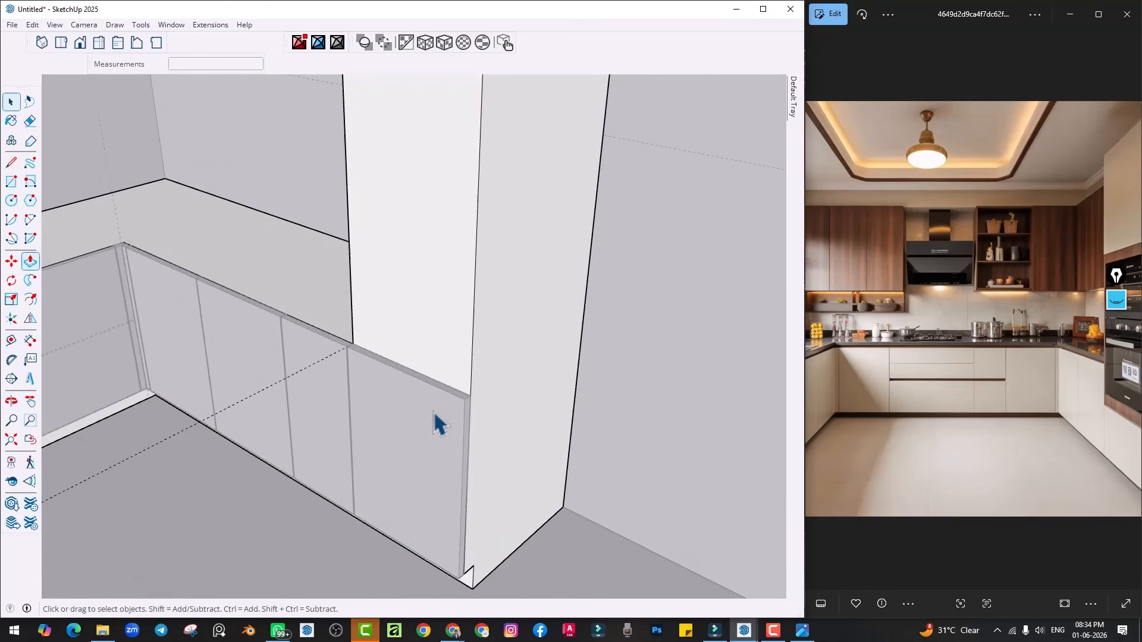
Open the door group and extend the end door's top face up to the height of the tall unit
double_click(434, 414)
scroll(434, 414, "up", 2)
key("p")
left_click(464, 381)
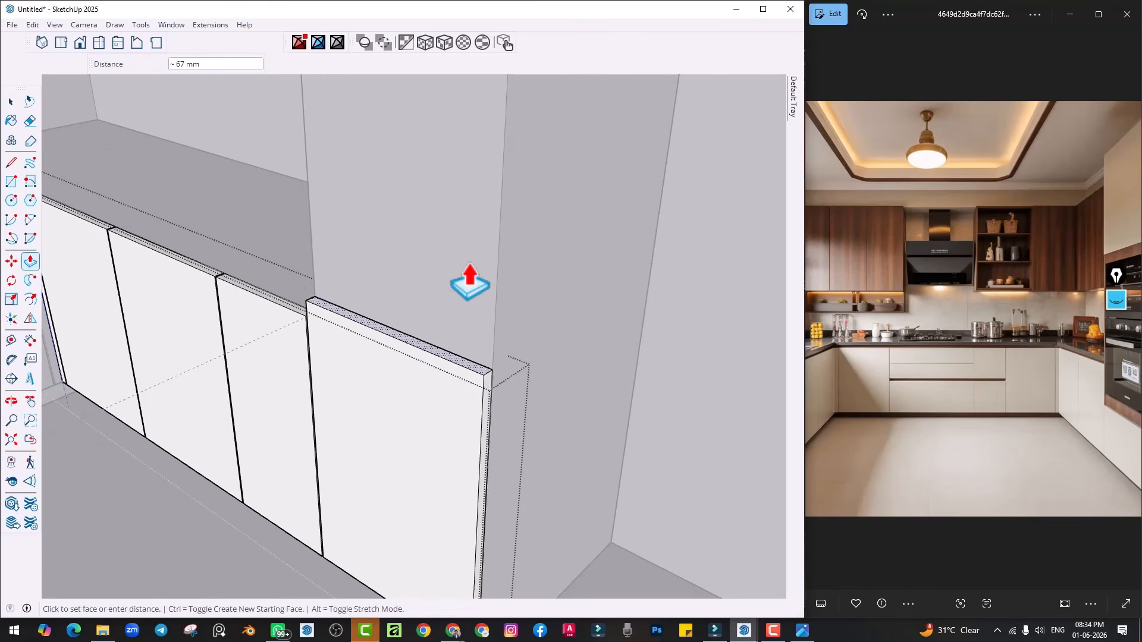
scroll(534, 268, "down", 7)
middle_click_drag(548, 231, 529, 508, "shift")
scroll(530, 522, "down", 1)
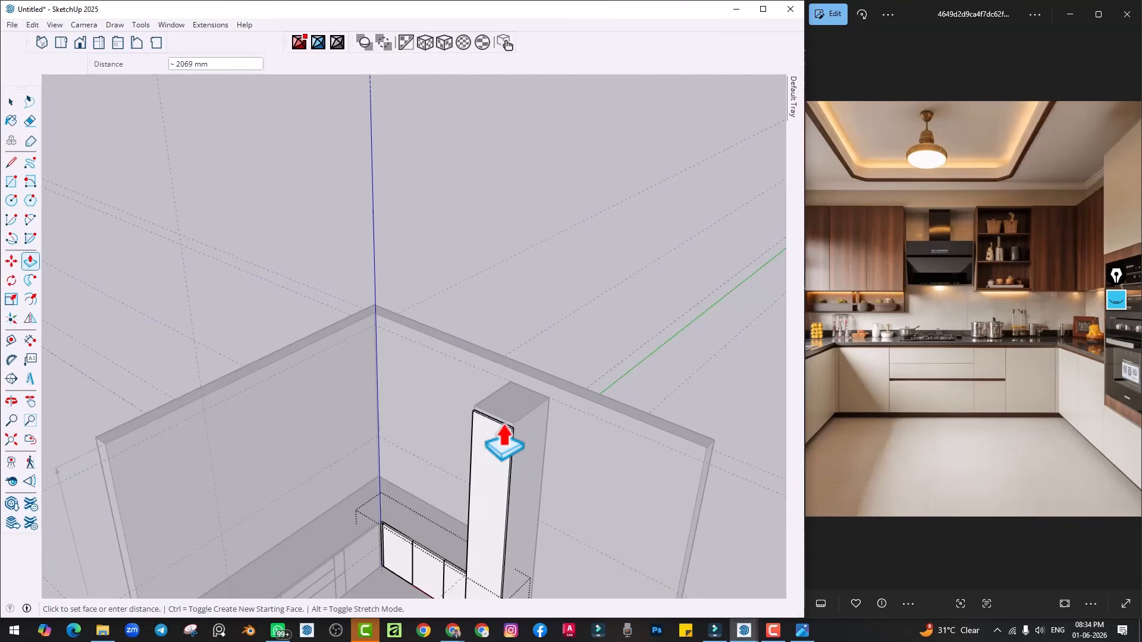
left_click(523, 417)
key("space")
left_click(611, 326)
Open the wall group and push the walls' top face down 300 mm
scroll(610, 326, "down", 2)
middle_click_drag(565, 330, 544, 196)
scroll(495, 559, "up", 4)
middle_click_drag(495, 559, 466, 467, "shift")
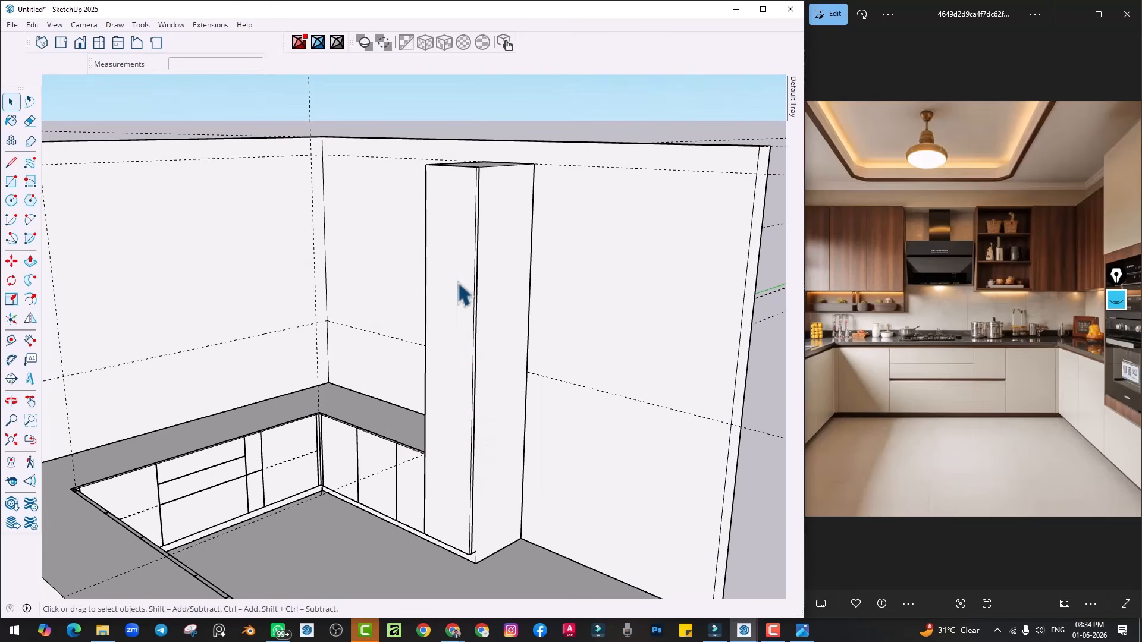
middle_click_drag(416, 380, 461, 401)
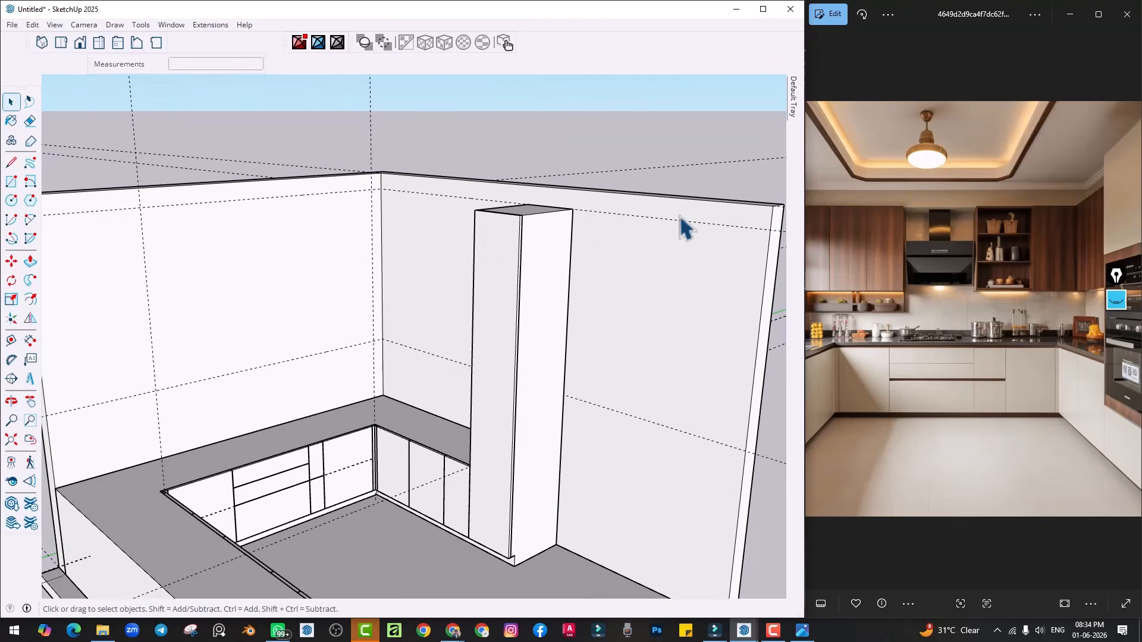
scroll(494, 245, "up", 1)
middle_click_drag(493, 245, 390, 242)
double_click(570, 291)
middle_click_drag(636, 272, 643, 312)
scroll(661, 261, "up", 2)
key("p")
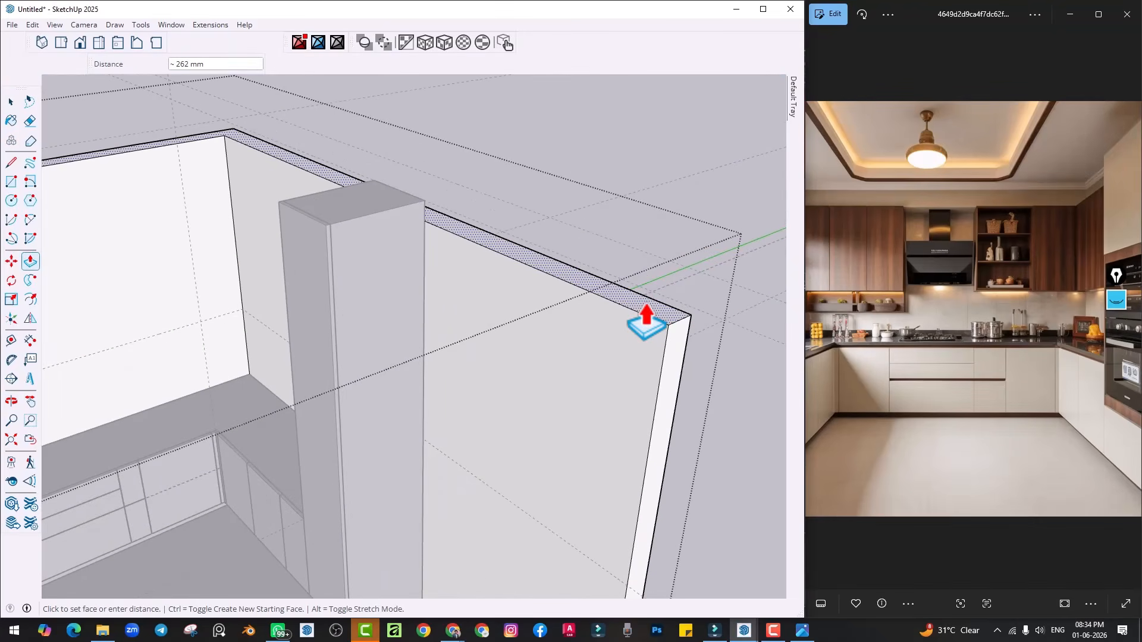
type("0")
key("Return")
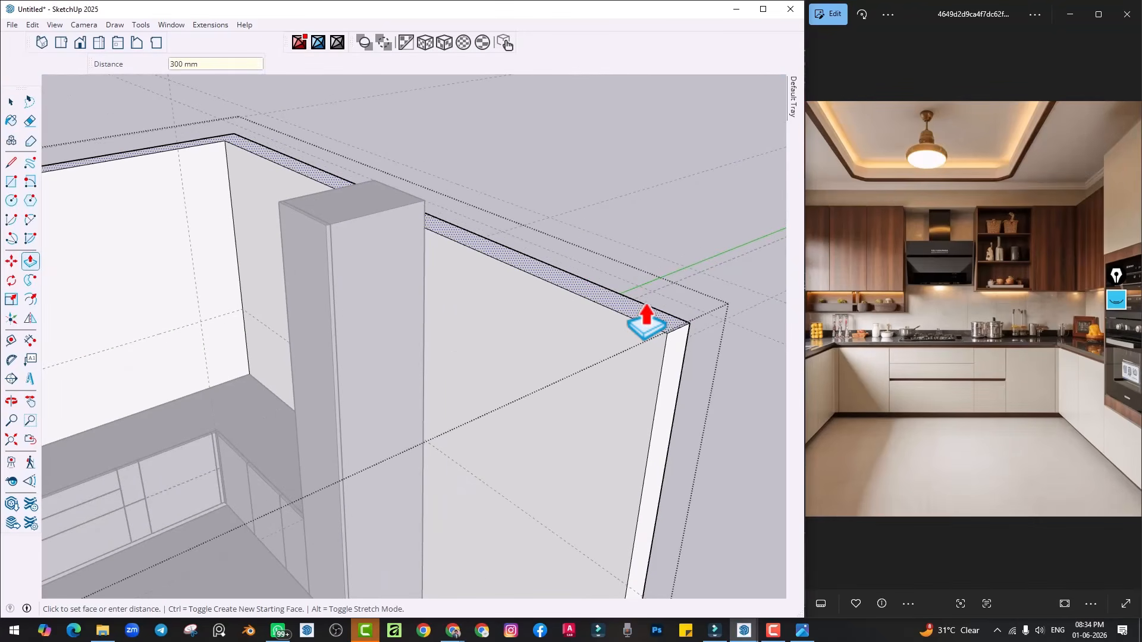
mouse_move(642, 333)
middle_mouse_down()
mouse_move(619, 304)
mouse_move(642, 329)
middle_mouse_up()
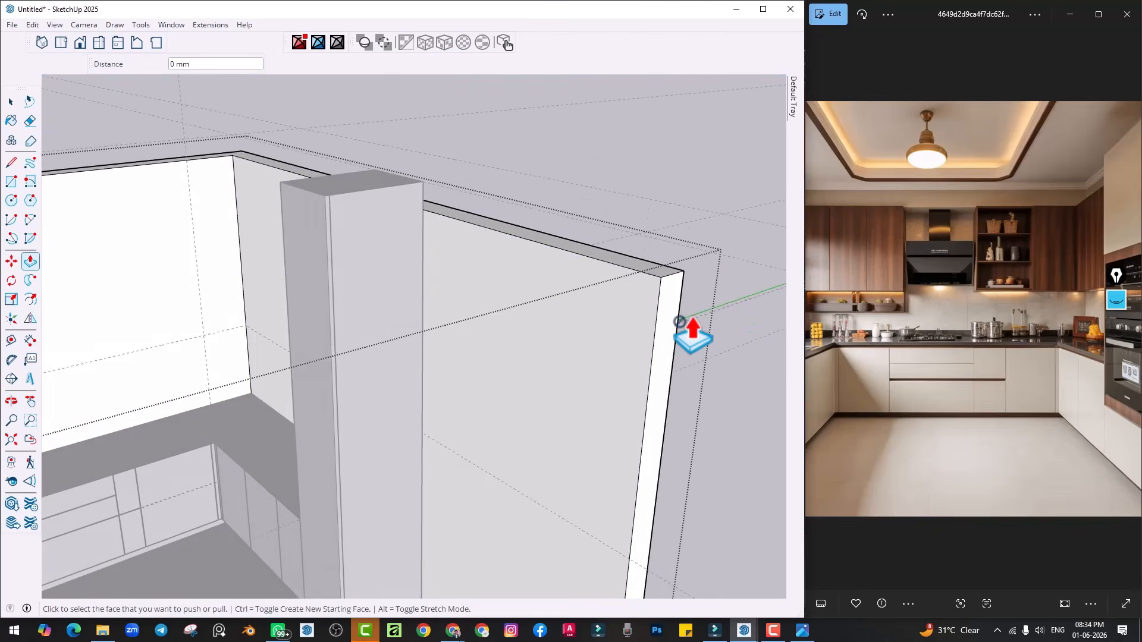
key("space")
middle_click_drag(711, 315, 718, 303)
left_click(718, 302)
Place horizontal guides 150 mm below the top edges of both lowered walls
key("t")
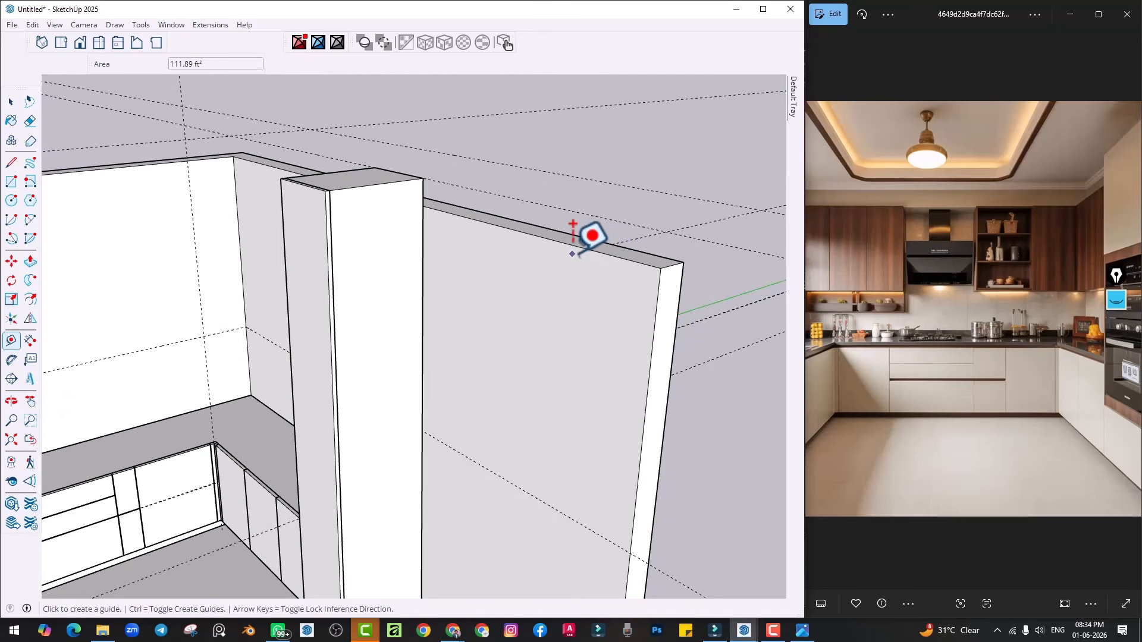
left_click(573, 254)
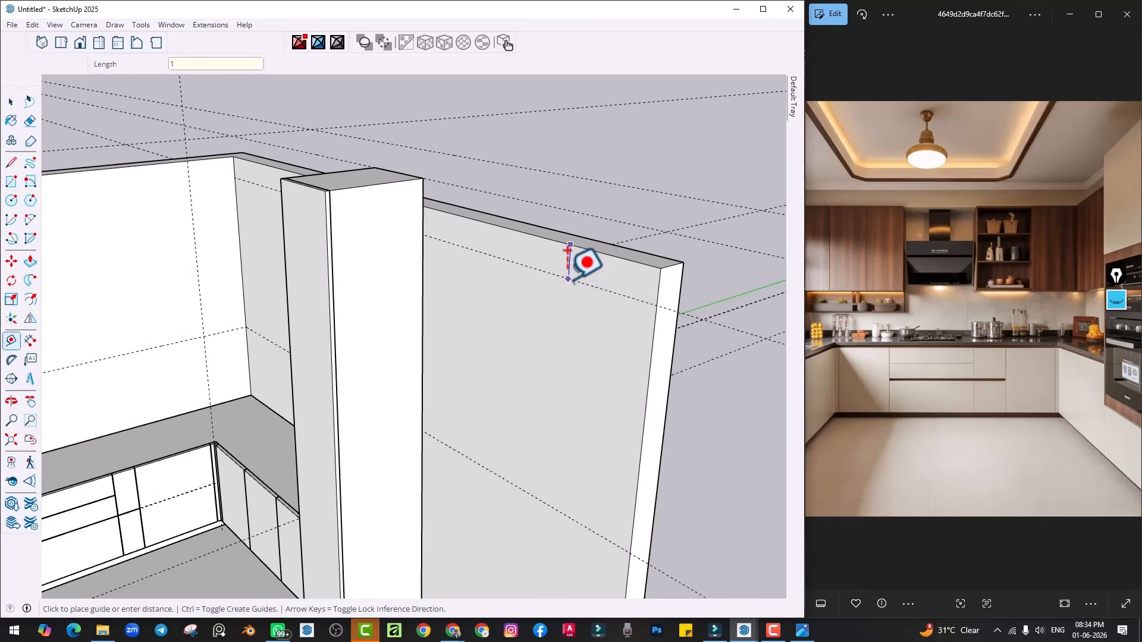
key("Return")
middle_click_drag(537, 286, 280, 257)
scroll(182, 197, "up", 2)
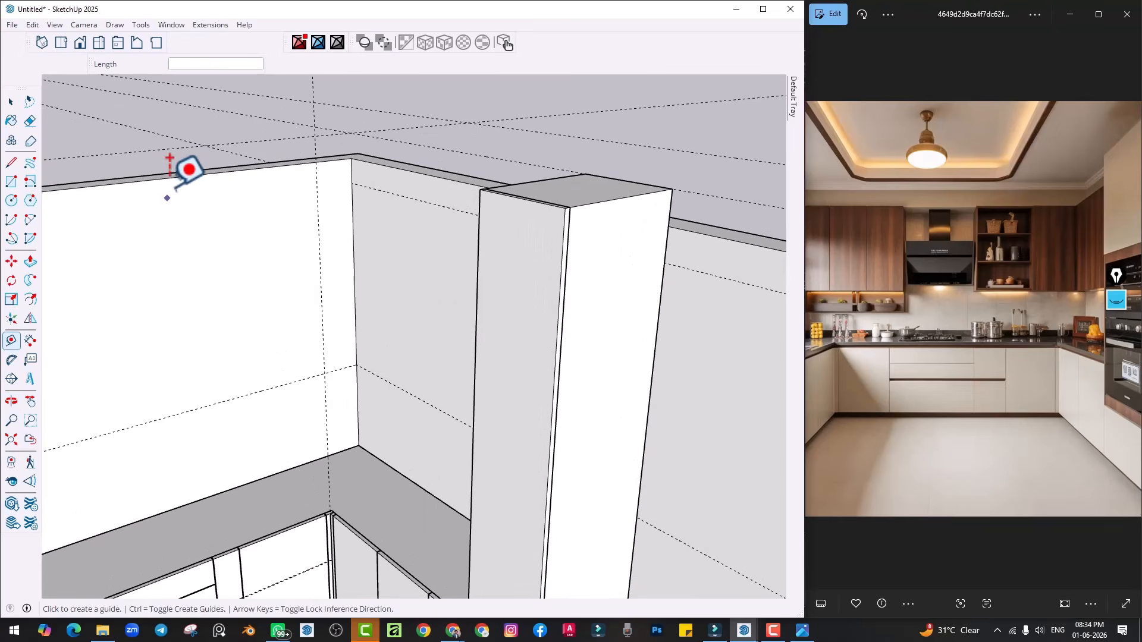
left_click(170, 179)
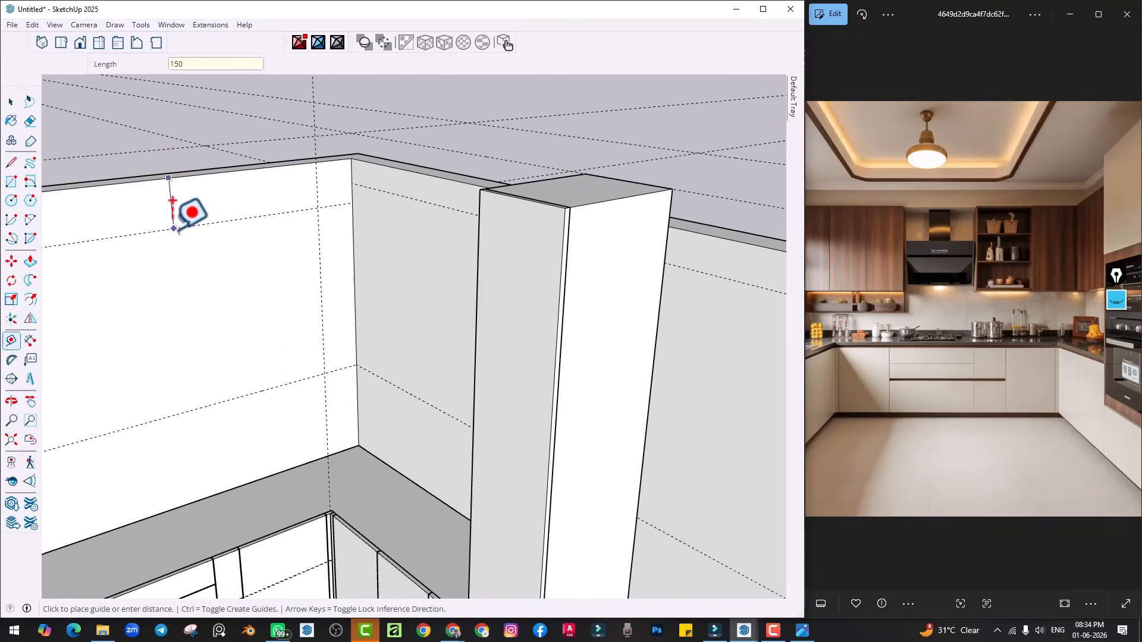
key("space")
Open the cabinet carcass and push the tall unit's top face down to the new upper wall guide
double_click(591, 267)
key("p")
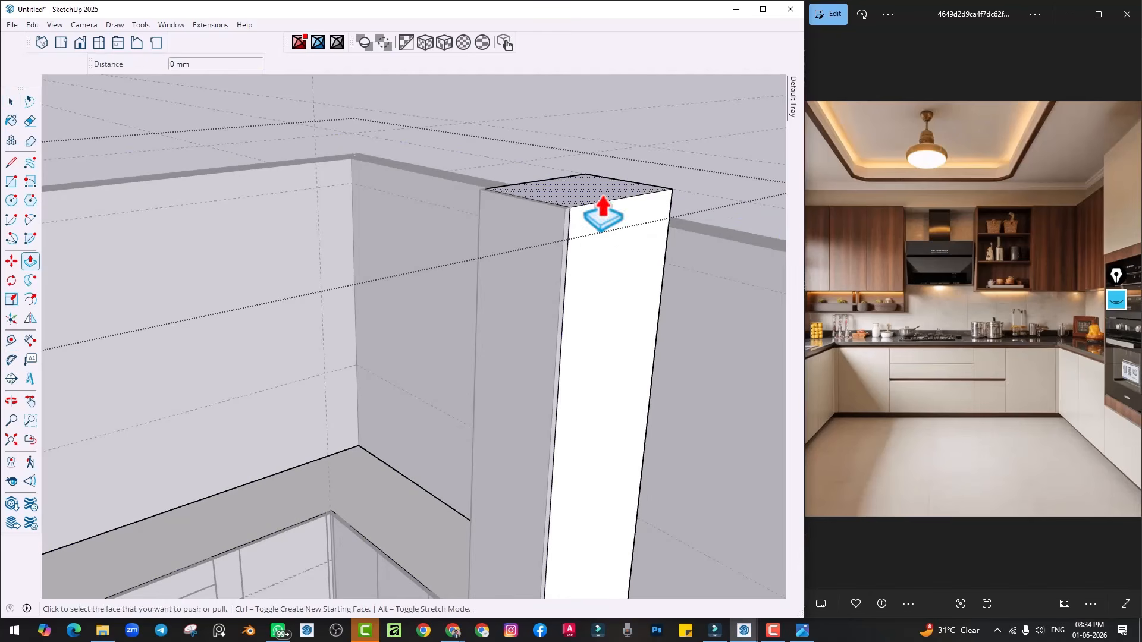
left_click(603, 197)
left_click(709, 296)
middle_click_drag(555, 258, 546, 287)
key("space")
left_click(548, 267)
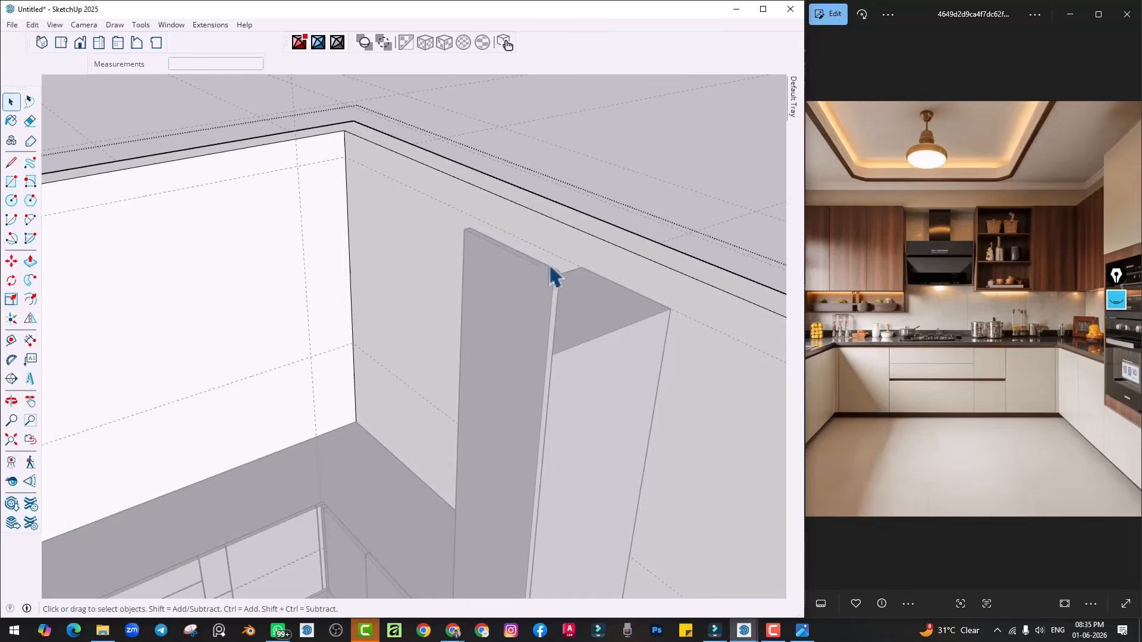
Open the door group and lower the end door's top face to the tall unit's top
double_click(529, 307)
key("p")
left_click(543, 288)
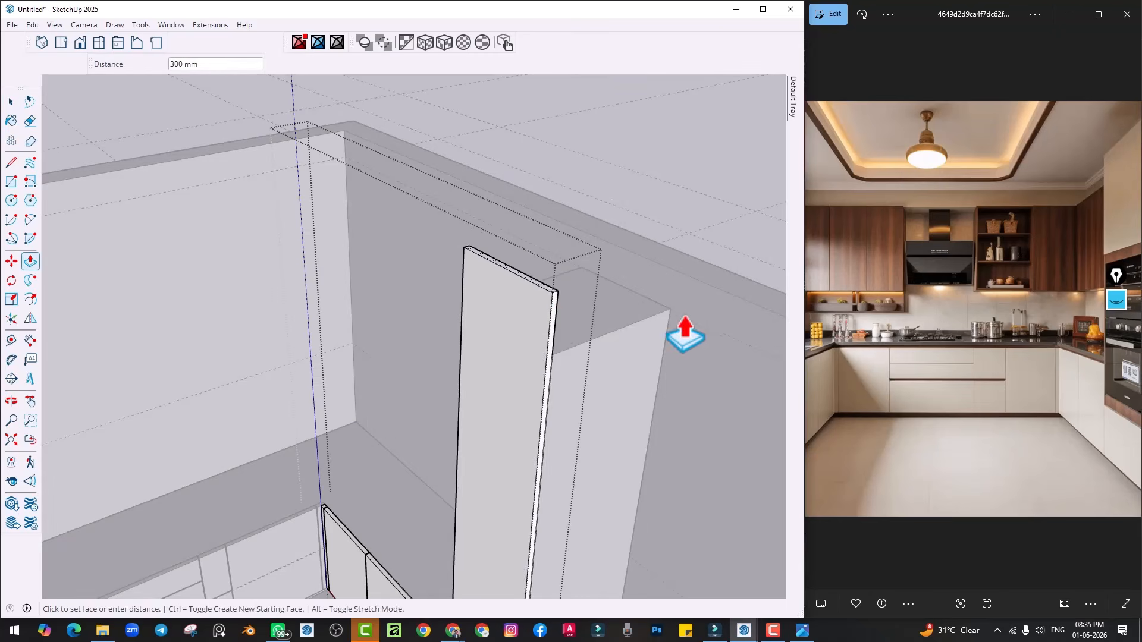
left_click(684, 331)
key("space")
left_click(707, 177)
Open the cabinet carcass and extend the tall unit's exposed side face outward 300 mm
middle_click_drag(688, 212, 463, 382)
scroll(458, 392, "up", 6)
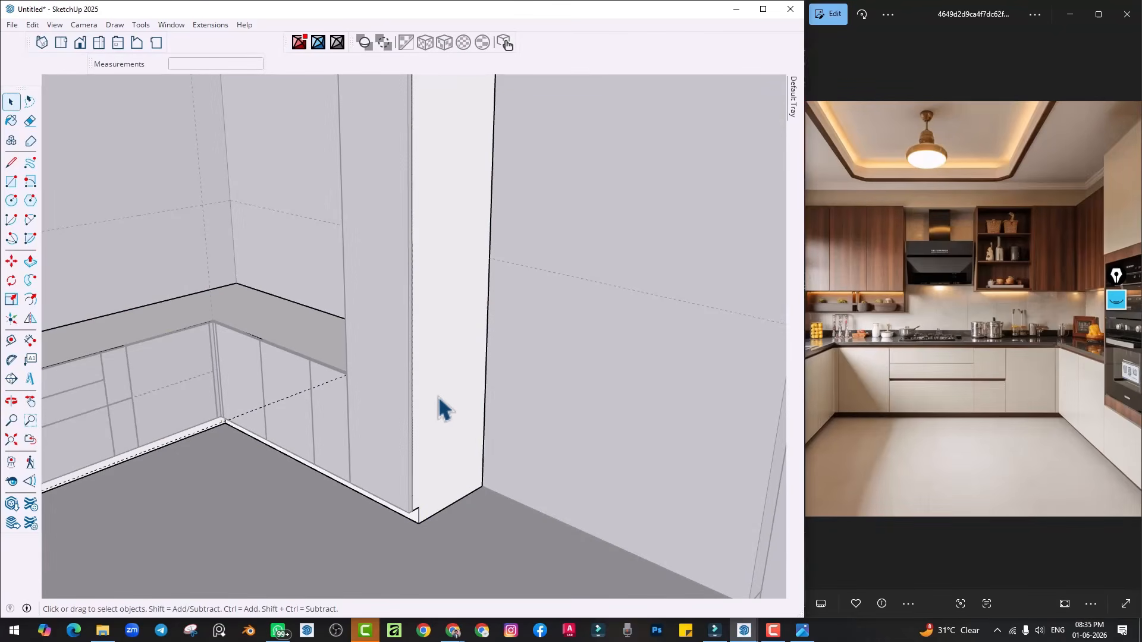
key("p")
left_click(439, 409)
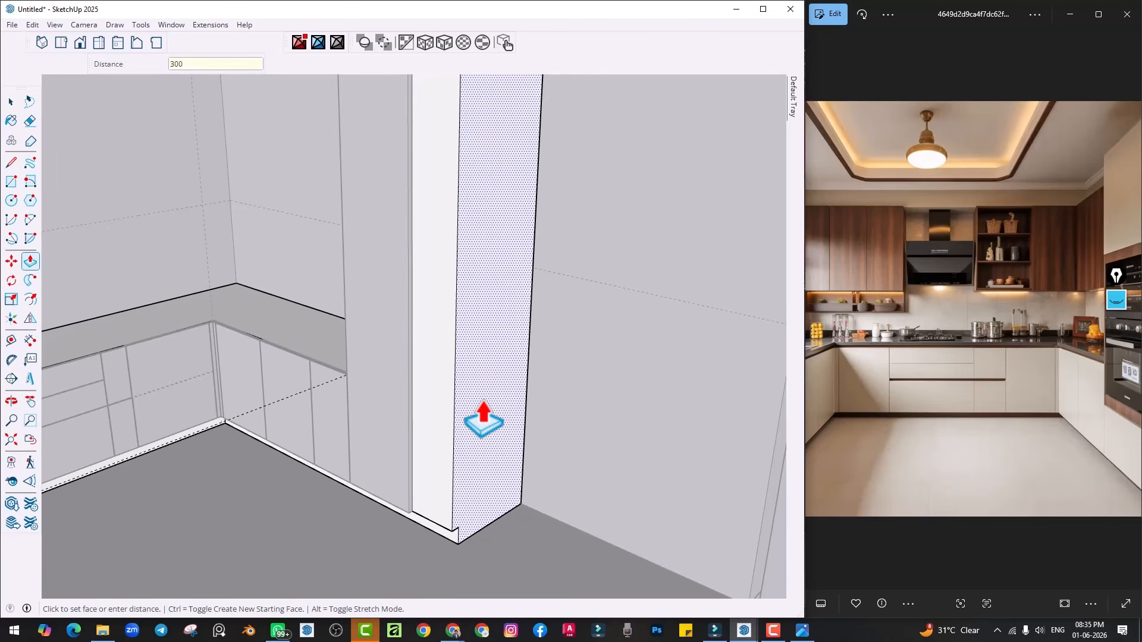
key("Return")
key("space")
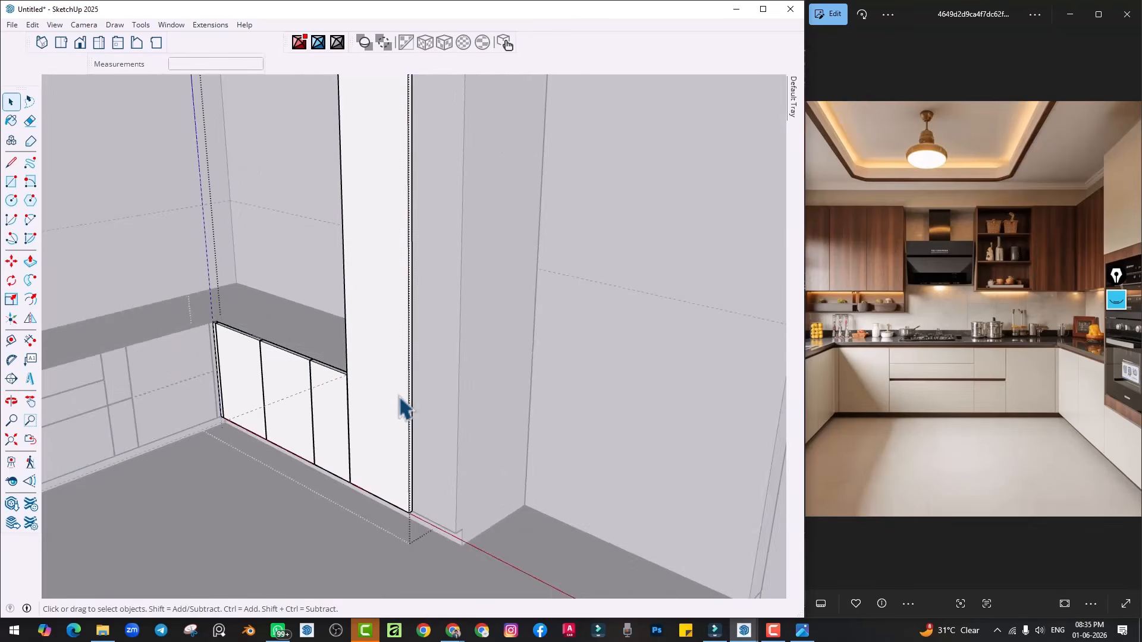
Open the door group and extend the tall door's side face flush with the widened tall unit
scroll(416, 416, "up", 3)
key("p")
left_click(423, 431)
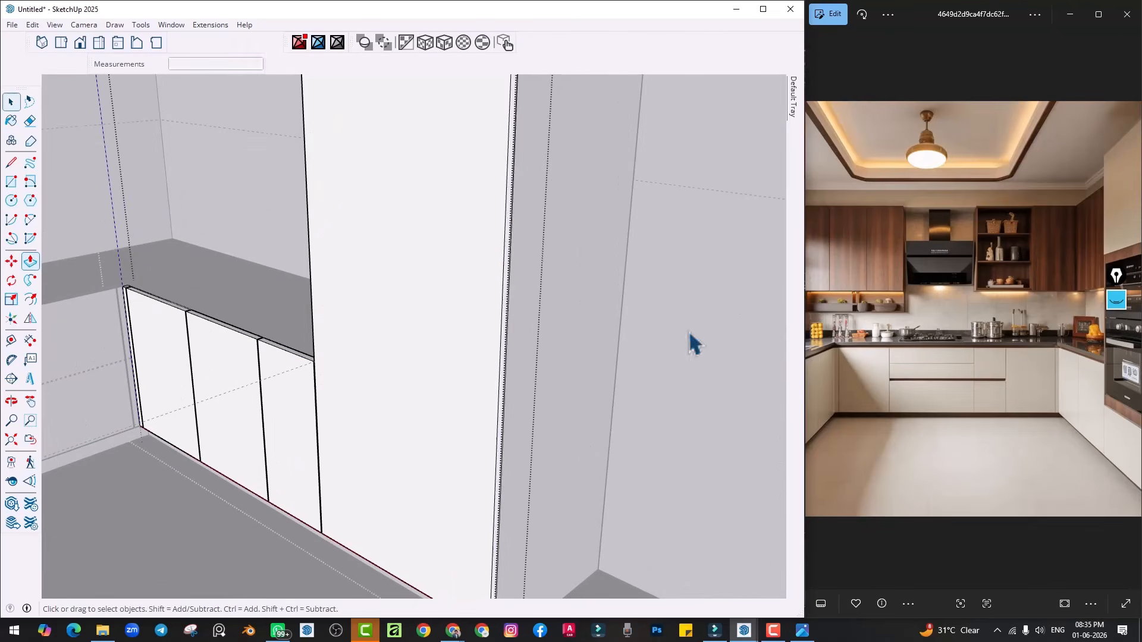
Copy the base carcass's U-shaped top face and paste it in place outside the carcass group
scroll(551, 382, "down", 5)
mouse_move(565, 428)
middle_mouse_down()
mouse_move(533, 387)
mouse_move(326, 413)
mouse_move(224, 357)
mouse_move(361, 422)
middle_mouse_up()
scroll(365, 413, "up", 3)
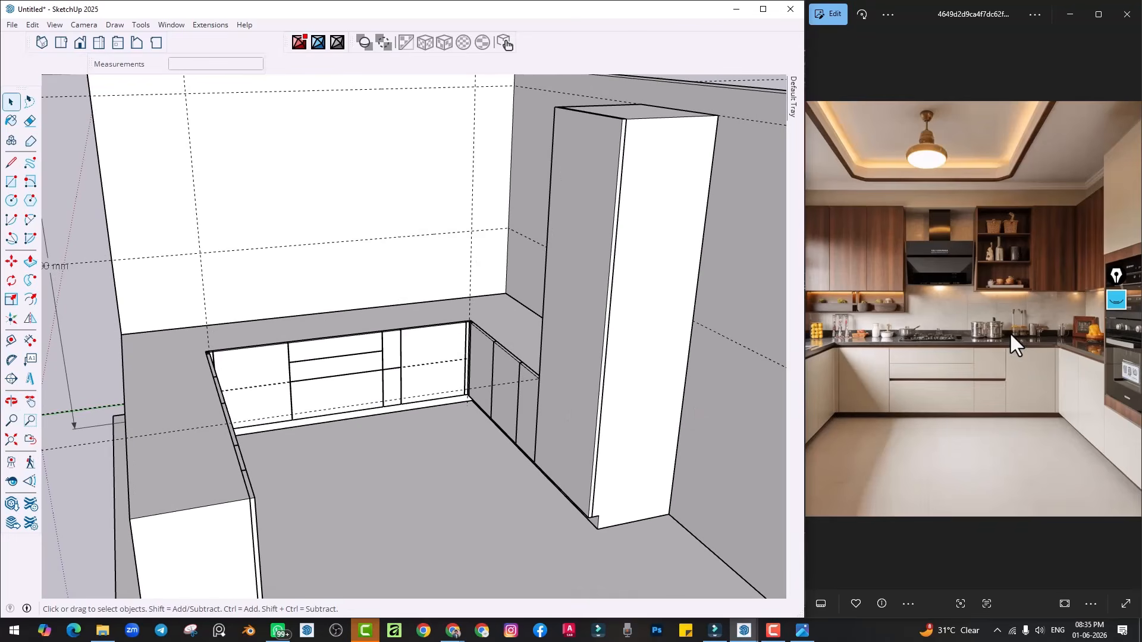
scroll(522, 360, "up", 4)
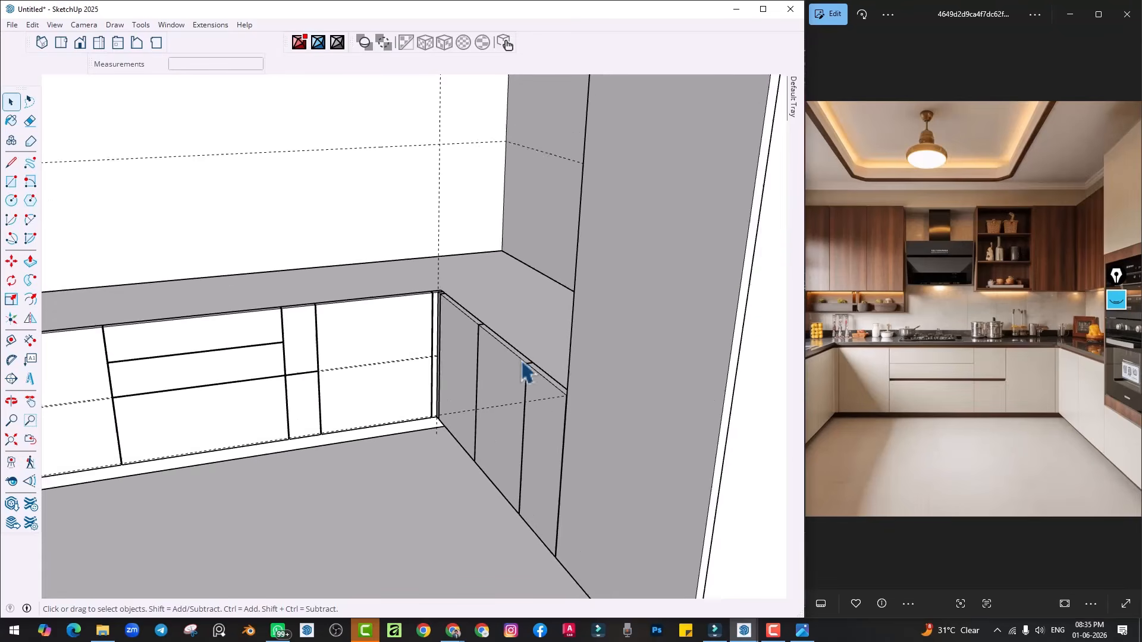
scroll(416, 386, "down", 4)
mouse_move(162, 430)
middle_mouse_down("shift")
mouse_move(248, 392)
mouse_move(250, 507)
middle_mouse_up("shift")
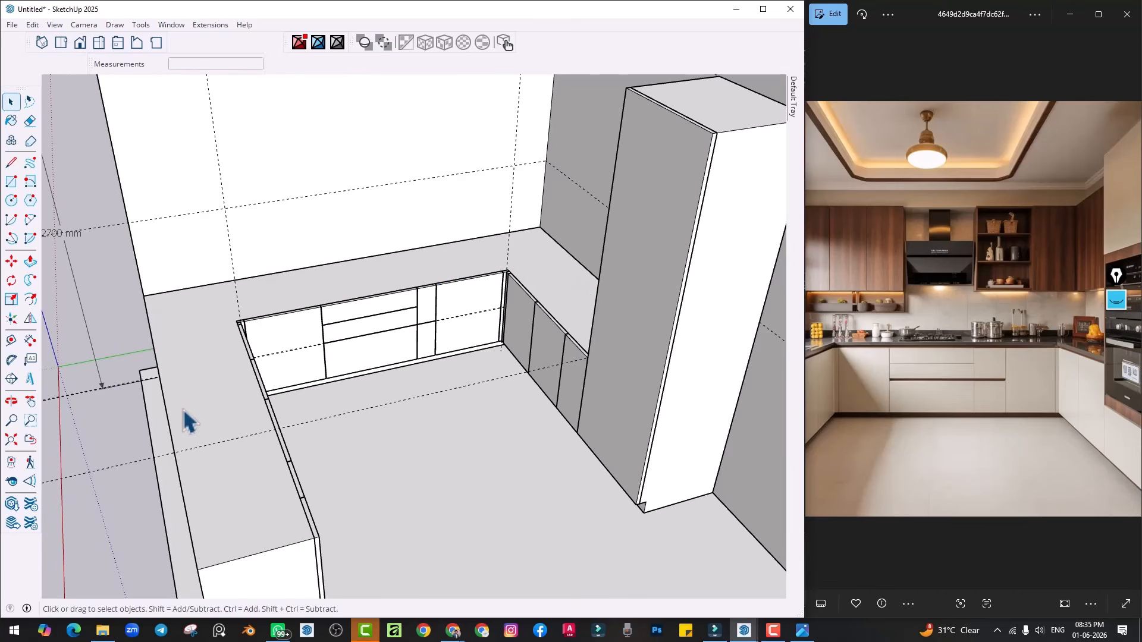
middle_click_drag(246, 427, 246, 387)
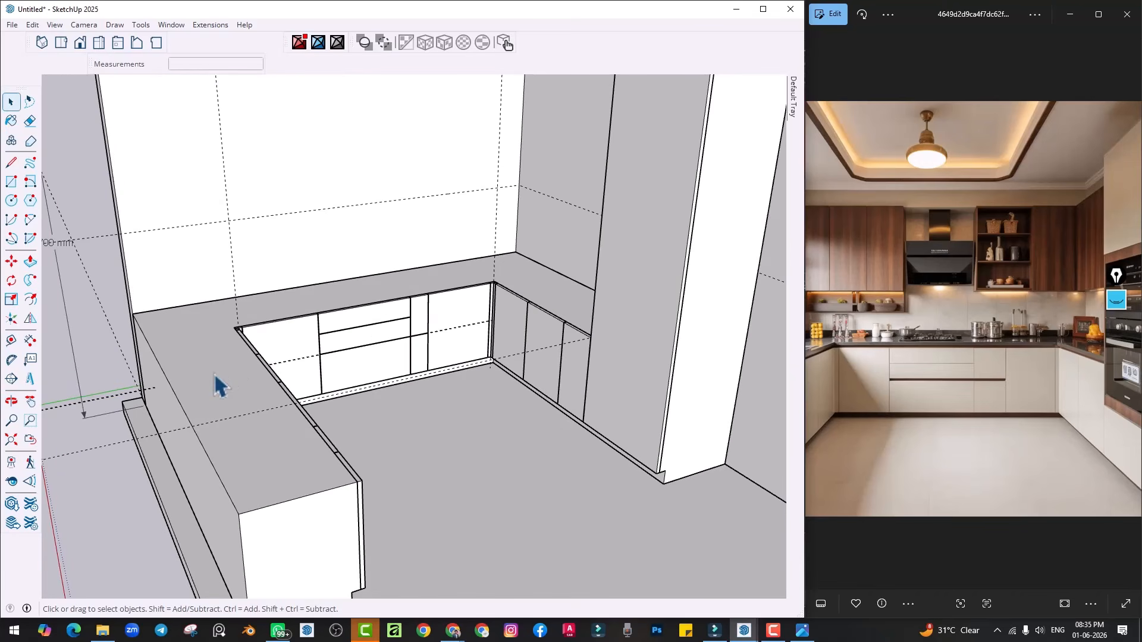
double_click(216, 377)
key("i")
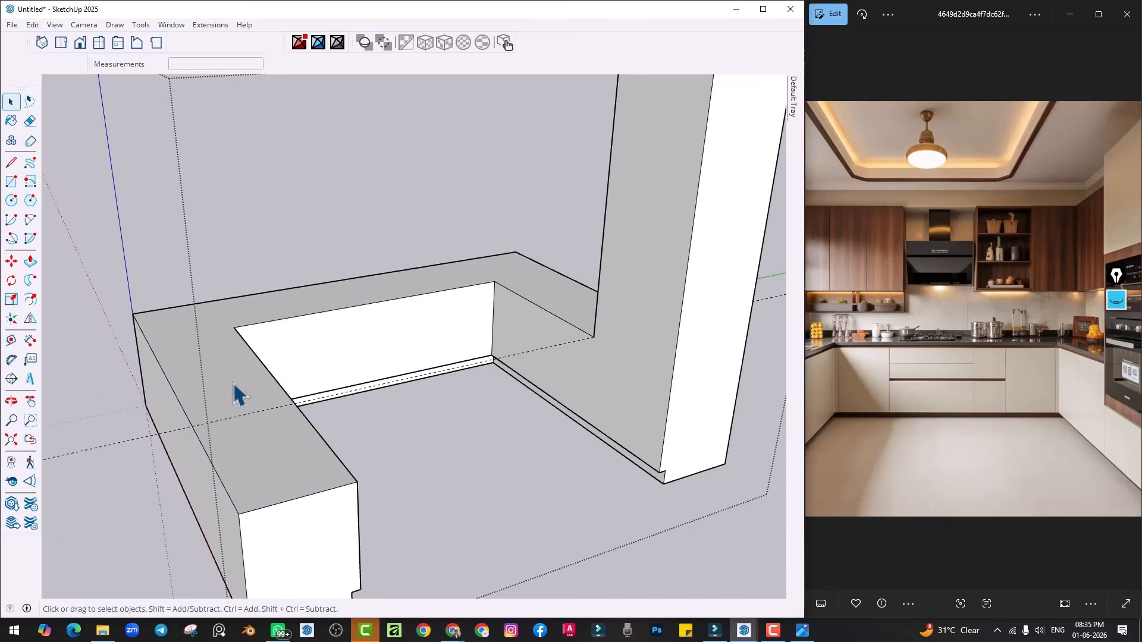
left_click(237, 393)
left_click(33, 24)
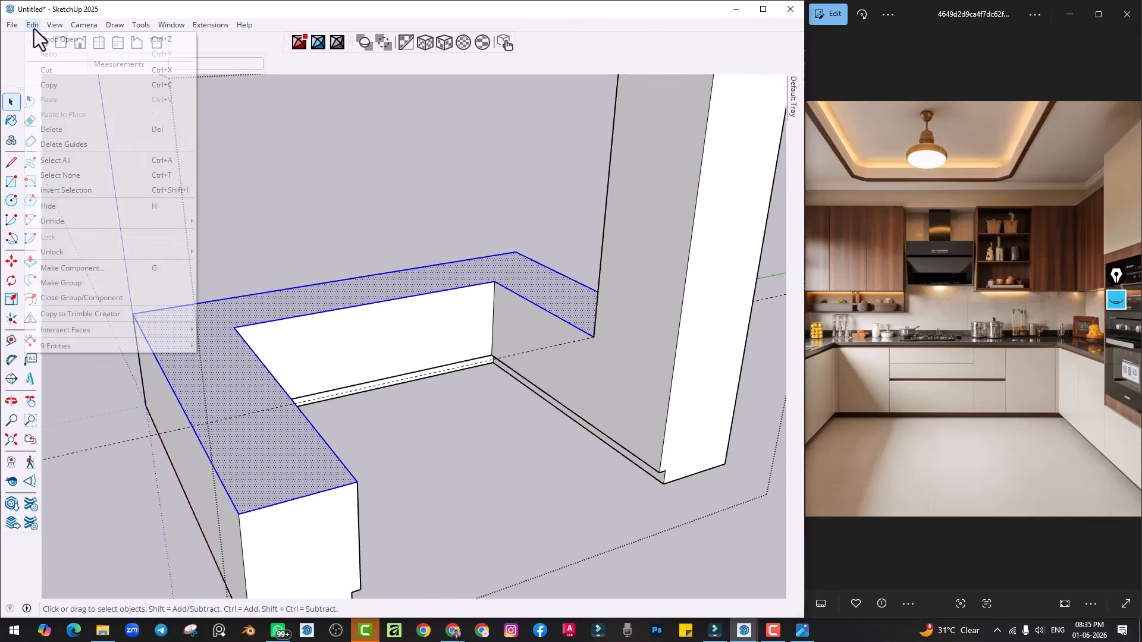
left_click(63, 89)
left_click(406, 215)
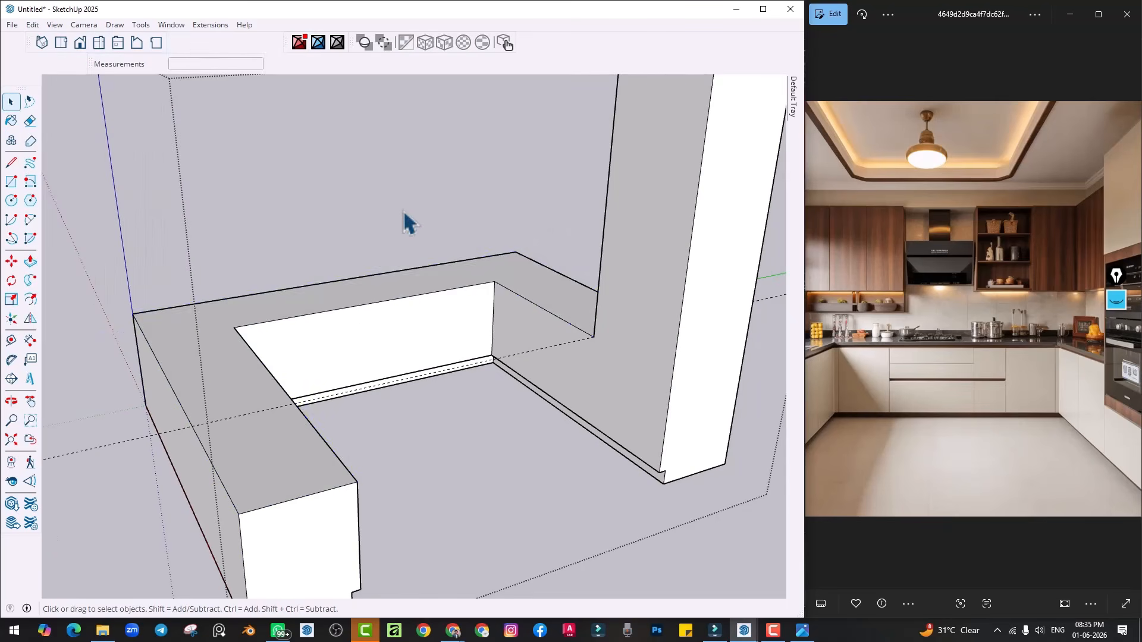
left_click(403, 211)
left_click(26, 26)
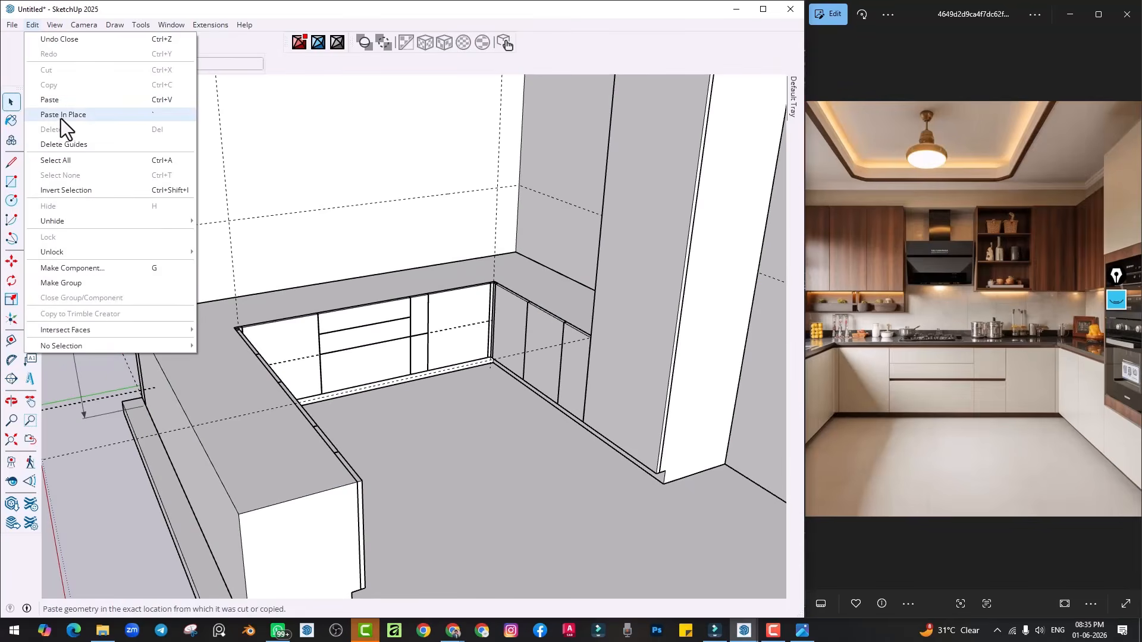
left_click(60, 119)
Push/Pull the pasted top face up 50 mm to form the countertop slab
scroll(301, 484, "up", 2)
scroll(302, 484, "down", 1)
key("p")
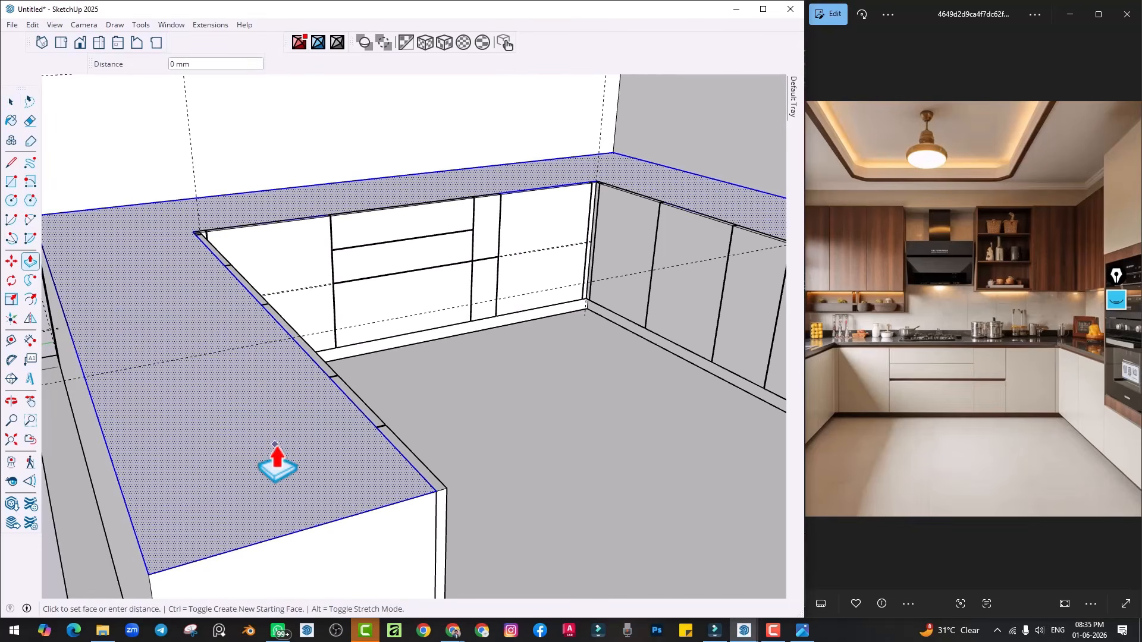
left_click(268, 462)
type("50")
key("Return")
Select the countertop's inner top edges and copy them 25 mm down to the midpoint of the slab's thickness
scroll(402, 509, "down", 2)
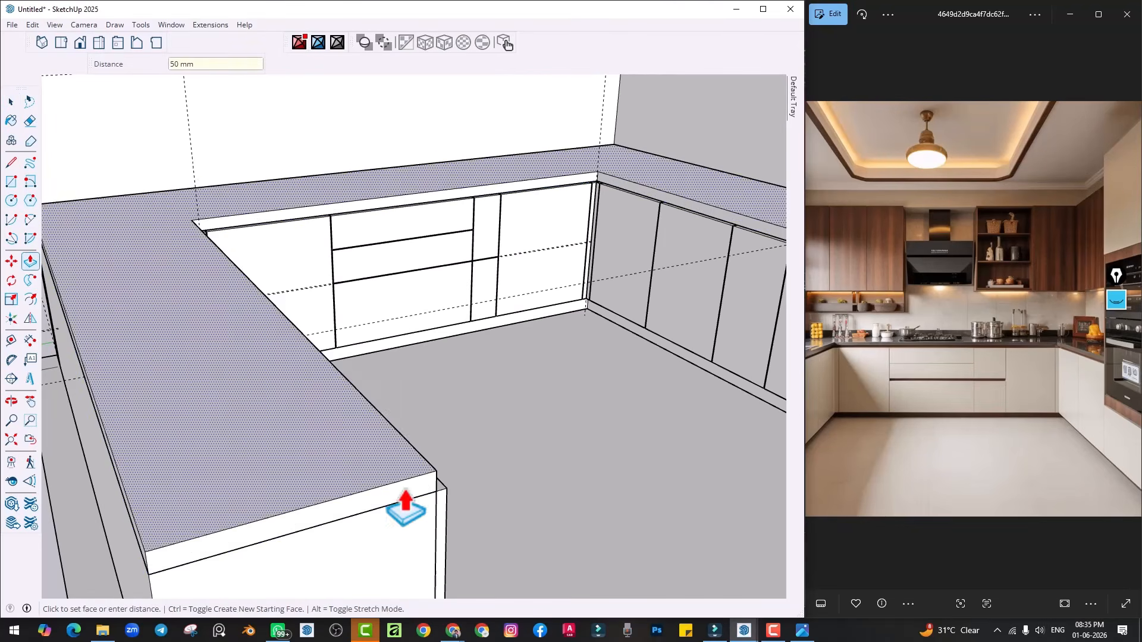
middle_click_drag(402, 510, 309, 503)
scroll(238, 466, "up", 6)
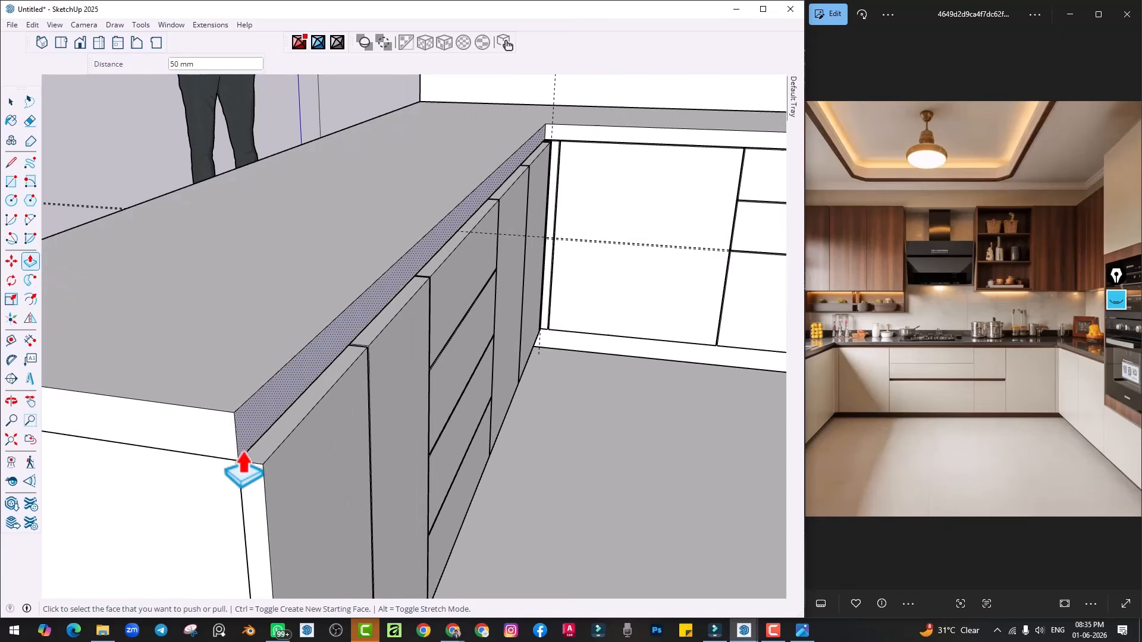
key("space")
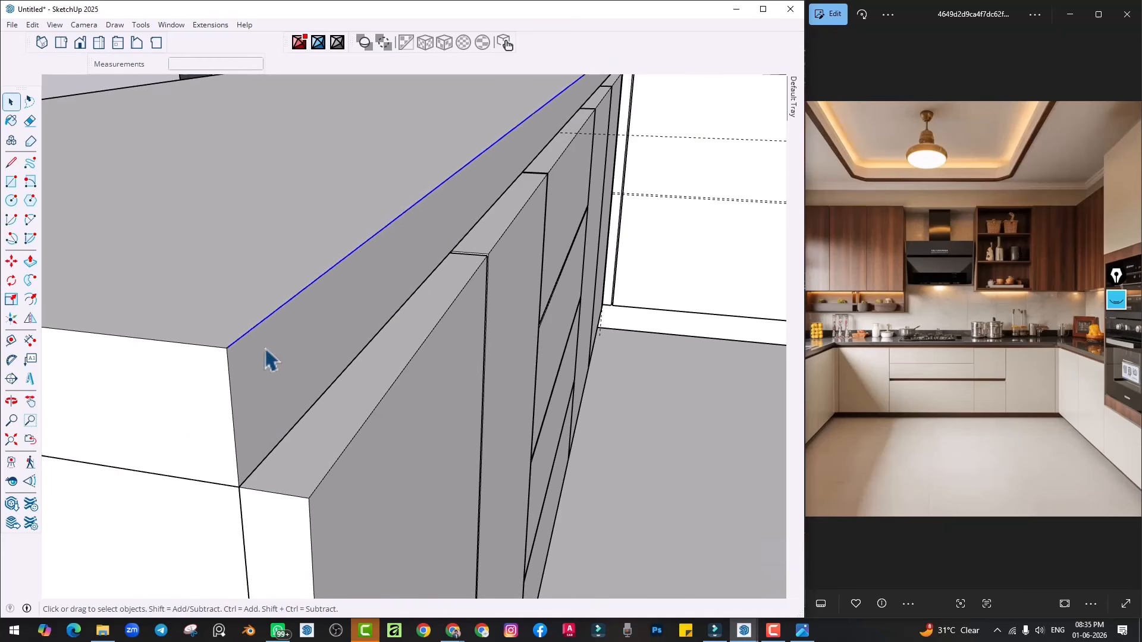
scroll(301, 366, "down", 4)
scroll(625, 204, "down", 3)
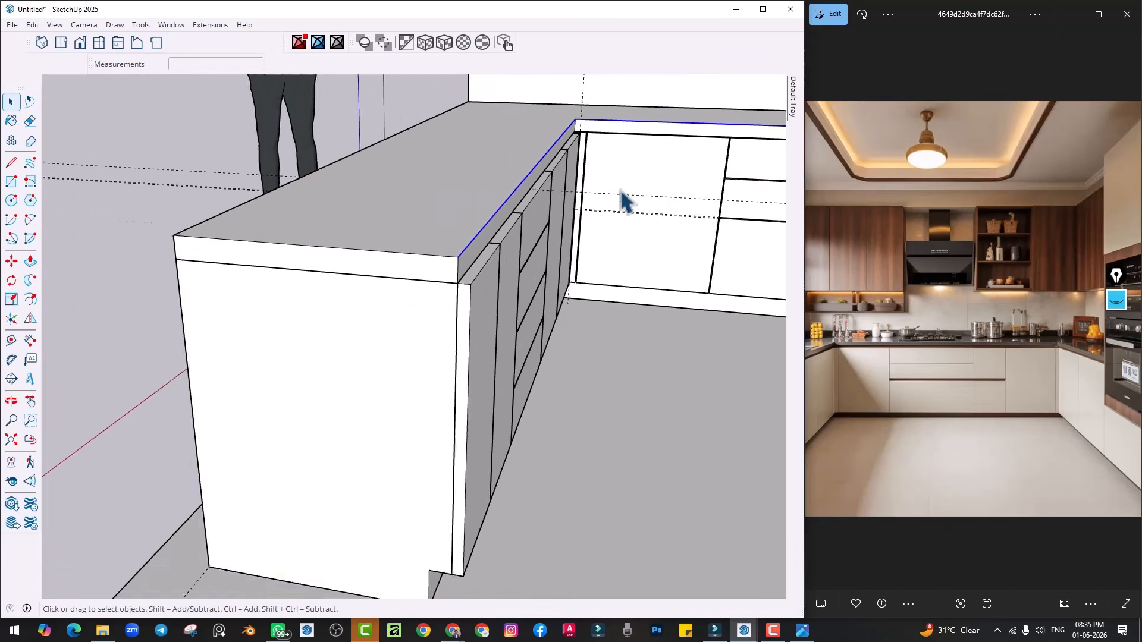
middle_click_drag(625, 204, 522, 258)
scroll(602, 244, "up", 4)
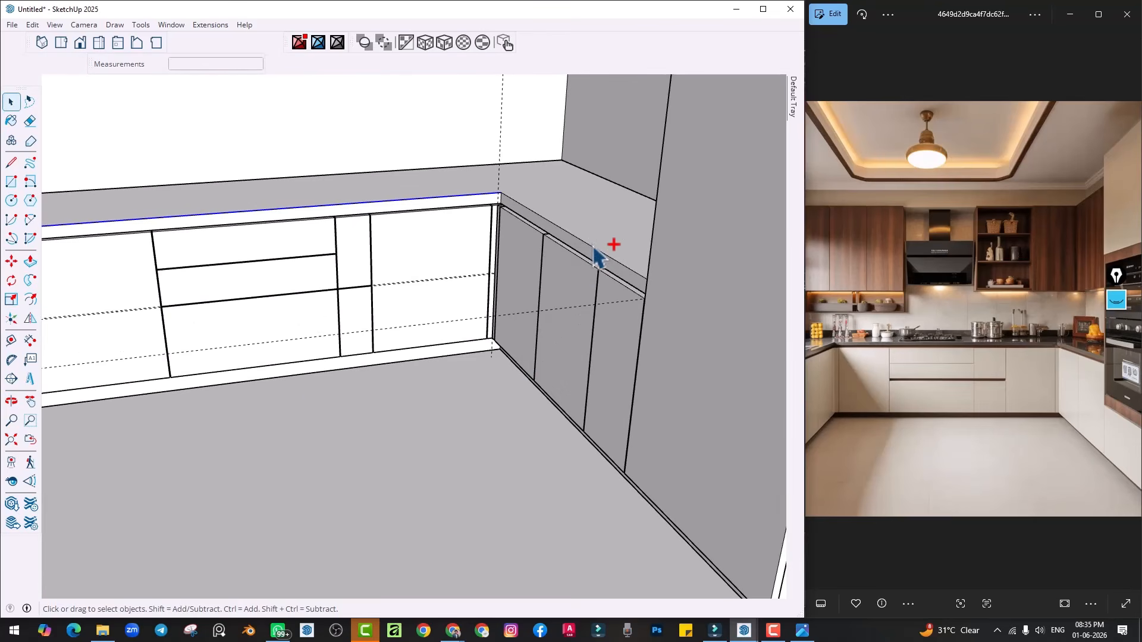
middle_click_drag(309, 404, 261, 393)
middle_click_drag(104, 483, 274, 279)
key("m")
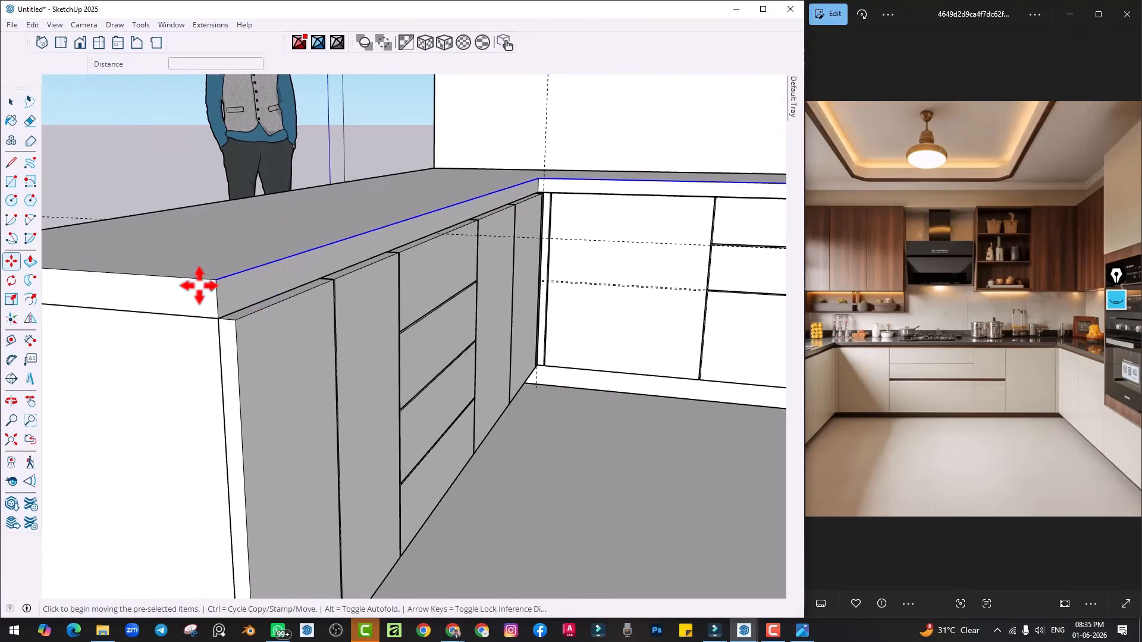
scroll(196, 280, "up", 4)
key("ctrl")
left_click(233, 257)
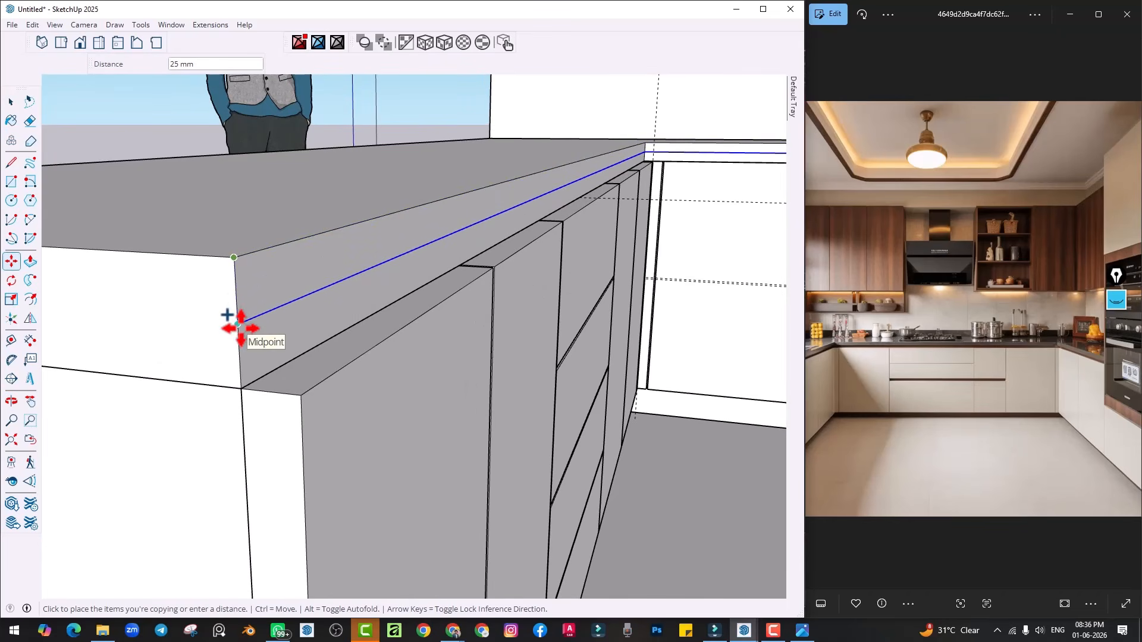
left_click(237, 324)
Pull the upper front strips of the left and back countertop runs out to the door fronts
key("p")
left_click(260, 306)
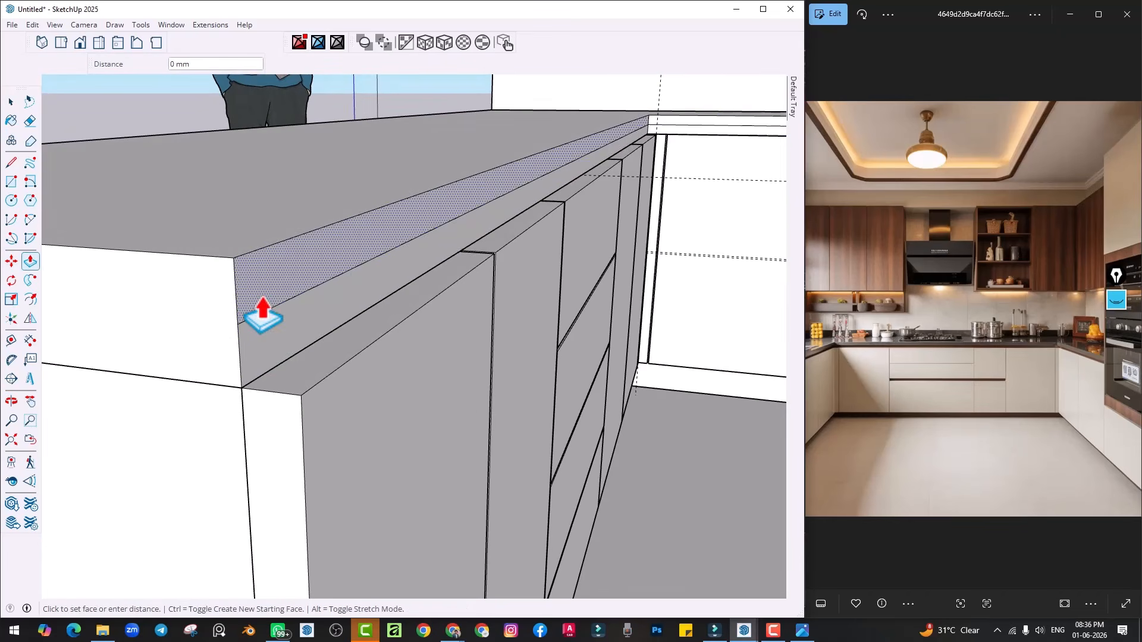
left_click(303, 395)
scroll(304, 395, "down", 2)
middle_click_drag(645, 259, 431, 356)
scroll(457, 345, "up", 3)
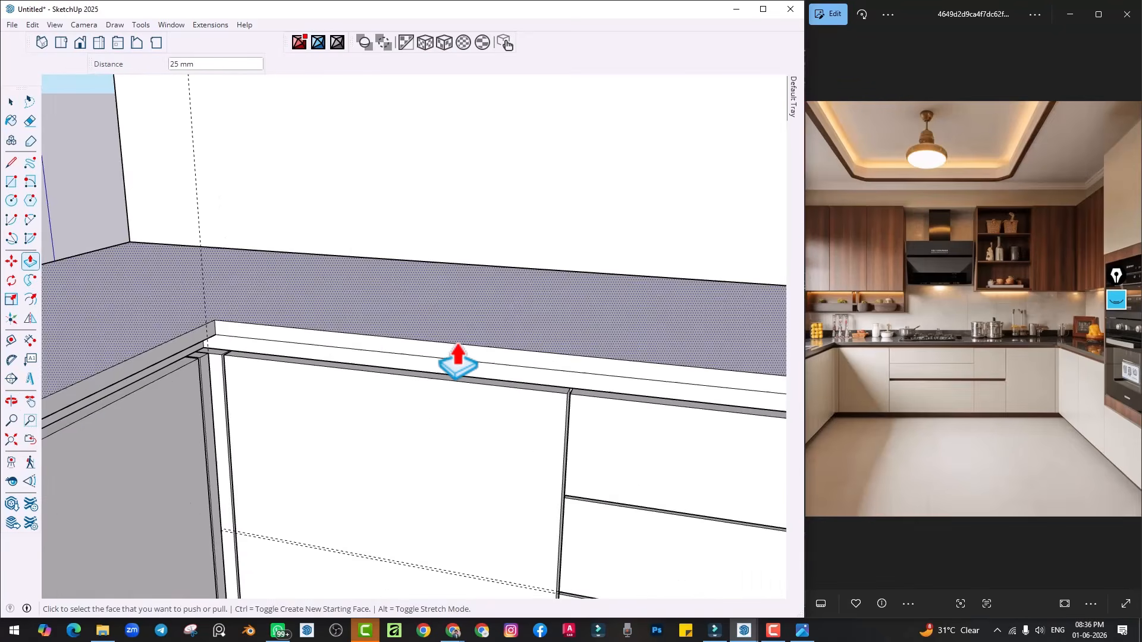
scroll(457, 365, "up", 2)
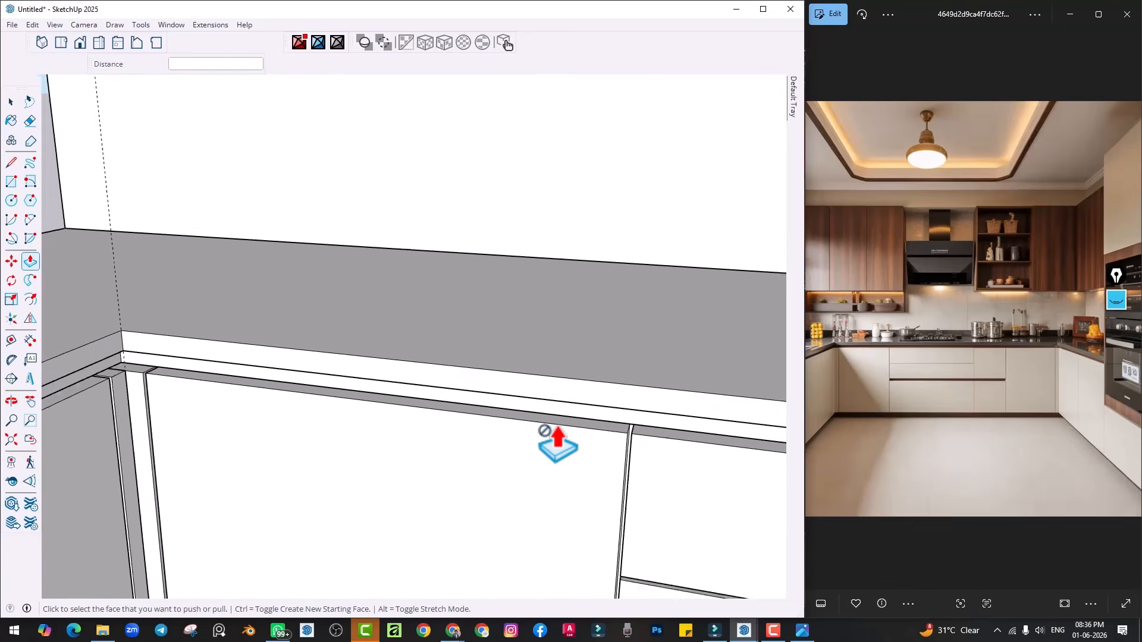
Pull the upper front strip of the countertop run beside the tall unit out to the door fronts
middle_click_drag(557, 428, 163, 293)
scroll(163, 293, "down", 3)
scroll(395, 360, "down", 2)
middle_click_drag(751, 370, 440, 357)
scroll(261, 366, "up", 3)
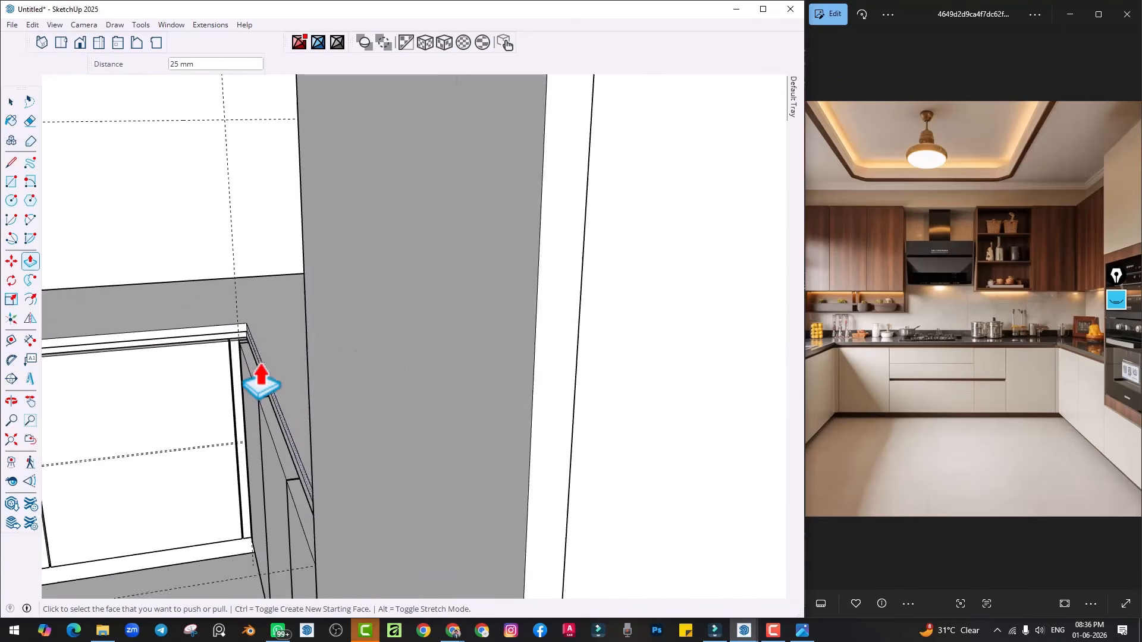
scroll(267, 384, "up", 3)
left_click(269, 397)
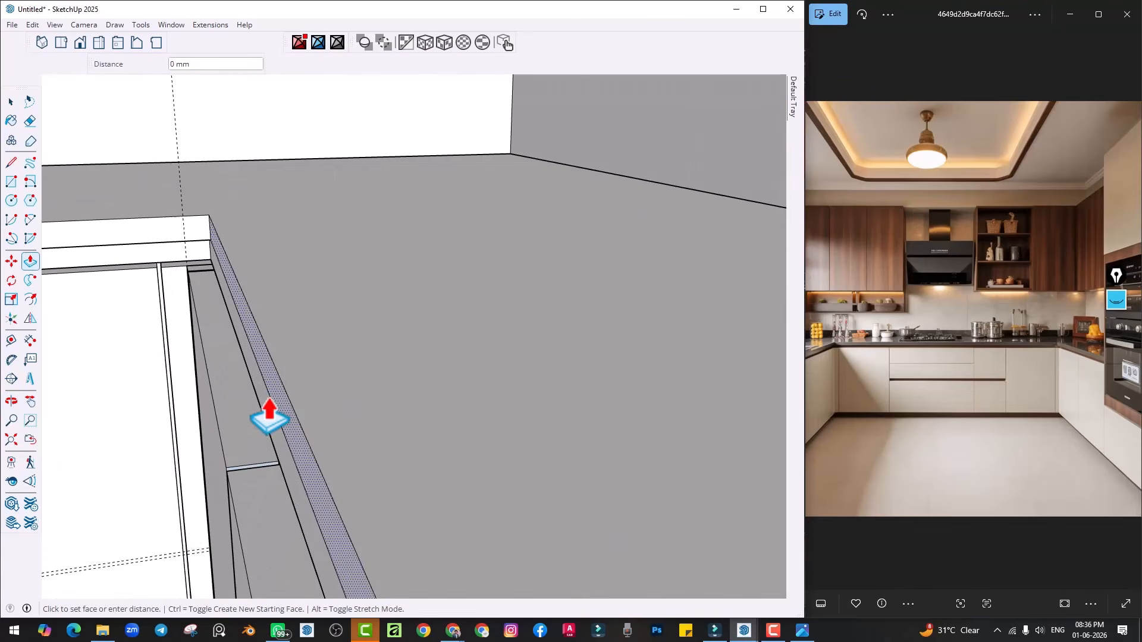
left_click(235, 516)
Select all connected countertop geometry and make it a group
scroll(300, 393, "down", 2)
key("space")
triple_click(300, 390)
right_click(300, 390)
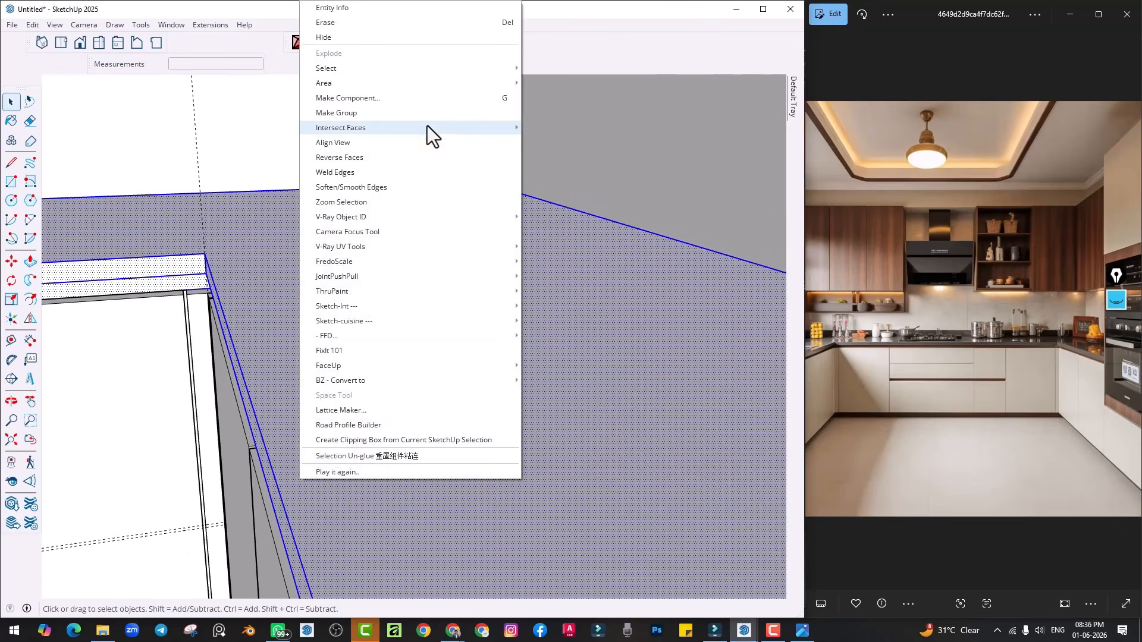
left_click(417, 113)
Deselect the countertop and delete all guides from the model
scroll(465, 318, "down", 6)
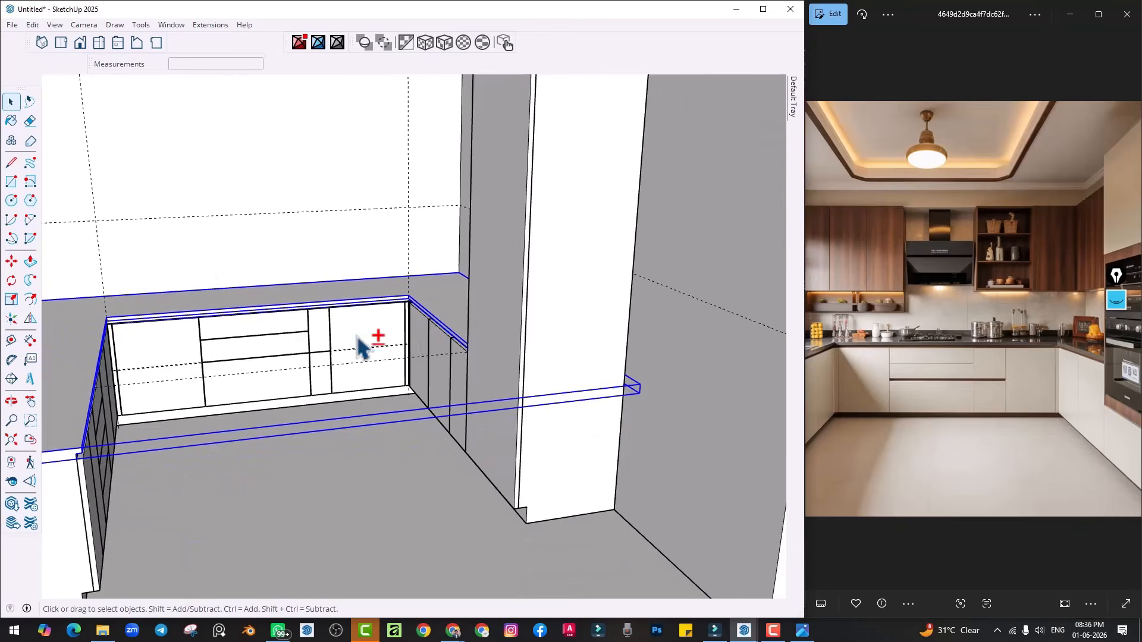
middle_click_drag(357, 337, 467, 300, "shift")
scroll(408, 418, "down", 2)
middle_click_drag(408, 418, 297, 375)
left_click(148, 429)
scroll(415, 436, "up", 3)
left_click(27, 23)
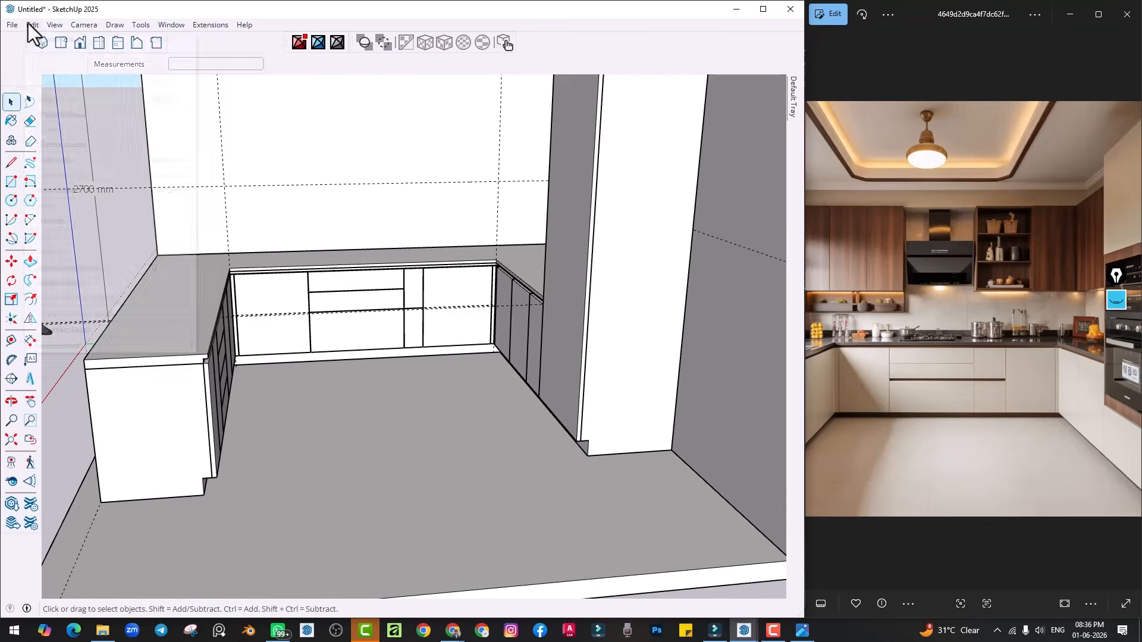
left_click(71, 144)
Place a horizontal guide on the back wall 600 mm above the countertop's rear edge
middle_click_drag(413, 385, 512, 386)
scroll(329, 373, "down", 3)
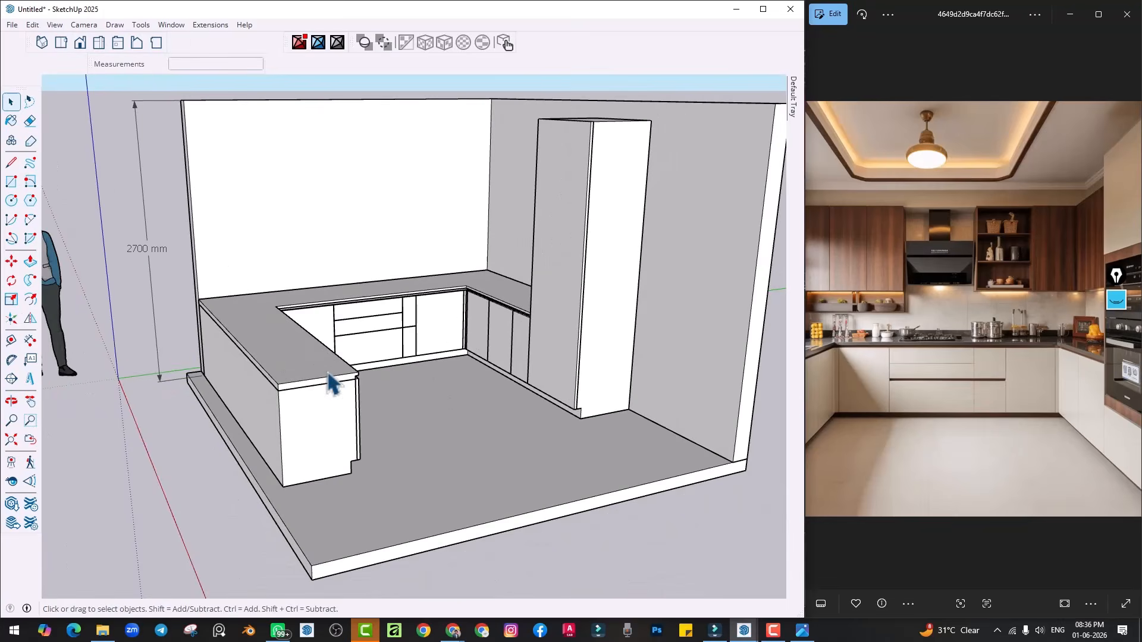
middle_click_drag(328, 374, 493, 438, "shift")
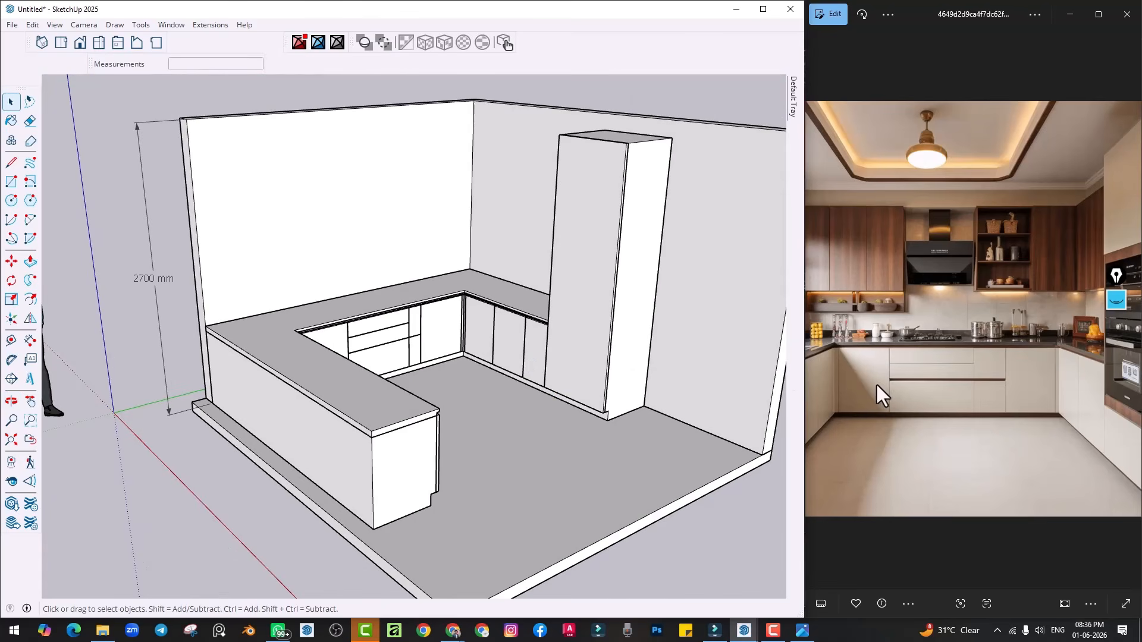
mouse_move(399, 372)
middle_mouse_down("shift")
mouse_move(451, 423)
mouse_move(452, 442)
mouse_move(394, 417)
mouse_move(443, 380)
middle_mouse_up("shift")
scroll(957, 332, "down", 1)
scroll(951, 287, "up", 3)
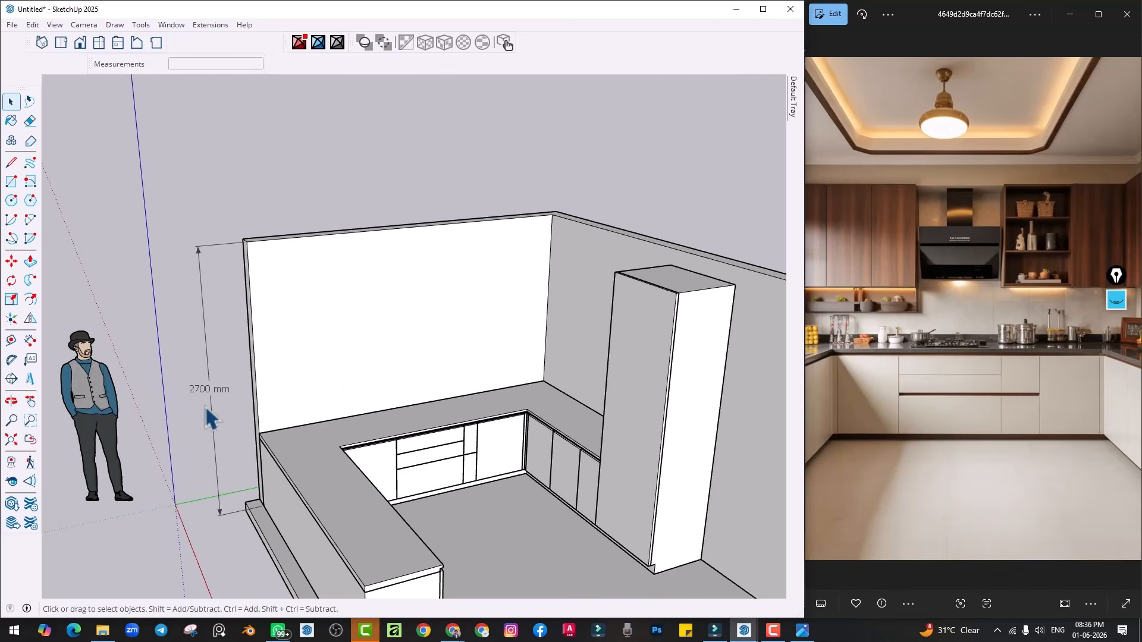
left_click(11, 340)
scroll(369, 400, "up", 2)
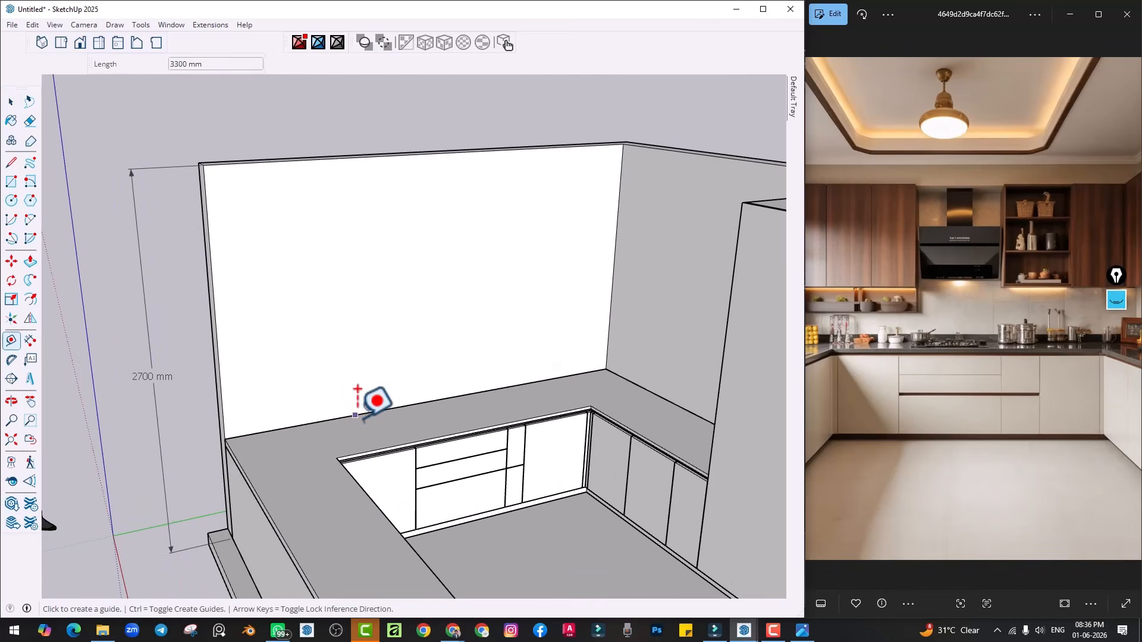
left_click(356, 415)
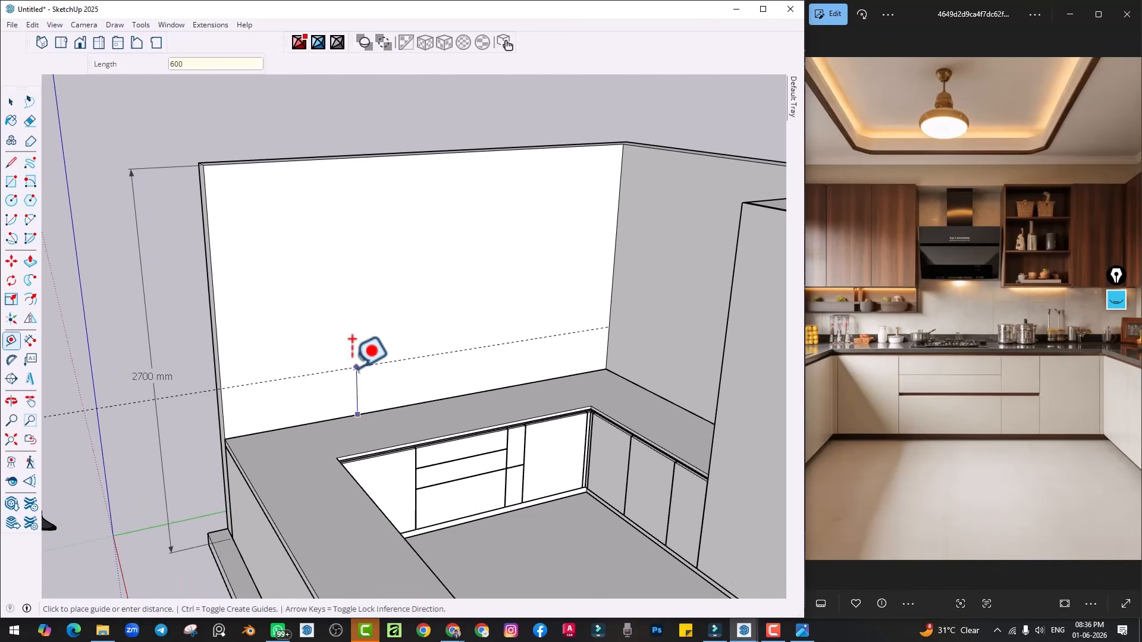
key("Return")
Place a horizontal guide on the back wall 150 mm below the wall's top edge
middle_click_drag(391, 330, 384, 272)
left_click(341, 206)
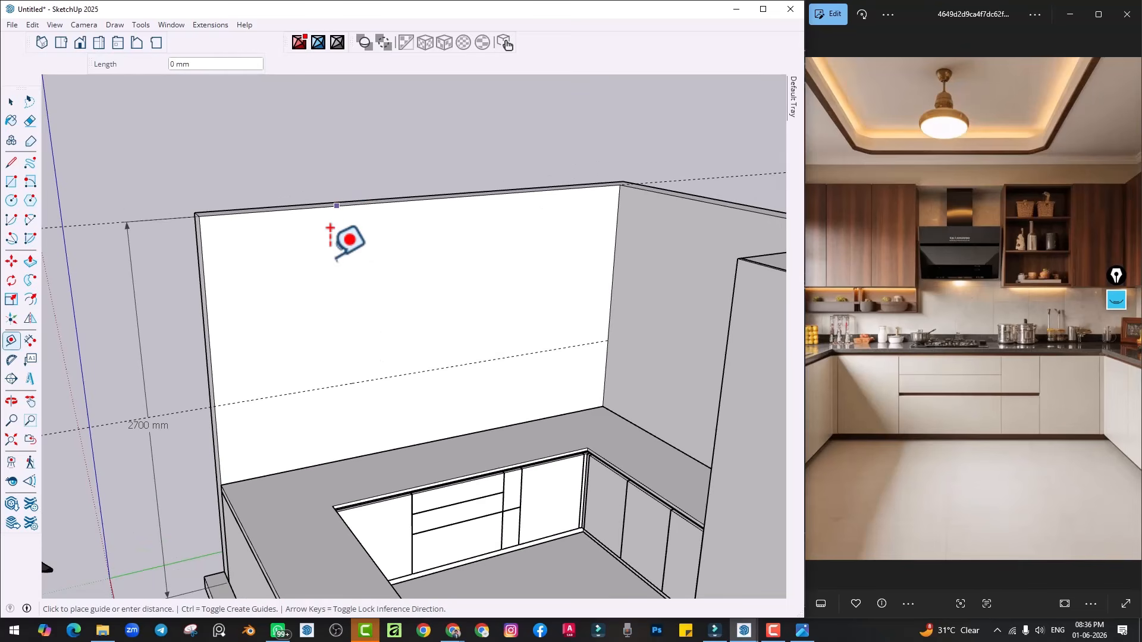
type("150")
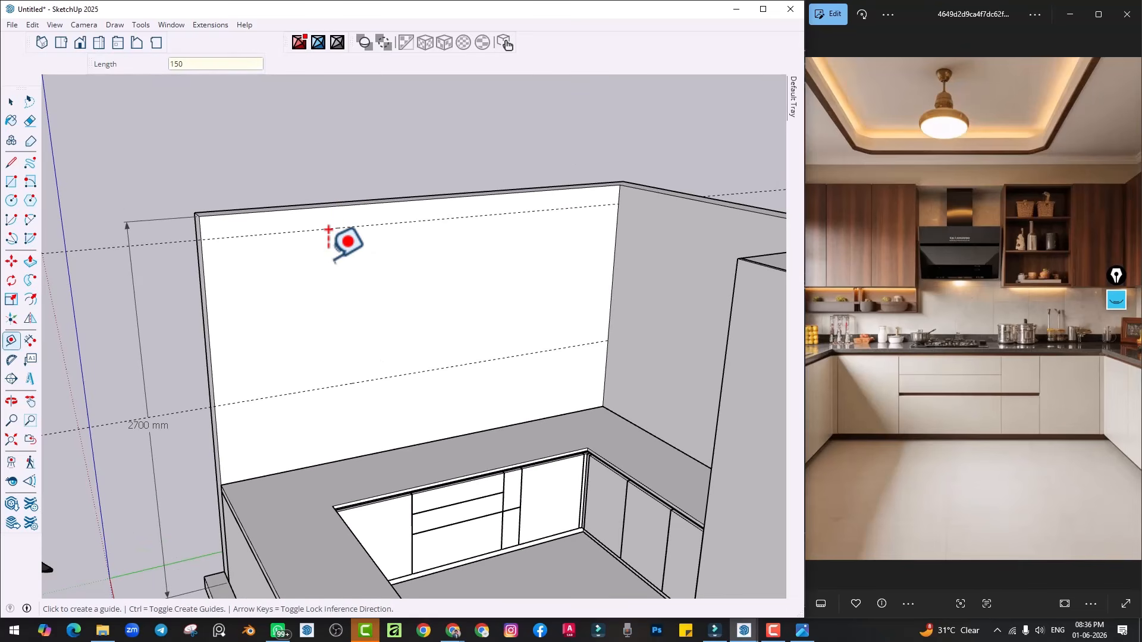
key("Return")
middle_click_drag(326, 239, 325, 259, "shift")
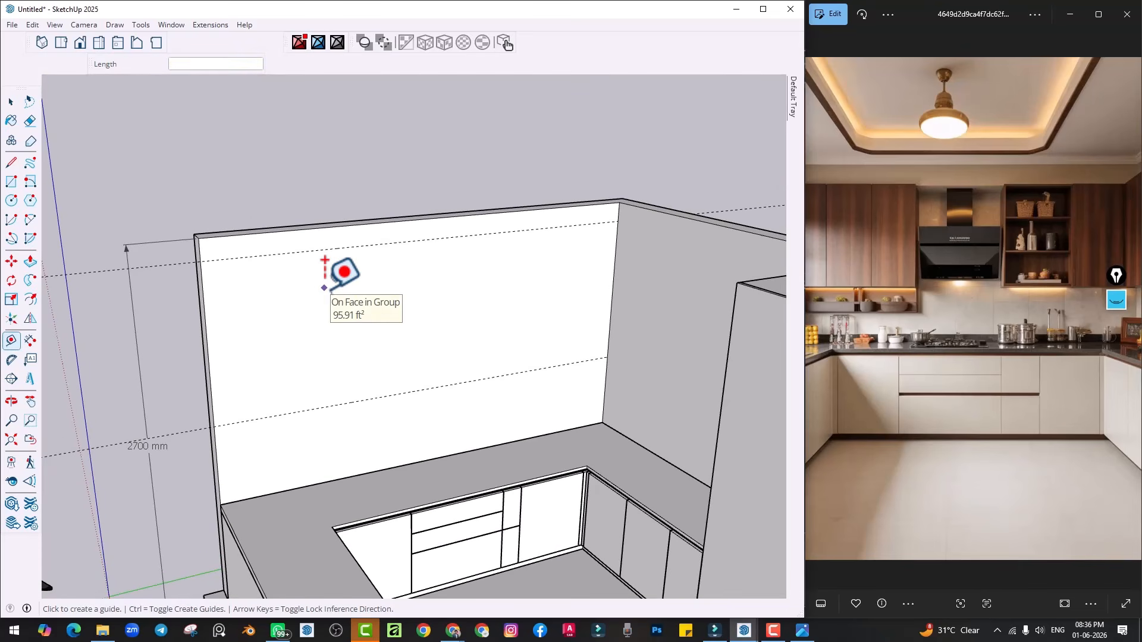
Place horizontal guides on the side wall beside the tall unit, 600 mm above the countertop and 1150 mm above that
left_click(938, 301)
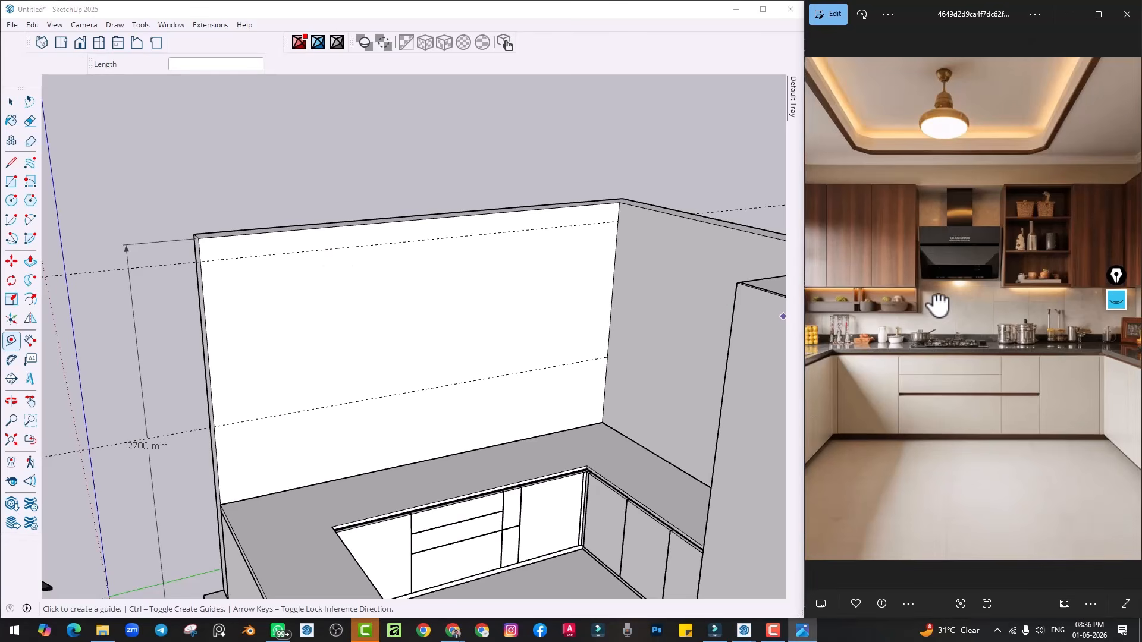
scroll(939, 302, "down", 3)
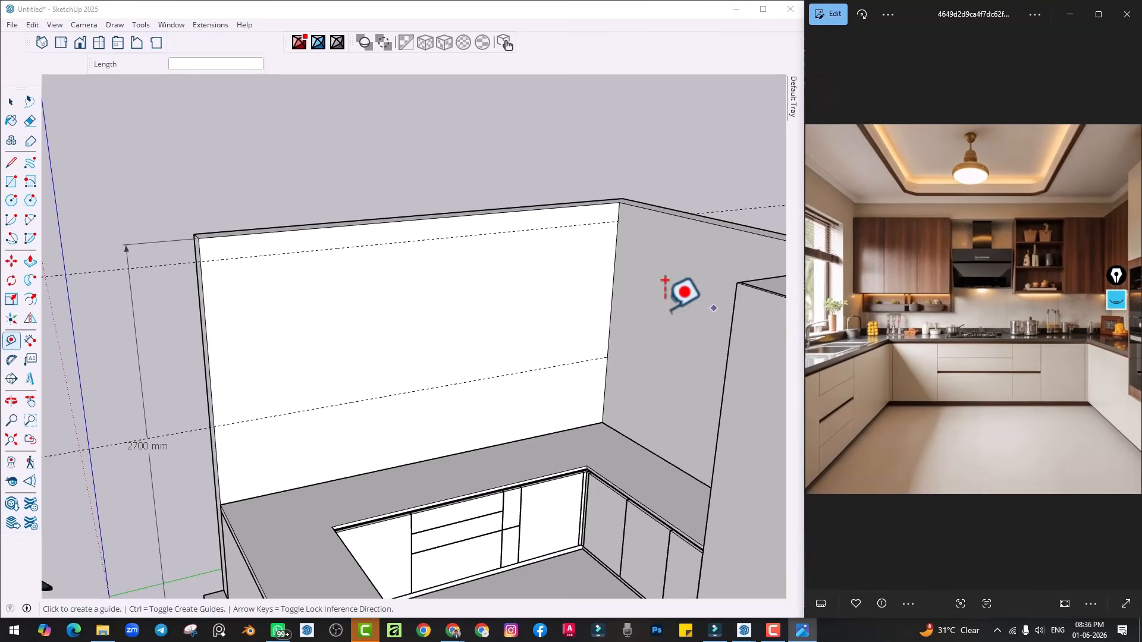
mouse_move(683, 293)
middle_mouse_down()
mouse_move(661, 309)
mouse_move(221, 408)
middle_mouse_up()
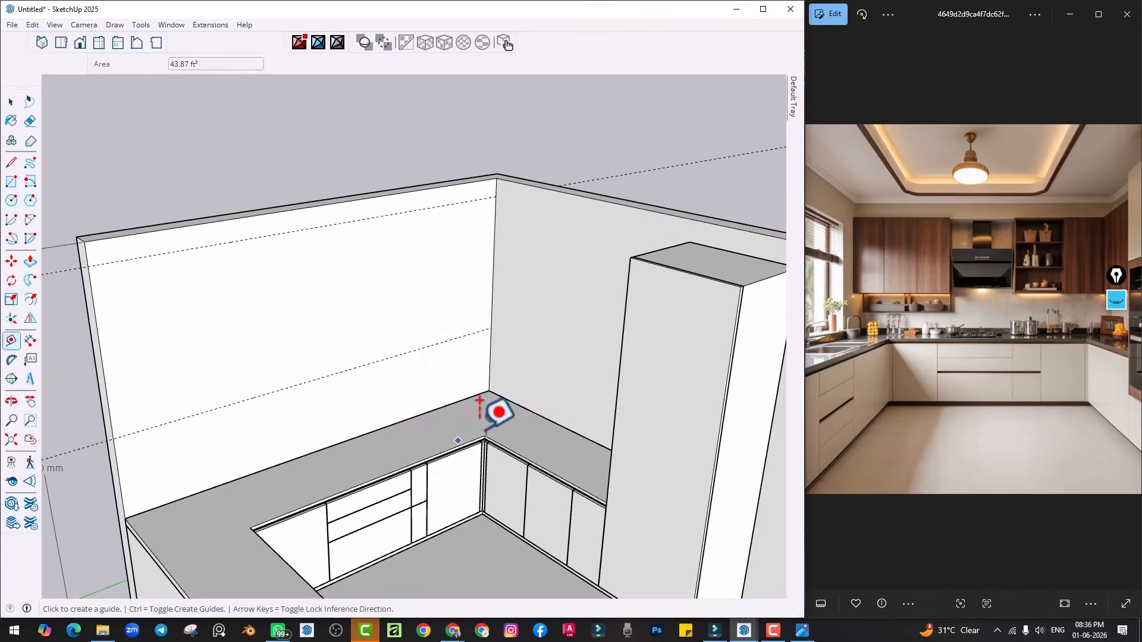
left_click(539, 414)
left_click(491, 328)
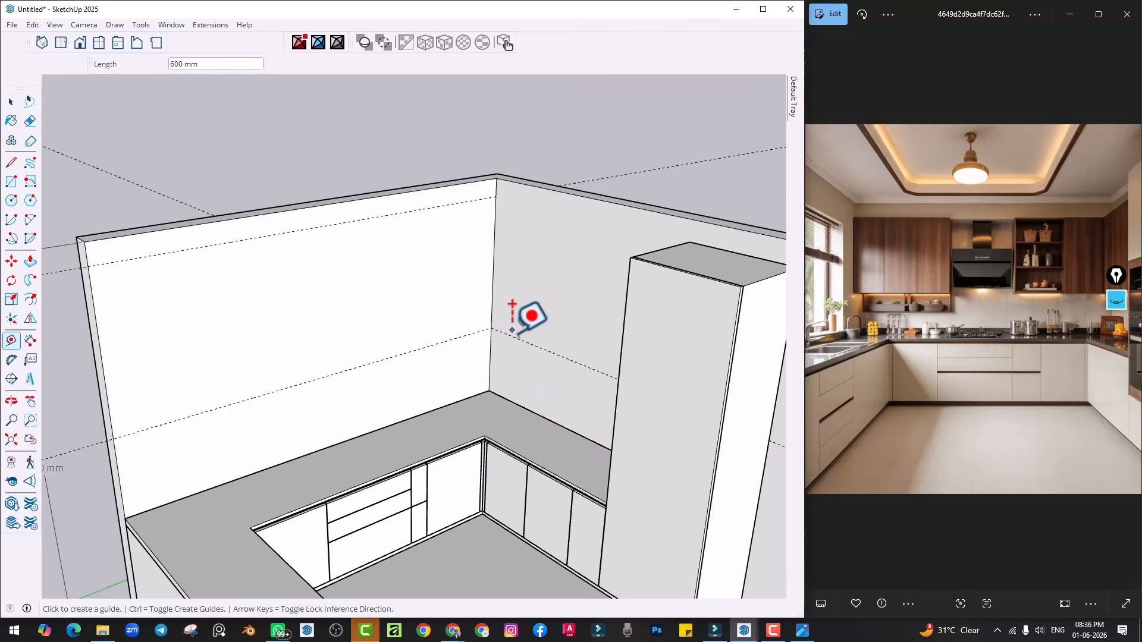
left_click(510, 336)
left_click(495, 196)
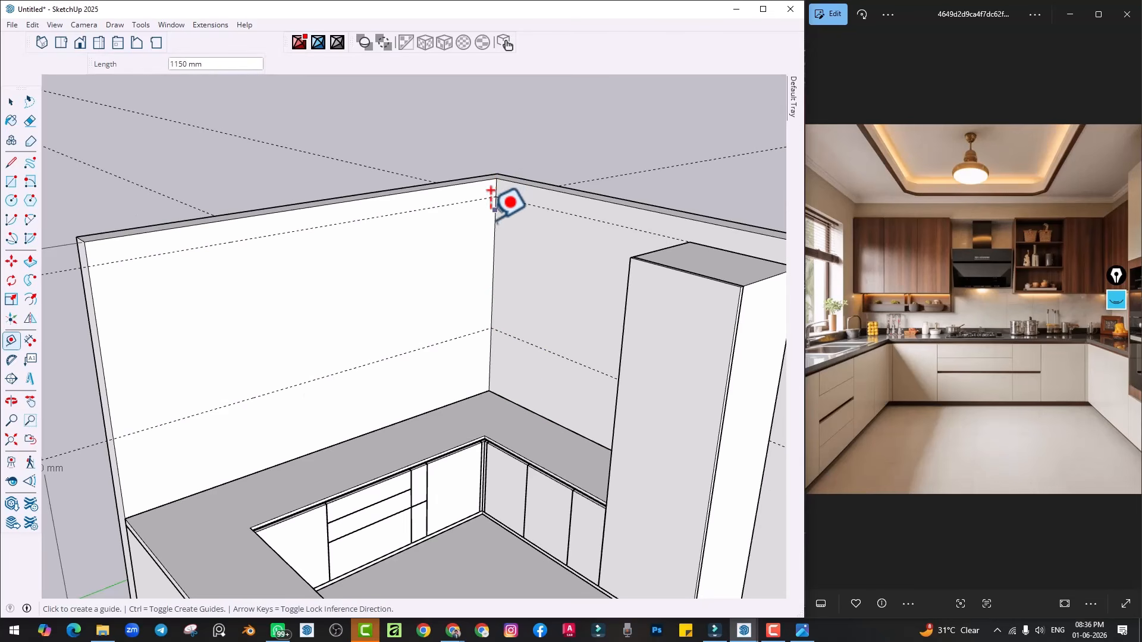
Draw a rectangle on the back wall between the upper and lower guides and pull it out 350 mm as the wall cabinet body
key("r")
left_click(87, 267)
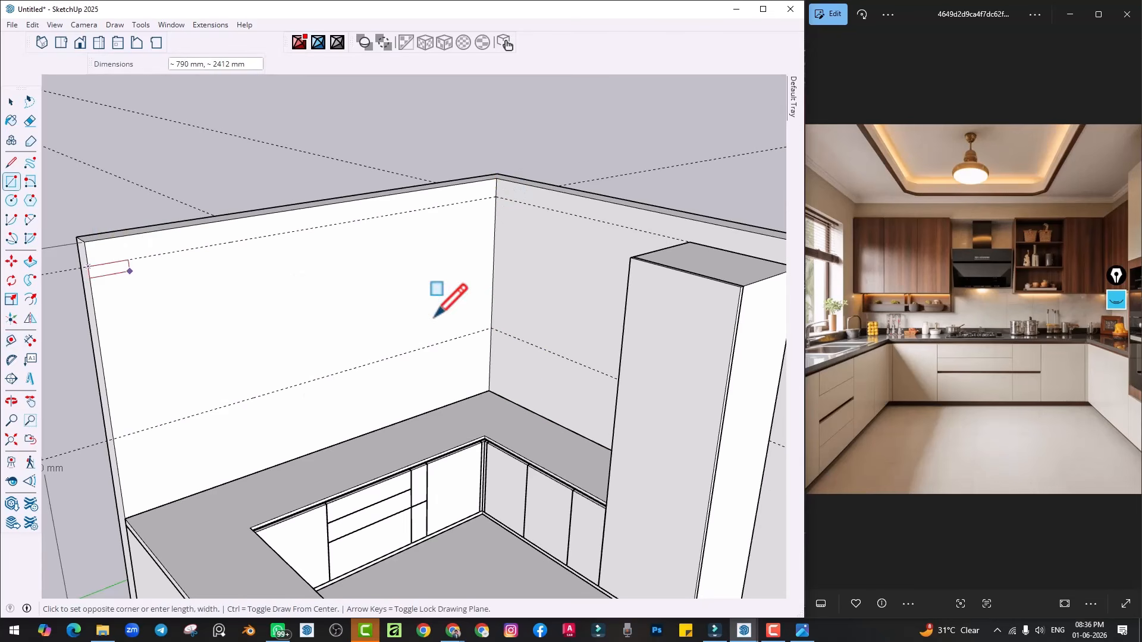
left_click(480, 325)
middle_click_drag(461, 303, 469, 366)
key("p")
left_click(366, 332)
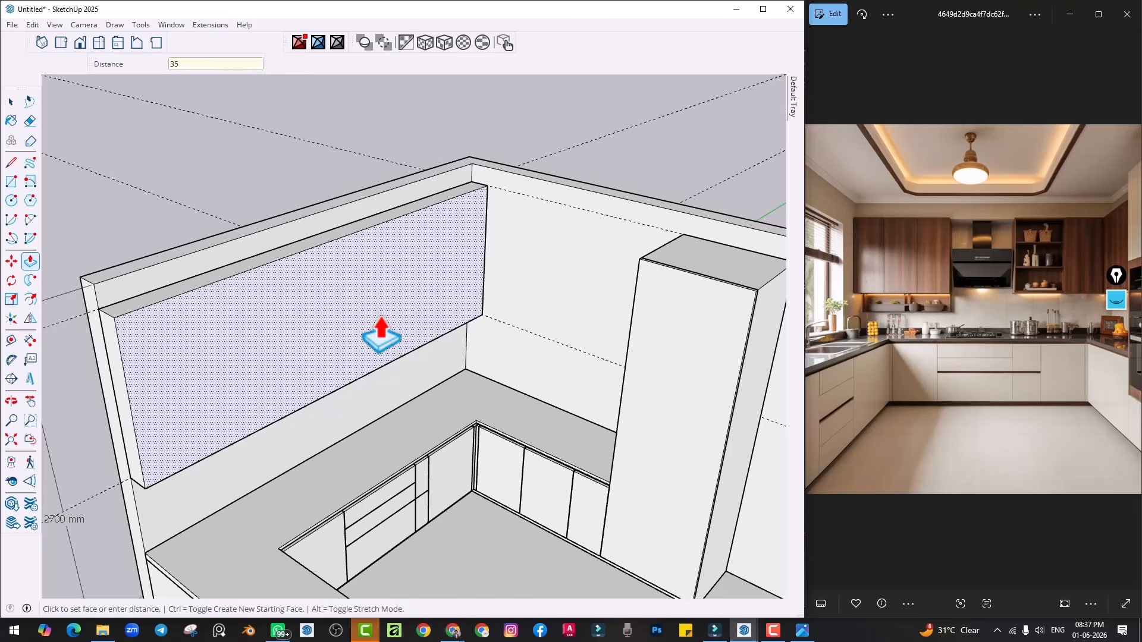
type("0")
key("Return")
Copy the wall cabinet front's vertical edge at the room corner 350 mm inward along the front face
middle_click_drag(411, 358, 368, 396, "shift")
scroll(464, 291, "up", 3)
key("space")
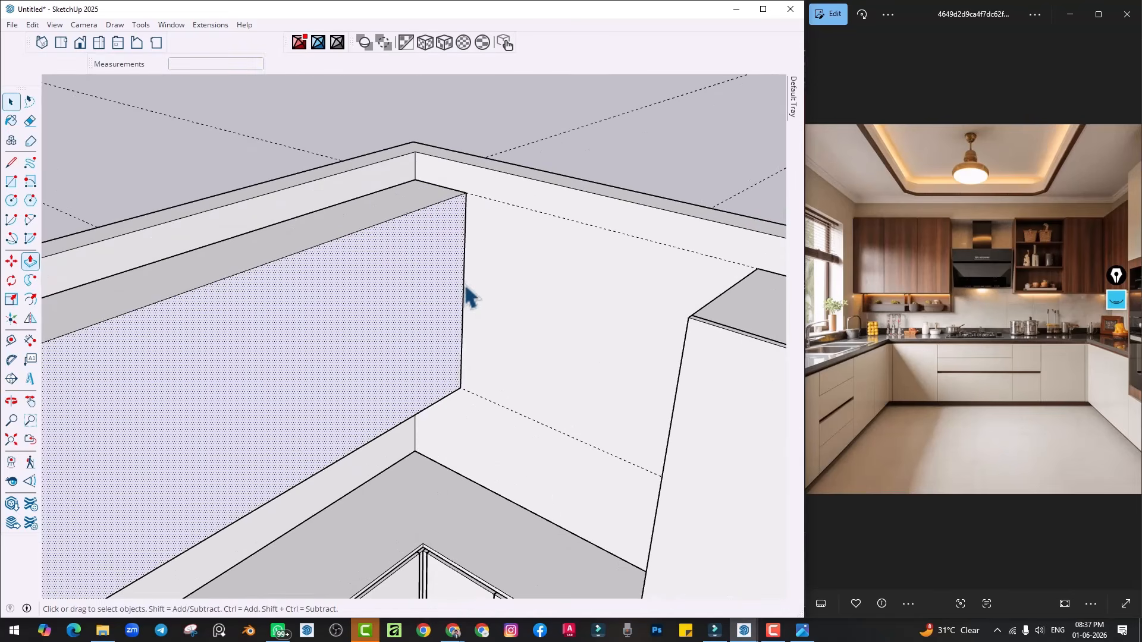
left_click(464, 290)
mouse_move(464, 286)
middle_mouse_down()
mouse_move(440, 334)
mouse_move(456, 288)
middle_mouse_up()
key("m")
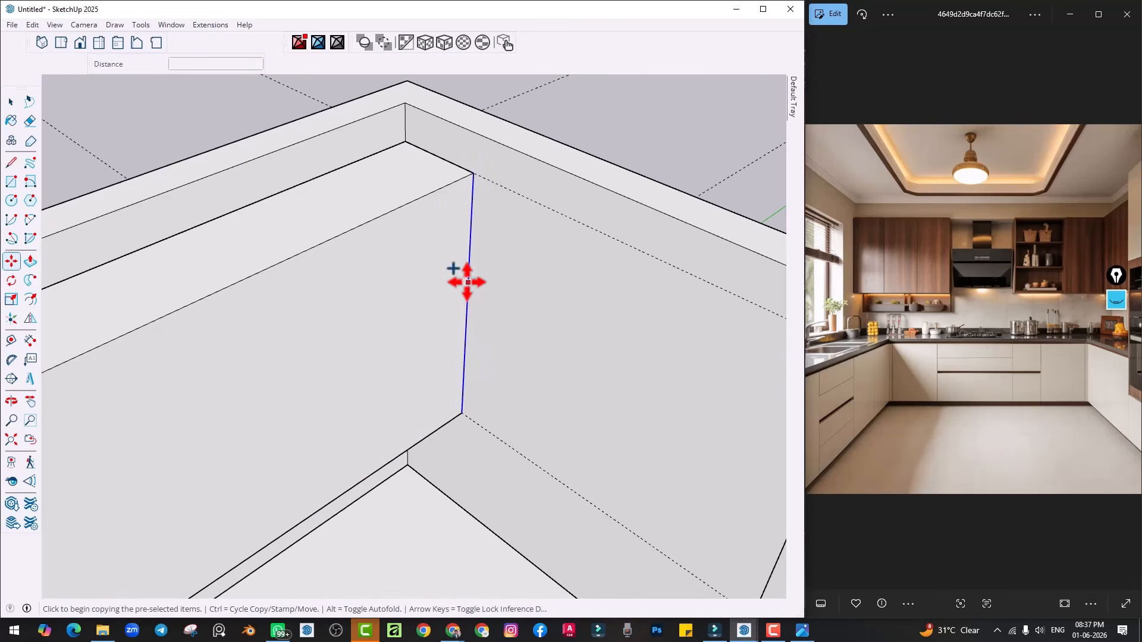
left_click(467, 282)
type("350")
key("Return")
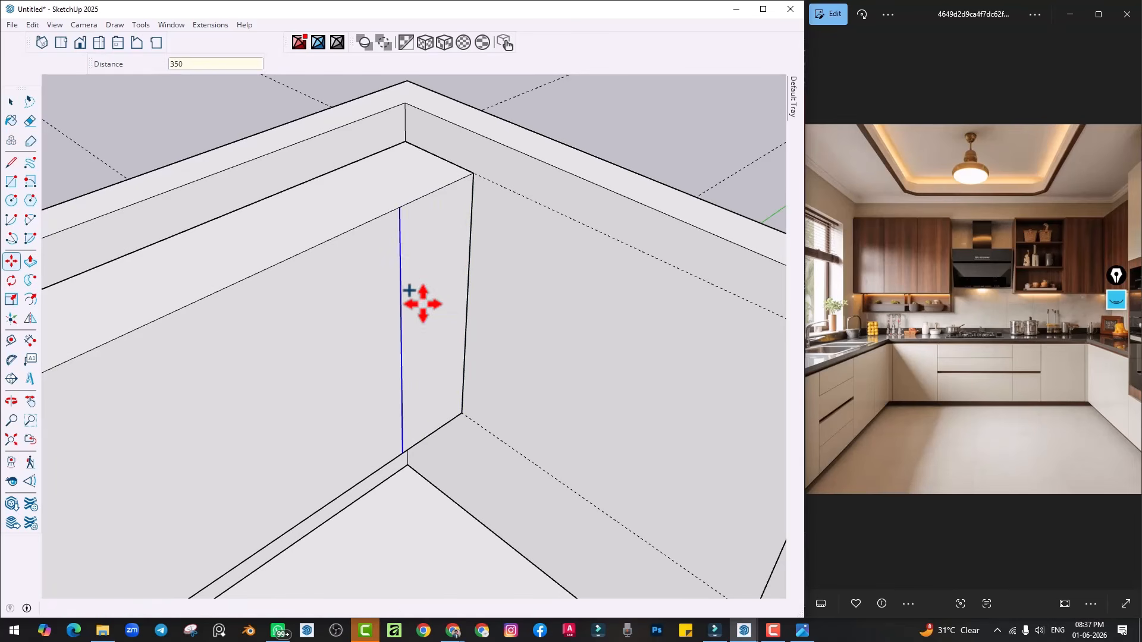
Pull the 350 mm wide corner strip of the wall cabinet along the side wall to the tall unit
key("p")
left_click(447, 307)
scroll(510, 310, "down", 4)
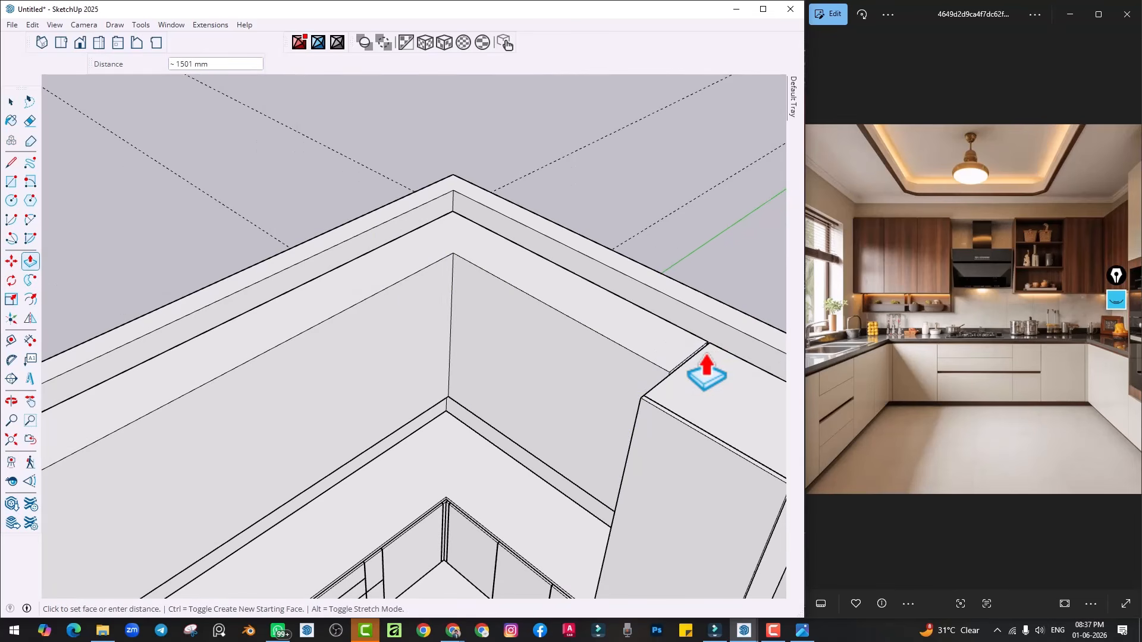
key("space")
Place a vertical guide along the edge of the base cabinet door beside the drawer stack
scroll(592, 386, "down", 2)
middle_click_drag(592, 387, 471, 372)
middle_click_drag(344, 396, 310, 420)
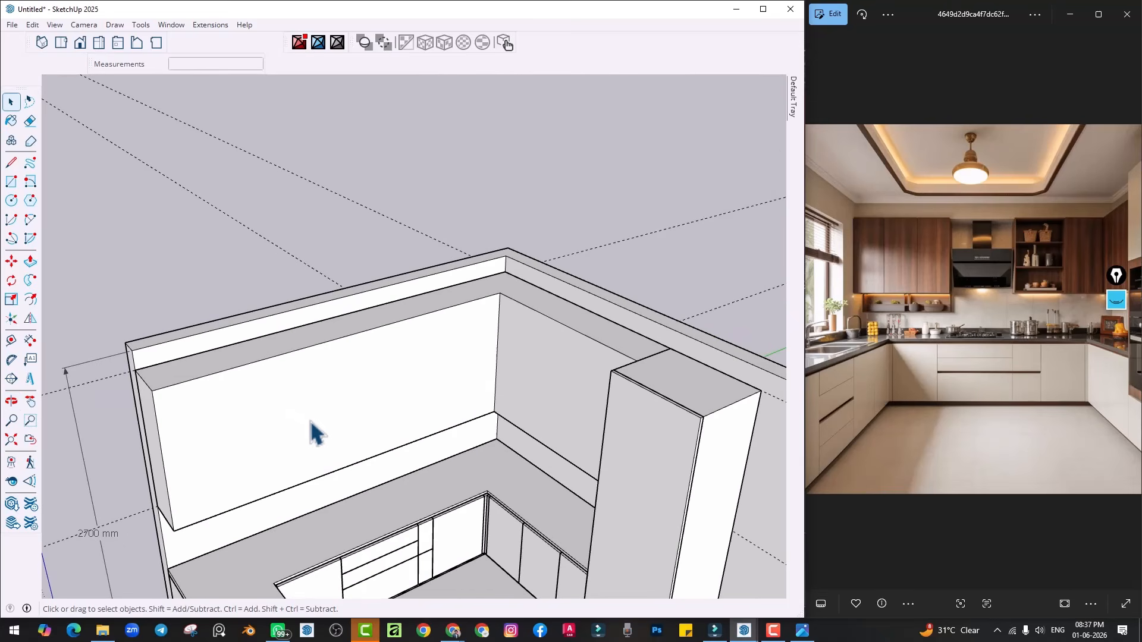
middle_click_drag(383, 384, 344, 402)
scroll(345, 398, "up", 4)
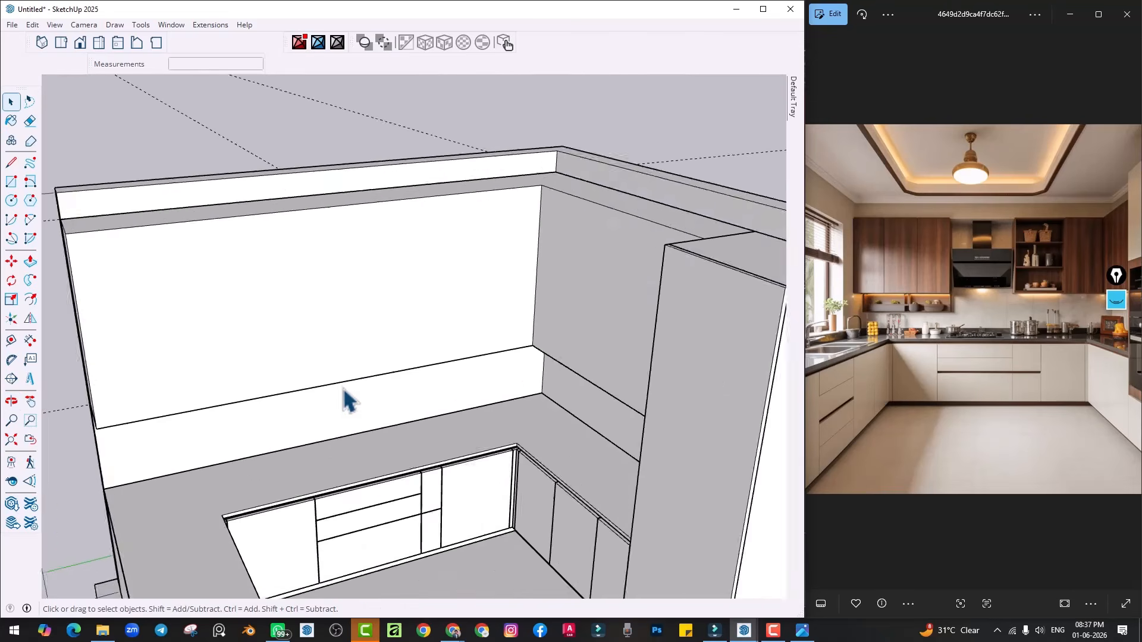
middle_click_drag(397, 523, 423, 489)
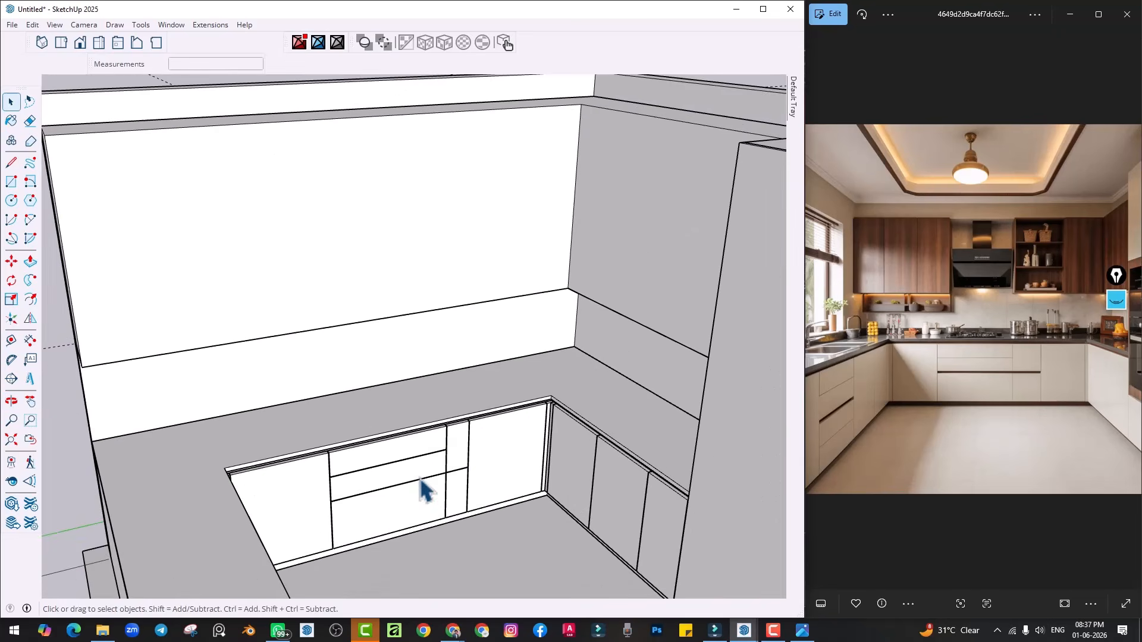
scroll(428, 490, "up", 3)
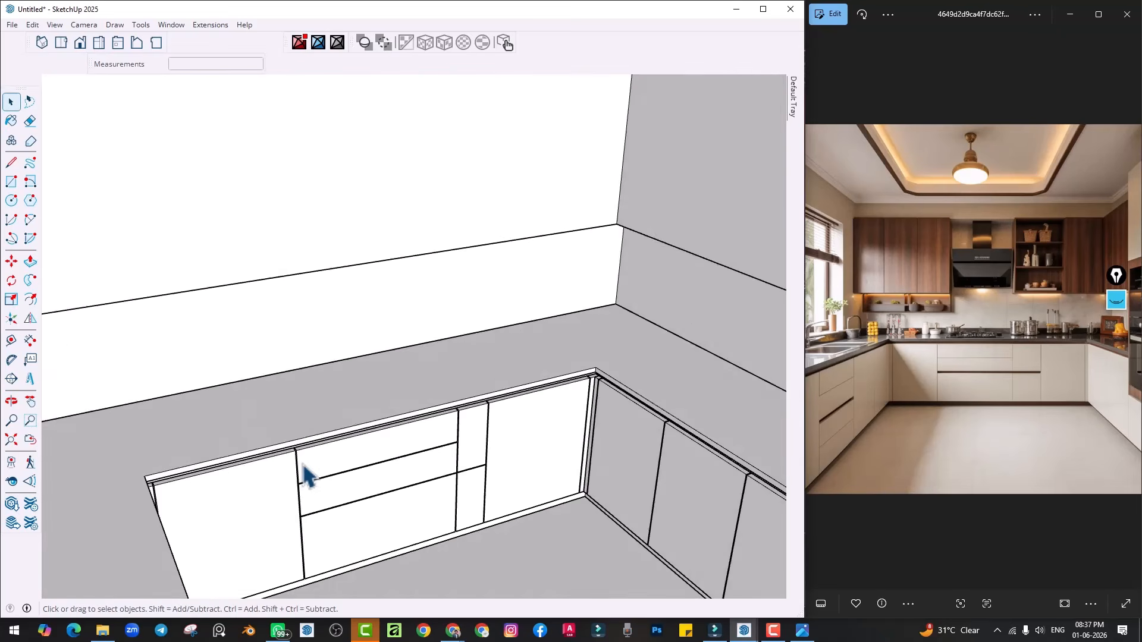
scroll(306, 475, "up", 3)
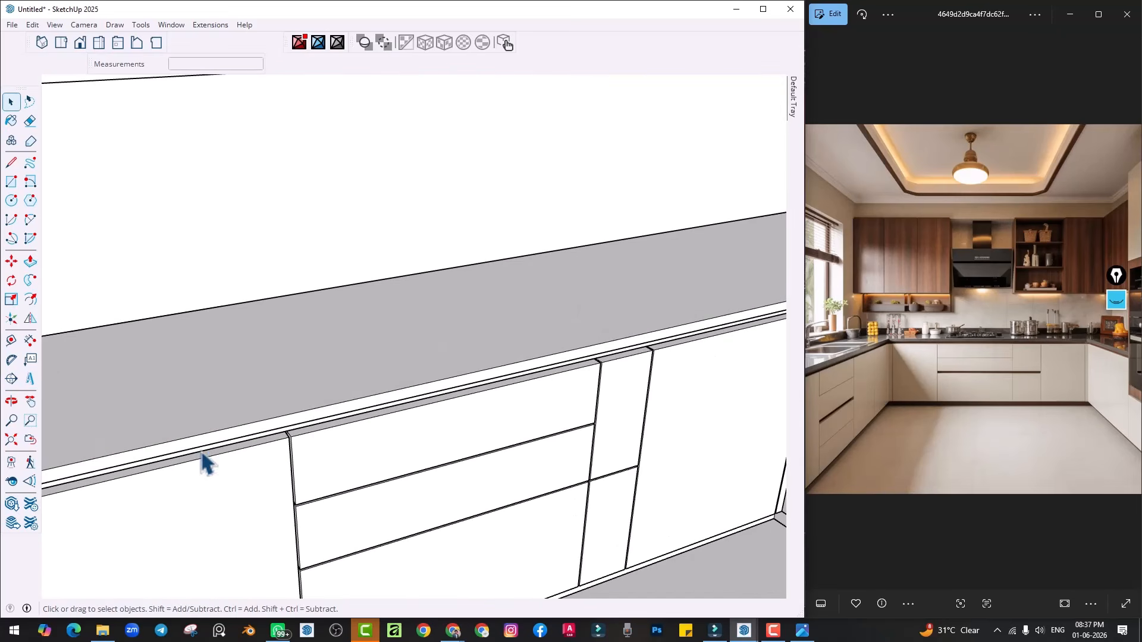
key("t")
scroll(296, 459, "up", 5)
left_click(352, 405)
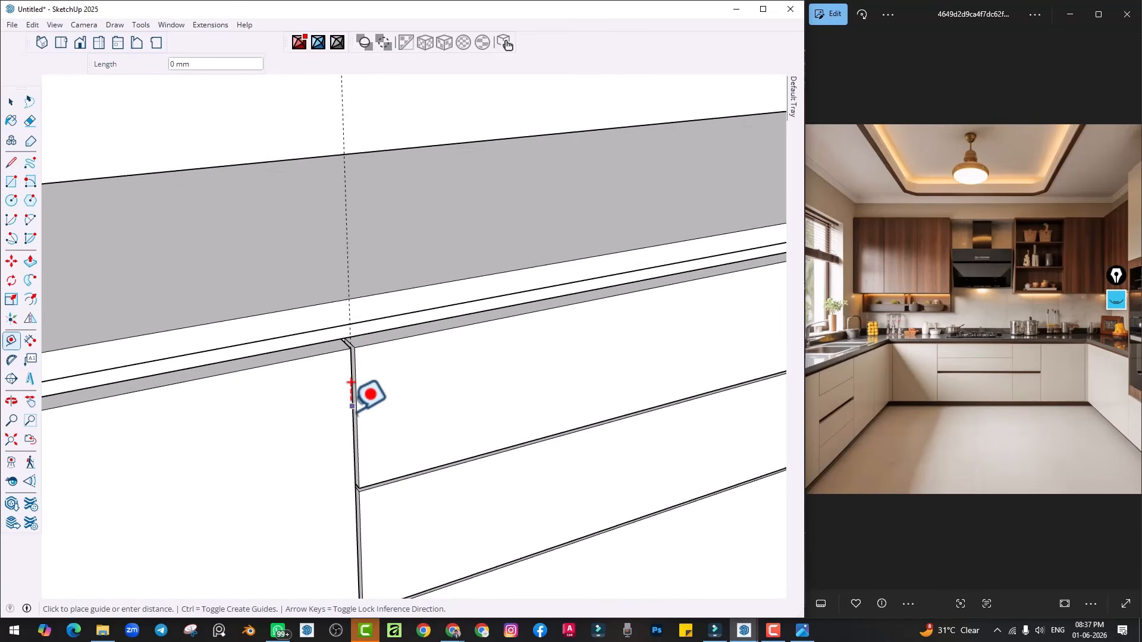
left_click(352, 406)
Place a vertical guide at the drawer stack edge next to the narrow base unit
scroll(381, 409, "down", 4)
middle_click_drag(505, 408, 419, 430, "shift")
scroll(550, 368, "up", 6)
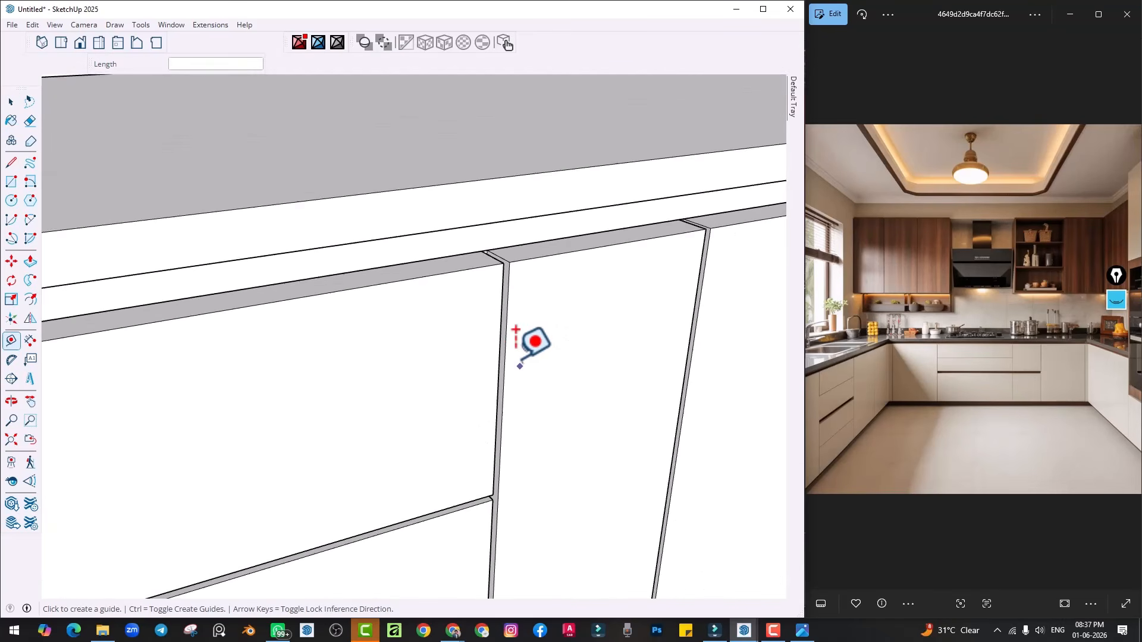
scroll(521, 361, "up", 1)
left_click(505, 344)
left_click(503, 357)
Place a vertical guide on the drawer stack's edge beside the wide door and erase the extra guide next to it
scroll(512, 385, "down", 8)
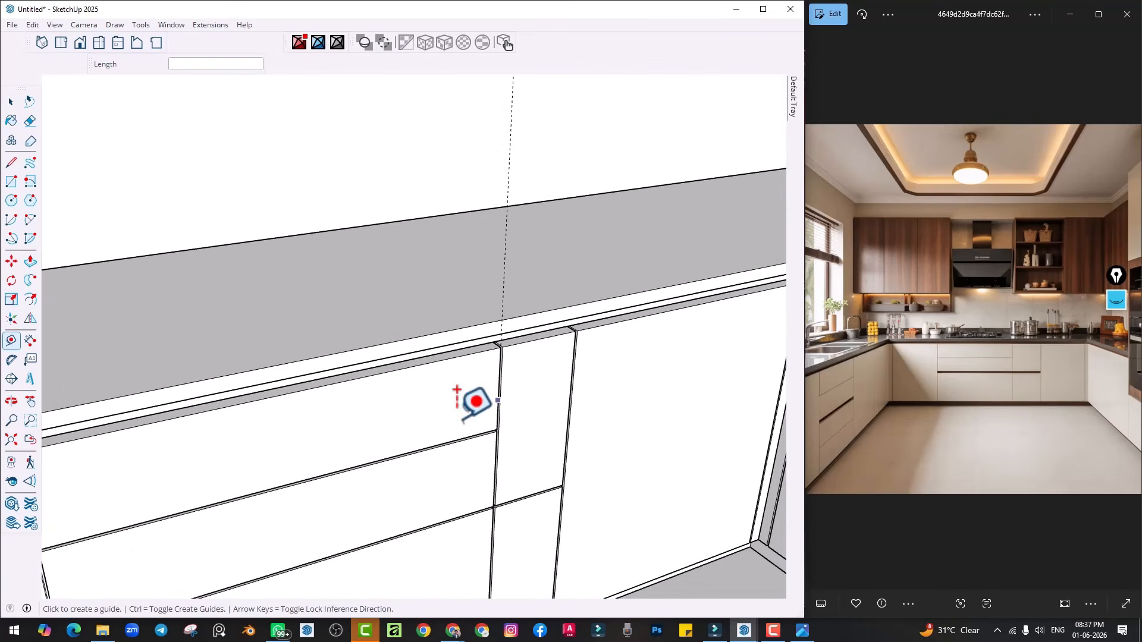
middle_click_drag(291, 452, 530, 428, "shift")
scroll(345, 436, "up", 4)
left_click(334, 437)
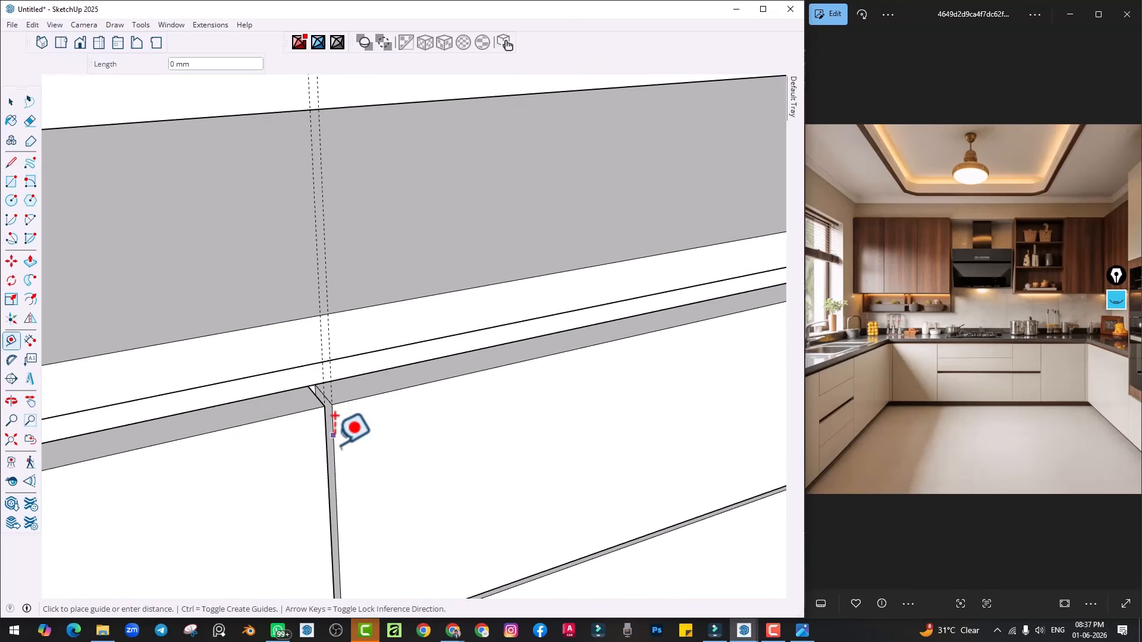
key("e")
scroll(354, 322, "down", 3)
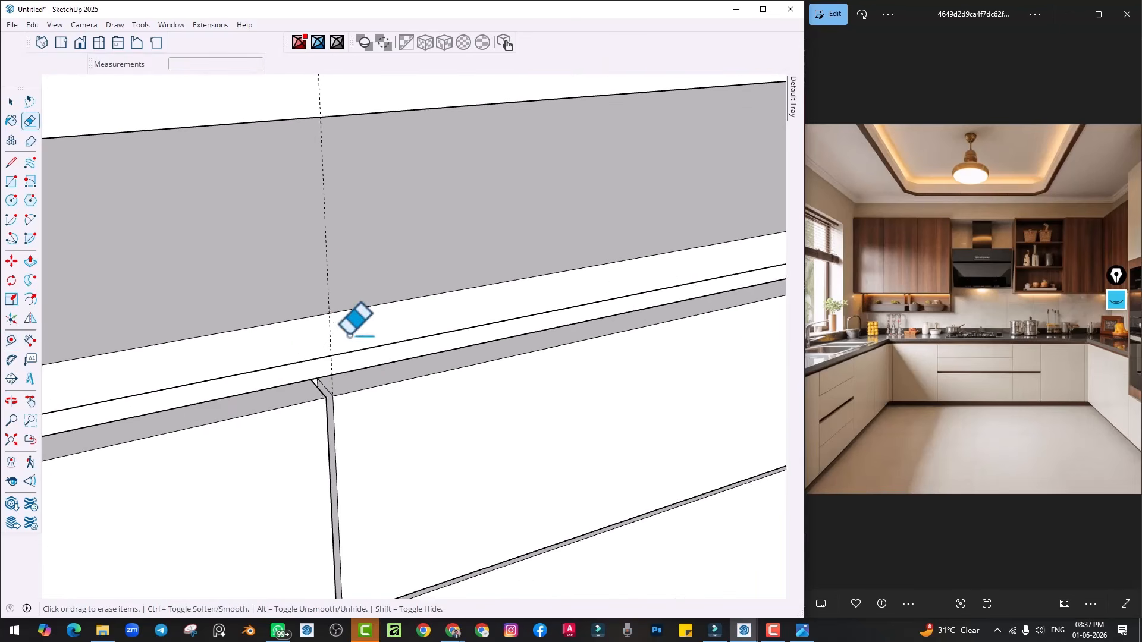
Place a guide across the countertop, parallel to its end, through the vertical guide between the wide door and the drawer stack
key("t")
scroll(355, 415, "down", 3)
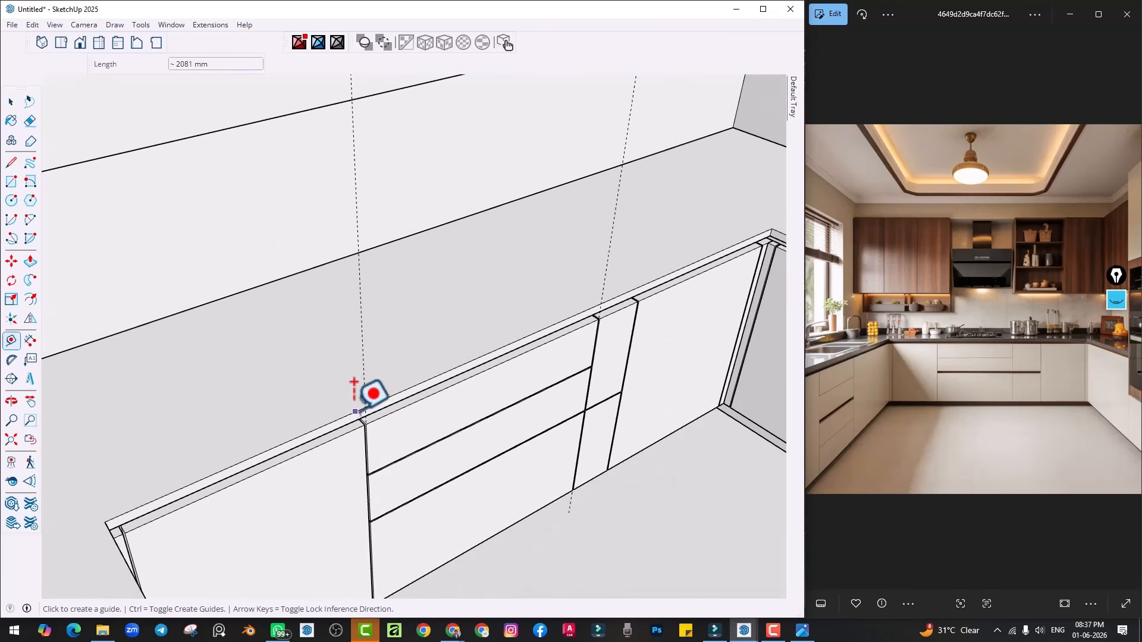
middle_click_drag(243, 382, 443, 342, "shift")
left_click(421, 403)
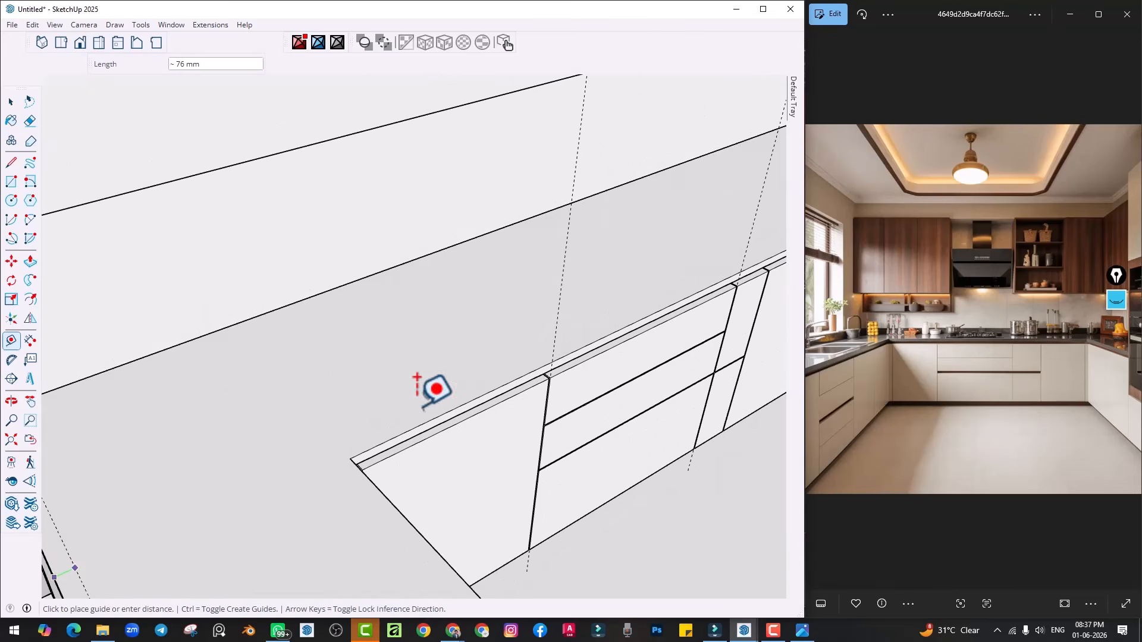
scroll(581, 333, "up", 3)
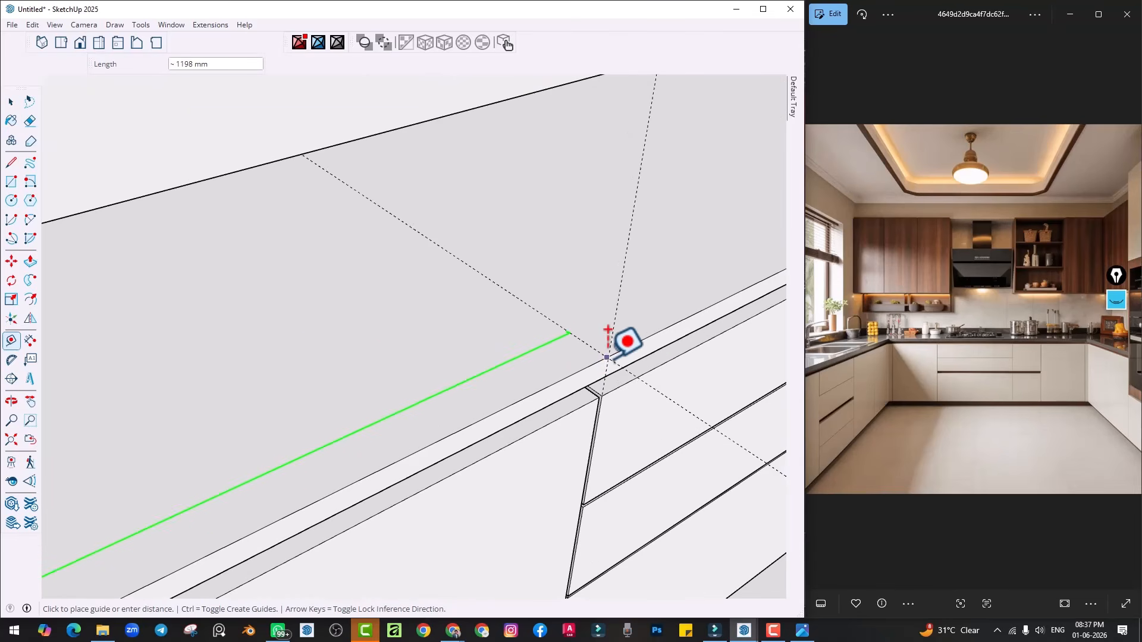
scroll(601, 396, "up", 3)
left_click(599, 392)
scroll(500, 376, "down", 2)
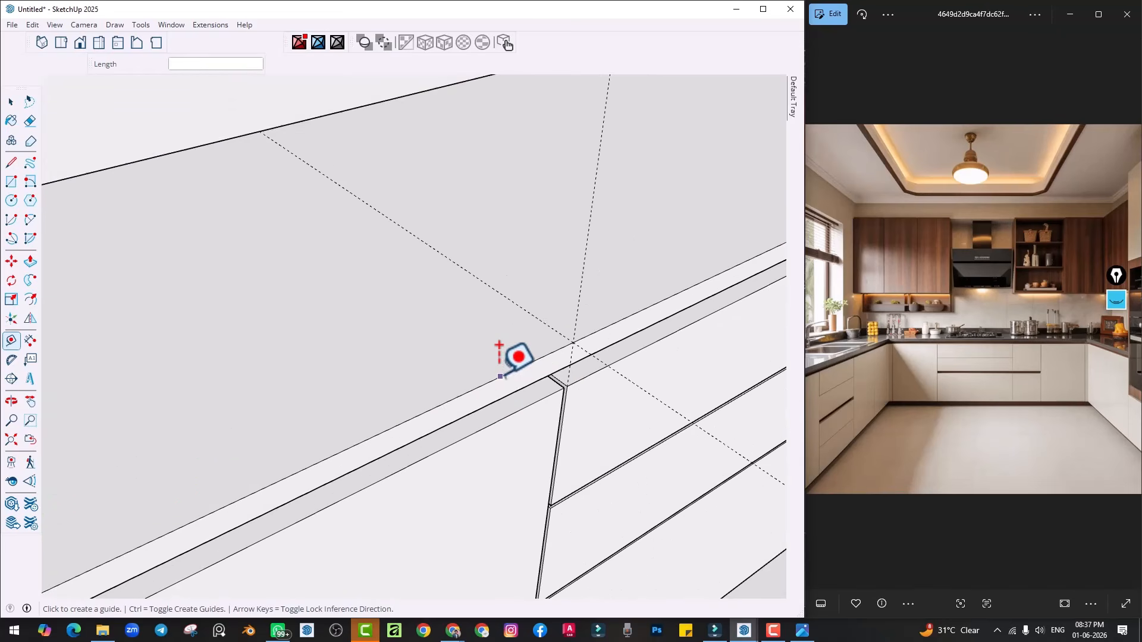
Place a parallel guide across the countertop through the vertical guide between the drawer stack and the narrow unit
scroll(500, 377, "down", 1)
left_click(507, 329)
scroll(665, 249, "down", 4)
middle_click_drag(697, 203, 512, 343, "shift")
scroll(512, 343, "up", 1)
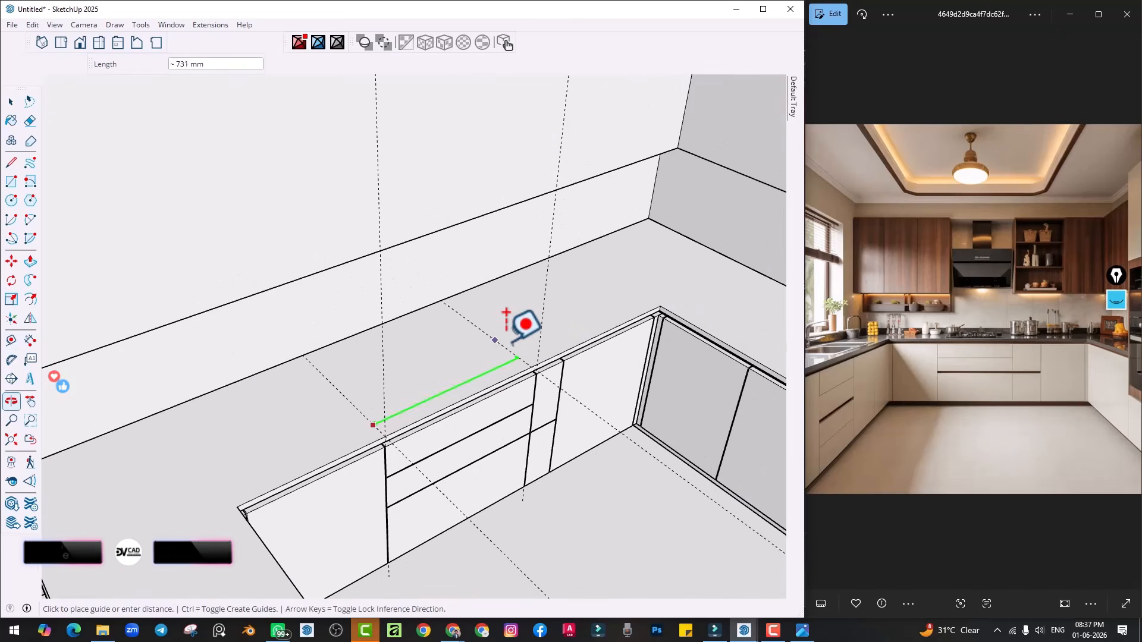
scroll(517, 324, "up", 3)
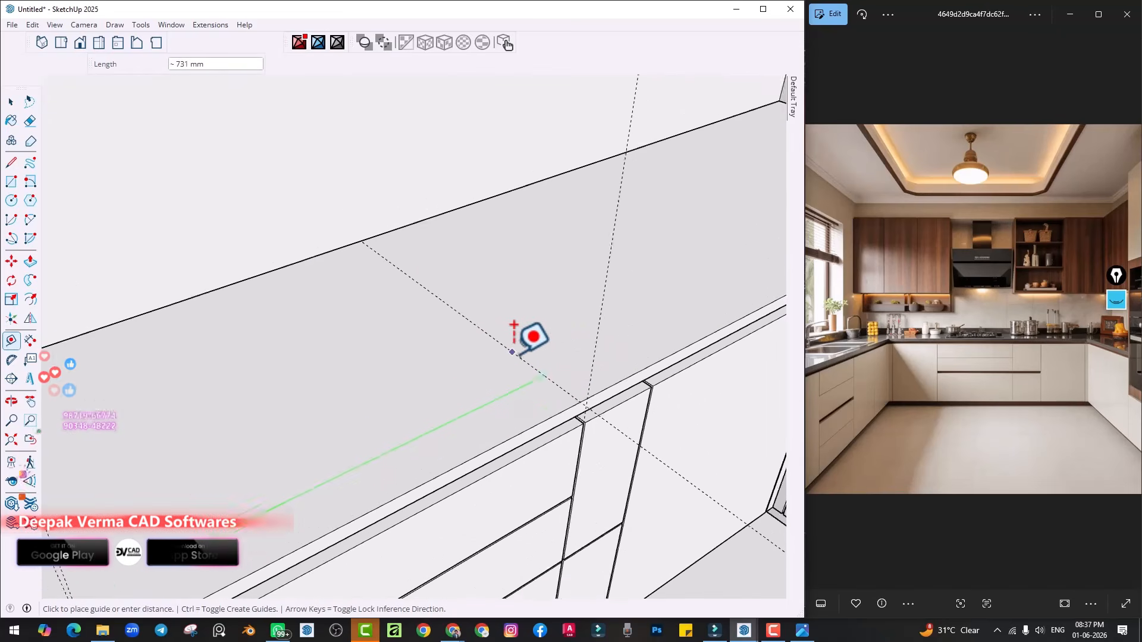
left_click(596, 430)
Place two vertical guides on the back wall where the countertop guides meet it, 1200 mm from the wall's end and 746 mm further
scroll(556, 378, "down", 4)
middle_click_drag(236, 375, 462, 433)
scroll(275, 404, "up", 3)
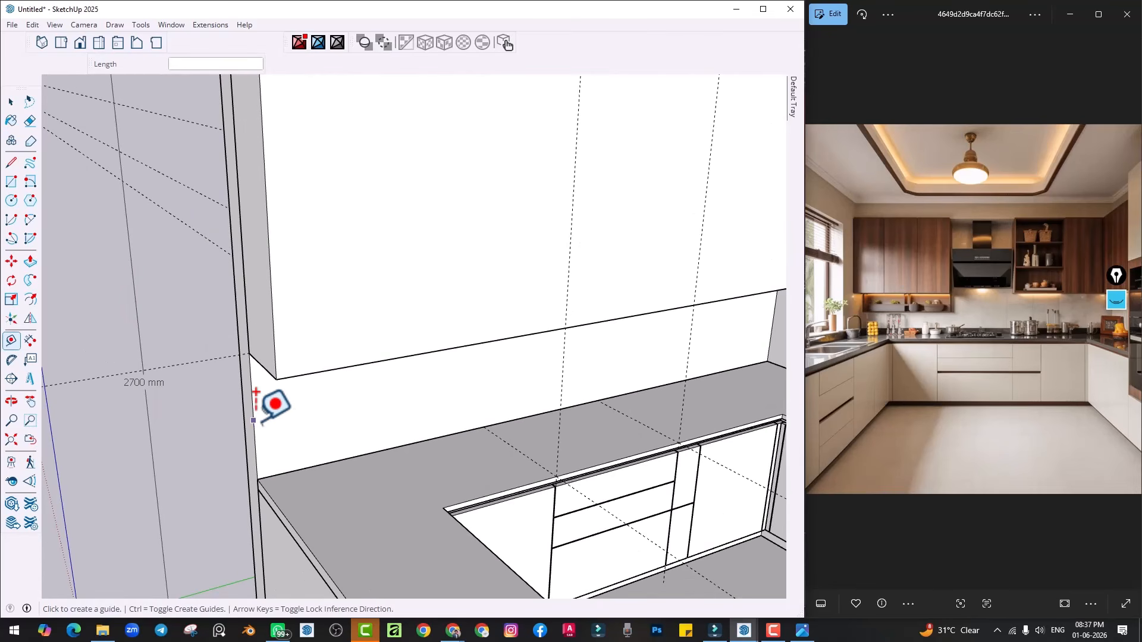
left_click(255, 394)
left_click(485, 428)
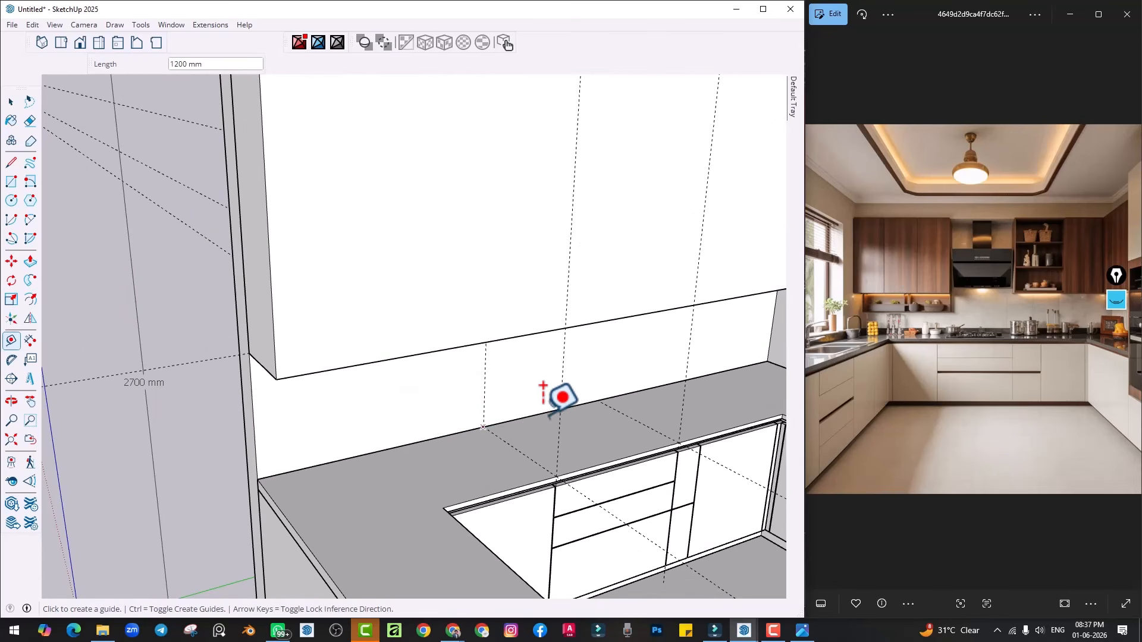
scroll(540, 414, "up", 2)
left_click(459, 400)
scroll(566, 397, "down", 1)
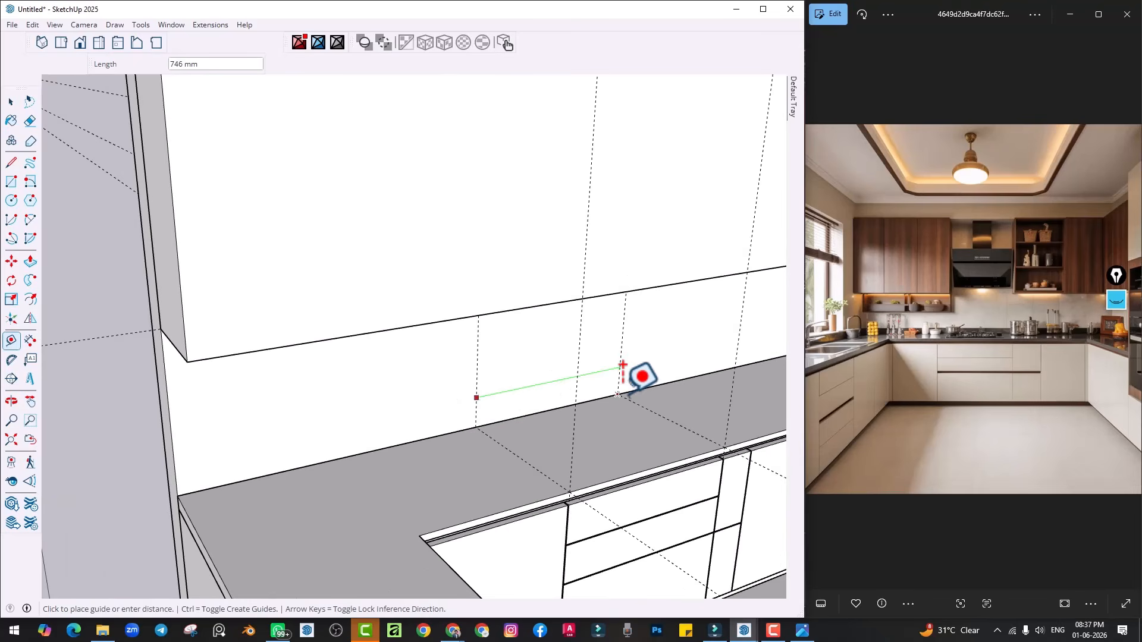
Draw two 350 mm lines across the underside of the wall cabinet, starting where the two vertical wall guides meet it
middle_click_drag(621, 366, 422, 388, "shift")
scroll(409, 347, "up", 2)
key("l")
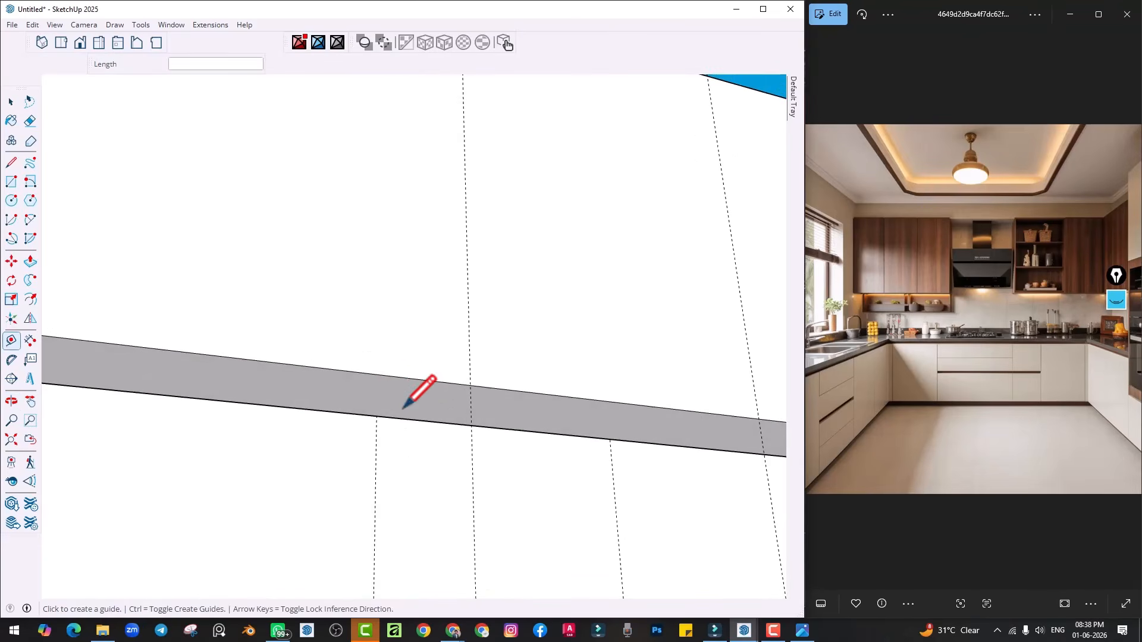
scroll(376, 412, "up", 1)
key("space")
left_click(368, 392)
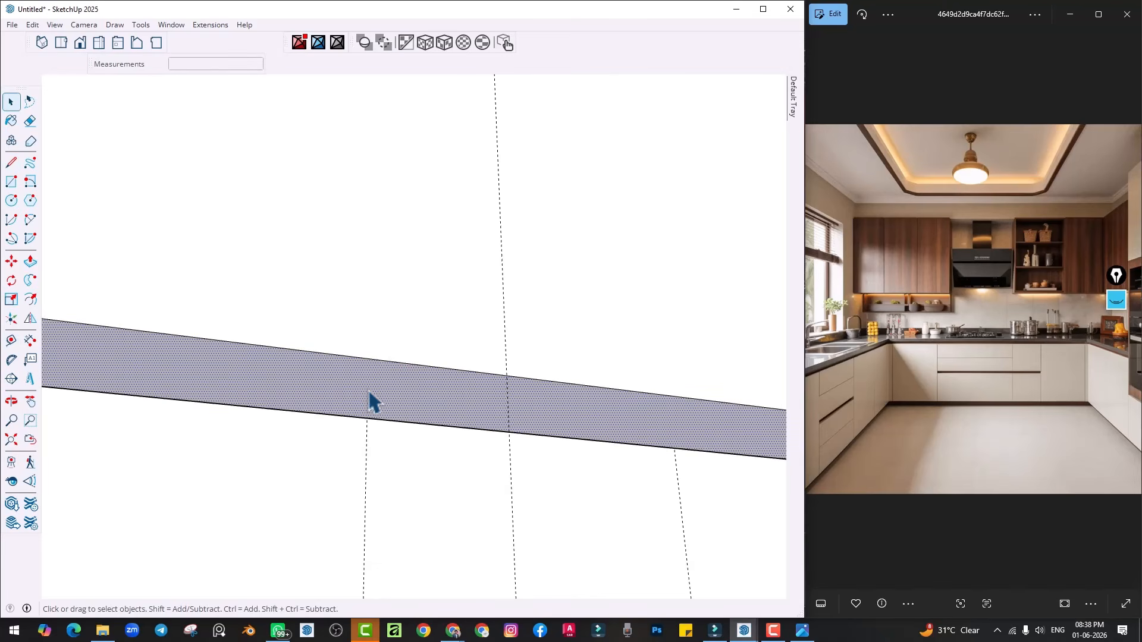
key("l")
left_click(367, 418)
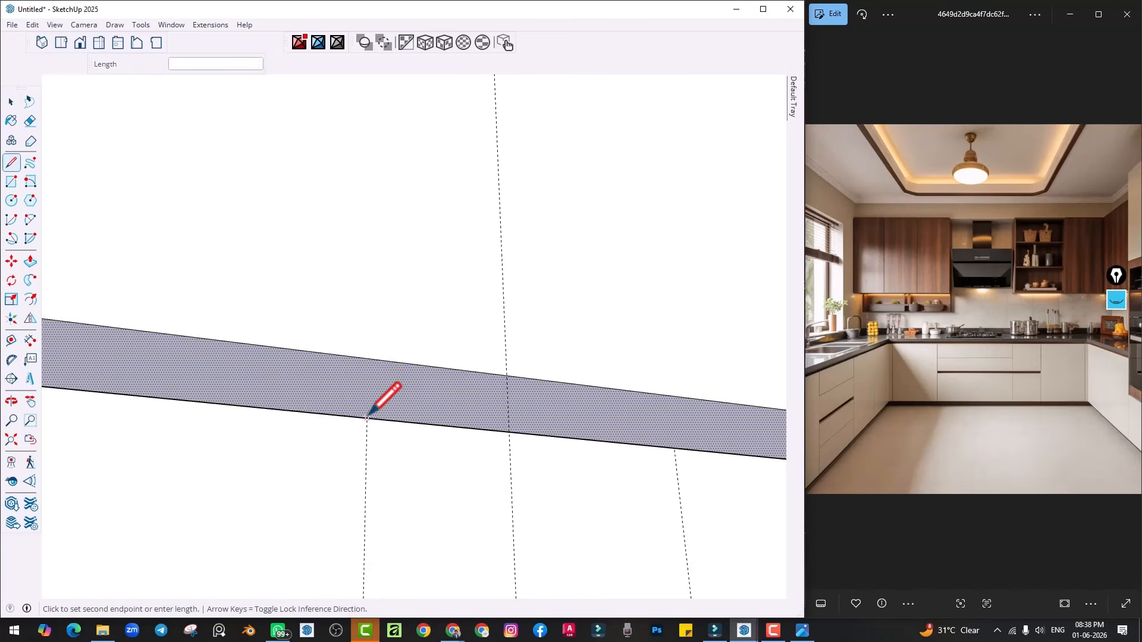
left_click(432, 366)
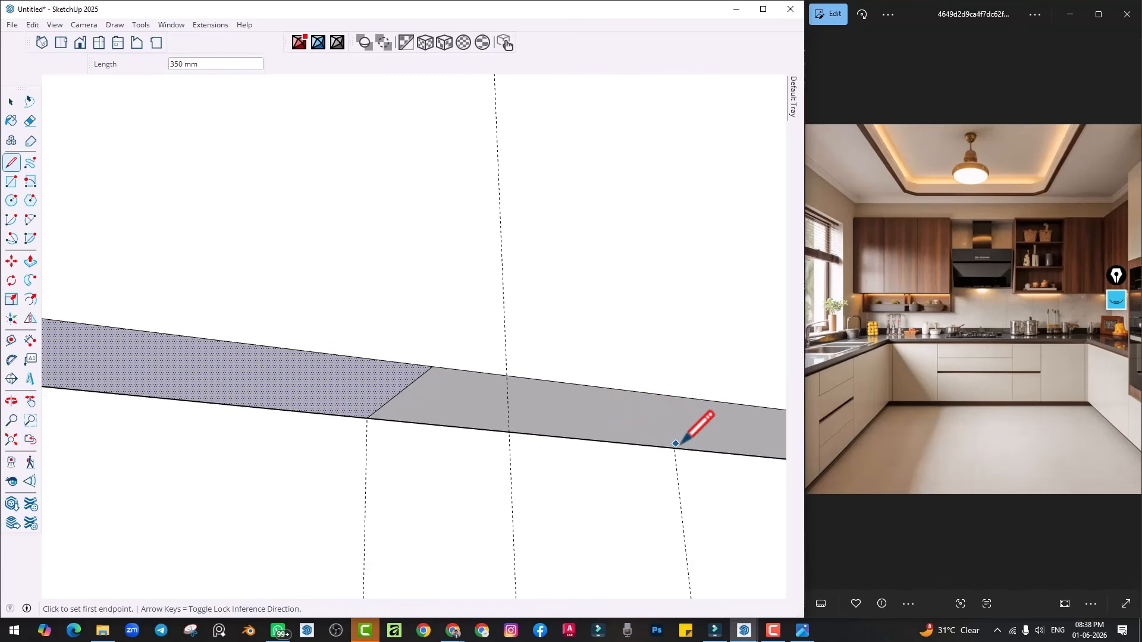
left_click(674, 448)
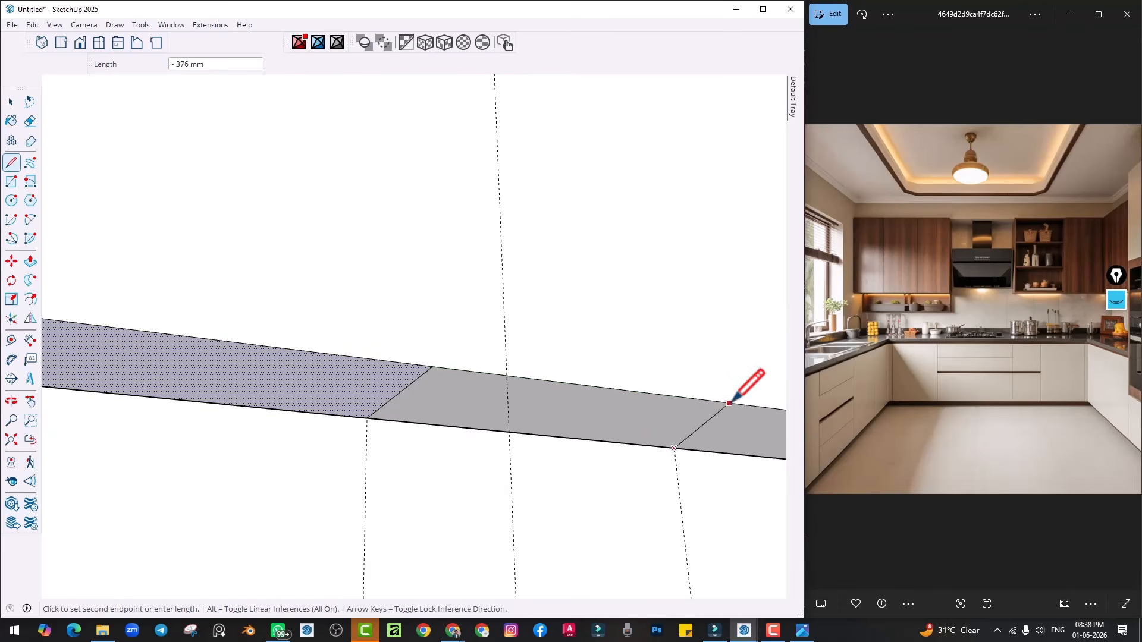
middle_click_drag(759, 420, 657, 427, "shift")
left_click(666, 418)
scroll(664, 420, "down", 3)
Push the underside section between the two lines 1150 mm up through the wall cabinet and erase the leftover edge on top of the gap
key("p")
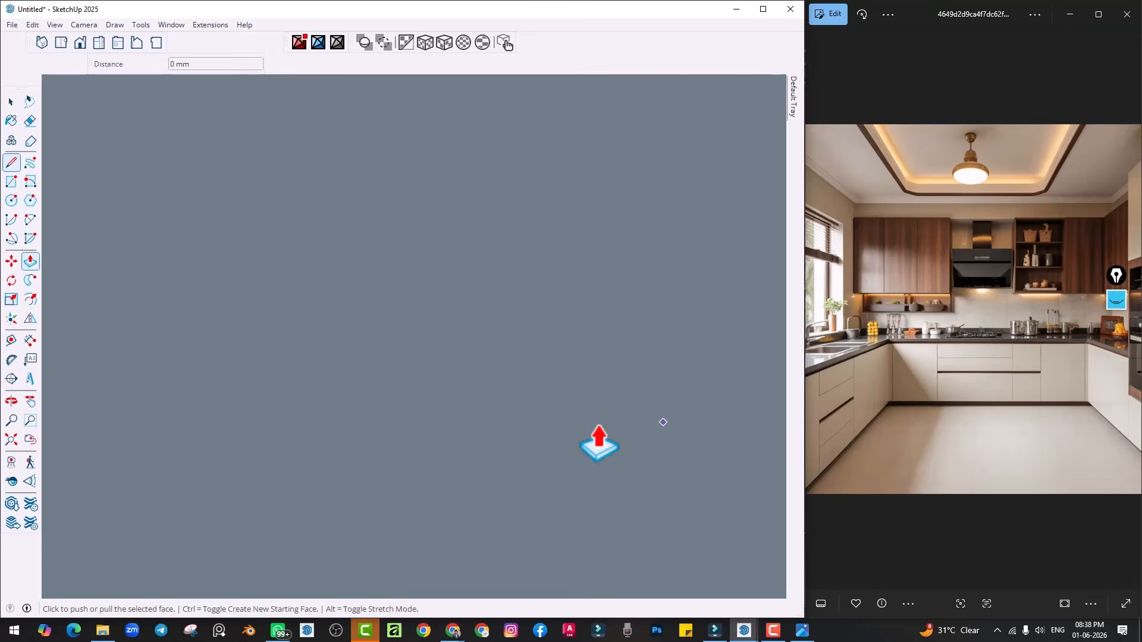
left_click(11, 439)
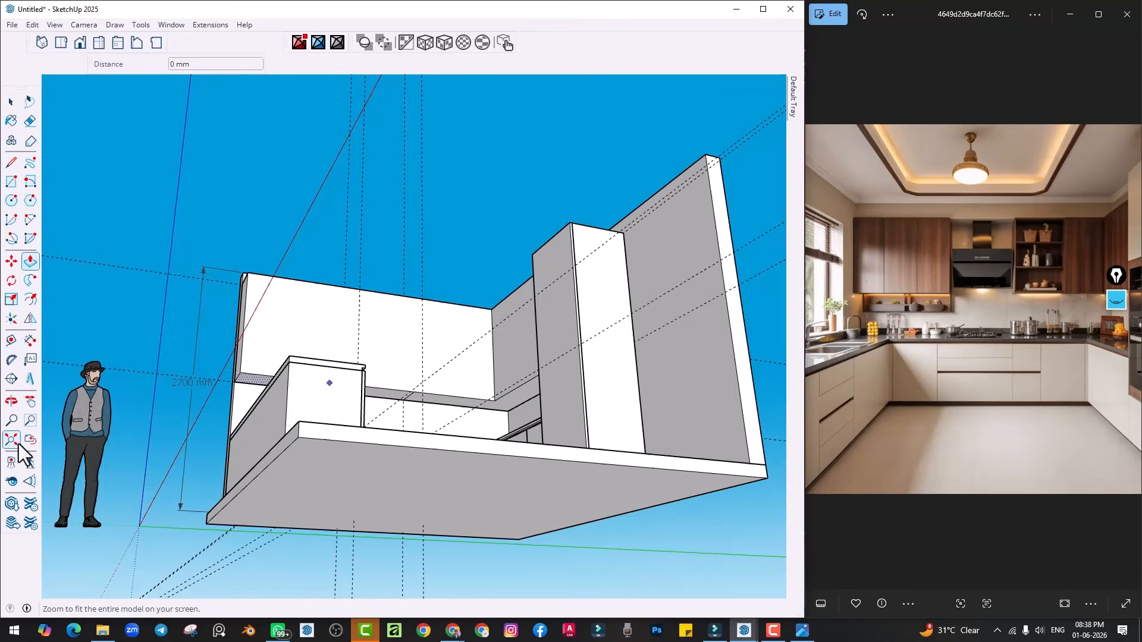
scroll(367, 378, "up", 5)
scroll(366, 378, "up", 5)
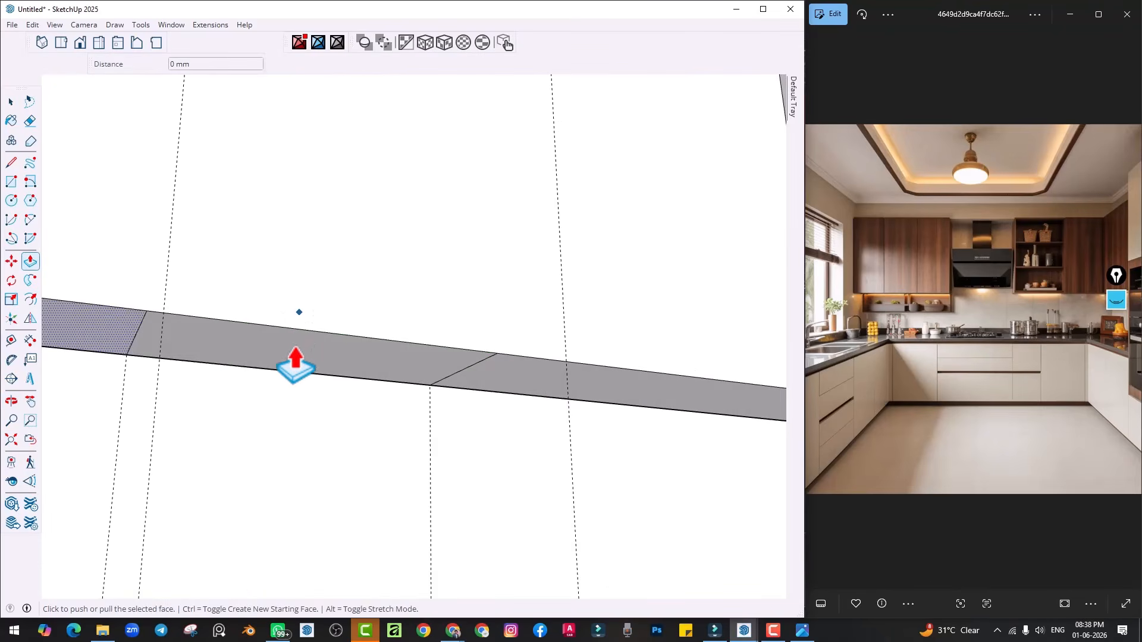
left_click(292, 355)
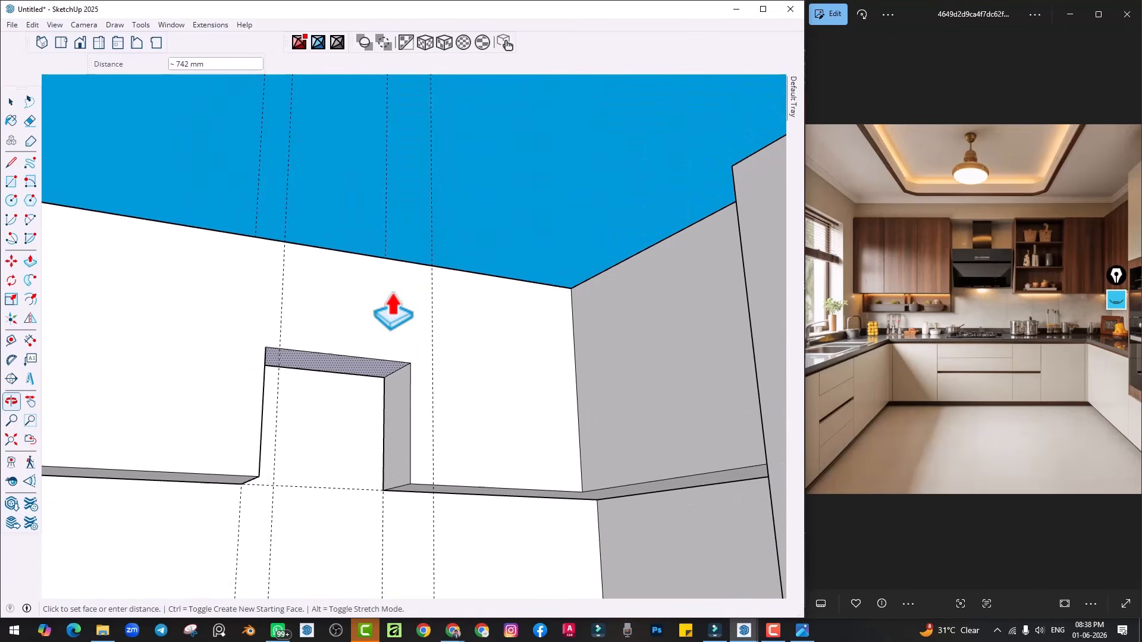
left_click(313, 267)
middle_click_drag(344, 293, 337, 315)
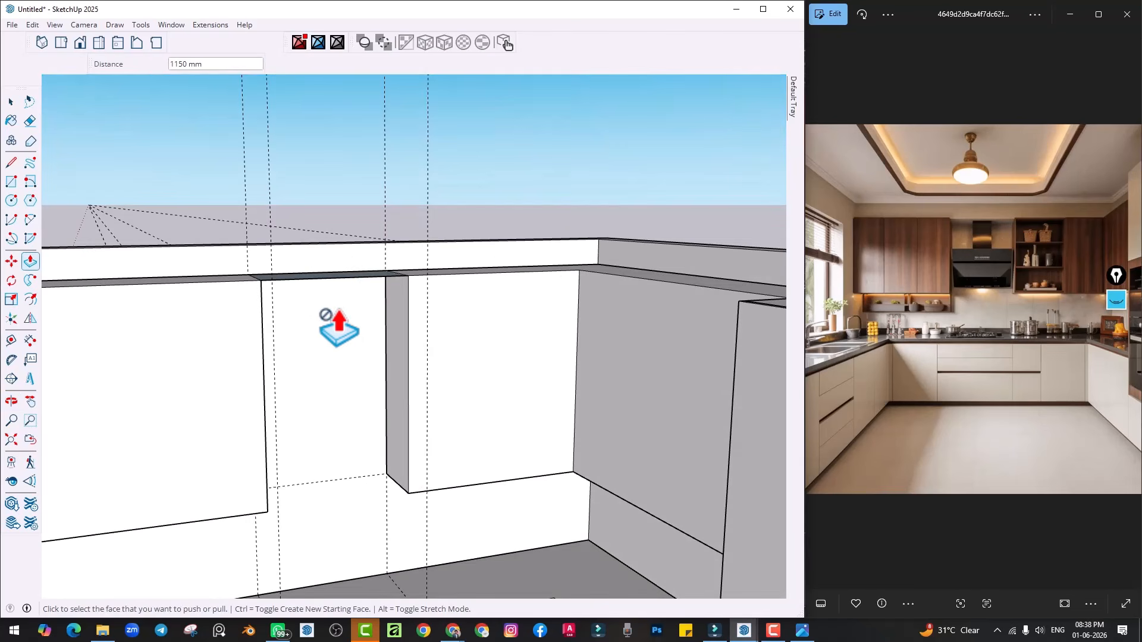
key("e")
left_click_drag(313, 279, 310, 266)
scroll(326, 298, "down", 3)
key("space")
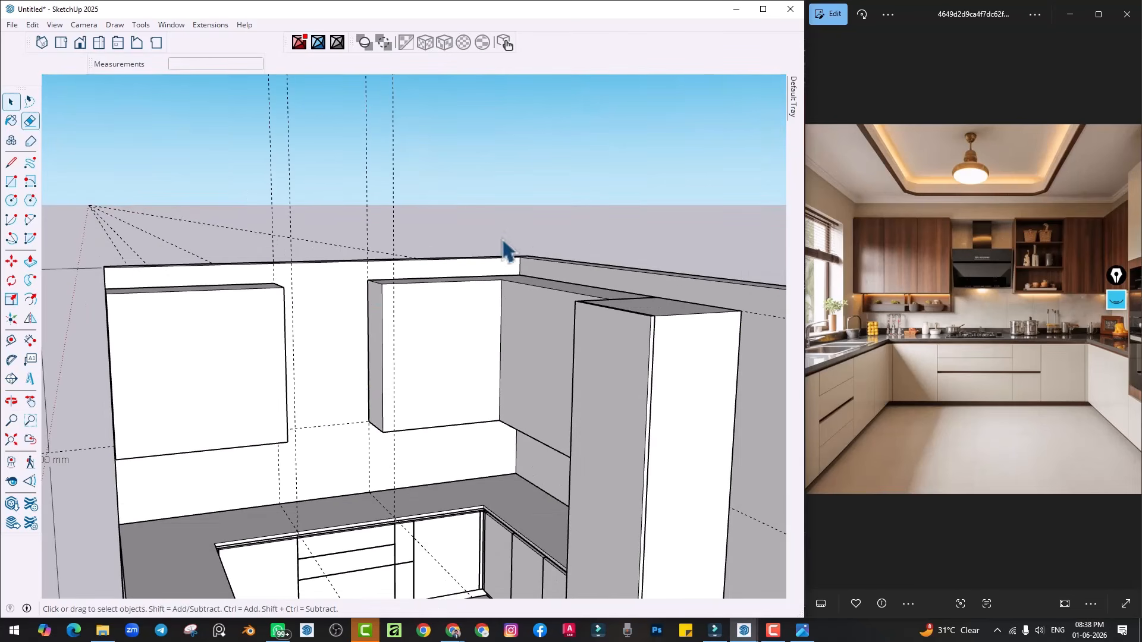
Examine the chimney gap and both wall cabinets from above and below, comparing them with the reference photo
middle_click_drag(409, 376, 336, 378)
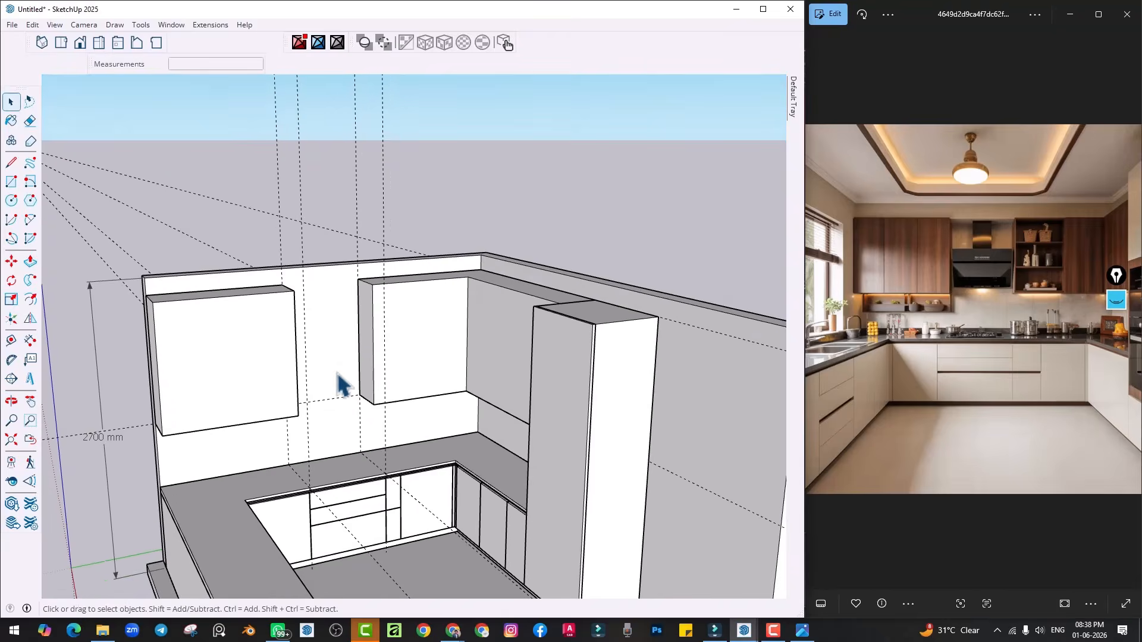
scroll(344, 327, "up", 3)
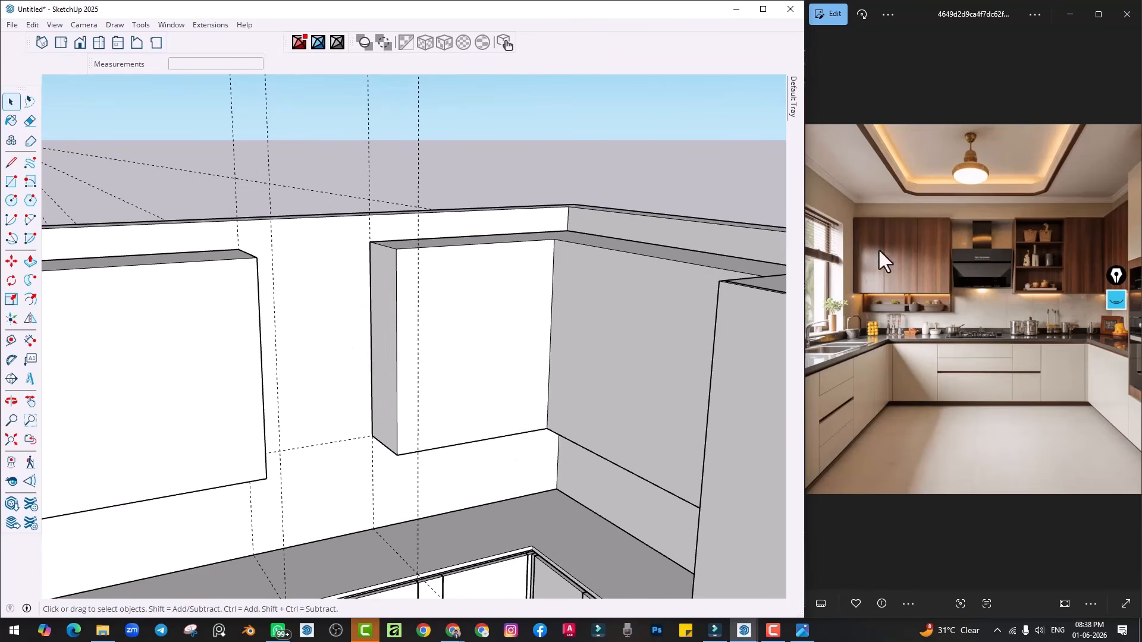
mouse_move(366, 344)
middle_mouse_down()
mouse_move(346, 339)
mouse_move(343, 282)
middle_mouse_up()
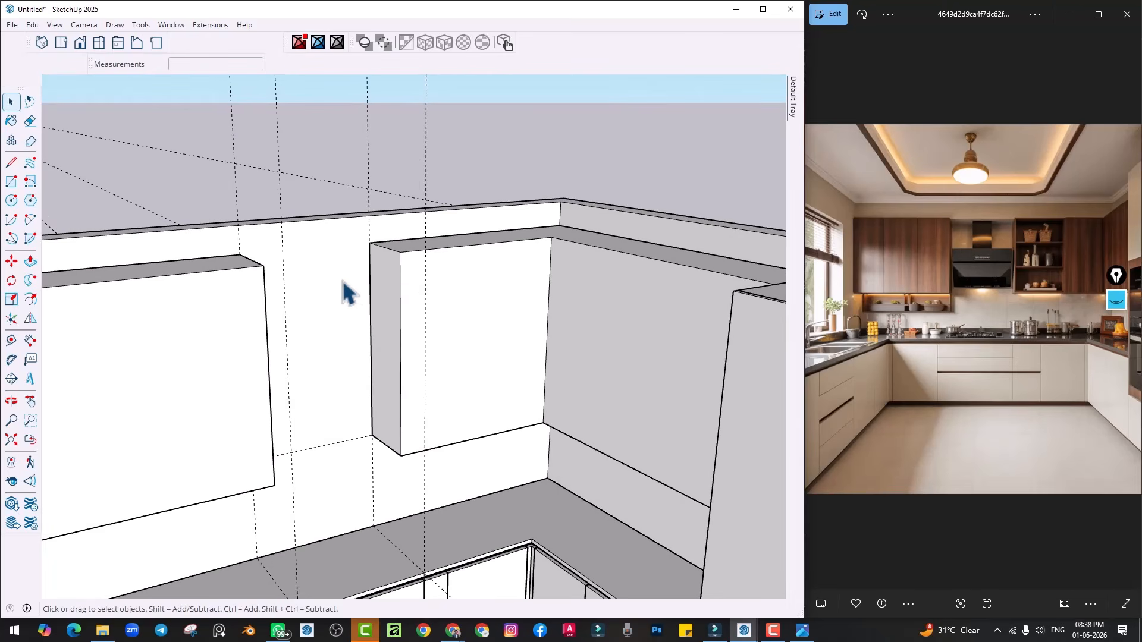
scroll(345, 286, "down", 2)
middle_click_drag(344, 366, 402, 397, "shift")
scroll(305, 398, "up", 2)
middle_click_drag(304, 410, 294, 359, "shift")
scroll(304, 353, "down", 1)
middle_click_drag(316, 437, 319, 351)
middle_click_drag(282, 406, 399, 339, "shift")
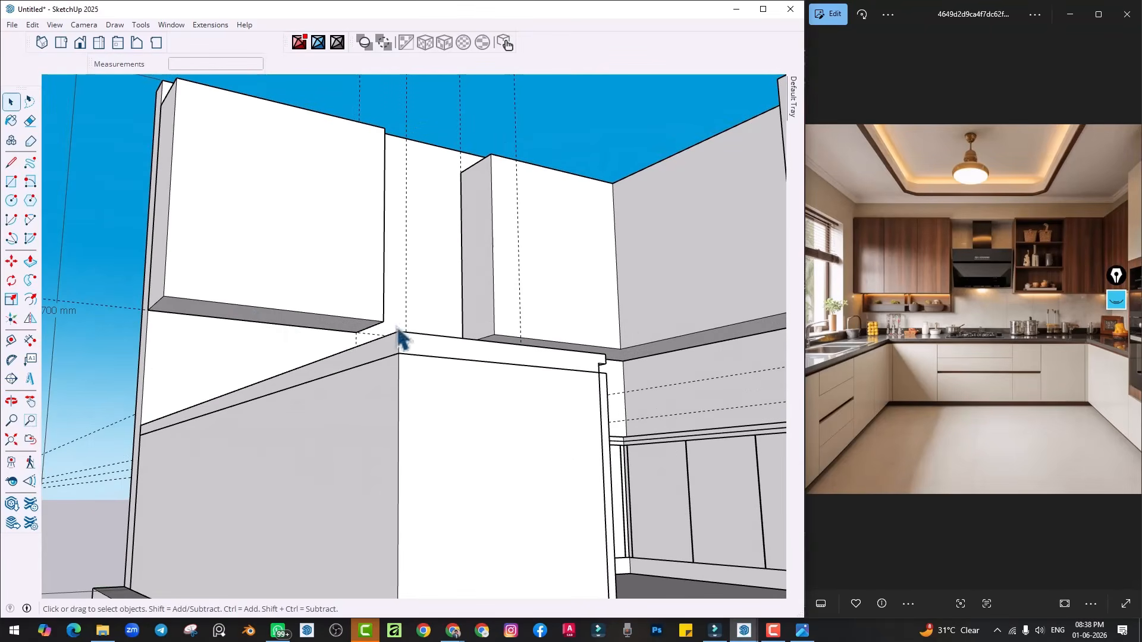
Group the separate wall cabinet at the wall's end and draw a rectangle covering its whole front face
mouse_move(153, 298)
middle_mouse_down()
mouse_move(224, 370)
mouse_move(246, 359)
middle_mouse_up()
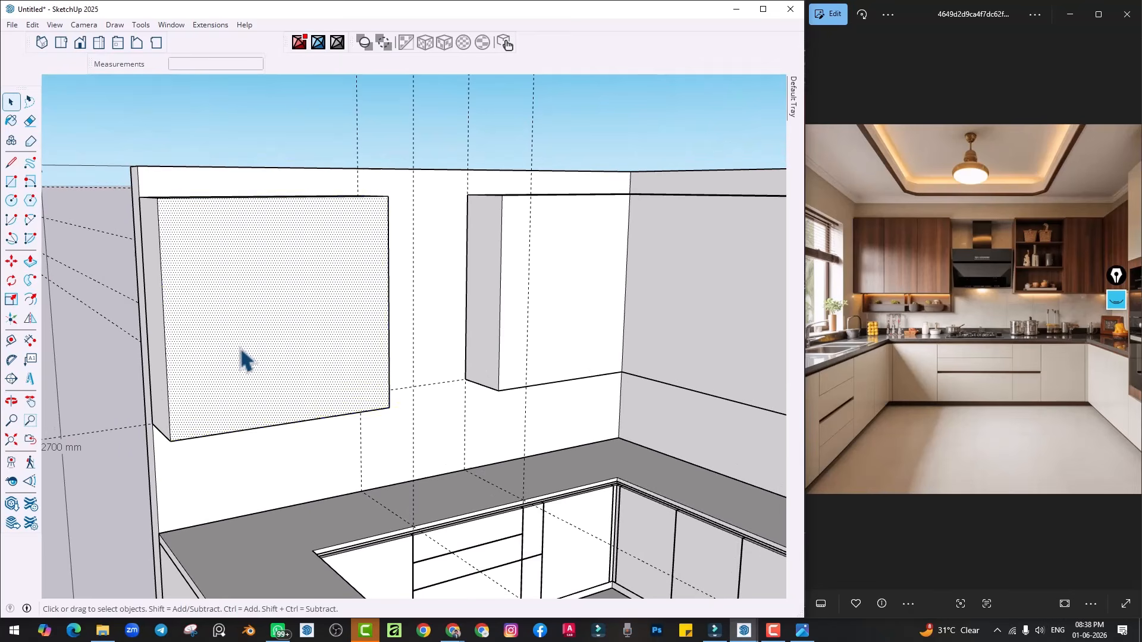
right_click(239, 348)
left_click(305, 116)
mouse_move(260, 314)
middle_mouse_down()
mouse_move(280, 331)
mouse_move(257, 292)
middle_mouse_up()
key("r")
left_click(175, 238)
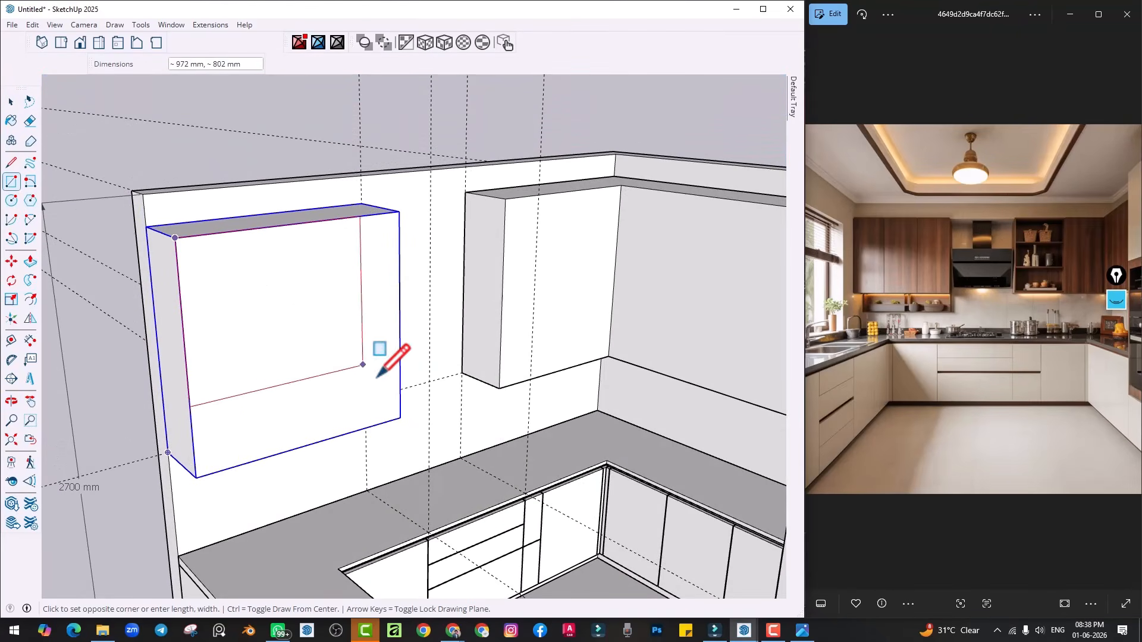
left_click(400, 415)
Extrude the rectangle 25 mm outward as a front panel and make the panel its own group
middle_click_drag(232, 339, 266, 372)
key("p")
left_click(331, 439)
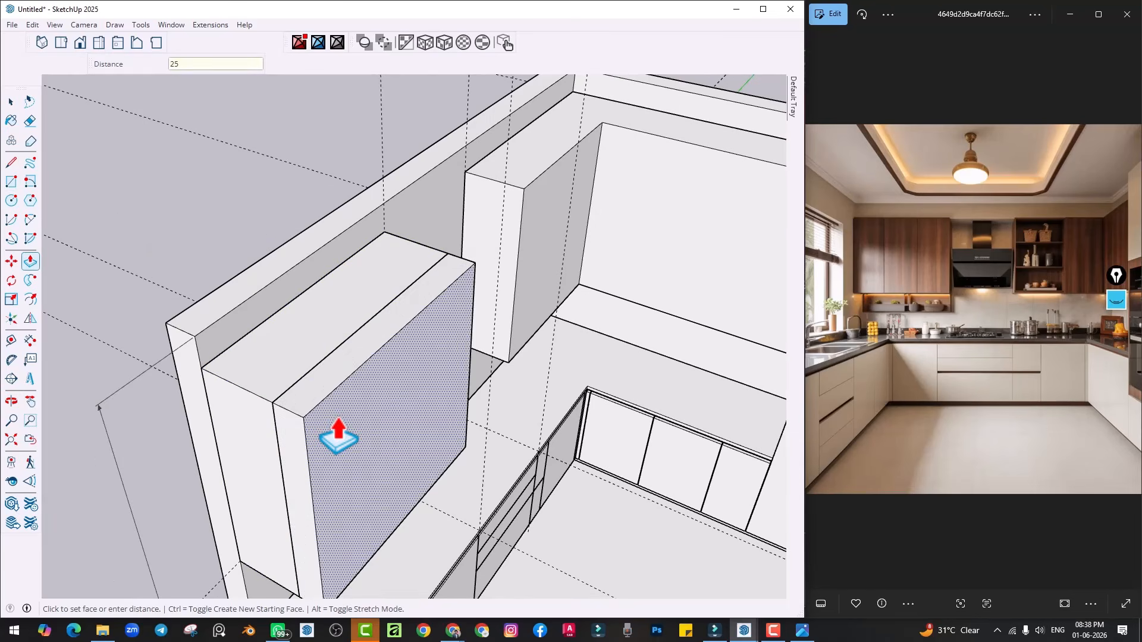
type("25")
key("Return")
middle_click_drag(331, 439, 319, 413)
key("space")
left_click(316, 404)
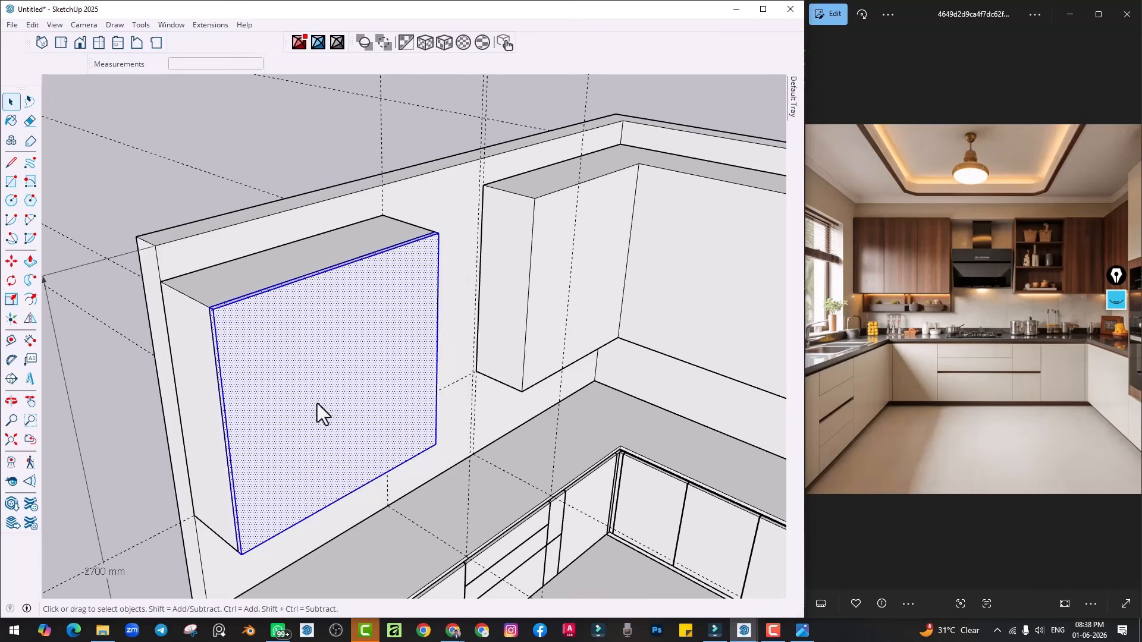
right_click(317, 403)
left_click(385, 113)
Open the front panel group for editing and divide the front face's upper edge into 3 segments
middle_click_drag(384, 355, 309, 303)
double_click(301, 334)
right_click(309, 303)
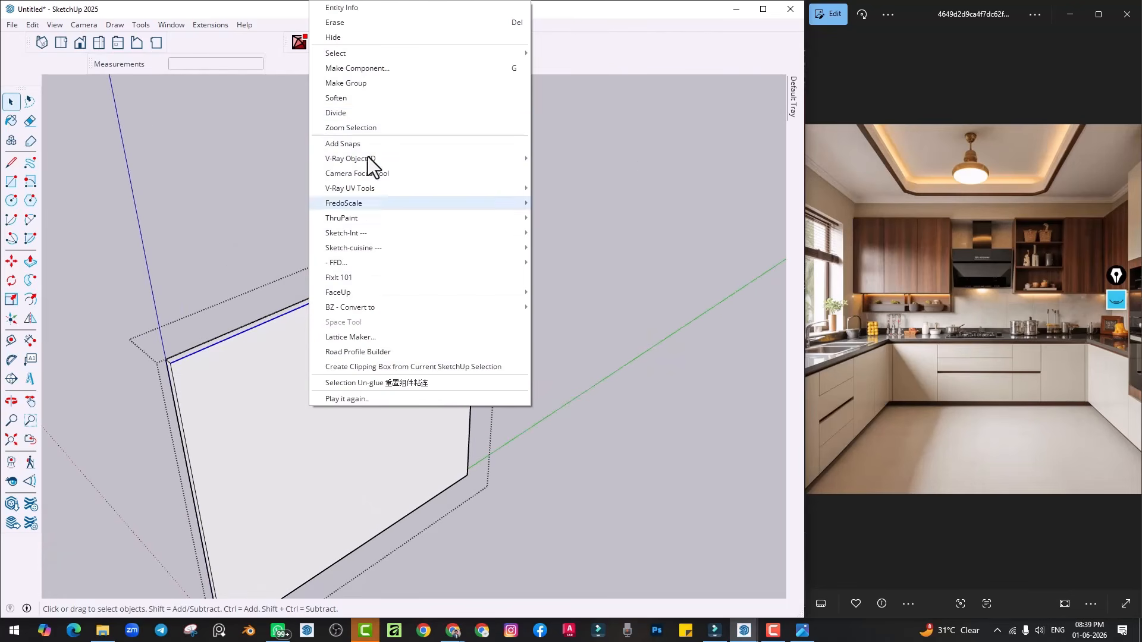
left_click(347, 113)
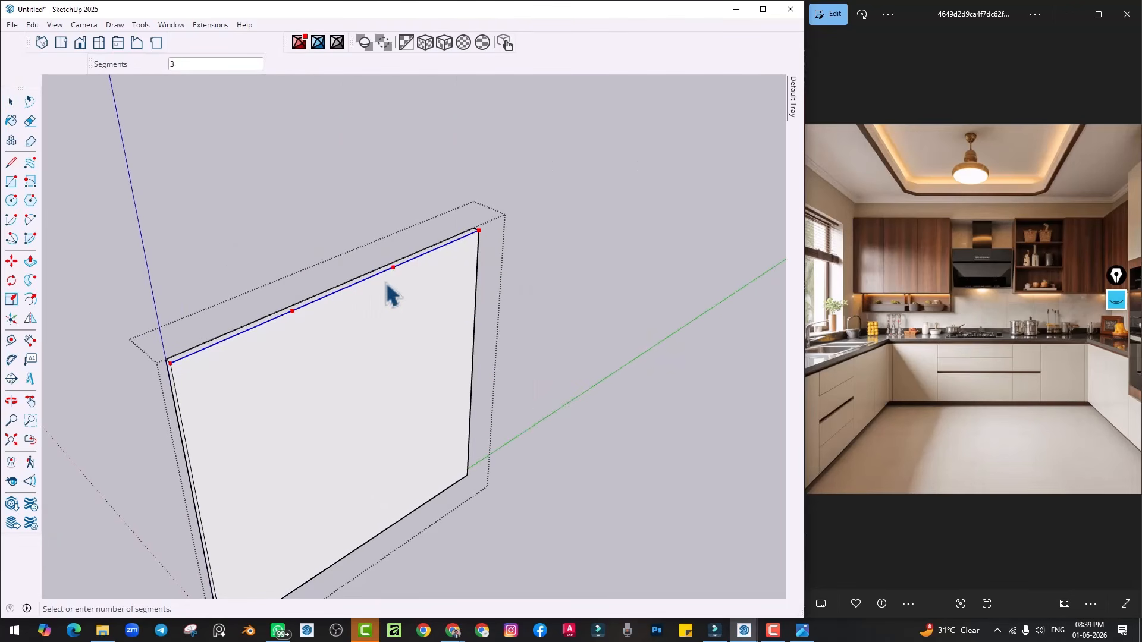
left_click(394, 260)
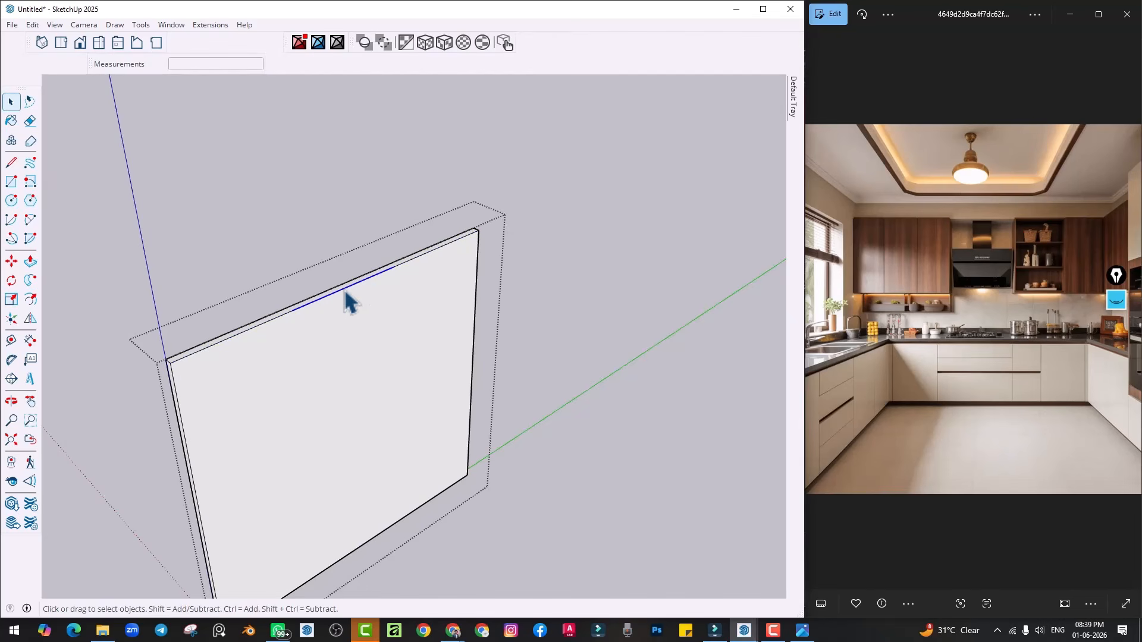
Draw two vertical 1150 mm lines down the panel front from the division points, splitting it into three doors
left_click(291, 311)
middle_click_drag(323, 484, 329, 431, "shift")
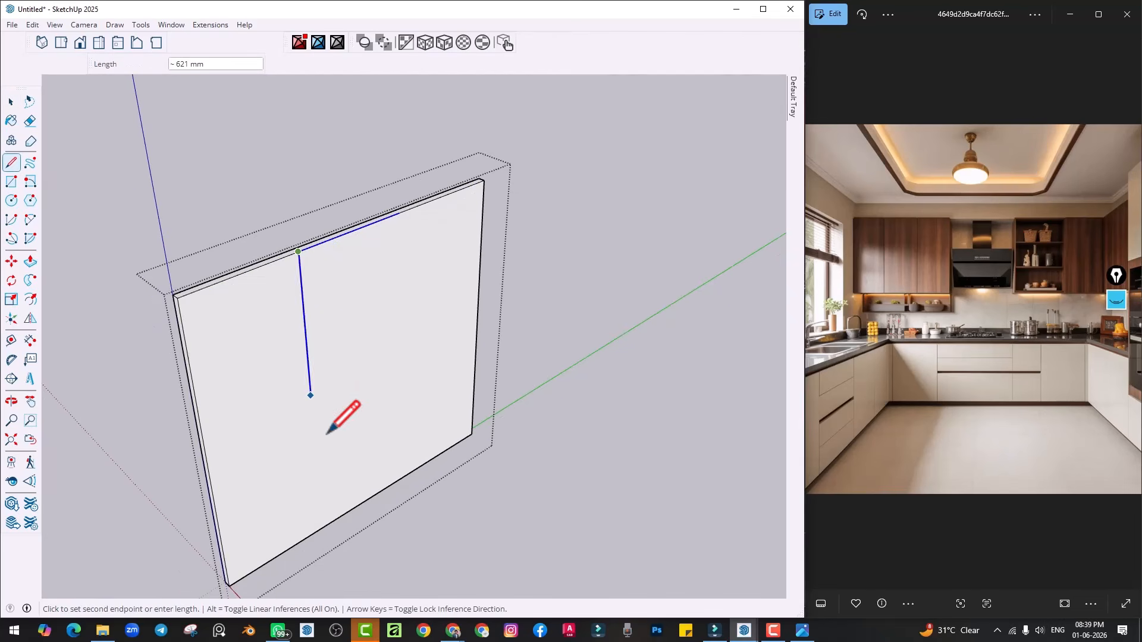
left_click(322, 527)
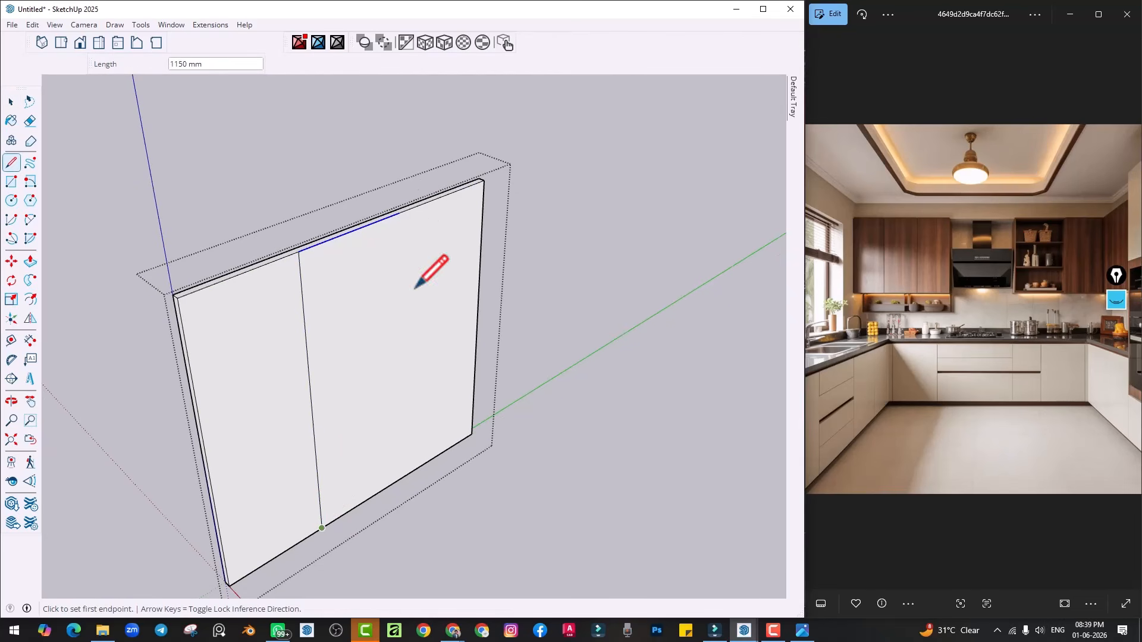
left_click(400, 212)
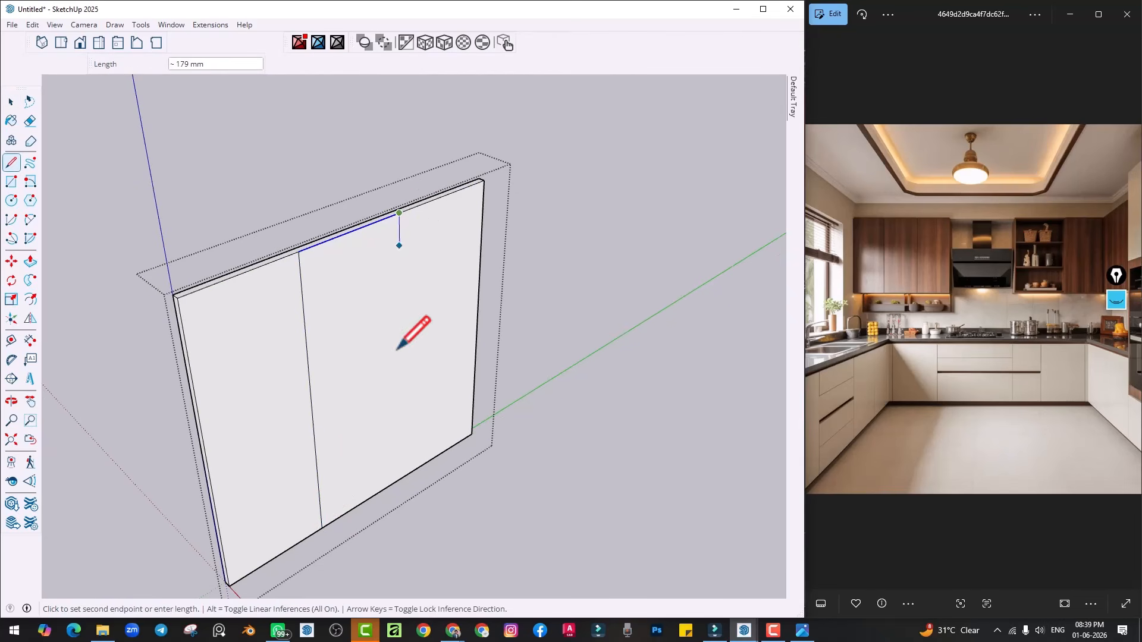
left_click(402, 479)
key("space")
Copy both vertical door lines sideways by 4 mm to outline the gaps between the doors
left_click(309, 380)
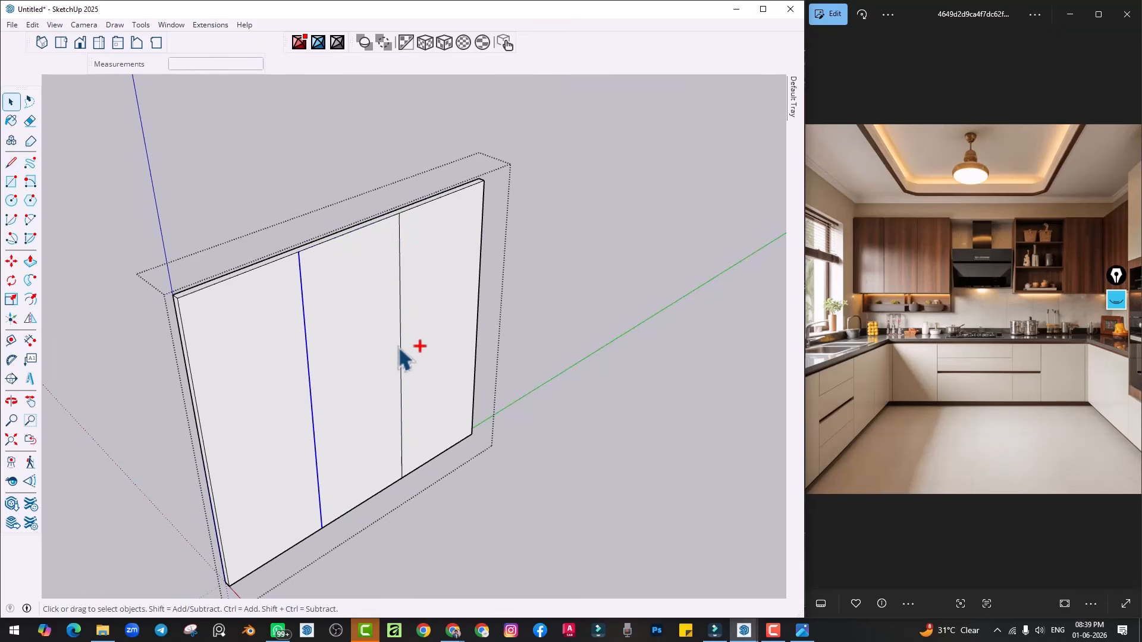
key("m")
scroll(357, 370, "up", 3)
key("ctrl")
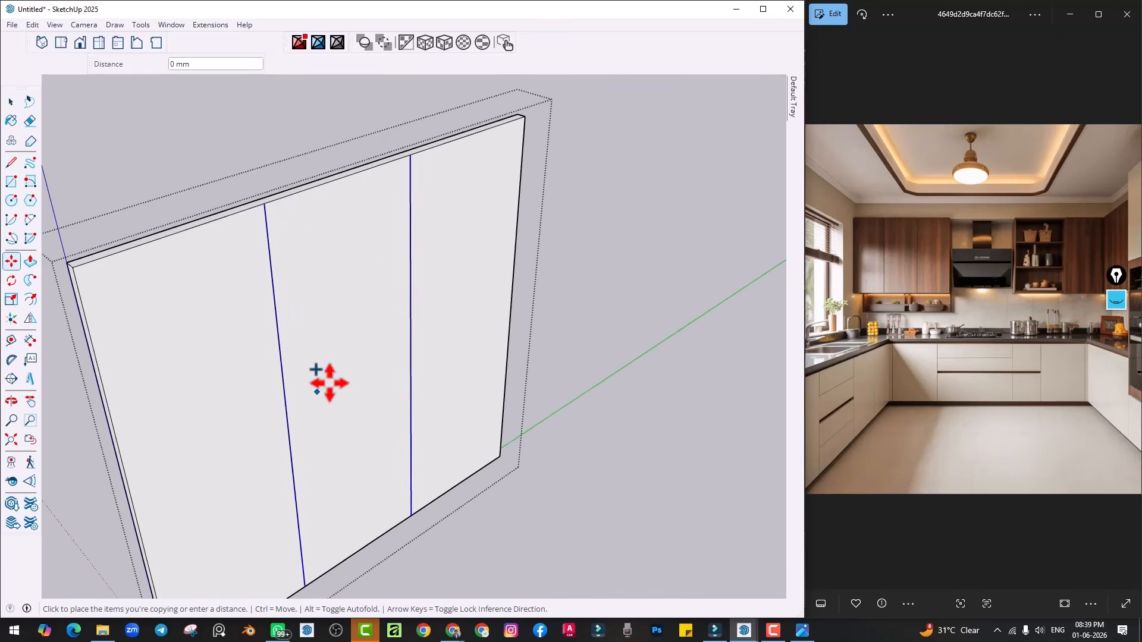
left_click(318, 383)
type("4")
key("Return")
Push both narrow strips 25 mm through the panel to cut the door gaps, and close the group
key("p")
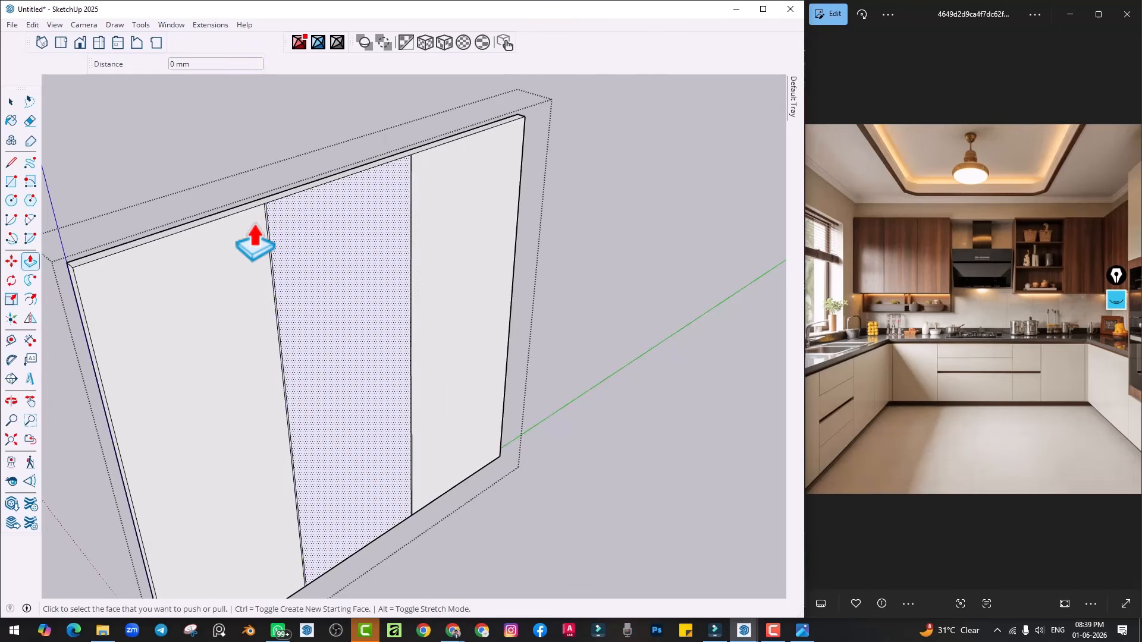
scroll(267, 214, "up", 5)
left_click(277, 209)
left_click(227, 206)
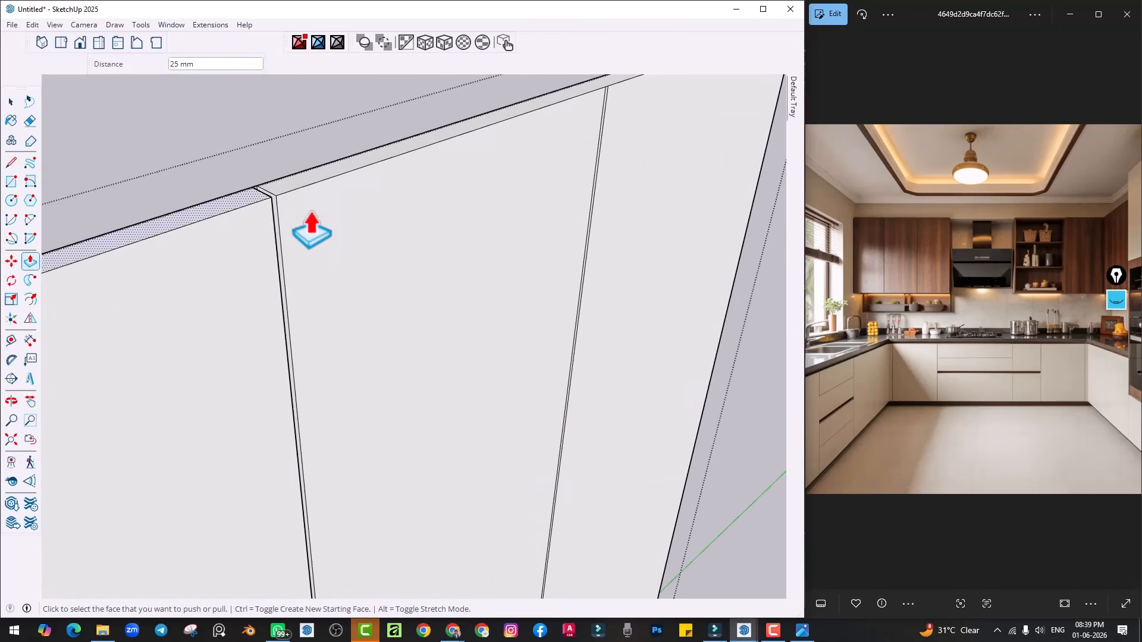
scroll(312, 213, "down", 3)
scroll(554, 110, "up", 4)
scroll(504, 147, "up", 2)
double_click(506, 155)
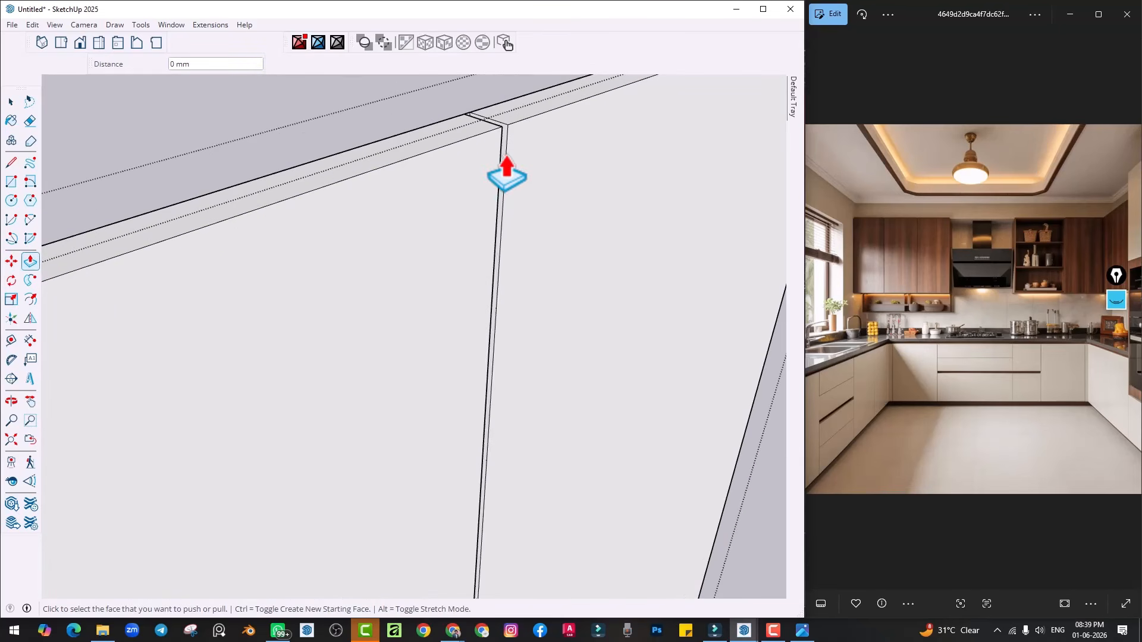
scroll(476, 256, "down", 6)
scroll(443, 324, "down", 5)
key("space")
left_click(566, 366)
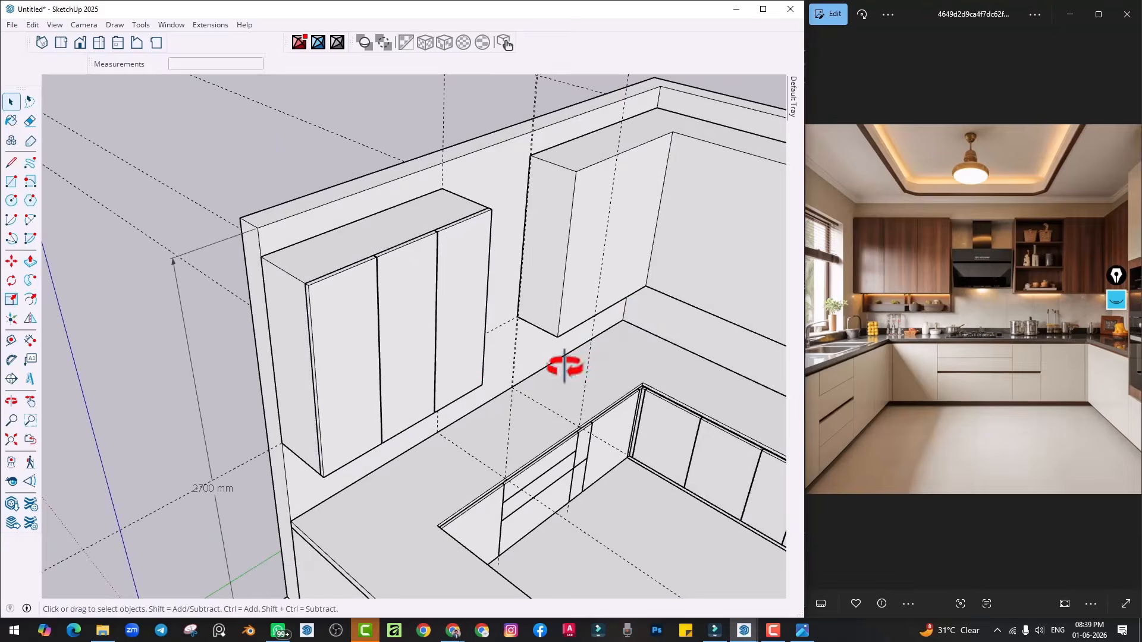
Place a horizontal guide on the wall 200 mm below the lower edge of the three-door wall cabinet
middle_click_drag(565, 367, 375, 438)
scroll(313, 395, "up", 3)
middle_click_drag(307, 381, 298, 398, "shift")
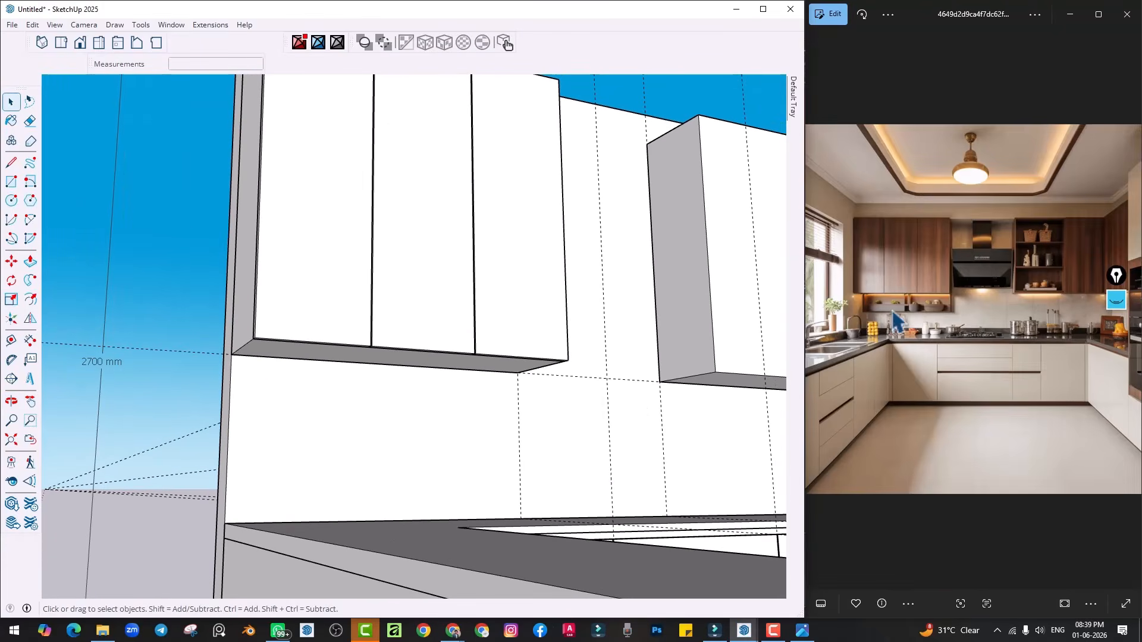
scroll(885, 306, "up", 6)
scroll(911, 331, "down", 5)
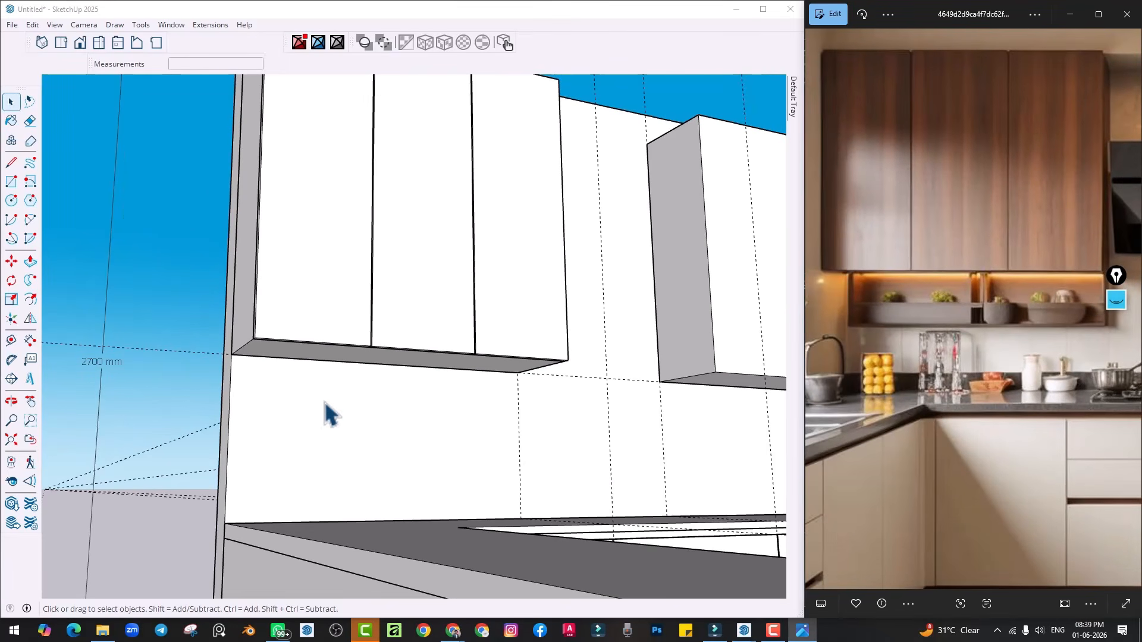
middle_click_drag(328, 388, 294, 388, "shift")
left_click(11, 341)
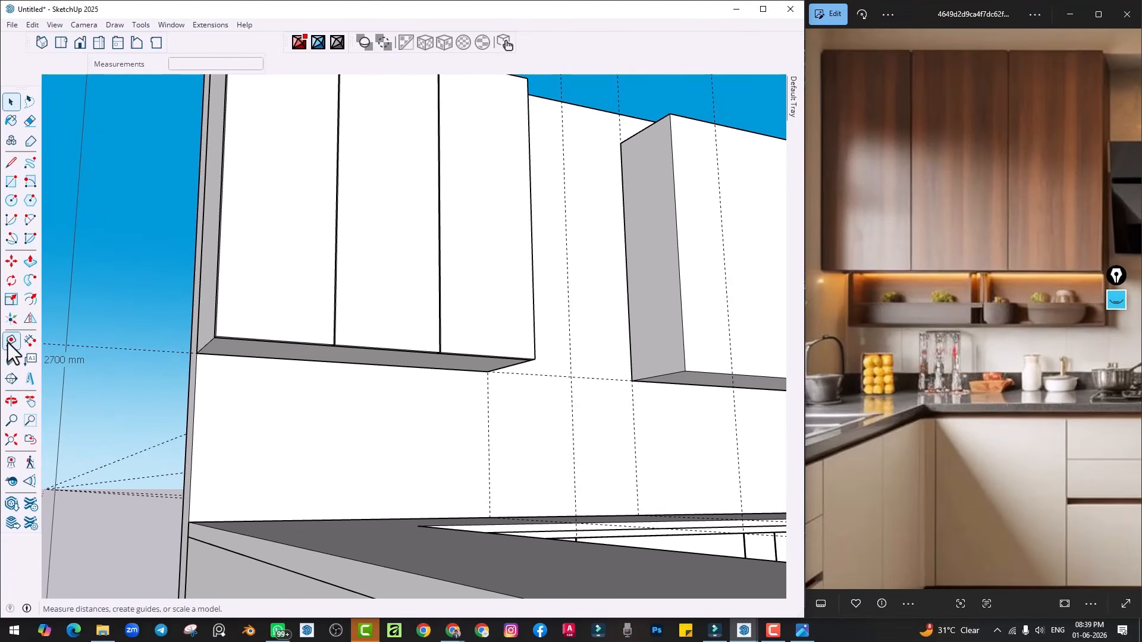
scroll(280, 355, "up", 1)
left_click(274, 355)
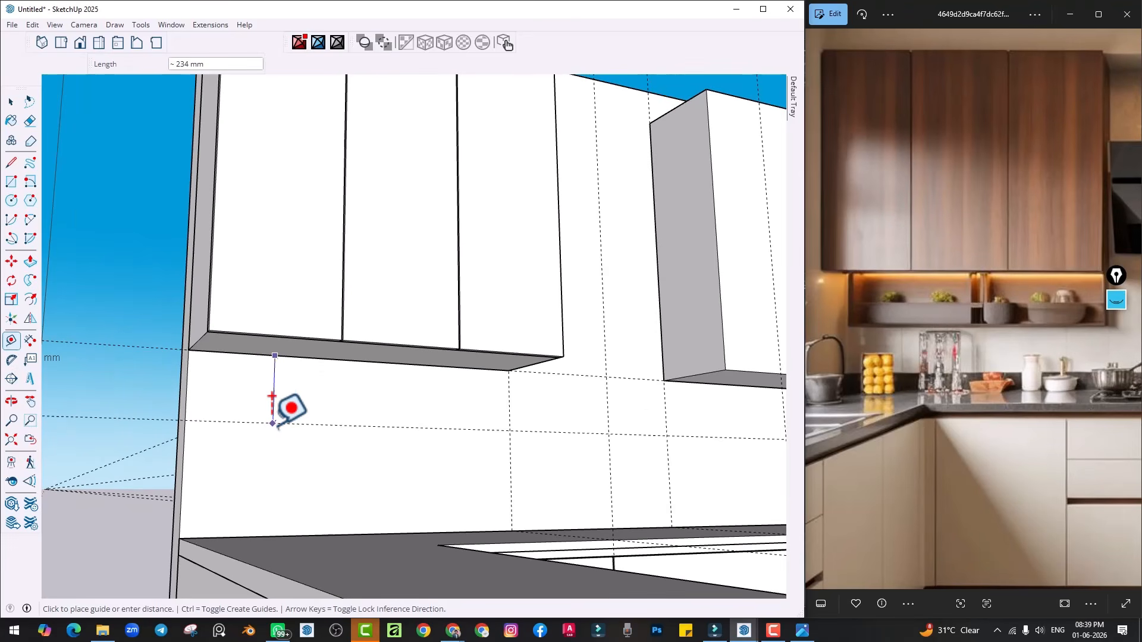
type("8")
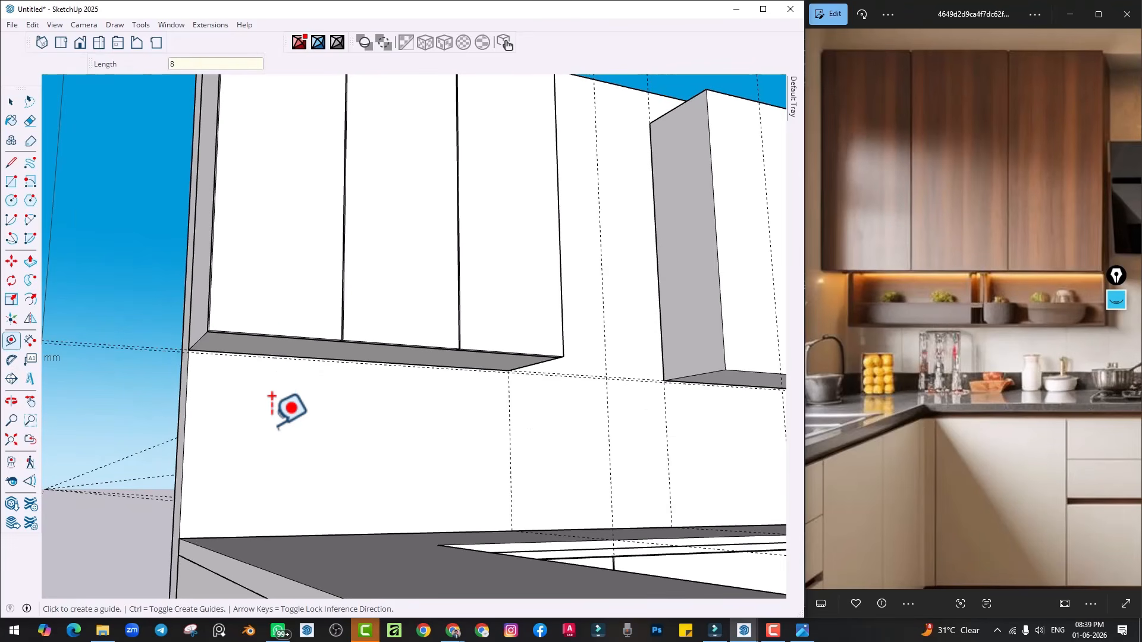
left_click(307, 357)
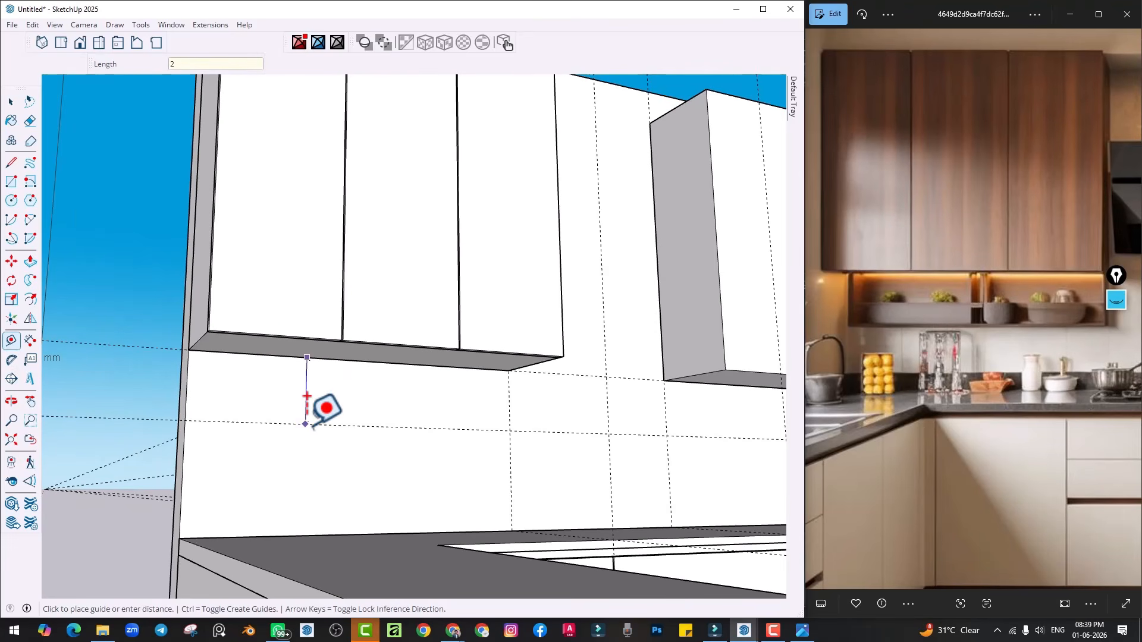
type("200")
key("Return")
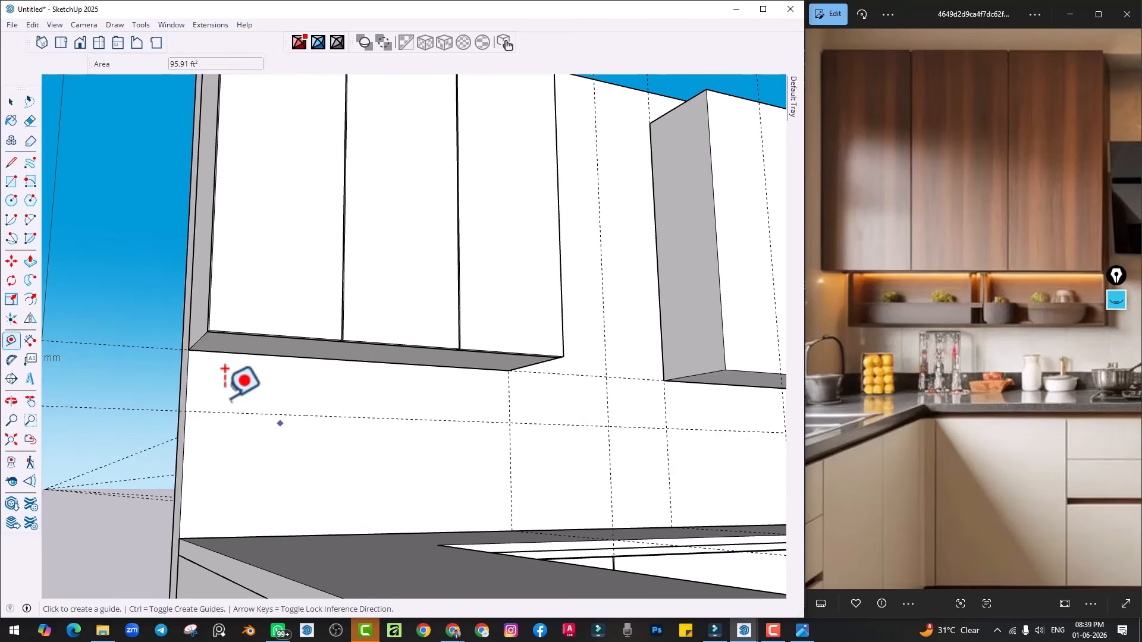
Draw a rectangle on the wall from the cabinet's lower back corner down to the guide, spanning the cabinet's full width
left_click(189, 349)
key("r")
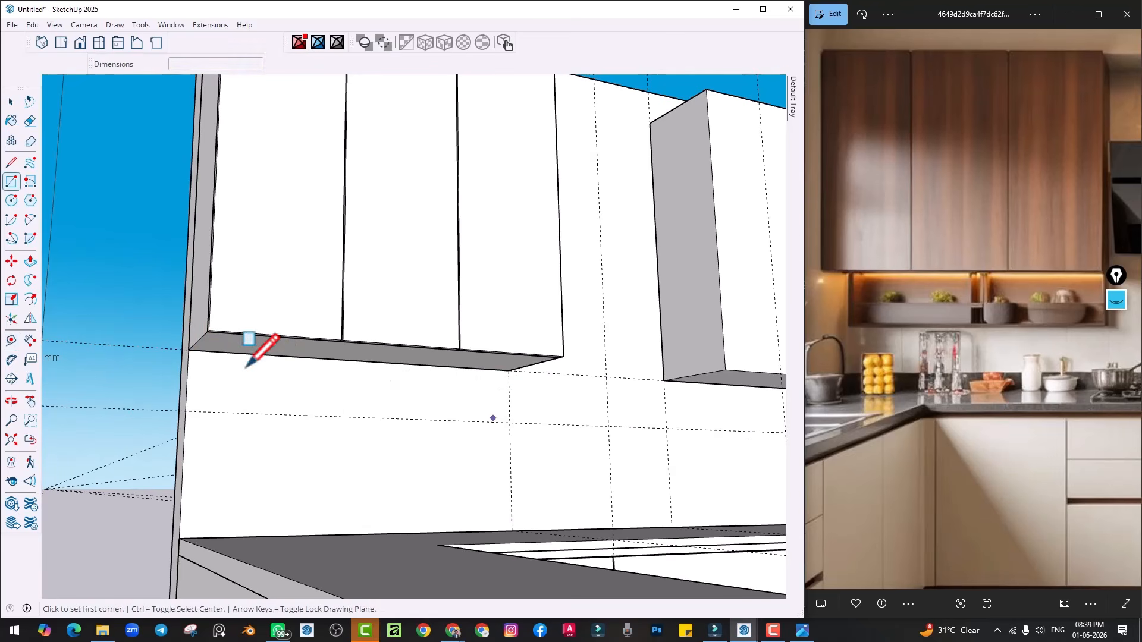
left_click(189, 349)
left_click(508, 422)
middle_click_drag(464, 431, 460, 438)
Extrude the rectangle under the cabinet 150 mm out from the wall, and extend it by another 50 mm
key("p")
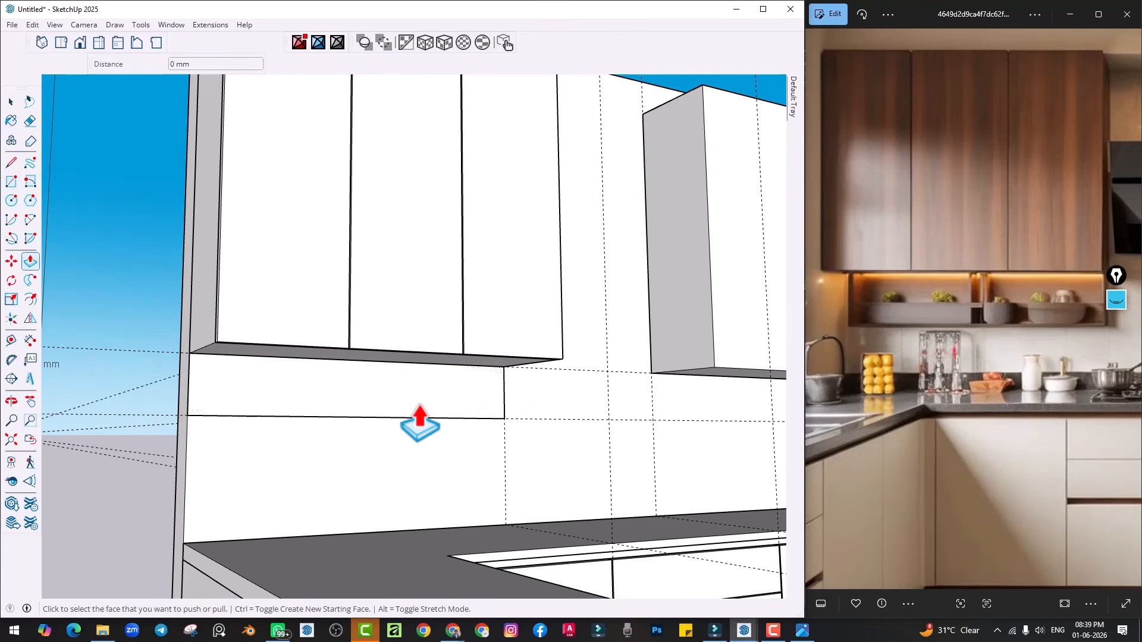
left_click(416, 413)
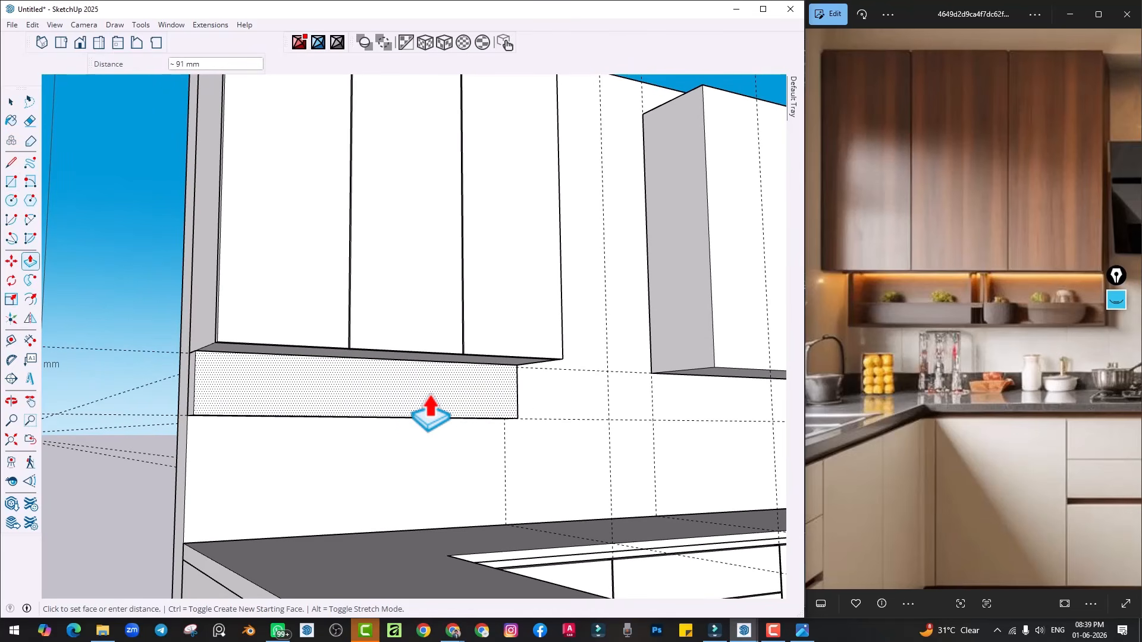
type("6")
key("Return")
left_click(408, 411)
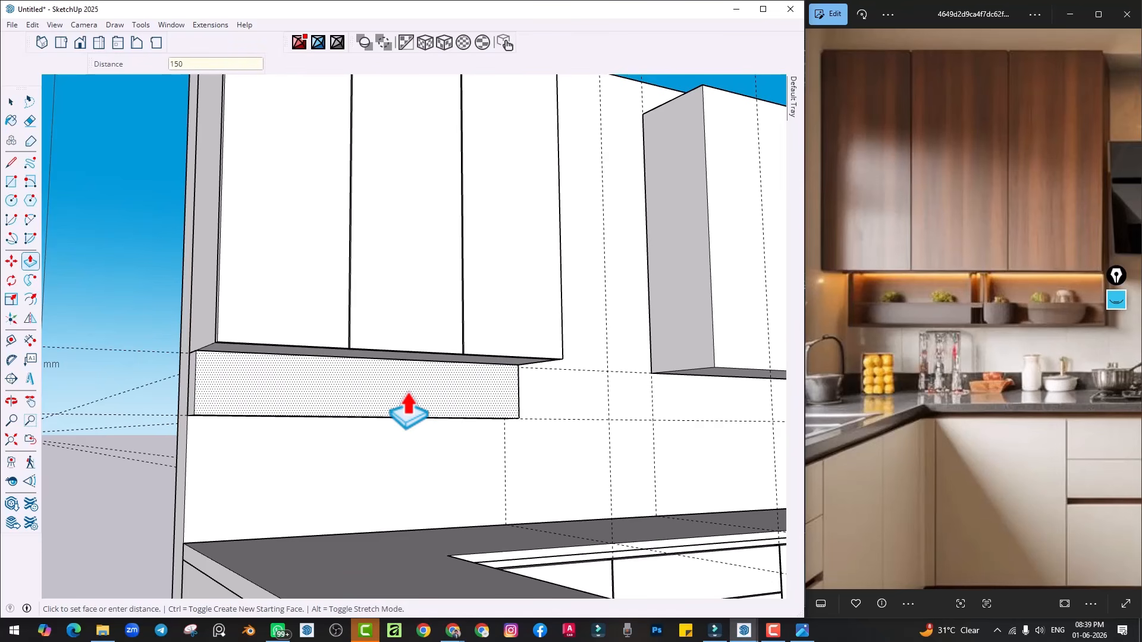
key("Return")
scroll(297, 416, "up", 4)
left_click(286, 392)
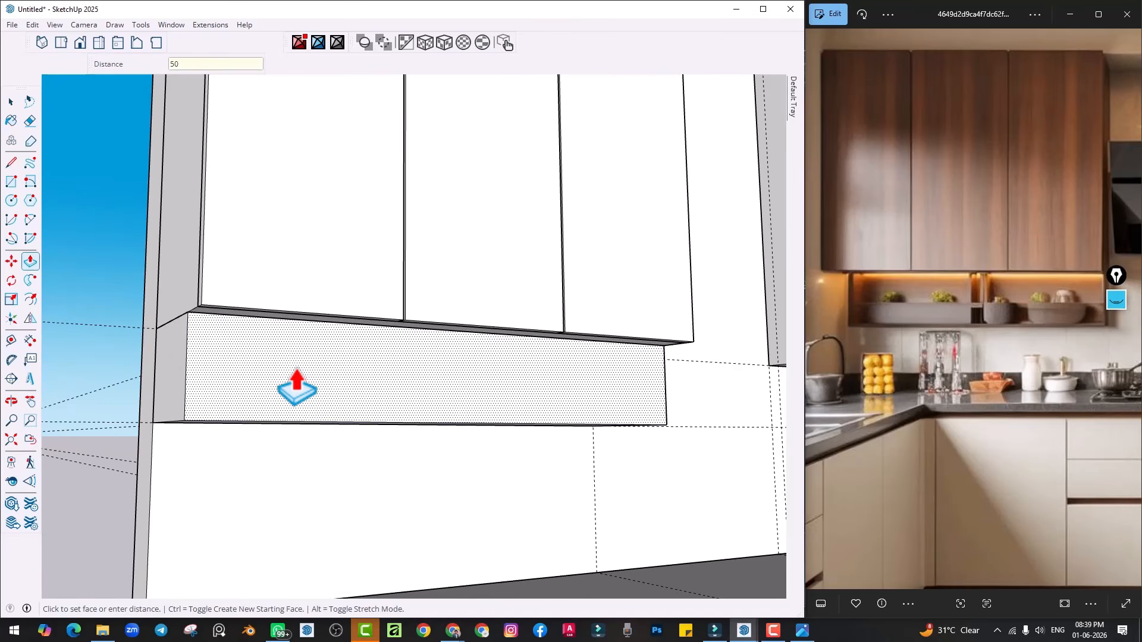
type("50")
key("Return")
middle_click_drag(297, 390, 267, 402)
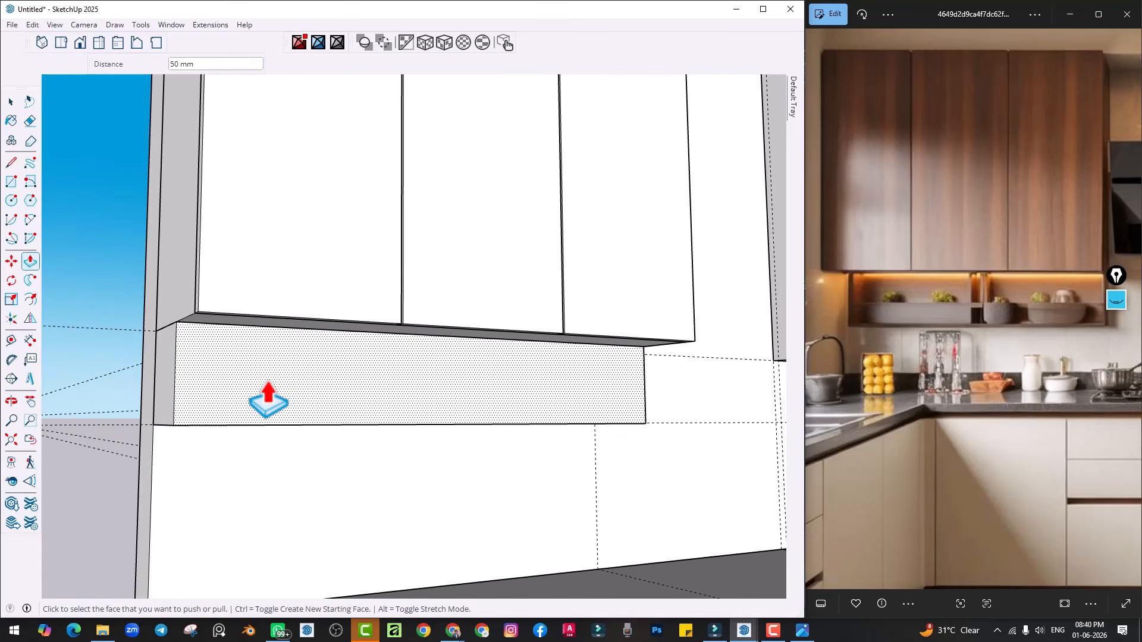
Offset the outline of the shelf box's front face inward to form a frame
left_click(31, 301)
left_click(178, 363)
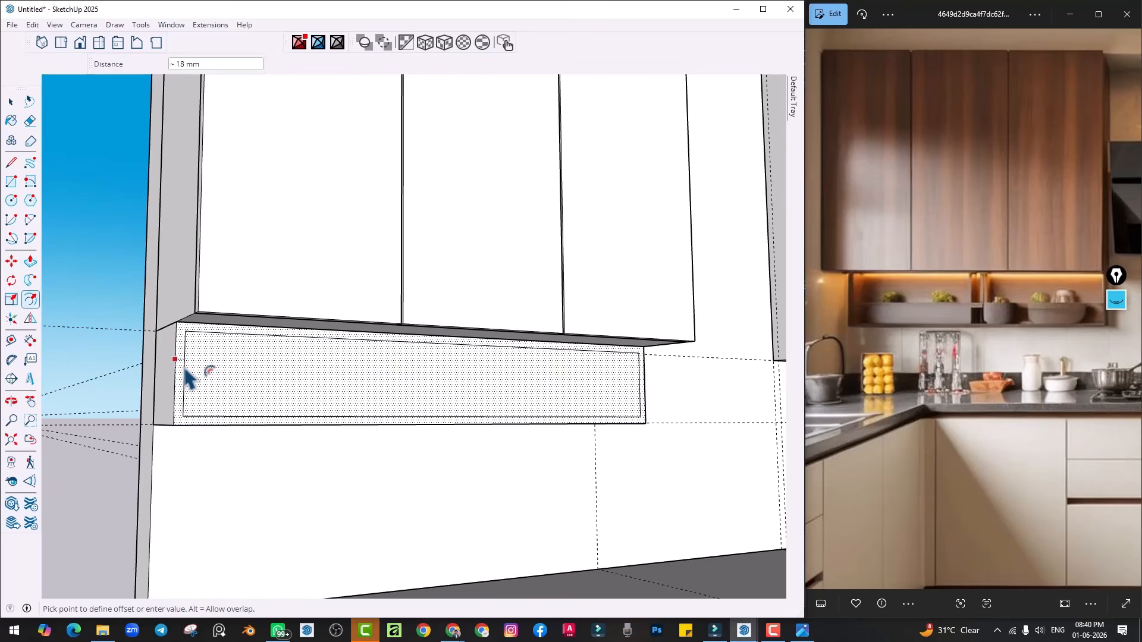
key("Return")
scroll(241, 348, "up", 2)
Move the upper line of the inner outline up onto the box's top edge, leaving the frame open at the top
key("space")
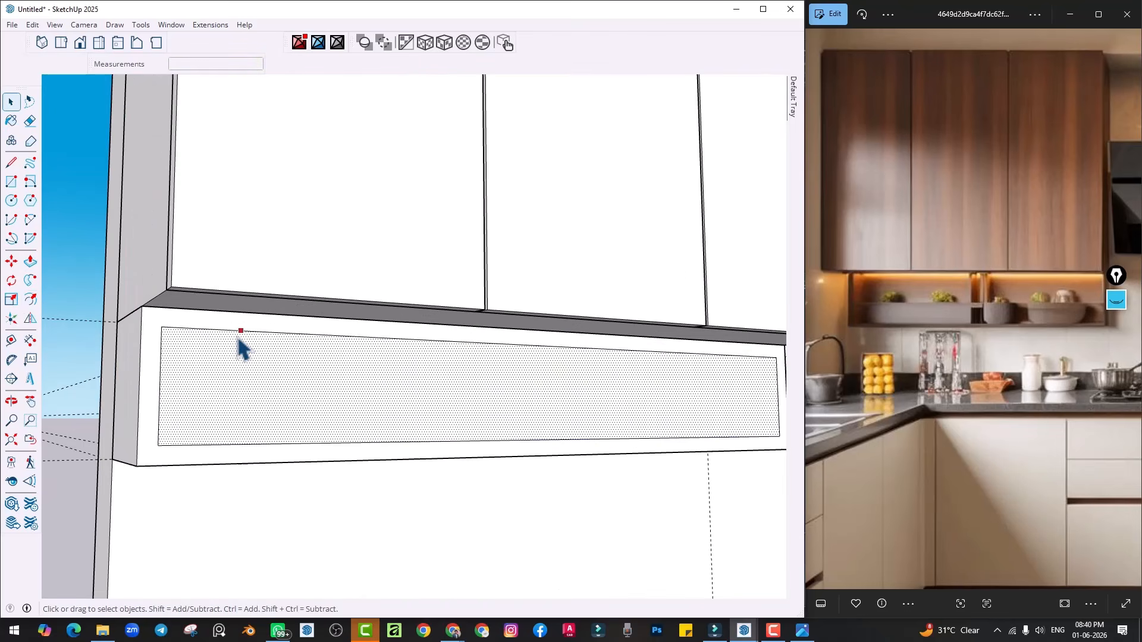
left_click(229, 331)
key("m")
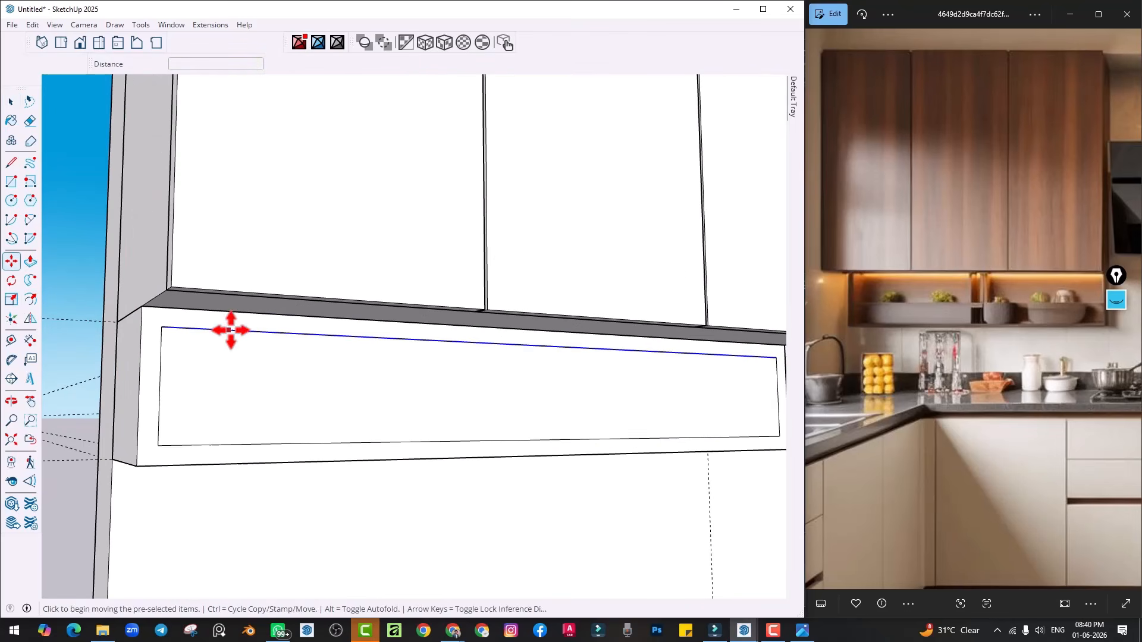
left_click(231, 330)
left_click(230, 313)
key("space")
Push the inner front face 175 mm back into the box to hollow out the open shelf
key("p")
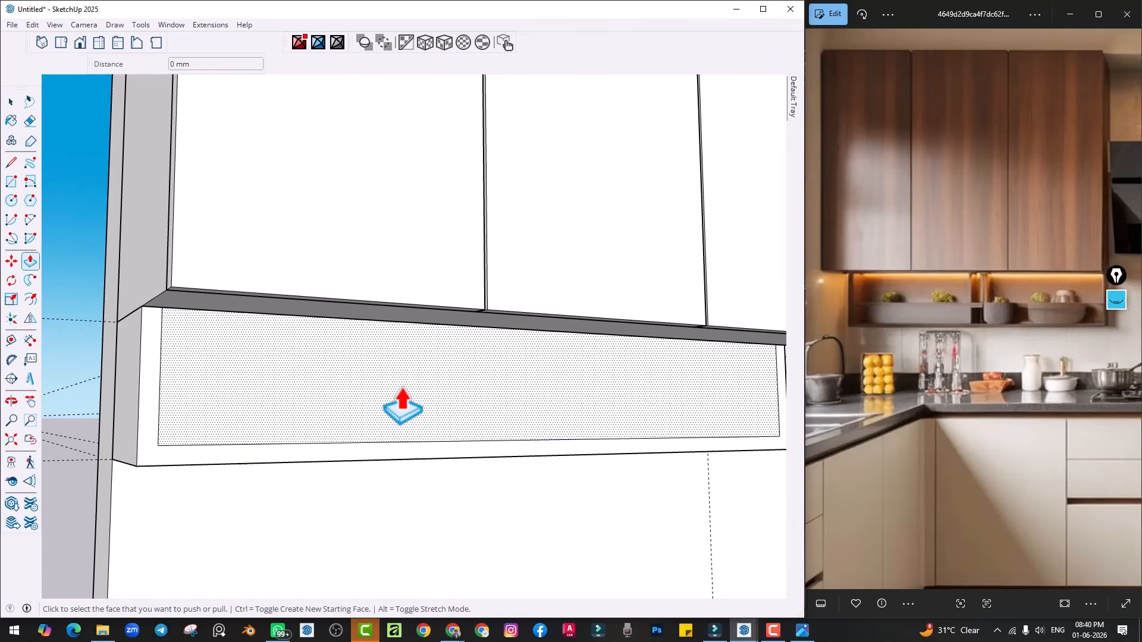
mouse_move(406, 409)
middle_mouse_down()
mouse_move(400, 400)
mouse_move(383, 417)
mouse_move(410, 423)
mouse_move(410, 408)
middle_mouse_up()
left_click(410, 408)
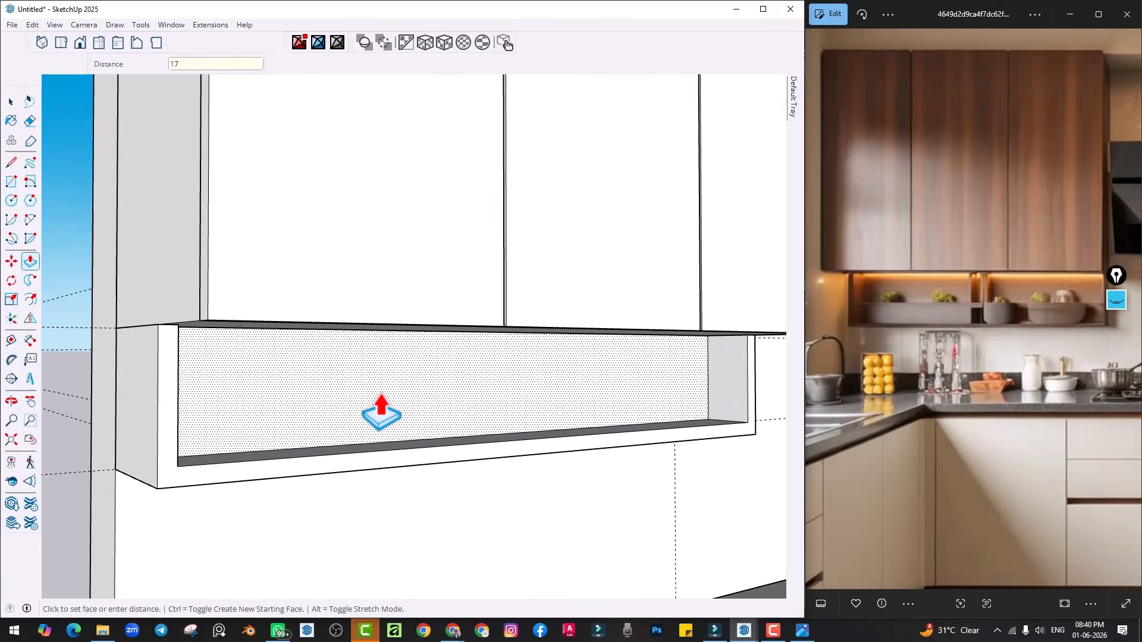
key("Return")
middle_click_drag(371, 409, 373, 407)
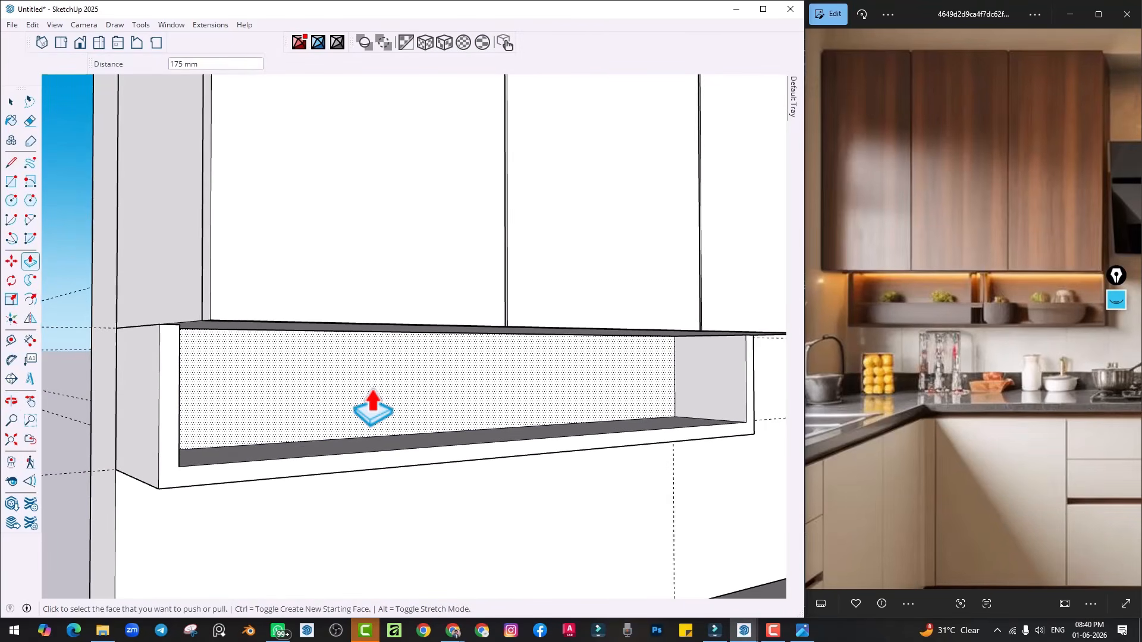
Make the whole open shelf a group and open it for editing
key("space")
triple_click(365, 400)
right_click(359, 401)
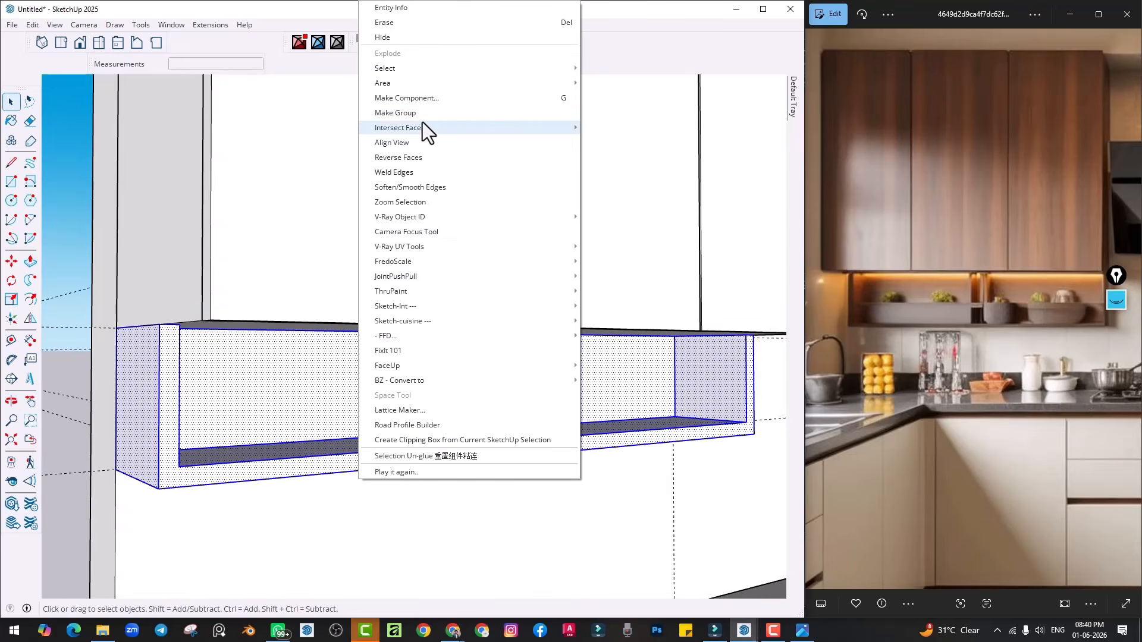
key("Return")
double_click(391, 402)
scroll(391, 402, "down", 2)
middle_click_drag(398, 386, 400, 453)
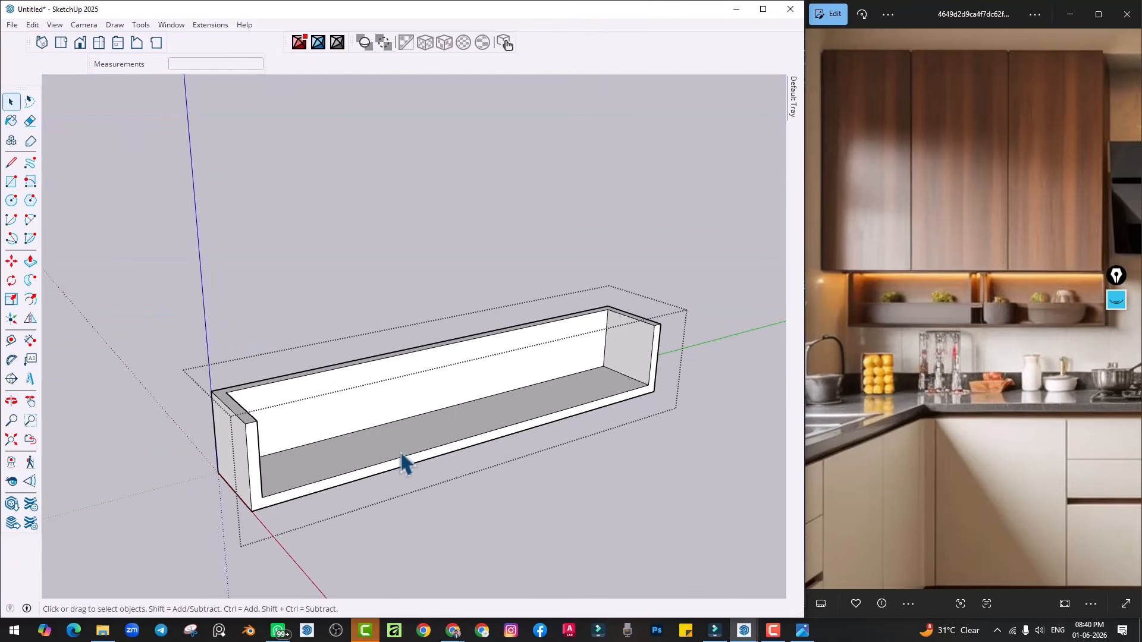
Place a guide across the shelf floor near its middle, parallel to the side panels, to mark the divider's centre
scroll(408, 459, "up", 2)
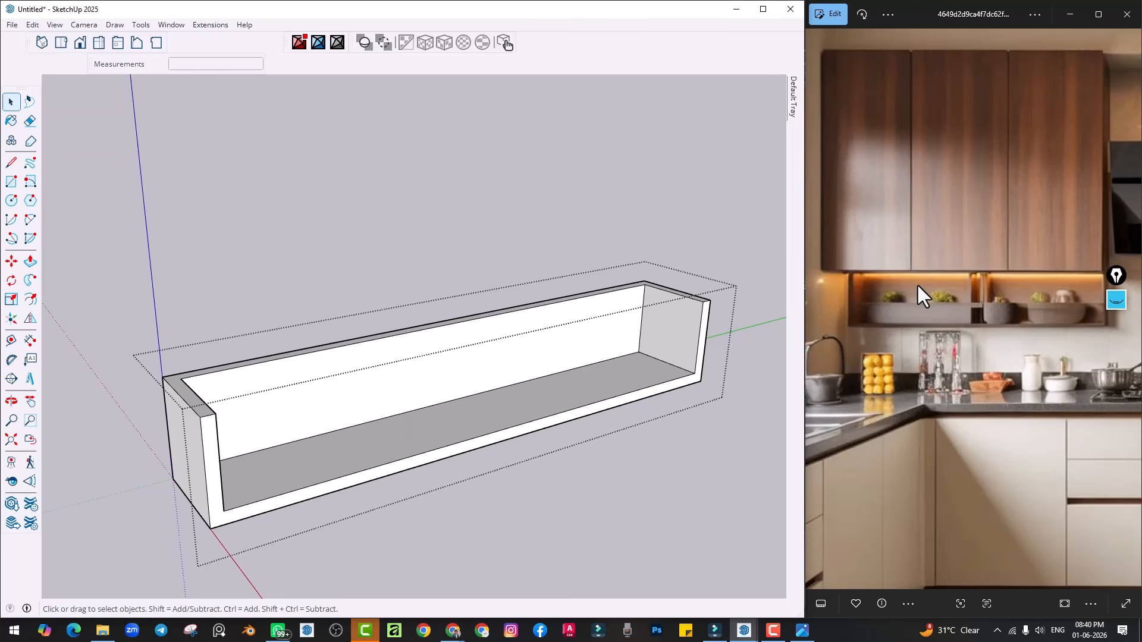
middle_click_drag(450, 452, 468, 428)
scroll(926, 280, "up", 3)
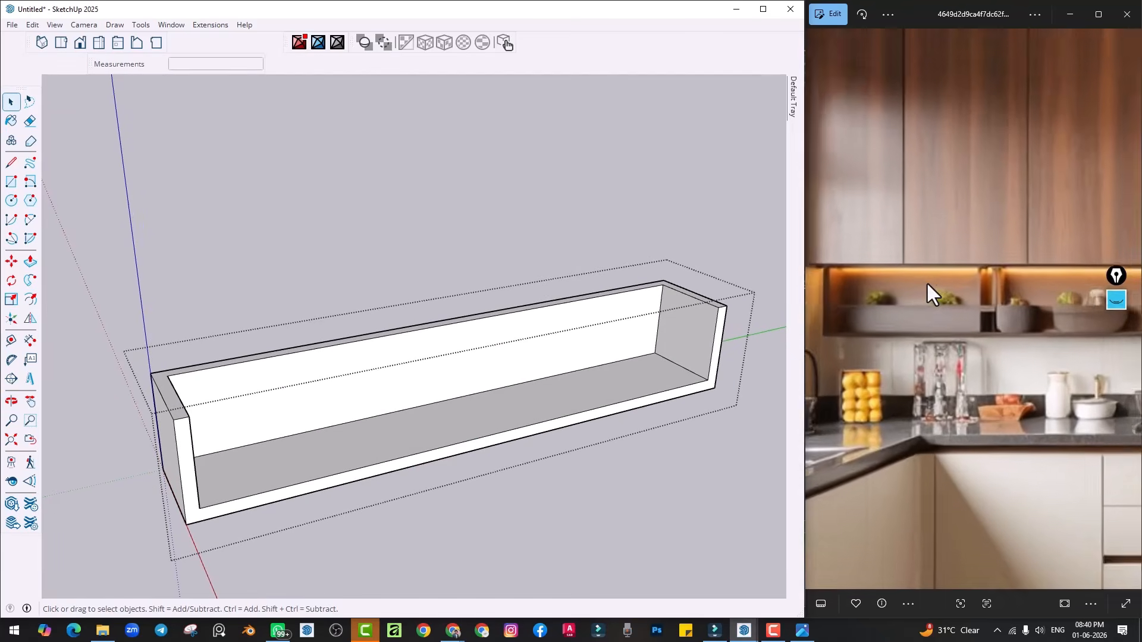
scroll(926, 281, "down", 1)
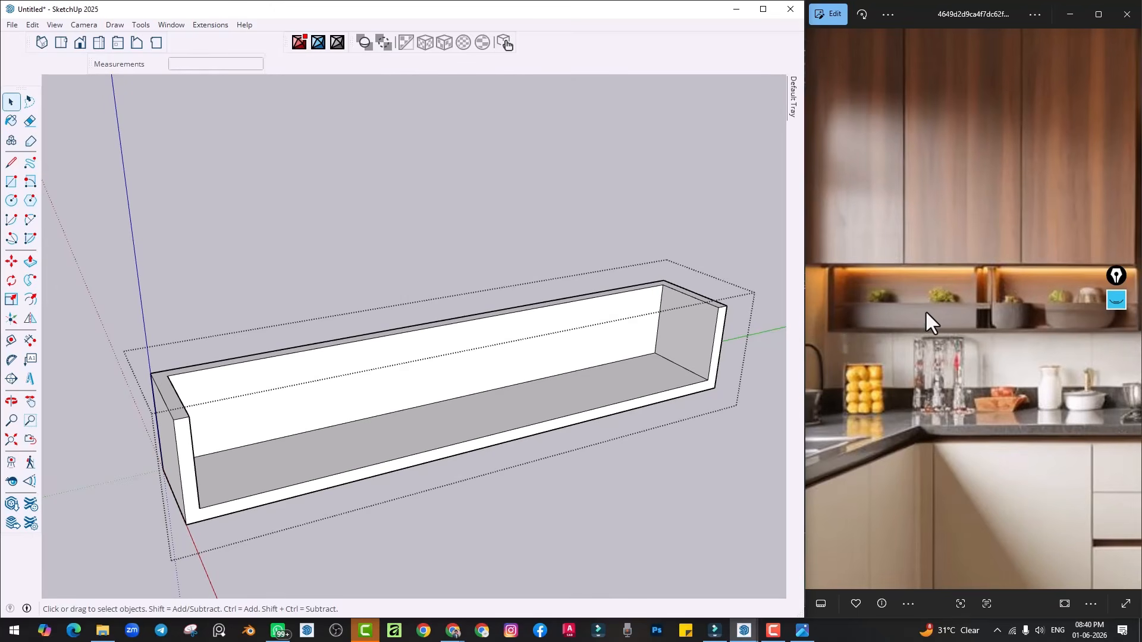
scroll(287, 434, "down", 1)
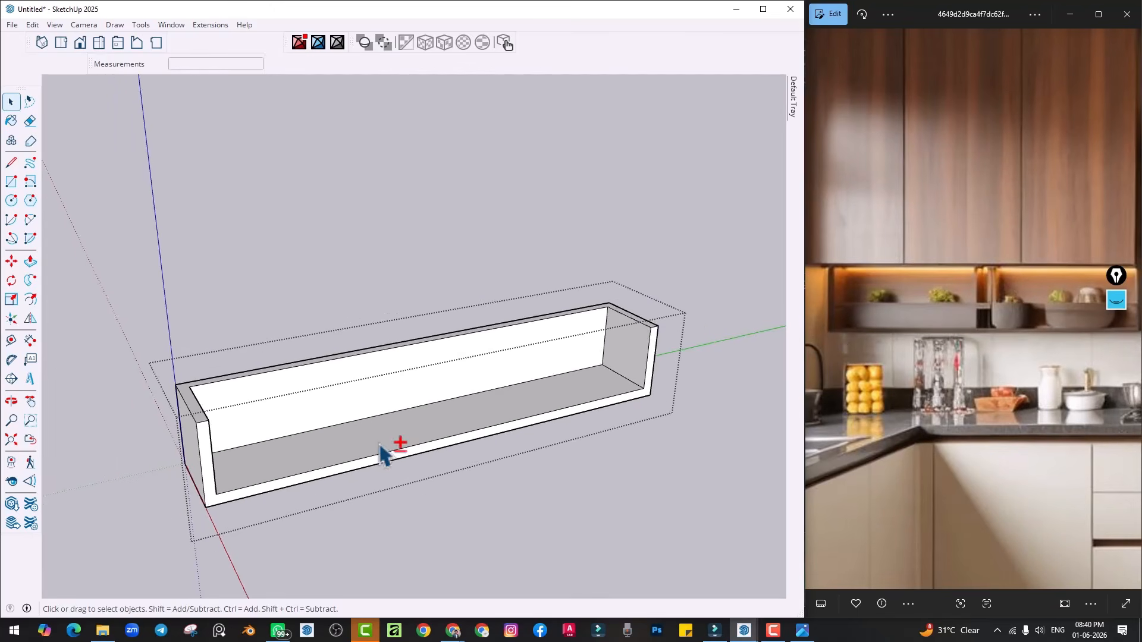
mouse_move(397, 444)
middle_mouse_down("shift")
mouse_move(326, 469)
mouse_move(344, 446)
mouse_move(350, 457)
middle_mouse_up("shift")
scroll(274, 467, "up", 4)
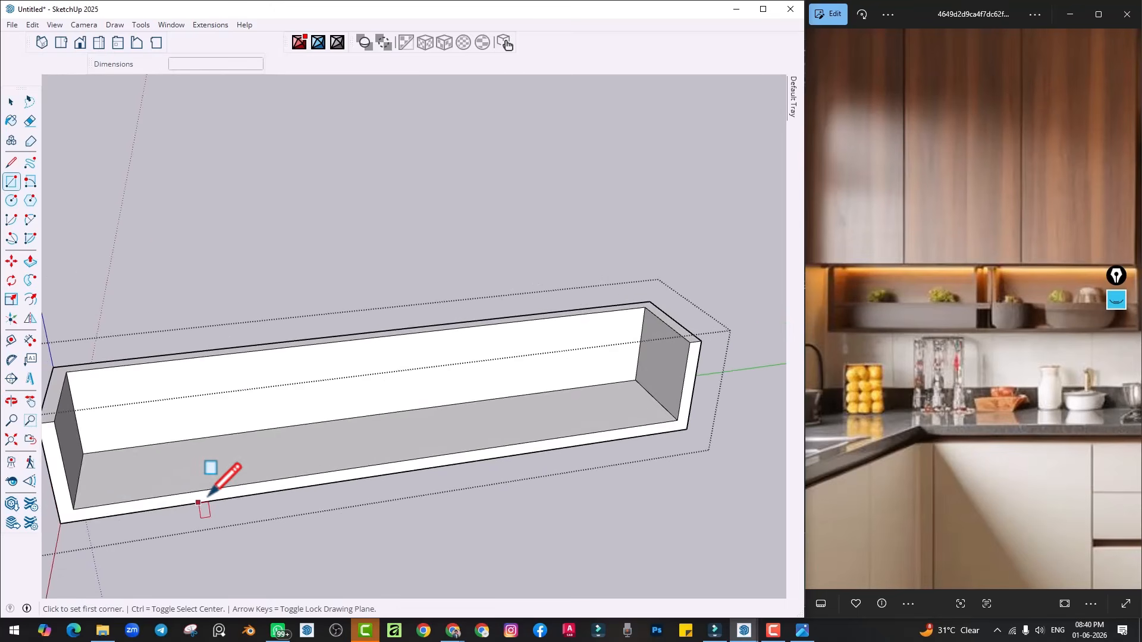
key("t")
left_click(88, 438)
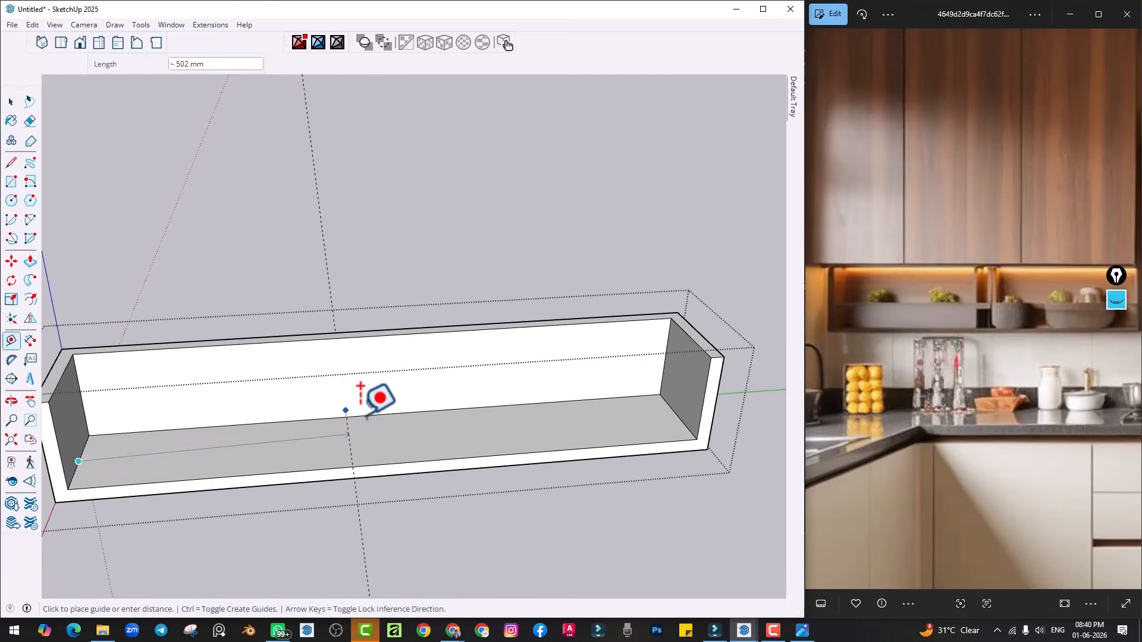
Add two guides 12 mm to either side of the divider's centre guide
scroll(397, 415, "up", 3)
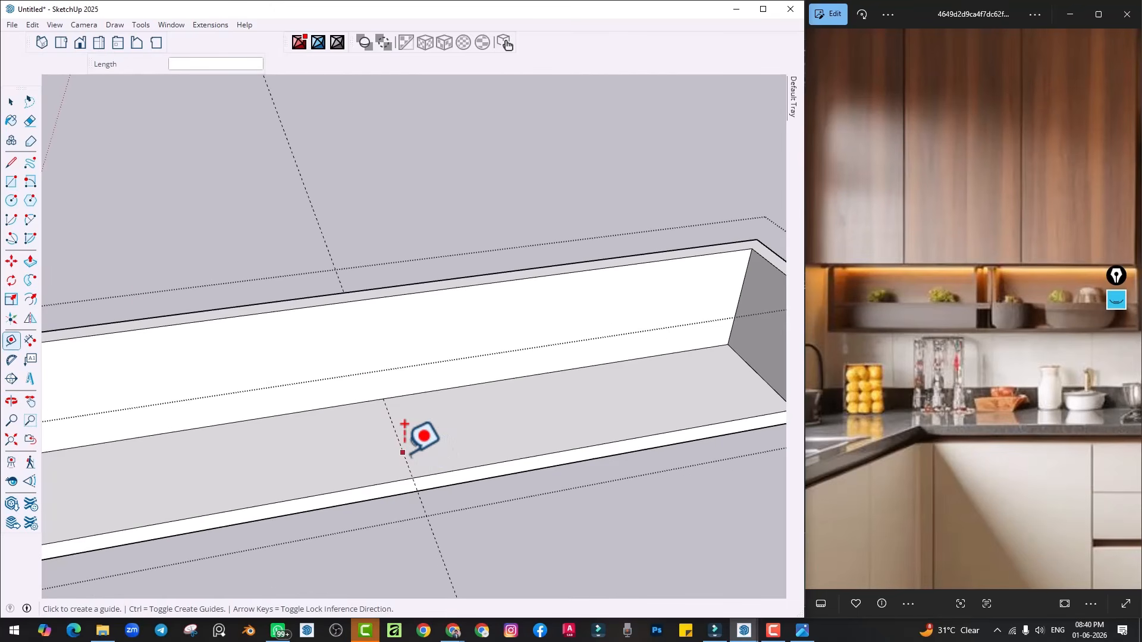
type("12")
key("Return")
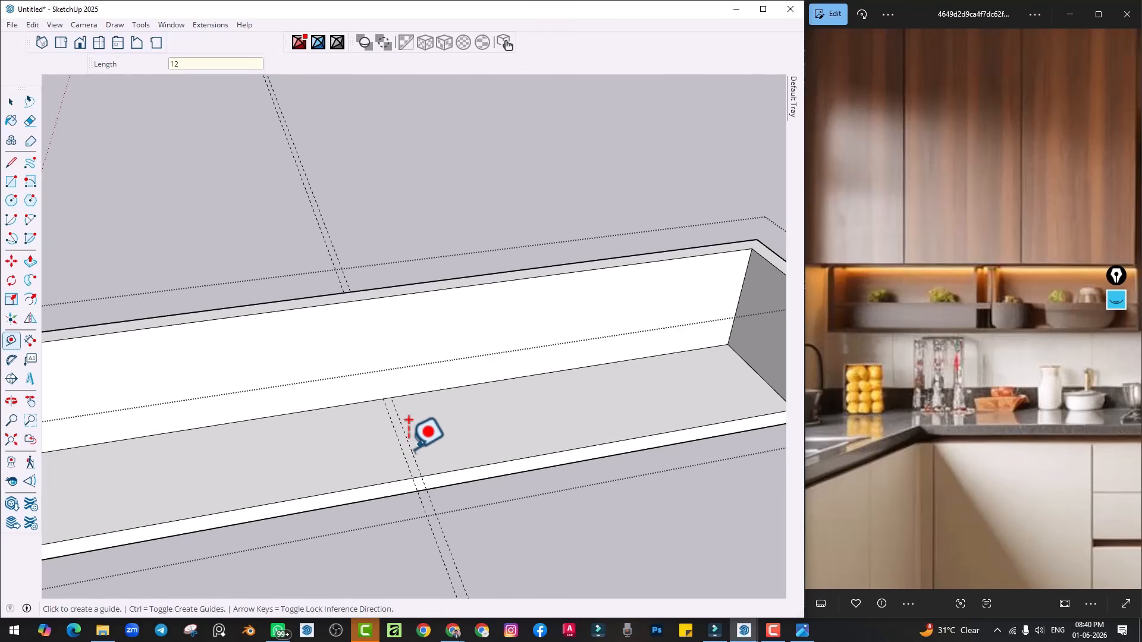
scroll(416, 443, "up", 2)
left_click(398, 447)
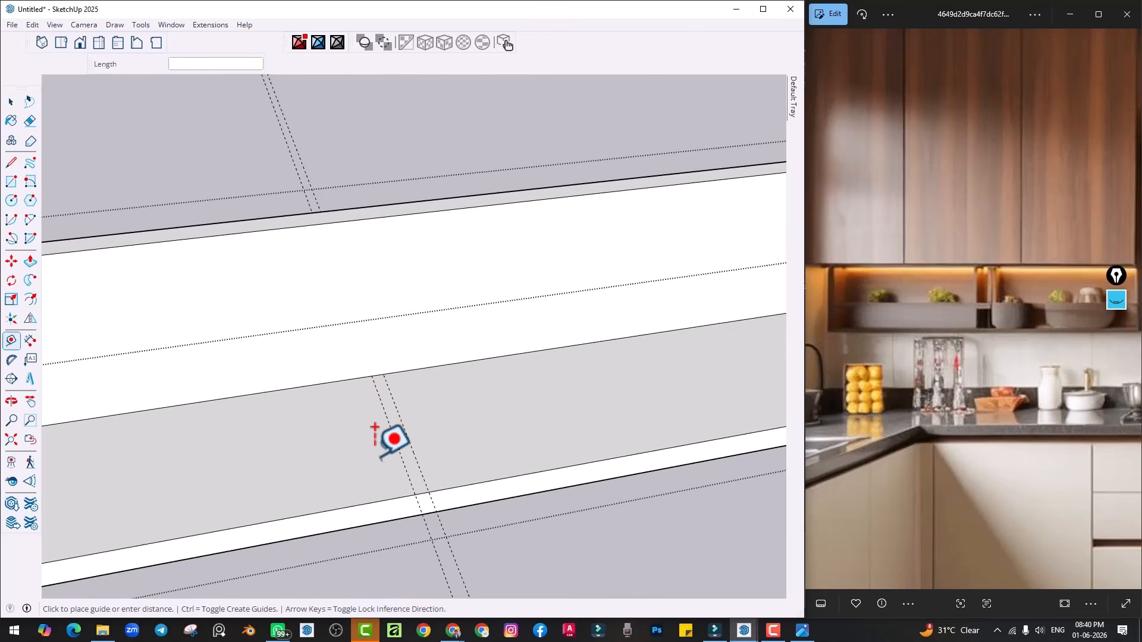
type("12")
key("Return")
Draw a 24 × 175 mm rectangle on the shelf floor between the outer guides and extrude it 175 mm up to the shelf's top edge
key("r")
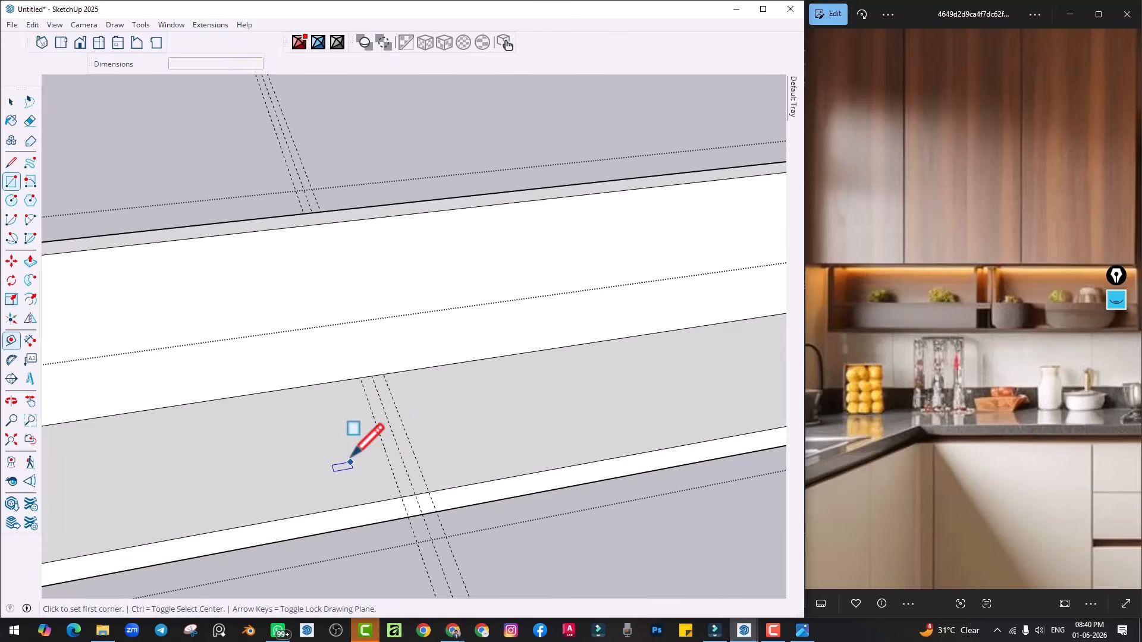
left_click(359, 378)
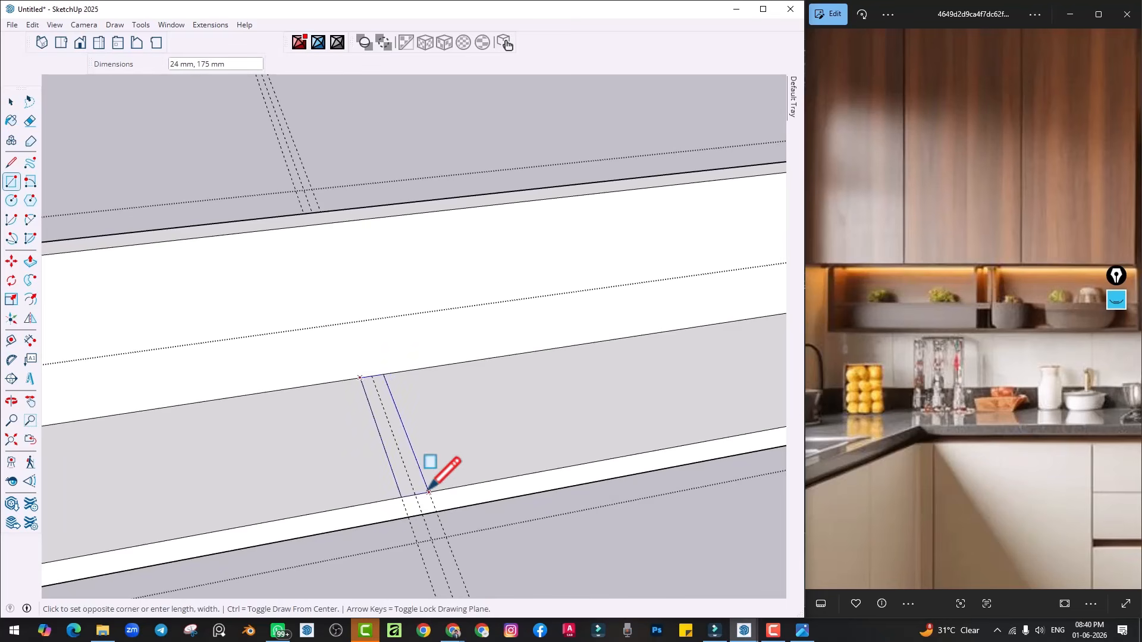
left_click(428, 490)
key("p")
left_click(330, 324)
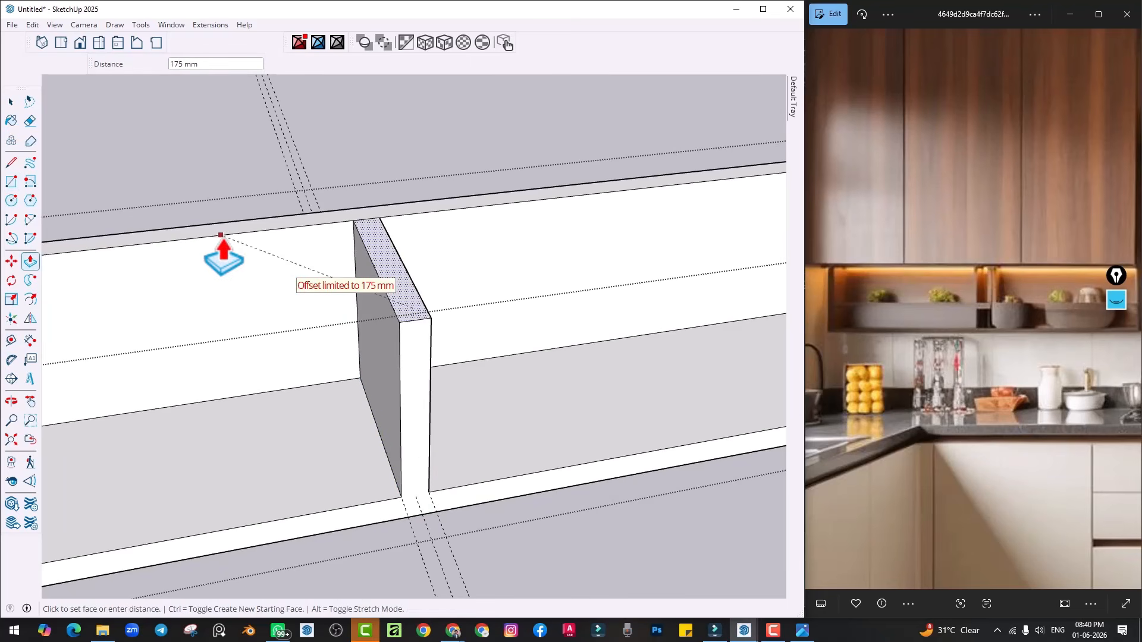
left_click(221, 235)
Close the shelf group and return to the full kitchen model
key("space")
scroll(441, 340, "down", 5)
middle_click_drag(466, 430, 499, 428)
scroll(387, 385, "up", 3)
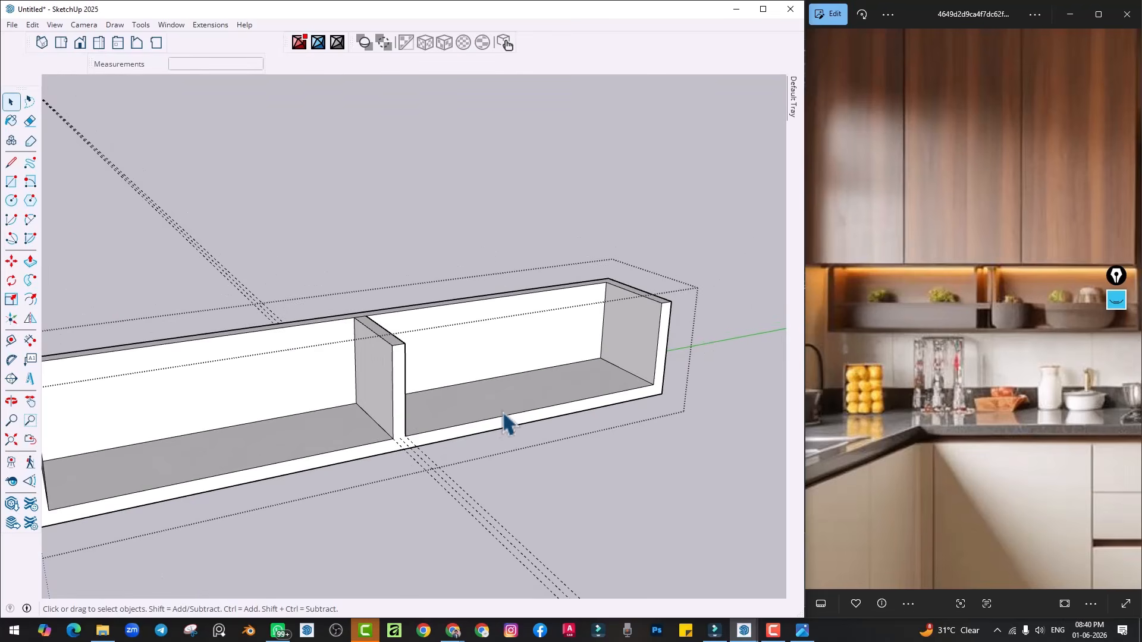
scroll(503, 415, "down", 3)
left_click(541, 468)
middle_click_drag(377, 472, 184, 455)
scroll(421, 431, "up", 3)
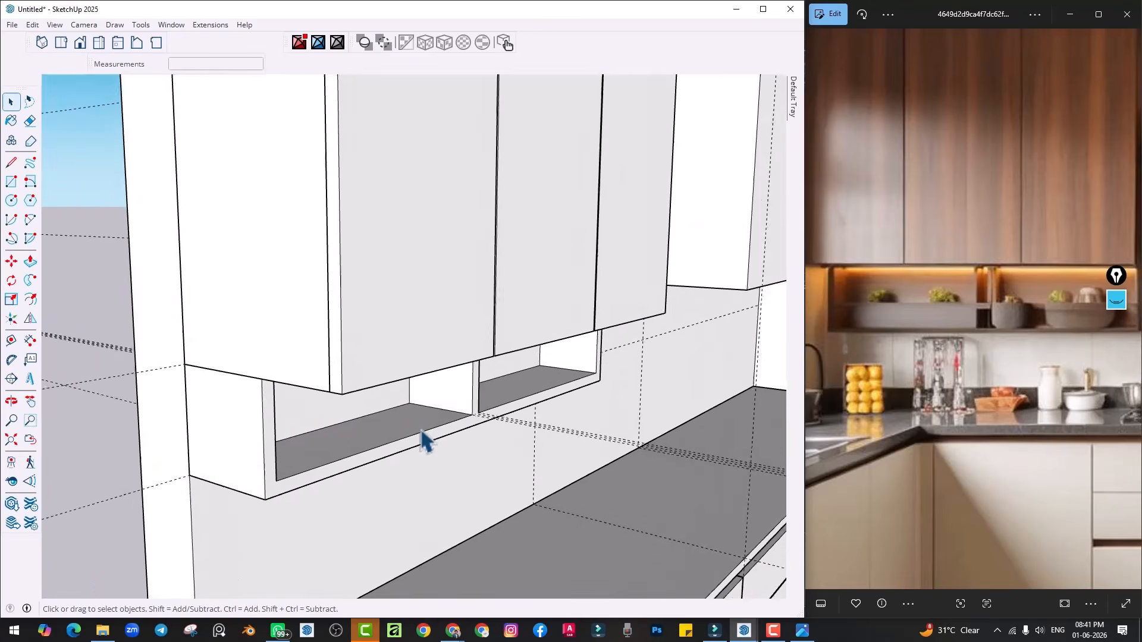
Sketch a narrow upright rectangle about 8 × 38 mm on the shelf divider's side face, near its front edge
middle_click_drag(421, 440, 360, 428)
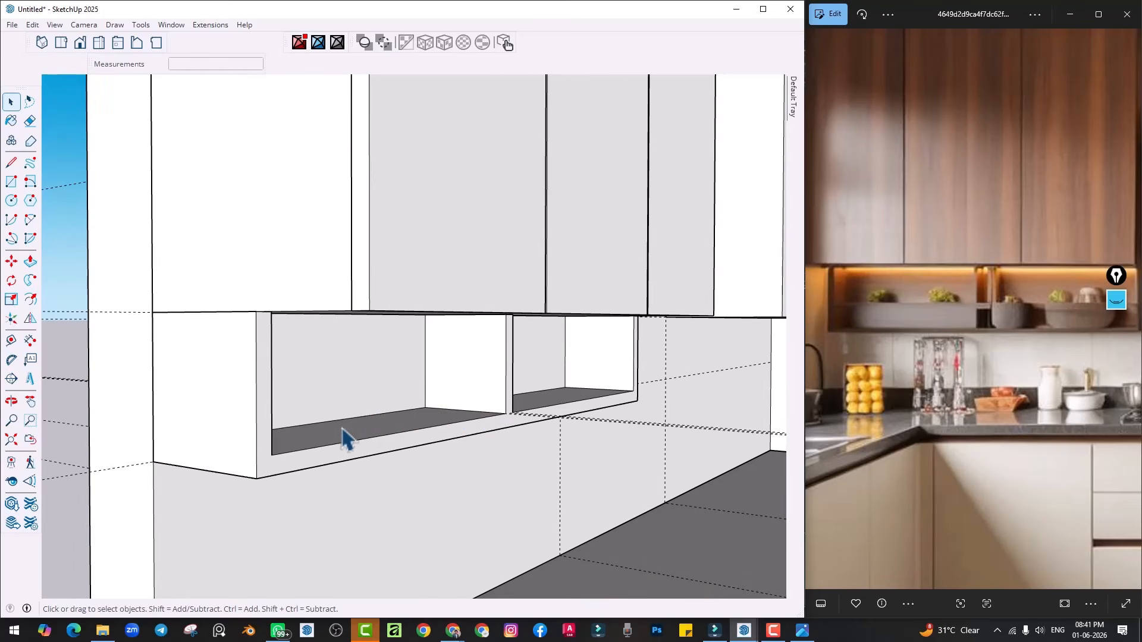
key("r")
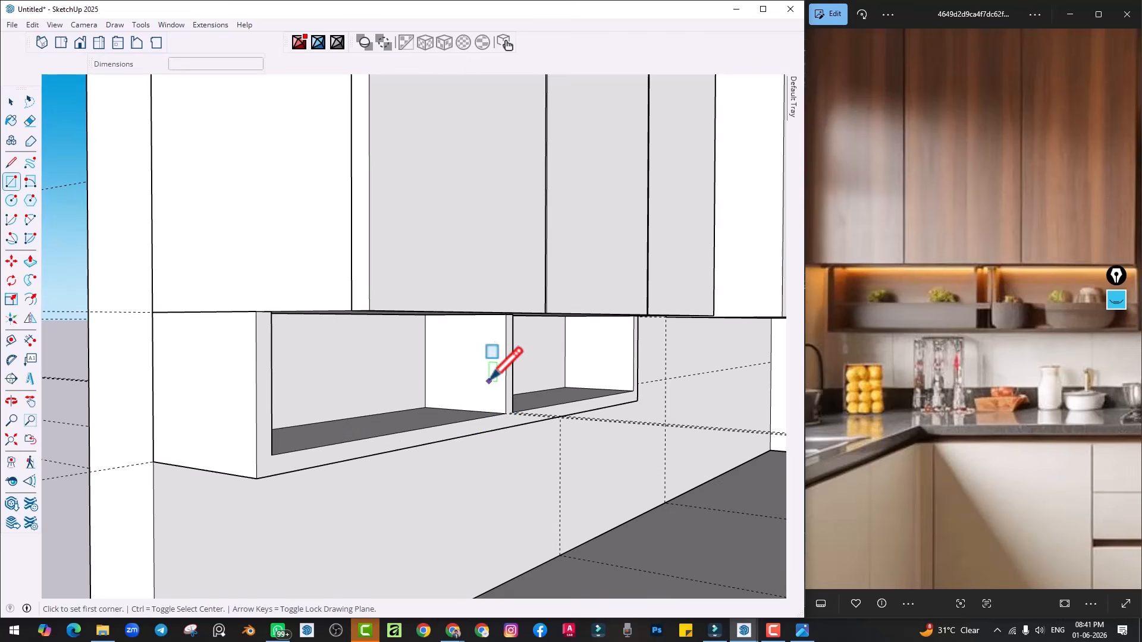
key("c")
scroll(492, 378, "up", 5)
key("r")
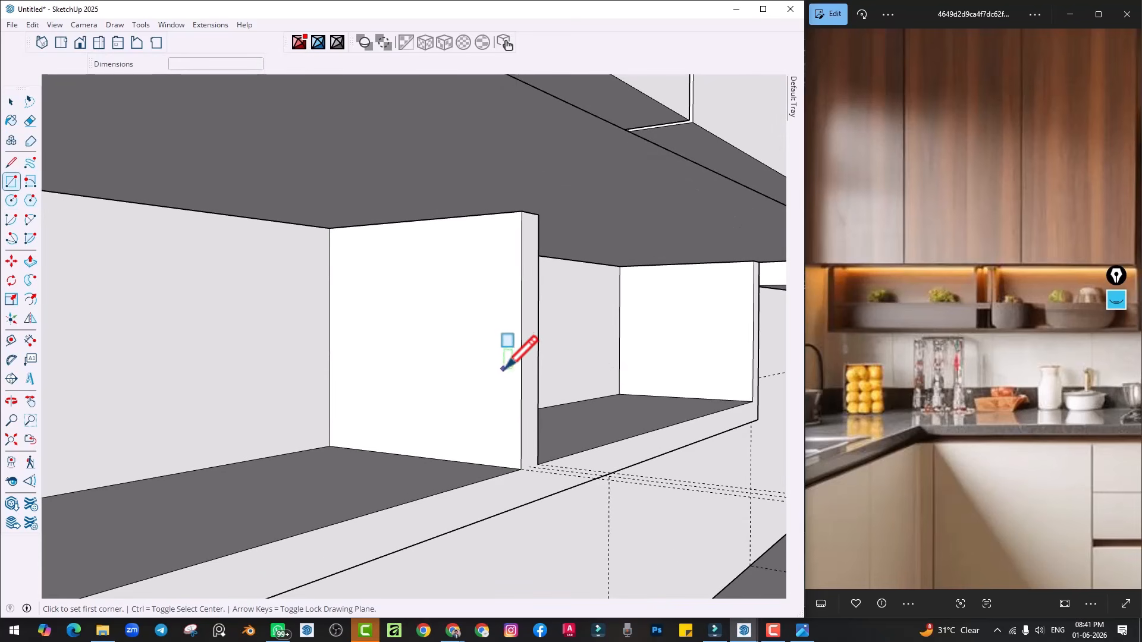
left_click(500, 370)
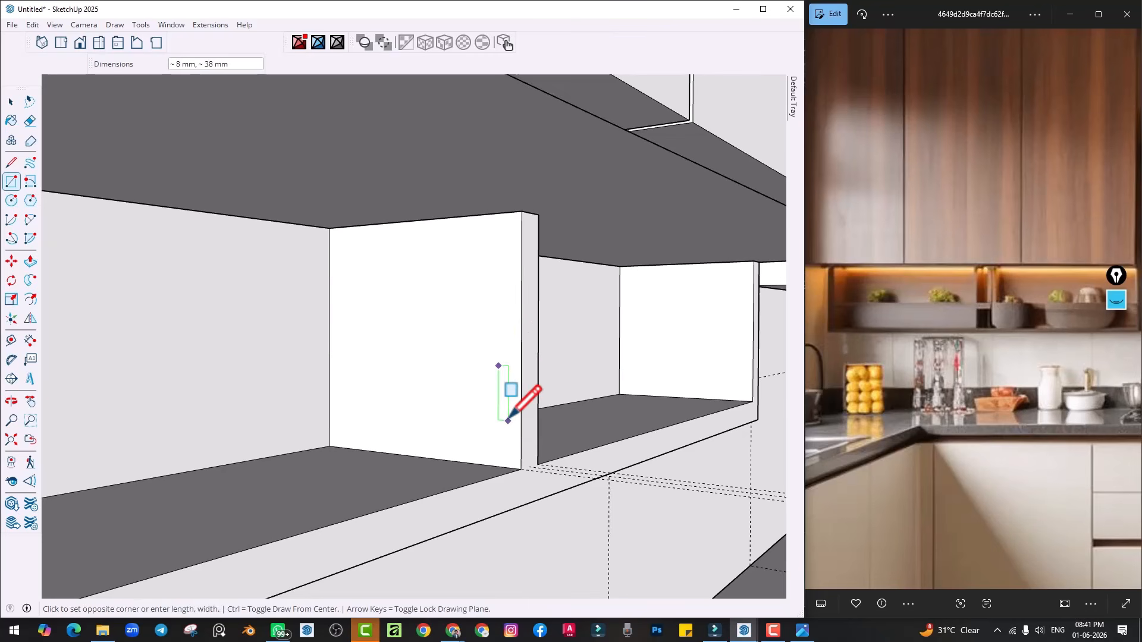
left_click(507, 420)
Extrude the small rectangle across the compartment to the shelf's outer side panel and make the resulting rail a group
key("p")
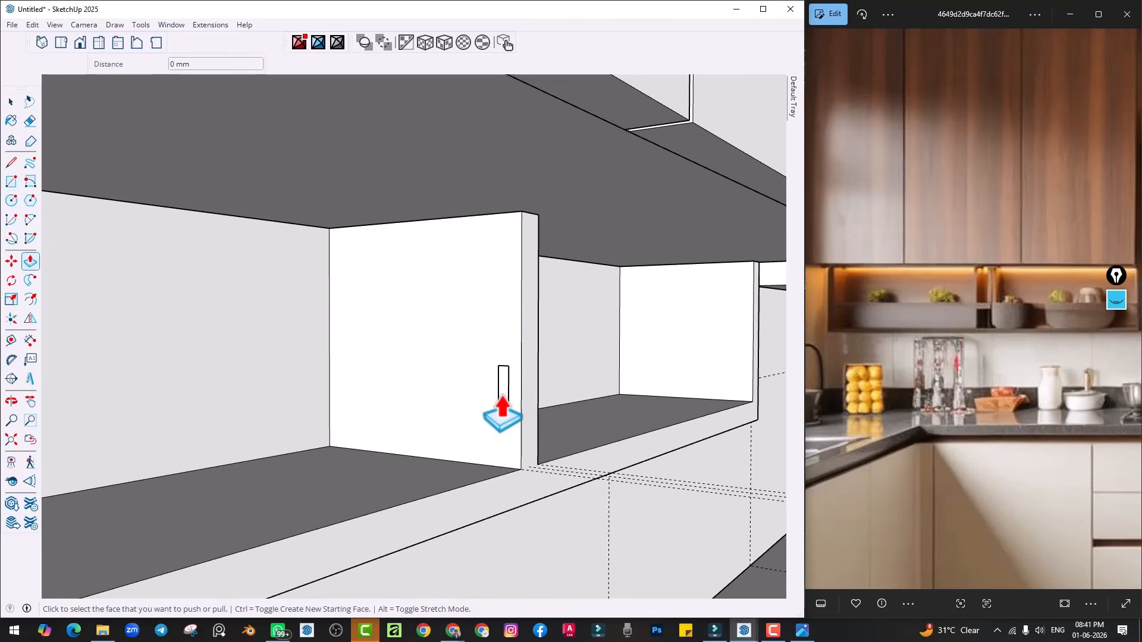
left_click(503, 397)
scroll(173, 423, "down", 8)
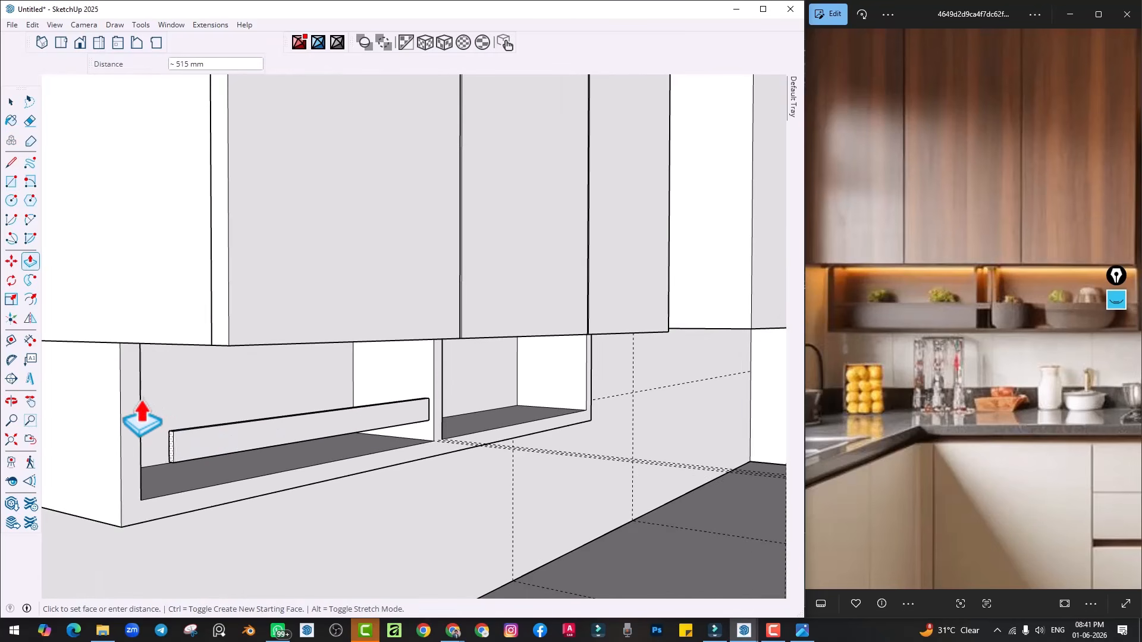
left_click(141, 420)
key("space")
left_click(230, 437)
right_click(231, 438)
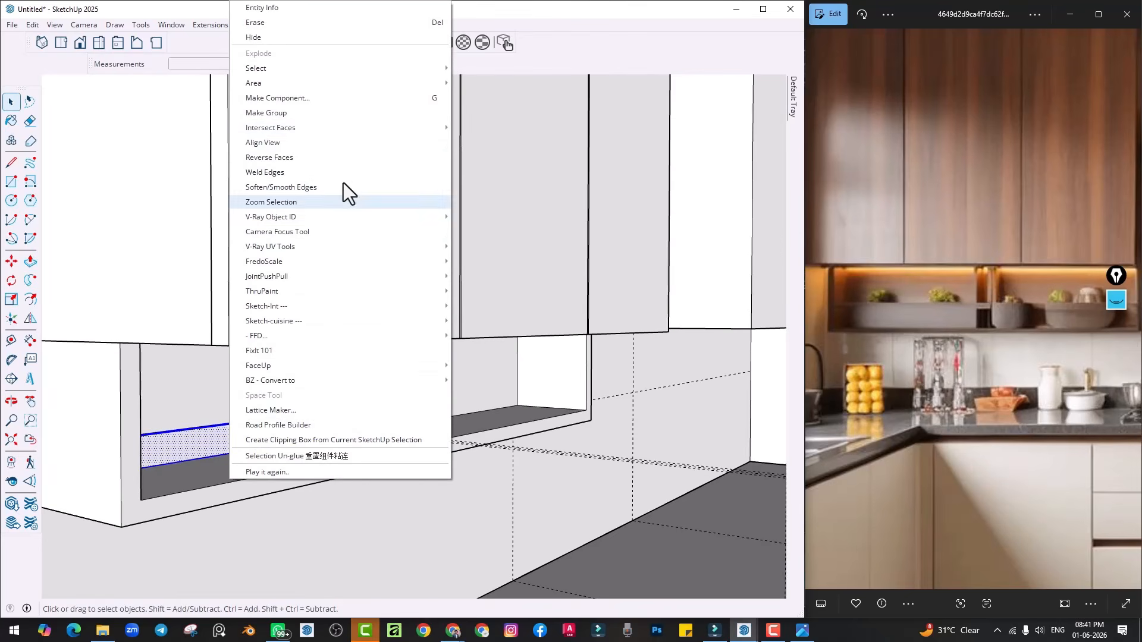
left_click(284, 116)
Copy the rail into the other shelf compartment, aligned from the divider's lower front corner to the far side panel's corner
key("m")
scroll(443, 427, "up", 2)
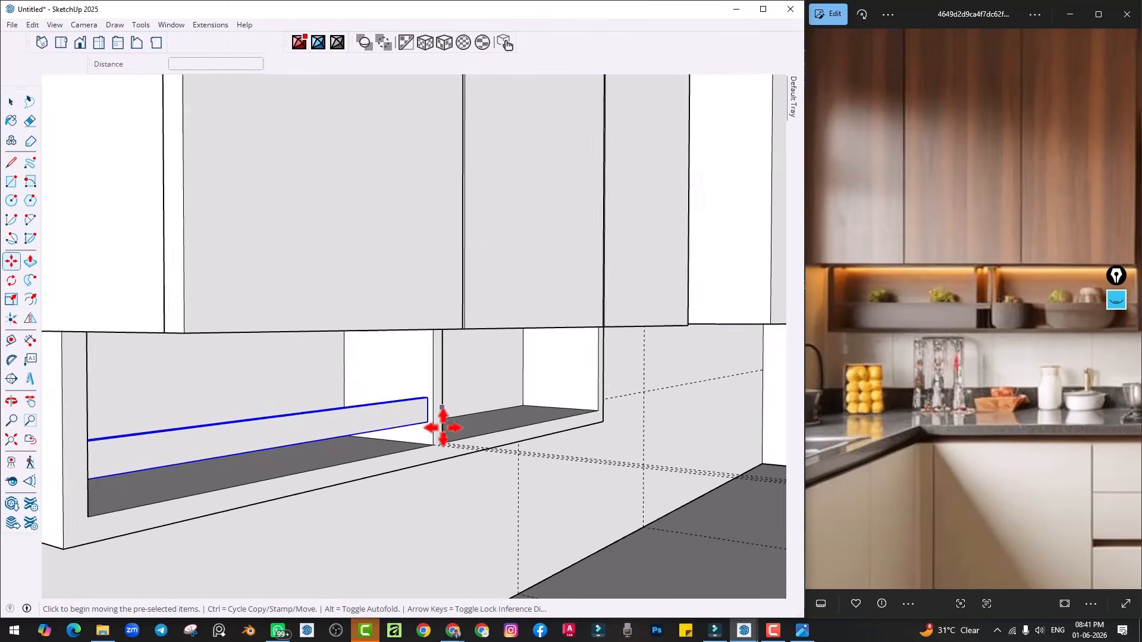
scroll(443, 427, "up", 2)
key("ctrl")
left_click(428, 461)
left_click(650, 410)
key("space")
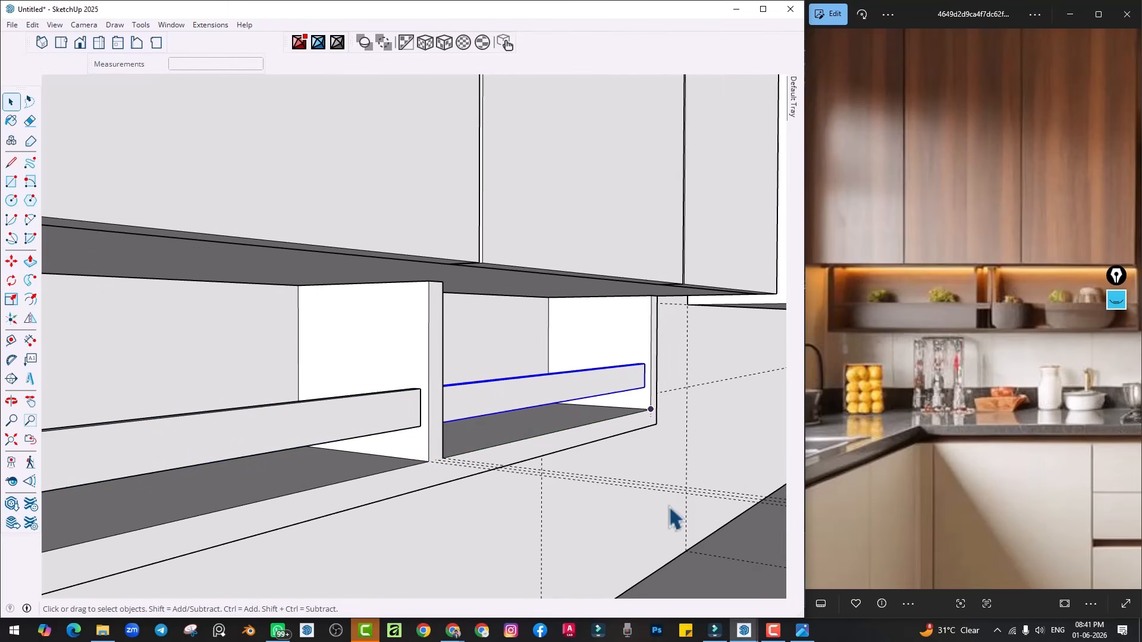
Delete all construction guides from the kitchen model
scroll(672, 518, "down", 3)
middle_click_drag(594, 492, 386, 396)
scroll(414, 480, "down", 10)
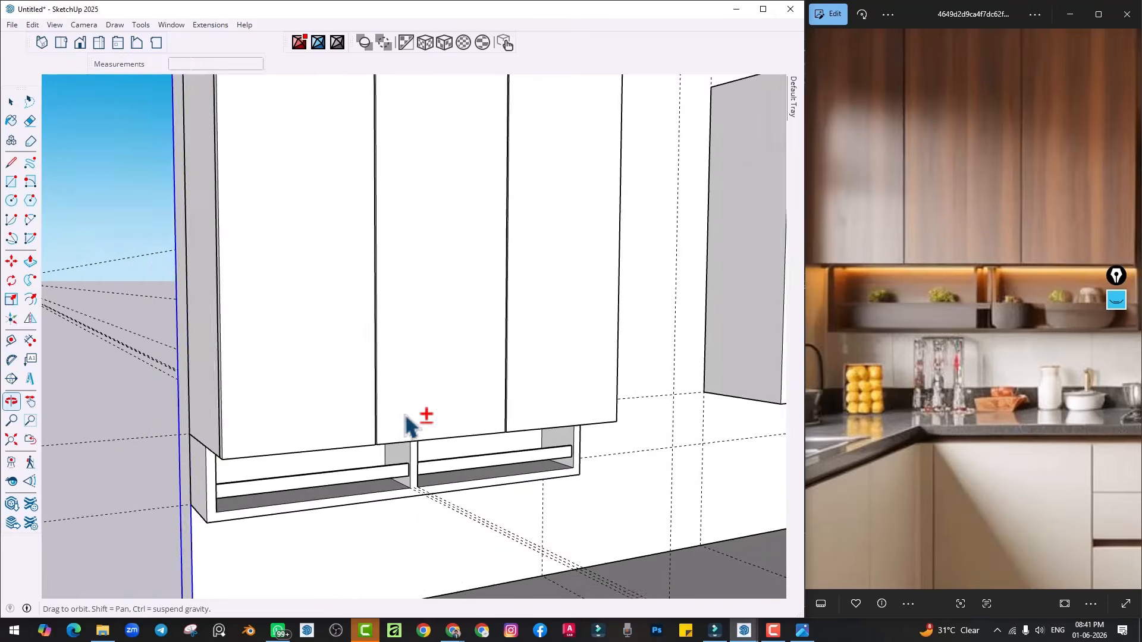
key("space")
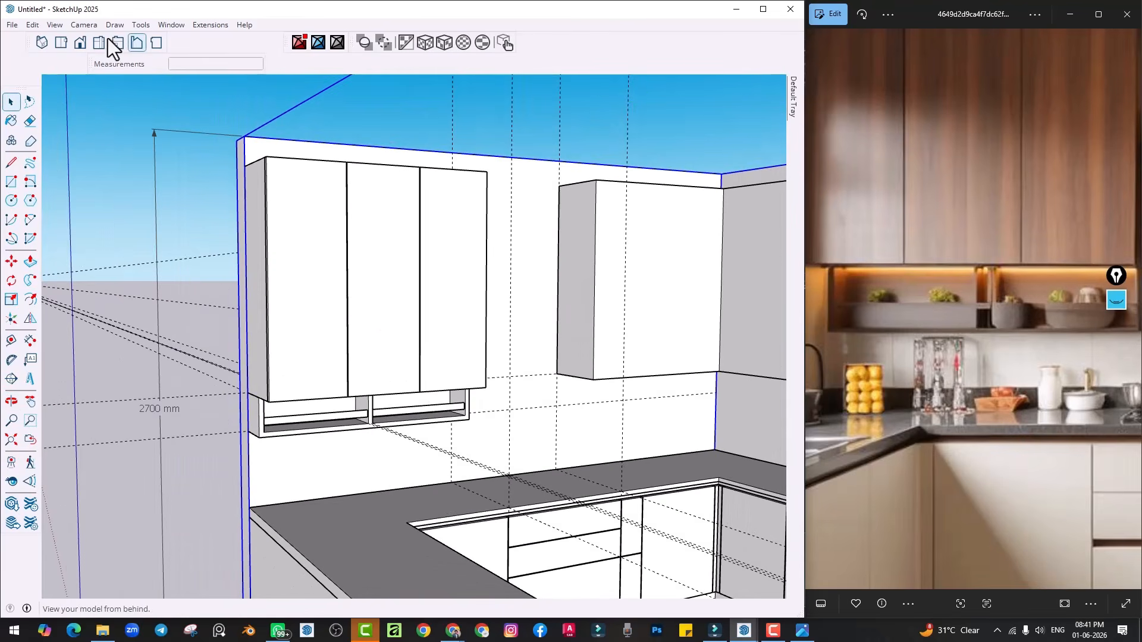
left_click(31, 23)
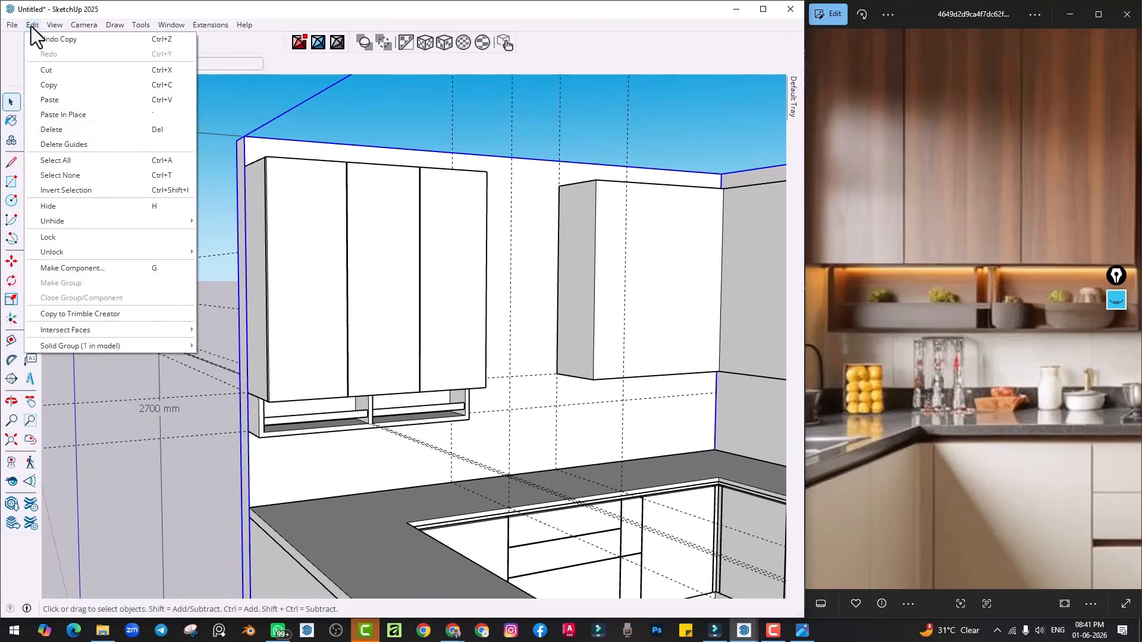
left_click(64, 146)
scroll(400, 365, "down", 3)
scroll(375, 400, "up", 3)
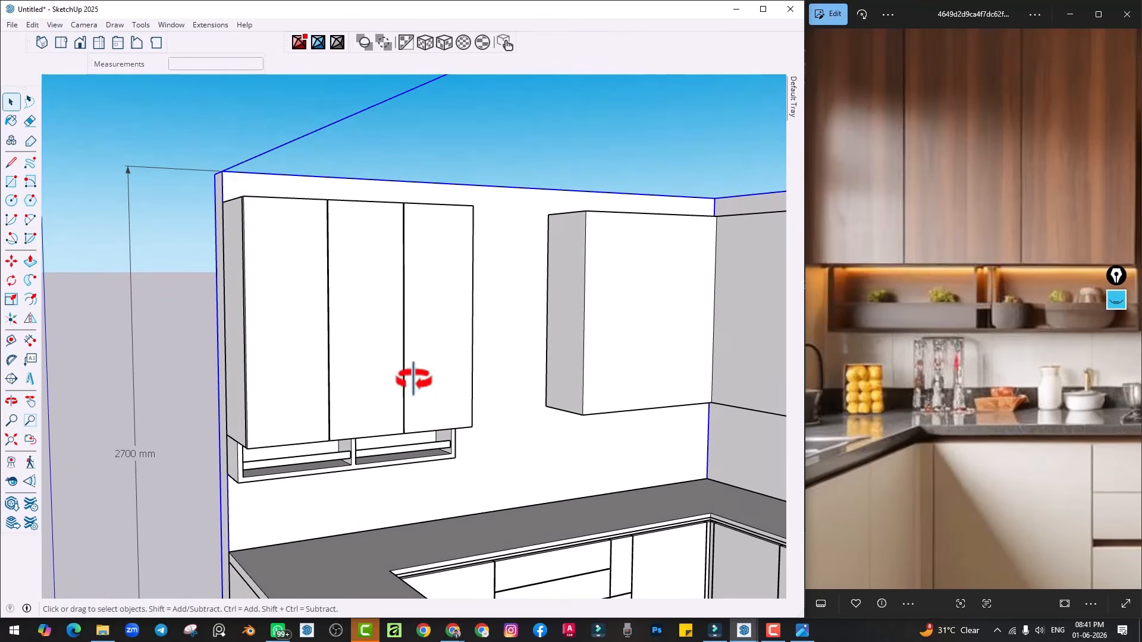
middle_click_drag(408, 375, 451, 364)
Apply the Wood_Veneer_15_1K material to the doors of the three-door wall cabinet
mouse_move(791, 110)
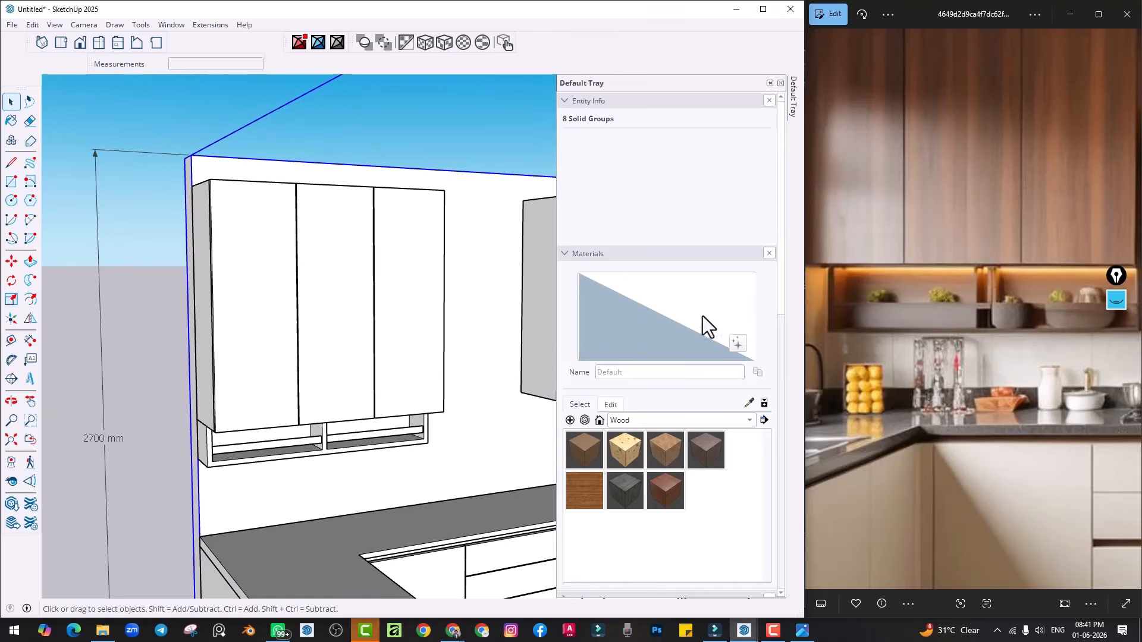
left_click(671, 490)
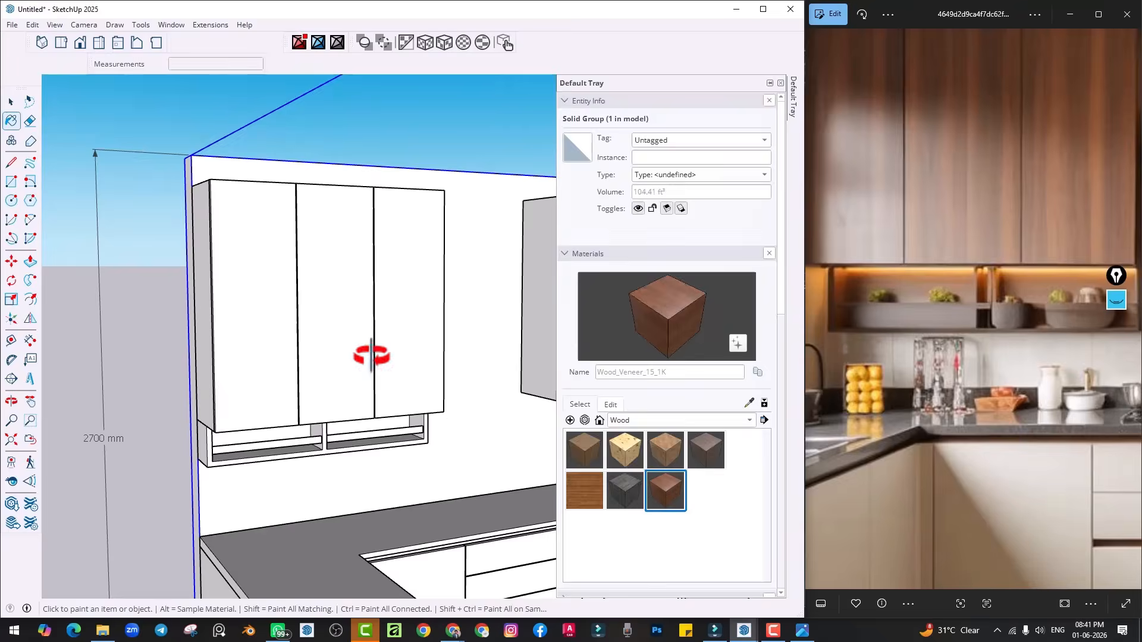
scroll(356, 298, "up", 3)
left_click(363, 300)
scroll(348, 314, "down", 1)
key("space")
scroll(348, 332, "up", 2)
middle_click_drag(354, 329, 347, 335)
scroll(336, 321, "down", 1)
middle_click_drag(319, 286, 358, 308)
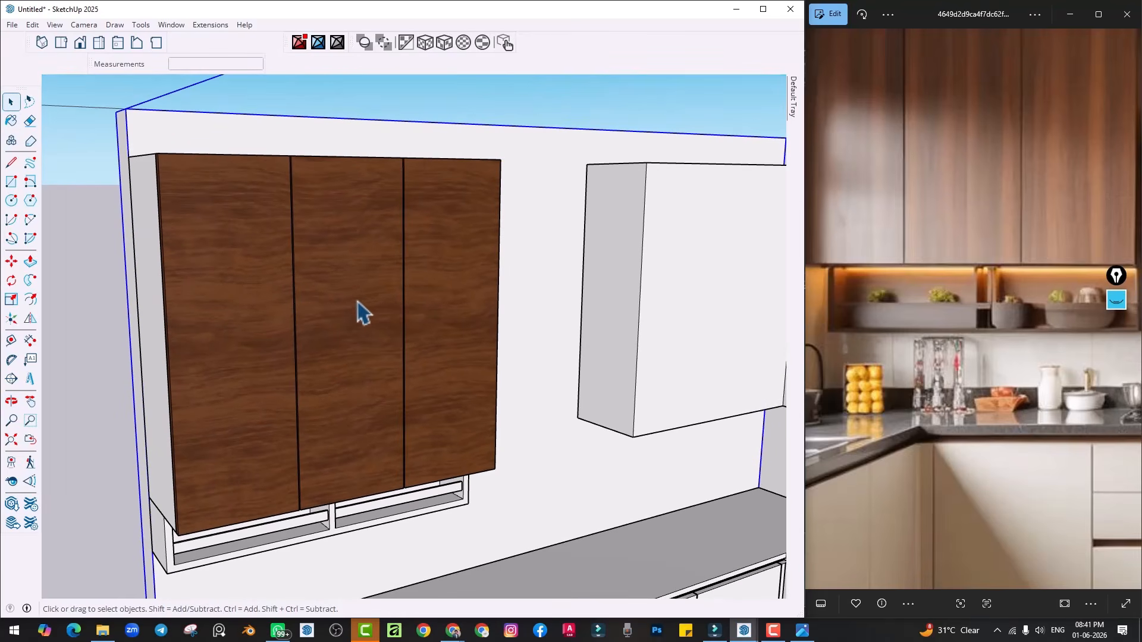
Open the door group and create a unique 353 × 1024 pixel texture for the middle door's front face
scroll(335, 307, "down", 2)
double_click(331, 311)
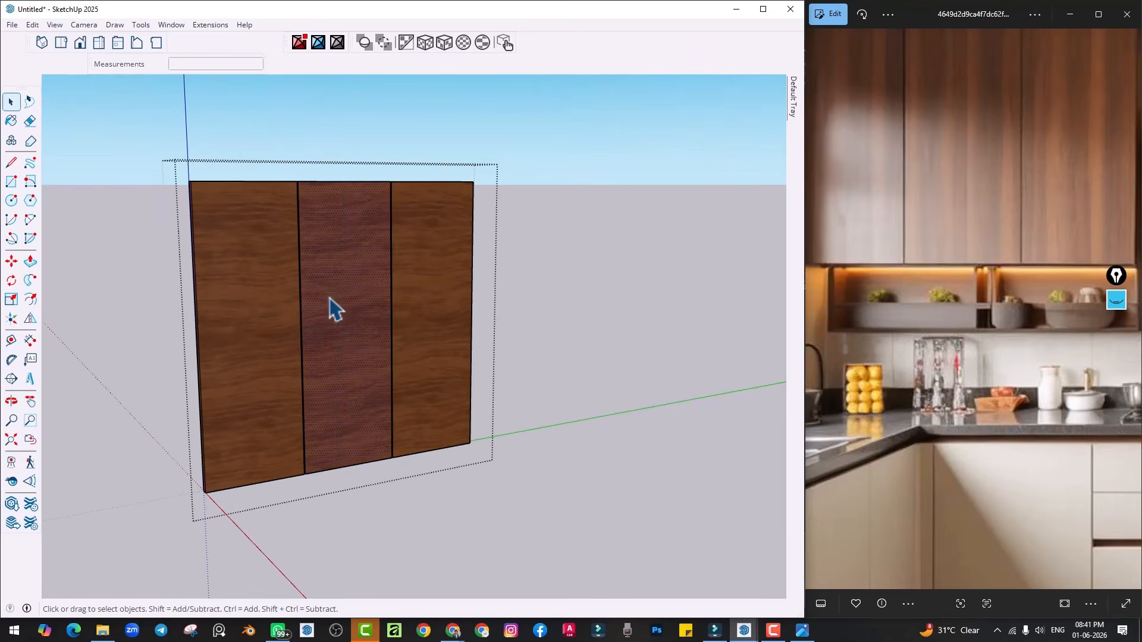
right_click(337, 285)
left_click(377, 203)
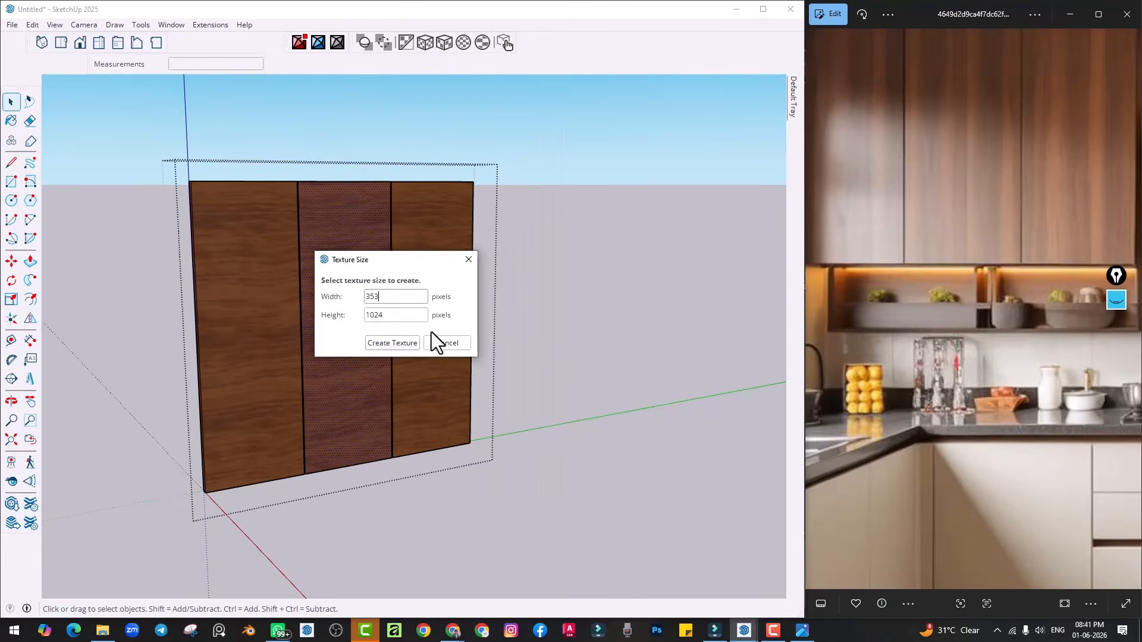
left_click(401, 345)
Rotate the middle door's wood texture by 90 degrees so the grain runs vertically
right_click(349, 262)
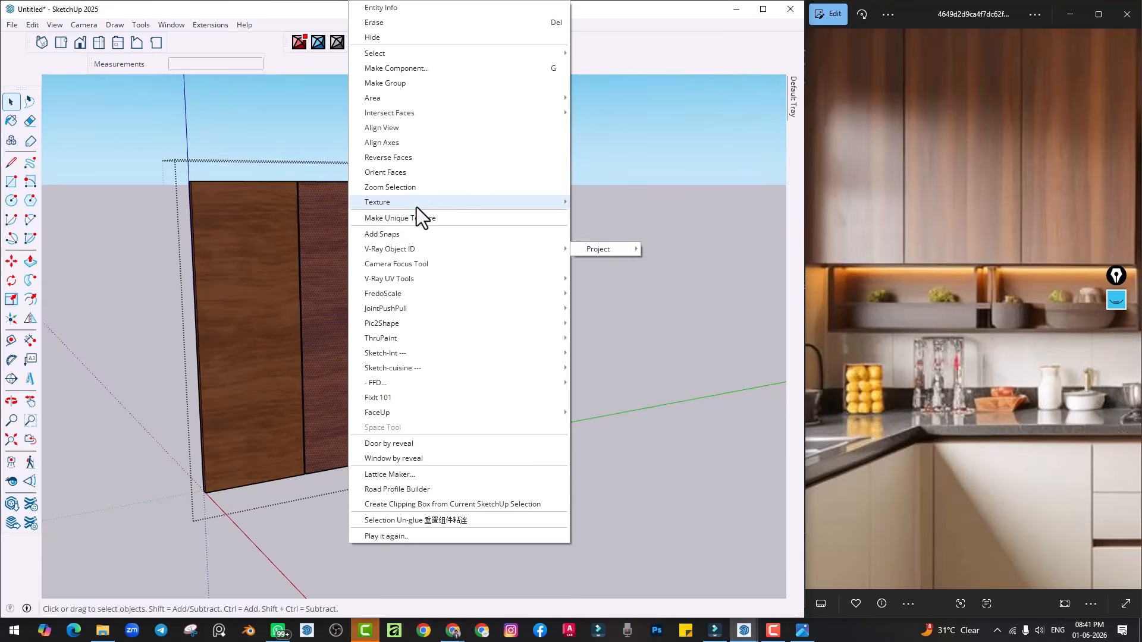
left_click(588, 205)
right_click(352, 254)
mouse_move(406, 308)
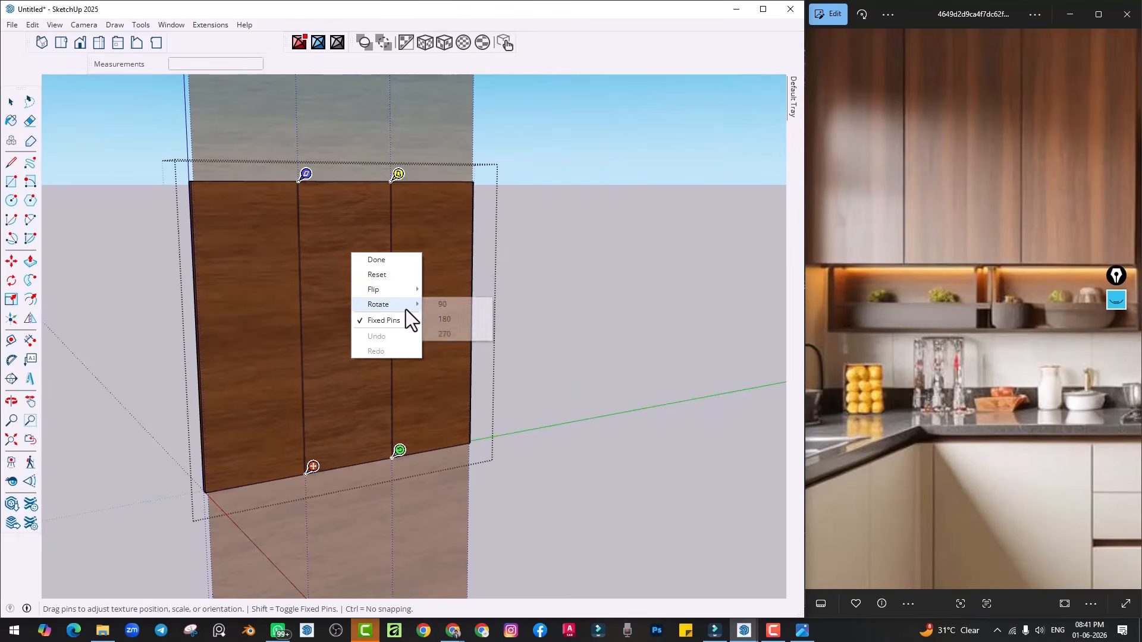
left_click(442, 304)
left_click(630, 290)
scroll(402, 379, "up", 3)
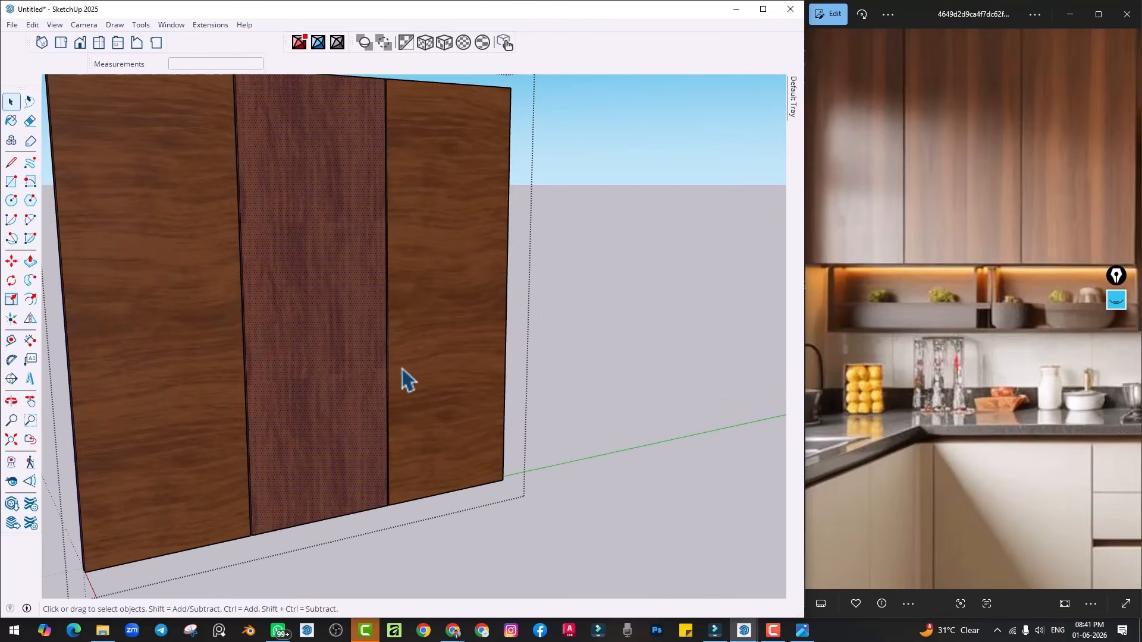
scroll(351, 327, "down", 3)
Enlarge the middle door's wood texture until it spans the full height of the door
right_click(330, 292)
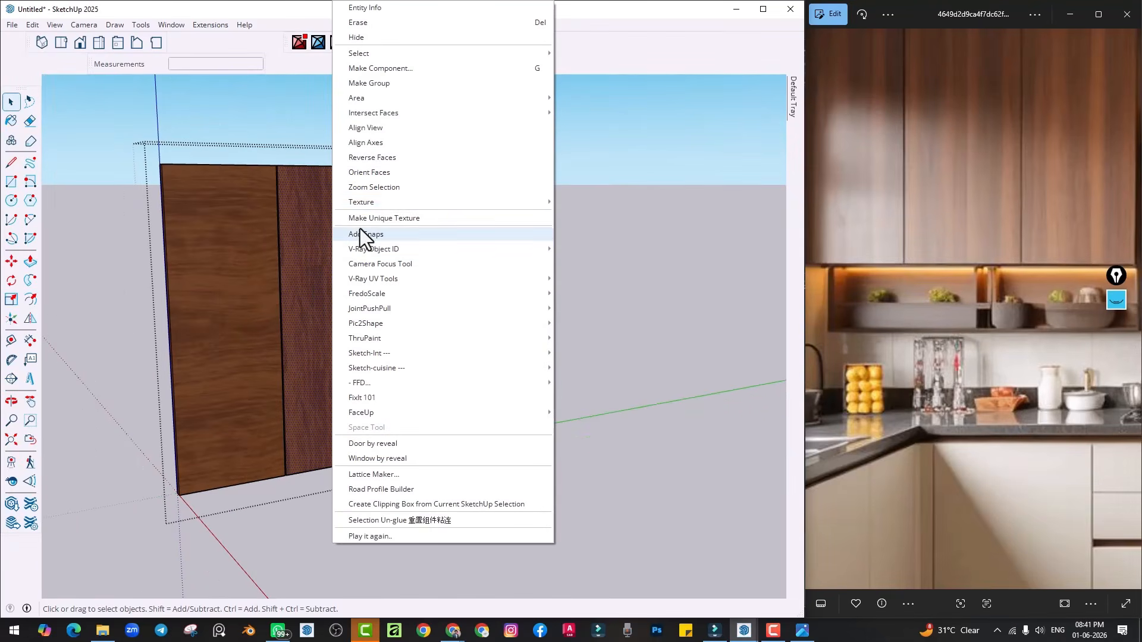
mouse_move(394, 204)
left_click(580, 203)
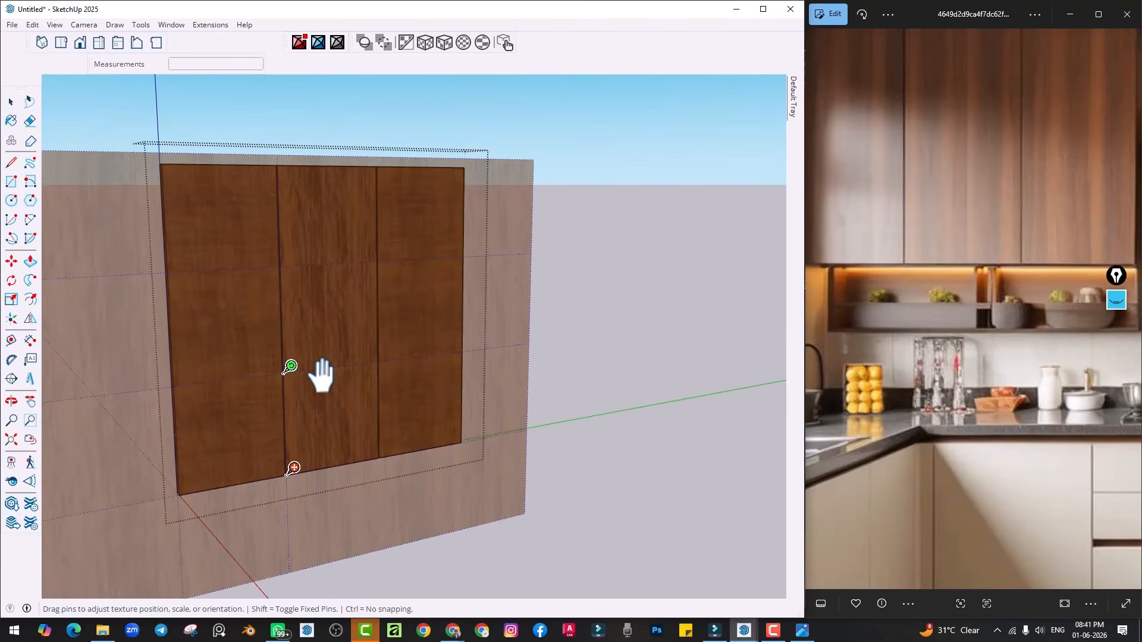
scroll(323, 375, "down", 2)
left_click_drag(302, 367, 293, 213)
left_click(762, 295)
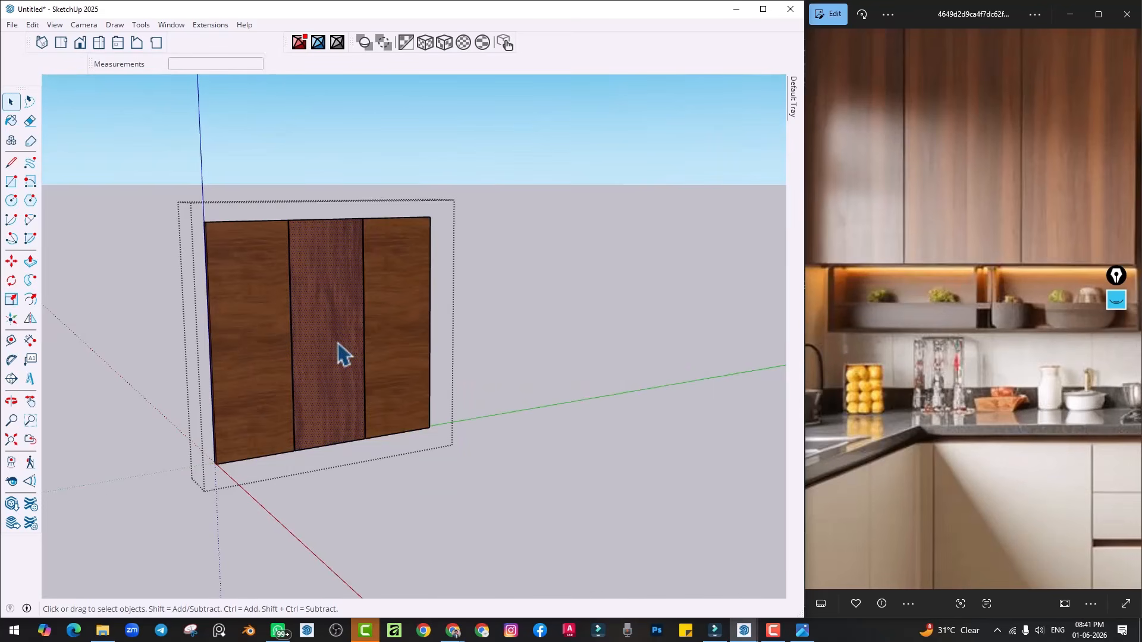
mouse_move(337, 344)
middle_mouse_down()
mouse_move(344, 362)
mouse_move(333, 345)
middle_mouse_up()
Sample the middle door's adjusted texture, paint all three doors with it, and return to the full kitchen model
left_click(11, 121)
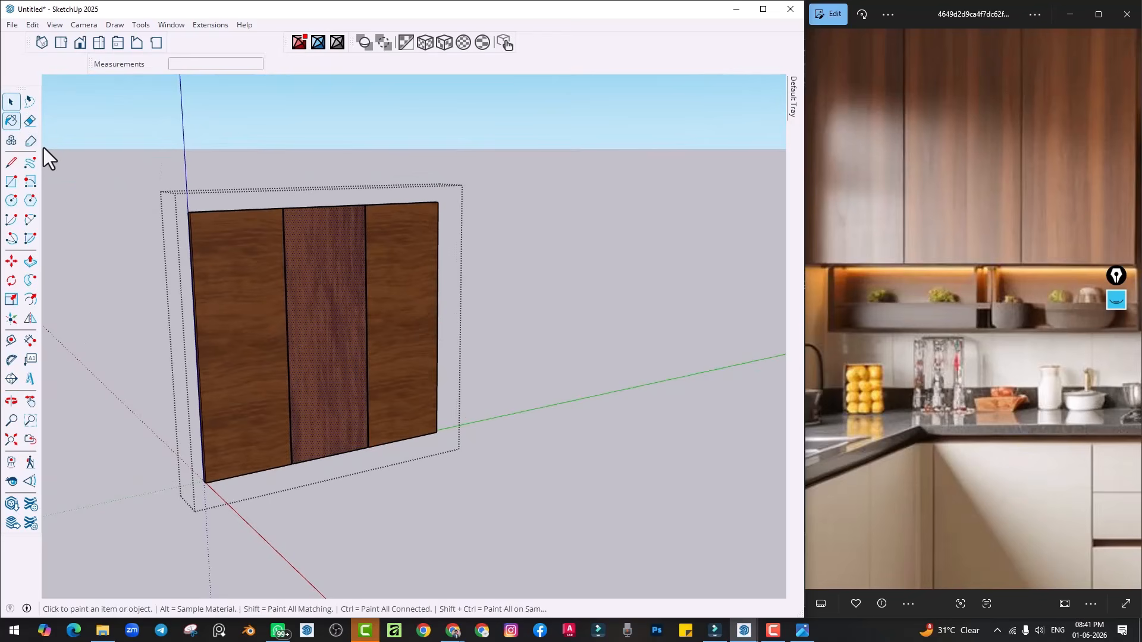
left_click(303, 275, "alt")
key("space")
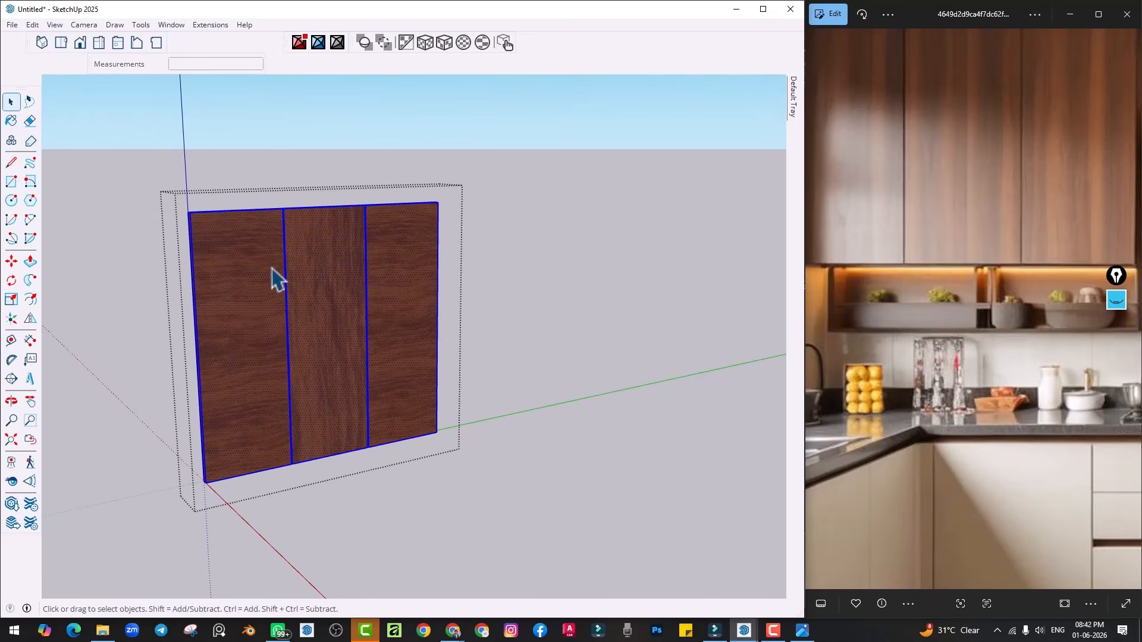
left_click(11, 121)
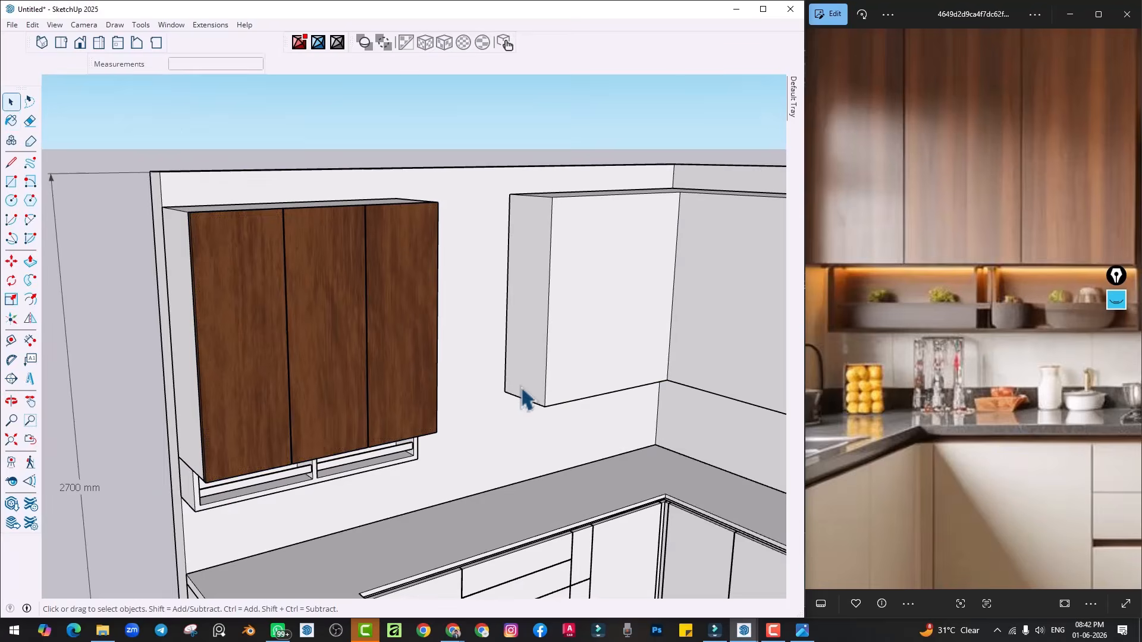
Add the Styles tool set to the workspace
mouse_move(523, 395)
middle_mouse_down()
mouse_move(405, 274)
mouse_move(332, 288)
mouse_move(476, 344)
mouse_move(193, 297)
mouse_move(224, 176)
mouse_move(372, 390)
mouse_move(389, 399)
mouse_move(397, 390)
middle_mouse_up()
scroll(413, 345, "up", 3)
scroll(384, 381, "up", 3)
scroll(386, 383, "down", 3)
right_click(230, 38)
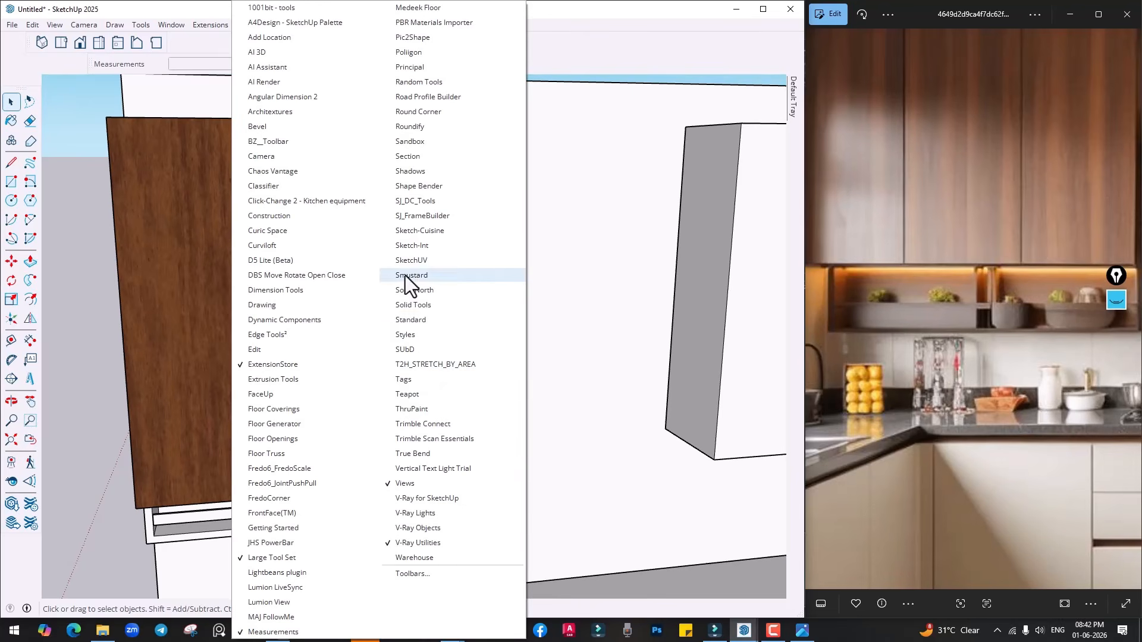
left_click(416, 335)
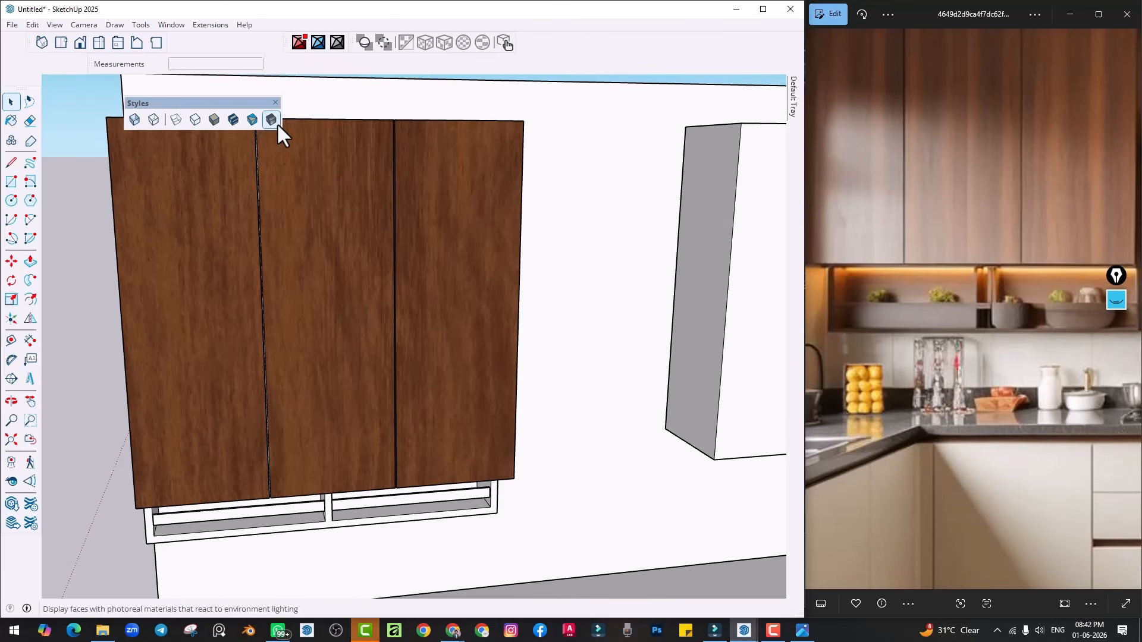
Paint the open shelf beneath the three-door cabinet and its front rails with the same vertical-grain wood veneer
scroll(392, 313, "down", 3)
middle_click_drag(394, 357, 71, 360, "shift")
scroll(405, 395, "up", 5)
scroll(465, 375, "up", 5)
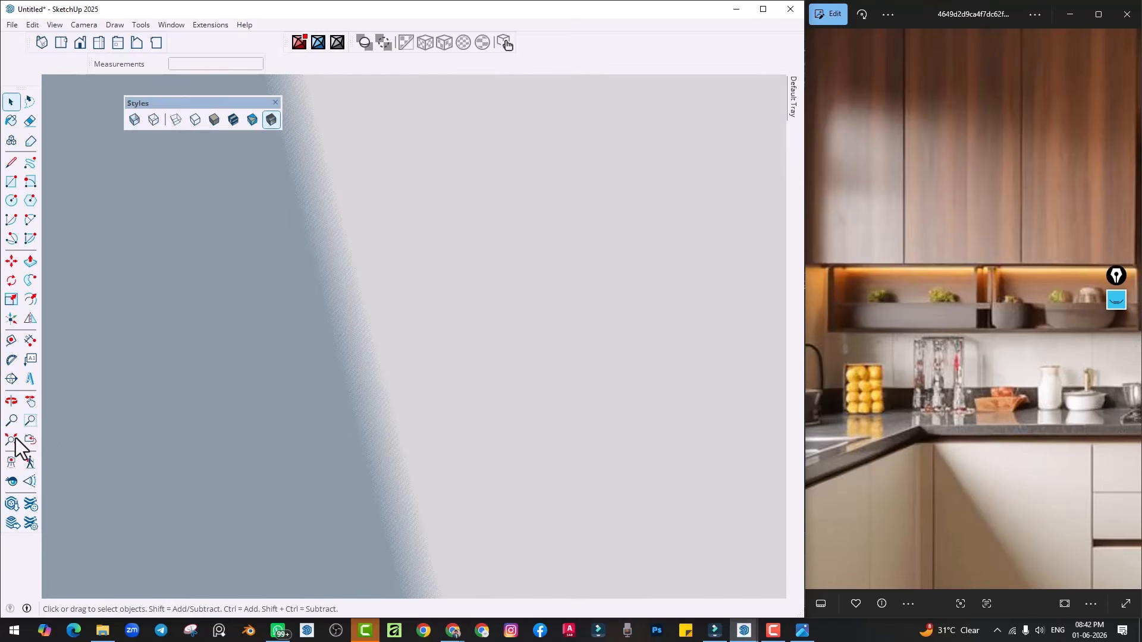
left_click(11, 440)
scroll(555, 306, "up", 3)
middle_click_drag(556, 306, 382, 301)
scroll(208, 363, "up", 4)
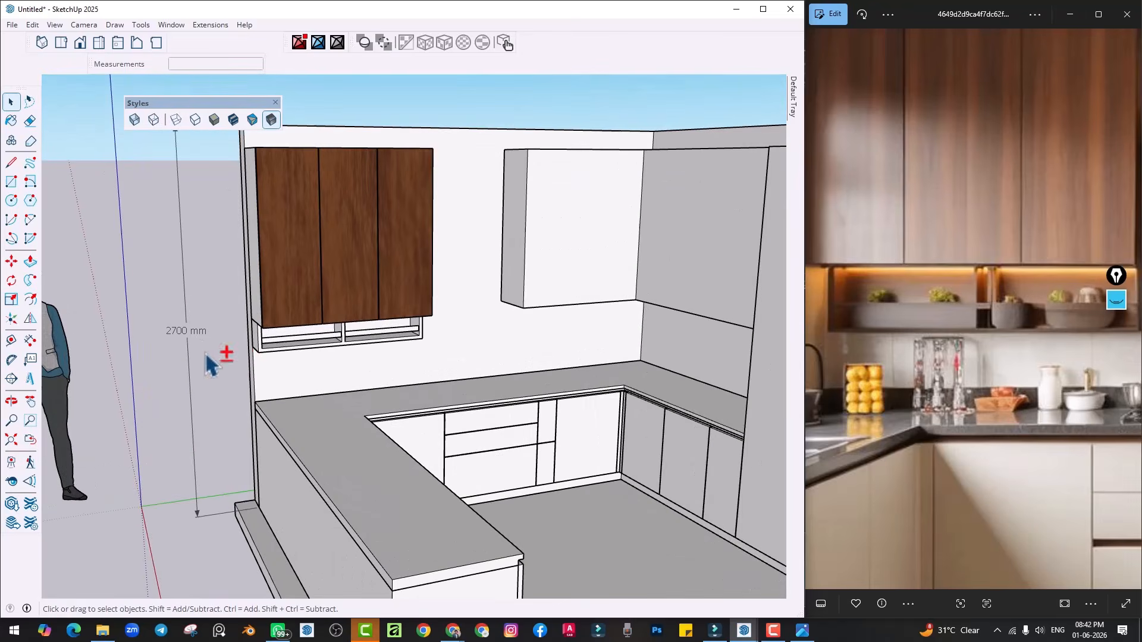
middle_click_drag(331, 333, 374, 307)
left_click(8, 125)
scroll(335, 372, "up", 4)
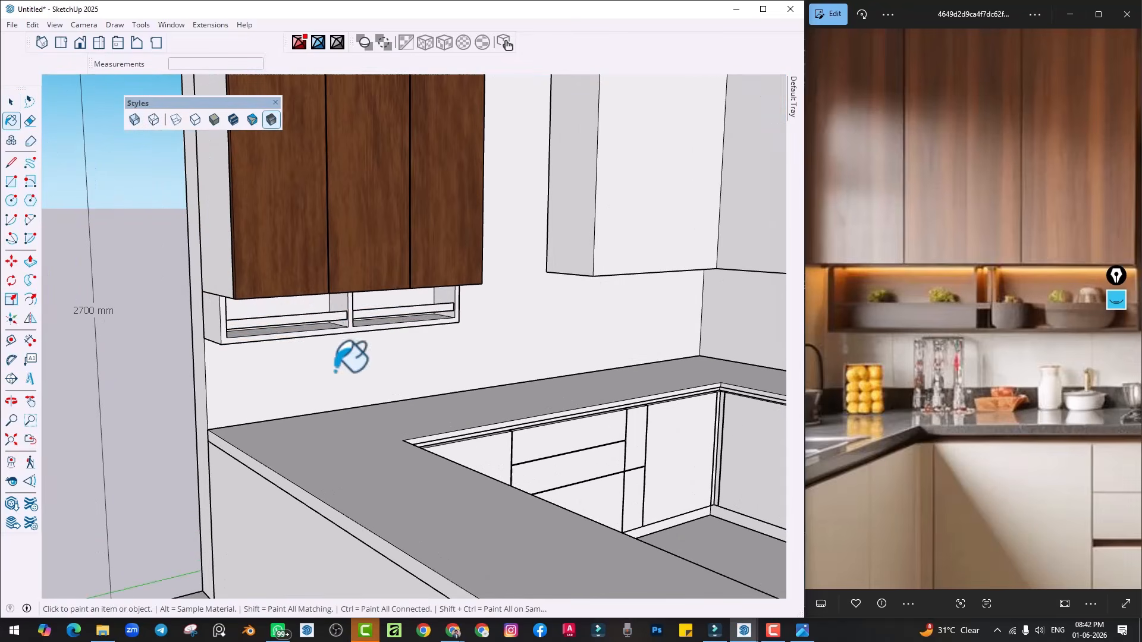
left_click(307, 325)
scroll(379, 372, "down", 3)
scroll(386, 325, "up", 3)
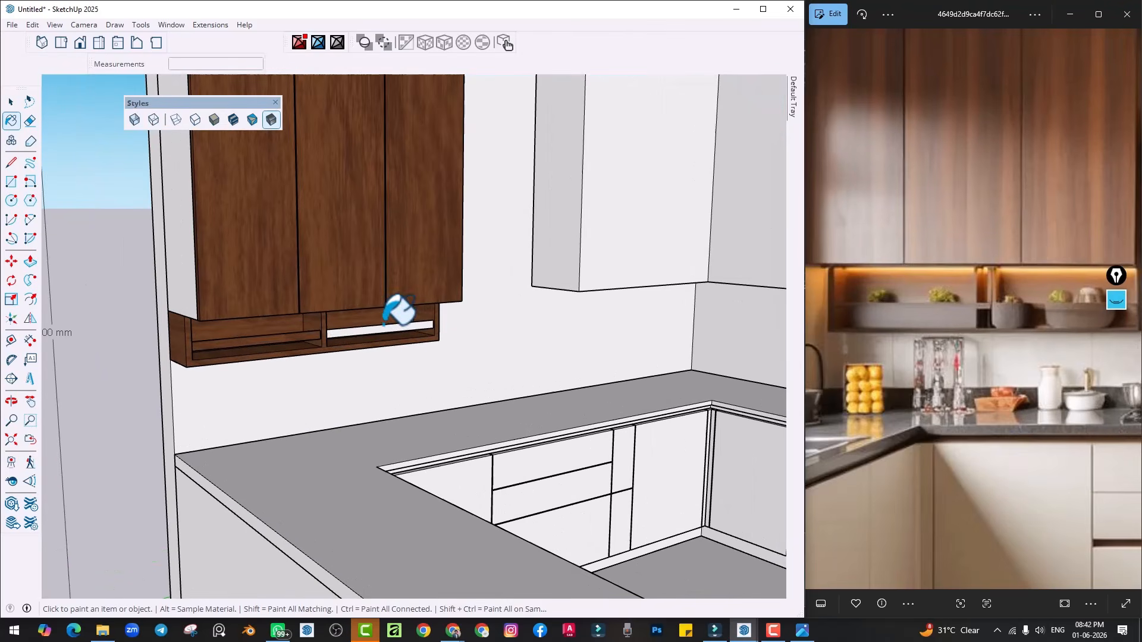
Compare the whole kitchen model with the full reference photo to check the remaining cabinet finishes and layout
scroll(396, 321, "down", 6)
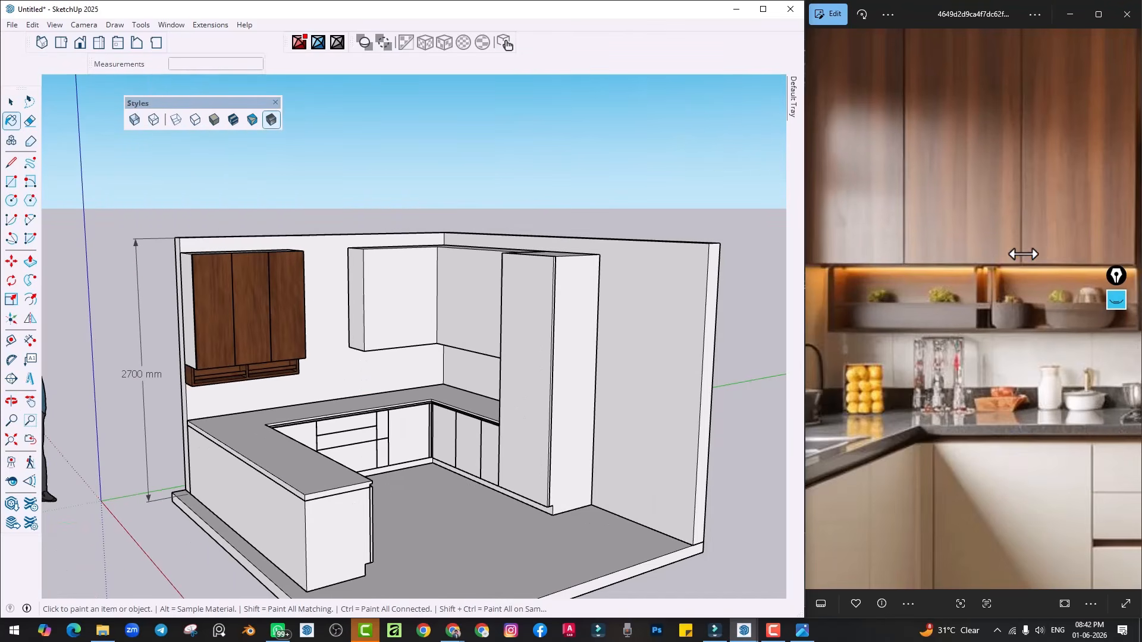
scroll(989, 275, "down", 3)
scroll(1001, 284, "down", 2)
middle_click_drag(360, 333, 342, 357)
left_click_drag(1001, 446, 849, 424)
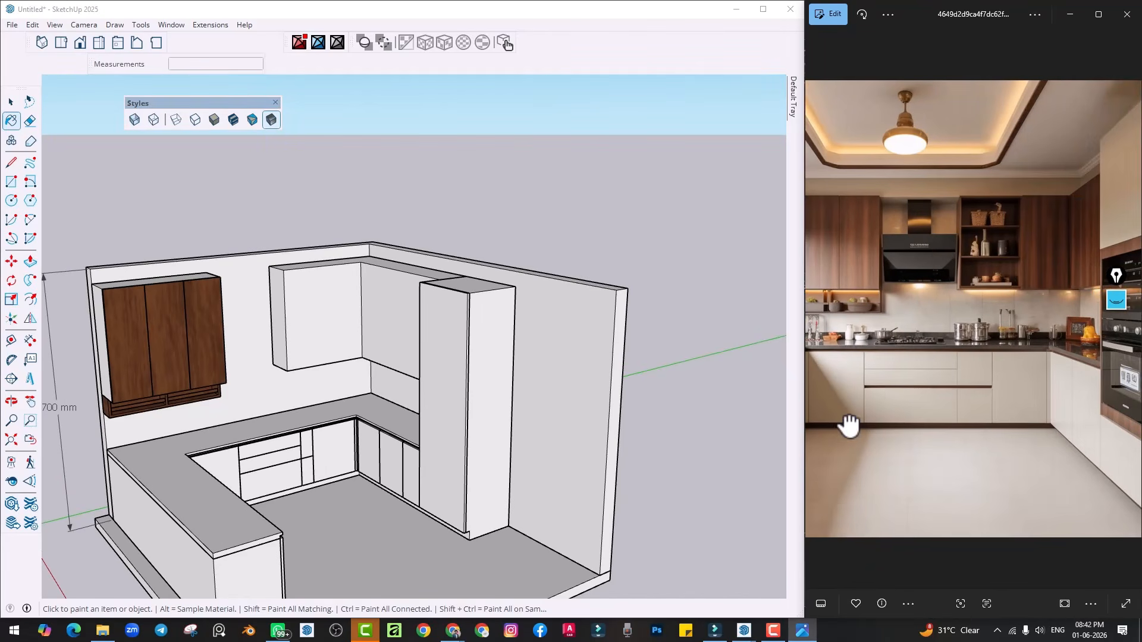
Paint the front face of the corner wall cabinet's short wing with the wood veneer
scroll(286, 313, "up", 3)
left_click(306, 306)
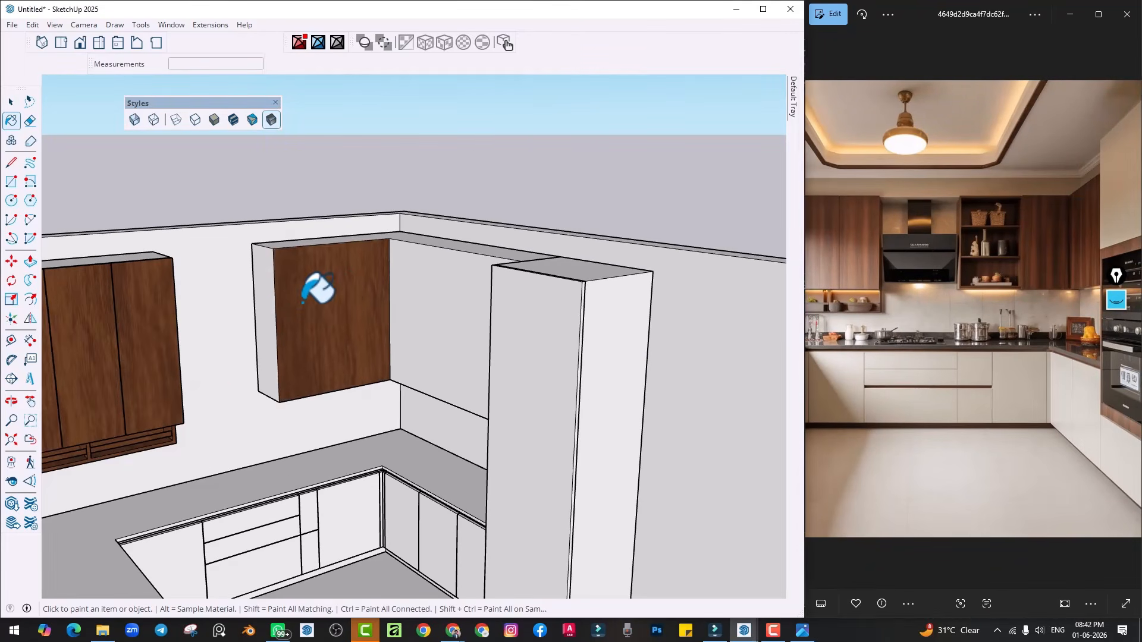
Select all connected geometry of the L-shaped corner wall cabinet and make it a group
scroll(324, 297, "up", 1)
key("space")
triple_click(321, 313)
right_click(322, 312)
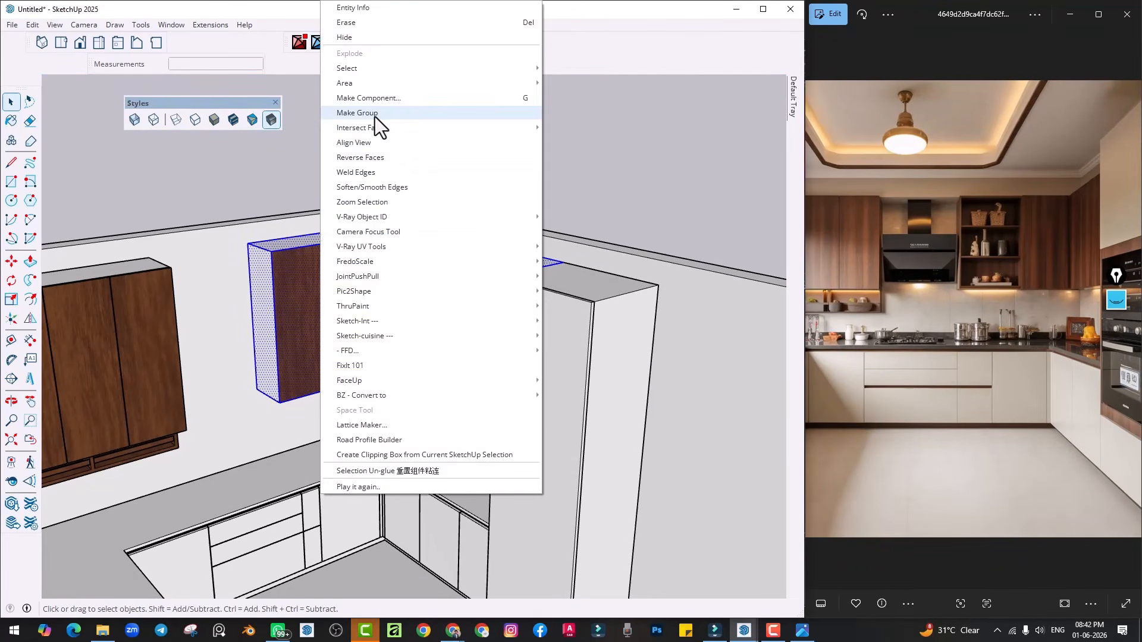
left_click(375, 114)
left_click(143, 267)
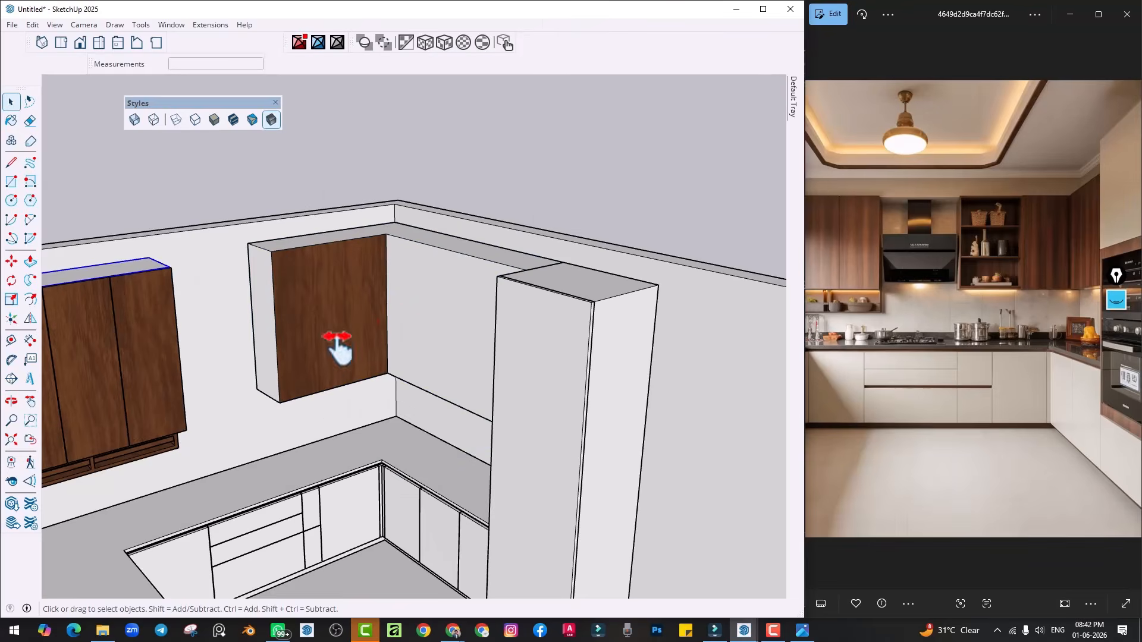
Remove the wood veneer from the corner cabinet's front face and leave the group
middle_click_drag(338, 348, 326, 354, "shift")
double_click(296, 330)
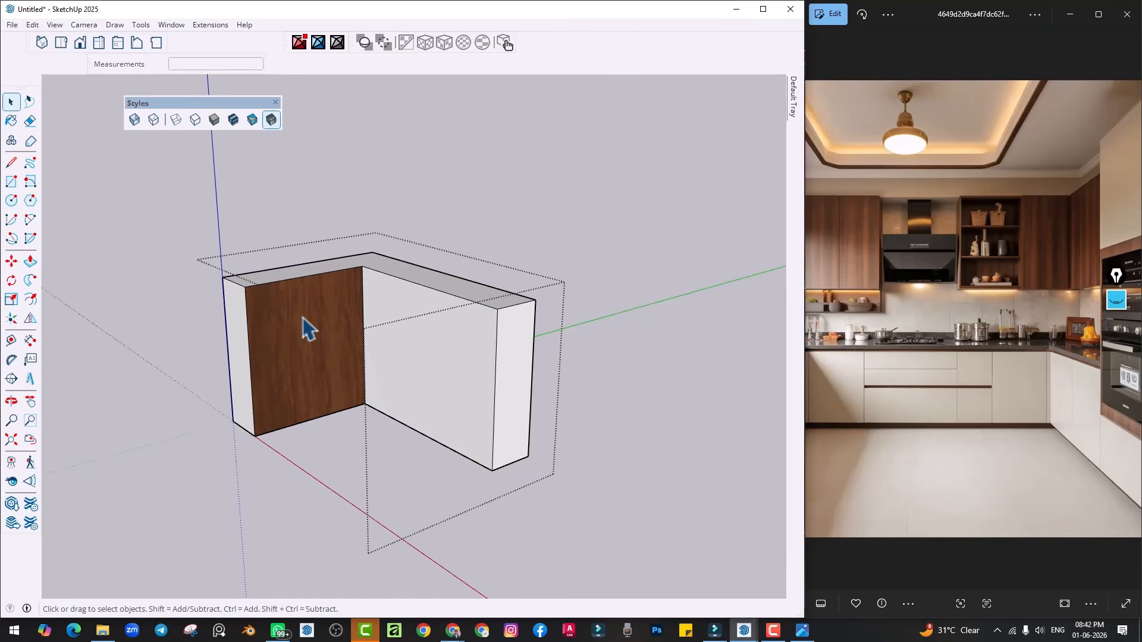
left_click(323, 315)
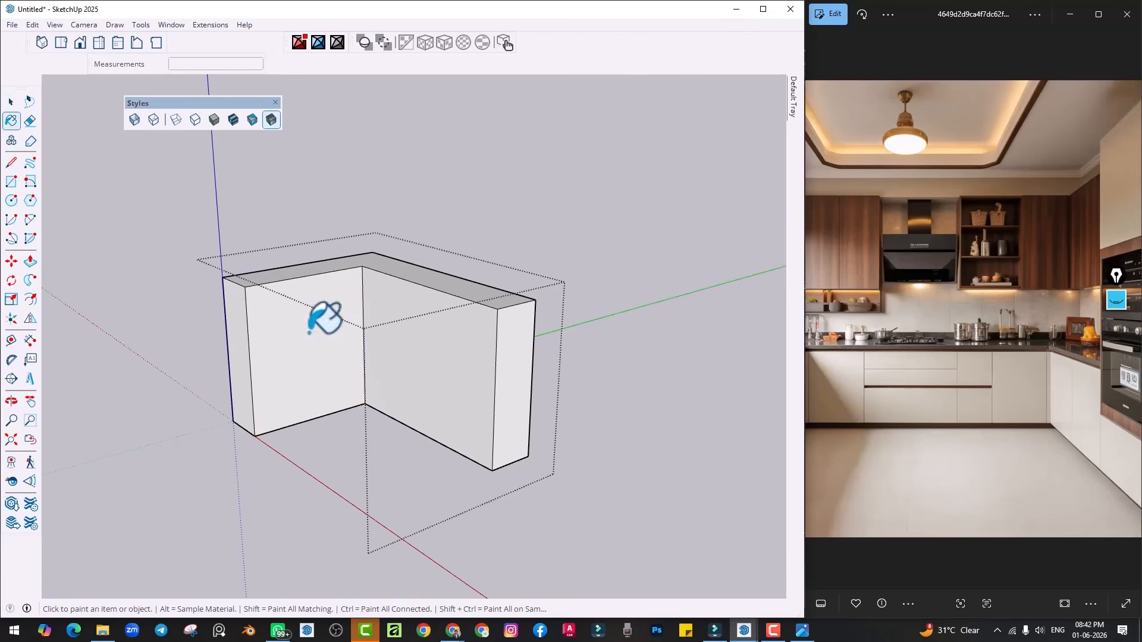
key("space")
key("Escape")
scroll(345, 336, "up", 5)
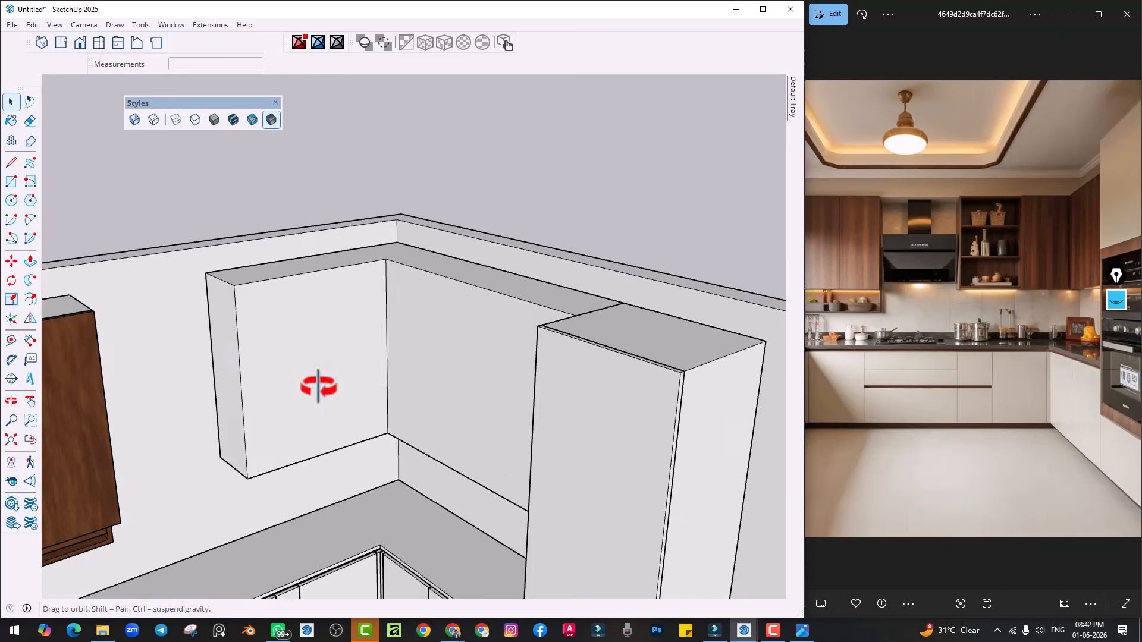
key("space")
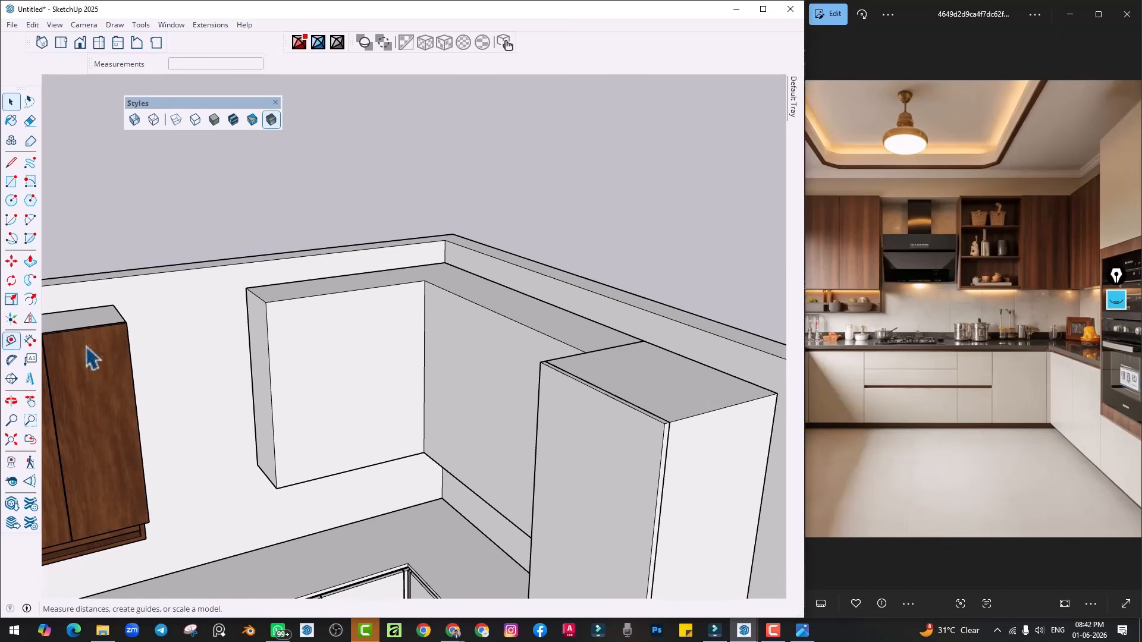
double_click(306, 356)
key("Escape")
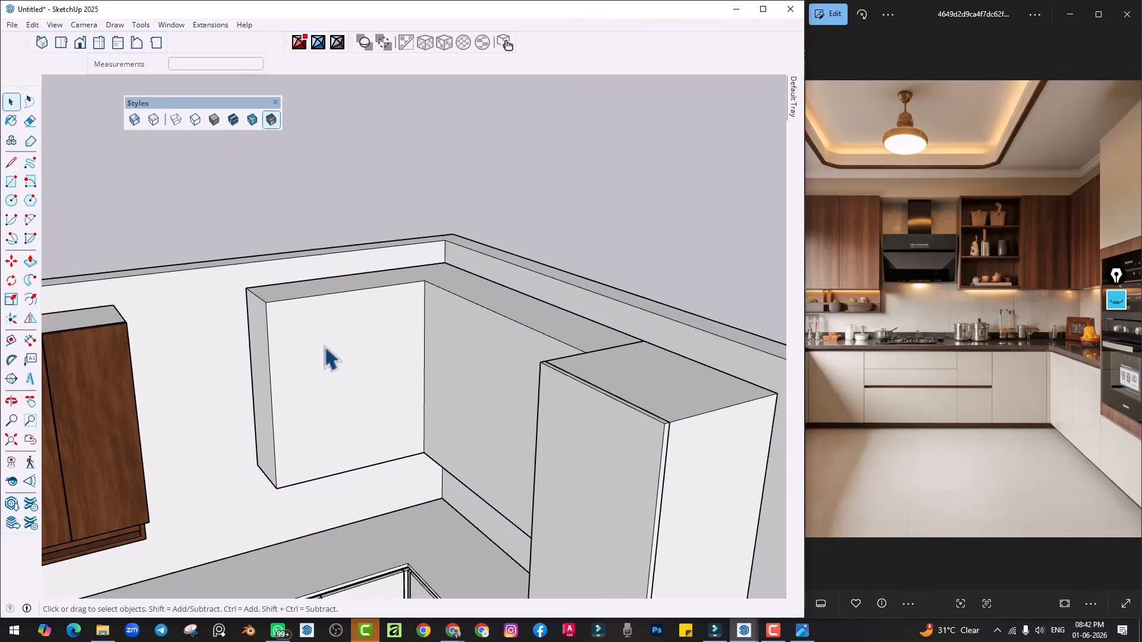
Draw a rectangle over the front of the corner cabinet's short wing and extrude it 25 mm as a door panel
key("r")
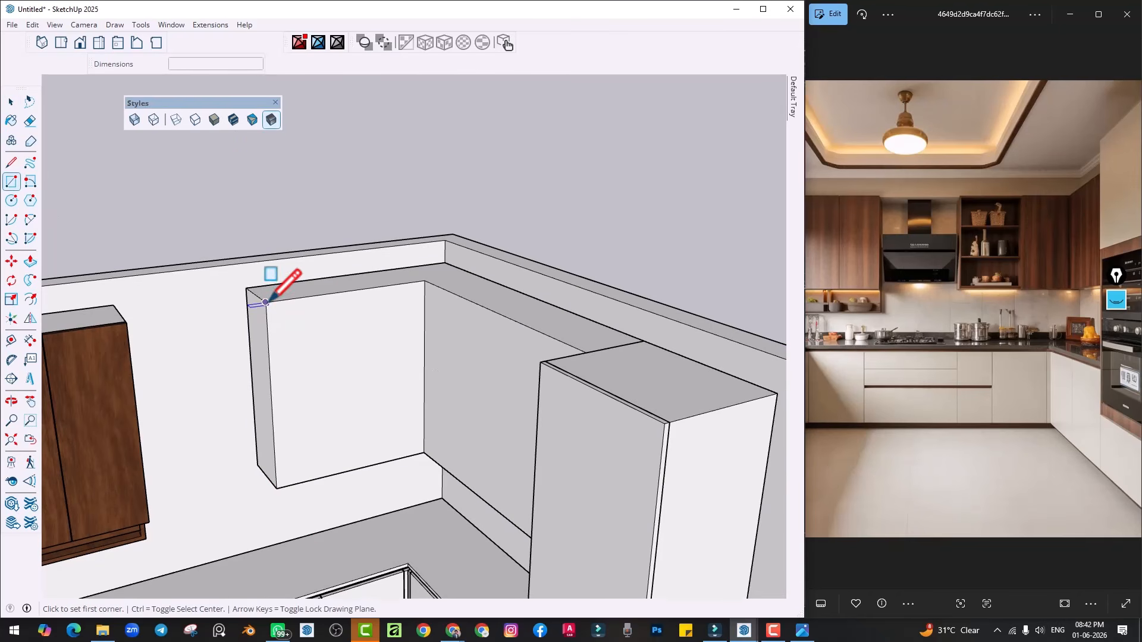
left_click(265, 302)
left_click(424, 453)
scroll(317, 421, "up", 2)
mouse_move(317, 421)
middle_mouse_down()
mouse_move(351, 441)
mouse_move(339, 408)
middle_mouse_up()
key("p")
left_click(339, 408)
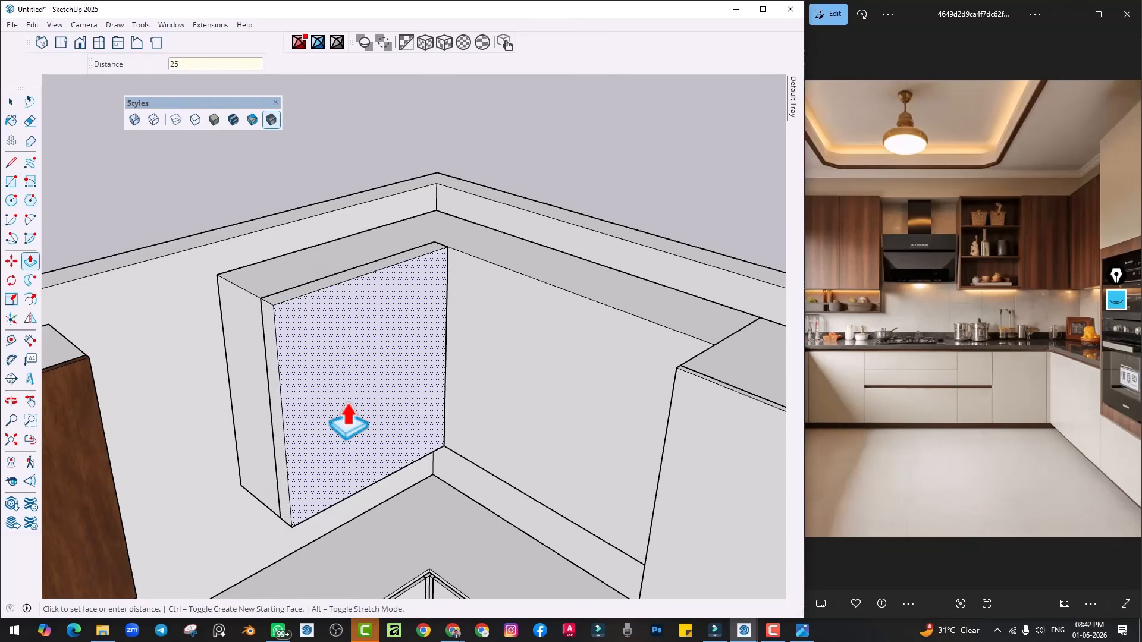
key("Return")
key("space")
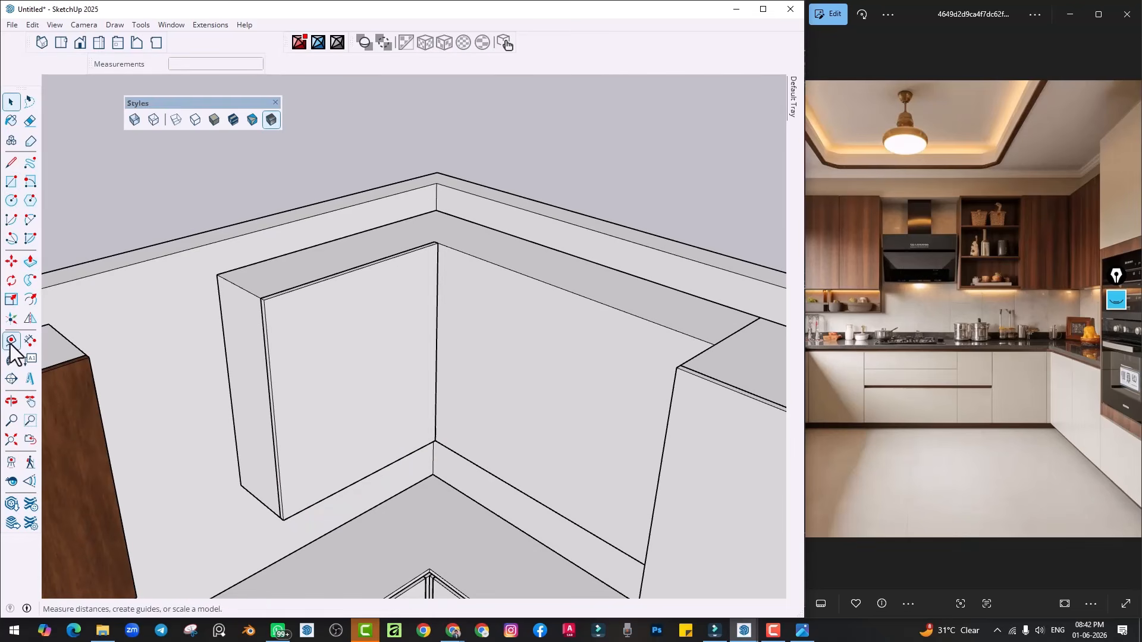
Place a vertical guide on the door panel 400 mm from its edge at the inner cabinet corner
left_click(11, 341)
middle_click_drag(387, 314, 278, 314)
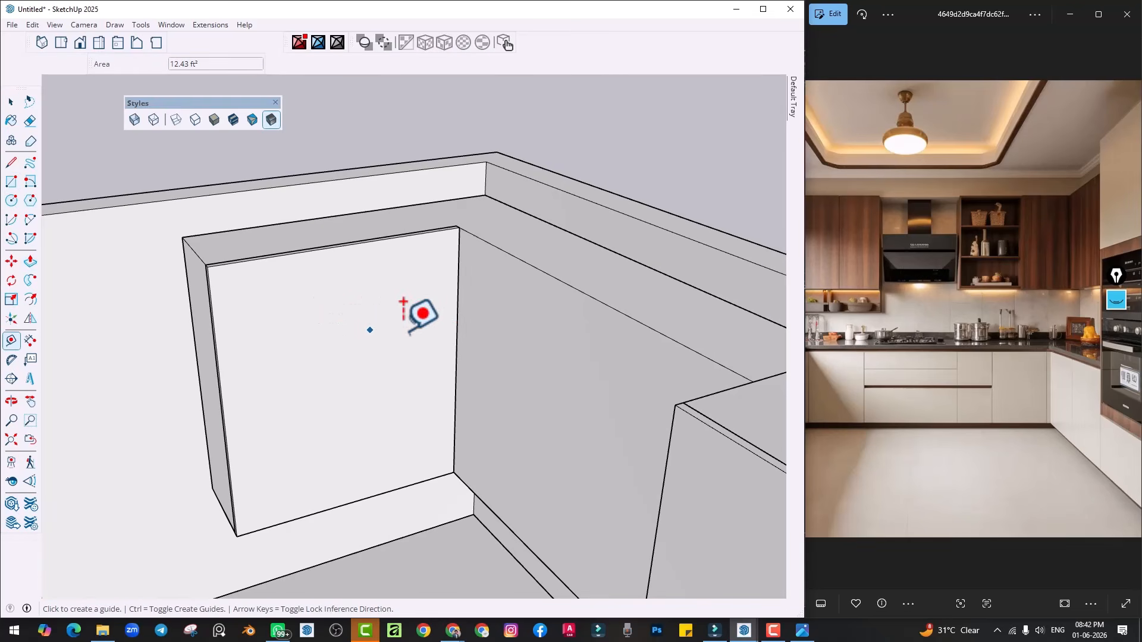
left_click(458, 282)
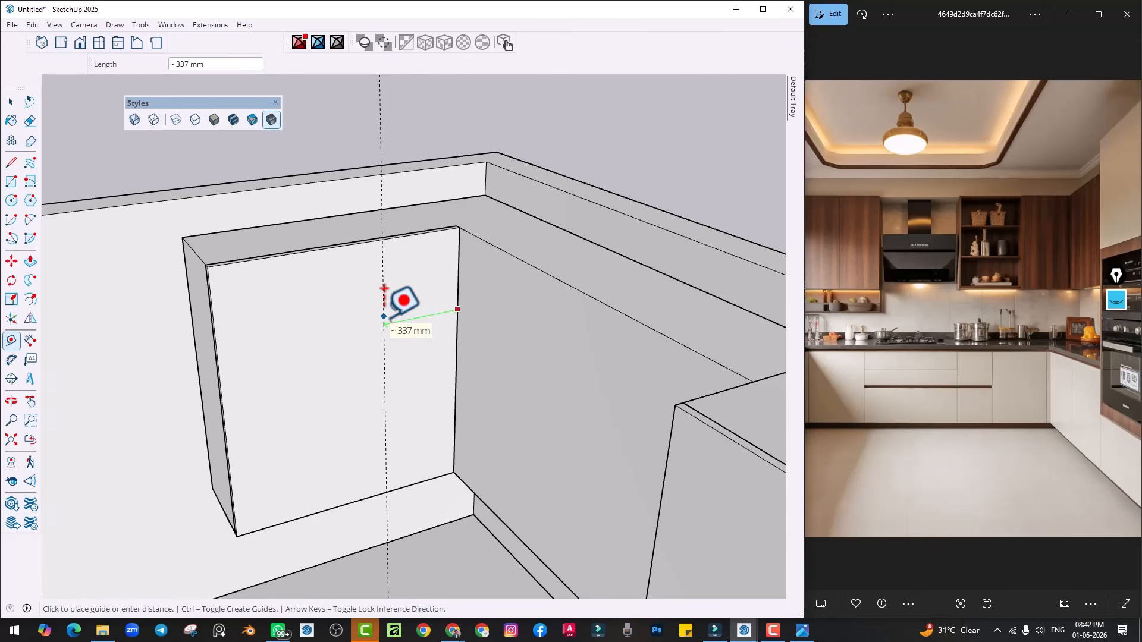
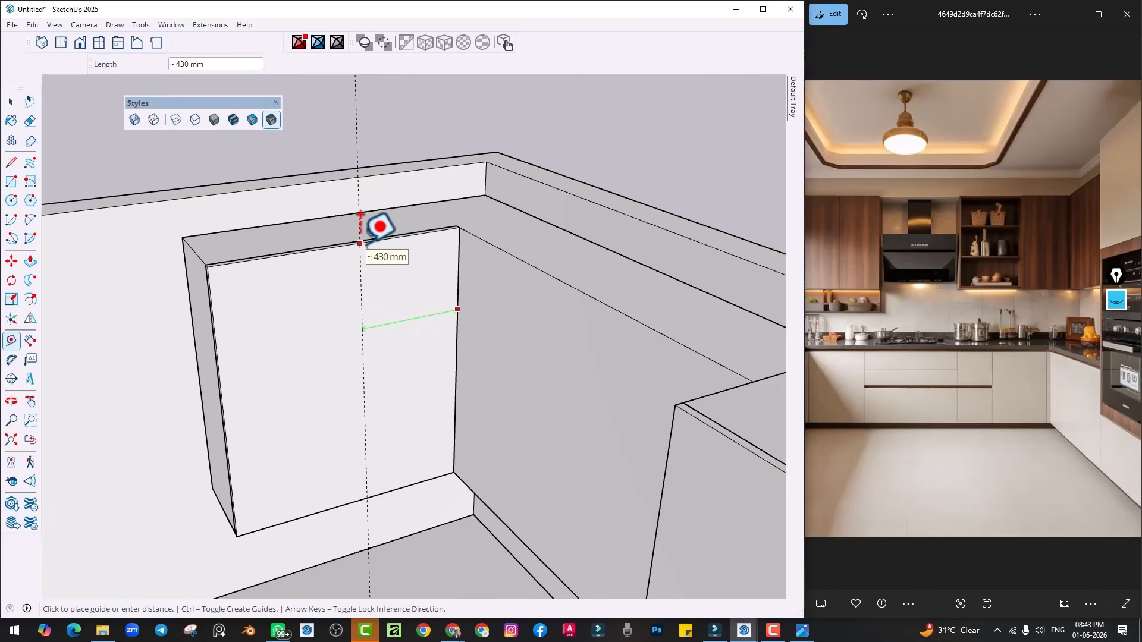
key("Return")
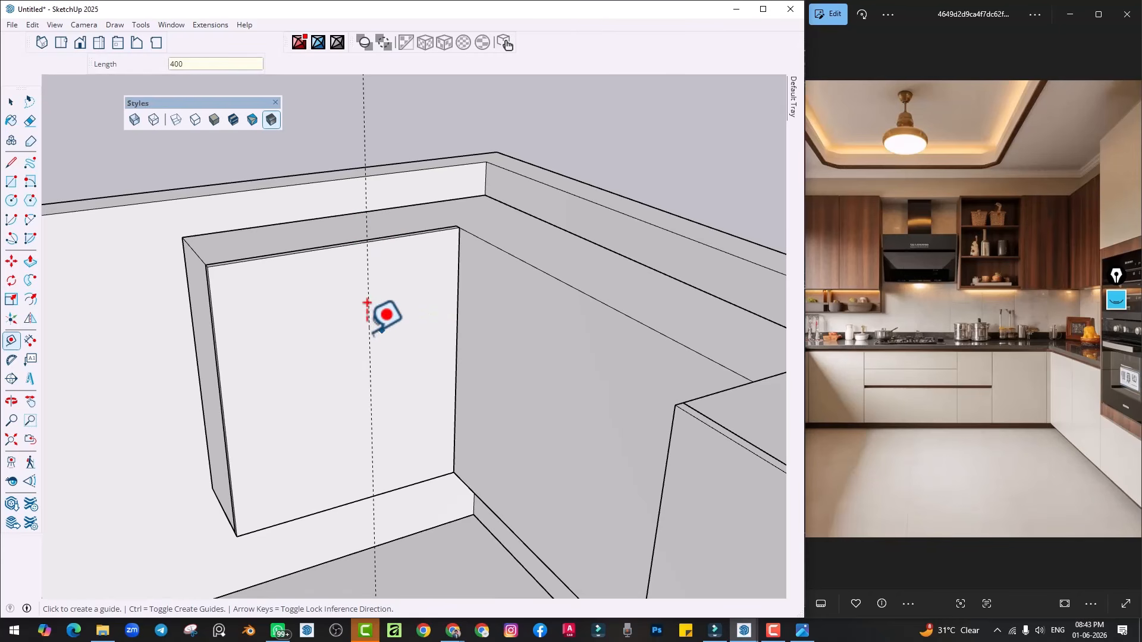
Split the door panel's front face with a full-height vertical line along the guide
middle_click_drag(333, 338, 352, 347)
key("l")
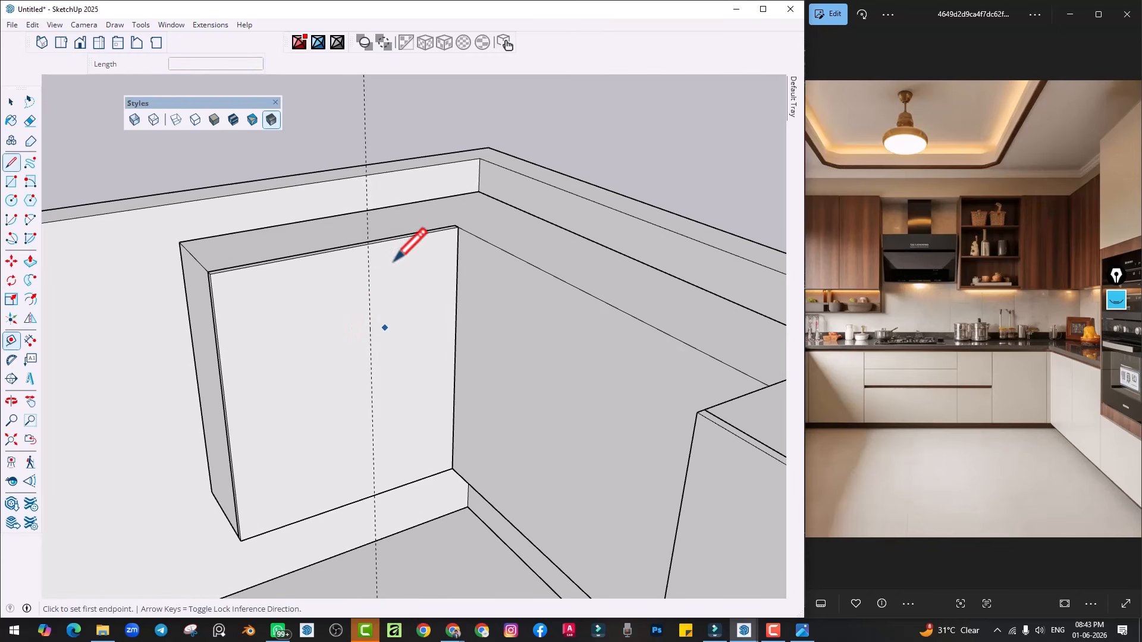
left_click(368, 244)
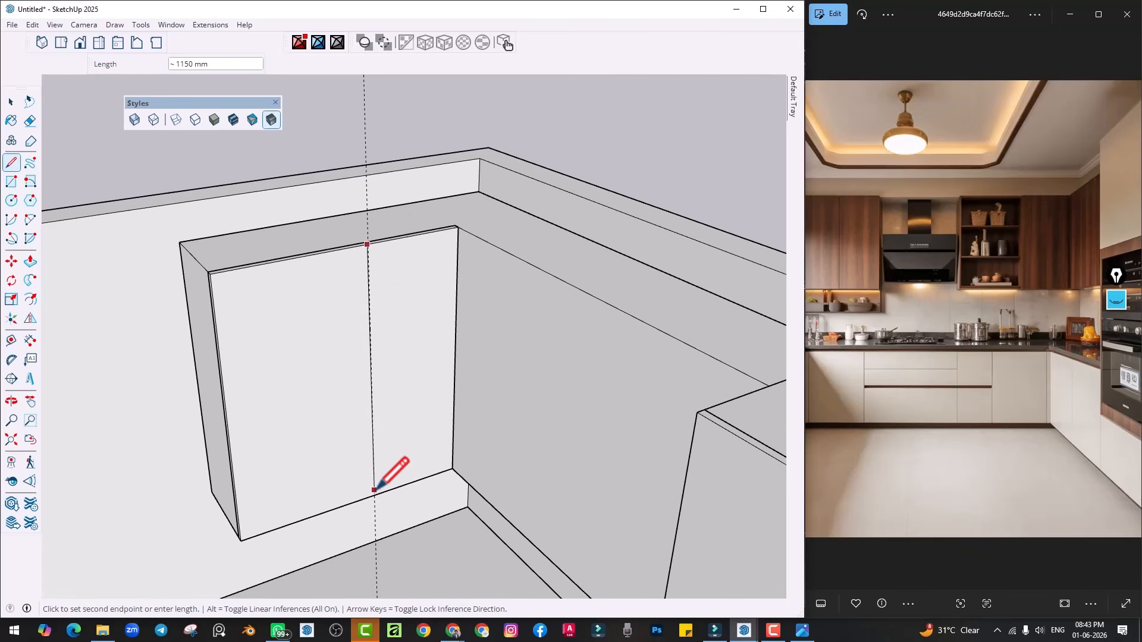
left_click(330, 464)
middle_click_drag(330, 464, 340, 471)
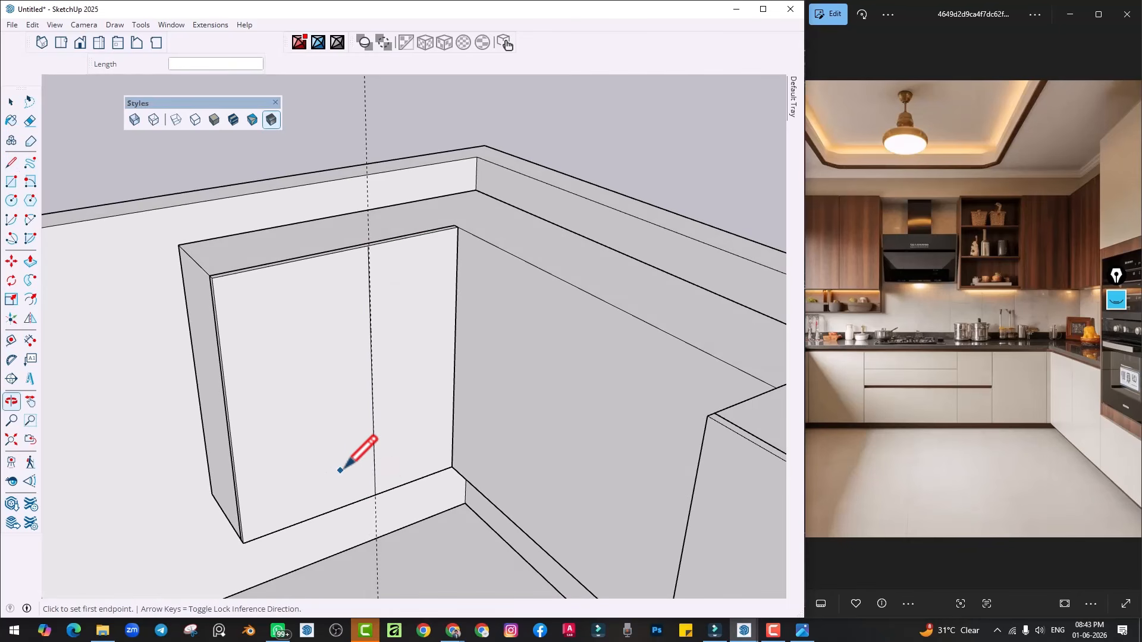
left_click(375, 495)
left_click(369, 245)
Push the wider part of the split panel back to the cabinet front, keeping only the door next to the inner corner
middle_click_drag(299, 343, 325, 371)
key("p")
left_click(309, 373)
left_click(277, 368)
key("space")
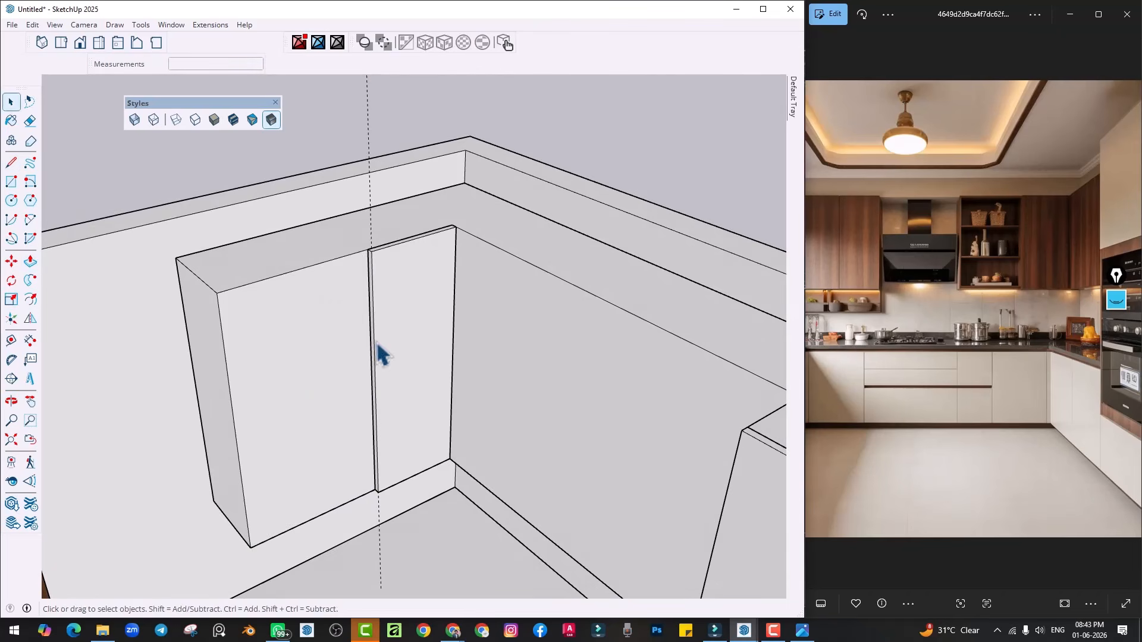
Inside the cabinet group, draw a vertical line down the front face along the edge of the remaining door
mouse_move(377, 341)
middle_mouse_down()
mouse_move(364, 326)
mouse_move(393, 348)
middle_mouse_up()
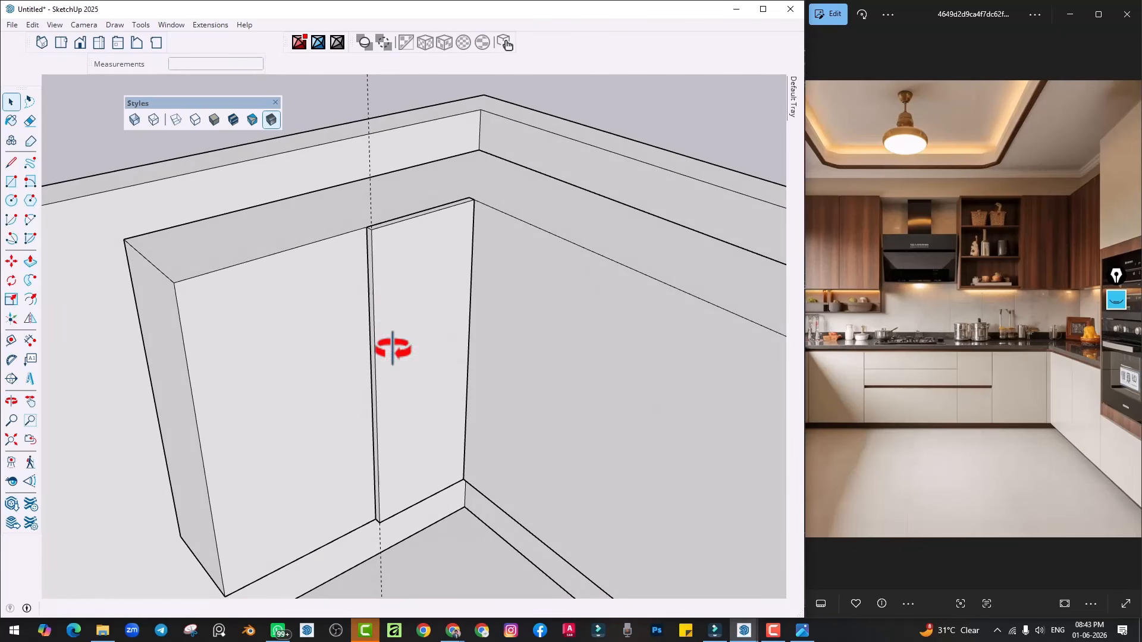
double_click(322, 328)
middle_click_drag(322, 328, 286, 332)
key("shift+h")
key("l")
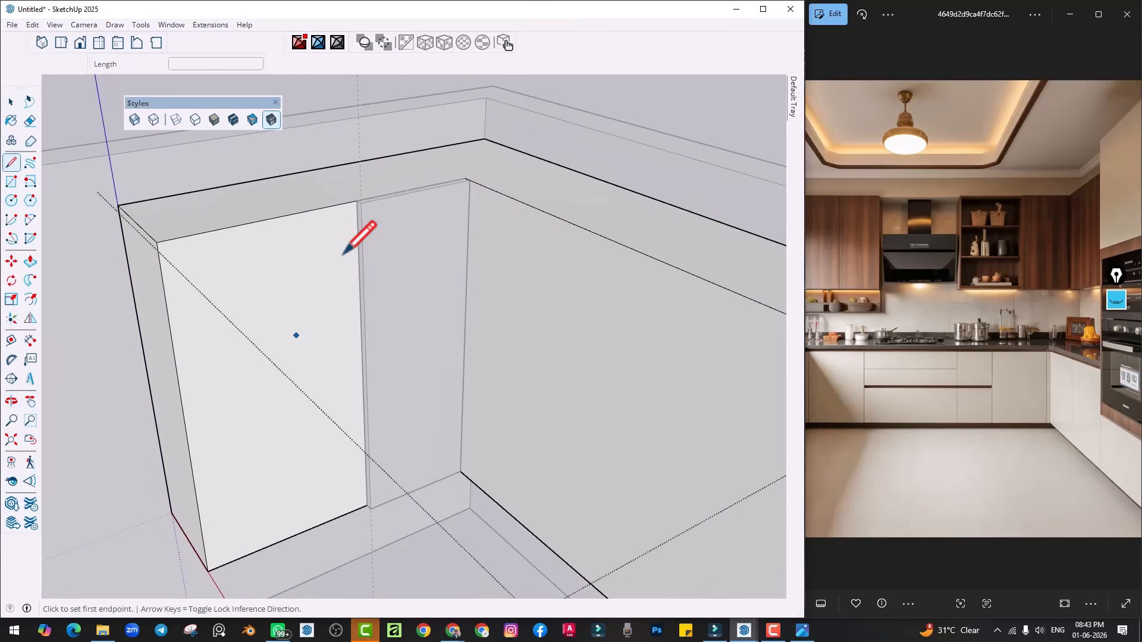
left_click(357, 201)
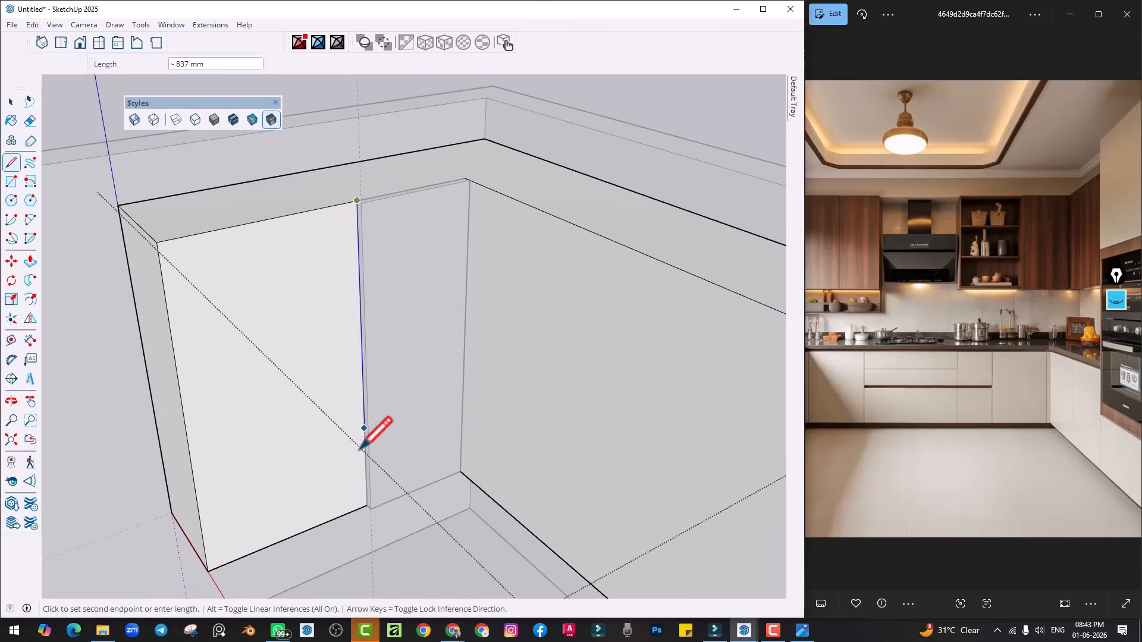
left_click(367, 505)
Offset the outline of the front face beside the door 25 mm inward to form a shelf frame
left_click(30, 299)
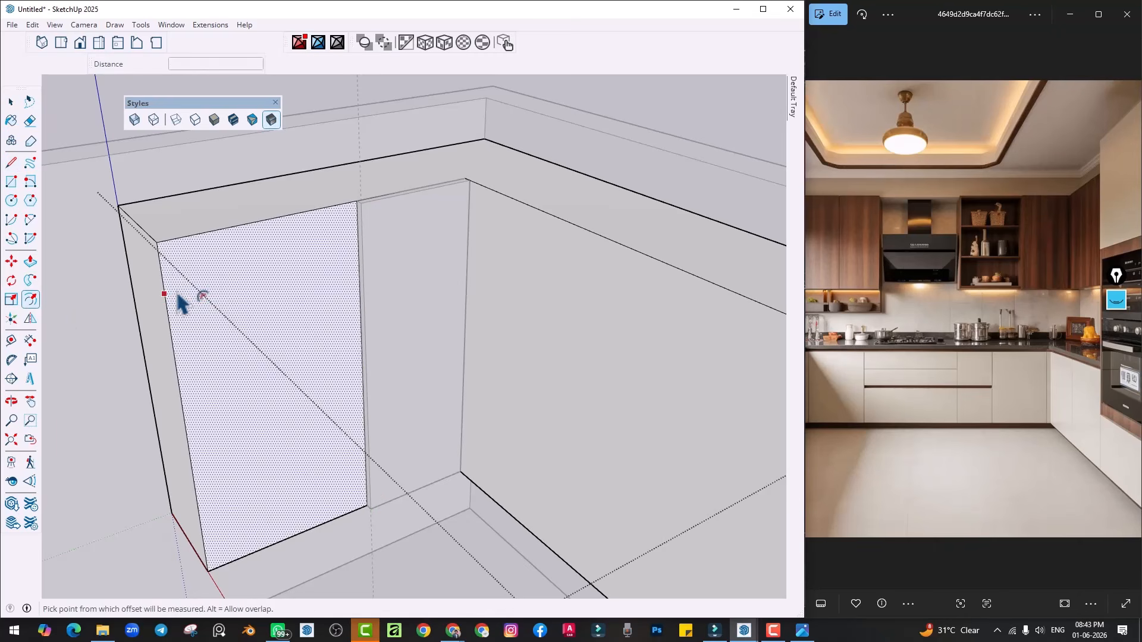
left_click(164, 294)
type("25")
key("Return")
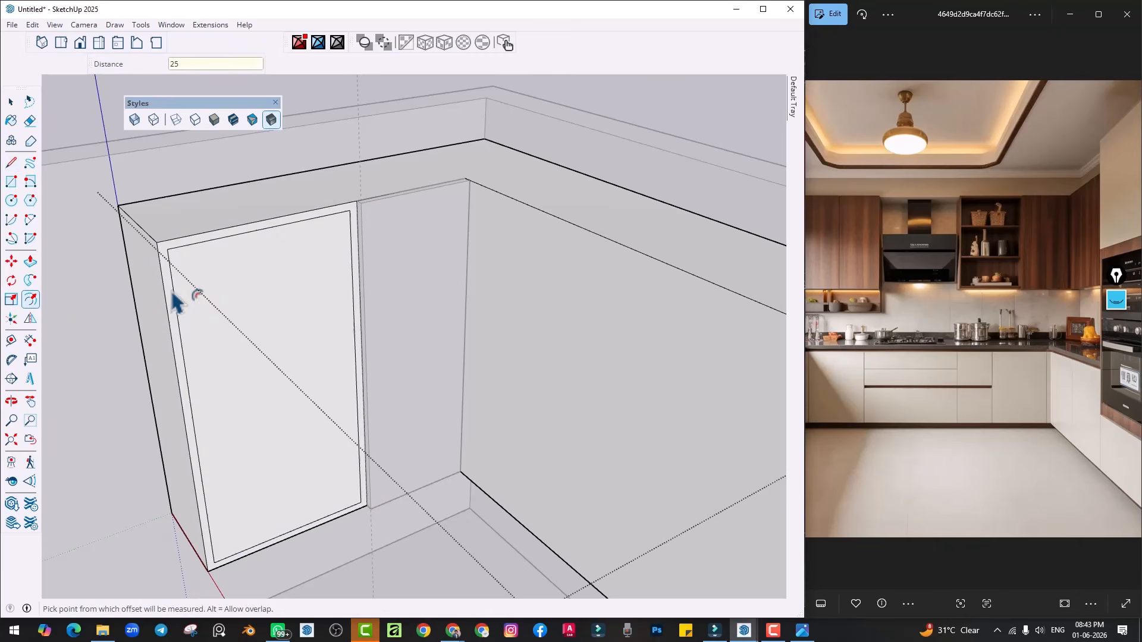
Recess the face inside the frame 325 mm, matching the depth of the existing open shelf, and leave the cabinet group
key("p")
left_click(280, 305)
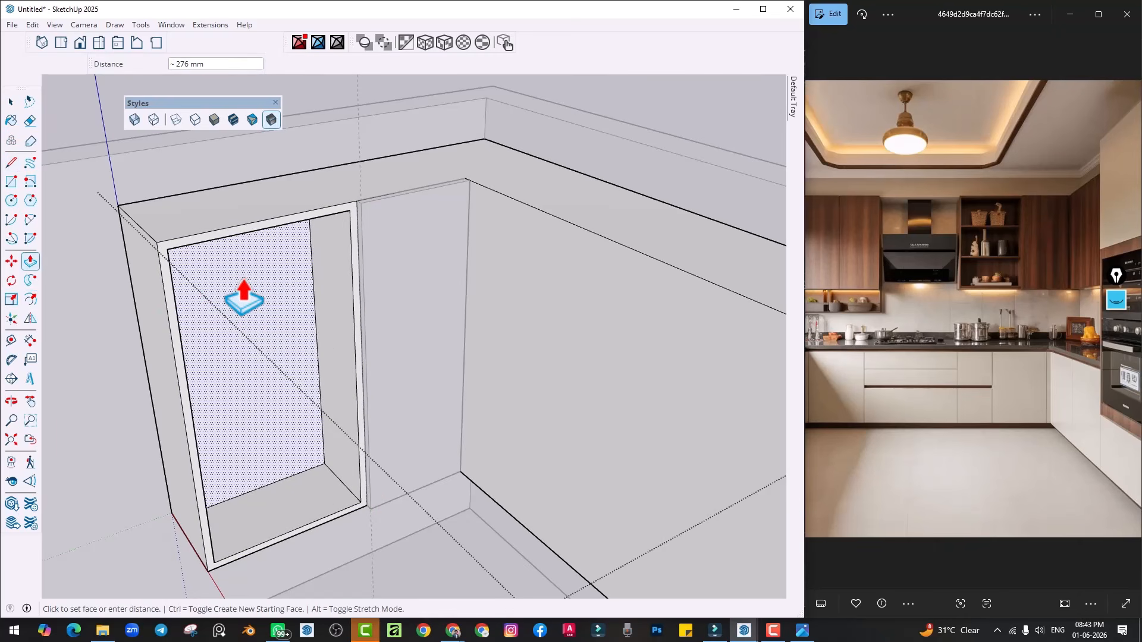
scroll(249, 302, "down", 7)
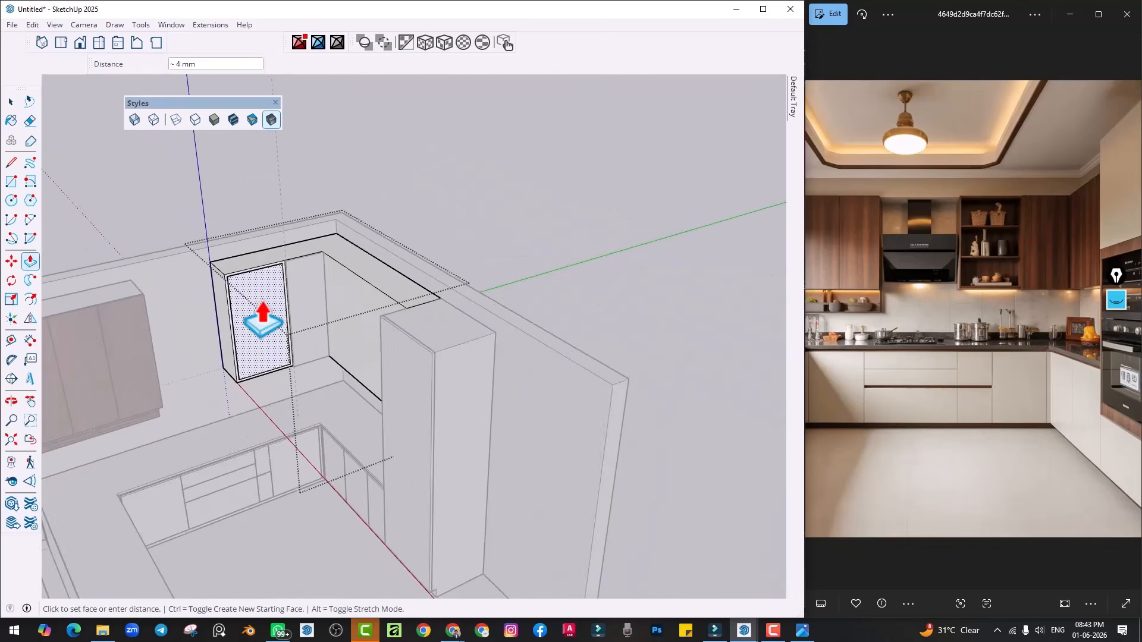
middle_click_drag(156, 354, 138, 256)
scroll(88, 430, "up", 3)
scroll(101, 400, "up", 4)
left_click(107, 398)
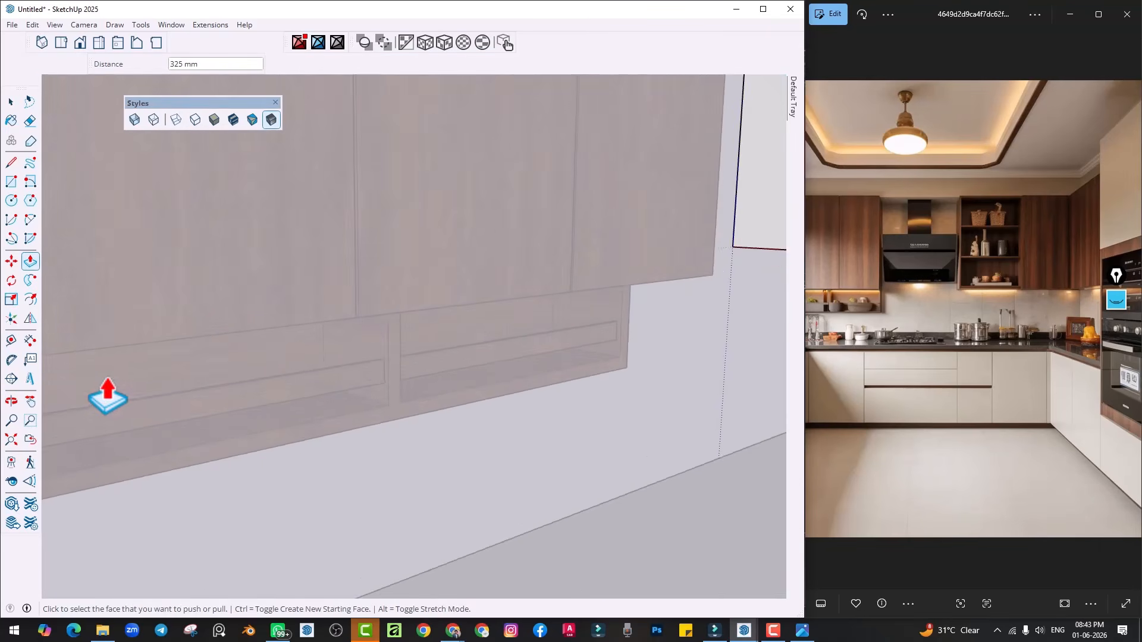
scroll(331, 339, "down", 5)
scroll(444, 285, "down", 3)
scroll(417, 321, "up", 6)
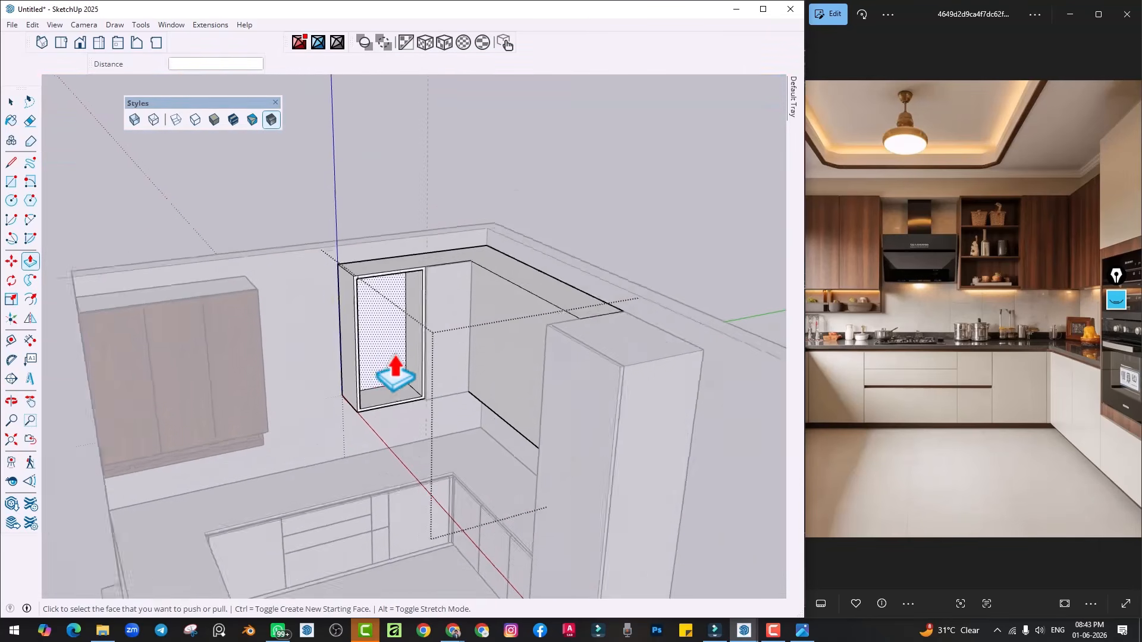
key("space")
middle_click_drag(474, 272, 421, 421)
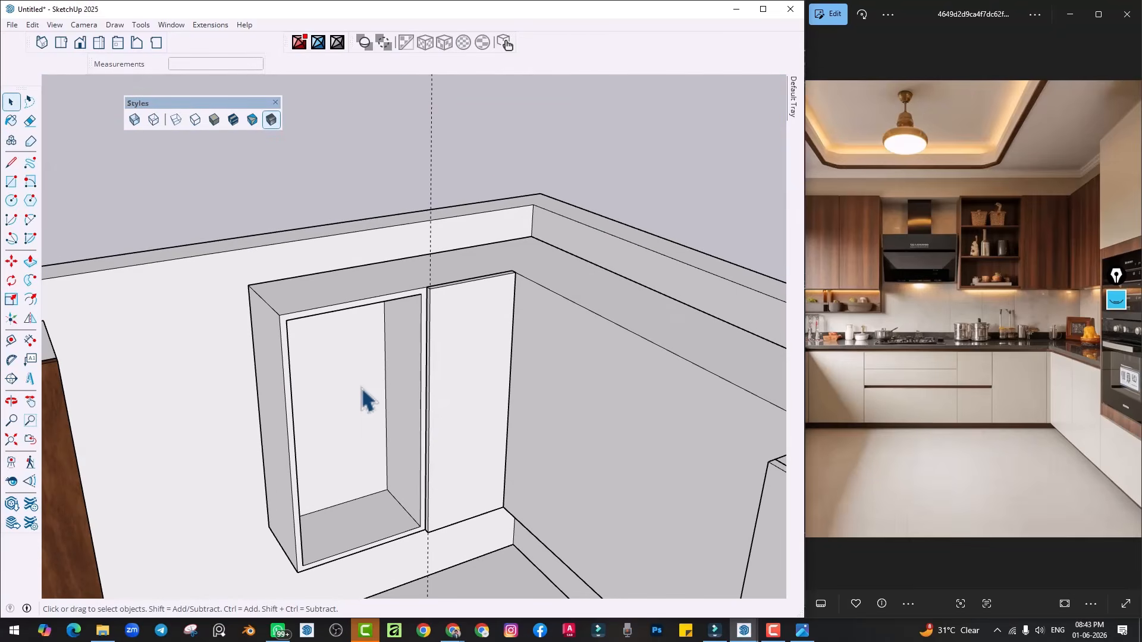
Extrude the open shelf's frame face 25 mm forward, flush with the front of the adjacent door
middle_click_drag(357, 420, 362, 399, "shift")
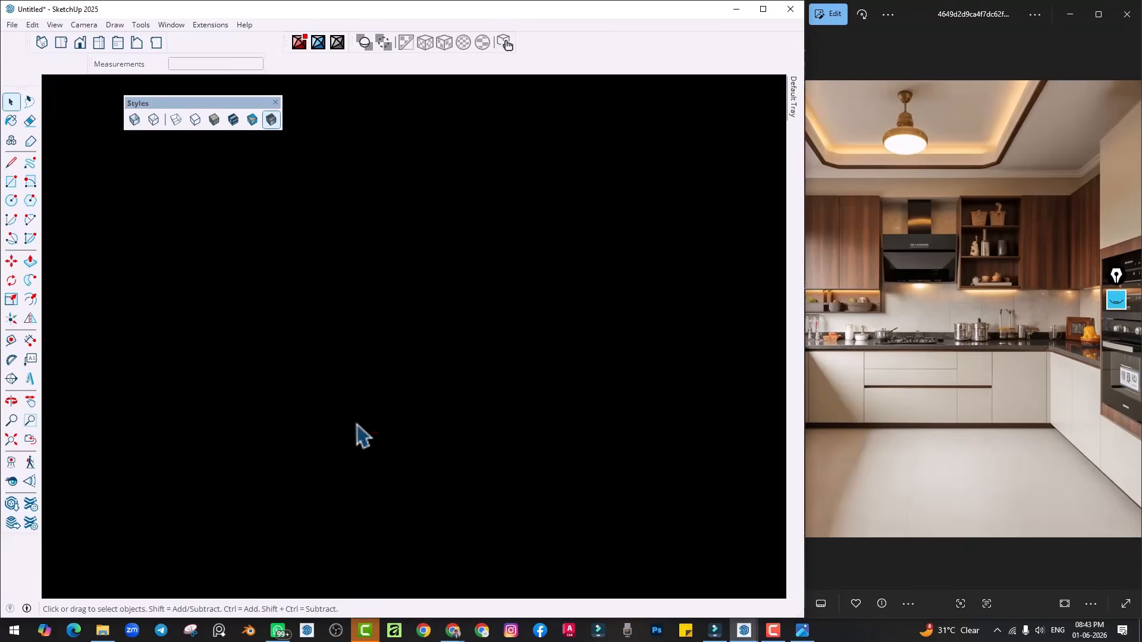
scroll(416, 393, "up", 5)
scroll(447, 257, "up", 4)
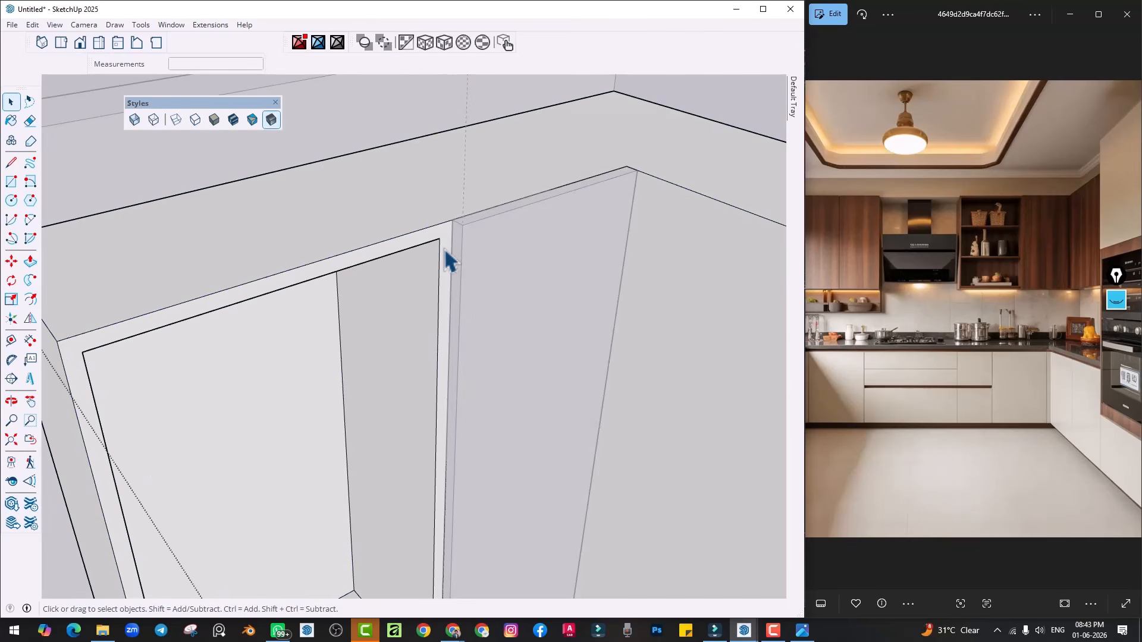
key("p")
left_click(449, 245)
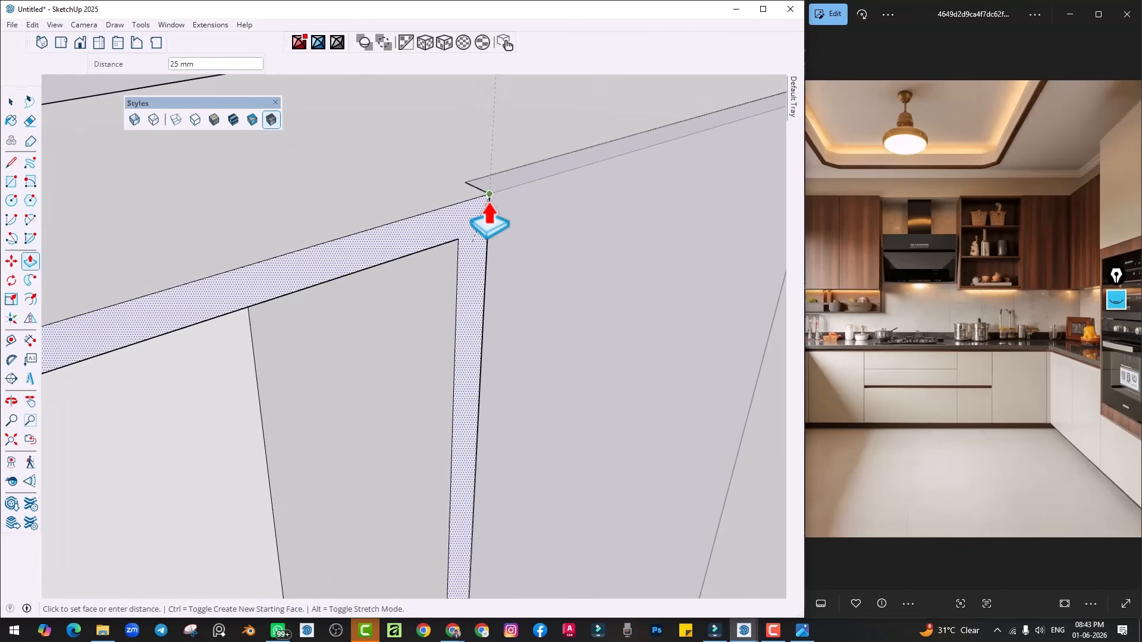
left_click(489, 222)
Select the door front beside the open shelf with its edges and make it a group
middle_click_drag(286, 291, 107, 315)
middle_click_drag(484, 326, 442, 292)
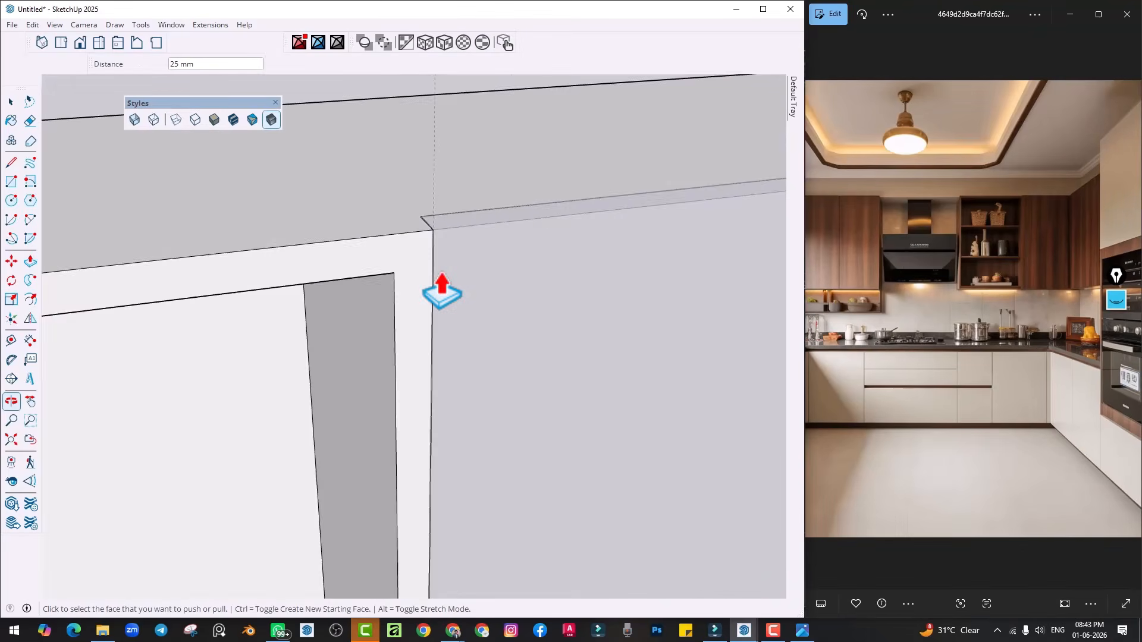
scroll(443, 262, "up", 2)
key("space")
double_click(455, 252)
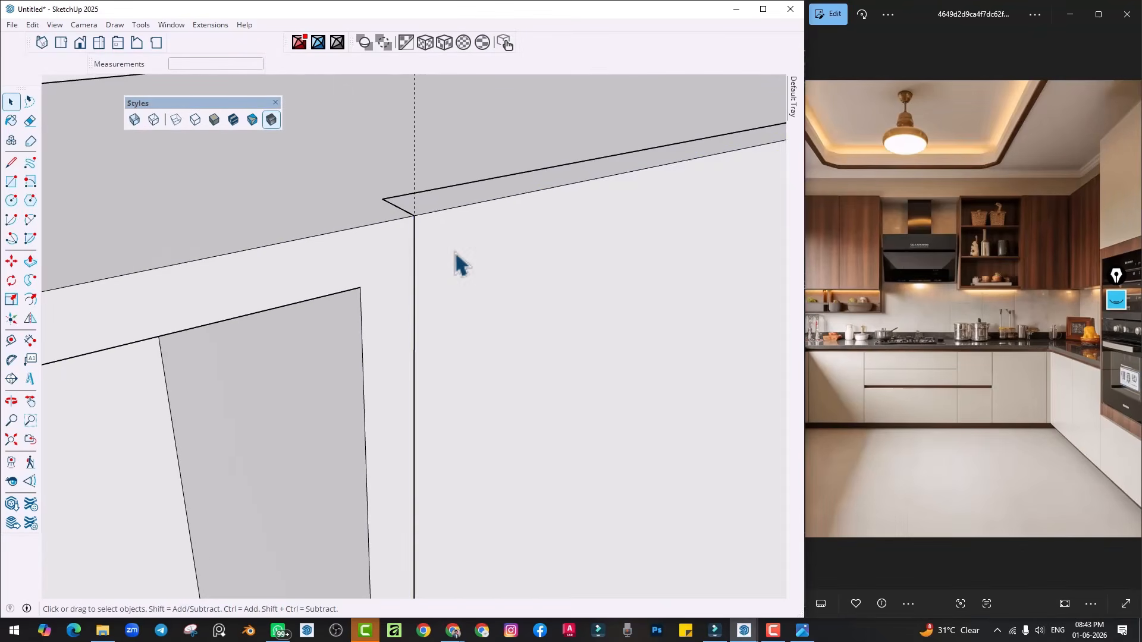
right_click(458, 262)
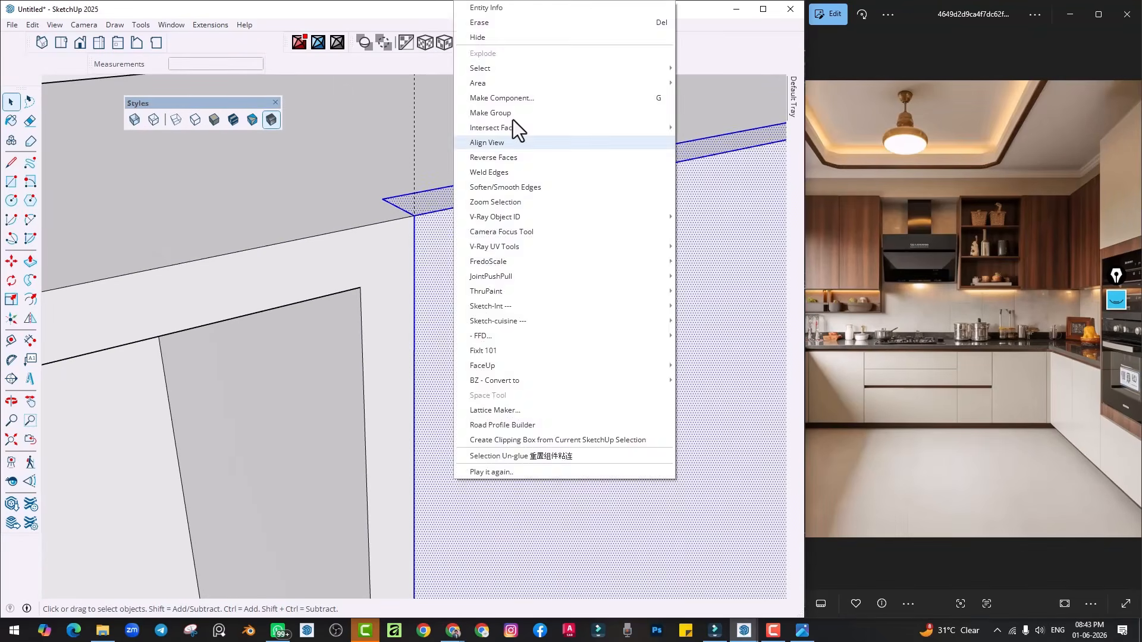
left_click(512, 119)
Inside the door group, push the side face next to the shelf frame inward 4 mm to leave a gap
key("p")
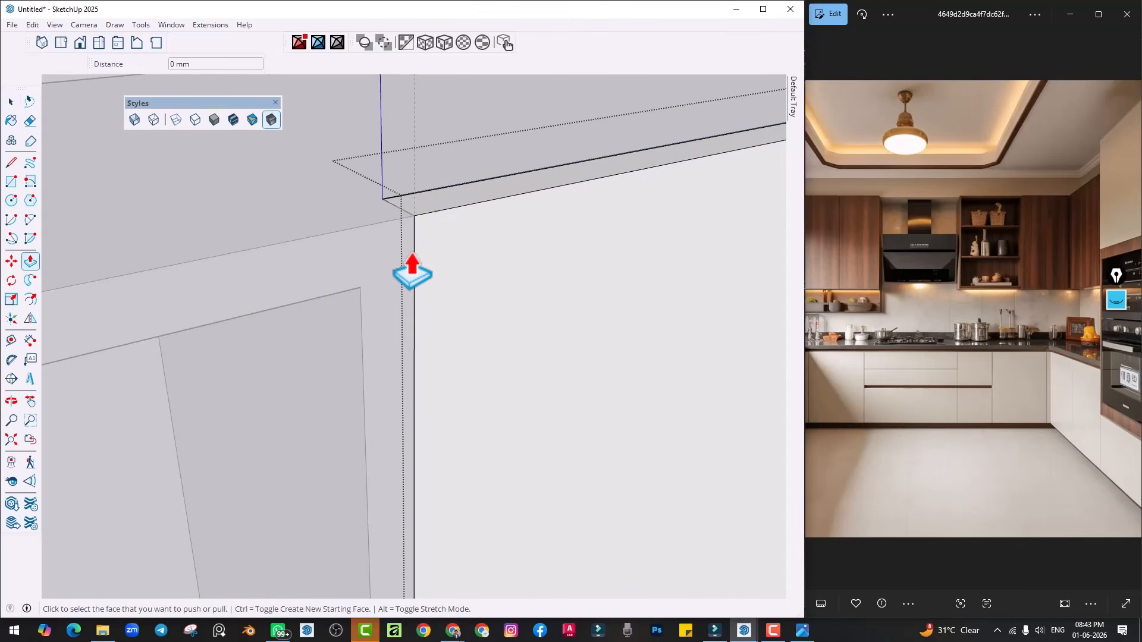
left_click(415, 254)
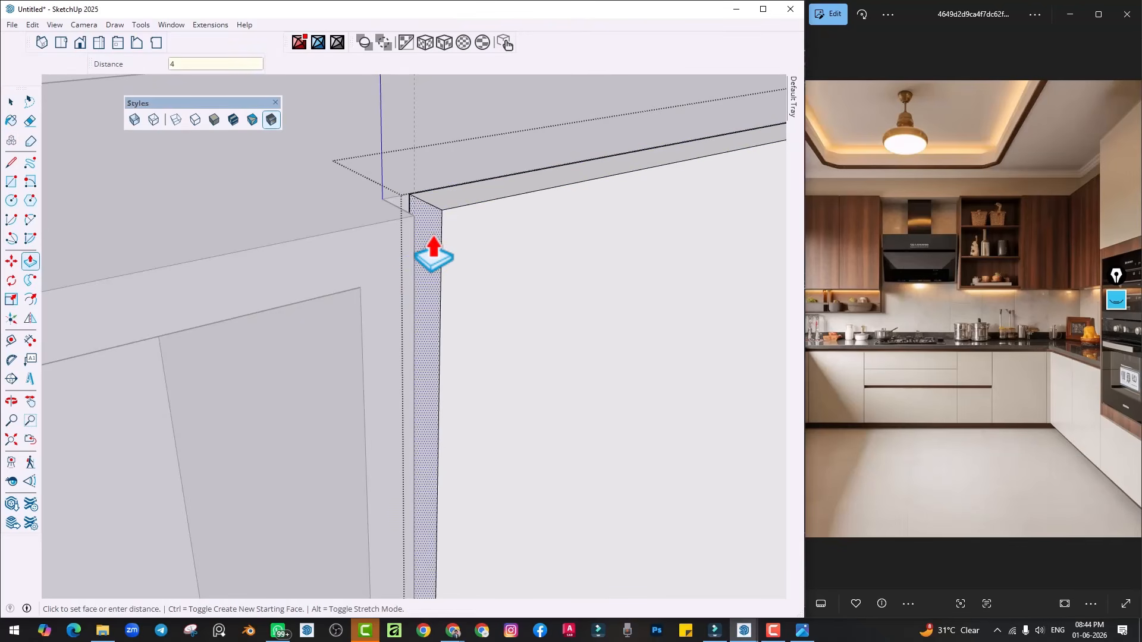
type("4")
key("Return")
Extrude the floor face inside the open shelf 25 mm upward to form a board
key("space")
middle_click_drag(434, 253, 338, 558)
left_click(300, 531)
key("ctrl+z")
double_click(301, 529)
key("p")
left_click(339, 556)
type("2")
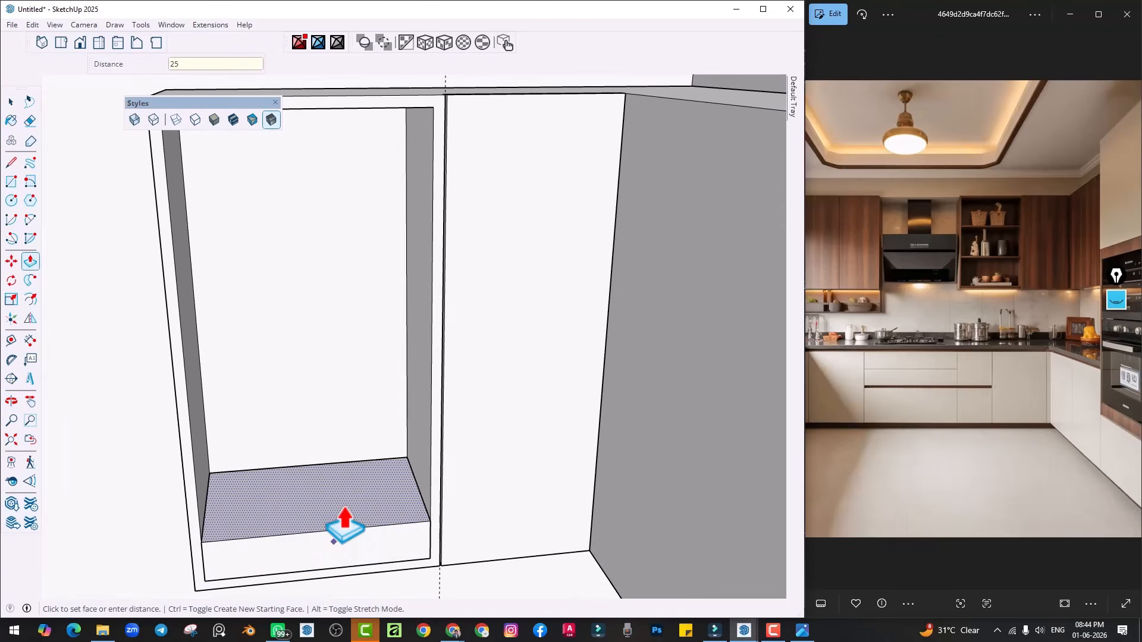
type("5")
key("Return")
Make the 25 mm board at the bottom of the open shelf a group
key("space")
left_click(321, 533)
right_click(321, 532)
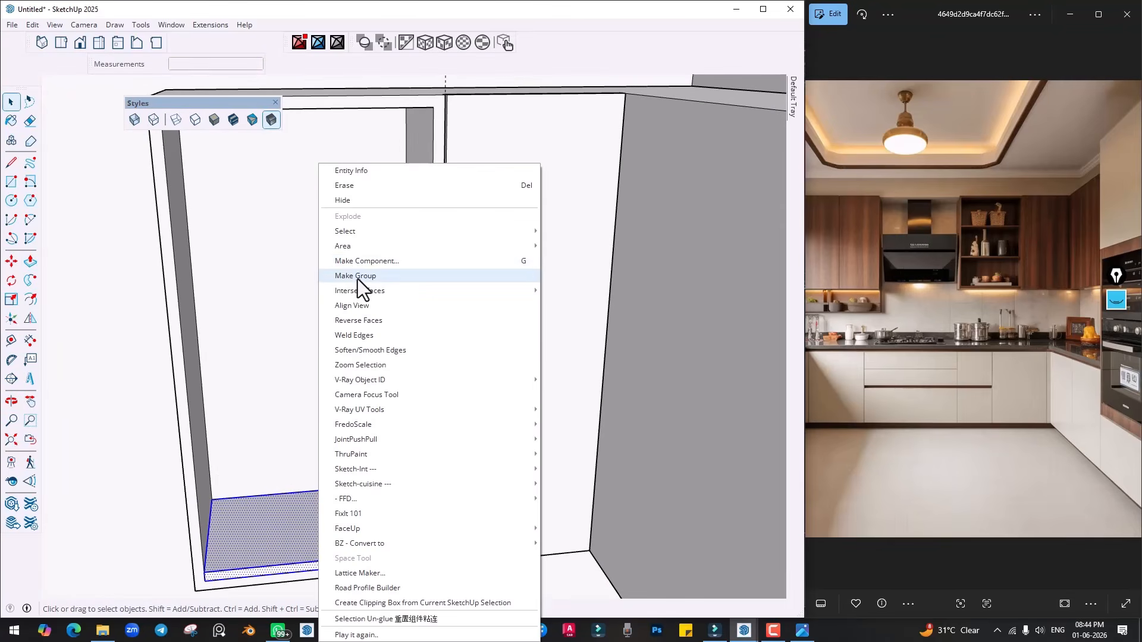
left_click(358, 276)
Copy the bottom board 1075 mm up to the top of the open shelf and divide the distance by 3 for evenly spaced shelves
middle_click_drag(358, 280, 418, 490)
key("m")
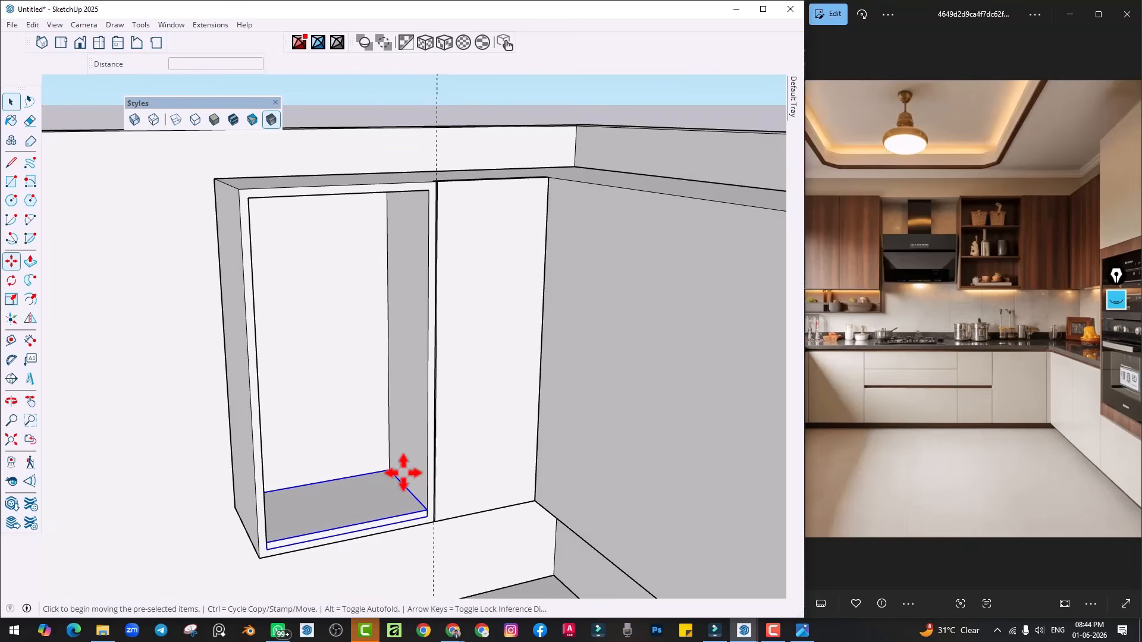
key("ctrl")
left_click(387, 470)
middle_click_drag(372, 415, 372, 324)
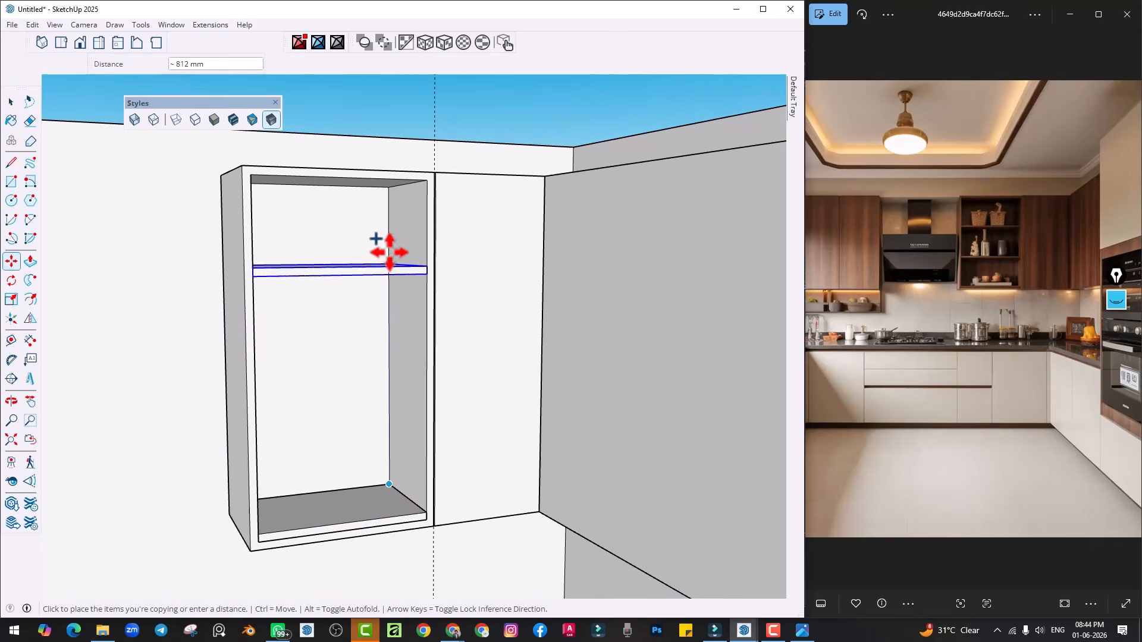
left_click(383, 187)
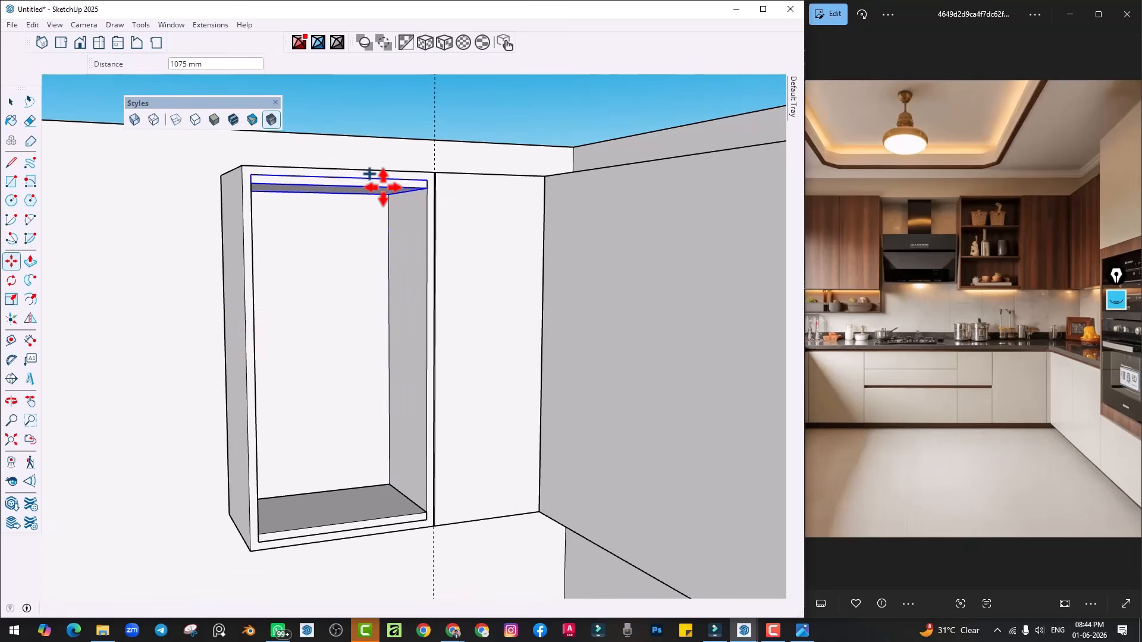
type("/3")
key("Return")
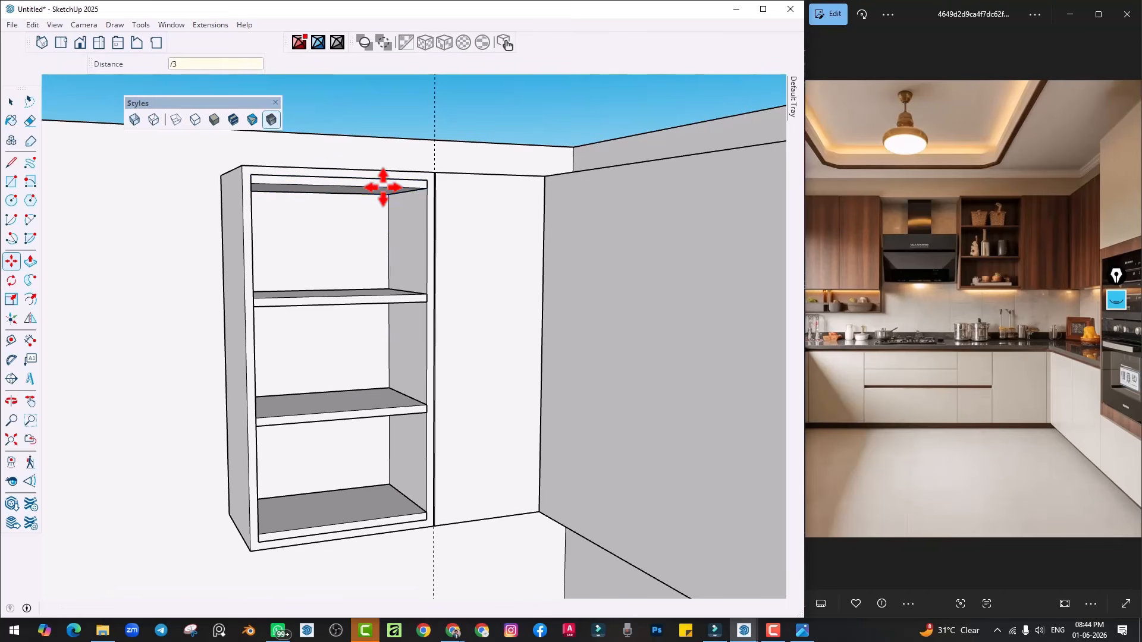
Delete the surplus boards at the top and bottom of the open shelf, keeping the two intermediate shelves
key("space")
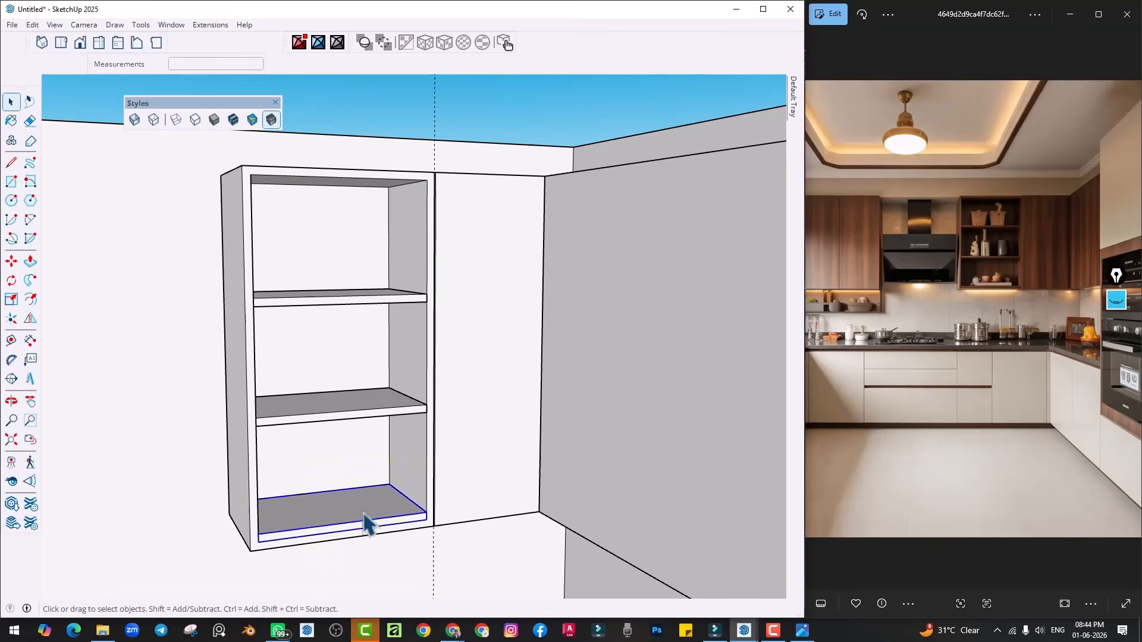
scroll(344, 441, "down", 2)
middle_click_drag(345, 440, 347, 413)
scroll(369, 458, "up", 2)
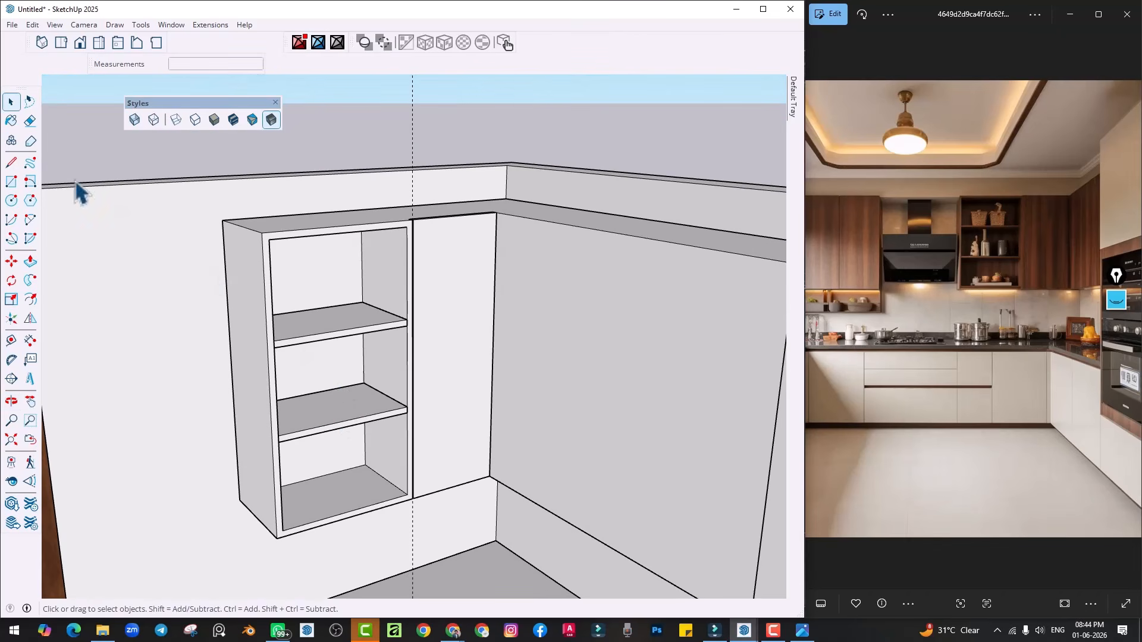
Paint the two shelves, the corner wall cabinet and its narrow door with the dark wood veneer material
left_click(11, 122)
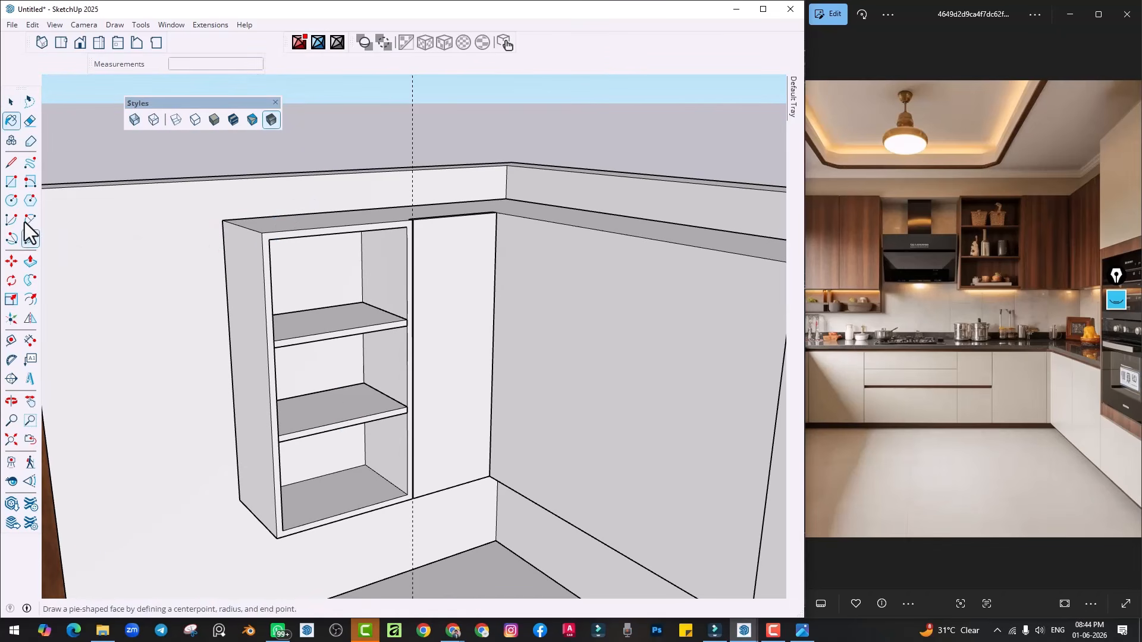
left_click(312, 318)
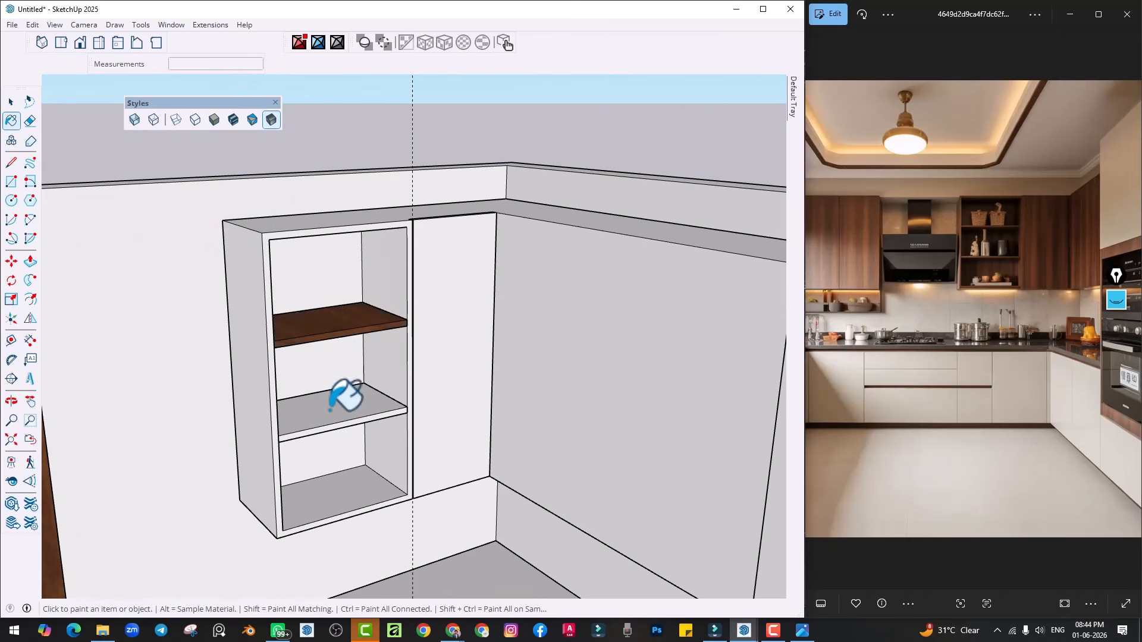
left_click(328, 411)
left_click(353, 498)
middle_click_drag(467, 337, 414, 354, "shift")
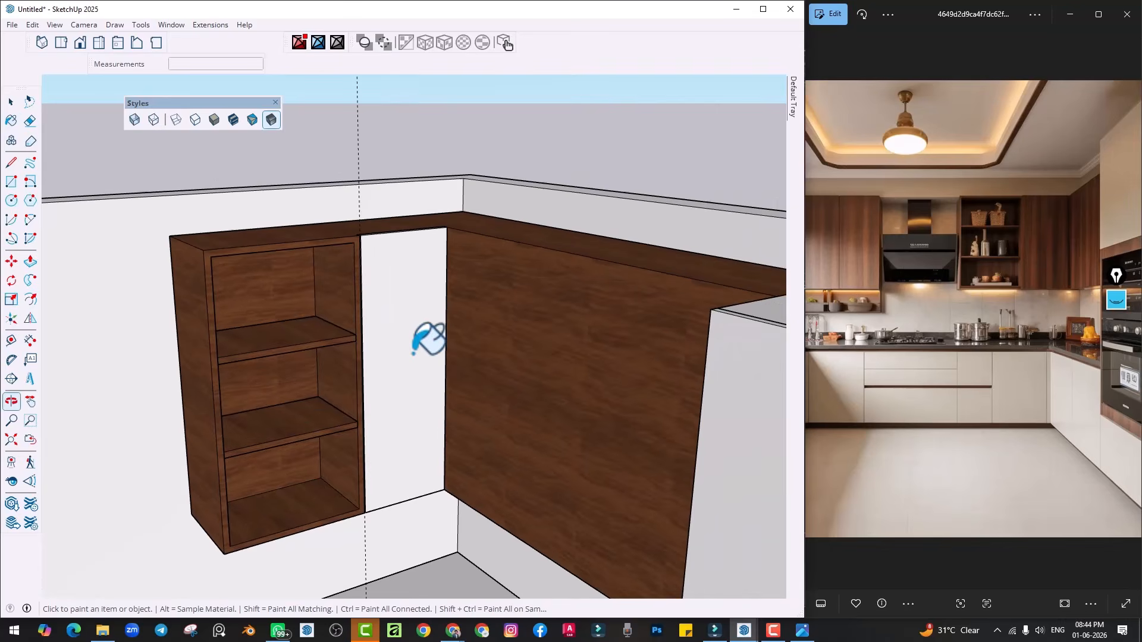
left_click(414, 353)
scroll(414, 353, "down", 1)
middle_click_drag(424, 417, 504, 381)
key("space")
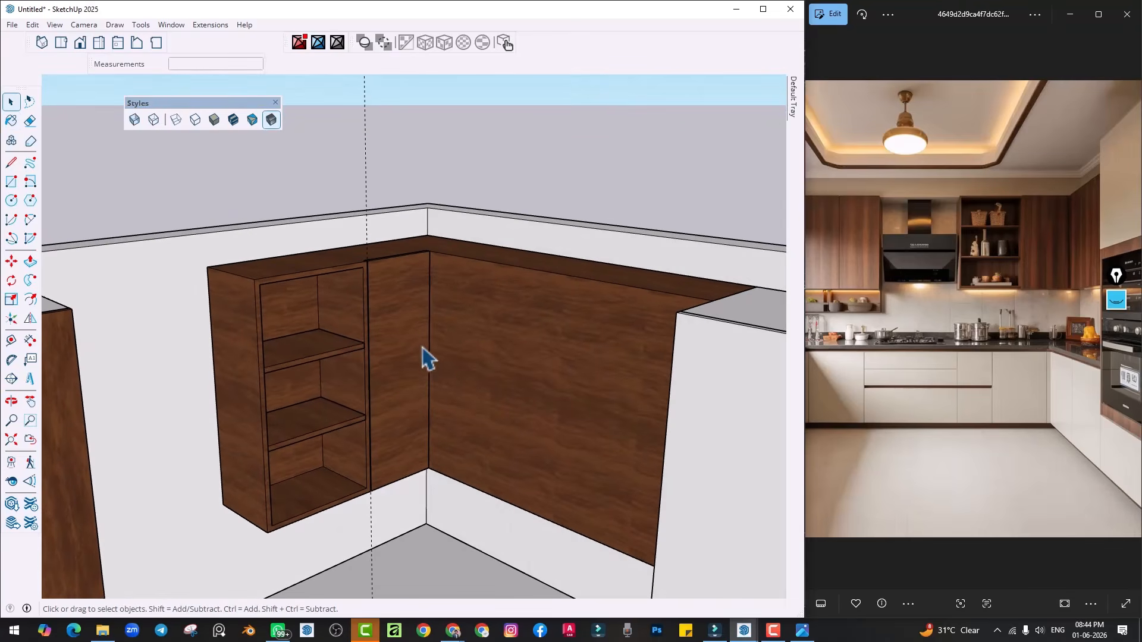
Draw a rectangle covering the wide front face of the corner wall cabinet, from its upper inner corner to the opposite lower corner
scroll(433, 339, "up", 3)
middle_click_drag(433, 339, 485, 331)
scroll(444, 367, "down", 2)
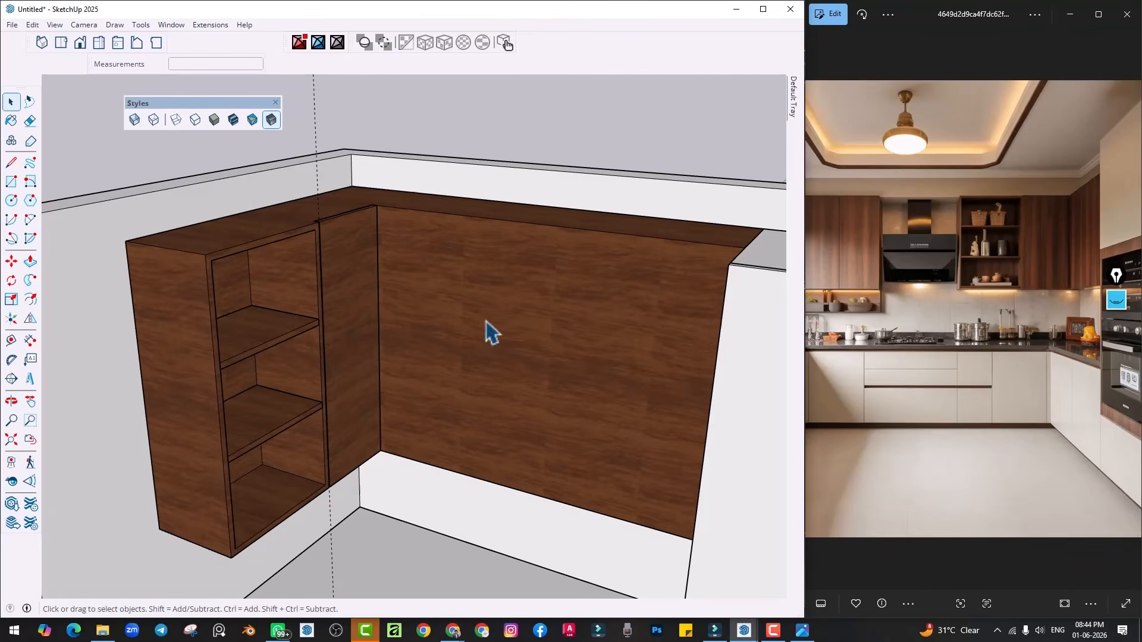
scroll(416, 250, "up", 1)
scroll(393, 300, "up", 5)
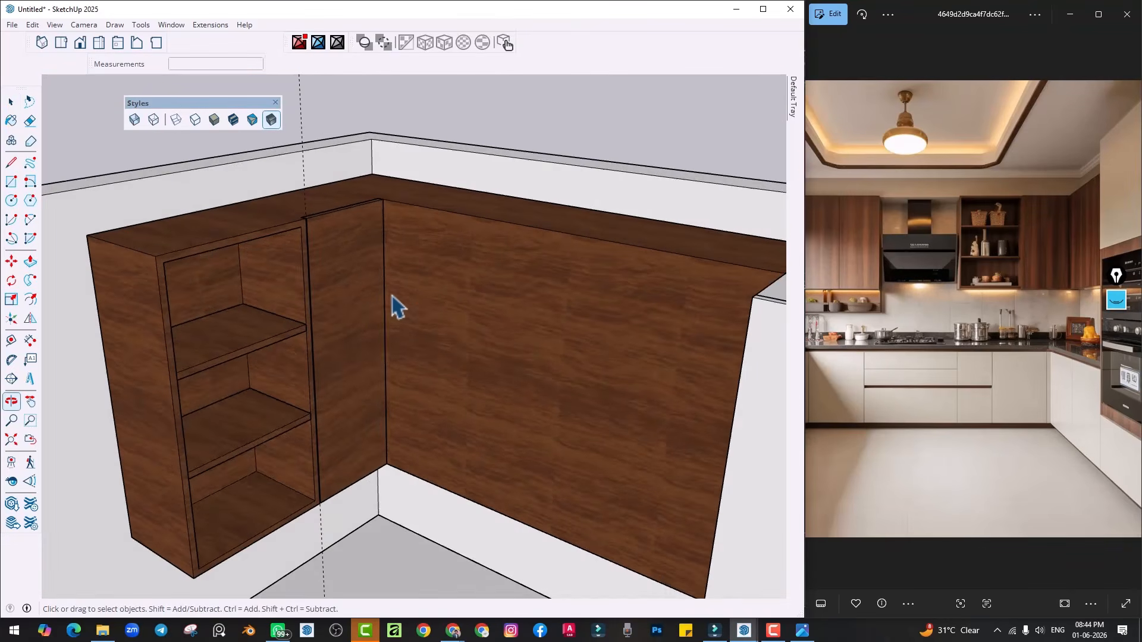
middle_click_drag(381, 275, 396, 244)
scroll(396, 244, "up", 2)
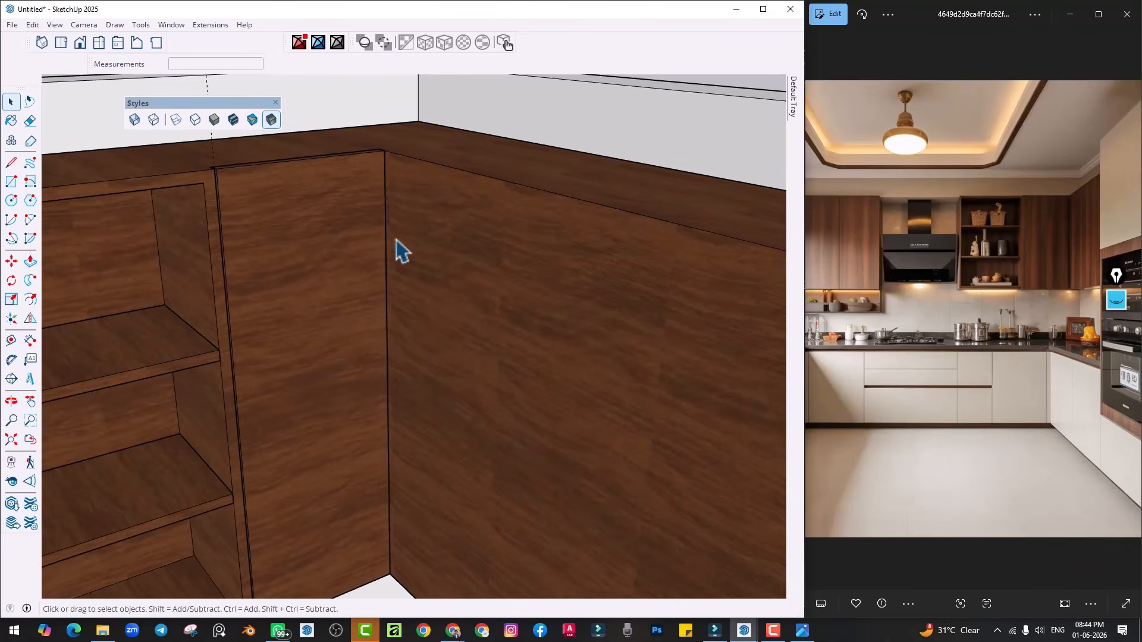
key("r")
left_click(385, 151)
scroll(499, 364, "down", 2)
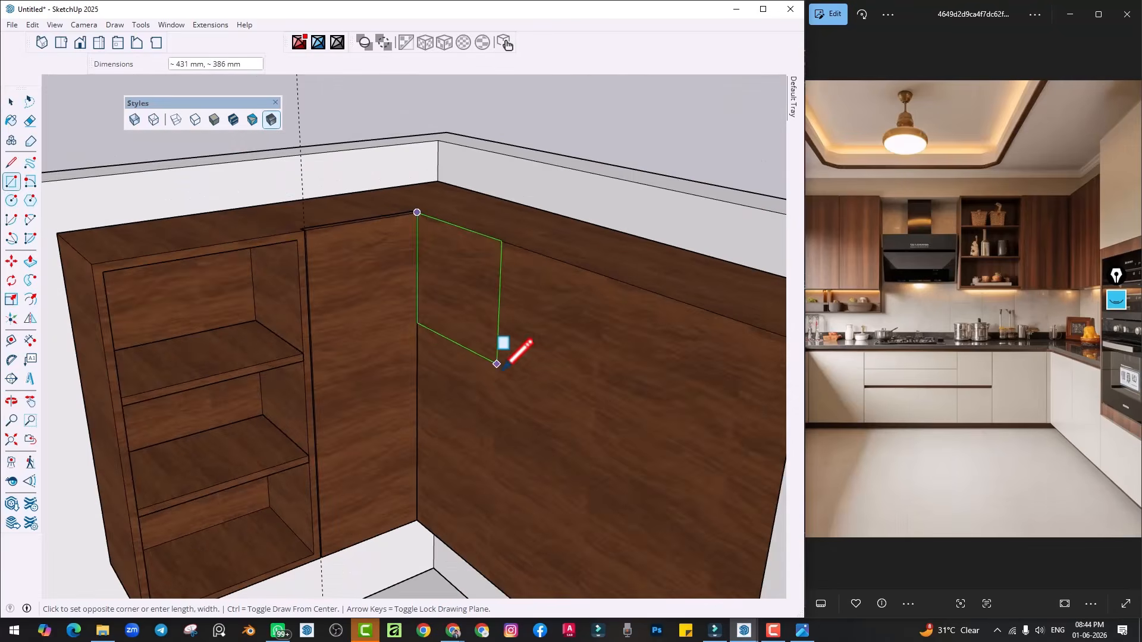
scroll(509, 409, "down", 2)
middle_click_drag(516, 422, 484, 357)
scroll(599, 428, "up", 4)
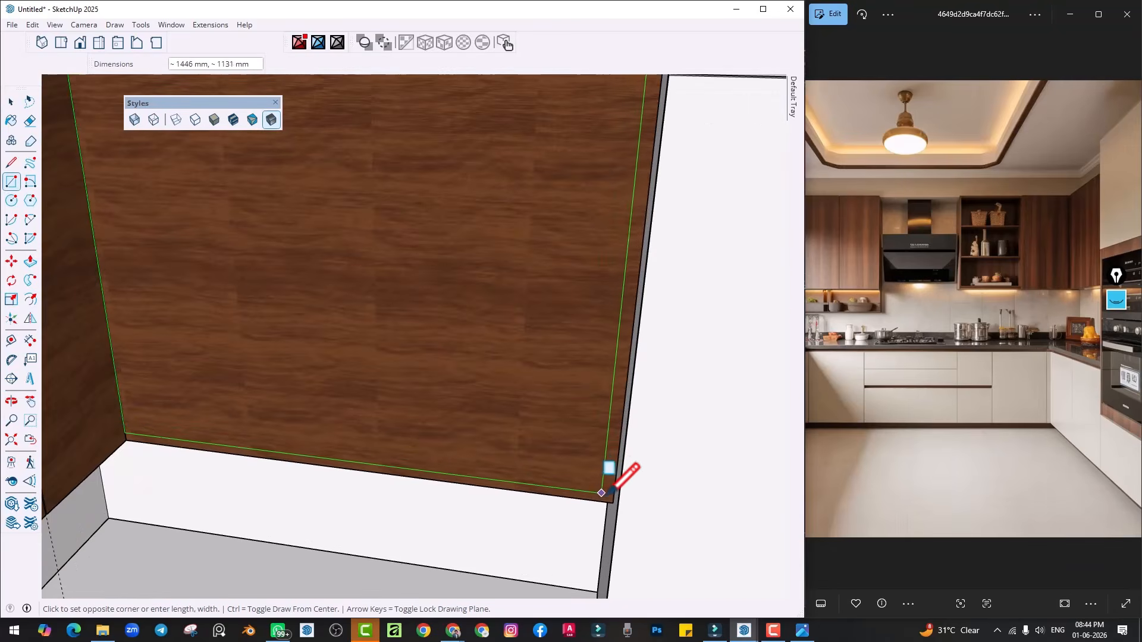
left_click(612, 503)
Extrude the rectangle into a thin door panel and make it a group
key("p")
left_click(491, 422)
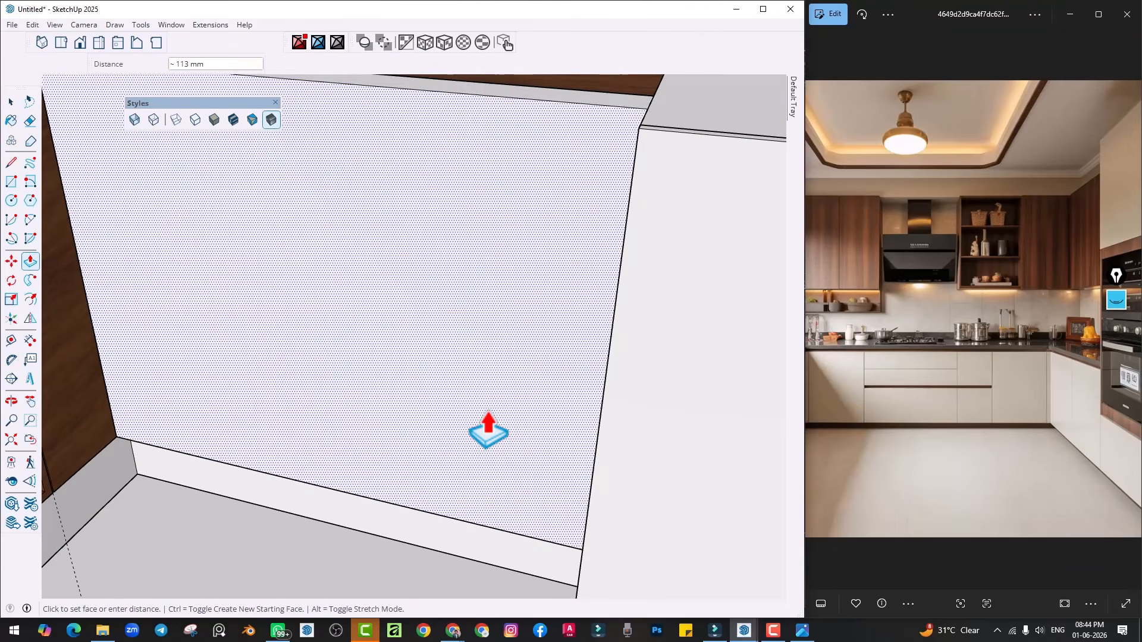
key("Return")
key("space")
left_click(489, 421)
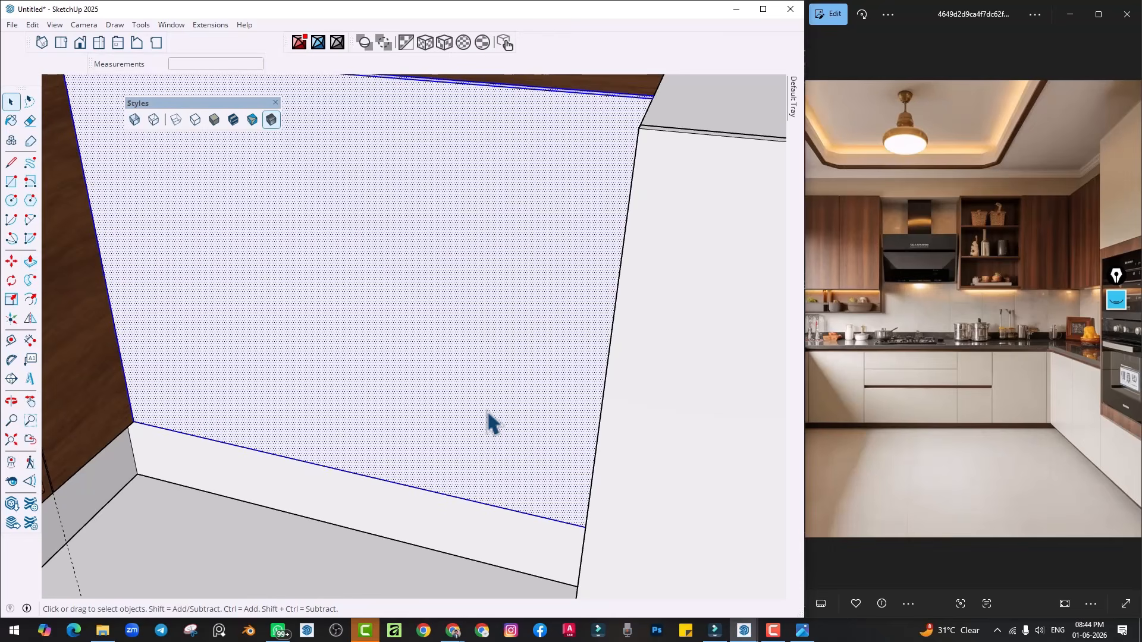
right_click(489, 421)
left_click(523, 113)
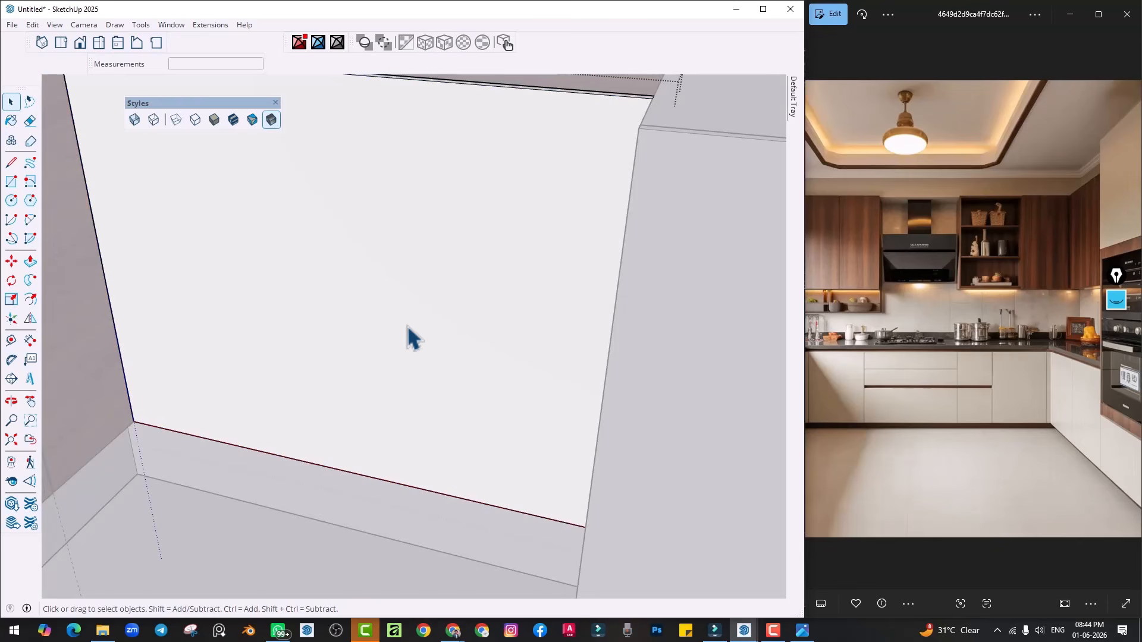
Inside the panel group, divide the upper front edge into four equal segments
scroll(414, 339, "down", 6)
scroll(398, 237, "up", 3)
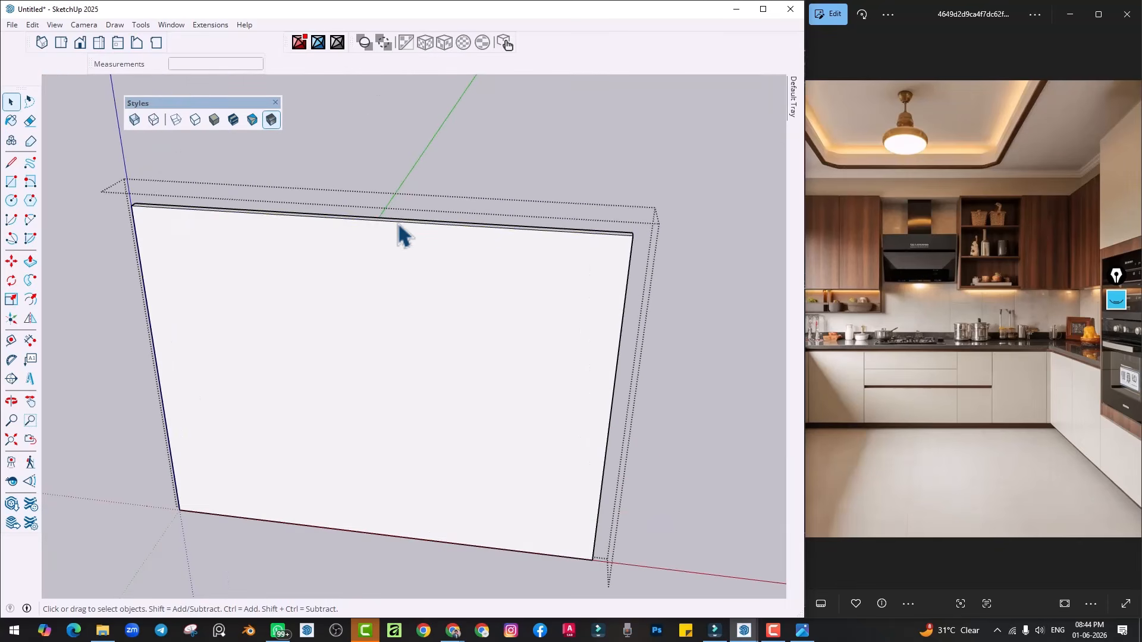
right_click(398, 225)
left_click(434, 336)
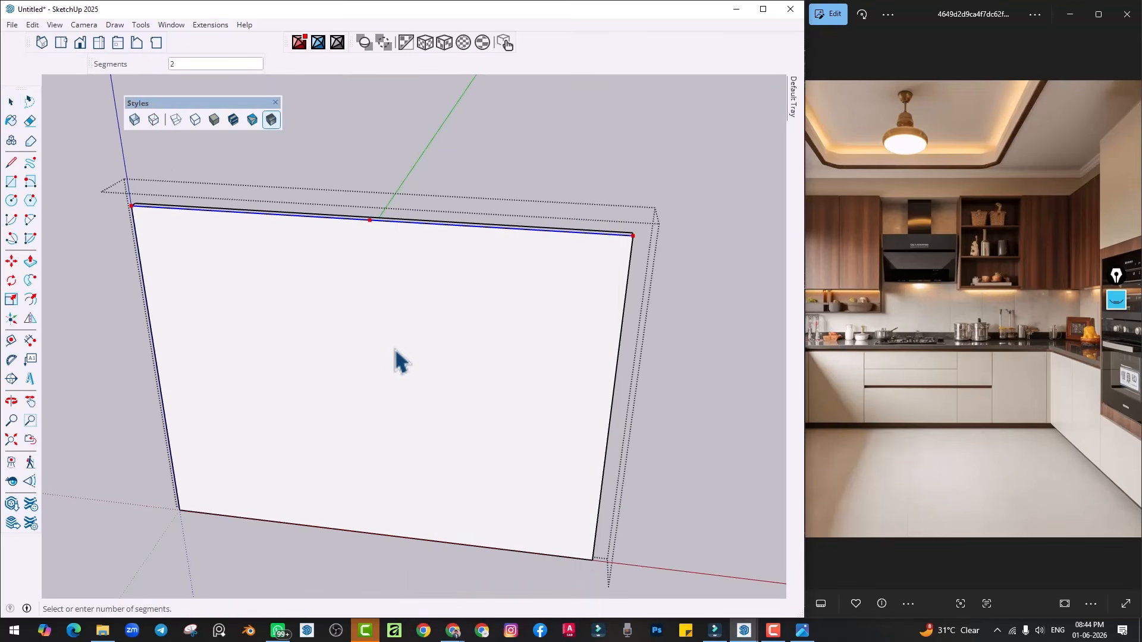
left_click(487, 345)
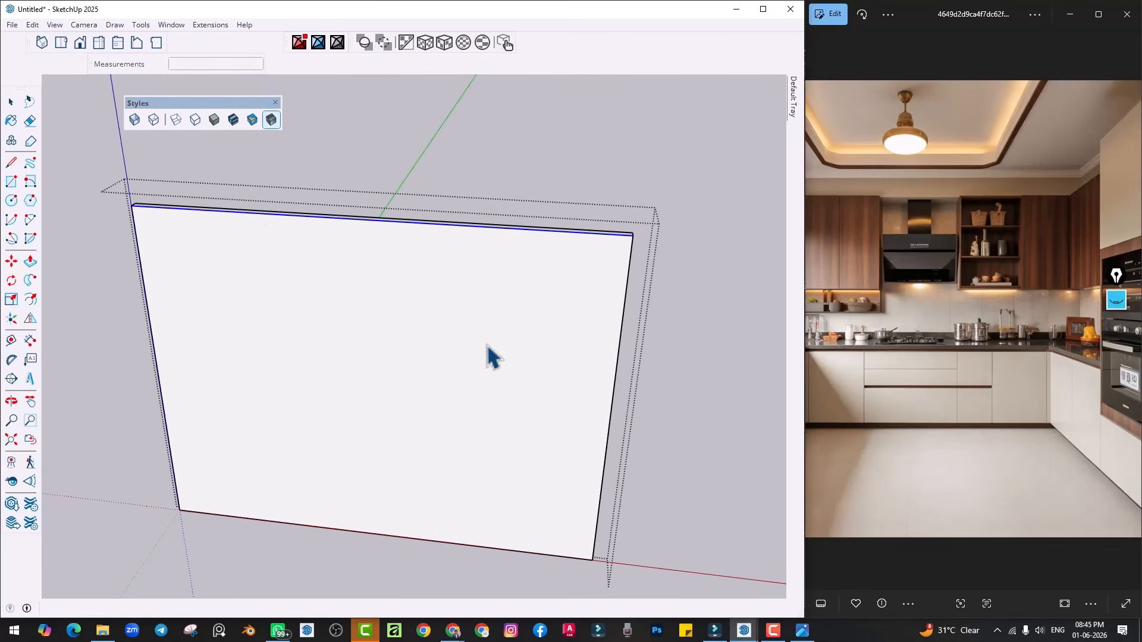
Draw three vertical 1150 mm lines down the panel from the division points, splitting it into four doors
key("l")
left_click(248, 212)
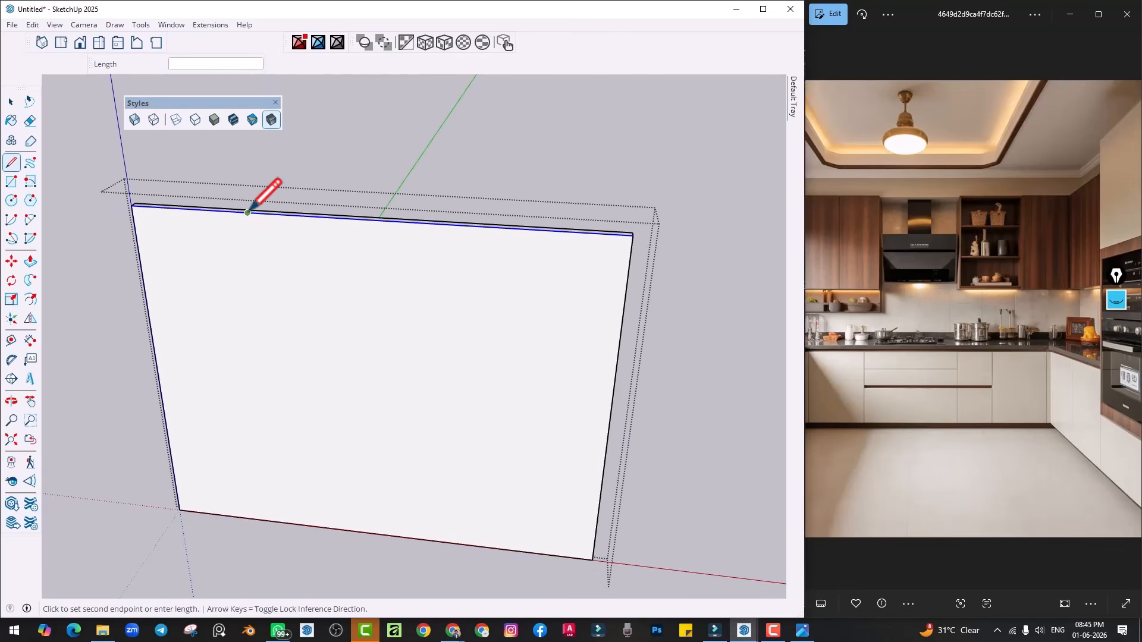
left_click(276, 521)
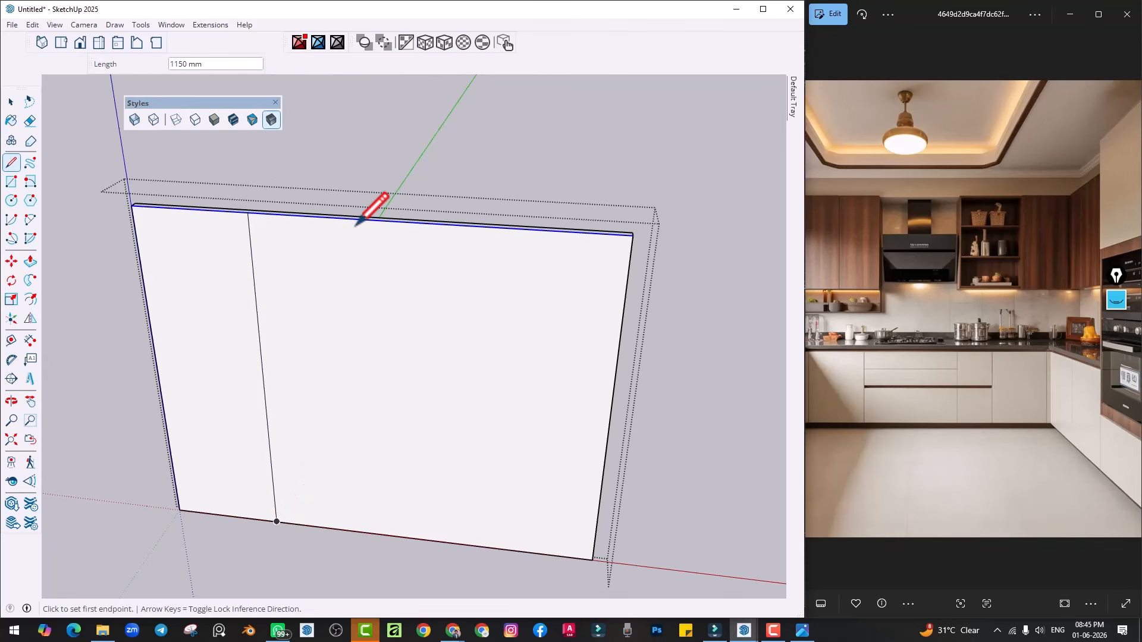
left_click(369, 220)
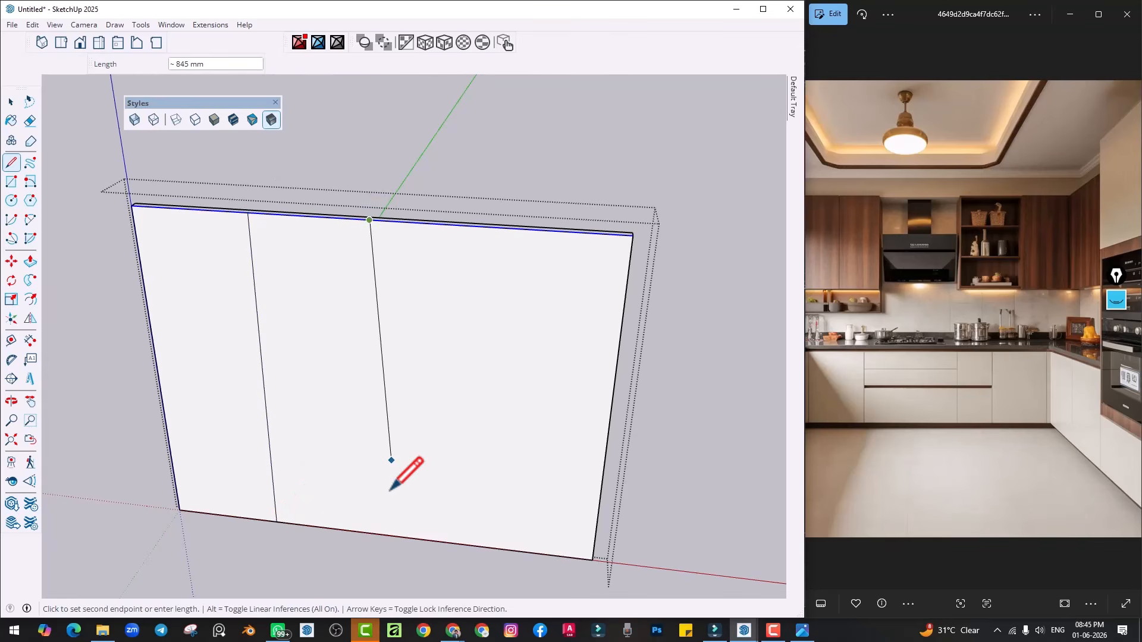
left_click(377, 534)
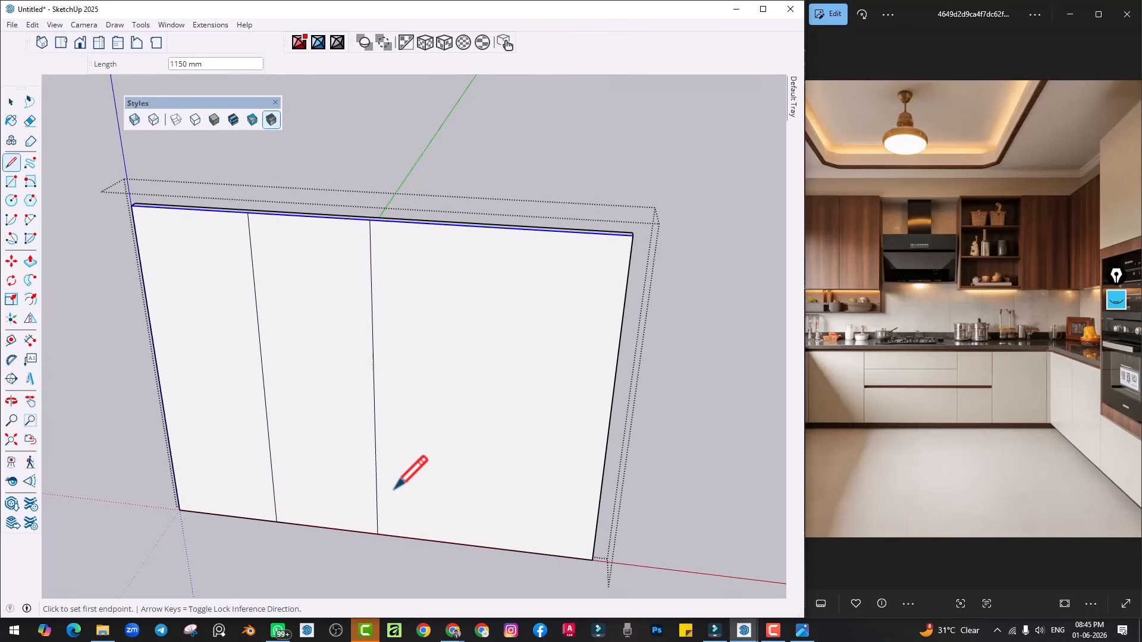
left_click(498, 227)
left_click(483, 546)
key("space")
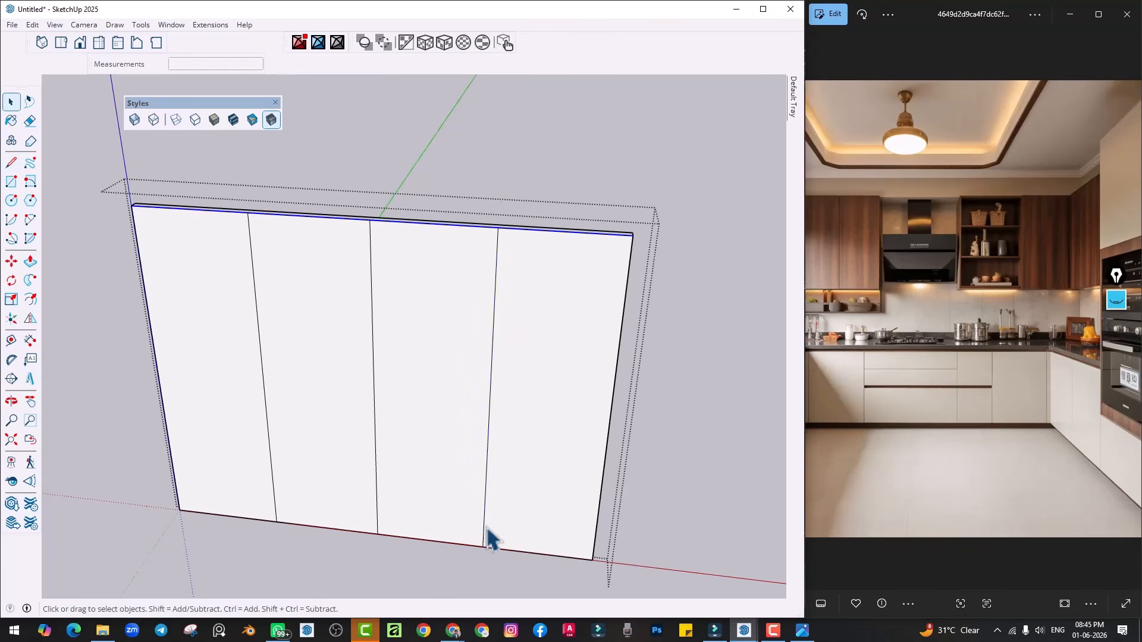
Copy the three vertical door-division lines a short distance sideways to outline narrow gaps between the four doors
left_click(484, 535)
left_click(376, 447, "ctrl")
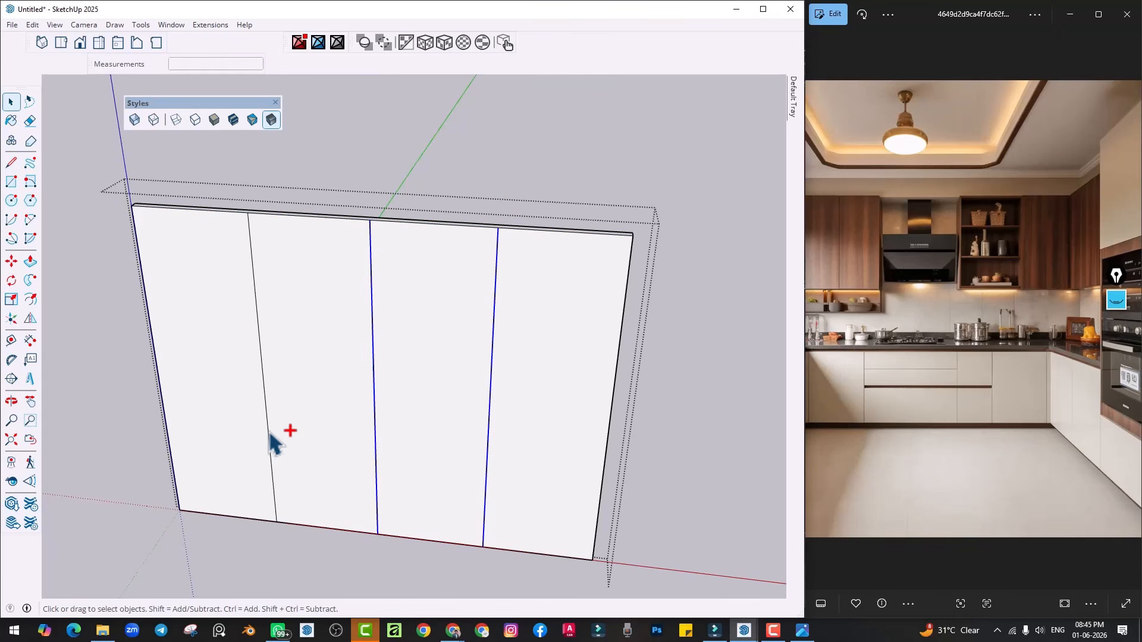
key("m")
key("ctrl")
left_click(301, 418)
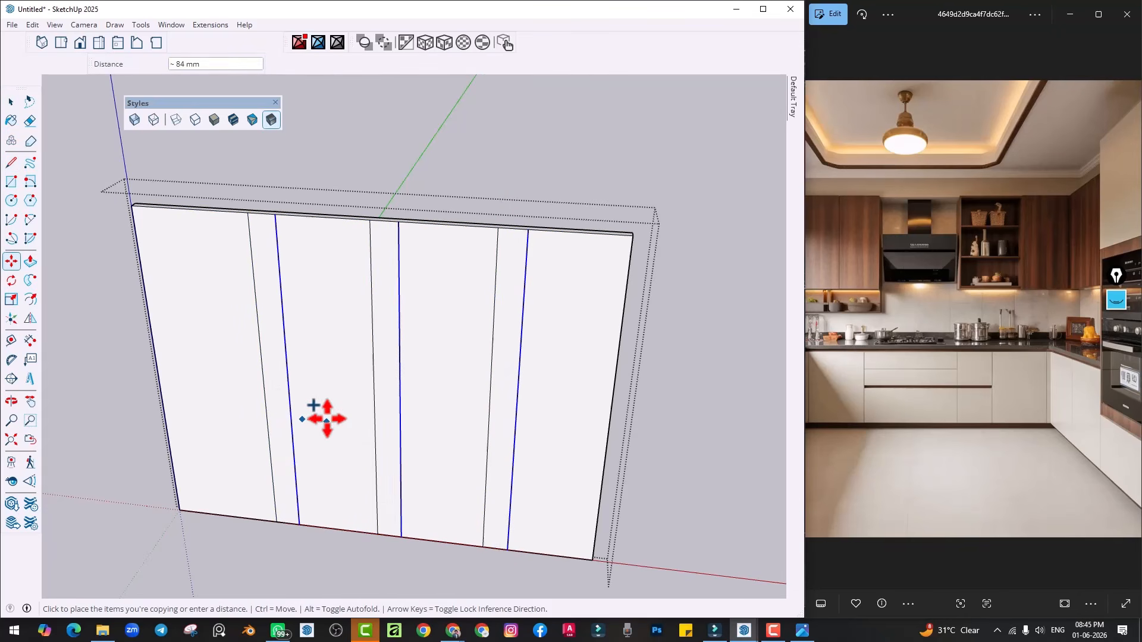
key("Return")
Push the narrow strip between the last two doors 25 mm into the panel as a groove
key("p")
scroll(500, 283, "up", 6)
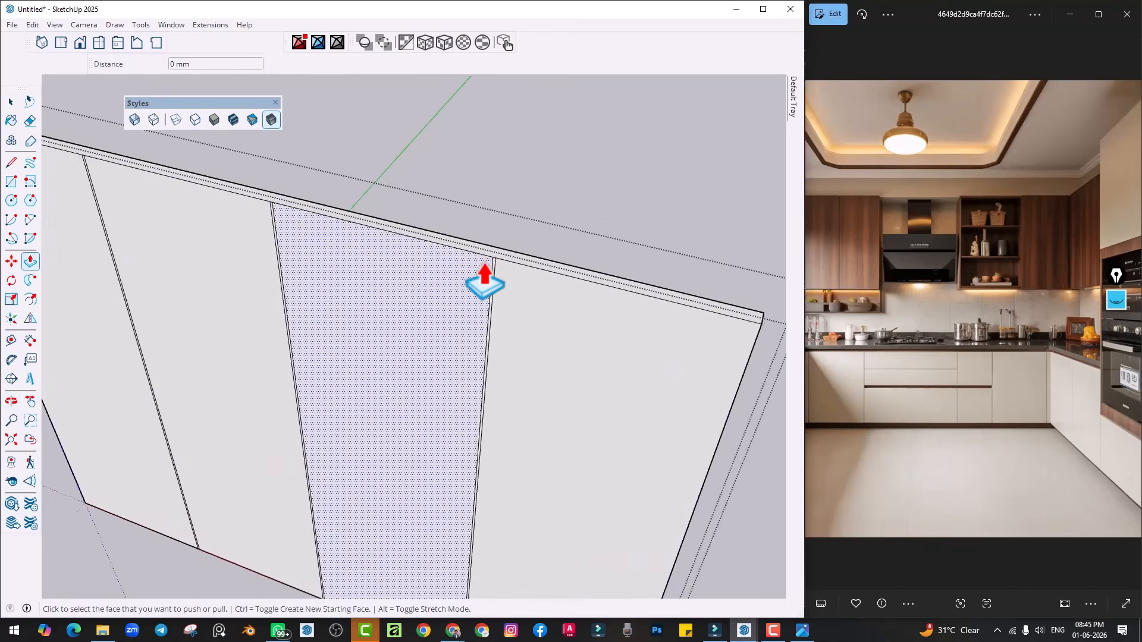
left_click(503, 282)
left_click(542, 248)
scroll(540, 245, "down", 3)
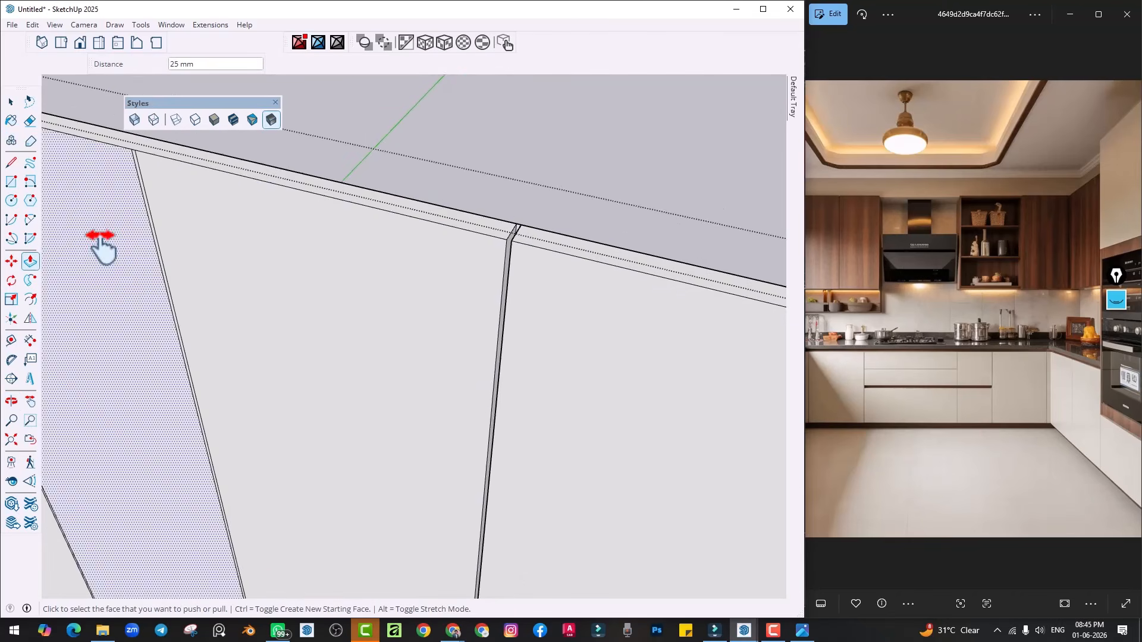
middle_click_drag(99, 242, 98, 326, "shift")
scroll(355, 322, "down", 1)
key("ctrl+z")
scroll(410, 332, "up", 5)
left_click(536, 381)
key("Escape")
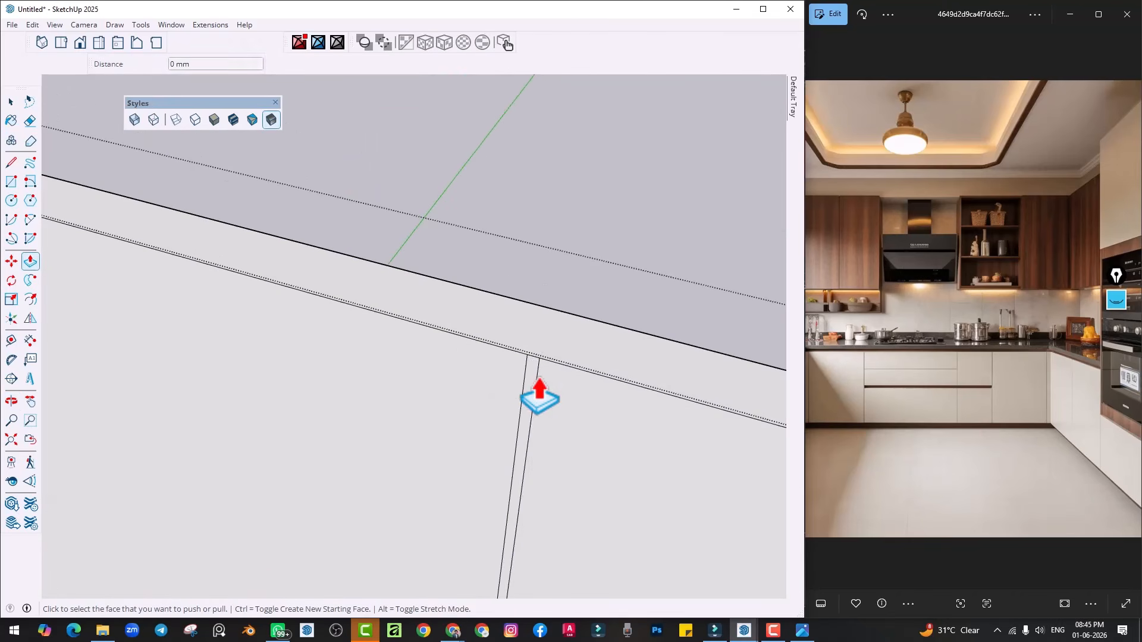
Repeat the same push on the remaining narrow strips between the doors and leave the panel group
double_click(534, 392)
scroll(429, 387, "down", 3)
middle_click_drag(402, 389, 710, 405, "shift")
scroll(450, 302, "up", 3)
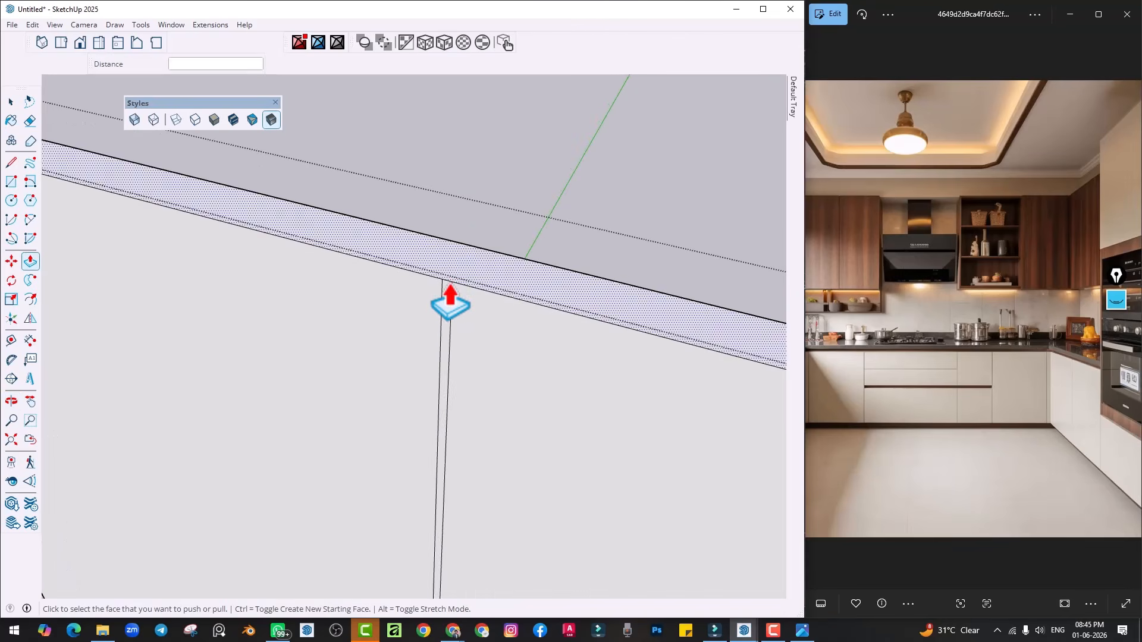
double_click(450, 311)
scroll(451, 311, "down", 5)
middle_click_drag(449, 390, 497, 309)
left_click(597, 221)
middle_click_drag(480, 400, 470, 336)
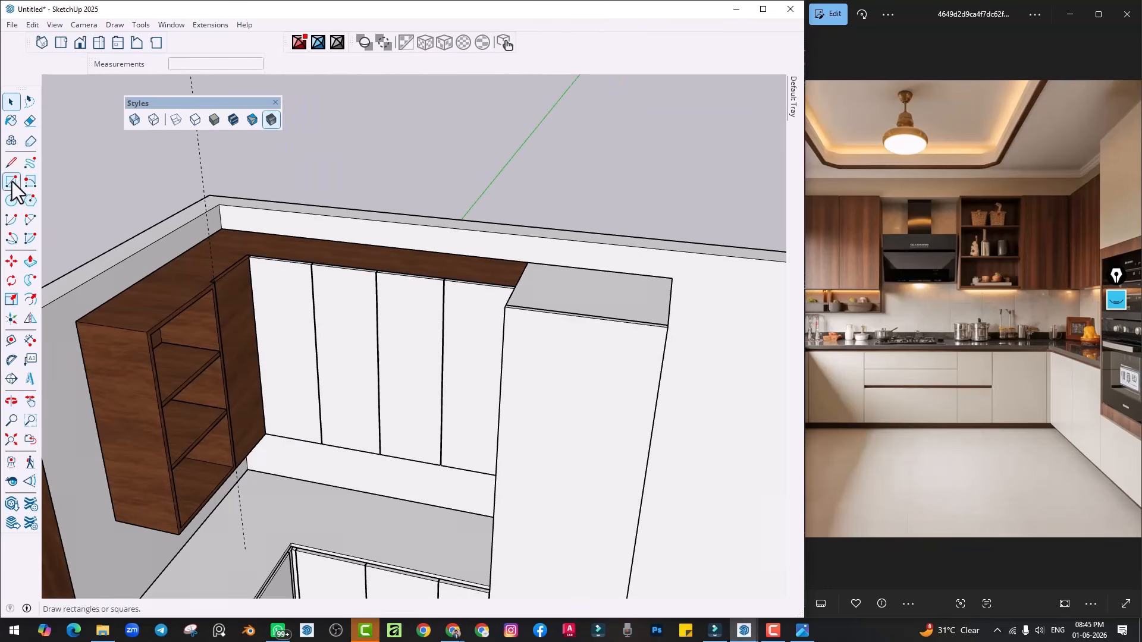
Paint all faces of the four-door panel with the vertical-grain wood veneer sampled from the other wall cabinet's doors
left_click(12, 121)
left_click(357, 325)
mouse_move(333, 381)
middle_mouse_down()
mouse_move(313, 403)
mouse_move(456, 328)
mouse_move(190, 275)
middle_mouse_up()
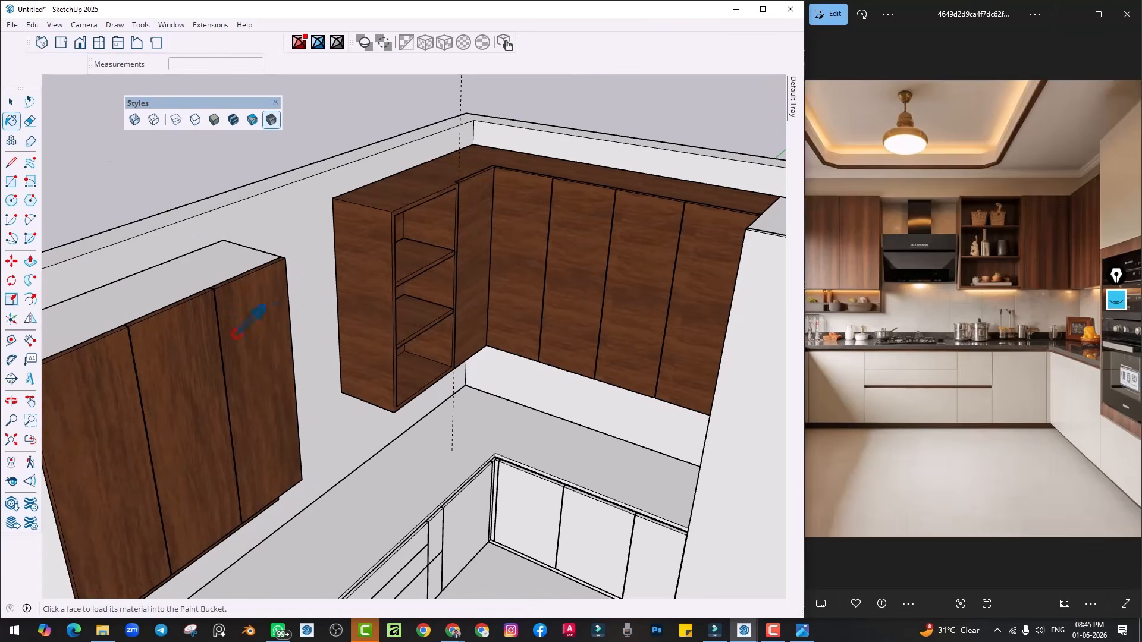
key("space")
scroll(636, 273, "up", 3)
triple_click(636, 273)
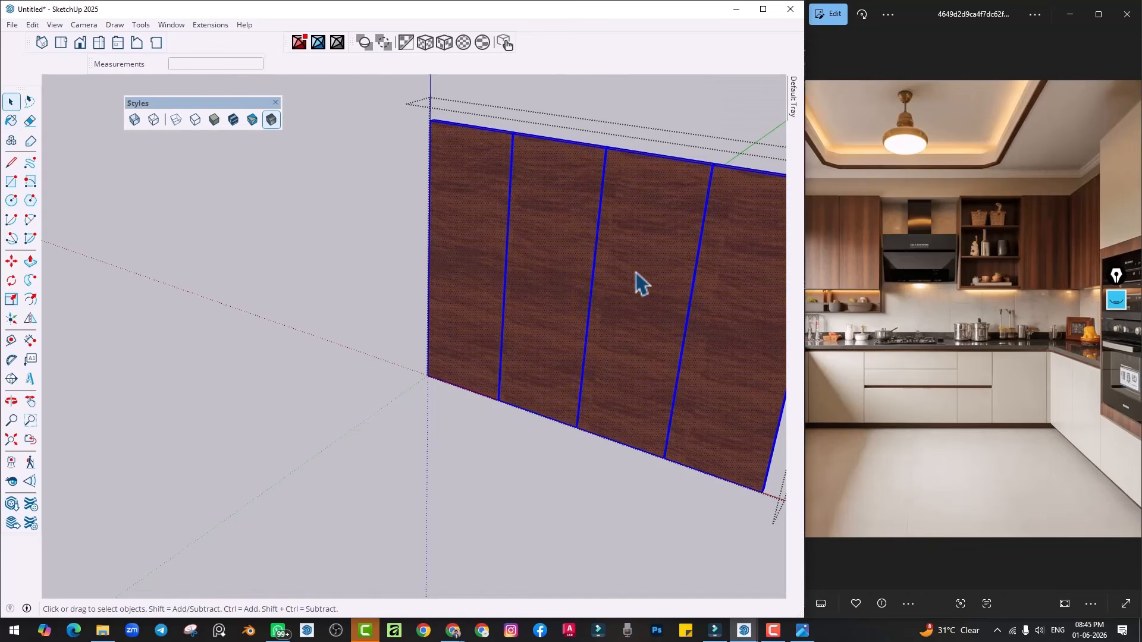
left_click(12, 121)
left_click(659, 292)
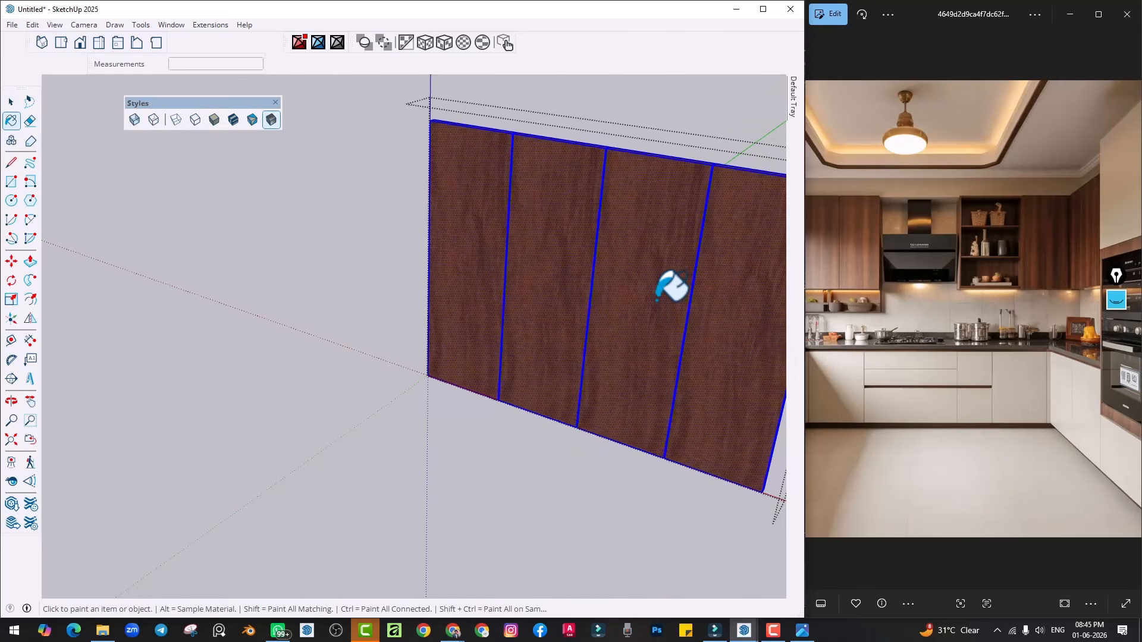
scroll(648, 317, "down", 3)
key("space")
left_click(564, 434)
middle_click_drag(508, 410, 473, 381)
Repaint the narrow door panel beside the open shelf with the vertical-grain wood veneer
scroll(489, 325, "up", 4)
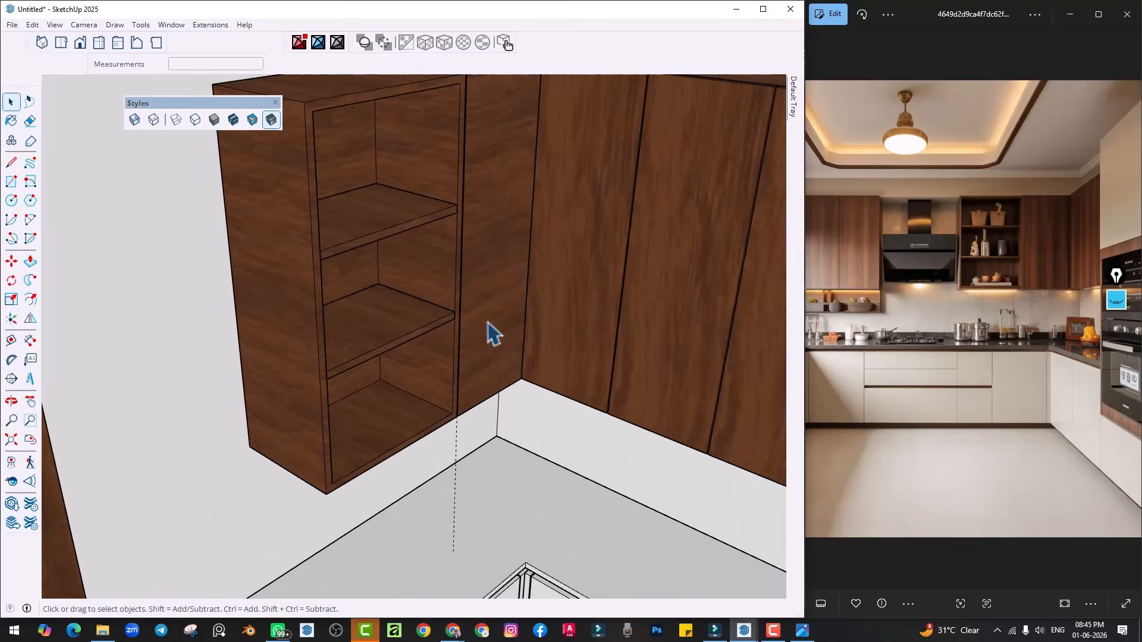
triple_click(487, 323)
left_click(9, 122)
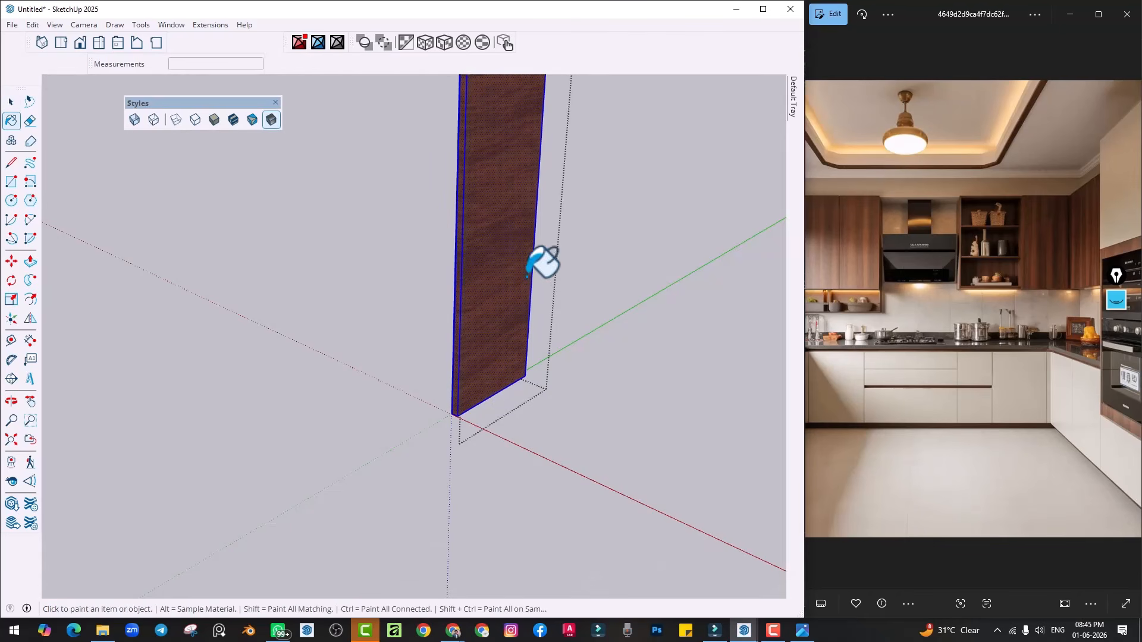
left_click(527, 268)
key("space")
left_click(594, 335)
middle_click_drag(456, 399, 382, 324)
Repaint all faces of the corner wall cabinet's carcass with the vertical-grain wood veneer
scroll(401, 363, "down", 1)
triple_click(377, 305)
key("Escape")
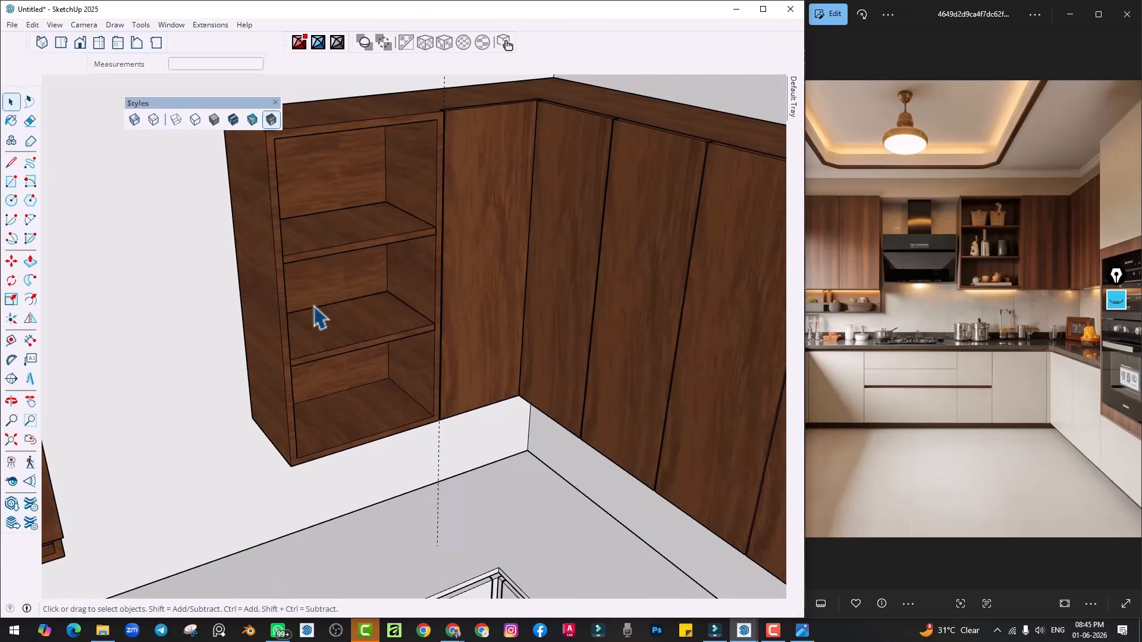
triple_click(416, 277)
left_click(11, 120)
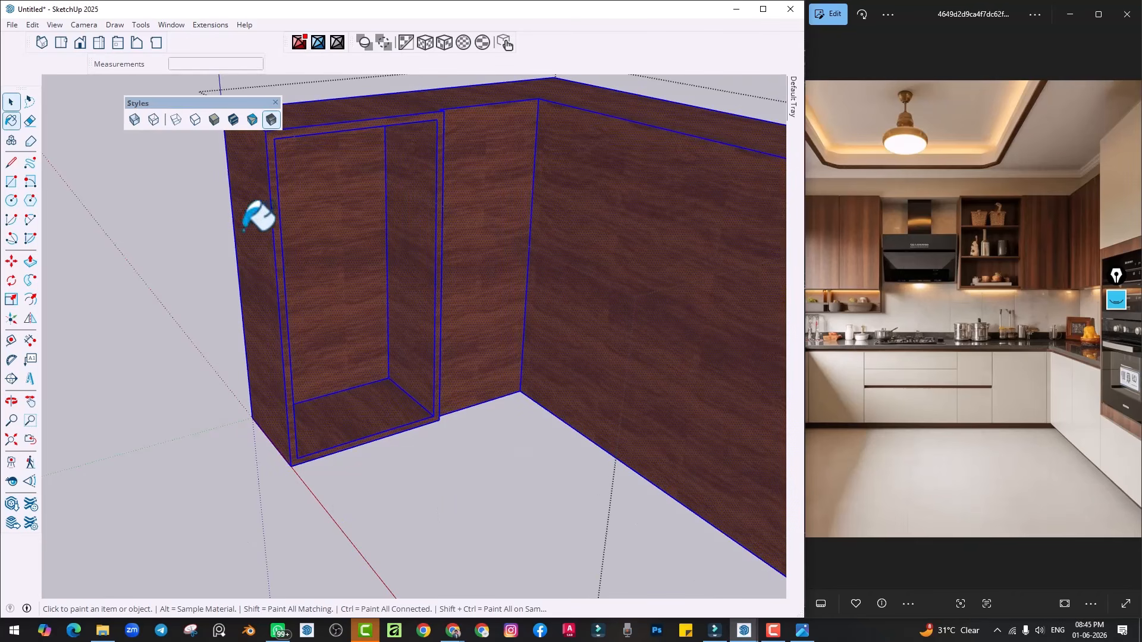
left_click(419, 243)
scroll(449, 331, "down", 2)
key("space")
left_click(481, 468)
scroll(486, 391, "down", 1)
Paint the white carcass of the three-door wall cabinet with the same wood veneer
mouse_move(487, 391)
middle_mouse_down()
mouse_move(471, 400)
mouse_move(510, 328)
mouse_move(439, 365)
mouse_move(64, 287)
middle_mouse_up()
left_click(11, 121)
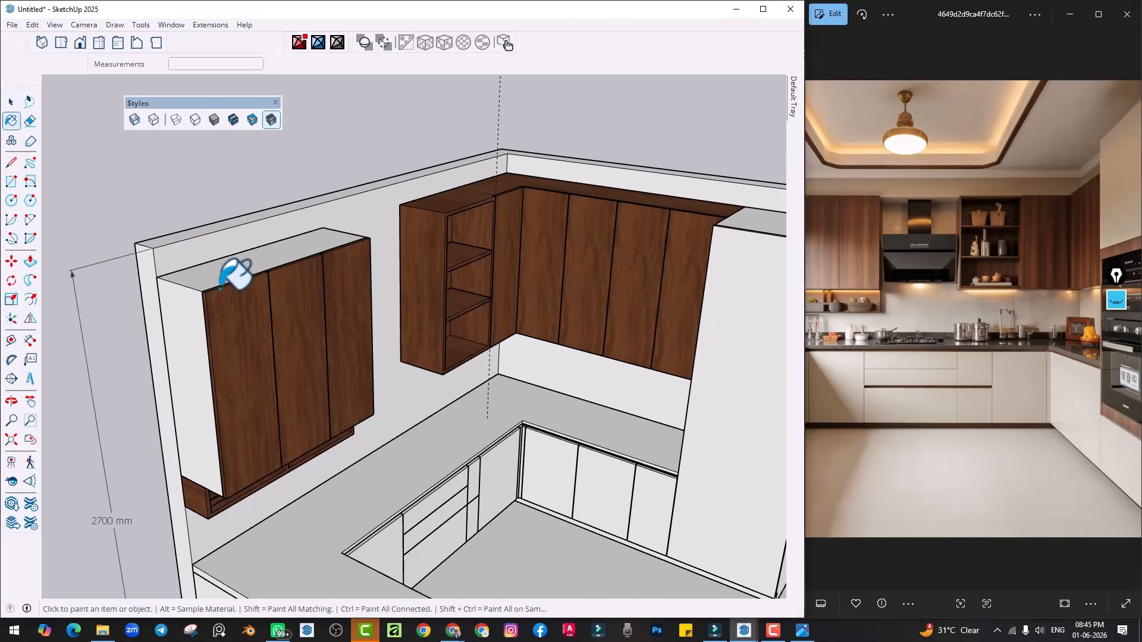
left_click(221, 289)
key("space")
middle_click_drag(255, 287, 337, 169)
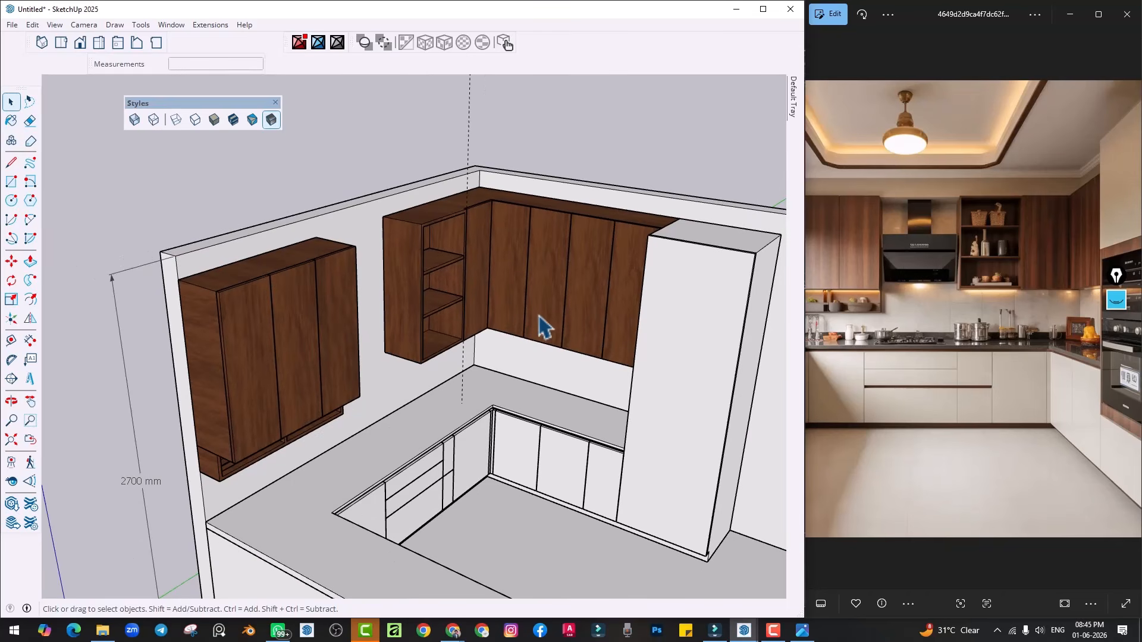
Inside the tall unit's front panel group, divide the upper front edge into two equal segments and leave the group
scroll(539, 326, "up", 2)
middle_click_drag(538, 326, 411, 277)
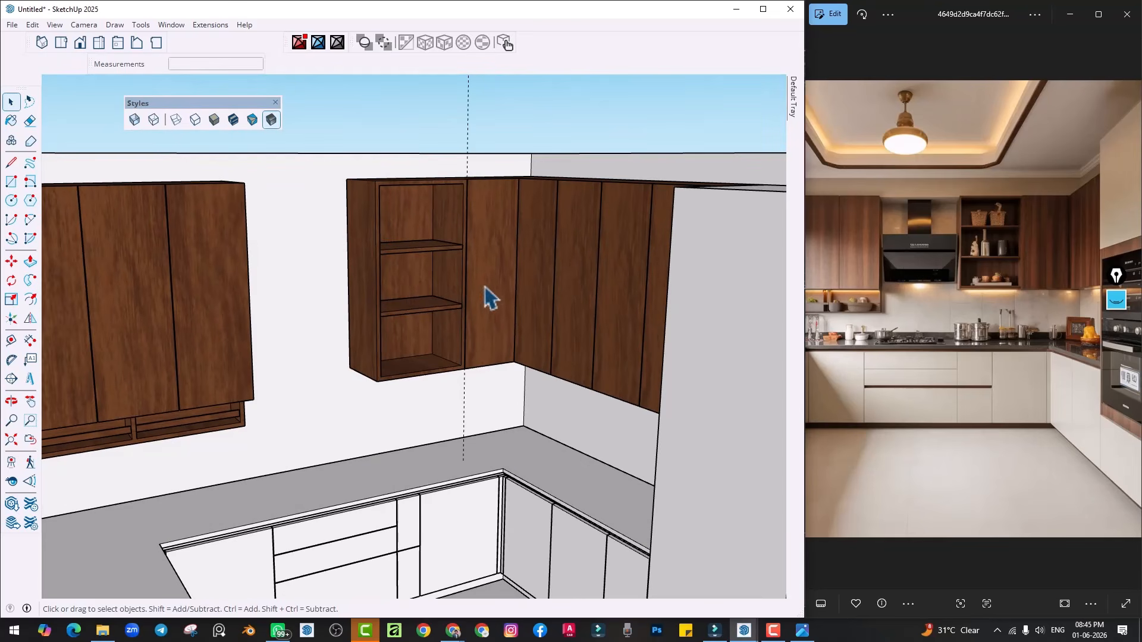
middle_click_drag(485, 287, 488, 410)
scroll(543, 304, "up", 3)
middle_click_drag(568, 342, 405, 315, "shift")
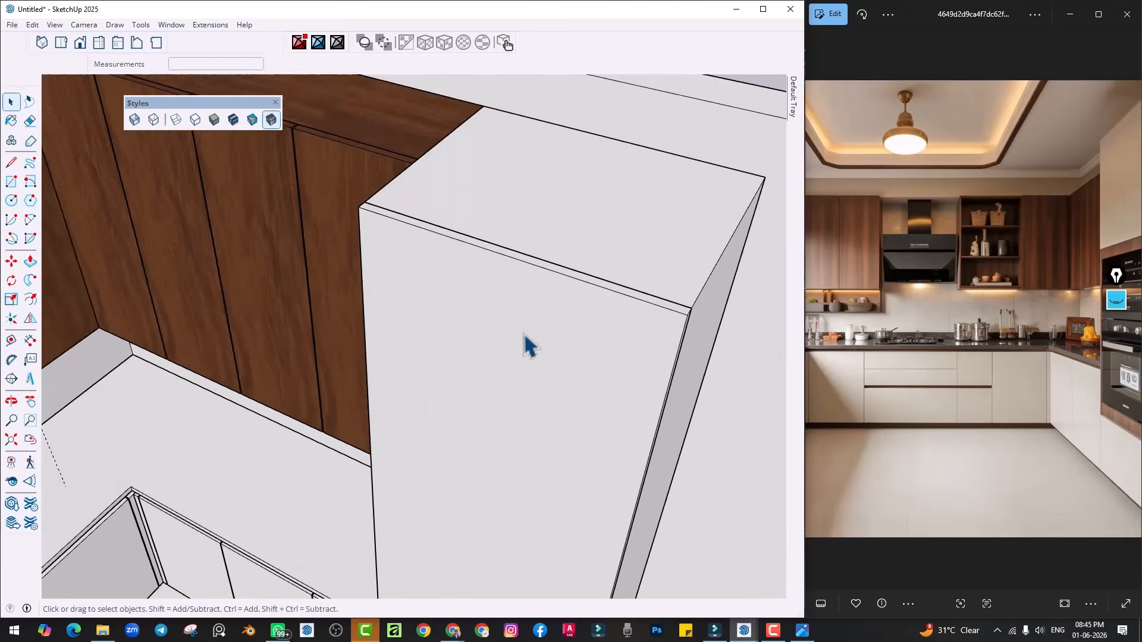
middle_click_drag(526, 343, 551, 316)
scroll(601, 293, "up", 6)
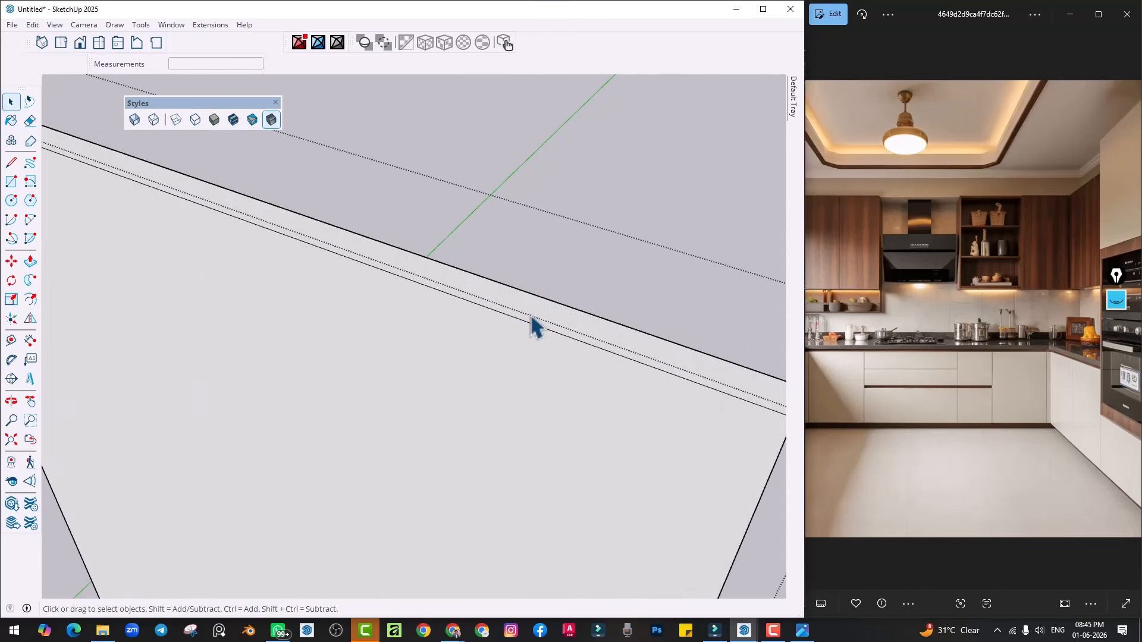
left_click(525, 325)
scroll(526, 325, "down", 2)
right_click(523, 322)
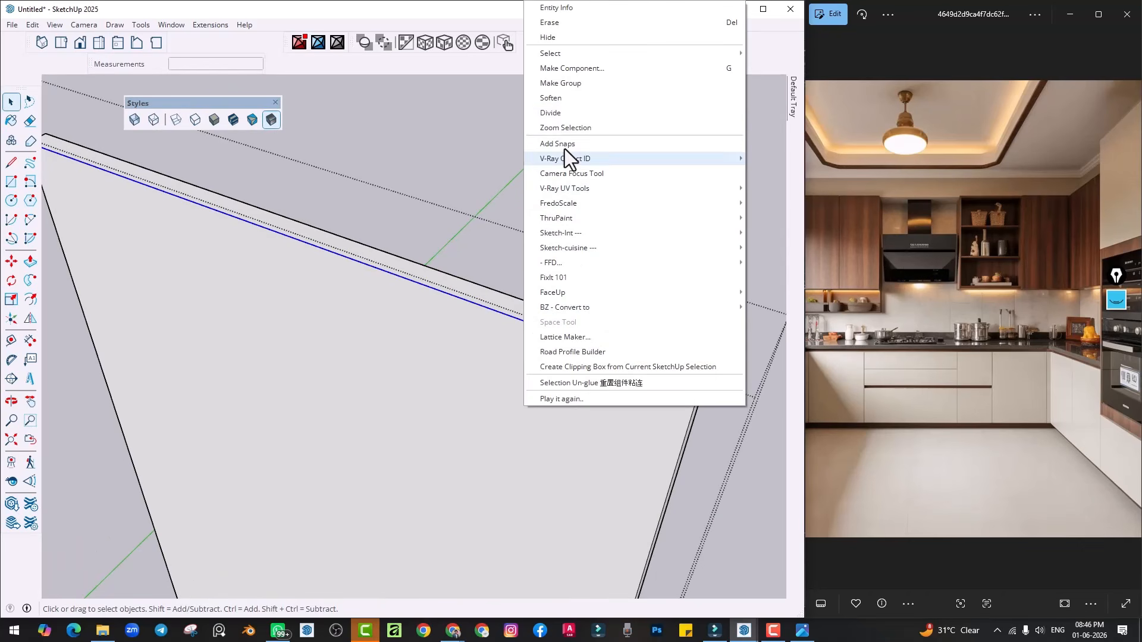
left_click(550, 116)
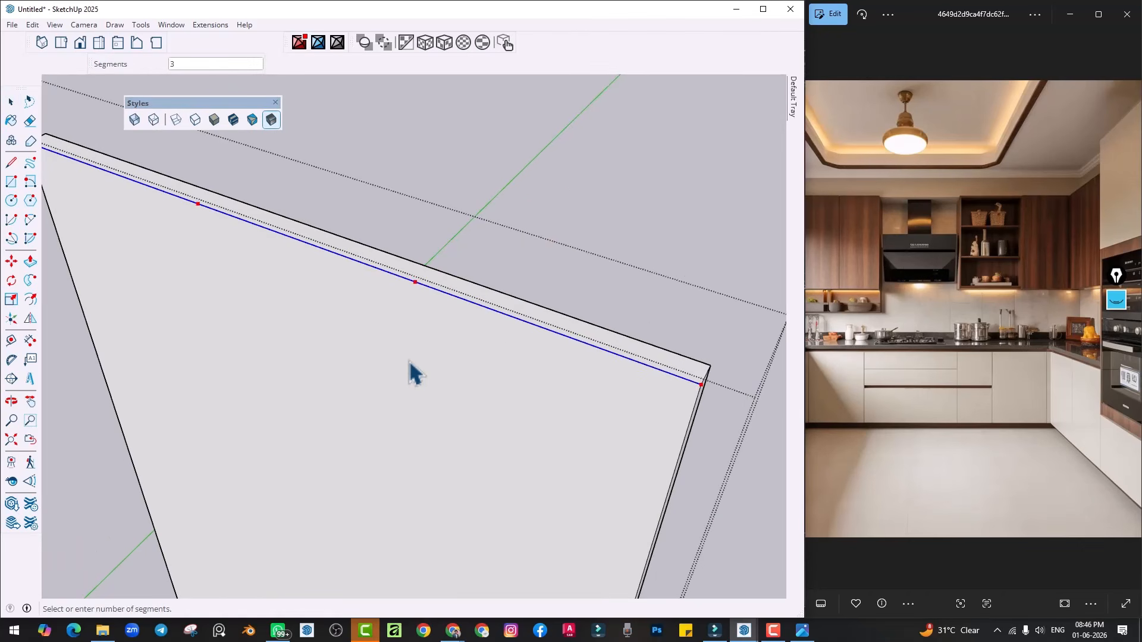
scroll(409, 364, "down", 1)
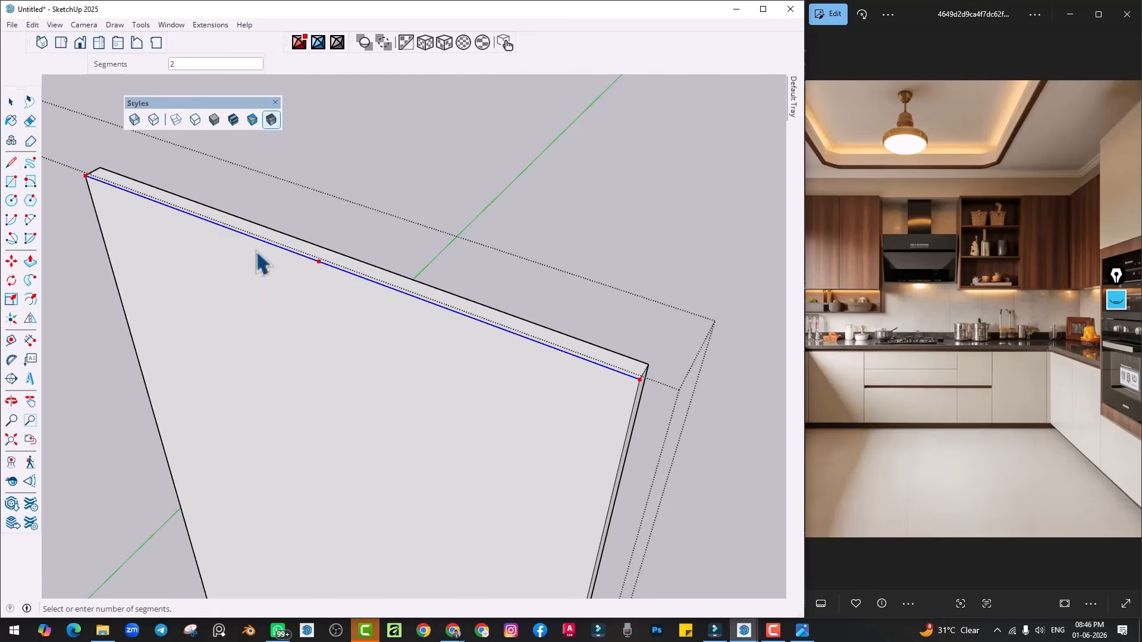
left_click(488, 338)
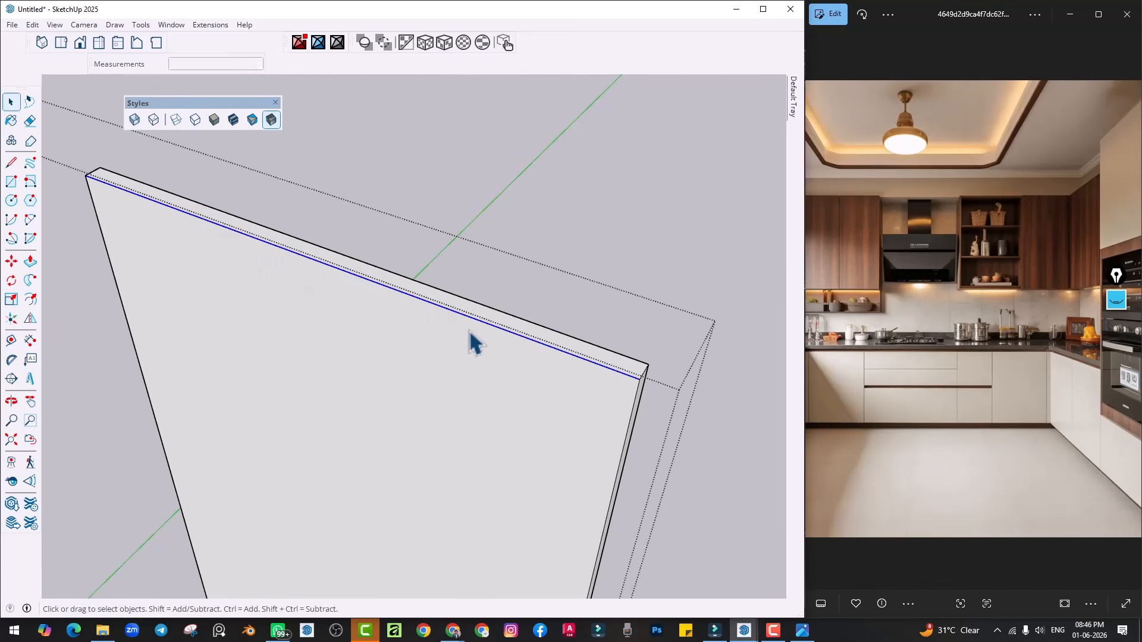
scroll(480, 351, "down", 4)
scroll(476, 396, "down", 2)
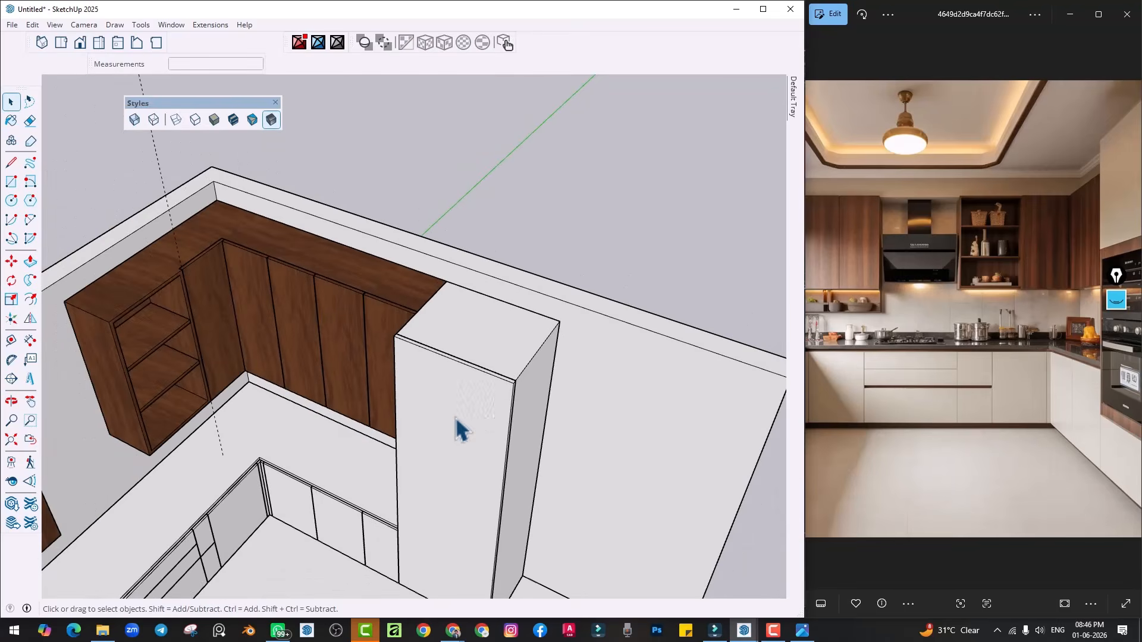
scroll(466, 413, "down", 1)
double_click(429, 374)
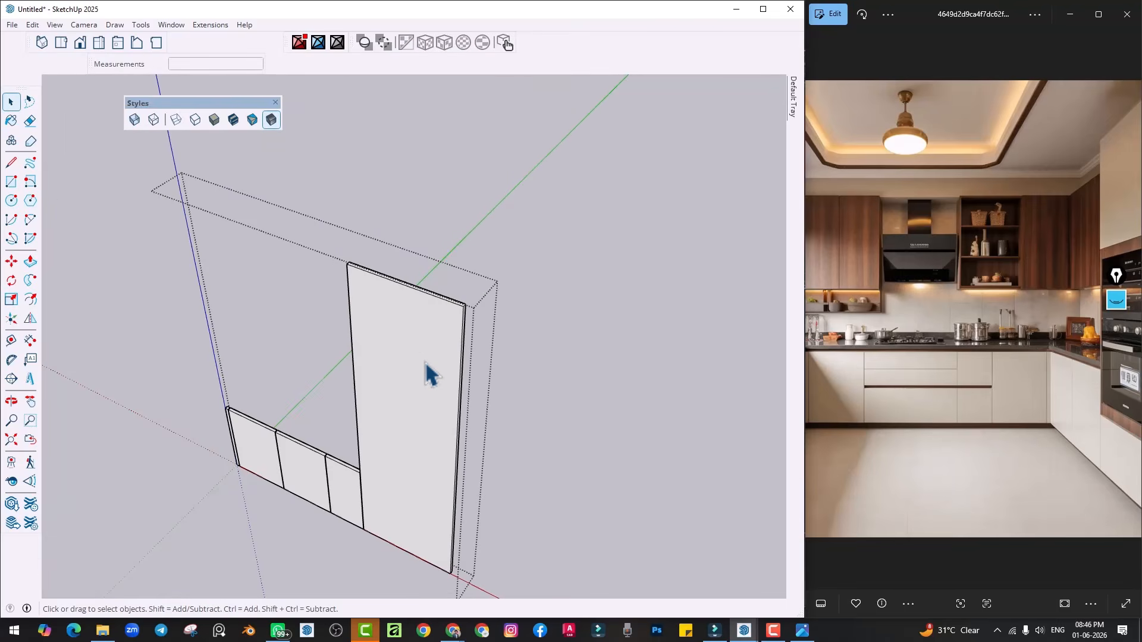
key("i")
key("i")
key("Escape")
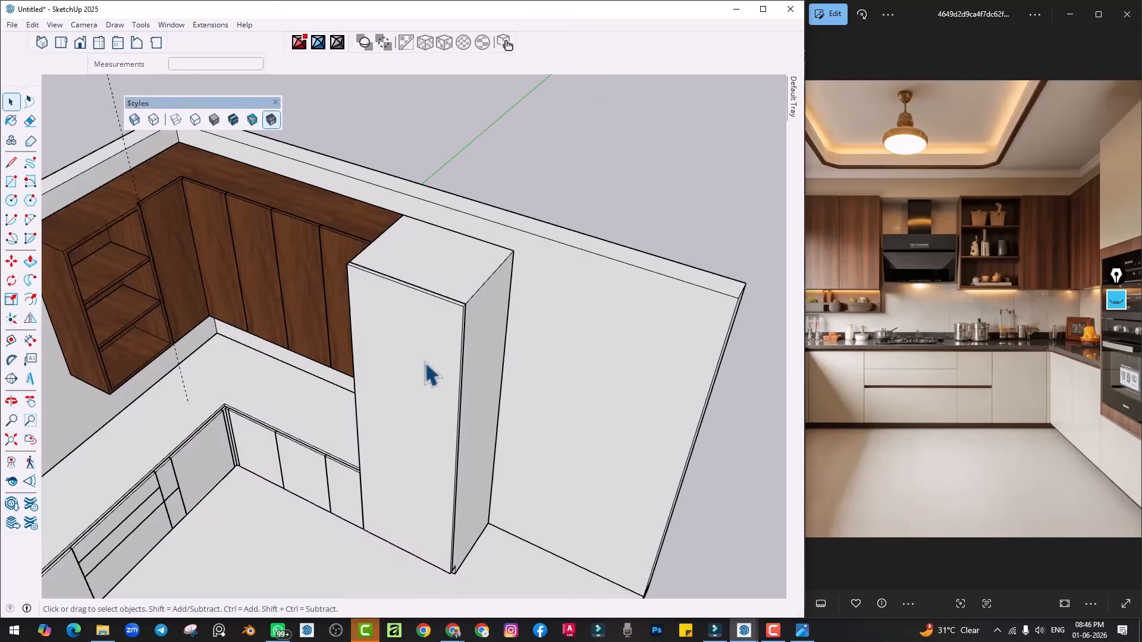
Filter the shortcut preferences for REST to check which key is assigned to Hide Rest Of Model
left_click(163, 30)
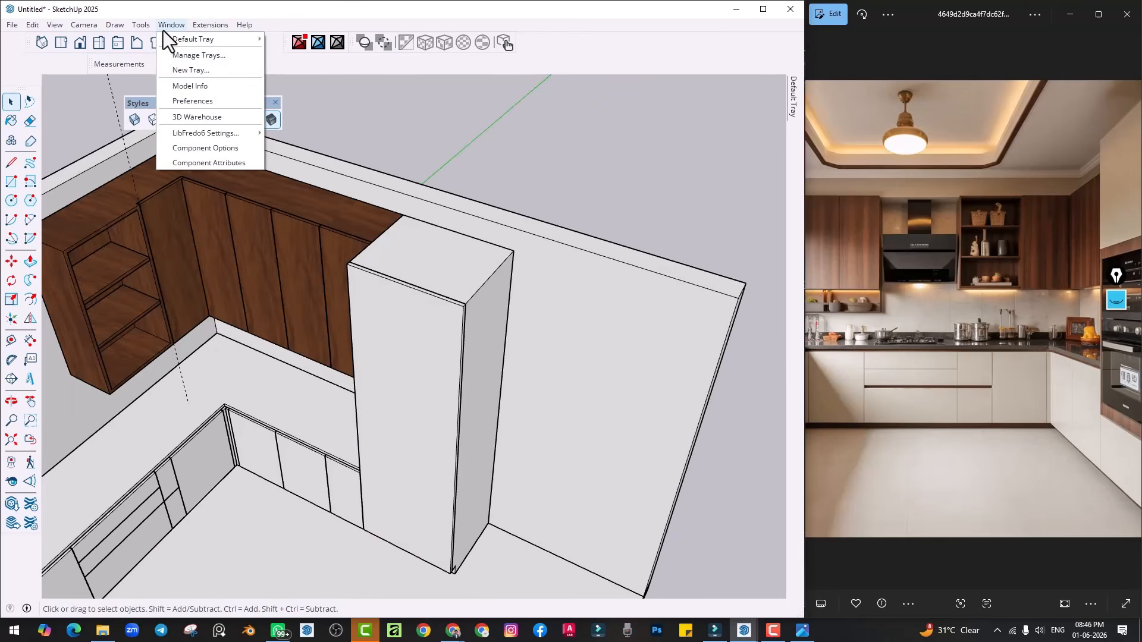
left_click(194, 103)
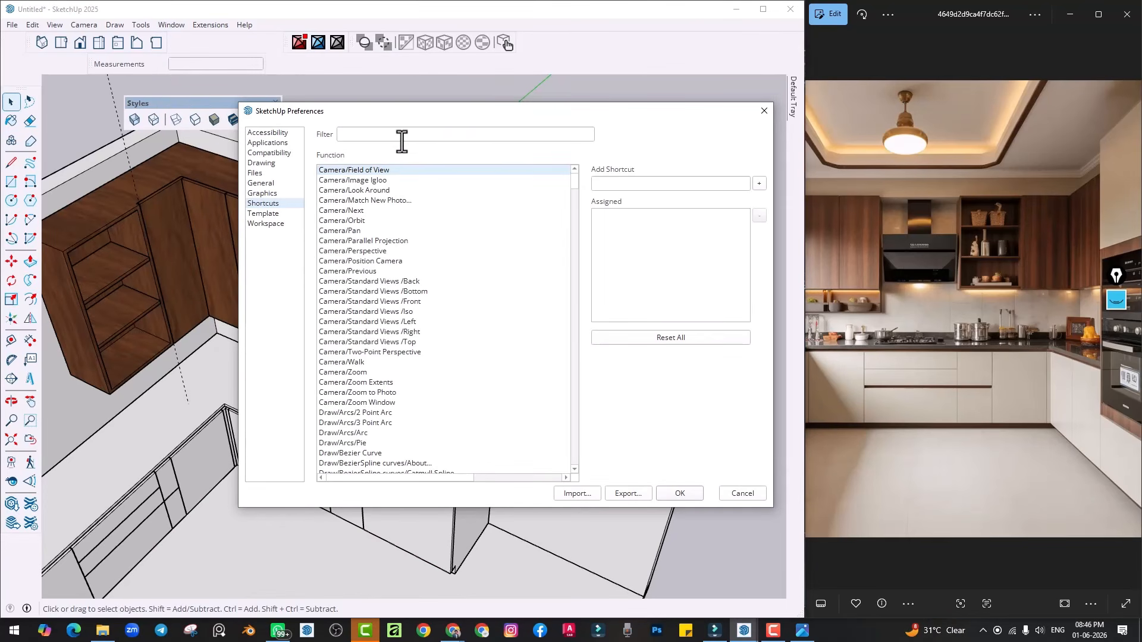
left_click(402, 135)
type("REST")
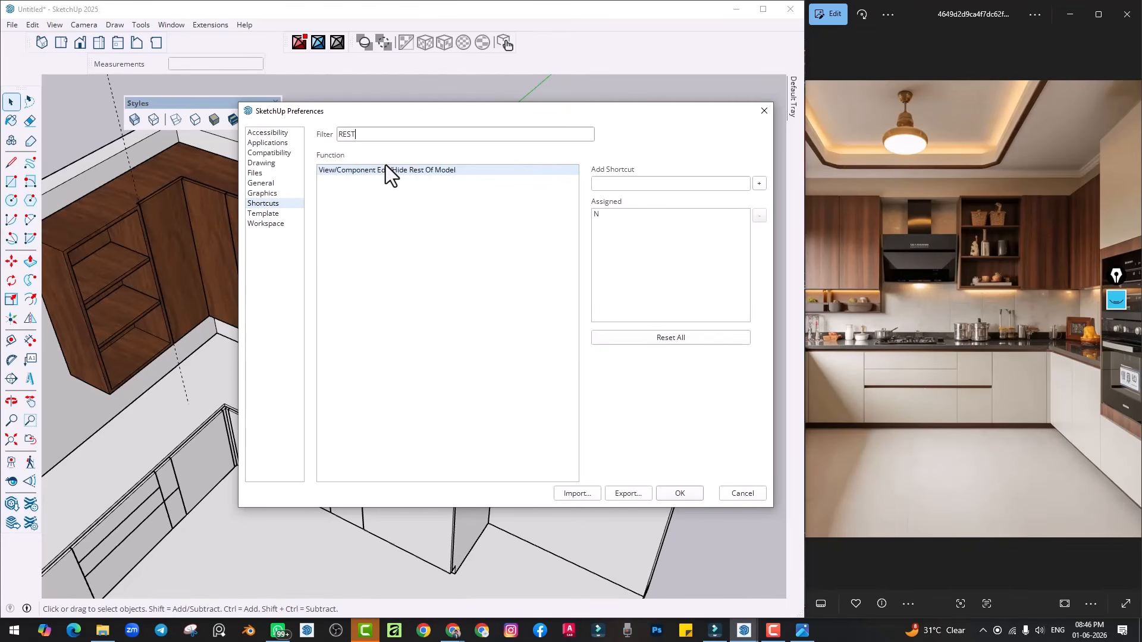
key("Return")
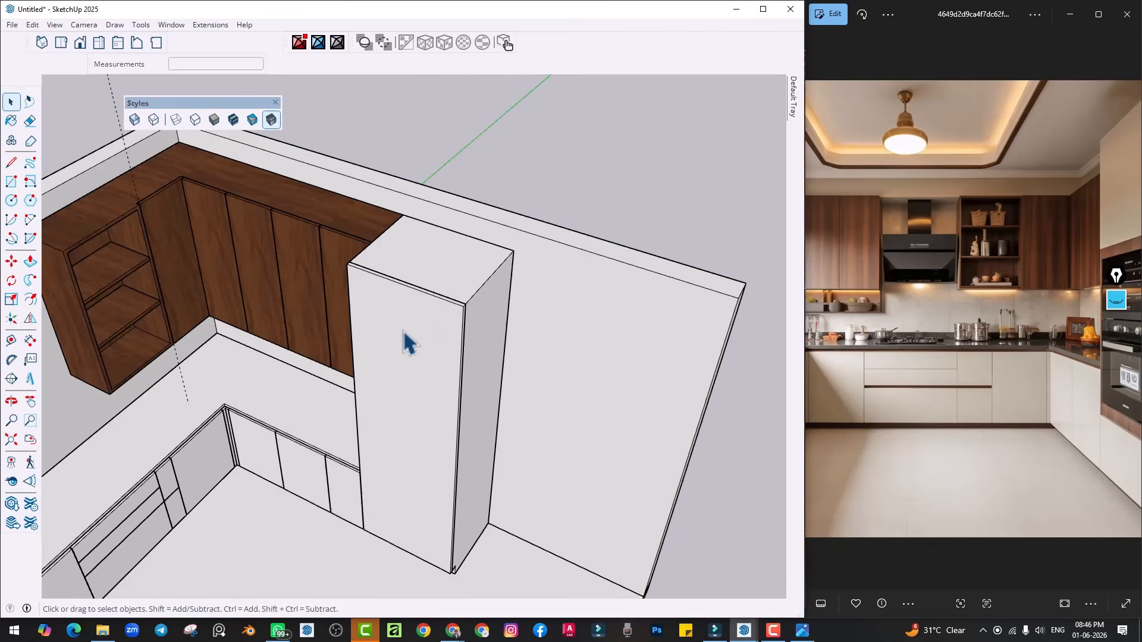
Toggle Hide Rest Of Model while editing the base and tall unit fronts group, and close the group
key("n")
key("n")
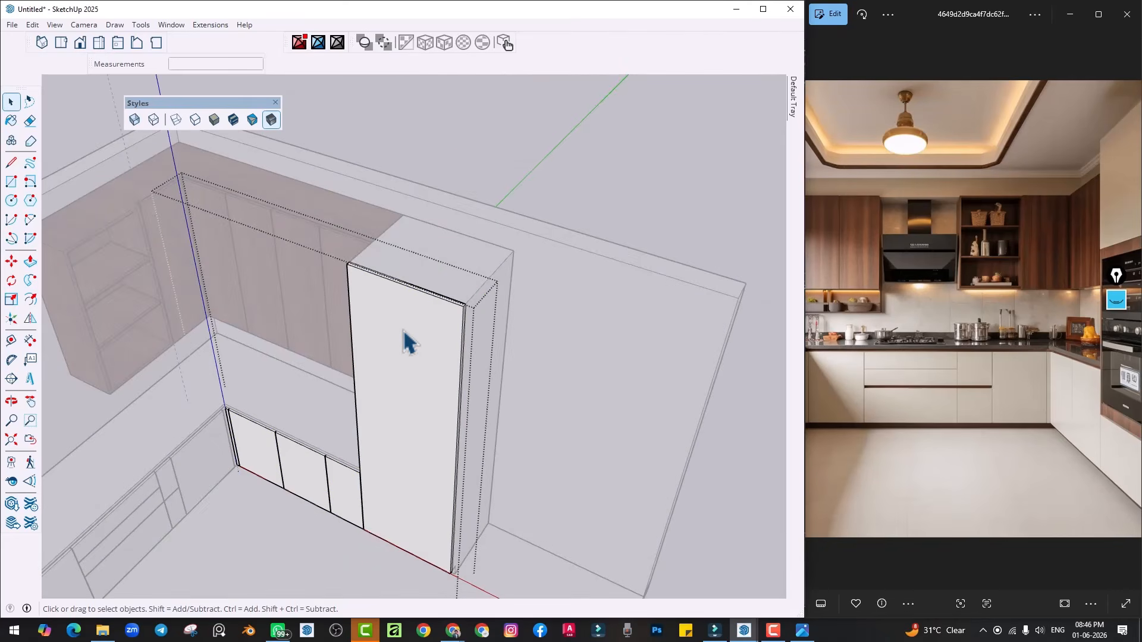
key("n")
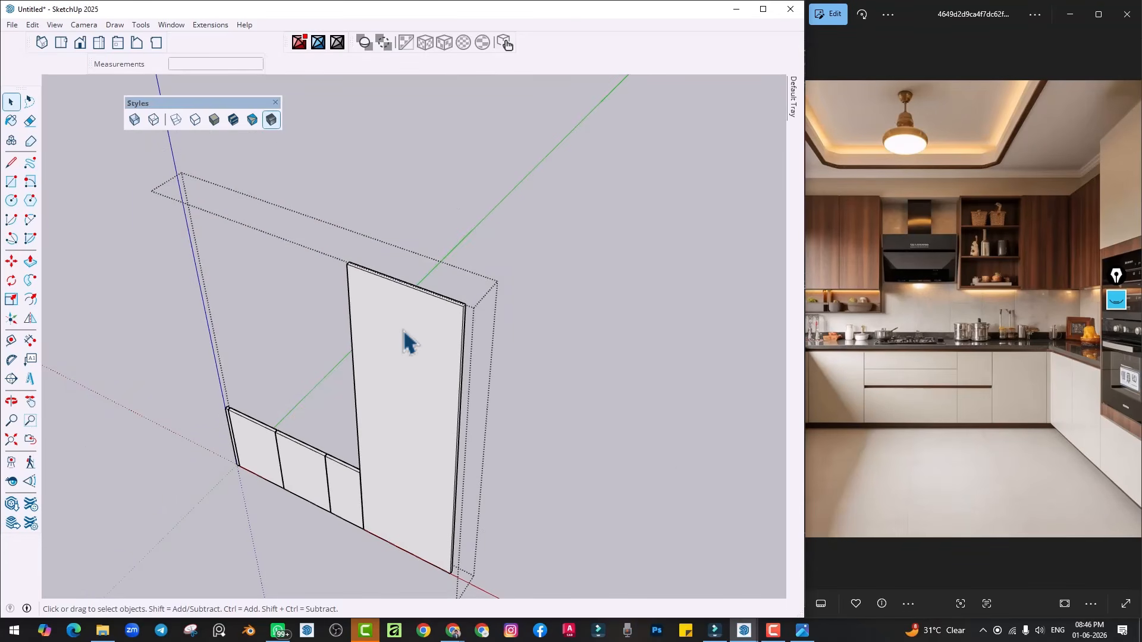
key("n")
key("Escape")
Examine the whole kitchen from the room side and compare its cabinets with the enlarged reference photo
middle_click_drag(412, 326, 357, 223)
mouse_move(290, 344)
middle_mouse_down()
mouse_move(370, 334)
mouse_move(324, 329)
middle_mouse_up()
scroll(248, 306, "up", 3)
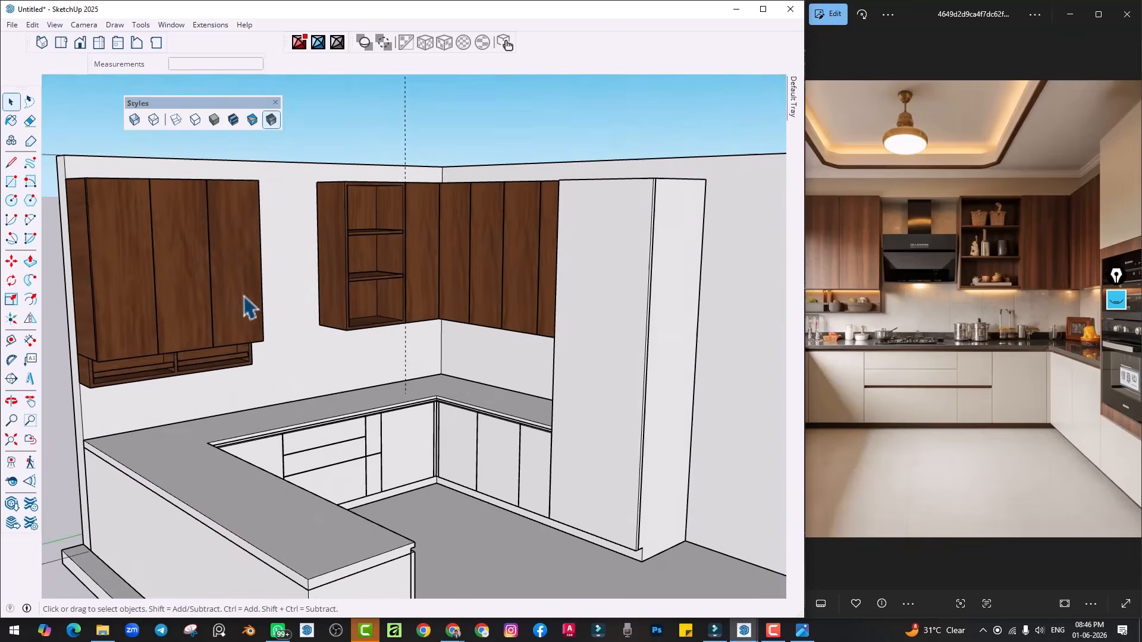
scroll(339, 321, "up", 2)
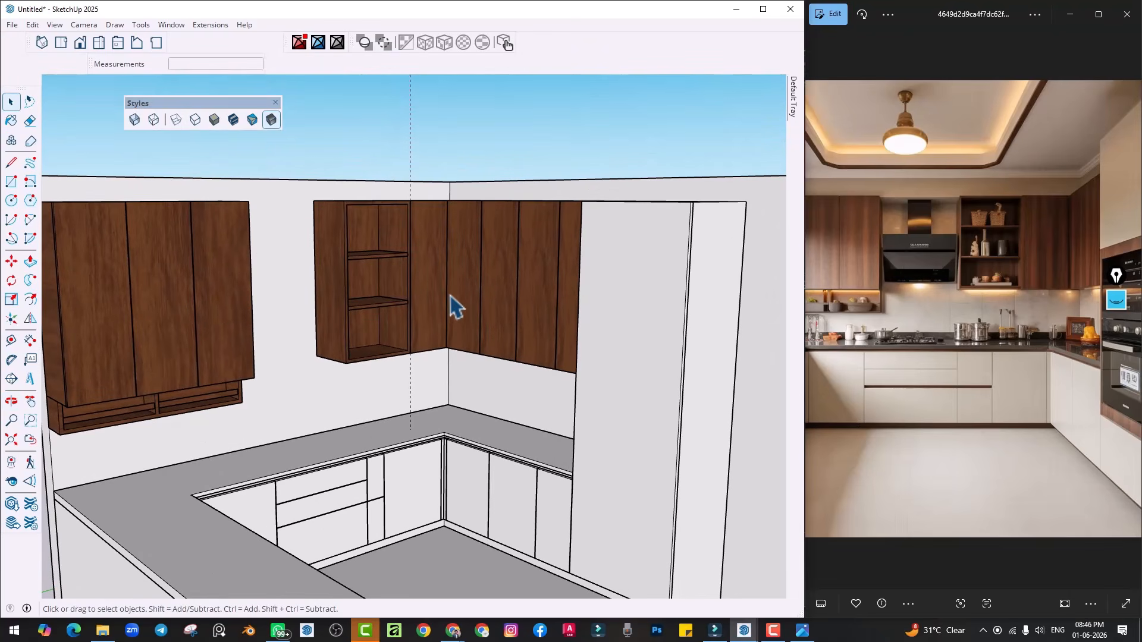
scroll(383, 375, "down", 2)
mouse_move(369, 415)
middle_mouse_down()
mouse_move(413, 450)
mouse_move(393, 390)
mouse_move(296, 413)
mouse_move(296, 400)
mouse_move(321, 404)
middle_mouse_up()
scroll(908, 387, "up", 4)
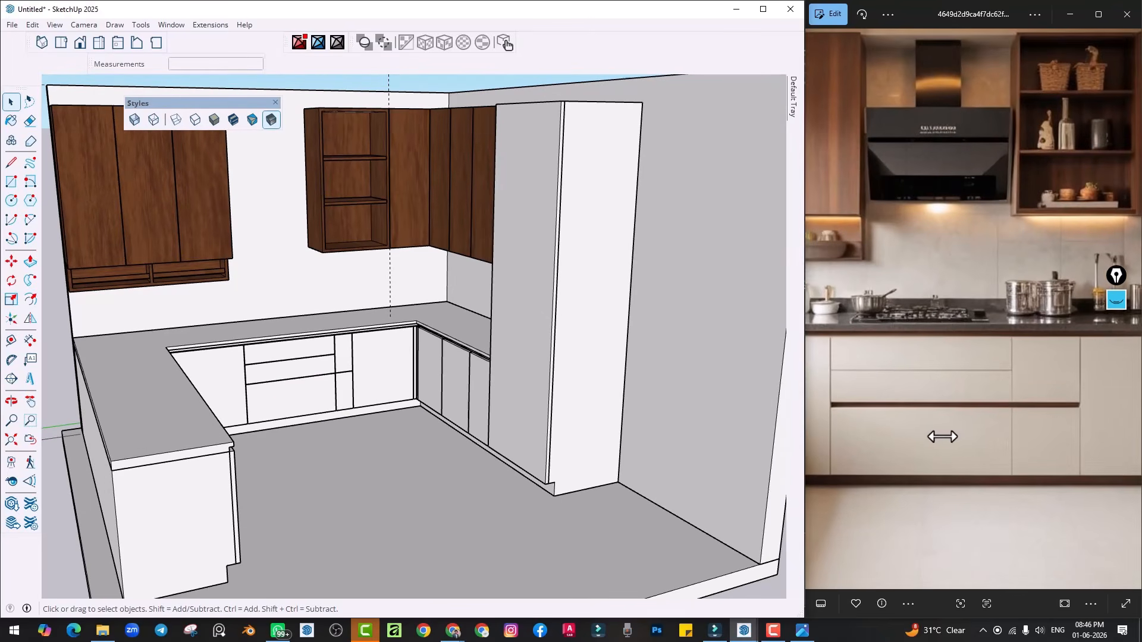
Bring the reference photo's drawer fronts into view and search the 3D Warehouse for "G PROFILE"
left_click_drag(942, 437, 938, 420)
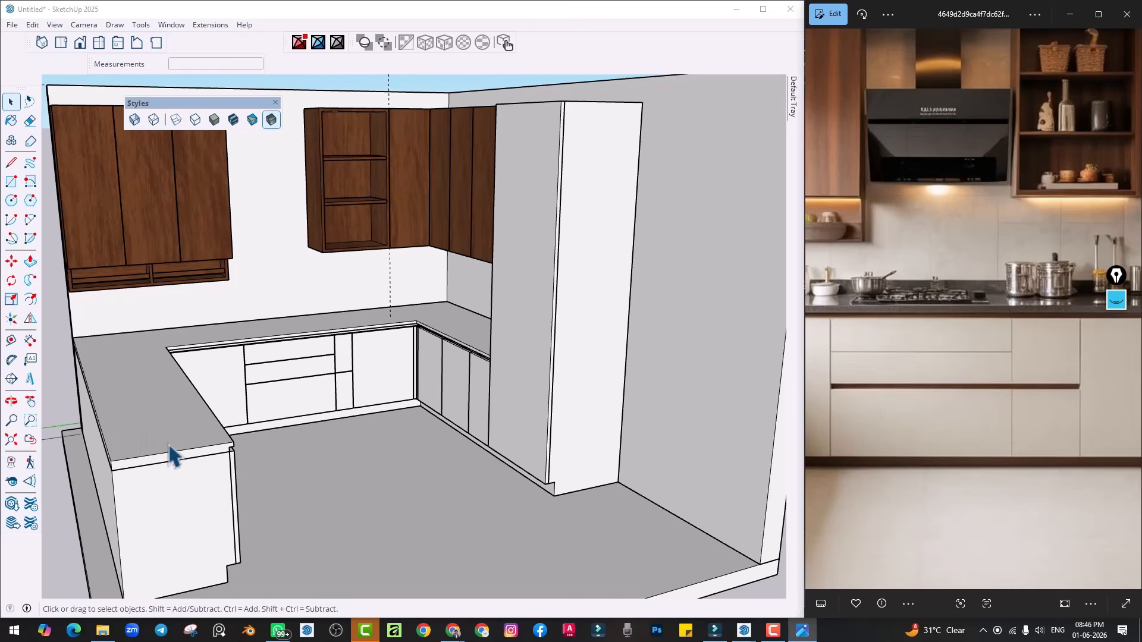
left_click(182, 25)
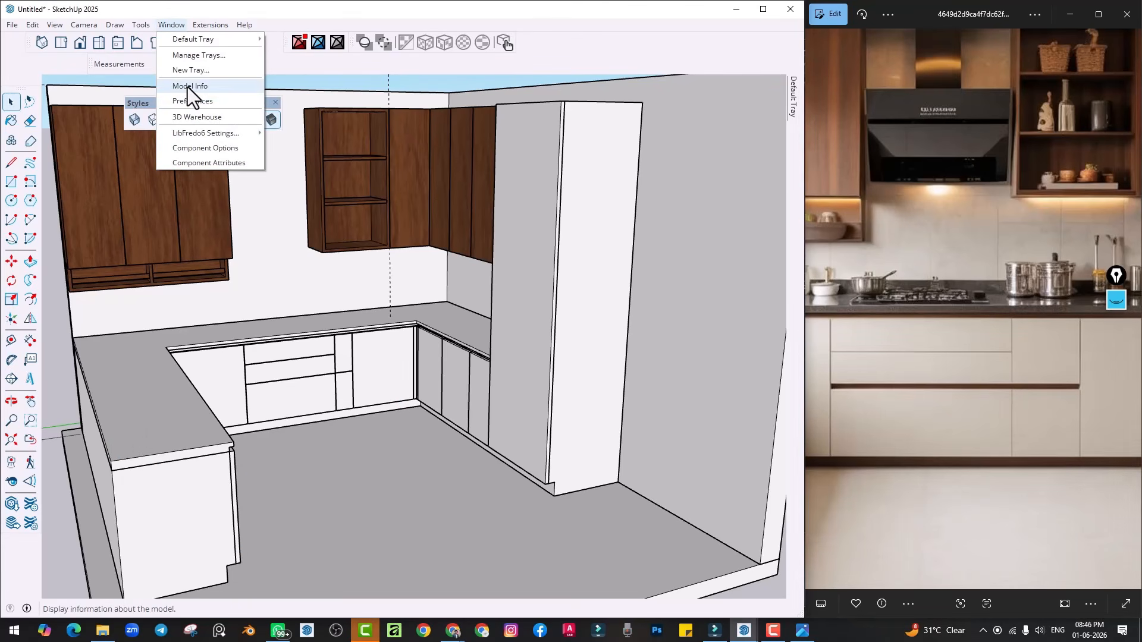
left_click(187, 117)
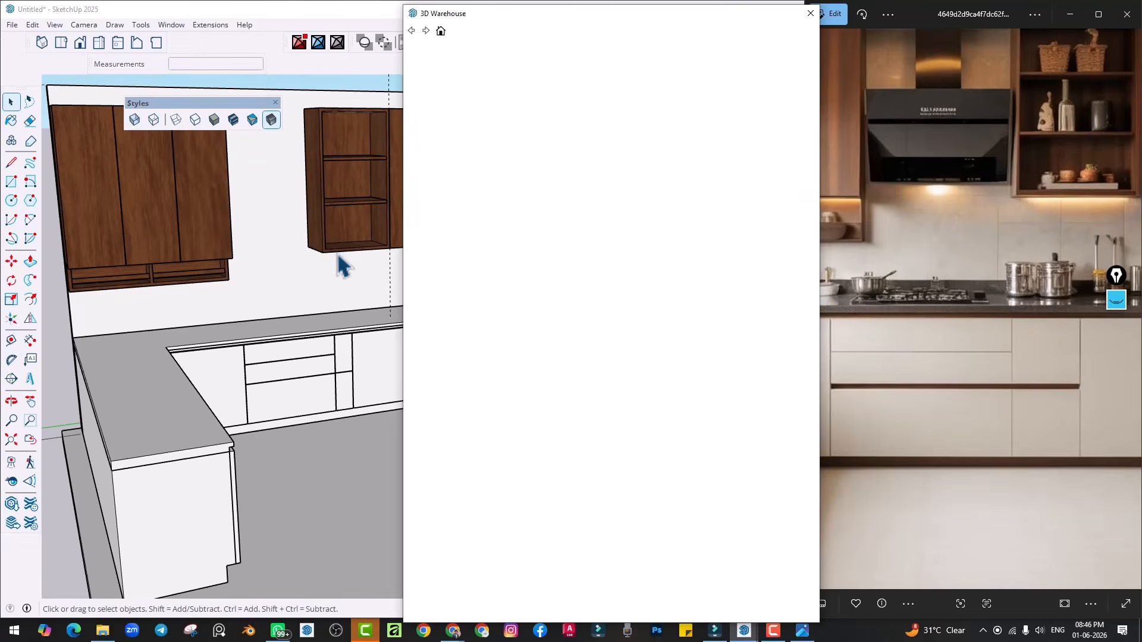
left_click_drag(507, 12, 347, 25)
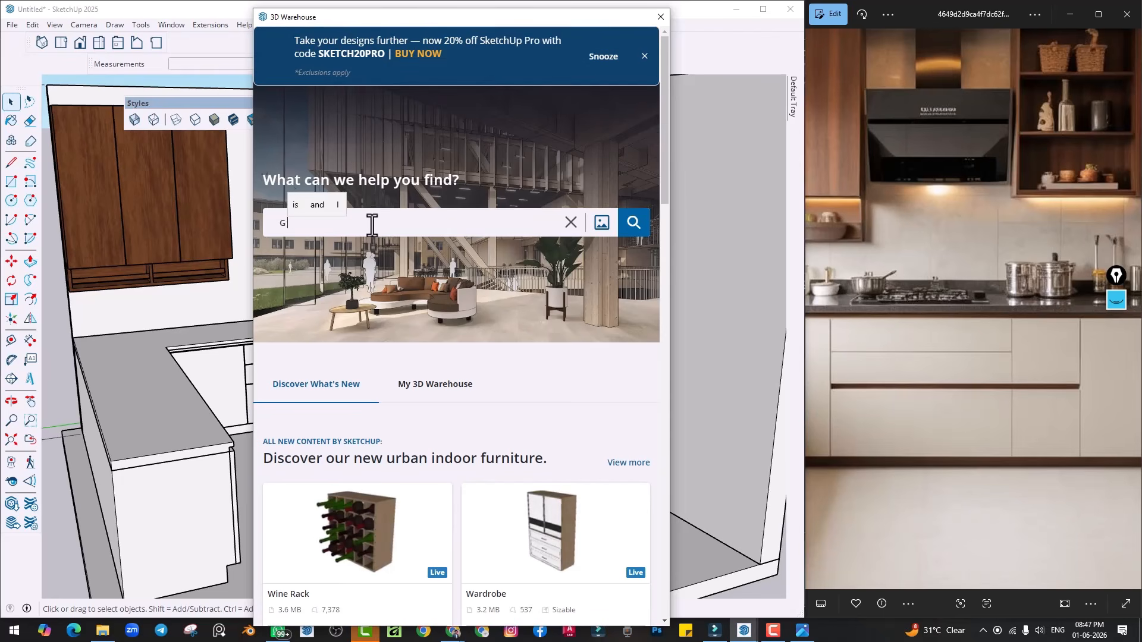
type("PROFILE")
key("Return")
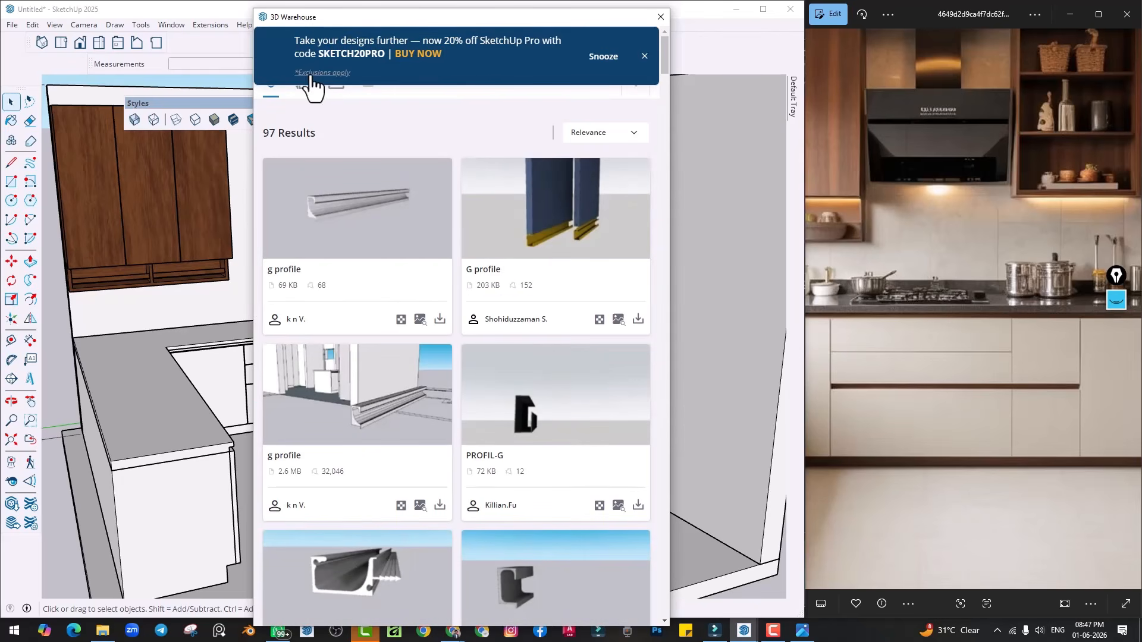
Open the first g profile model among the results, examine its cross-section, and close the 3D Warehouse
left_click(645, 56)
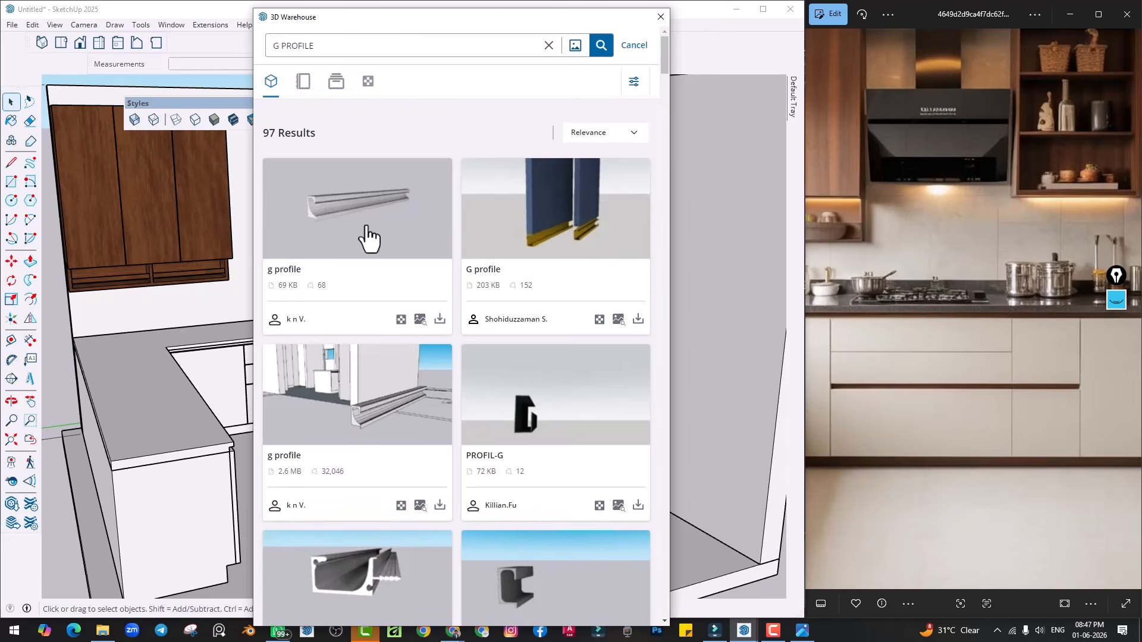
left_click(333, 244)
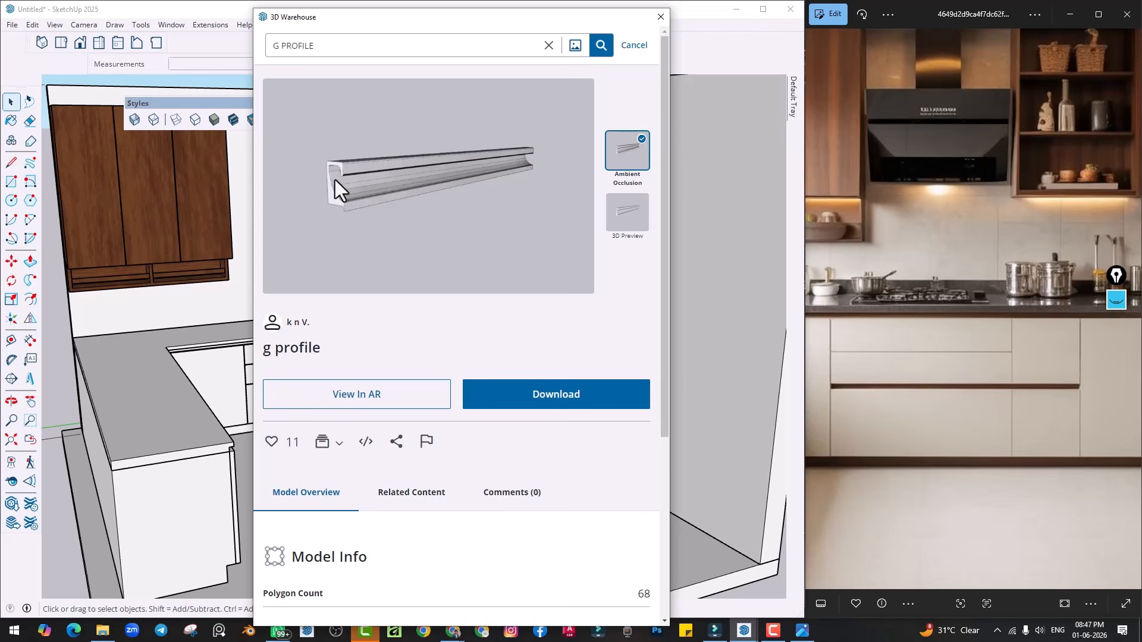
left_click(661, 17)
Hide the room walls group around the kitchen
scroll(280, 390, "up", 5)
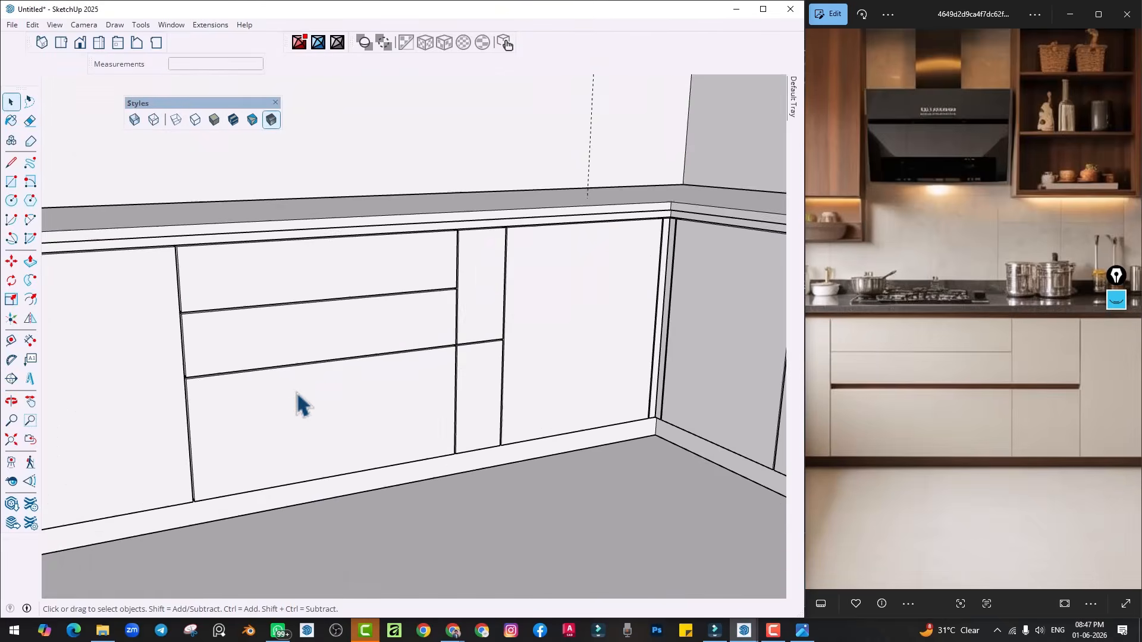
scroll(297, 392, "up", 3)
mouse_move(256, 406)
middle_mouse_down()
mouse_move(198, 429)
mouse_move(270, 441)
middle_mouse_up()
scroll(369, 445, "down", 3)
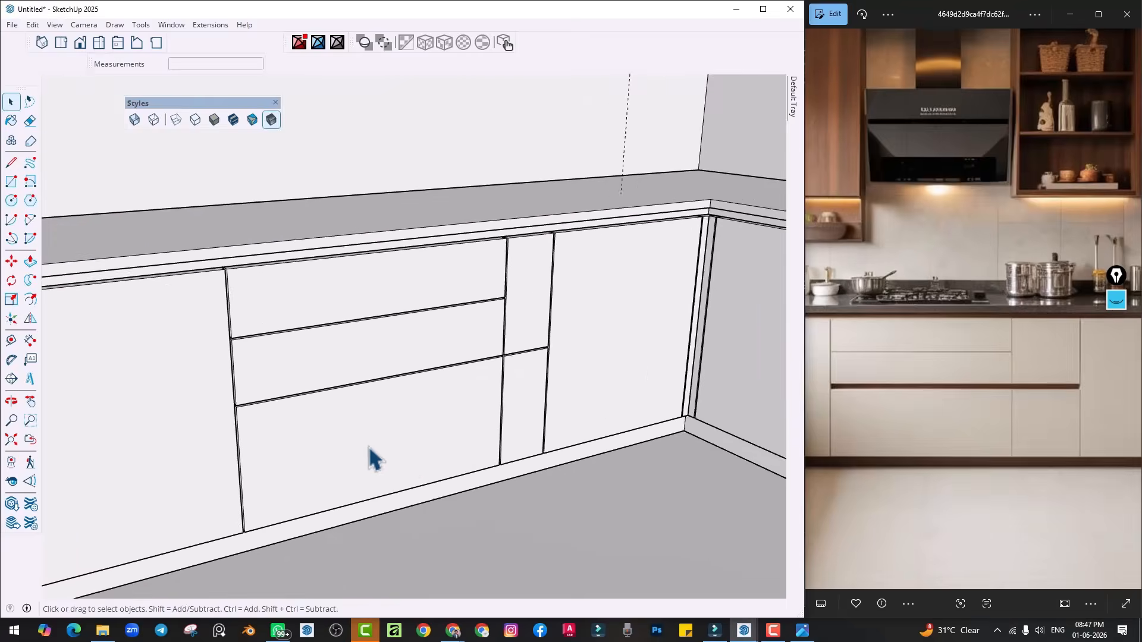
middle_click_drag(369, 445, 486, 440)
scroll(403, 441, "down", 4)
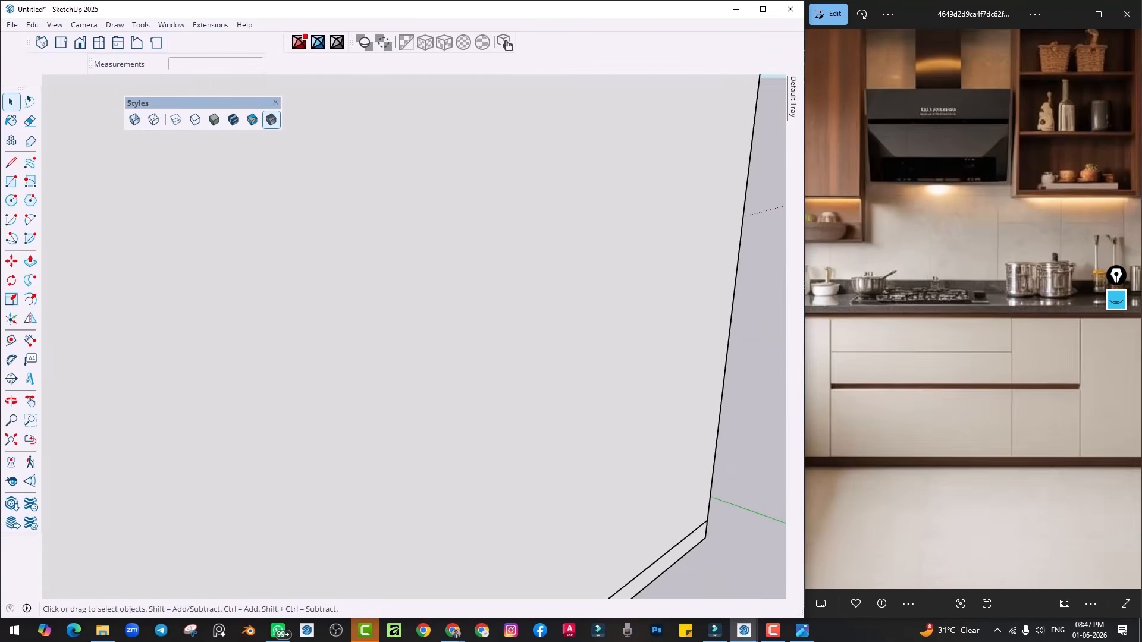
left_click(11, 439)
middle_click_drag(228, 430, 788, 354)
scroll(347, 389, "up", 2)
left_click(758, 352)
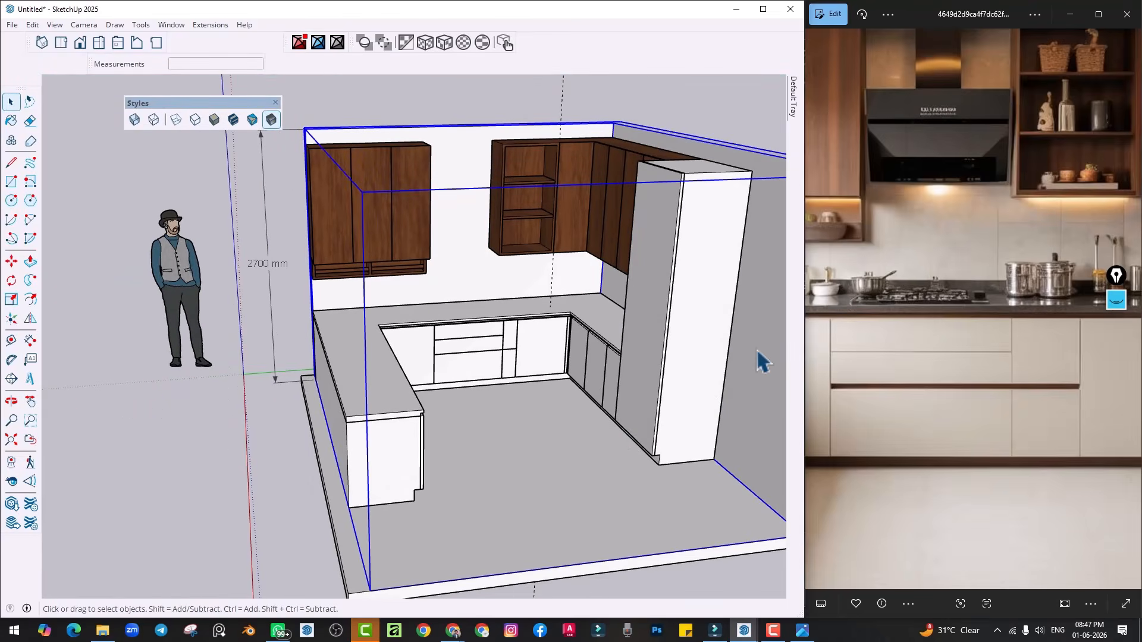
key("h")
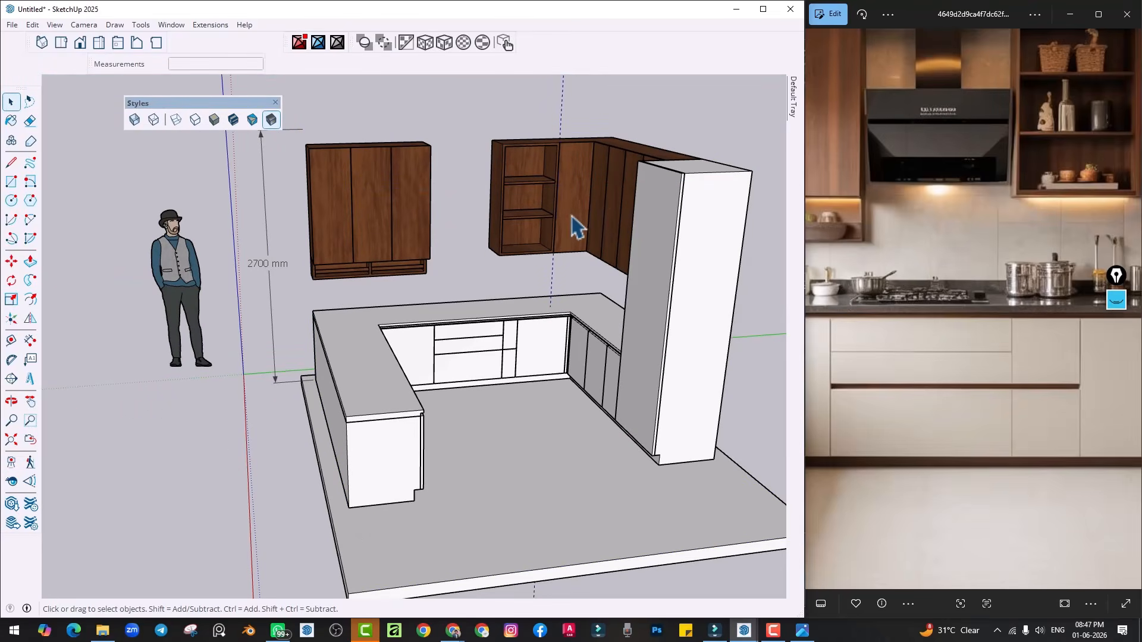
Open the peninsula's front panels group for editing at the four-drawer unit
left_click(391, 417)
middle_click_drag(391, 417, 293, 394)
scroll(293, 395, "up", 6)
middle_click_drag(408, 451, 388, 370)
middle_click_drag(388, 369, 173, 364, "shift")
scroll(204, 369, "up", 3)
scroll(192, 338, "up", 2)
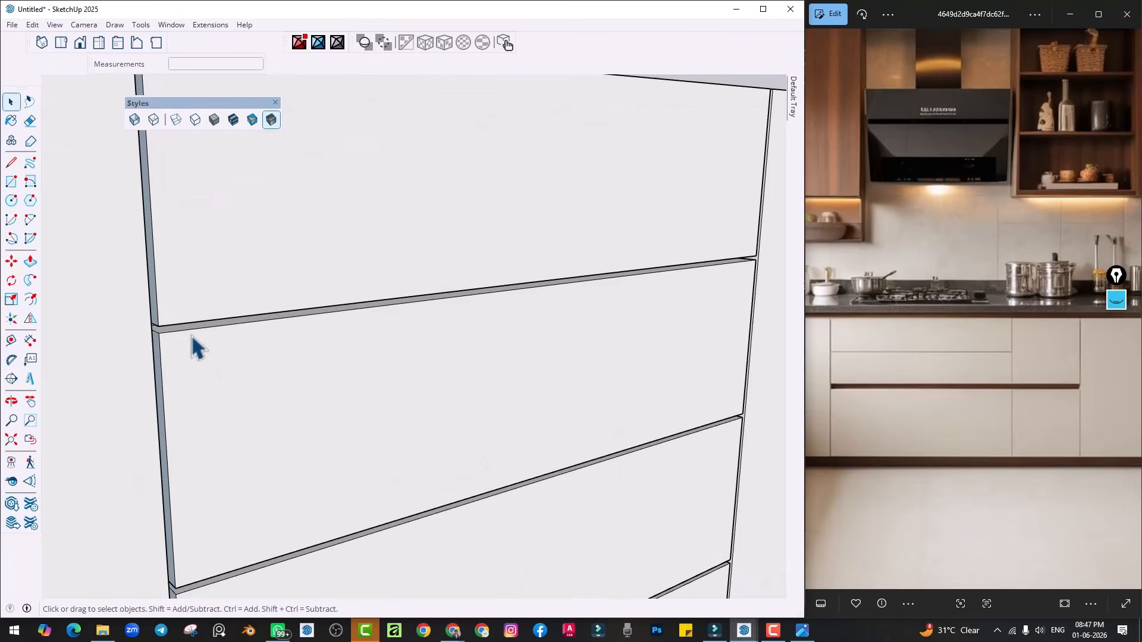
Copy the upper edges of the three lower drawer fronts 25 mm downward
left_click(191, 334)
middle_click_drag(191, 339, 193, 248, "shift")
scroll(194, 248, "down", 2)
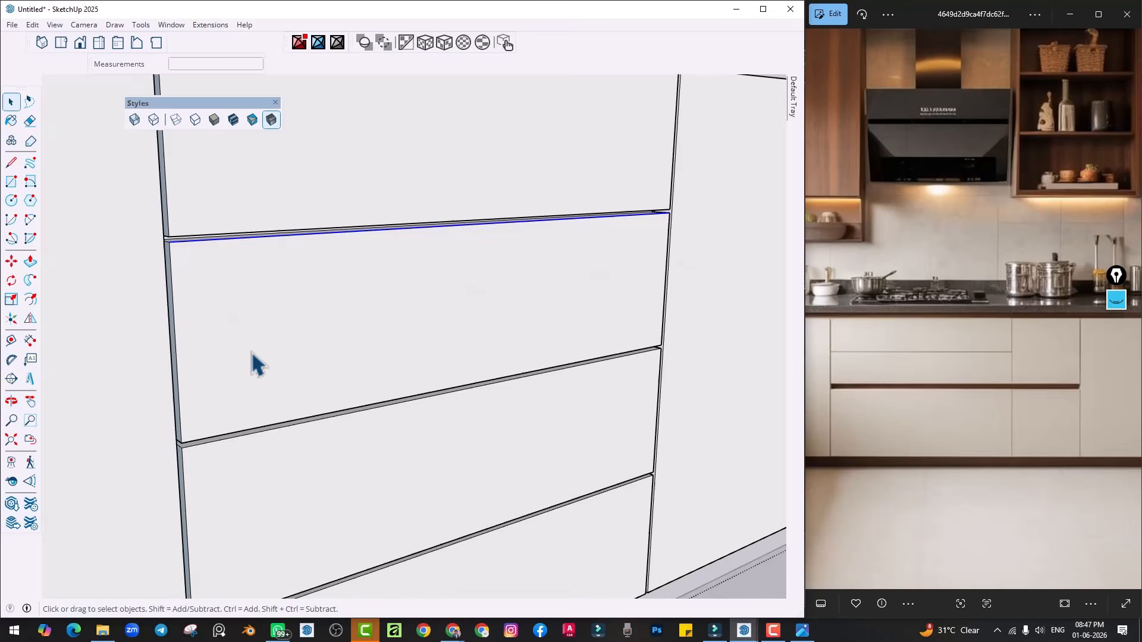
scroll(255, 364, "down", 2)
scroll(265, 380, "up", 2)
left_click(233, 420, "ctrl")
scroll(274, 408, "down", 3)
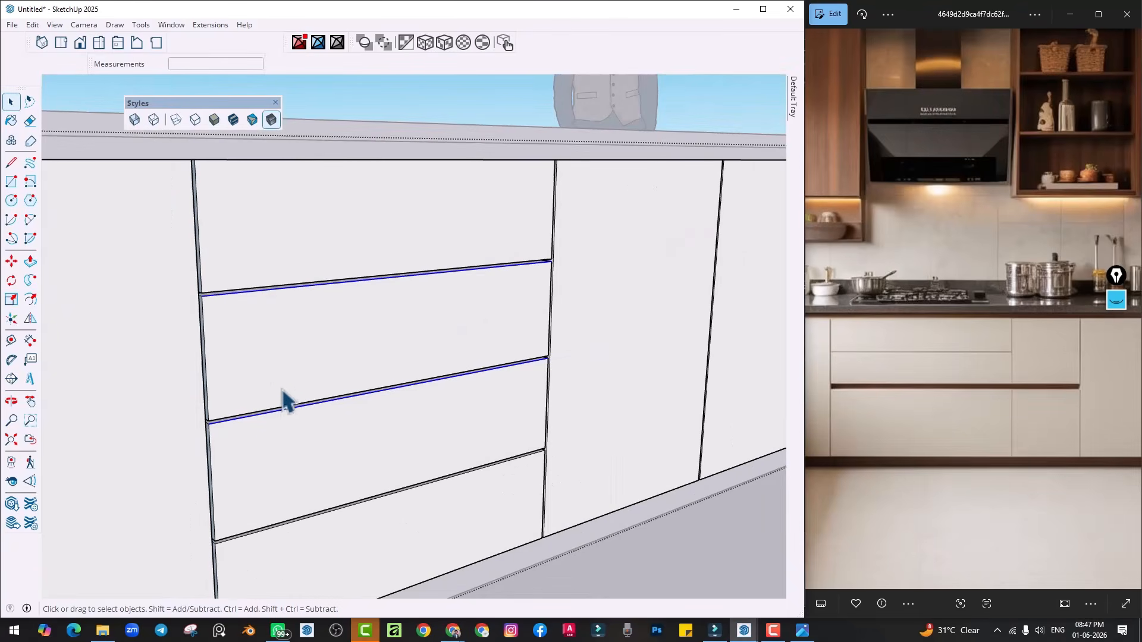
middle_click_drag(285, 380, 291, 304, "shift")
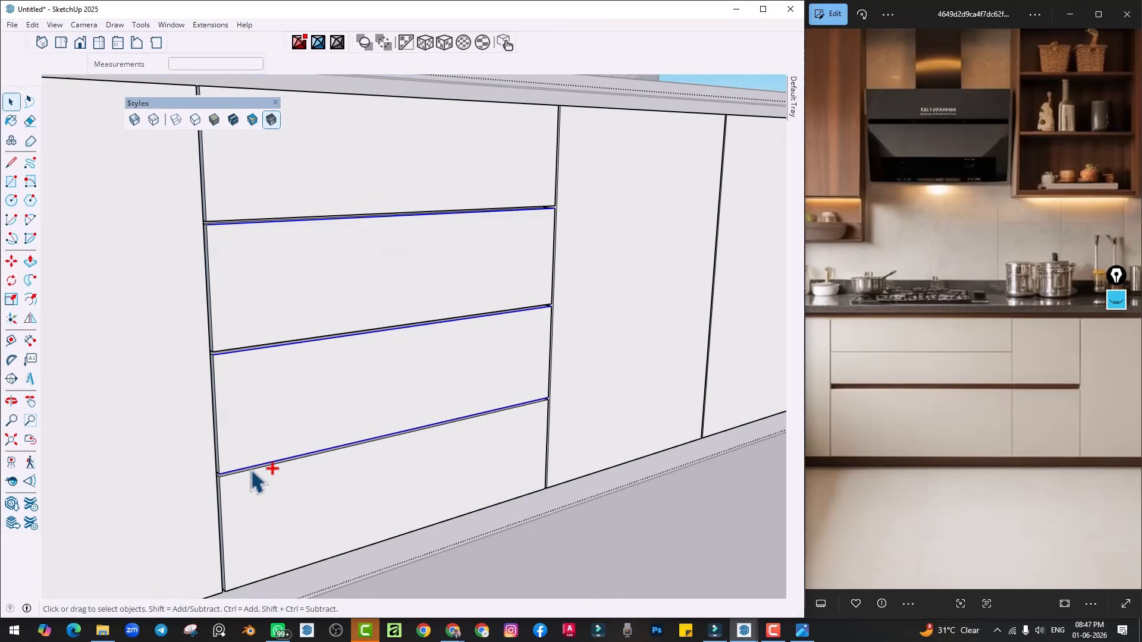
key("m")
key("ctrl")
scroll(212, 234, "up", 4)
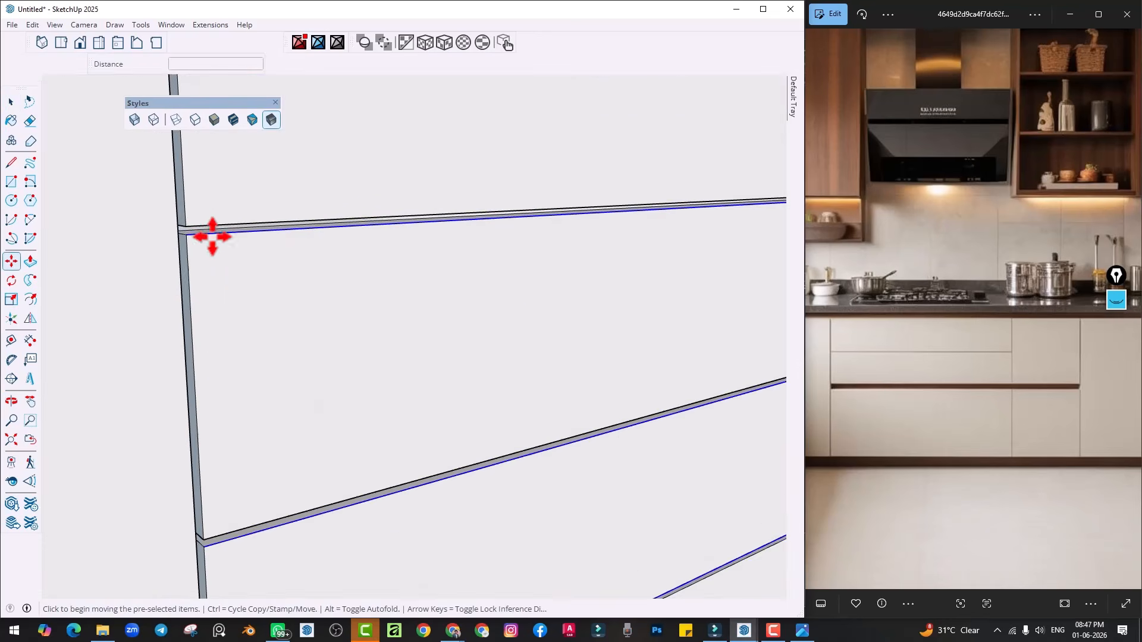
left_click(191, 233)
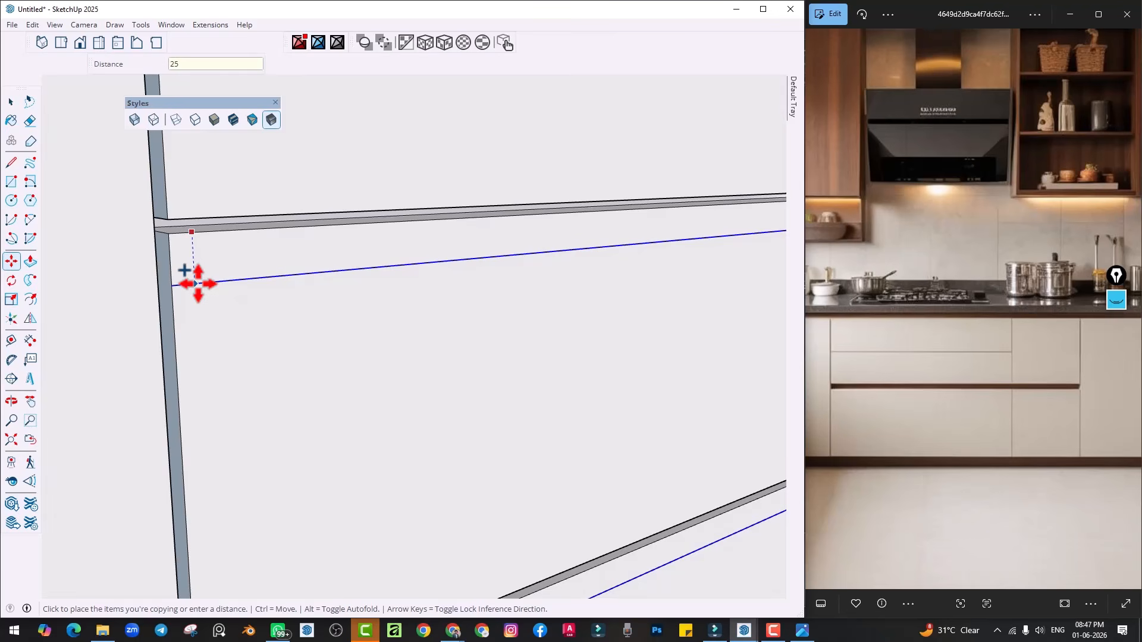
key("Return")
middle_click_drag(239, 333, 252, 328)
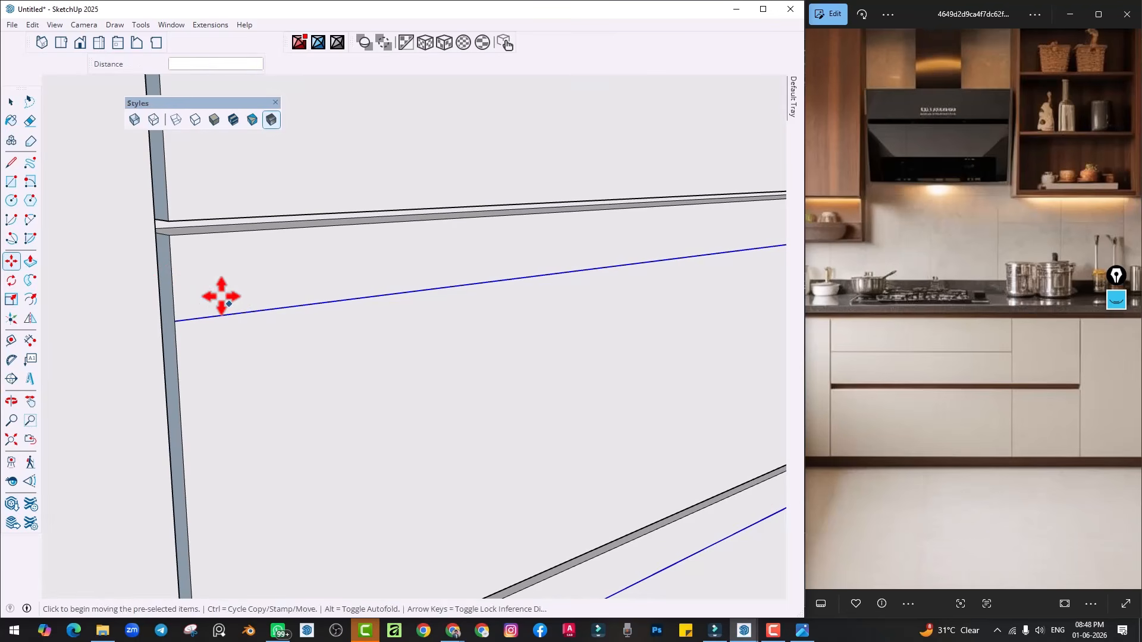
Offset the outline of the narrow strip on each of the three lower drawer fronts inward by 1 mm
left_click(30, 299)
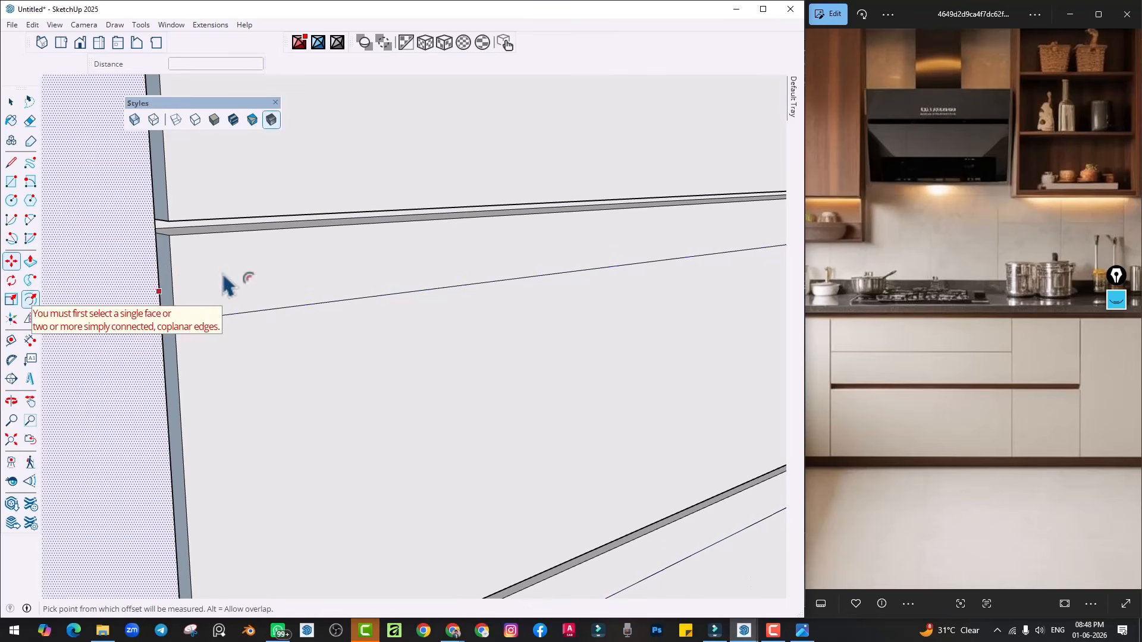
scroll(161, 270, "up", 2)
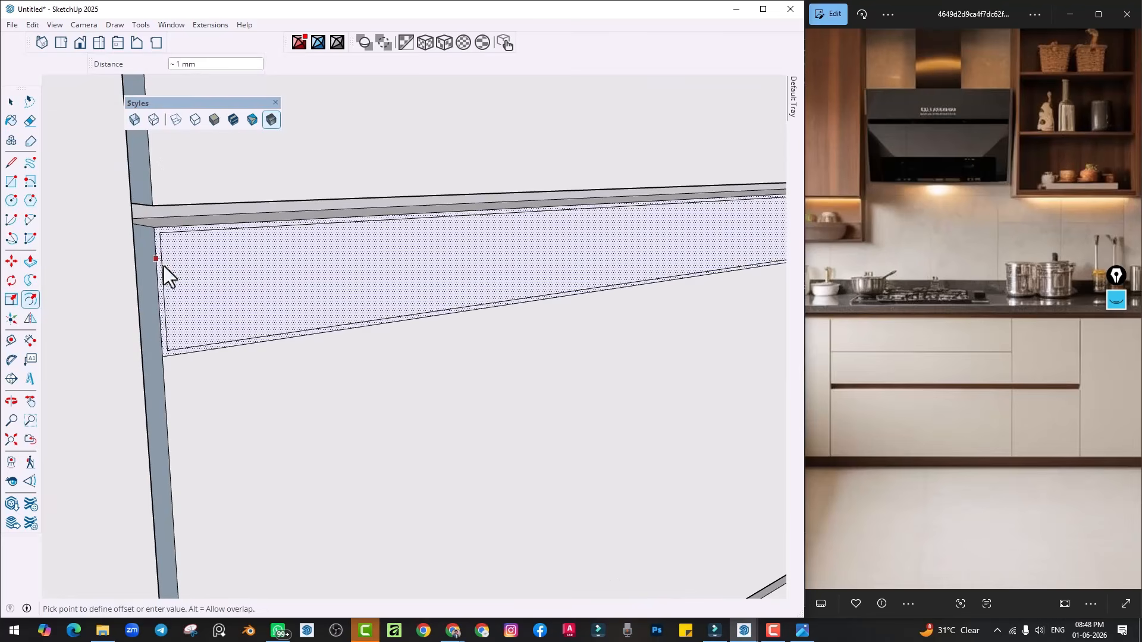
key("Escape")
scroll(250, 321, "down", 3)
middle_click_drag(349, 214, 331, 213)
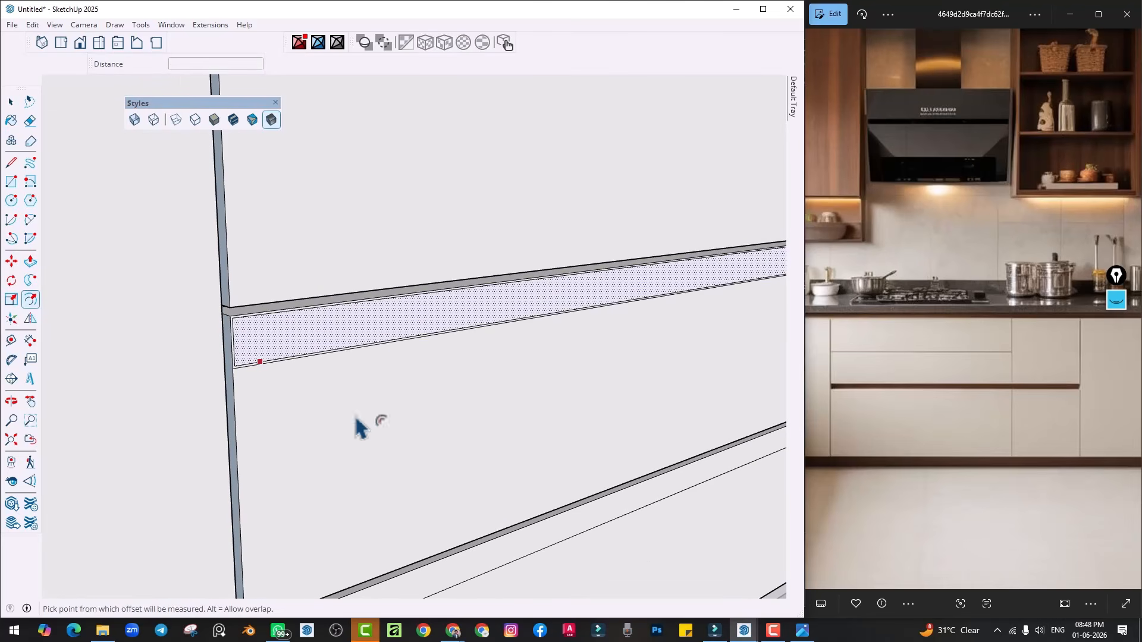
scroll(380, 356, "down", 3)
scroll(382, 482, "up", 3)
scroll(323, 217, "up", 2)
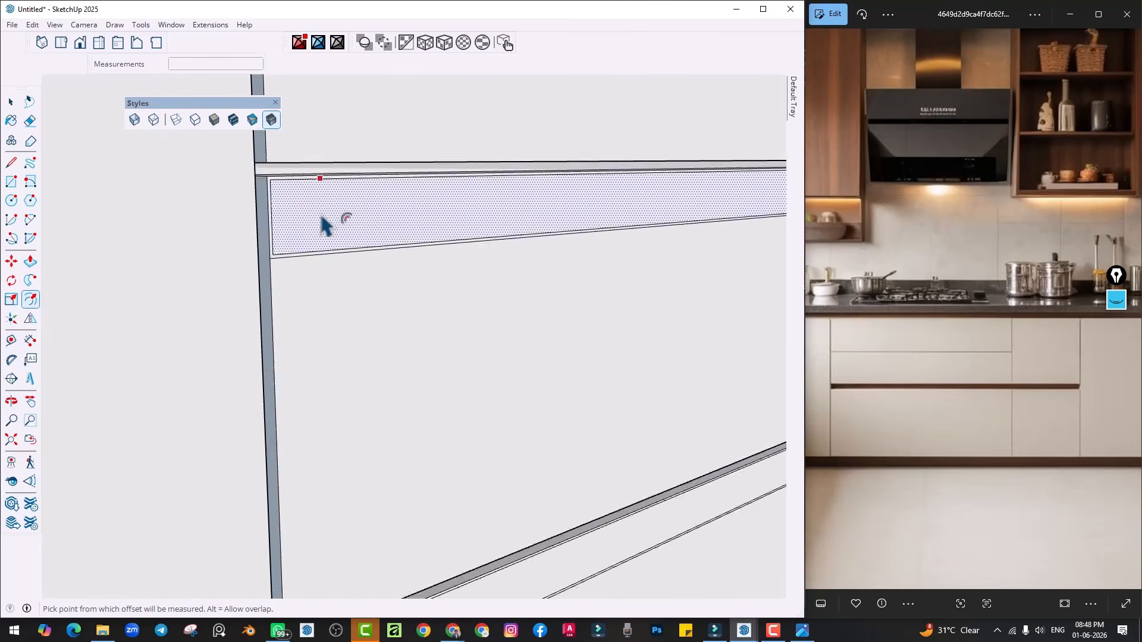
Push the inset strips about 20 mm into the drawer fronts to form handle recesses
middle_click_drag(324, 220, 356, 268)
key("p")
scroll(361, 238, "up", 2)
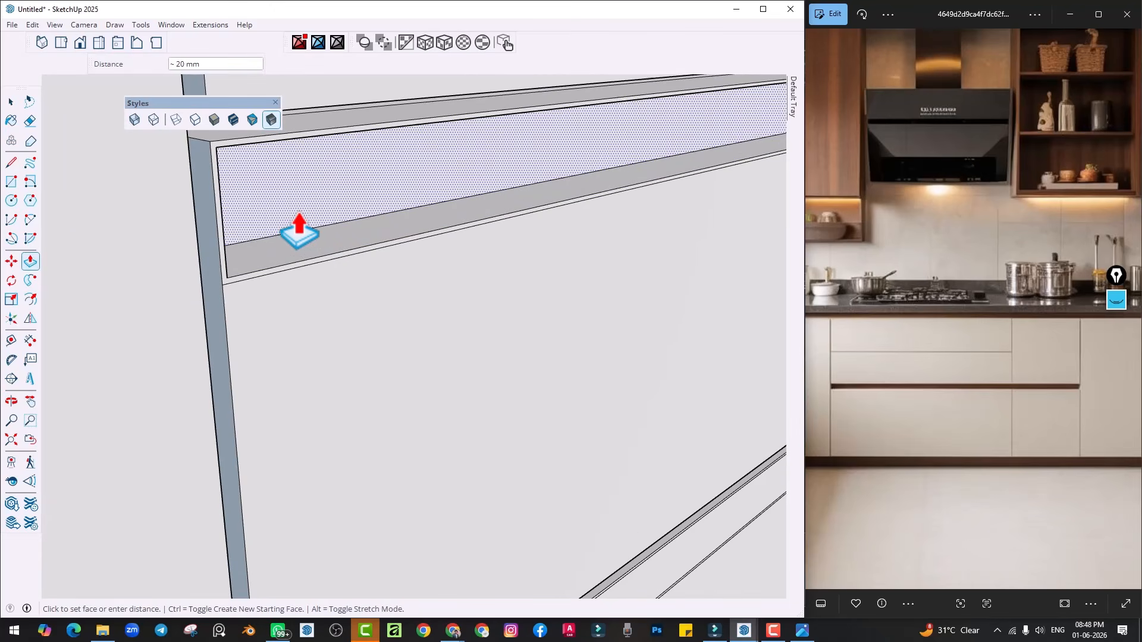
middle_click_drag(443, 289, 384, 88, "shift")
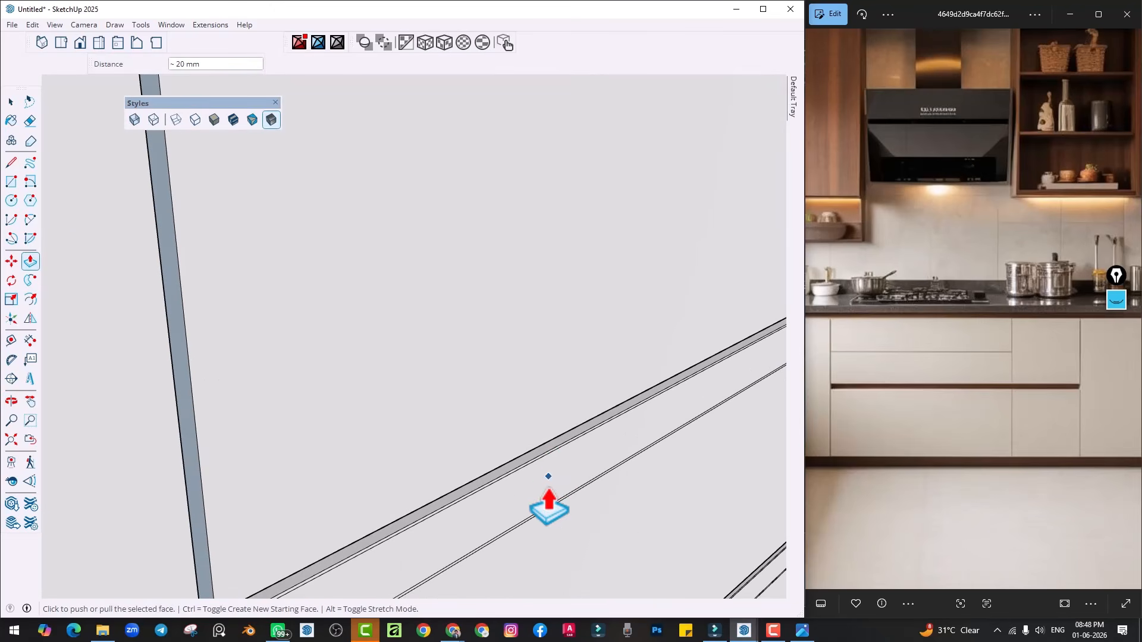
left_click(549, 500)
In the first handle recess, copy the inner upper edge to mid-depth and pull the front half of the upper face down about 12 mm
middle_click_drag(546, 515, 250, 476)
key("space")
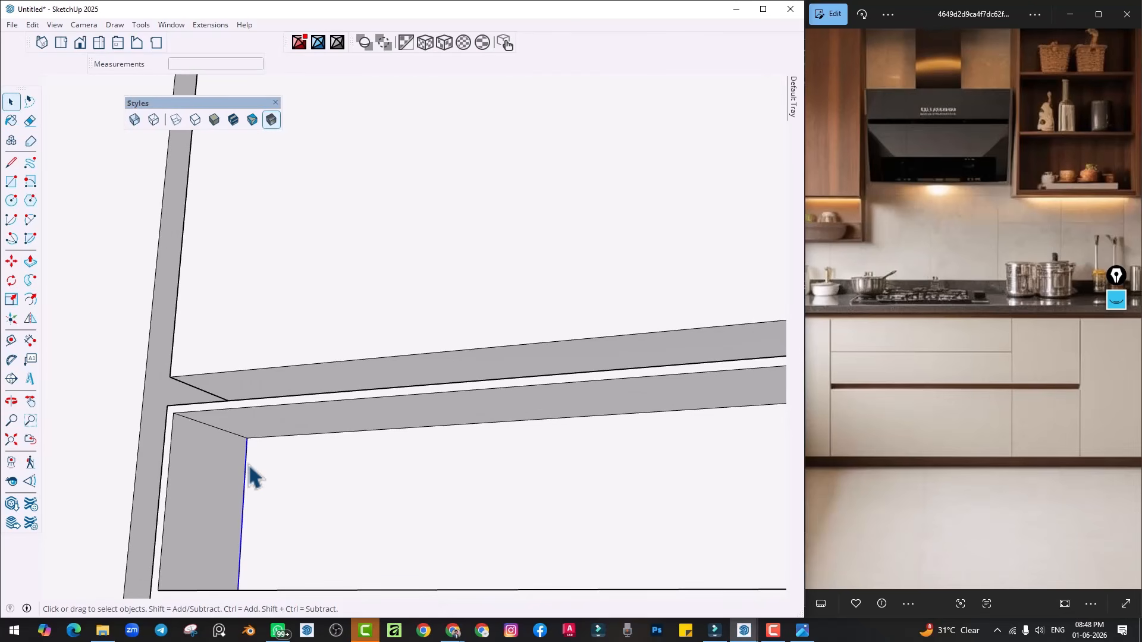
left_click(262, 438)
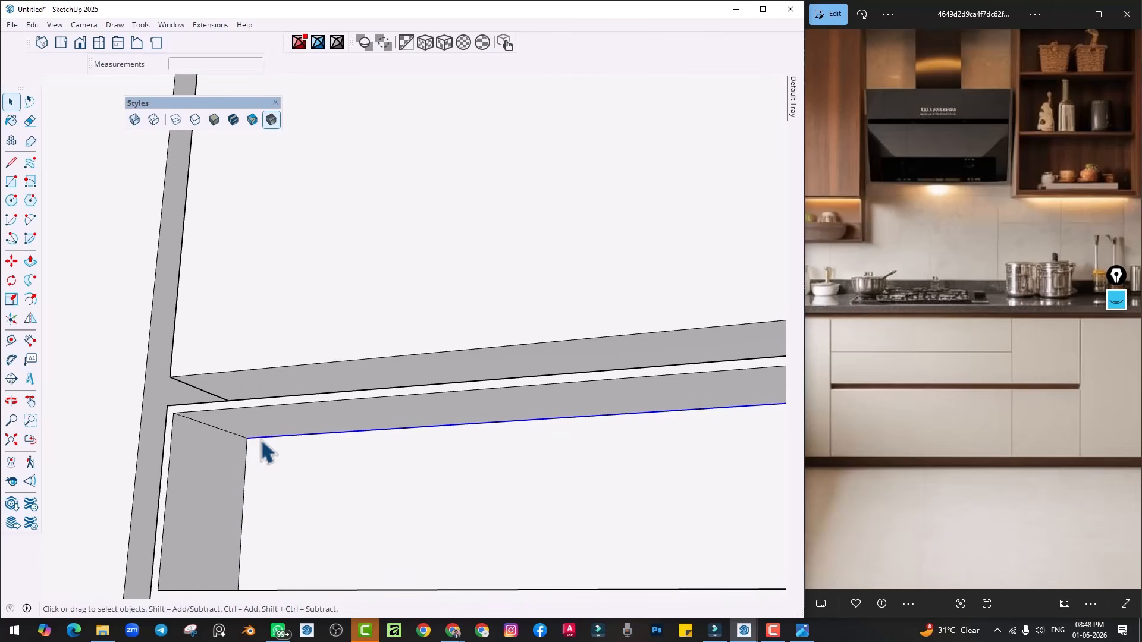
key("m")
left_click(247, 439)
key("ctrl")
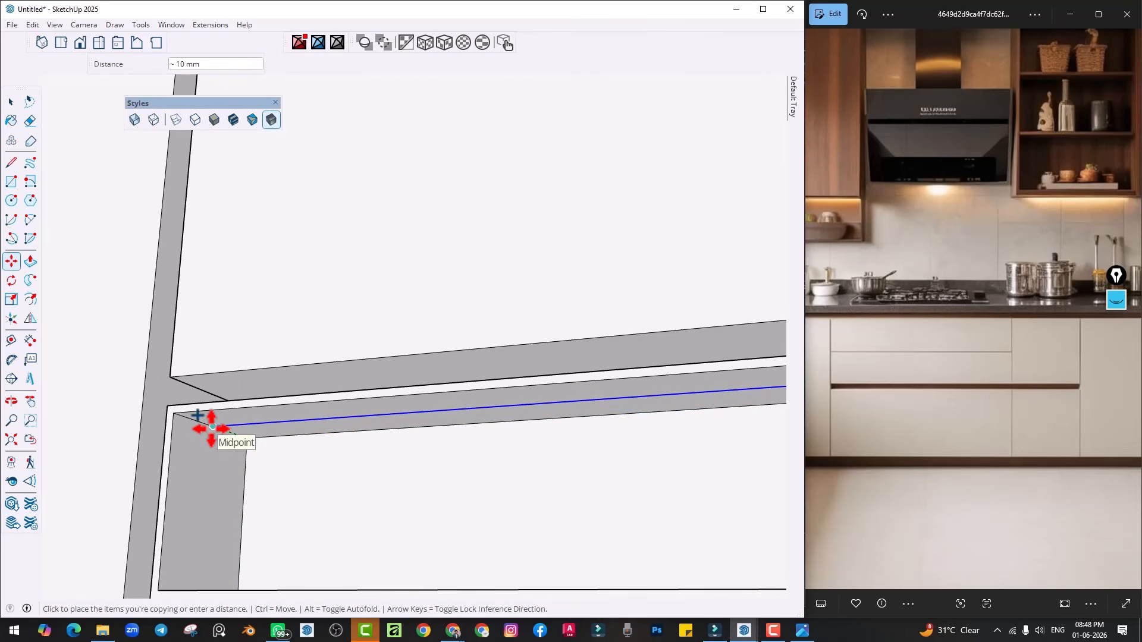
left_click(211, 427)
key("p")
left_click(226, 440)
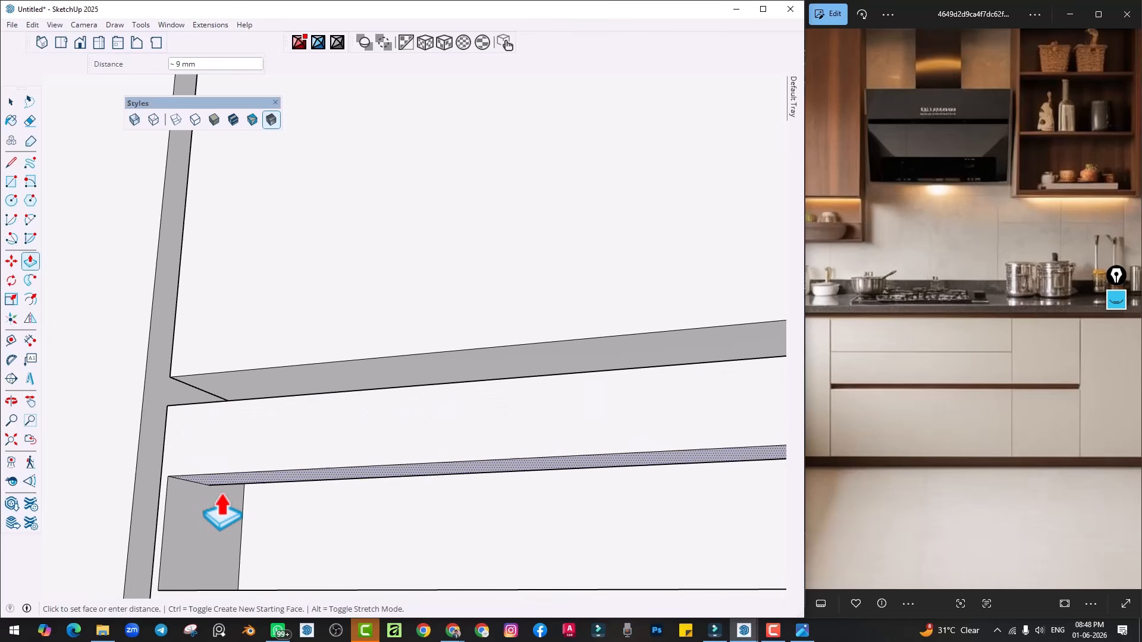
In the middle drawer recess, copy the inner upper edge to mid-depth and pull the front half of the upper face down about 11 mm
scroll(233, 505, "down", 5)
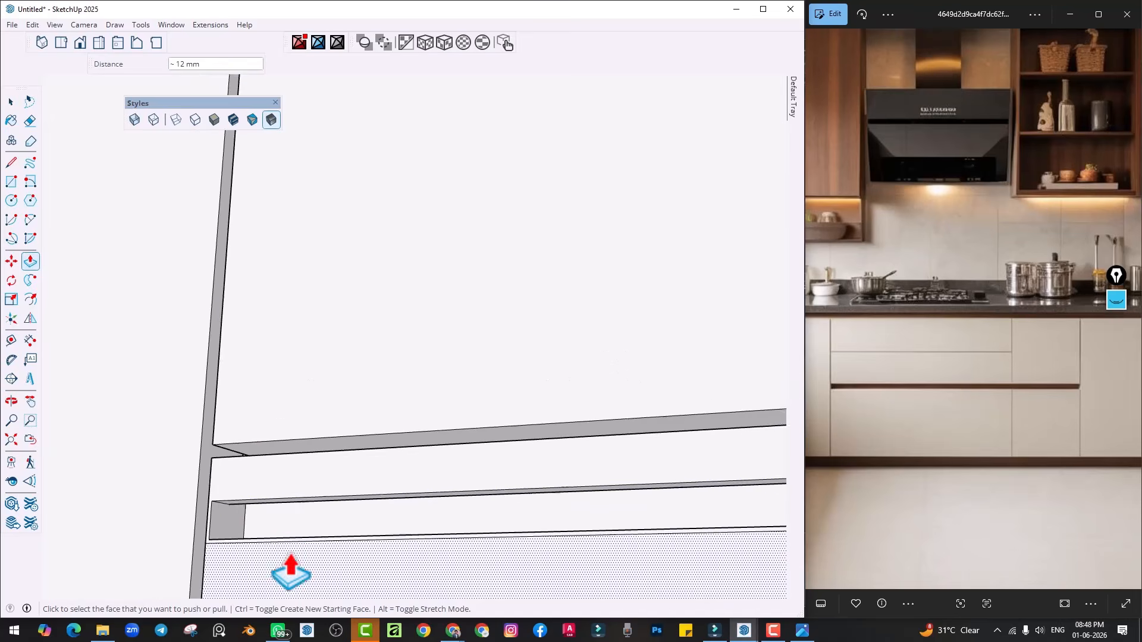
middle_click_drag(291, 554, 281, 358, "shift")
scroll(288, 464, "down", 2)
middle_click_drag(291, 489, 282, 322, "shift")
scroll(223, 412, "up", 2)
scroll(226, 423, "up", 3)
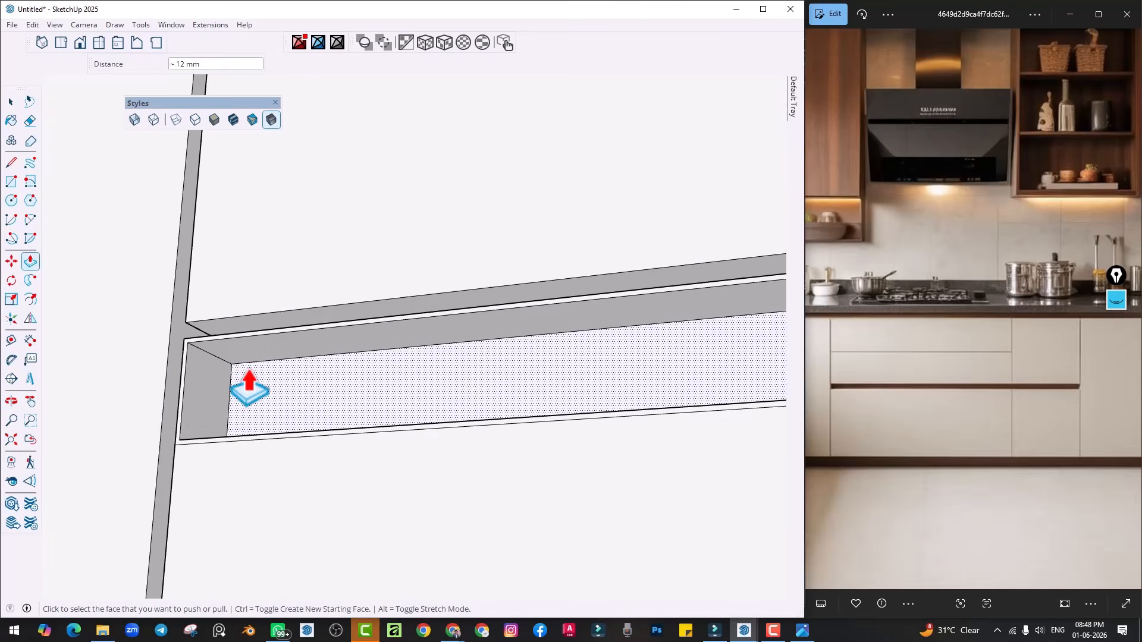
key("space")
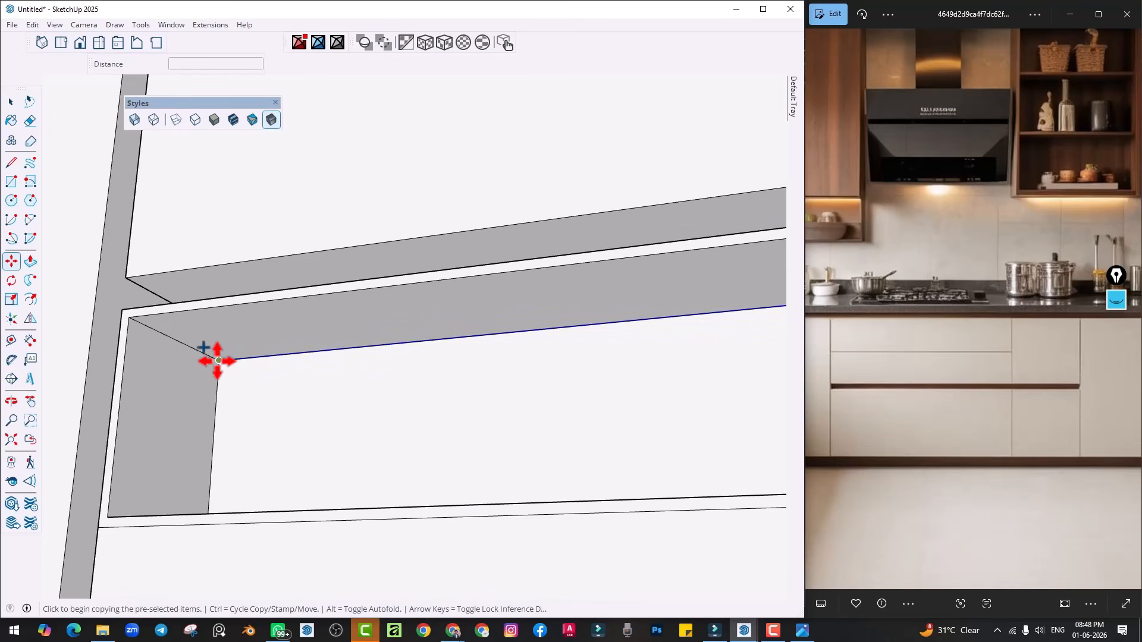
left_click(179, 345)
left_click(178, 338)
scroll(231, 400, "down", 3)
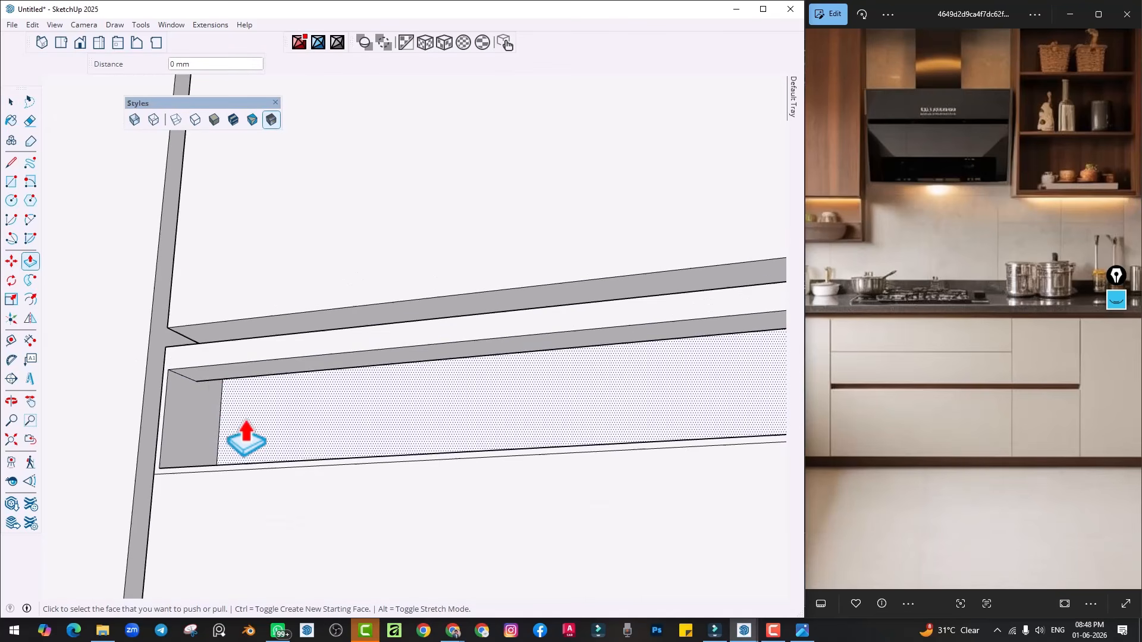
key("ctrl+z")
left_click(205, 381)
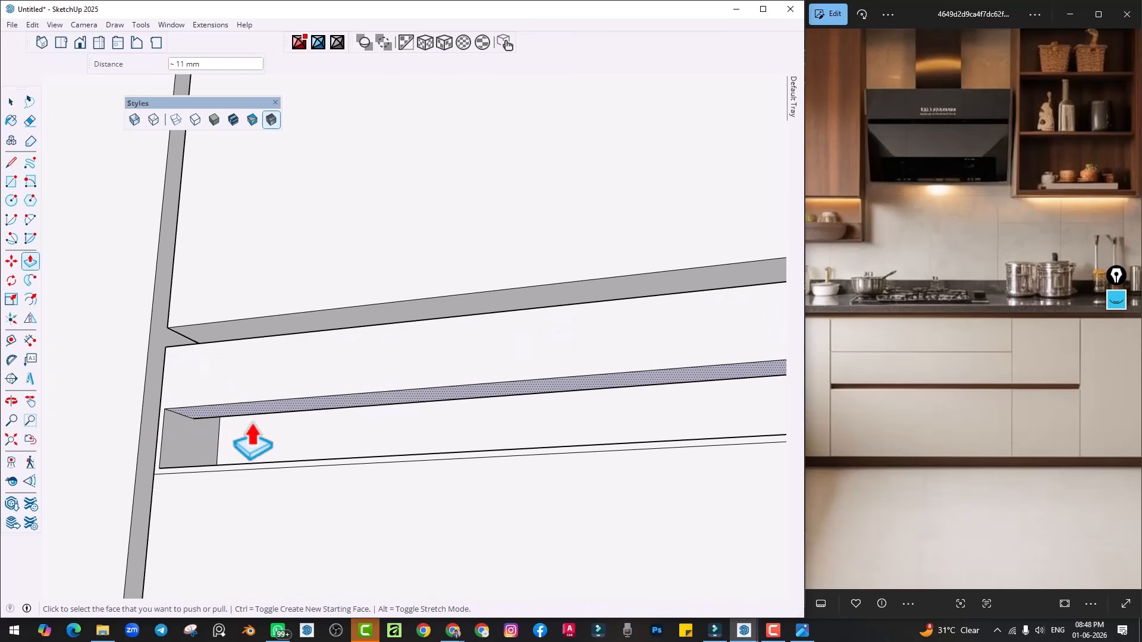
In the lowest drawer recess, copy the inner upper edge to mid-depth and pull the front half of the upper face down about 9 mm
scroll(253, 424, "down", 5)
middle_click_drag(293, 463, 303, 274)
scroll(261, 437, "up", 2)
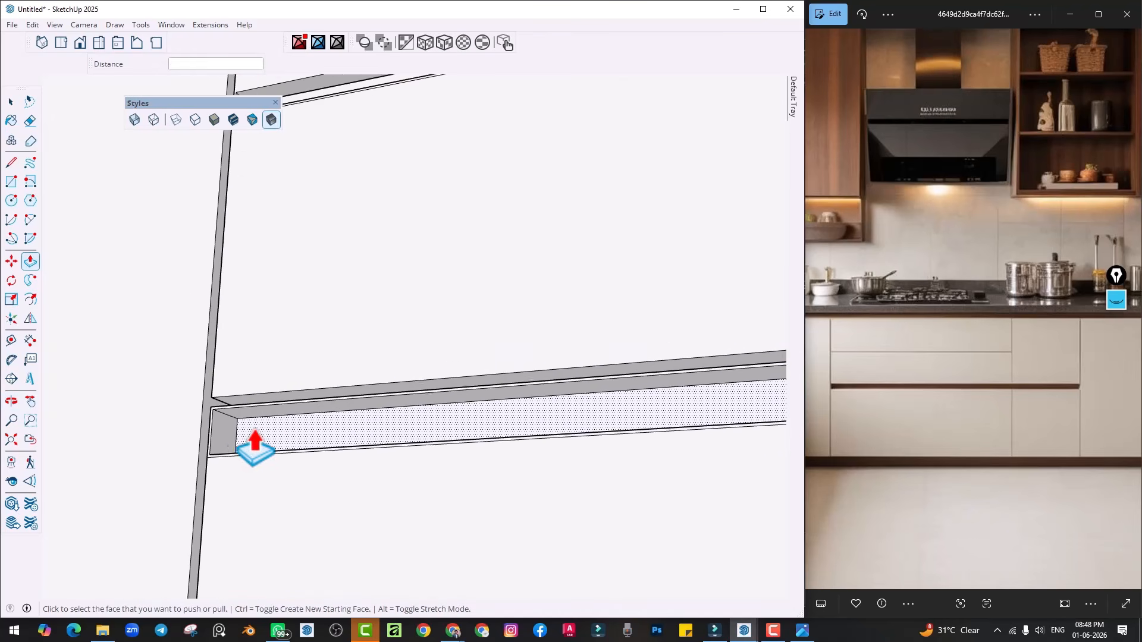
scroll(253, 440, "up", 3)
key("space")
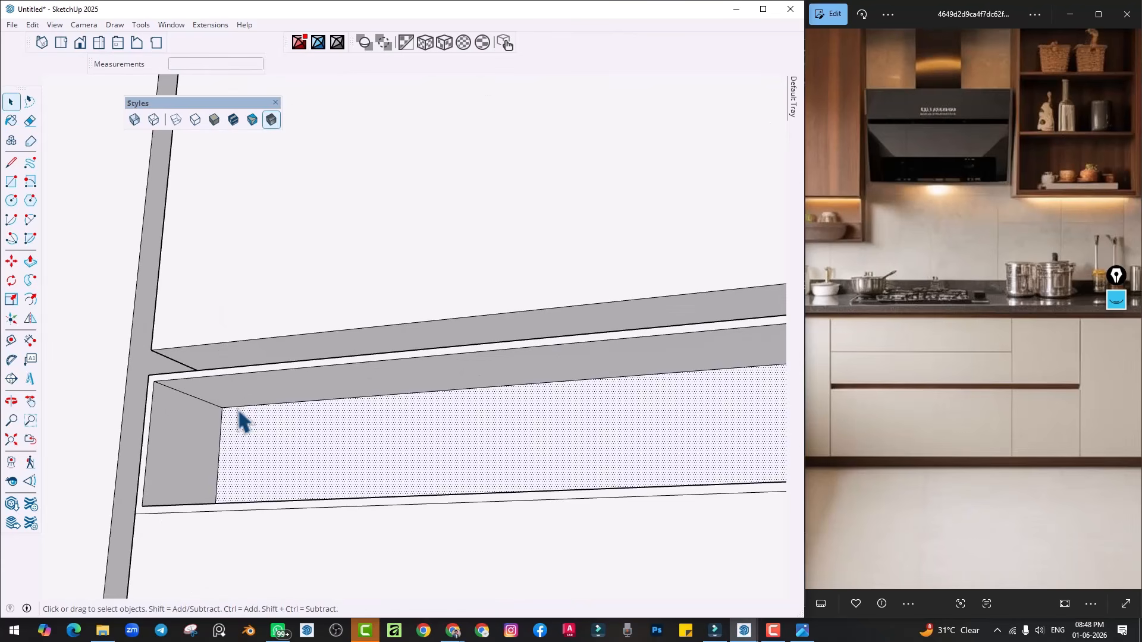
left_click(236, 407)
key("m")
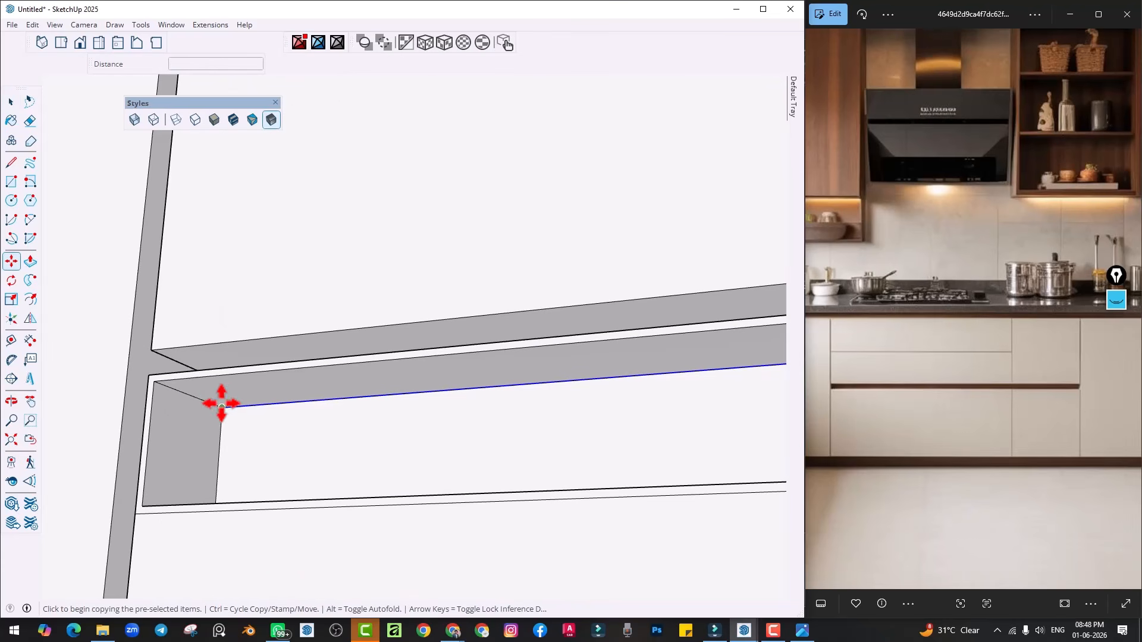
left_click(221, 406)
key("p")
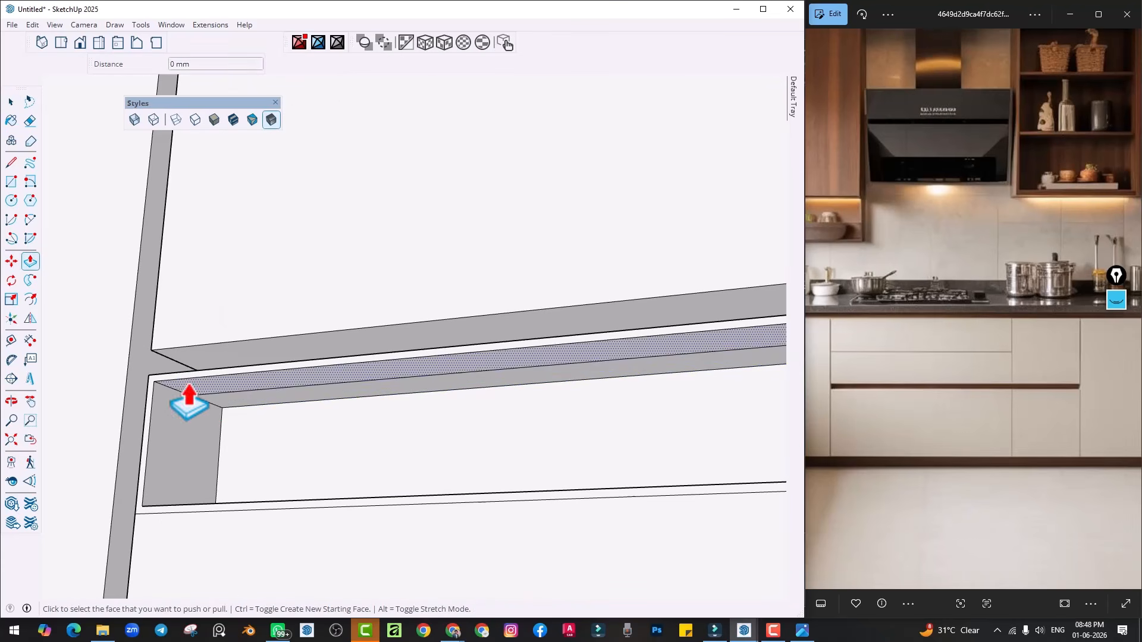
left_click(184, 400)
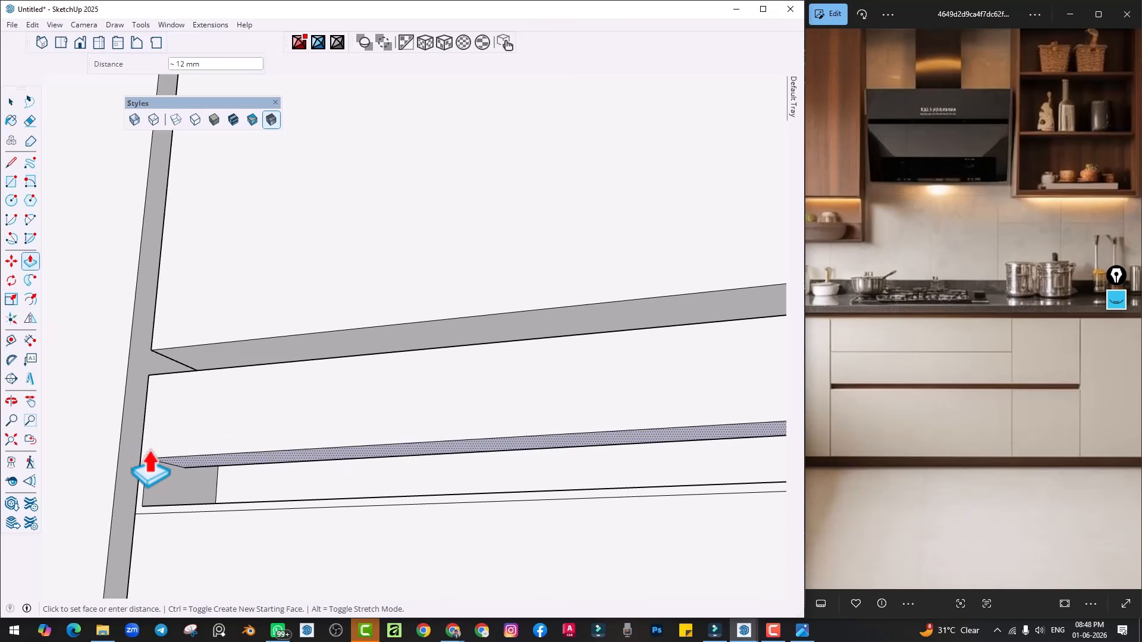
left_click(147, 465)
scroll(269, 458, "down", 2)
scroll(277, 445, "down", 5)
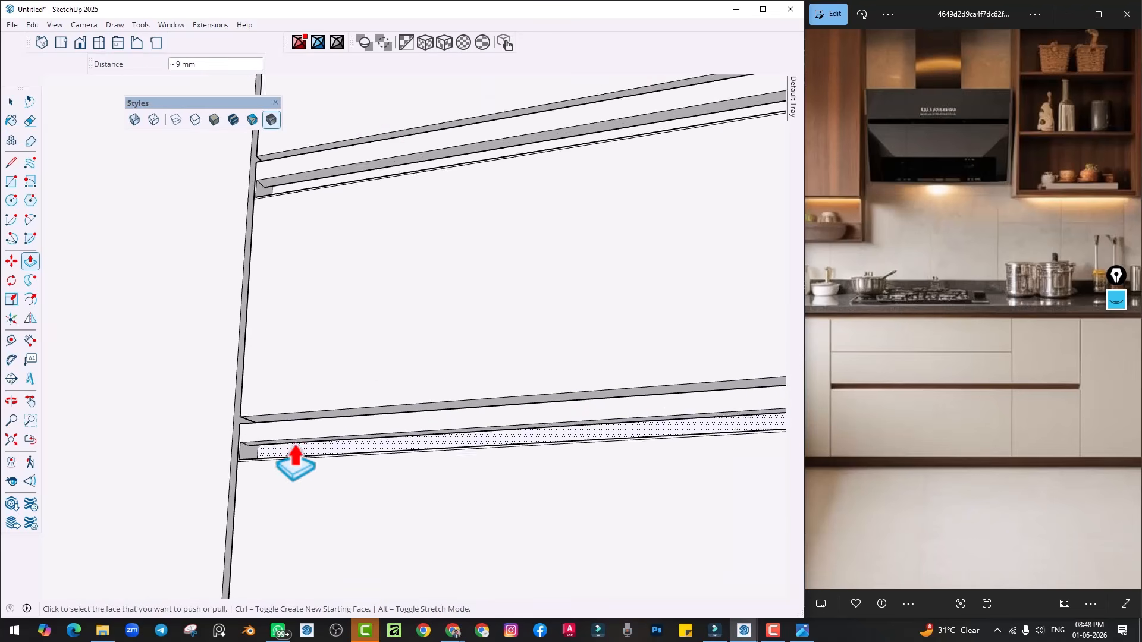
middle_click_drag(381, 508, 530, 529)
scroll(271, 439, "up", 5)
scroll(287, 457, "up", 2)
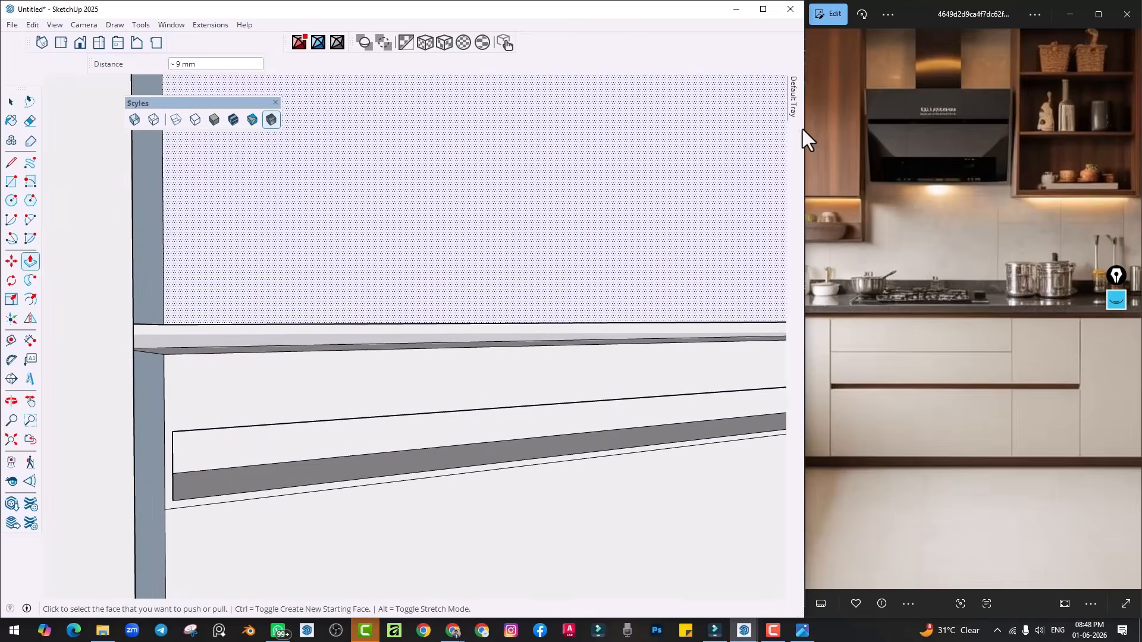
Paint the lowest drawer groove's back and bottom faces with the dark grey solid colour ThomThom - Hat3
mouse_move(791, 111)
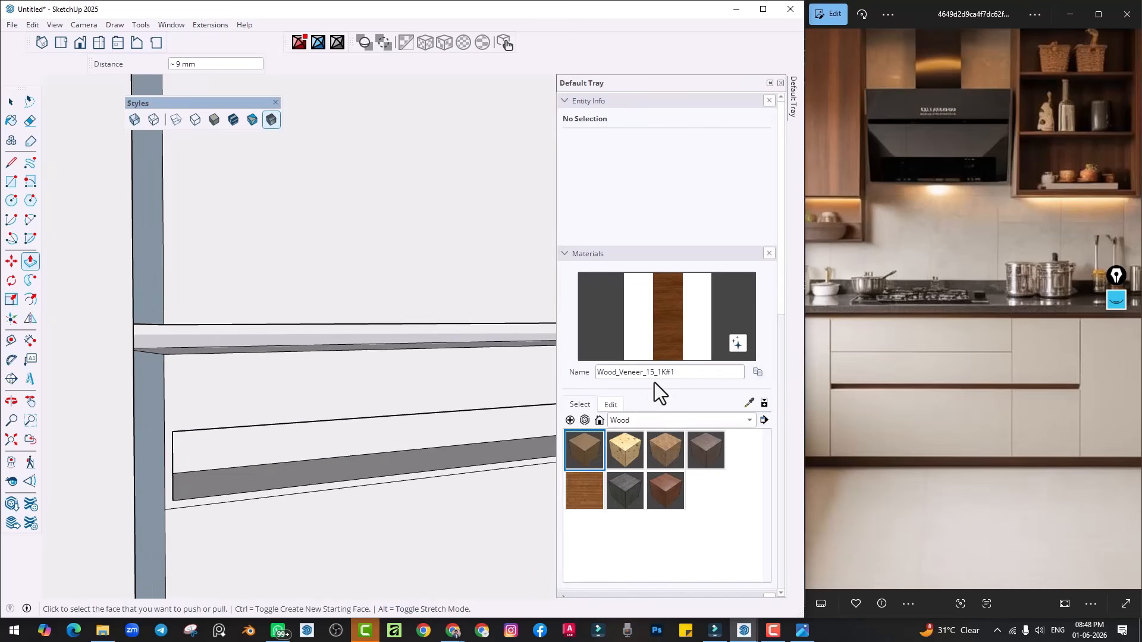
left_click(642, 417)
left_click(640, 390)
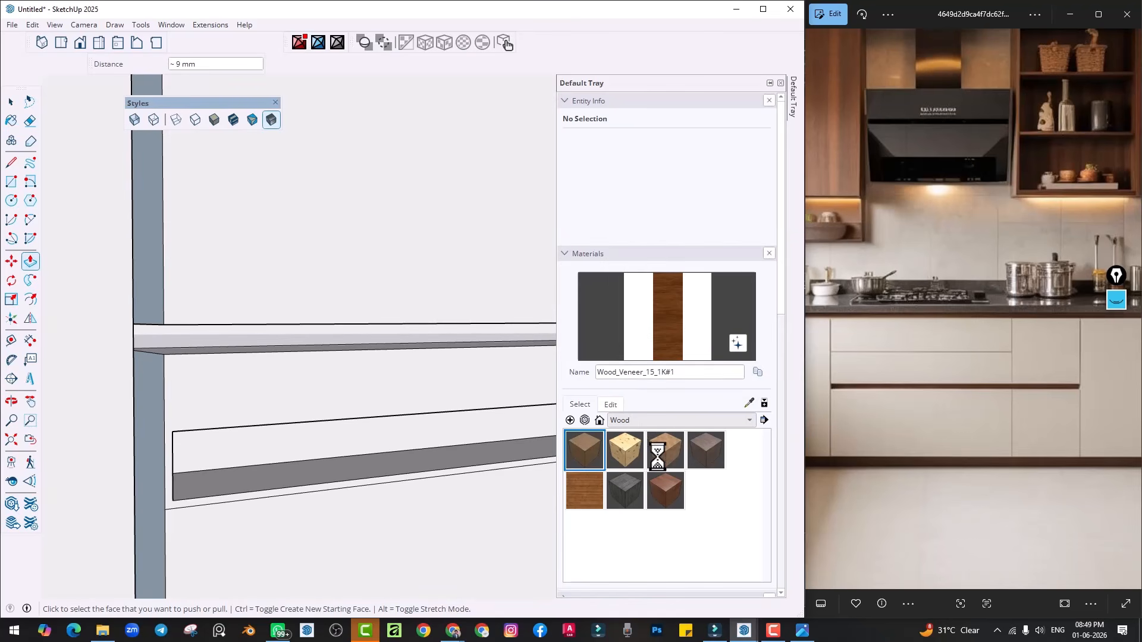
scroll(637, 508, "down", 10)
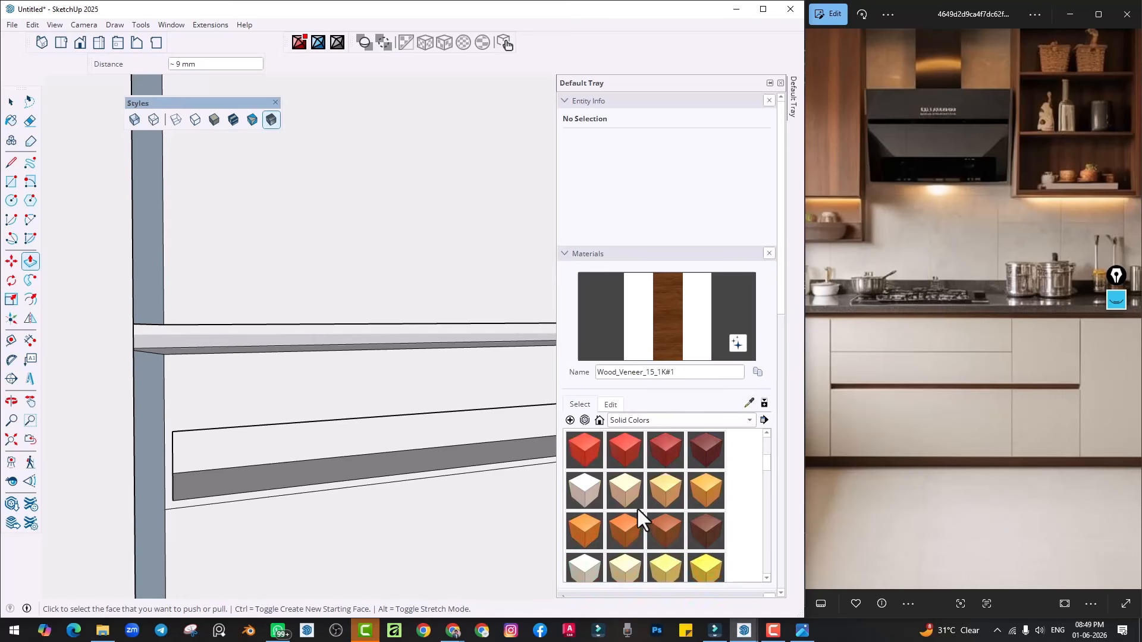
scroll(637, 516, "down", 2)
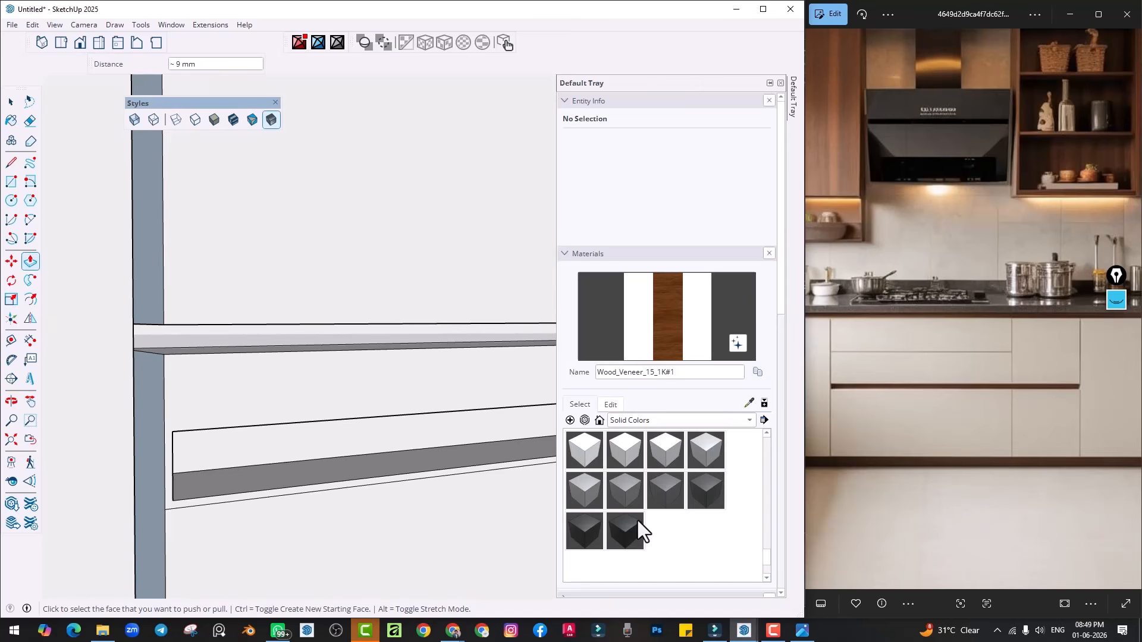
left_click(705, 494)
scroll(216, 466, "up", 5)
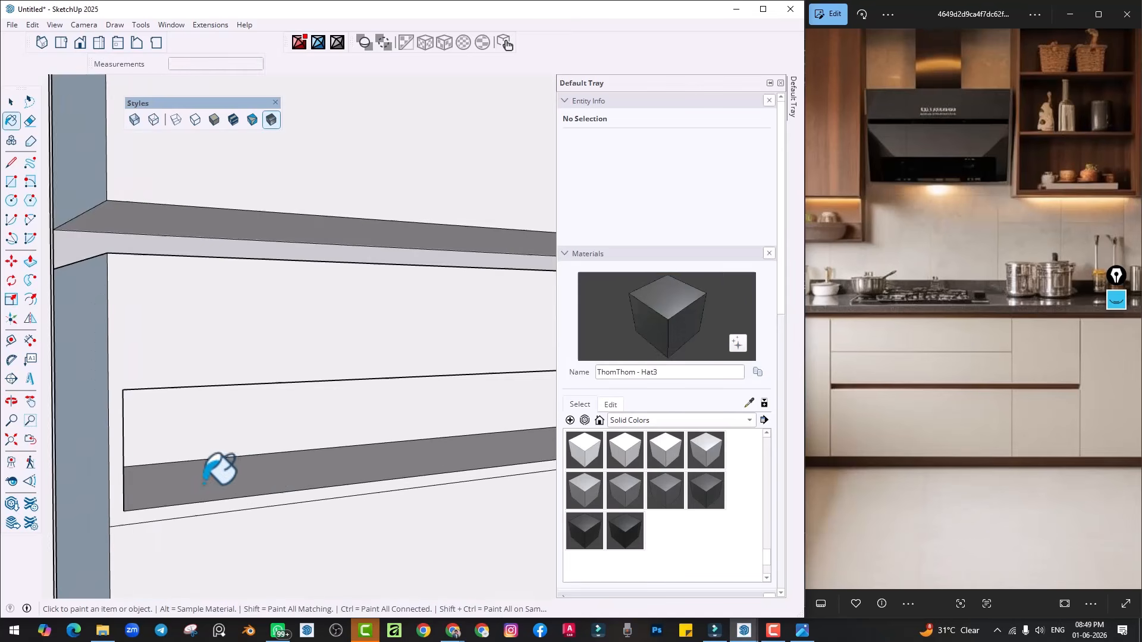
scroll(337, 420, "down", 1)
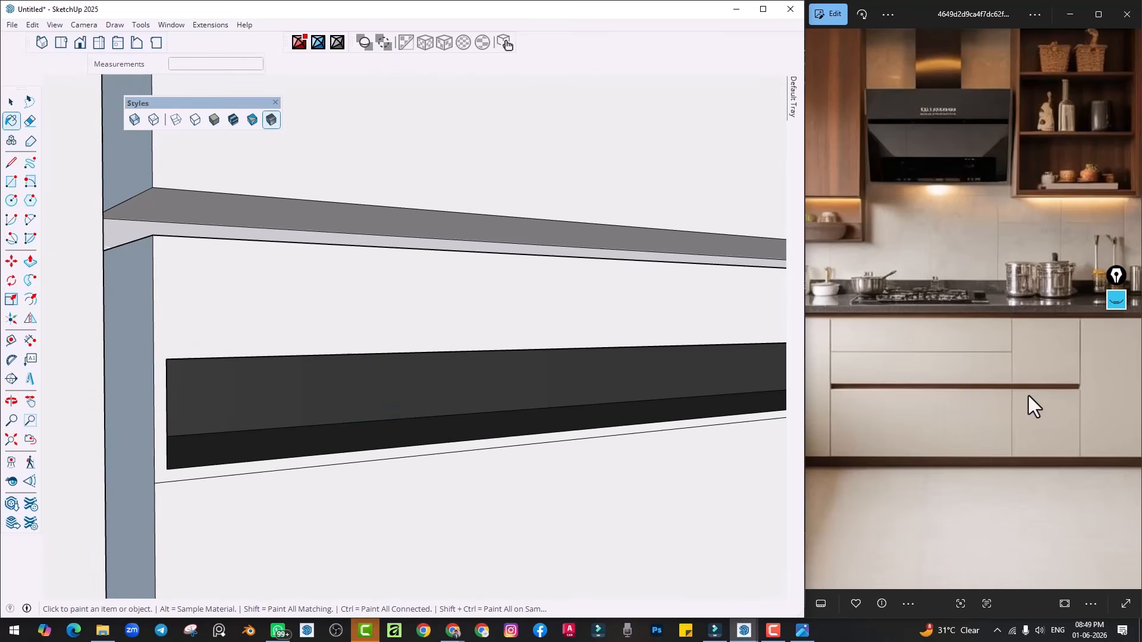
Sample the wood material from the wall cabinet and apply it to the lowest drawer groove's bottom face
scroll(511, 356, "down", 8)
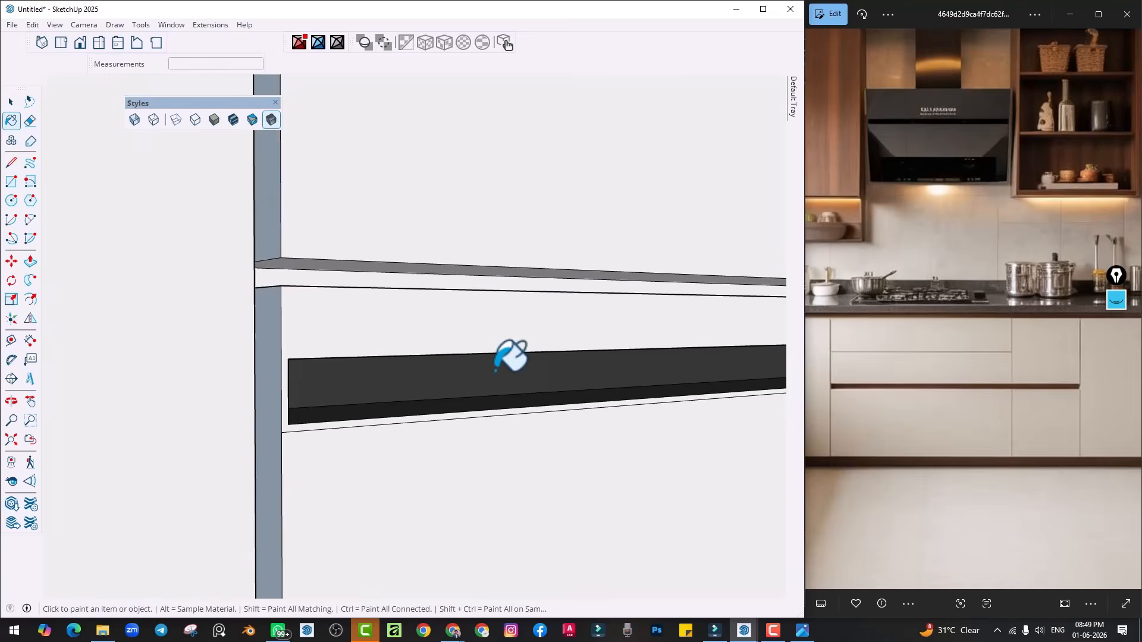
mouse_move(535, 340)
middle_mouse_down()
mouse_move(630, 331)
mouse_move(747, 117)
middle_mouse_up()
key("super")
key("super")
key("super")
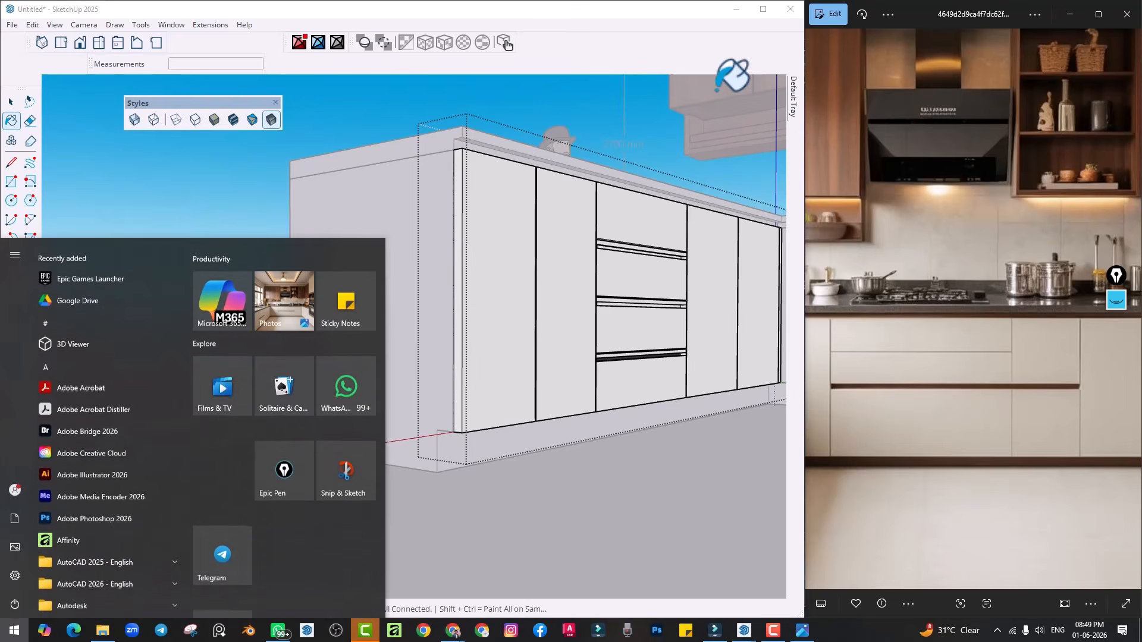
left_click(12, 122)
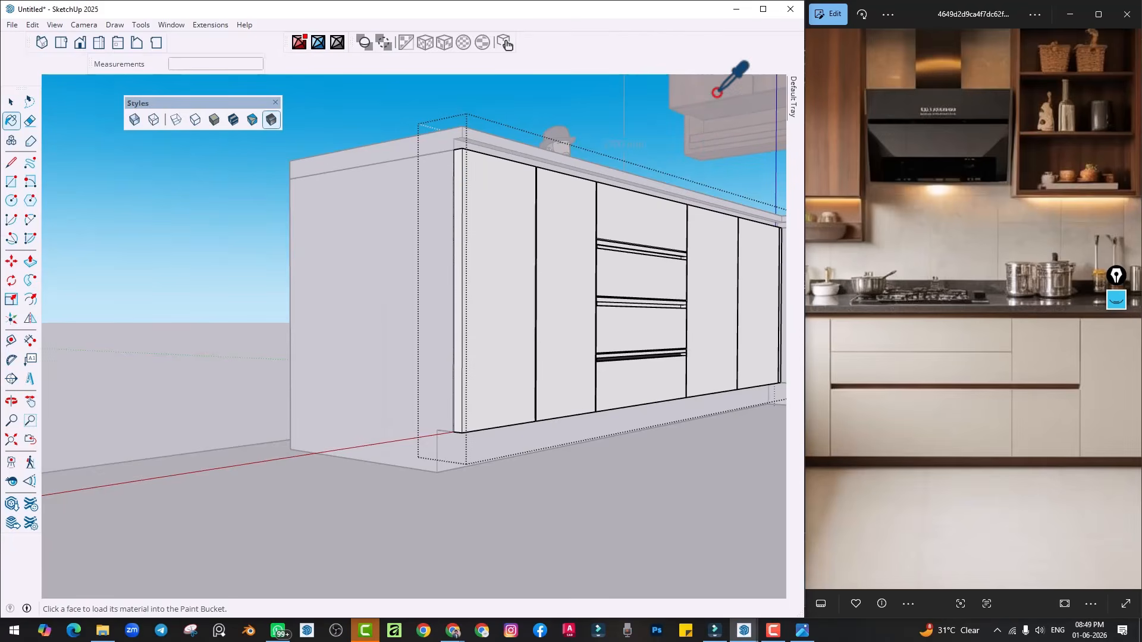
scroll(658, 339, "up", 10)
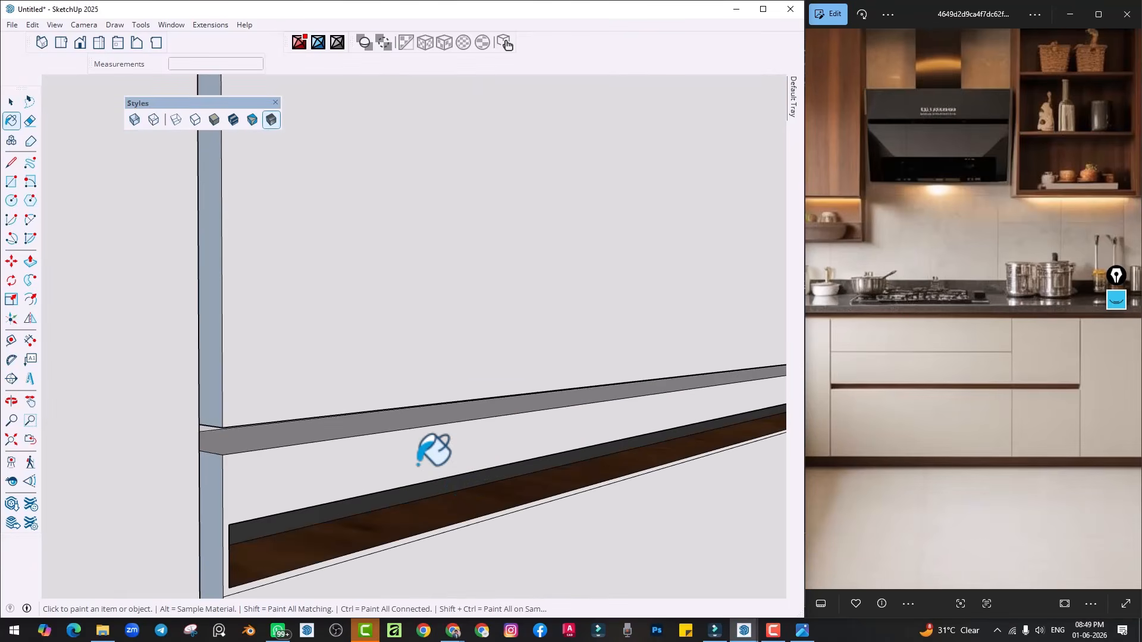
Try to fill the faces around the lowest drawer groove with the sampled wood and undo the fill
left_click(419, 467)
mouse_move(463, 498)
middle_mouse_down()
mouse_move(156, 506)
mouse_move(263, 487)
mouse_move(260, 459)
middle_mouse_up()
scroll(259, 488, "up", 3)
key("ctrl+z")
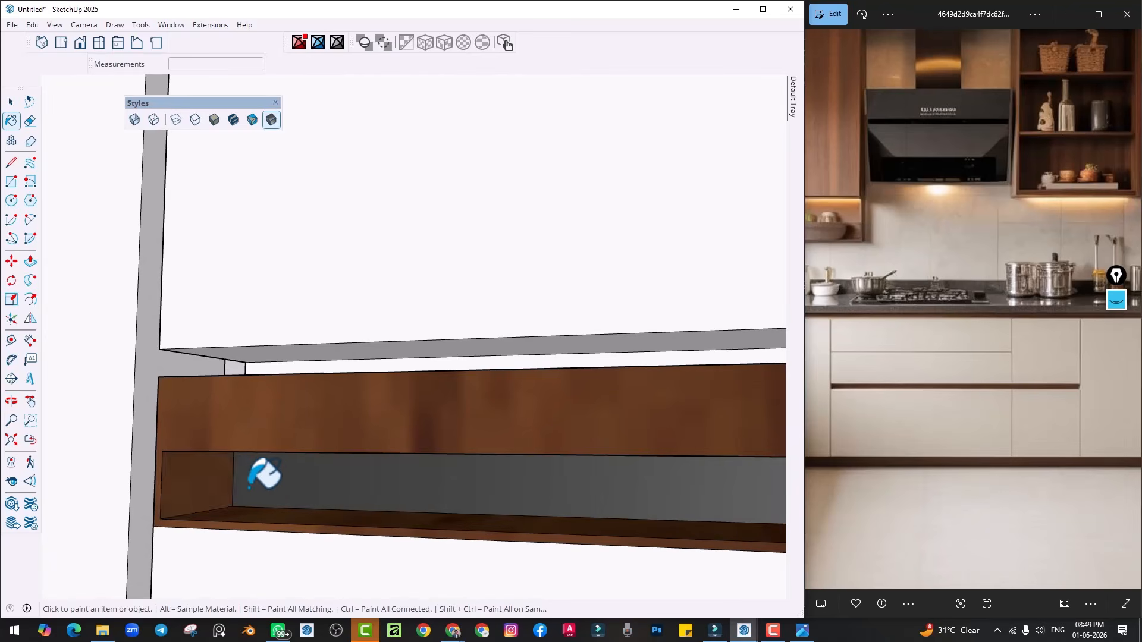
key("ctrl+z")
Paint the lowest groove's back and end faces with the wood, undoing the fill that spreads to connected faces
left_click(258, 486, "ctrl")
left_click(203, 488, "ctrl")
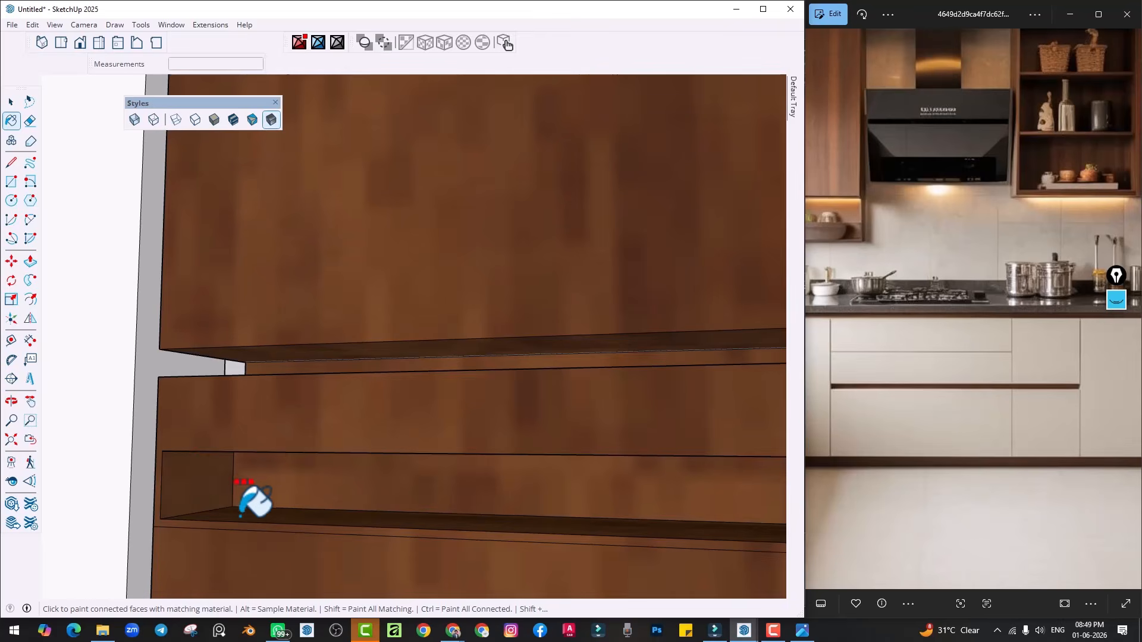
key("ctrl+z")
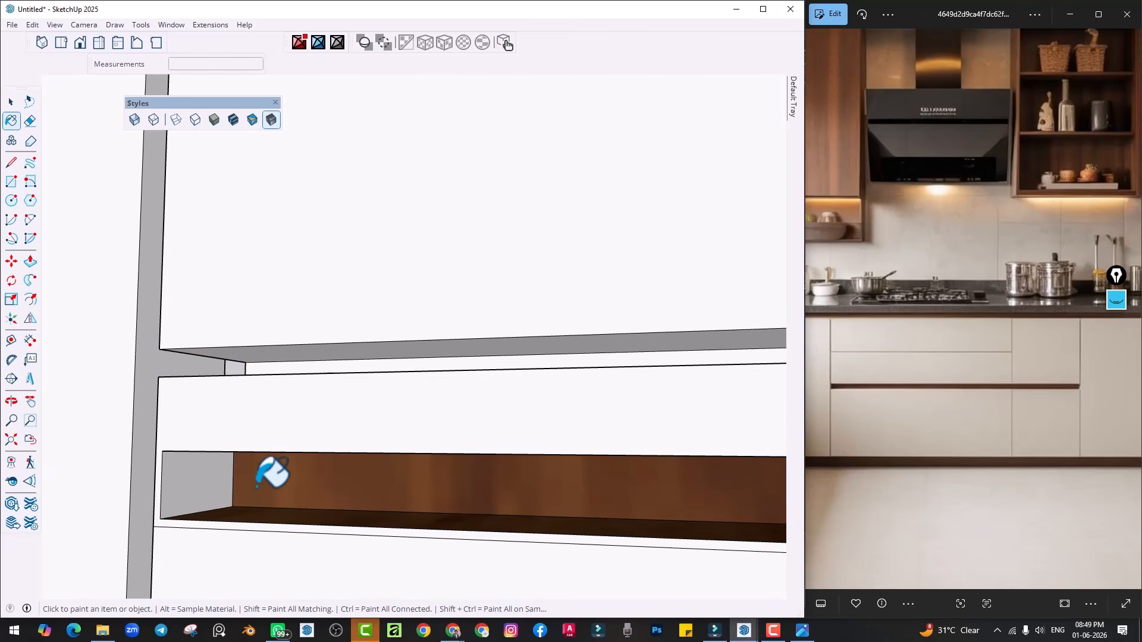
mouse_move(280, 476)
middle_mouse_down()
mouse_move(601, 520)
mouse_move(334, 479)
mouse_move(305, 520)
mouse_move(696, 395)
mouse_move(339, 438)
mouse_move(390, 416)
middle_mouse_up()
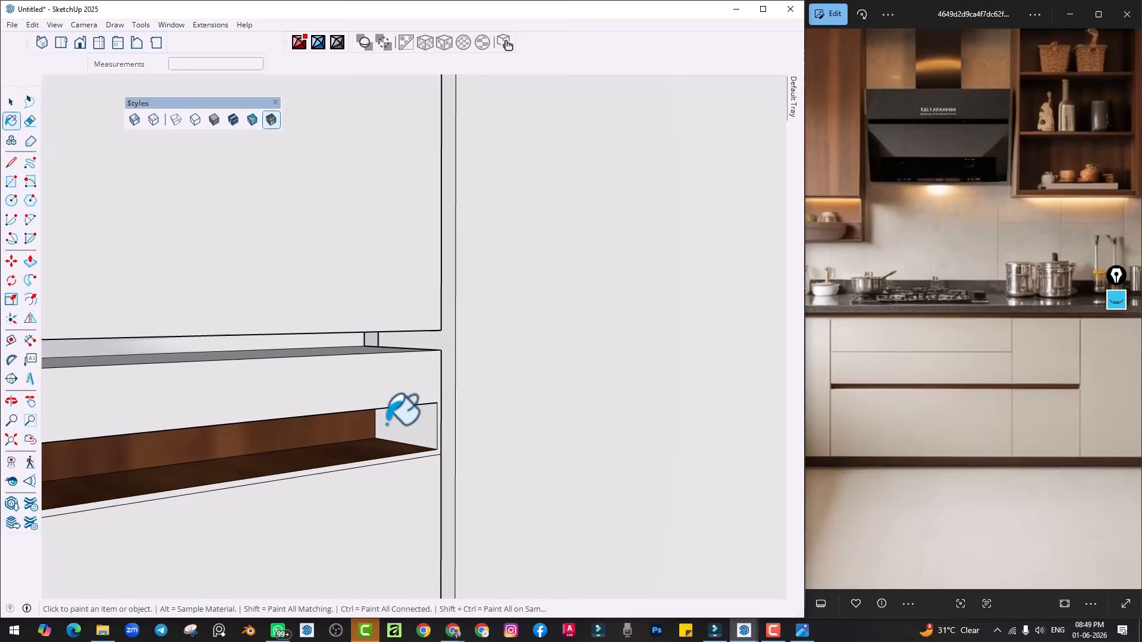
scroll(416, 422, "up", 4)
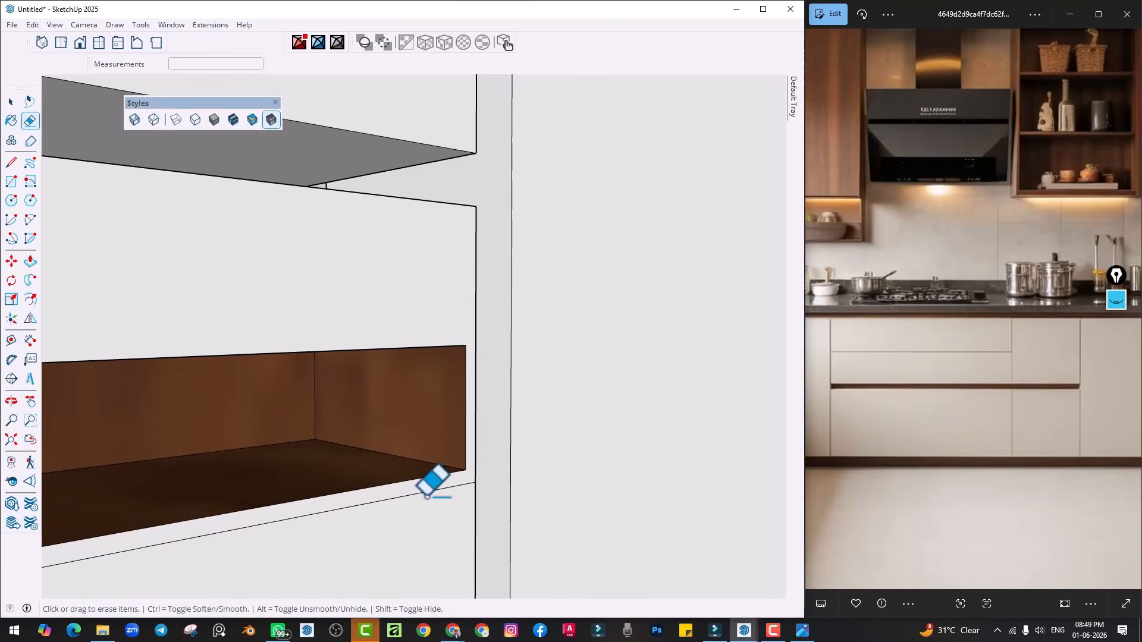
Paint the inner faces of the middle drawer groove, including back, bottom, top and both ends, with the wood material
scroll(427, 520, "down", 8)
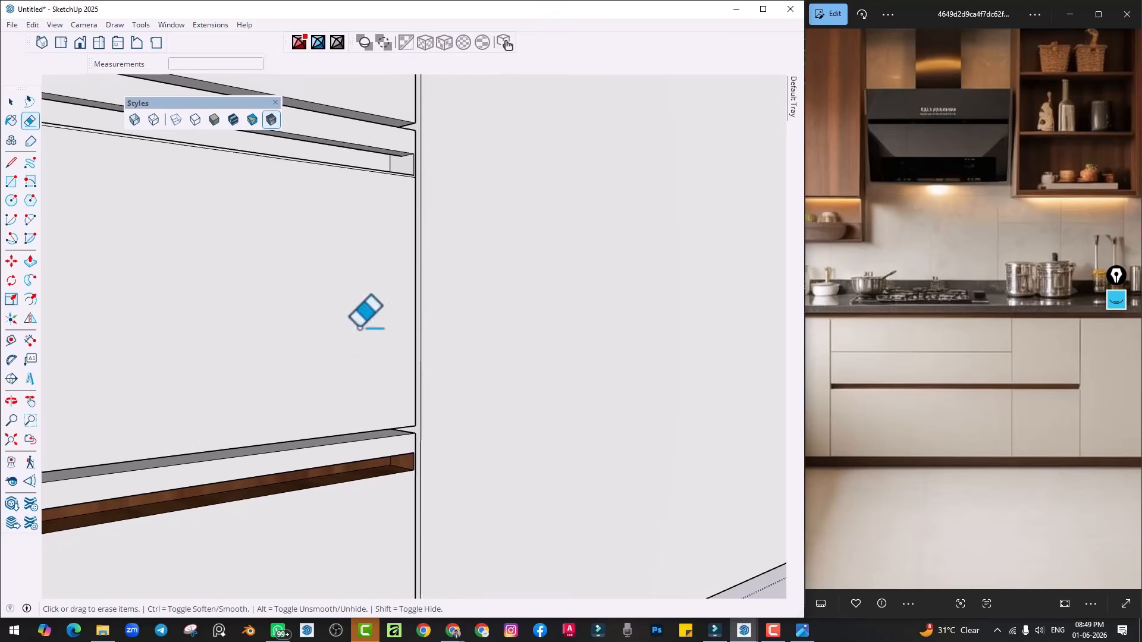
middle_click_drag(429, 181, 462, 311, "shift")
scroll(423, 305, "up", 5)
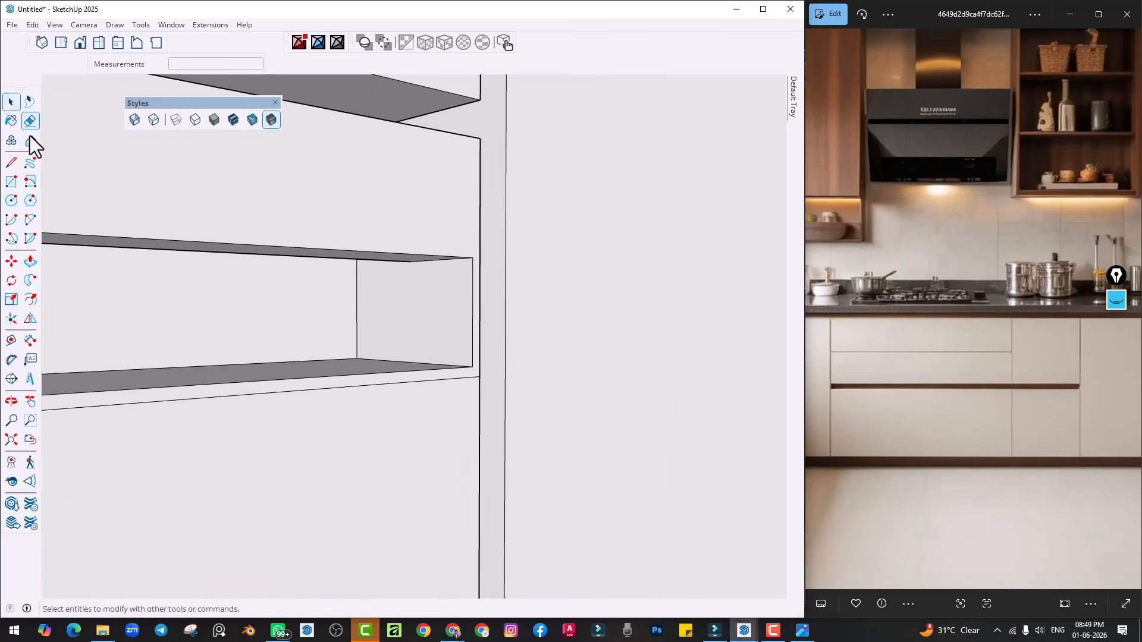
left_click(327, 309)
left_click(372, 351)
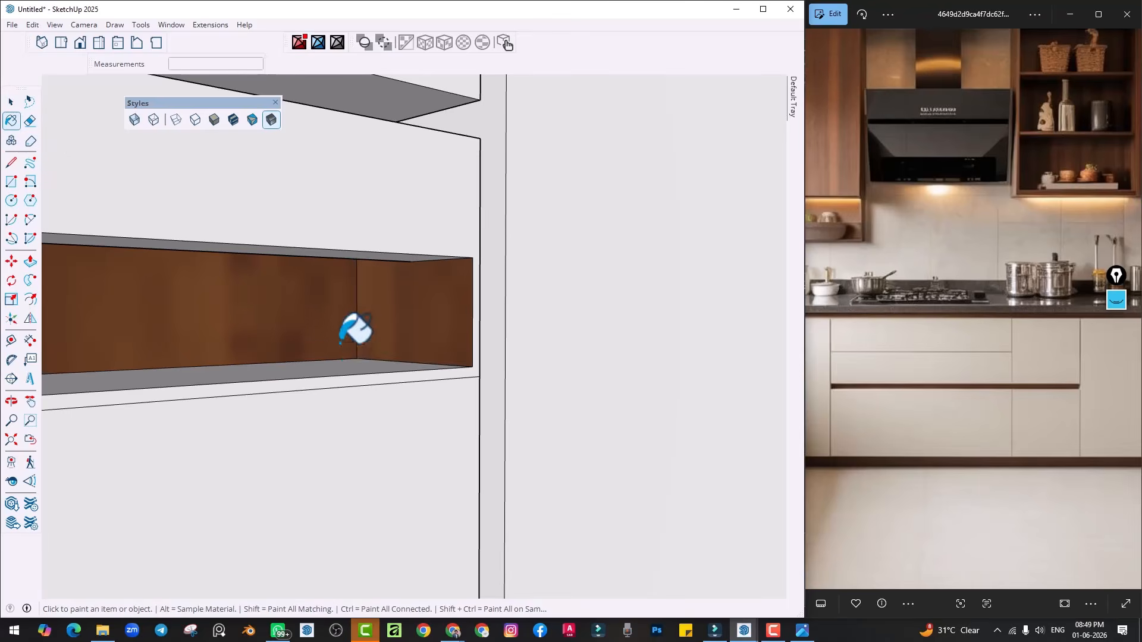
left_click(343, 369)
left_click(348, 254)
scroll(400, 316, "down", 4)
mouse_move(400, 316)
middle_mouse_down()
mouse_move(137, 324)
mouse_move(789, 501)
mouse_move(146, 484)
mouse_move(305, 485)
middle_mouse_up()
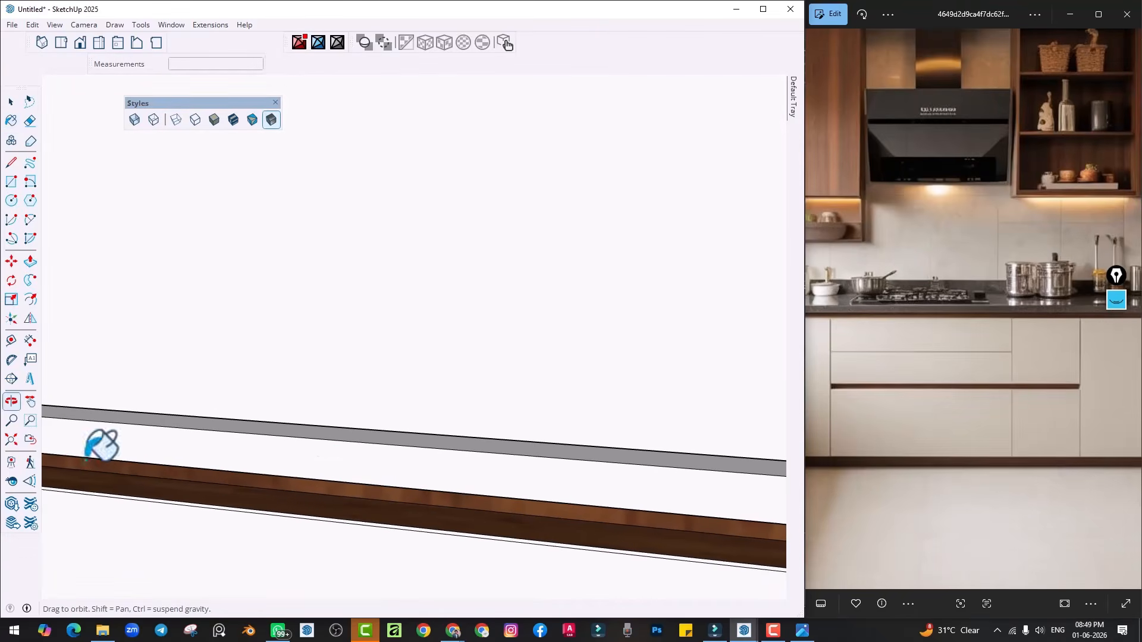
middle_click_drag(86, 460, 311, 472)
scroll(324, 469, "up", 3)
left_click(326, 466)
Paint the uppermost drawer groove's left end, bottom and back faces with the wood material
scroll(373, 425, "down", 4)
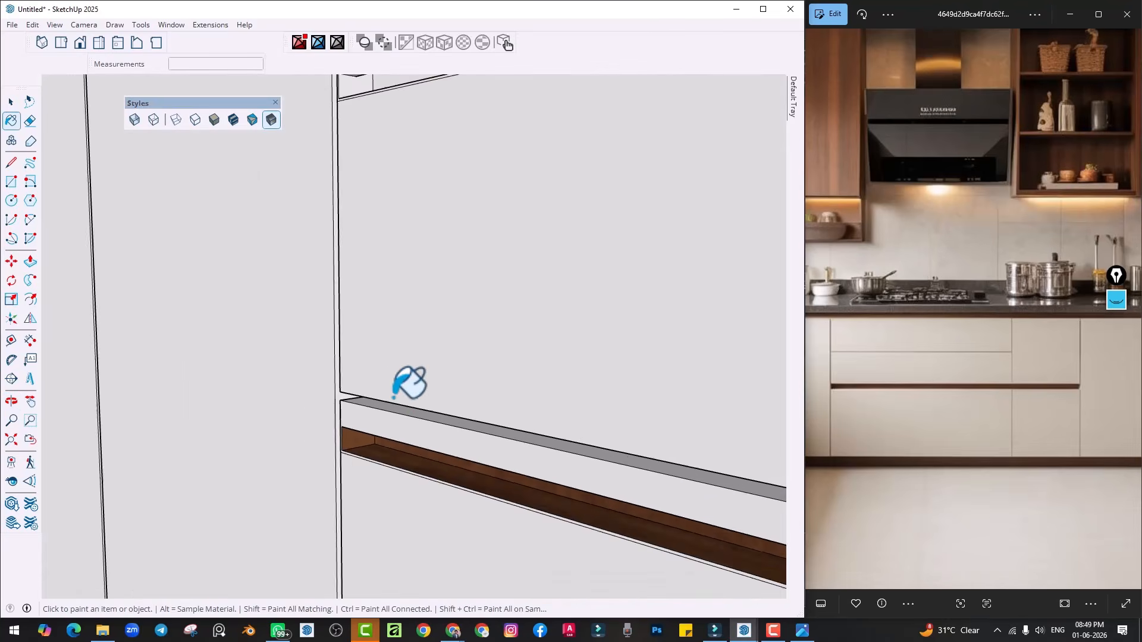
scroll(393, 397, "down", 2)
middle_click_drag(367, 304, 321, 434, "shift")
scroll(325, 326, "up", 7)
left_click(314, 328)
left_click(368, 381)
left_click(423, 352)
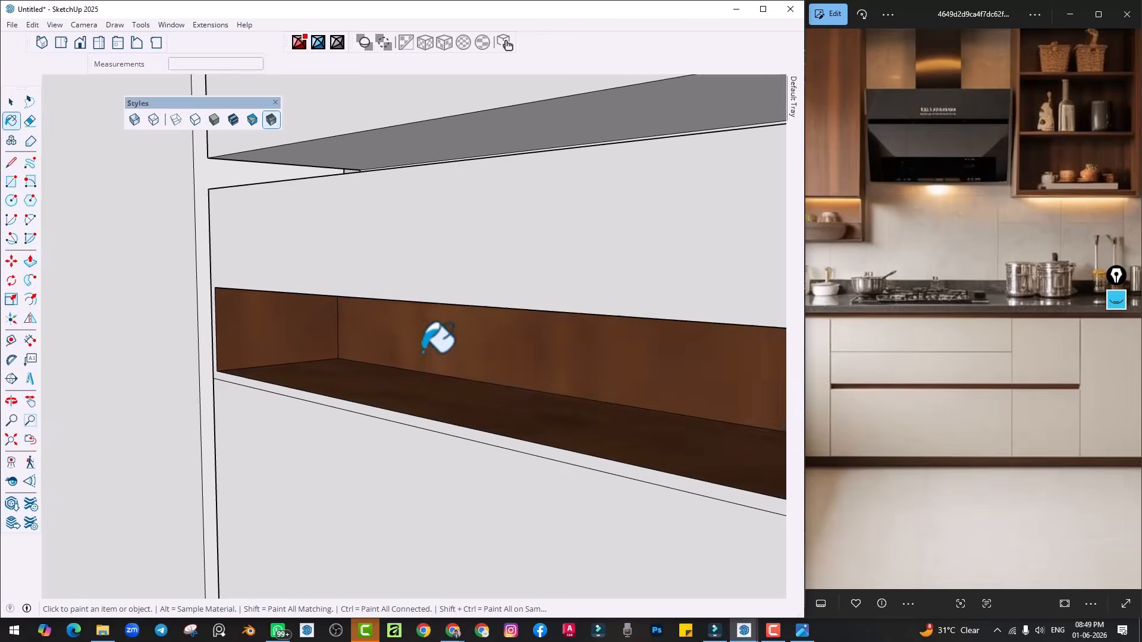
Apply the wood material to the uppermost drawer groove's right end face and stop painting
scroll(430, 405, "down", 4)
middle_click_drag(430, 432, 476, 430)
middle_click_drag(476, 429, 523, 419, "shift")
scroll(474, 433, "down", 2)
middle_click_drag(523, 419, 286, 411, "shift")
scroll(518, 334, "up", 5)
left_click(602, 361)
scroll(568, 390, "down", 6)
key("space")
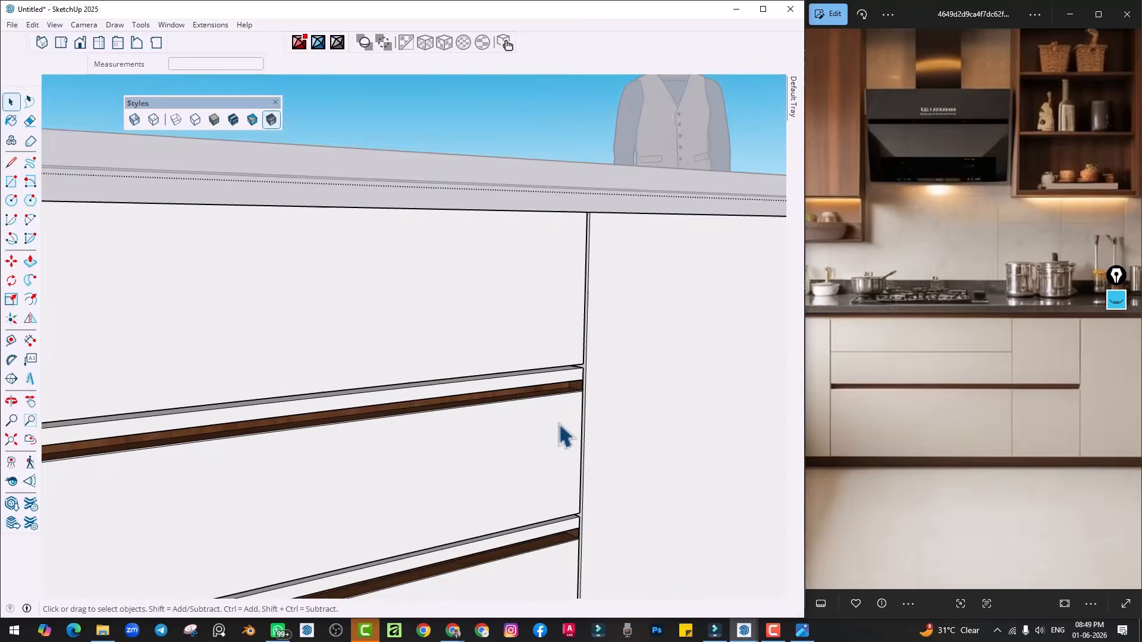
Exit editing of the base cabinet fronts and bring the whole kitchen model into view
scroll(559, 422, "down", 3)
middle_click_drag(553, 357, 540, 288, "shift")
scroll(540, 287, "down", 2)
middle_click_drag(535, 399, 540, 333)
left_click(563, 529)
middle_click_drag(490, 474, 439, 446)
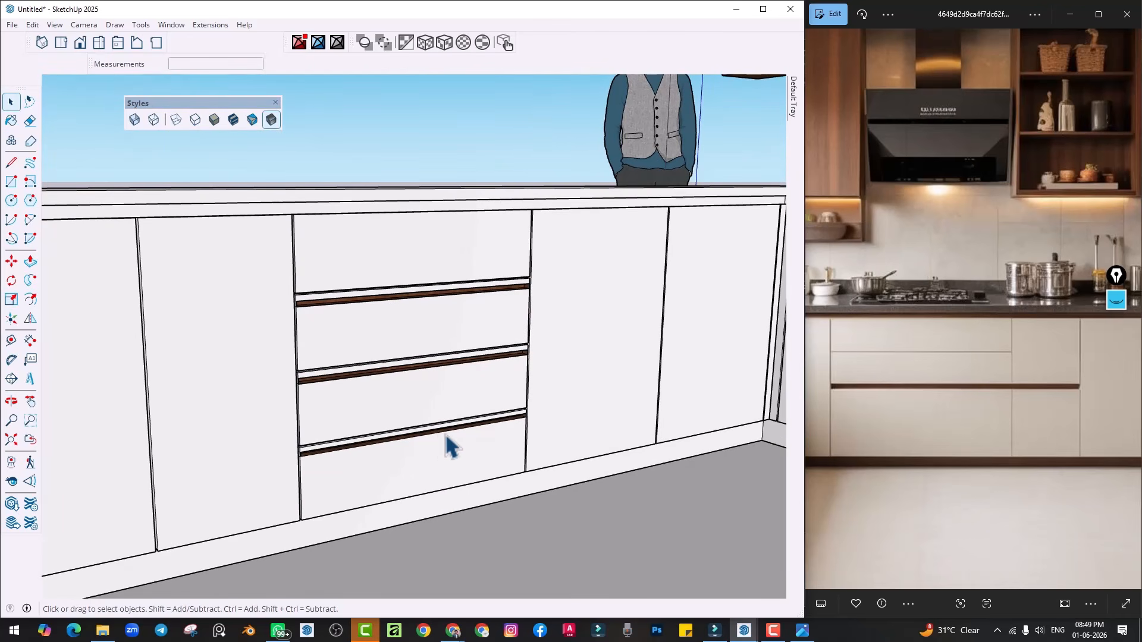
middle_click_drag(613, 385, 209, 433, "shift")
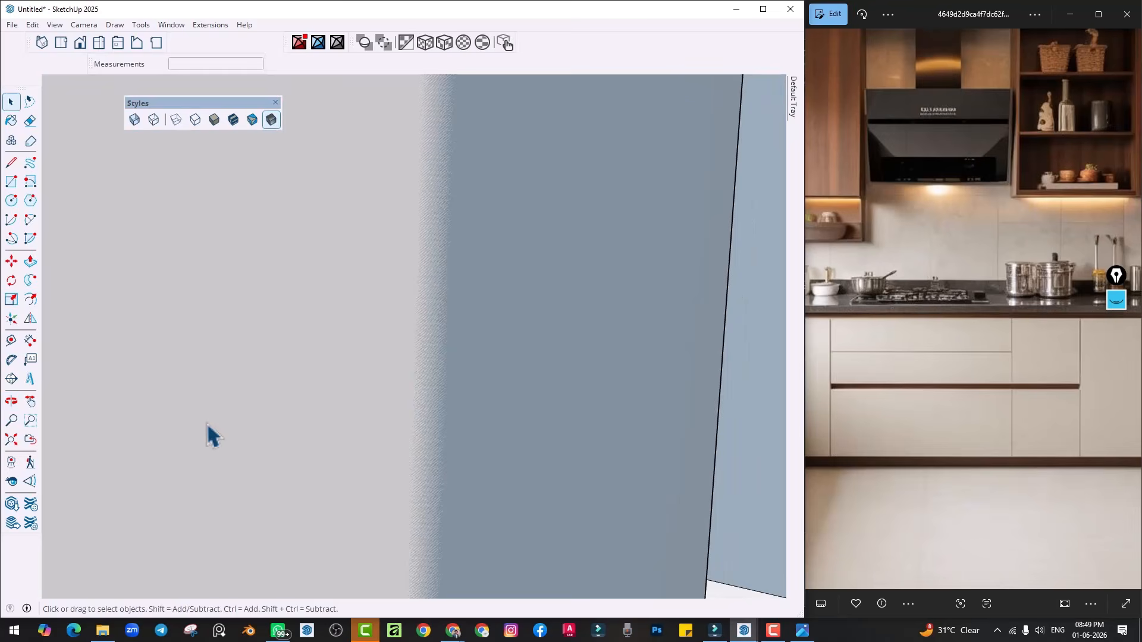
middle_click_drag(678, 435, 87, 420, "shift")
left_click(13, 441)
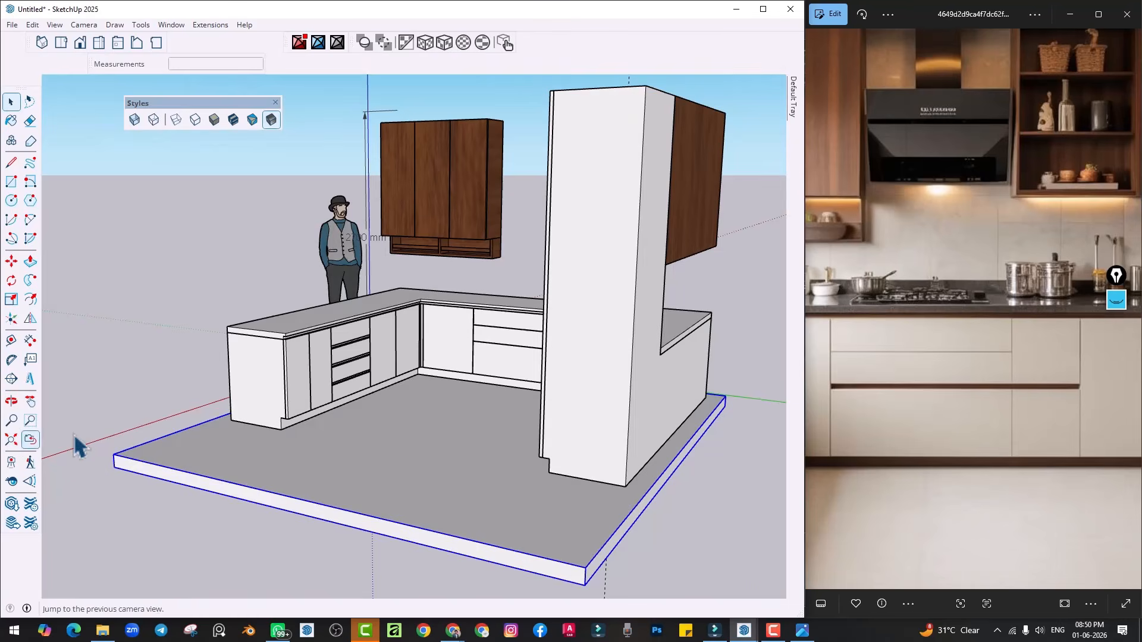
Examine the horizontal gaps between the drawer fronts on the other run of base cabinets
scroll(512, 345, "up", 5)
scroll(457, 387, "up", 3)
middle_click_drag(457, 390, 498, 442)
scroll(476, 440, "up", 3)
middle_click_drag(387, 436, 288, 326)
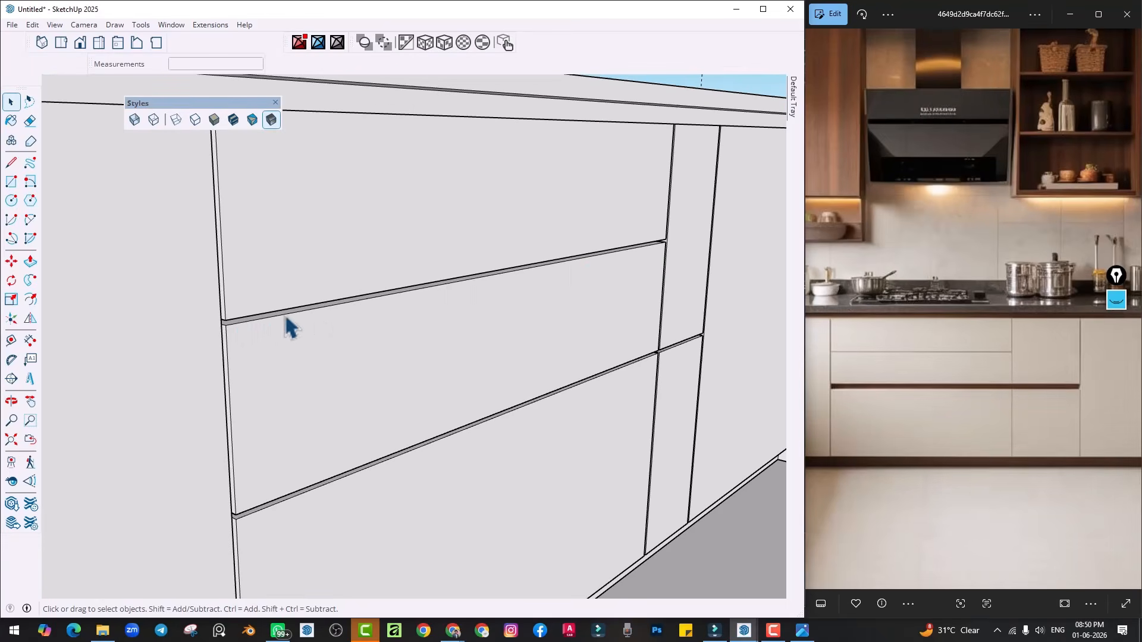
middle_click_drag(263, 381, 286, 405)
scroll(280, 386, "up", 1)
scroll(268, 389, "up", 1)
Load the "g profile" model from 3D Warehouse into the scene and place it on the floor before the base cabinets
left_click(170, 25)
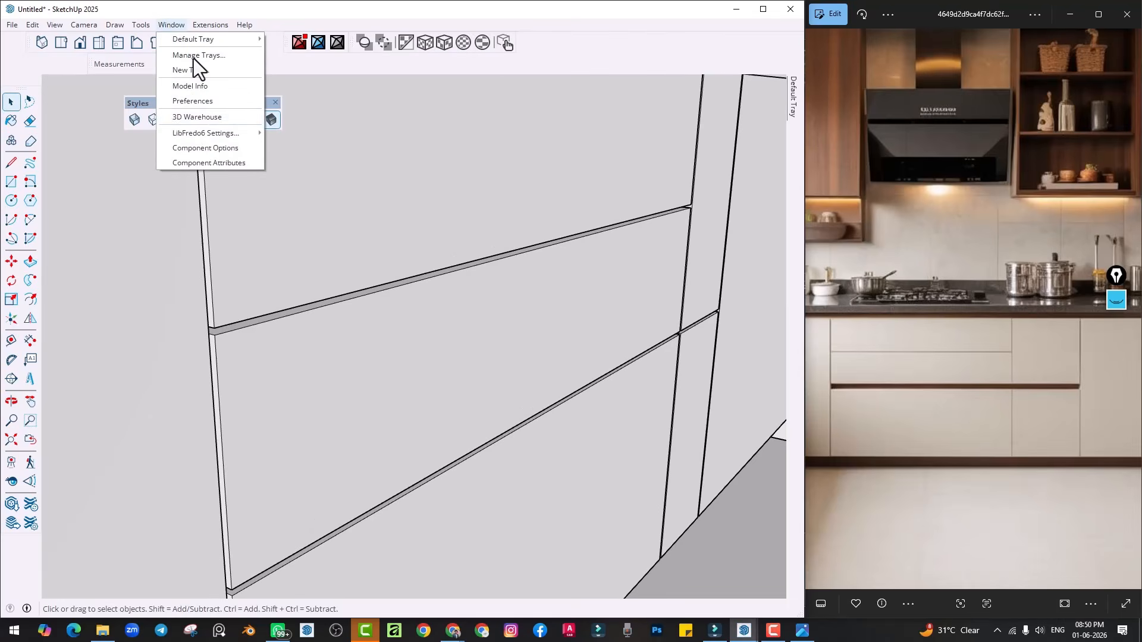
left_click(204, 112)
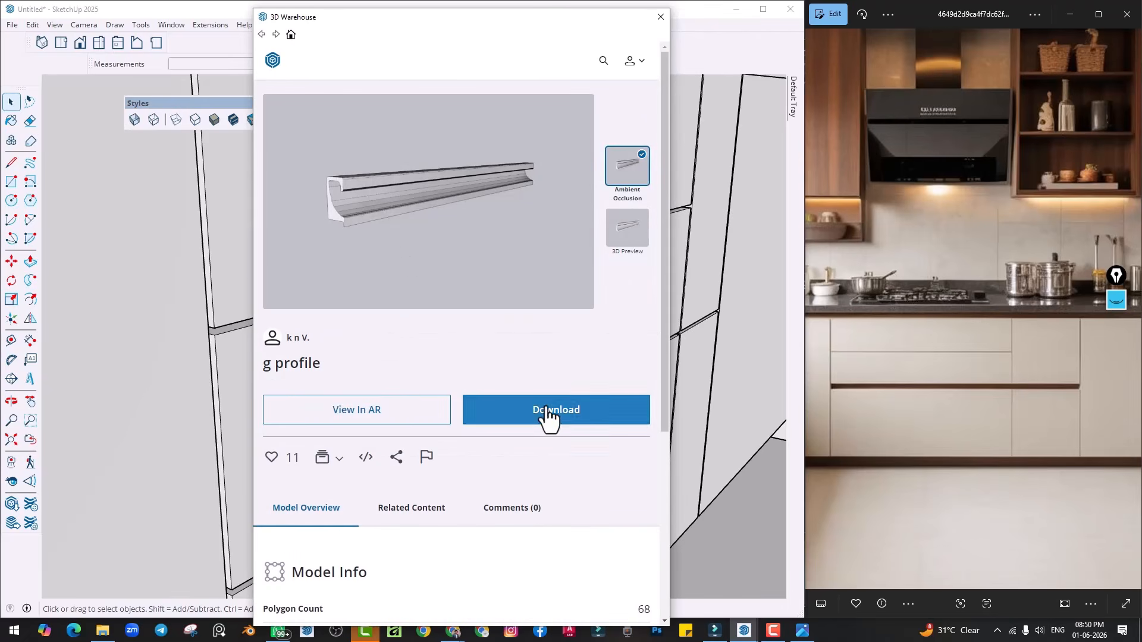
left_click(547, 414)
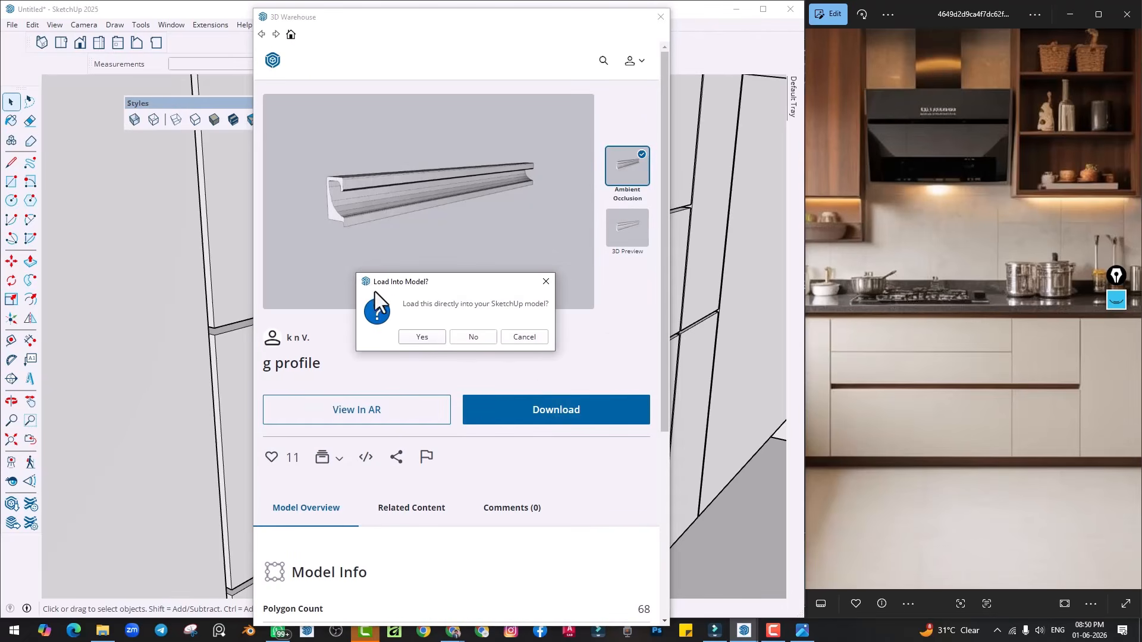
left_click(421, 336)
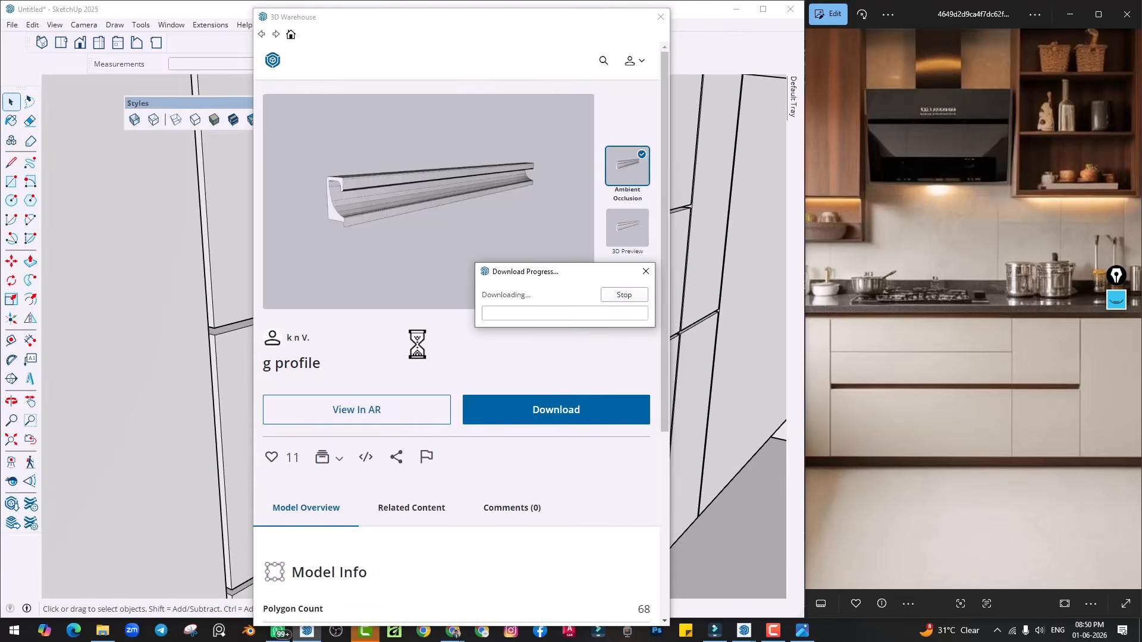
scroll(309, 353, "down", 6)
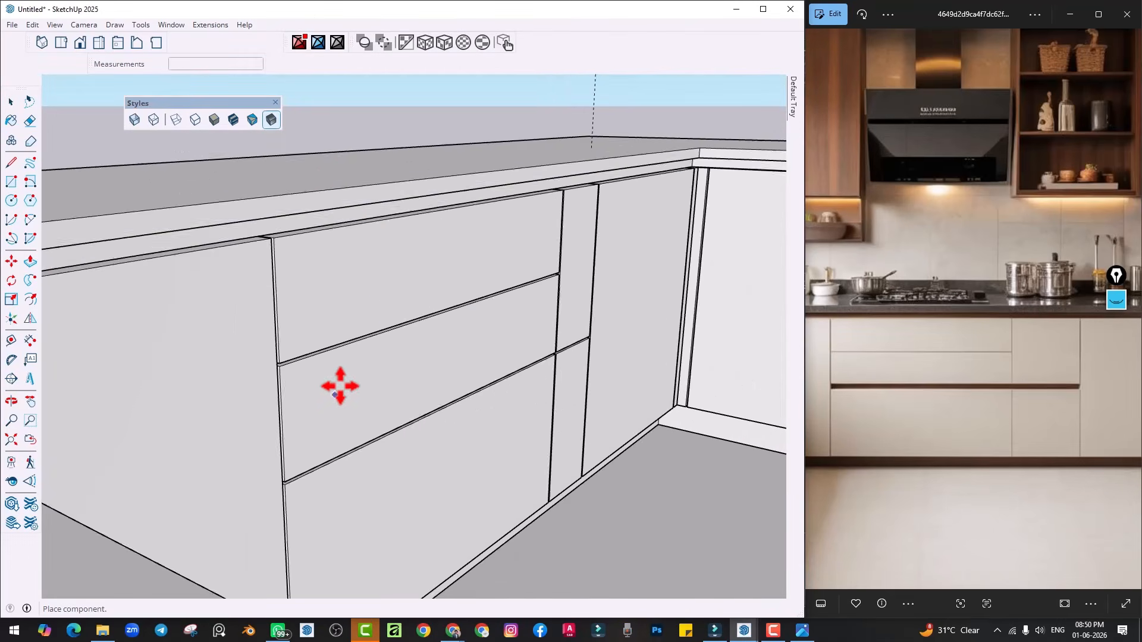
scroll(380, 209, "up", 2)
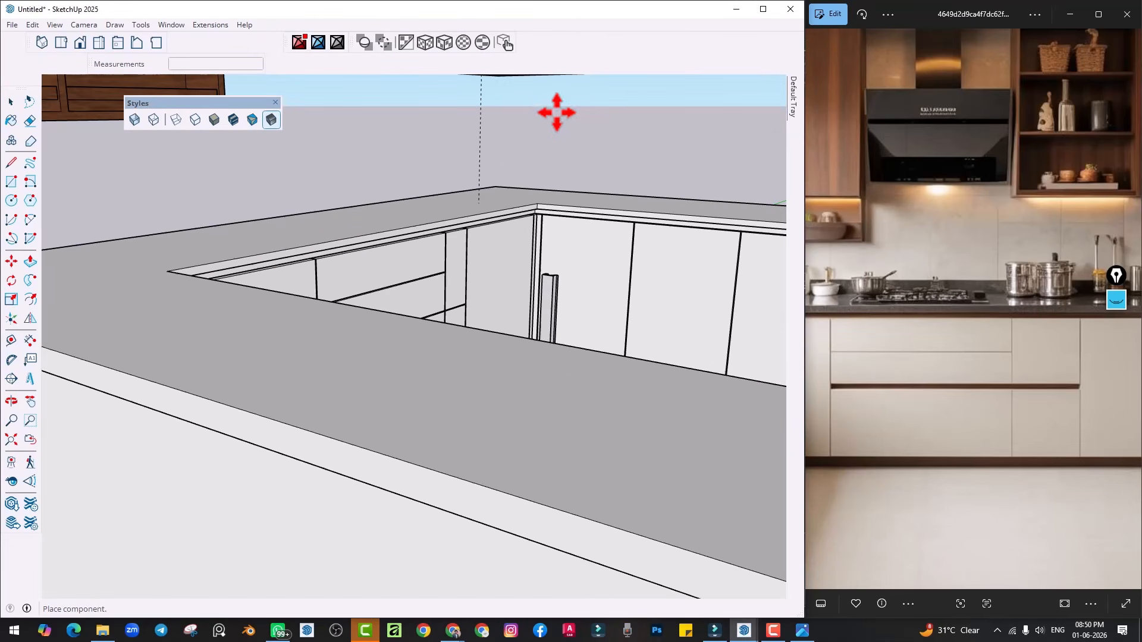
scroll(530, 451, "up", 4)
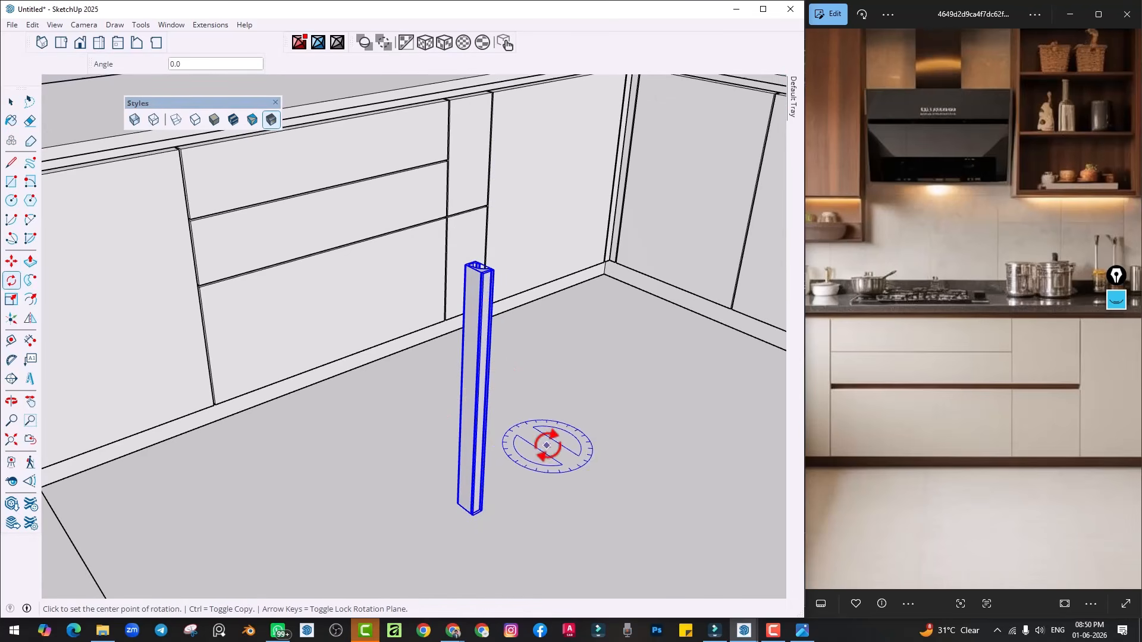
Rotate the upright g profile by 90 degrees so it lies horizontally
scroll(473, 448, "up", 2)
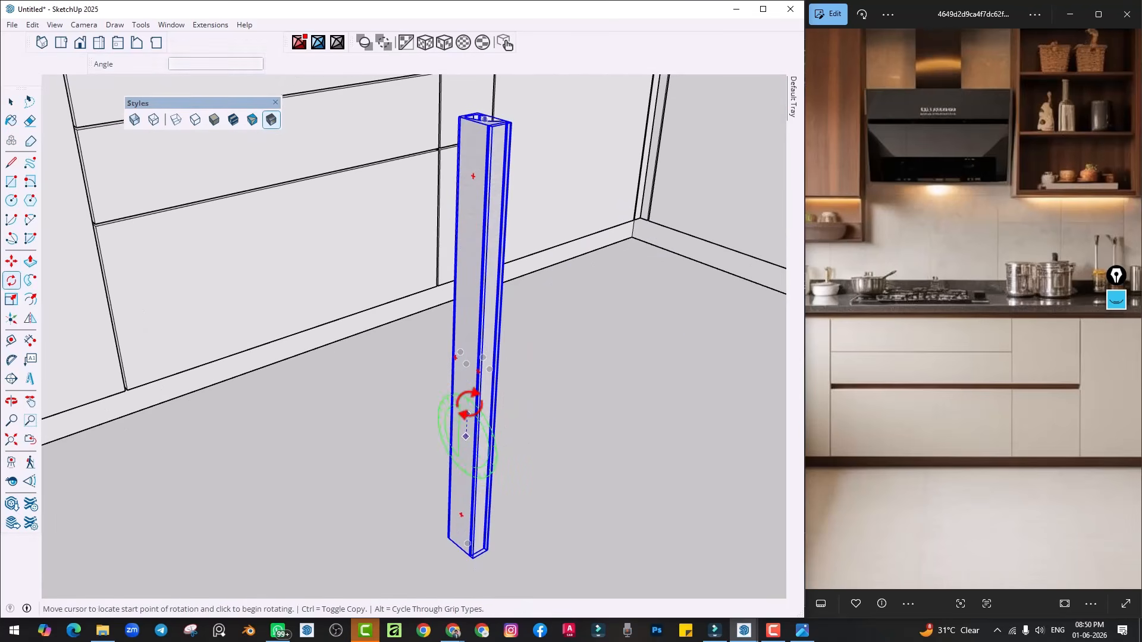
left_click(467, 410)
type("90")
key("Return")
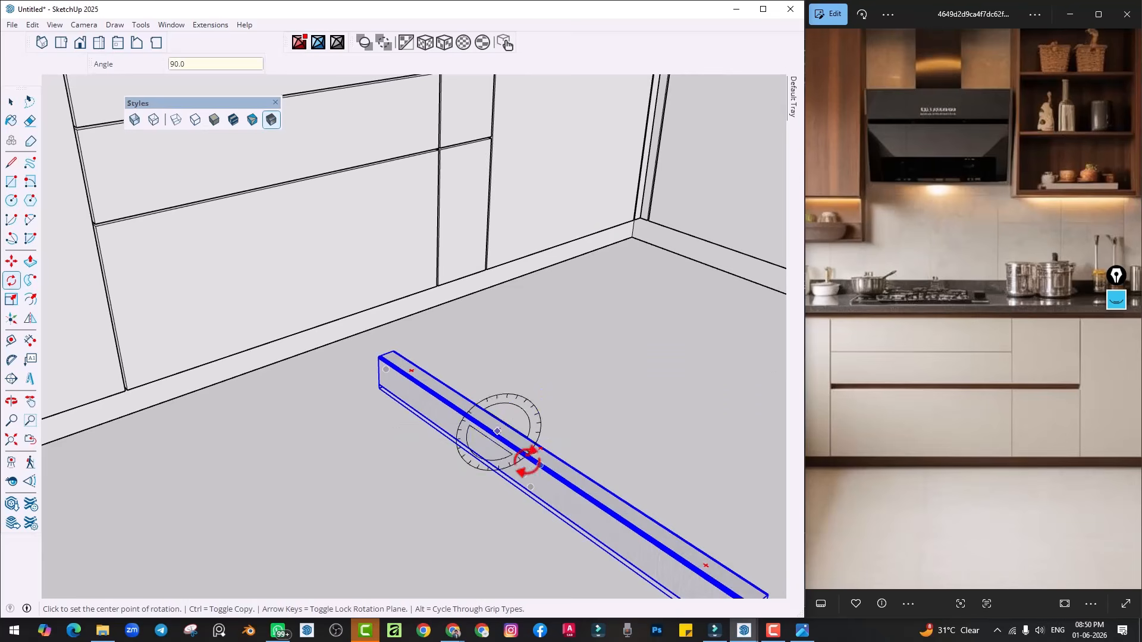
Rotate the g profile 90 degrees on the floor so it runs parallel to the drawer fronts
scroll(554, 473, "up", 2)
left_click(556, 465)
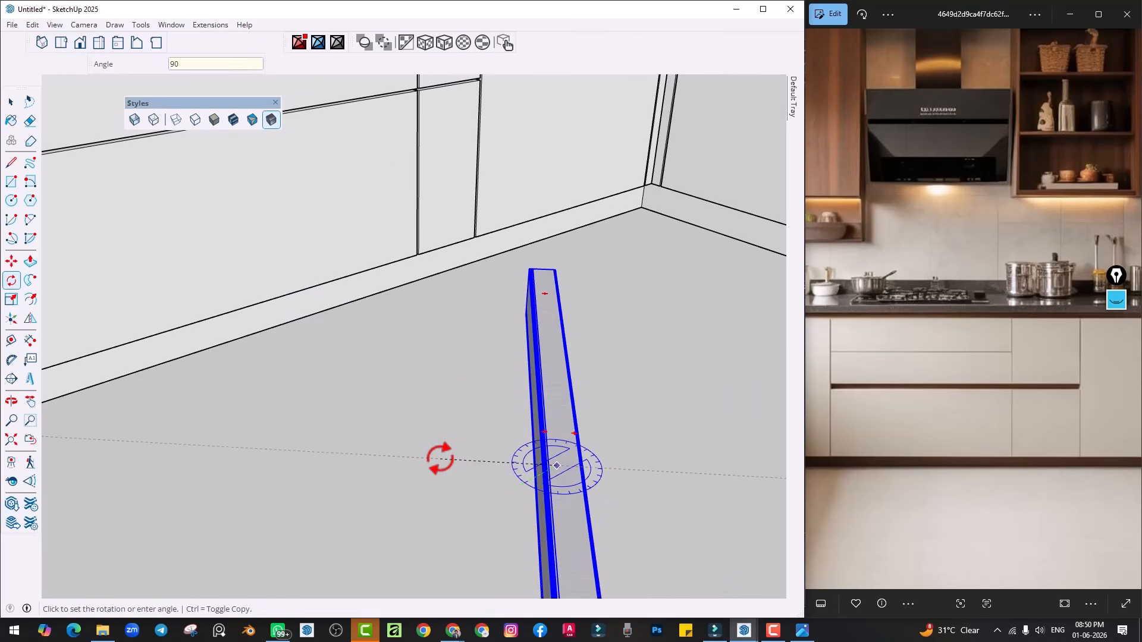
key("Escape")
Lower the top edge of the middle drawer front by 30 mm with Push/Pull to open a handle gap
middle_click_drag(467, 467, 193, 286)
key("space")
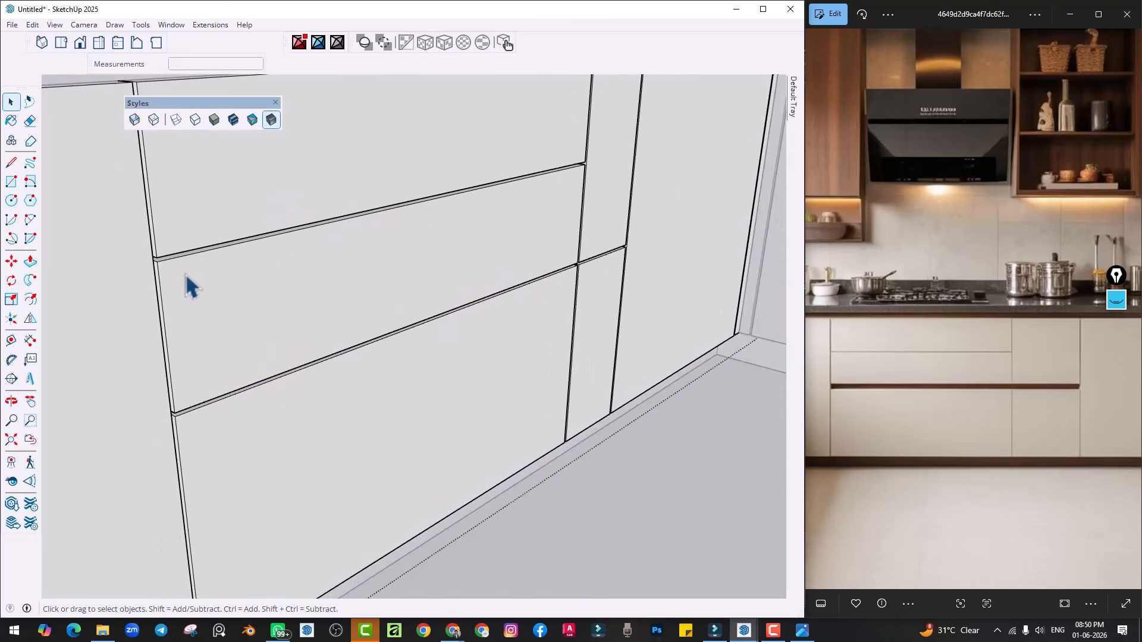
scroll(191, 283, "up", 5)
key("p")
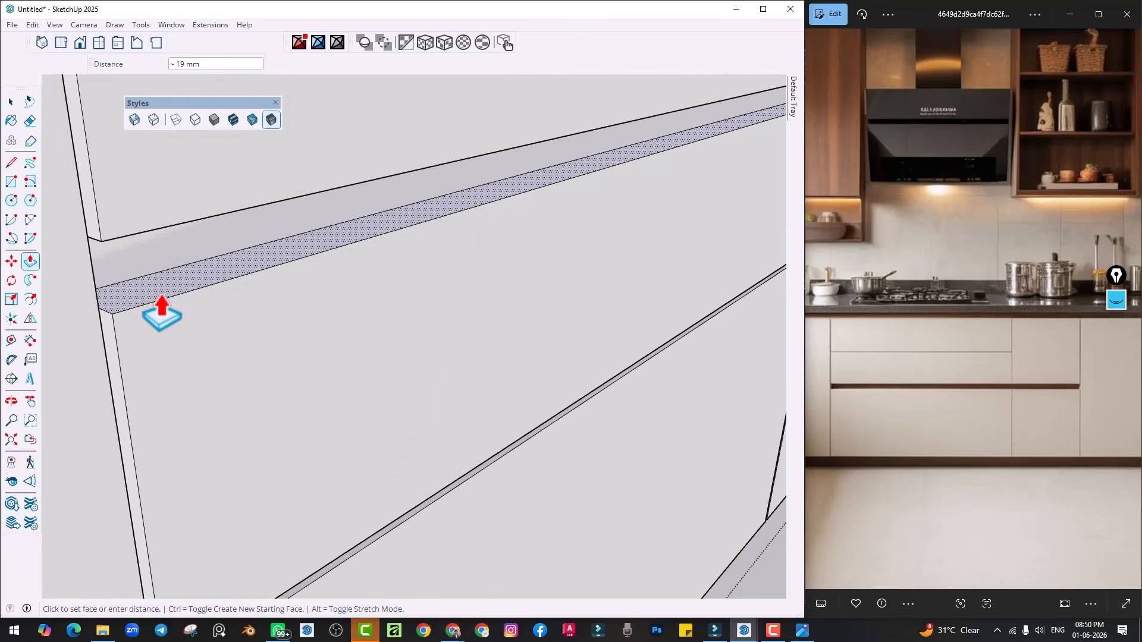
key("Return")
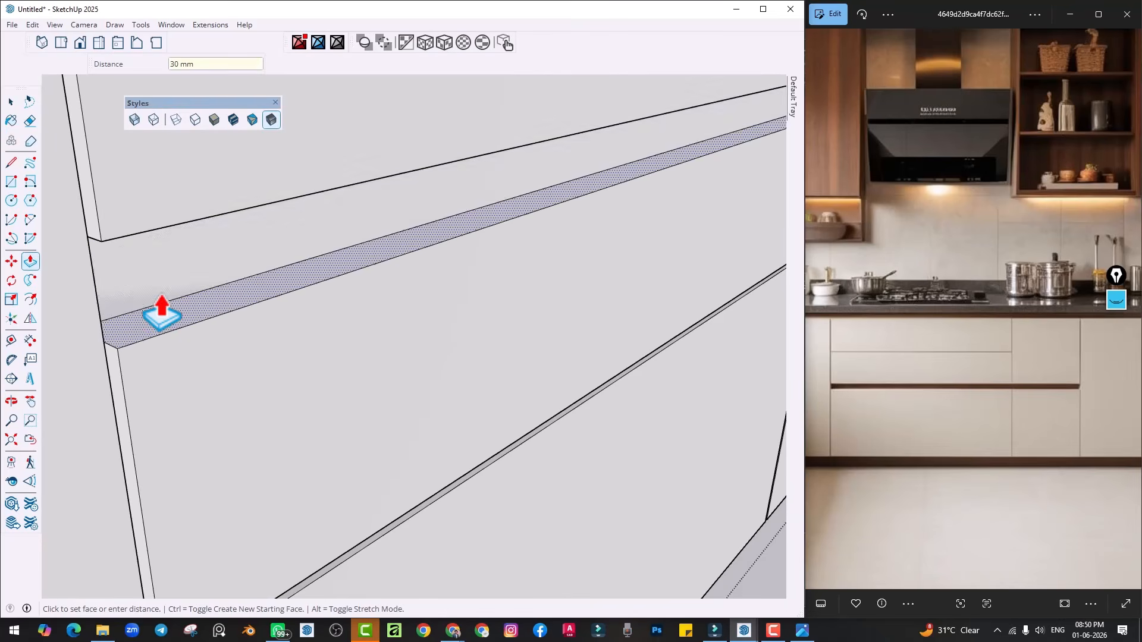
middle_click_drag(161, 376, 249, 304, "shift")
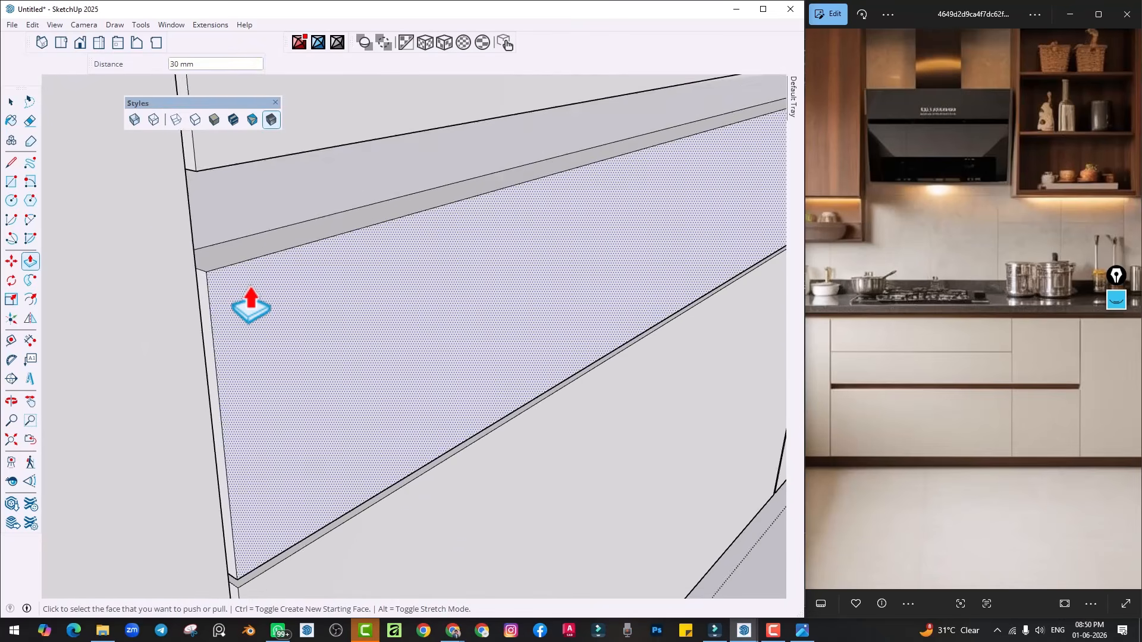
Leave editing of the drawer front, bring the whole kitchen into view and delete the selected object
scroll(279, 357, "down", 6)
middle_click_drag(396, 410, 485, 450, "shift")
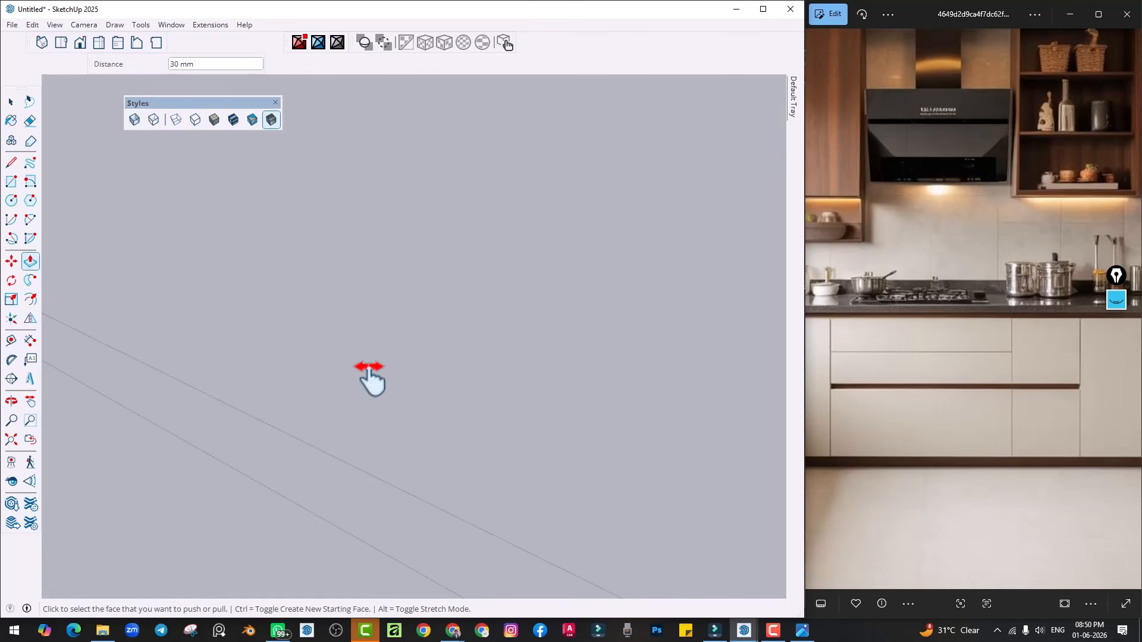
left_click(388, 404)
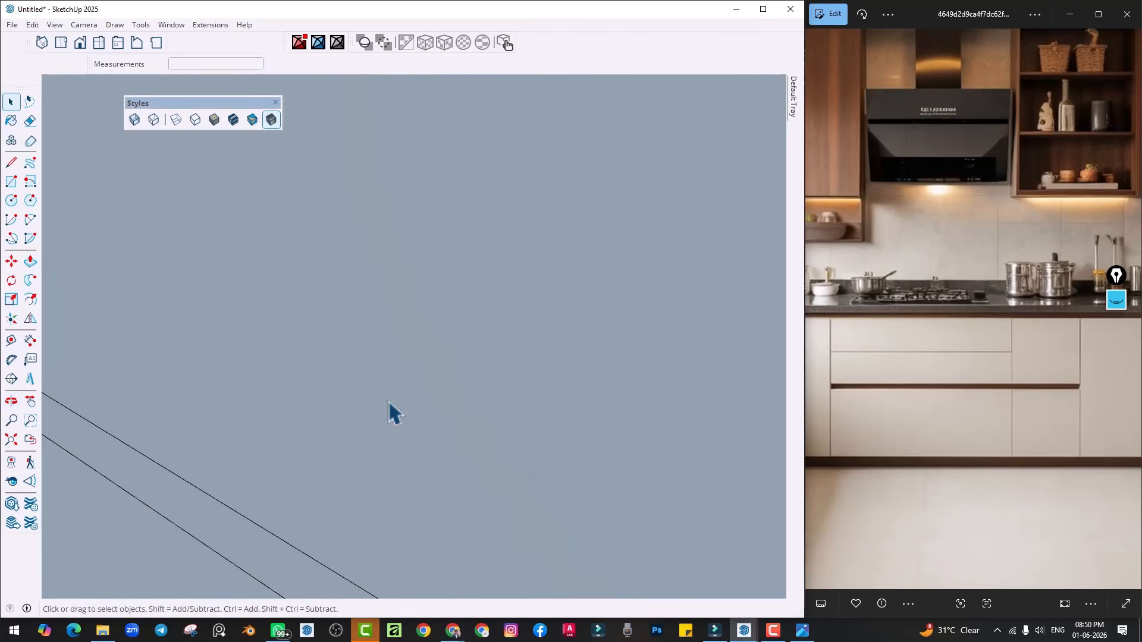
left_click(11, 440)
scroll(404, 386, "down", 2)
scroll(574, 421, "up", 2)
left_click(574, 421)
middle_click_drag(524, 422, 431, 395)
key("Delete")
scroll(410, 338, "up", 4)
scroll(386, 348, "down", 2)
scroll(369, 357, "down", 1)
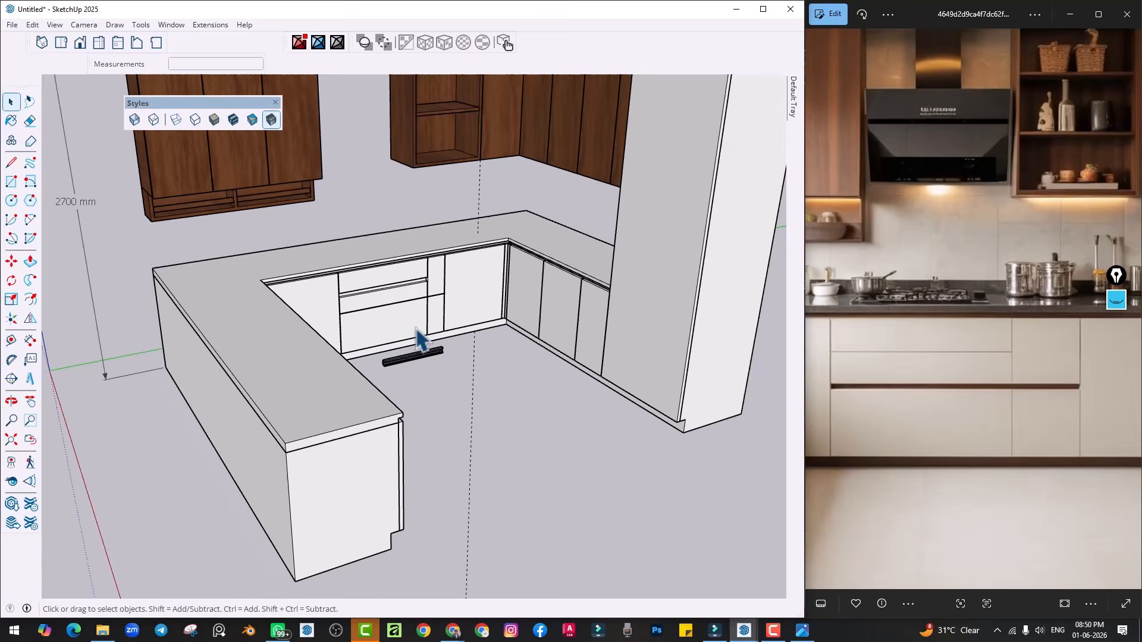
Move the g profile from the floor by its lower front corner to the end of the middle drawer front's gap
scroll(416, 336, "up", 2)
scroll(393, 408, "up", 3)
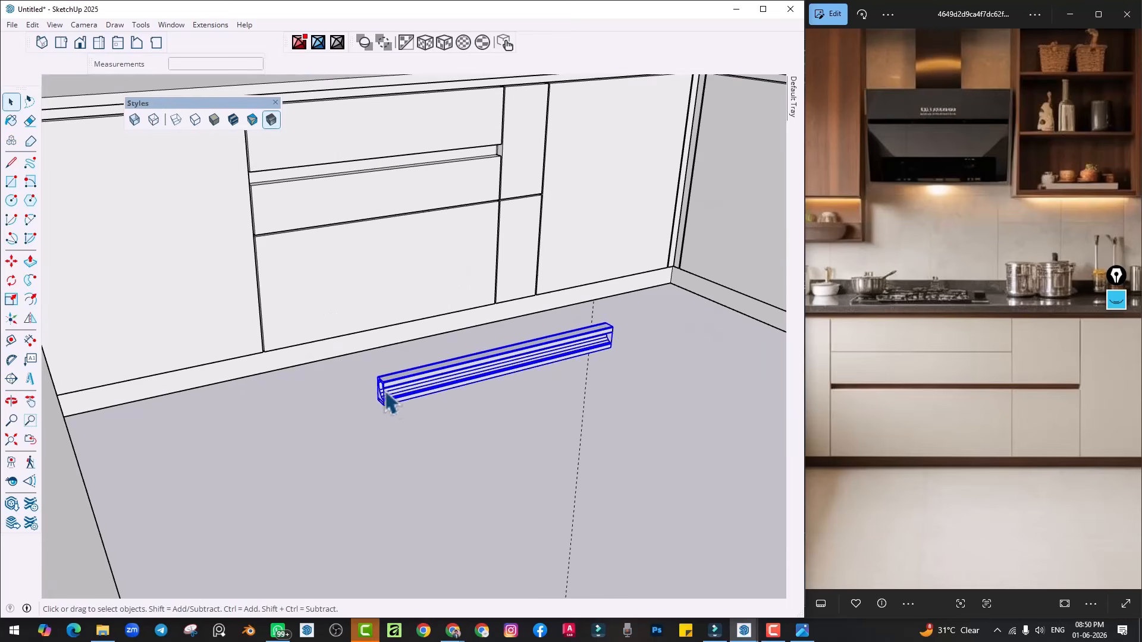
scroll(387, 402, "up", 2)
scroll(383, 410, "up", 5)
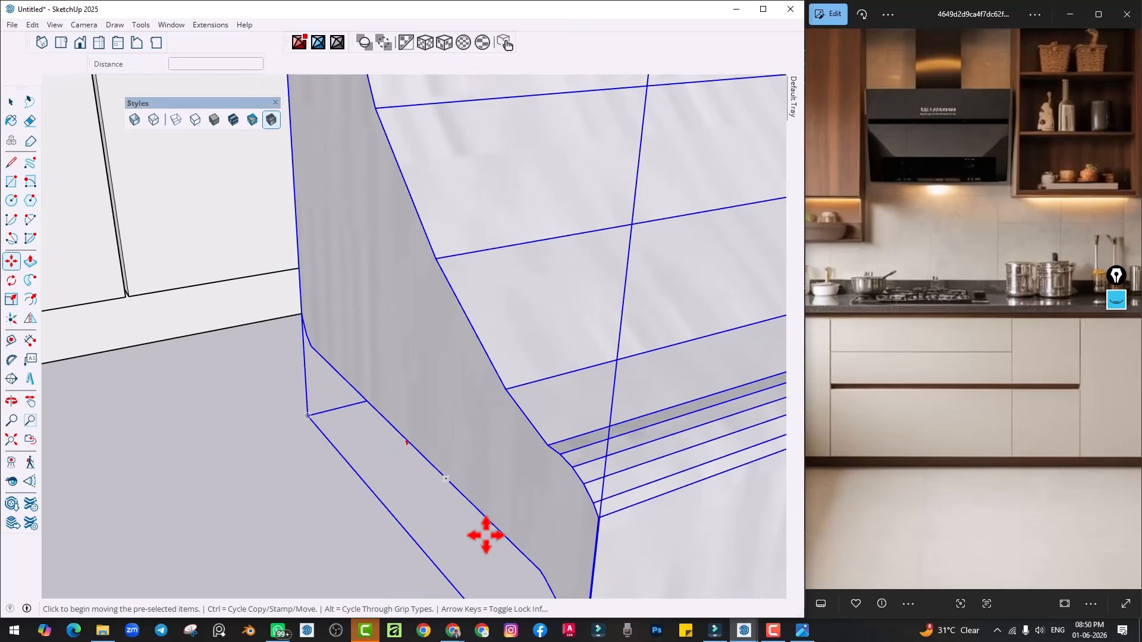
middle_click_drag(493, 511, 442, 319, "shift")
left_click(506, 492)
scroll(363, 166, "up", 5)
middle_click_drag(300, 113, 1, 474, "shift")
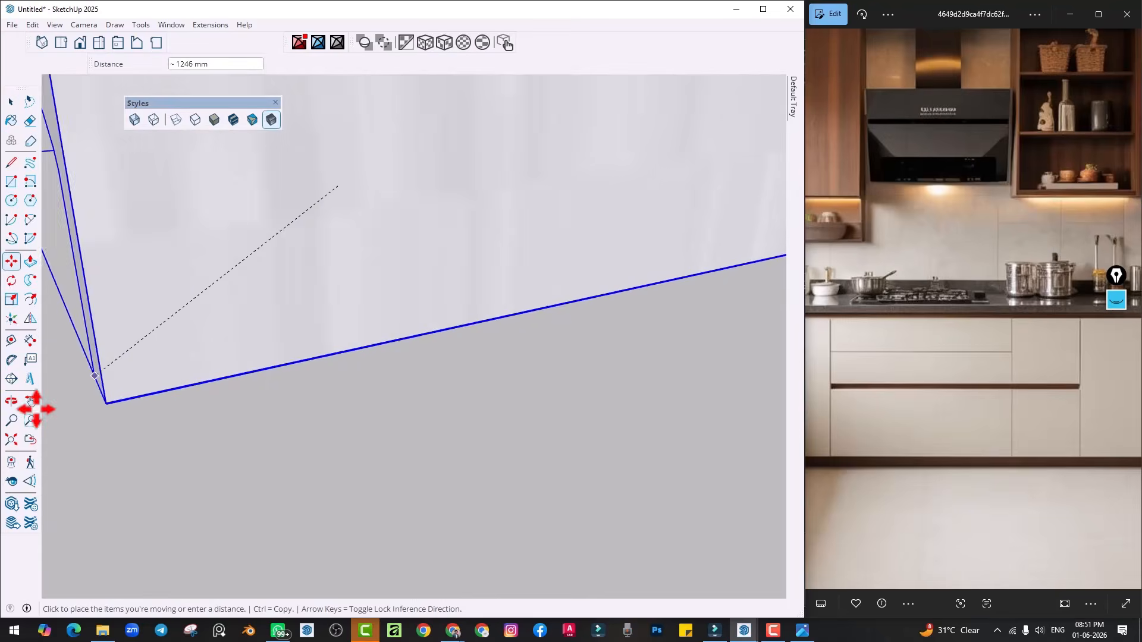
left_click(16, 441)
scroll(444, 331, "up", 5)
scroll(381, 333, "up", 10)
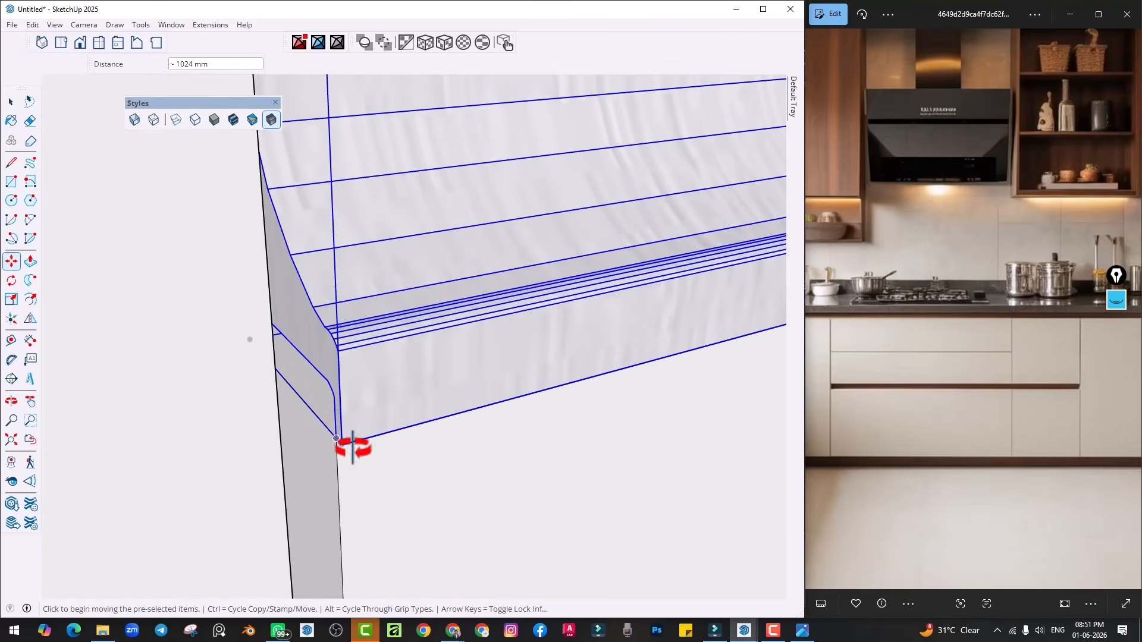
Align the profile's lower corner 1 mm over to the drawer front's edge, then lower it about 4 mm over the front
middle_click_drag(353, 447, 420, 366)
scroll(423, 367, "up", 4)
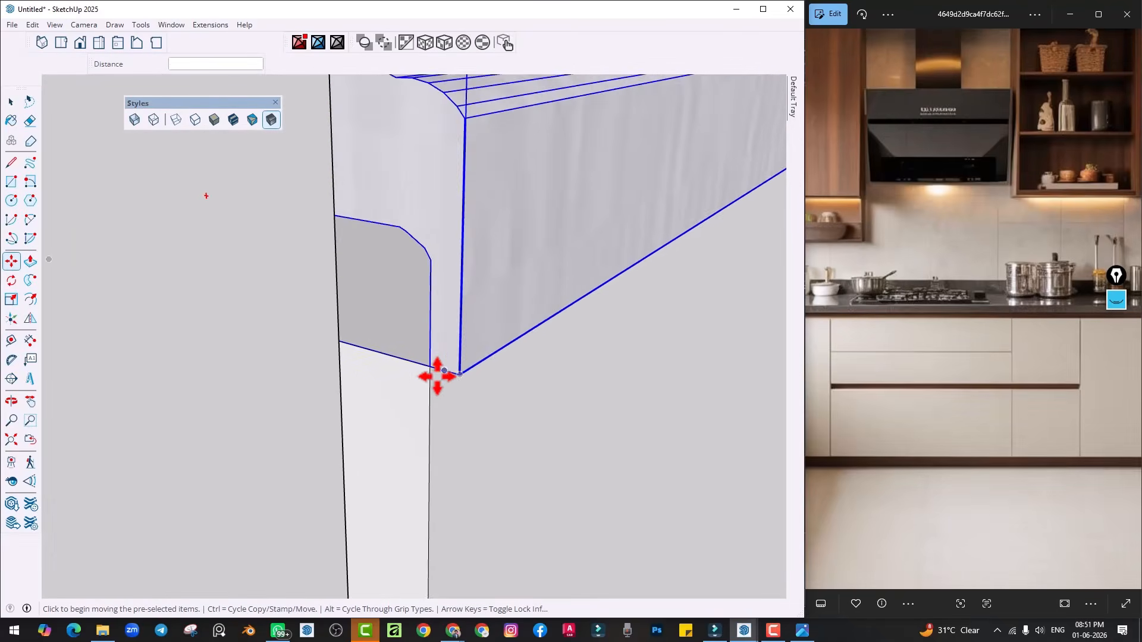
scroll(437, 376, "up", 3)
left_click(471, 374)
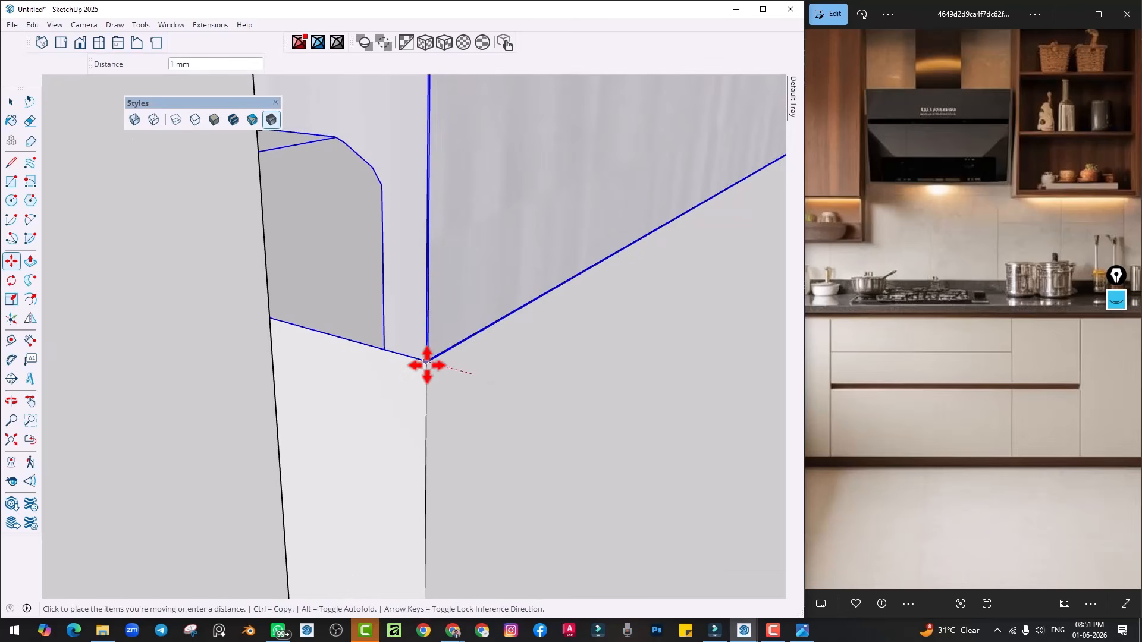
left_click(382, 186)
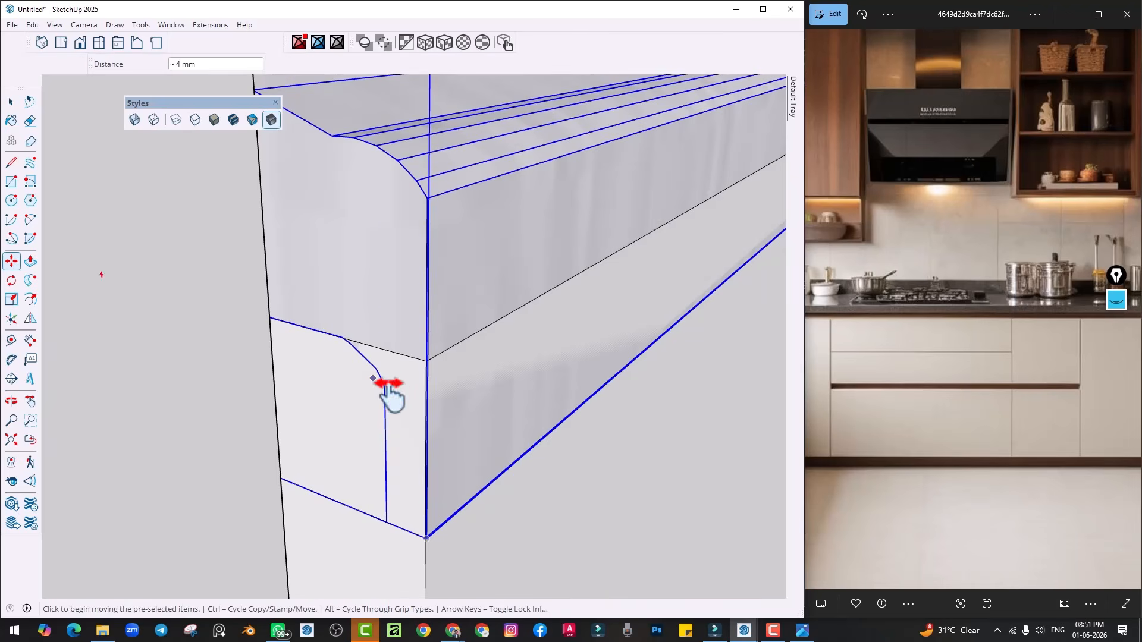
middle_click_drag(390, 395, 409, 317, "shift")
Open the middle drawer front for editing and copy its top edge about 4 mm down, level with the profile lip's lower corner
key("space")
double_click(421, 496)
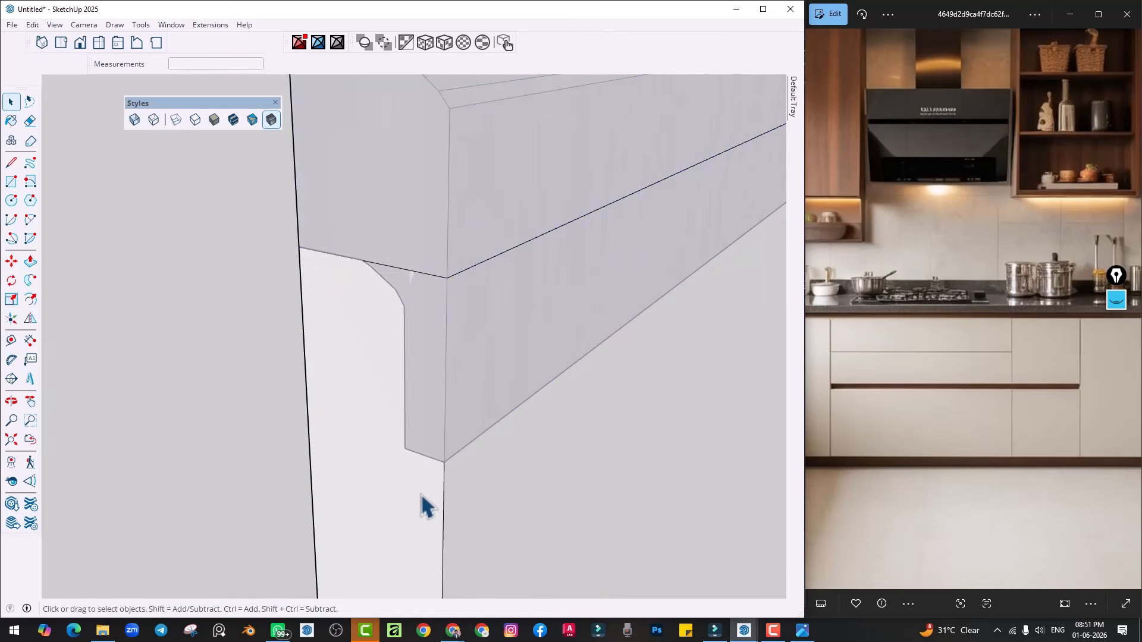
key("i")
left_click(445, 462)
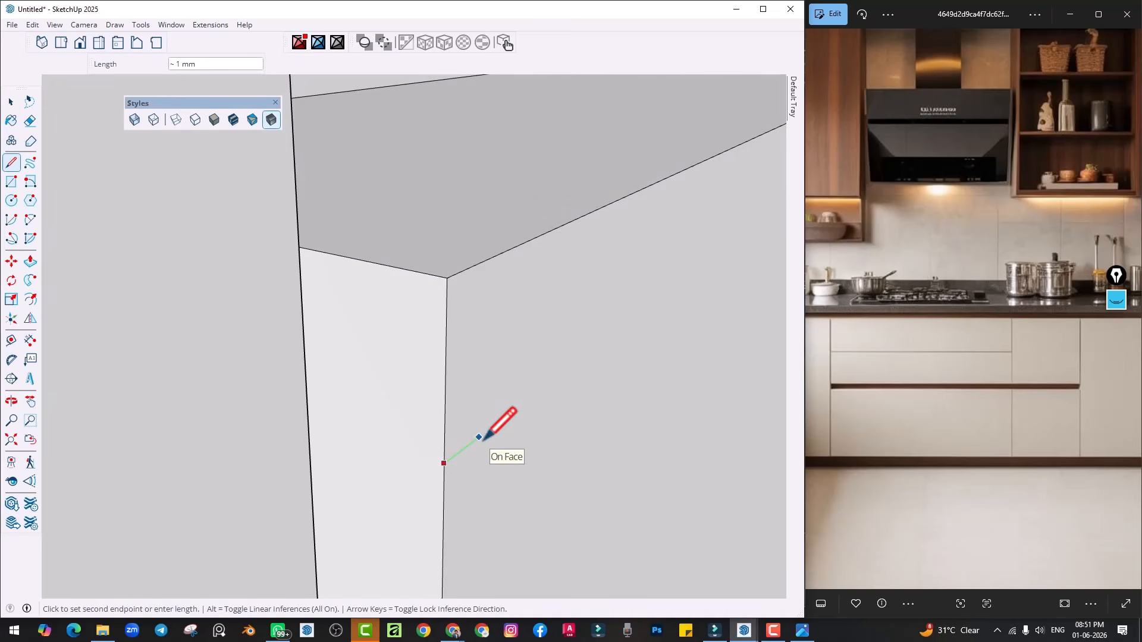
key("space")
key("i")
key("Return")
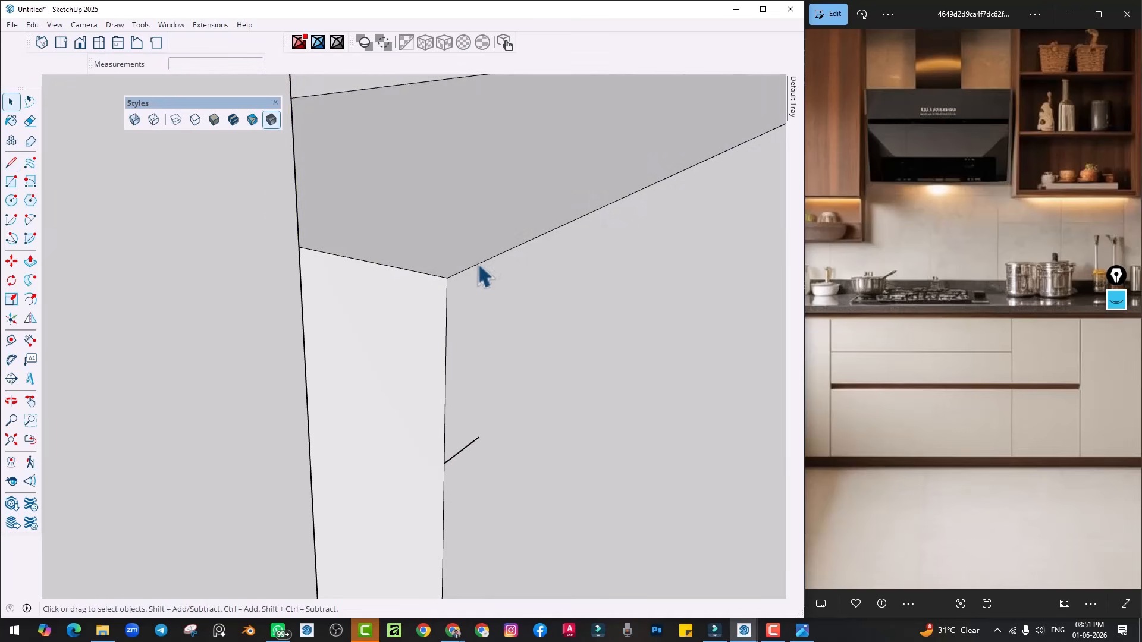
left_click(471, 267)
left_click(472, 270)
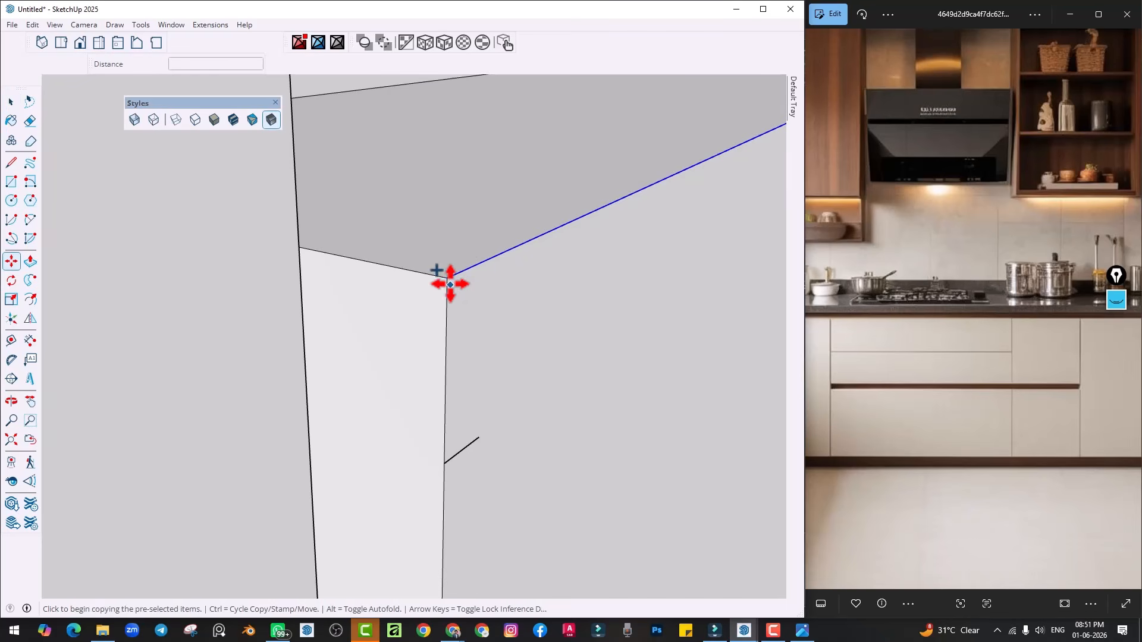
left_click(450, 284)
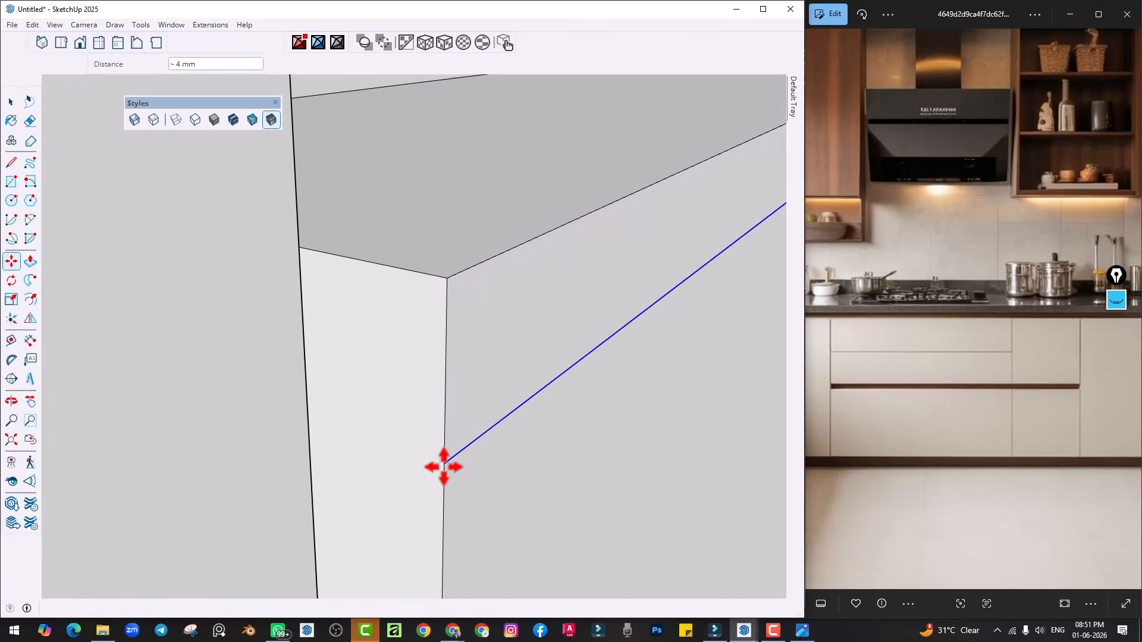
Push the strip behind the profile's lip inward to the lip's inner face to form a recess
key("p")
left_click(477, 408)
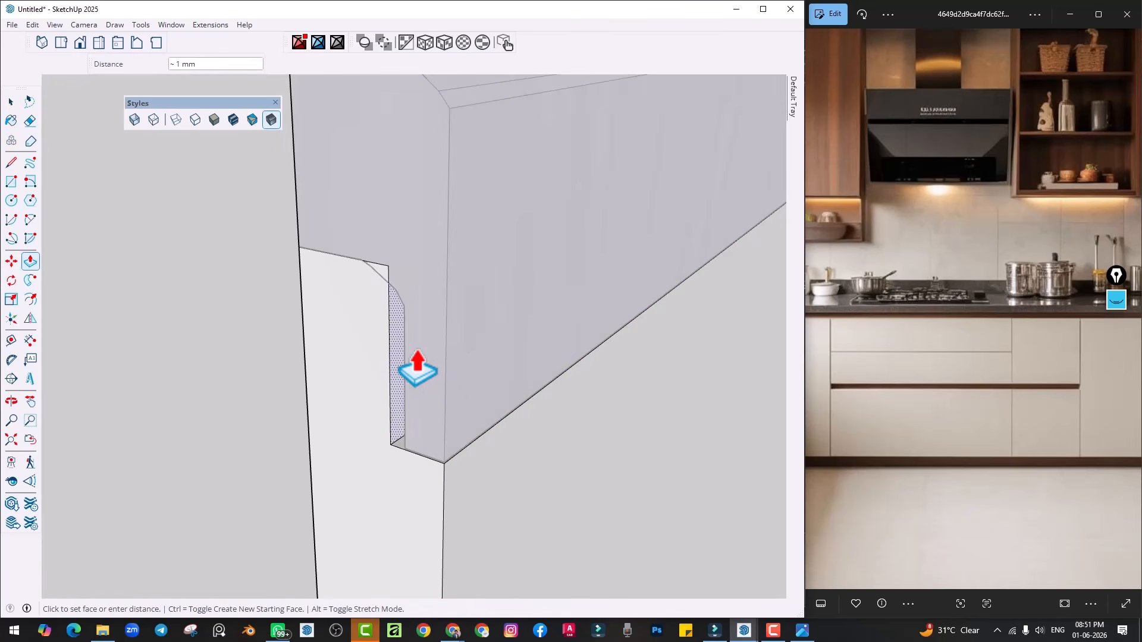
left_click(404, 356)
key("space")
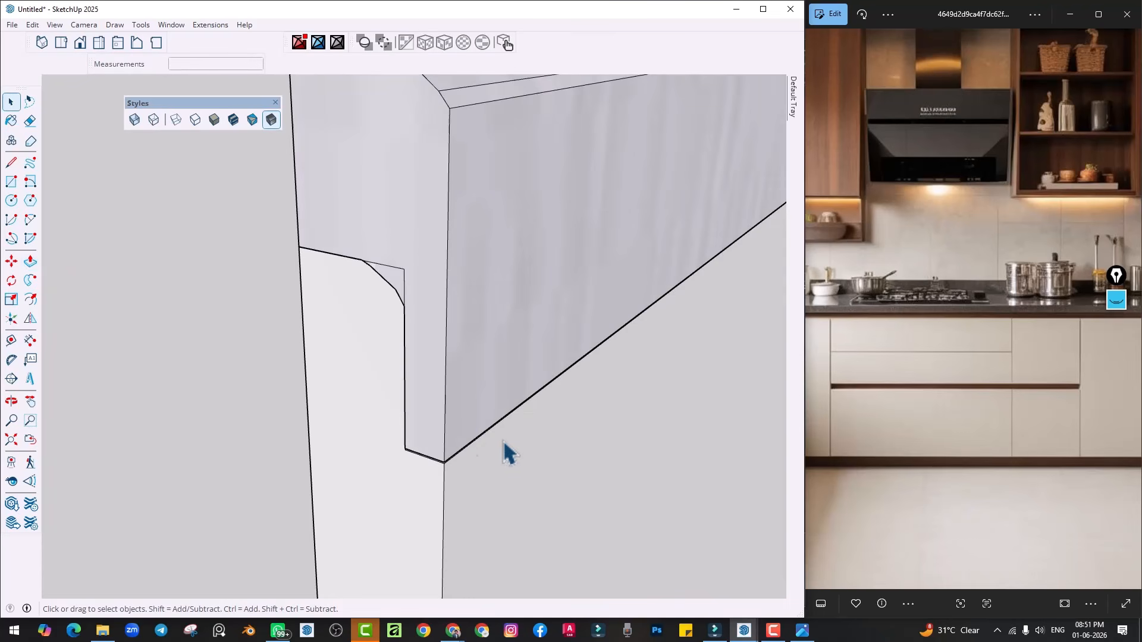
Try to push the recess's narrow ledge down slightly below the profile's lip, and undo the attempts
scroll(479, 459, "up", 2)
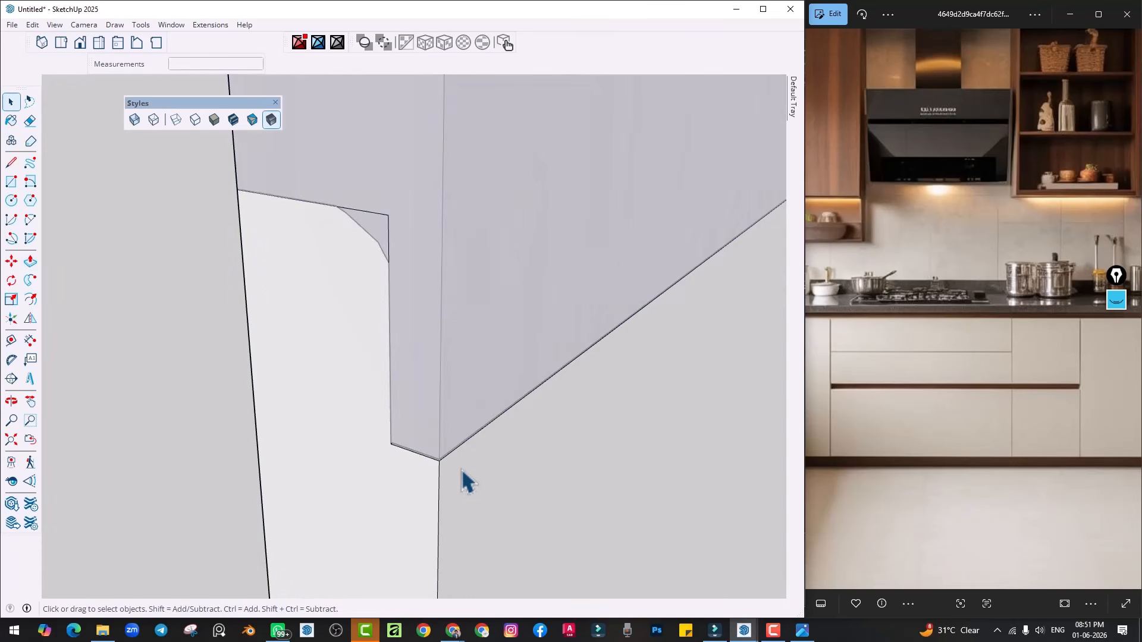
scroll(467, 480, "up", 2)
key("p")
left_click(449, 456)
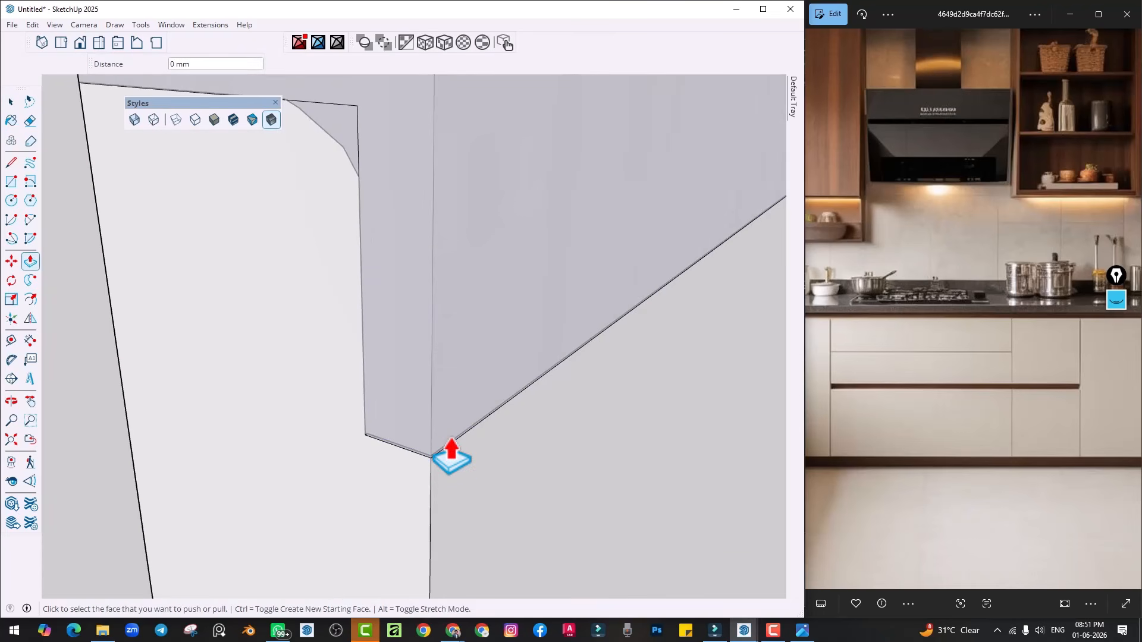
key("ctrl+z")
key("r")
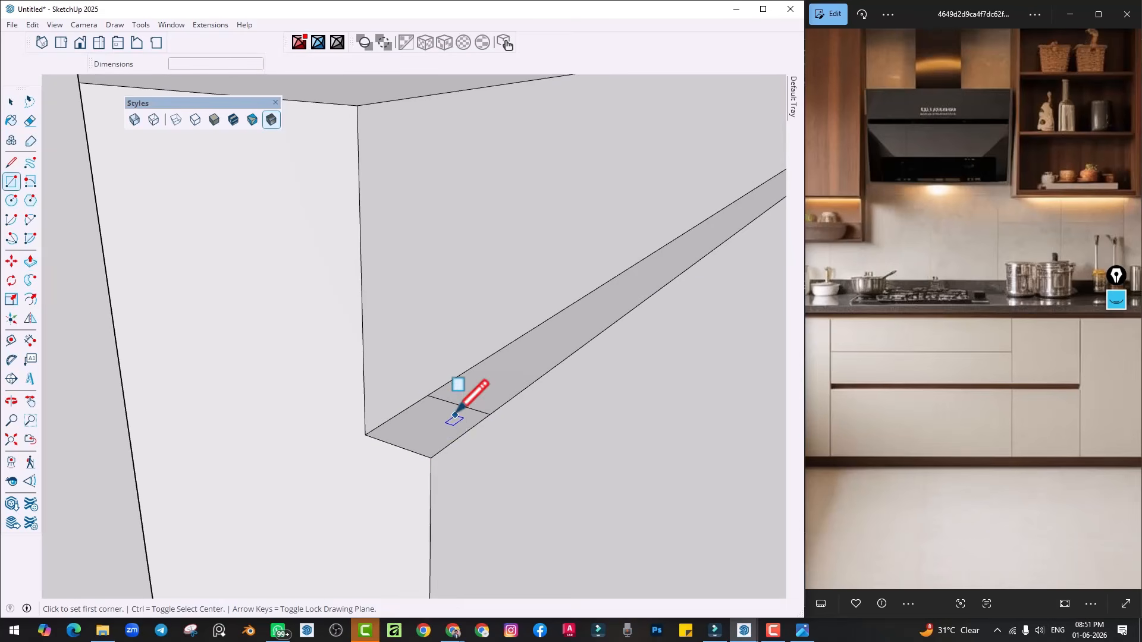
key("p")
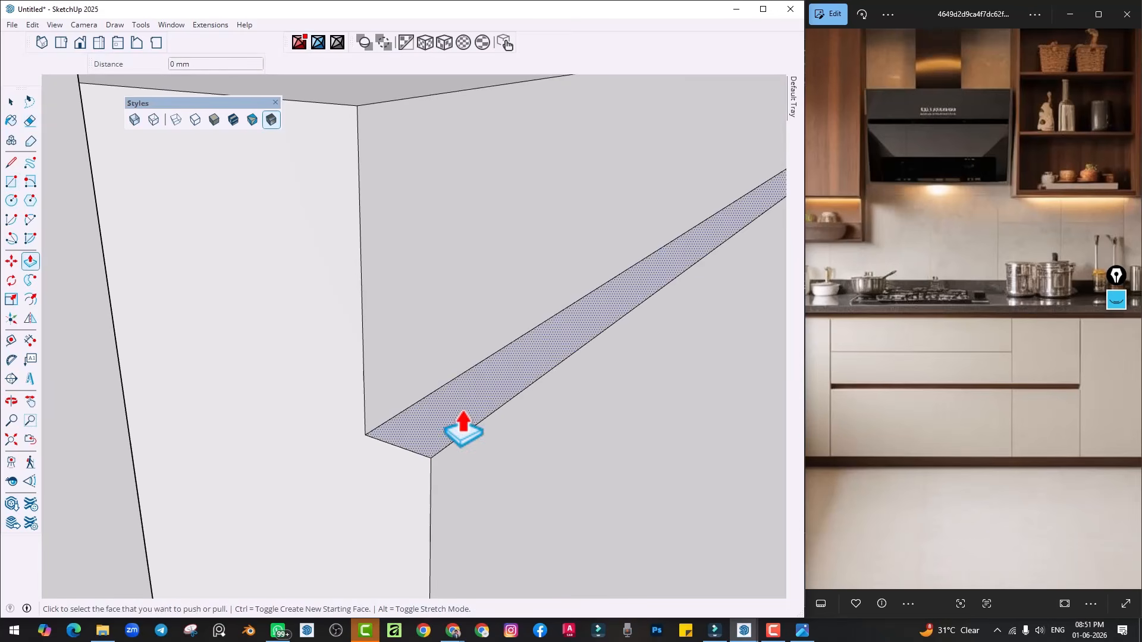
left_click(463, 443)
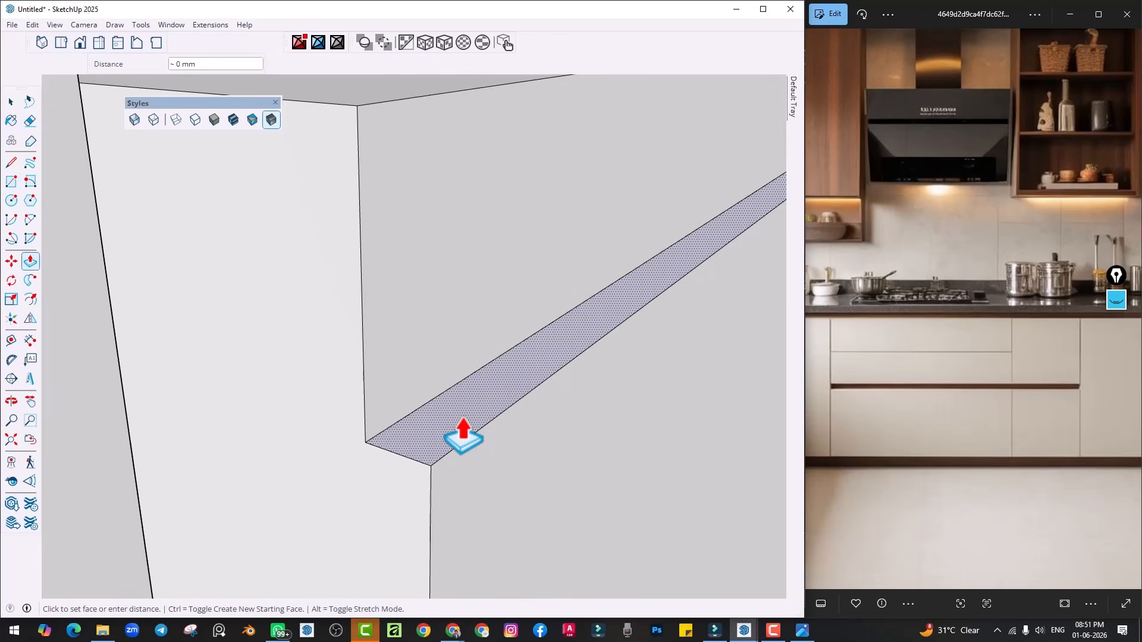
key("Return")
key("ctrl+z")
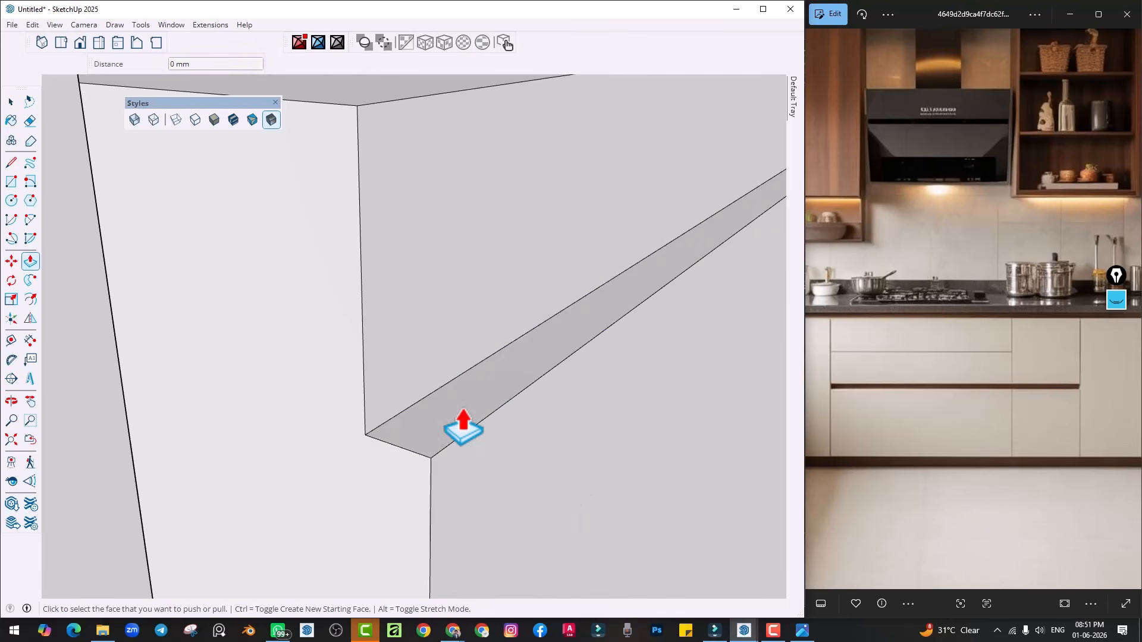
Lower the recess's narrow ledge slightly with Push/Pull to leave a thin clearance under the profile's lip
left_click(453, 434)
left_click(452, 442)
scroll(576, 440, "down", 3)
key("space")
scroll(553, 452, "down", 4)
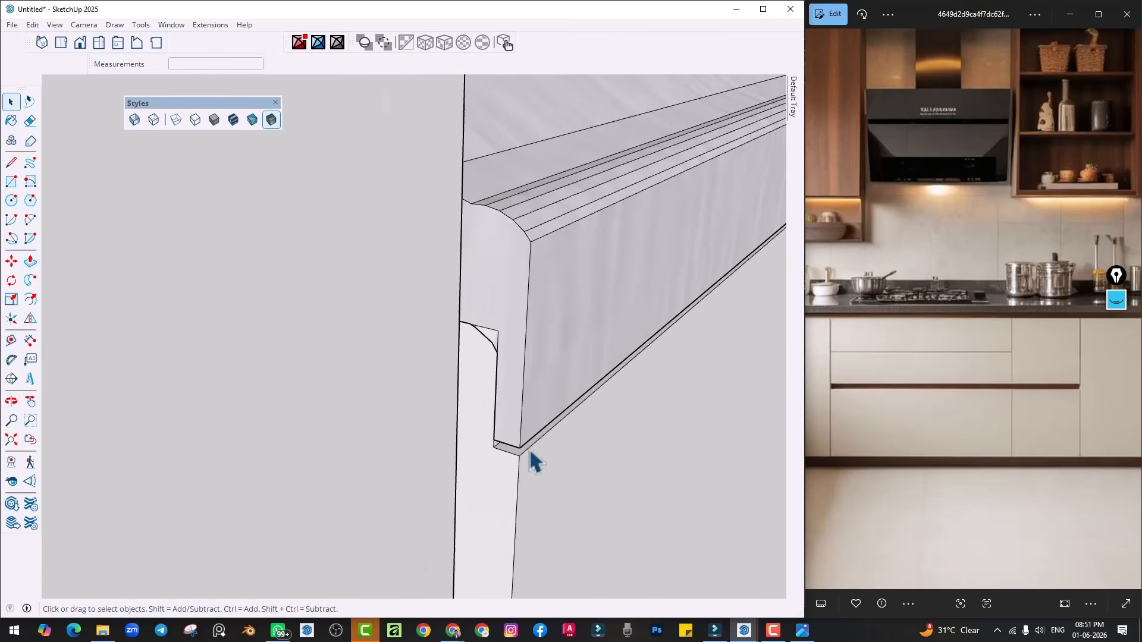
Select the g profile and move it about 6 mm at its far end so the clearance edge behind it is exposed
middle_click_drag(525, 466, 618, 386)
scroll(487, 425, "up", 3)
middle_click_drag(478, 424, 455, 438, "shift")
scroll(487, 401, "down", 2)
middle_click_drag(501, 373, 462, 358)
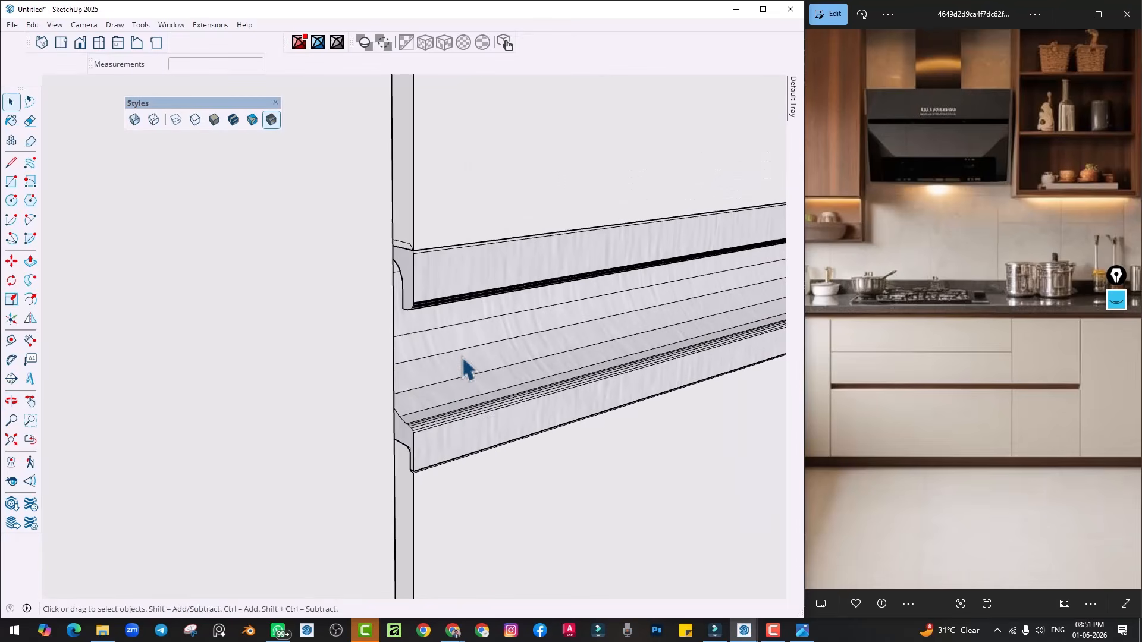
left_click(462, 358)
scroll(462, 363, "down", 5)
scroll(707, 340, "up", 3)
middle_click_drag(710, 351, 433, 339)
middle_click_drag(446, 377, 483, 367)
key("m")
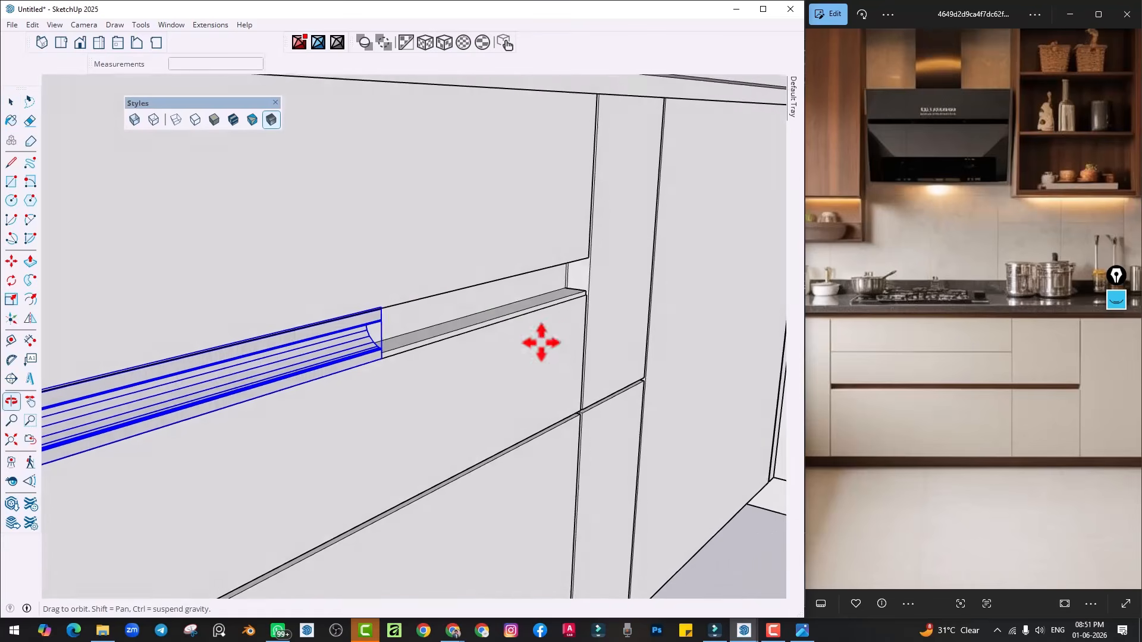
scroll(377, 339, "up", 5)
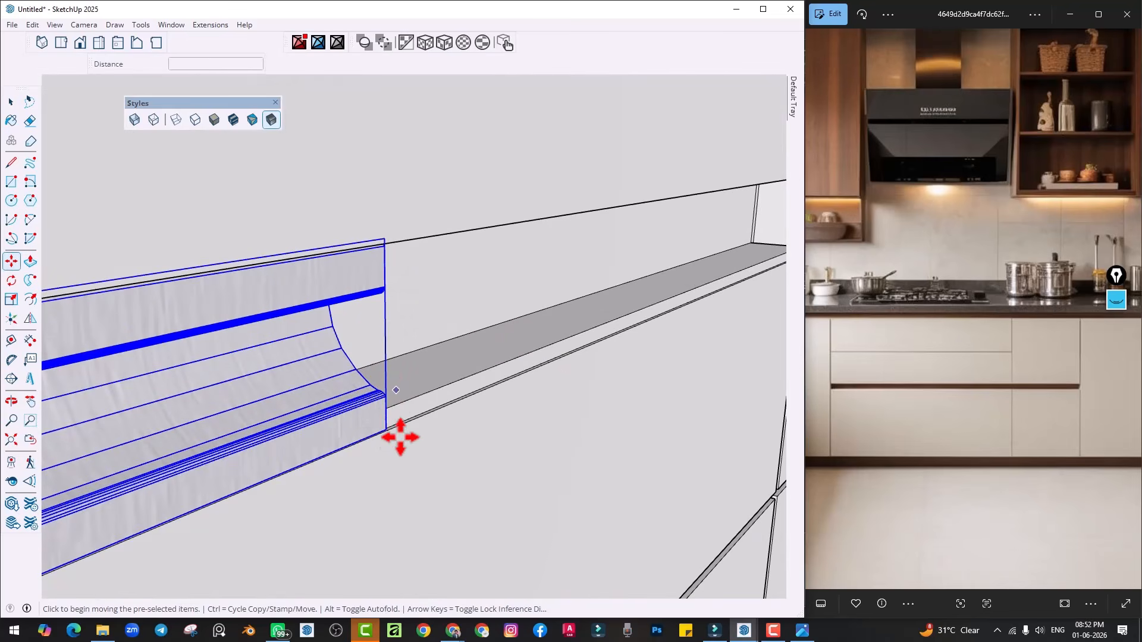
scroll(400, 440, "up", 2)
left_click(400, 452)
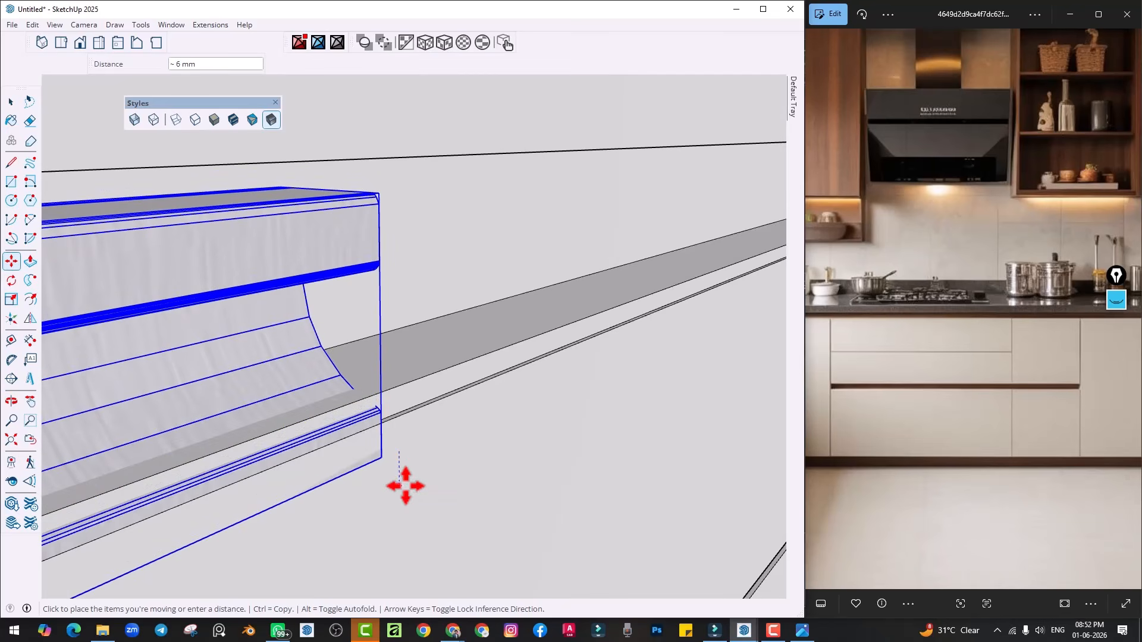
left_click(405, 486)
Lower the recess's narrow ledge with Push/Pull until it reaches the bottom edge of the profile's lip
middle_click_drag(393, 416, 456, 428)
scroll(446, 406, "up", 4)
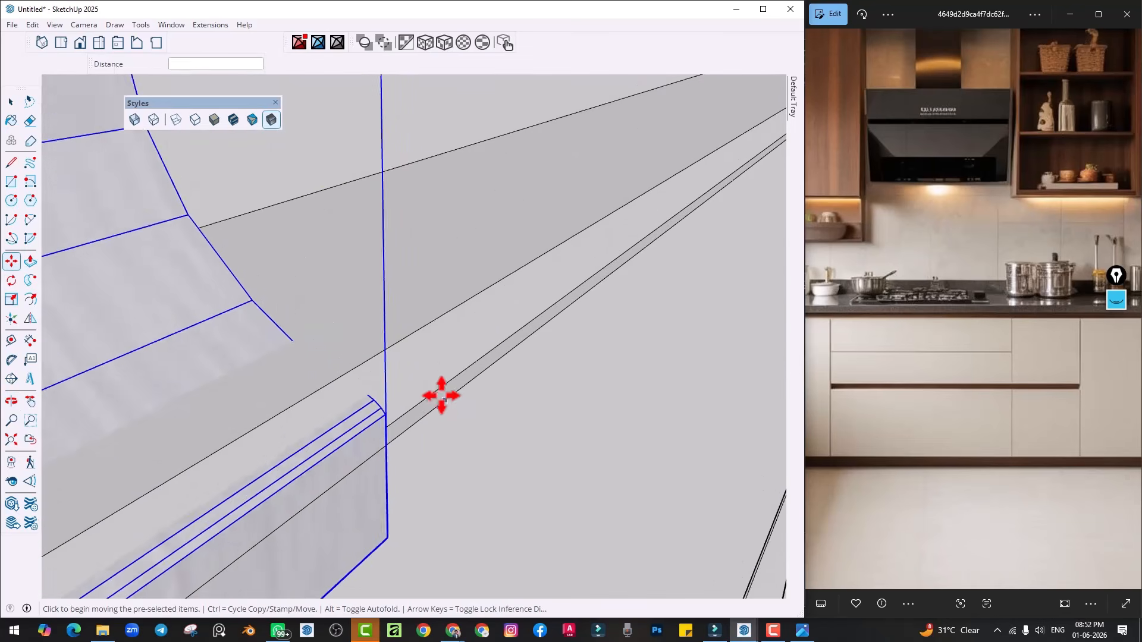
key("space")
left_click(434, 408)
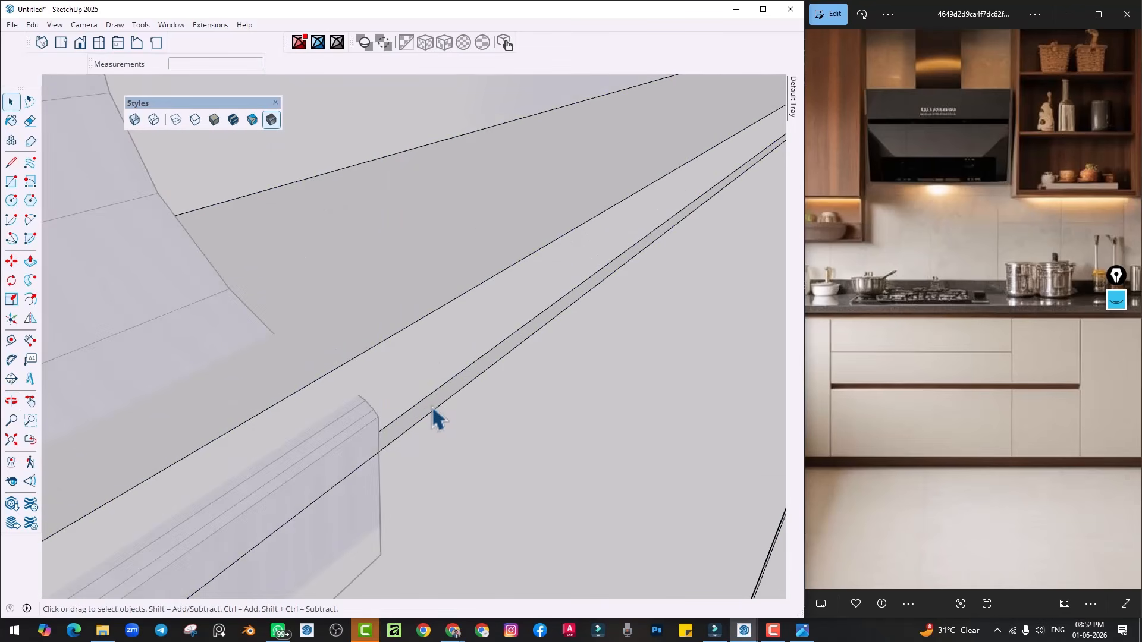
key("p")
left_click(417, 421)
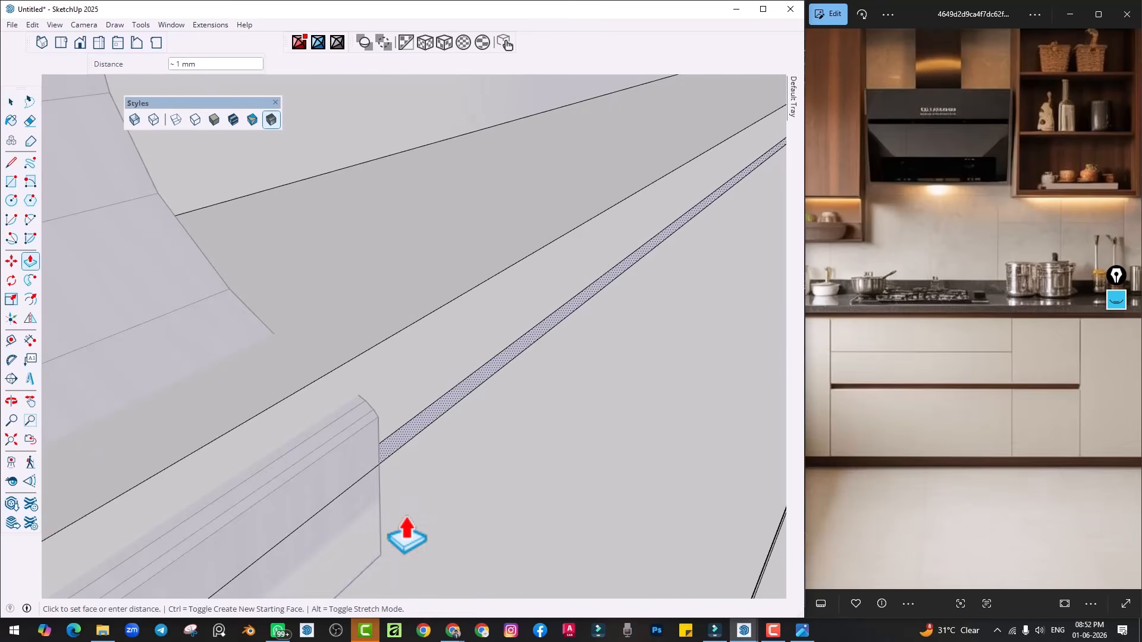
left_click(375, 345)
Raise the wide ledge beside the profile about 1 mm with Push/Pull to close the gap under the profile's curve
mouse_move(374, 345)
middle_mouse_down()
mouse_move(410, 426)
mouse_move(352, 380)
mouse_move(214, 382)
mouse_move(226, 451)
middle_mouse_up()
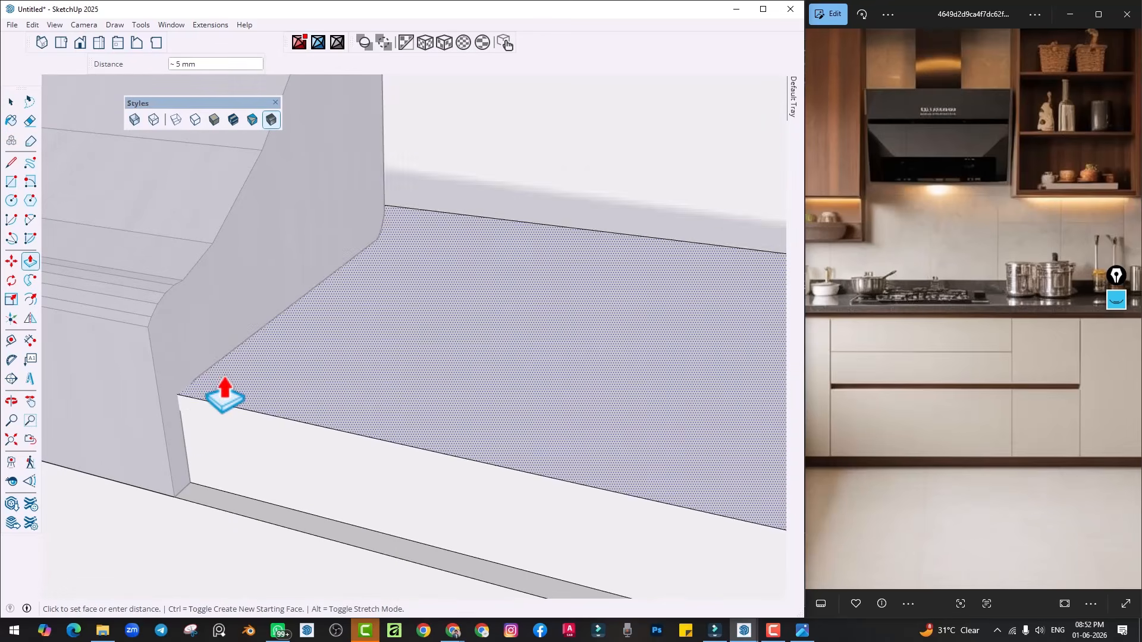
left_click(189, 444)
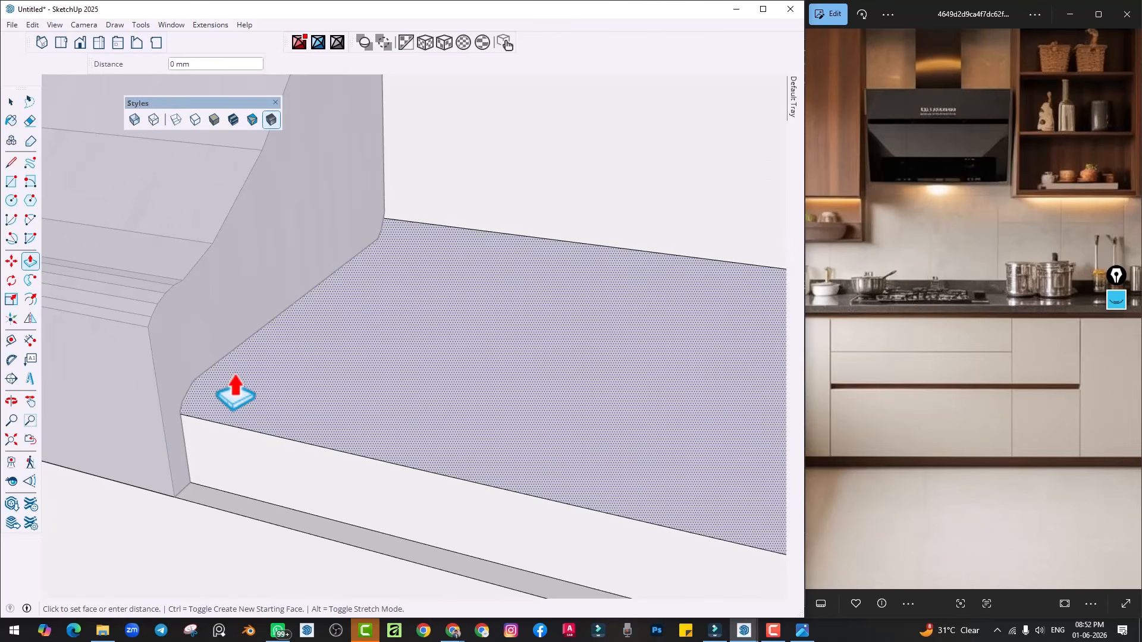
left_click(197, 367)
scroll(416, 348, "down", 3)
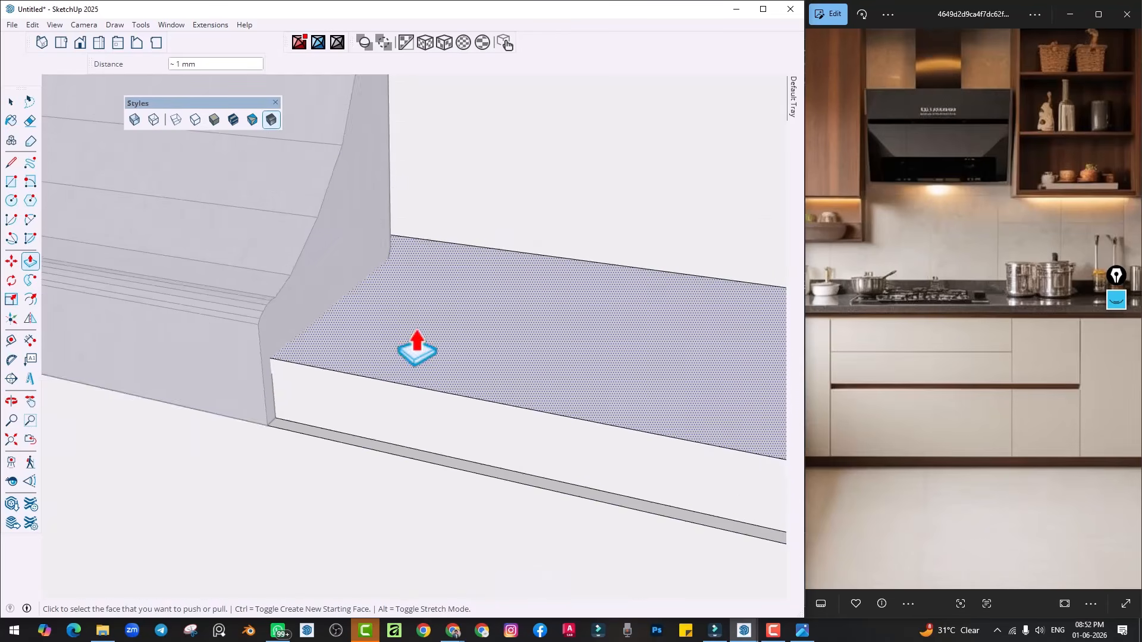
Open the g profile for editing and extend its end face with Push/Pull to the vertical gap at the drawer front's far end
middle_click_drag(238, 426, 309, 339)
scroll(309, 333, "down", 1)
key("space")
double_click(308, 333)
key("p")
middle_click_drag(399, 358, 316, 363)
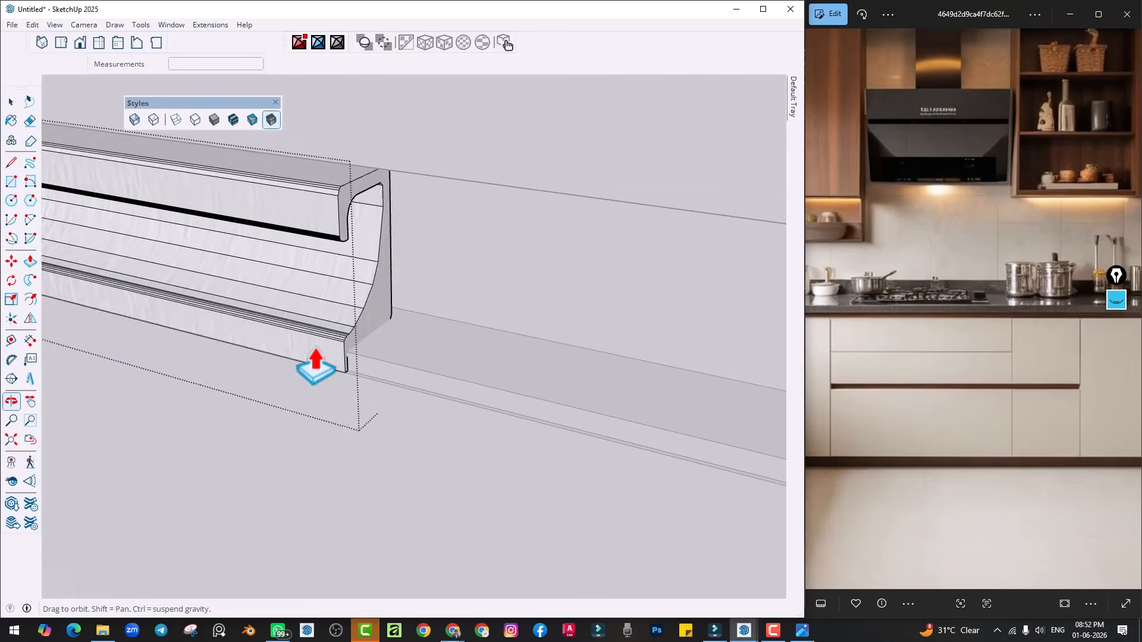
left_click(370, 327)
scroll(472, 348, "down", 6)
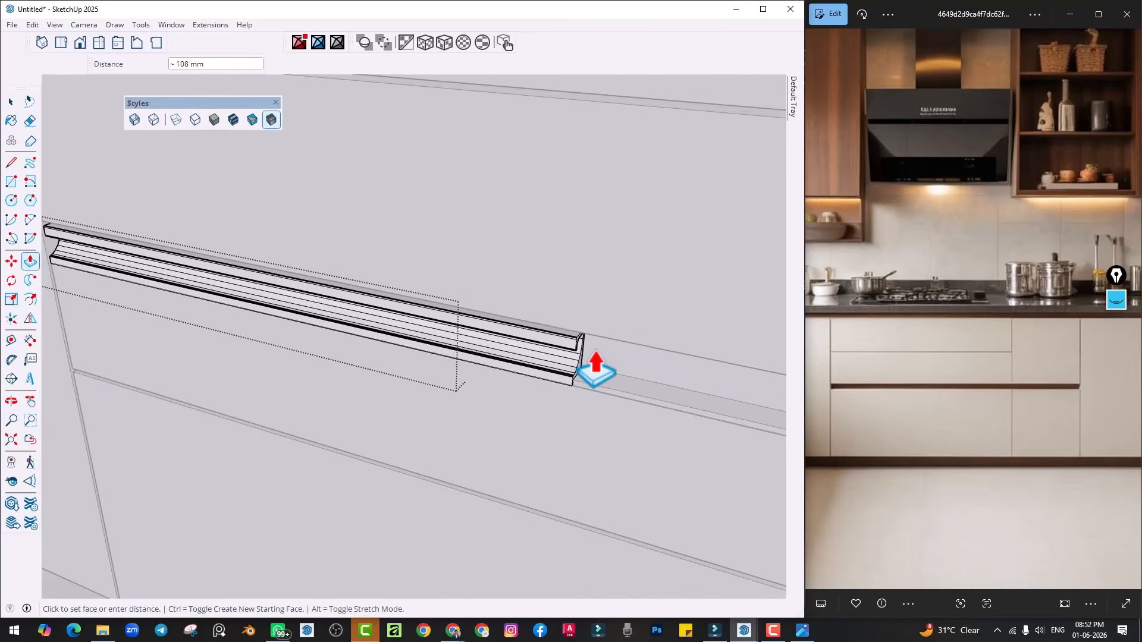
middle_click_drag(714, 387, 431, 366, "shift")
left_click(447, 410)
key("space")
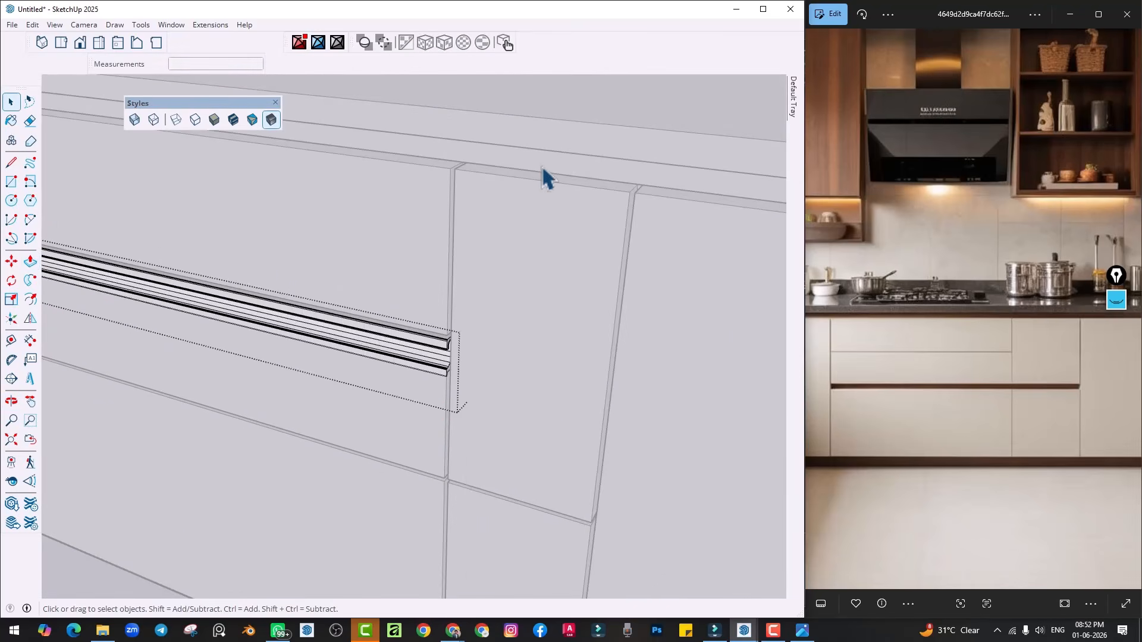
Select the entire g profile geometry and paint it with the Wood_Veneer_15_1K#1 material
scroll(553, 226, "down", 3)
middle_click_drag(565, 275, 426, 348)
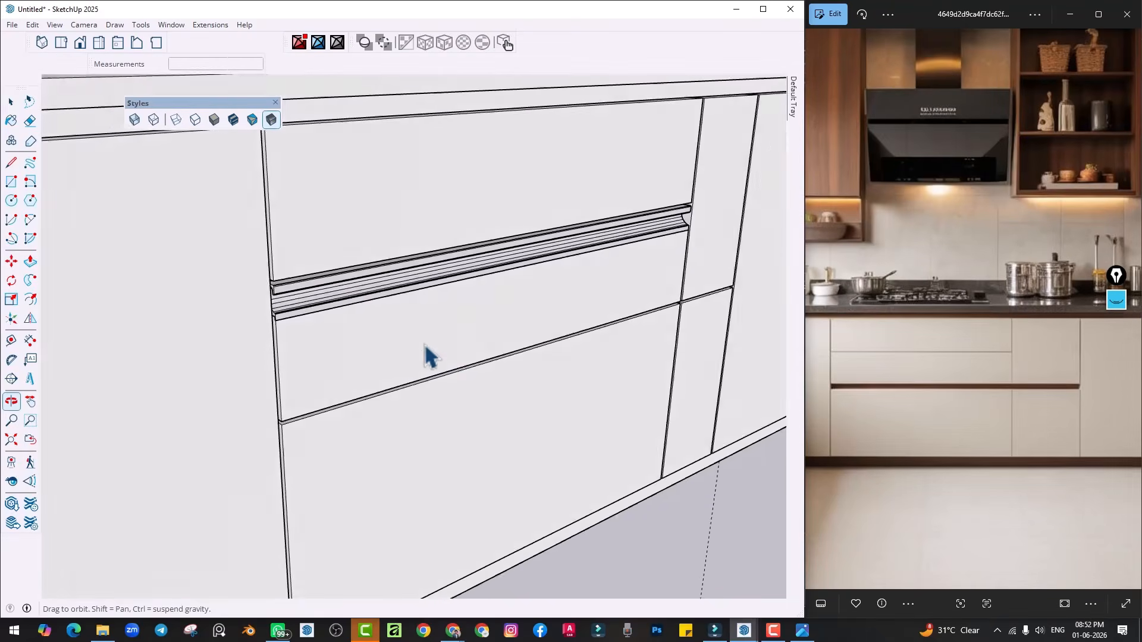
scroll(316, 323, "up", 6)
triple_click(274, 348)
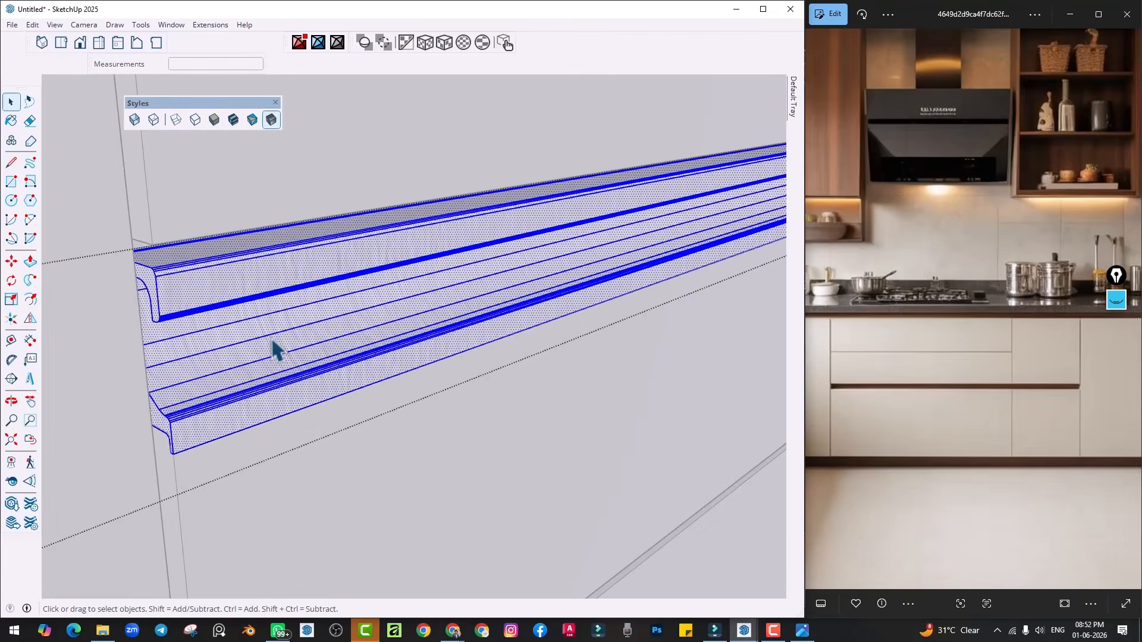
mouse_move(791, 102)
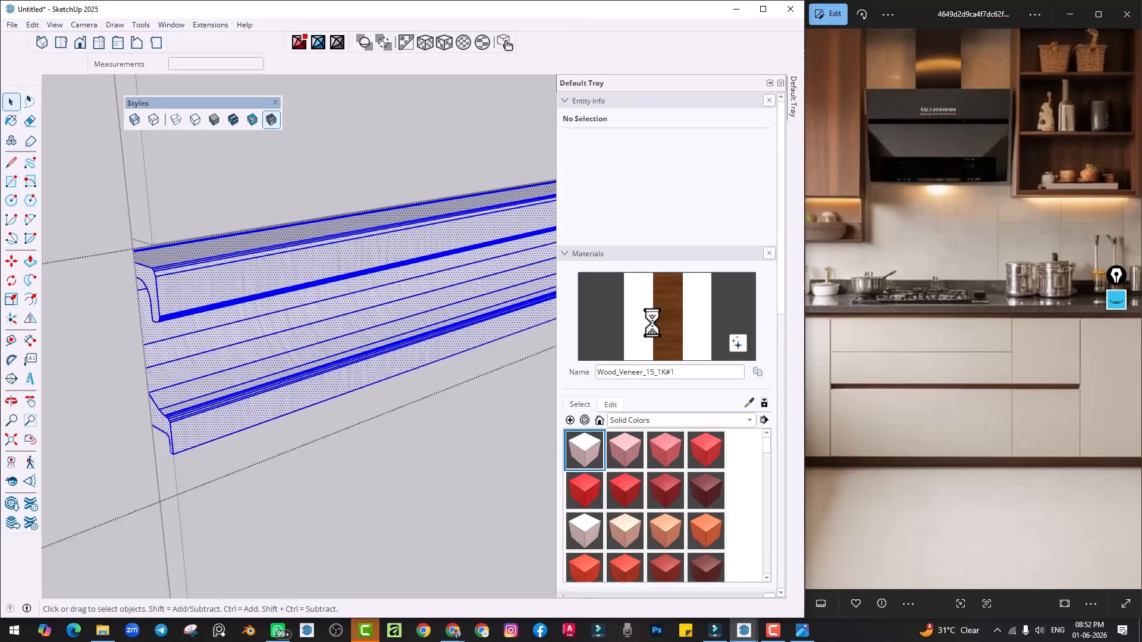
left_click(293, 273)
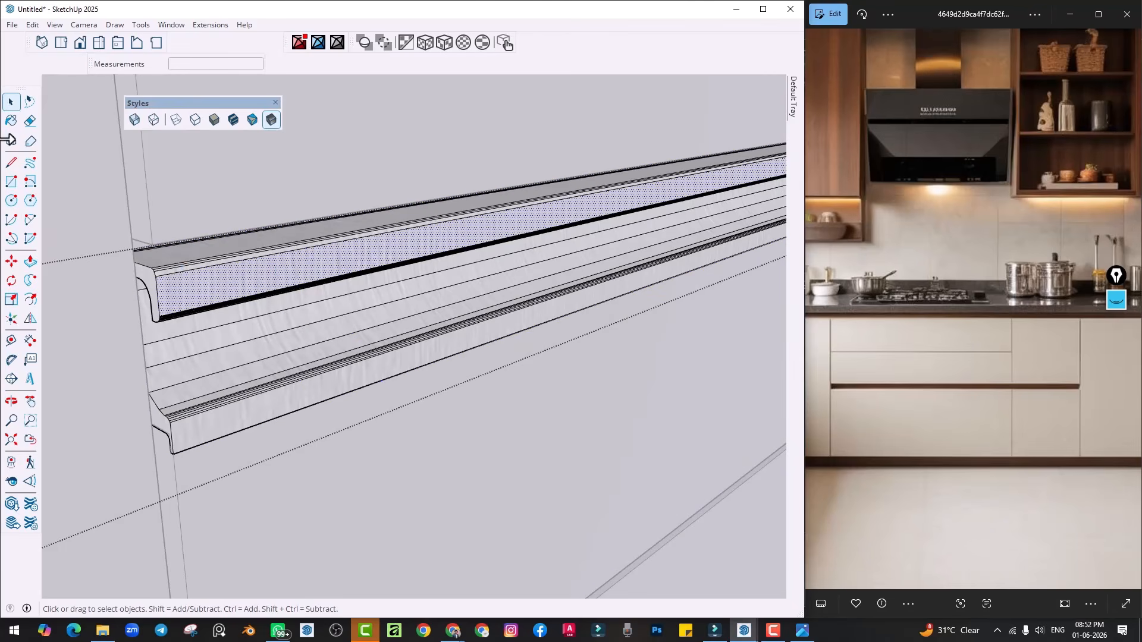
triple_click(287, 323)
left_click(6, 127)
left_click(276, 290)
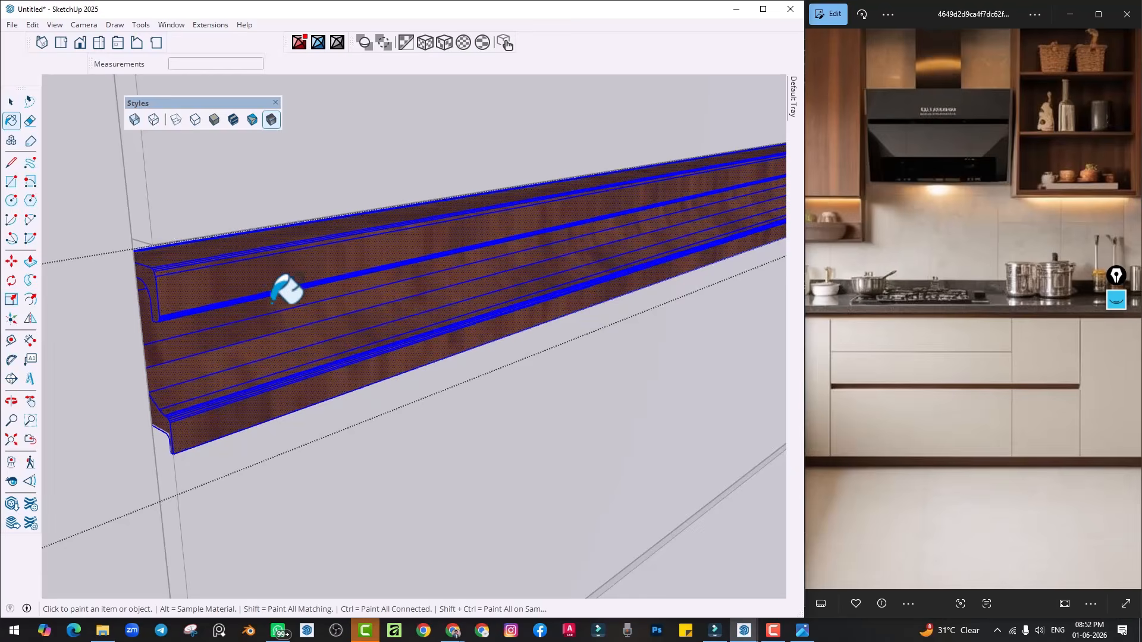
key("space")
scroll(342, 363, "down", 3)
left_click(401, 442)
Inspect how the wood-finished handle sits between the drawer fronts, including its near end at the vertical gap
scroll(394, 447, "down", 6)
middle_click_drag(432, 452, 343, 345)
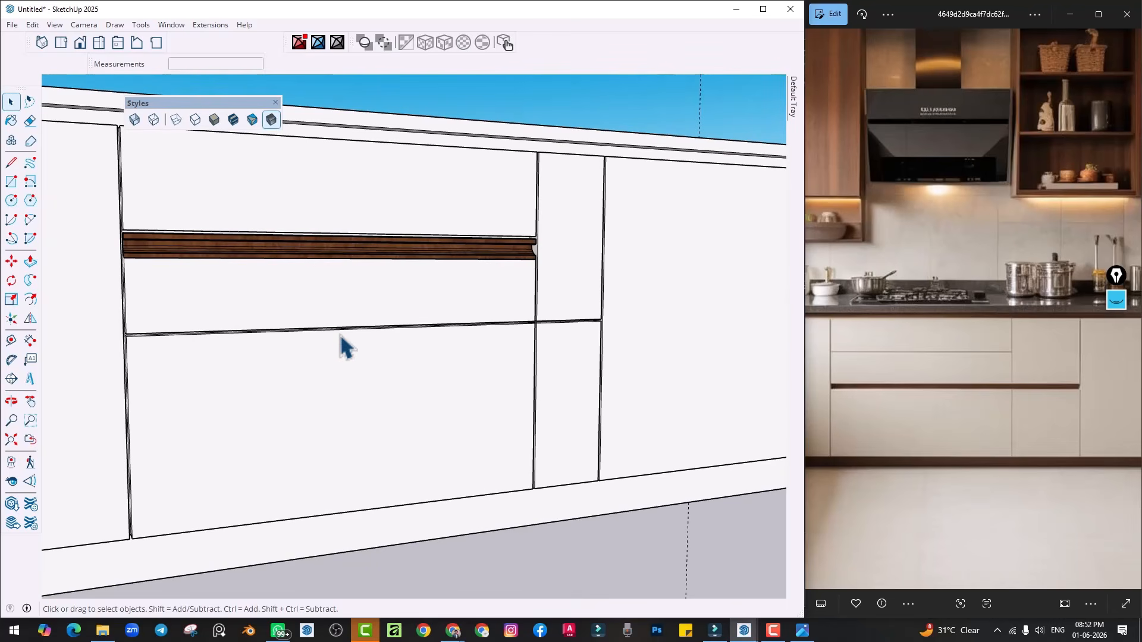
middle_click_drag(220, 363, 355, 365)
scroll(185, 293, "up", 2)
scroll(183, 286, "up", 2)
scroll(273, 360, "down", 4)
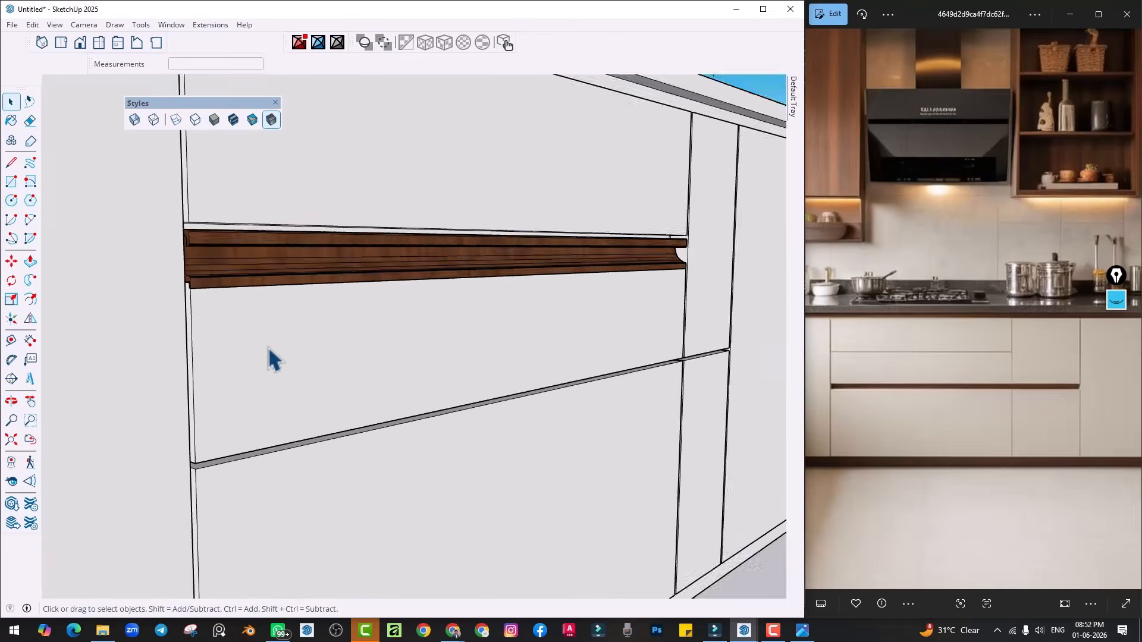
scroll(359, 388, "up", 3)
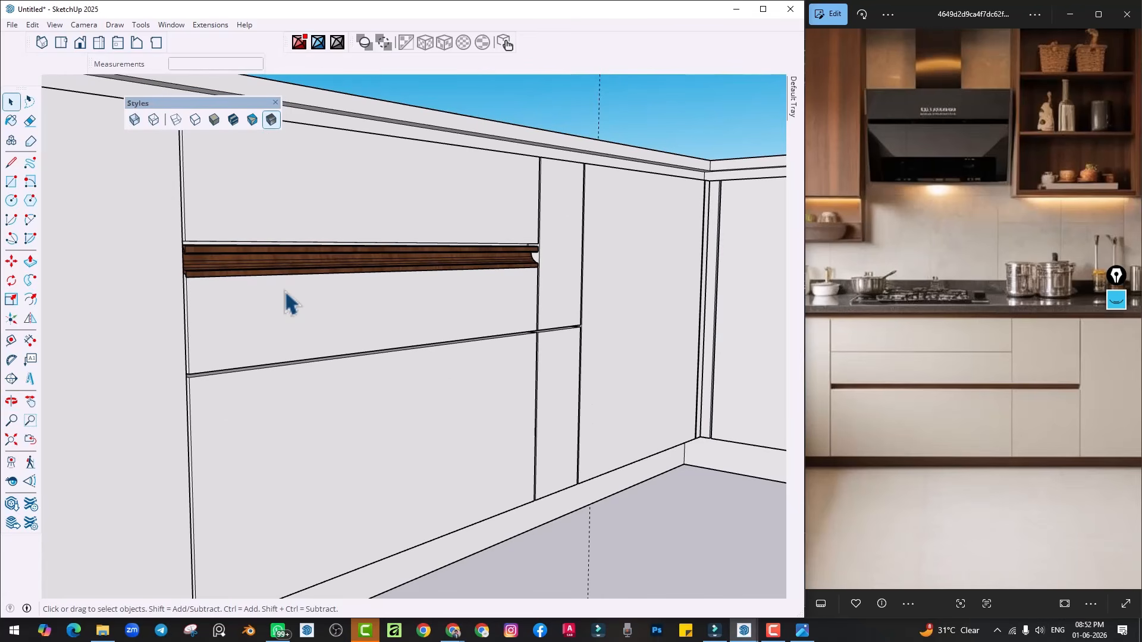
scroll(284, 295, "up", 4)
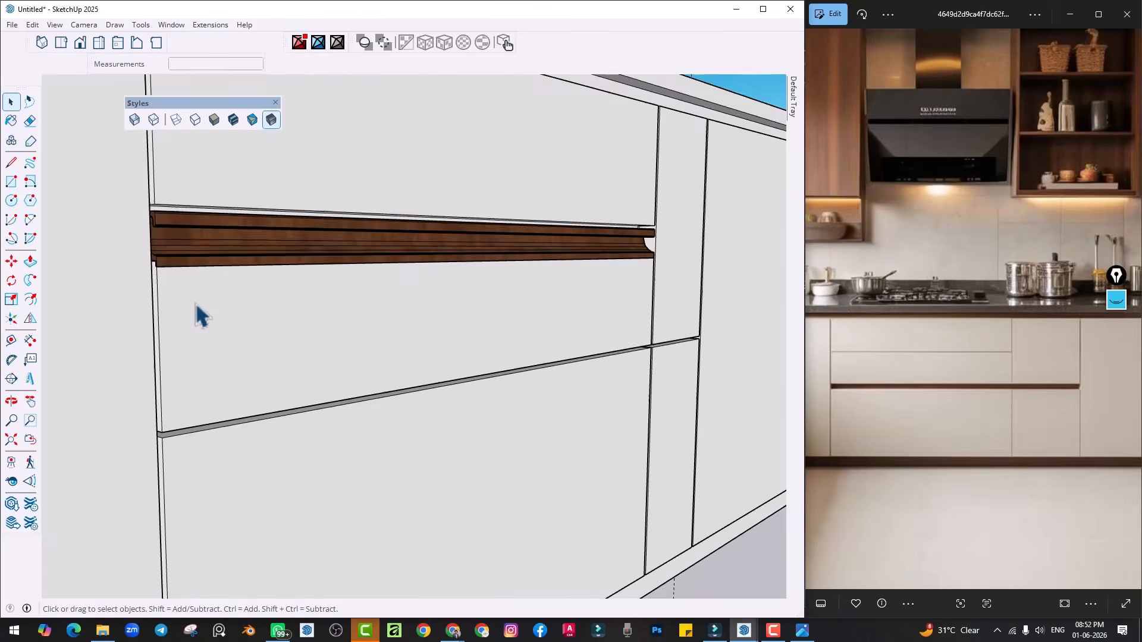
middle_click_drag(196, 311, 408, 369)
scroll(377, 324, "up", 4)
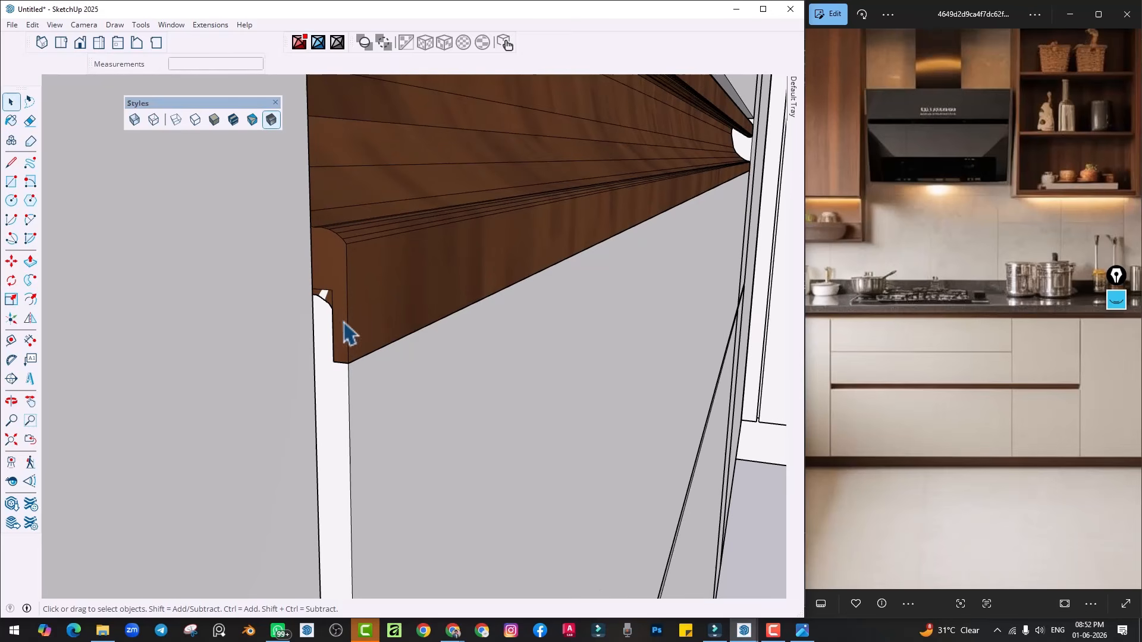
Select the g profile and move it about 1 mm inward from the drawer front's outer face
scroll(351, 372, "up", 2)
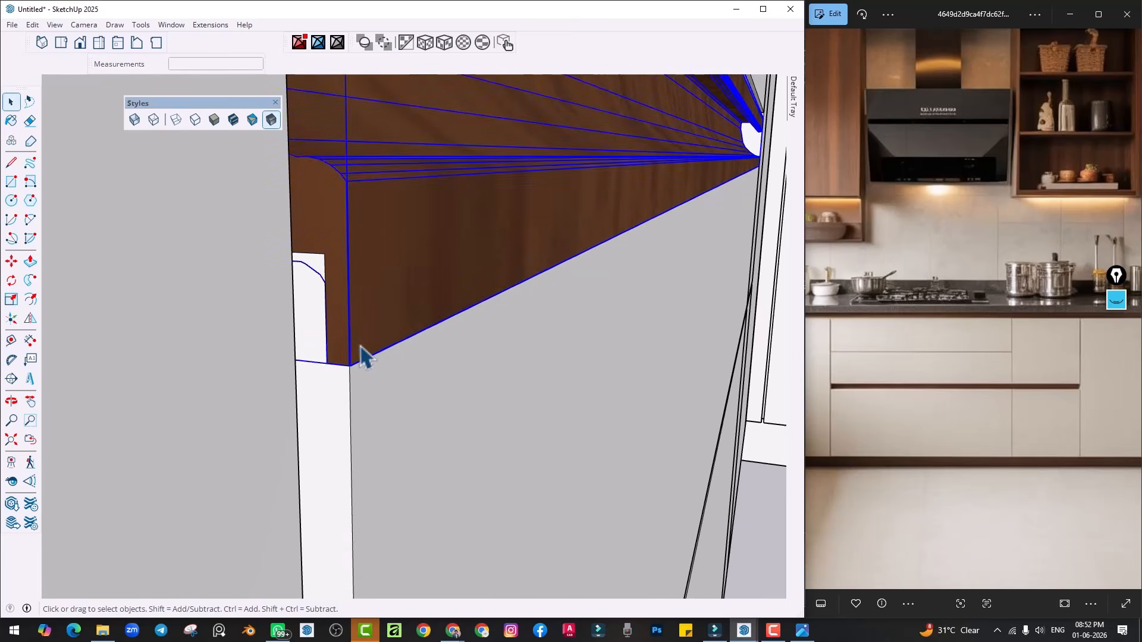
middle_click_drag(362, 354, 349, 376)
key("m")
left_click(331, 373)
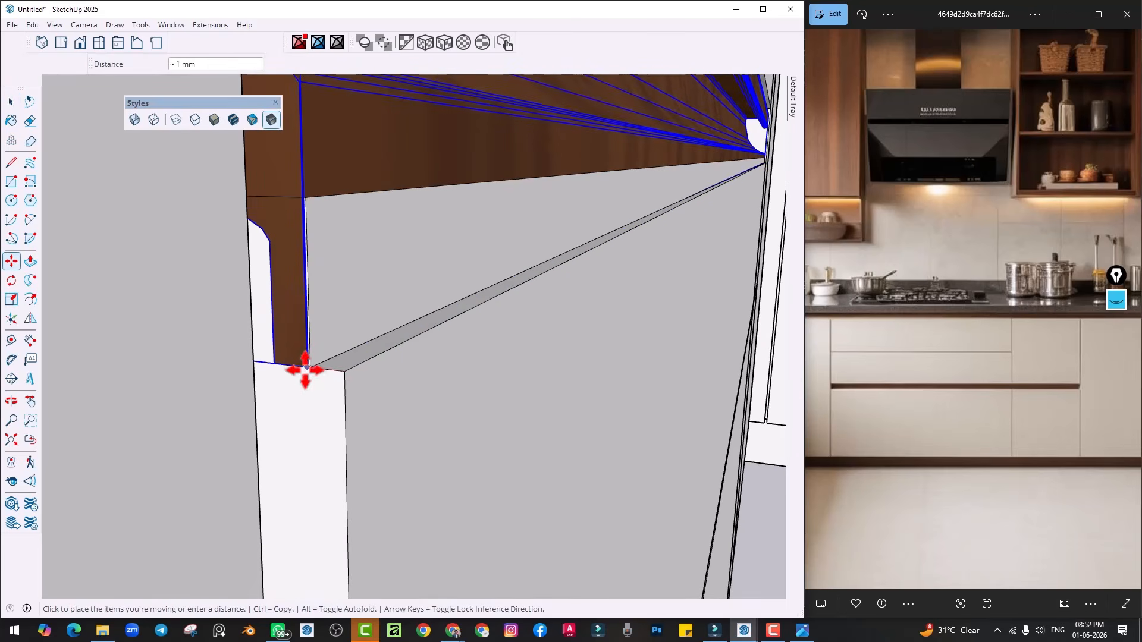
left_click(310, 368)
key("space")
Open the drawer front group and pull the recessed strip below the handle out flush with the front's outer face
double_click(343, 402)
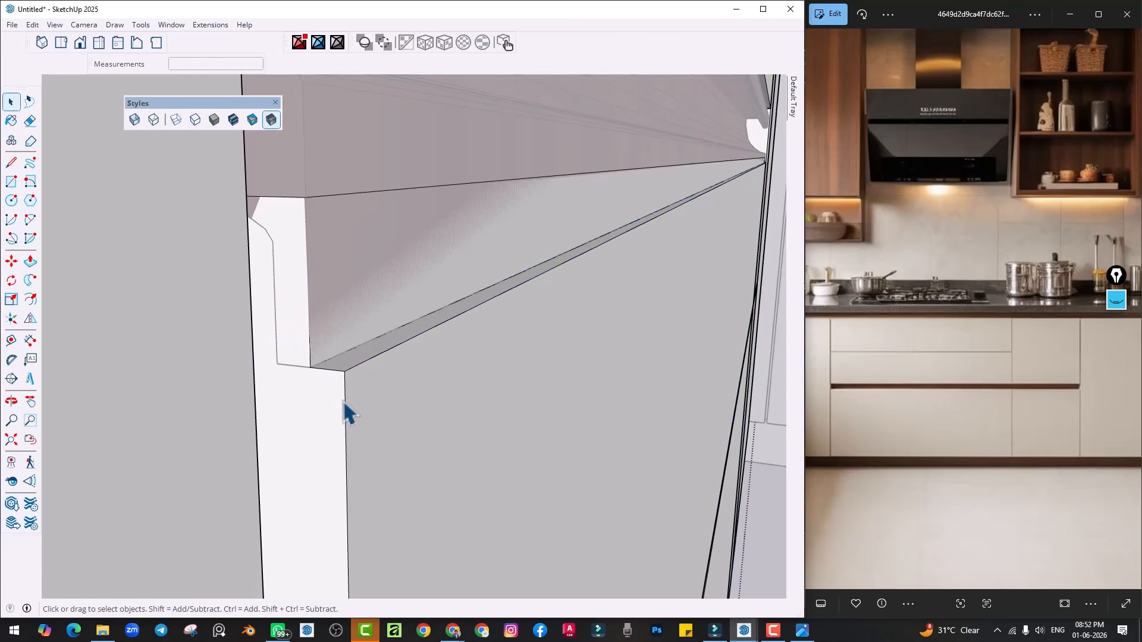
left_click(348, 318)
left_click(346, 373)
key("space")
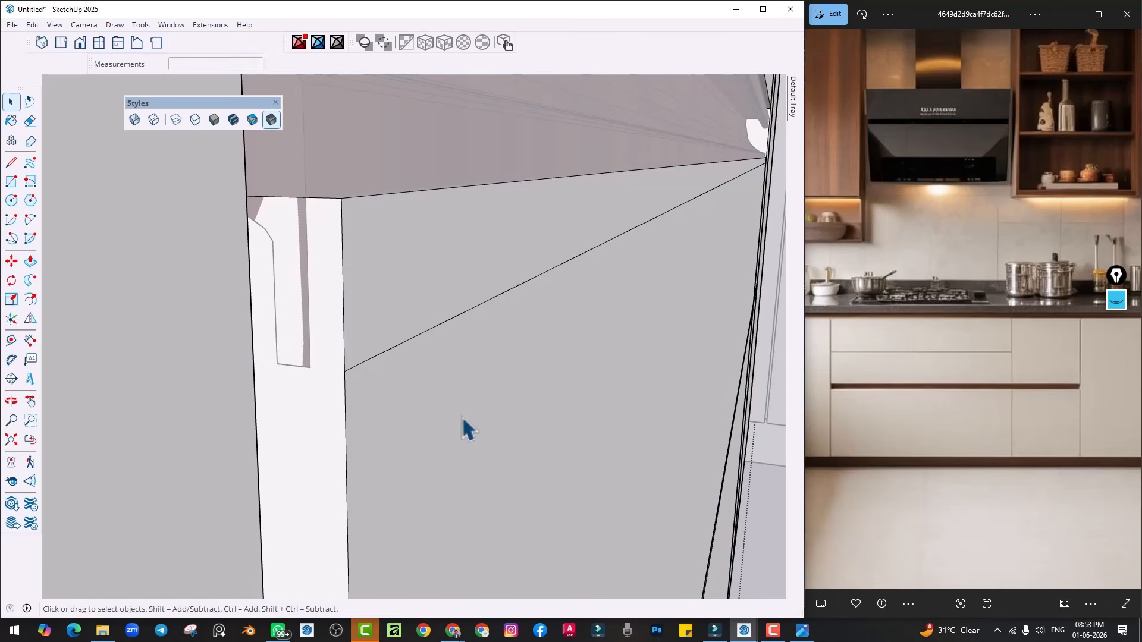
left_click(459, 410)
key("Escape")
Move the g profile outward from its lip's outer face to midway across the exposed drawer front edge
middle_click_drag(450, 385, 404, 292)
scroll(403, 290, "up", 2)
left_click(382, 286)
scroll(382, 321, "up", 3)
key("m")
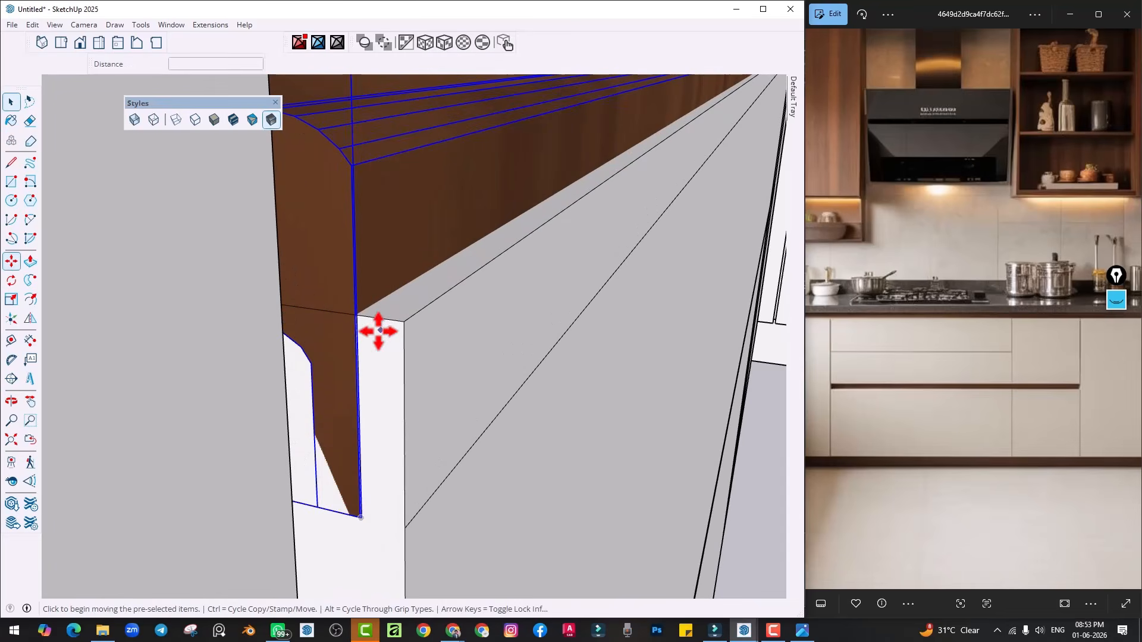
left_click(355, 315)
left_click(384, 324)
key("space")
left_click(600, 415)
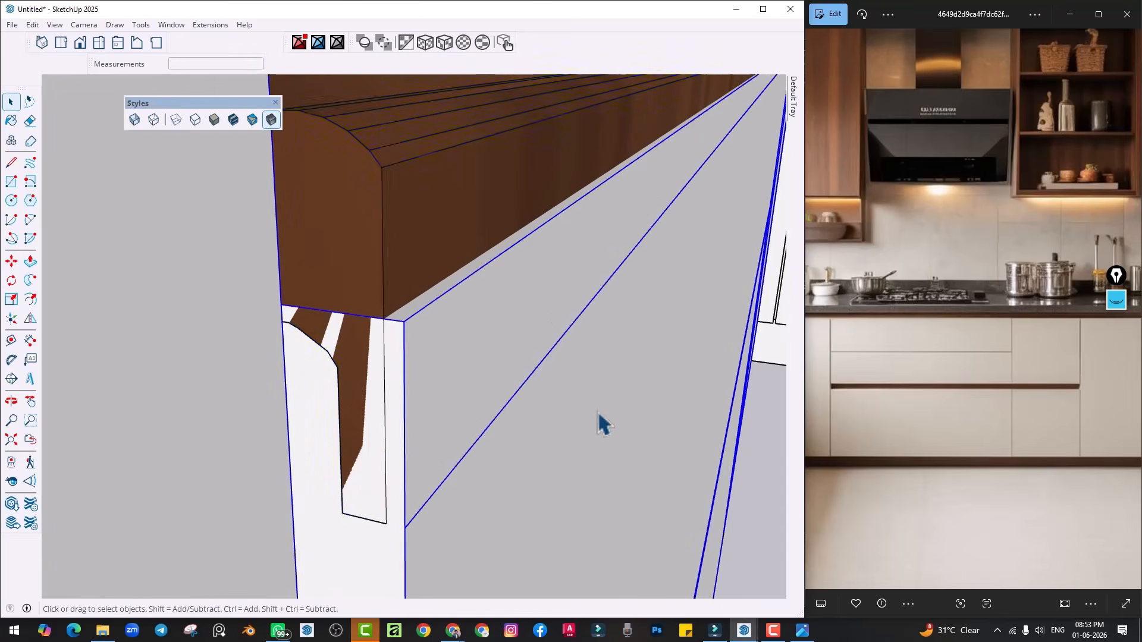
Open 3D Warehouse and go to its home page
scroll(542, 417, "down", 5)
middle_click_drag(542, 424, 179, 368)
scroll(618, 474, "down", 5)
middle_click_drag(638, 481, 567, 478, "shift")
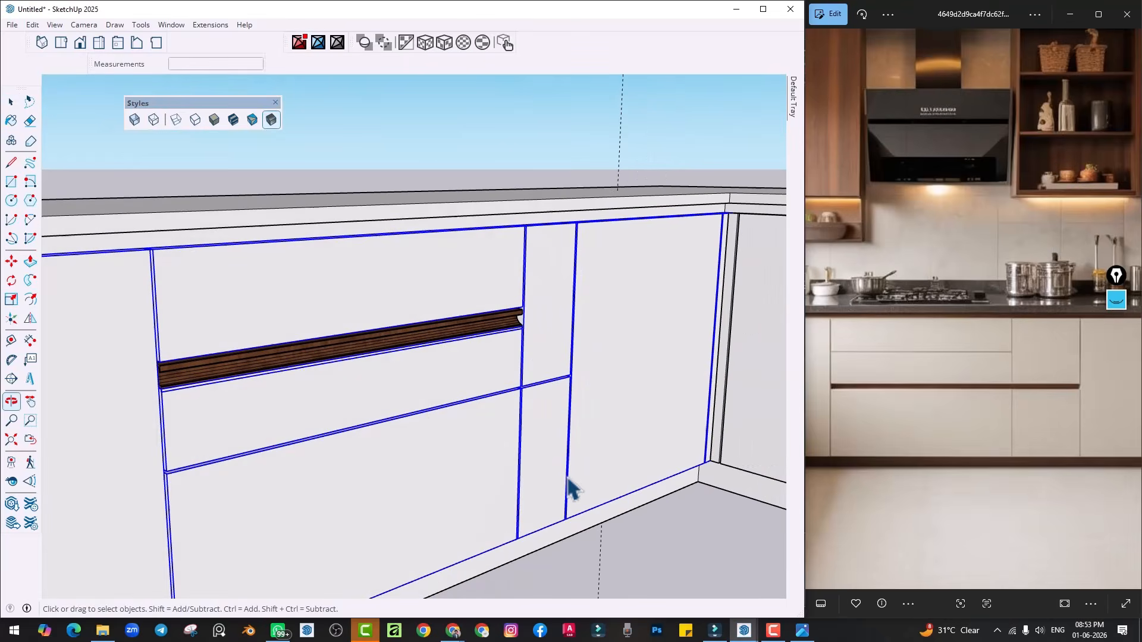
scroll(494, 444, "down", 5)
middle_click_drag(494, 443, 377, 464)
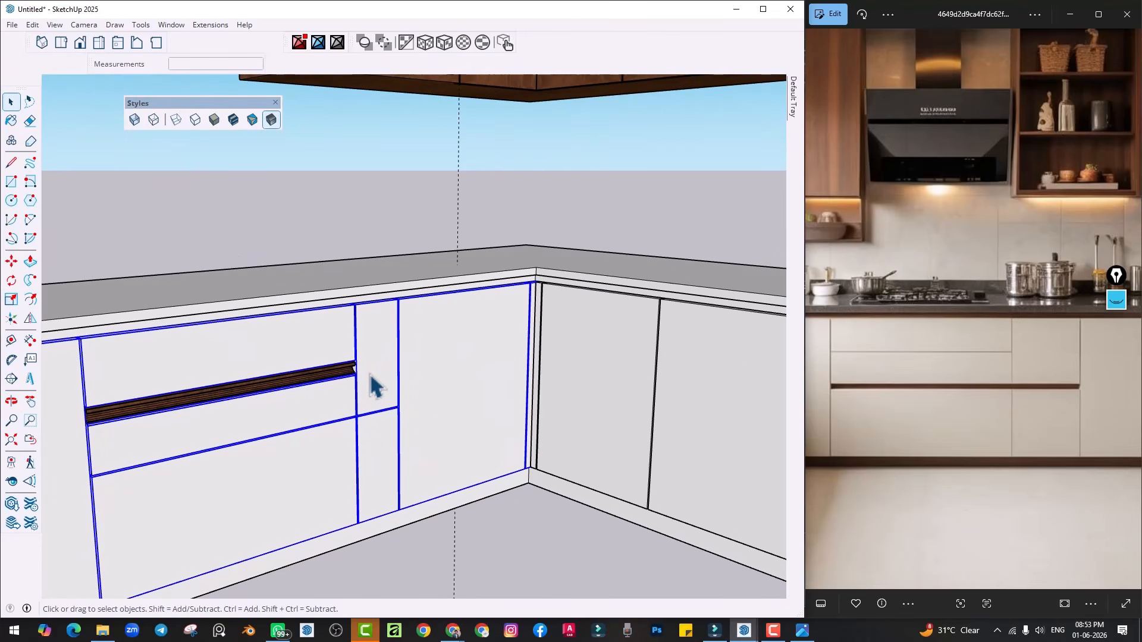
left_click(178, 25)
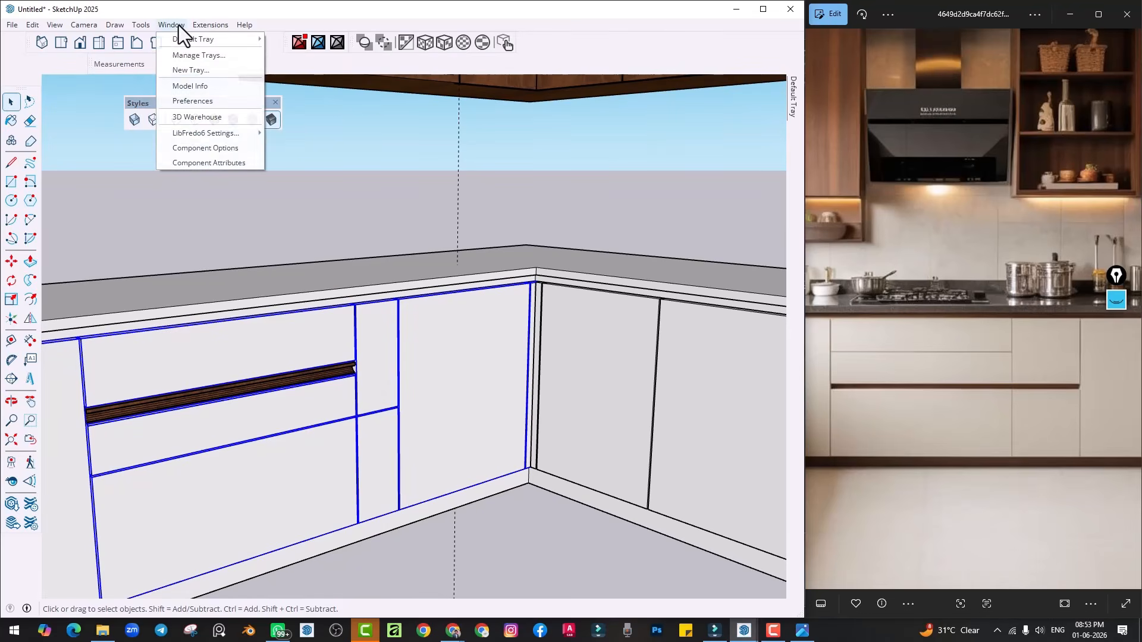
right_click(563, 39)
right_click(544, 41)
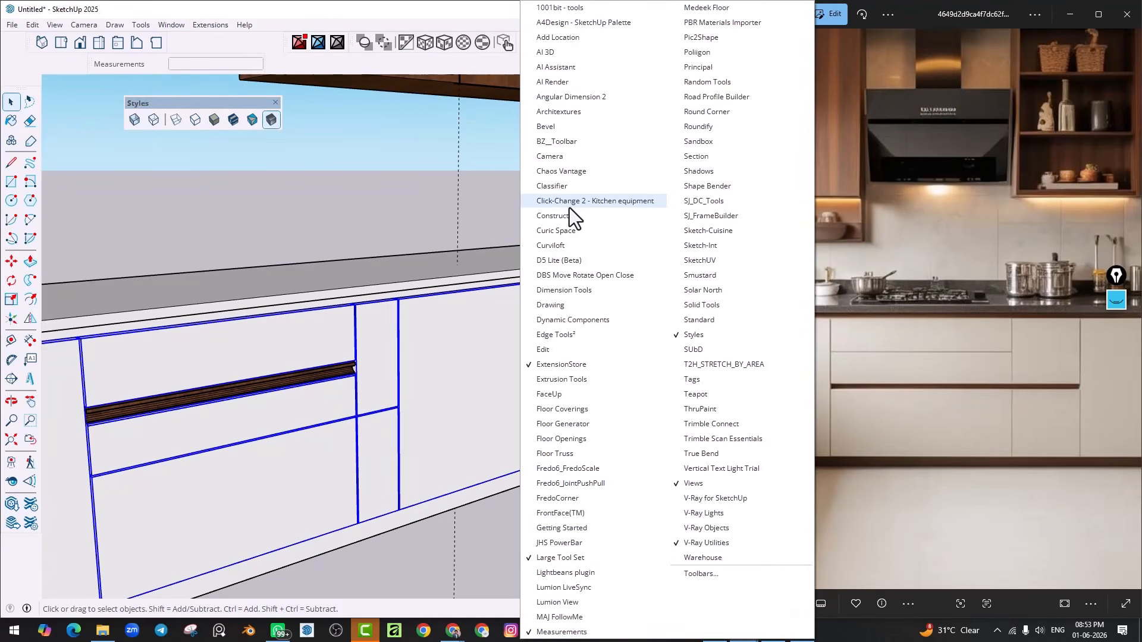
left_click(174, 24)
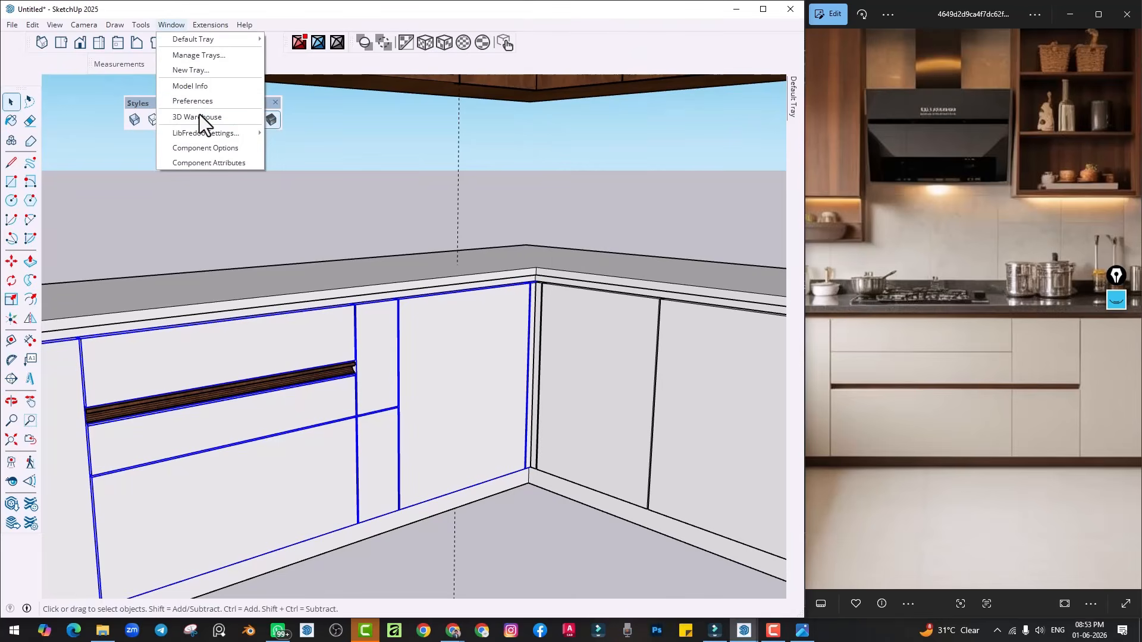
left_click(199, 116)
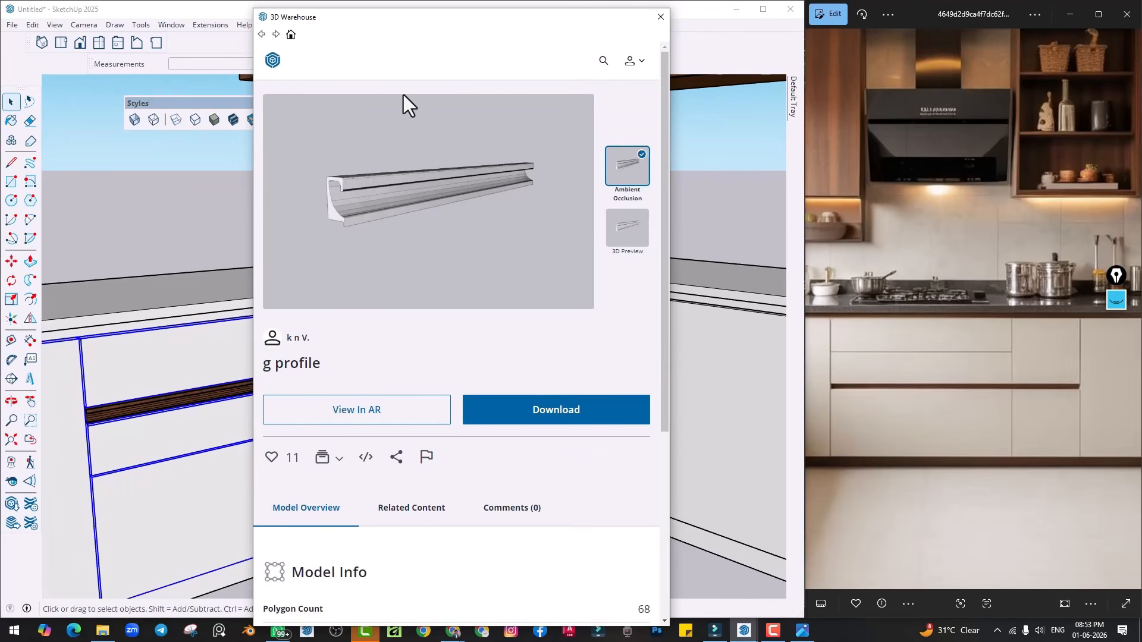
left_click(291, 36)
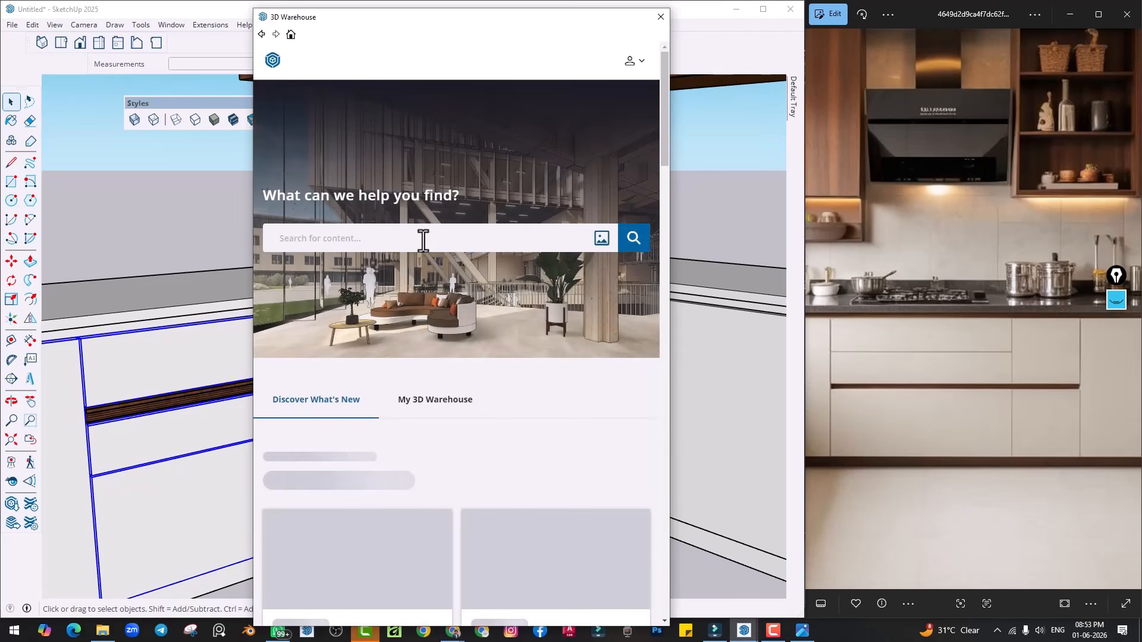
Search 3D Warehouse for HANDLE and browse the resulting models
left_click(412, 232)
type("HAND")
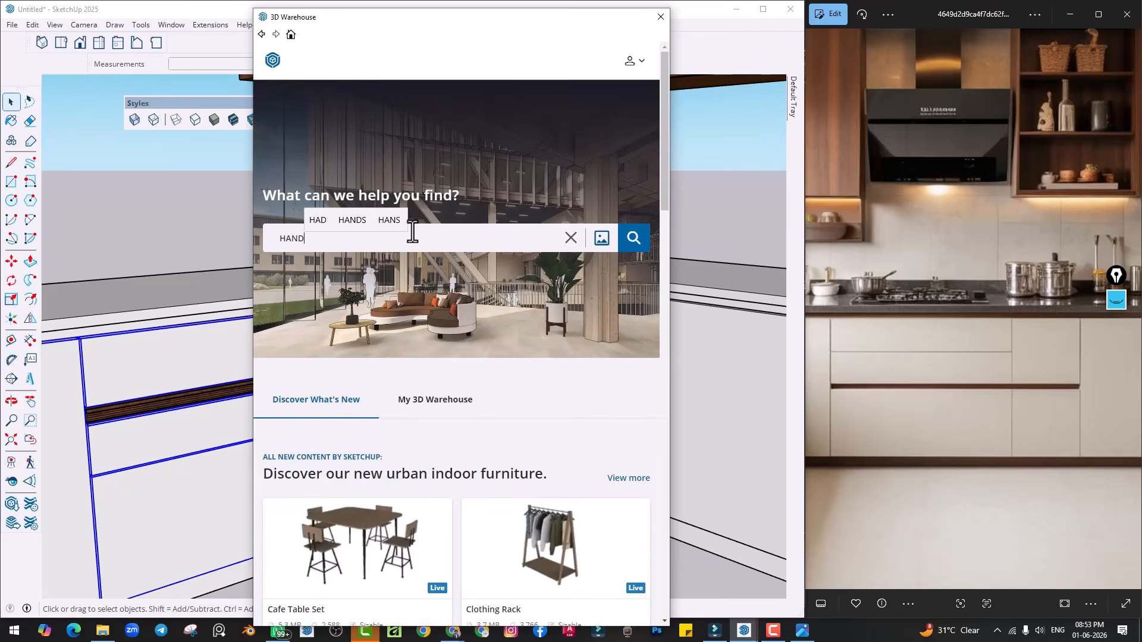
type("LE")
key("Return")
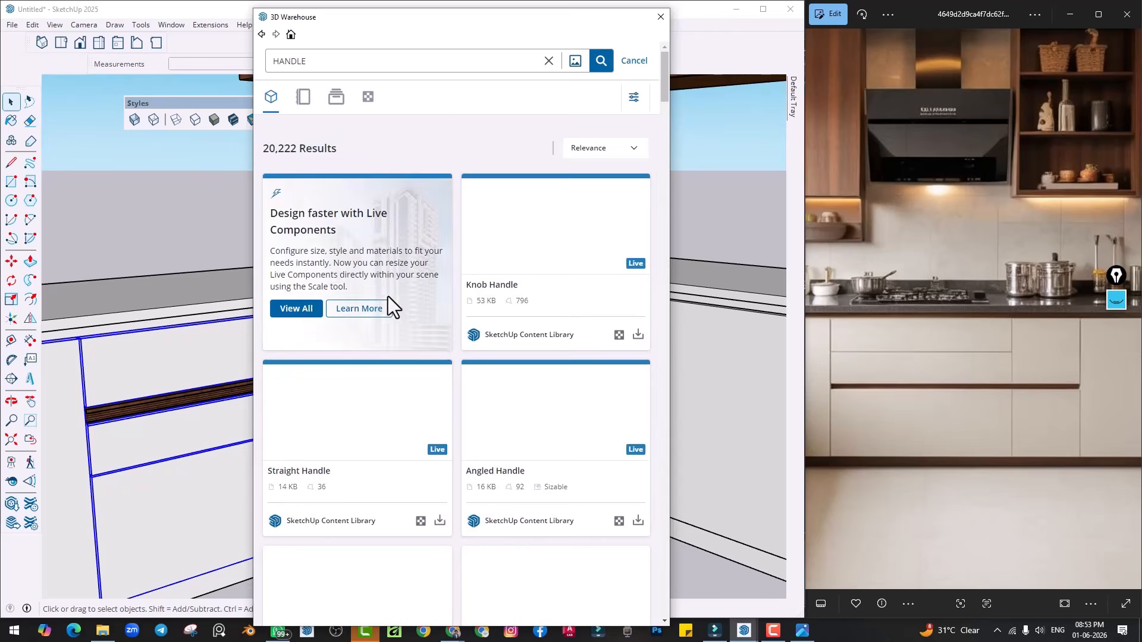
scroll(346, 290, "down", 6)
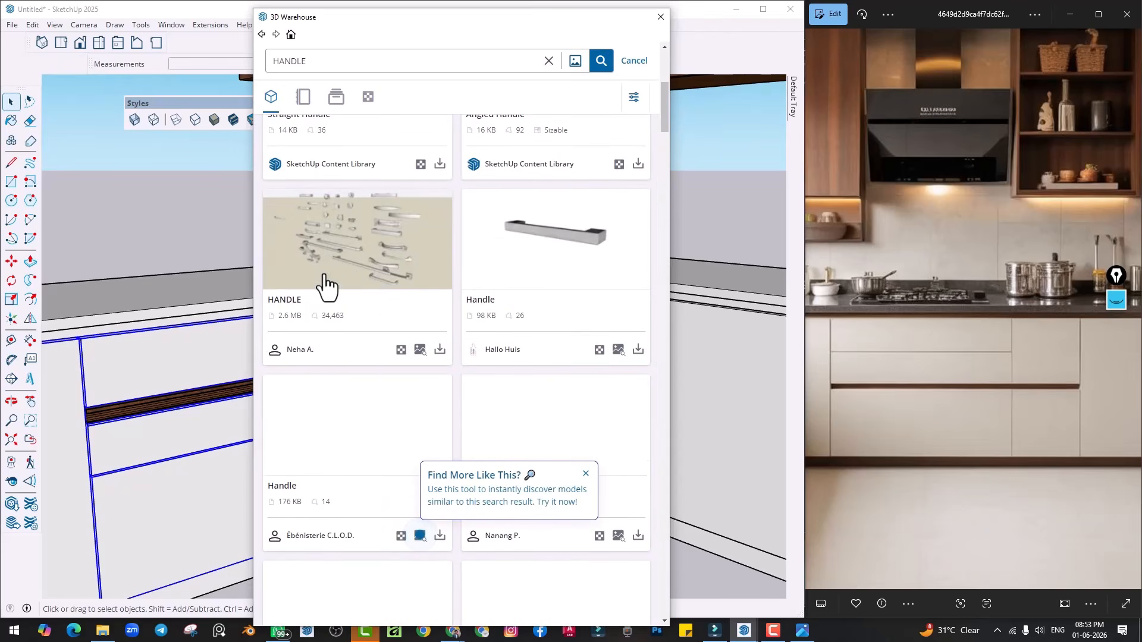
Download the HANDLE collection model into the model and place it beside the outer face of the peninsula counter
left_click(440, 351)
left_click(429, 334)
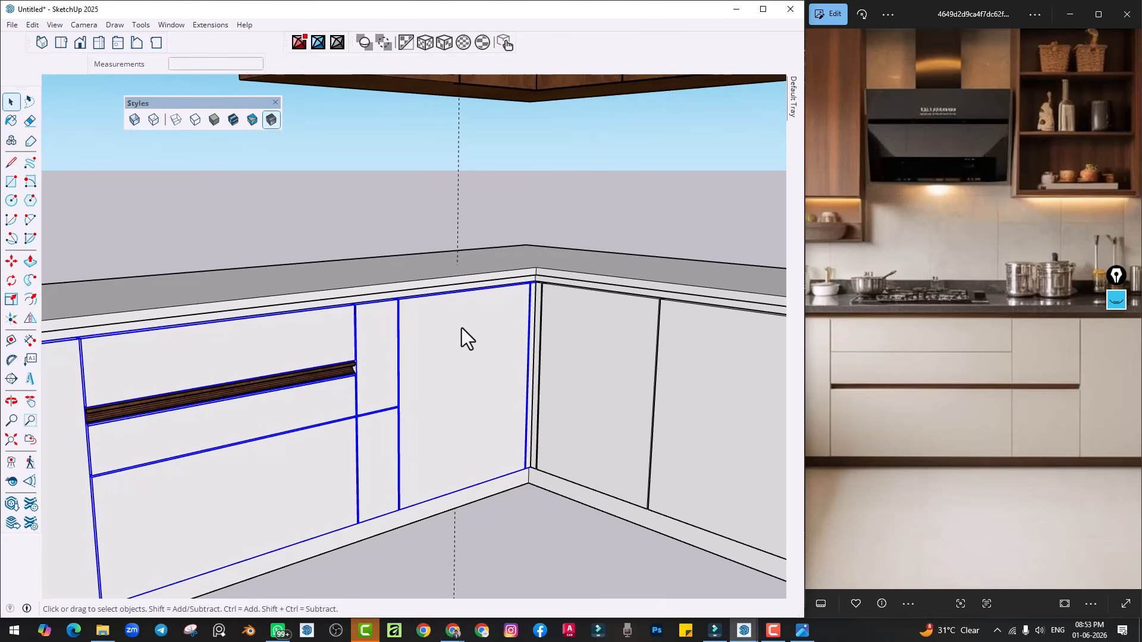
scroll(383, 392, "down", 8)
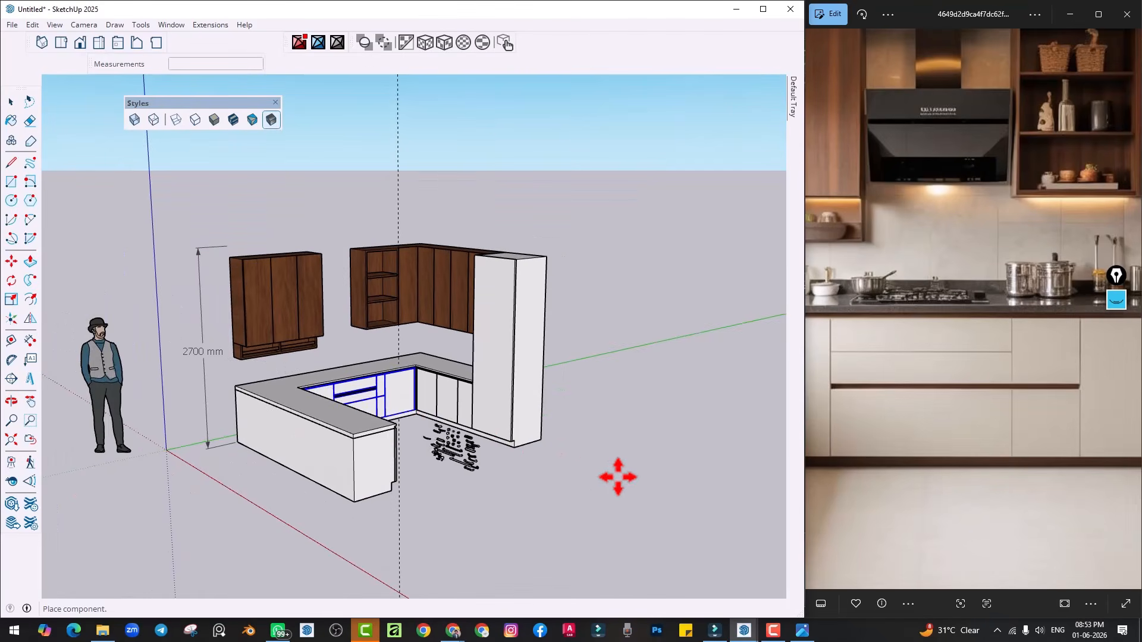
middle_click_drag(615, 474, 340, 514)
left_click(239, 542)
key("space")
Copy the small curved bar handle out of the imported collection and paste it on the floor before the corner base cabinets
scroll(143, 544, "up", 2)
middle_click_drag(143, 541, 443, 434, "shift")
scroll(337, 446, "up", 6)
scroll(445, 436, "up", 5)
scroll(411, 393, "down", 3)
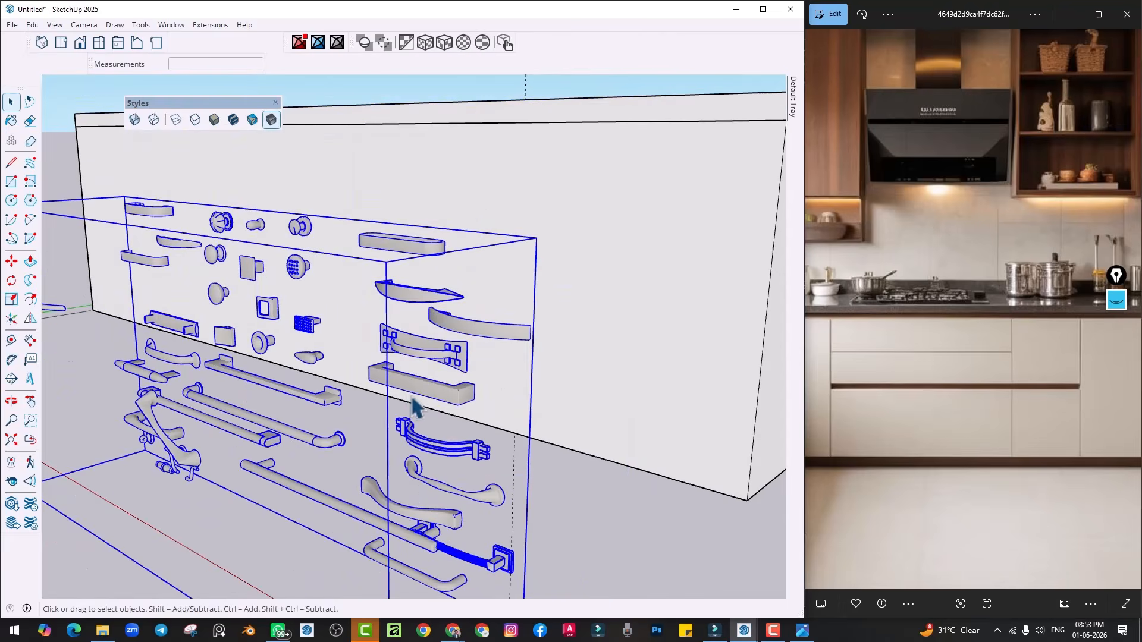
middle_click_drag(410, 391, 461, 364)
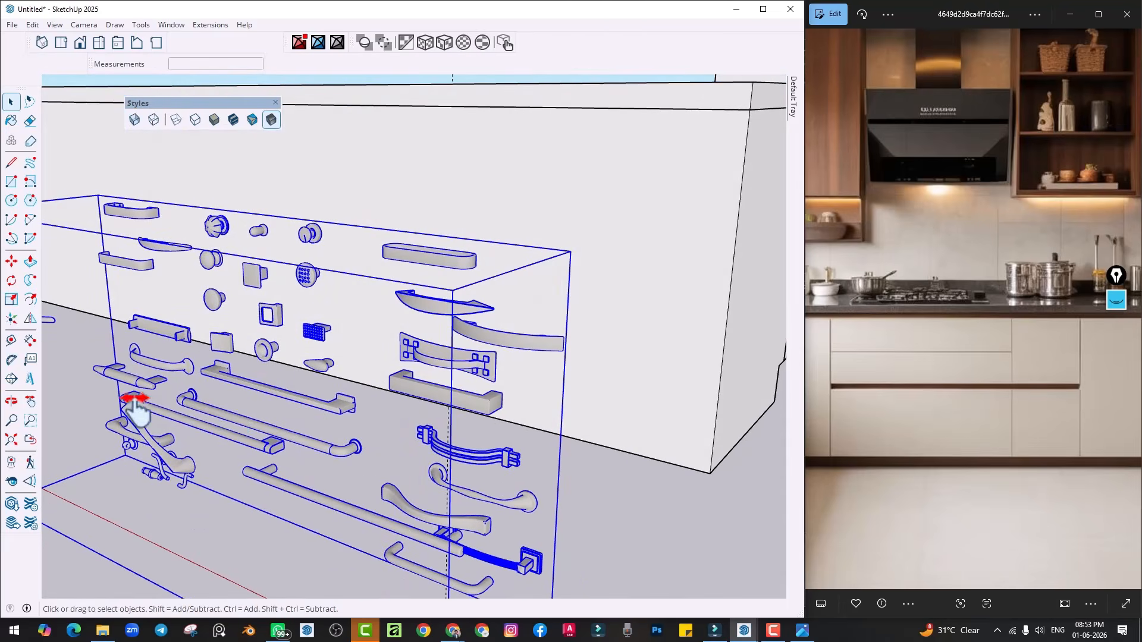
middle_click_drag(135, 408, 181, 396, "shift")
scroll(186, 447, "up", 3)
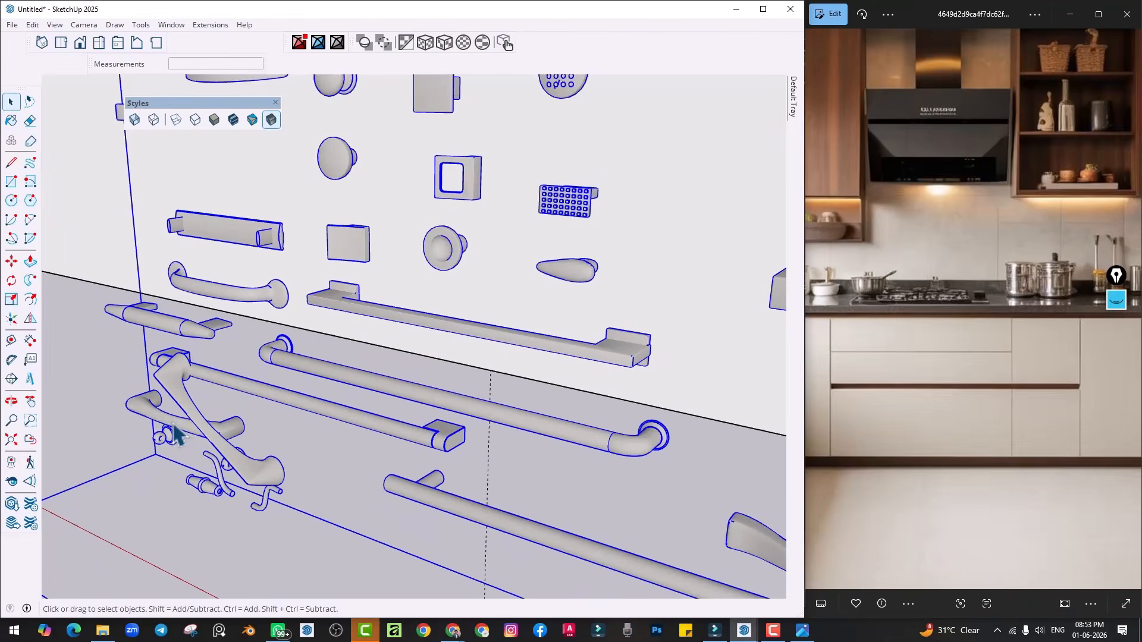
key("Escape")
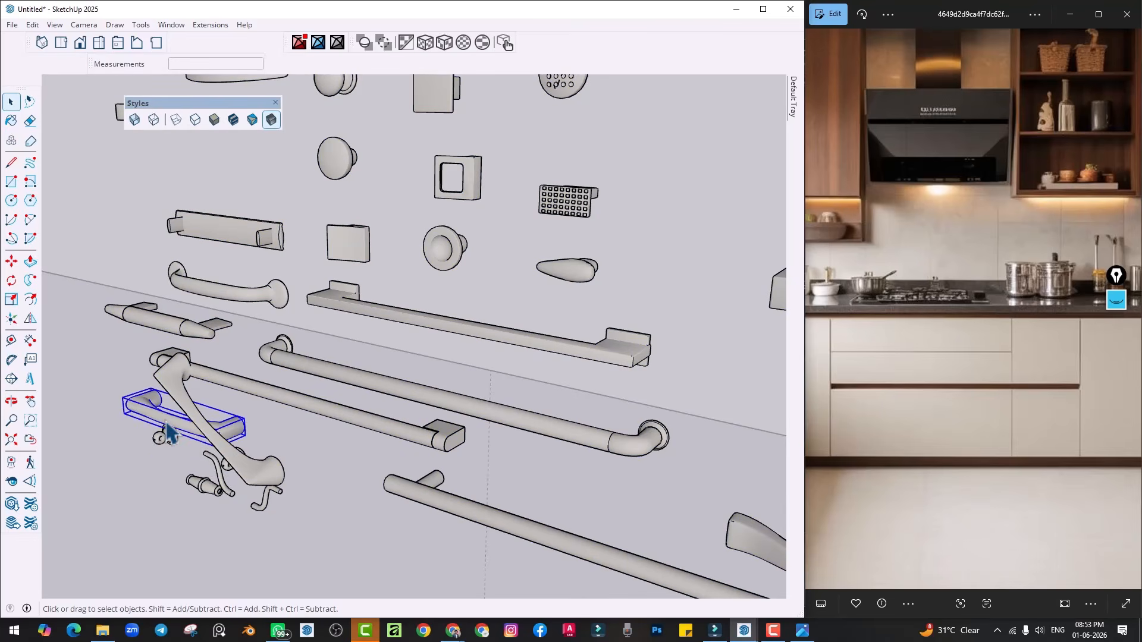
scroll(169, 433, "down", 10)
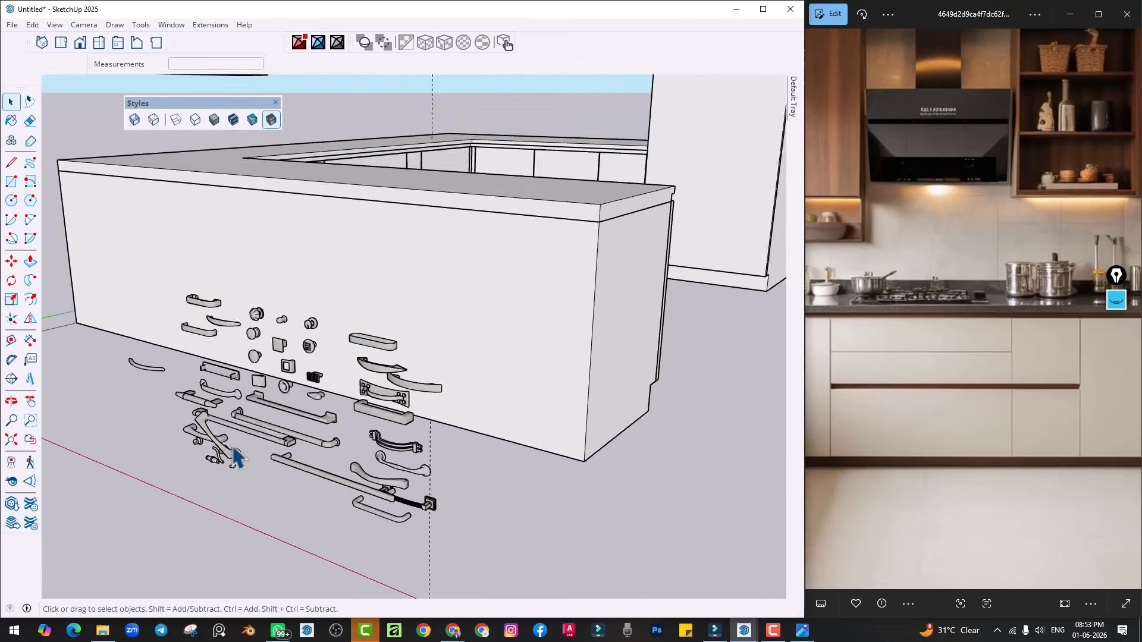
scroll(466, 237, "up", 8)
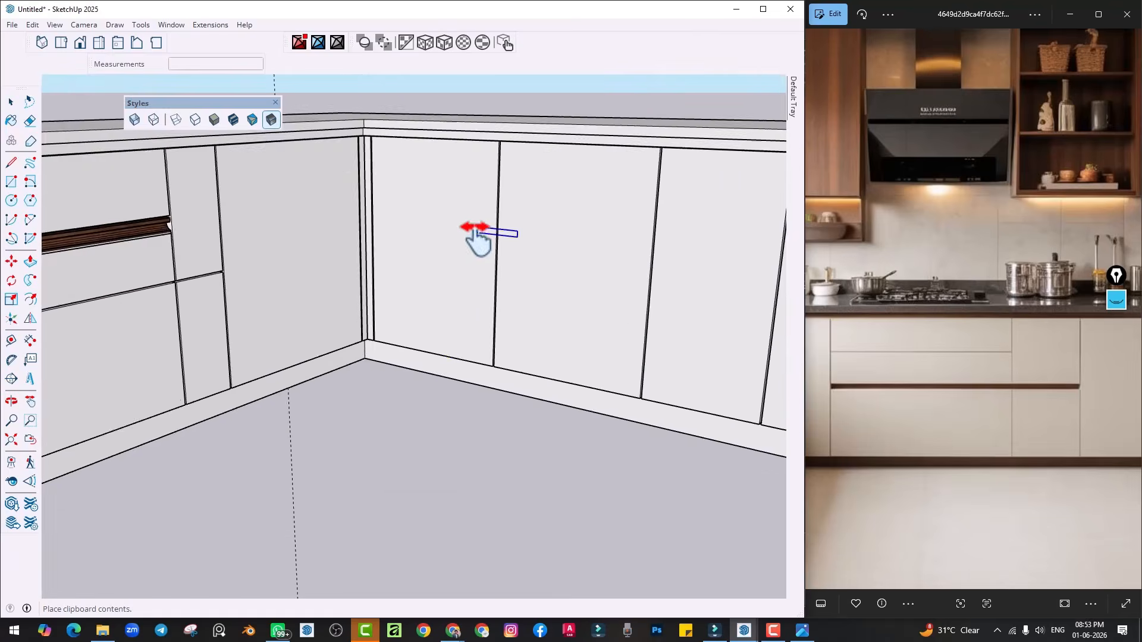
left_click(405, 532)
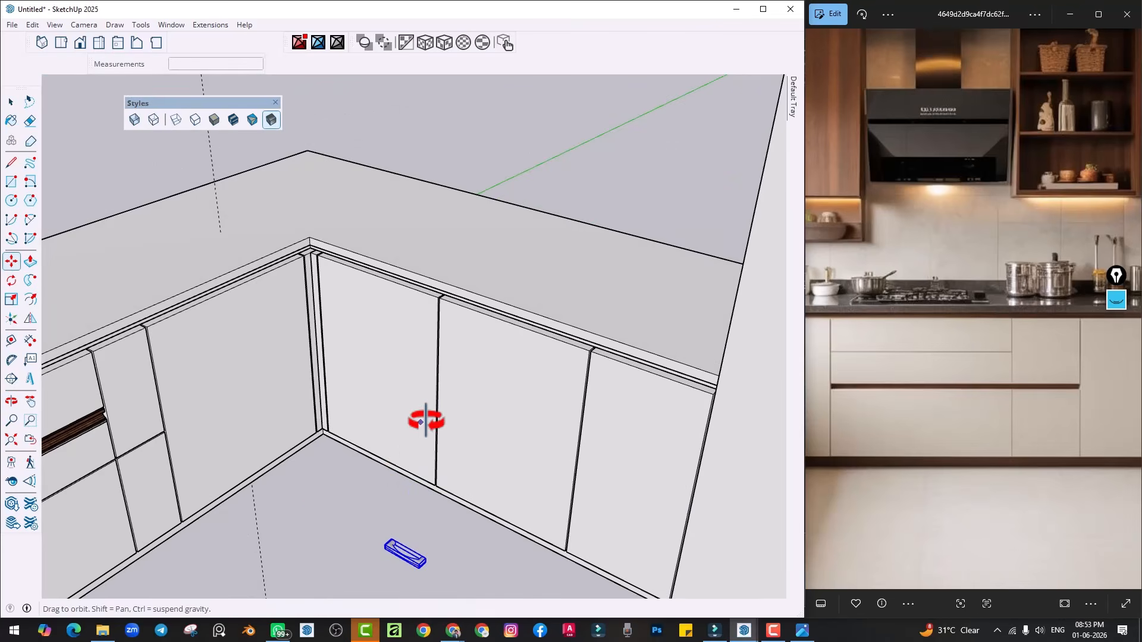
Add a guide 50 mm below the base doors' top edge and vertical guides through the centres of the first two doors
key("t")
scroll(520, 357, "up", 2)
scroll(513, 324, "up", 2)
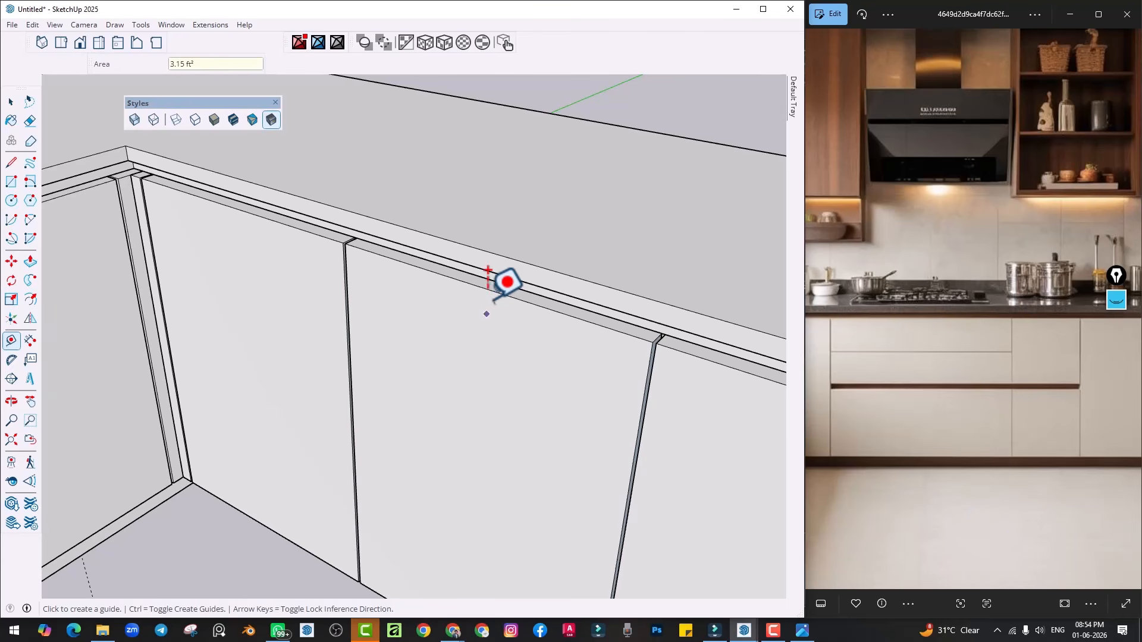
left_click(481, 288)
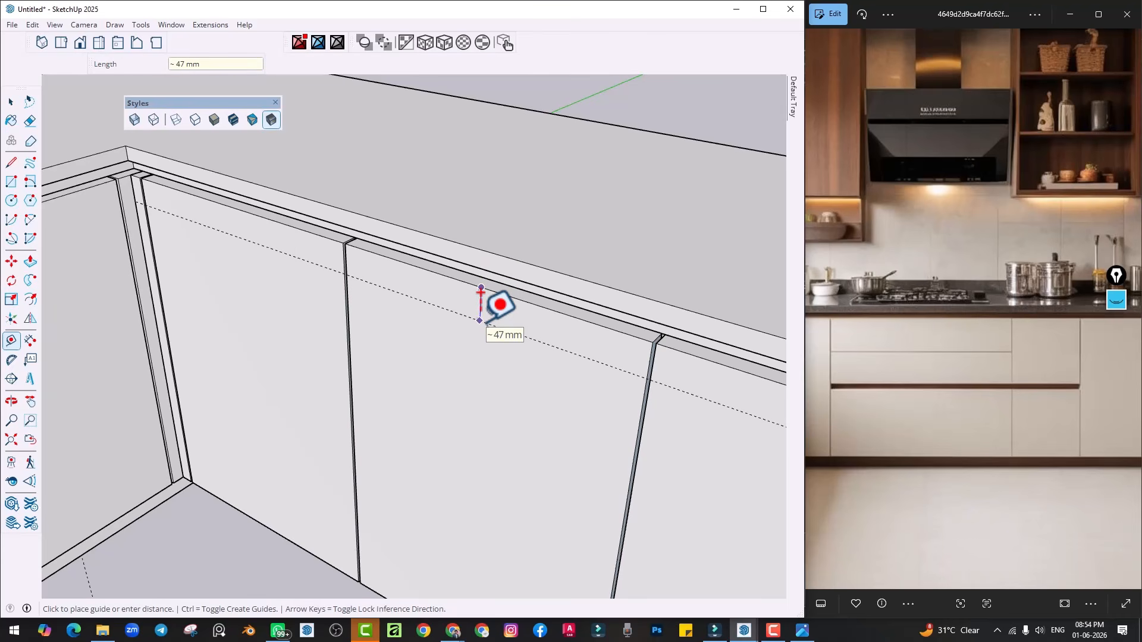
key("Return")
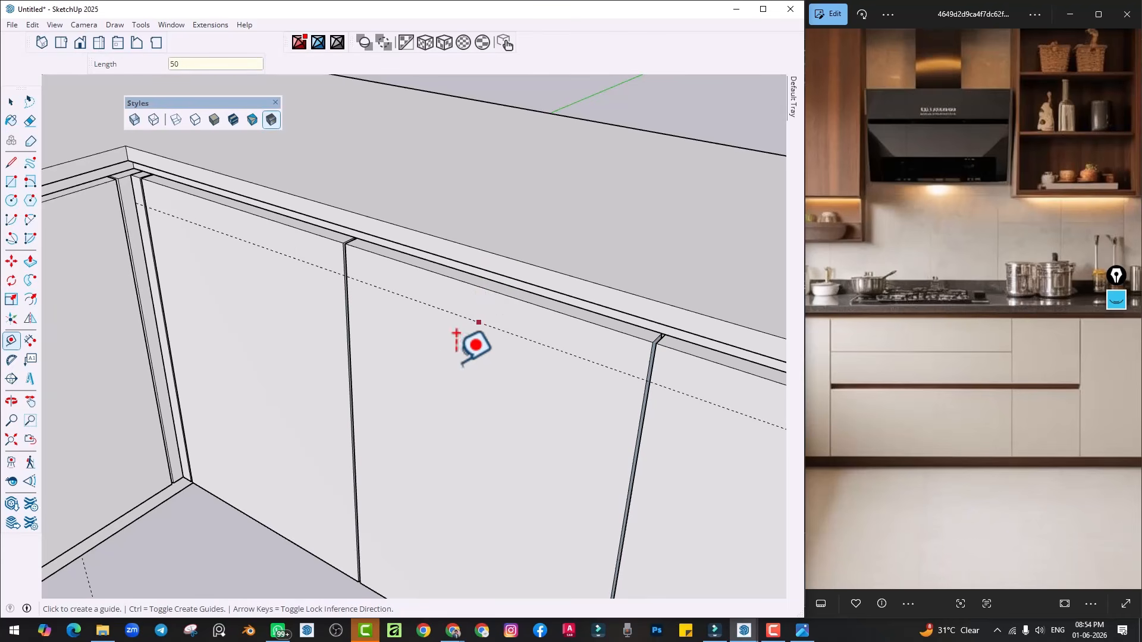
scroll(417, 324, "up", 2)
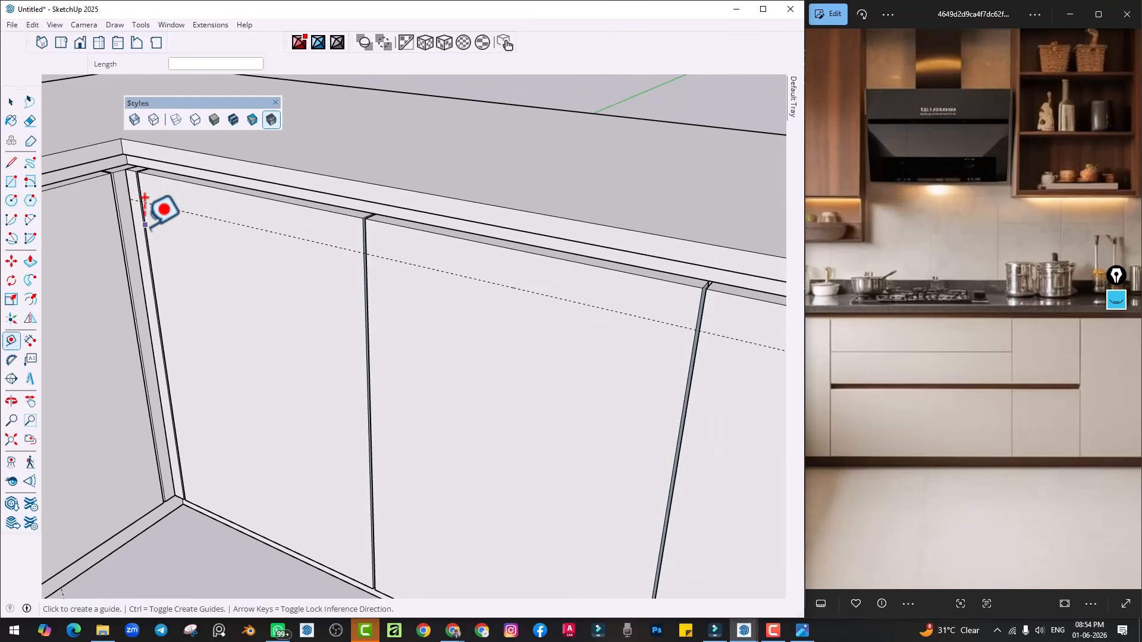
left_click(241, 192)
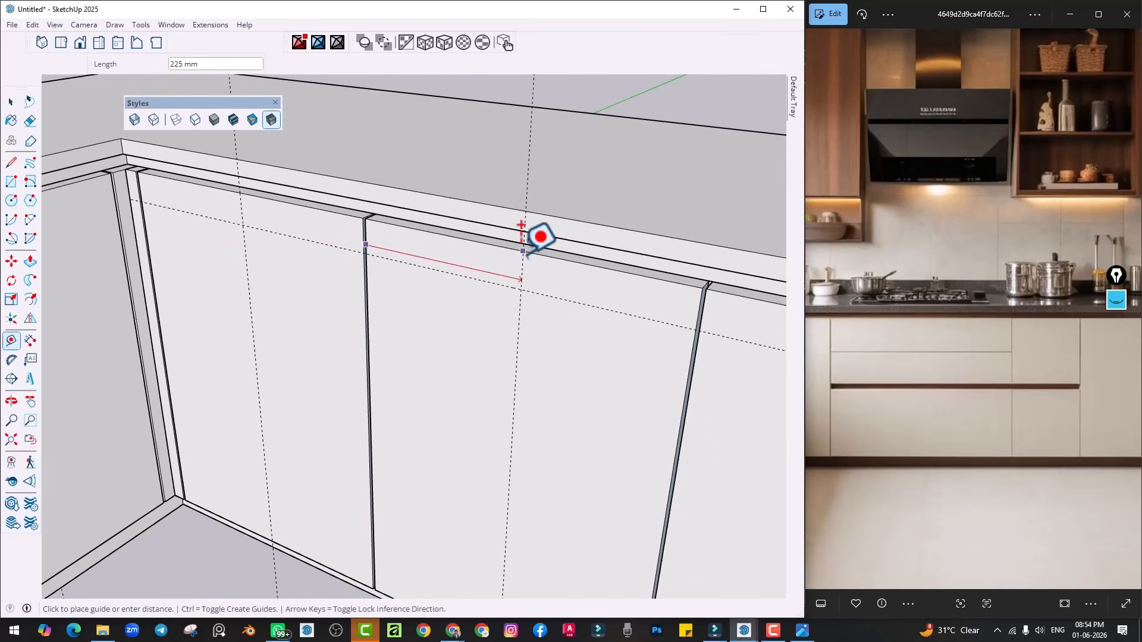
Move the handle from the floor to the first door's guide intersection and centre its back edge on the vertical guide
scroll(383, 387, "down", 6)
scroll(351, 516, "up", 7)
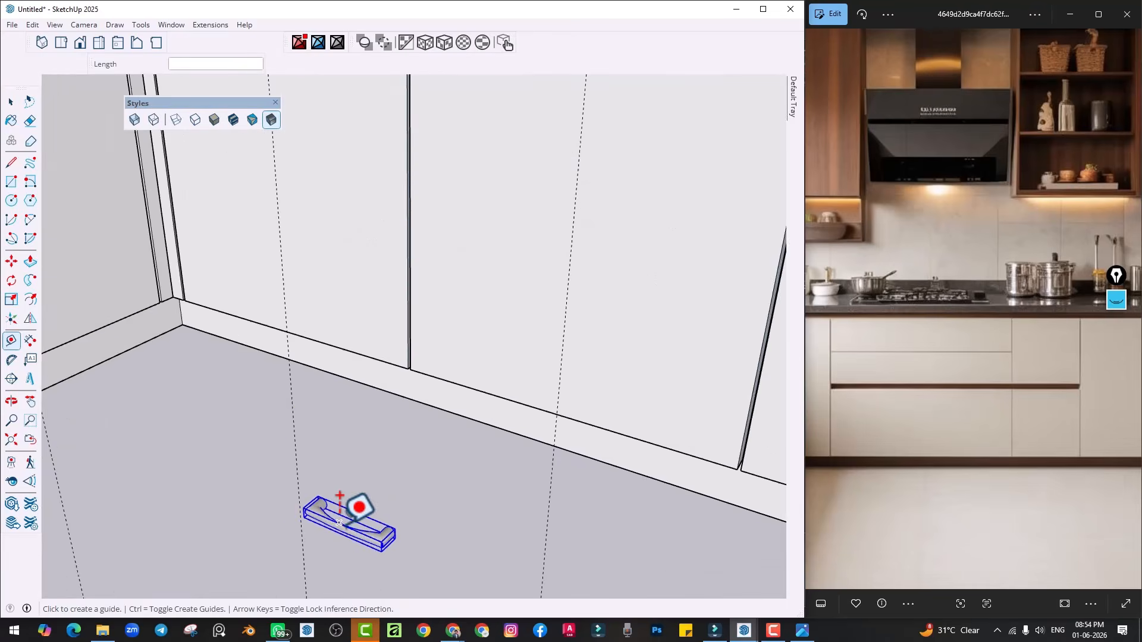
middle_click_drag(346, 526, 370, 526)
key("m")
scroll(416, 548, "up", 2)
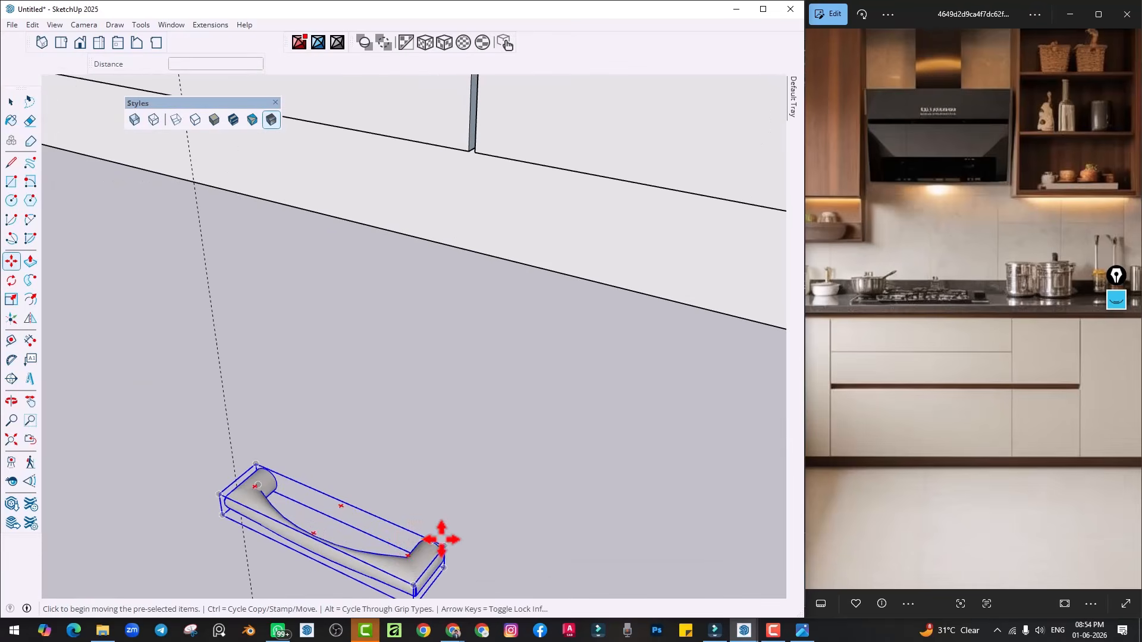
left_click(444, 546)
scroll(345, 363, "down", 1)
middle_click_drag(219, 176, 403, 497, "shift")
scroll(402, 499, "down", 1)
middle_click_drag(395, 200, 365, 405, "shift")
left_click(370, 245)
scroll(310, 229, "up", 1)
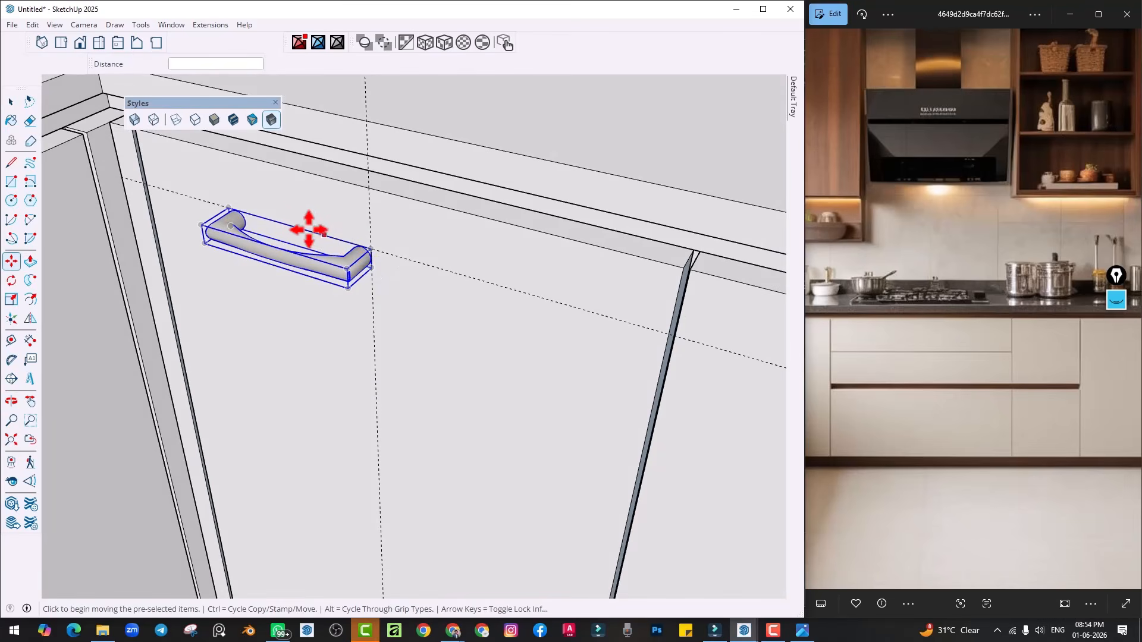
left_click(292, 226)
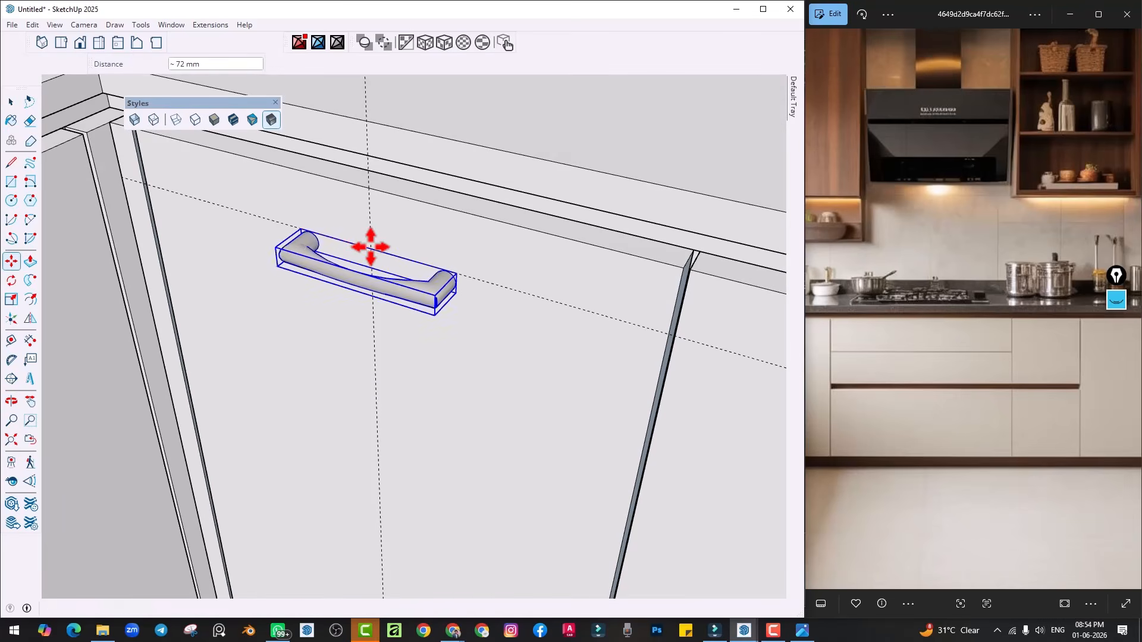
left_click(369, 232)
Copy the centred handle to the second door's guide intersection and again 379 mm further along onto the third door
scroll(631, 311, "down", 2)
scroll(421, 307, "up", 3)
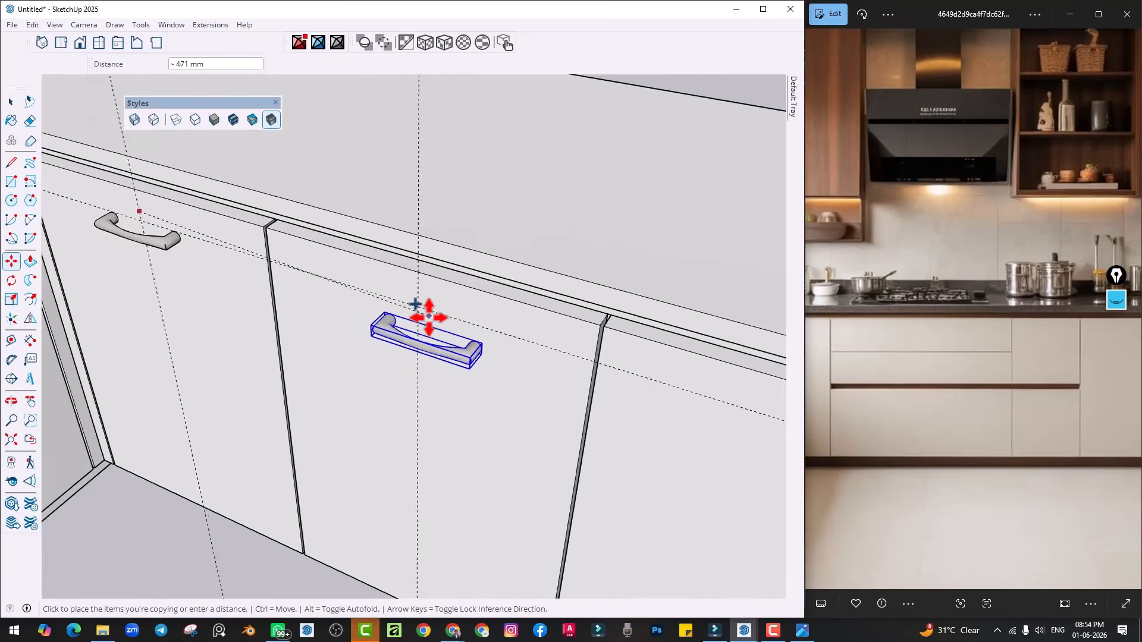
scroll(420, 279, "up", 1)
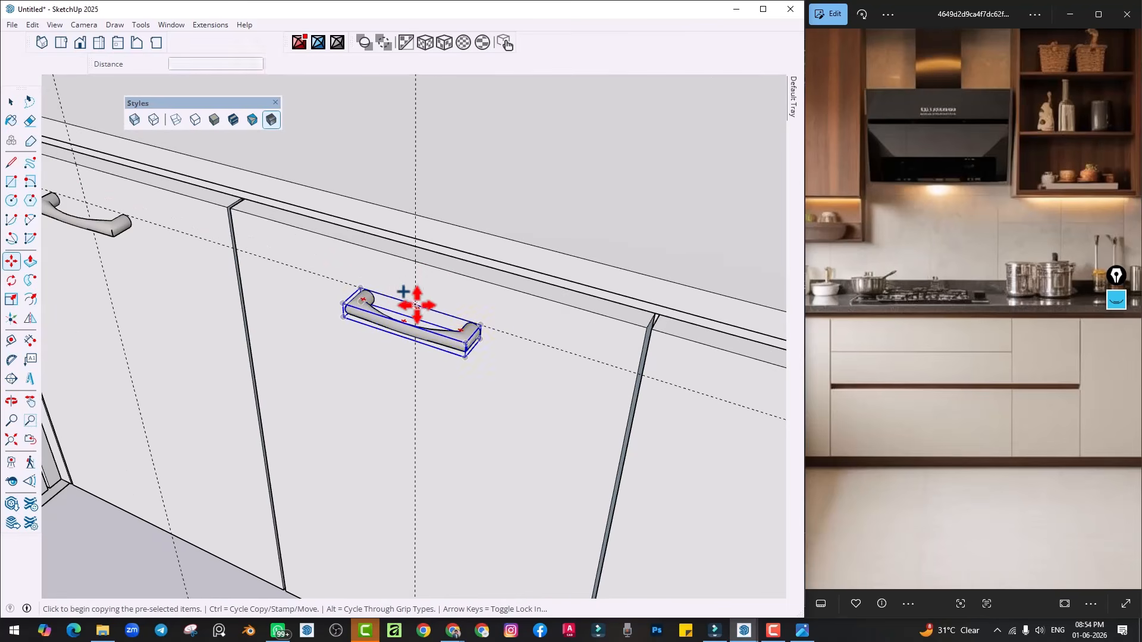
left_click(416, 305)
scroll(566, 351, "down", 2)
scroll(395, 326, "up", 4)
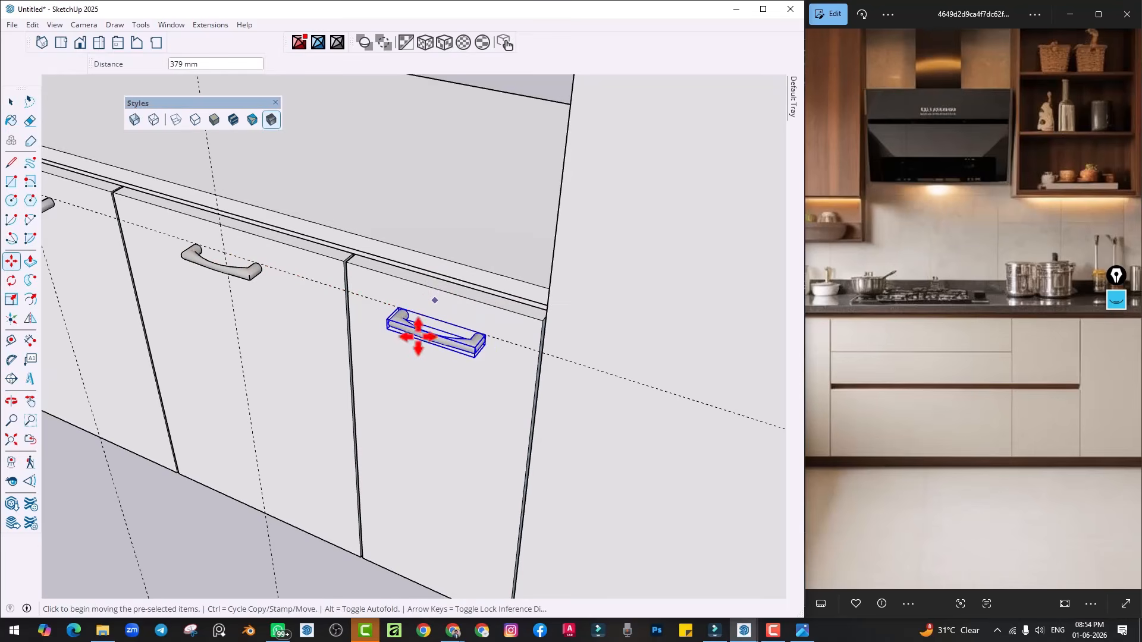
Copy the third door's handle onto the countertop above the adjoining cabinet run with the g profile drawers
scroll(418, 337, "down", 5)
middle_click_drag(278, 386, 568, 387, "shift")
middle_click_drag(361, 349, 276, 351)
key("space")
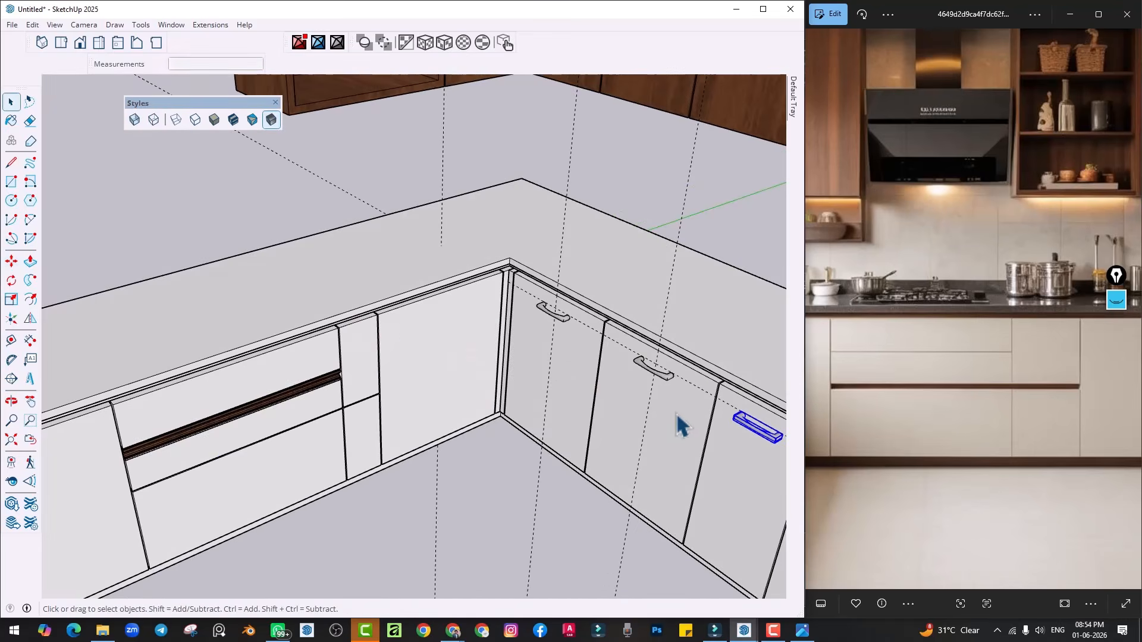
scroll(681, 425, "up", 1)
scroll(711, 413, "up", 1)
key("ctrl")
left_click(761, 434)
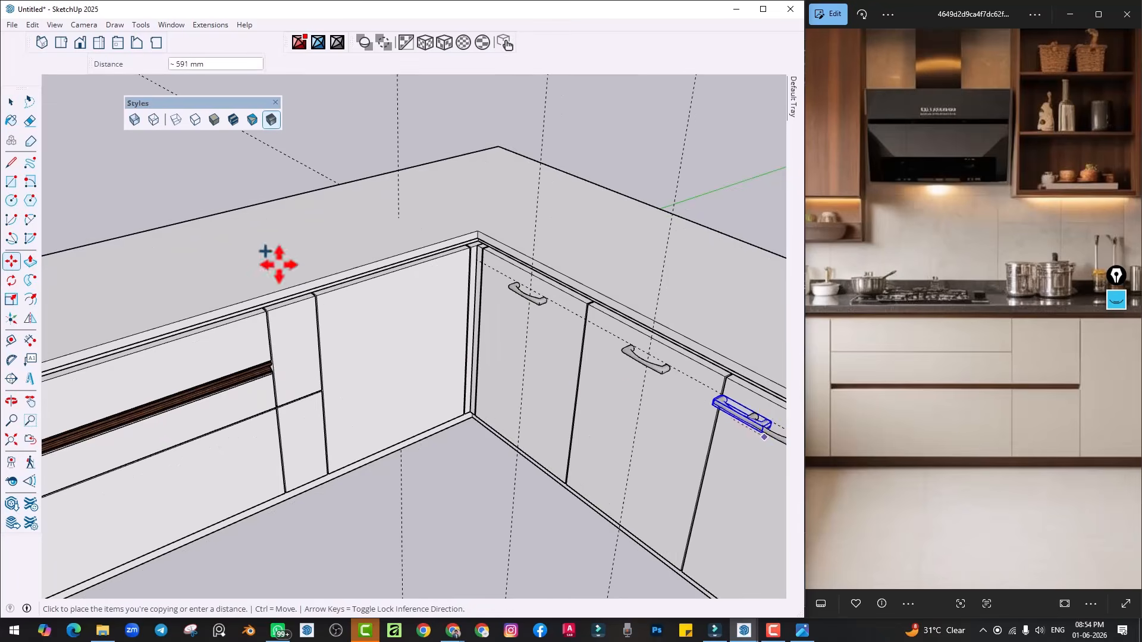
middle_click_drag(233, 235, 313, 288)
scroll(300, 331, "up", 3)
Rotate the copied handle on the countertop 90 degrees so it runs parallel to the drawer cabinet fronts
key("q")
left_click(268, 357)
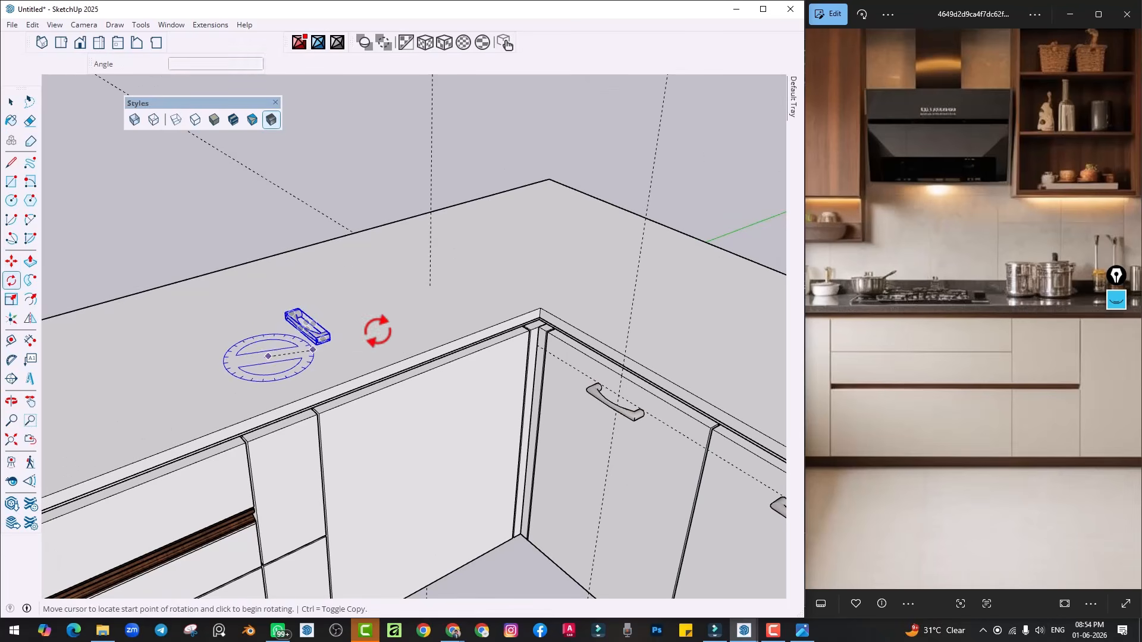
left_click(375, 320)
type("90")
key("Return")
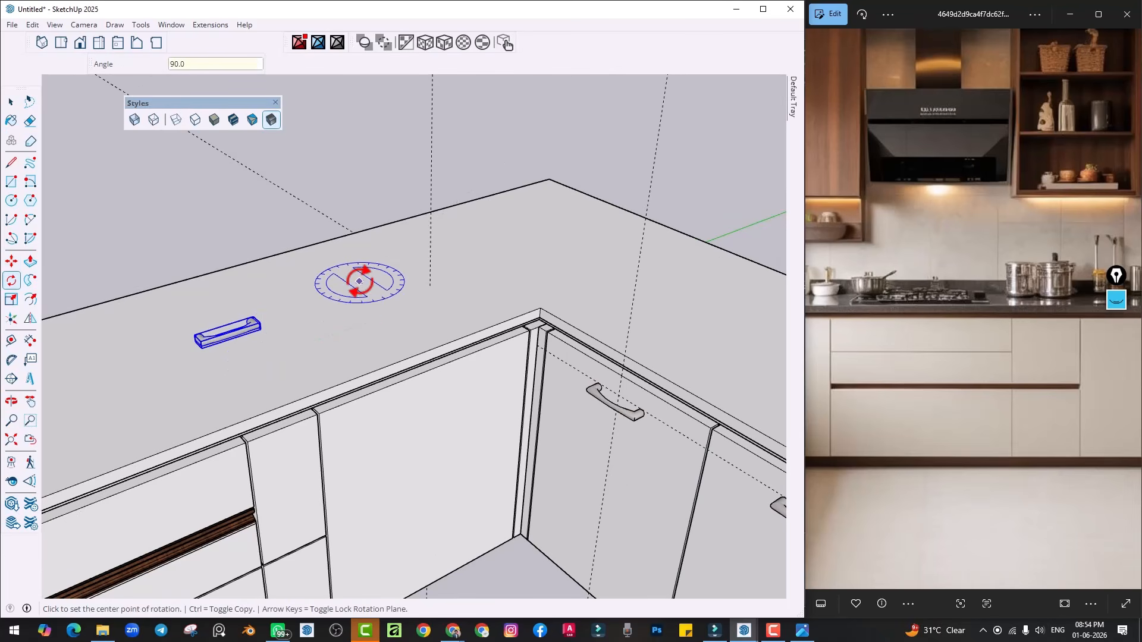
Add a horizontal guide just below the corner door's top edge and a vertical guide through the door's centre
key("t")
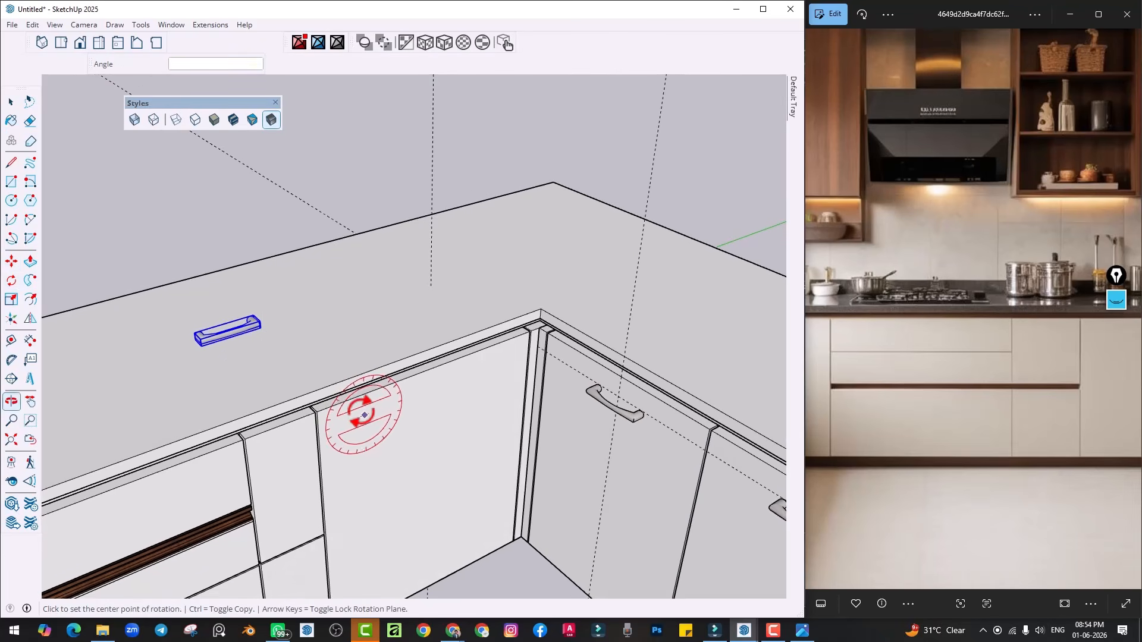
scroll(371, 367, "up", 3)
left_click(356, 365)
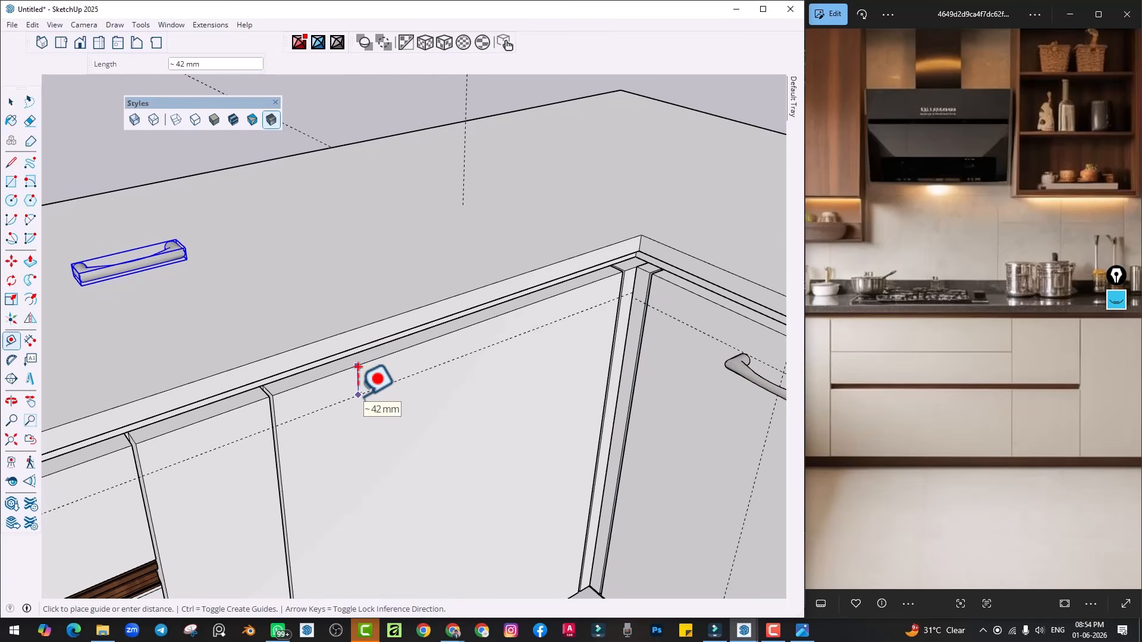
key("space")
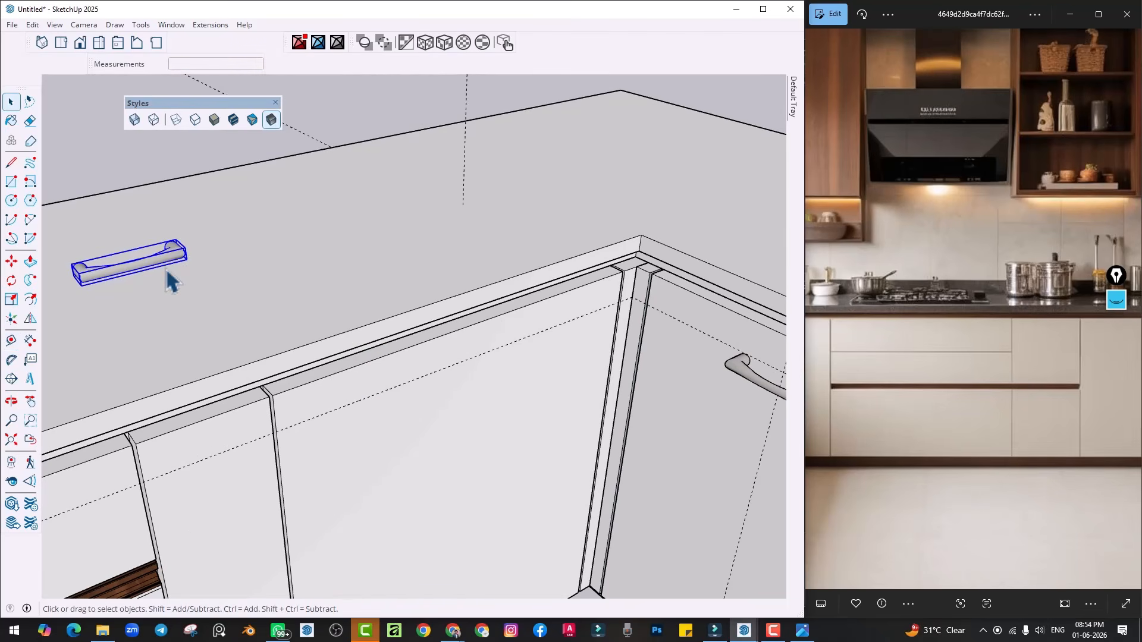
key("t")
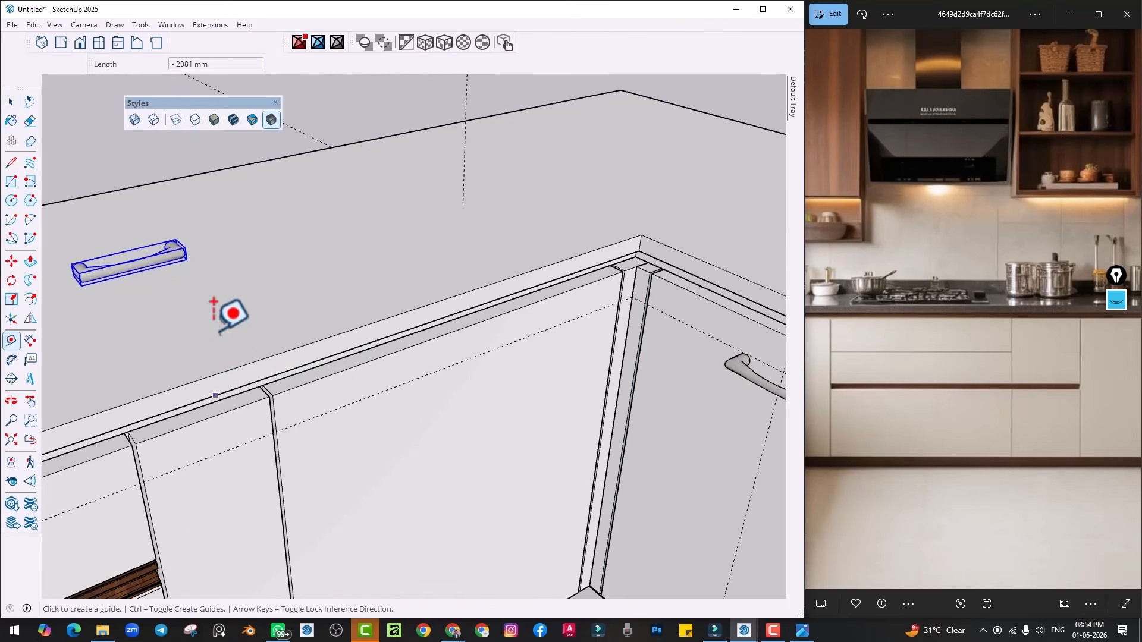
left_click(271, 409)
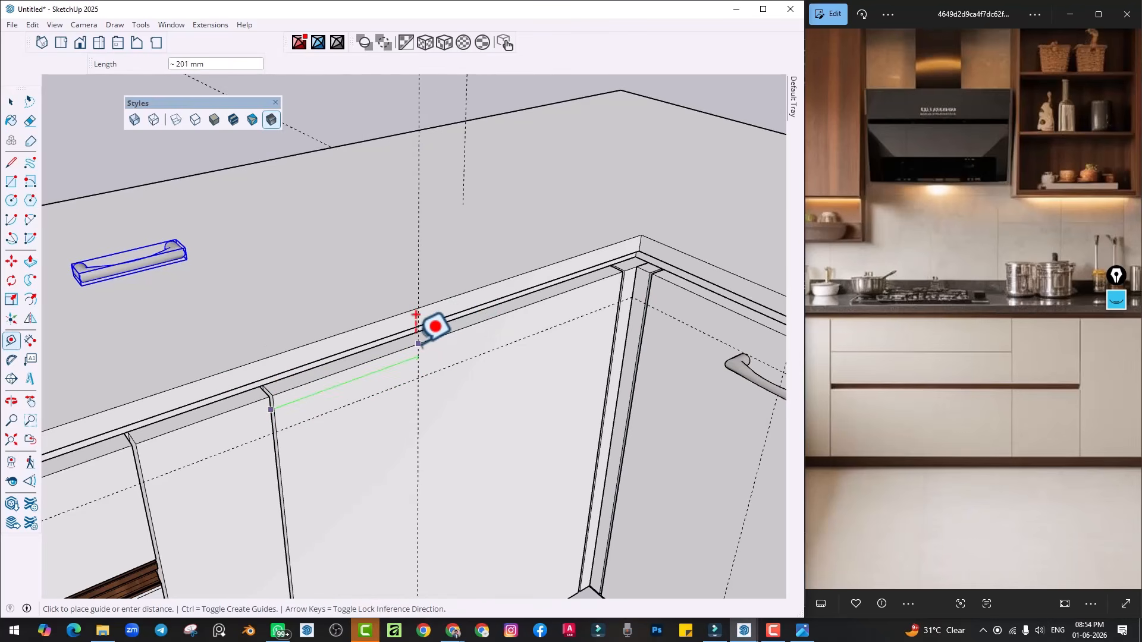
left_click(470, 325)
Move the handle from the countertop onto the corner door, aligning its rear corner with the horizontal guide below the door's top edge
middle_click_drag(446, 322, 286, 318)
key("m")
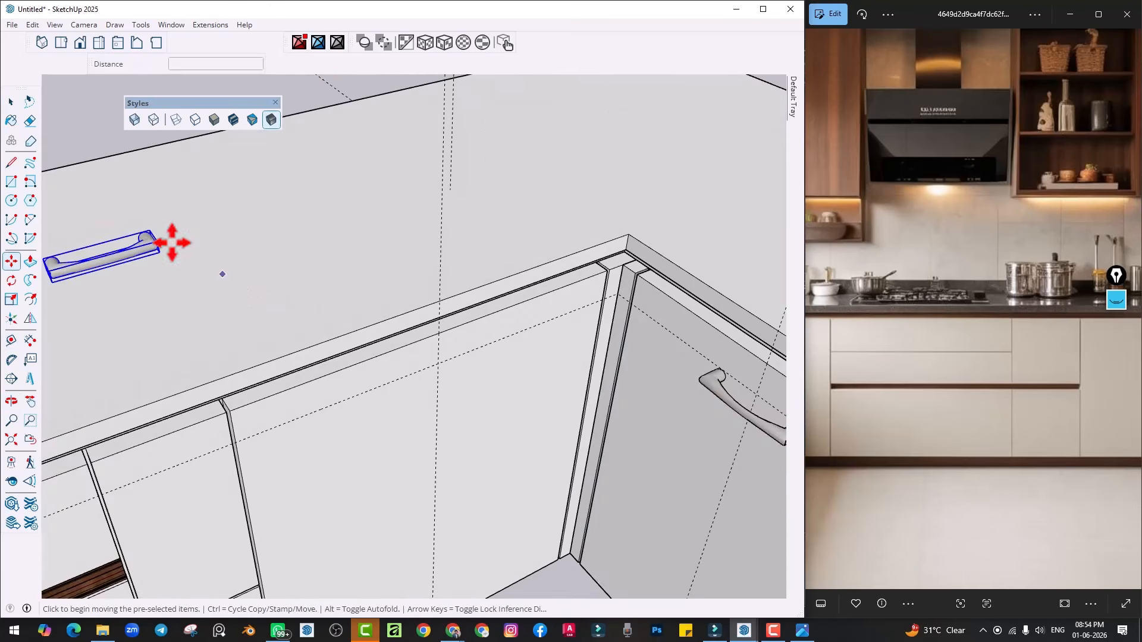
scroll(119, 244, "up", 2)
left_click(91, 248)
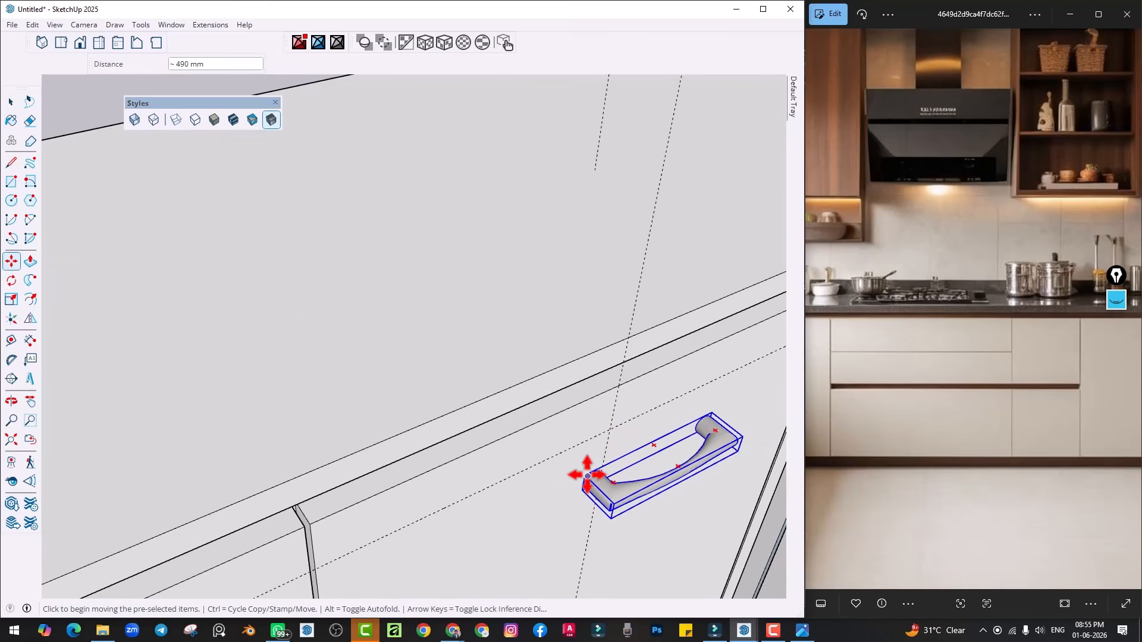
left_click(585, 476)
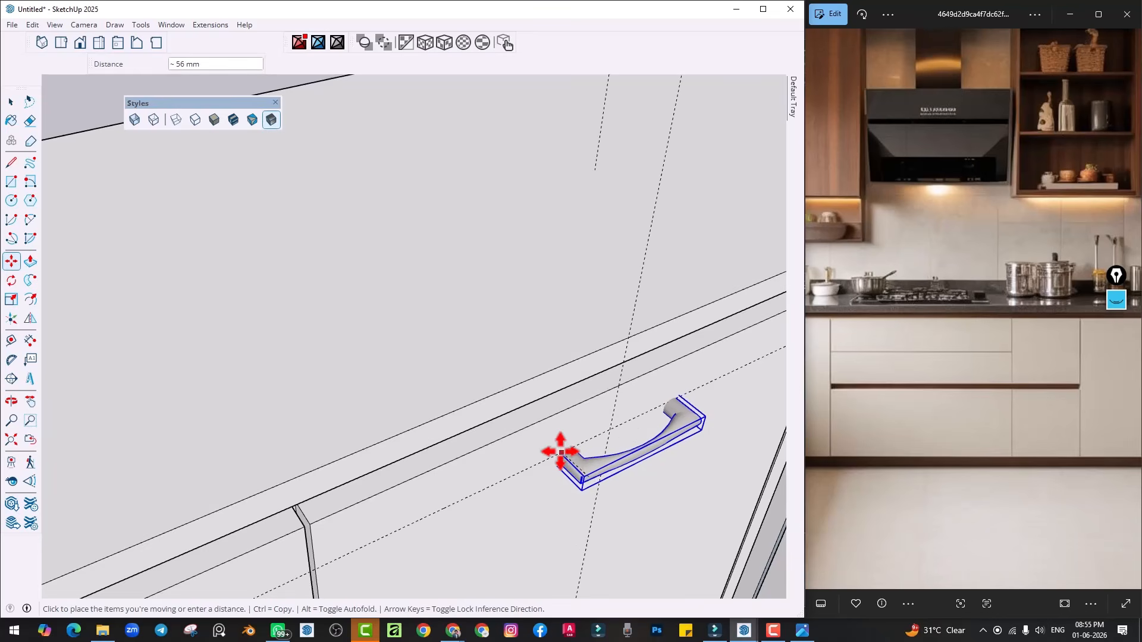
left_click(564, 454)
scroll(532, 479, "up", 3)
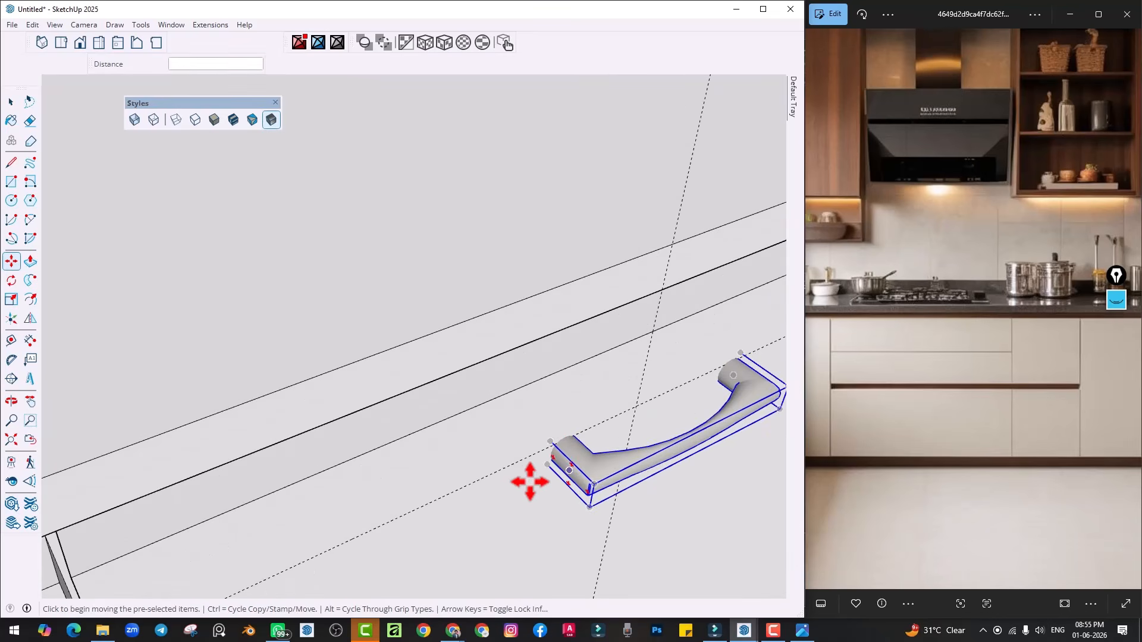
left_click(559, 453)
key("Escape")
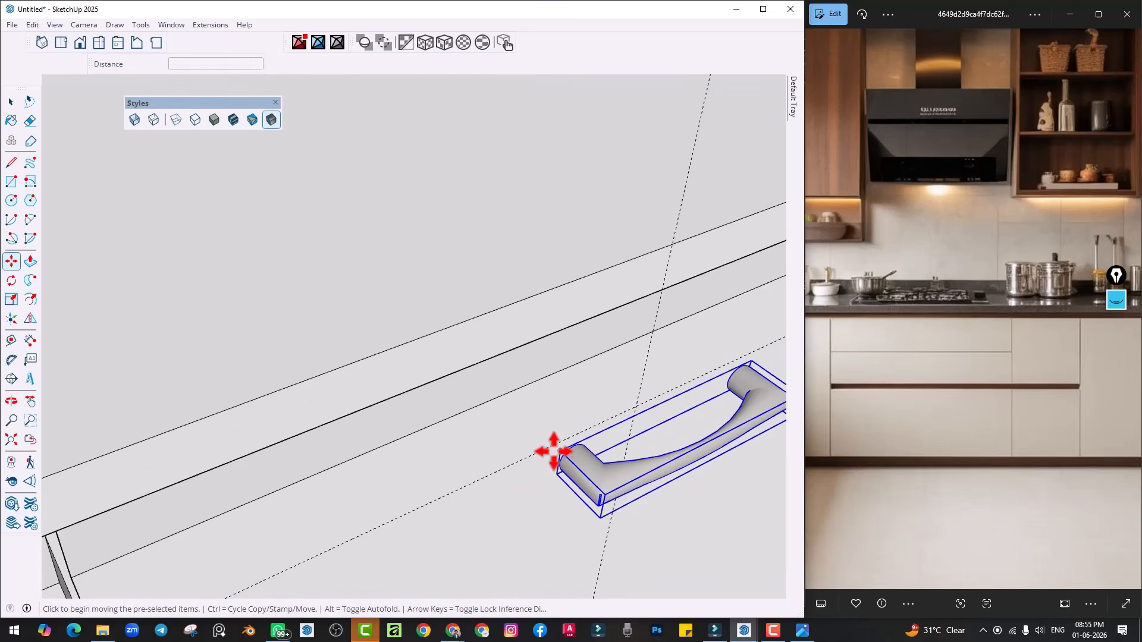
Shift the handle about 13 mm sideways along the horizontal guide to centre it on the corner door's vertical guide
middle_click_drag(543, 415, 538, 443)
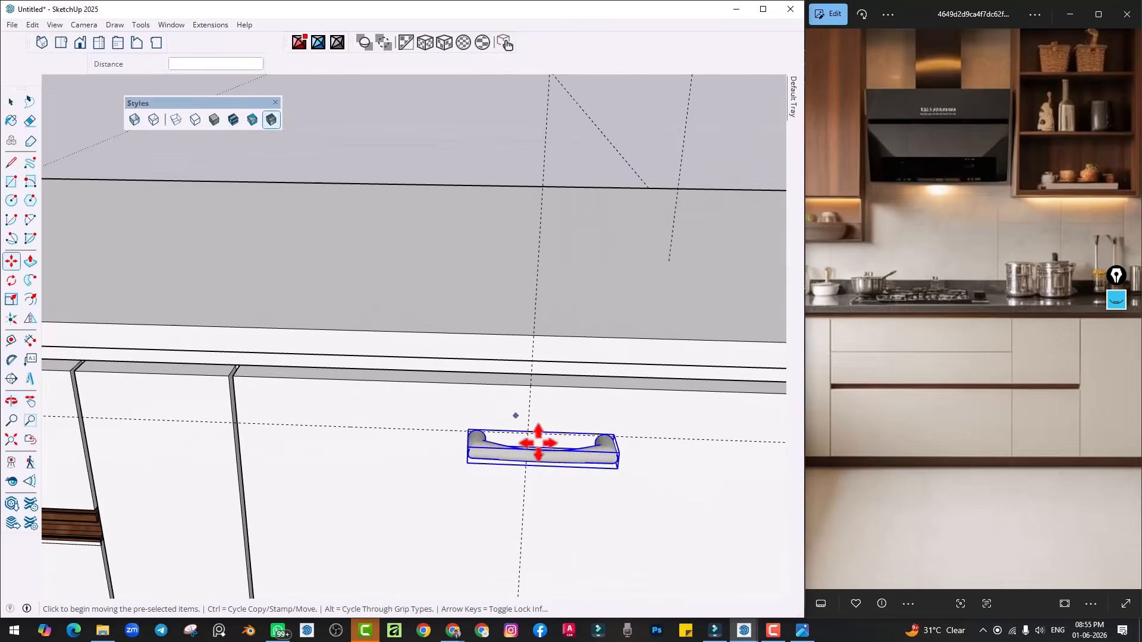
scroll(538, 443, "down", 1)
scroll(573, 498, "up", 1)
left_click(546, 483)
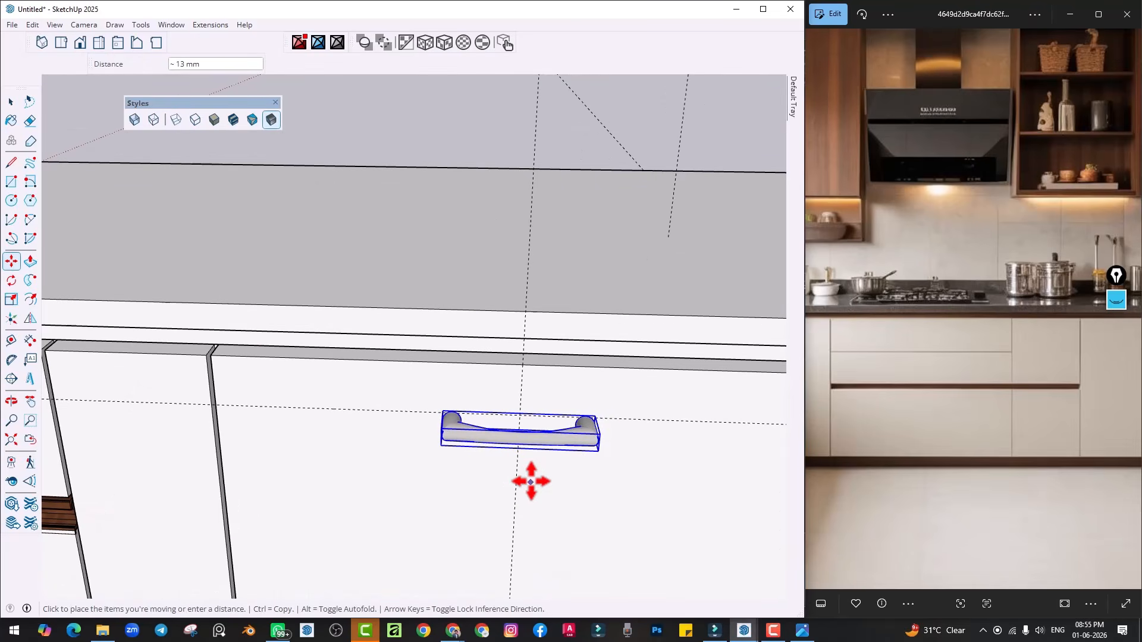
left_click(531, 481)
Copy the corner door's handle onto the adjoining narrow front and the wide top drawer above the g profile, centring each copy
key("ctrl")
left_click(521, 402)
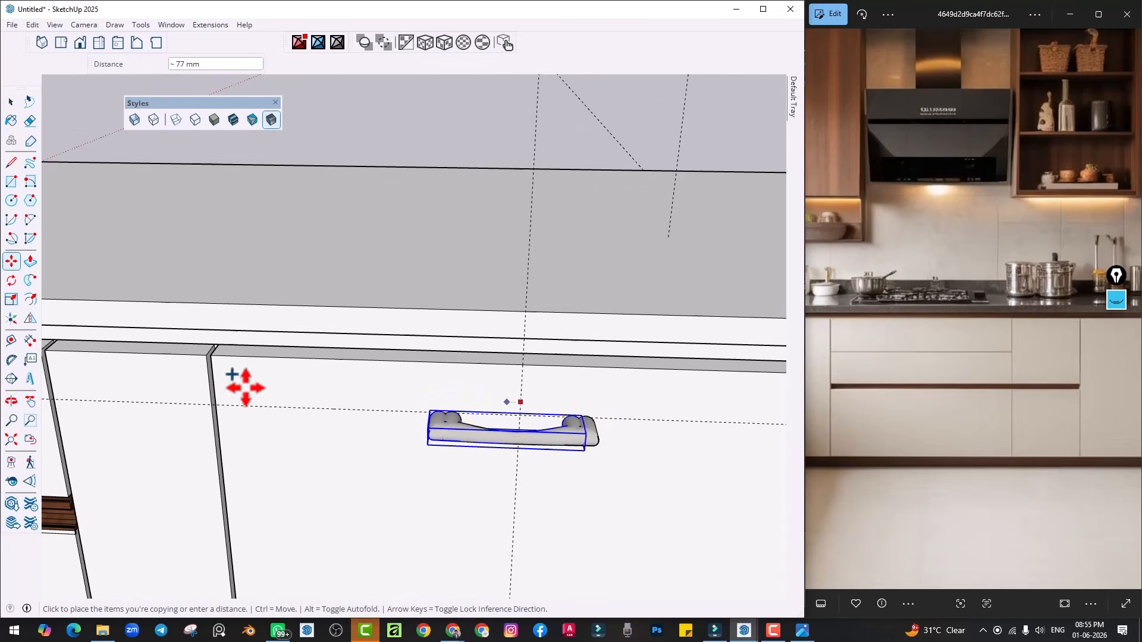
middle_click_drag(244, 387, 464, 381)
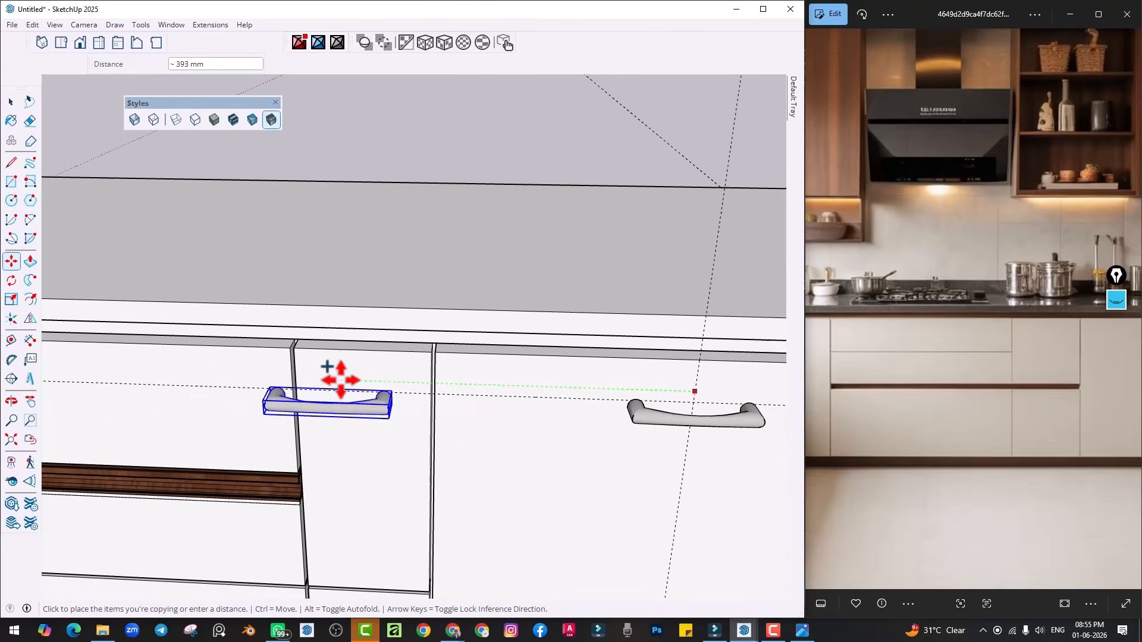
left_click(362, 354)
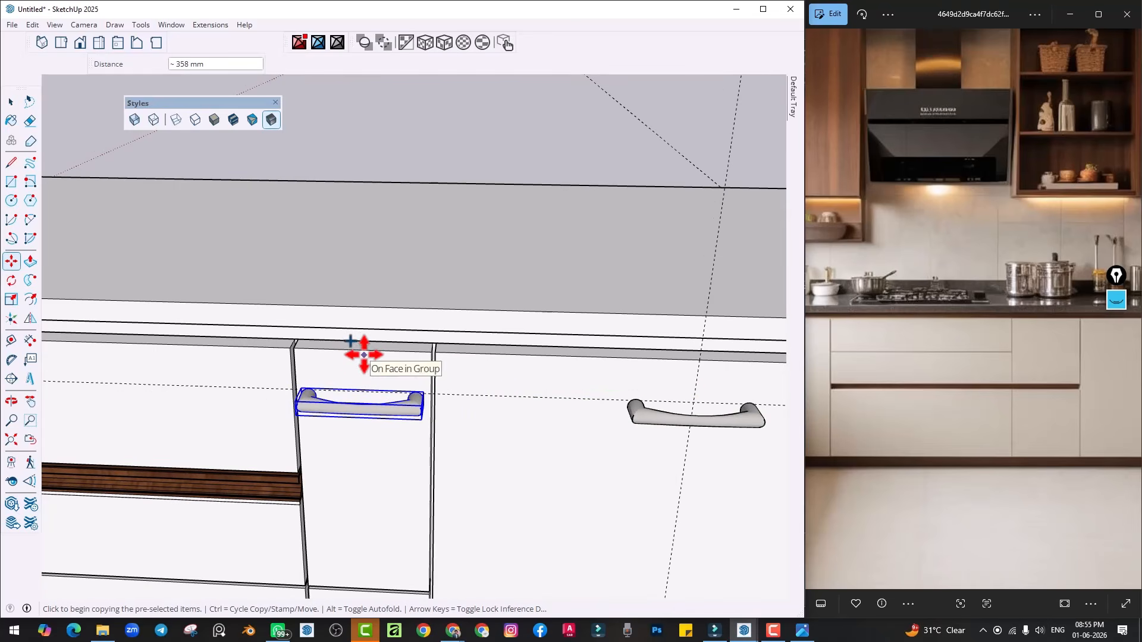
left_click(361, 350)
middle_click_drag(196, 365, 428, 359)
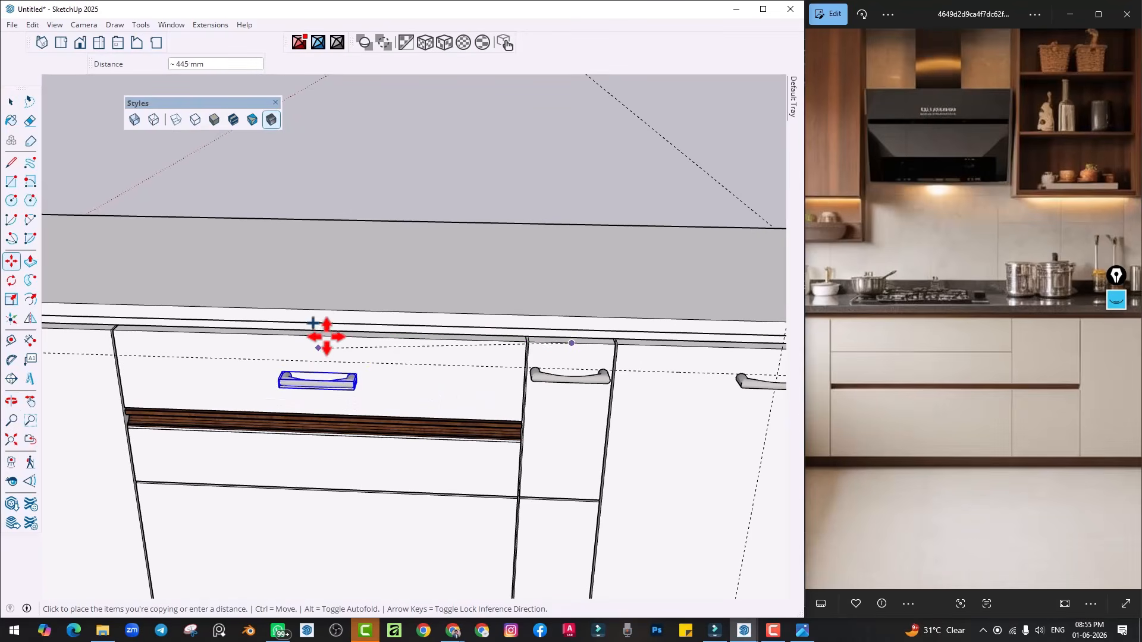
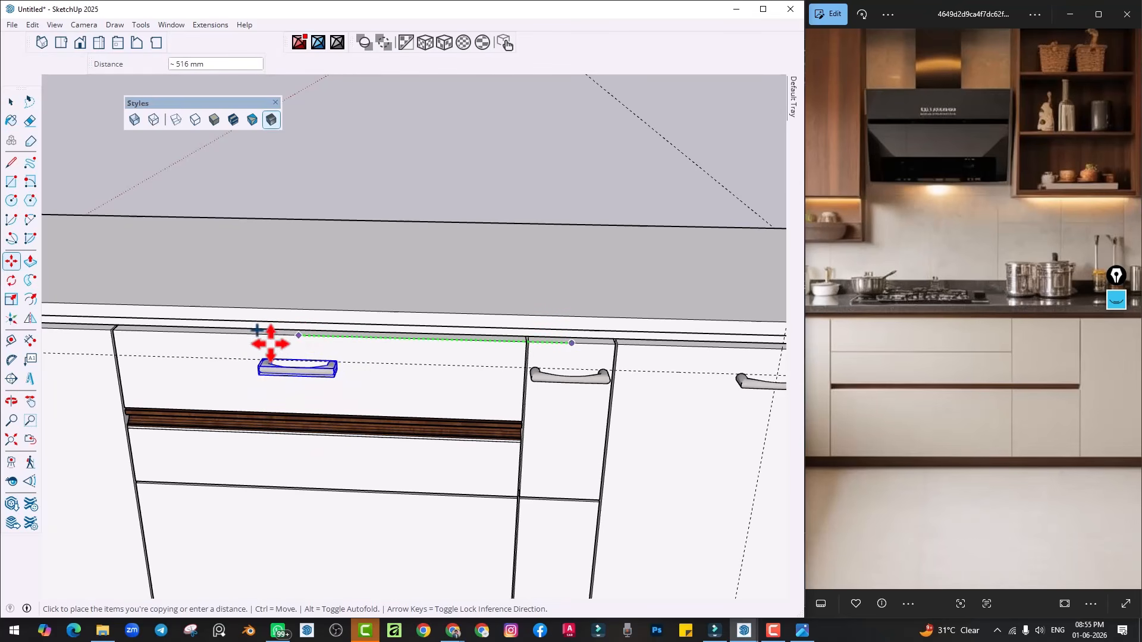
key("Escape")
Copy the drawer's handle about 656 mm along onto the end door beside the peninsula, using the midpoint of the door's top edge
scroll(323, 415, "down", 6)
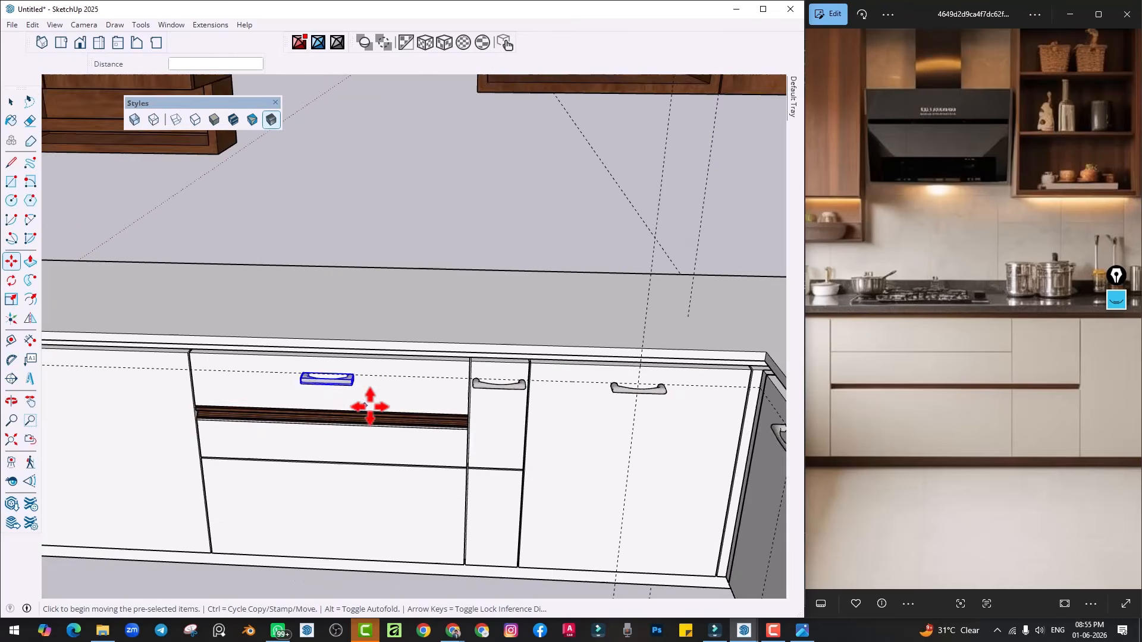
scroll(326, 412, "up", 4)
key("ctrl")
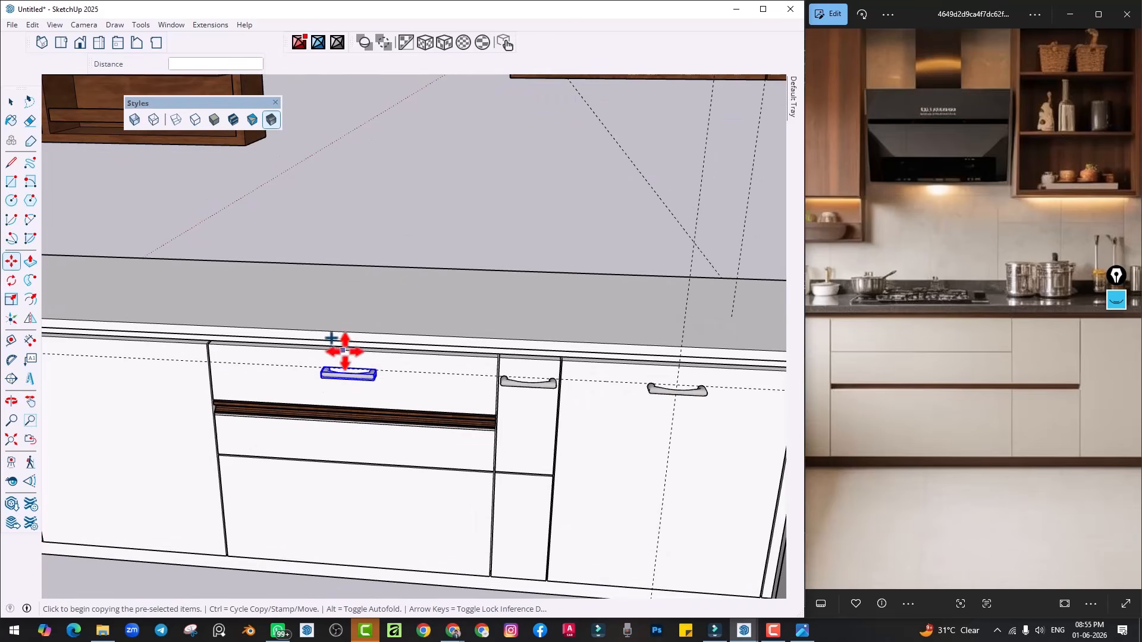
left_click(349, 350)
middle_click_drag(121, 358, 281, 358, "shift")
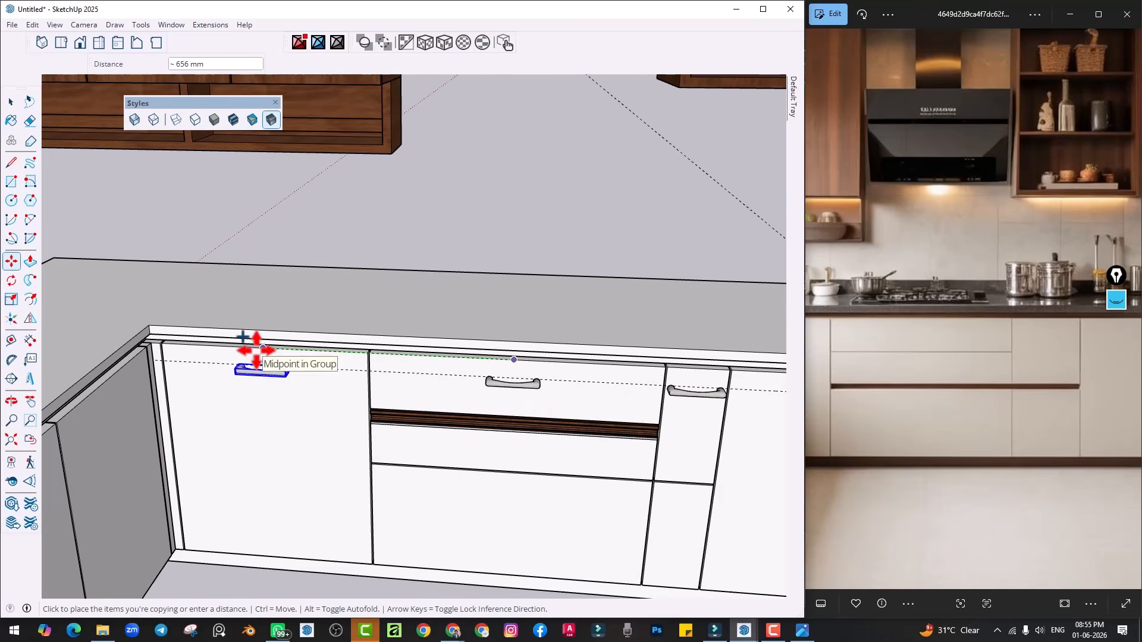
left_click(256, 351)
Clear the handle selection and delete all guides from the model
scroll(349, 420, "down", 2)
scroll(503, 462, "up", 3)
key("space")
middle_click_drag(482, 461, 427, 422)
scroll(427, 422, "down", 3)
left_click(497, 542)
middle_click_drag(374, 507, 490, 508)
scroll(381, 446, "down", 3)
middle_click_drag(380, 440, 359, 385)
left_click(33, 30)
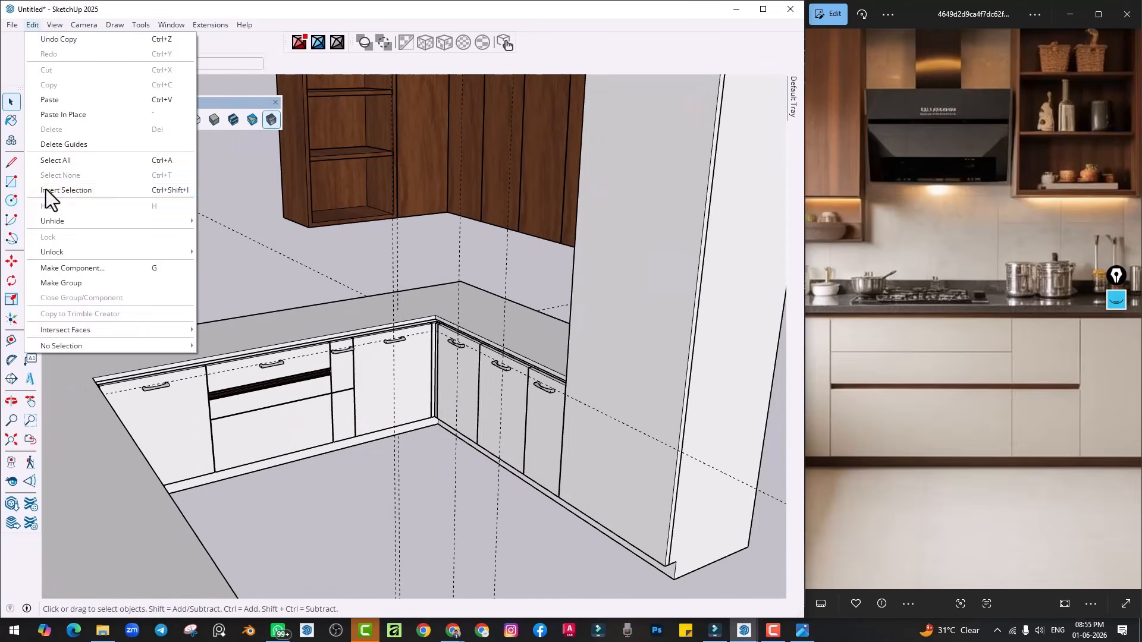
left_click(52, 144)
Examine the tall built-in oven unit in the reference photo and compare it with the blank tall cabinet in the model
scroll(429, 341, "down", 2)
scroll(430, 345, "down", 5)
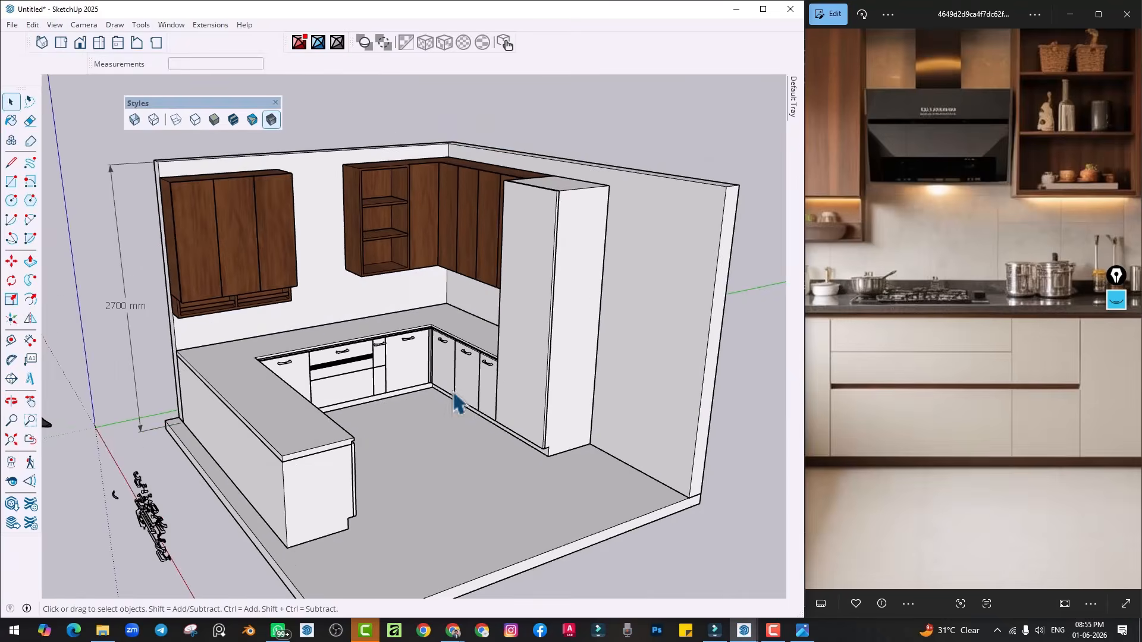
scroll(1034, 327, "down", 5)
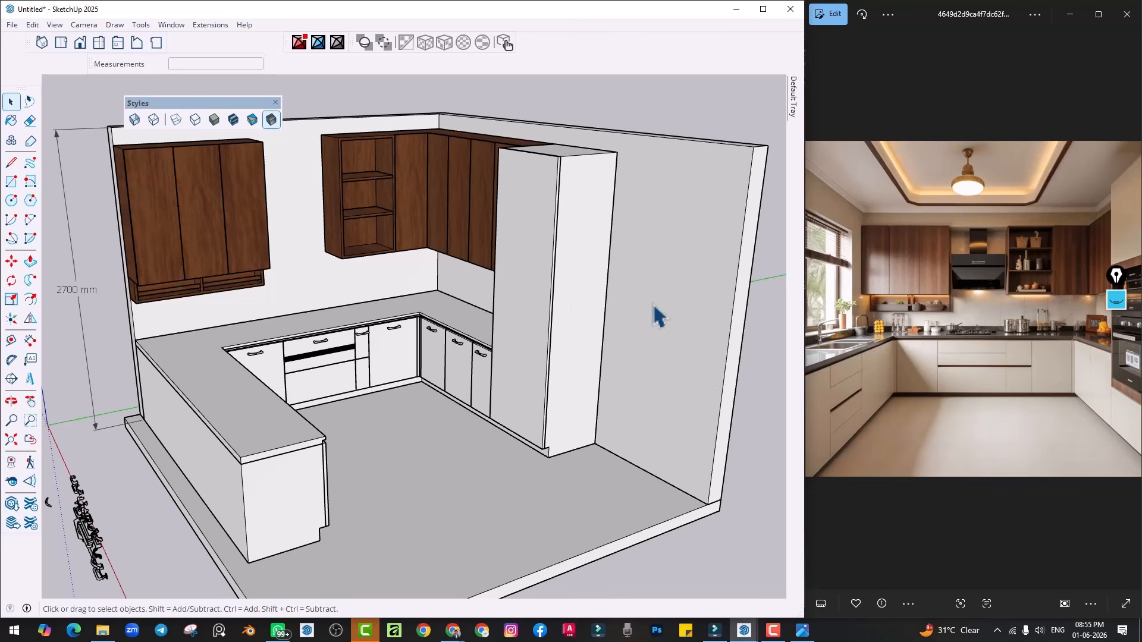
scroll(555, 360, "up", 3)
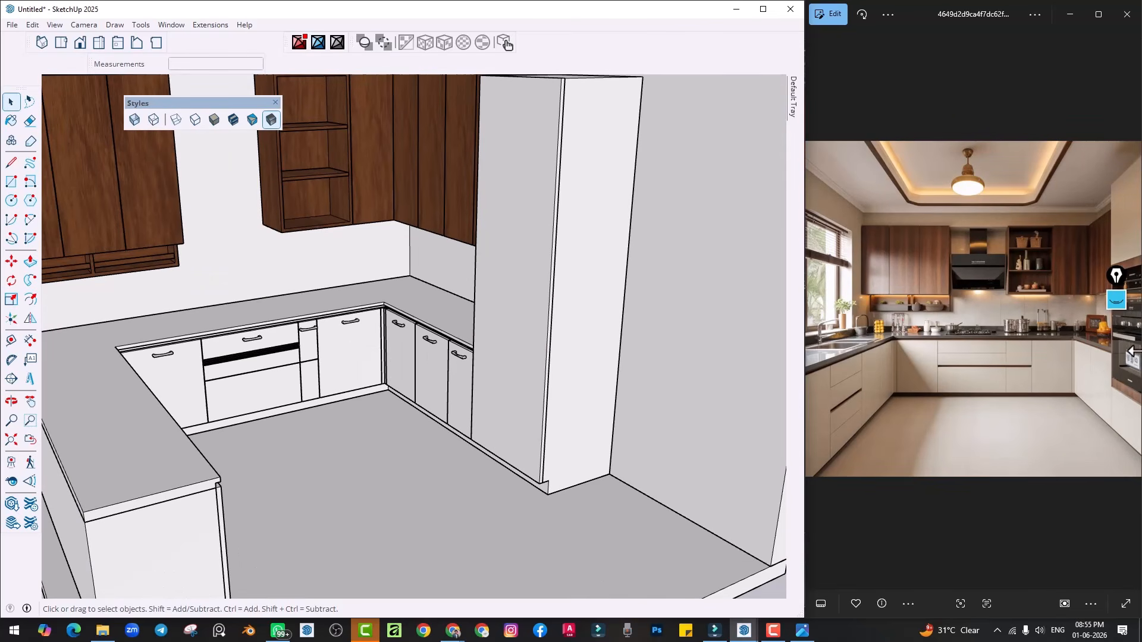
scroll(1076, 369, "up", 3)
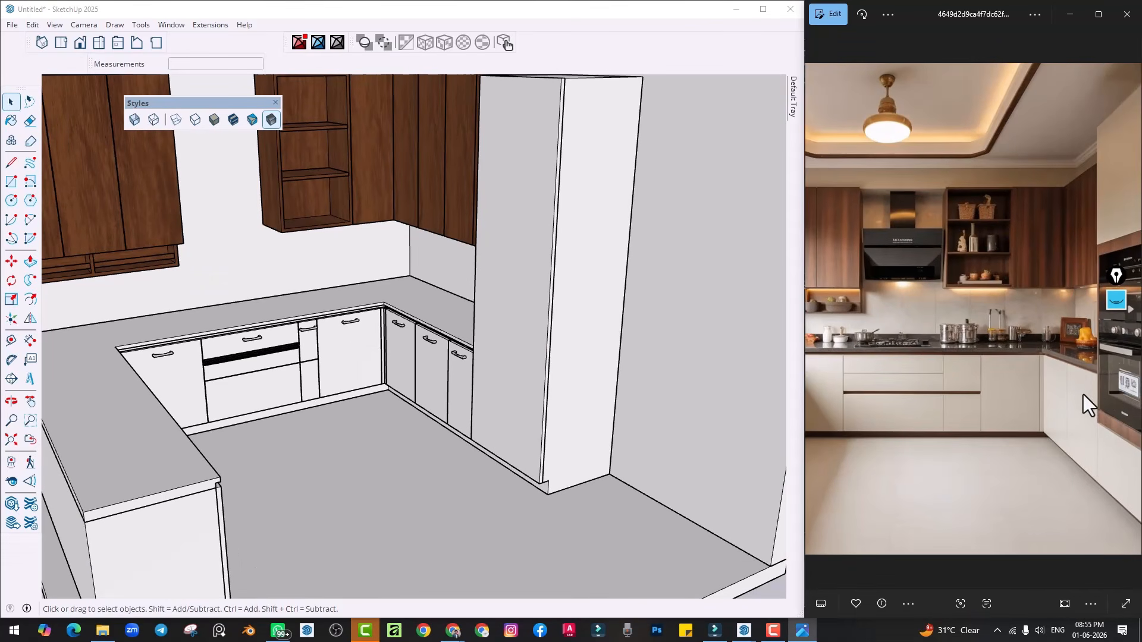
scroll(1084, 392, "up", 3)
left_click_drag(964, 345, 869, 331)
scroll(201, 274, "down", 2)
mouse_move(243, 332)
middle_mouse_down()
mouse_move(332, 293)
mouse_move(268, 179)
middle_mouse_up()
Search the 3D Warehouse for OVEN and browse the results for a built-in model with a stainless steel front
left_click(171, 25)
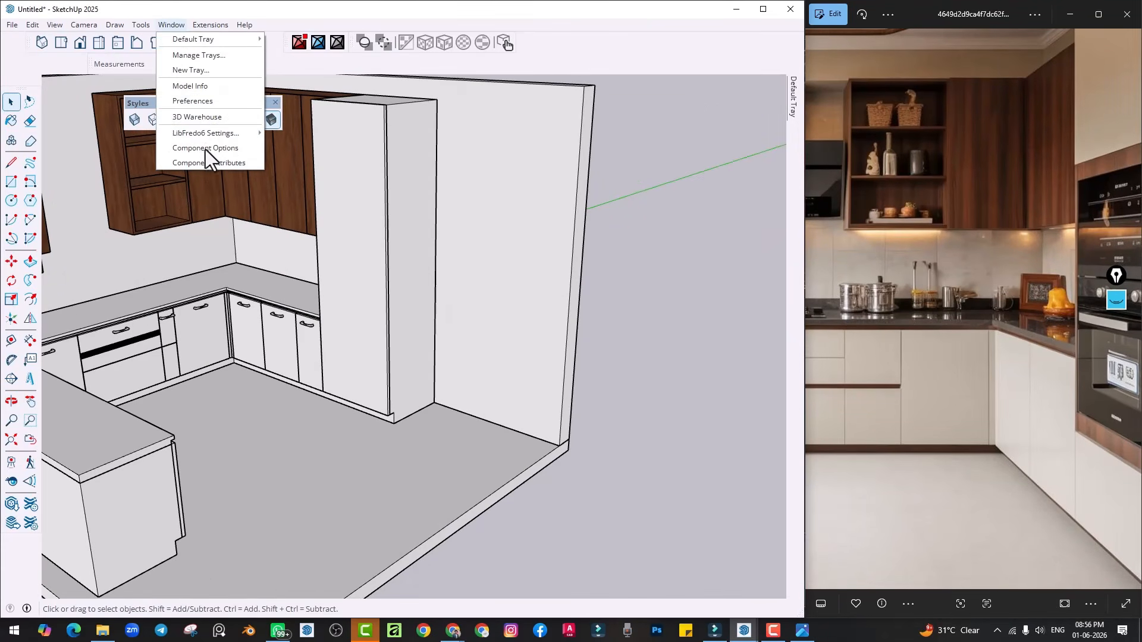
left_click(195, 119)
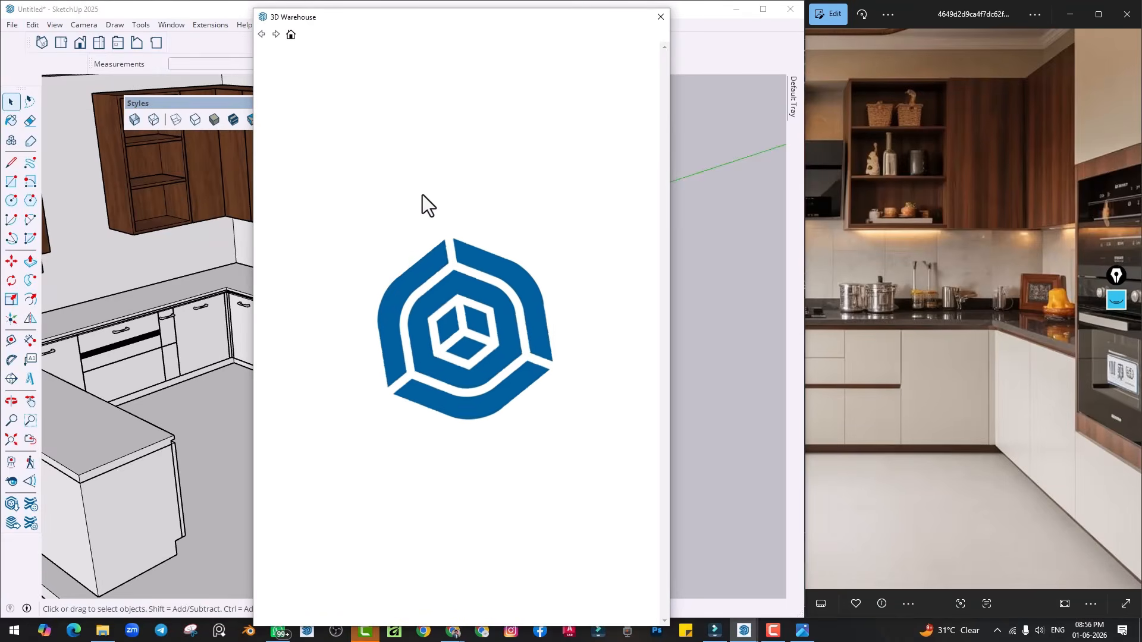
type("OVEN")
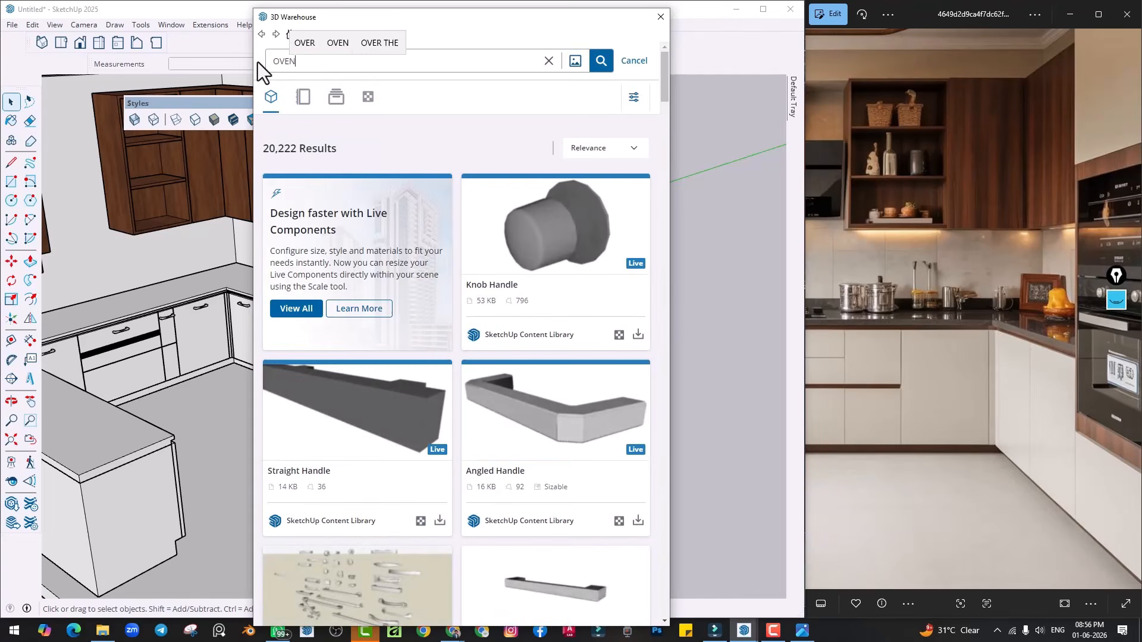
key("Return")
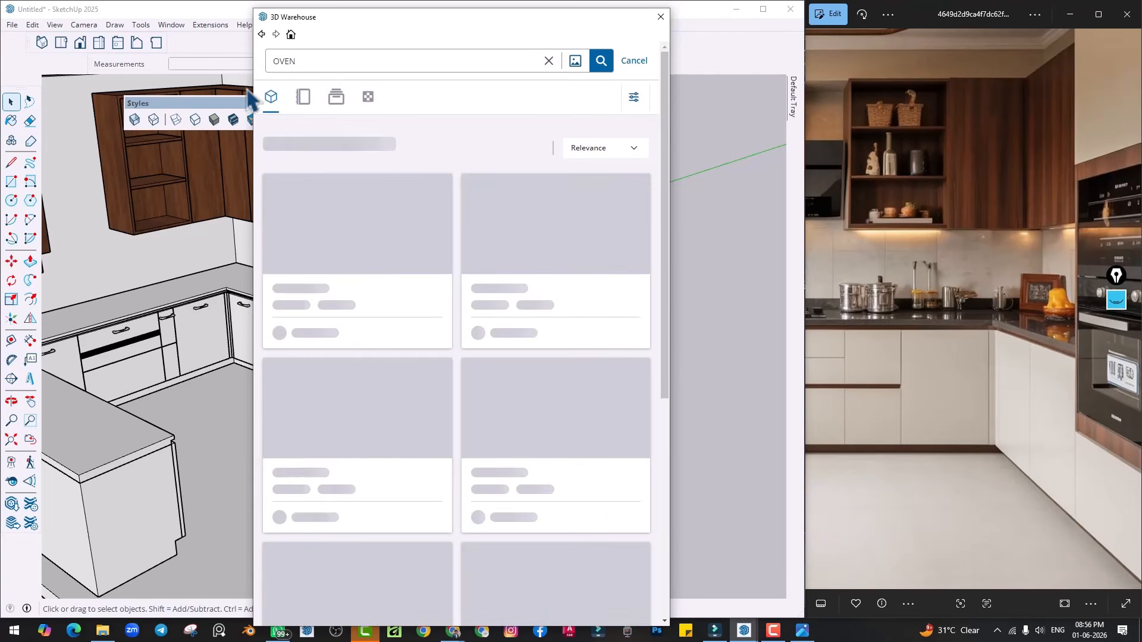
scroll(351, 264, "down", 4)
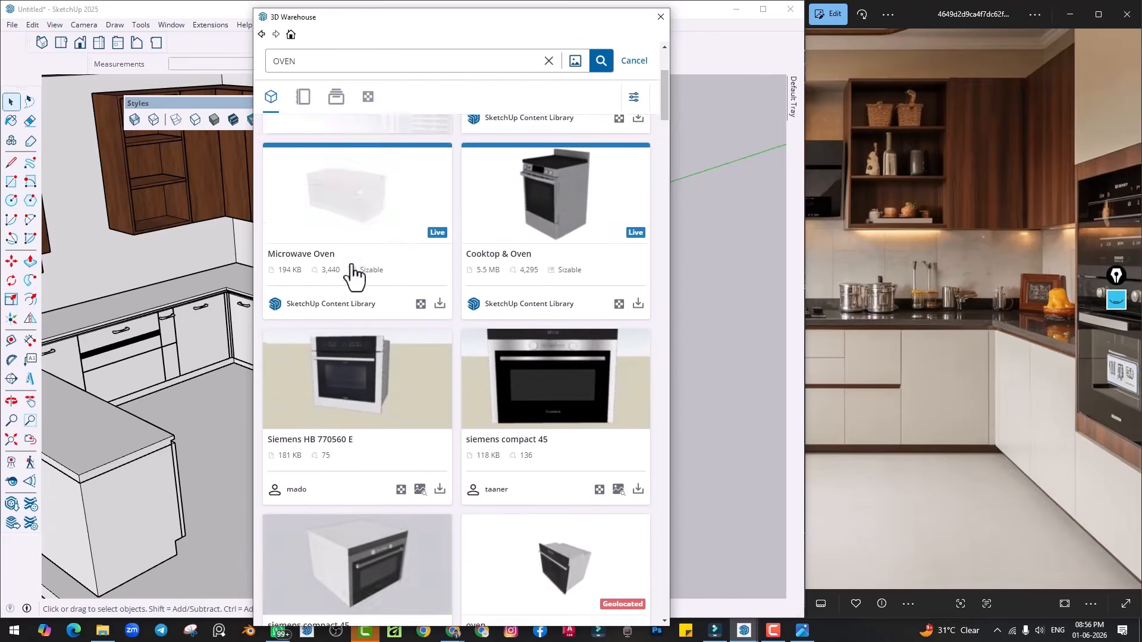
scroll(543, 336, "down", 10)
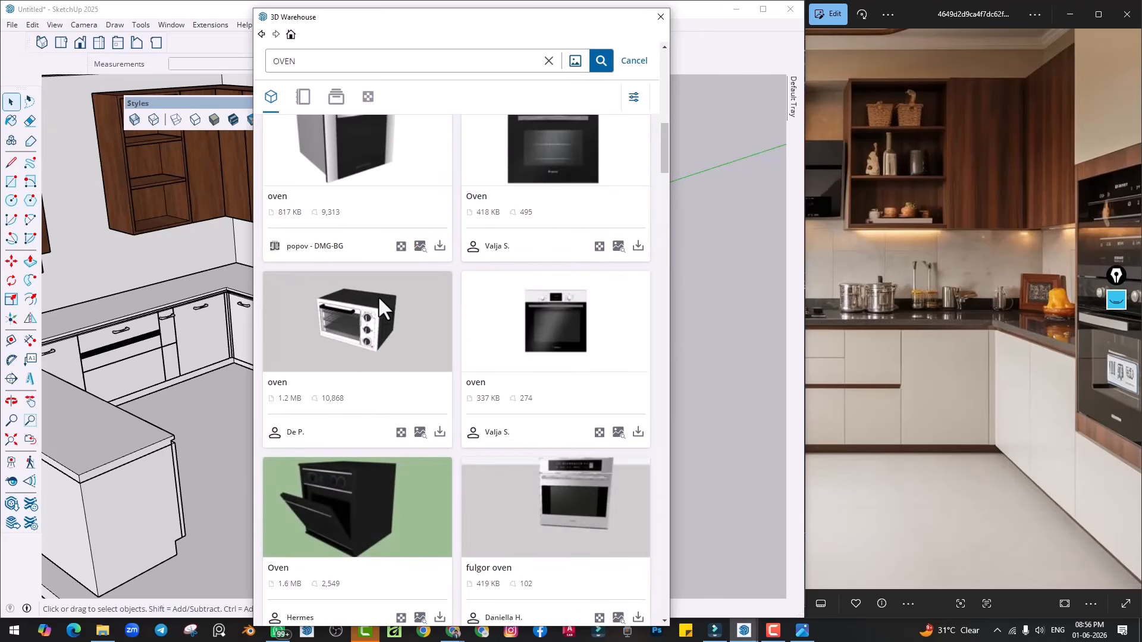
scroll(378, 298, "down", 6)
scroll(379, 299, "down", 4)
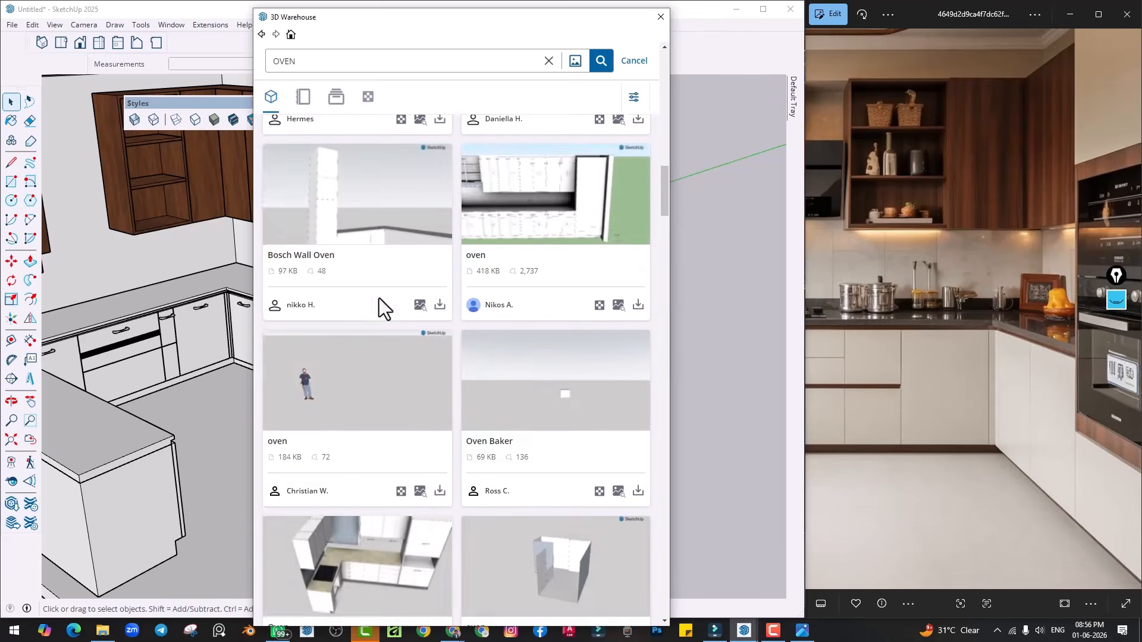
scroll(379, 298, "up", 8)
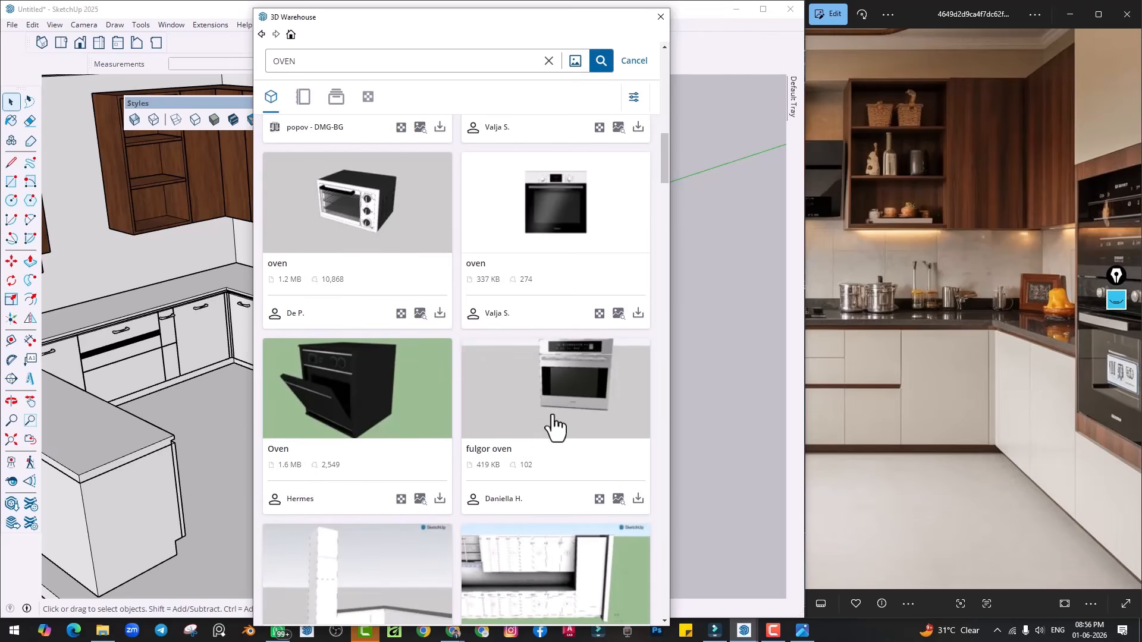
Load the "fulgor oven" model directly into the scene and place it on the floor in front of the tall cabinet
left_click(638, 498)
left_click(417, 334)
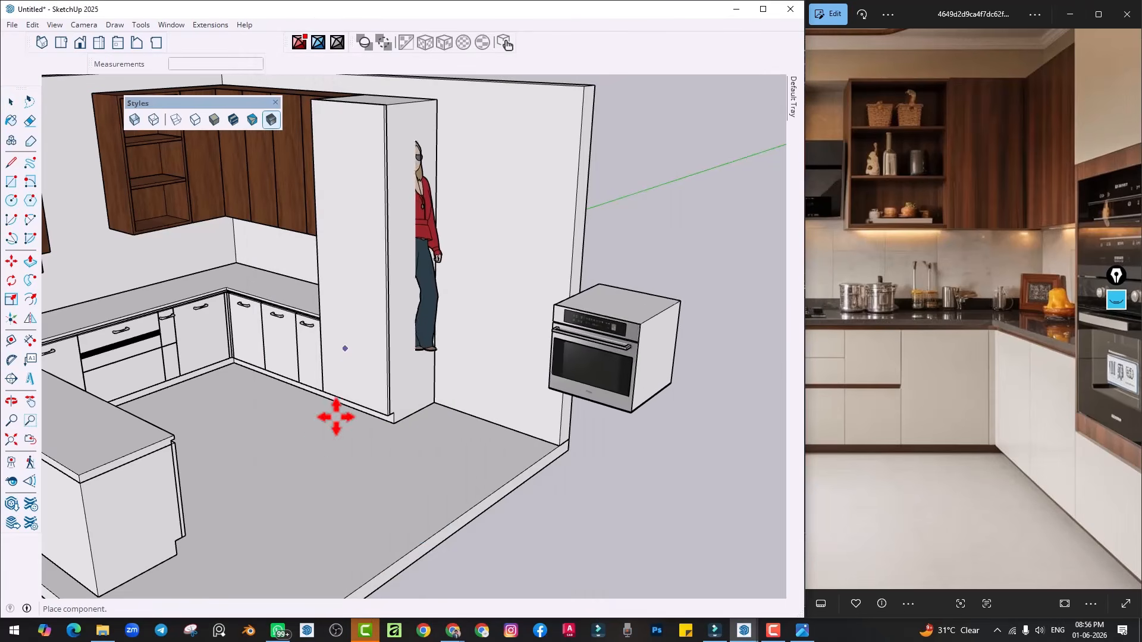
scroll(409, 501, "down", 3)
left_click(362, 472)
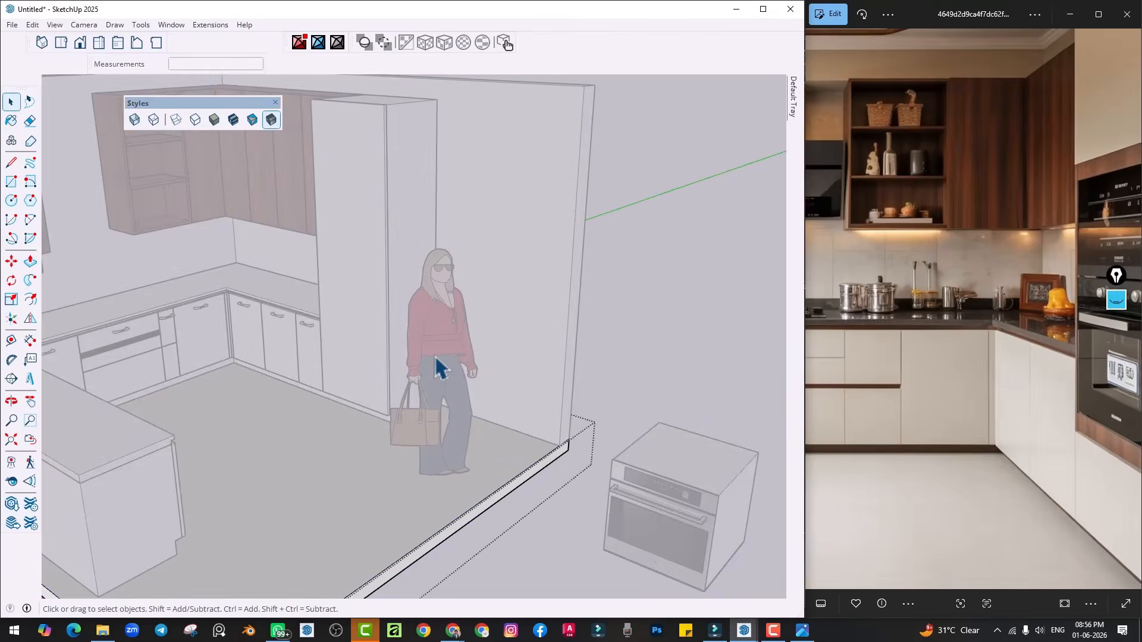
Delete the human figure that came with the imported oven model, leaving only the oven
key("x")
left_click(445, 345)
key("Delete")
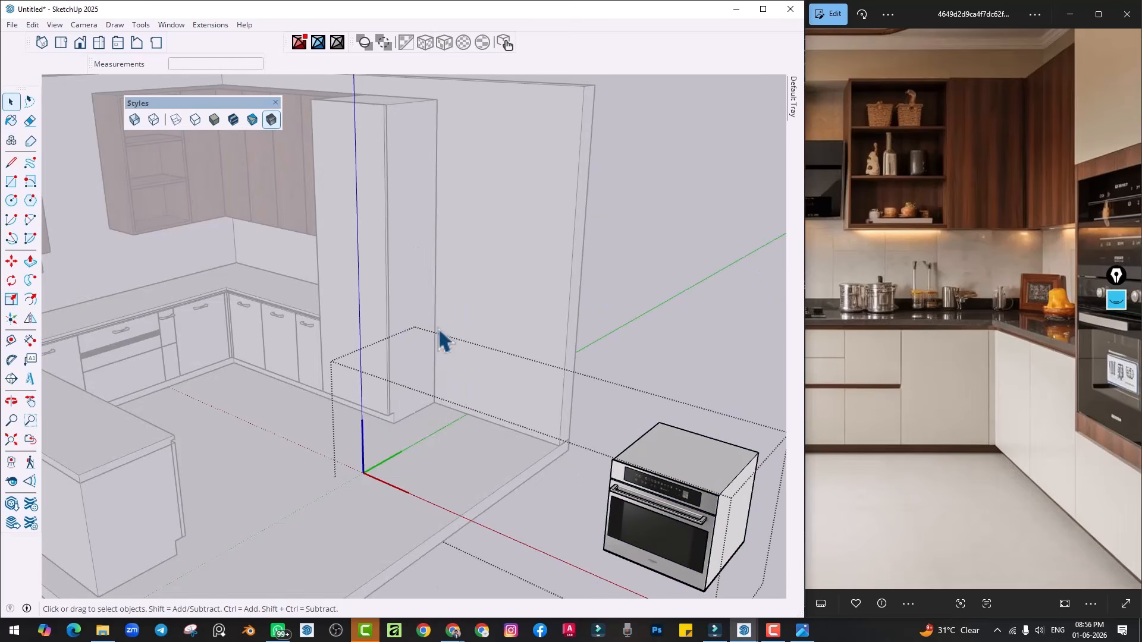
key("x")
Move the oven by its lower front corner onto the tall cabinet, snapping it to the outer front edge above base cabinet height
left_click(684, 464)
key("m")
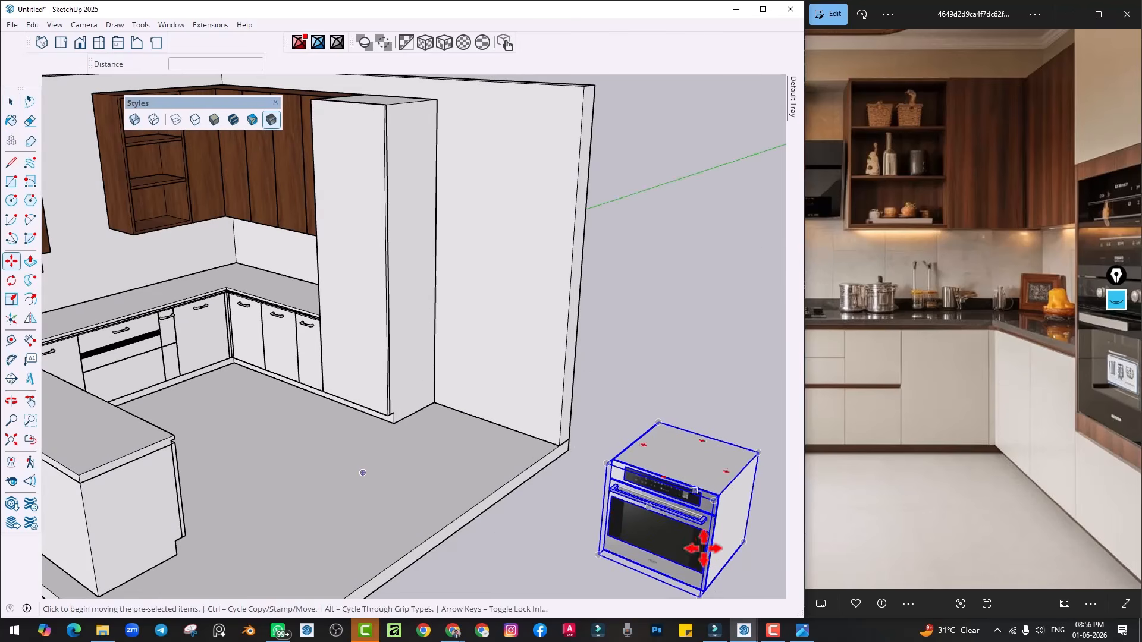
scroll(684, 571, "up", 2)
left_click(667, 534)
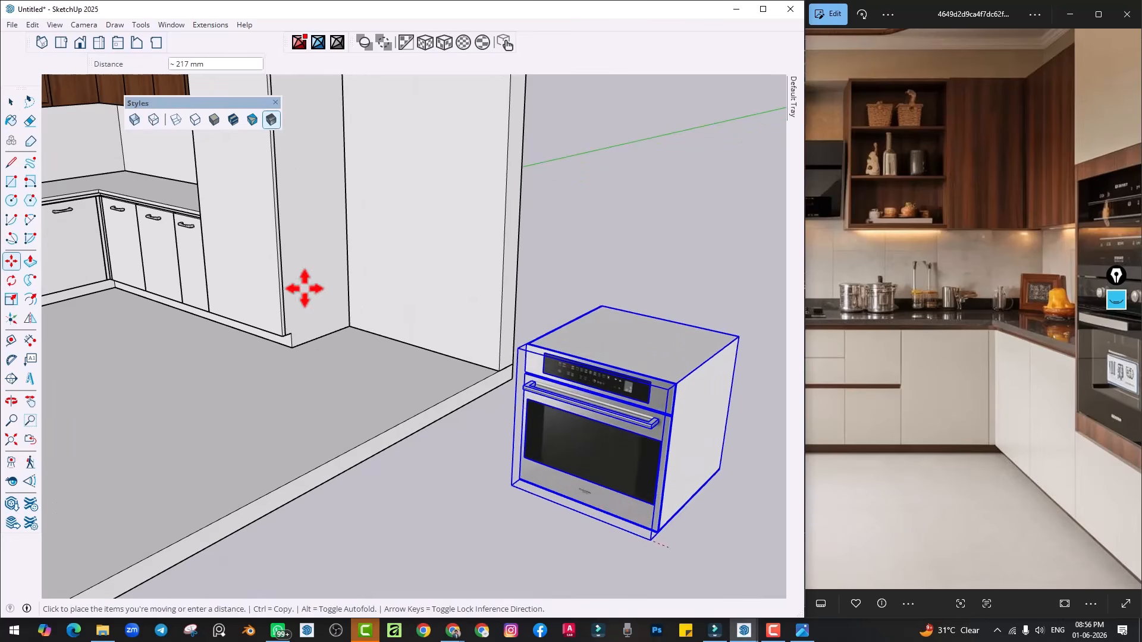
scroll(339, 339, "up", 5)
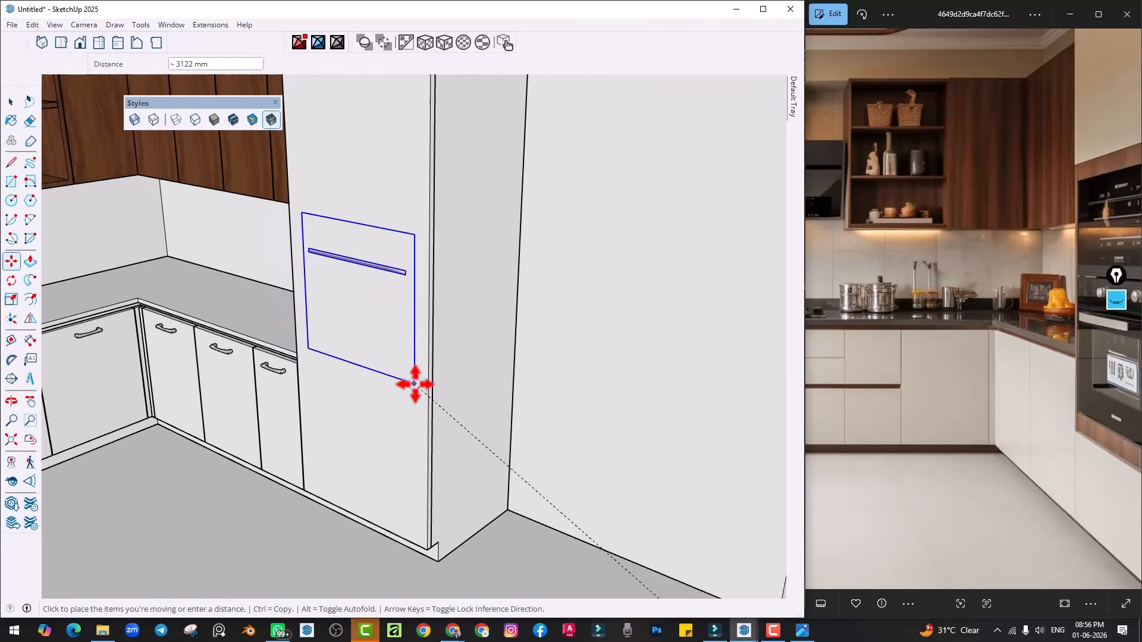
left_click(428, 384)
Move the oven about 72 mm outward from the tall cabinet's face so that its front panel stands clear of the door
scroll(395, 408, "up", 4)
middle_click_drag(425, 395, 391, 404)
scroll(426, 395, "up", 2)
left_click(396, 391)
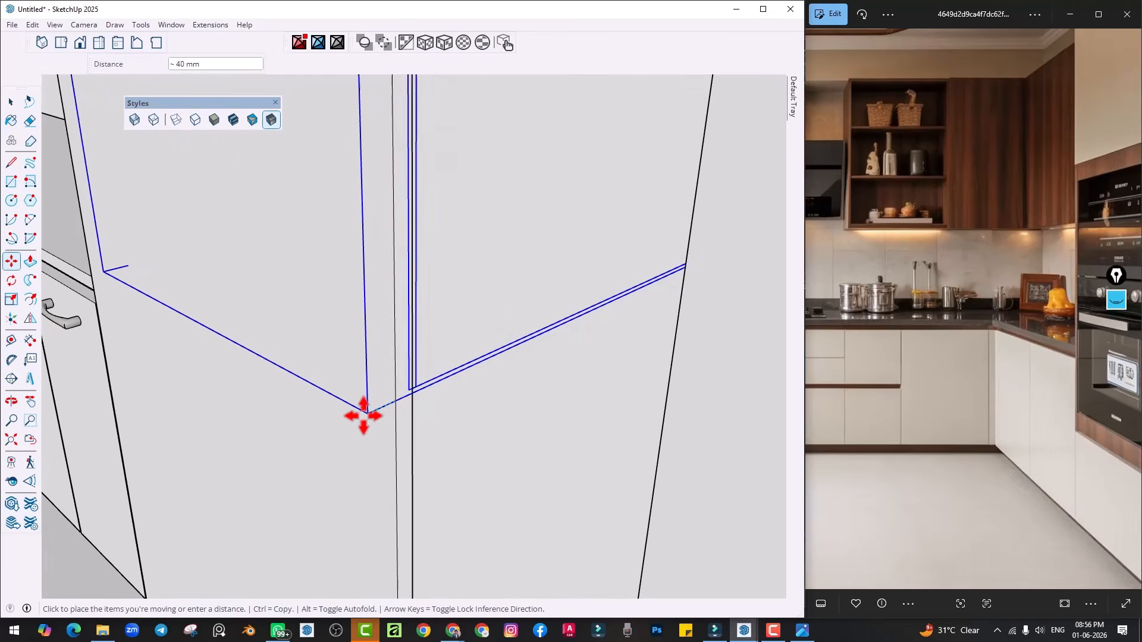
left_click(344, 423)
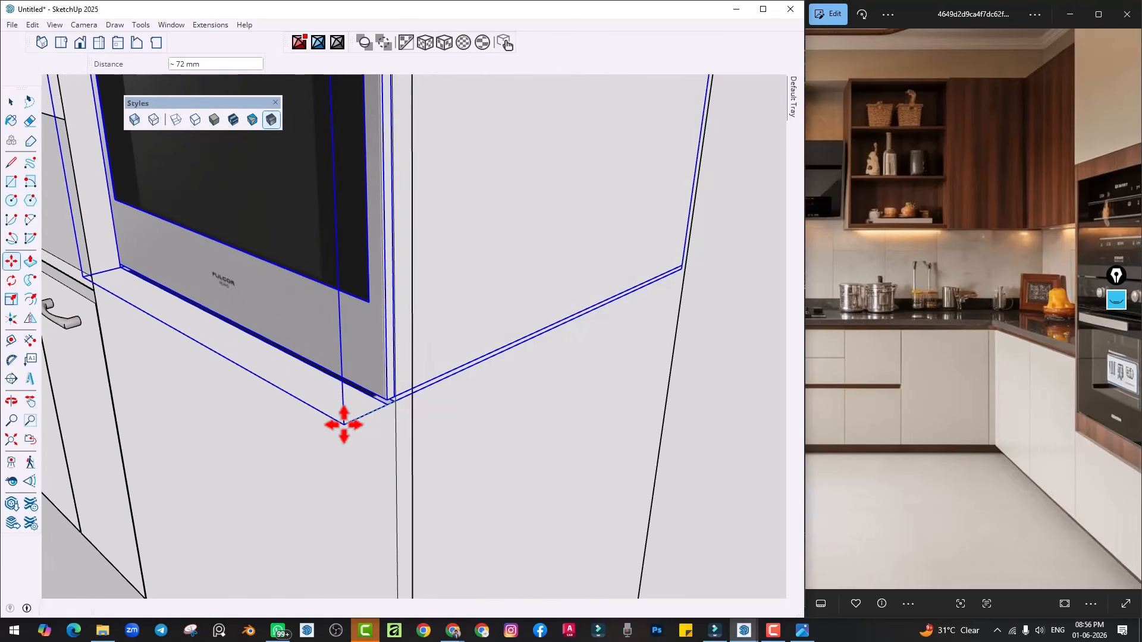
middle_click_drag(345, 423, 473, 361)
scroll(416, 374, "down", 2)
key("space")
middle_click_drag(404, 374, 489, 367)
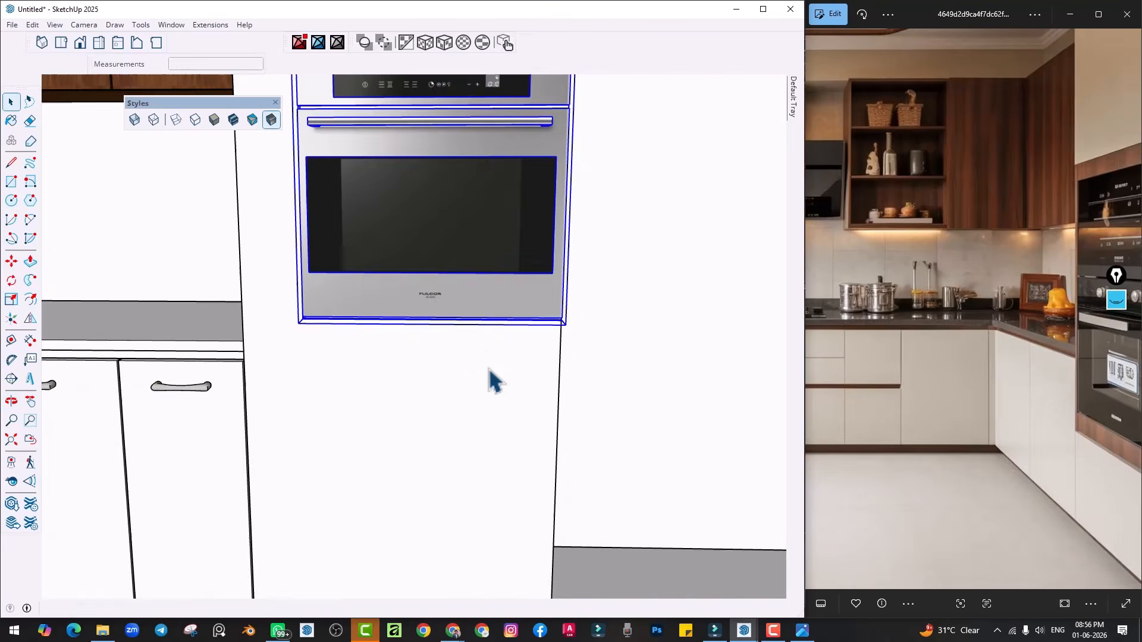
scroll(384, 427, "up", 3)
middle_click_drag(370, 441, 420, 433)
scroll(421, 506, "up", 2)
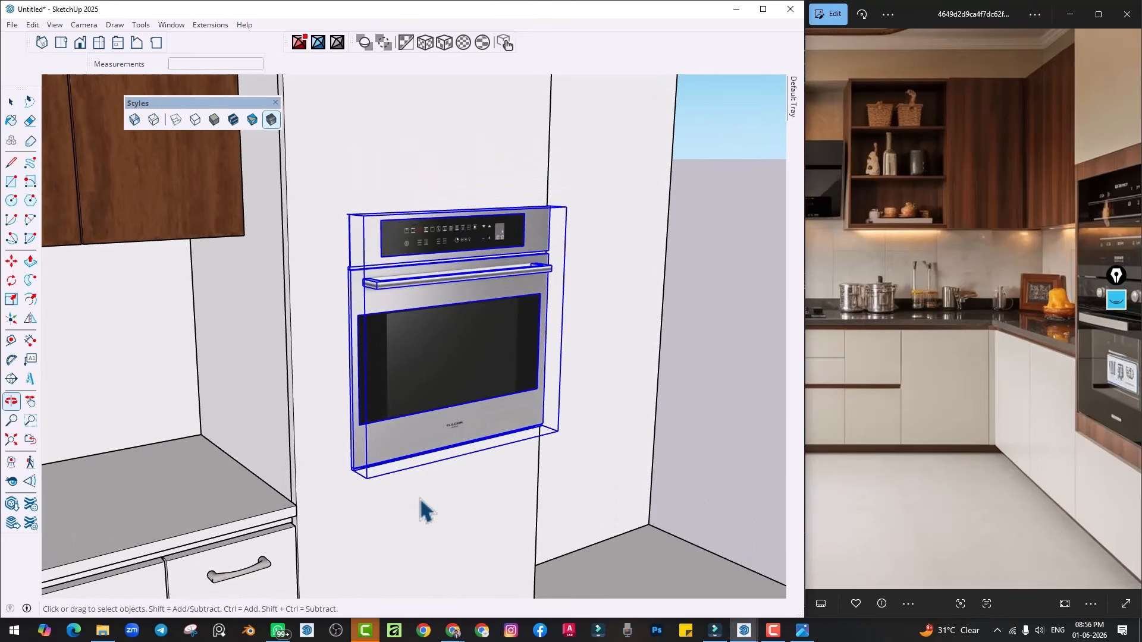
Centre the oven across the tall cabinet front by sliding it about 87 mm toward the base cabinets and 25 mm back
key("m")
left_click(364, 518)
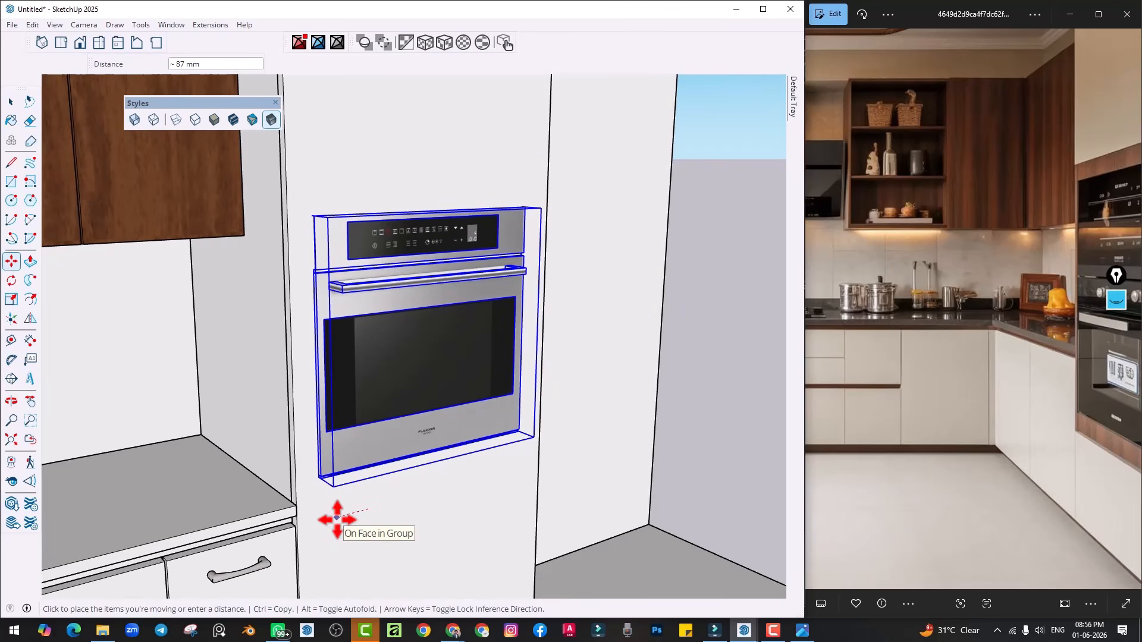
left_click(338, 519)
middle_click_drag(473, 484, 254, 433)
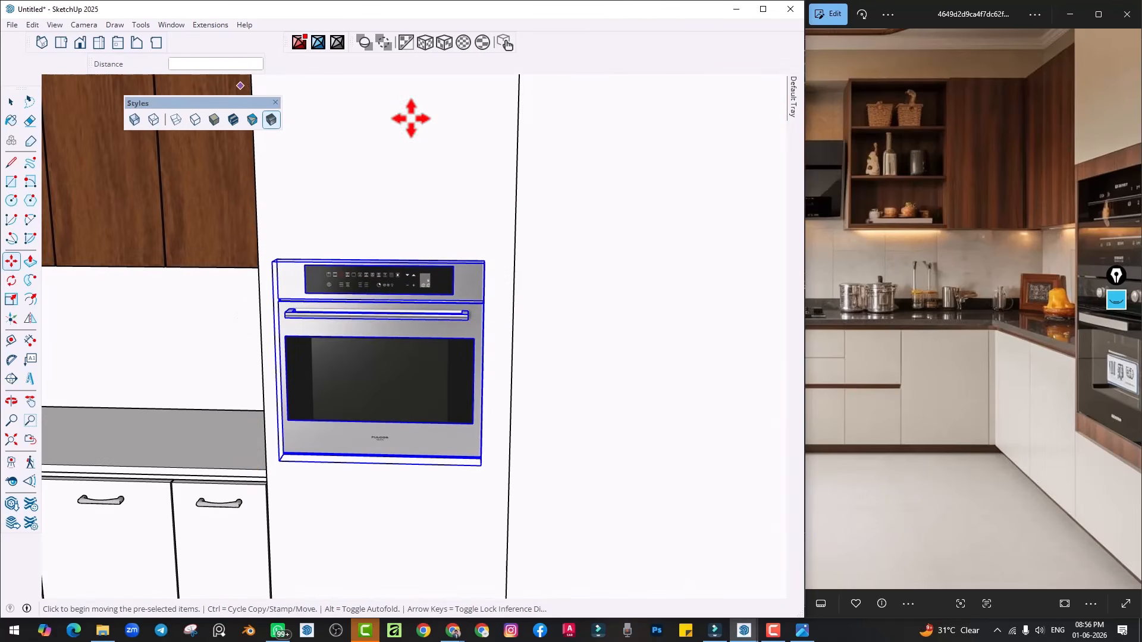
middle_click_drag(448, 457, 442, 372)
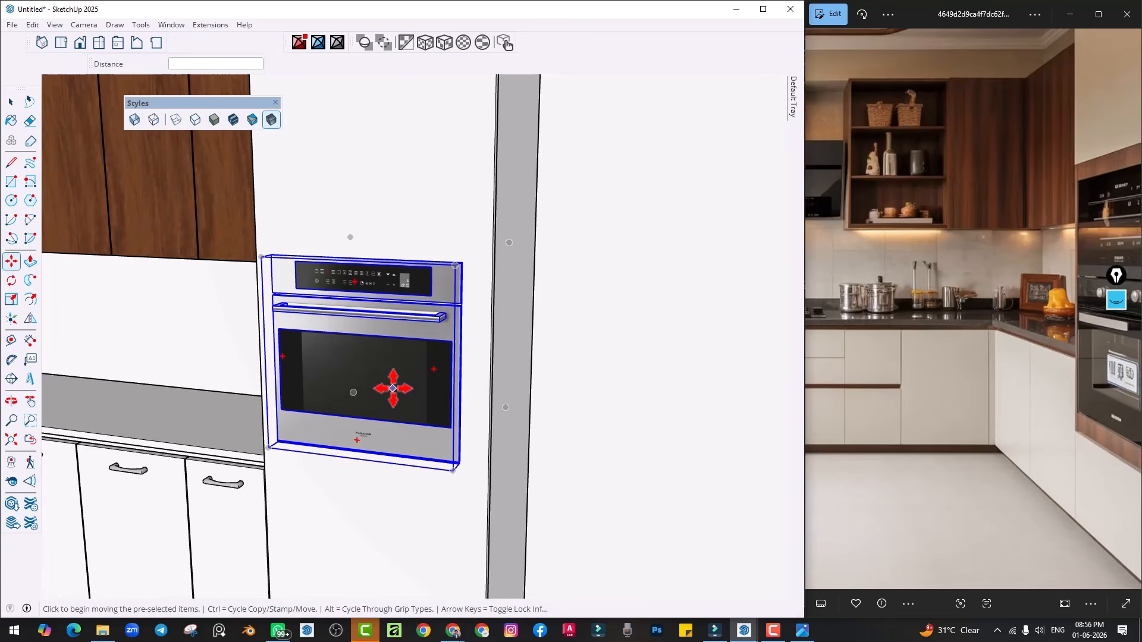
middle_click_drag(470, 418, 505, 423)
scroll(415, 195, "up", 1)
middle_click_drag(420, 260, 433, 269)
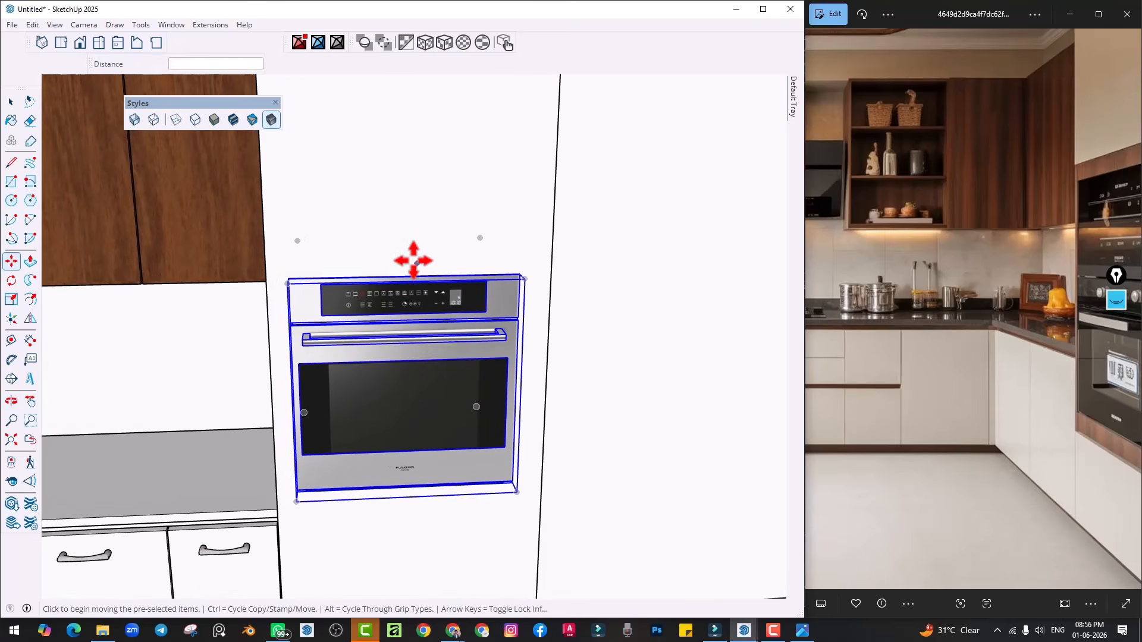
left_click(421, 260)
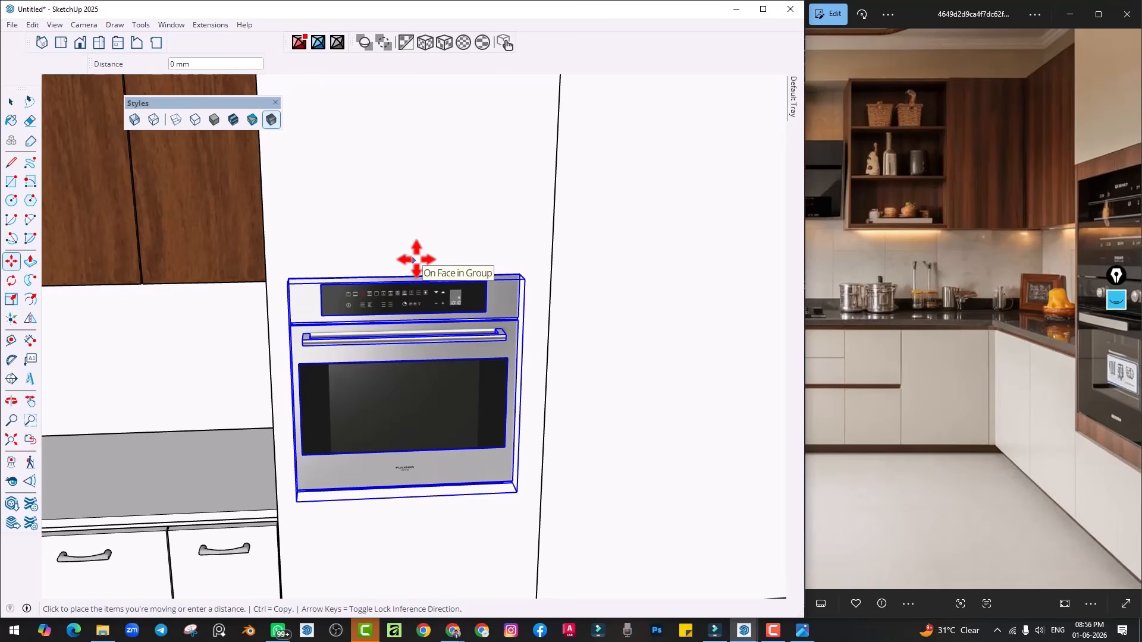
left_click(421, 260)
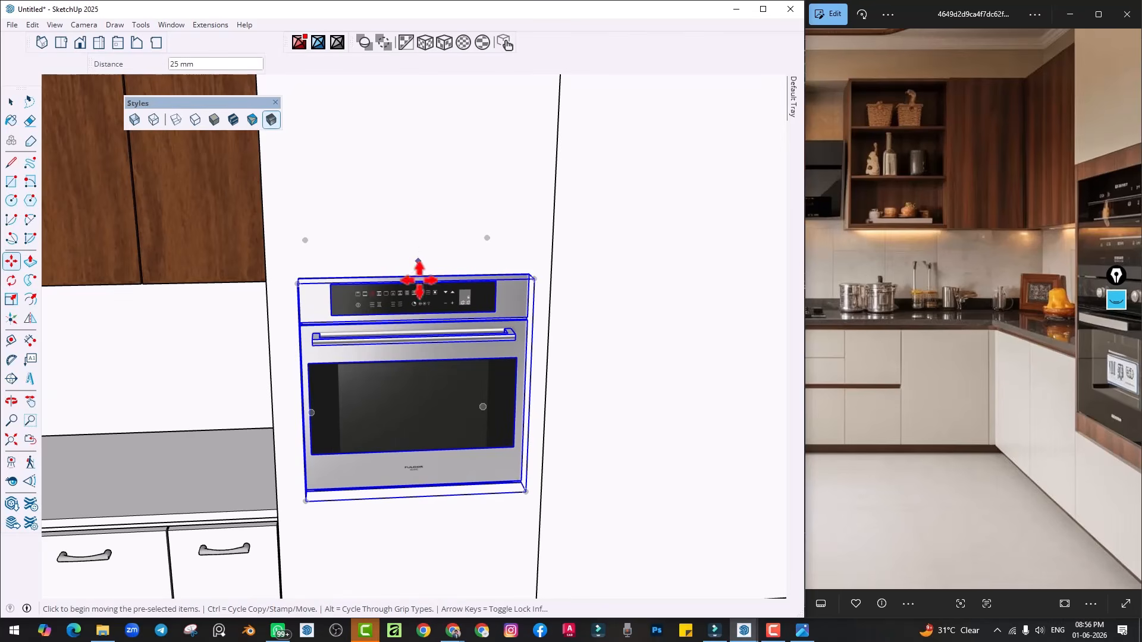
Hide the oven and open the tall cabinet's front panel group for editing
scroll(423, 282, "down", 2)
key("Delete")
mouse_move(429, 323)
middle_mouse_down()
mouse_move(408, 349)
mouse_move(435, 336)
middle_mouse_up()
scroll(421, 321, "down", 2)
middle_click_drag(421, 377, 390, 405)
scroll(390, 405, "up", 2)
double_click(374, 383)
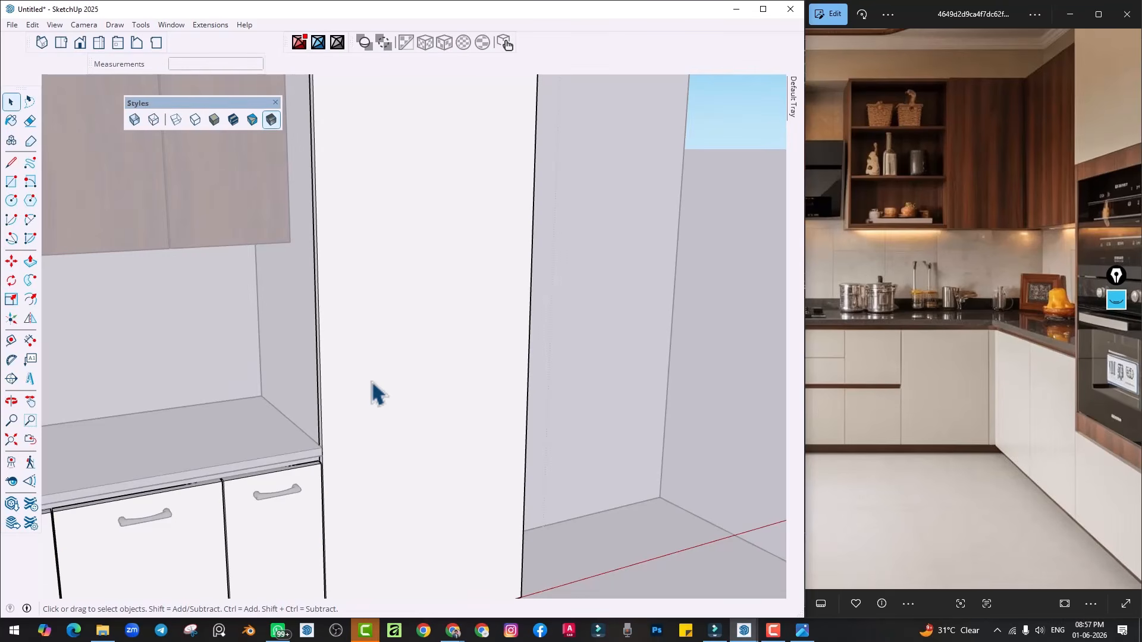
Add horizontal guides across the tall cabinet front at worktop level and at the underside of the wall cabinets
key("t")
scroll(369, 408, "up", 3)
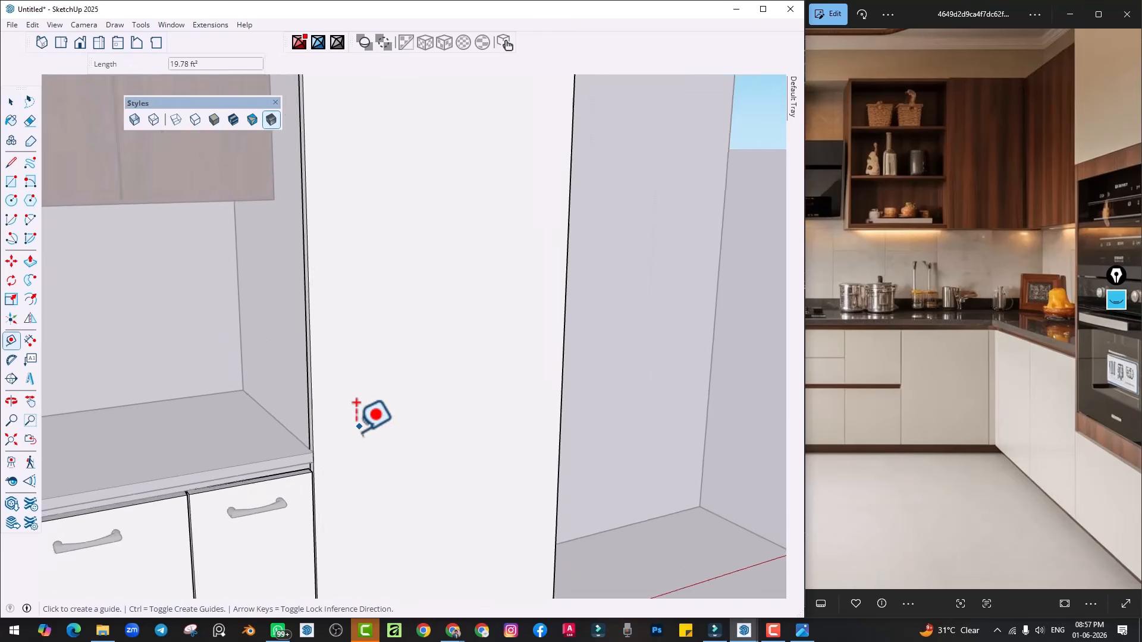
left_click(296, 461)
left_click(299, 462)
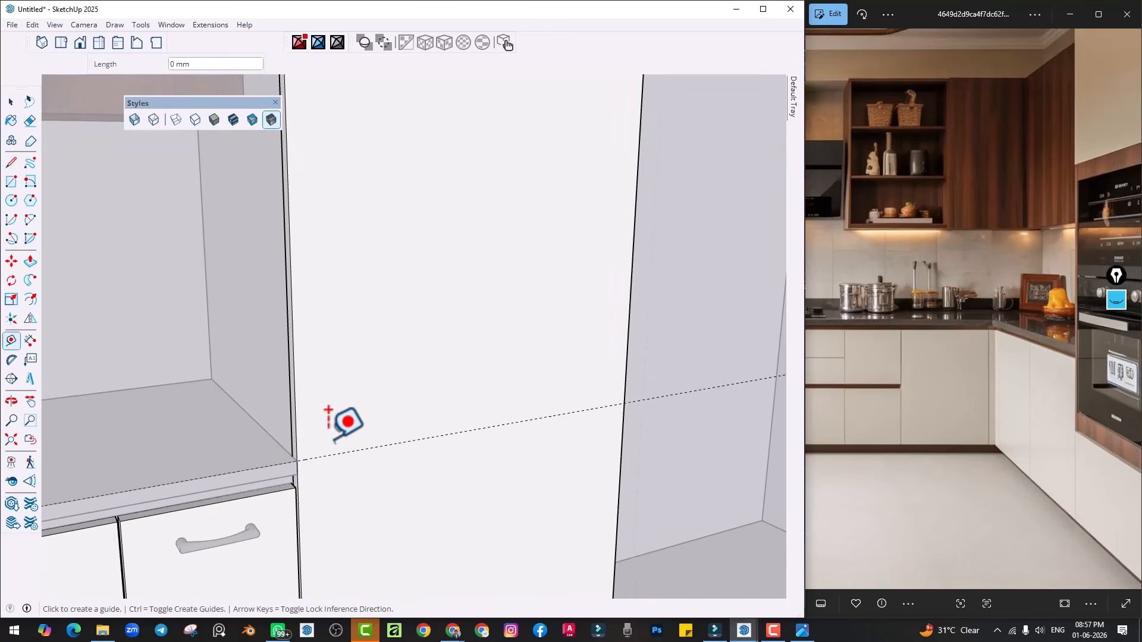
scroll(354, 420, "down", 1)
middle_click_drag(355, 420, 352, 469, "shift")
left_click(296, 505)
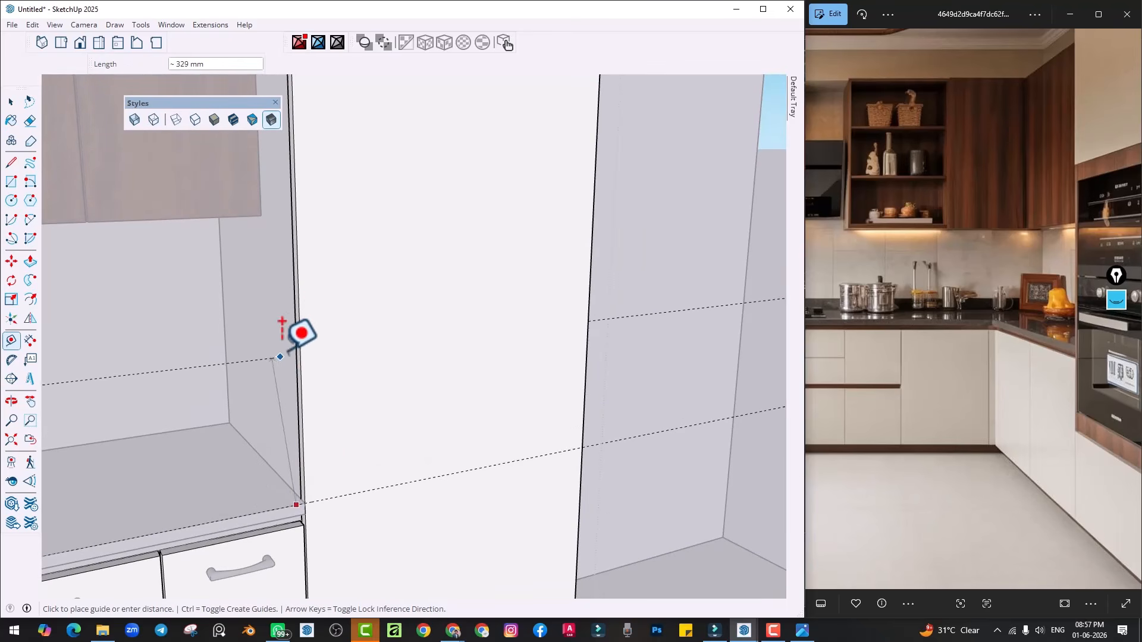
left_click(214, 217)
mouse_move(388, 301)
middle_mouse_down()
mouse_move(375, 322)
mouse_move(387, 296)
middle_mouse_up()
Draw a 600 × 750 mm rectangle on the panel between the two guides and offset its outline inward about 45 mm
key("r")
left_click(297, 225)
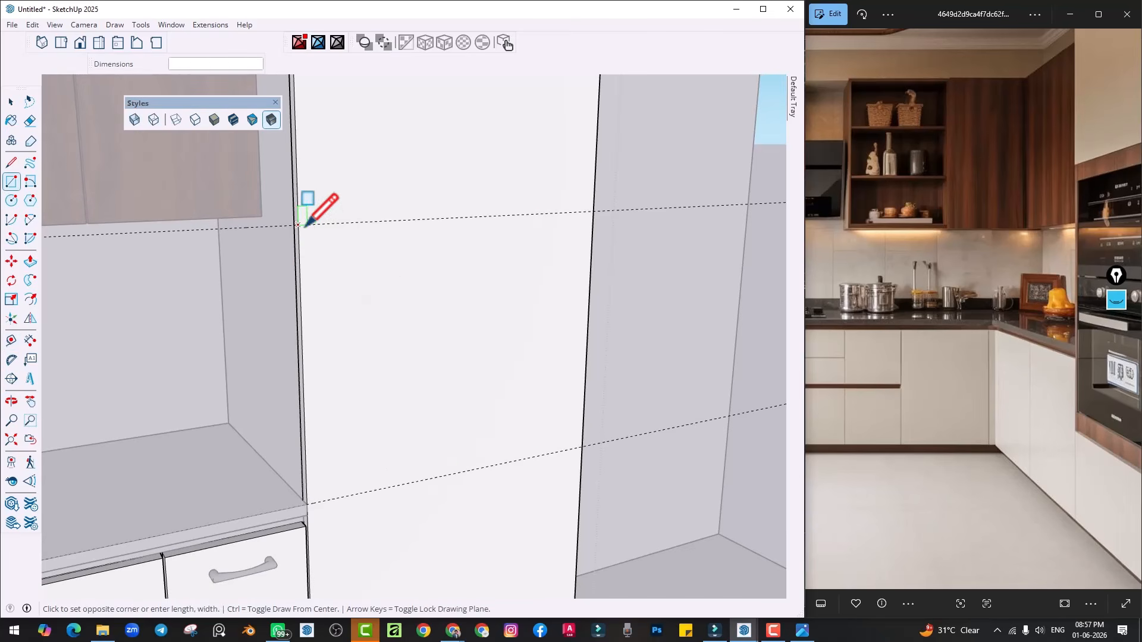
left_click(581, 446)
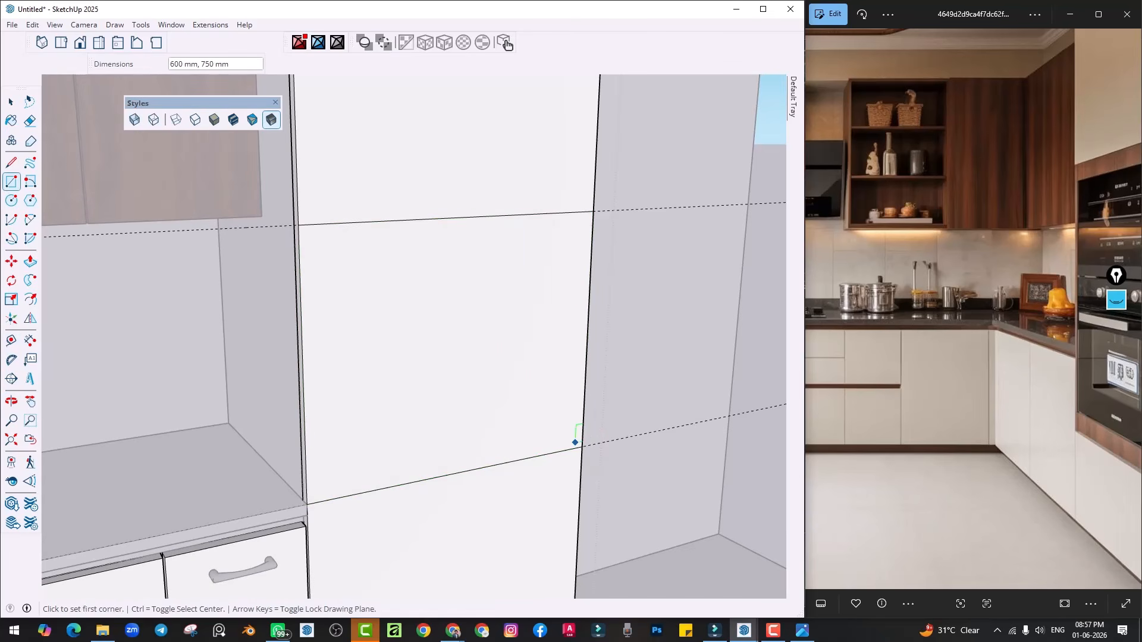
left_click(31, 299)
left_click(316, 320)
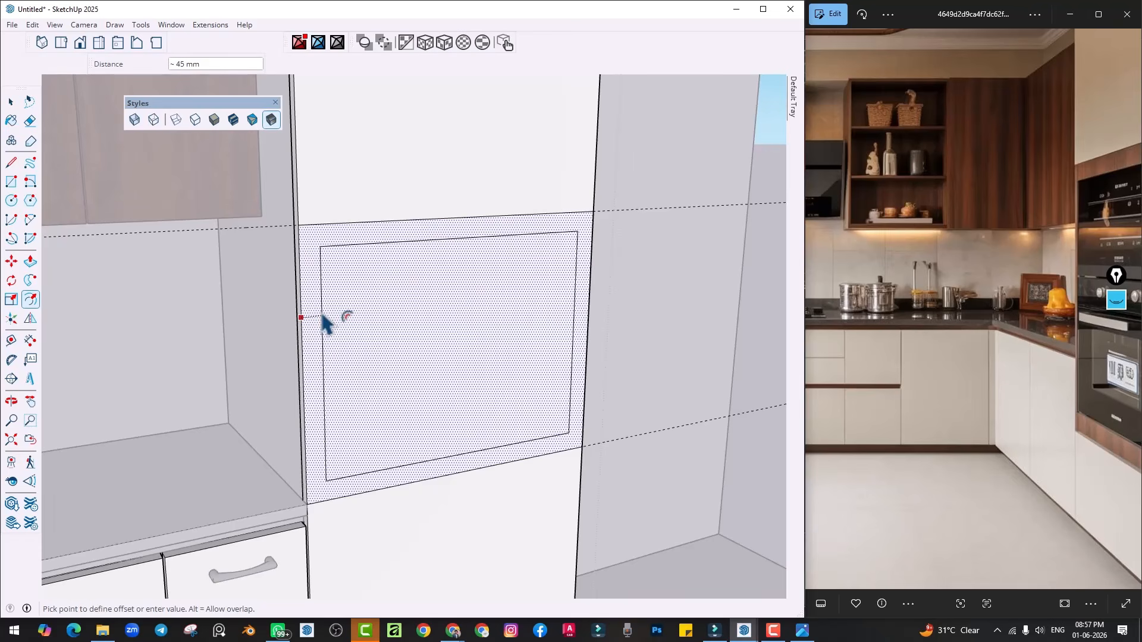
left_click(324, 322)
Push the inner rectangle 25 mm through the panel to cut the oven opening, close the group and unhide the oven
key("p")
left_click(455, 350)
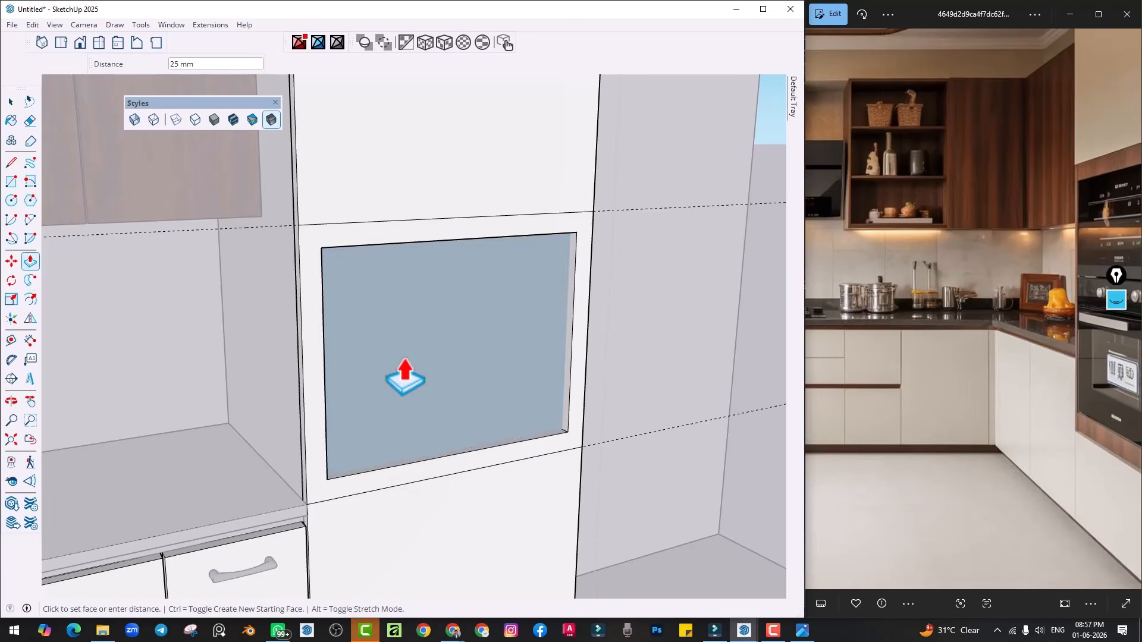
left_click(396, 361)
key("space")
scroll(371, 377, "down", 1)
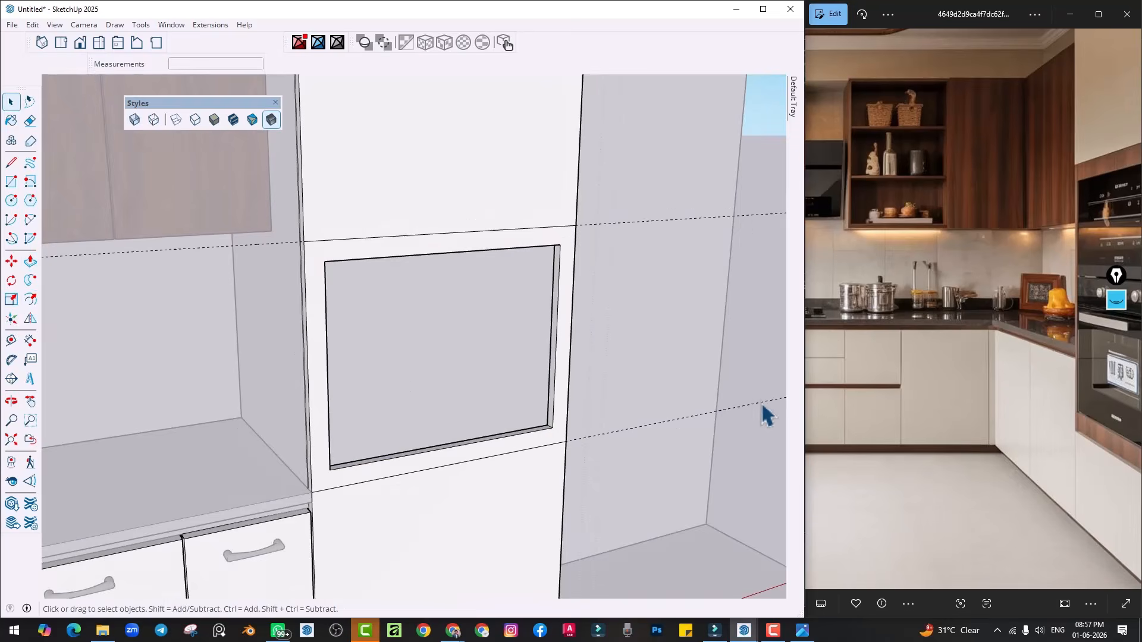
left_click(696, 405)
key("shift+h")
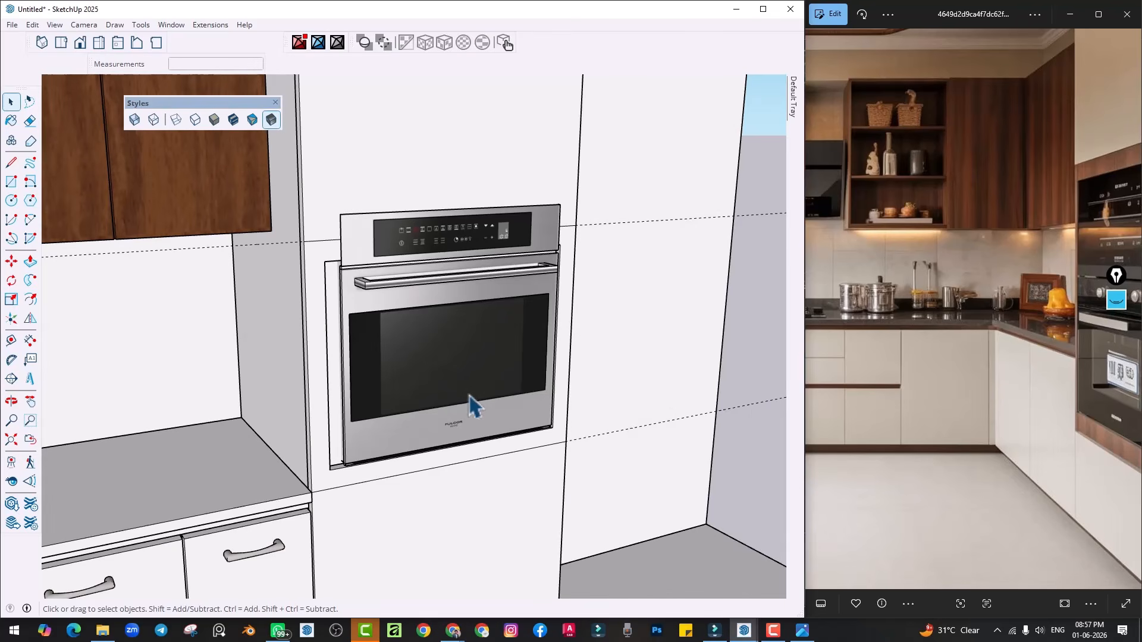
Move the oven by its lower front corner onto the lower corner of the opening nearest the base cabinets
middle_click_drag(470, 405, 351, 242)
scroll(369, 355, "up", 2)
scroll(350, 467, "up", 3)
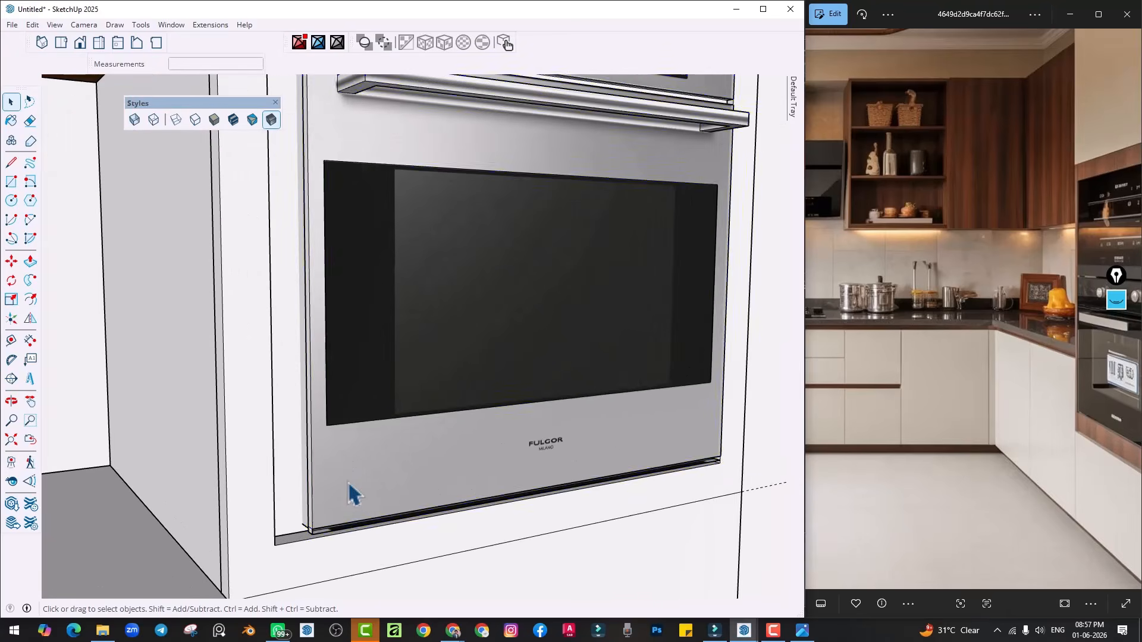
left_click(350, 491)
middle_click_drag(343, 547, 414, 462)
key("m")
scroll(327, 552, "up", 4)
scroll(423, 431, "up", 3)
left_click(425, 427)
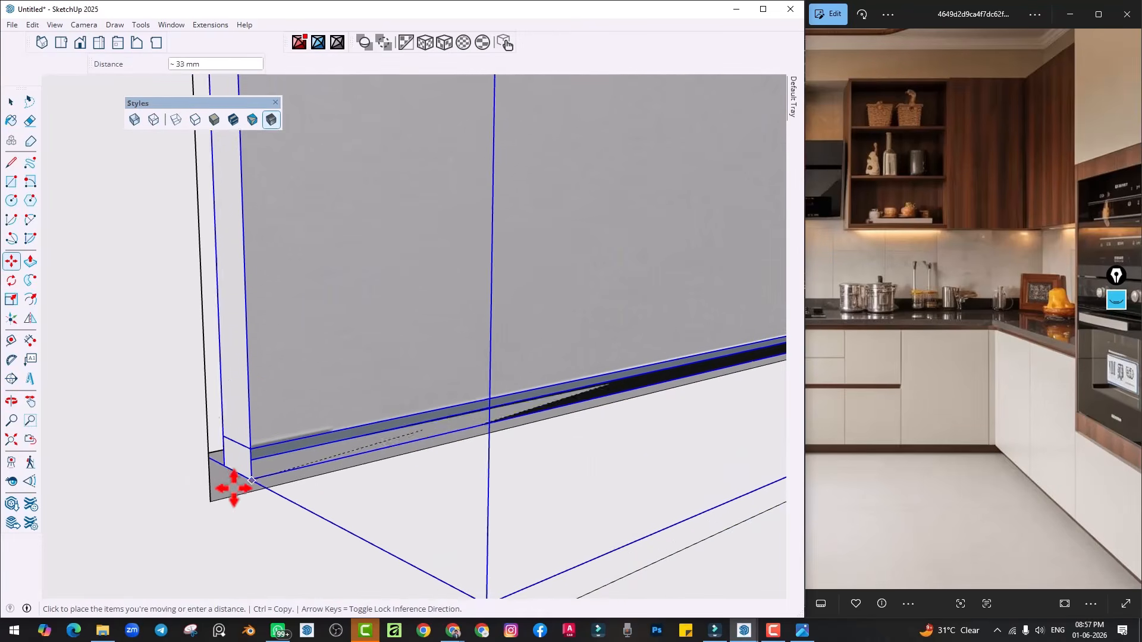
left_click(211, 501)
scroll(364, 465, "down", 2)
scroll(370, 464, "down", 5)
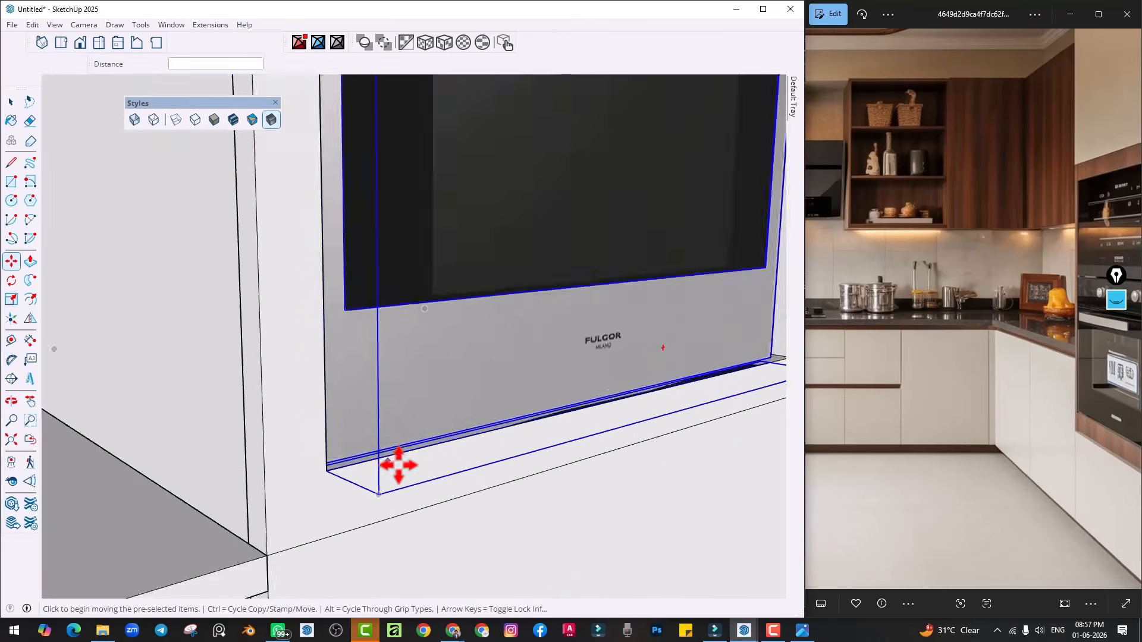
Scale the oven's width along the red axis so that its free side reaches the opposite edge of the opening
middle_click_drag(477, 458, 308, 471)
key("s")
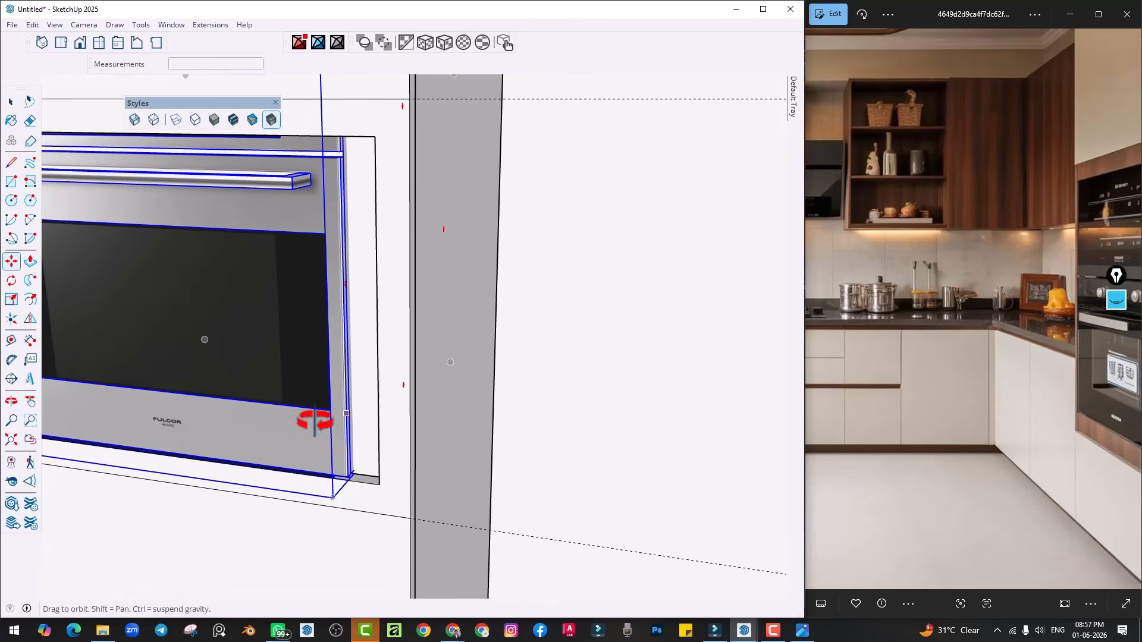
middle_click_drag(317, 420, 298, 377)
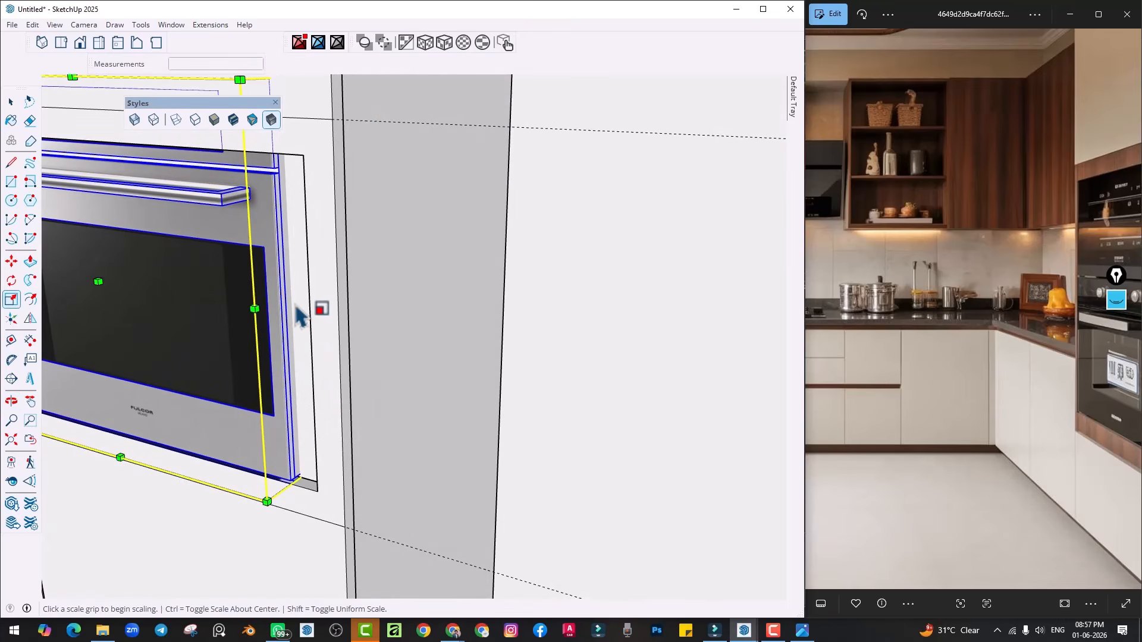
middle_click_drag(300, 315, 362, 361)
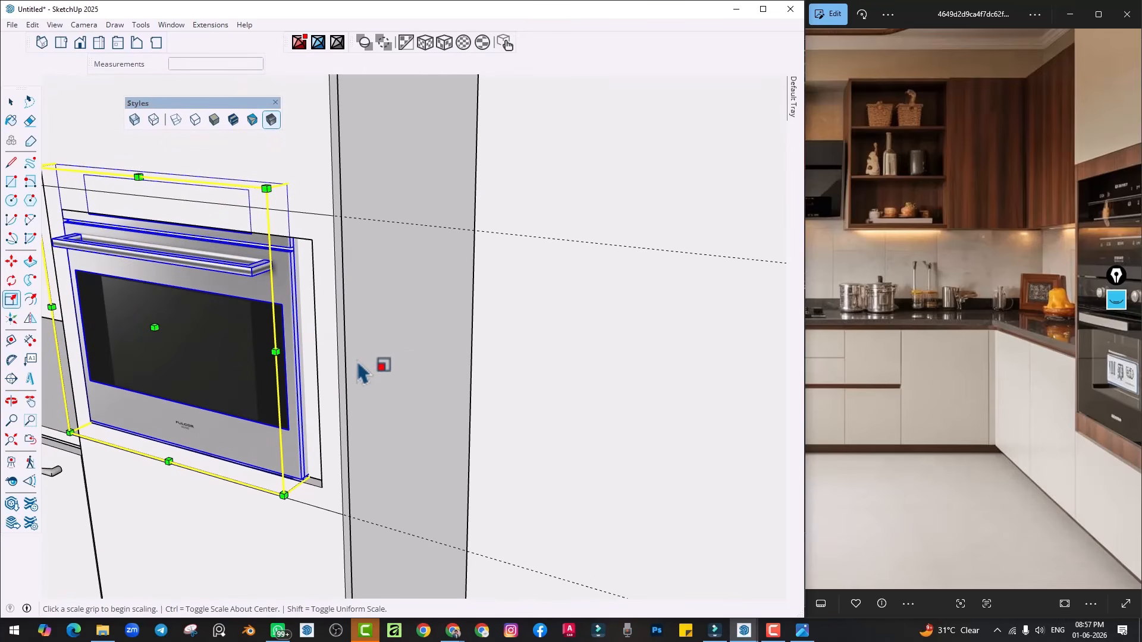
right_click(270, 41)
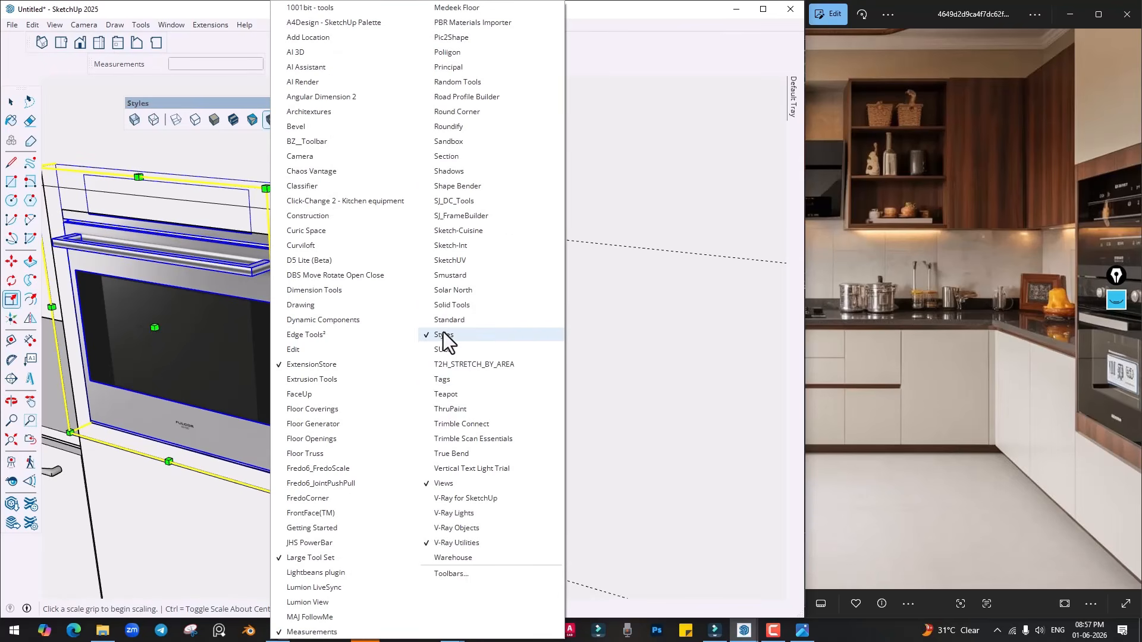
left_click(232, 173)
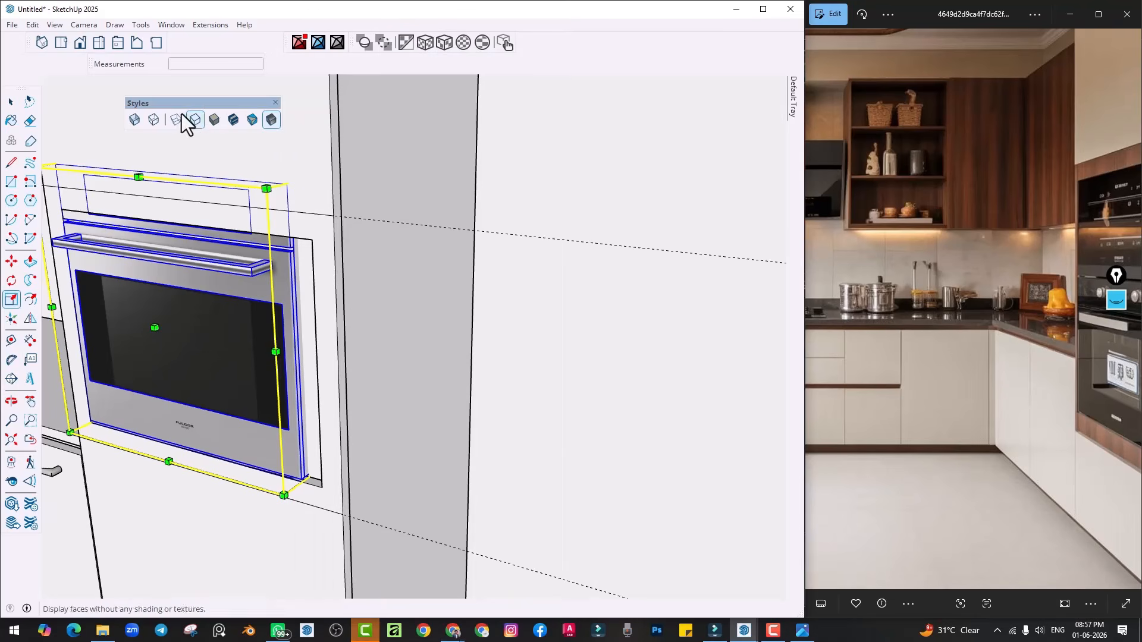
left_click(136, 123)
left_click(370, 305)
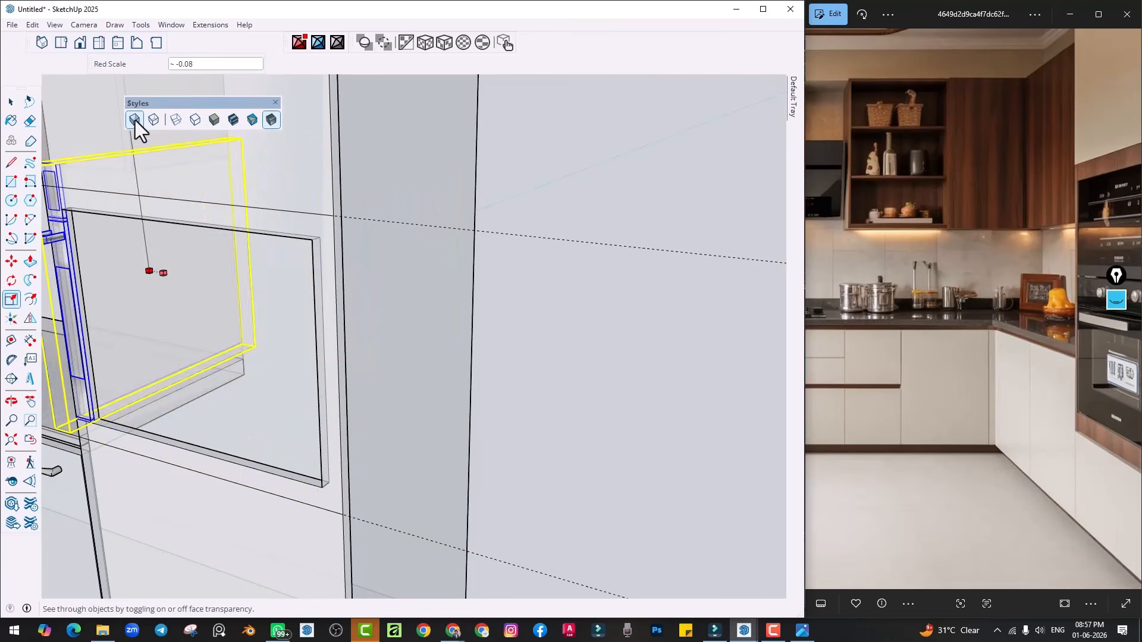
left_click(135, 119)
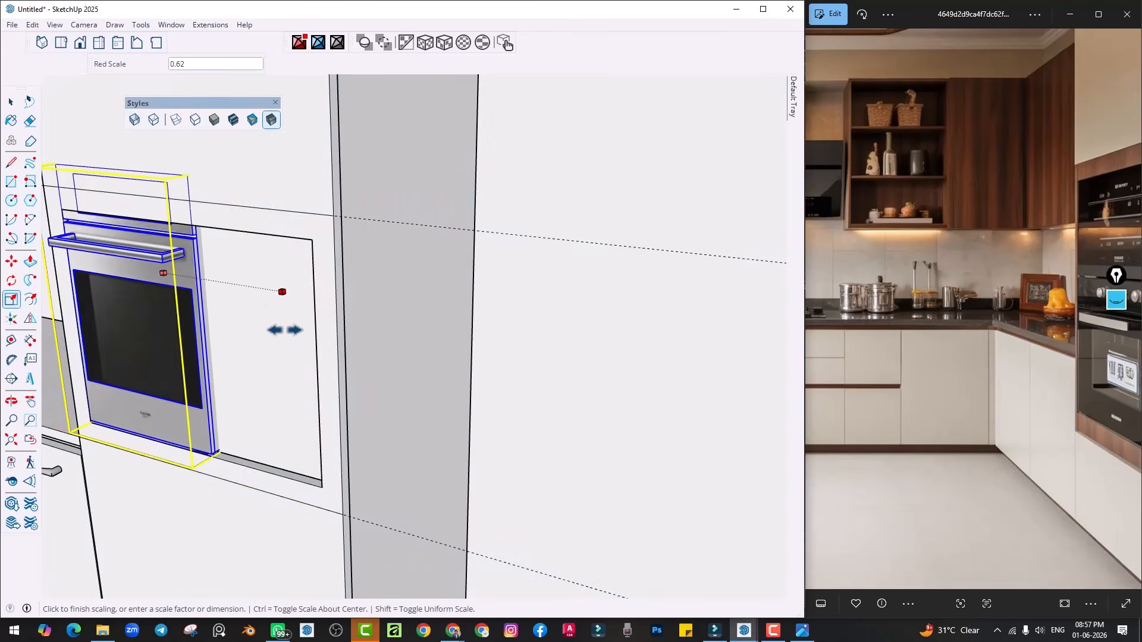
left_click(315, 329)
Reopen the tall cabinet panel and raise the top face of the oven opening to the upper guide with Push/Pull
middle_click_drag(224, 365, 350, 196)
scroll(350, 196, "up", 3)
key("space")
double_click(359, 191)
scroll(378, 216, "up", 4)
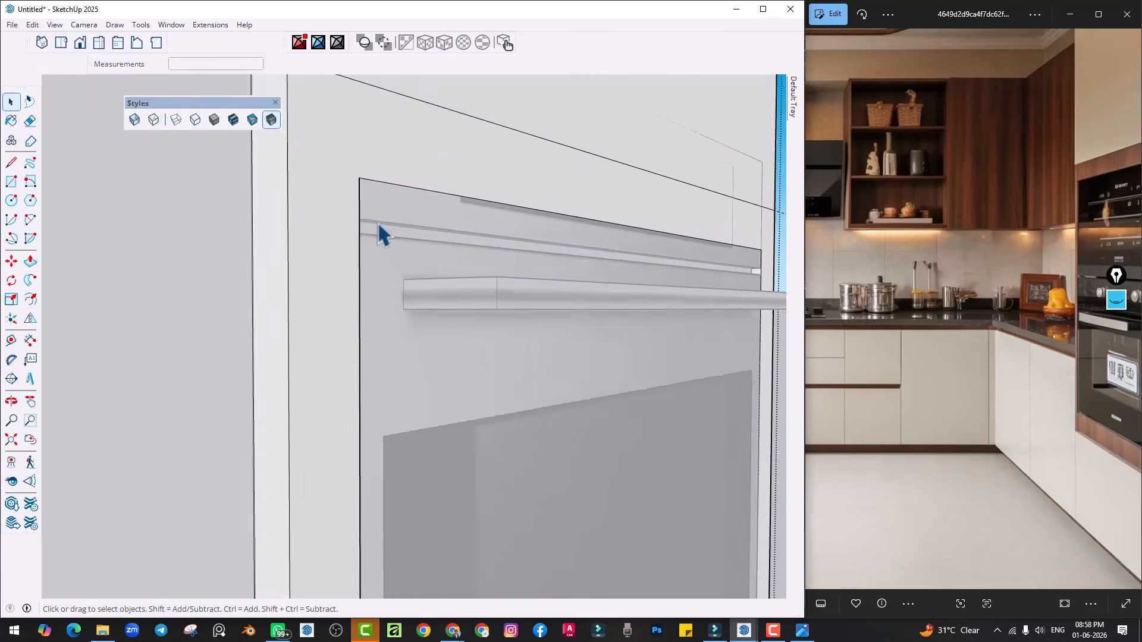
scroll(381, 234, "up", 1)
key("p")
scroll(381, 143, "down", 3)
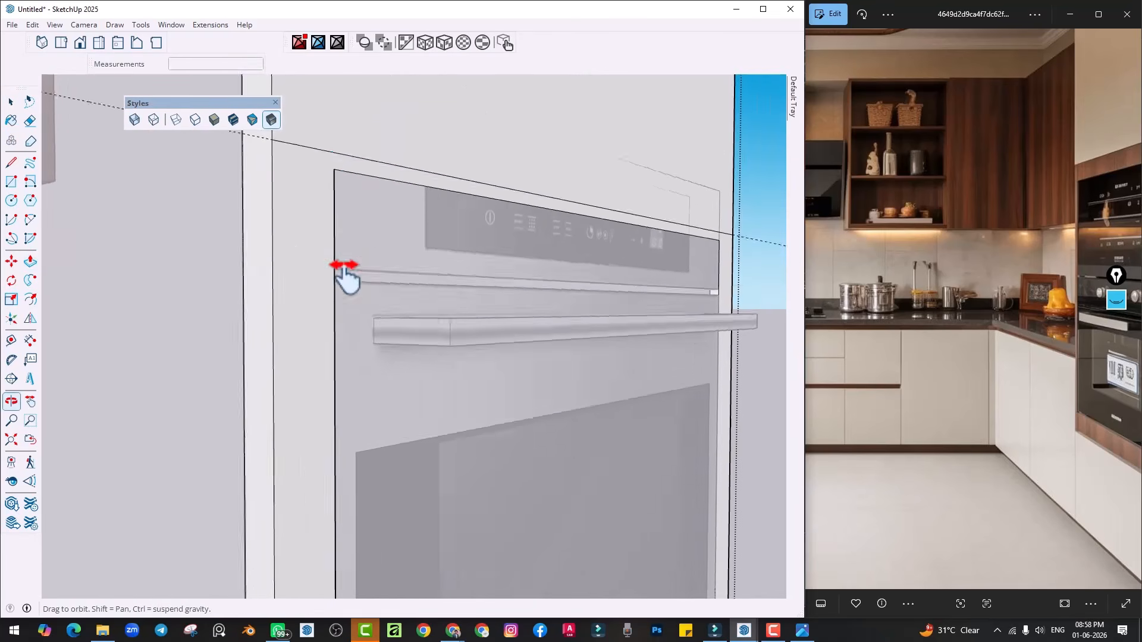
left_click(680, 253)
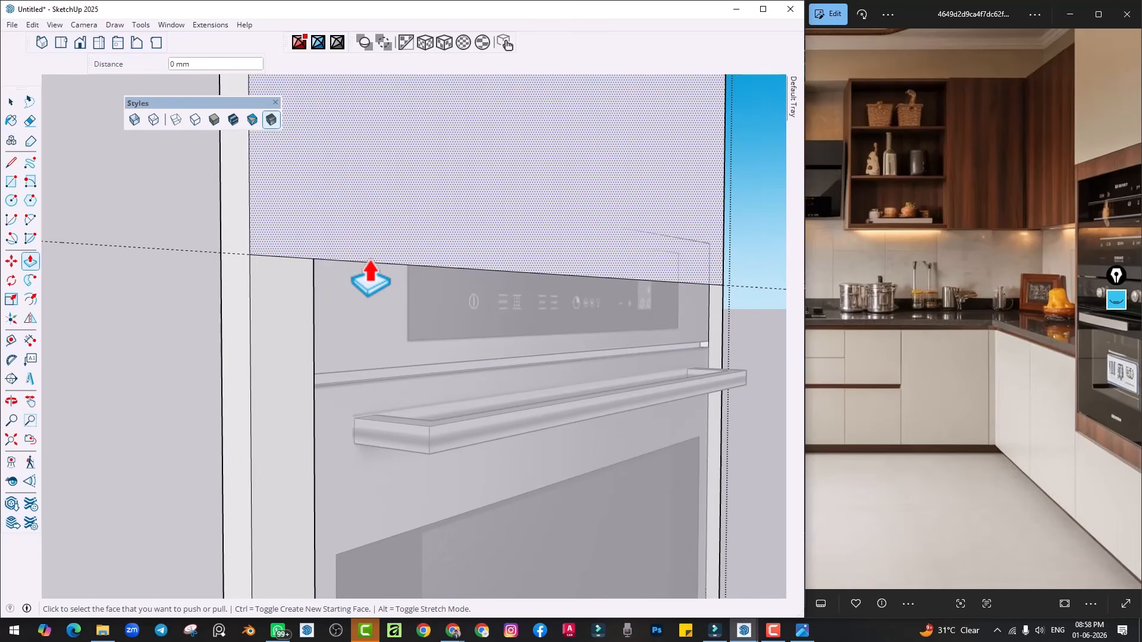
Raise the top face of the oven opening by about 49 mm with Push/Pull to meet the oven's upper corner
middle_click_drag(314, 265, 351, 223)
scroll(351, 223, "up", 3)
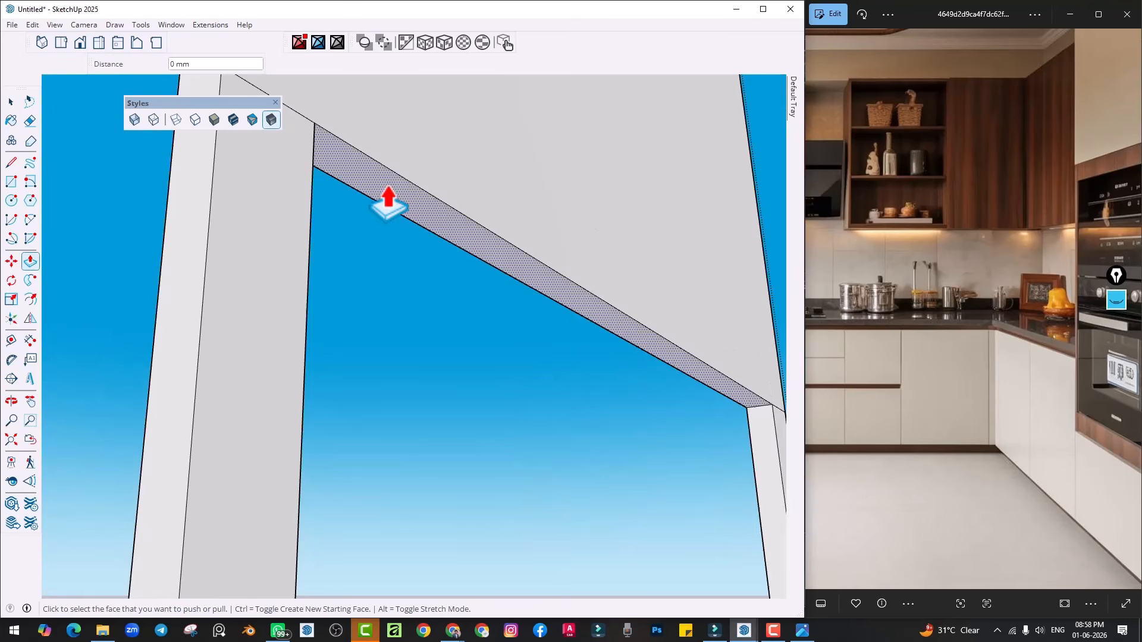
left_click(390, 203)
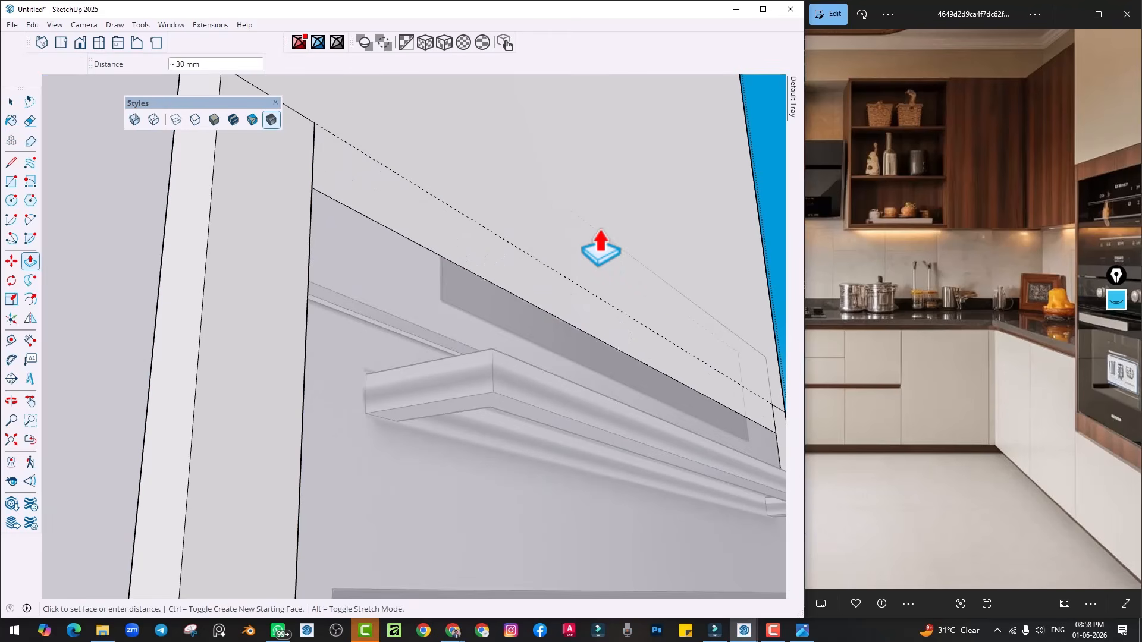
left_click(765, 357)
scroll(445, 278, "down", 3)
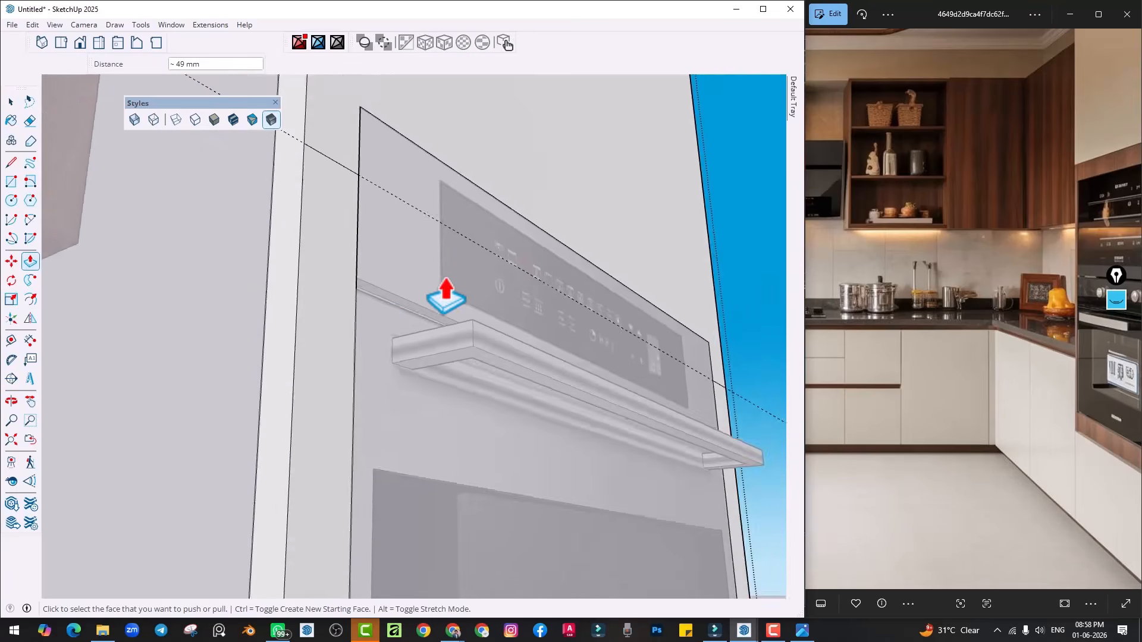
key("space")
middle_click_drag(446, 278, 586, 342)
scroll(446, 300, "down", 8)
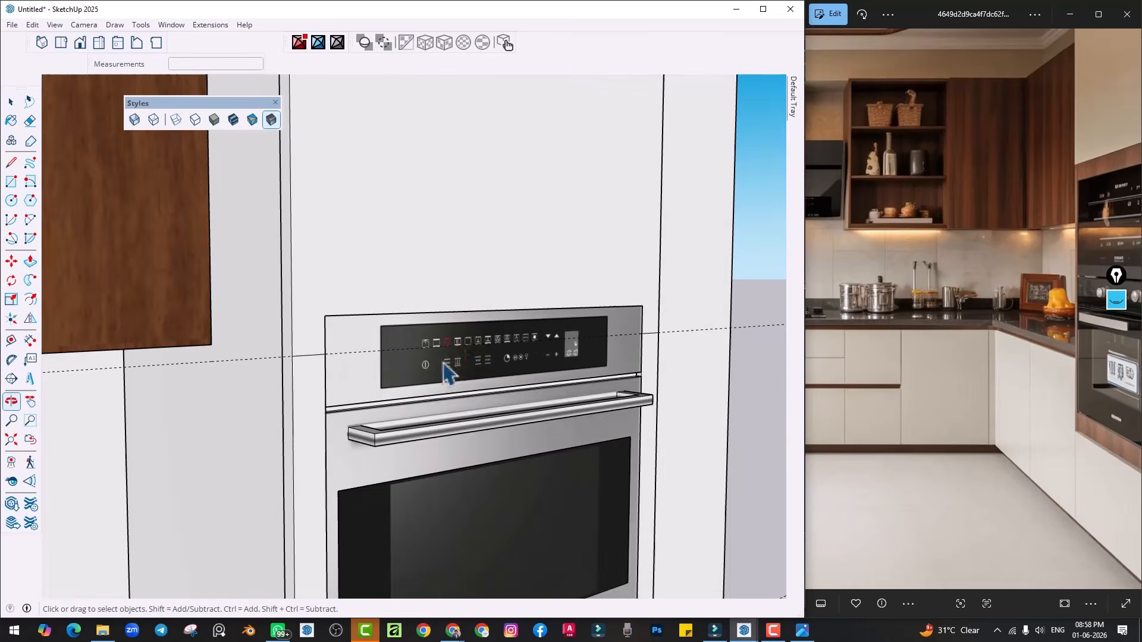
middle_click_drag(510, 313, 303, 381)
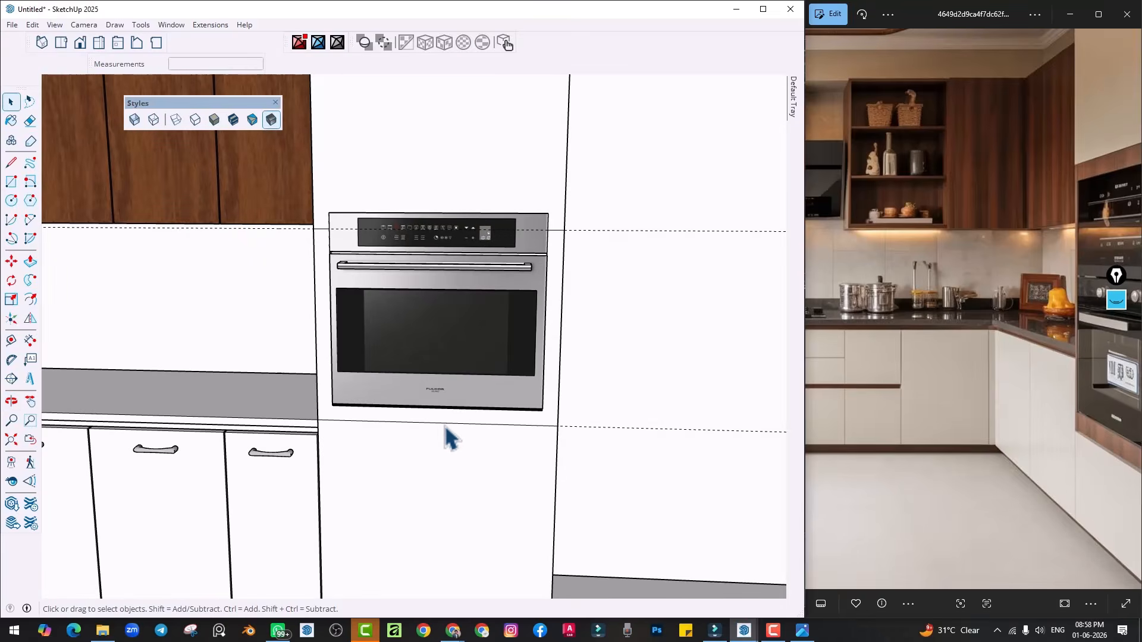
middle_click_drag(444, 426, 375, 439, "shift")
scroll(400, 325, "up", 2)
middle_click_drag(333, 356, 318, 415)
scroll(317, 385, "up", 2)
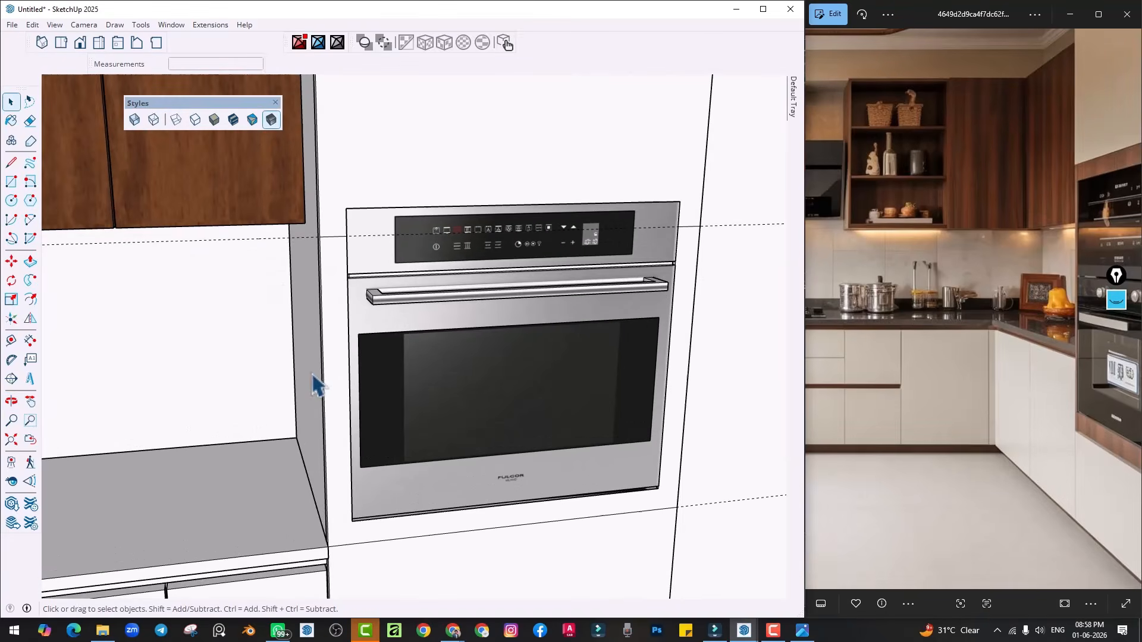
middle_click_drag(403, 315, 376, 252)
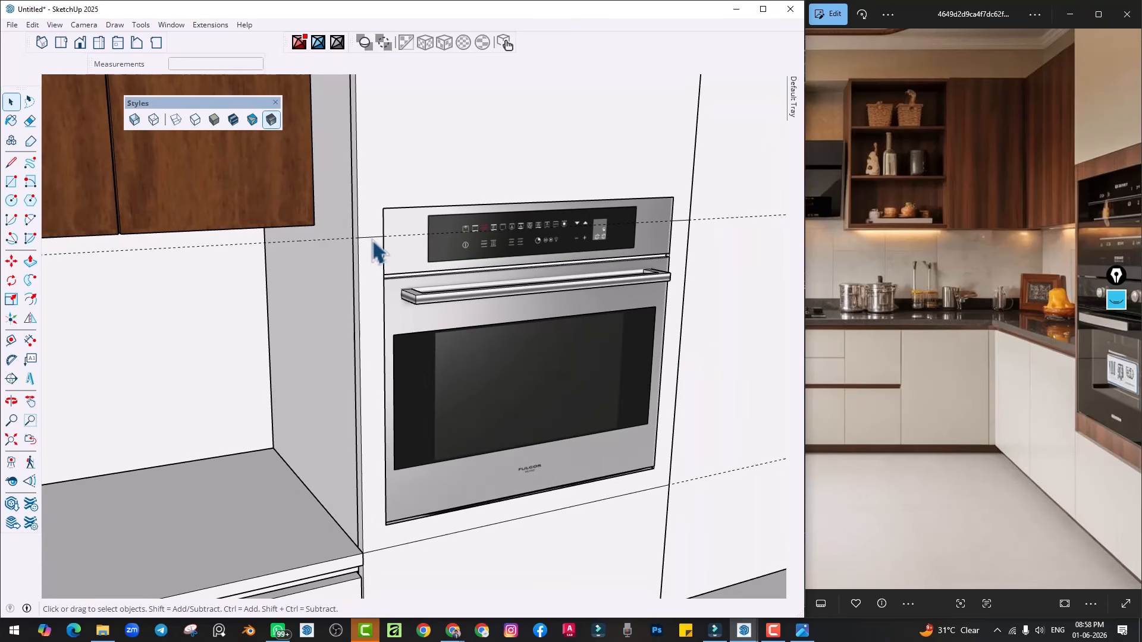
scroll(376, 250, "up", 3)
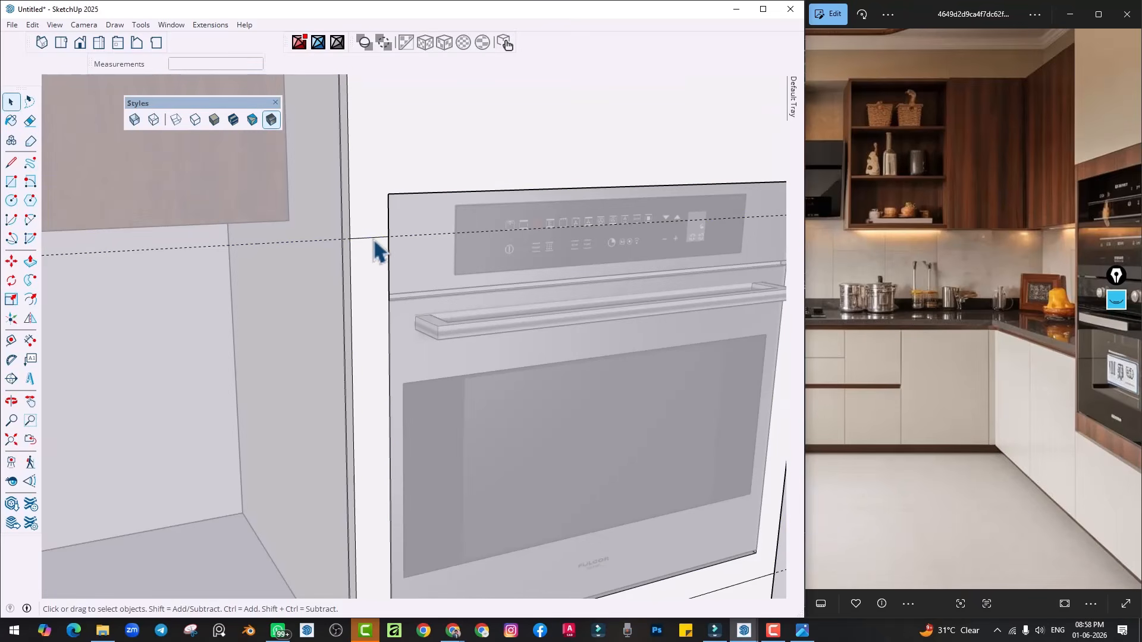
key("m")
key("ctrl")
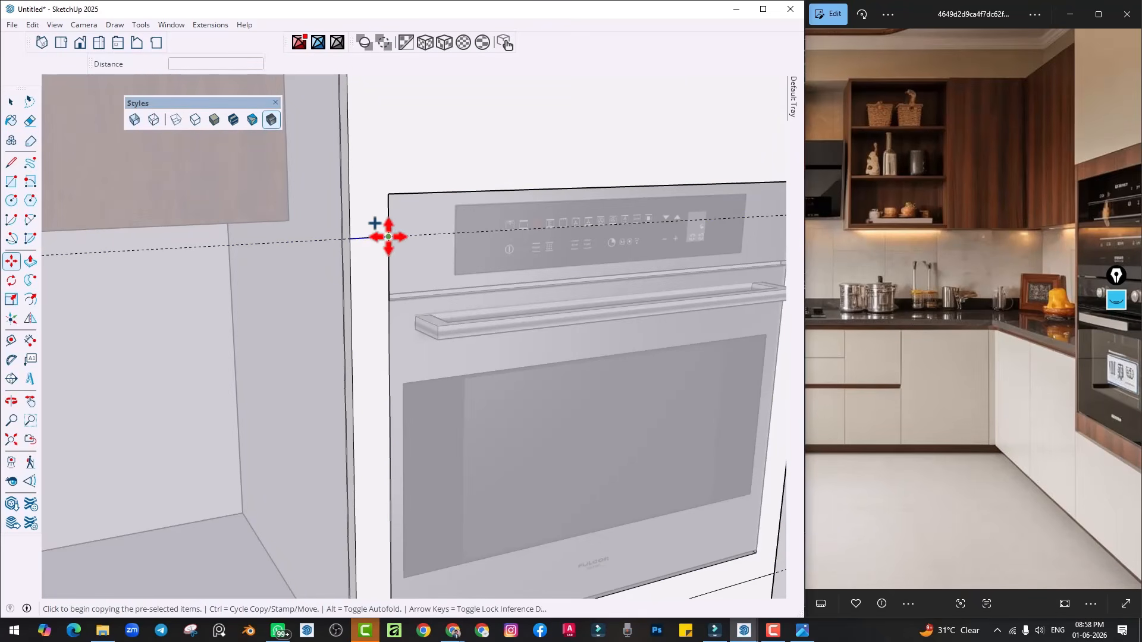
scroll(387, 241, "down", 3)
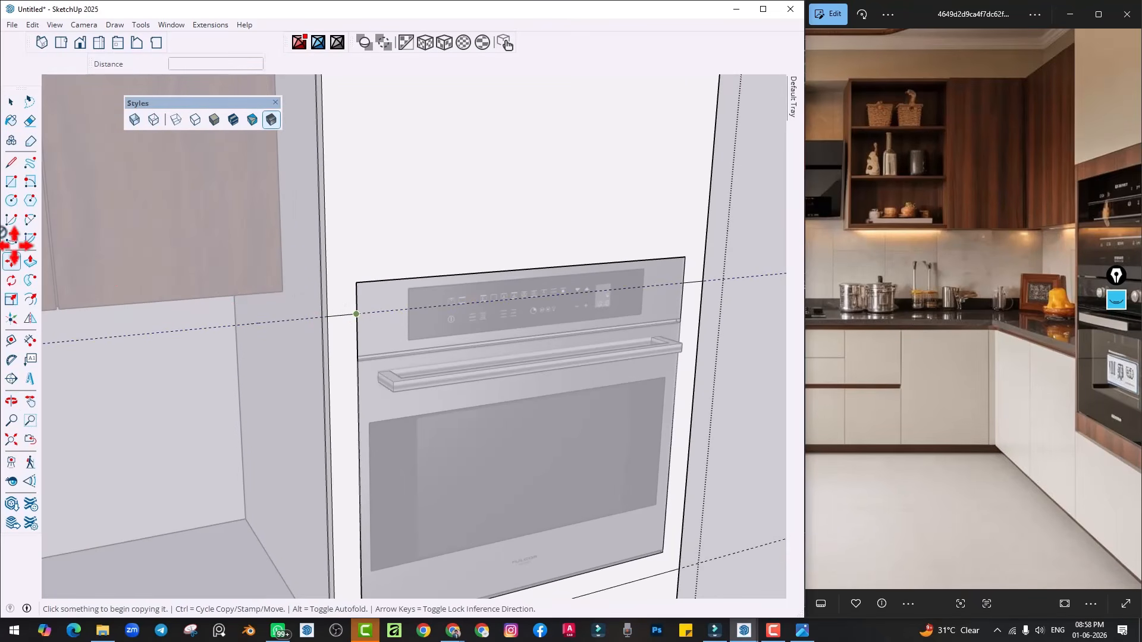
left_click(11, 299)
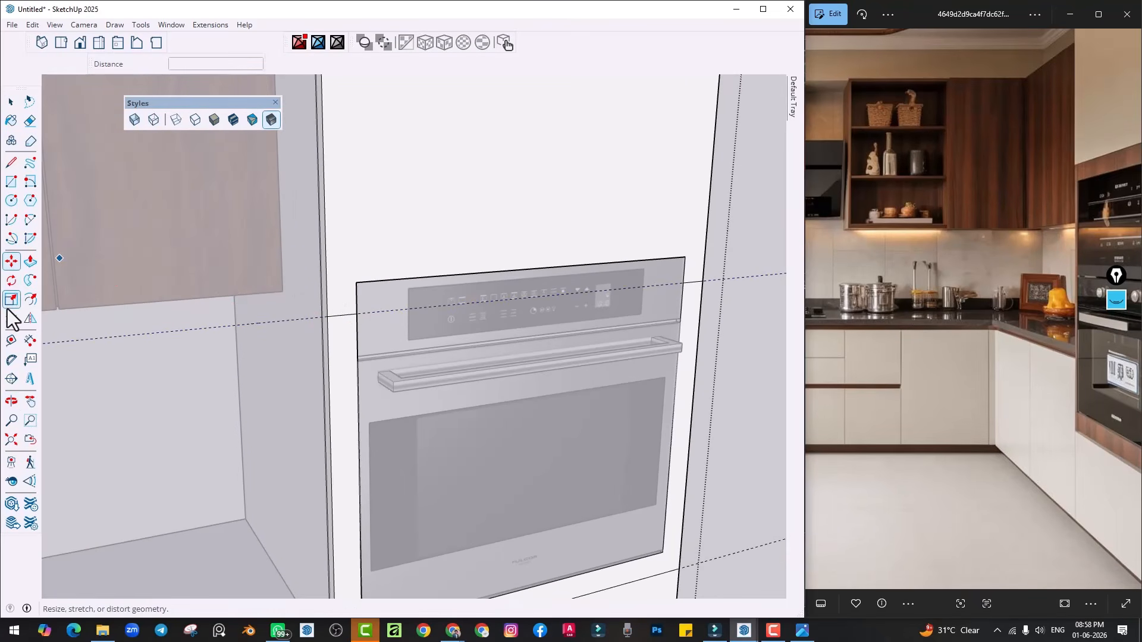
Place a guide about 46 mm above the oven opening's top edge and draw a 750 mm line along it across the panel
left_click(11, 340)
left_click(431, 275)
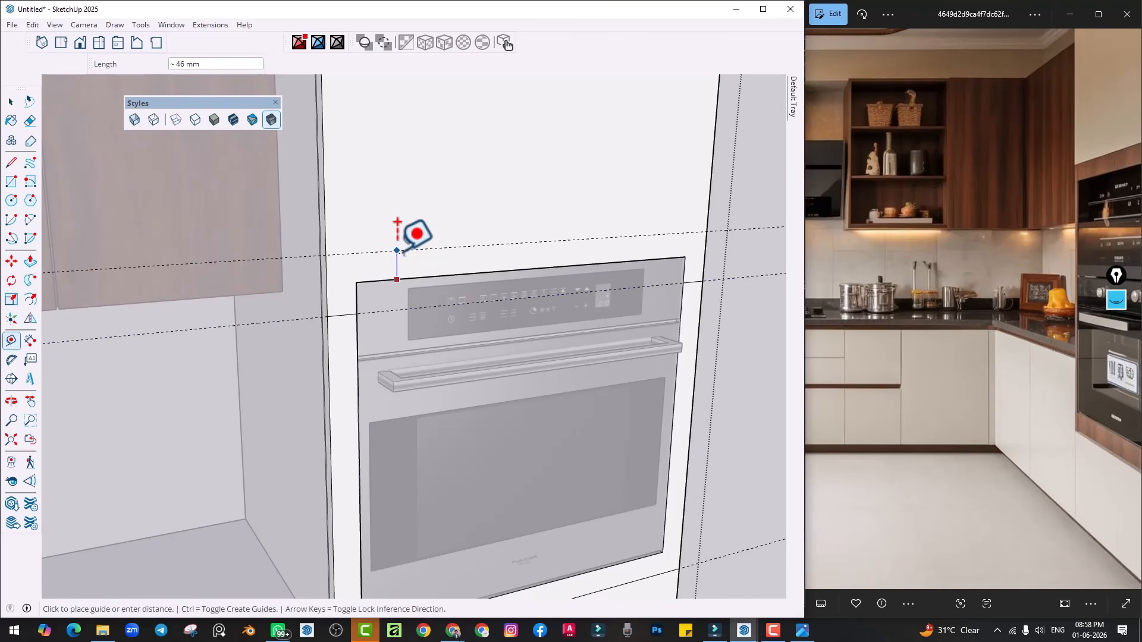
left_click(403, 252)
key("l")
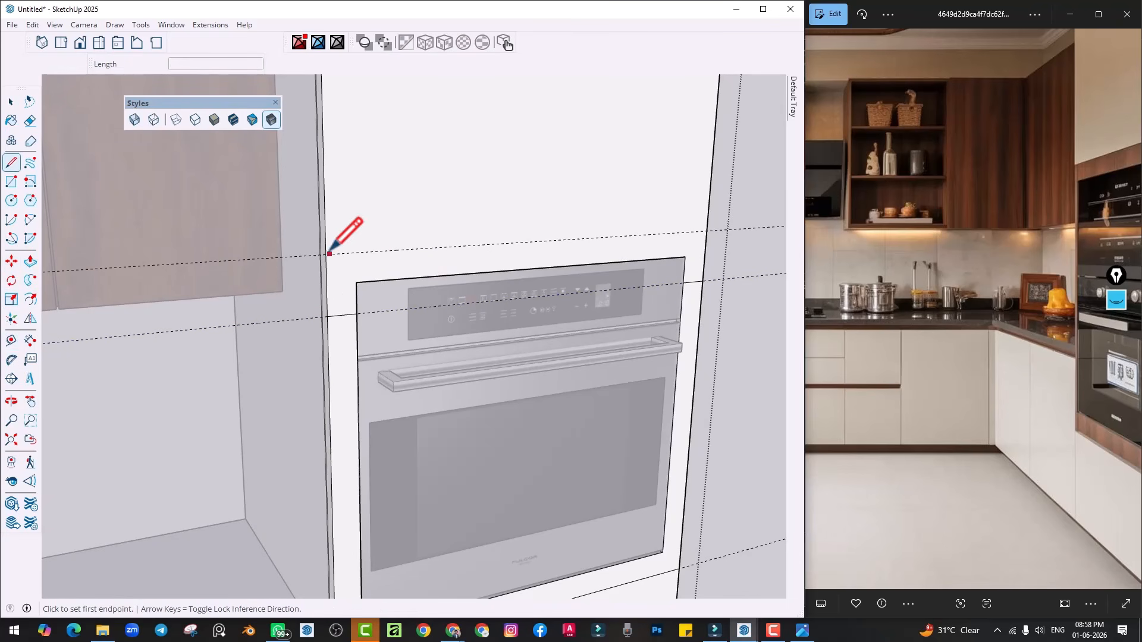
left_click(324, 255)
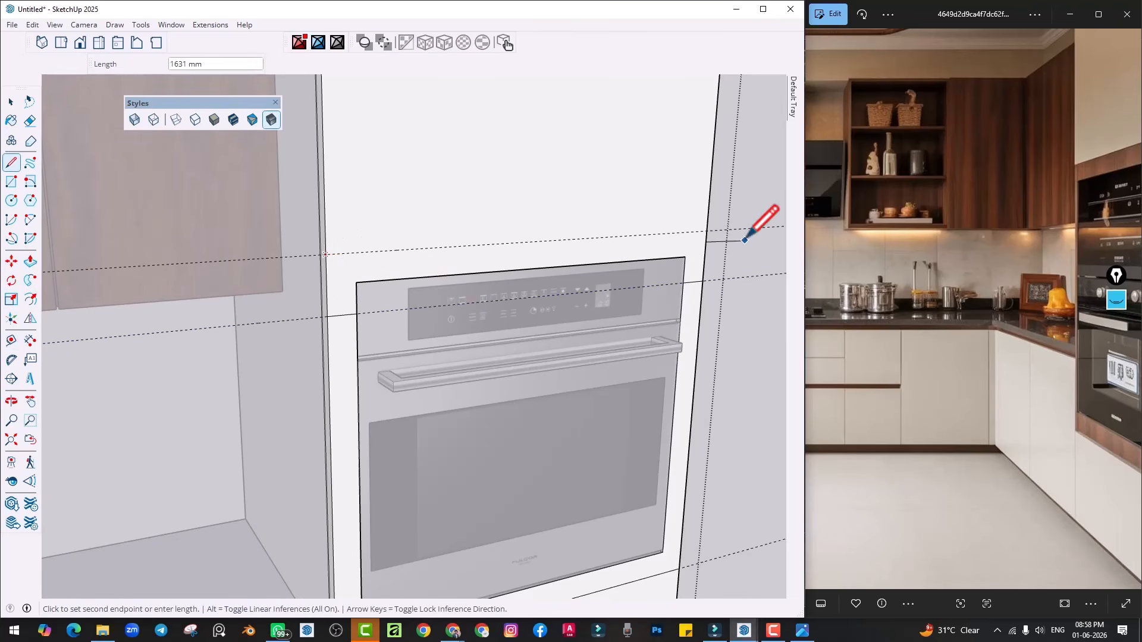
left_click(707, 230)
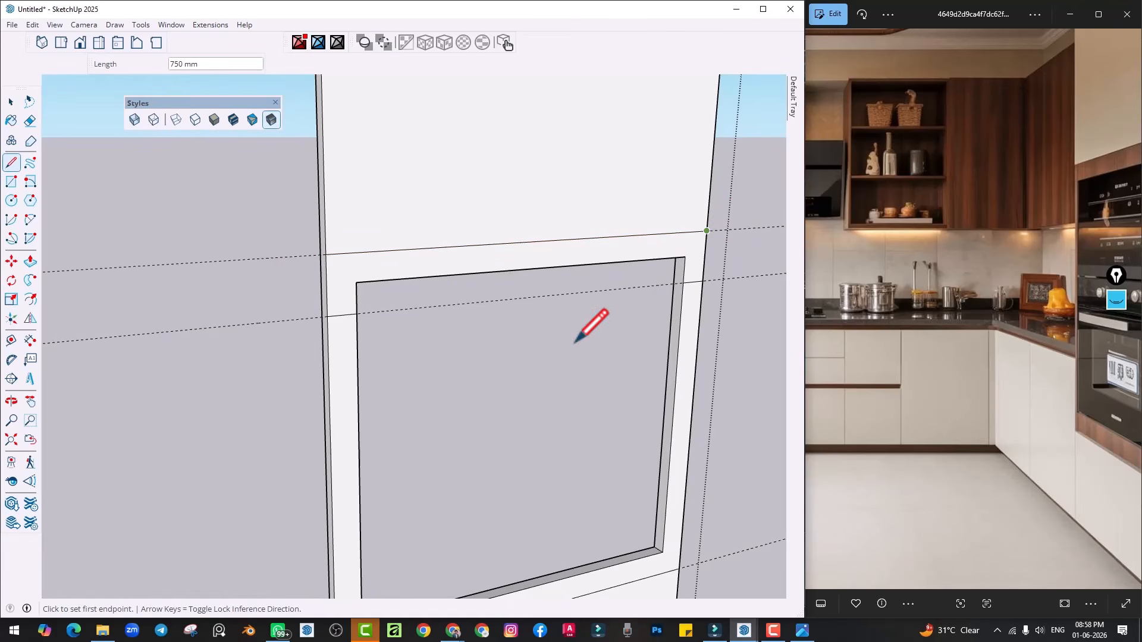
Erase the old guide and leftover line pieces across the oven frame, paint the frame face with the dark wood material and close the group
key("e")
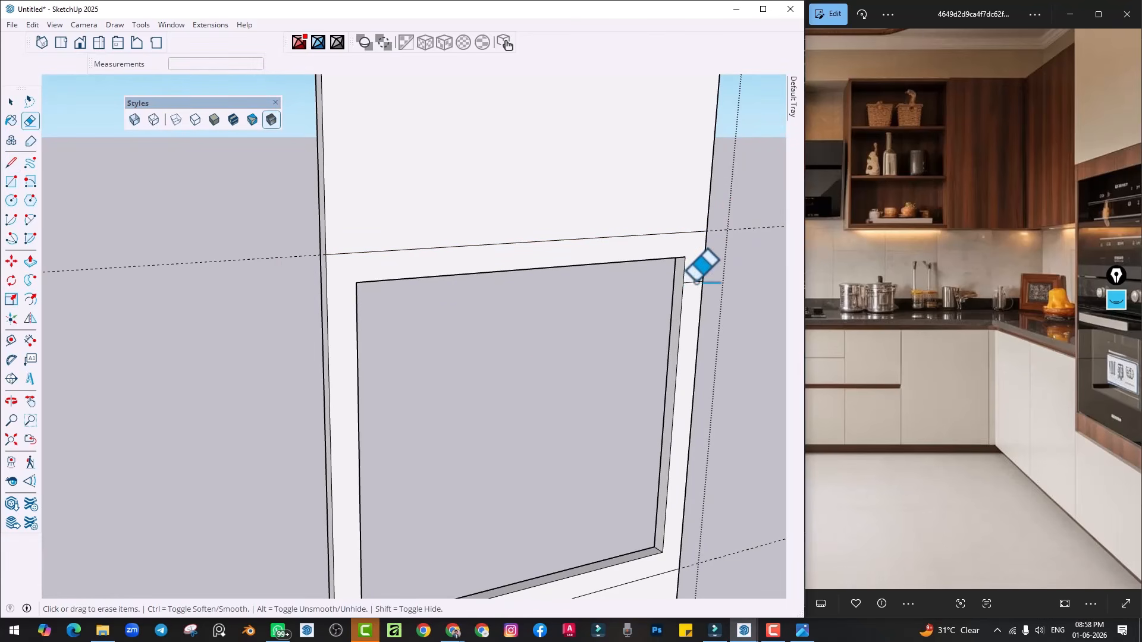
middle_click_drag(709, 316, 630, 297)
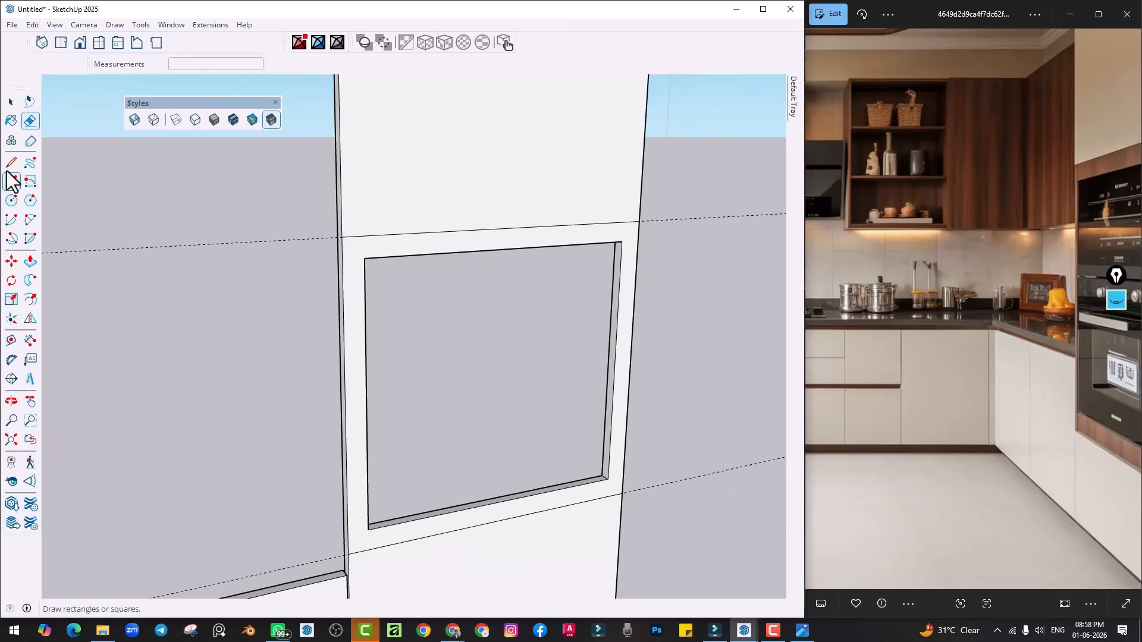
left_click(10, 121)
left_click(355, 248)
scroll(379, 245, "down", 2)
key("space")
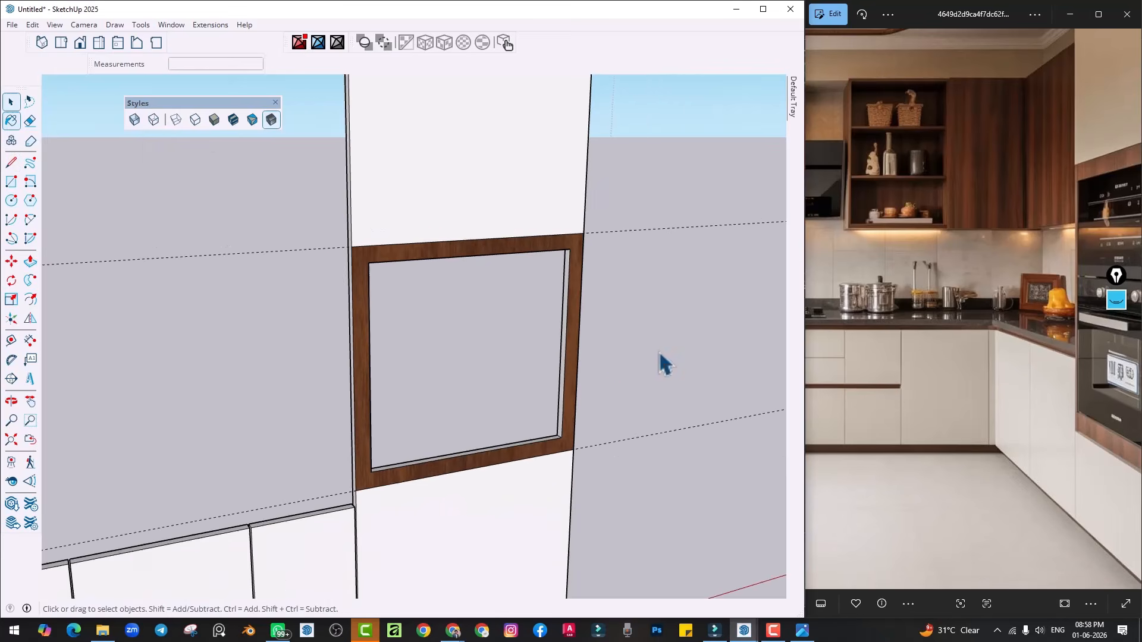
left_click(683, 349)
Delete the stray handle pieces lying outside the room in front of the floor slab
scroll(649, 360, "down", 2)
middle_click_drag(624, 454, 344, 424)
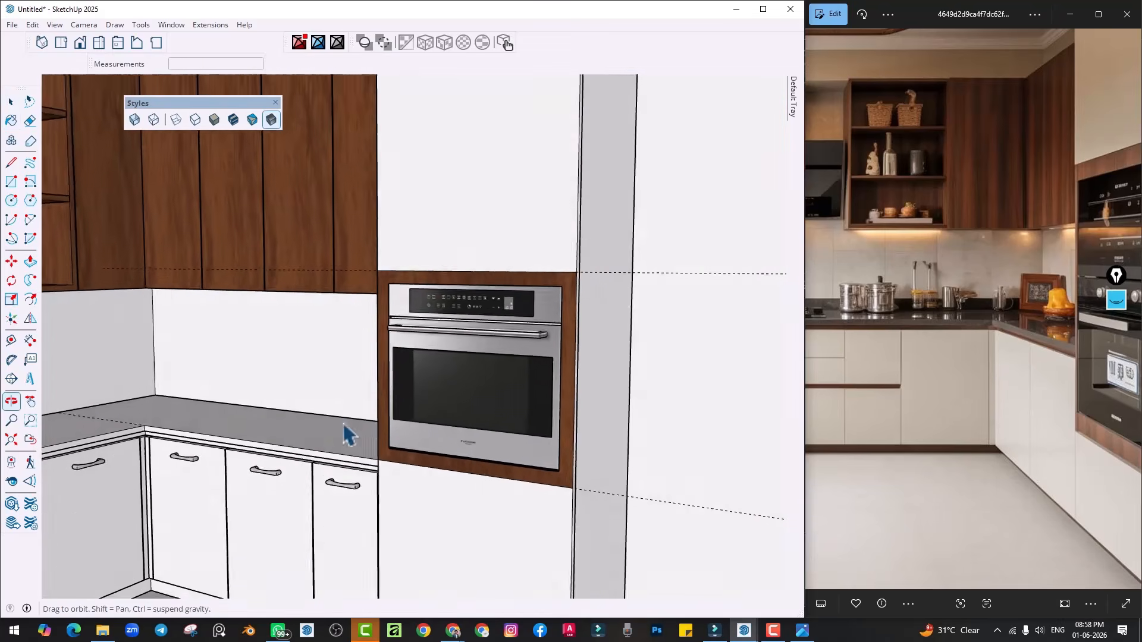
scroll(405, 437, "down", 3)
key("space")
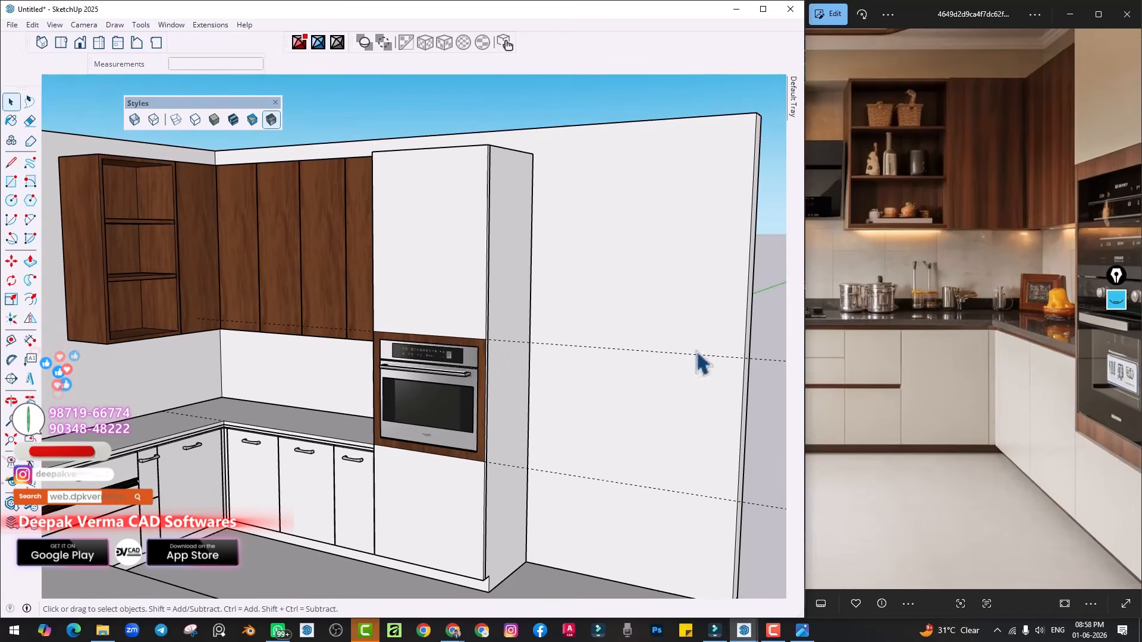
scroll(358, 366, "down", 1)
middle_click_drag(313, 383, 443, 384)
scroll(371, 382, "down", 3)
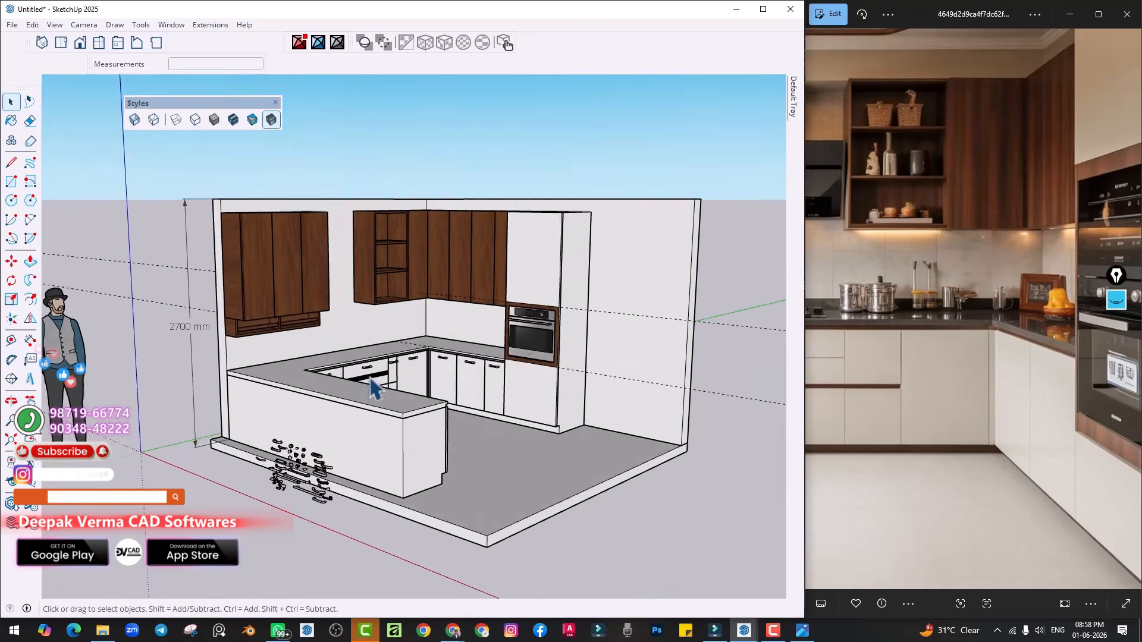
middle_click_drag(374, 389, 400, 446)
left_click(321, 531)
key("Delete")
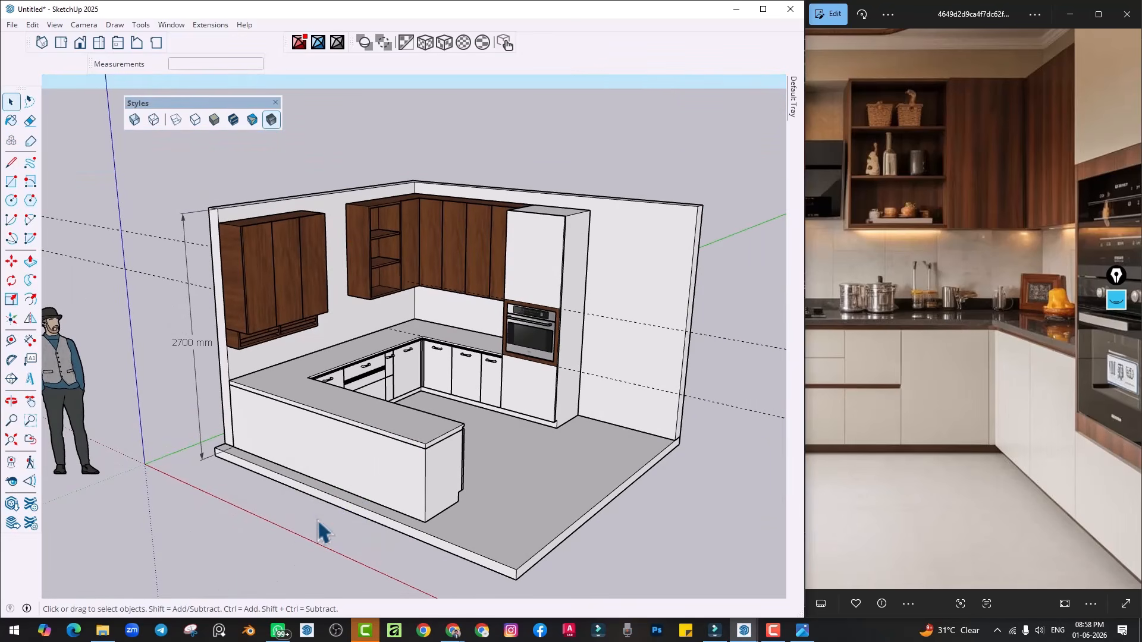
Draw a rectangle on the floor strip behind the peninsula counter, from the slab's outer corner to the counter's end corner
key("r")
left_click(214, 448)
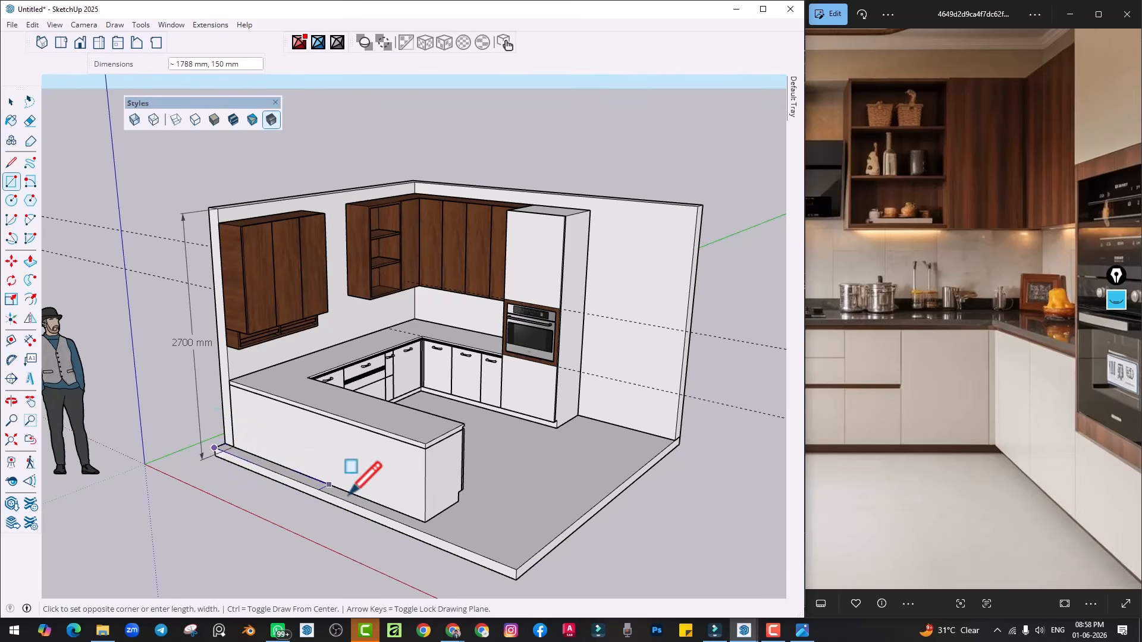
key("Escape")
scroll(357, 493, "up", 3)
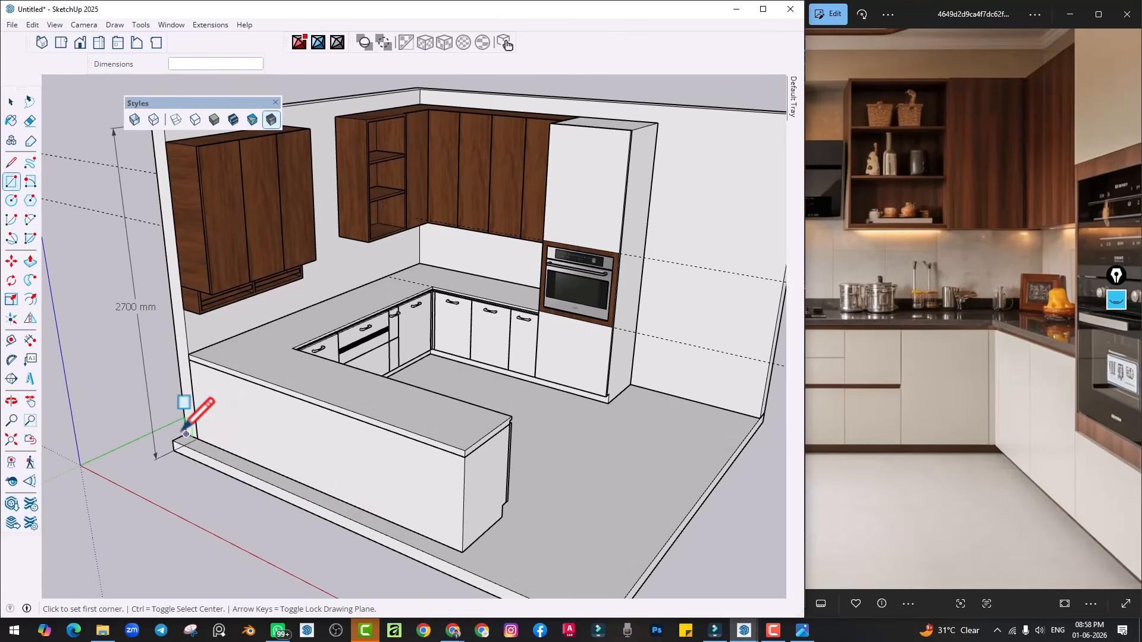
left_click(173, 441)
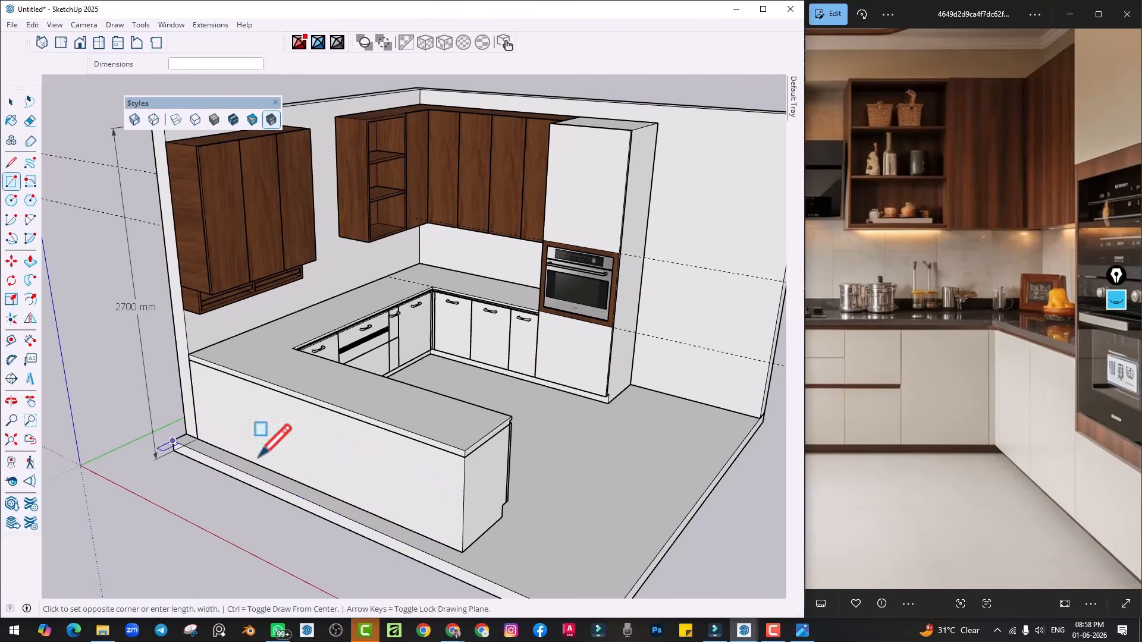
left_click(463, 544)
Pull the strip up 2700 mm to match the existing walls and extend the wall's end face to the slab's far edge
key("p")
left_click(433, 550)
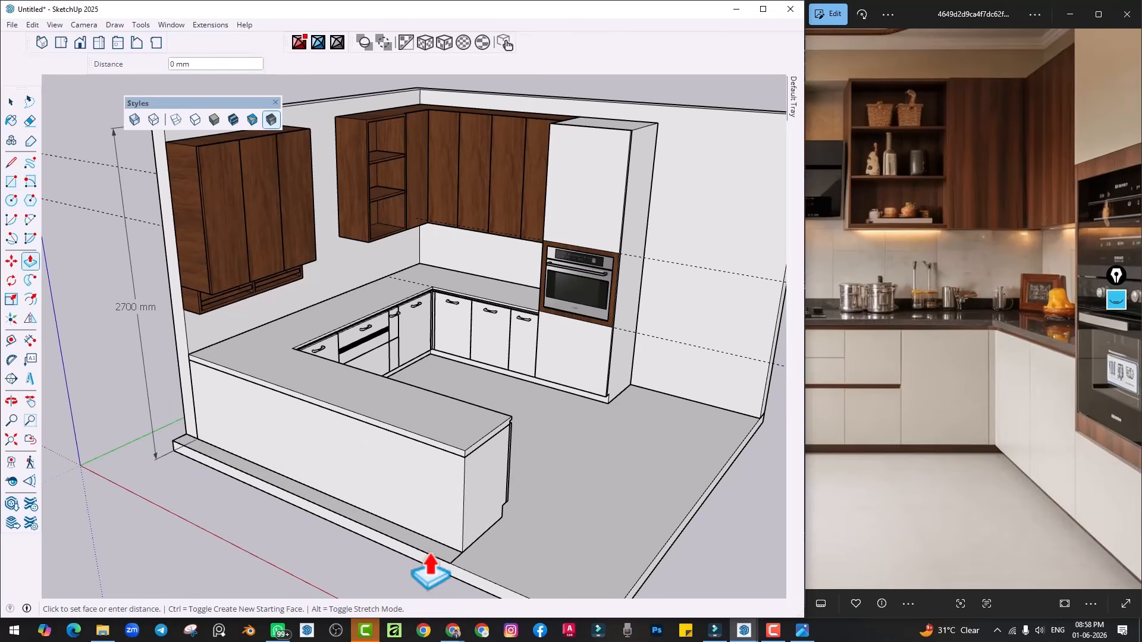
scroll(689, 238, "down", 2)
left_click(726, 159)
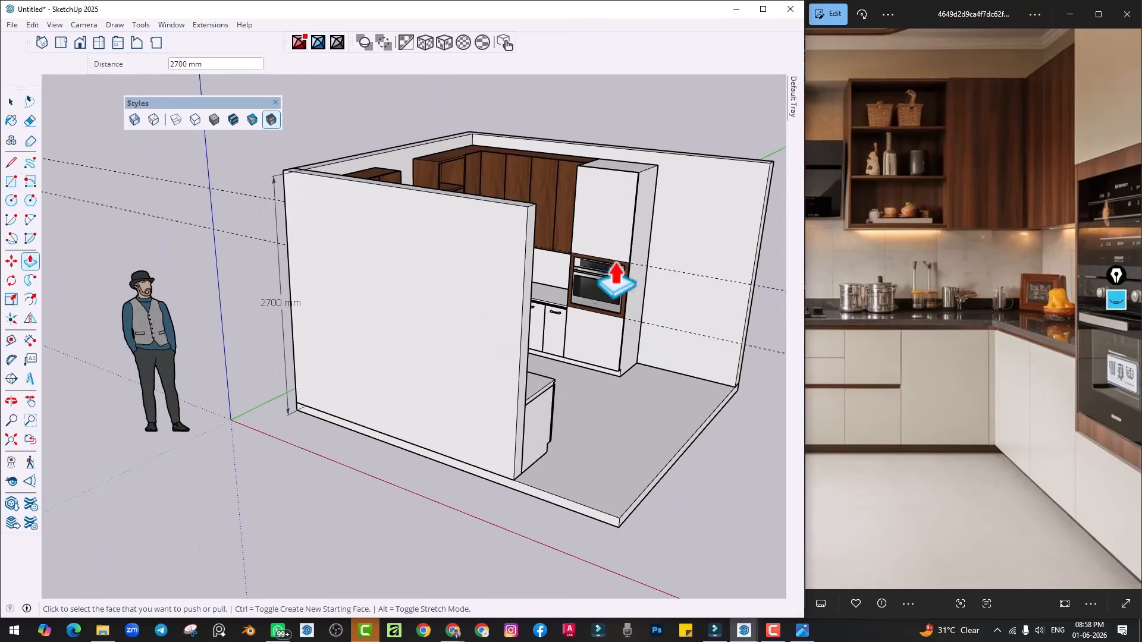
left_click(532, 265)
Select all the geometry of the new wall and make it a group
key("space")
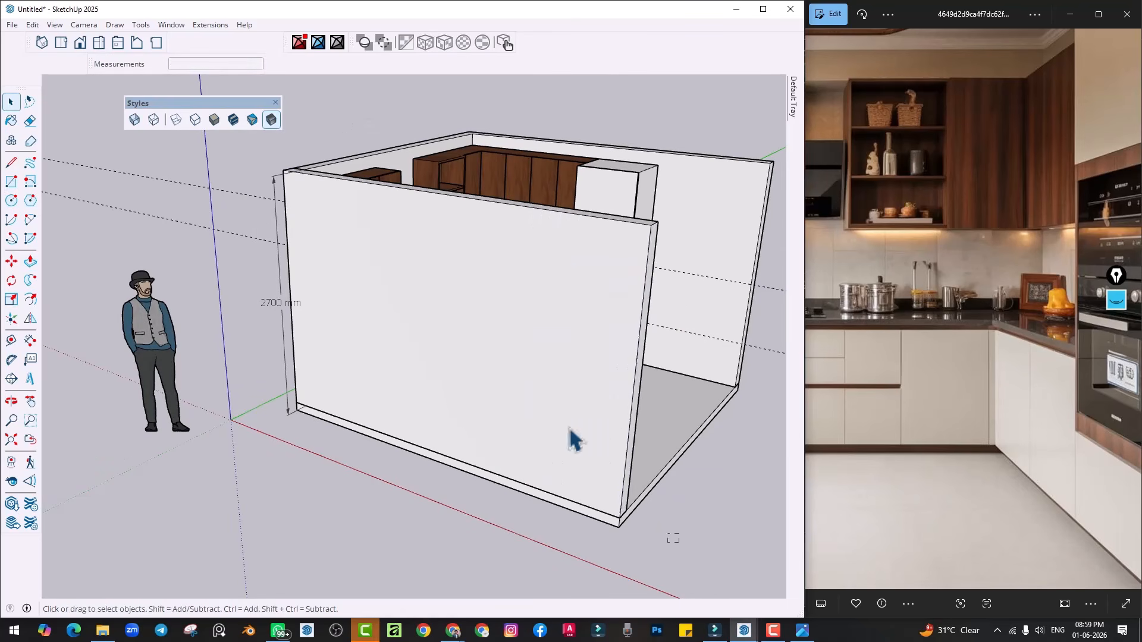
right_click(574, 437)
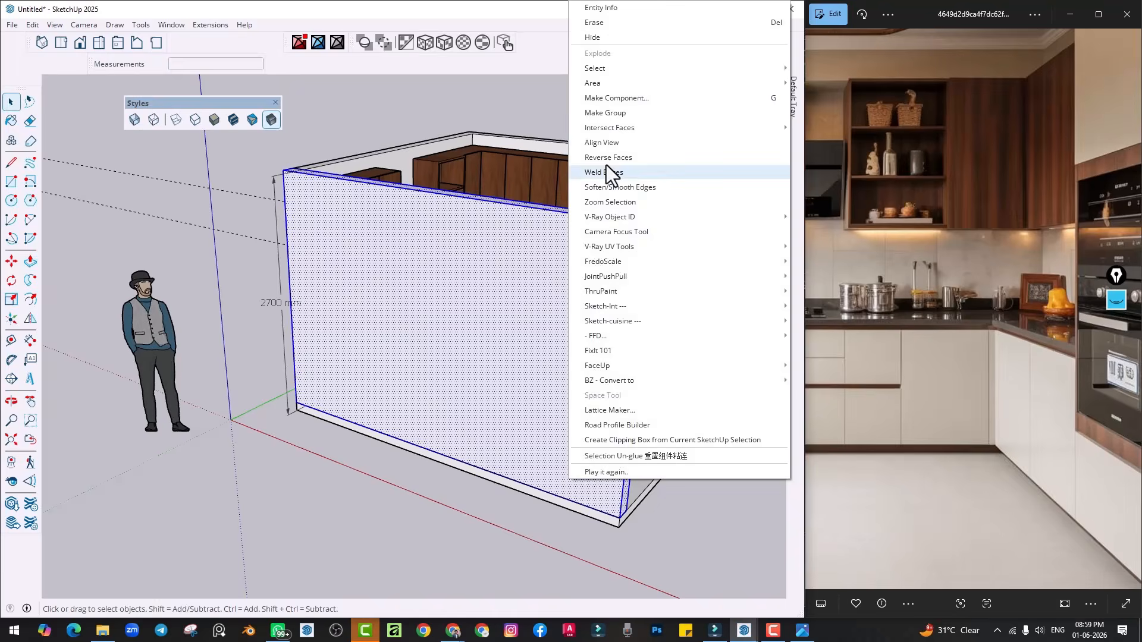
left_click(611, 113)
Show the whole reference photo, open the new wall group and place a vertical guide 300 mm from the wall cabinet's front edge
middle_click_drag(477, 301, 481, 318, "shift")
scroll(564, 326, "down", 3)
scroll(923, 318, "down", 1)
scroll(927, 327, "down", 4)
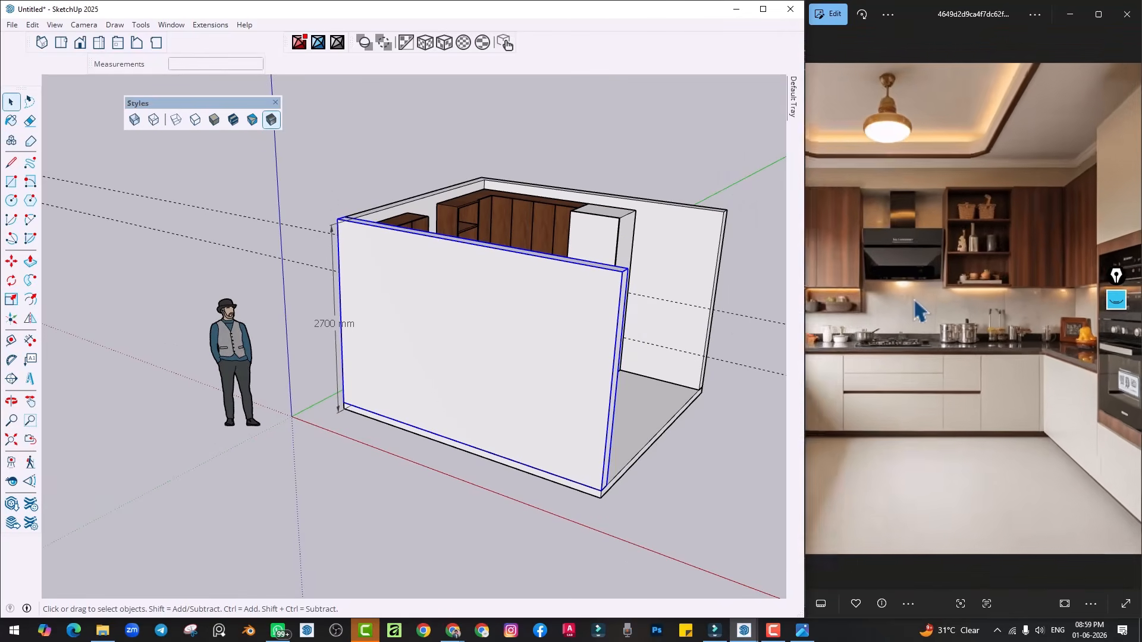
left_click(1014, 315)
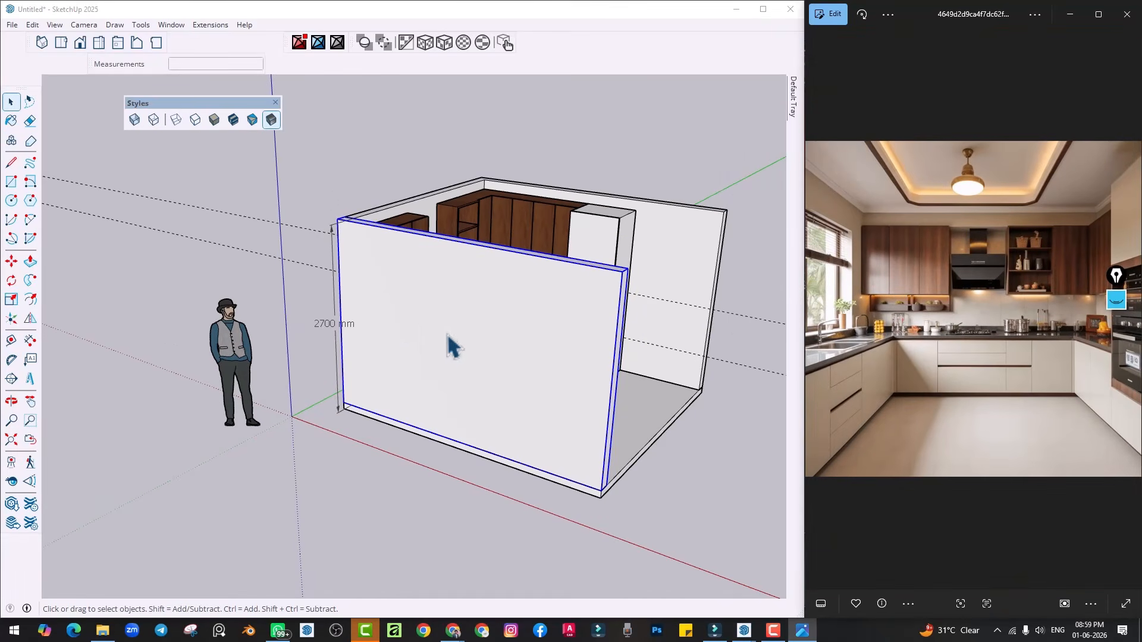
mouse_move(450, 345)
middle_mouse_down()
mouse_move(323, 344)
mouse_move(276, 365)
mouse_move(9, 299)
middle_mouse_up()
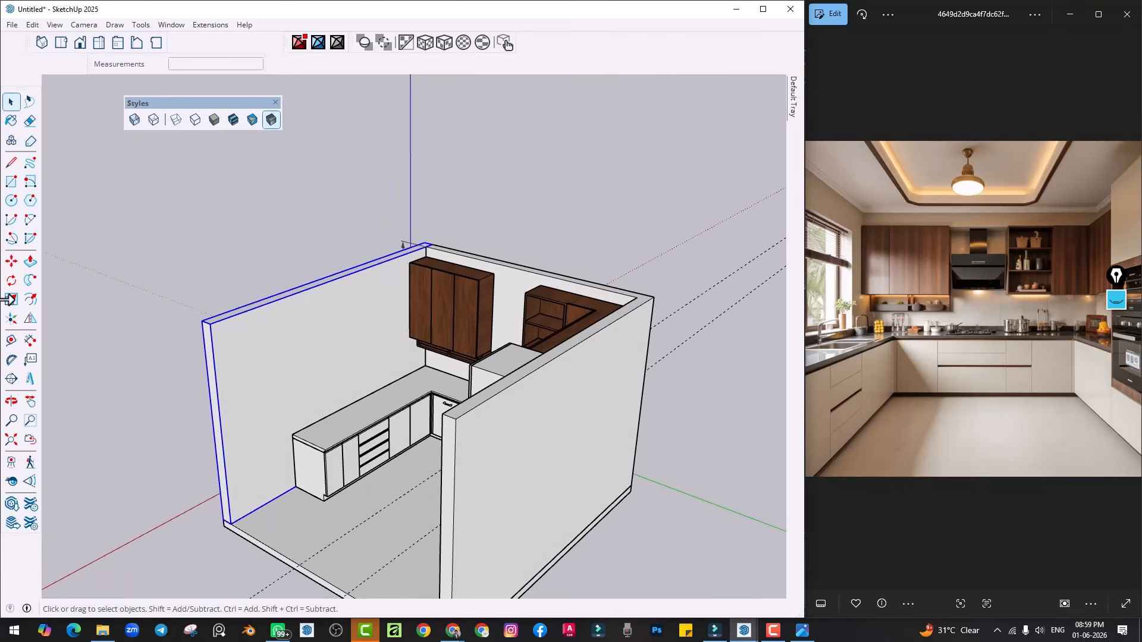
double_click(331, 375)
left_click(11, 340)
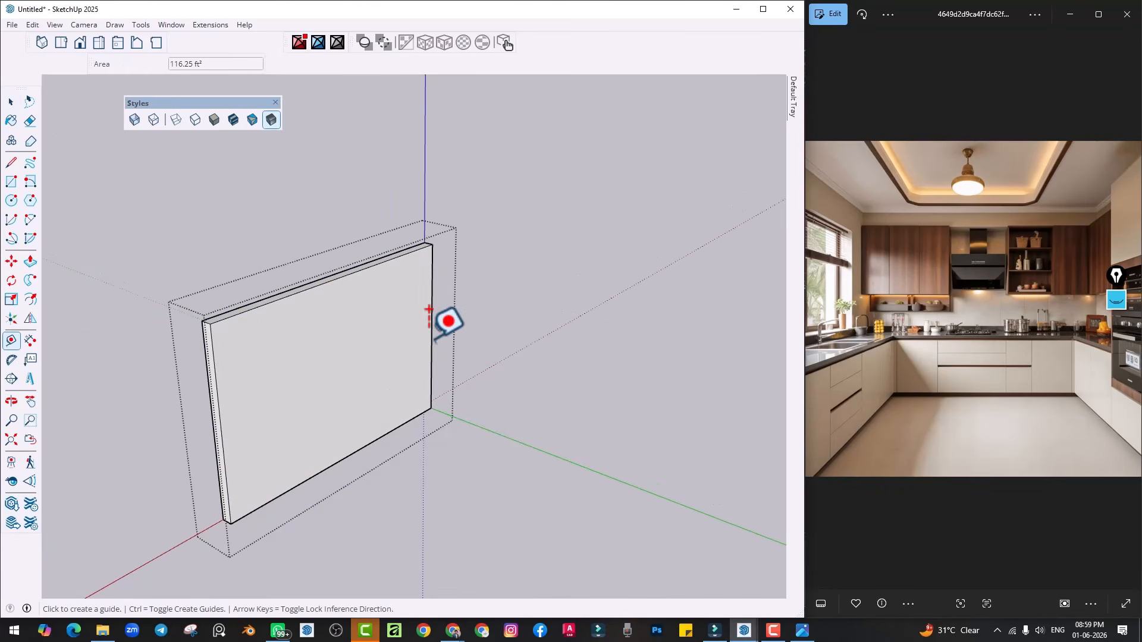
scroll(431, 311, "up", 3)
left_click(425, 259)
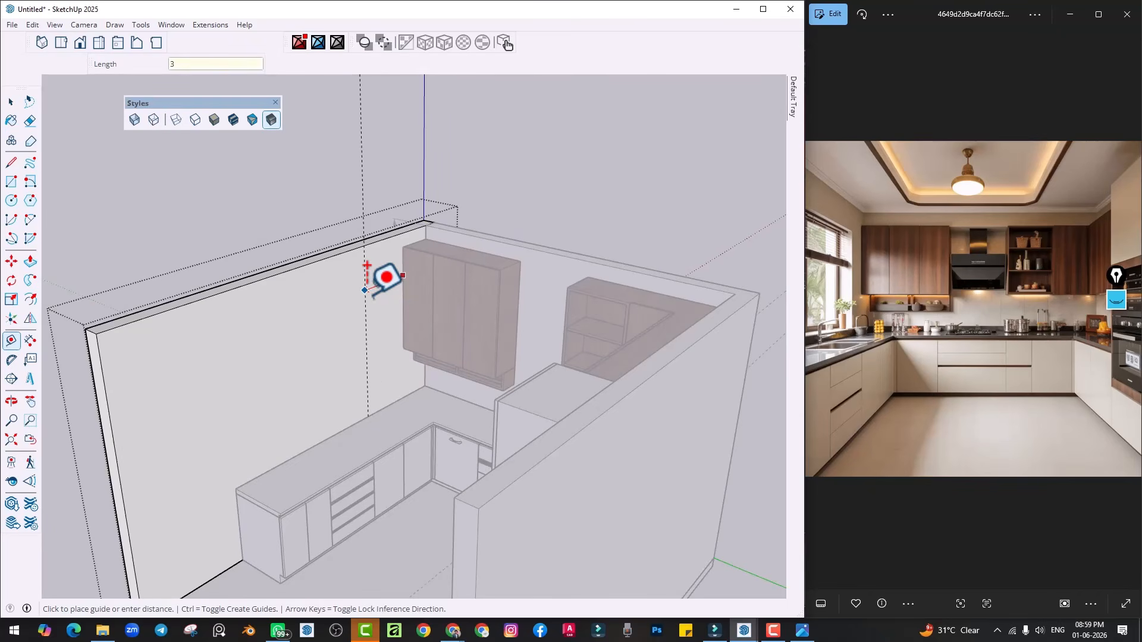
type("300")
key("Return")
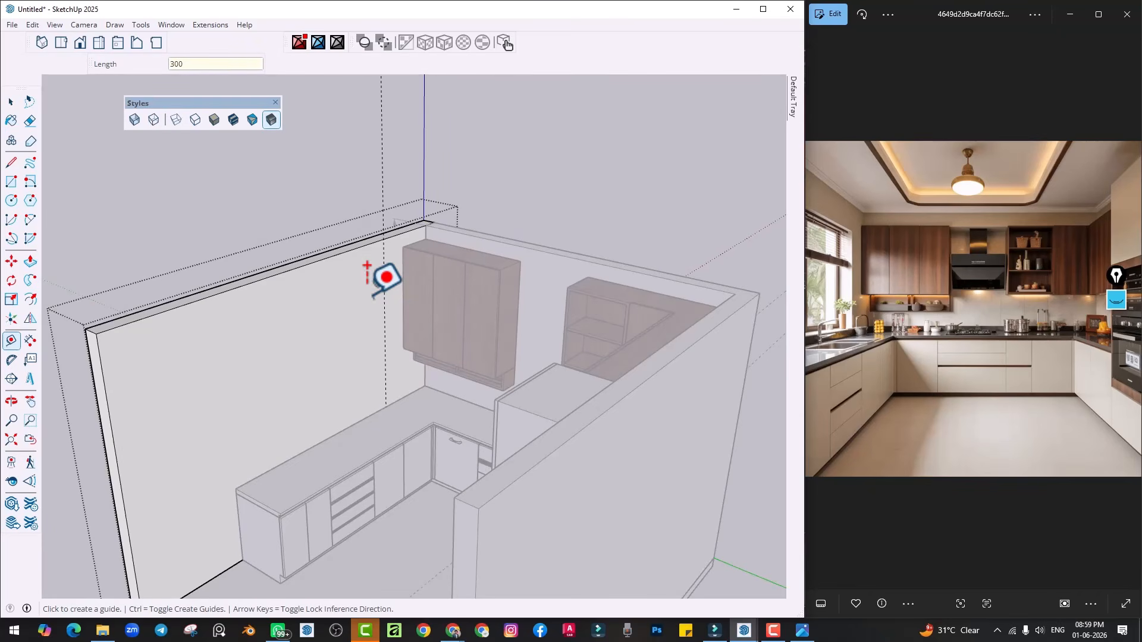
Place a second vertical guide on the wall 1800 mm from the first one, in place of the trial guide at 1200 mm
left_click(384, 323)
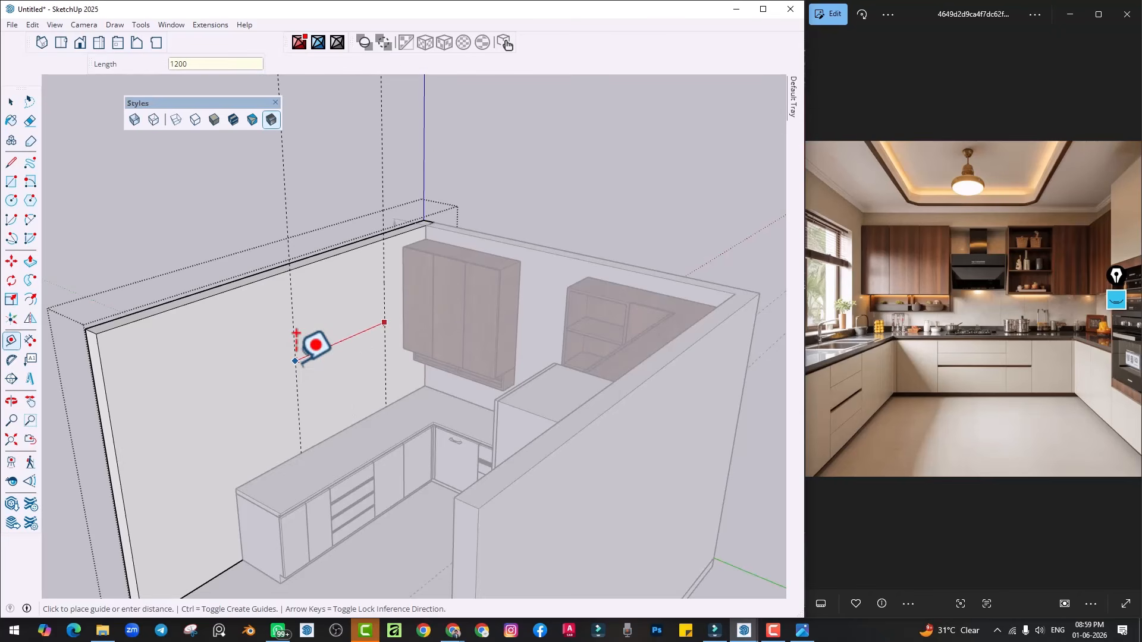
key("Return")
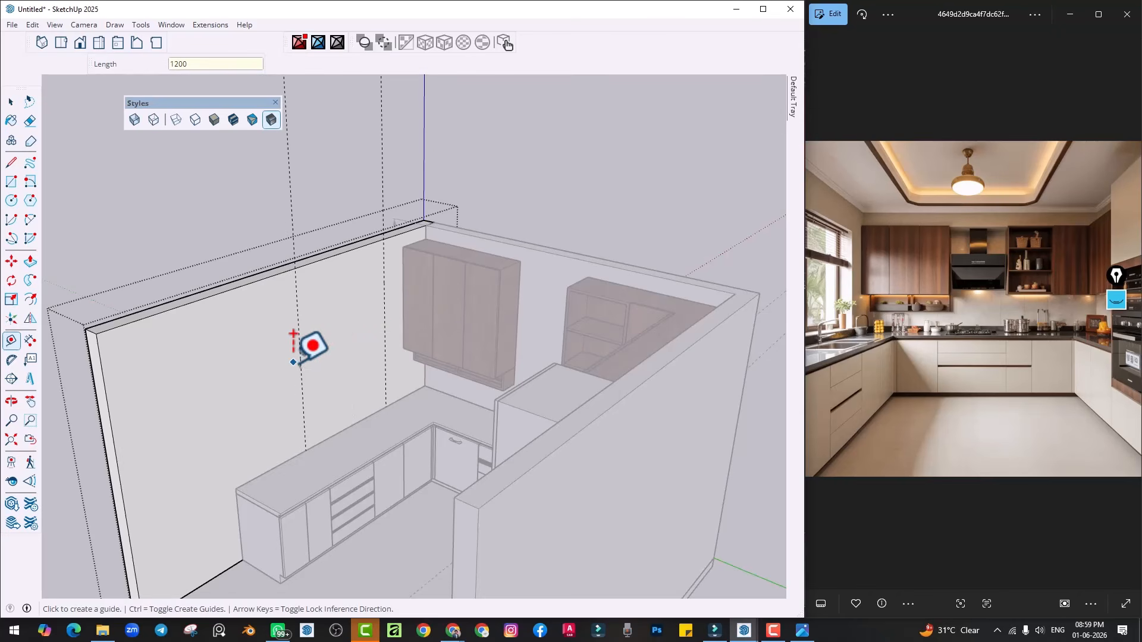
left_click(384, 315)
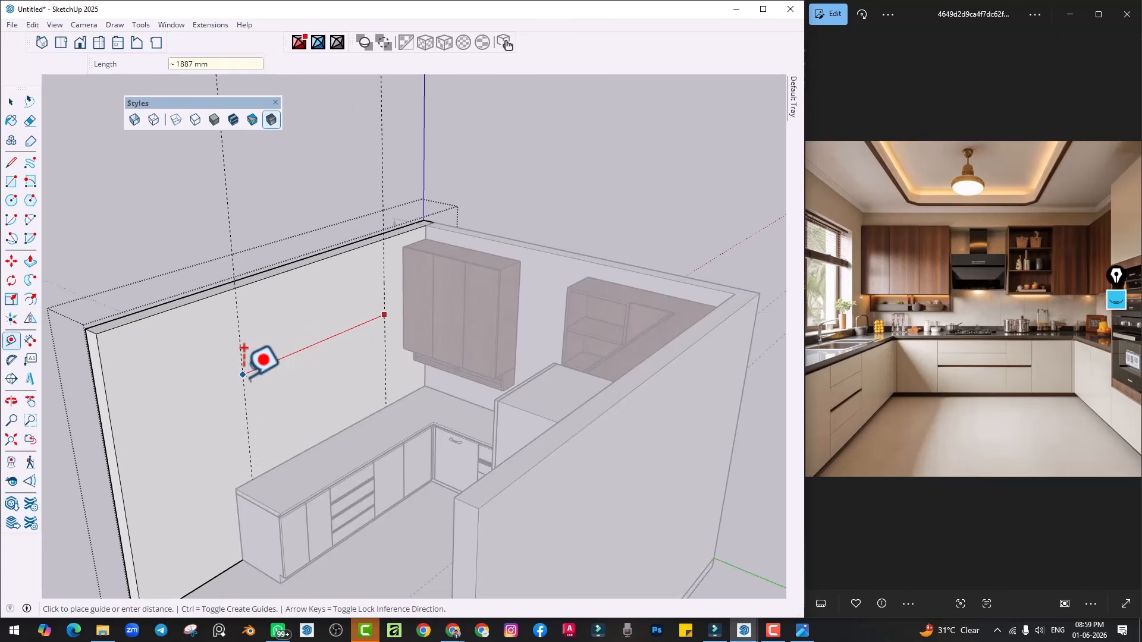
type("1800")
key("Return")
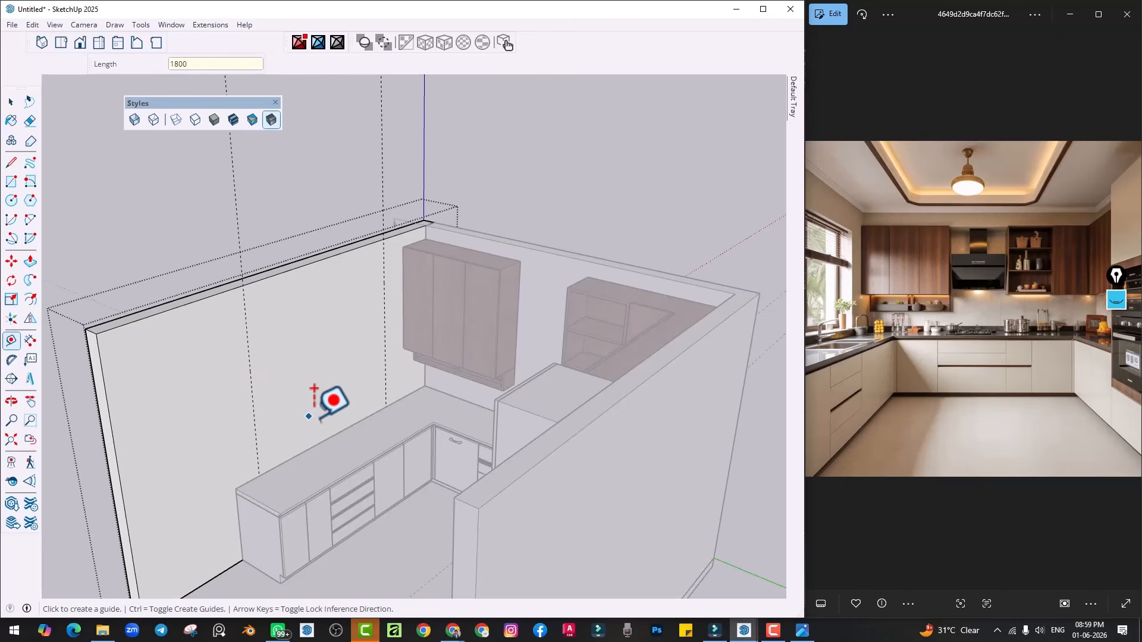
Place two horizontal guides on the wall, 150 mm above the countertop edge and 300 mm below the wall's top edge
left_click(308, 450)
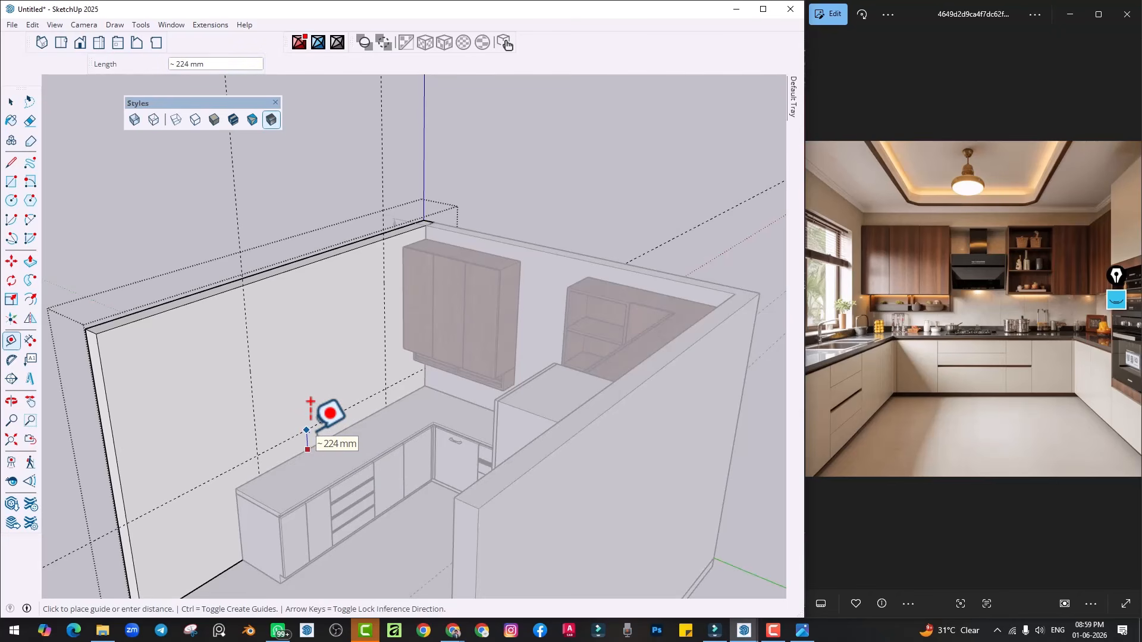
type("150")
key("Return")
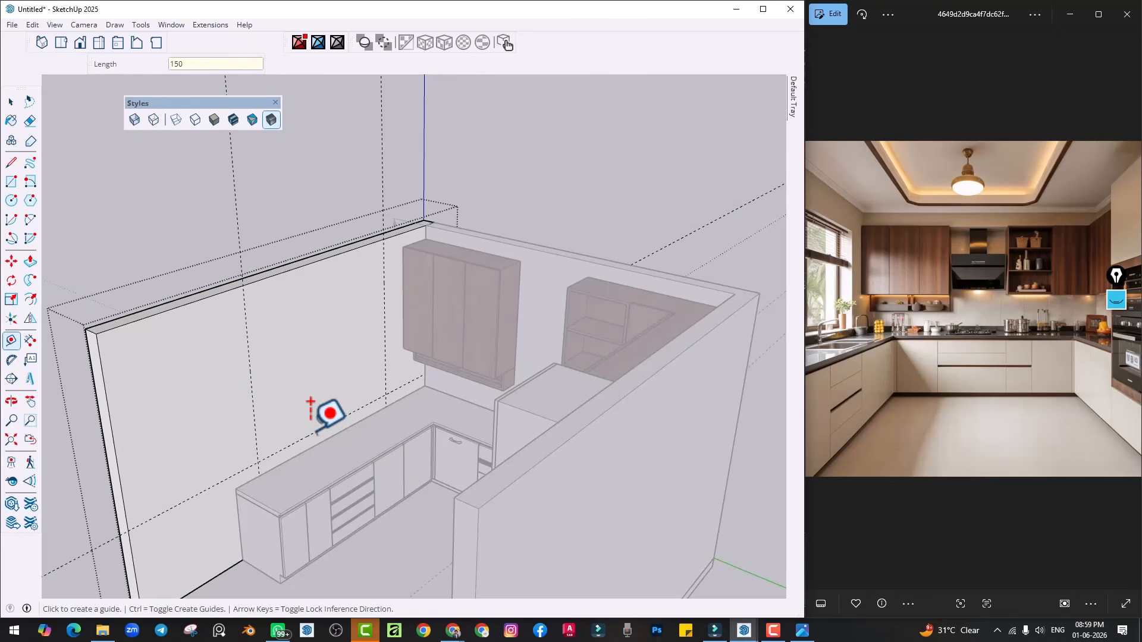
left_click(285, 272)
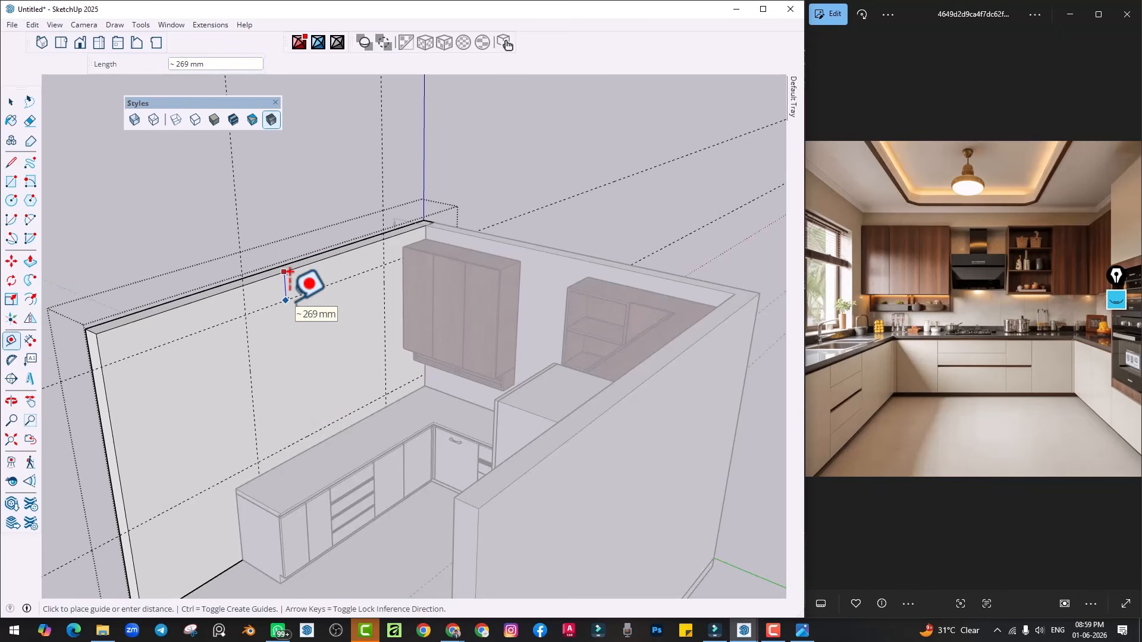
key("Return")
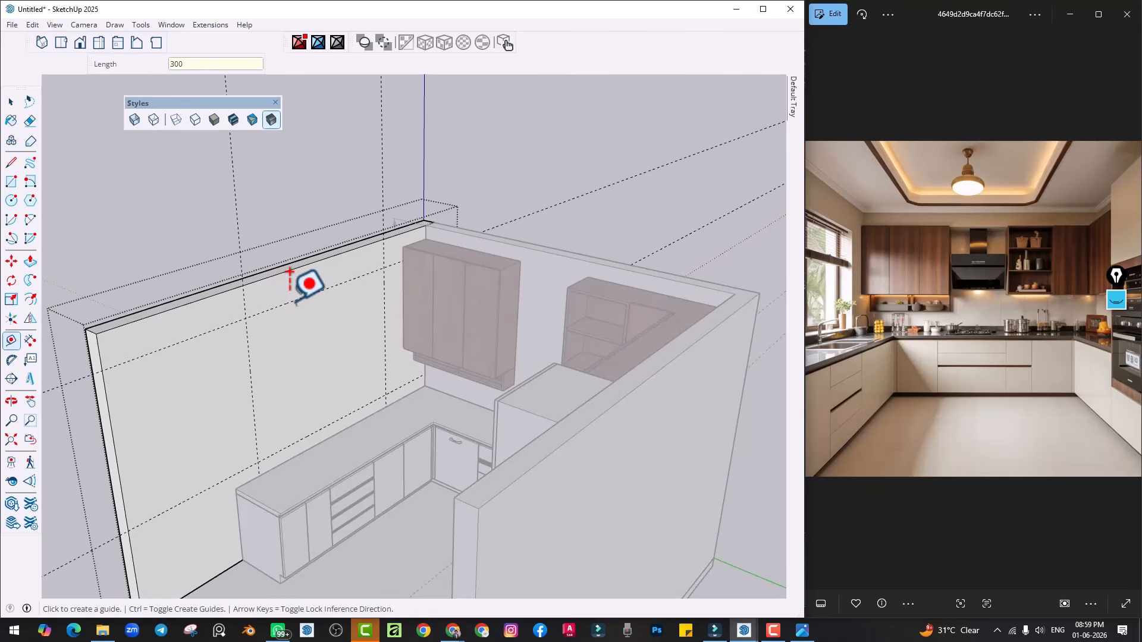
Draw the window rectangle between the four guide intersections and push it through the wall's full thickness to cut the opening
key("r")
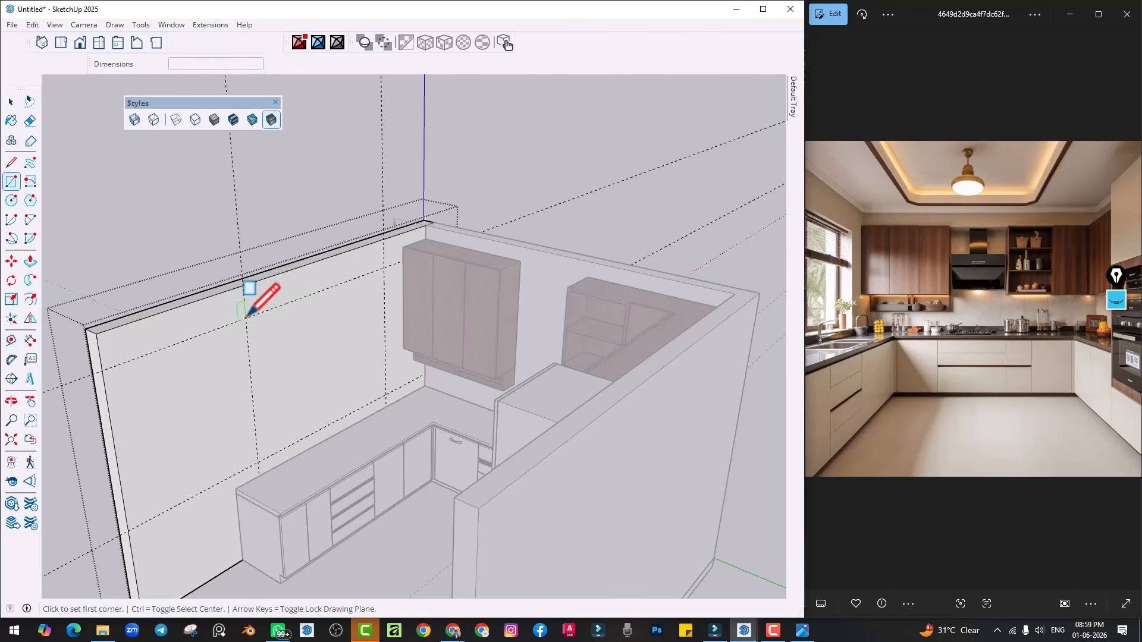
left_click(246, 318)
left_click(385, 395)
key("p")
left_click(326, 392)
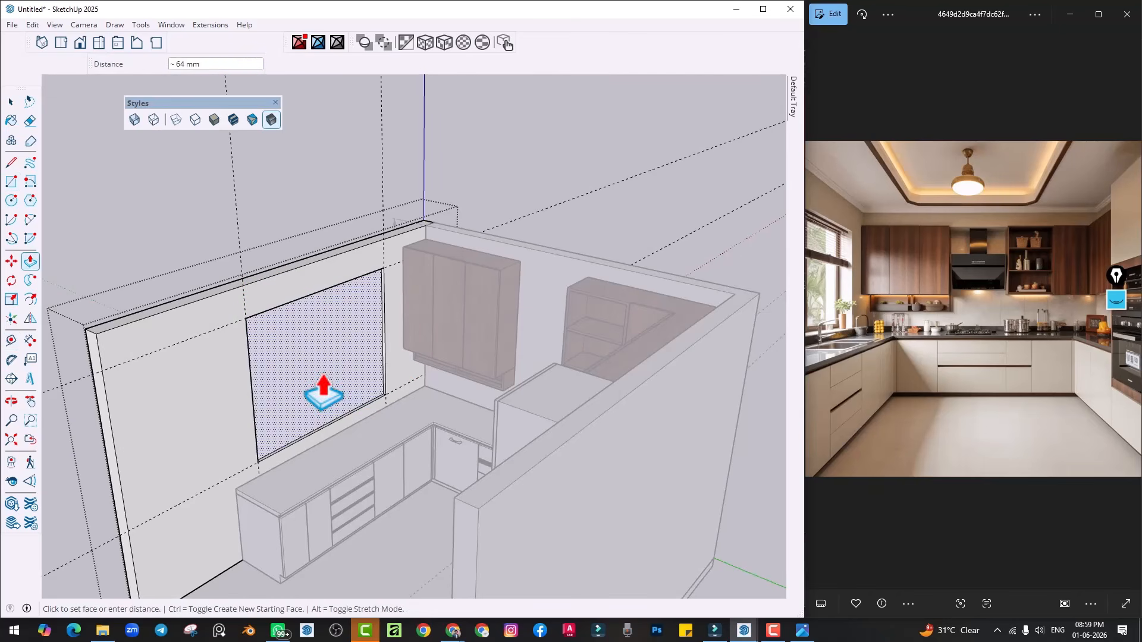
left_click(293, 396)
key("space")
Examine the window opening and the whole kitchen from inside and outside the room
middle_click_drag(507, 173, 322, 428)
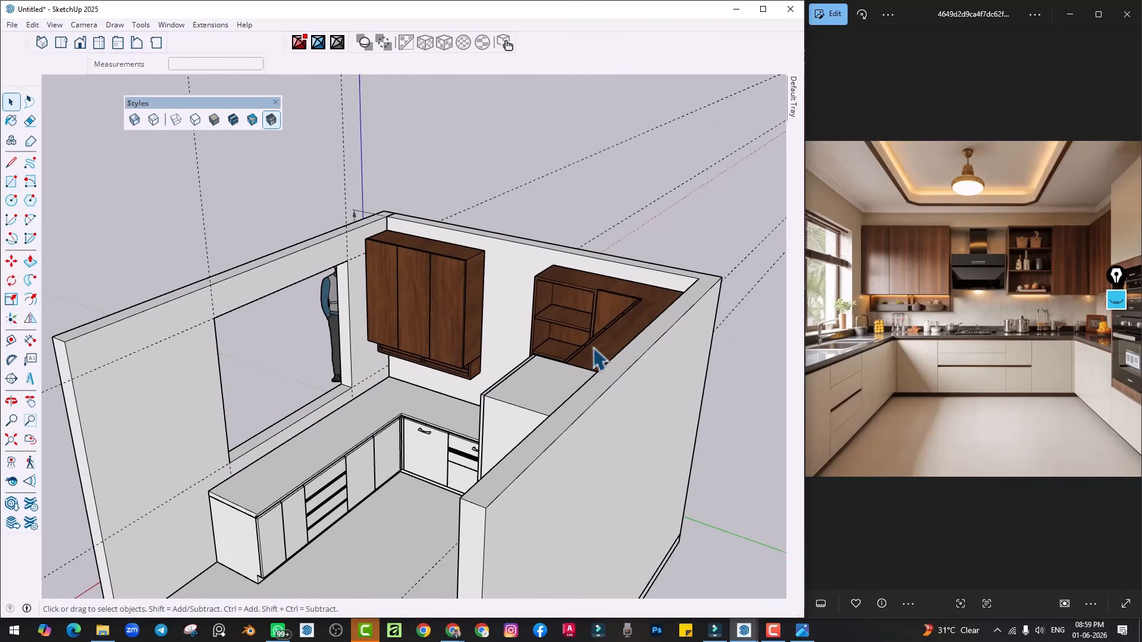
scroll(205, 462, "down", 1)
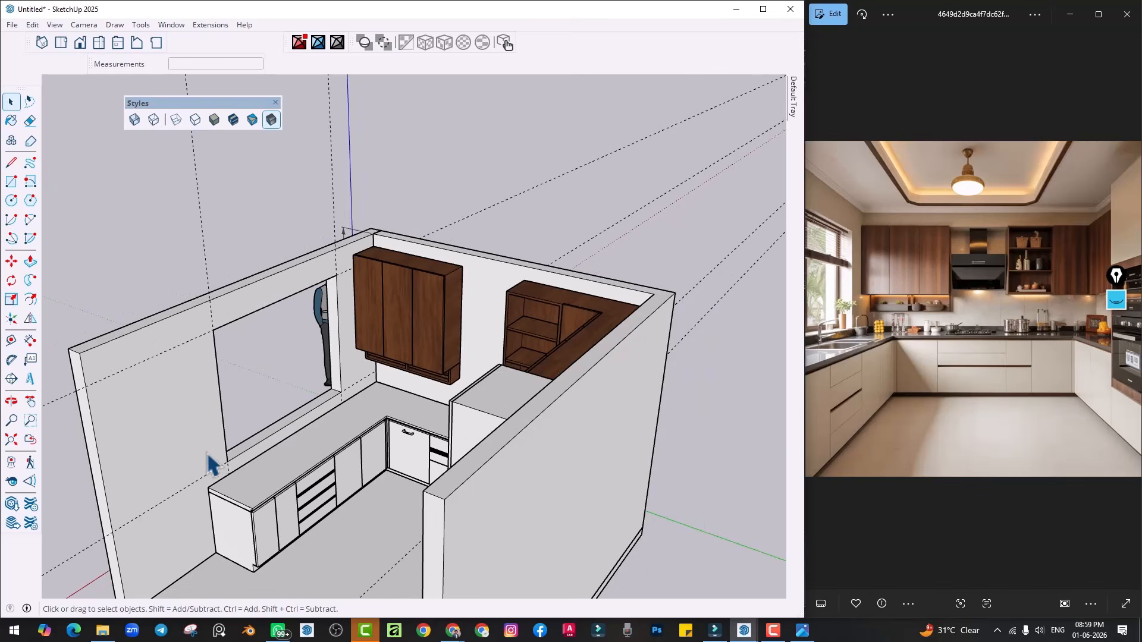
scroll(268, 463, "up", 4)
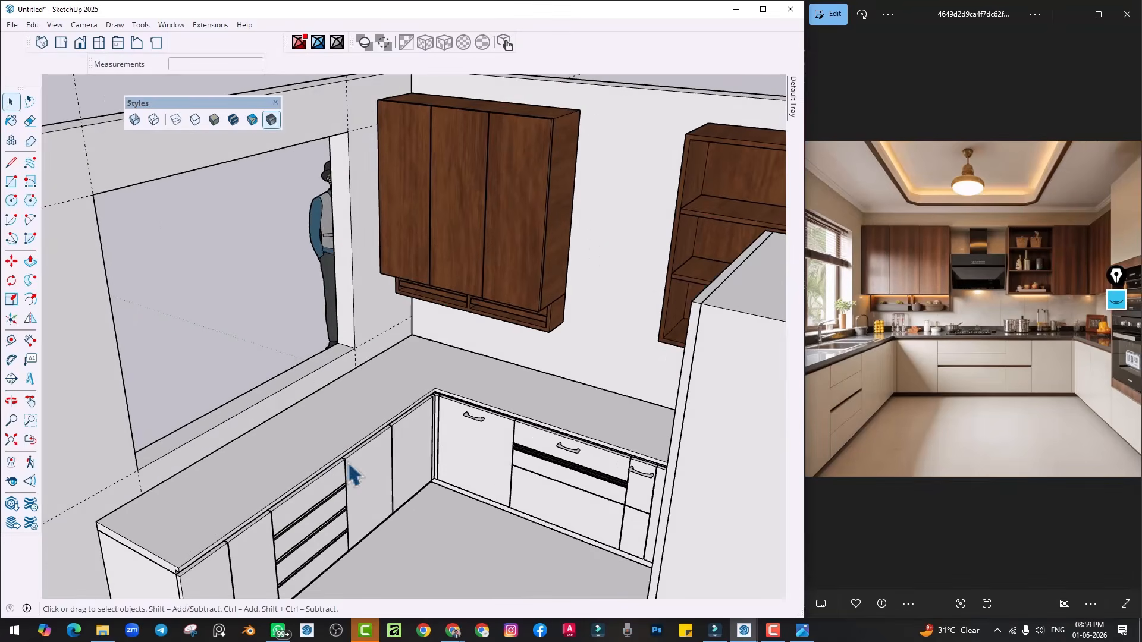
middle_click_drag(349, 472, 282, 459)
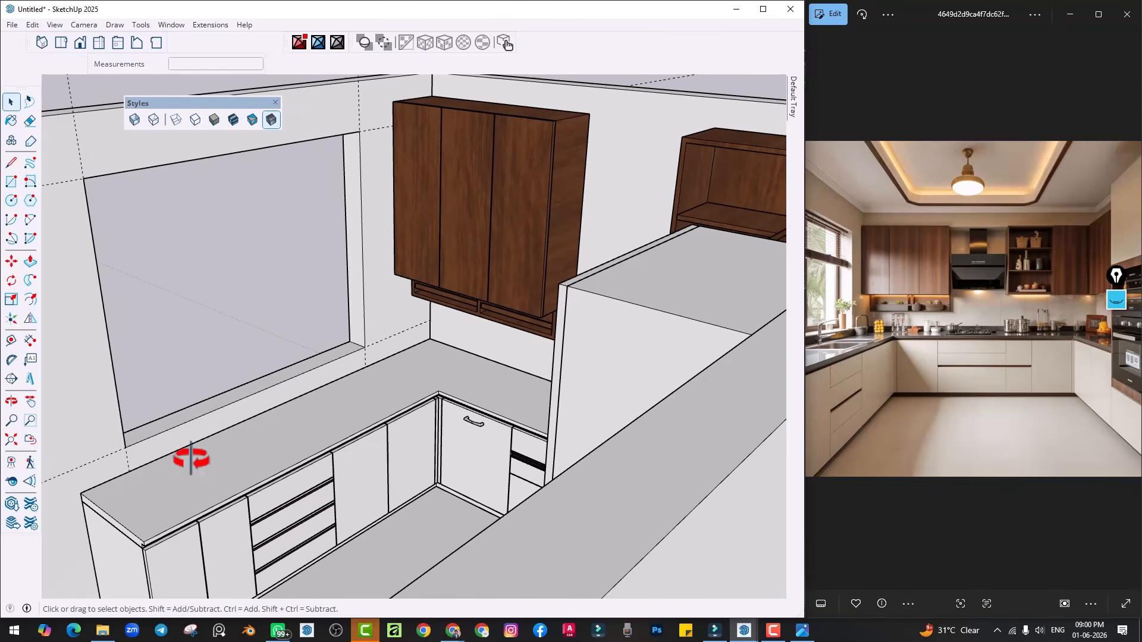
scroll(502, 433, "down", 10)
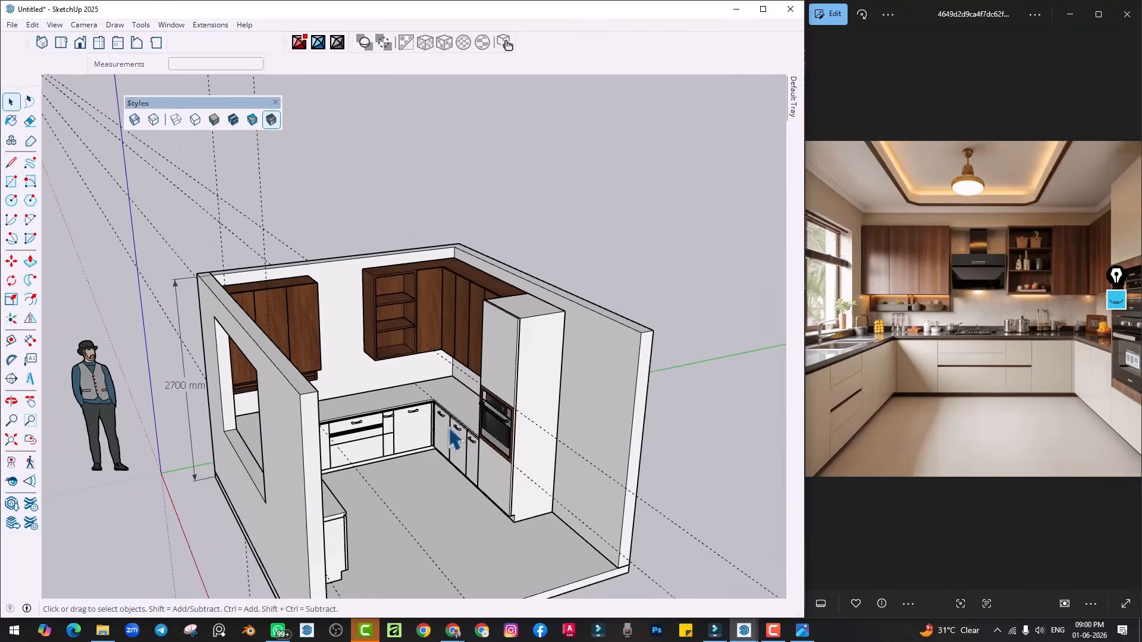
middle_click_drag(452, 439, 331, 472)
scroll(396, 392, "up", 3)
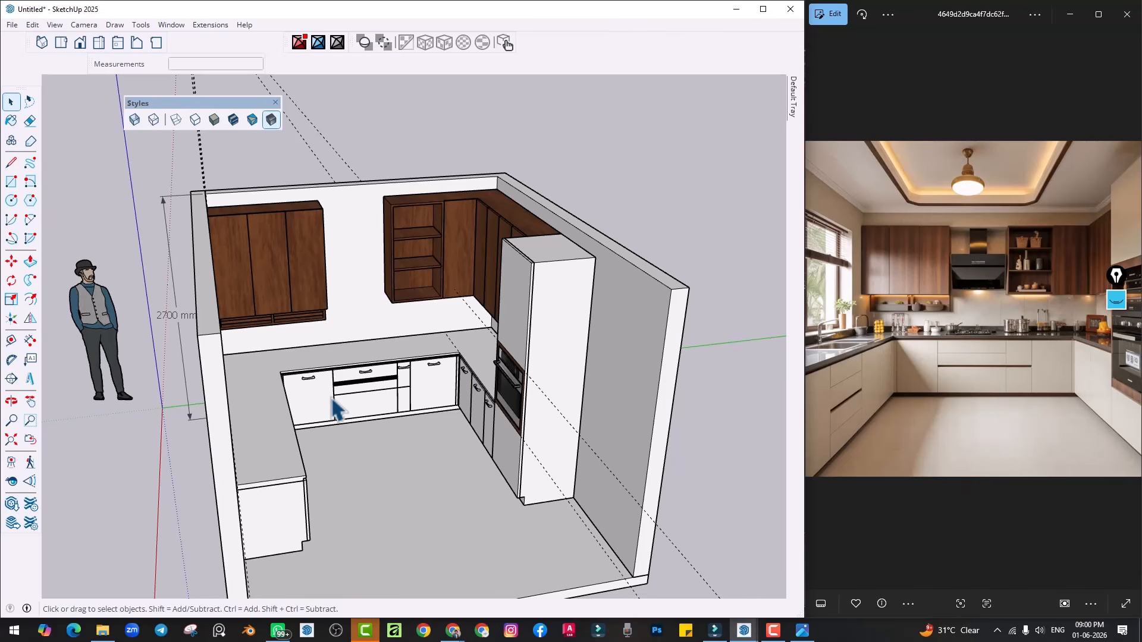
middle_click_drag(263, 473, 390, 390)
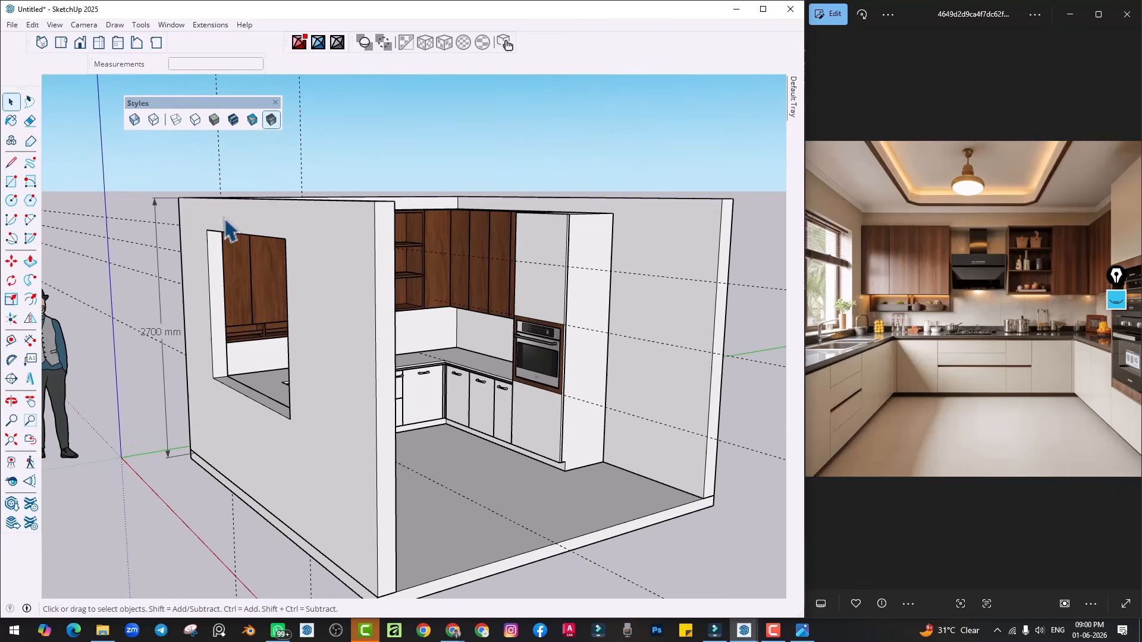
scroll(383, 294, "up", 5)
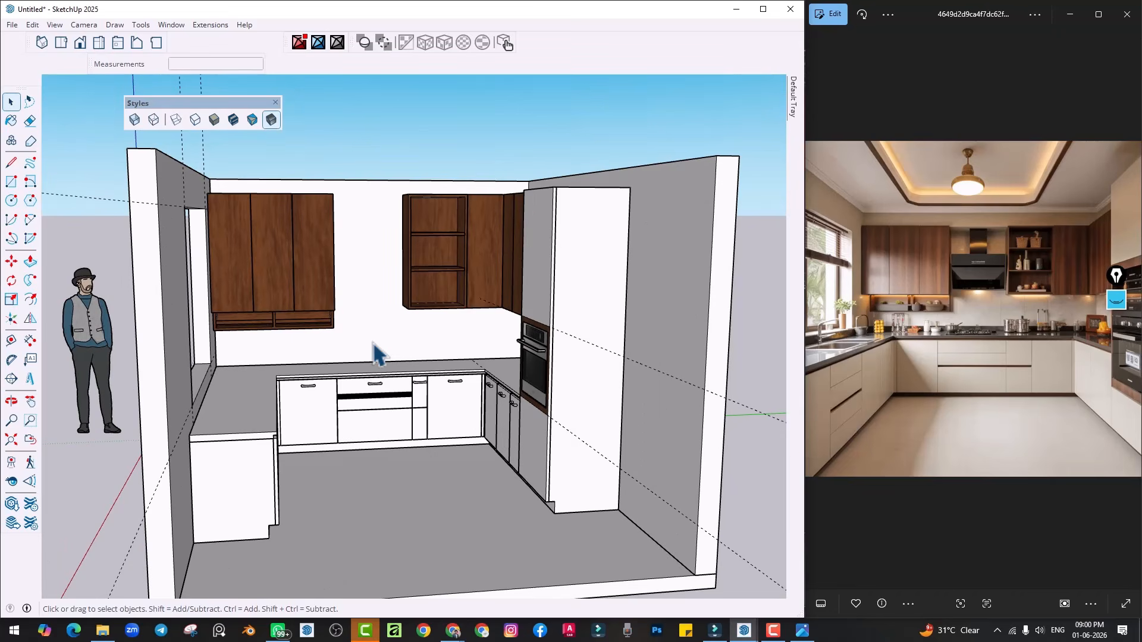
Switch to WhatsApp, open the kitchen photo sent in the chat and examine the drawer handle cutouts up close
left_click(284, 626)
scroll(448, 440, "down", 3)
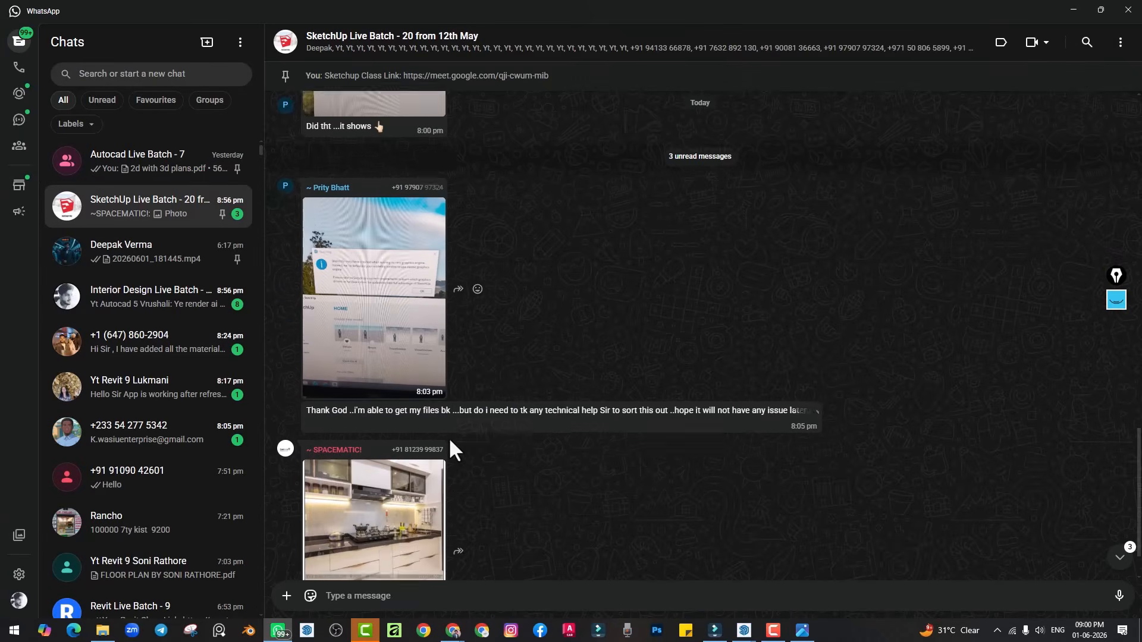
left_click(409, 450)
scroll(551, 333, "up", 3)
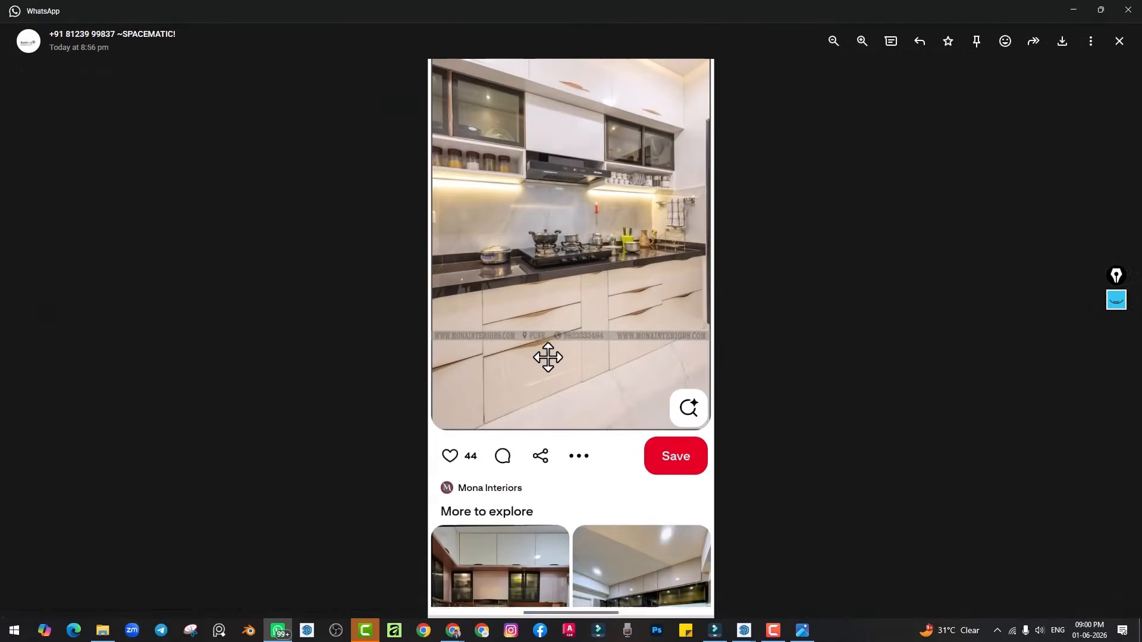
scroll(515, 352, "up", 2)
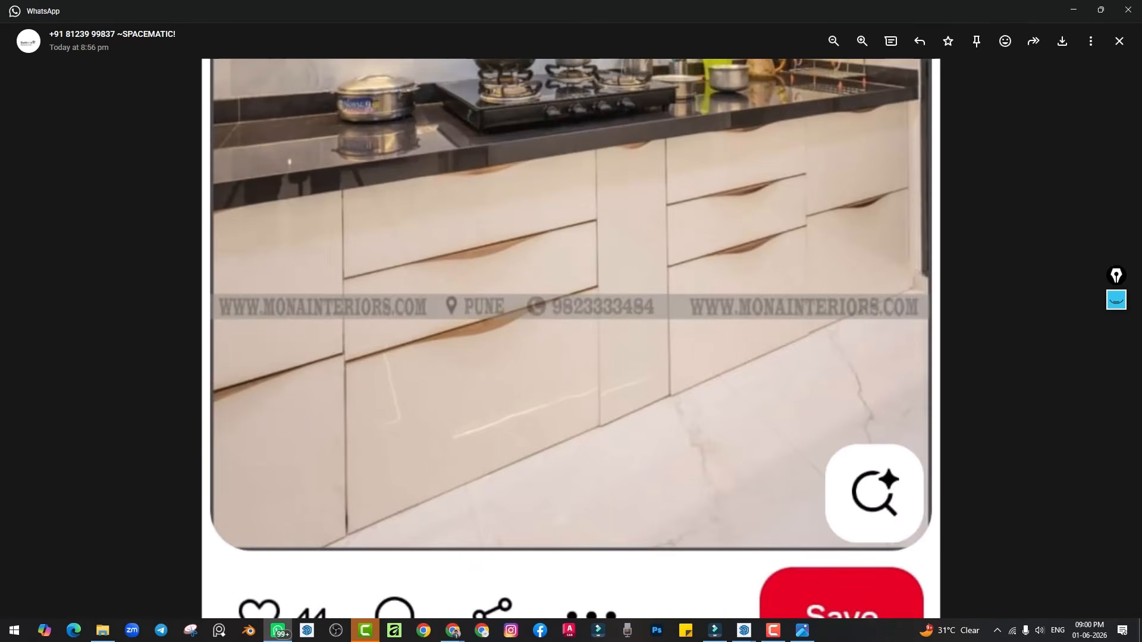
left_click(1073, 10)
Draw half a handle outline on the lower drawer front: about 35 mm down from the upper edge's midpoint, then sloping back up to the edge
scroll(357, 416, "up", 5)
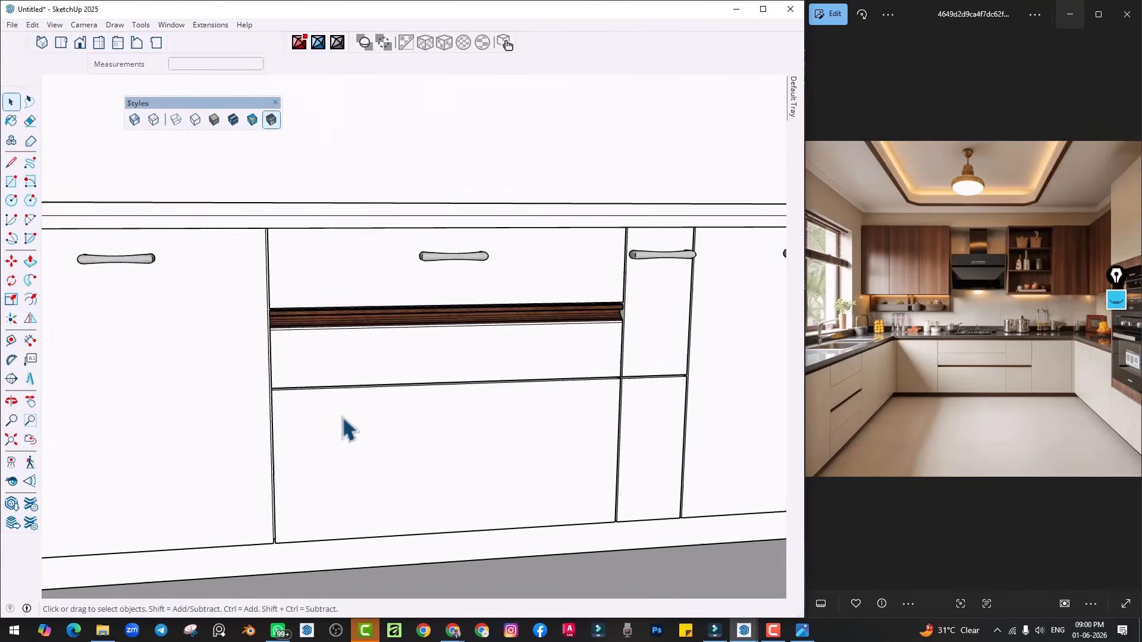
mouse_move(343, 415)
middle_mouse_down()
mouse_move(453, 439)
mouse_move(418, 395)
middle_mouse_up()
key("l")
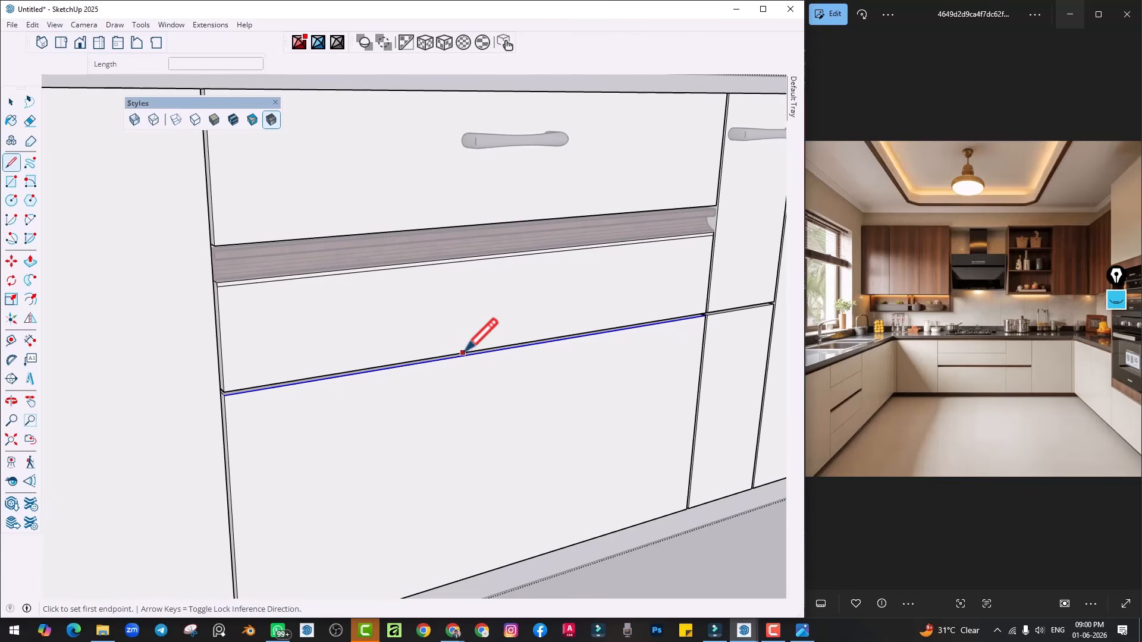
left_click(503, 350)
scroll(504, 363, "up", 2)
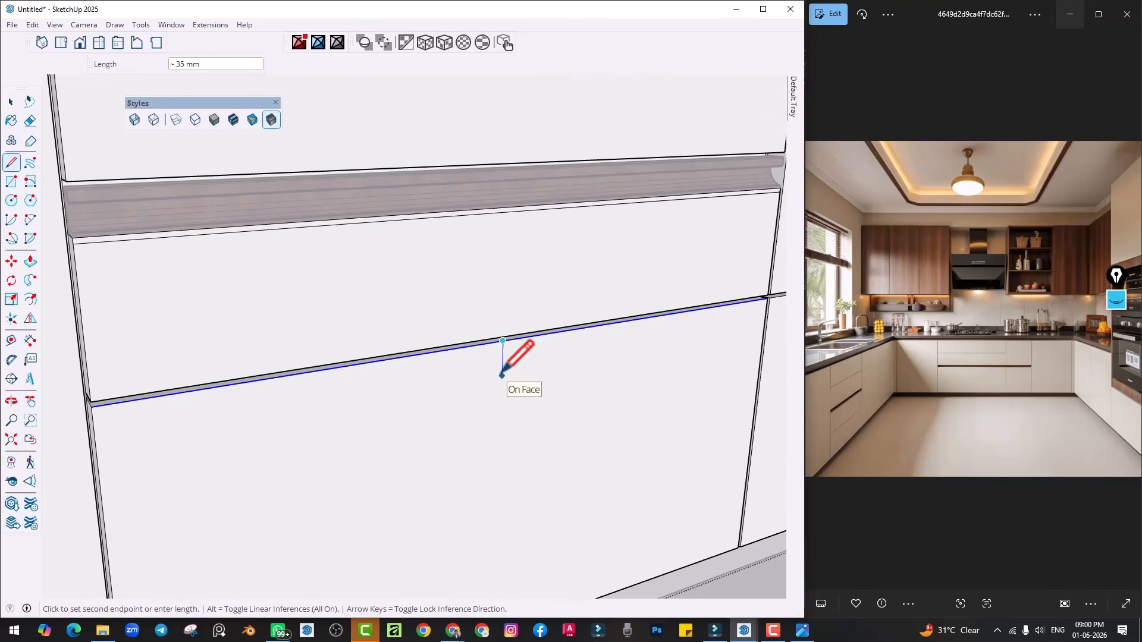
left_click(503, 376)
scroll(275, 383, "up", 3)
left_click(272, 392)
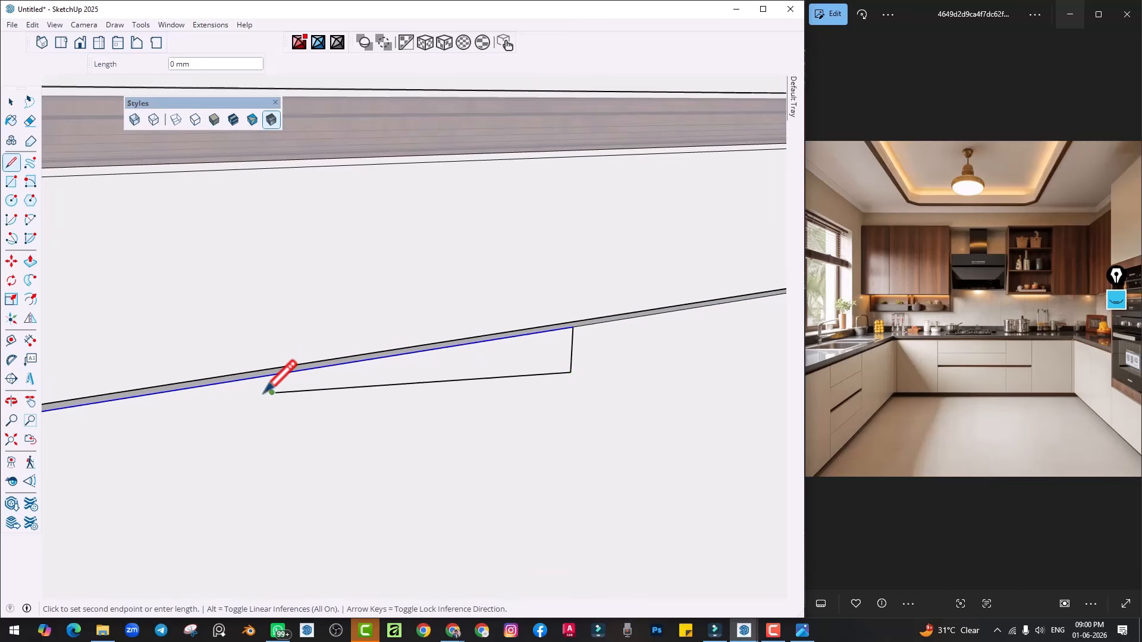
scroll(271, 392, "down", 2)
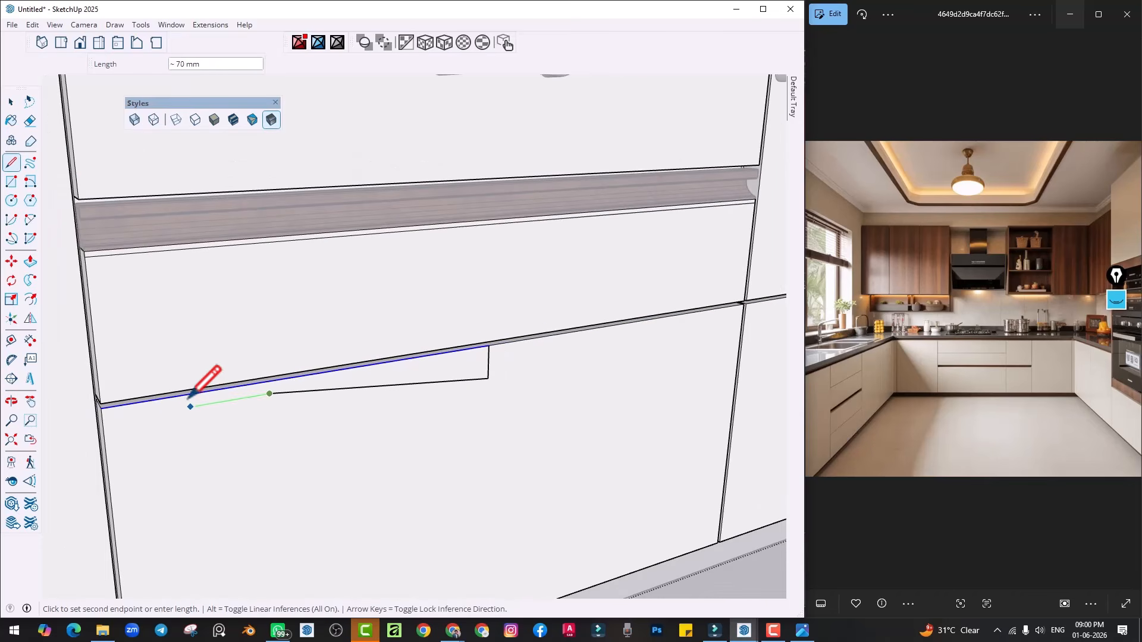
left_click(156, 398)
Select the two sloping line segments of the handle outline on the lower drawer front
key("space")
left_click(300, 389)
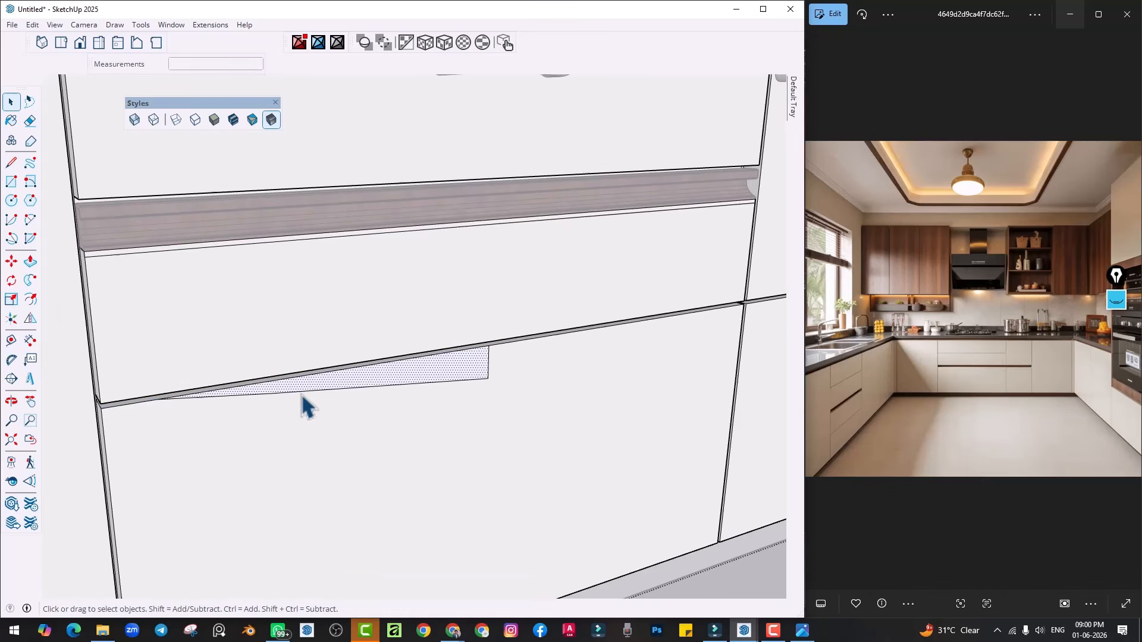
left_click(272, 394)
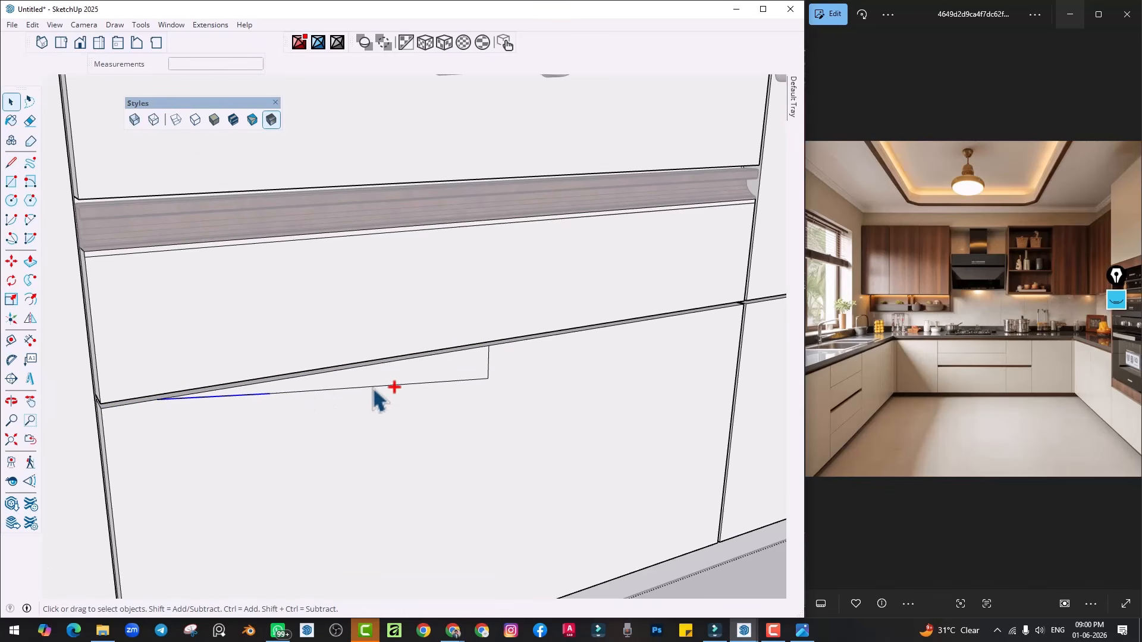
middle_click_drag(322, 406, 327, 414)
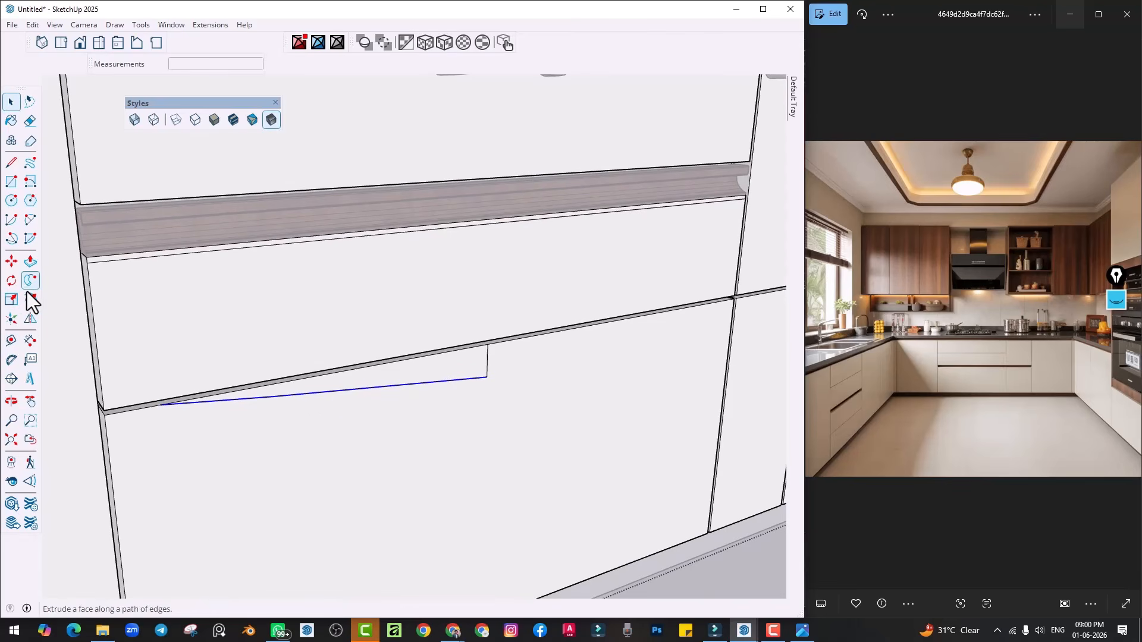
left_click(30, 299)
scroll(241, 404, "up", 3)
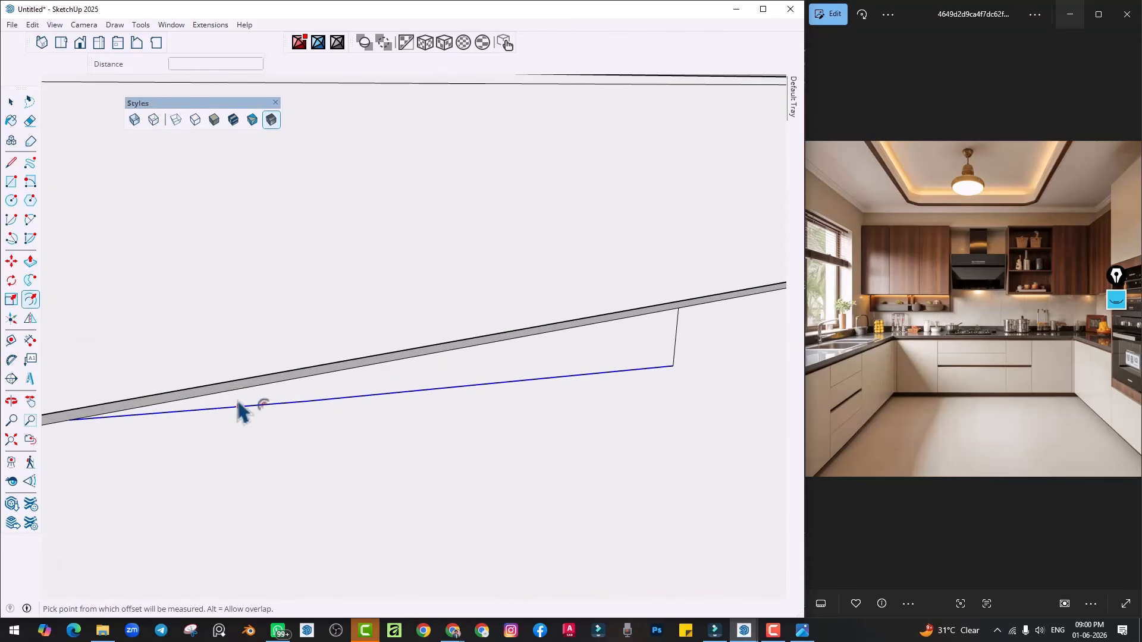
left_click(31, 220)
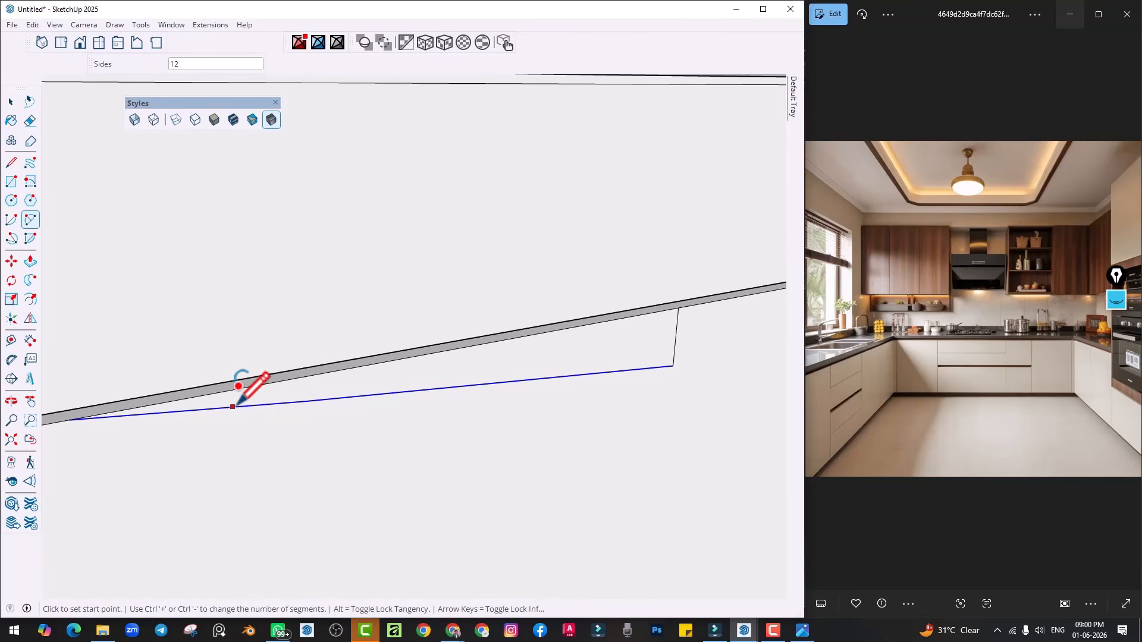
left_click(196, 409)
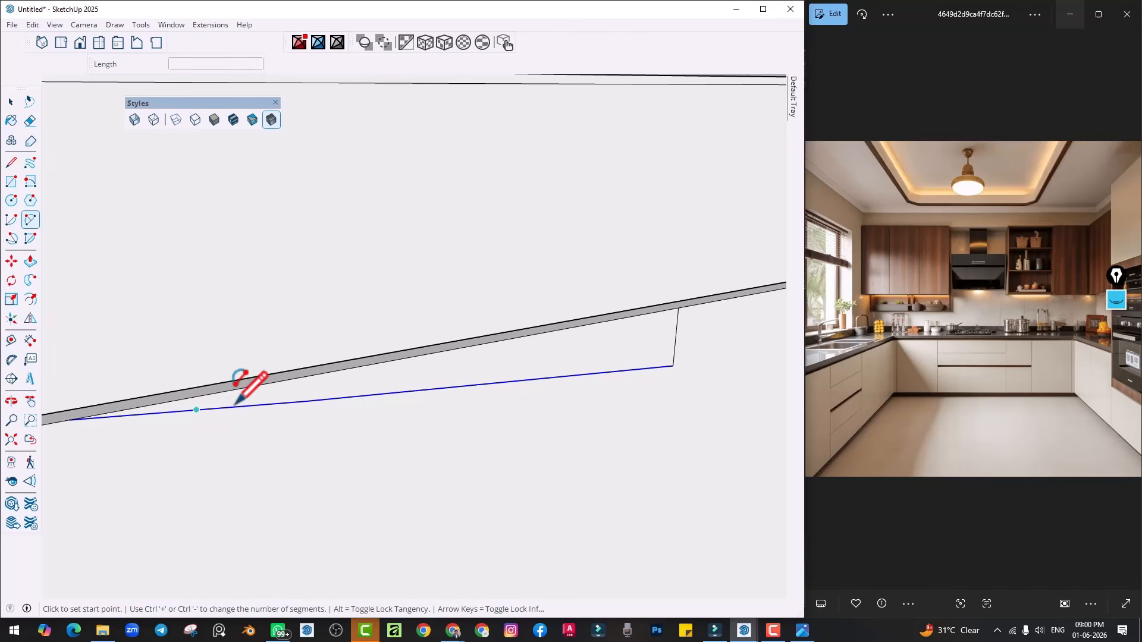
middle_click_drag(406, 386, 563, 389)
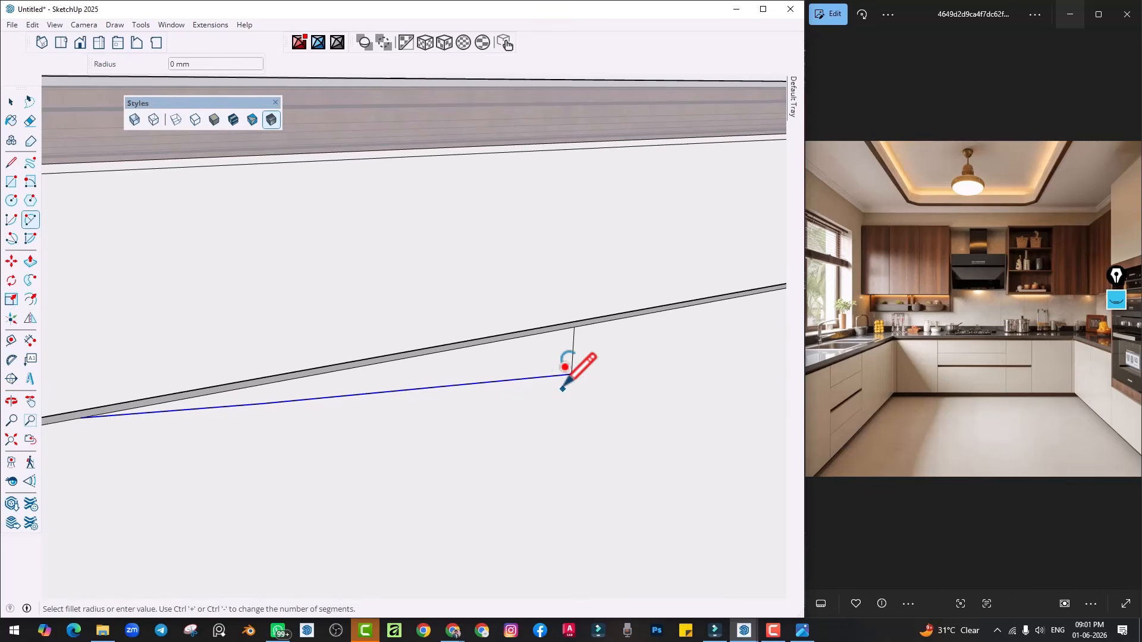
Switch to WhatsApp to recheck the drawer handle cutouts in the kitchen photo, and return to SketchUp
left_click(279, 631)
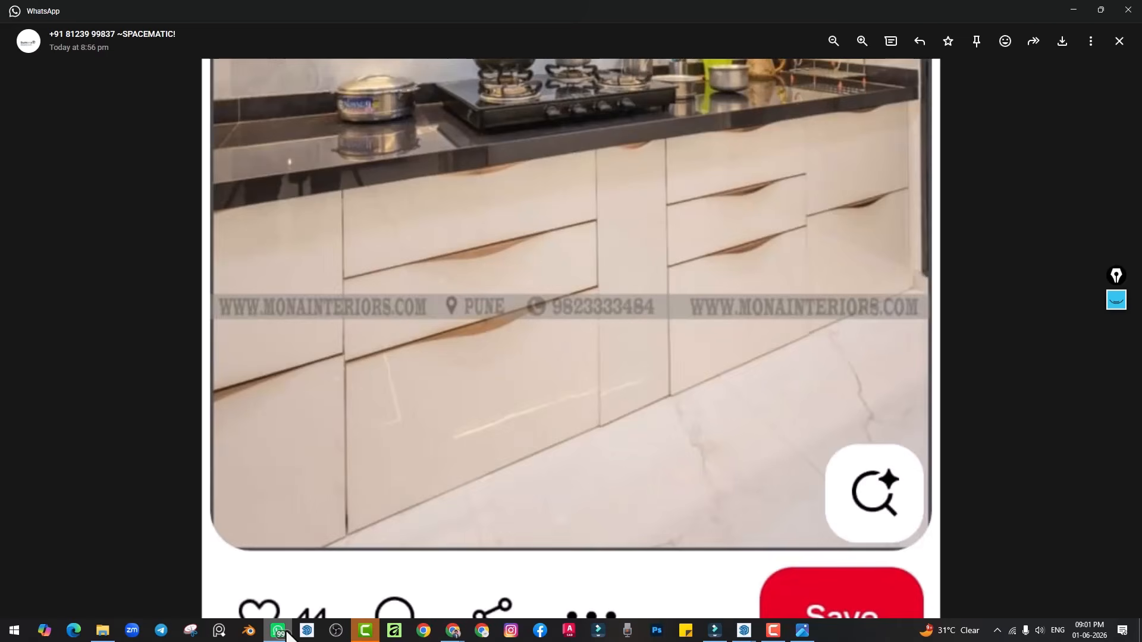
left_click(284, 633)
scroll(561, 408, "up", 4)
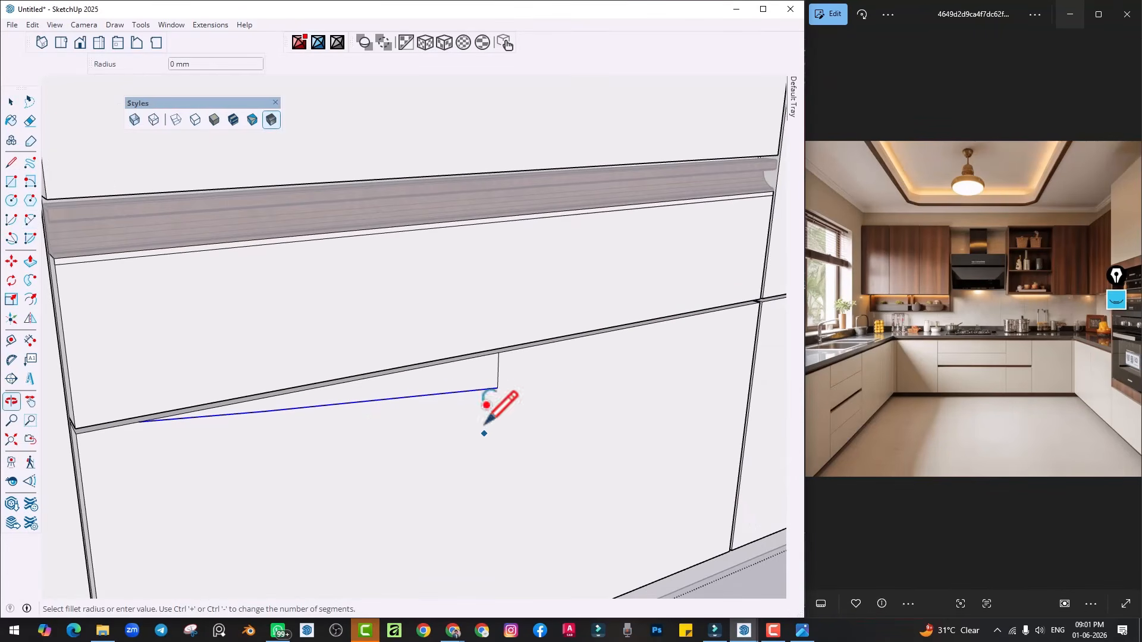
Flip a copy of the half handle outline about its vertical centre line on the lower drawer front and erase that centre line
key("space")
left_click(30, 318)
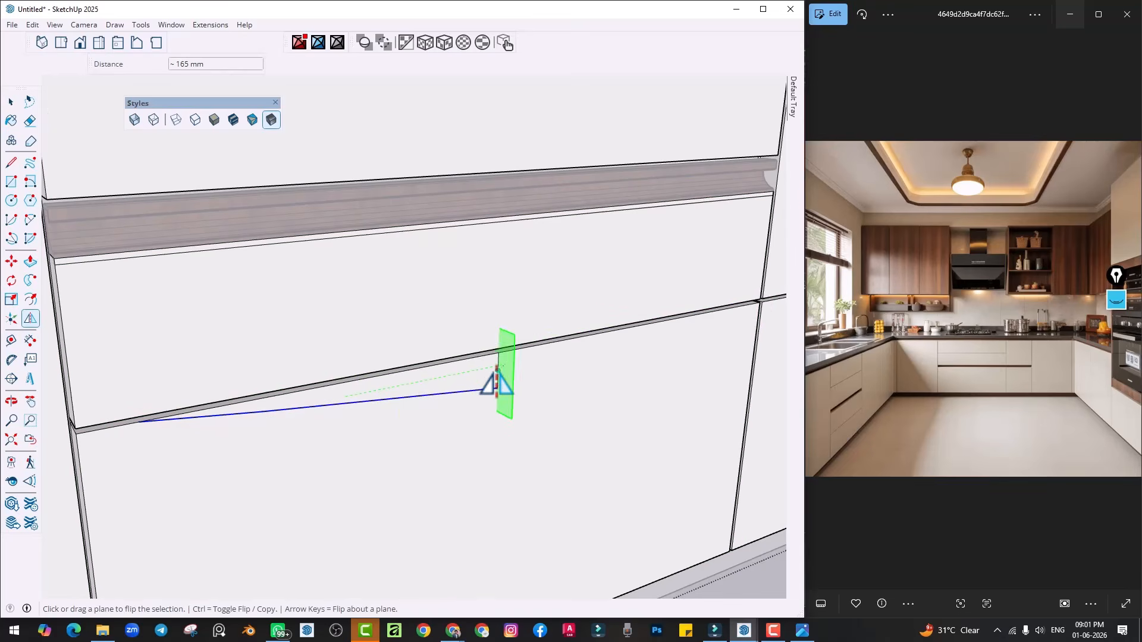
scroll(515, 434, "up", 3)
key("e")
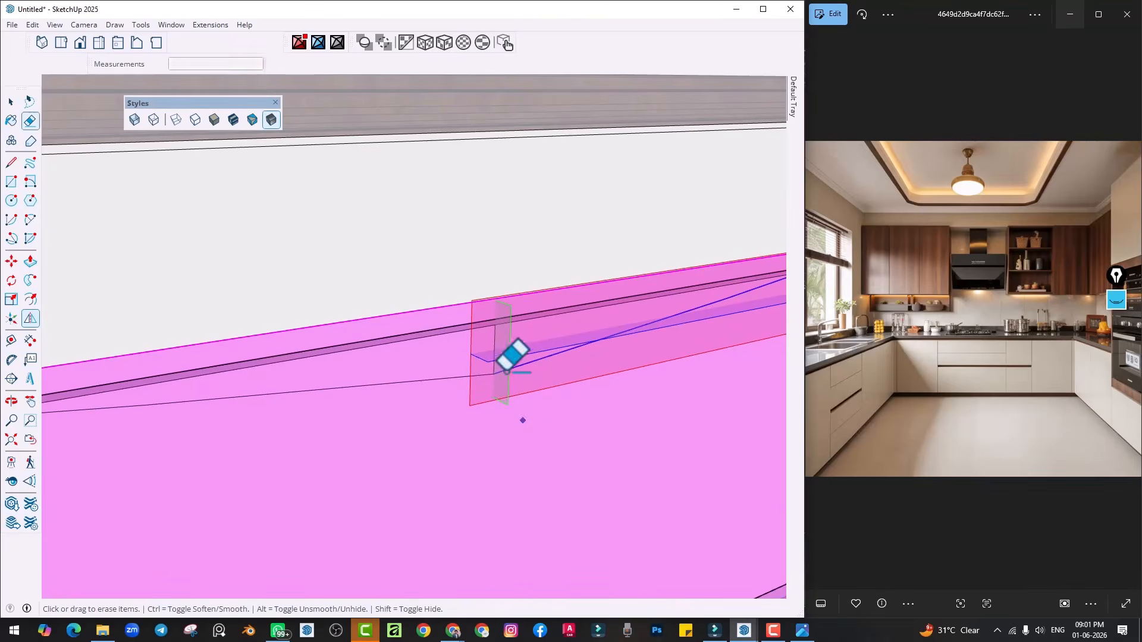
left_click(495, 347)
Round the lowest corner of the handle outline with a tangent arc of about 758 mm radius
key("a")
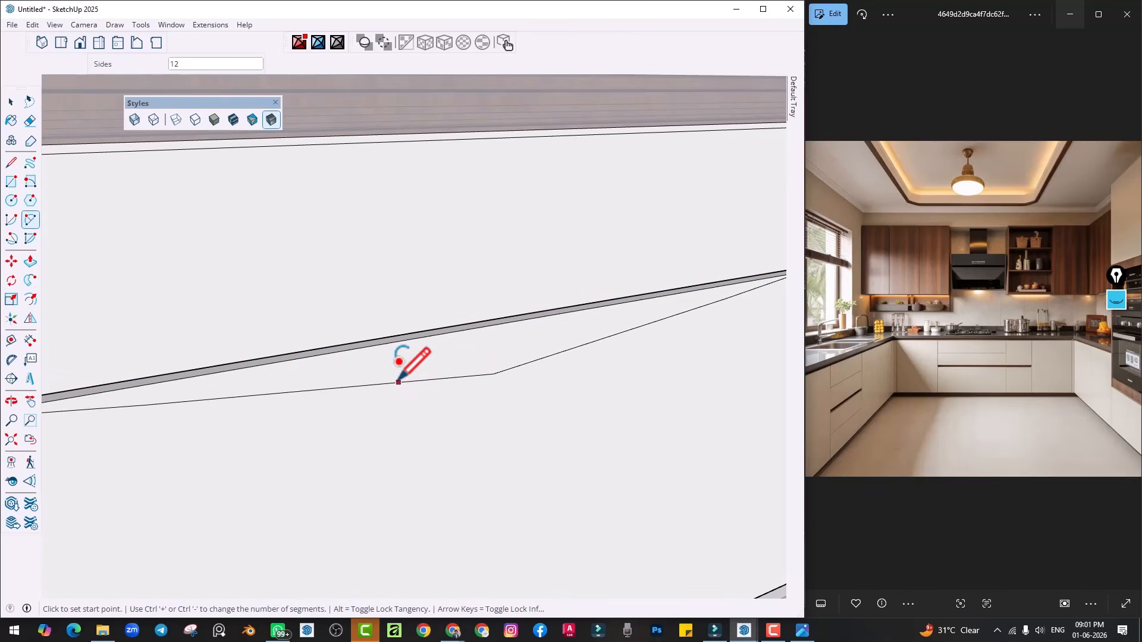
left_click(396, 382)
left_click(579, 346)
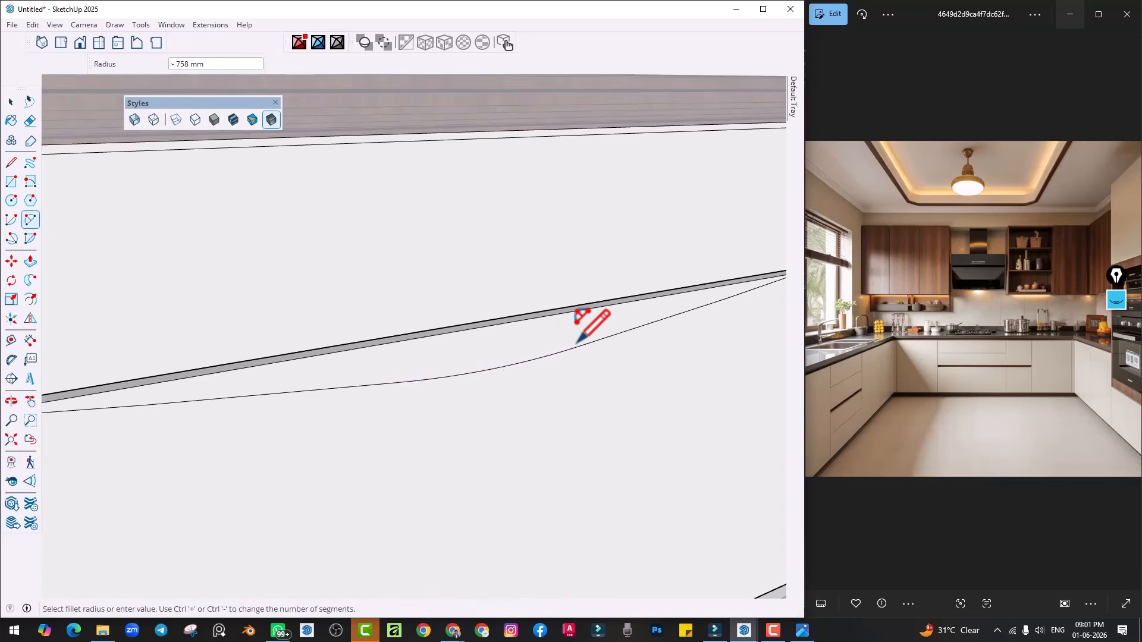
middle_click_drag(577, 407, 556, 428)
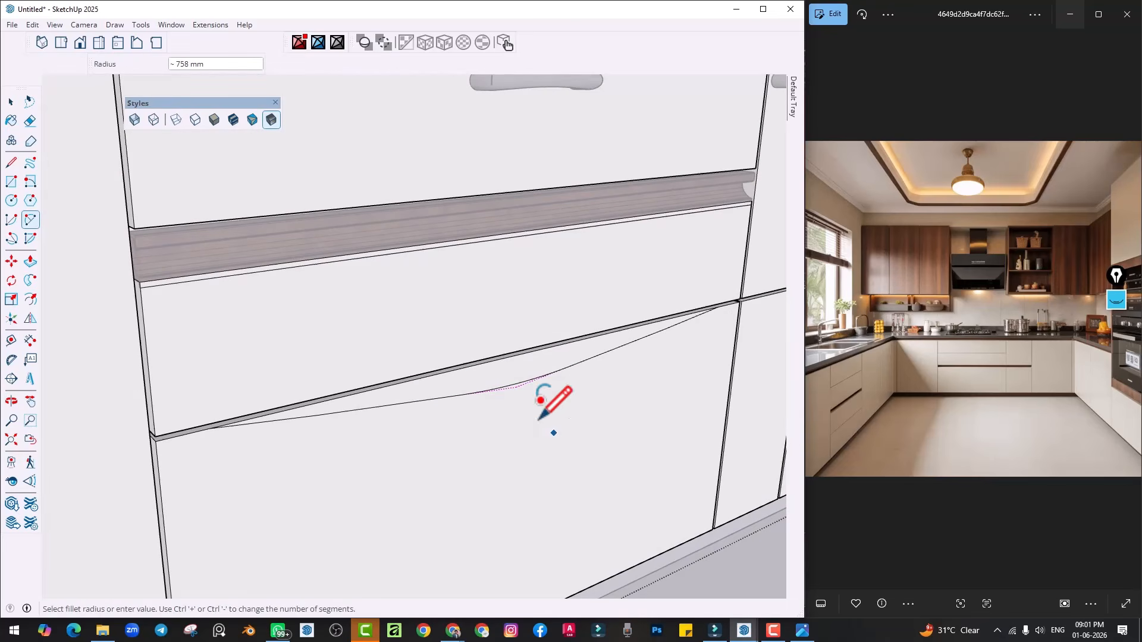
Push the handle-shaped face about 14 mm into the lower drawer front to form the curved cutout
left_click(515, 382)
scroll(525, 383, "up", 2)
key("p")
left_click(527, 382)
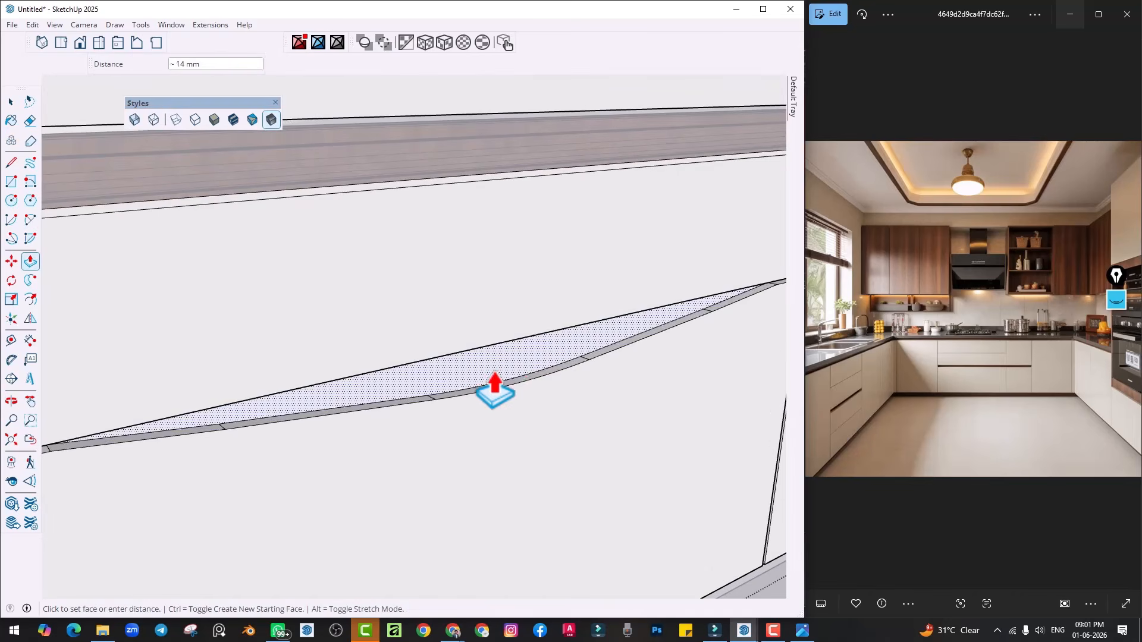
left_click(477, 378)
scroll(545, 410, "down", 4)
scroll(549, 435, "down", 3)
middle_click_drag(601, 491, 443, 430)
key("space")
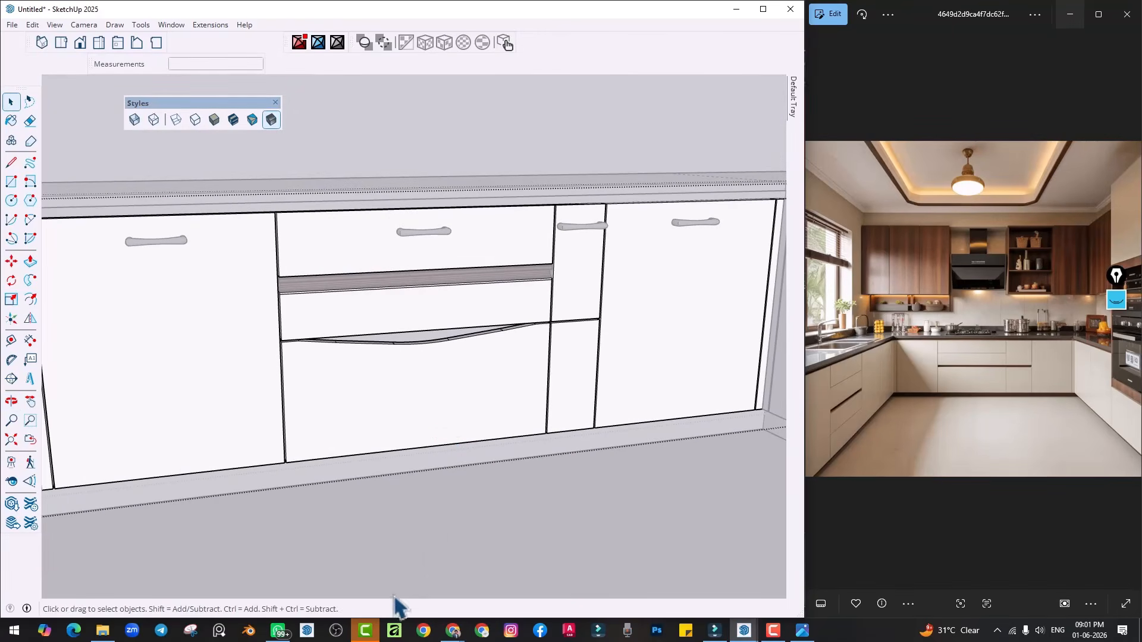
Switch to WhatsApp, compare the curved drawer handles in the kitchen photo up close, and close the photo and the chat window
left_click(288, 631)
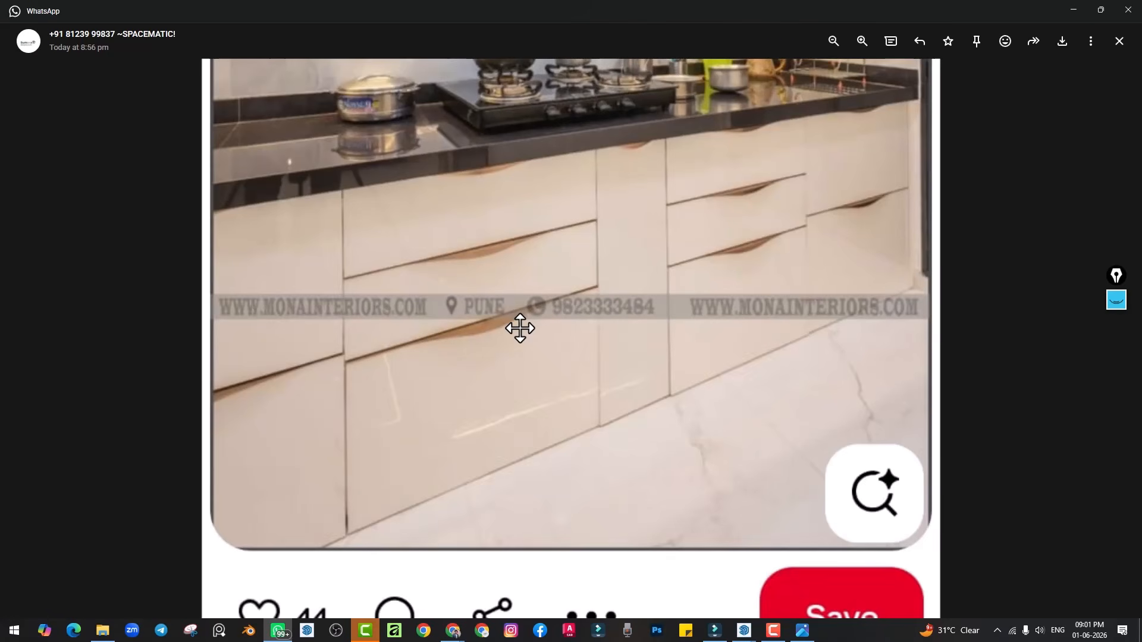
scroll(500, 341, "up", 1)
scroll(498, 343, "up", 3)
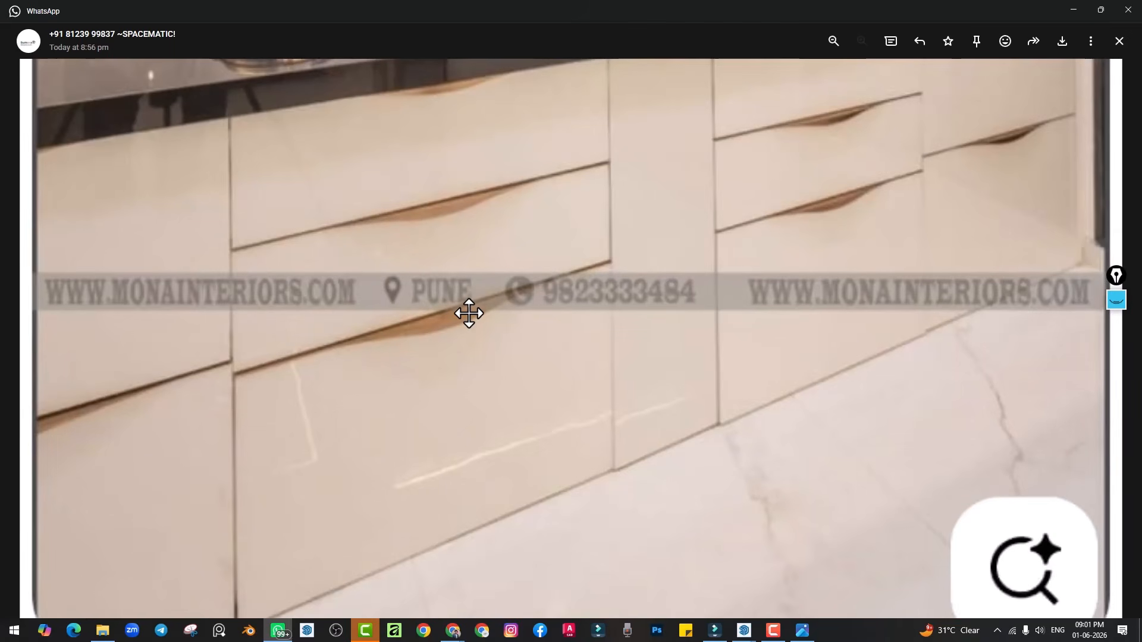
scroll(469, 314, "down", 3)
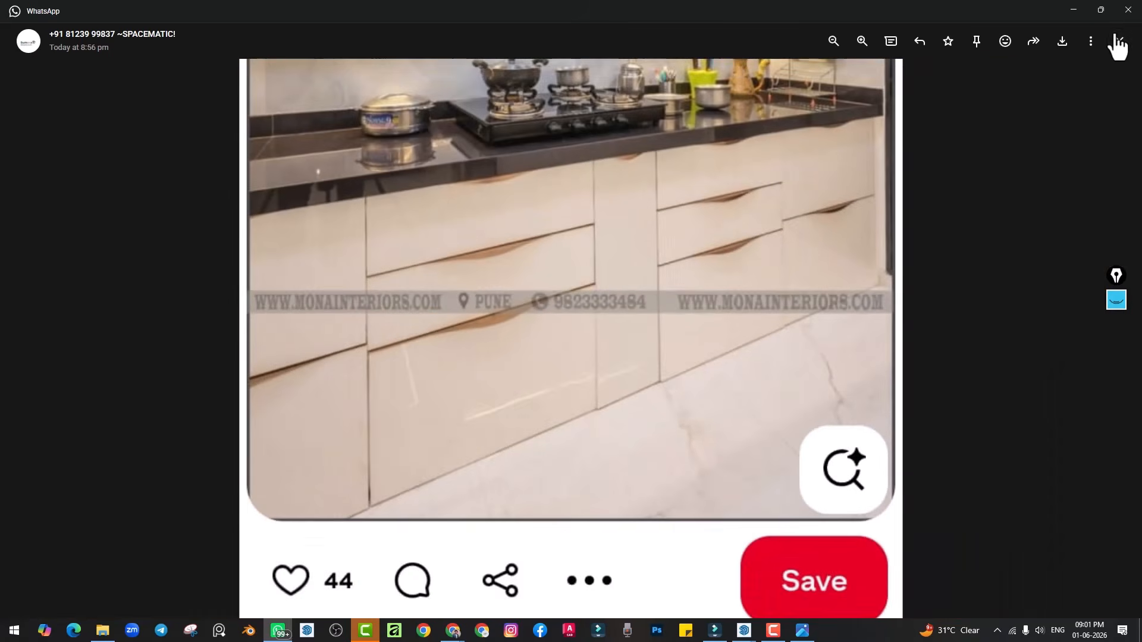
left_click(1117, 40)
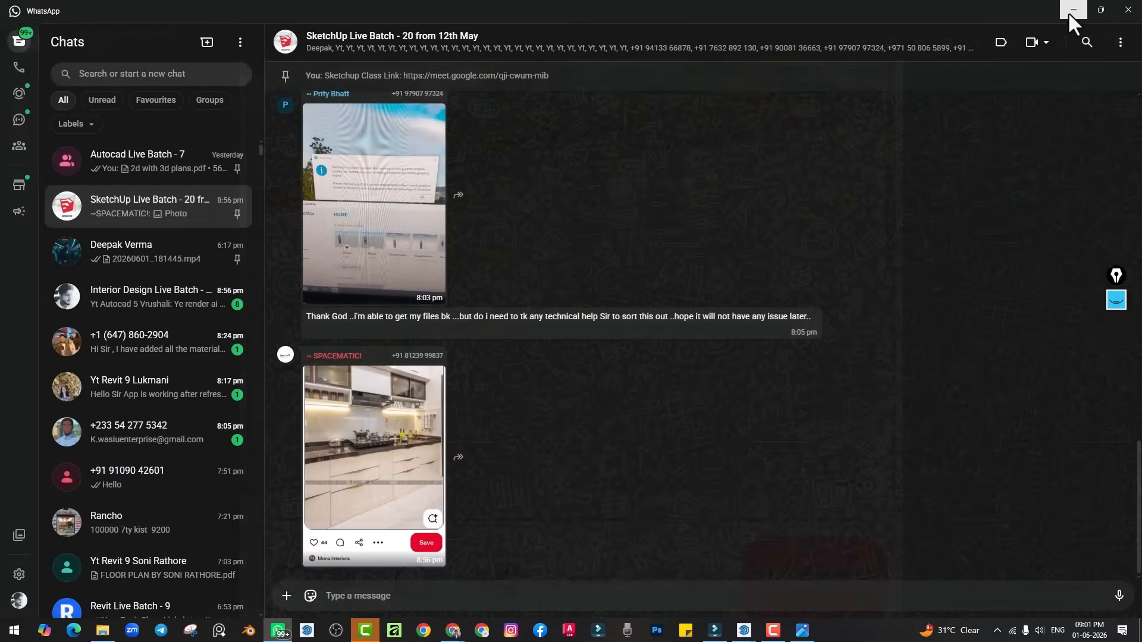
left_click(1068, 12)
Undo the curved cutout and its handle outline on the lower drawer front
mouse_move(553, 260)
middle_mouse_down()
mouse_move(441, 345)
mouse_move(564, 377)
middle_mouse_up()
key("space")
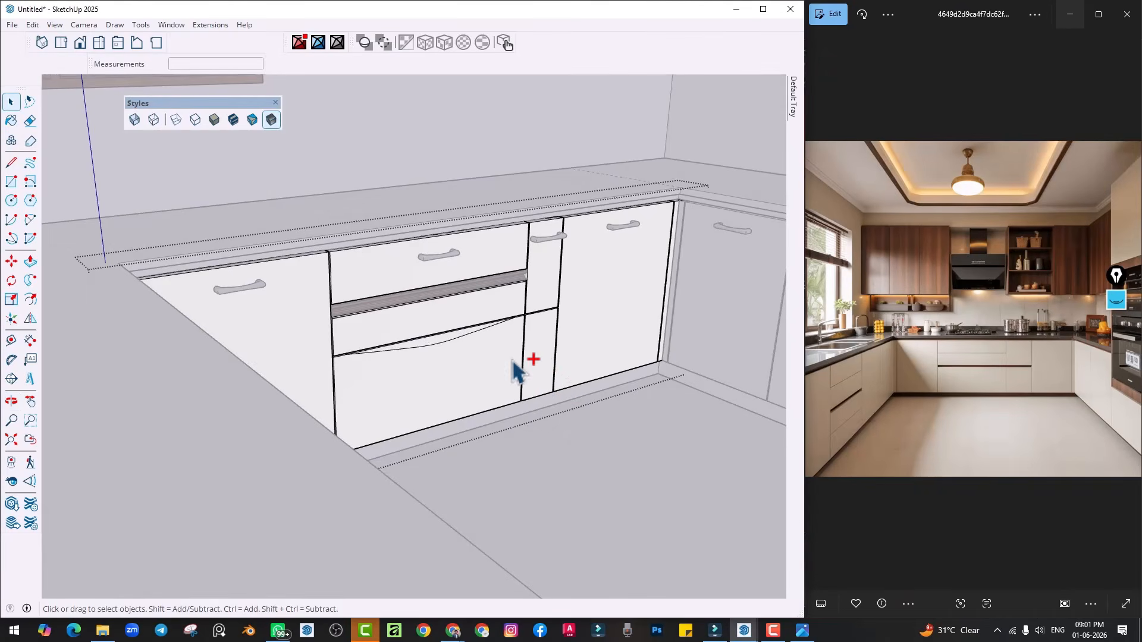
scroll(428, 358, "up", 3)
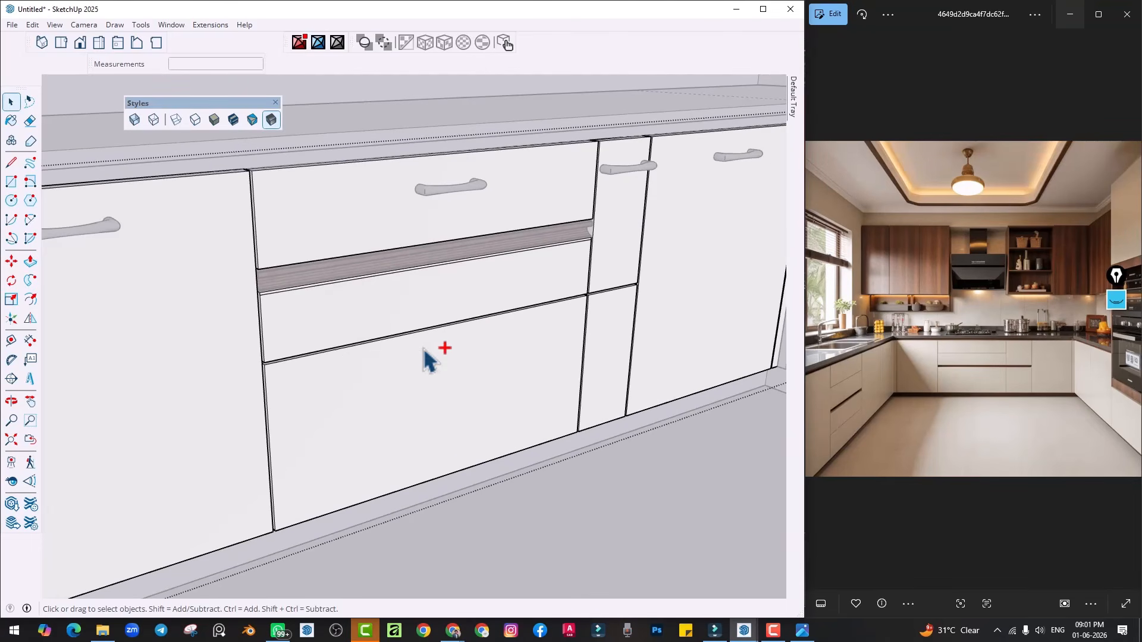
Search the 3D Warehouse for "KITCHEN CABINET HANDLES" and browse the results for a curved edge handle
left_click(171, 25)
left_click(165, 114)
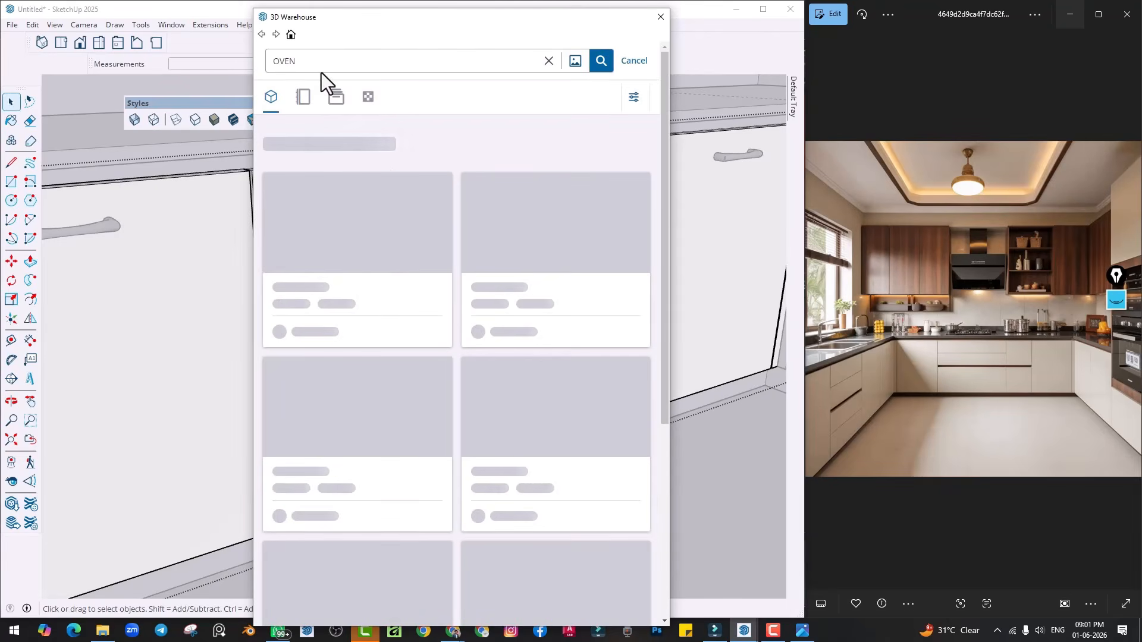
left_click_drag(315, 65, 237, 64)
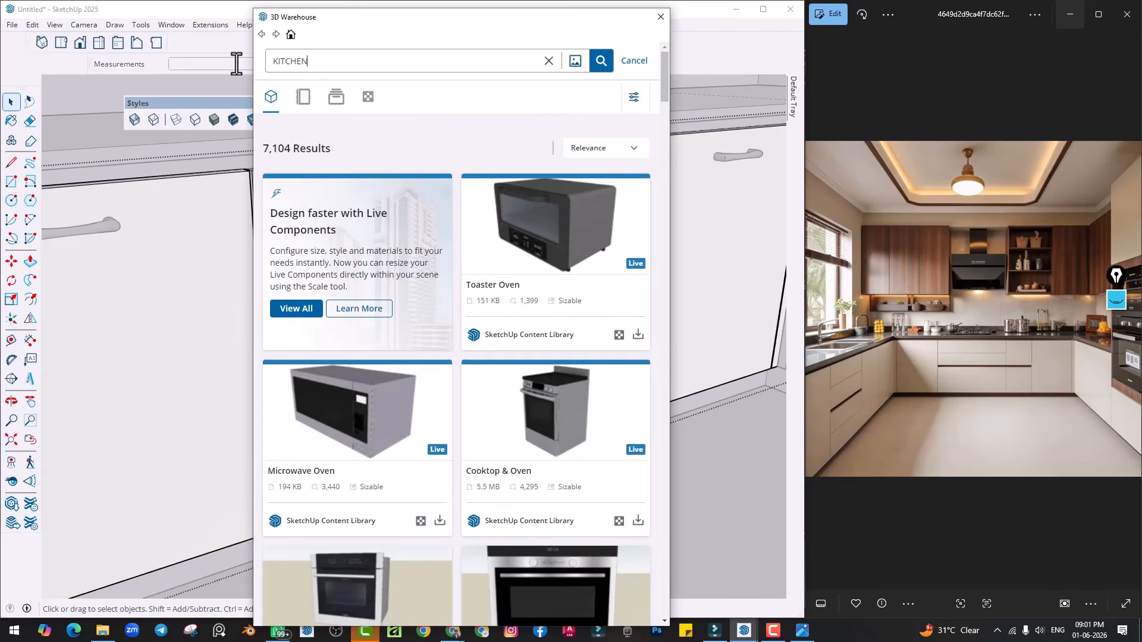
type("KITCHEN CABINET H")
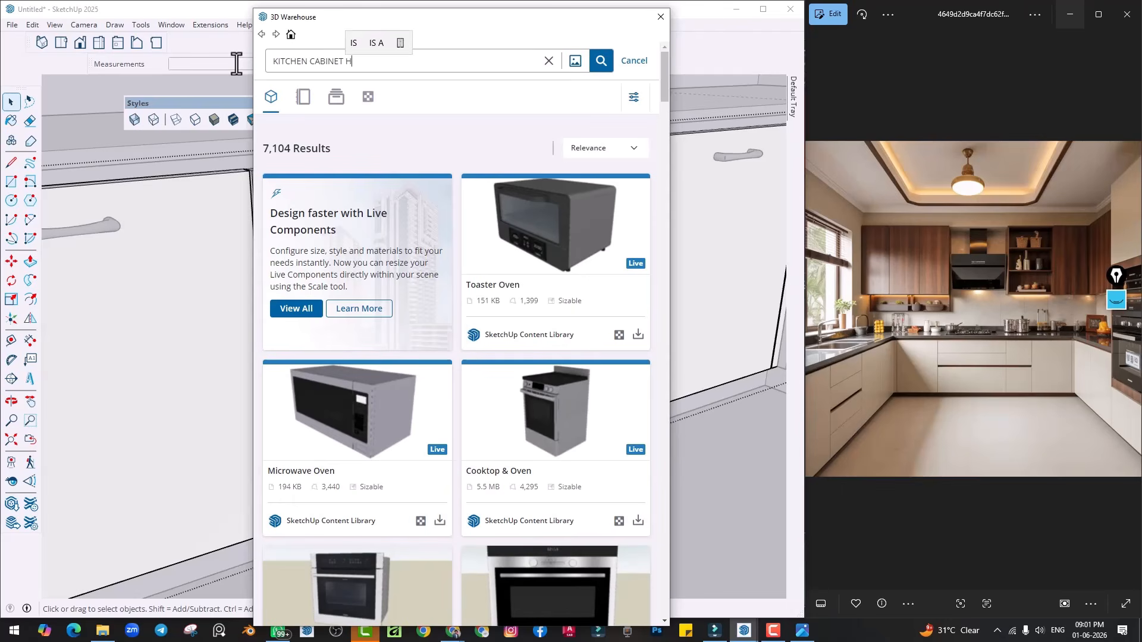
type("ANDLES")
key("Return")
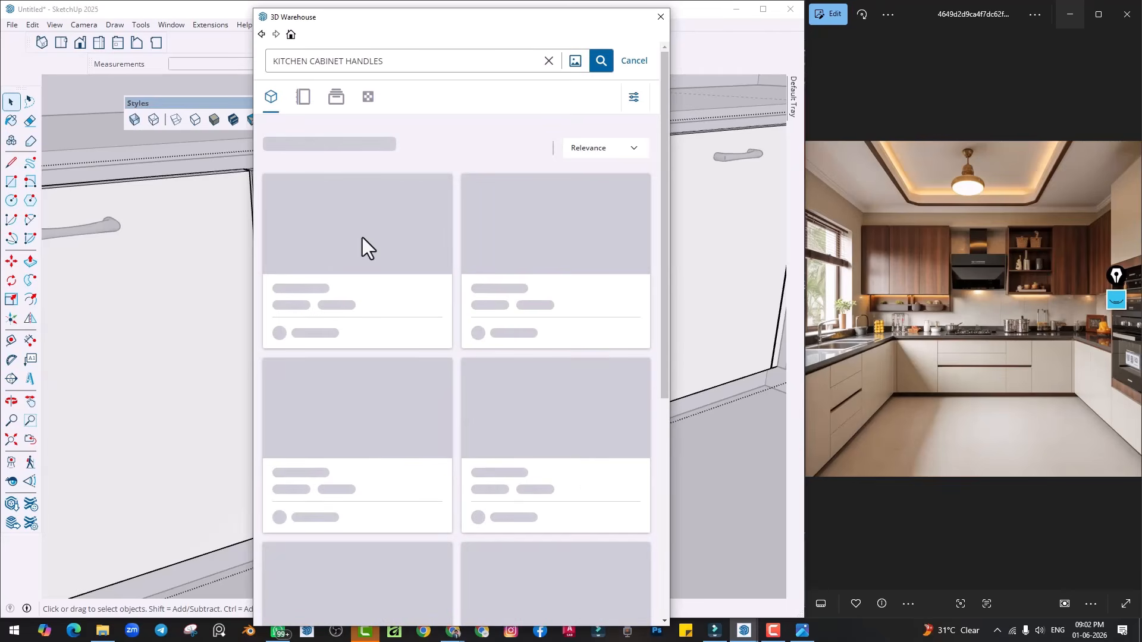
scroll(565, 229, "down", 6)
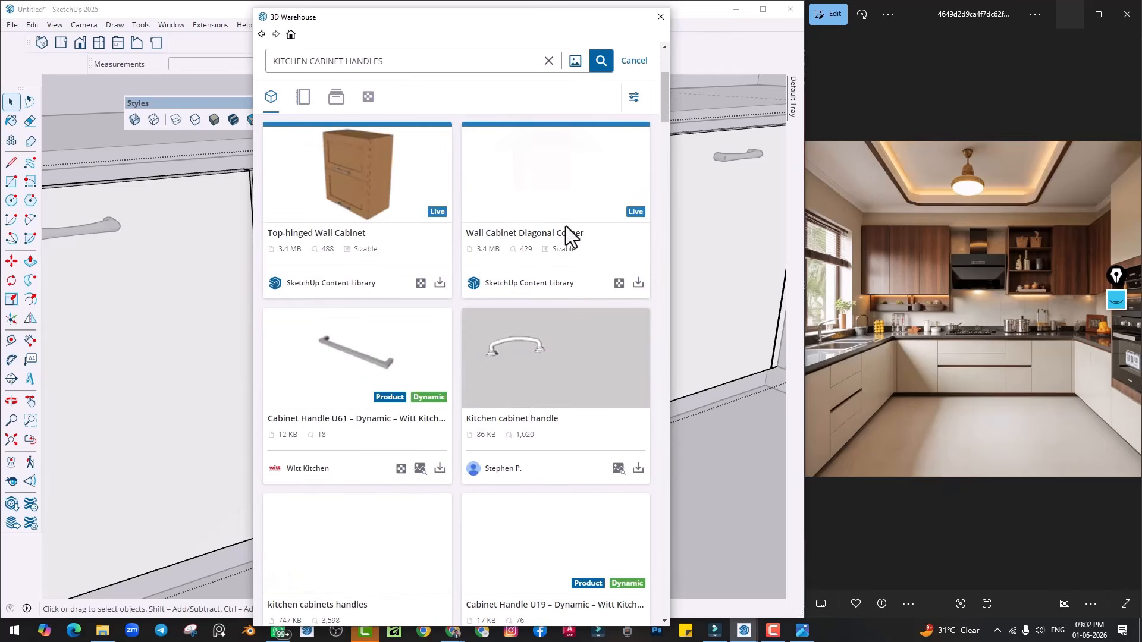
scroll(502, 277, "down", 10)
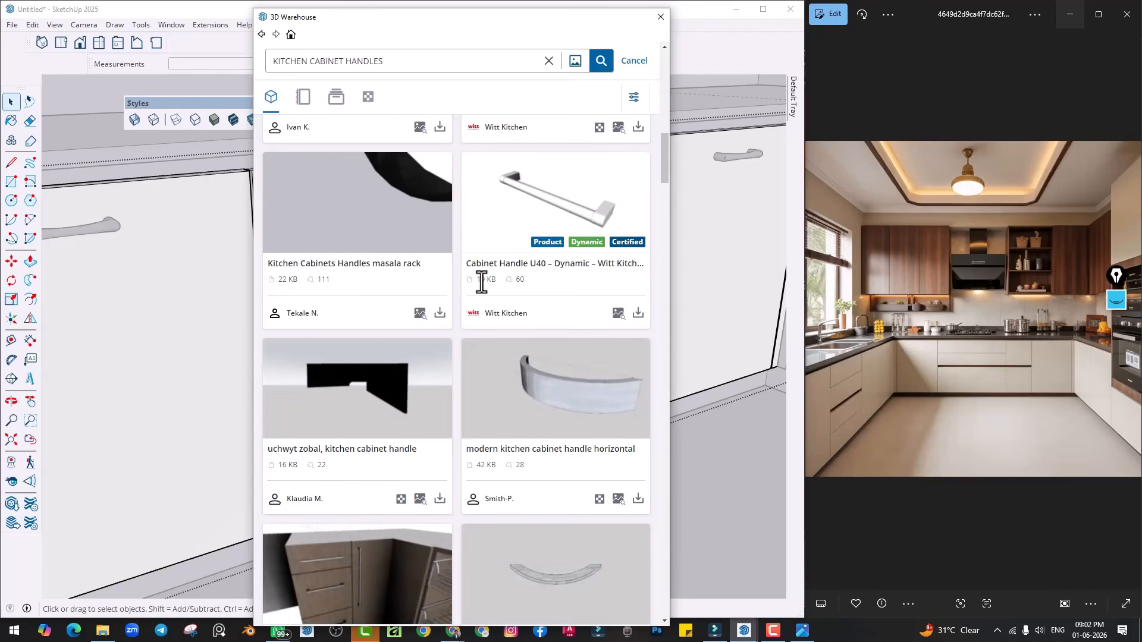
scroll(467, 297, "down", 12)
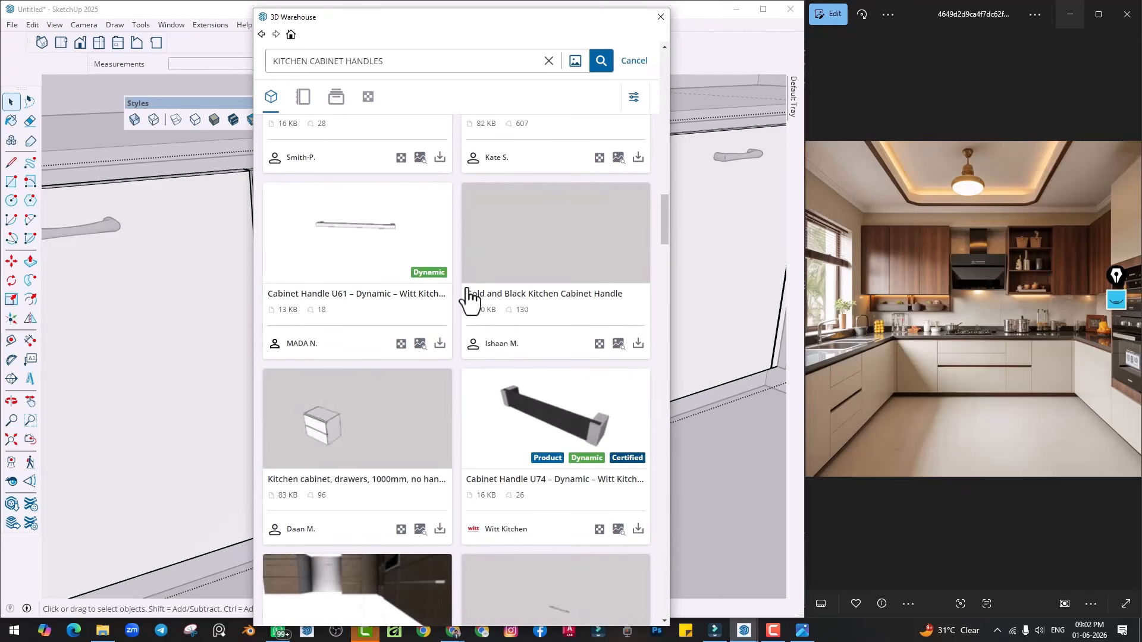
scroll(463, 297, "down", 9)
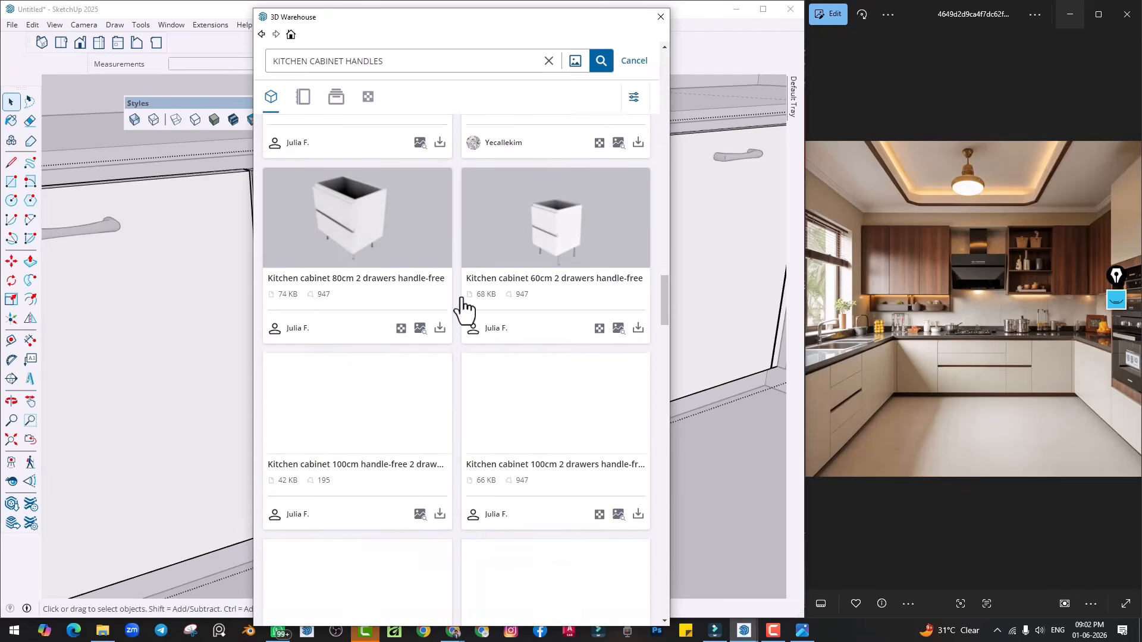
scroll(455, 316, "down", 17)
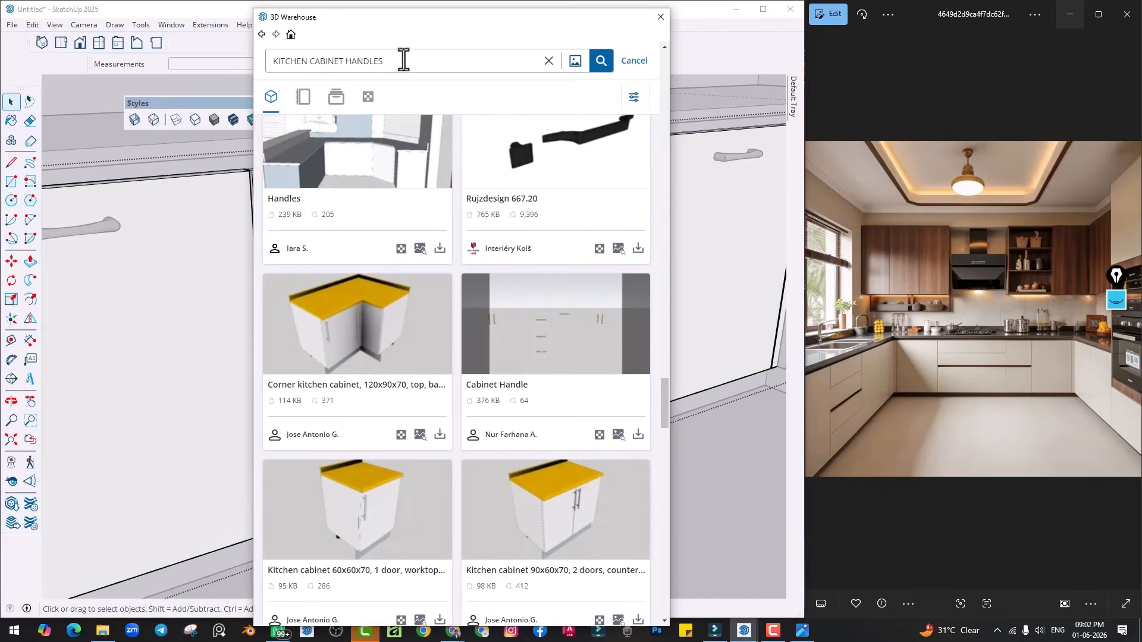
Change the 3D Warehouse search to "EDGE HANDLES" and look through the results for a curved profile
type("EDGE")
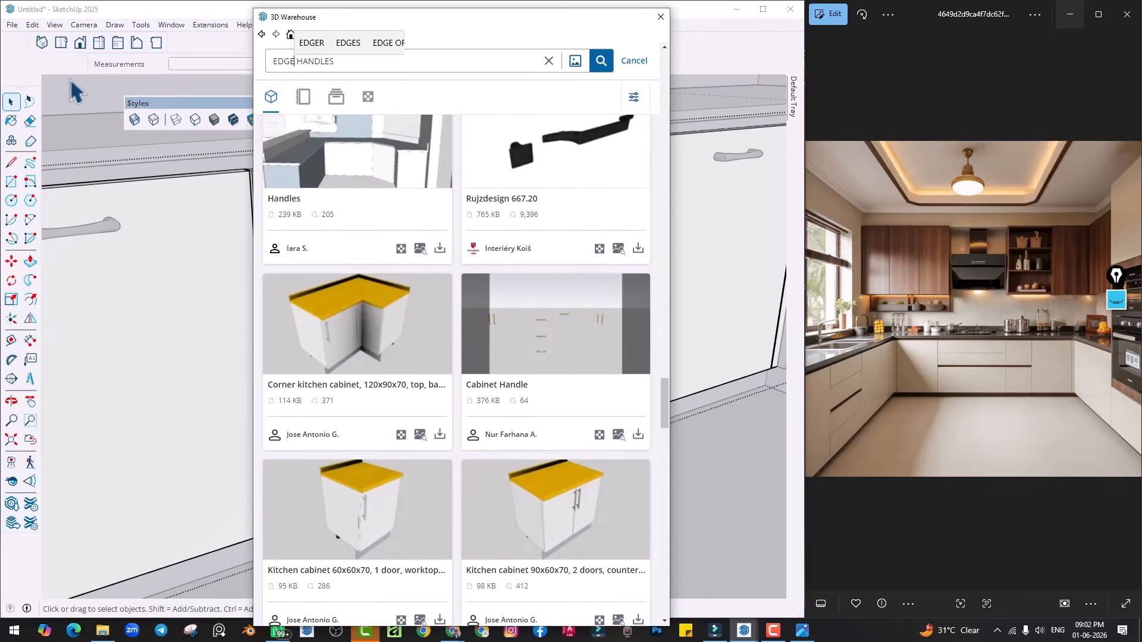
key("Return")
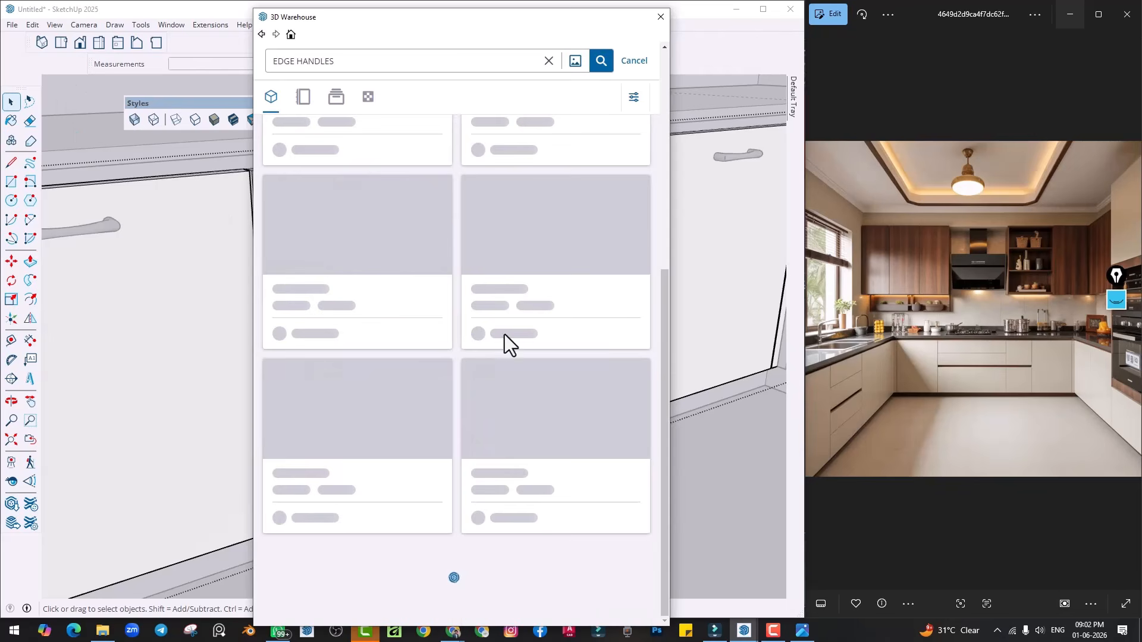
scroll(500, 333, "up", 15)
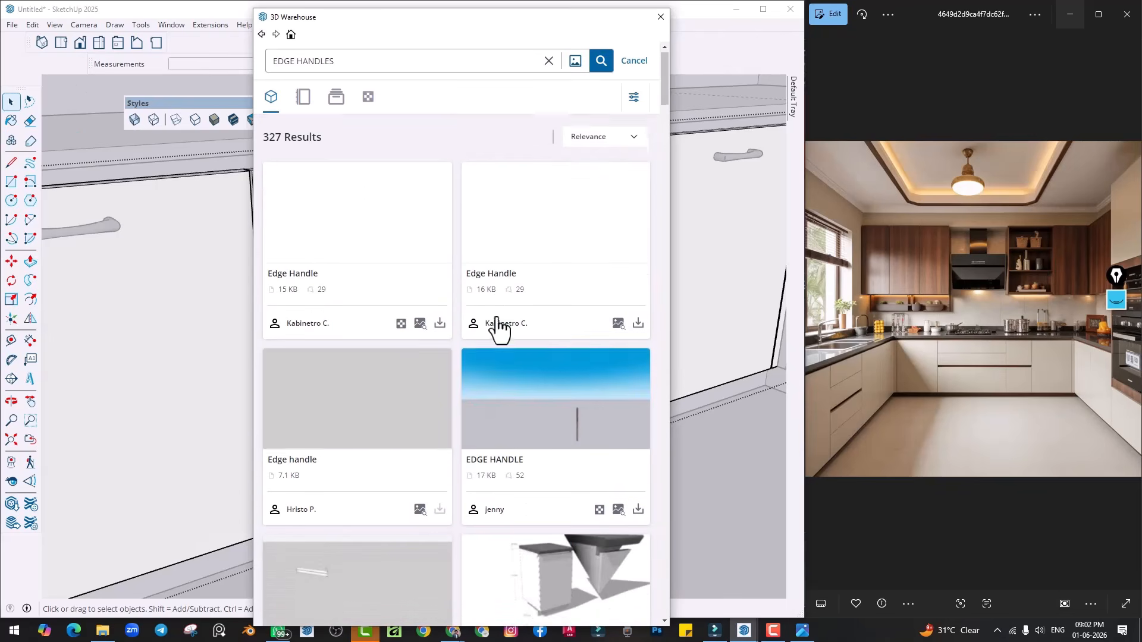
scroll(493, 316, "down", 3)
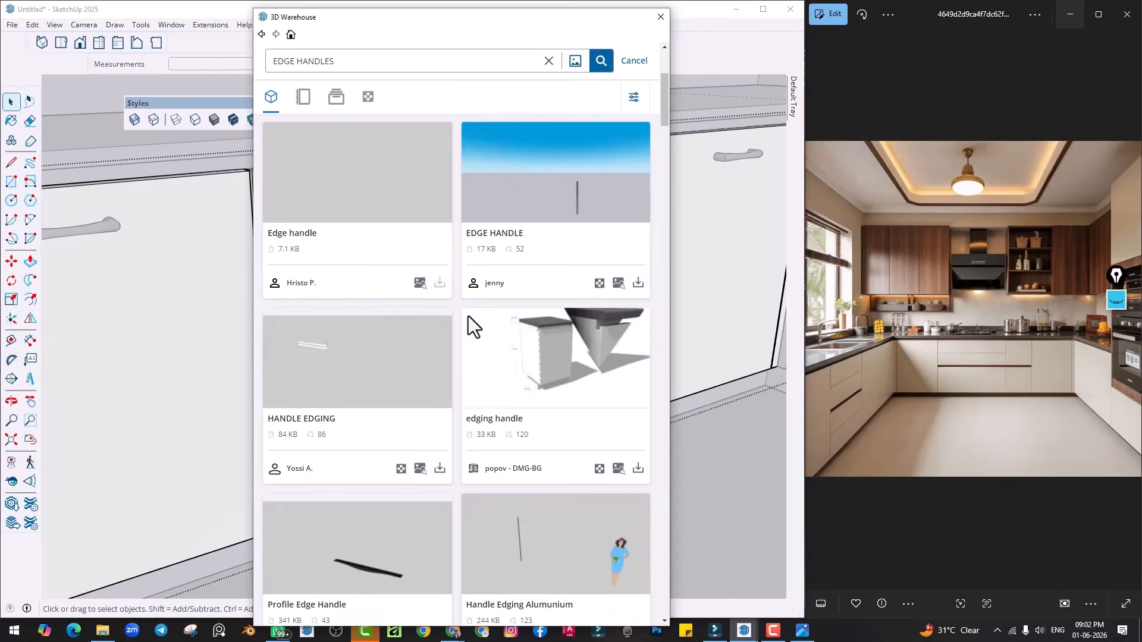
scroll(416, 392, "down", 2)
scroll(369, 416, "down", 2)
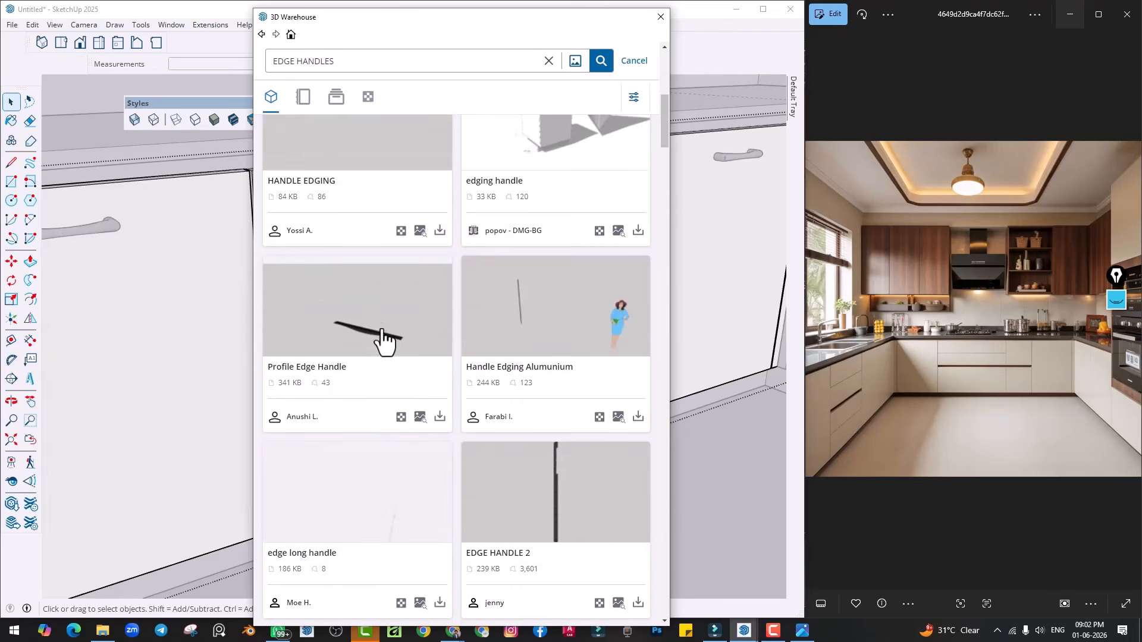
Open the Profile Edge Handle model's page and load its interactive 3D preview
left_click(376, 327)
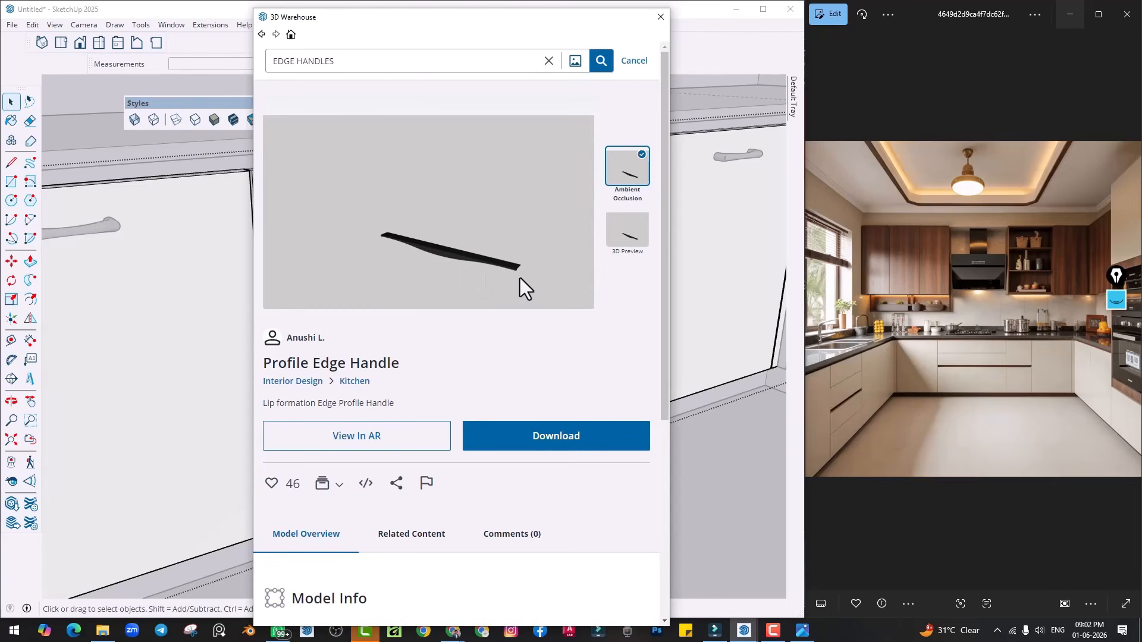
left_click(625, 238)
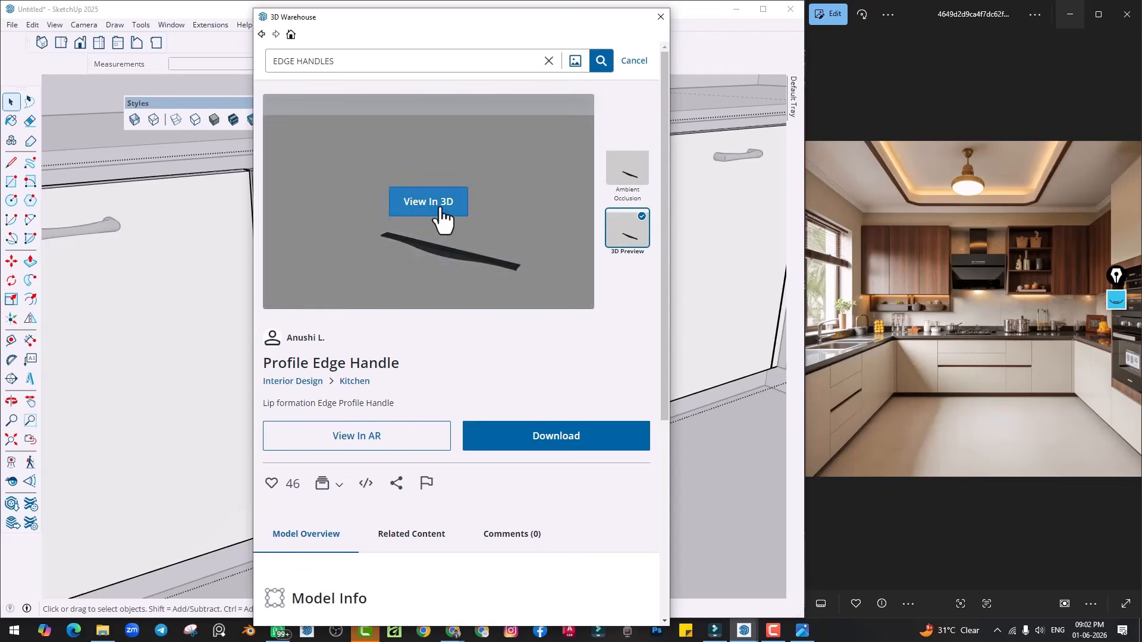
left_click(437, 206)
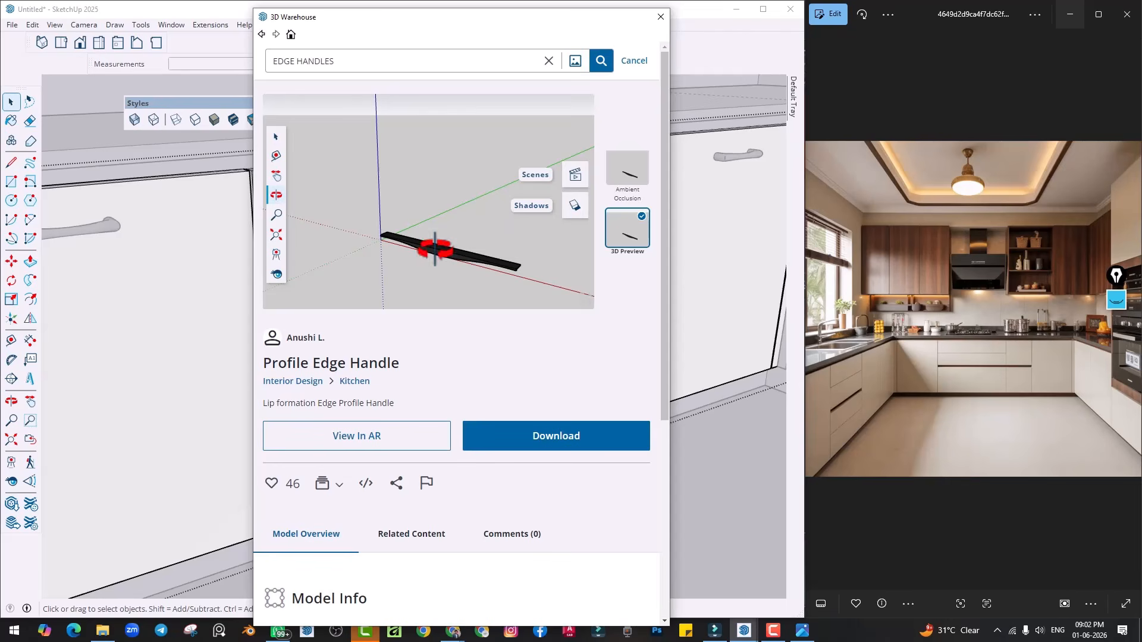
Check the Profile Edge Handle's shape in the 3D preview, download it into the model and place it on the floor before the drawers
middle_click_drag(433, 250, 448, 288)
scroll(462, 244, "up", 5)
scroll(448, 258, "down", 3)
scroll(446, 255, "up", 5)
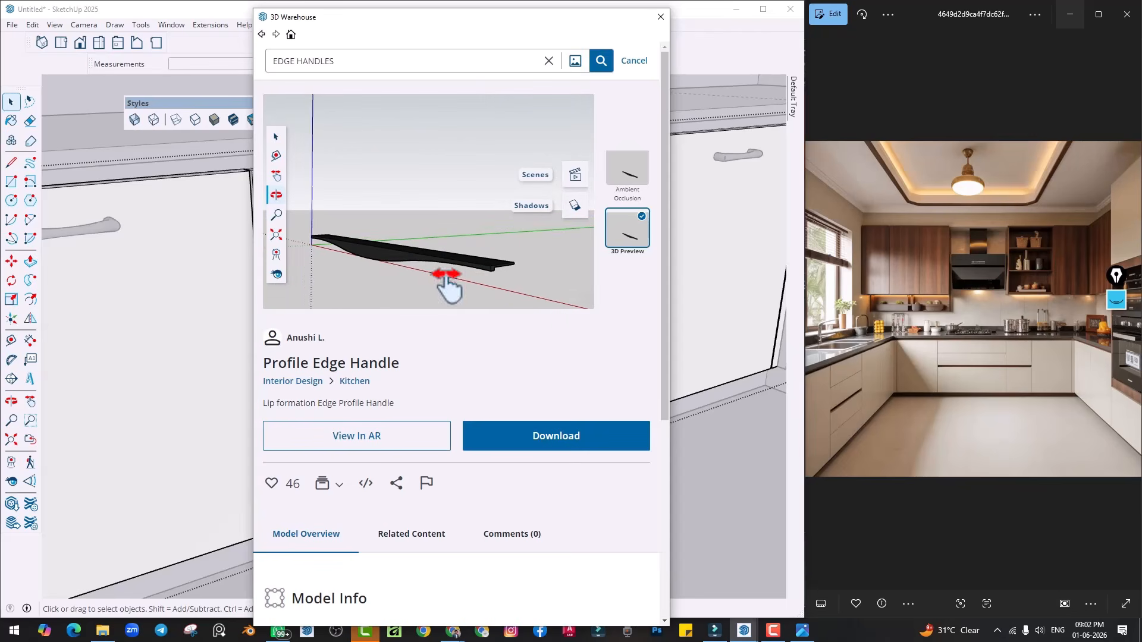
left_click(550, 443)
left_click(420, 337)
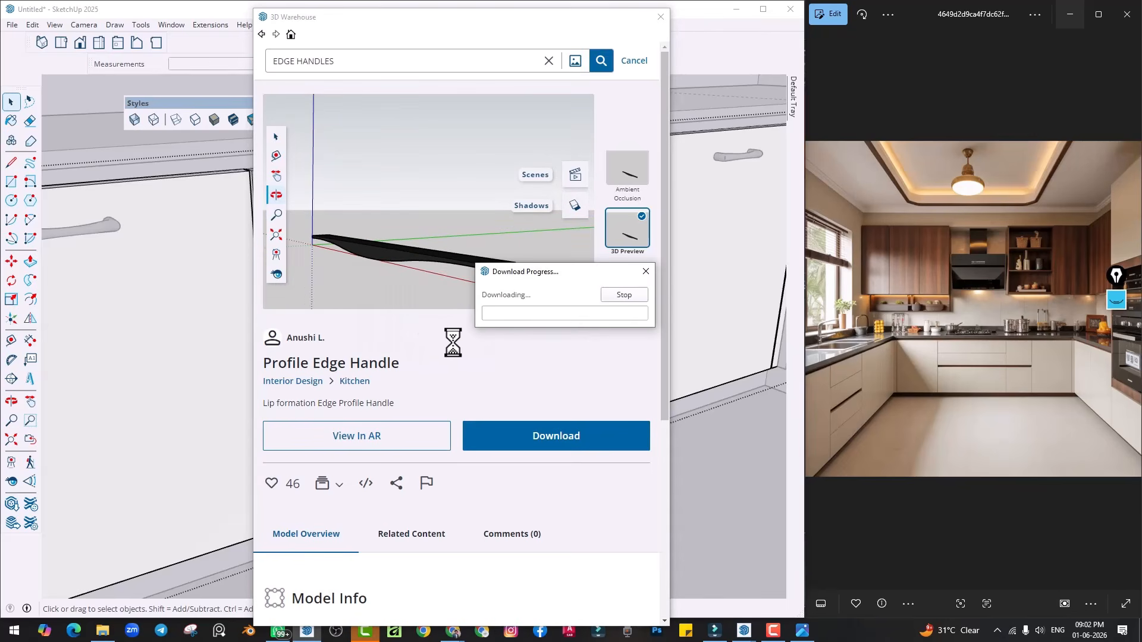
scroll(308, 390, "up", 2)
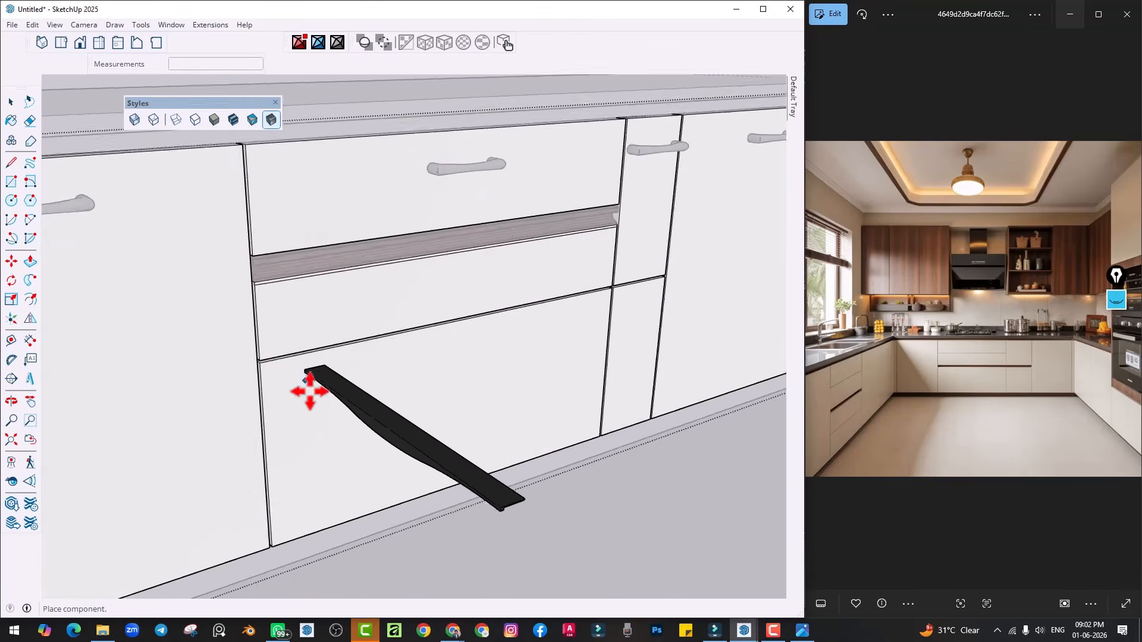
scroll(398, 471, "down", 2)
scroll(398, 472, "down", 1)
left_click(434, 512)
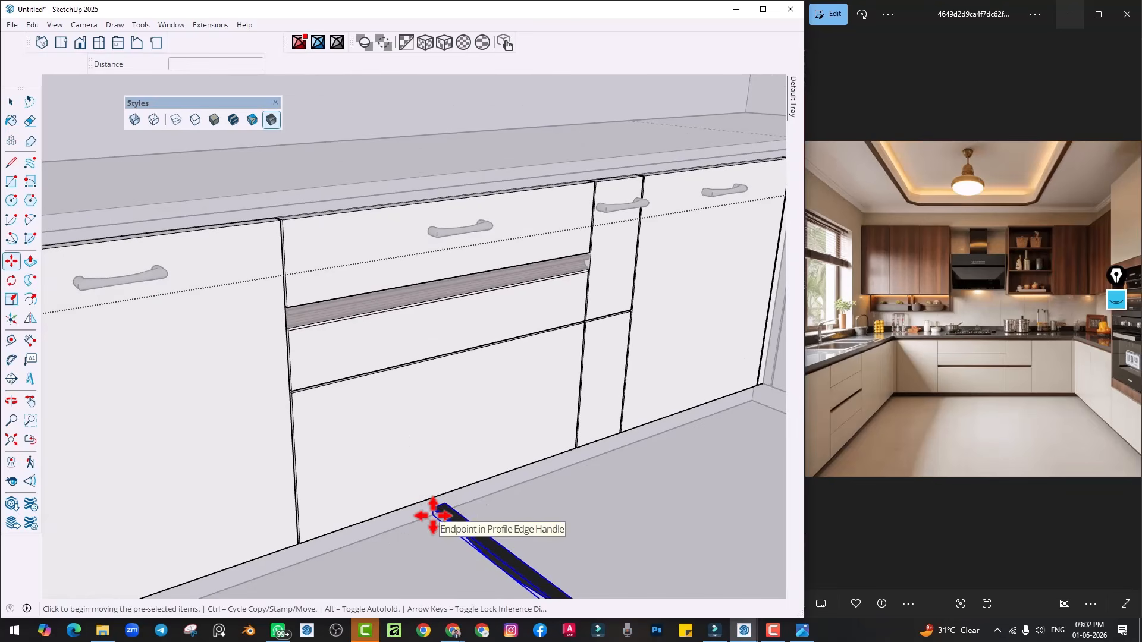
Rotate the edge handle 90 degrees horizontally so it runs parallel to the drawer fronts
key("q")
left_click(469, 522)
left_click(483, 532)
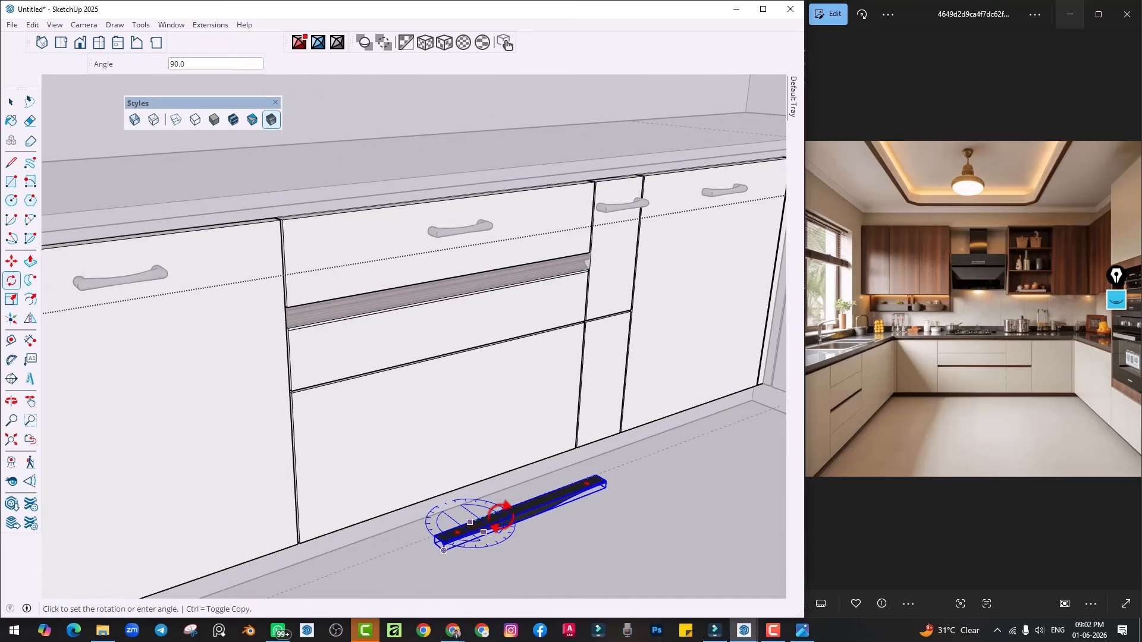
left_click(501, 516)
key("space")
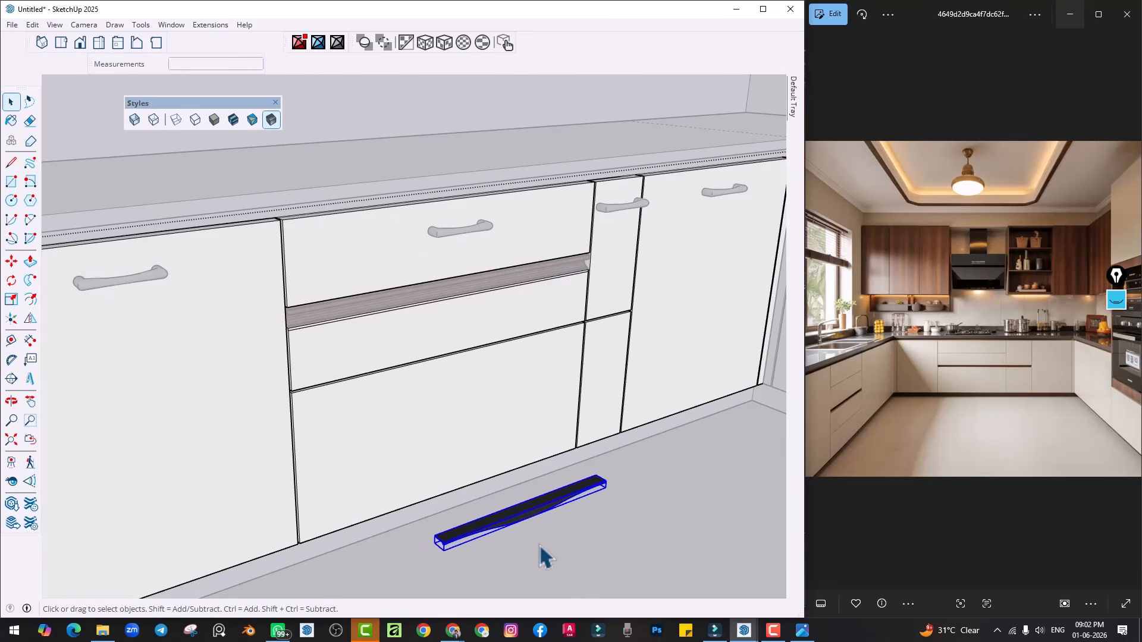
key("Delete")
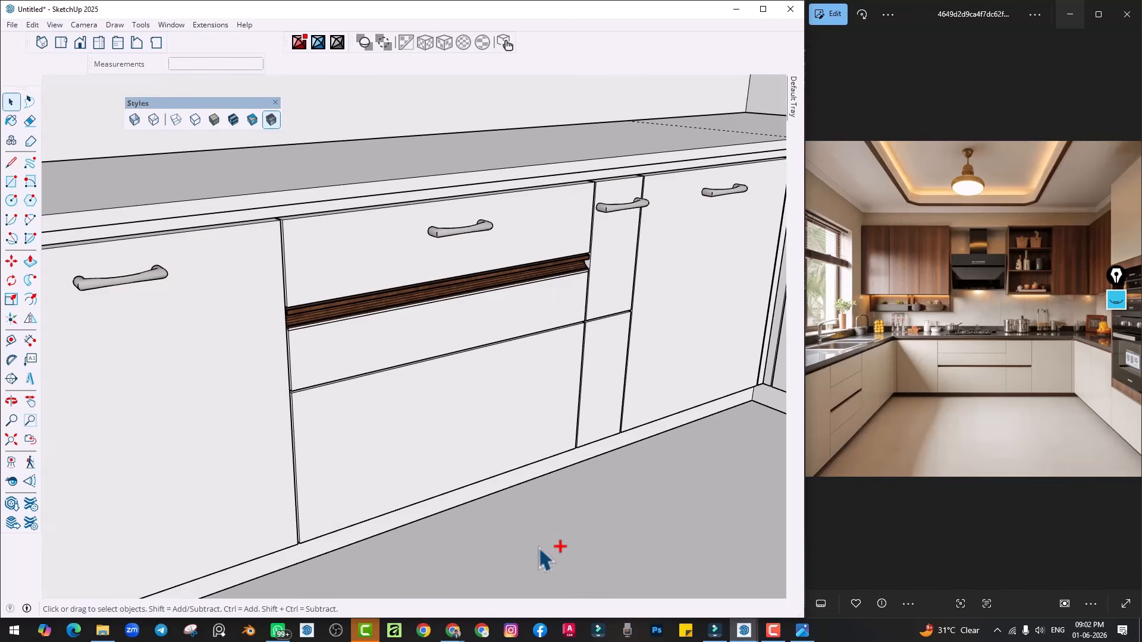
key("ctrl+z")
Move the edge handle up and snap its rear upper corner to the upper-left corner of the lowest drawer front
key("m")
scroll(422, 547, "up", 5)
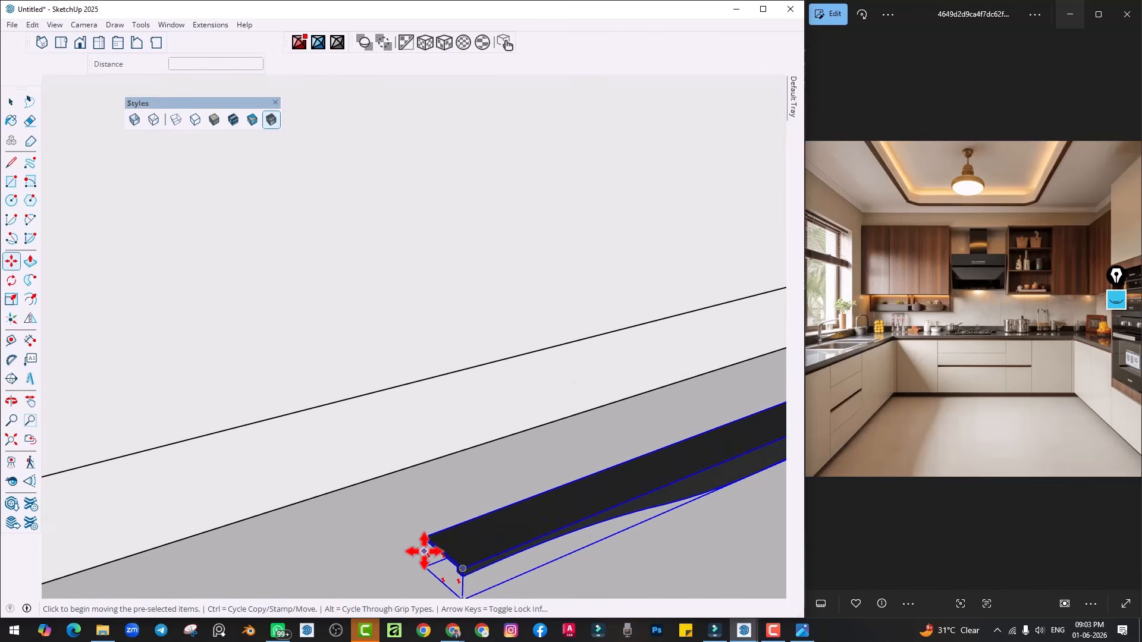
left_click(424, 546)
middle_click_drag(350, 486, 625, 440, "shift")
middle_click_drag(553, 232, 476, 283)
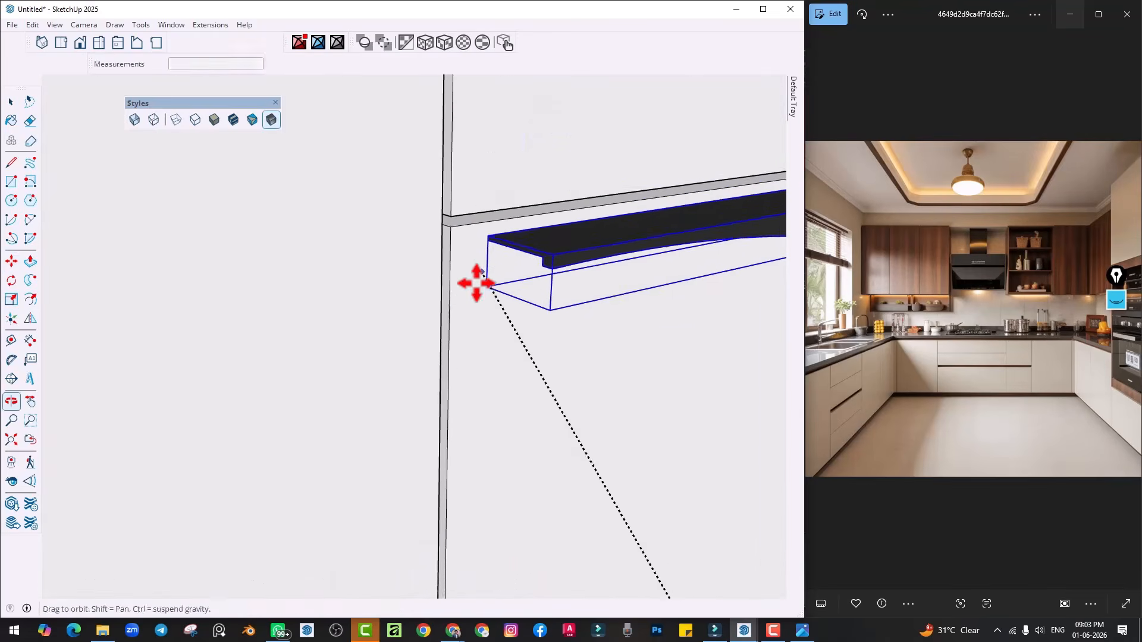
scroll(446, 247, "up", 3)
scroll(445, 245, "up", 2)
left_click(439, 241)
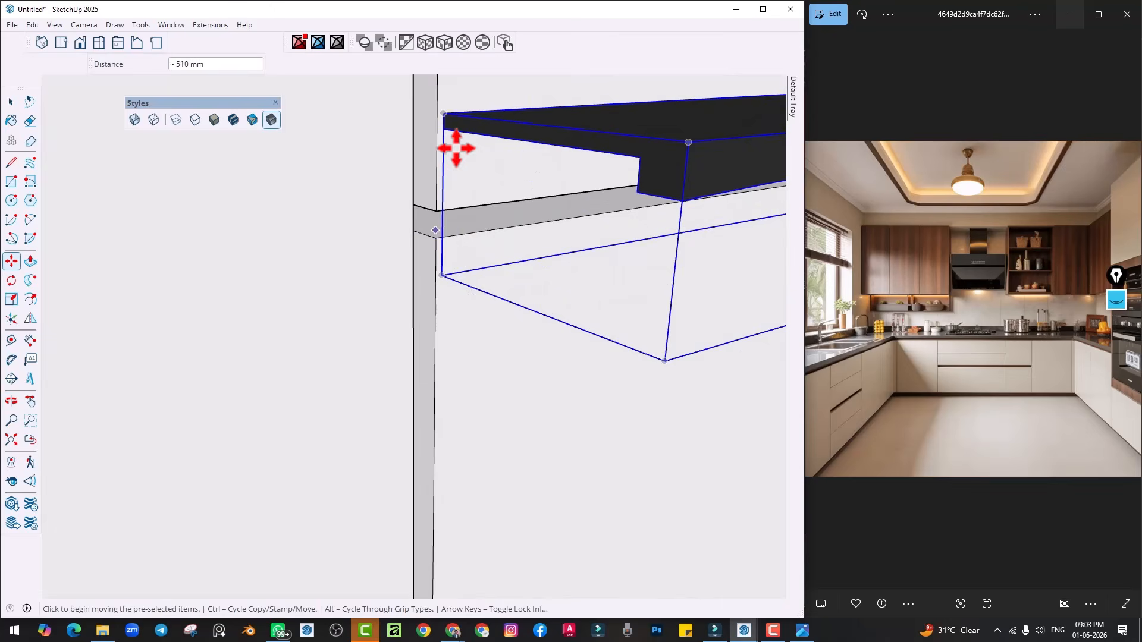
left_click(443, 113)
left_click(436, 238)
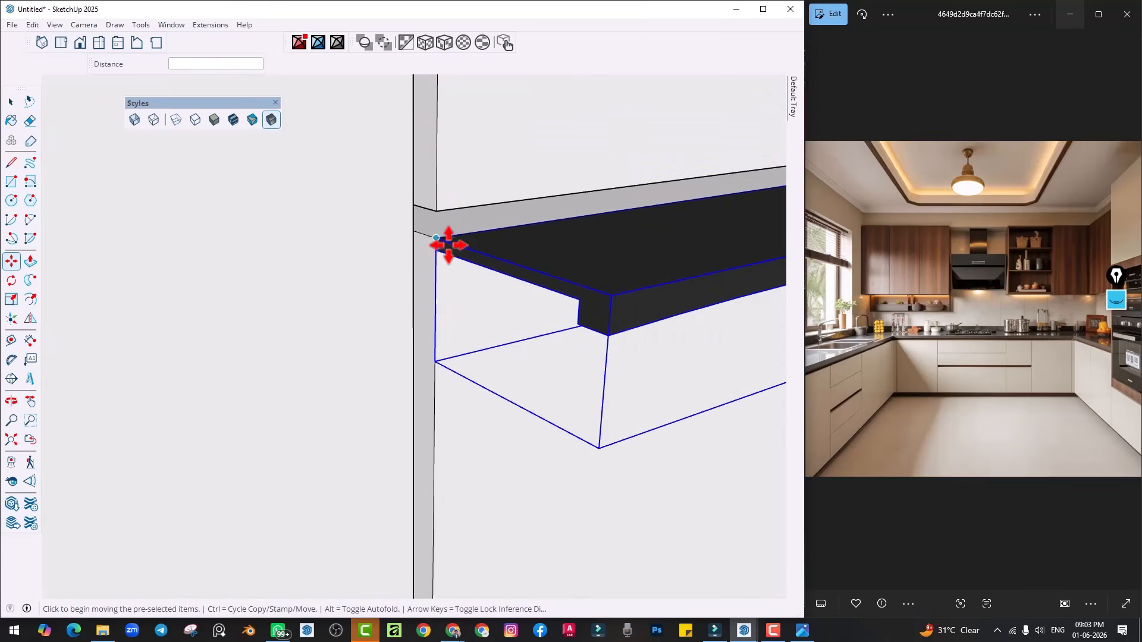
Push the top face of the lowest drawer front down by the thickness of the handle's flat plate
scroll(436, 237, "up", 1)
mouse_move(448, 245)
middle_mouse_down()
mouse_move(436, 237)
mouse_move(439, 256)
middle_mouse_up()
scroll(440, 253, "up", 1)
key("space")
double_click(442, 253)
key("p")
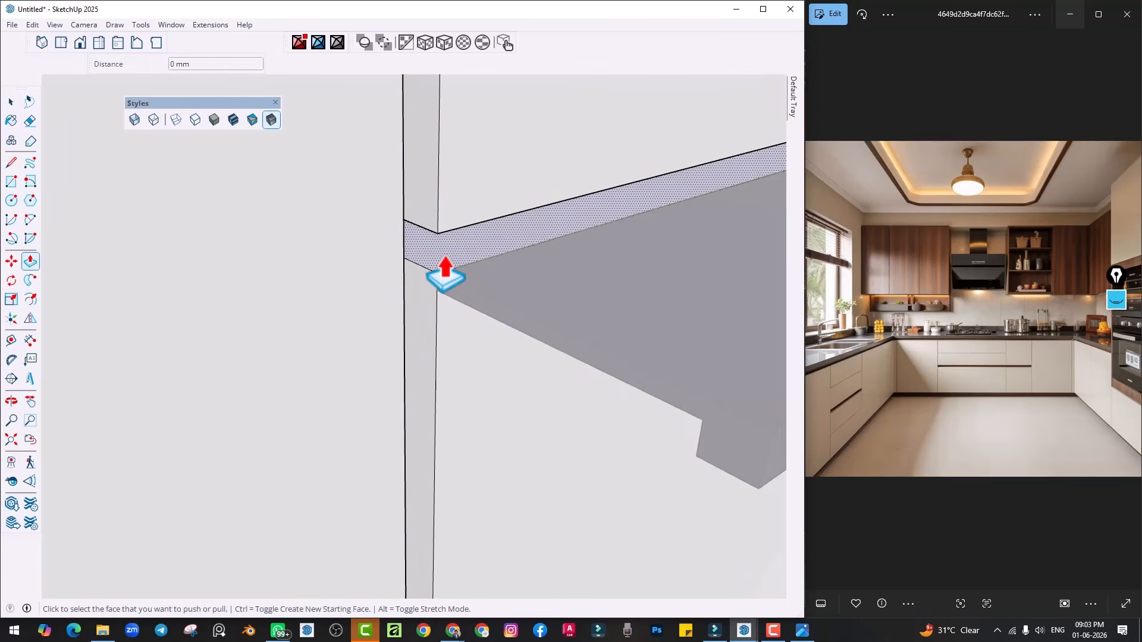
left_click(445, 273)
left_click(451, 297)
key("space")
left_click(476, 296)
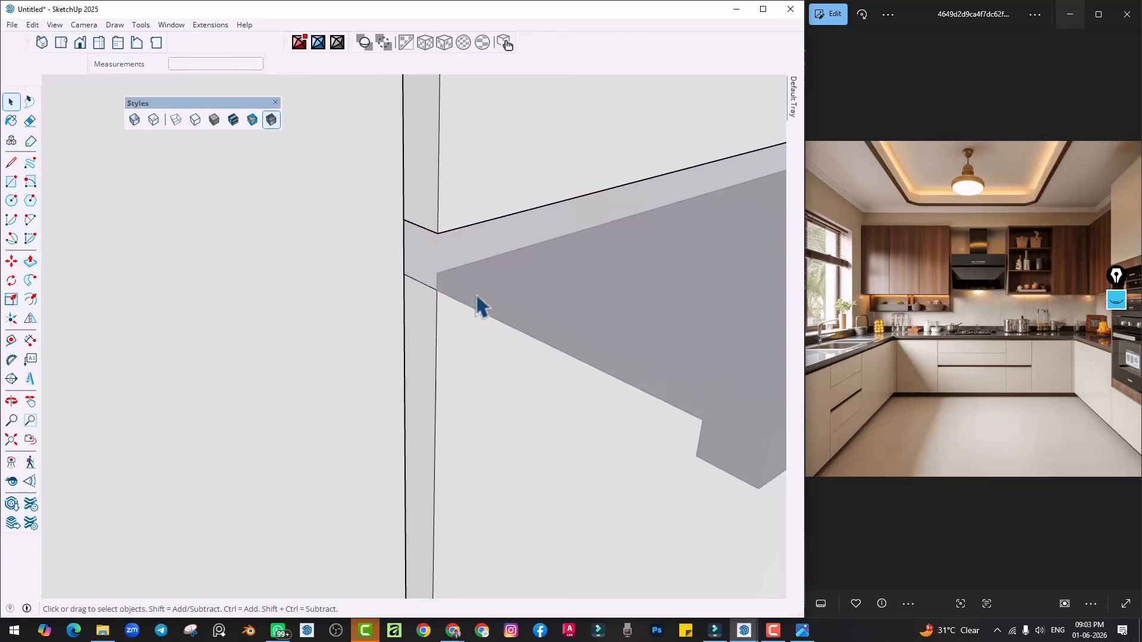
Move the edge handle back over the lowered drawer edge until its lip sits against the drawer front's face
left_click(487, 291)
key("m")
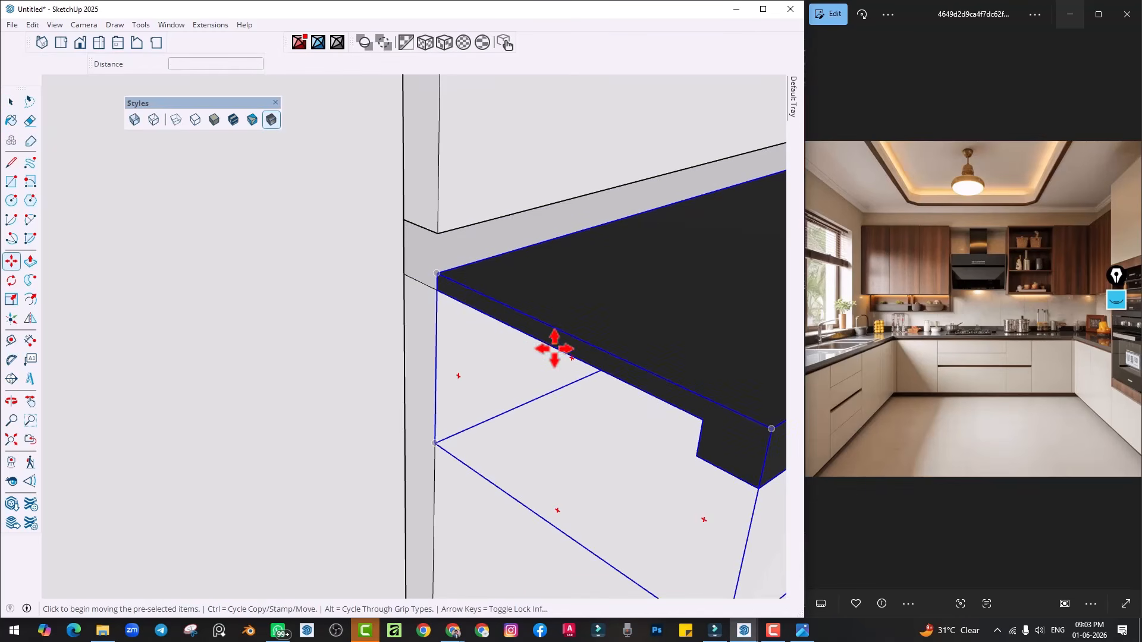
left_click(554, 348)
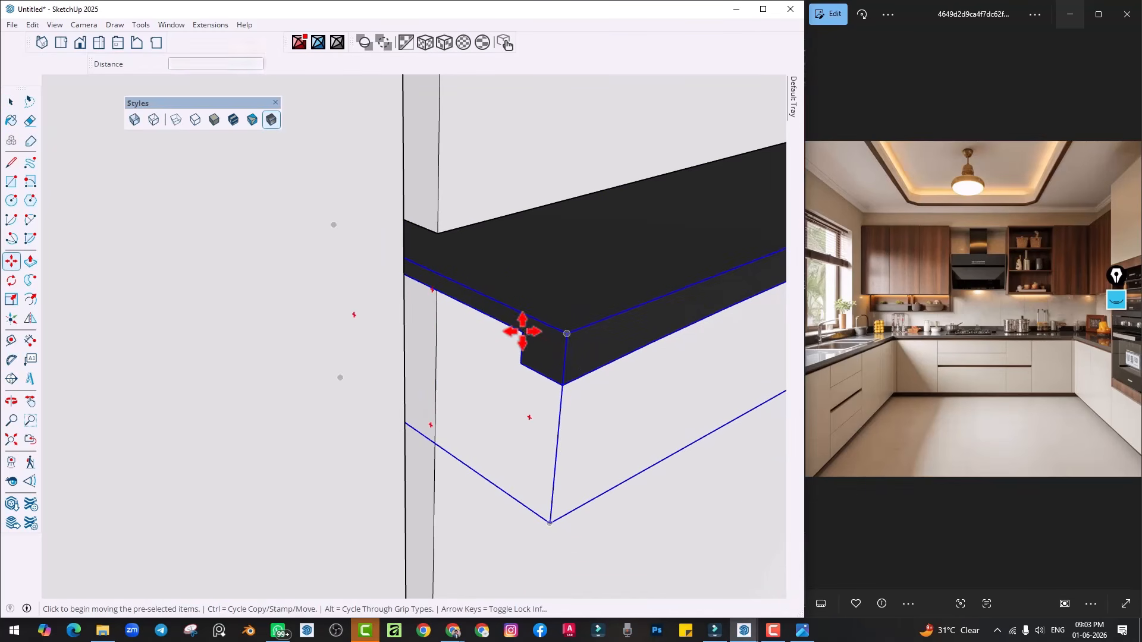
scroll(472, 311, "down", 5)
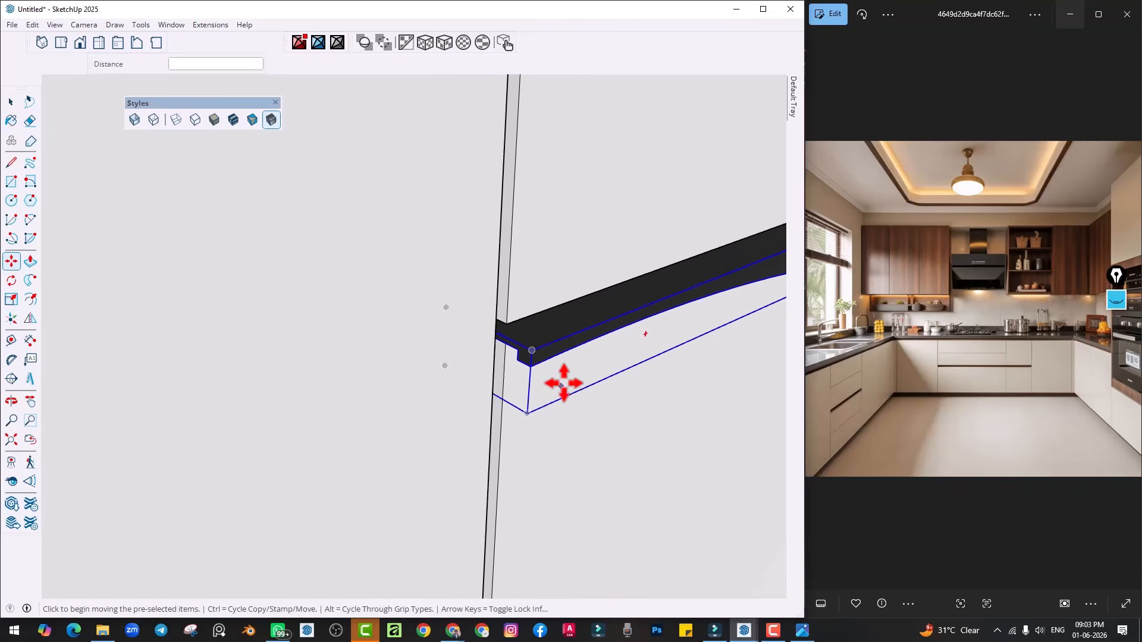
scroll(564, 384, "down", 3)
middle_click_drag(564, 384, 315, 424, "shift")
scroll(391, 409, "down", 4)
middle_click_drag(393, 407, 497, 370)
scroll(422, 396, "up", 2)
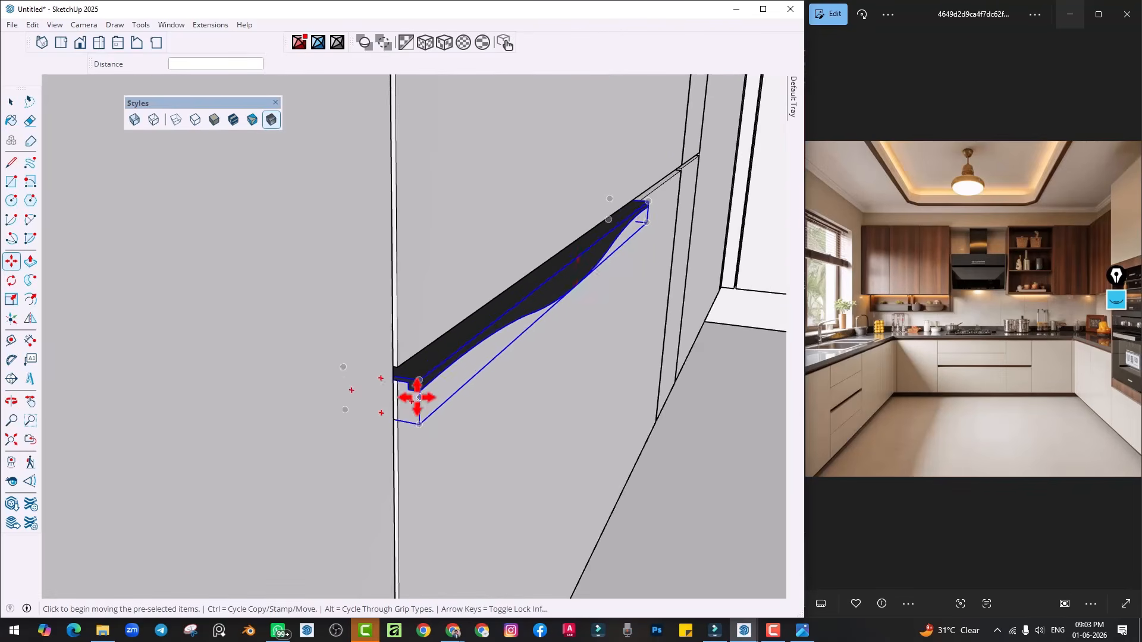
scroll(416, 397, "up", 5)
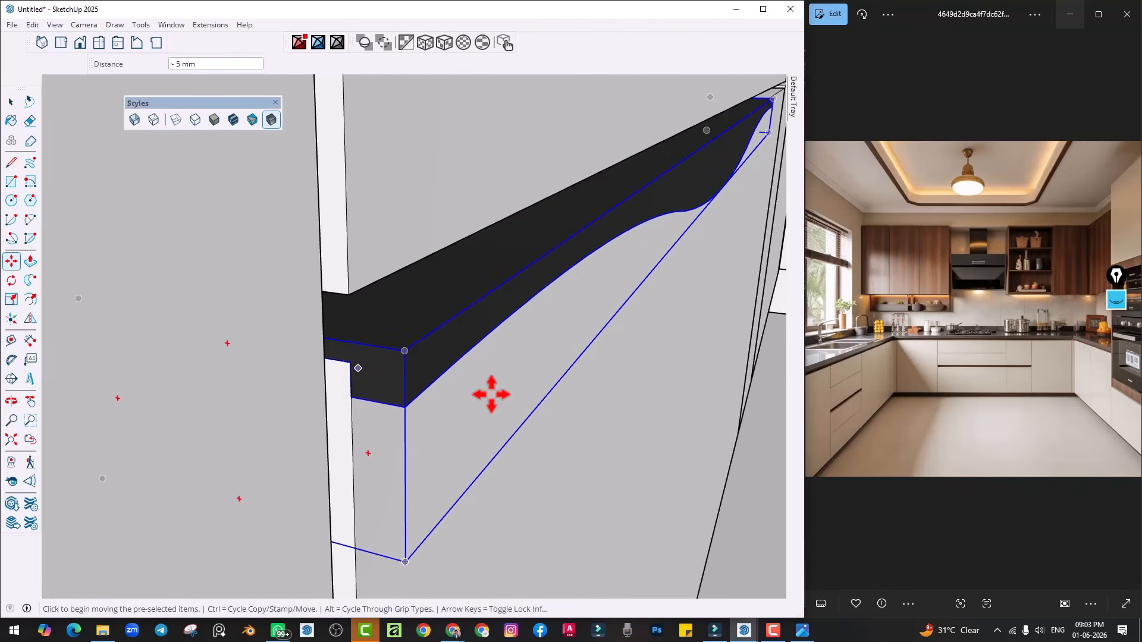
scroll(491, 395, "down", 3)
middle_click_drag(438, 419, 297, 419, "shift")
middle_click_drag(298, 419, 163, 420)
middle_click_drag(357, 369, 149, 375)
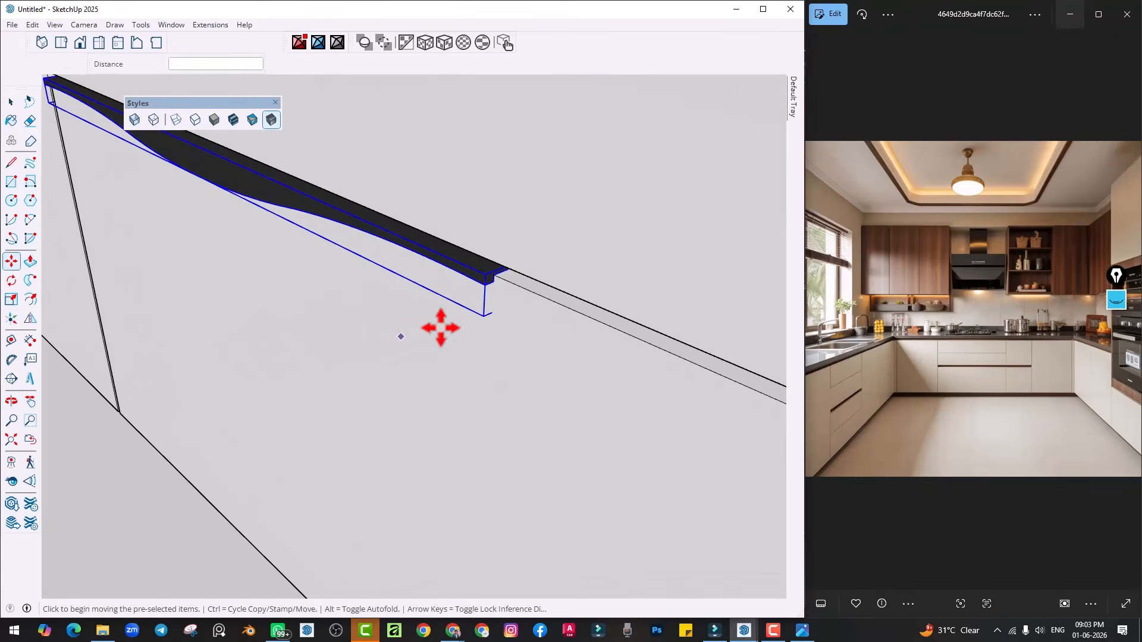
key("space")
scroll(476, 297, "up", 2)
double_click(502, 267)
key("p")
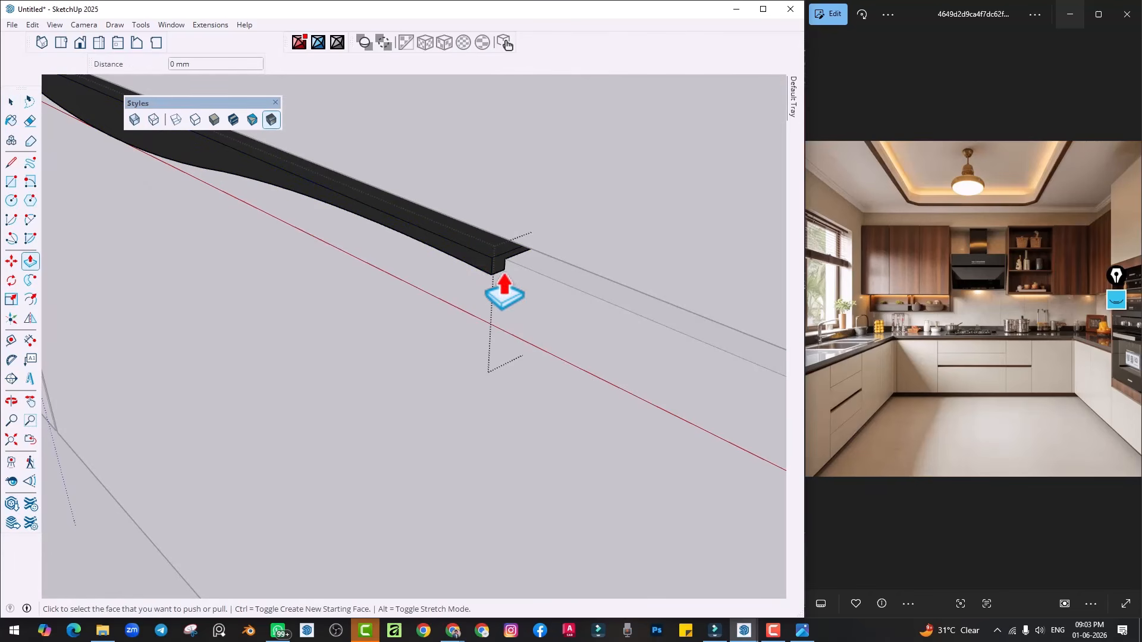
scroll(556, 333, "down", 1)
key("space")
scroll(528, 360, "down", 3)
left_click(454, 359)
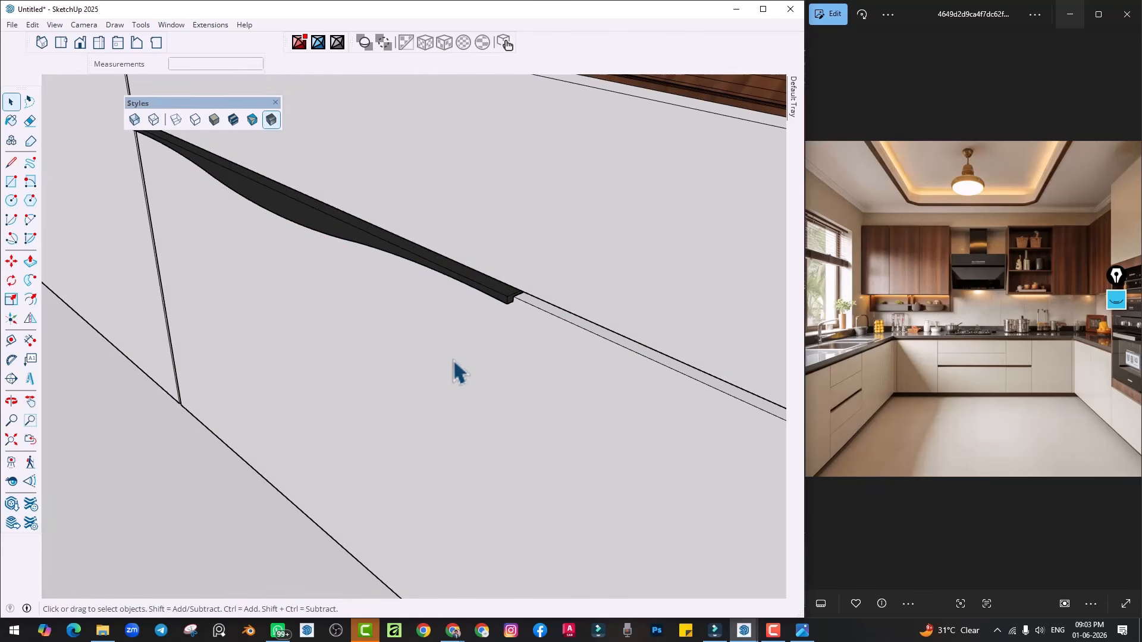
Select the edge handle and place a vertical guide line through the horizontal centre of the wide drawer unit
scroll(454, 360, "down", 1)
middle_click_drag(556, 309, 455, 345)
left_click(364, 268)
mouse_move(395, 322)
middle_mouse_down()
mouse_move(450, 341)
mouse_move(503, 330)
mouse_move(406, 306)
middle_mouse_up()
middle_click_drag(353, 345, 325, 386)
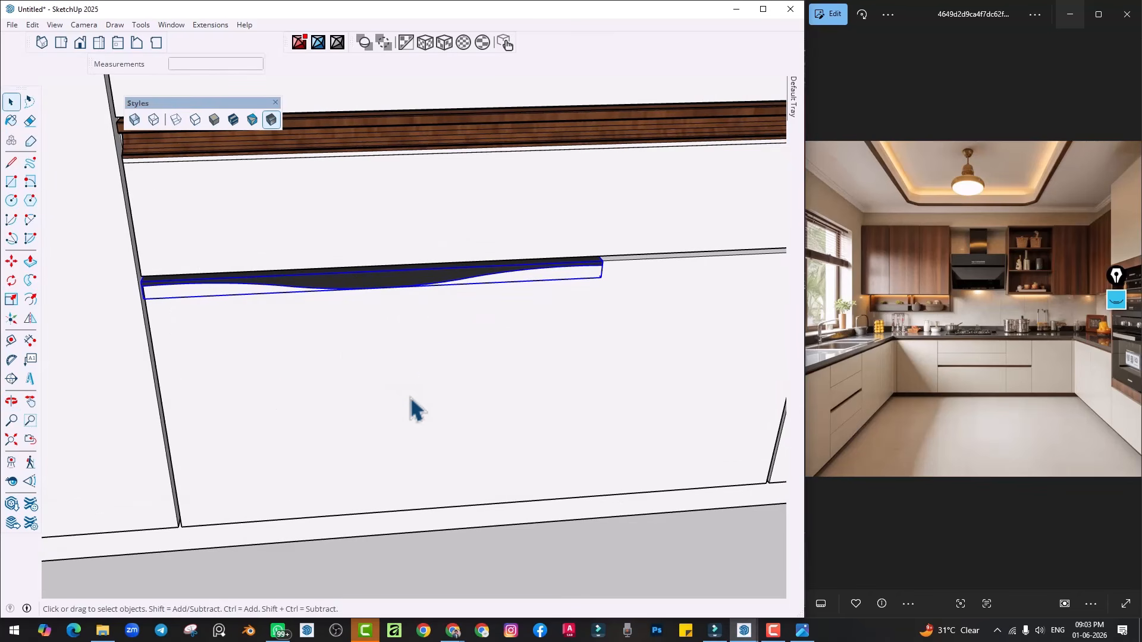
key("t")
left_click(158, 388)
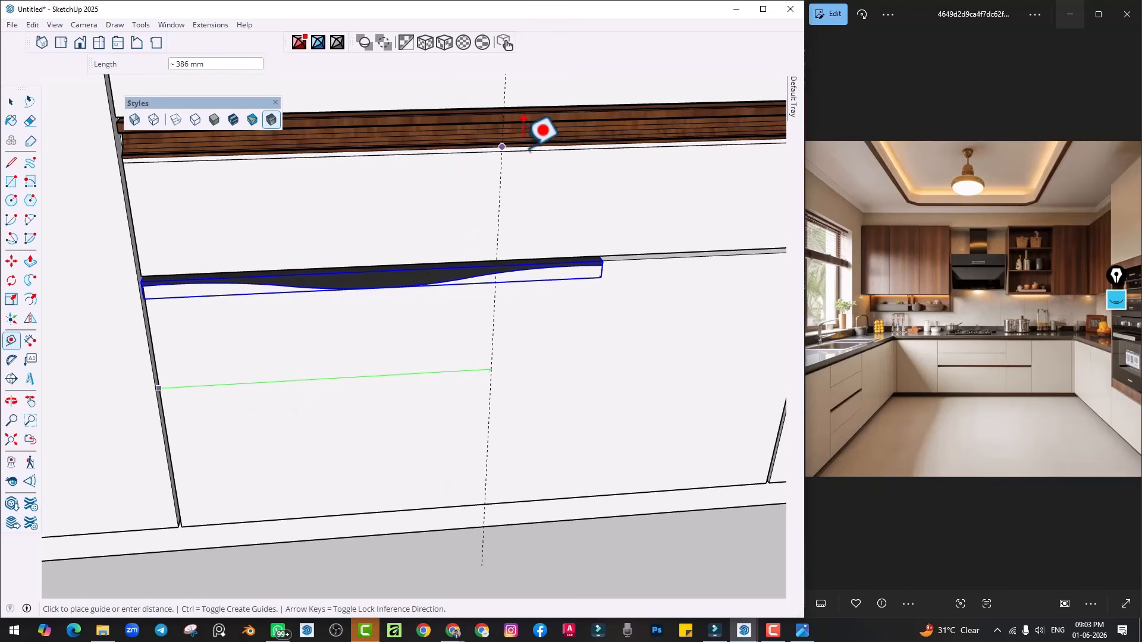
scroll(601, 157, "down", 3)
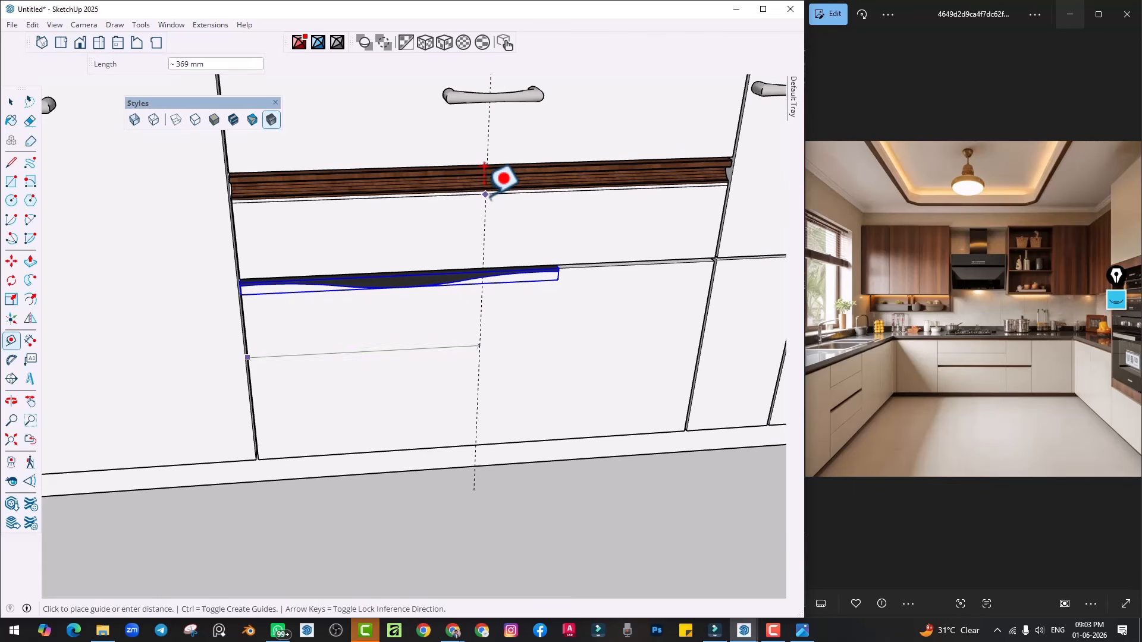
scroll(474, 166, "down", 3)
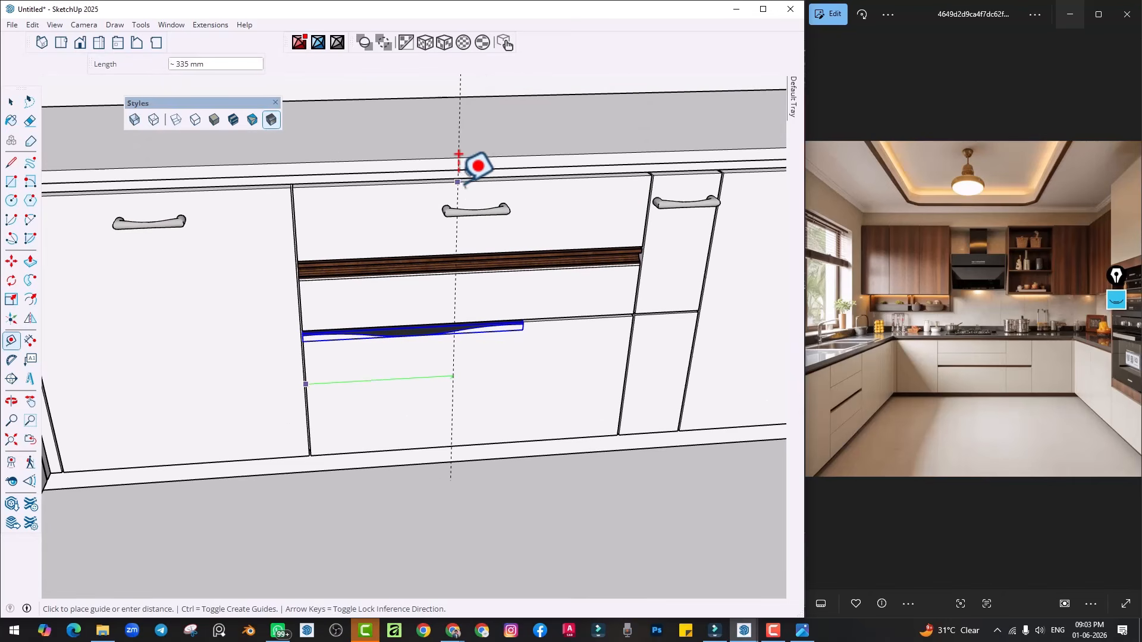
left_click(474, 167)
key("space")
Move the edge handle by its midpoint about 137 mm along the drawer front to centre it on the guide line
scroll(438, 360, "up", 3)
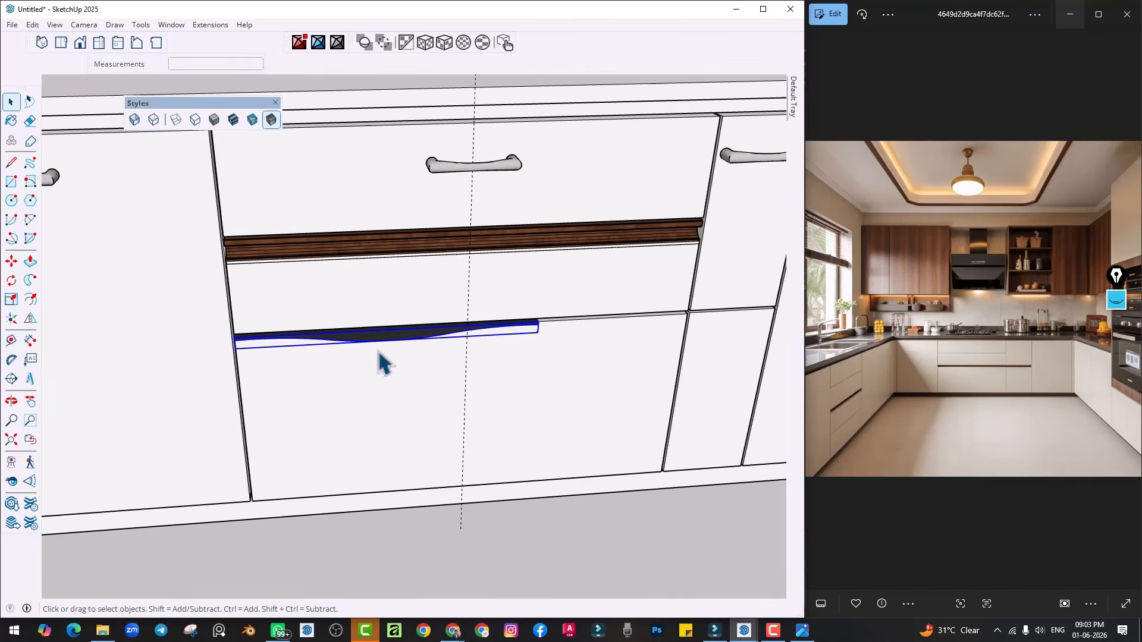
scroll(383, 361, "up", 3)
key("m")
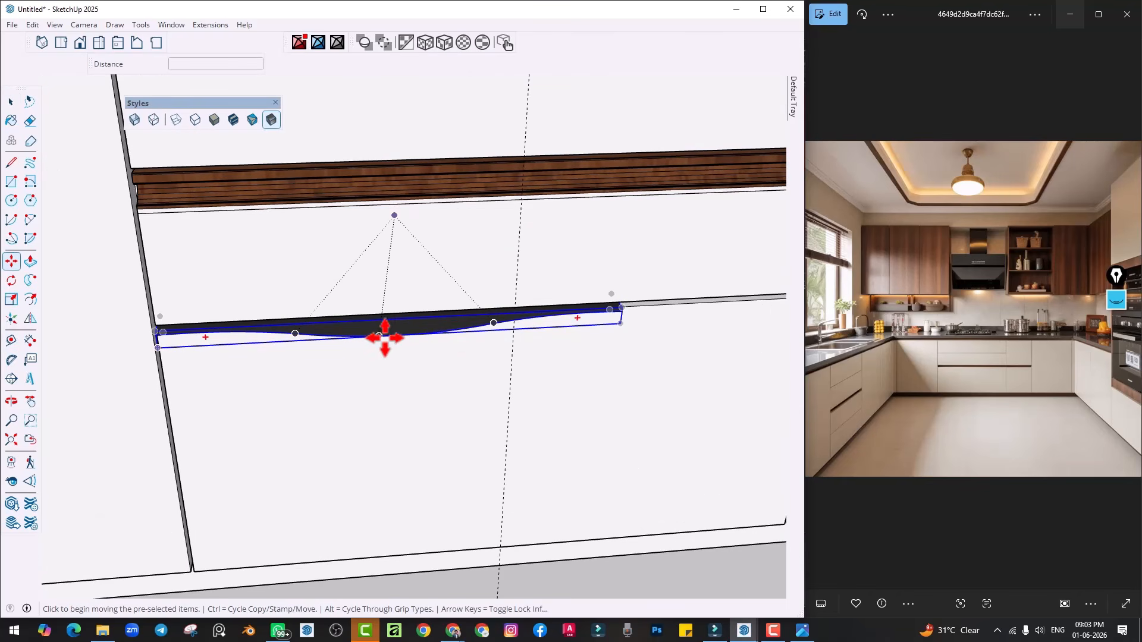
left_click(395, 338)
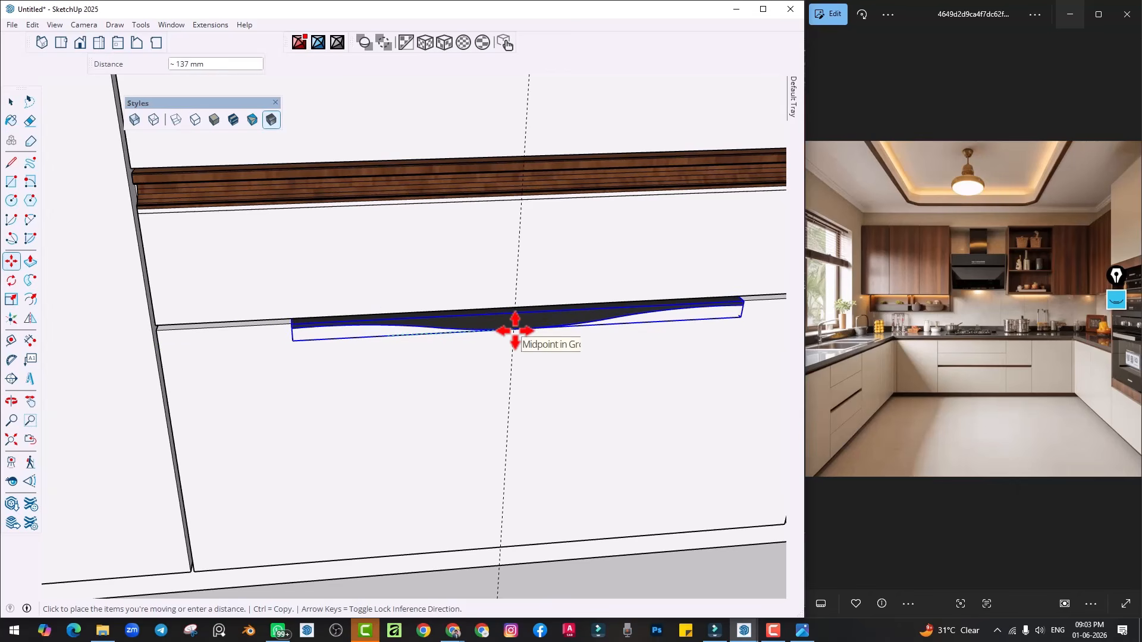
left_click(513, 345)
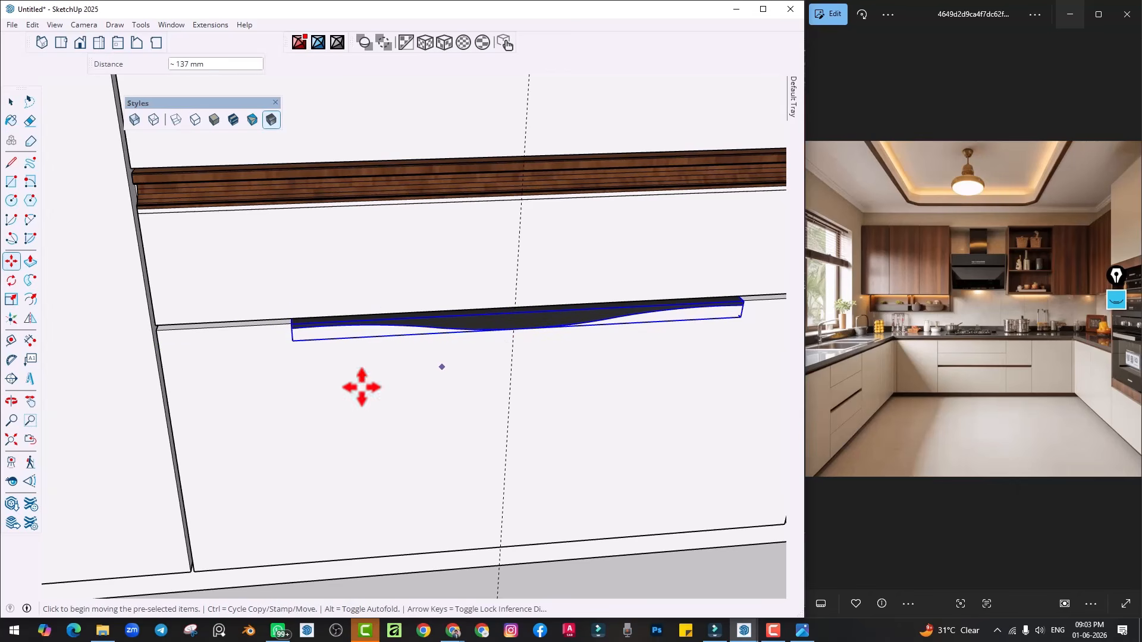
Open the edge handle's geometry and extend its left end face about 137 mm to the left edge of the drawer front with Push/Pull
middle_click_drag(361, 388, 485, 376)
key("space")
double_click(318, 346)
scroll(296, 354, "up", 3)
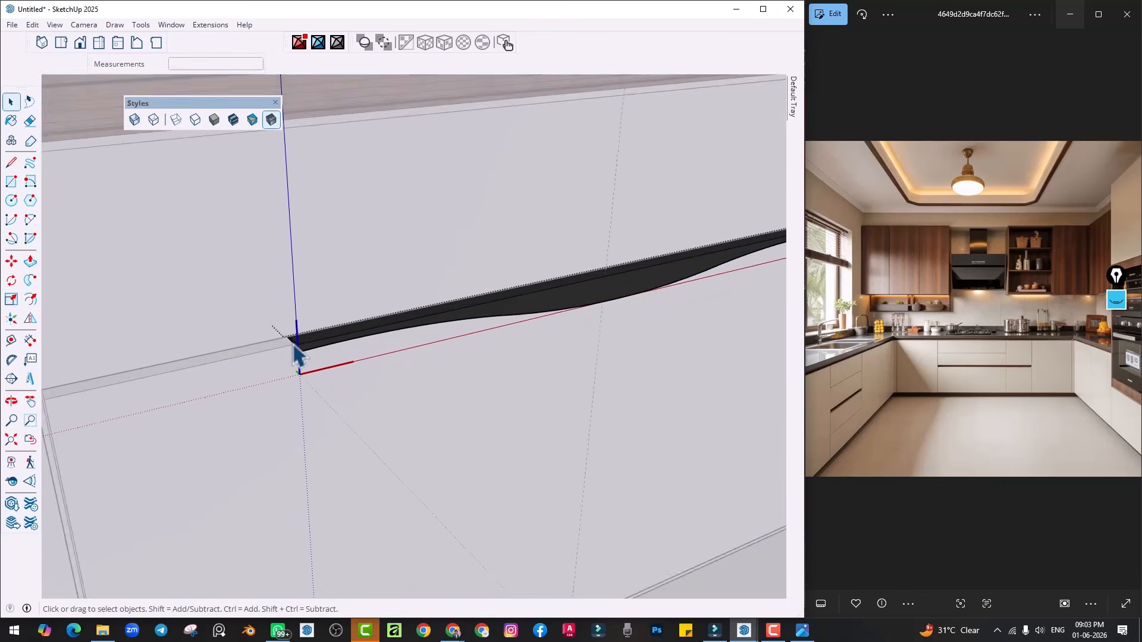
key("p")
middle_click_drag(279, 362, 424, 358)
scroll(425, 356, "up", 3)
key("space")
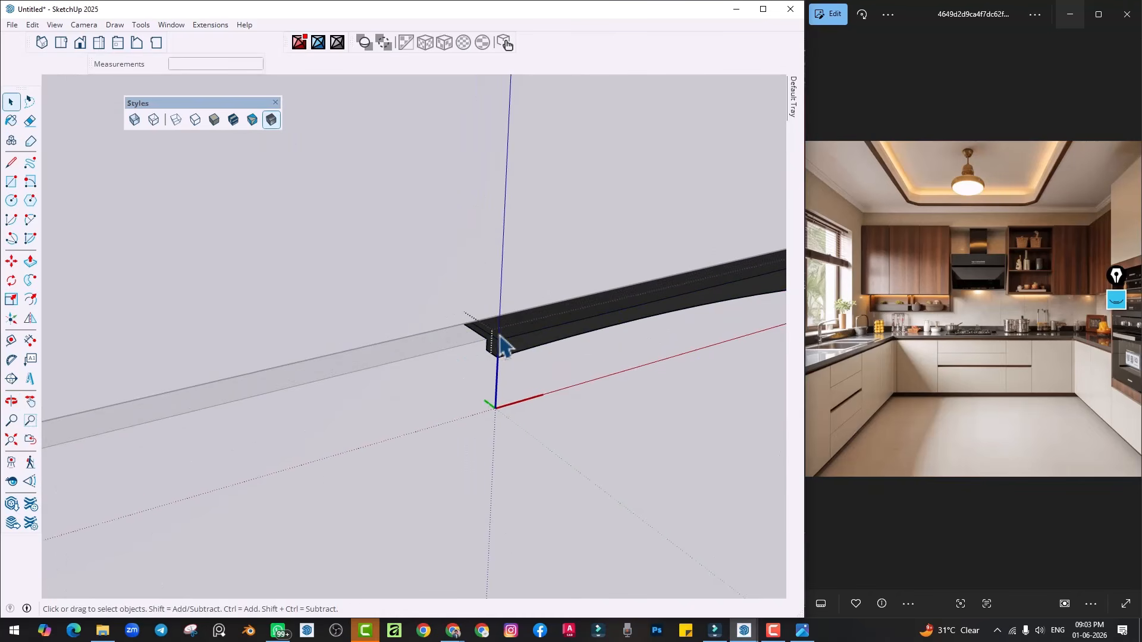
double_click(498, 337)
scroll(497, 337, "up", 3)
scroll(488, 351, "up", 2)
key("p")
left_click(489, 351)
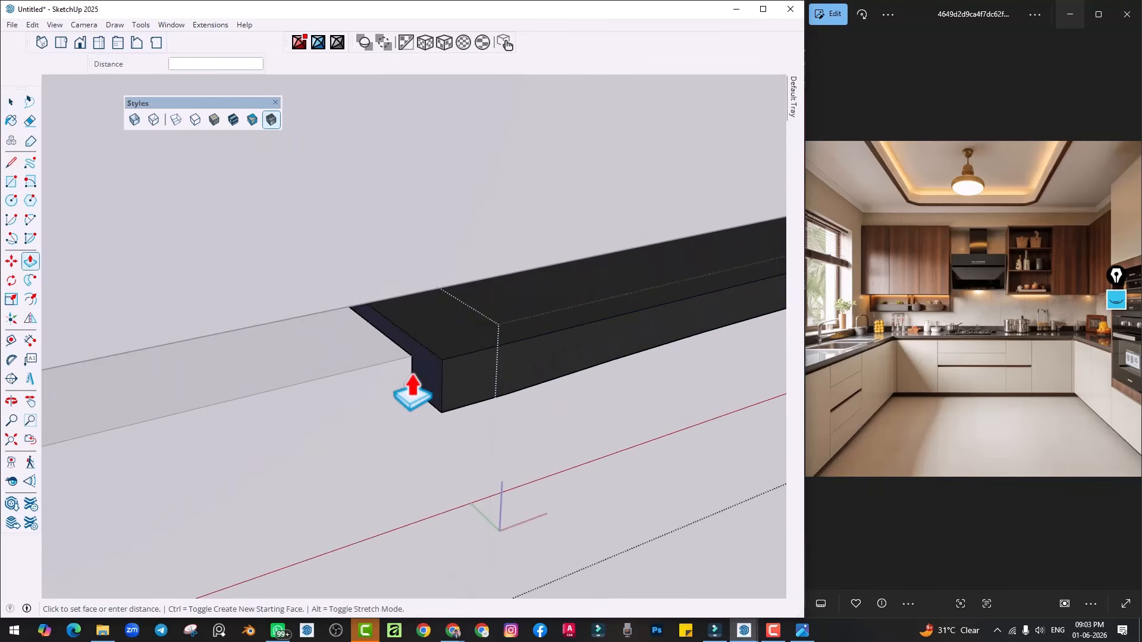
scroll(357, 381, "down", 6)
scroll(178, 458, "up", 3)
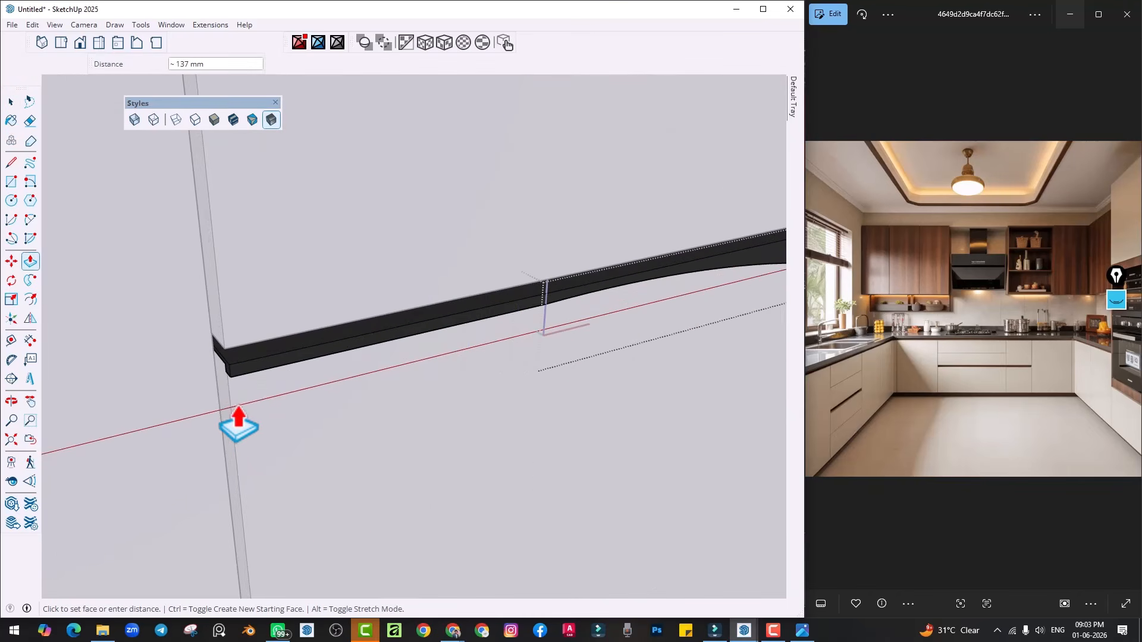
left_click(231, 407)
key("space")
scroll(351, 410, "down", 3)
left_click(484, 395)
Extend the edge handle's right end face about 119 mm to the right edge of the drawer front with Push/Pull and close its geometry
middle_click_drag(492, 389, 473, 374)
scroll(619, 347, "up", 1)
scroll(444, 325, "up", 3)
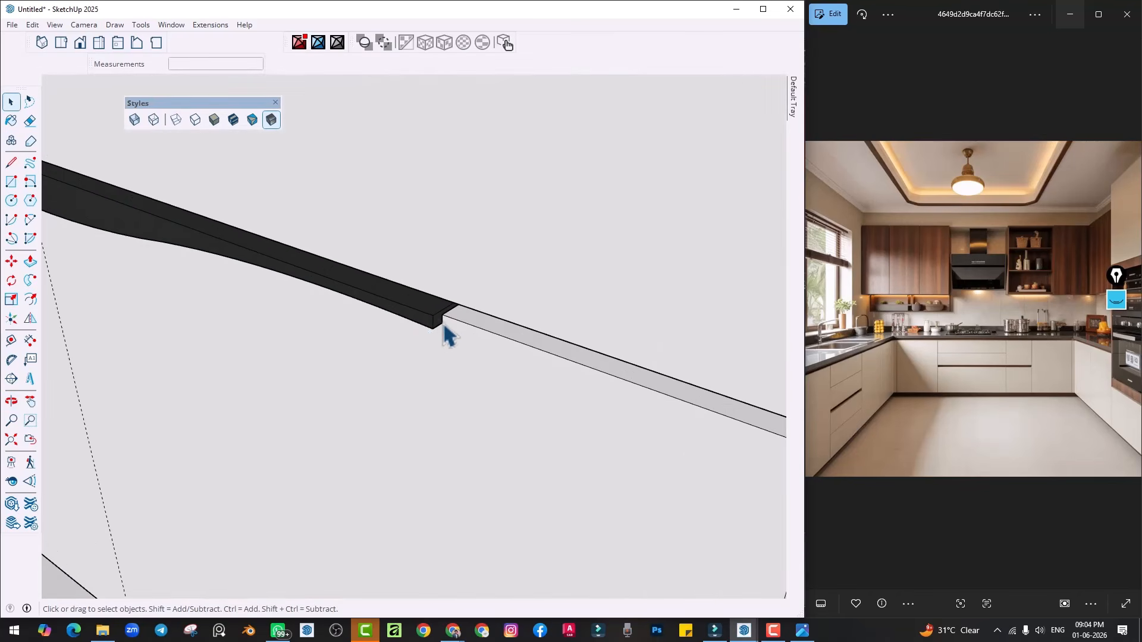
double_click(440, 324)
key("p")
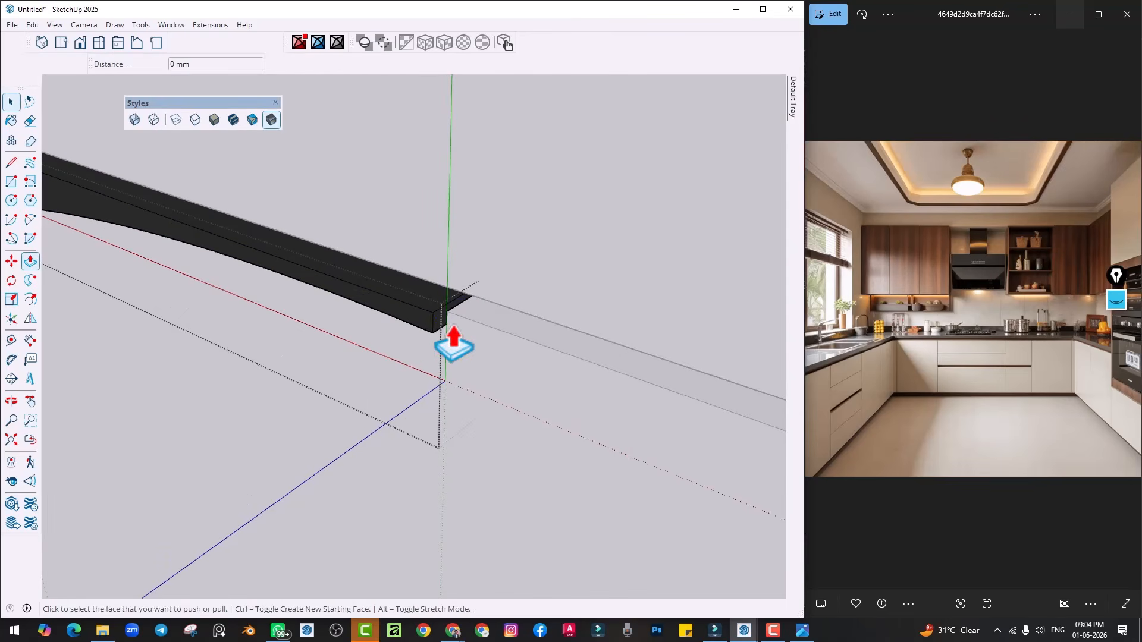
left_click(454, 342)
scroll(515, 339, "down", 3)
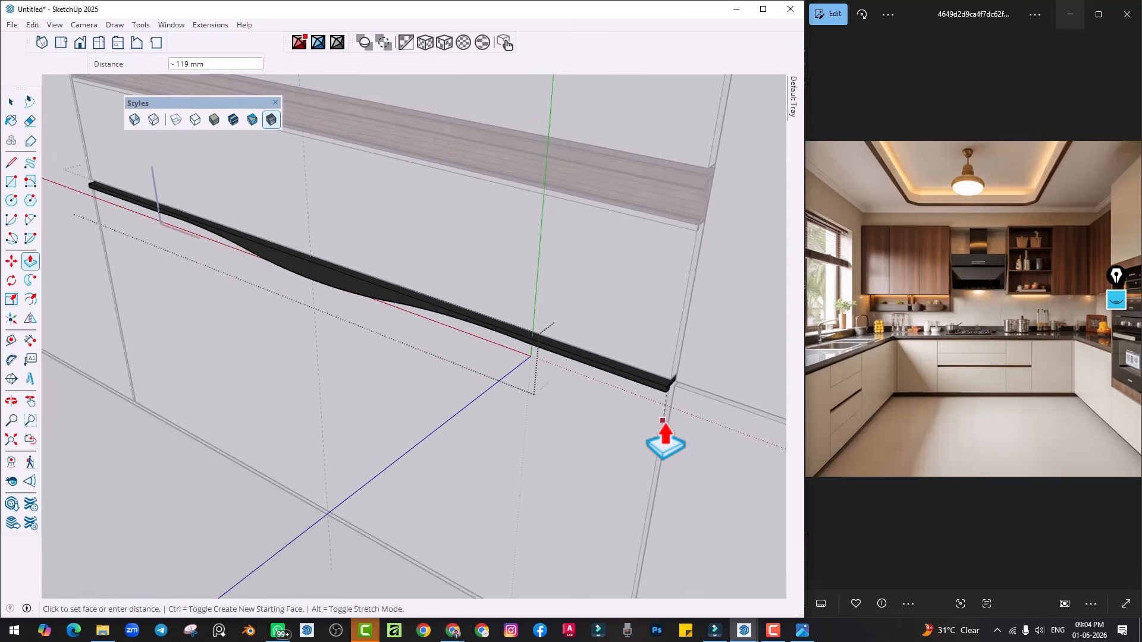
left_click(664, 421)
key("space")
left_click(705, 440)
Paint all of the edge handle's geometry with the brown wood material matching the profile above, and close the handle's geometry
scroll(533, 366, "down", 2)
middle_click_drag(339, 374, 412, 406)
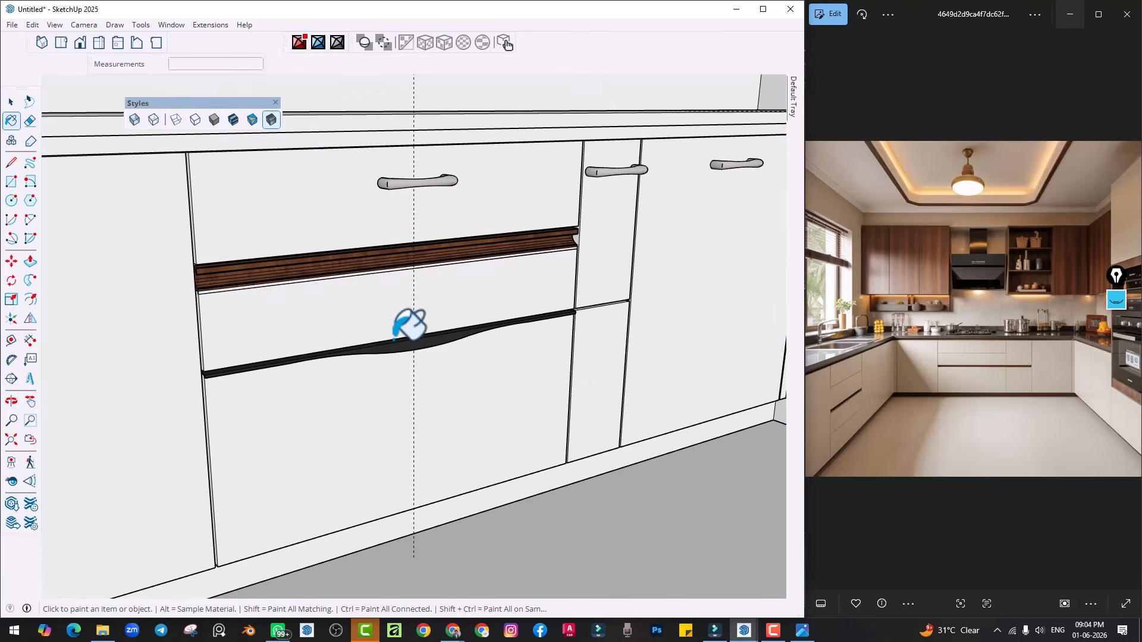
scroll(414, 333, "up", 6)
key("space")
left_click(404, 354)
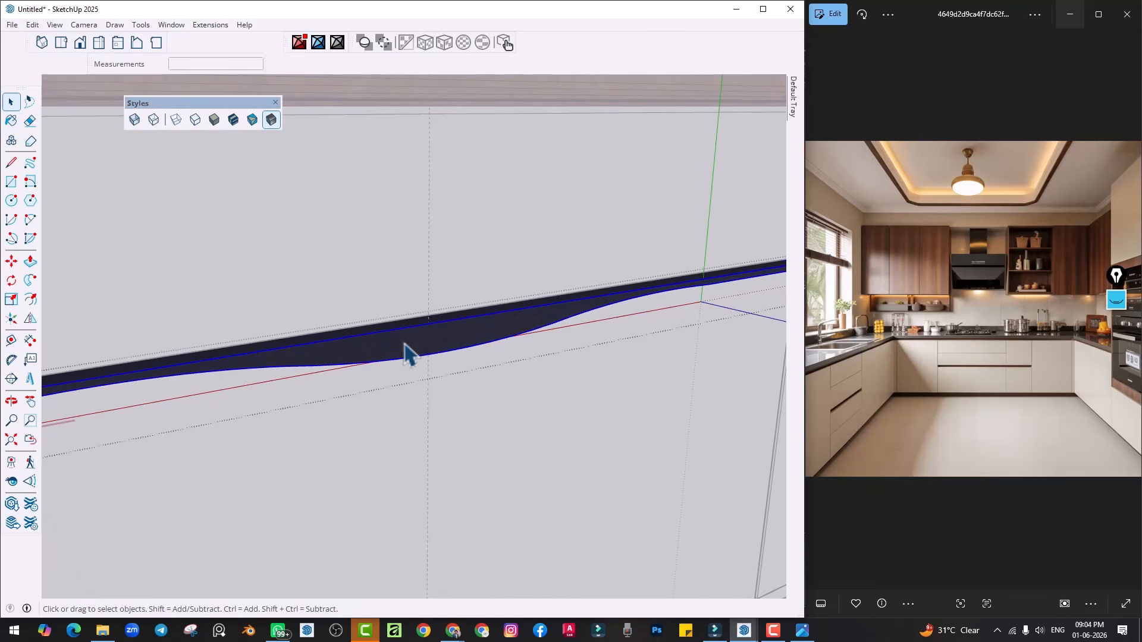
left_click(6, 125)
left_click(442, 349)
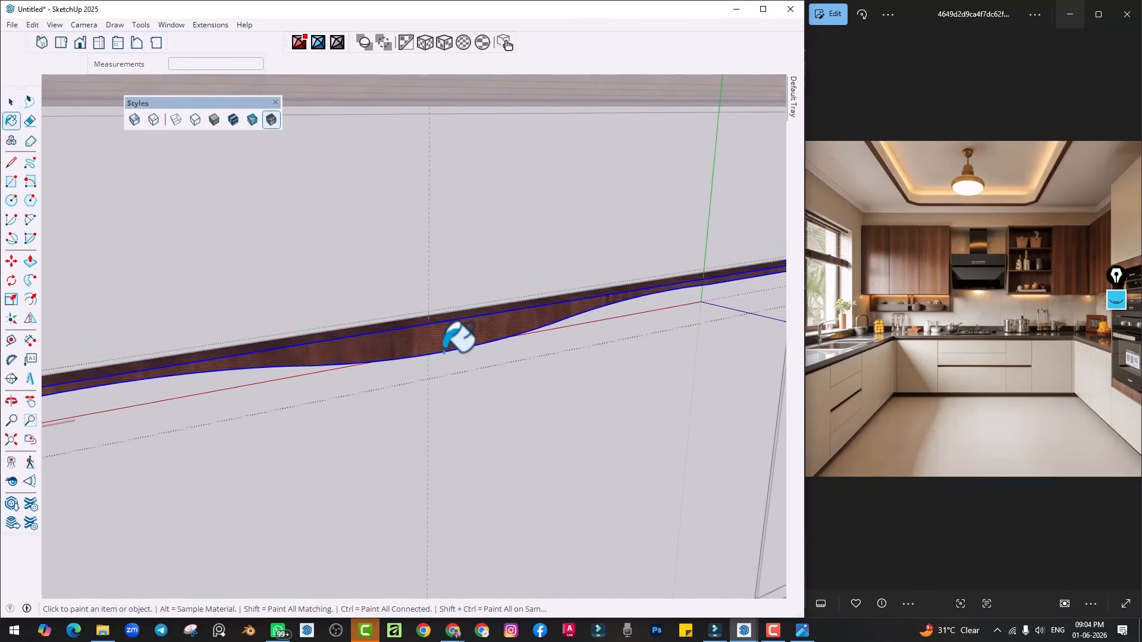
scroll(443, 350, "down", 3)
key("space")
left_click(502, 402)
scroll(476, 411, "down", 8)
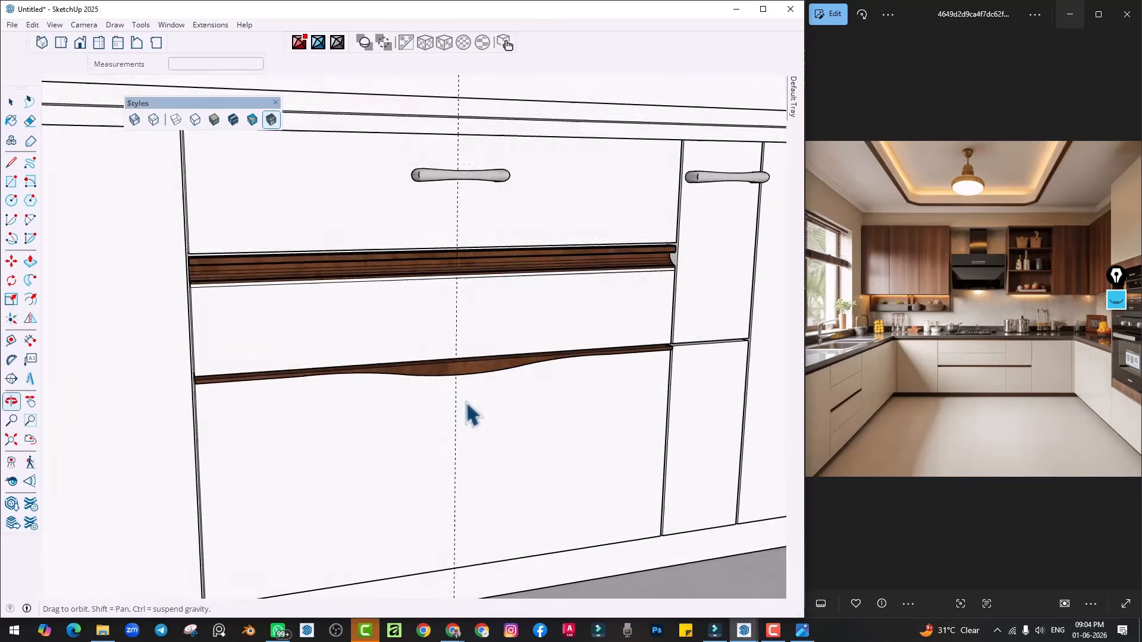
middle_click_drag(468, 415, 428, 382)
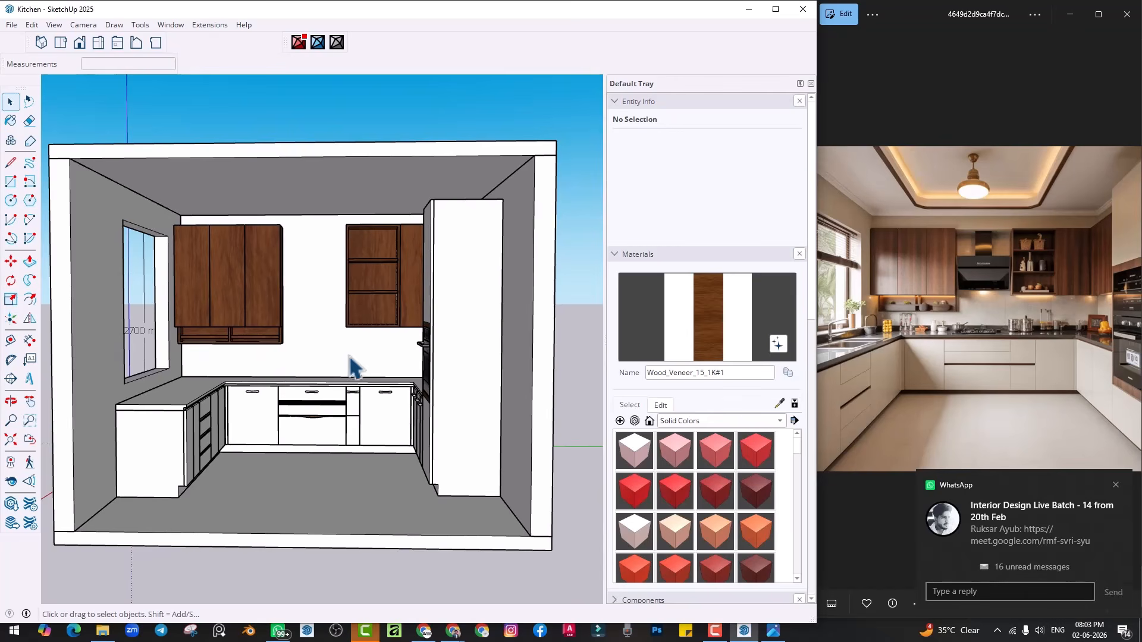
mouse_move(349, 360)
middle_mouse_down()
mouse_move(362, 329)
mouse_move(355, 357)
mouse_move(342, 323)
middle_mouse_up()
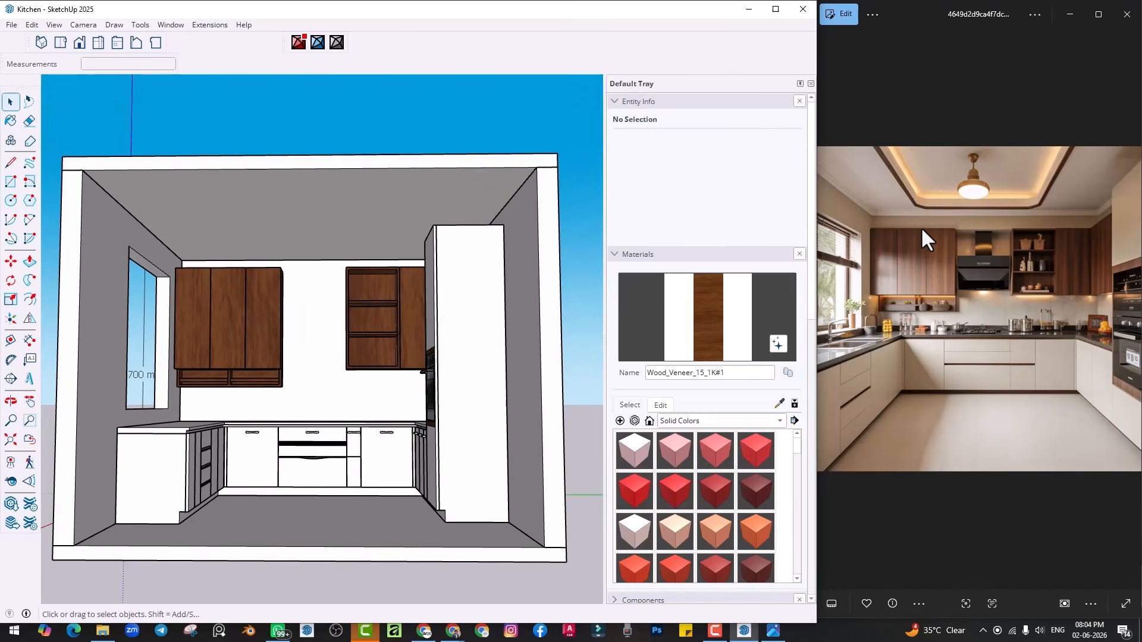
middle_click_drag(255, 294, 248, 307)
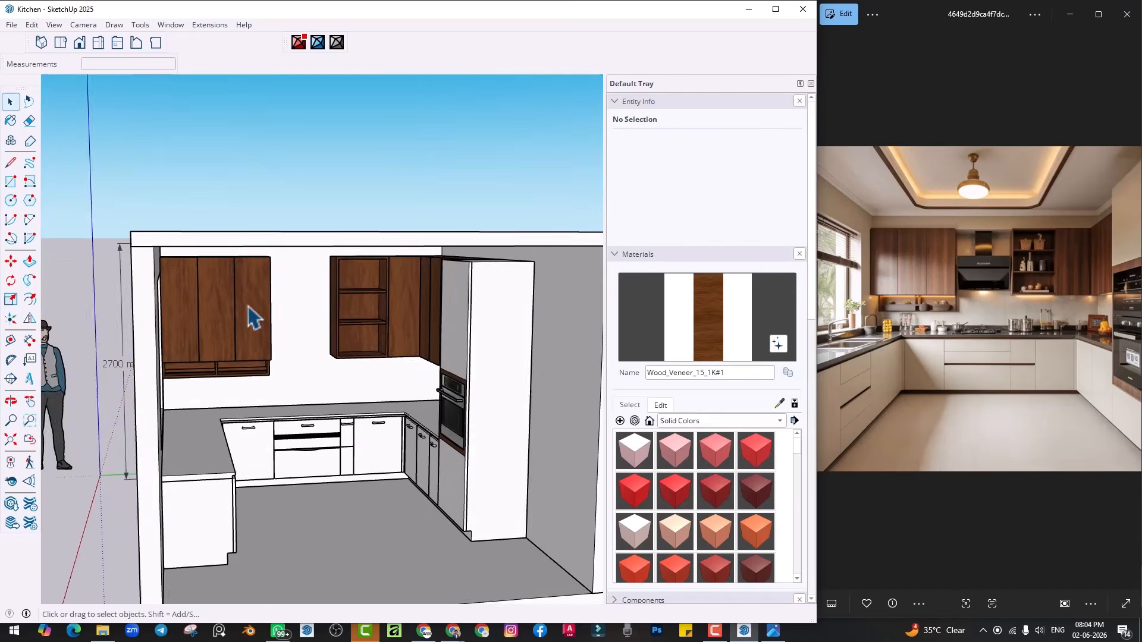
Delete the ceiling slab that covers the kitchen walls
scroll(304, 276, "up", 4)
scroll(304, 272, "down", 6)
middle_click_drag(307, 266, 400, 362)
key("Delete")
Draw a 3300 mm long rectangle on the back wall, between the wall's upper edge and the tops of the wall cabinets
middle_click_drag(327, 321, 319, 316)
scroll(234, 251, "up", 3)
middle_click_drag(234, 251, 262, 331, "shift")
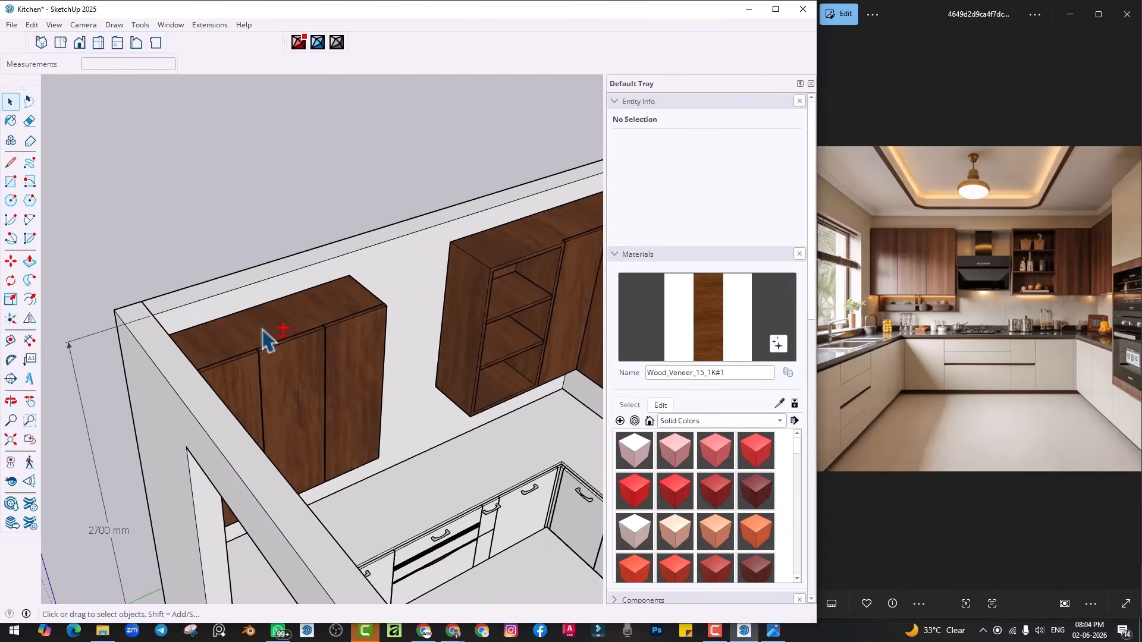
scroll(265, 340, "up", 1)
scroll(262, 340, "down", 1)
middle_click_drag(370, 344, 340, 345, "shift")
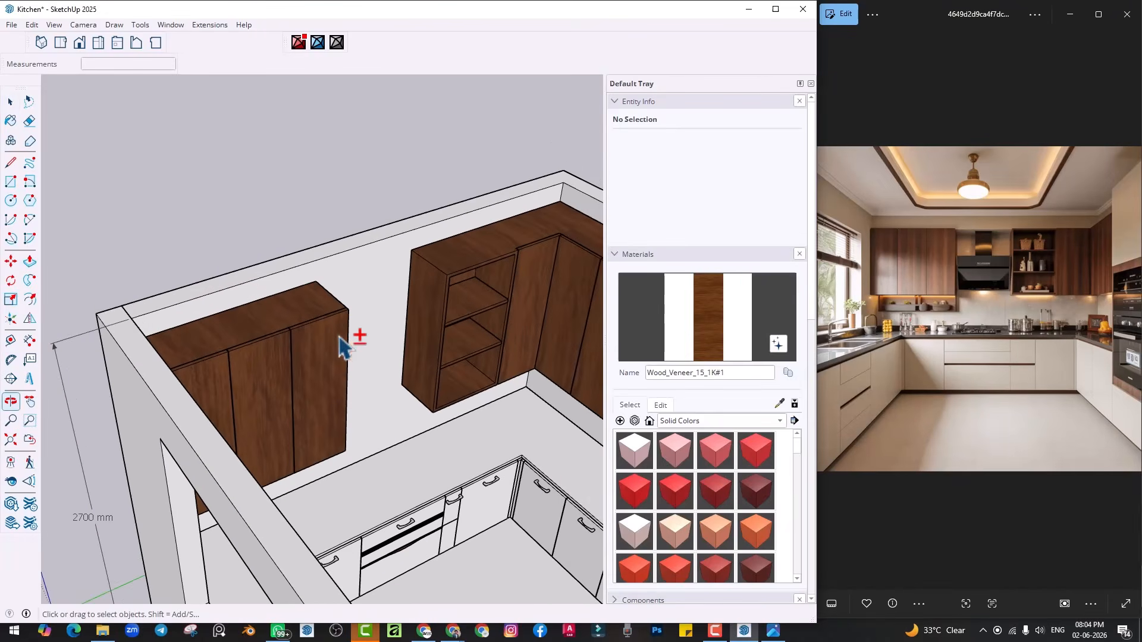
left_click(130, 318)
scroll(565, 175, "up", 2)
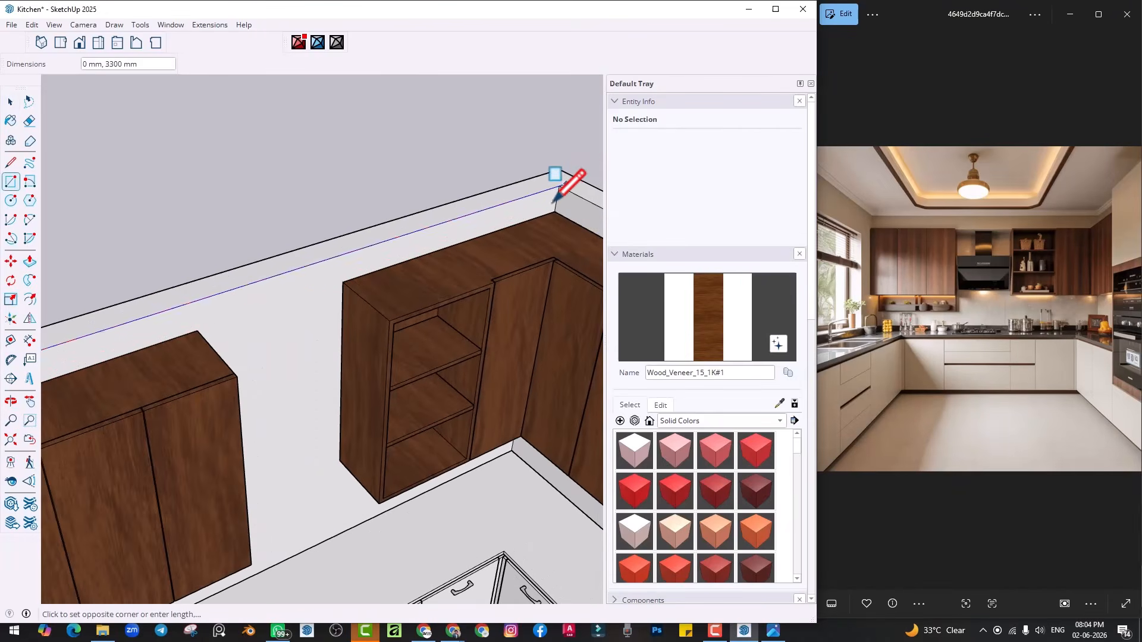
left_click(553, 209)
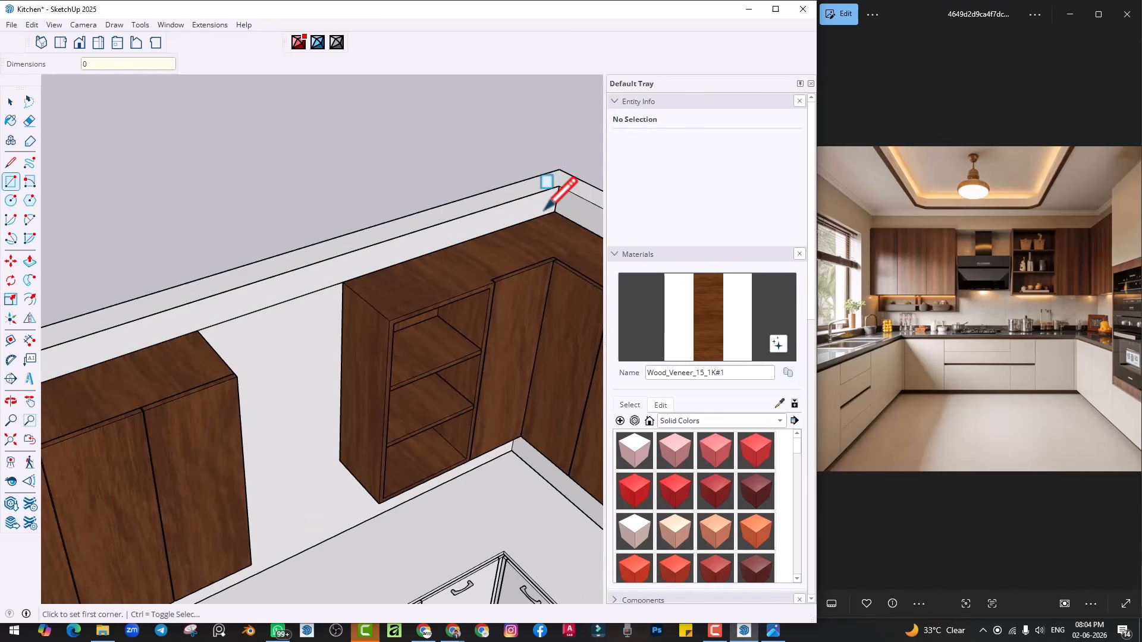
Push/Pull the strip above the wall cabinets out from the back wall to form a box over the cabinets
key("p")
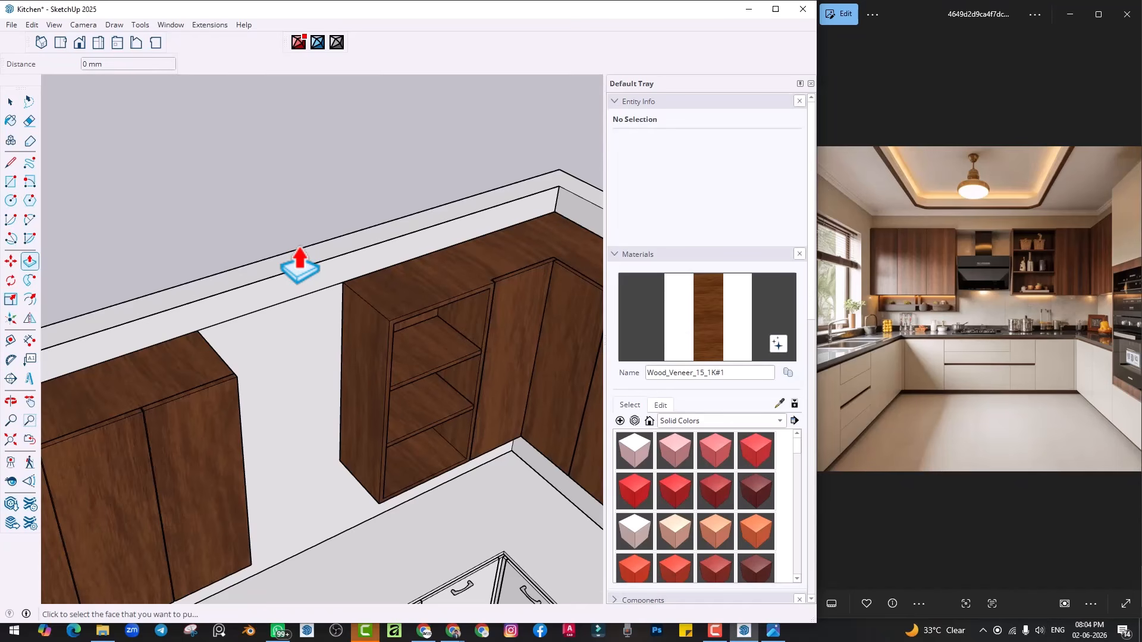
left_click(280, 304)
left_click(295, 365)
key("space")
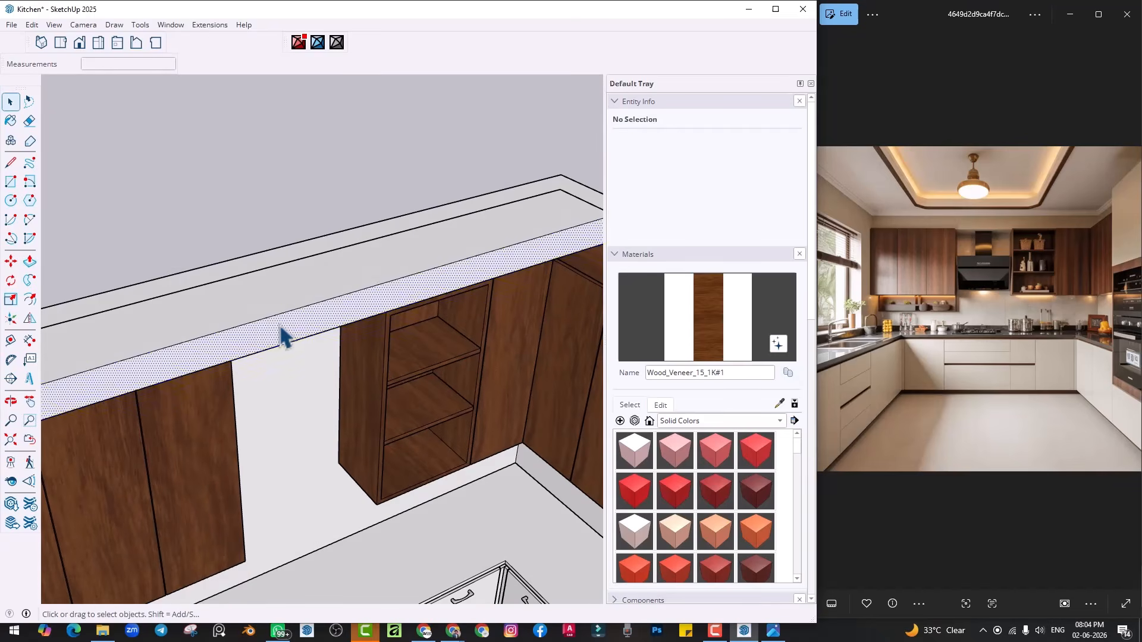
Group the front face and bounding edges of the box above the wall cabinets
double_click(284, 336)
right_click(280, 332)
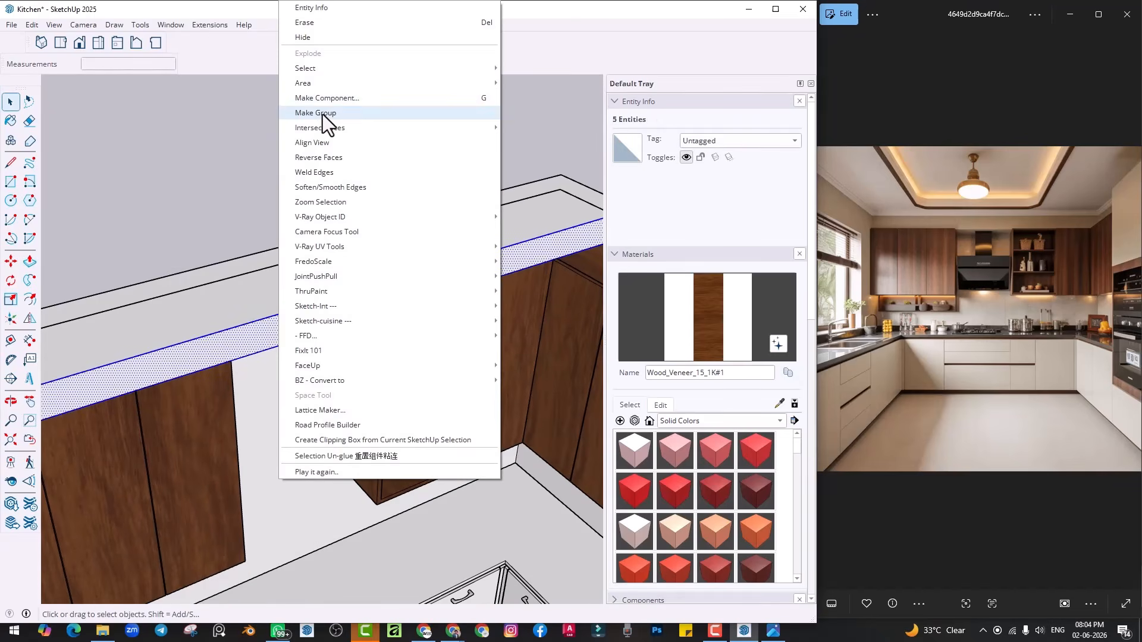
left_click(323, 114)
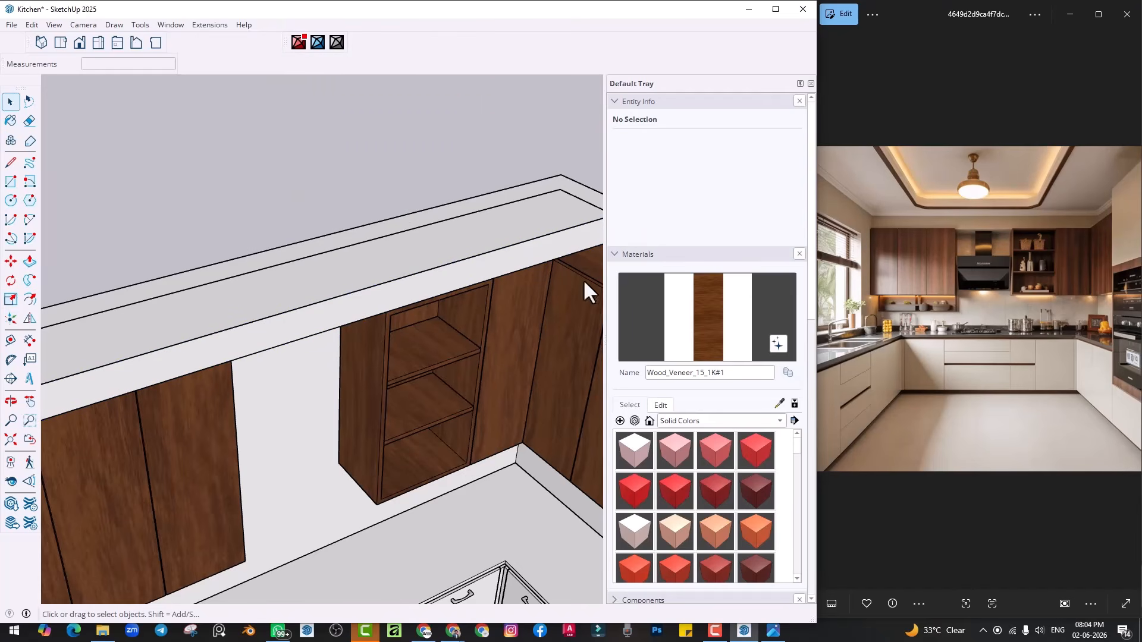
Draw a ceiling rectangle across the open room, between the inner upper corners of the walls
middle_click_drag(333, 390, 400, 253)
scroll(385, 293, "down", 1)
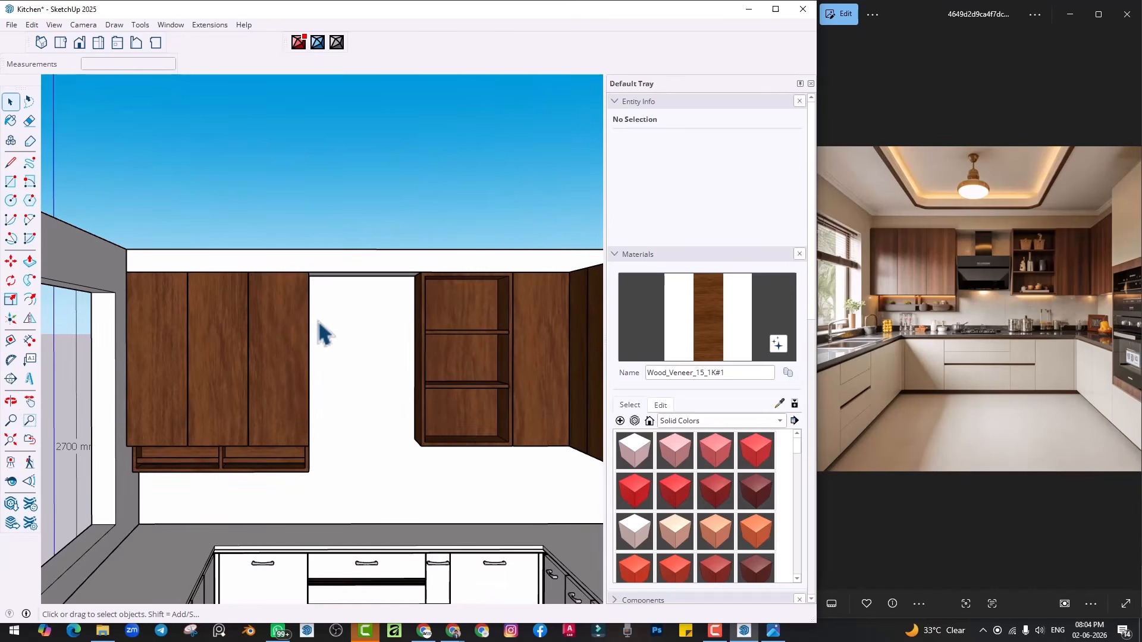
middle_click_drag(313, 347, 349, 408)
key("r")
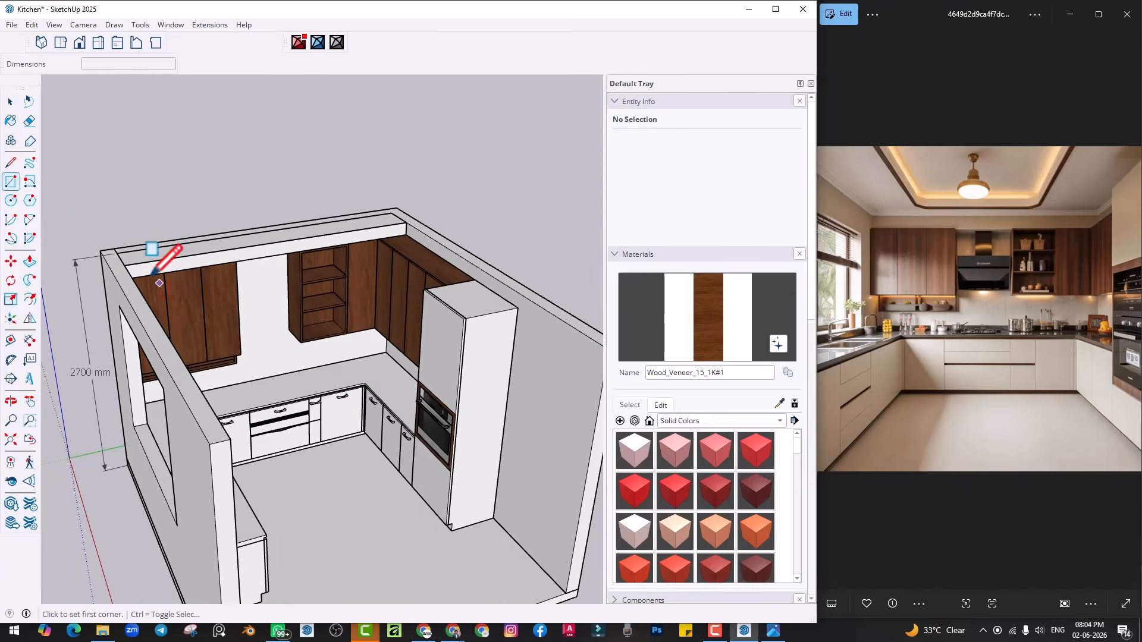
left_click(124, 265)
left_click(283, 291)
Push/Pull the ceiling face downward to give the ceiling thickness
middle_click_drag(282, 291, 373, 204)
key("p")
scroll(380, 234, "up", 3)
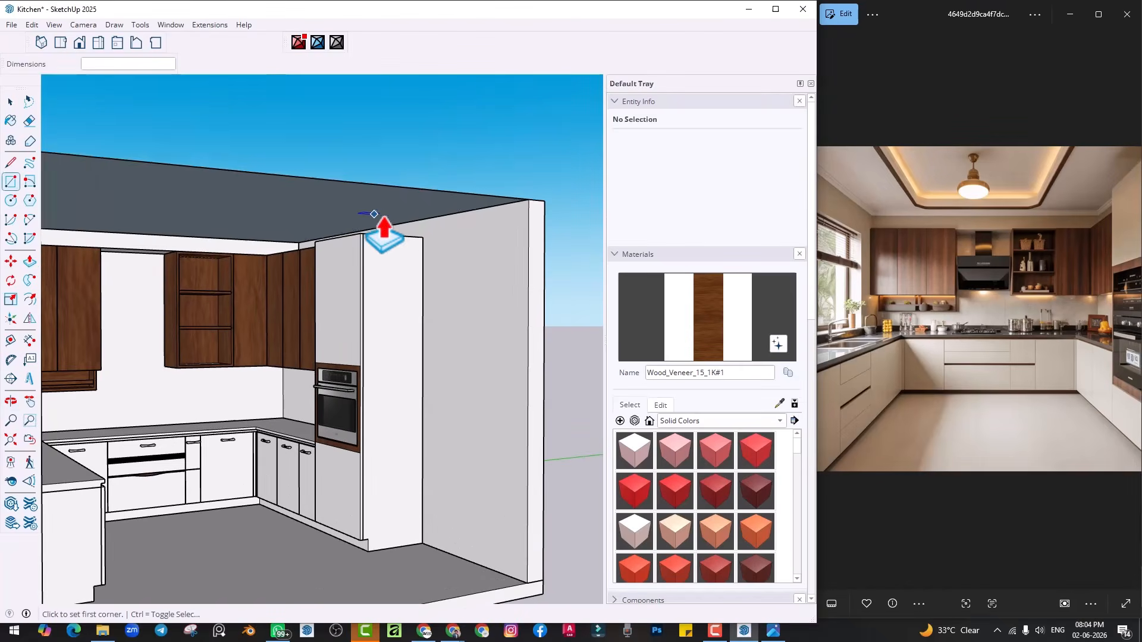
left_click(426, 227)
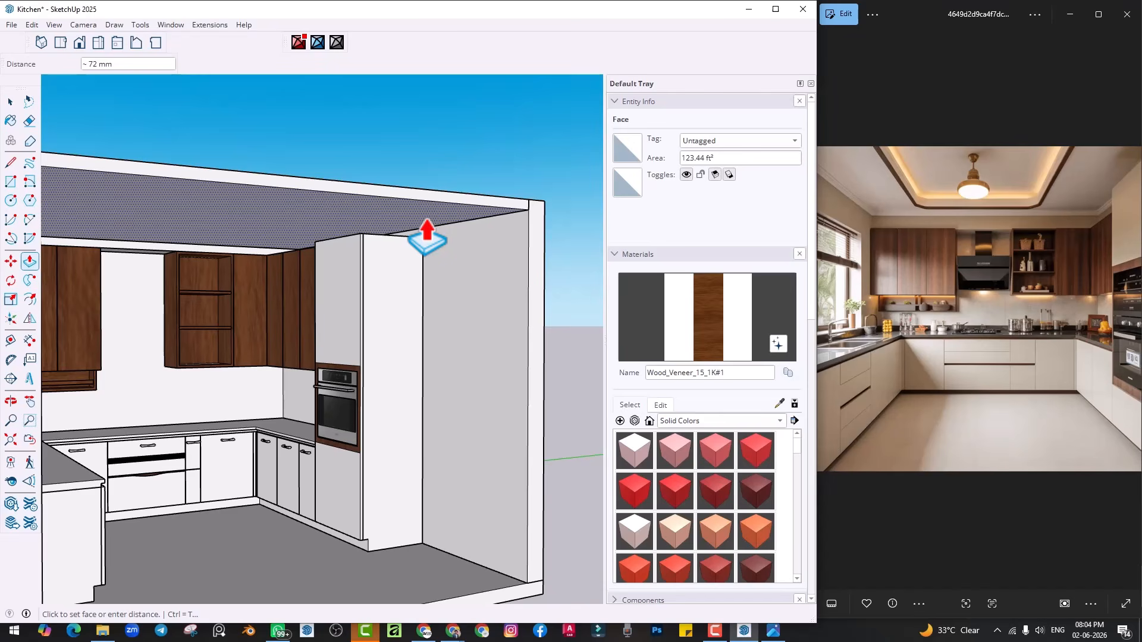
left_click(427, 236)
left_click(445, 226)
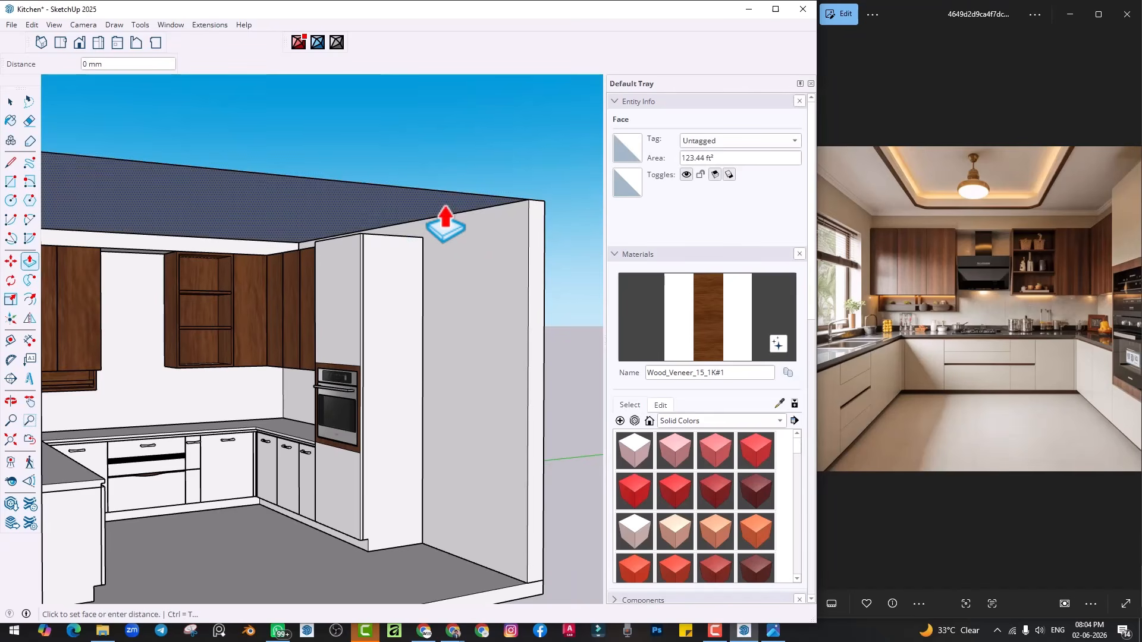
key("Return")
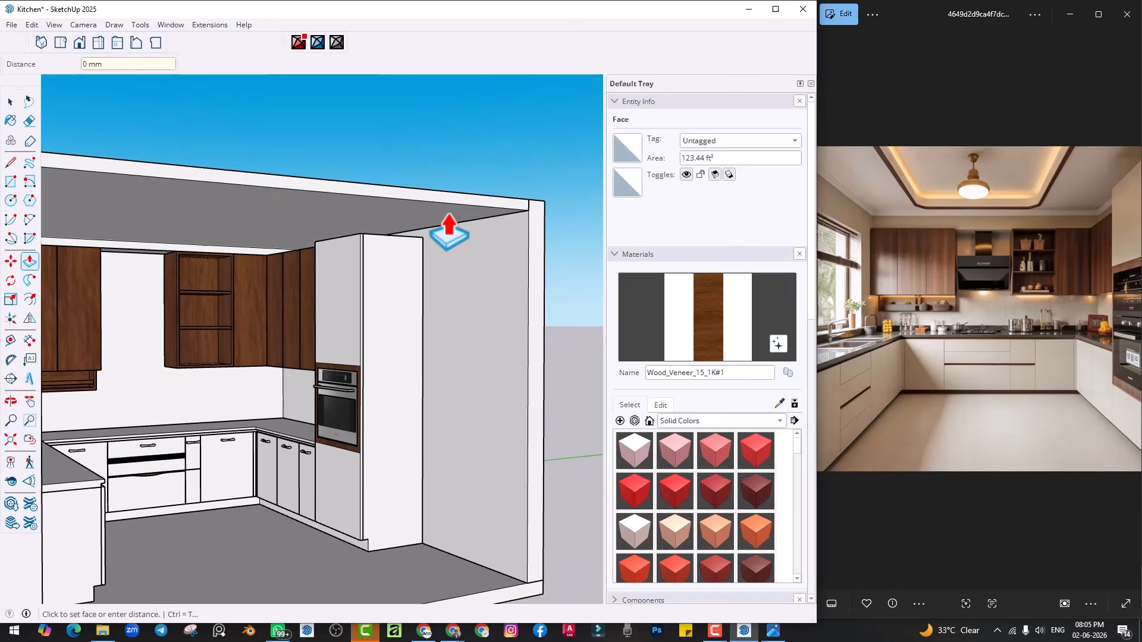
Select all the connected ceiling geometry and make it a group
middle_click_drag(440, 229, 412, 282)
key("space")
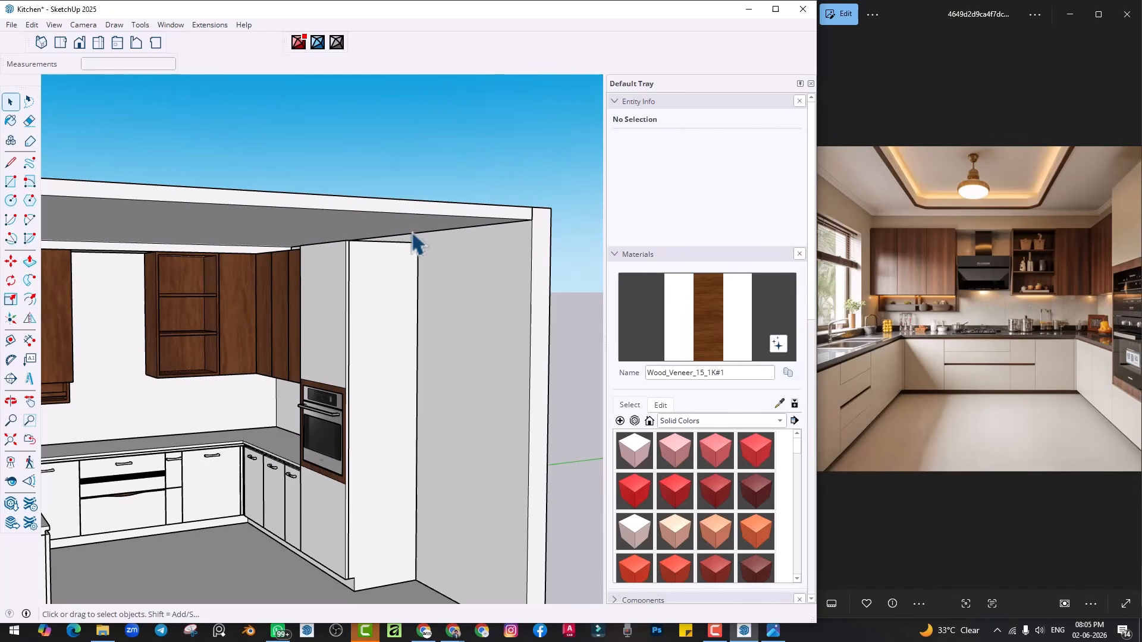
triple_click(384, 225)
right_click(384, 225)
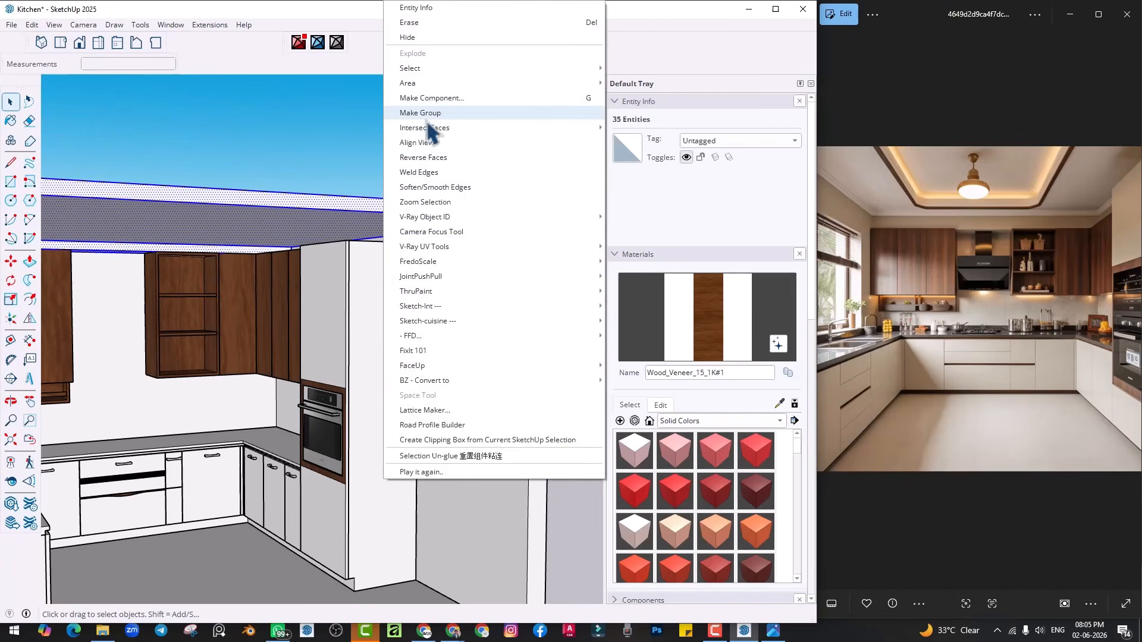
left_click(427, 113)
Move the ceiling group down by 3", and down by another 3"
middle_click_drag(410, 196, 315, 261)
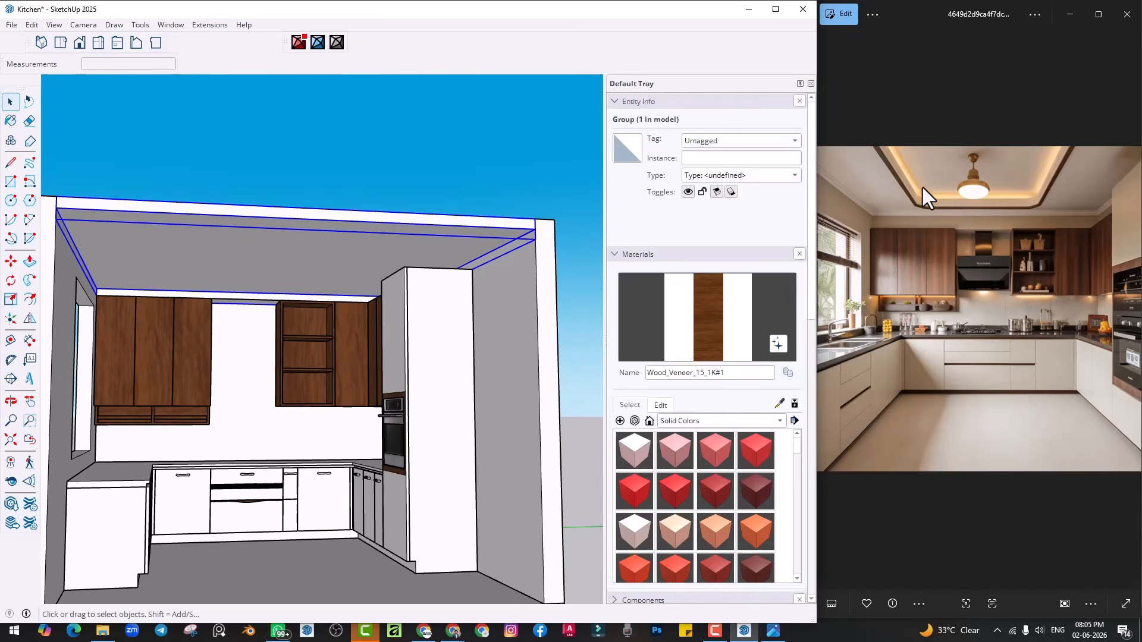
middle_click_drag(398, 324, 390, 367)
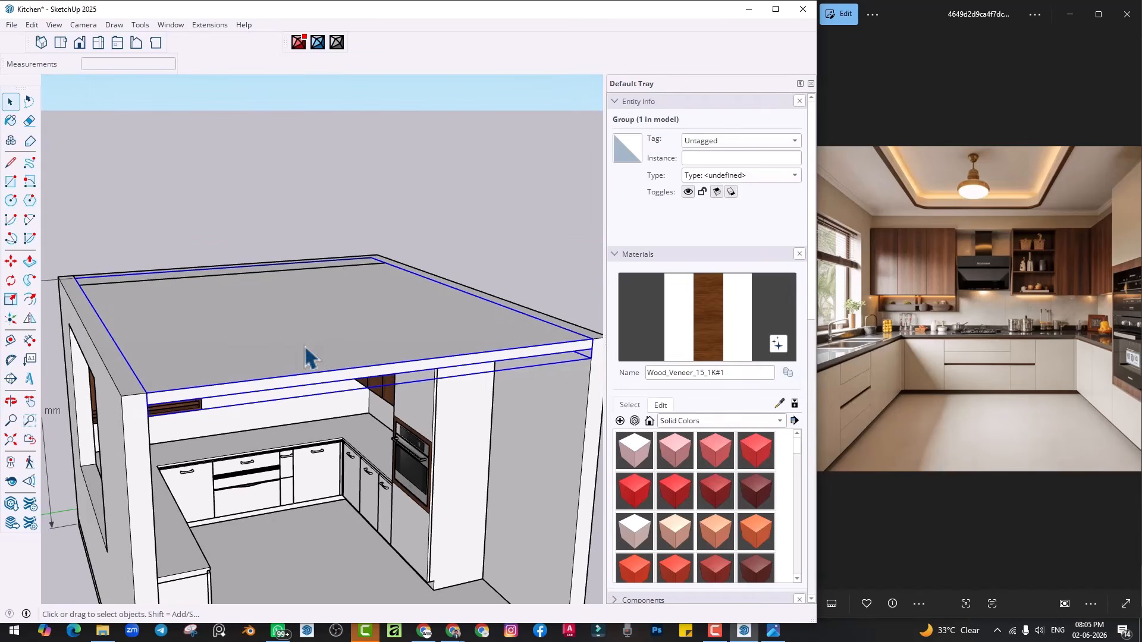
key("m")
scroll(550, 360, "up", 5)
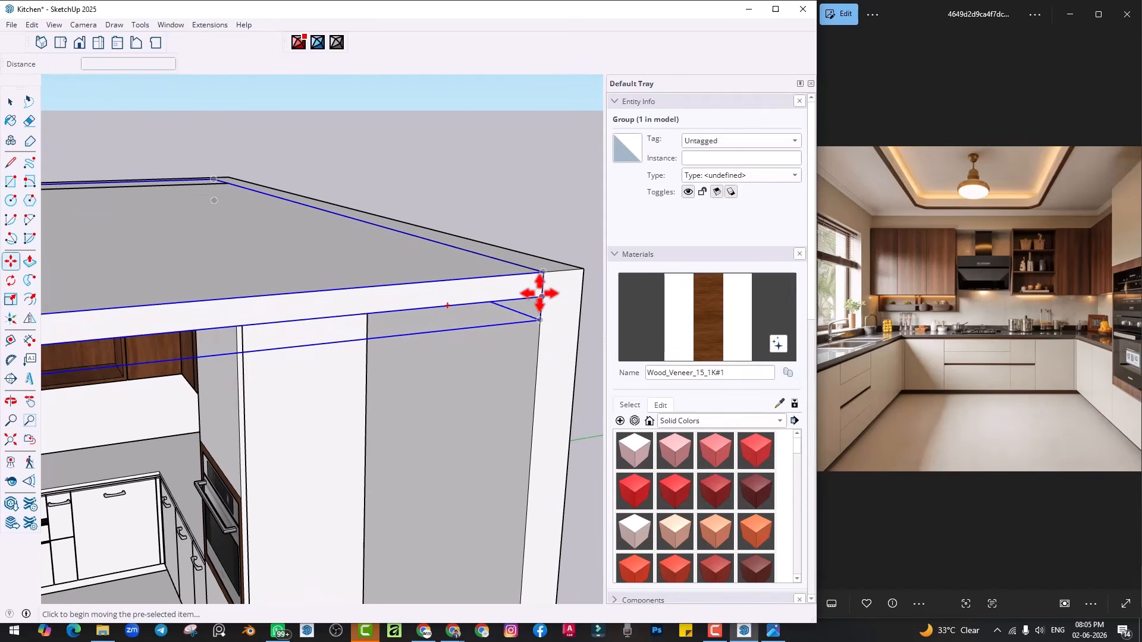
left_click(536, 296)
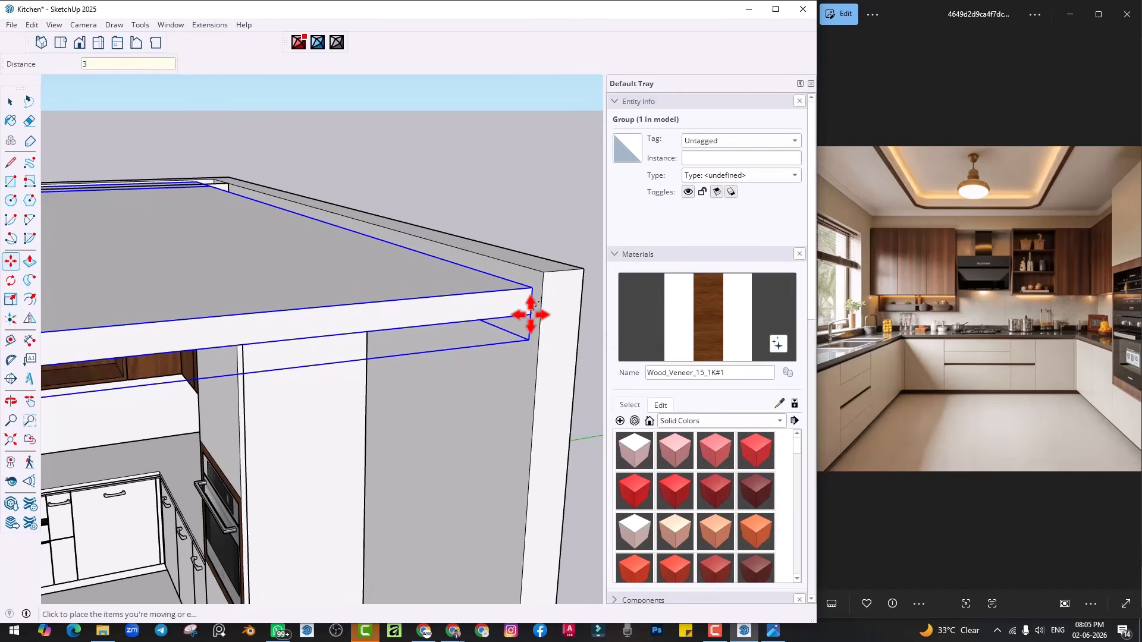
type("3\"")
key("Return")
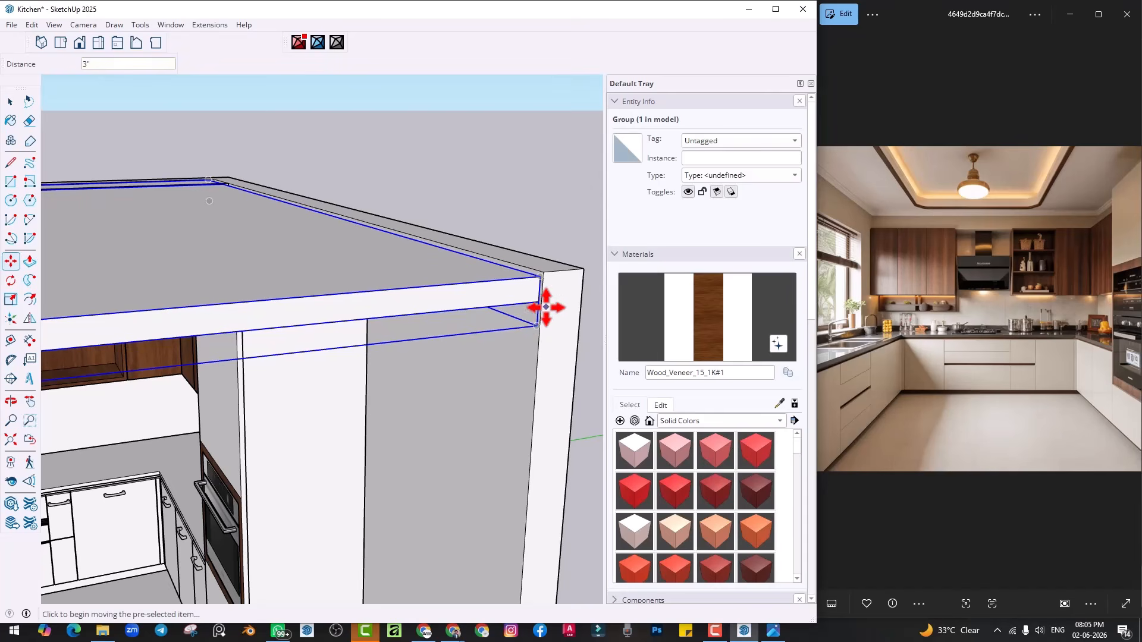
scroll(543, 295, "up", 2)
left_click(540, 297)
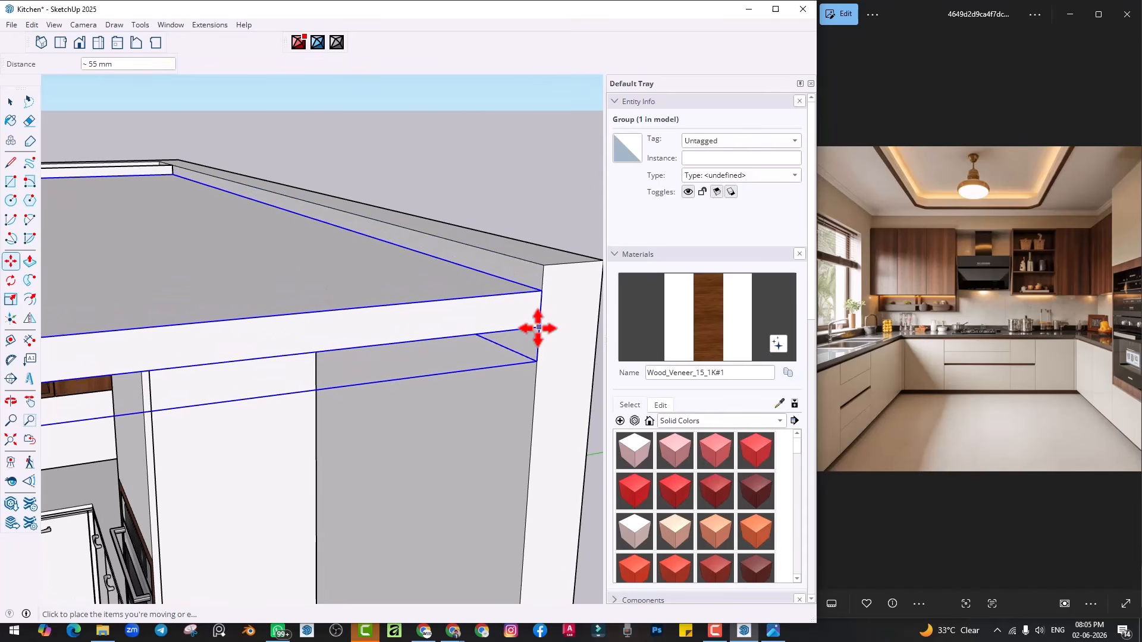
key("Return")
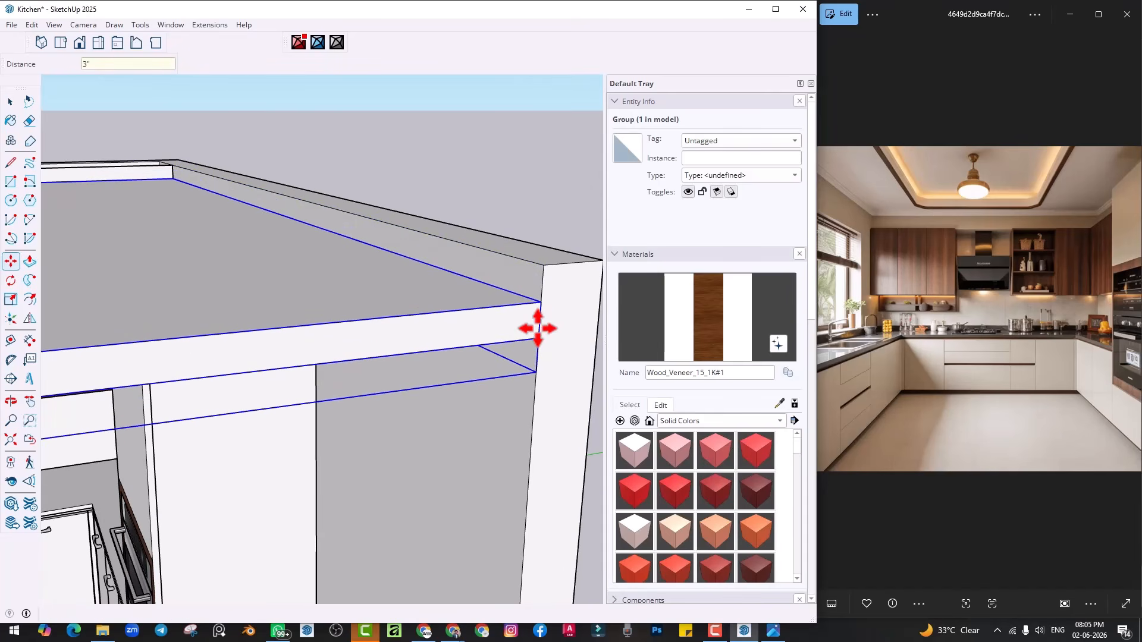
Examine how the lowered ceiling group meets the tops of the wall cabinets along the back wall
key("space")
scroll(521, 279, "down", 2)
mouse_move(518, 276)
middle_mouse_down()
mouse_move(434, 159)
mouse_move(538, 250)
mouse_move(388, 321)
mouse_move(465, 309)
middle_mouse_up()
left_click(529, 217)
mouse_move(417, 270)
middle_mouse_down()
mouse_move(273, 311)
mouse_move(428, 315)
middle_mouse_up()
scroll(255, 324, "down", 2)
middle_click_drag(200, 307, 316, 310, "shift")
scroll(224, 309, "up", 2)
middle_click_drag(225, 309, 343, 305)
scroll(344, 305, "up", 3)
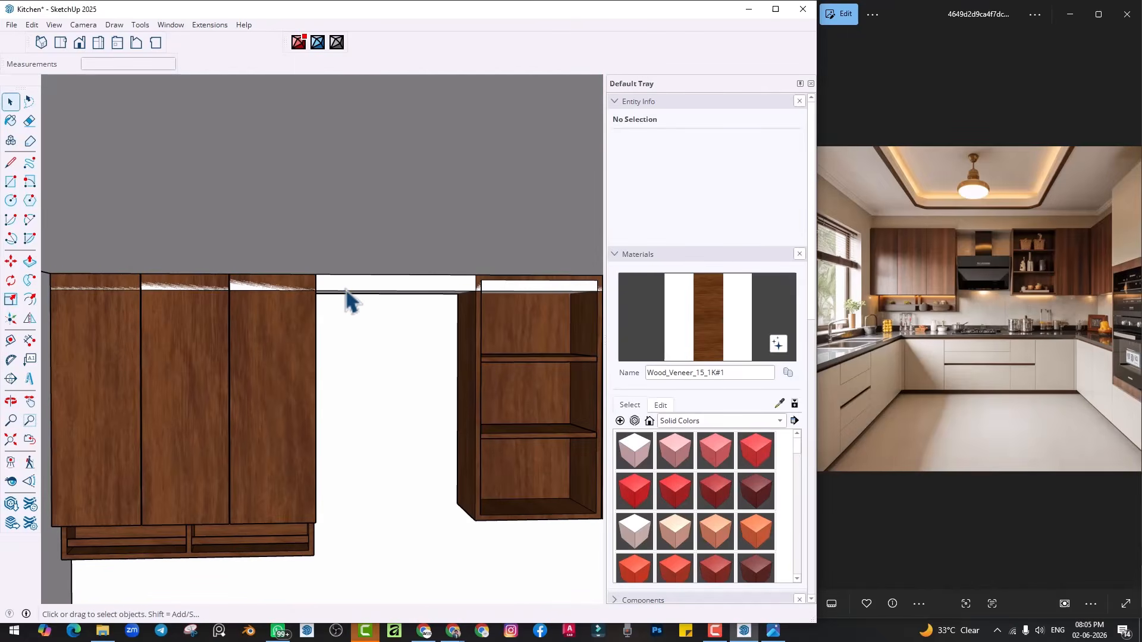
left_click(346, 291)
scroll(347, 291, "down", 4)
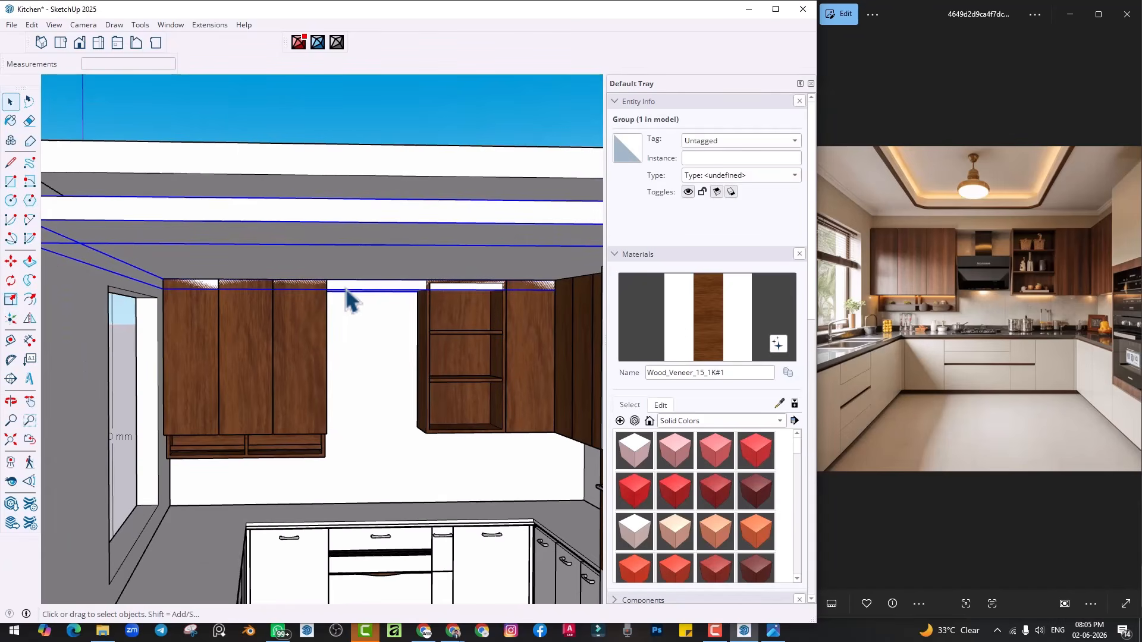
Undo the ceiling's moves, grouping, thickness and rectangle, back to the box above the wall cabinets
scroll(346, 288, "up", 2)
key("Delete")
left_click(345, 287)
key("Delete")
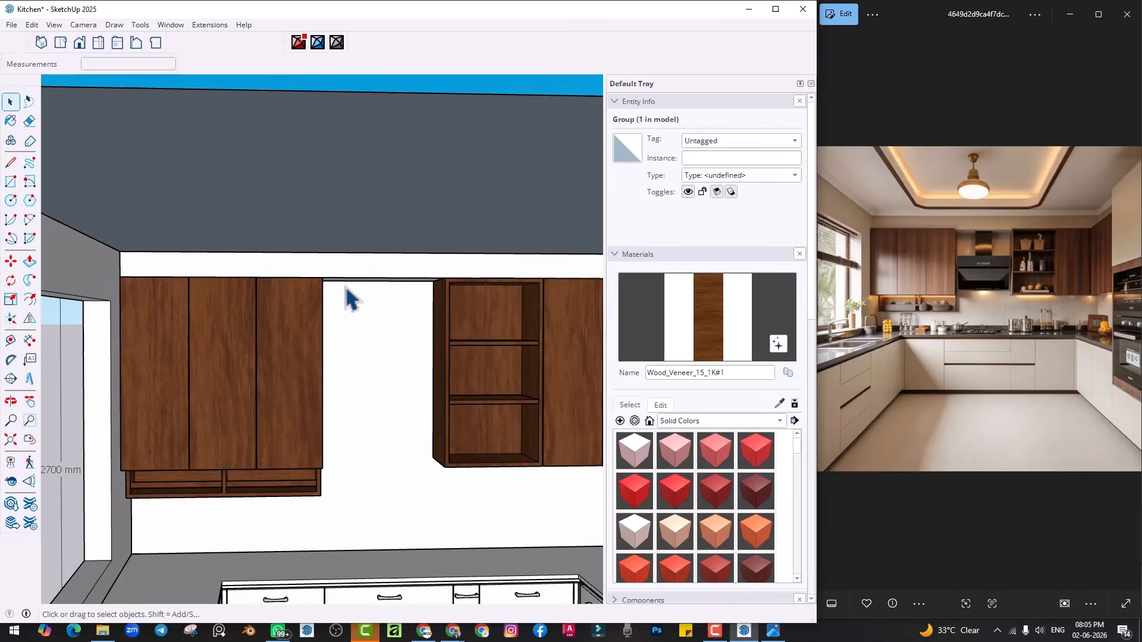
scroll(345, 287, "down", 3)
key("ctrl+z")
Explode the group holding the front face of the box above the wall cabinets
middle_click_drag(350, 287, 328, 278)
left_click(329, 277)
left_click(317, 258)
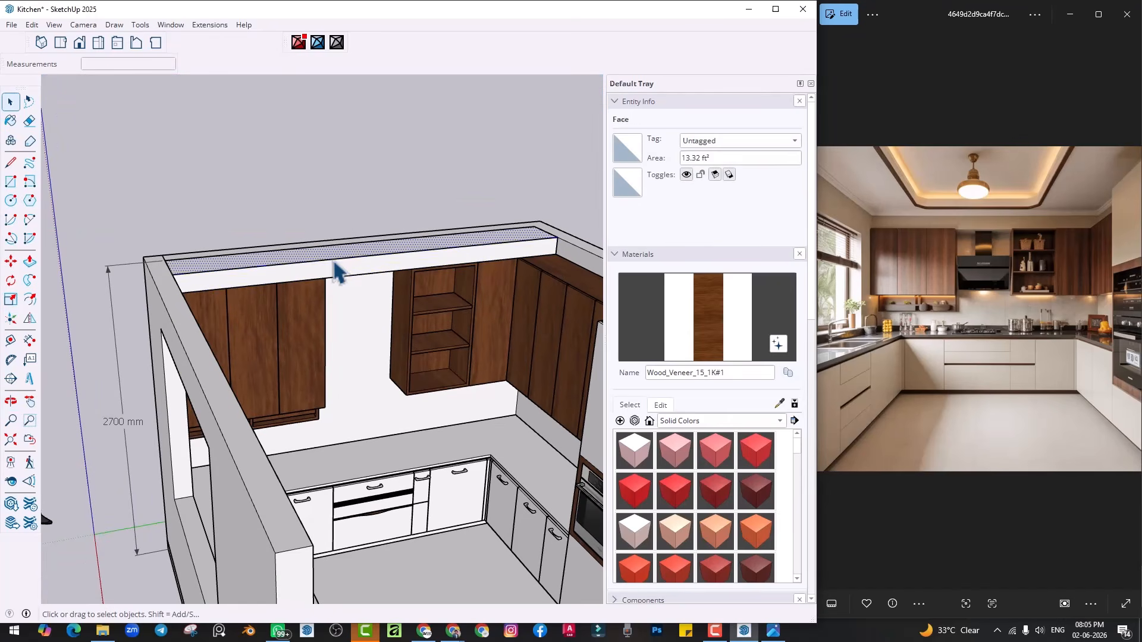
left_click(337, 270)
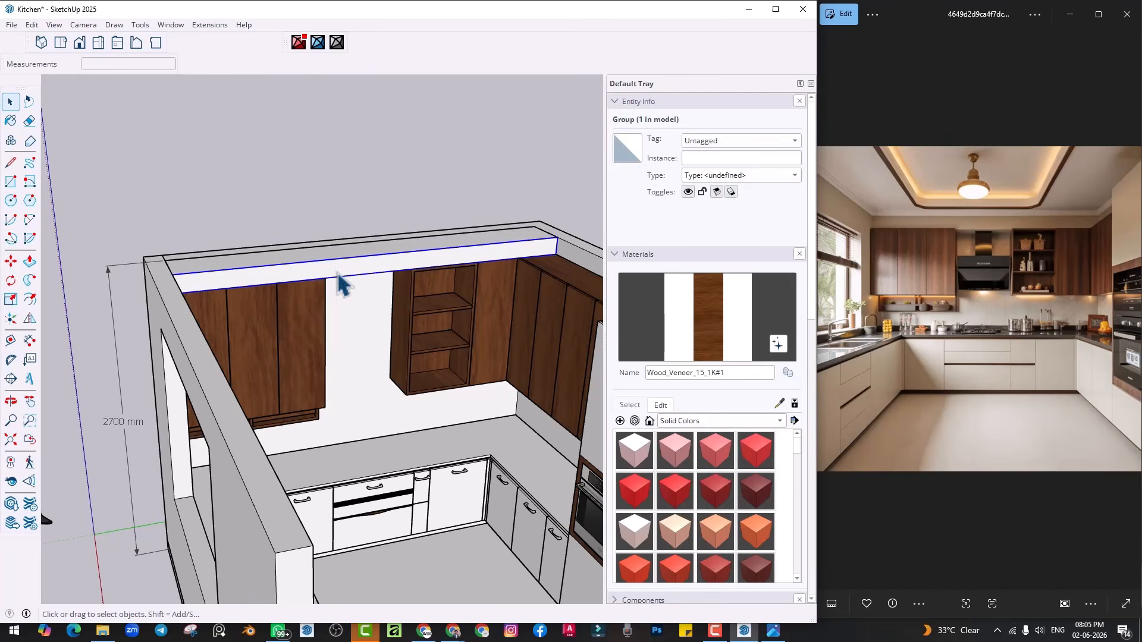
right_click(336, 273)
left_click(362, 113)
Select the entire box above the wall cabinets and make it one group
scroll(363, 274, "up", 3)
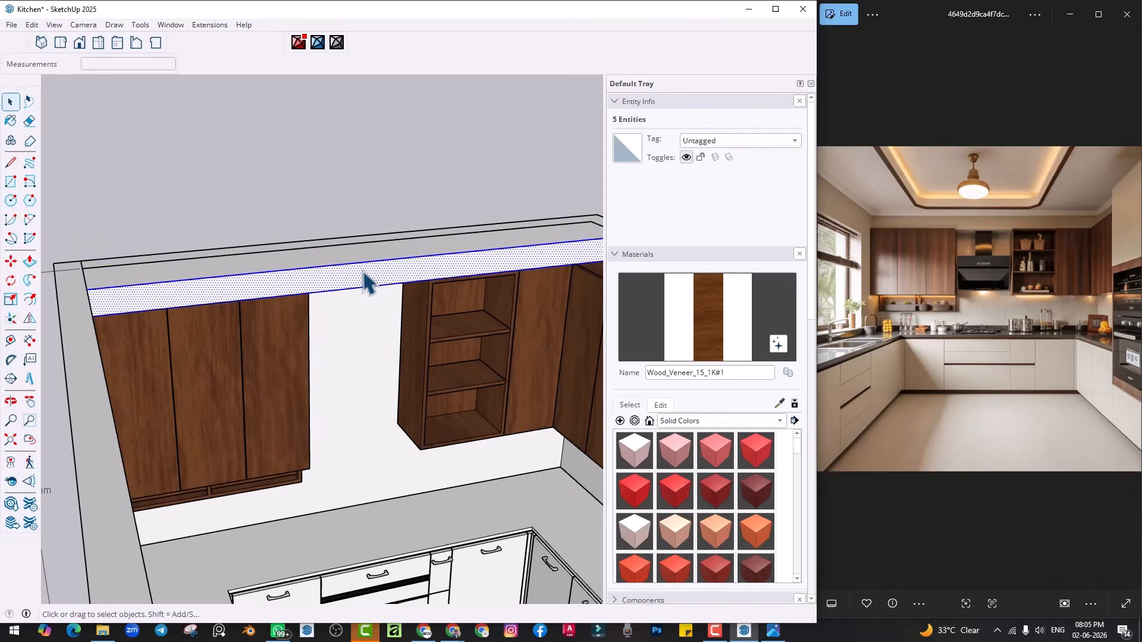
right_click(367, 281)
left_click(408, 117)
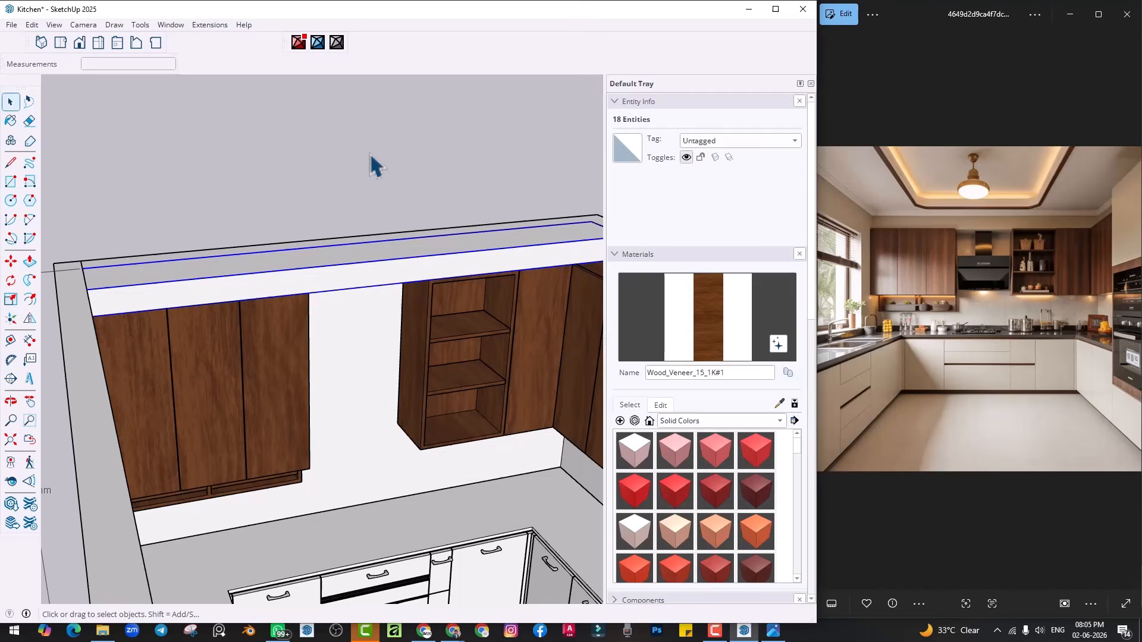
Draw a ceiling rectangle over the room from the back inner wall corner to the opposite front corner
scroll(309, 301, "down", 5)
middle_click_drag(308, 301, 333, 339)
key("r")
left_click(216, 301)
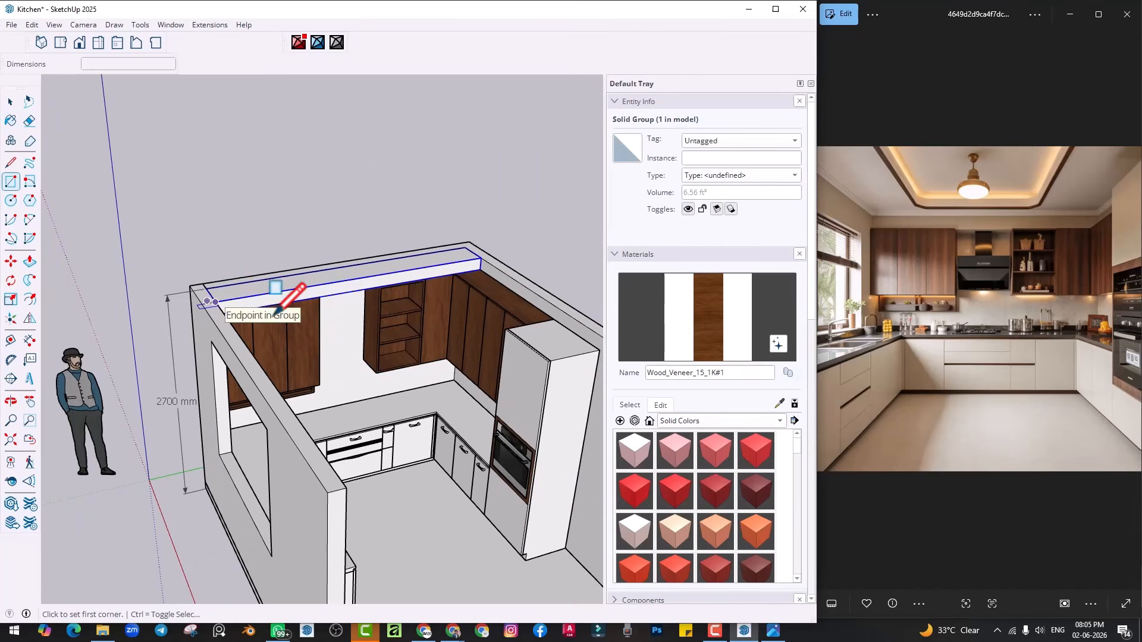
middle_click_drag(589, 343, 460, 343, "shift")
left_click(527, 391)
middle_click_drag(492, 388, 492, 365)
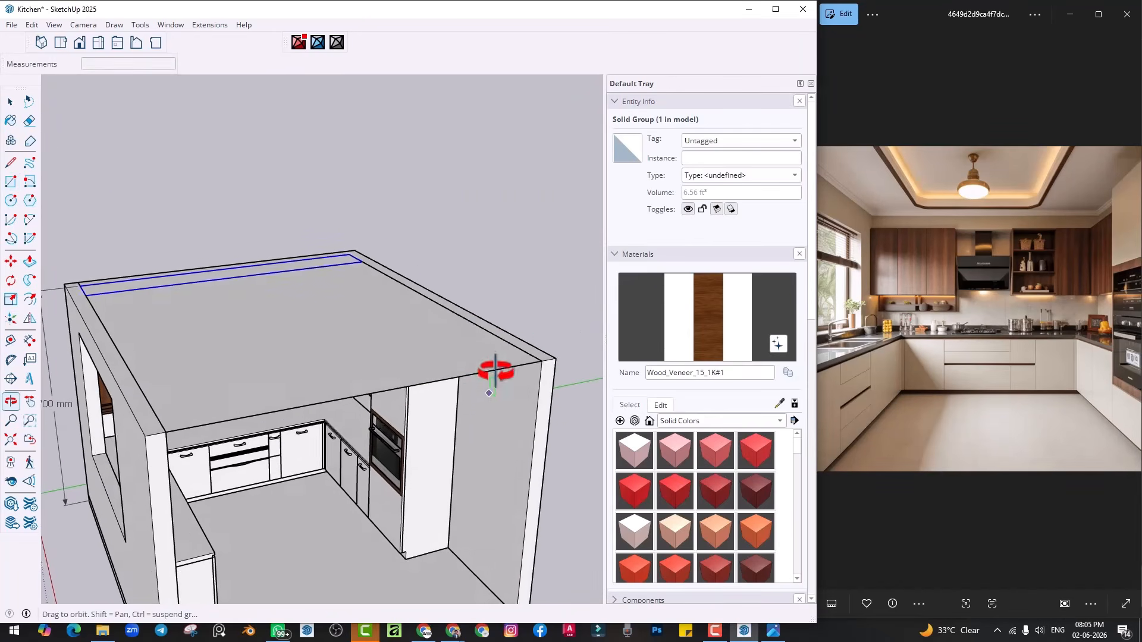
key("p")
key("Return")
key("space")
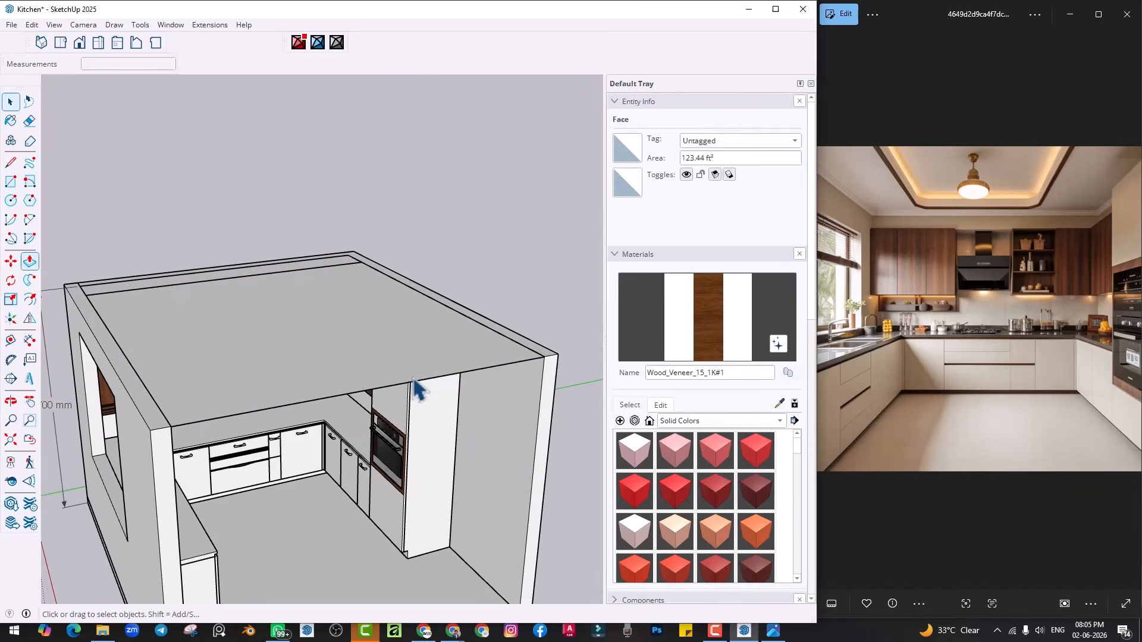
Set the model's measurement units to the Architectural format with half-inch length precision
key("p")
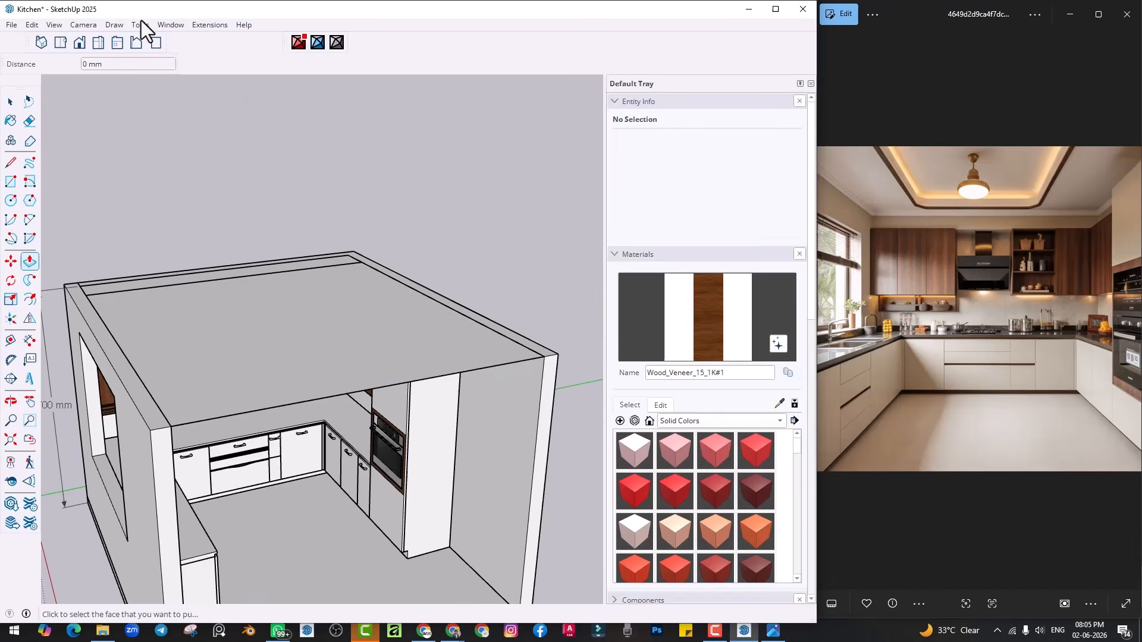
left_click(161, 26)
left_click(185, 86)
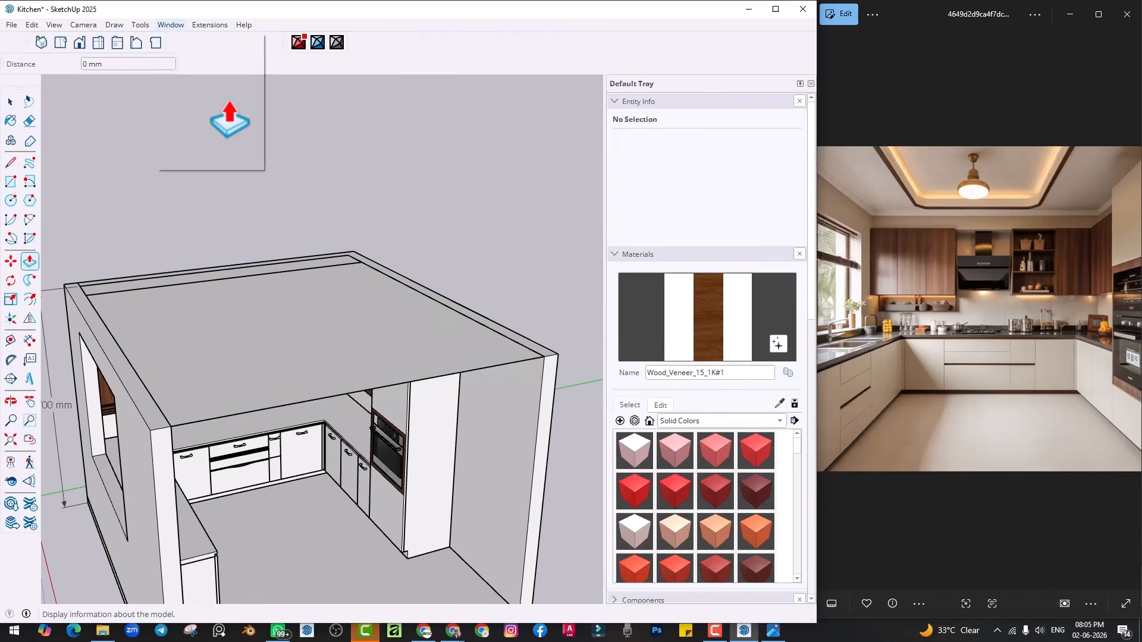
left_click(510, 209)
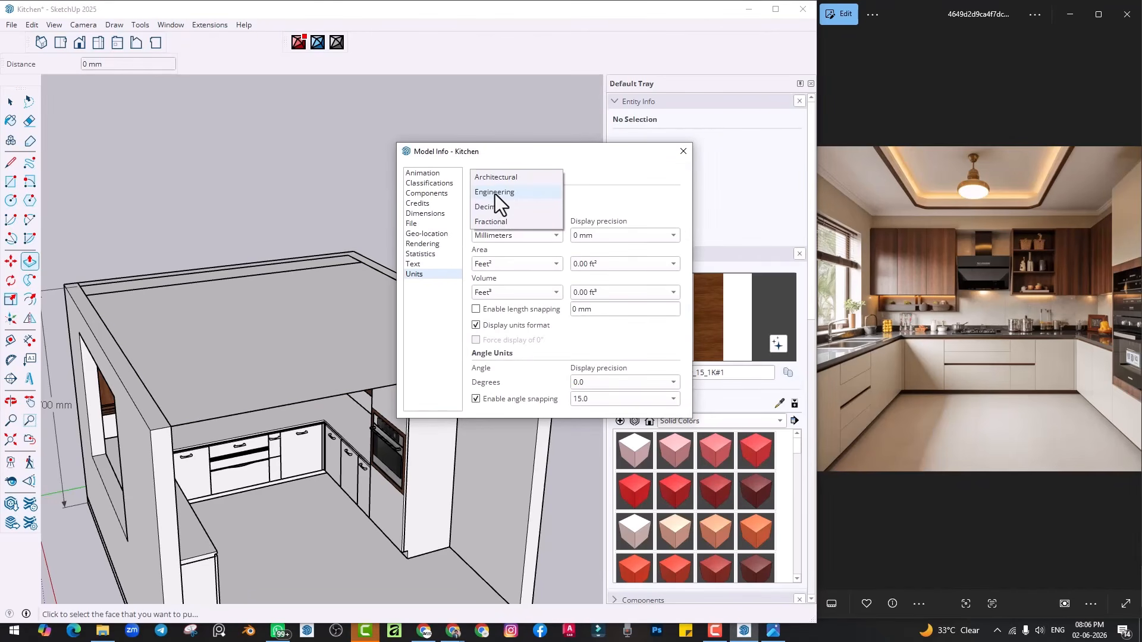
left_click(494, 179)
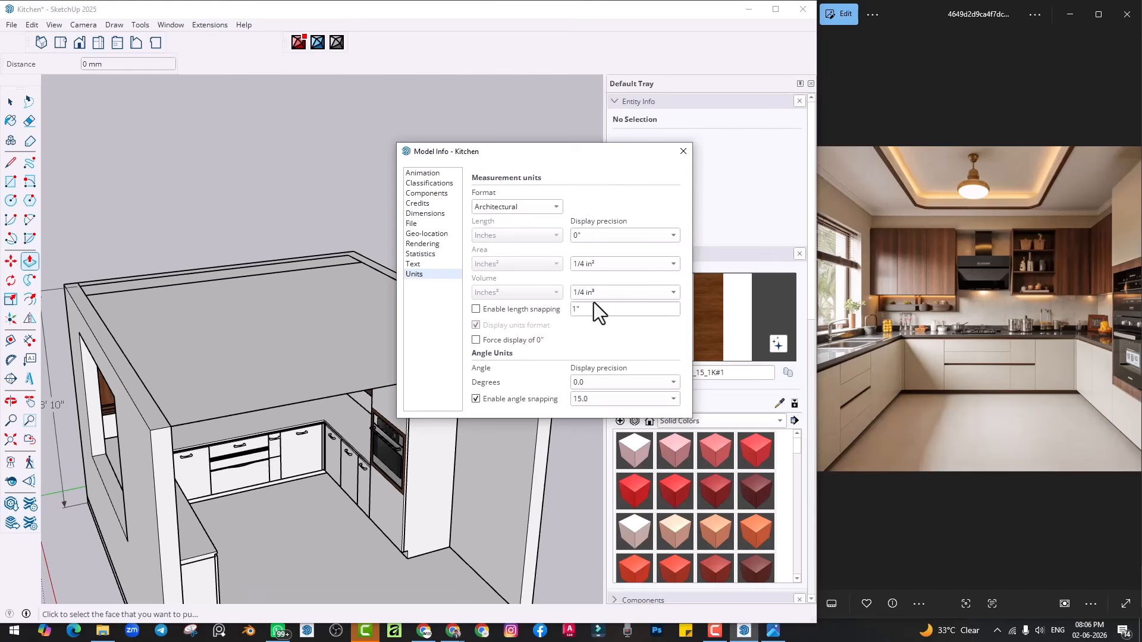
left_click(629, 236)
left_click(619, 248)
left_click(683, 151)
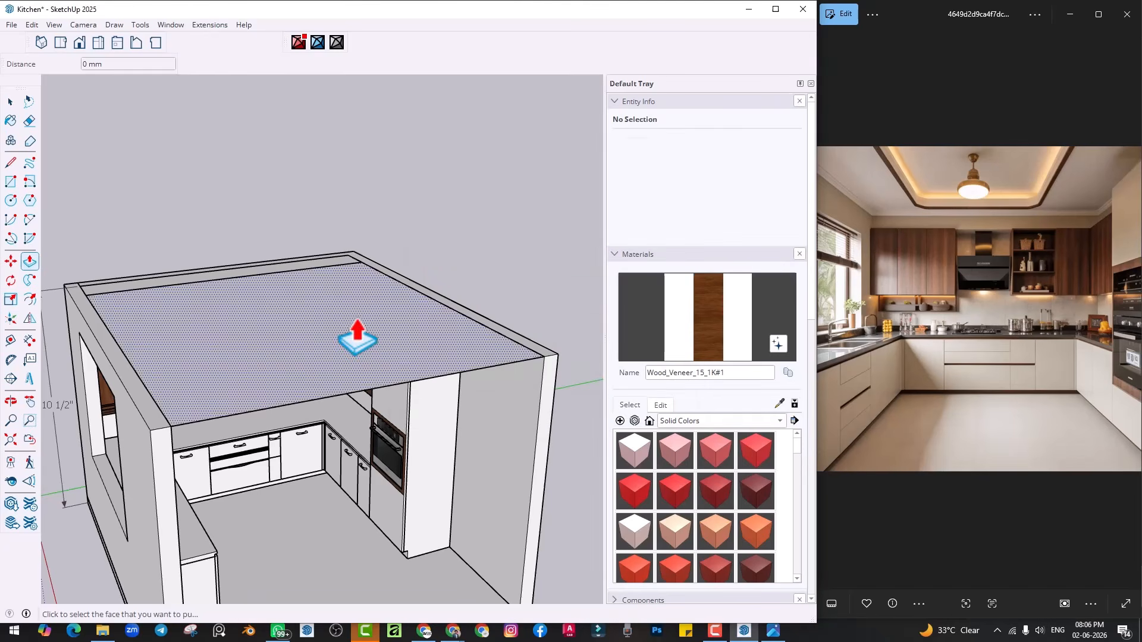
Give the ceiling rectangle a thickness of 3 inches with Push/Pull and make the whole slab a group
left_click(357, 334)
type("4")
key("Return")
key("space")
left_click(351, 357)
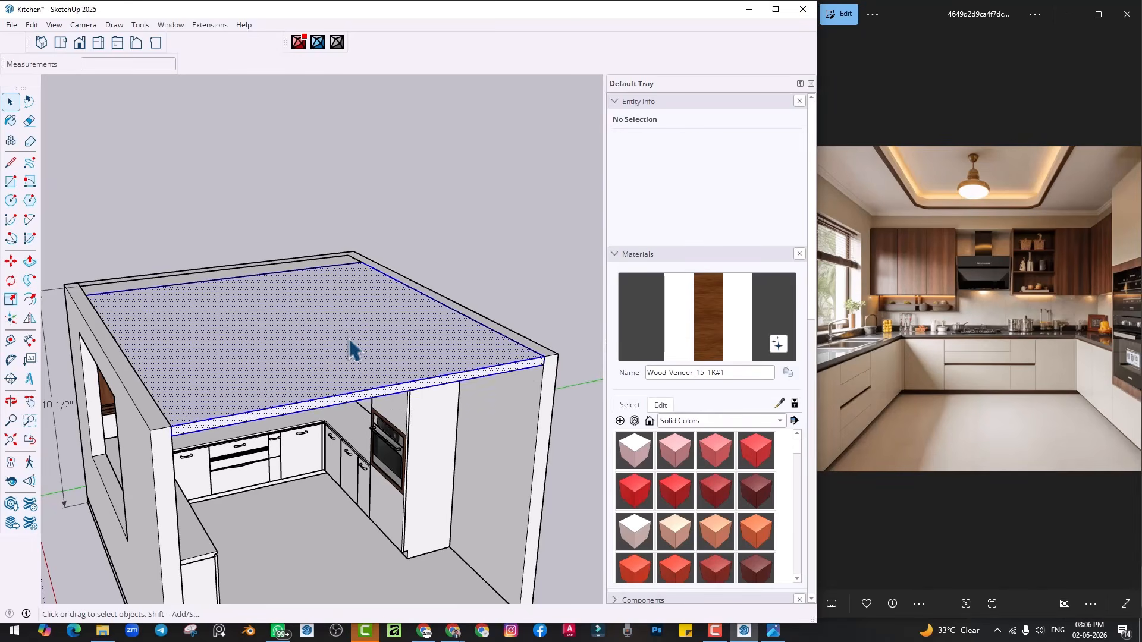
right_click(349, 349)
left_click(420, 113)
Move the ceiling group straight down by 3 inches
scroll(536, 372, "up", 2)
key("m")
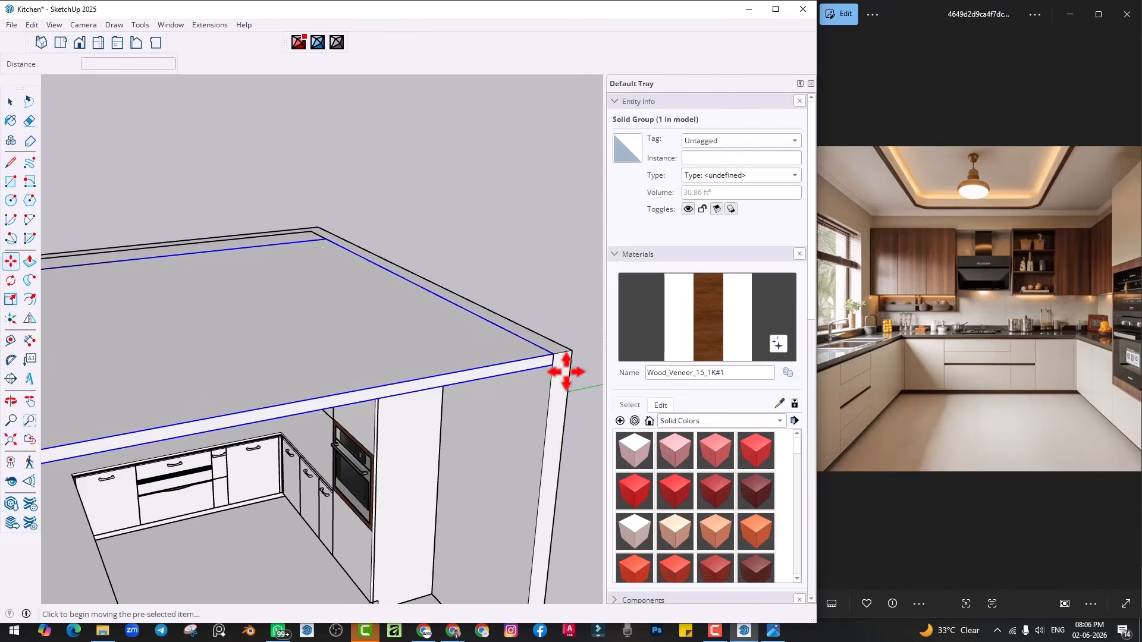
left_click(548, 365)
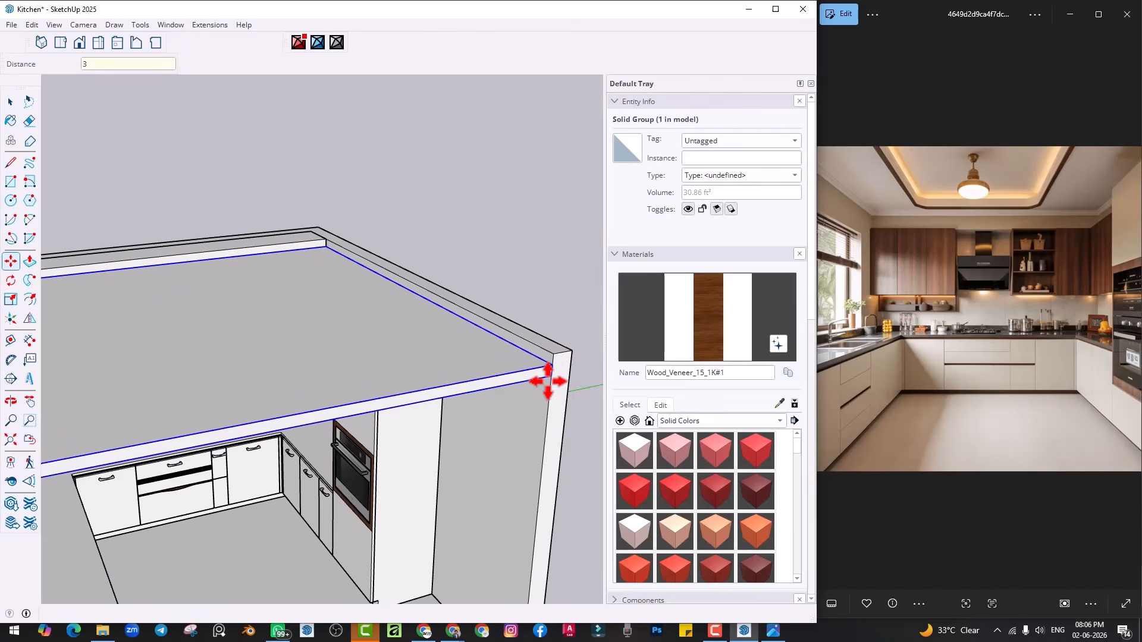
key("Return")
key("space")
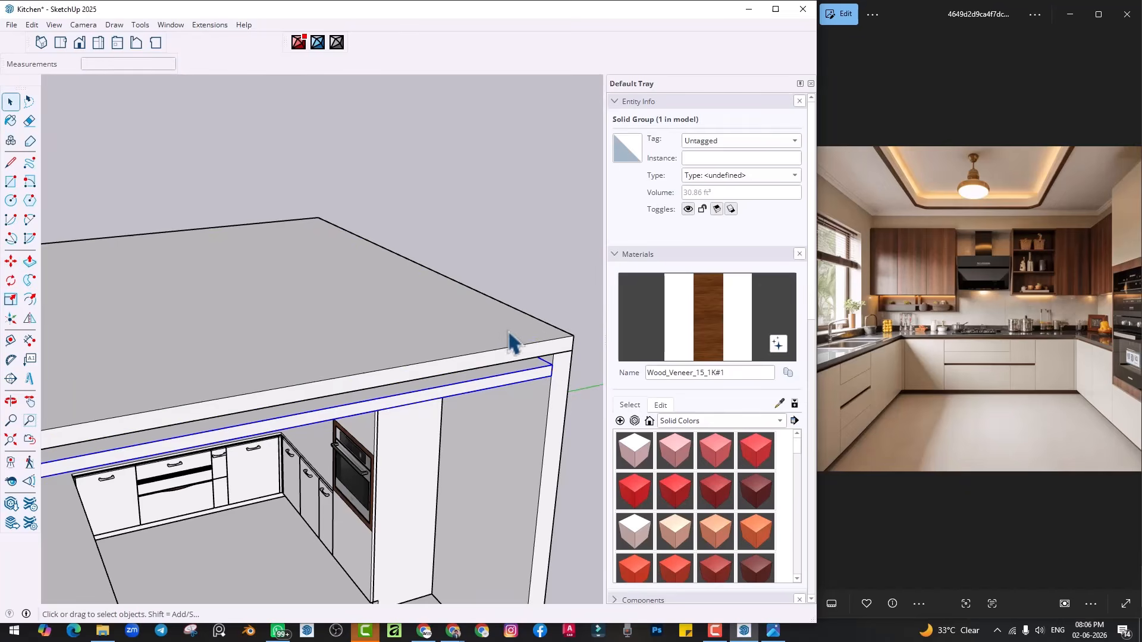
Select the roof slab and the ceiling group together and move both up by 5 inches
middle_click_drag(510, 339, 202, 269)
scroll(244, 250, "up", 2)
scroll(212, 283, "up", 1)
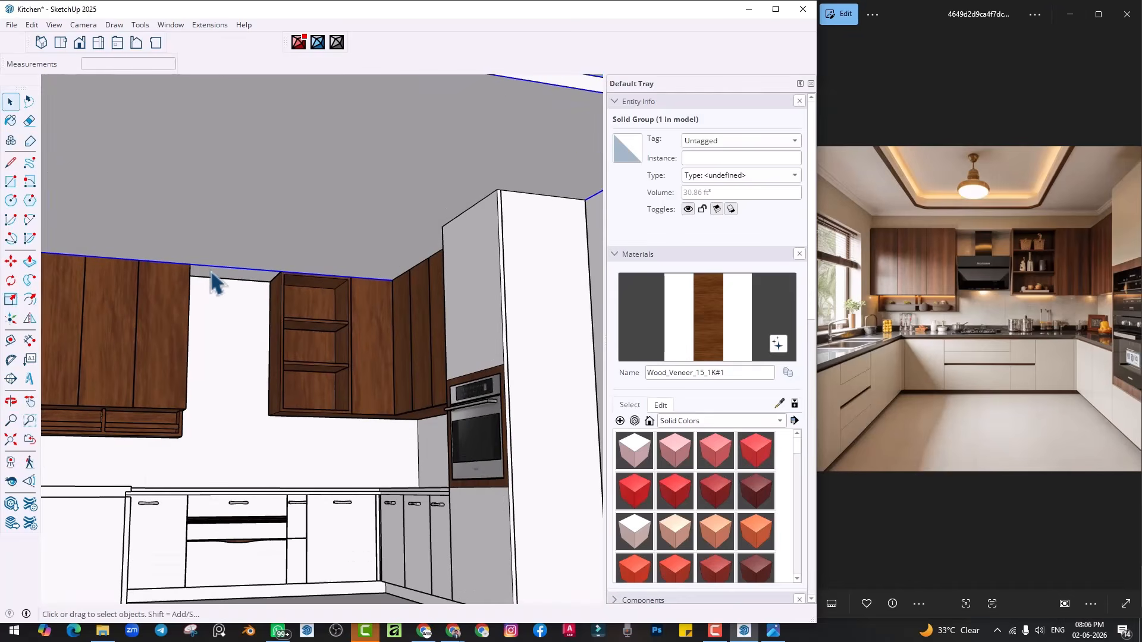
scroll(215, 285, "down", 4)
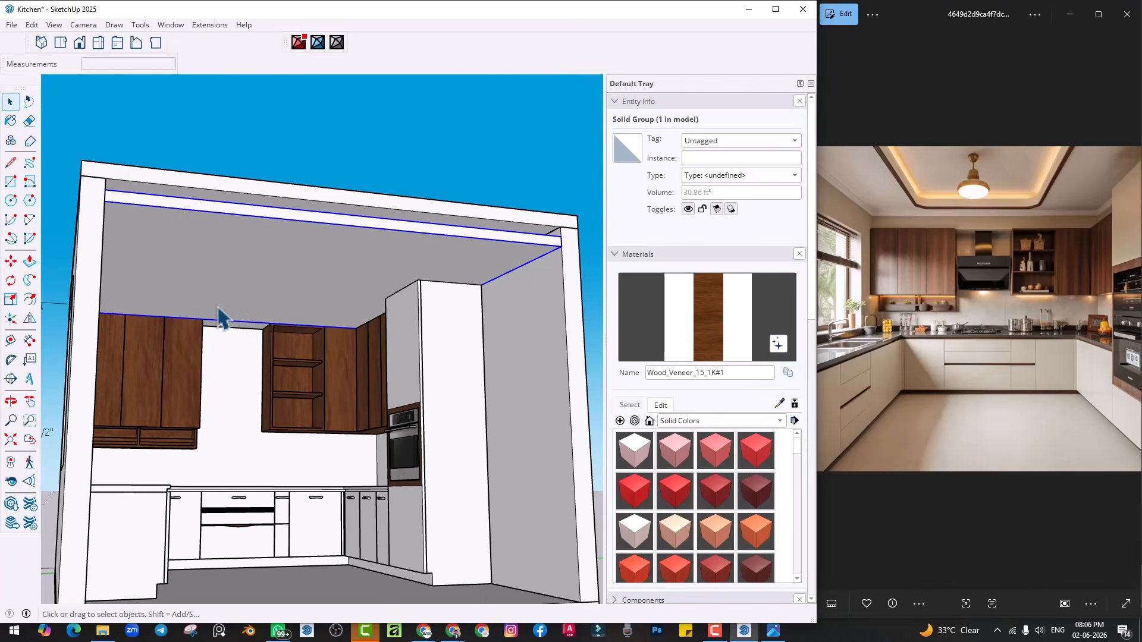
middle_click_drag(223, 320, 240, 336)
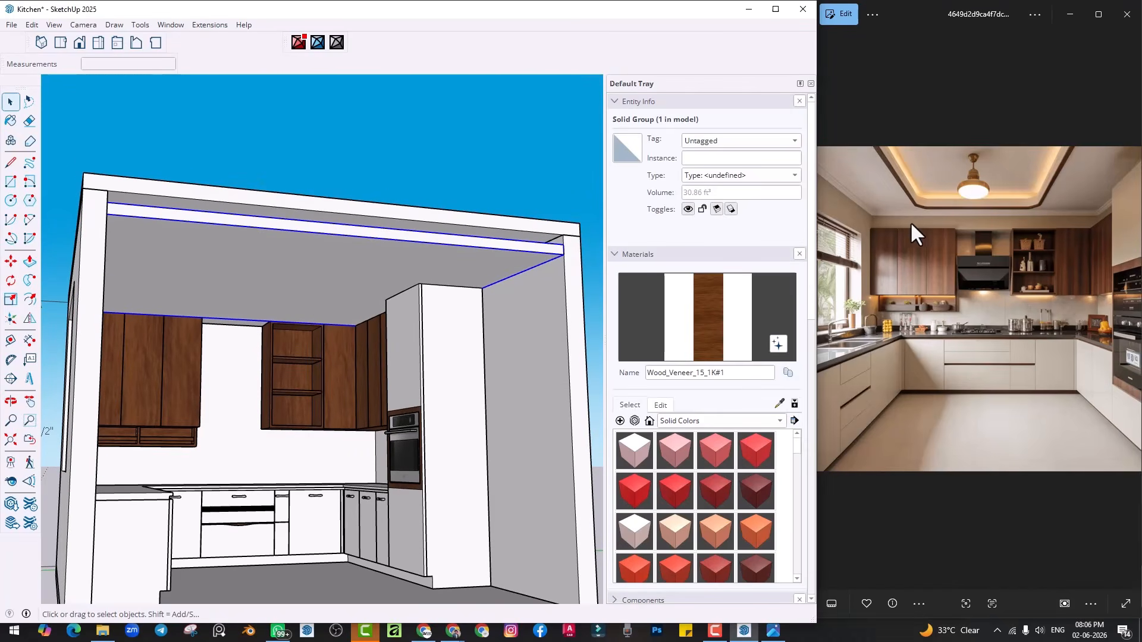
middle_click_drag(446, 321, 410, 419)
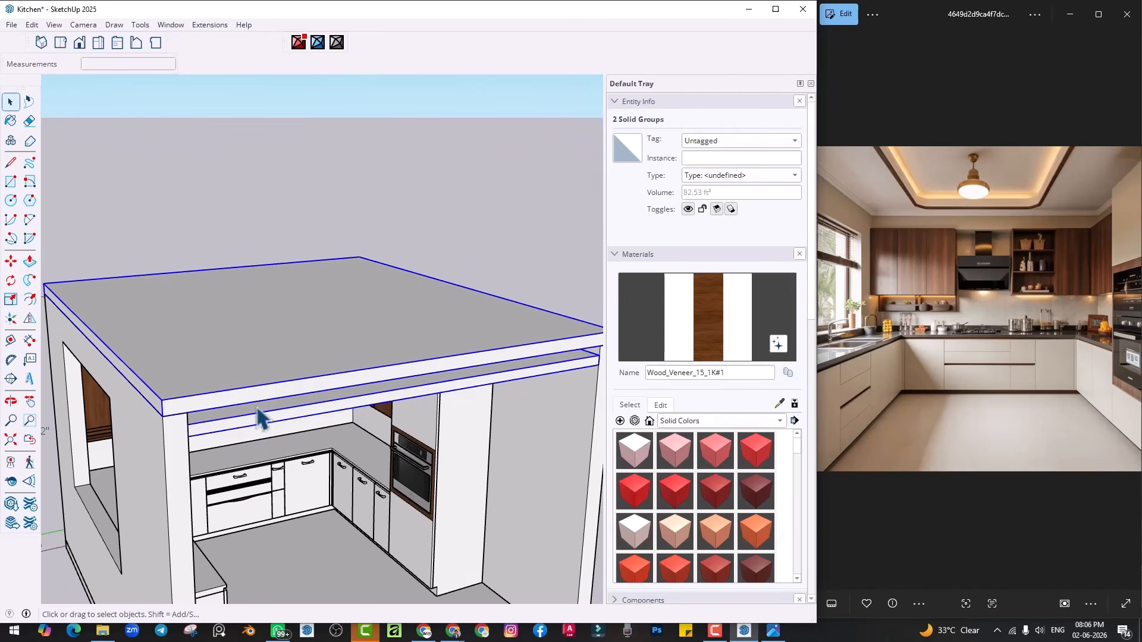
scroll(258, 403, "up", 1)
key("m")
left_click(306, 356)
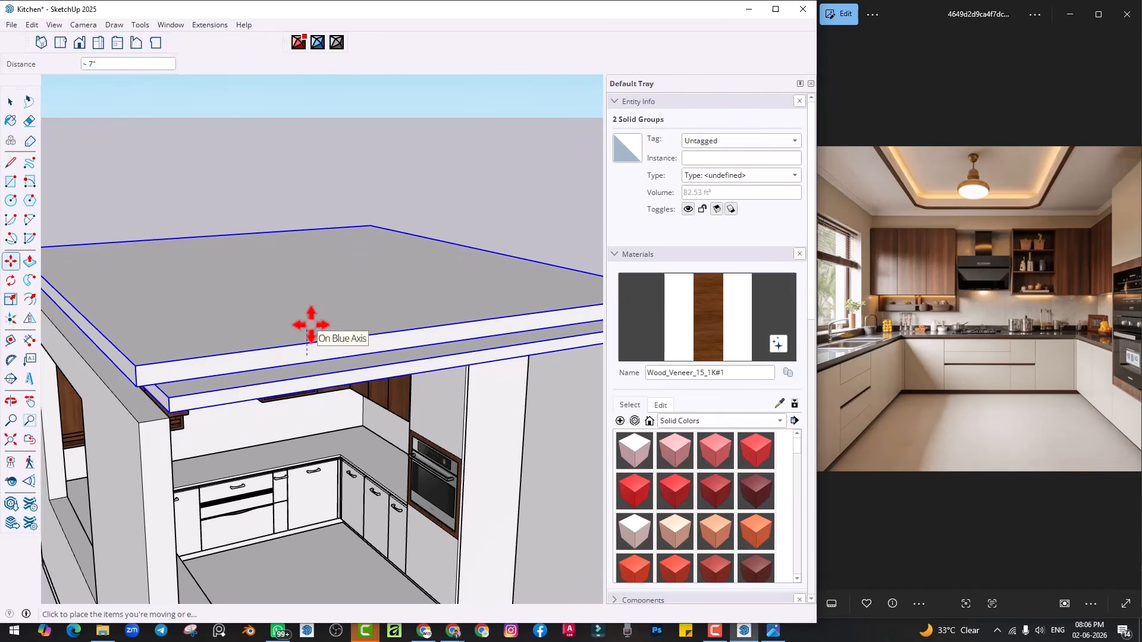
type("5")
key("Return")
key("space")
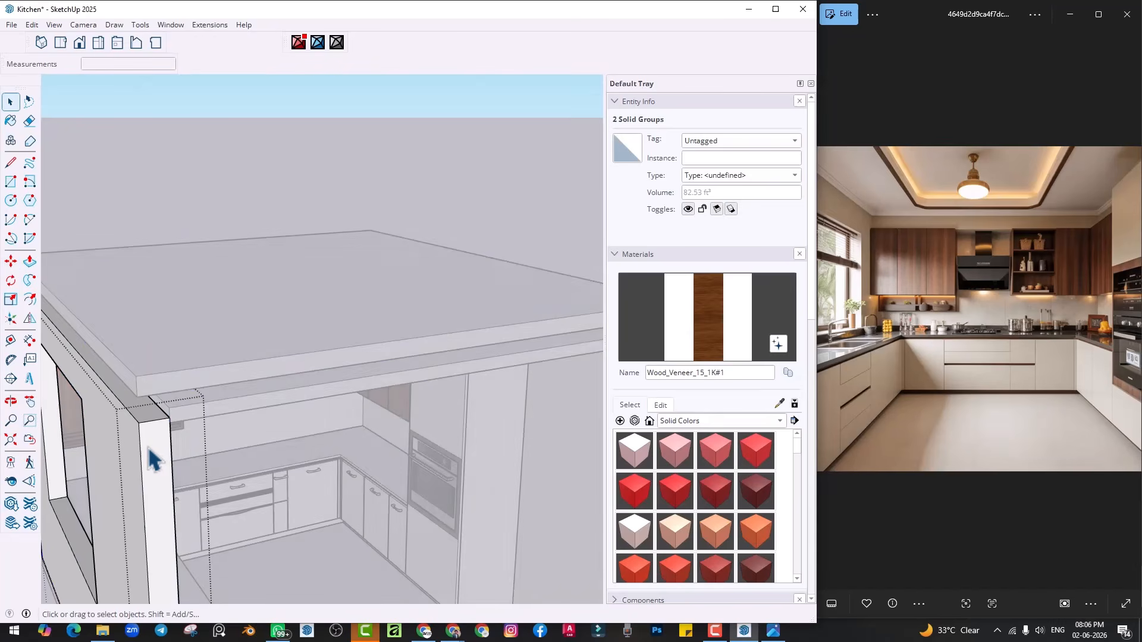
Extend the top of the window wall up 5 inches to meet the underside of the roof slab
double_click(150, 451)
key("p")
left_click(137, 412)
left_click(143, 390)
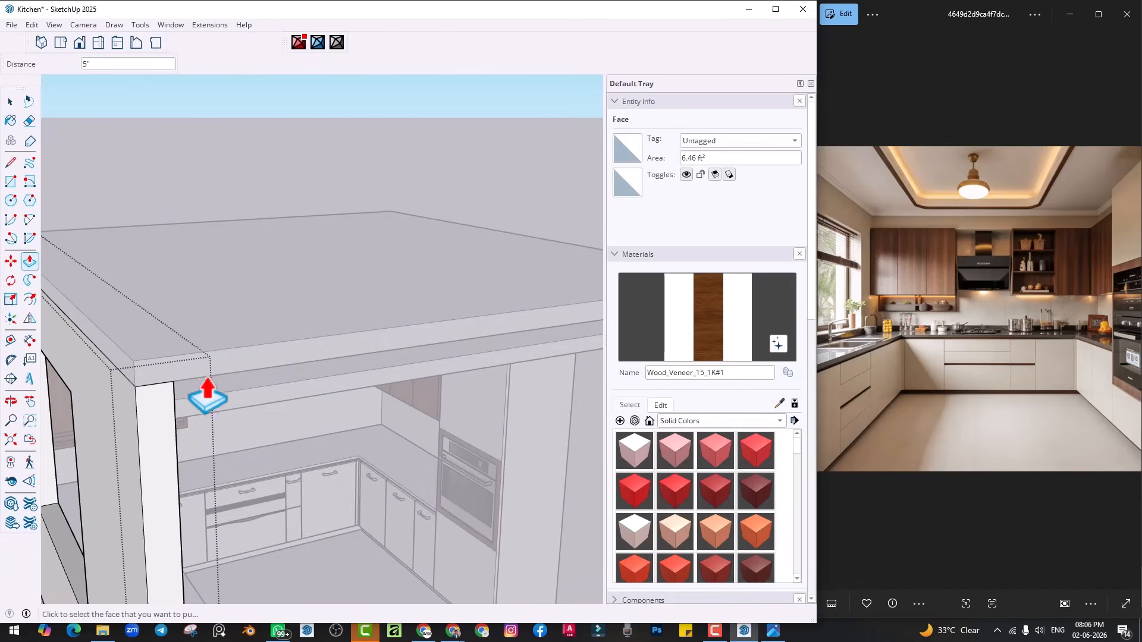
Extend the tops of the remaining walls up to the underside of the roof slab with Push/Pull
middle_click_drag(489, 378, 293, 420, "shift")
scroll(430, 392, "up", 2)
middle_click_drag(433, 386, 388, 404)
key("space")
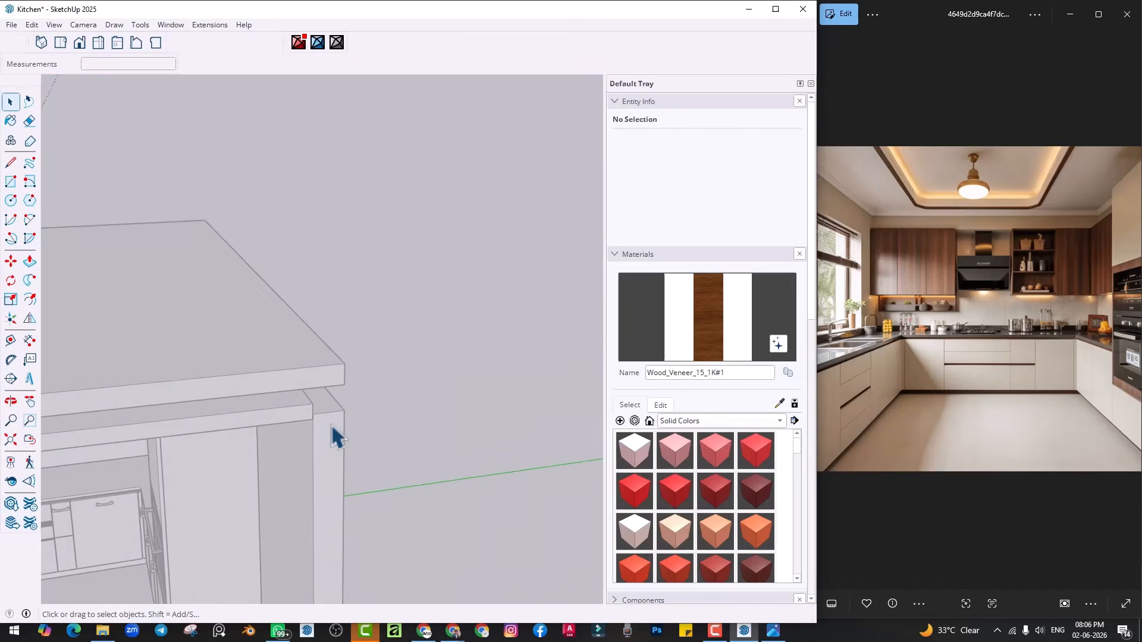
key("p")
middle_click_drag(313, 408, 99, 416)
left_click(285, 231)
middle_click_drag(286, 238, 67, 284)
scroll(238, 250, "up", 2)
scroll(246, 273, "down", 2)
key("space")
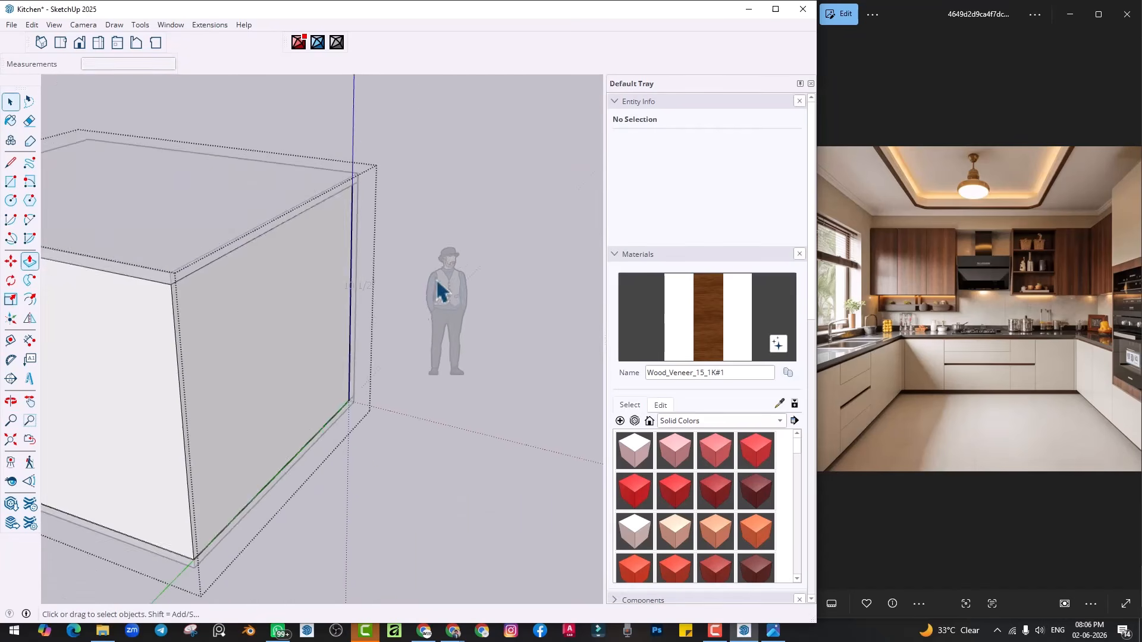
Examine the raised ceiling and the wall cabinets from the open front and compare them with the reference image's recessed ceiling
scroll(439, 291, "down", 5)
middle_click_drag(439, 291, 446, 230)
scroll(325, 307, "up", 2)
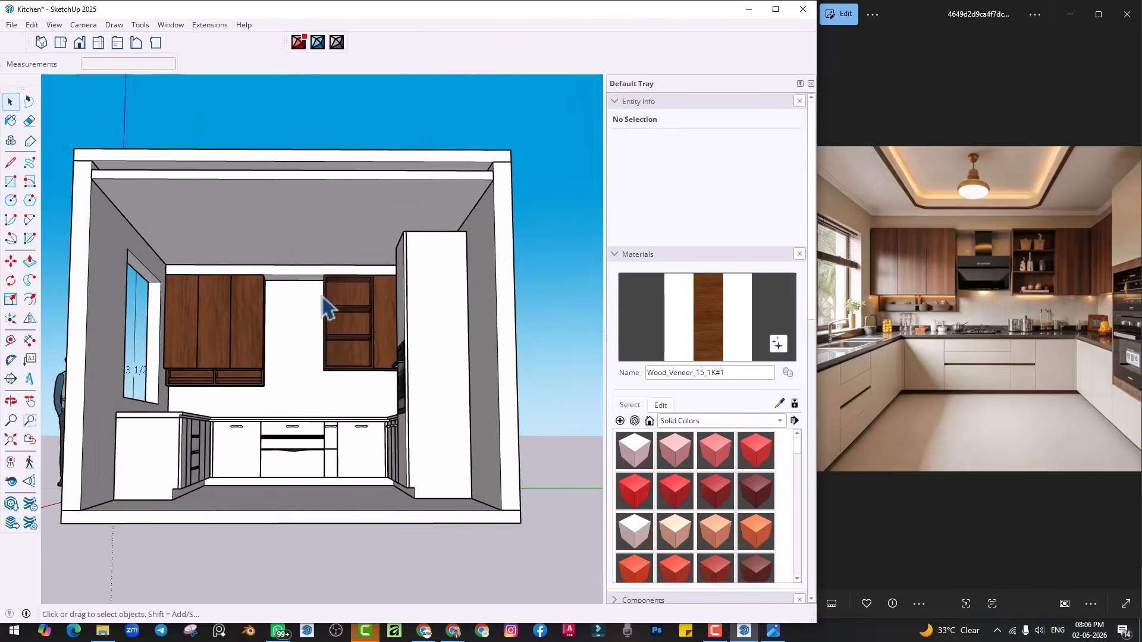
scroll(326, 306, "up", 2)
middle_click_drag(331, 313, 473, 348)
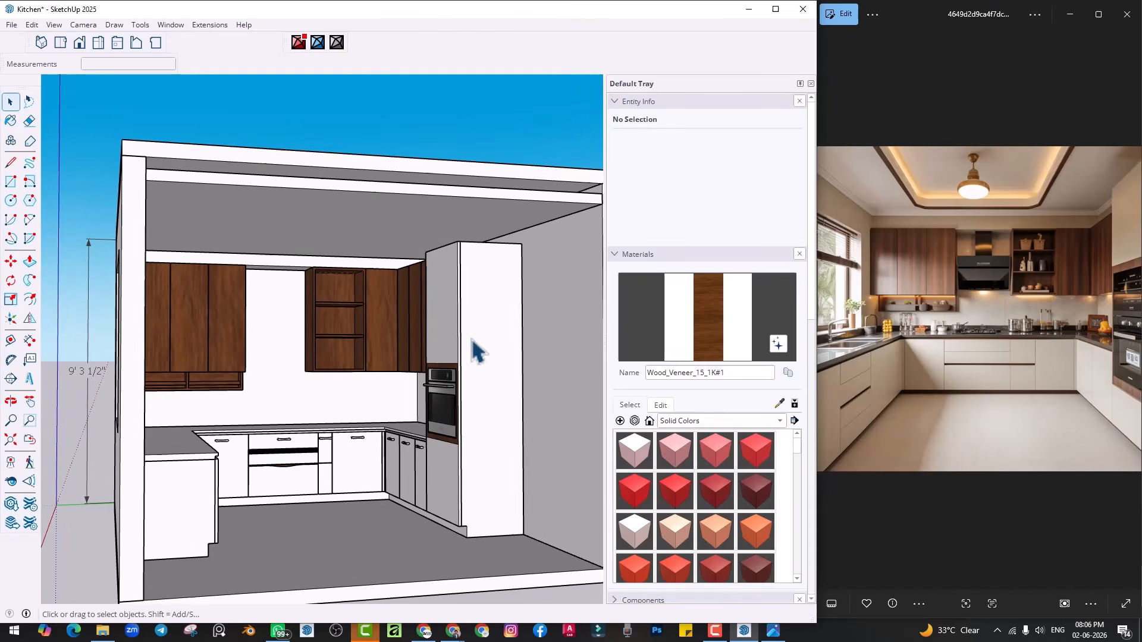
middle_click_drag(354, 290, 813, 267)
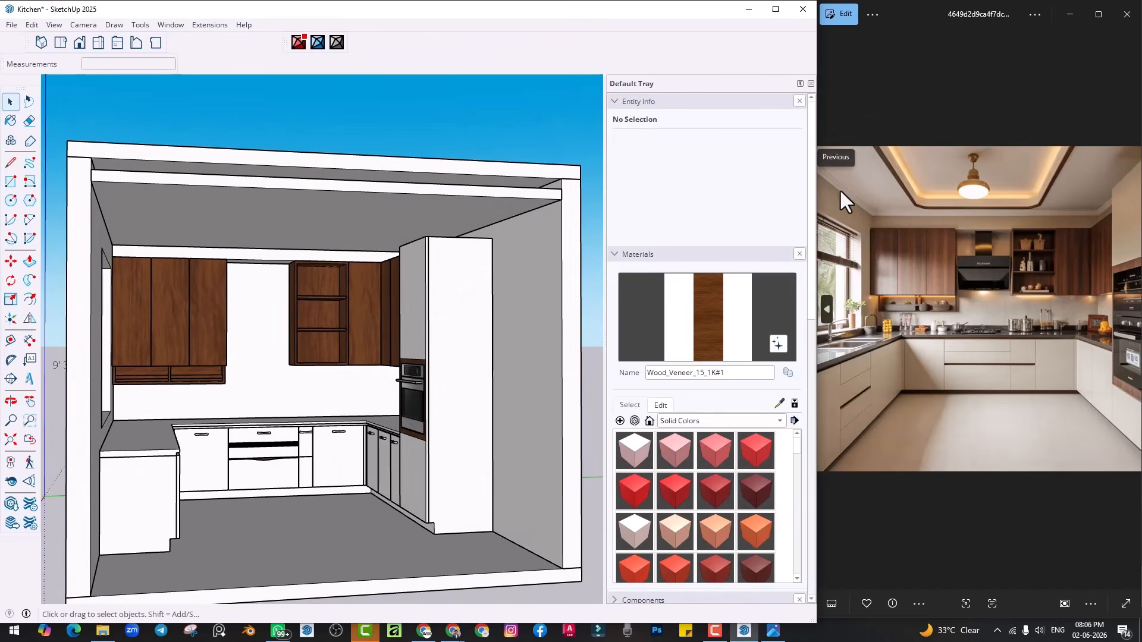
middle_click_drag(424, 295, 352, 238)
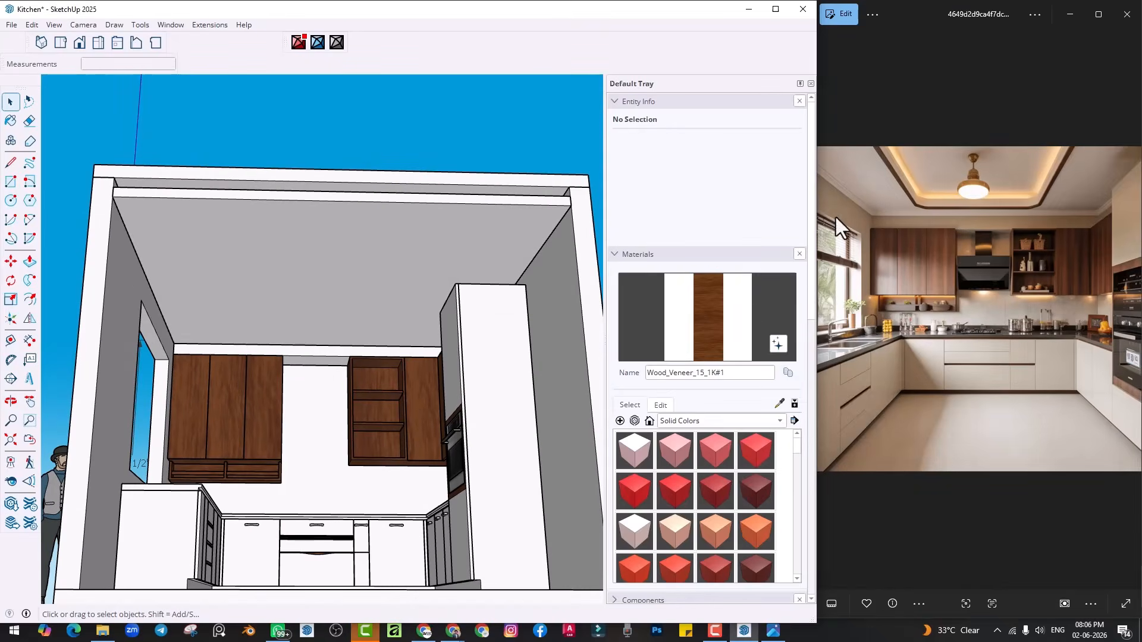
mouse_move(379, 351)
middle_mouse_down("shift")
mouse_move(387, 390)
mouse_move(393, 363)
middle_mouse_up("shift")
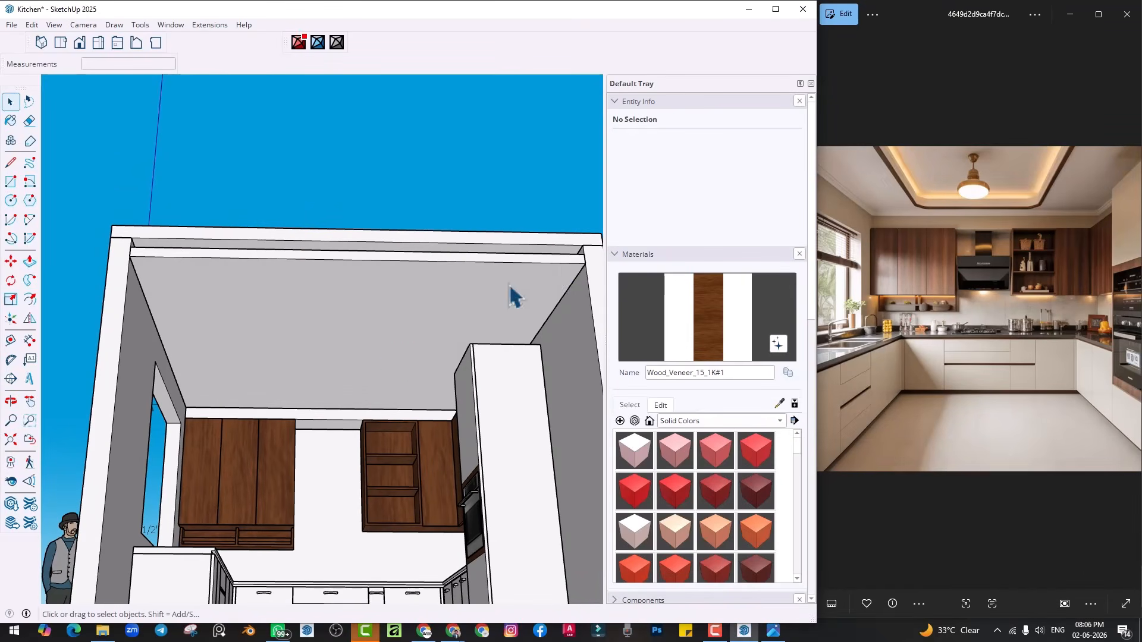
middle_click_drag(469, 323, 408, 351)
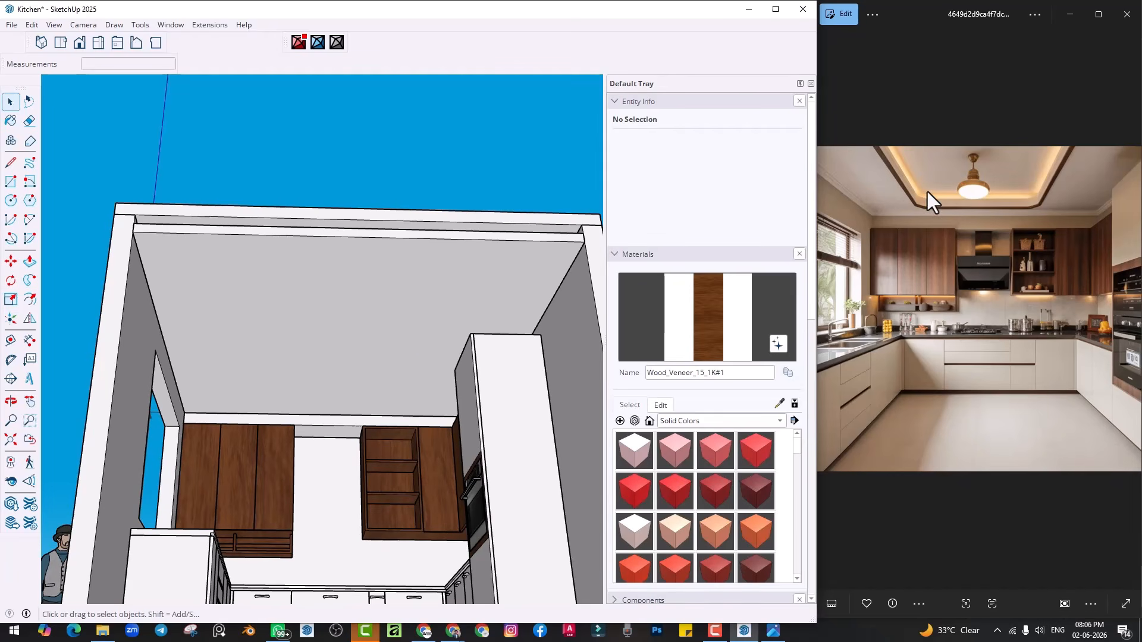
middle_click_drag(423, 357, 420, 338)
Offset the outline of the ceiling group's underside 2' inward and push the inner face 3 inches through to cut an opening
double_click(331, 326)
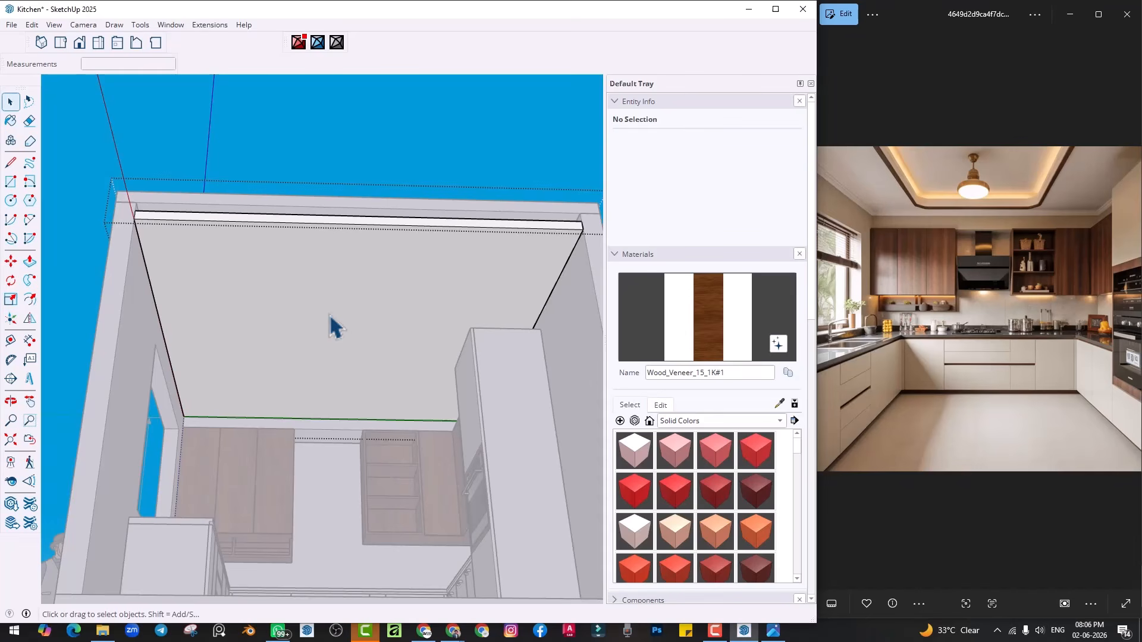
left_click(30, 299)
left_click(153, 295)
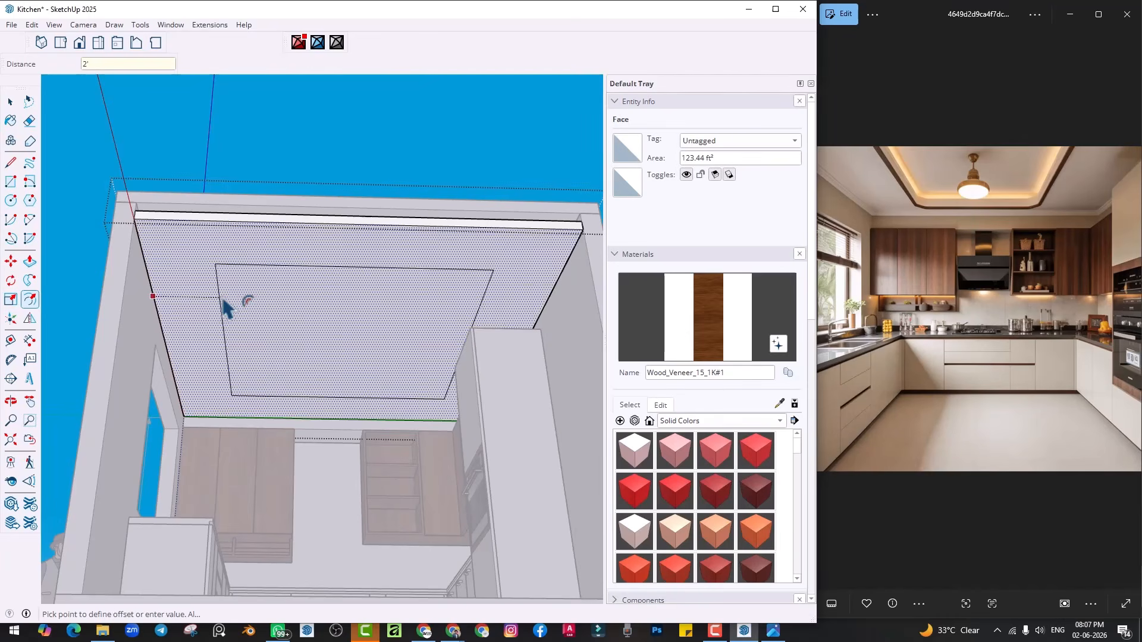
left_click(224, 304)
left_click(315, 328)
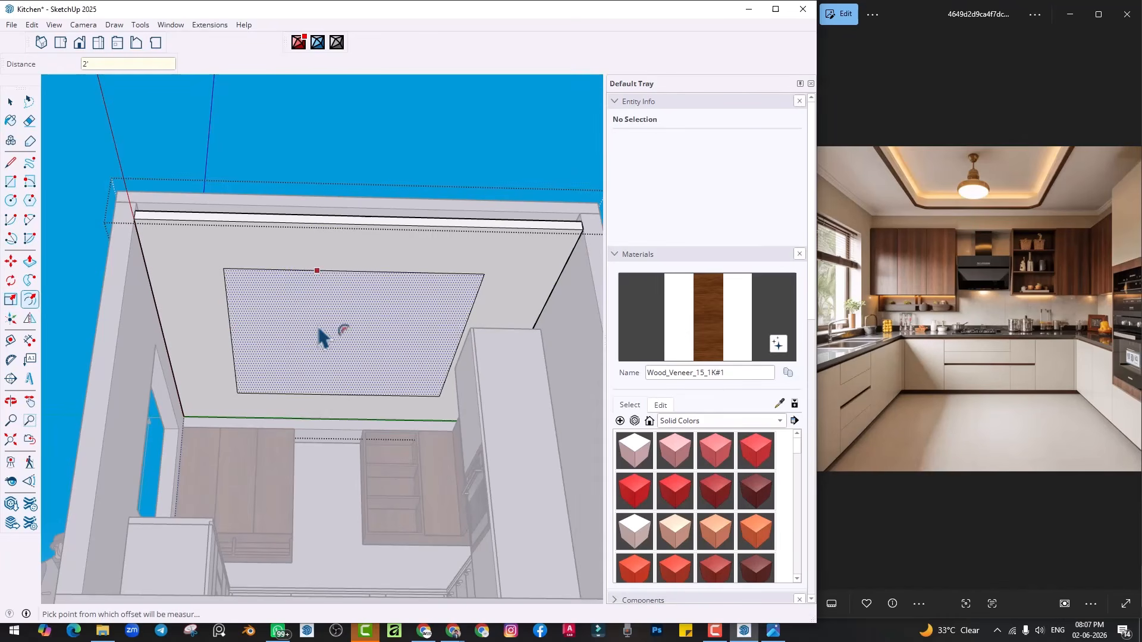
key("p")
double_click(339, 347)
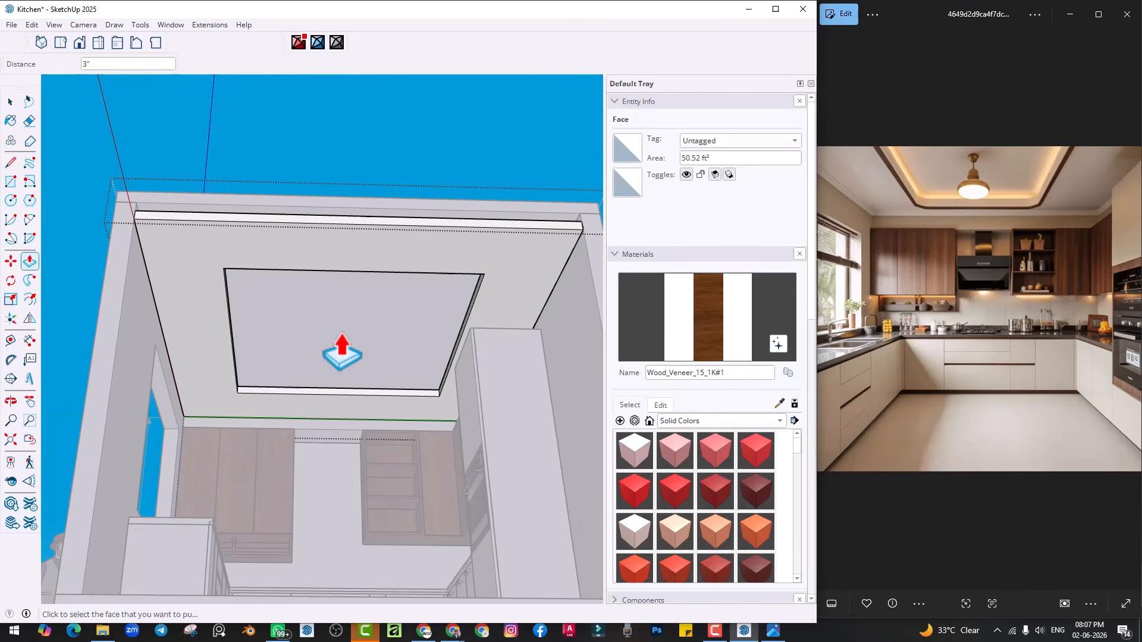
Offset the outer edge of the ceiling's top face inward by about 1' 8 1/2" to outline a narrow ledge around the opening
key("space")
middle_click_drag(332, 254, 349, 438)
left_click(30, 299)
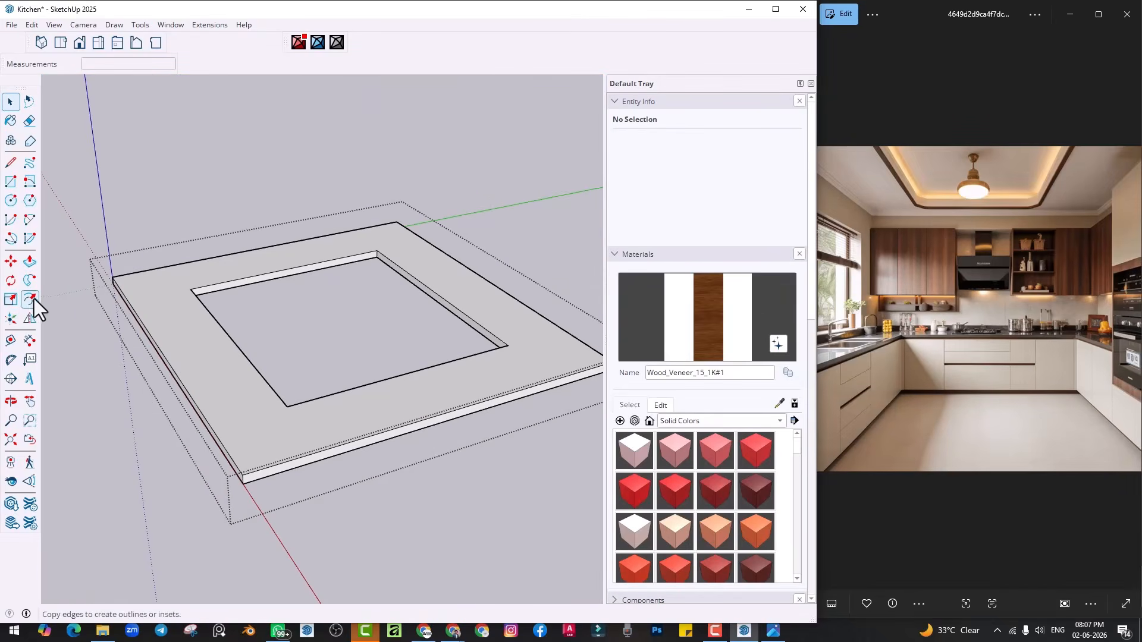
scroll(253, 336, "up", 3)
left_click(223, 351)
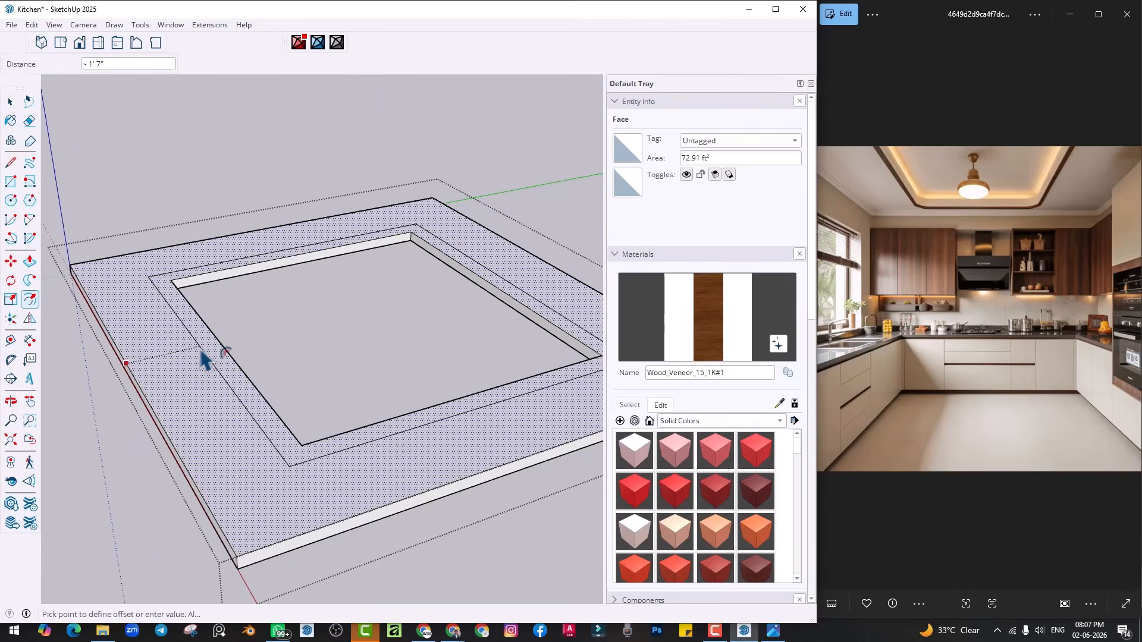
type("3")
key("Return")
left_click(203, 361)
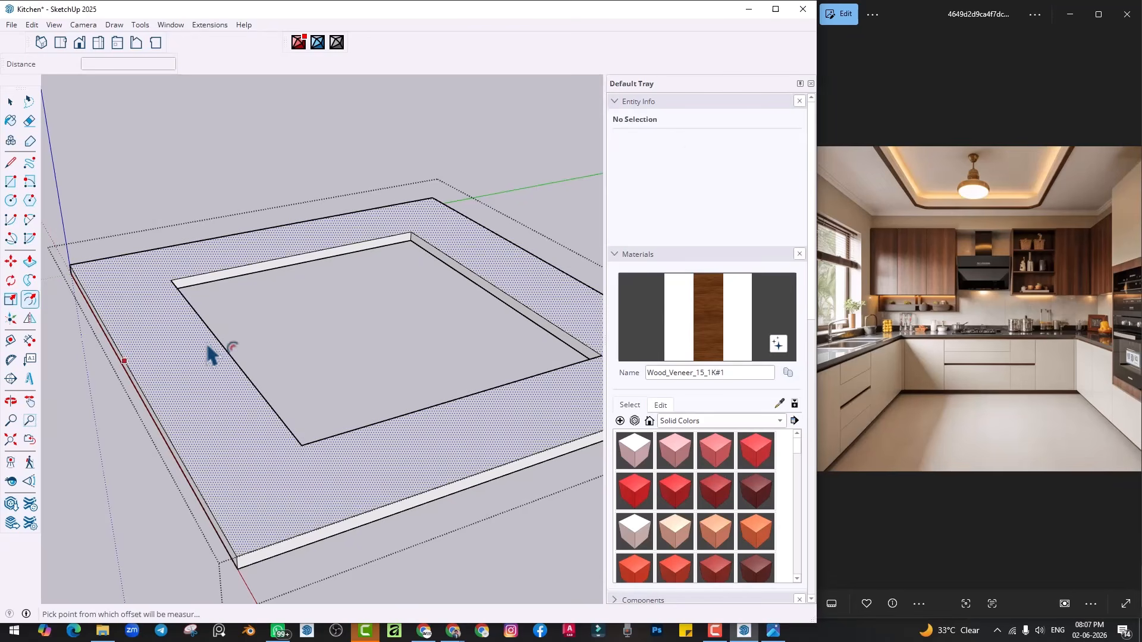
Raise the outer part of the ceiling's top face by 3 inches, forming a stepped recess around the opening
key("p")
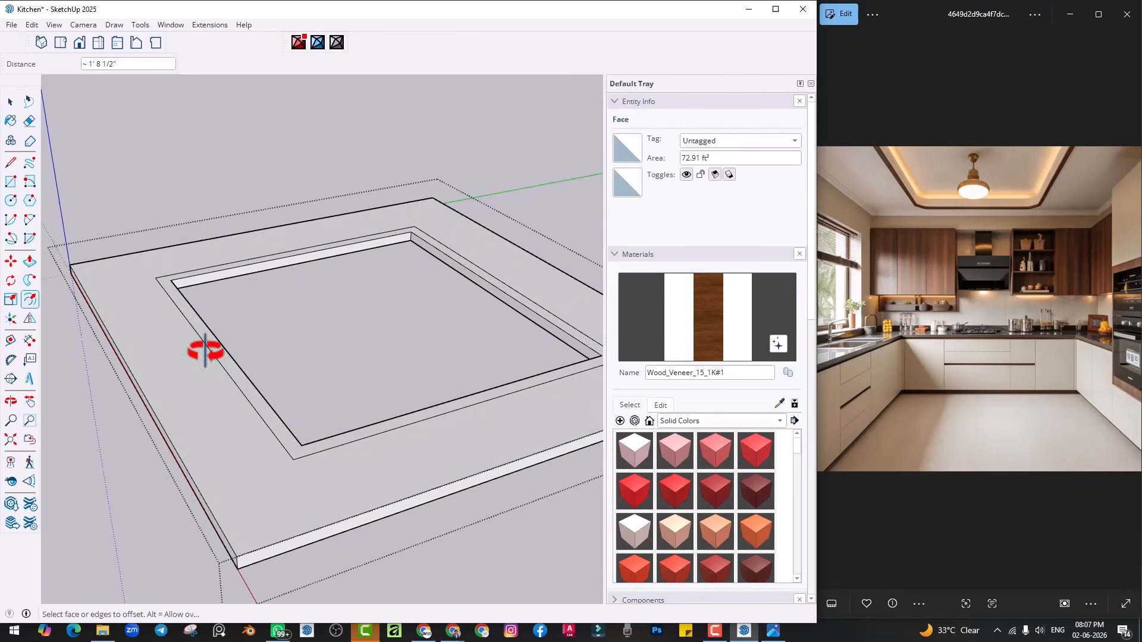
middle_click_drag(208, 357, 156, 387)
left_click(156, 376)
type("3")
key("Return")
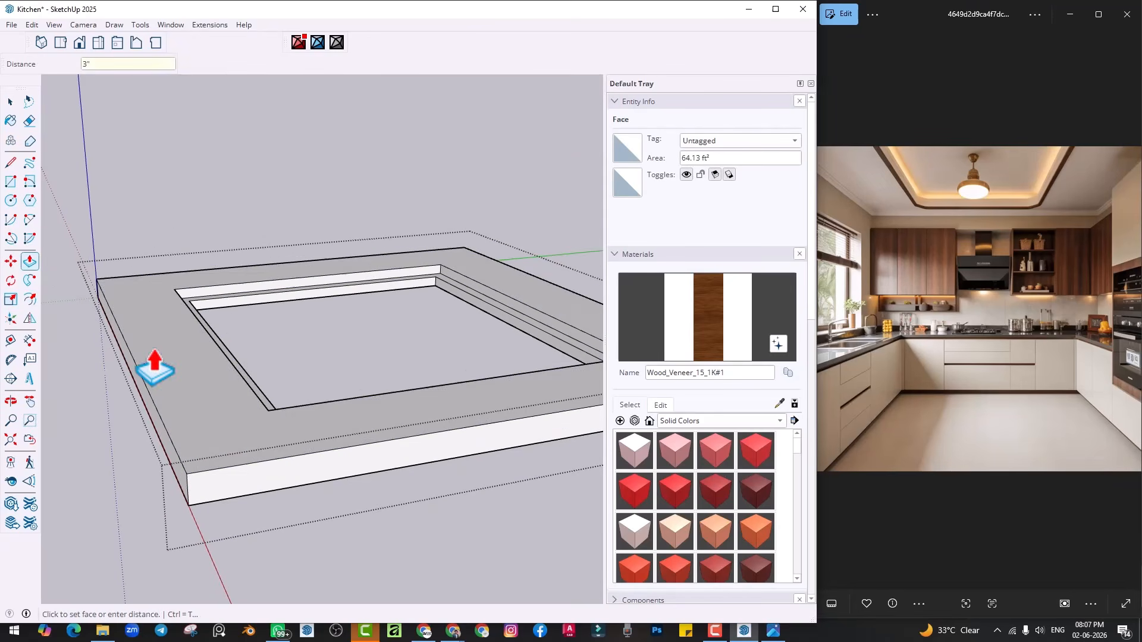
key("space")
scroll(408, 298, "down", 5)
middle_click_drag(408, 298, 299, 229)
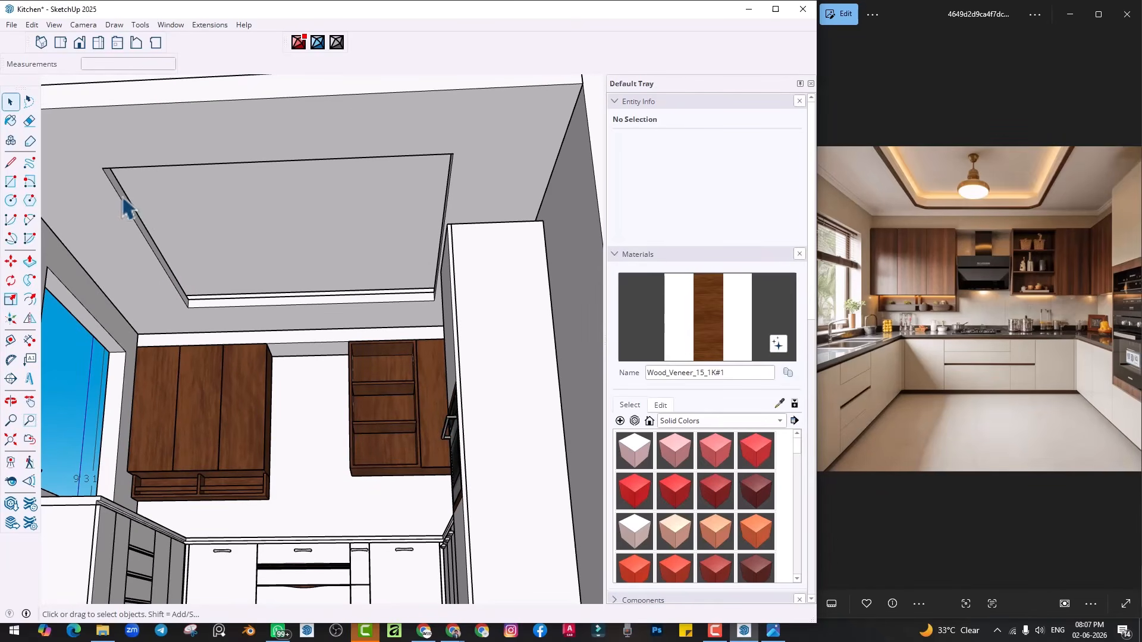
scroll(408, 286, "up", 3)
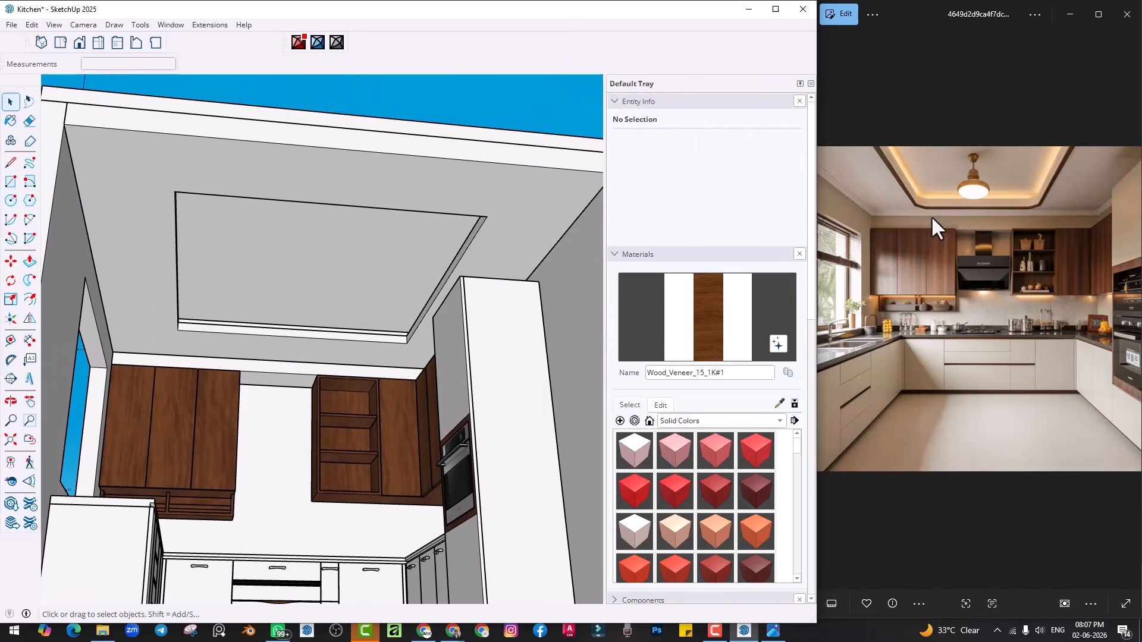
Offset the outer outline of the ceiling's underside inward by about 1' 11" to mark a narrow border around the recessed opening
mouse_move(482, 280)
middle_mouse_down()
mouse_move(471, 293)
mouse_move(280, 242)
mouse_move(208, 263)
middle_mouse_up()
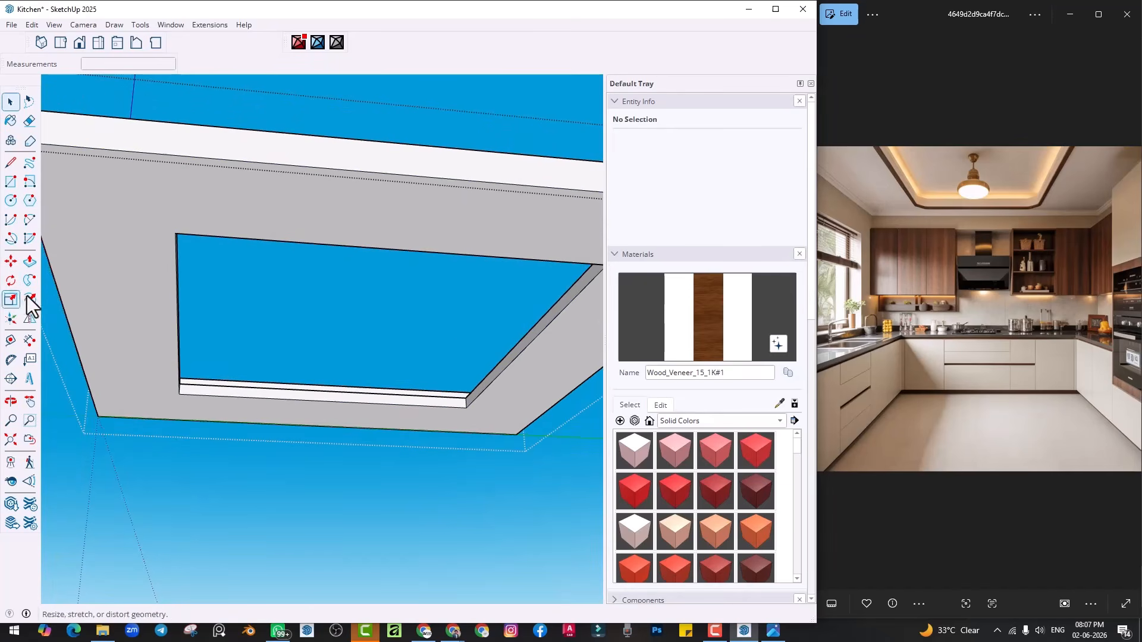
scroll(174, 247, "up", 1)
left_click(178, 242)
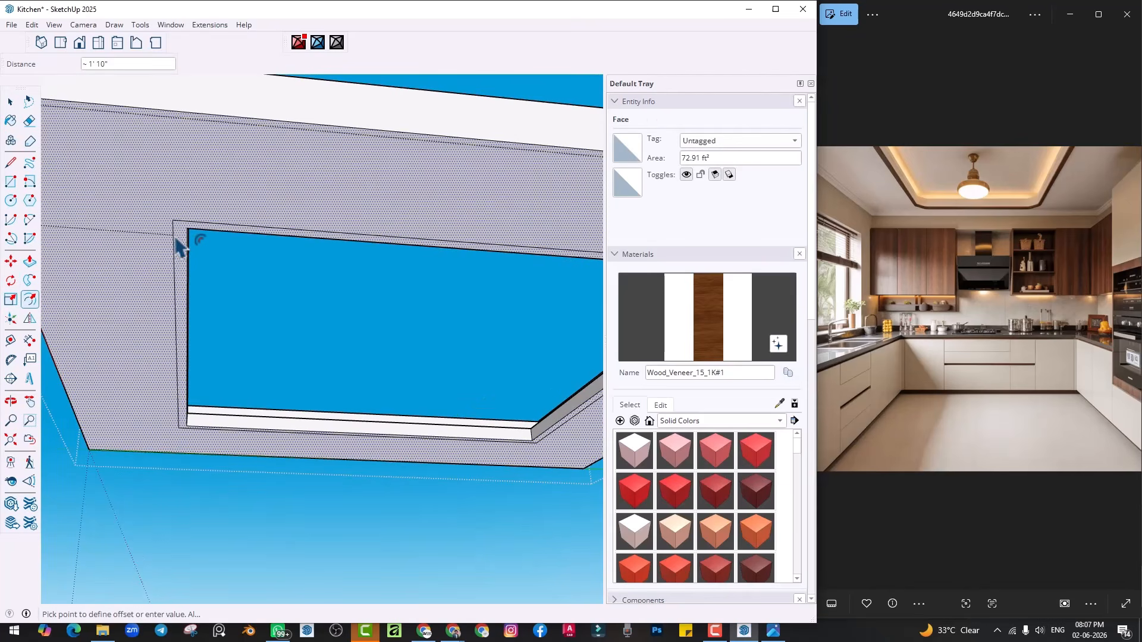
left_click(179, 239)
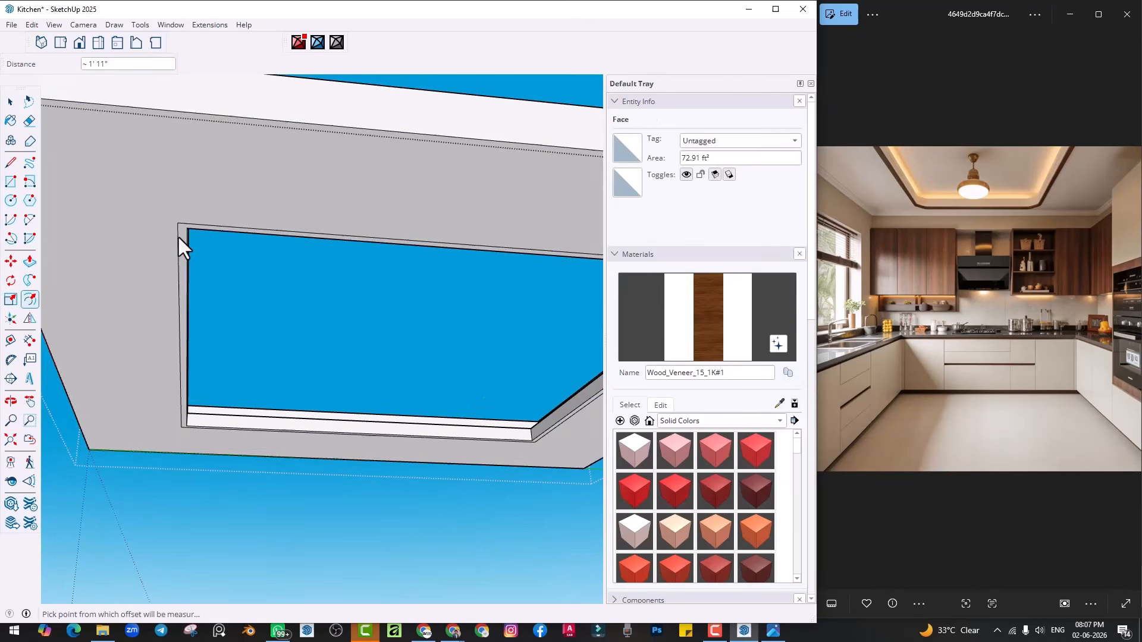
Paint the narrow border around the ceiling opening with the Wood_Veneer_15_1K#1 material and close the ceiling group
scroll(181, 242, "up", 2)
key("space")
scroll(187, 246, "up", 1)
left_click(187, 246)
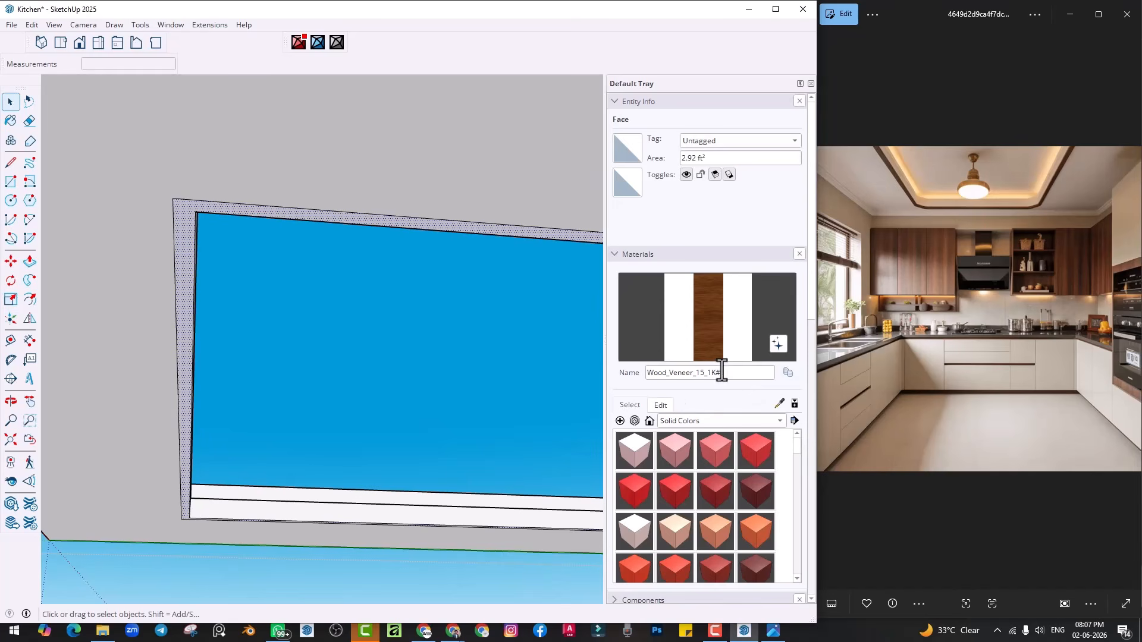
left_click(182, 252)
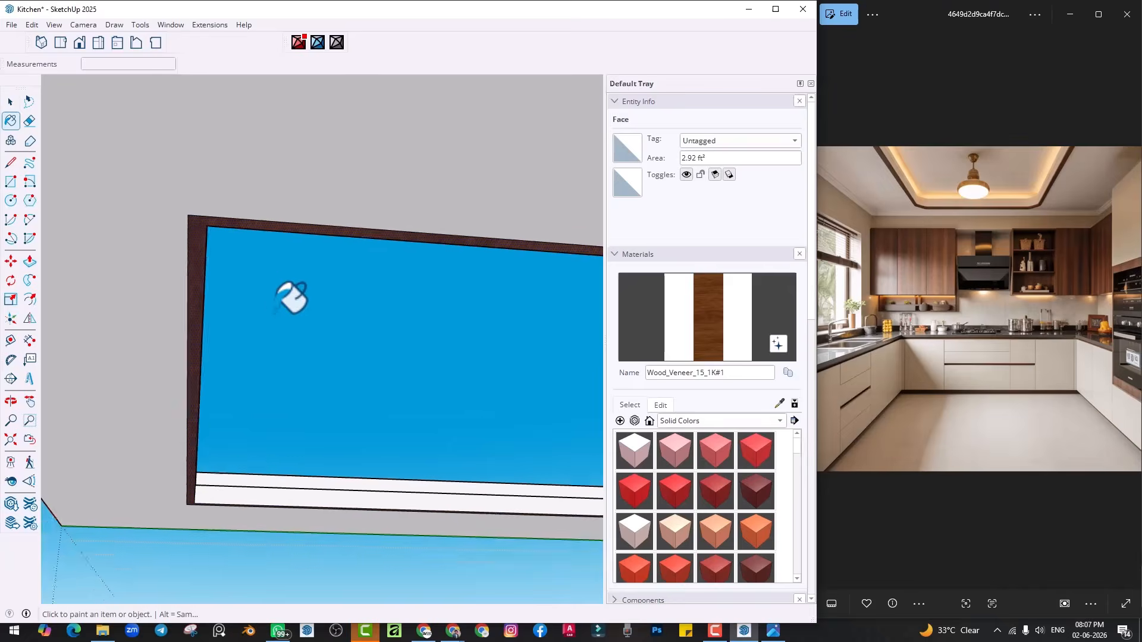
mouse_move(293, 298)
middle_mouse_down()
mouse_move(339, 364)
mouse_move(458, 412)
mouse_move(403, 385)
middle_mouse_up()
key("space")
scroll(410, 387, "down", 1)
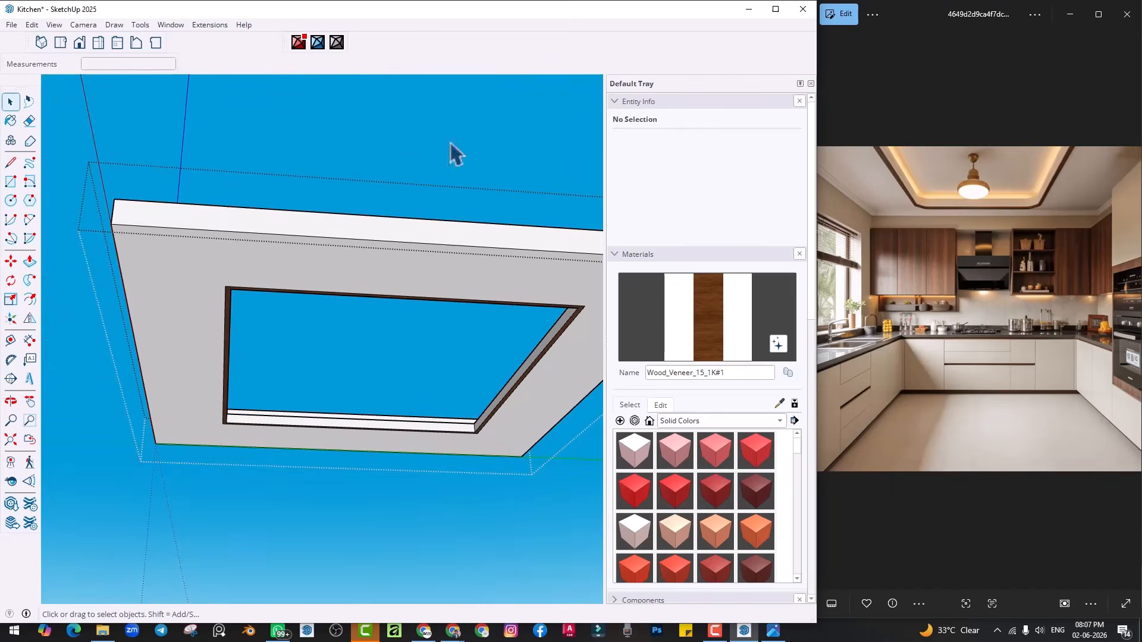
left_click(450, 142)
middle_click_drag(477, 366, 385, 356)
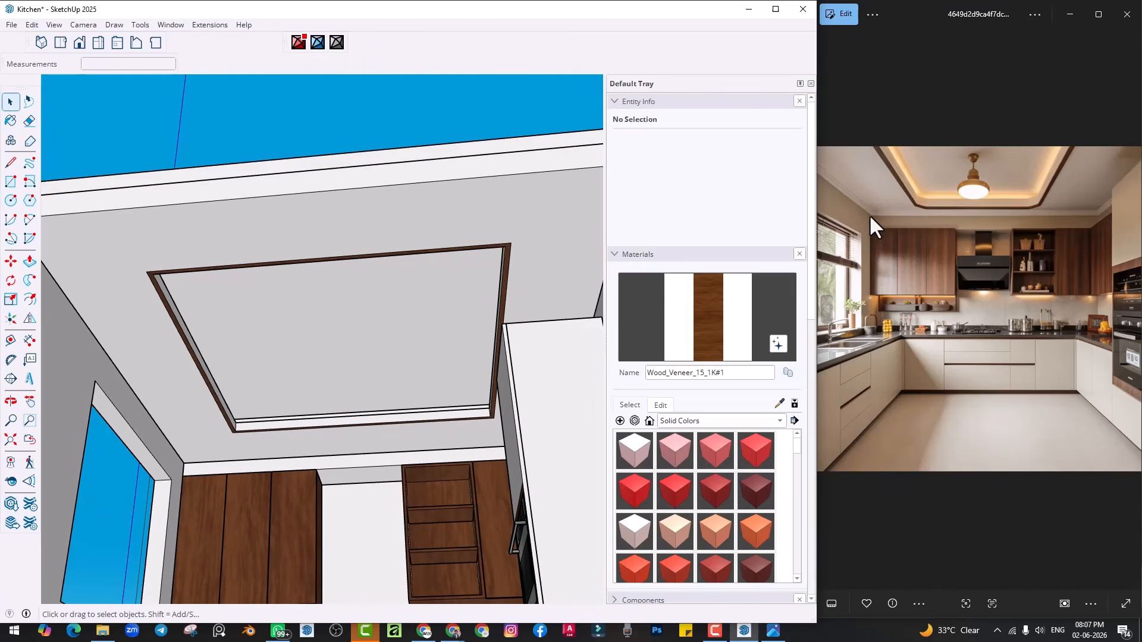
Check the wood trim in the reference image's ceiling and extrude the border strip slightly downward to match it
scroll(871, 218, "up", 5)
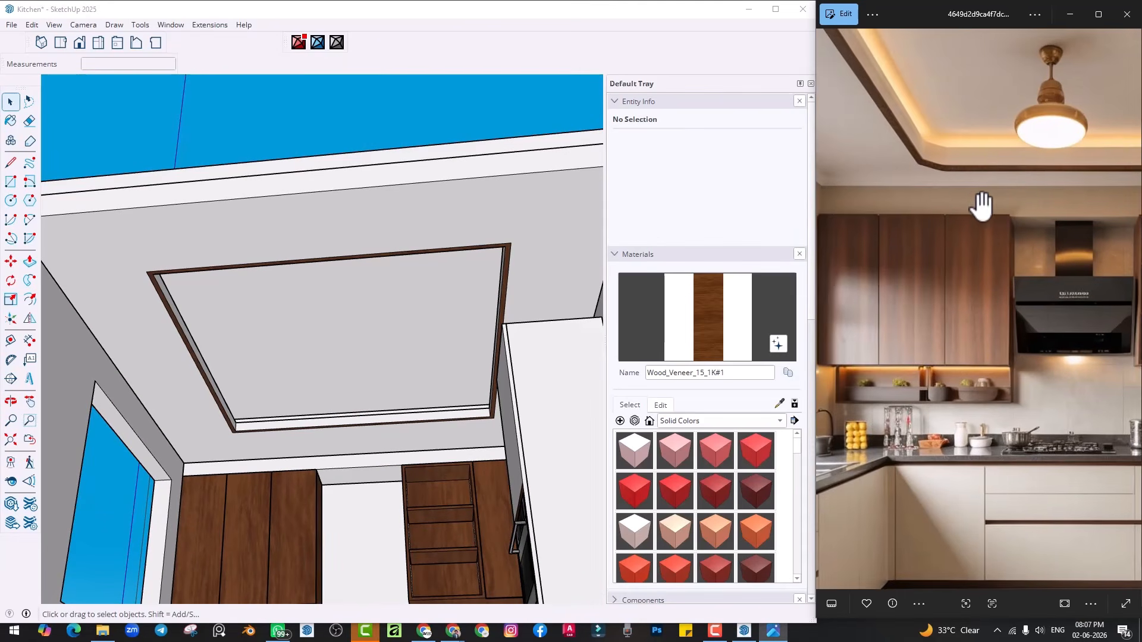
left_click_drag(982, 205, 898, 216)
left_click_drag(1071, 187, 941, 204)
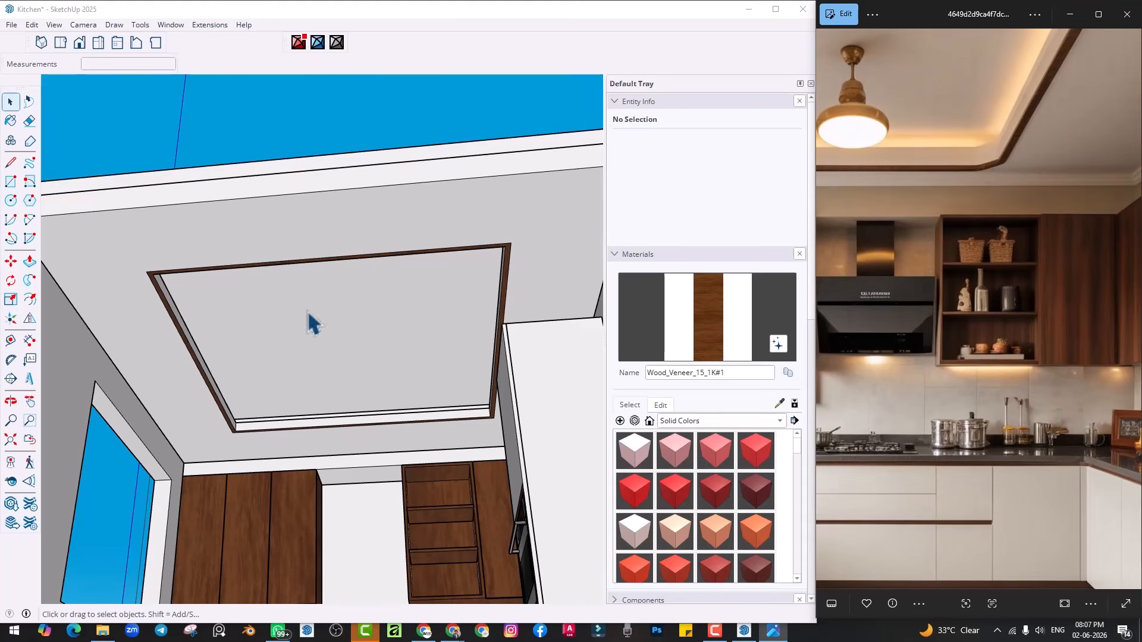
scroll(145, 288, "up", 8)
key("p")
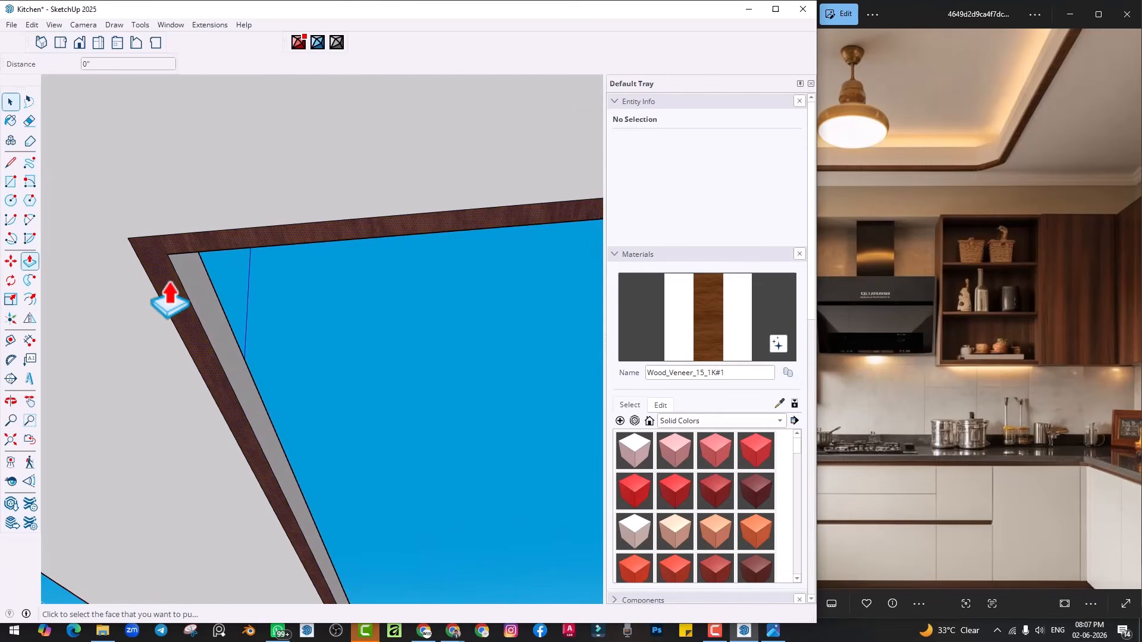
left_click(171, 300)
key("space")
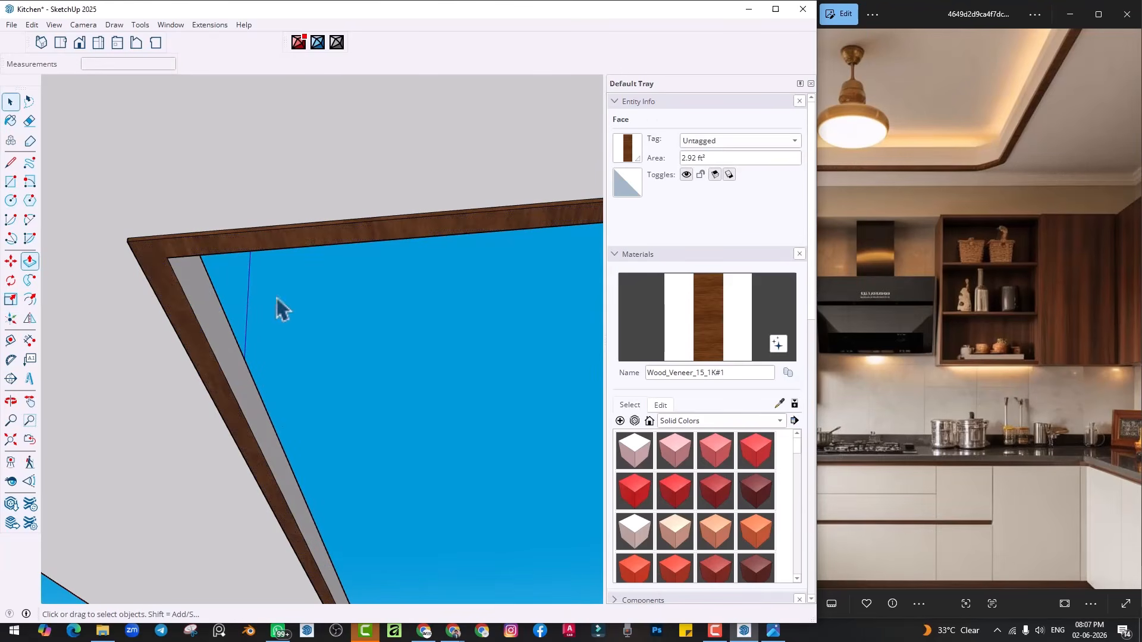
scroll(372, 324, "down", 5)
scroll(375, 357, "down", 3)
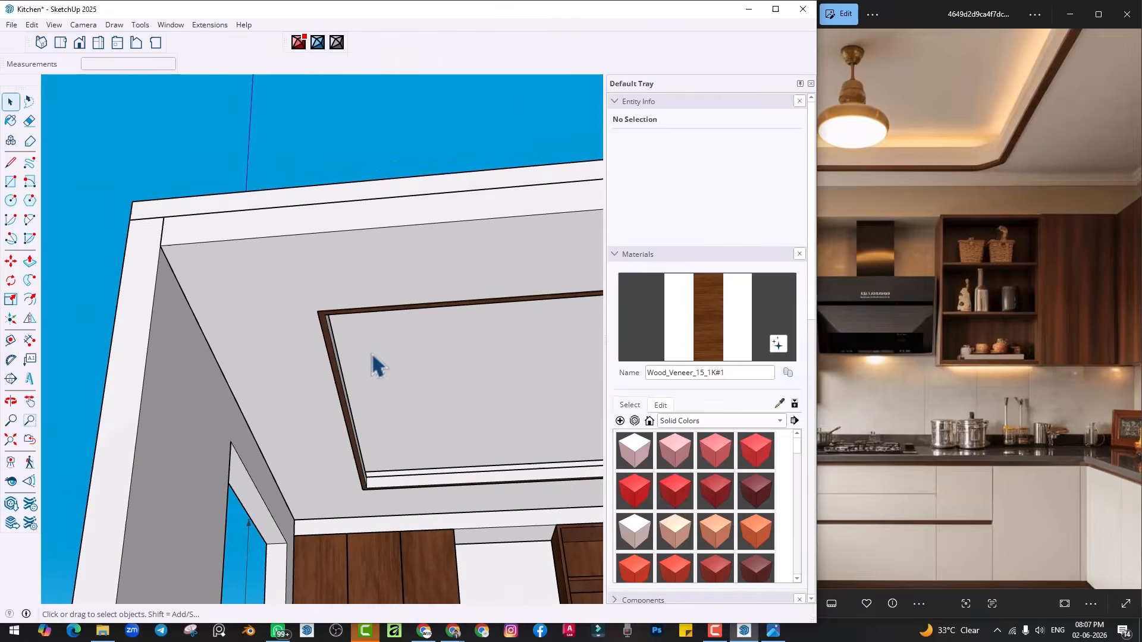
mouse_move(339, 352)
middle_mouse_down()
mouse_move(471, 474)
mouse_move(424, 410)
mouse_move(440, 438)
middle_mouse_up()
Open the 3D Warehouse and search it for "skirting"
left_click(164, 26)
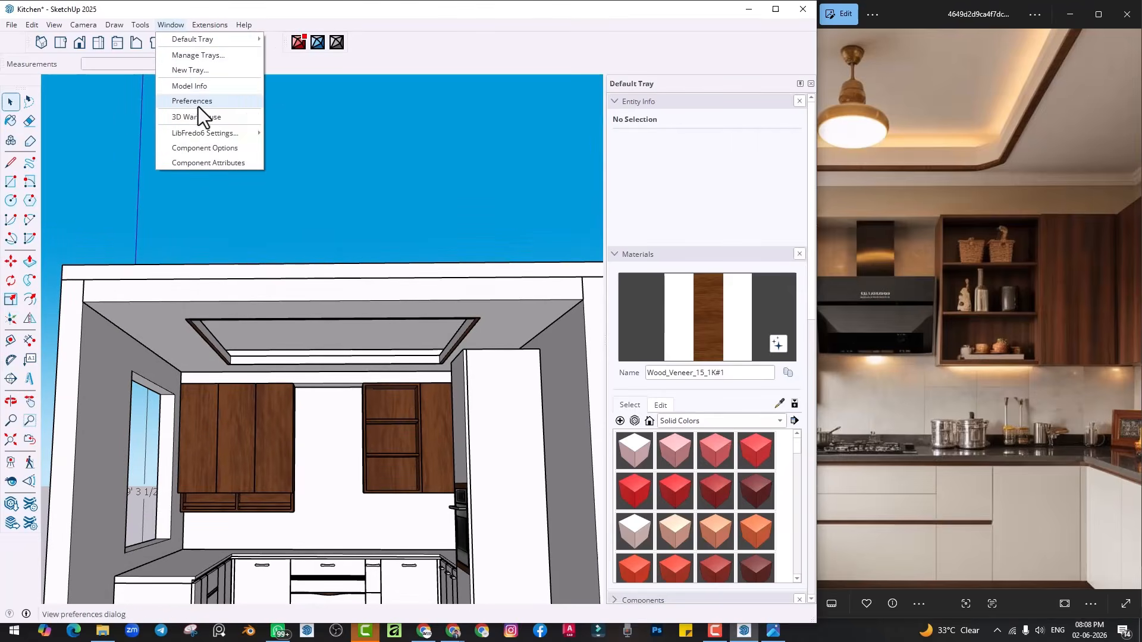
left_click(195, 115)
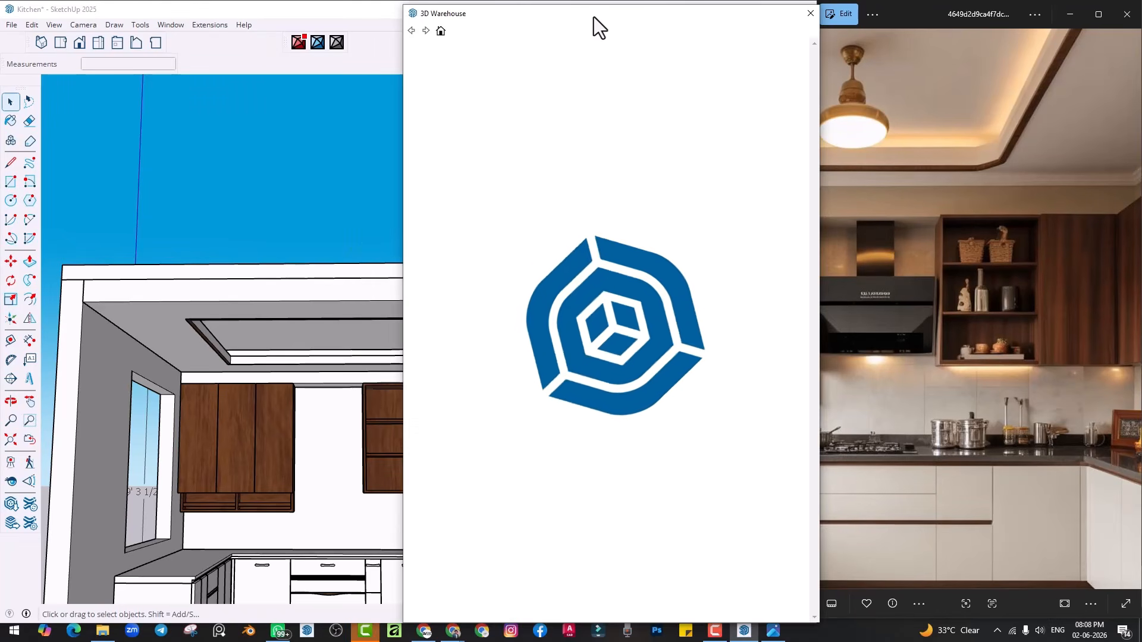
left_click_drag(594, 17, 444, 34)
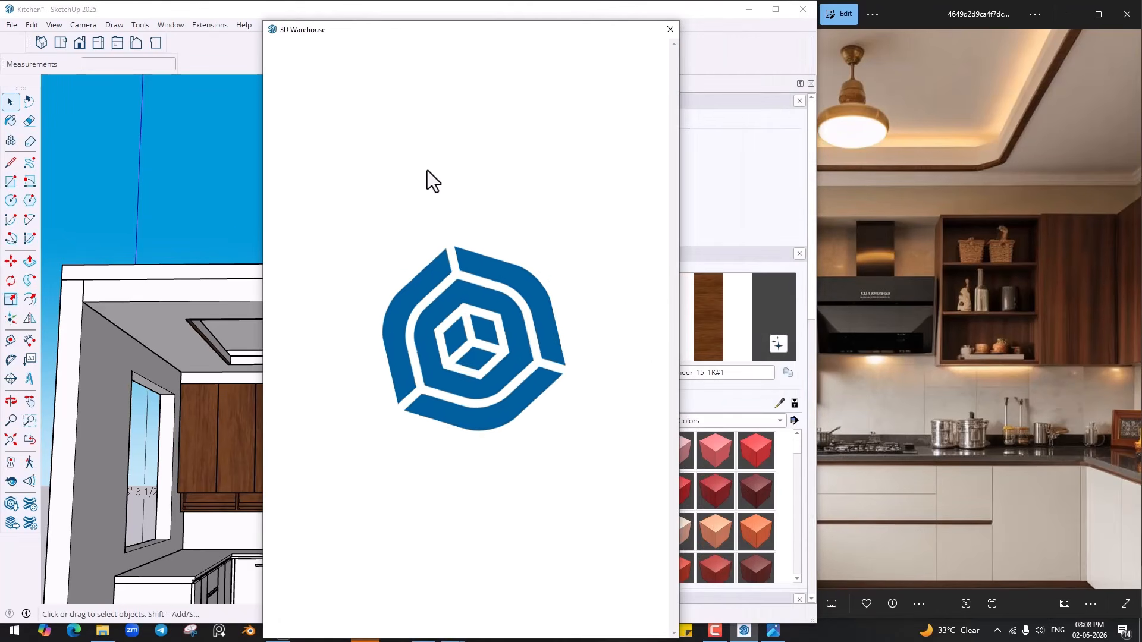
type("skirt")
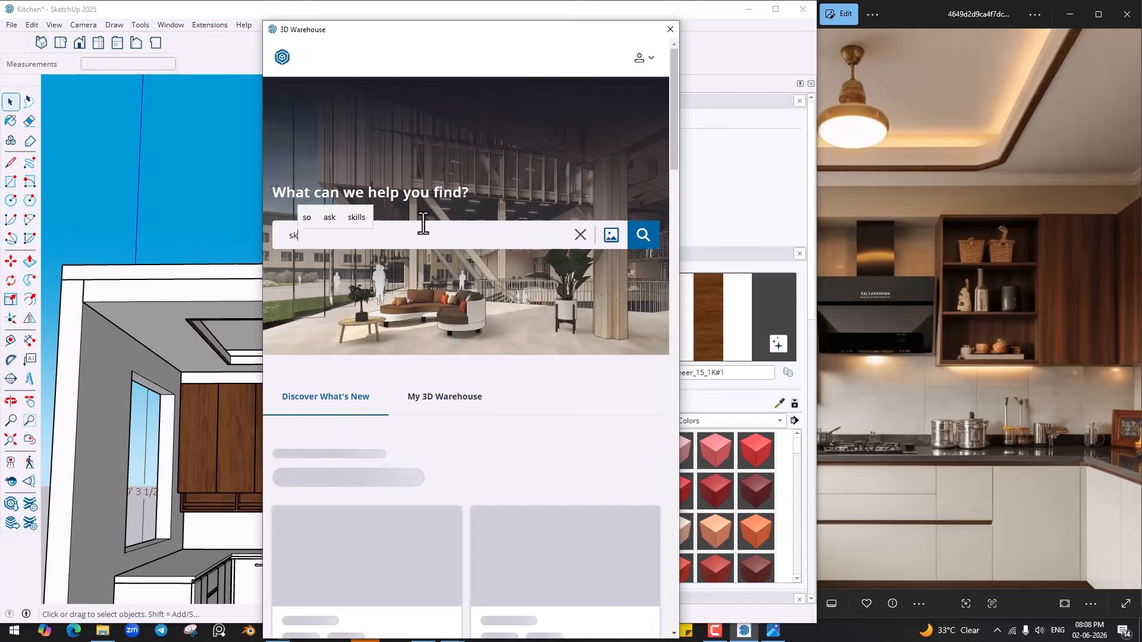
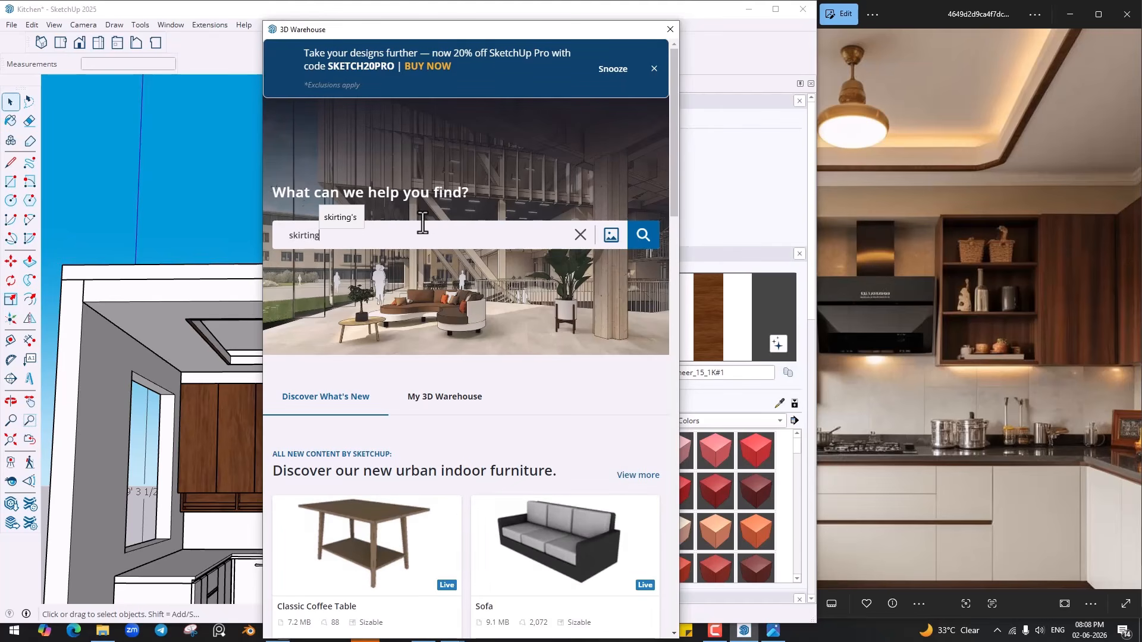
type("ing")
key("Return")
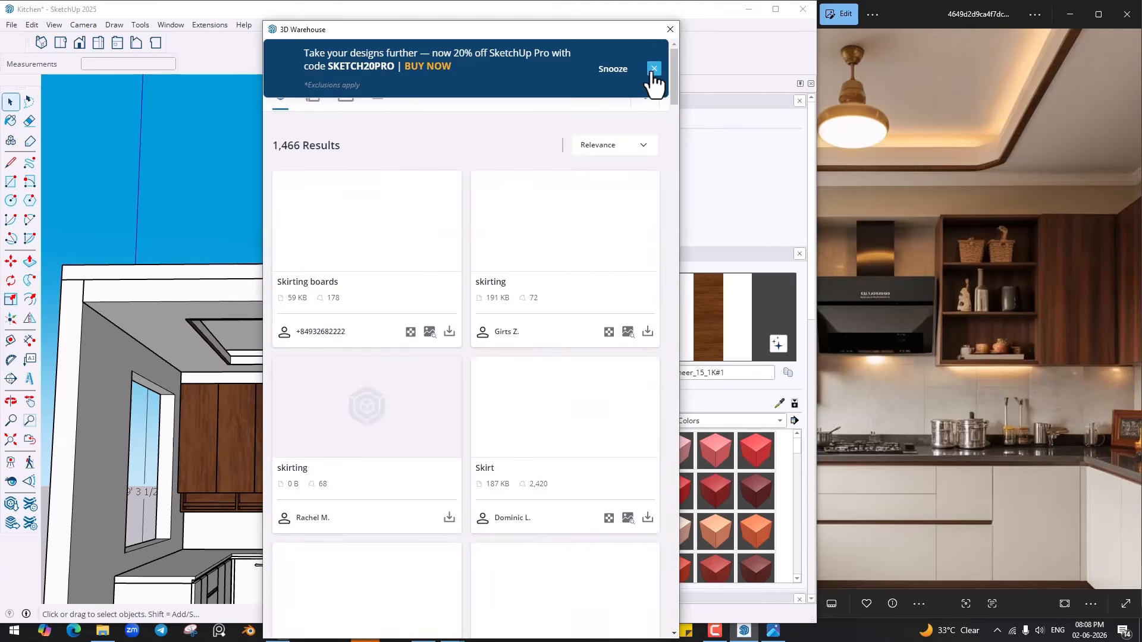
left_click(654, 68)
scroll(447, 223, "down", 2)
scroll(448, 219, "up", 2)
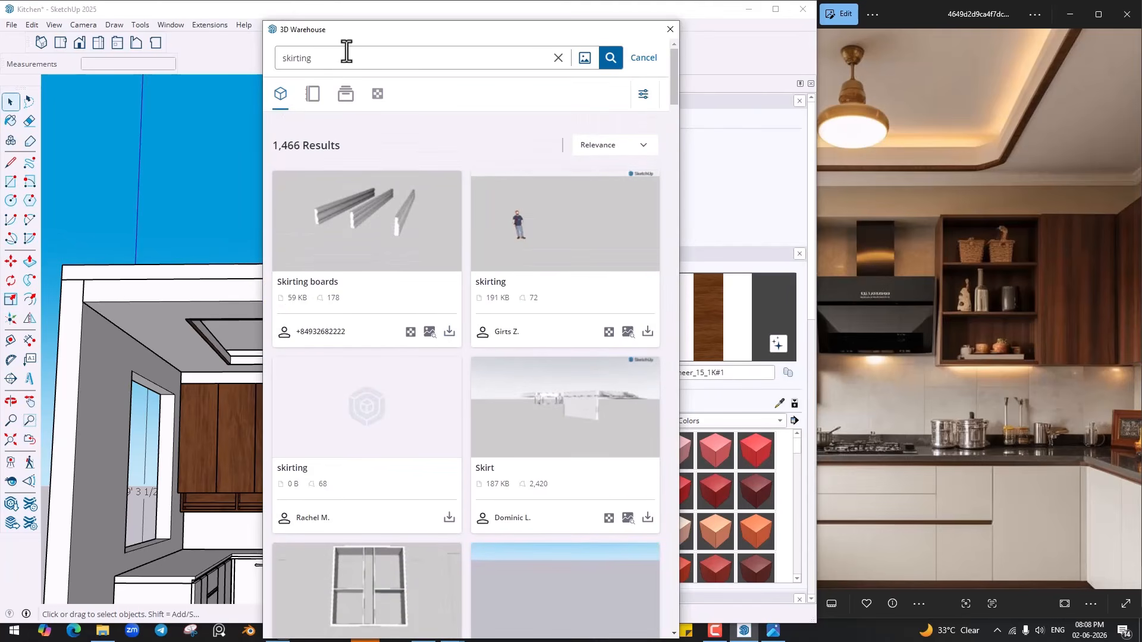
Search the 3D Warehouse for "cornice", load the 44 KB curved, stepped moulding and place it on the ground beside the kitchen
type("cornice")
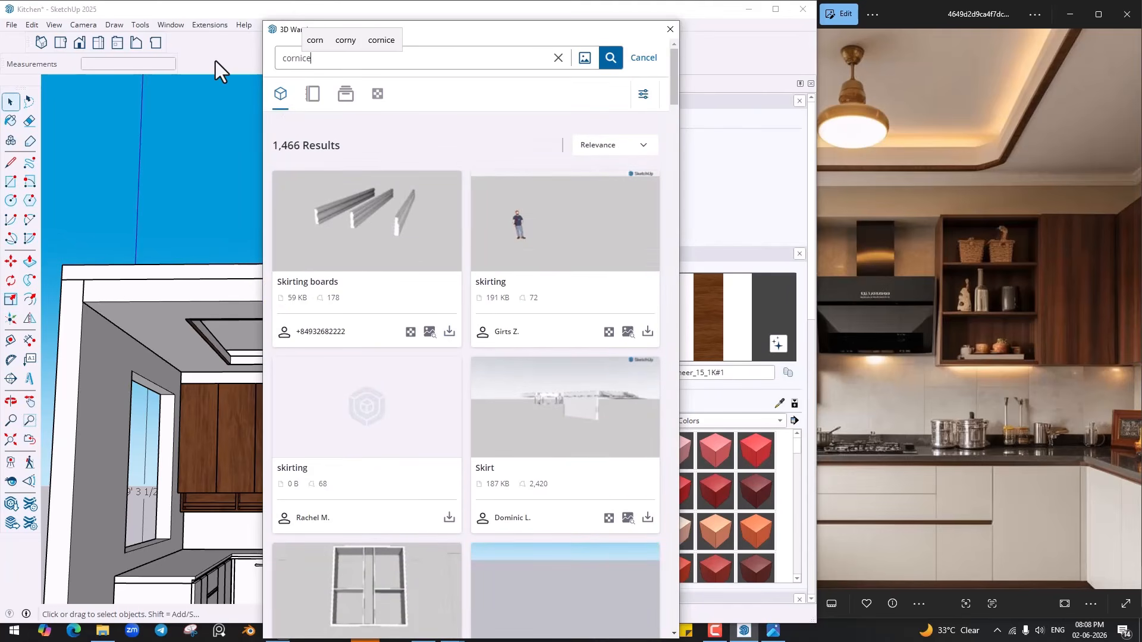
key("Return")
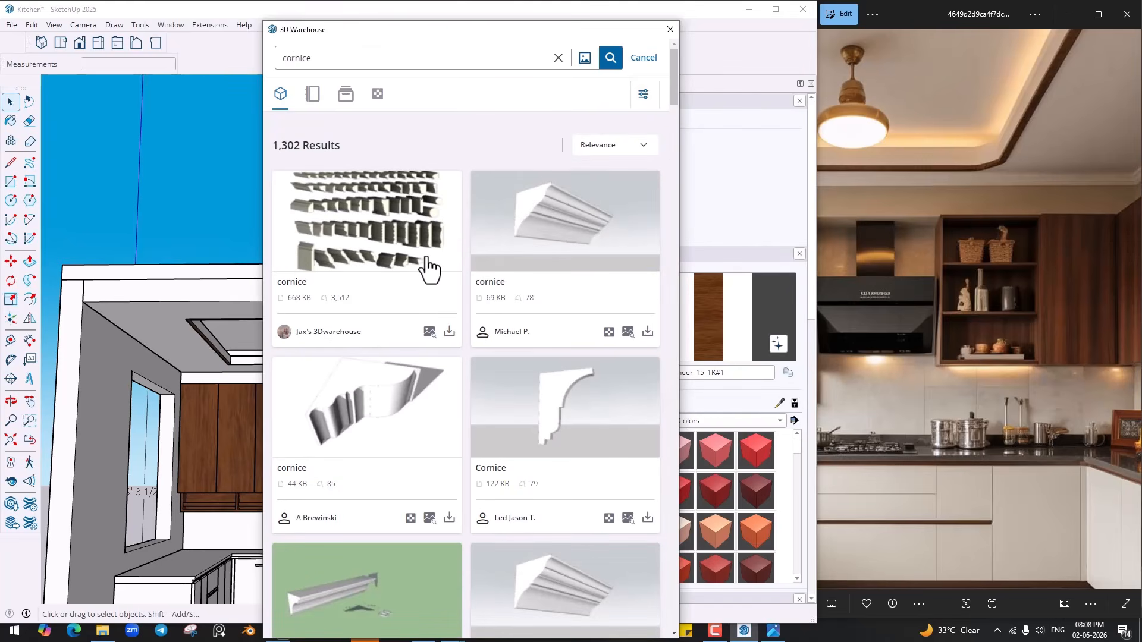
scroll(545, 220, "down", 2)
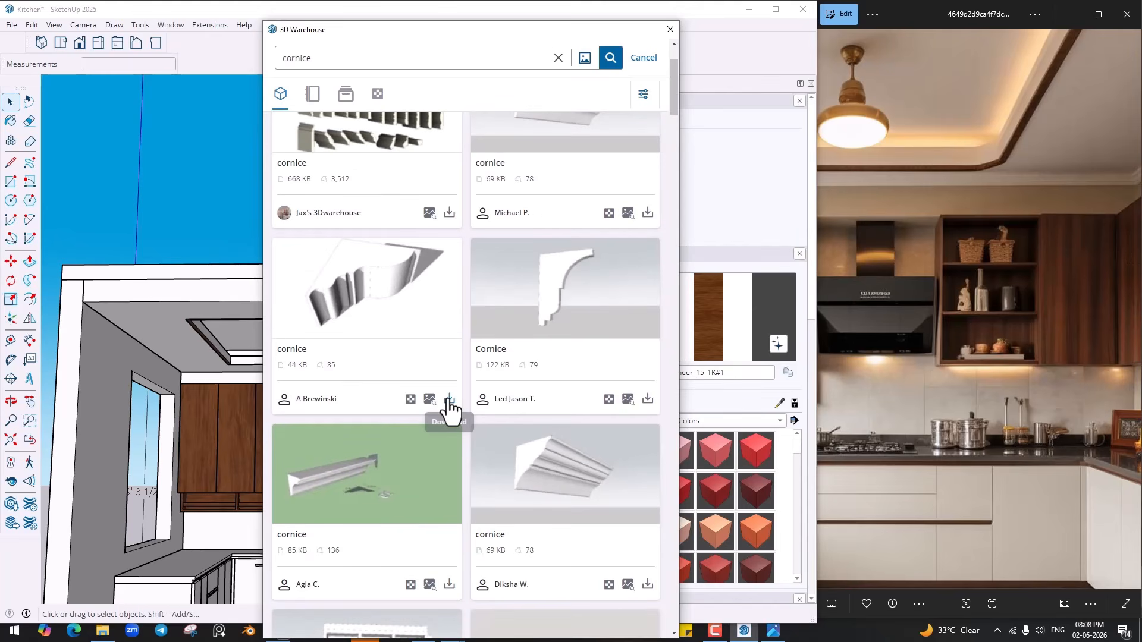
left_click(450, 400)
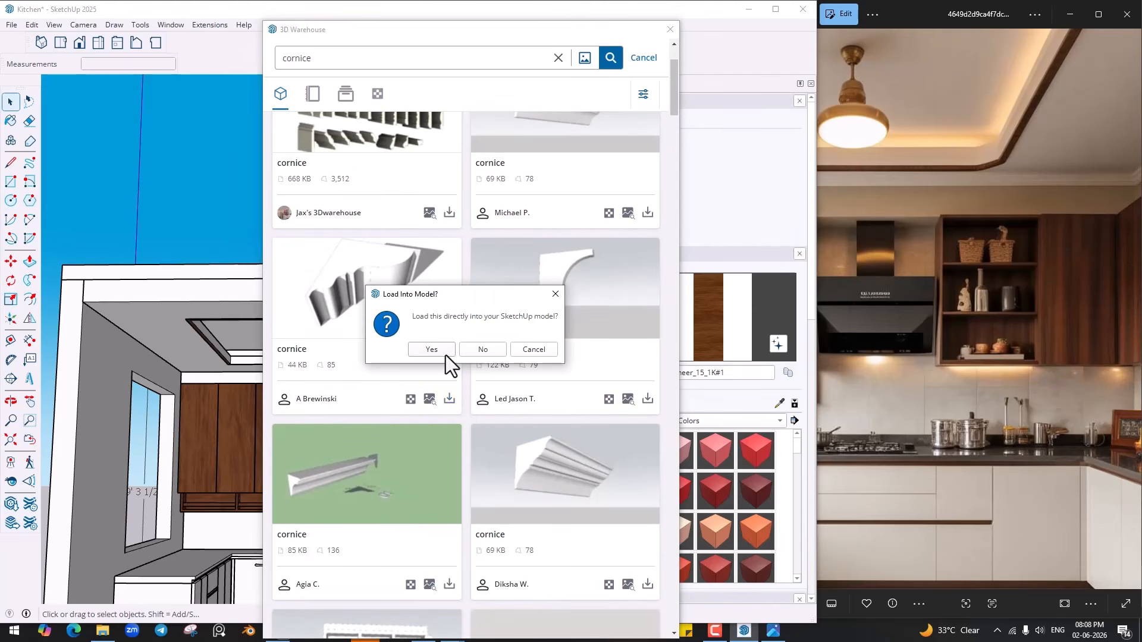
left_click(432, 350)
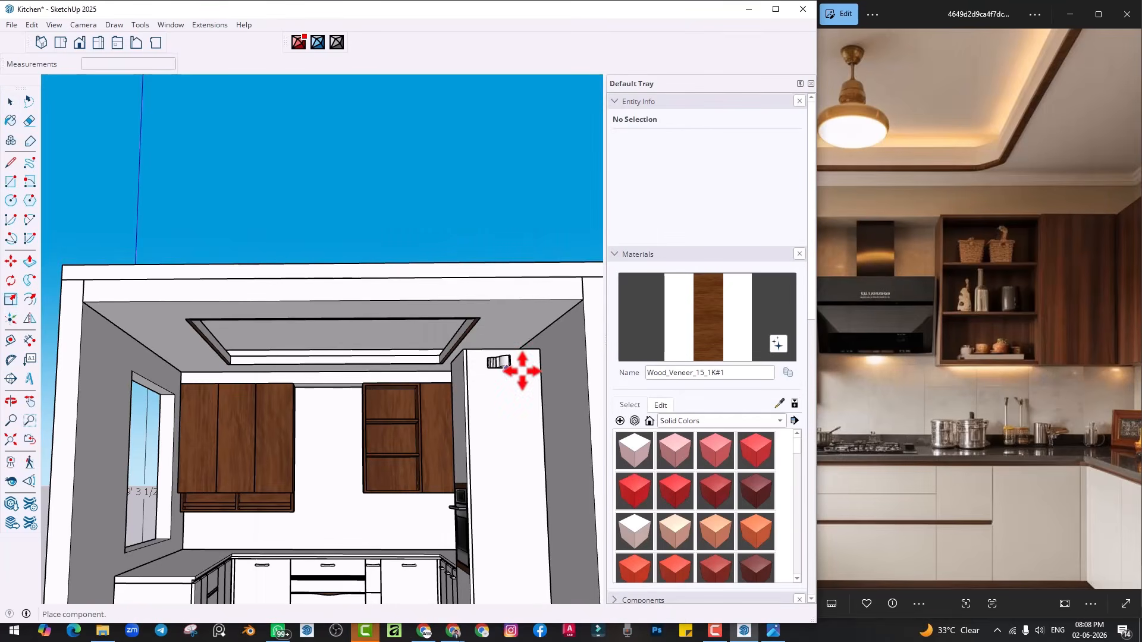
scroll(497, 413, "down", 3)
mouse_move(503, 421)
middle_mouse_down()
mouse_move(530, 476)
mouse_move(394, 268)
mouse_move(520, 468)
middle_mouse_up()
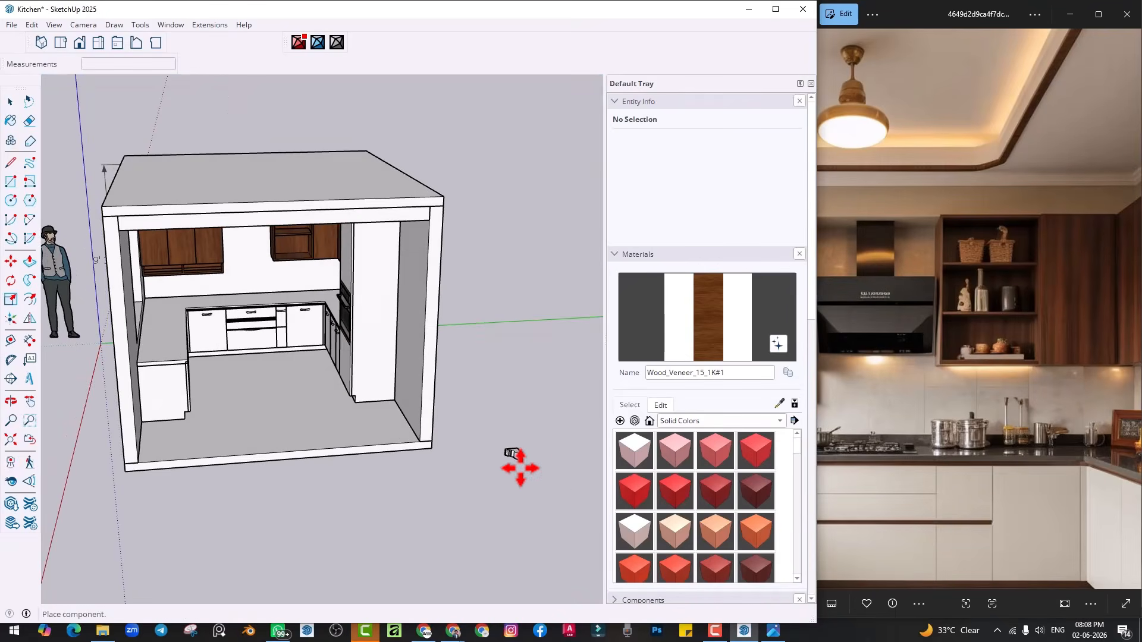
scroll(524, 477, "up", 6)
Copy the profile face with its edges from inside the cornice component and paste it as loose geometry in front of the kitchen
key("space")
double_click(509, 470)
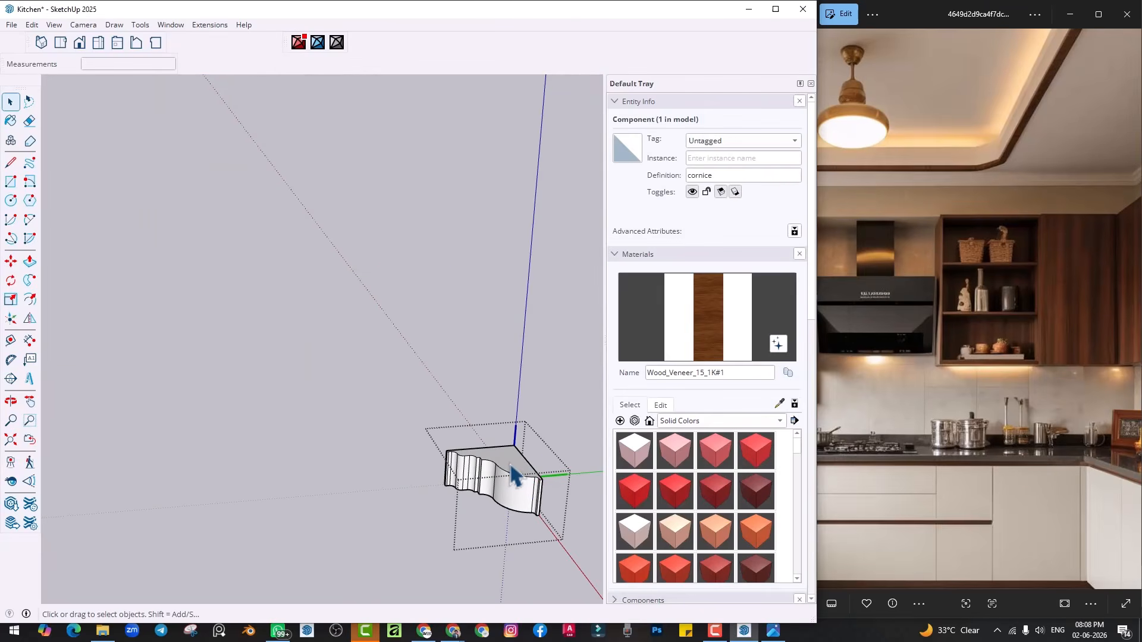
double_click(510, 465)
key("ctrl+c")
key("Escape")
scroll(515, 472, "down", 4)
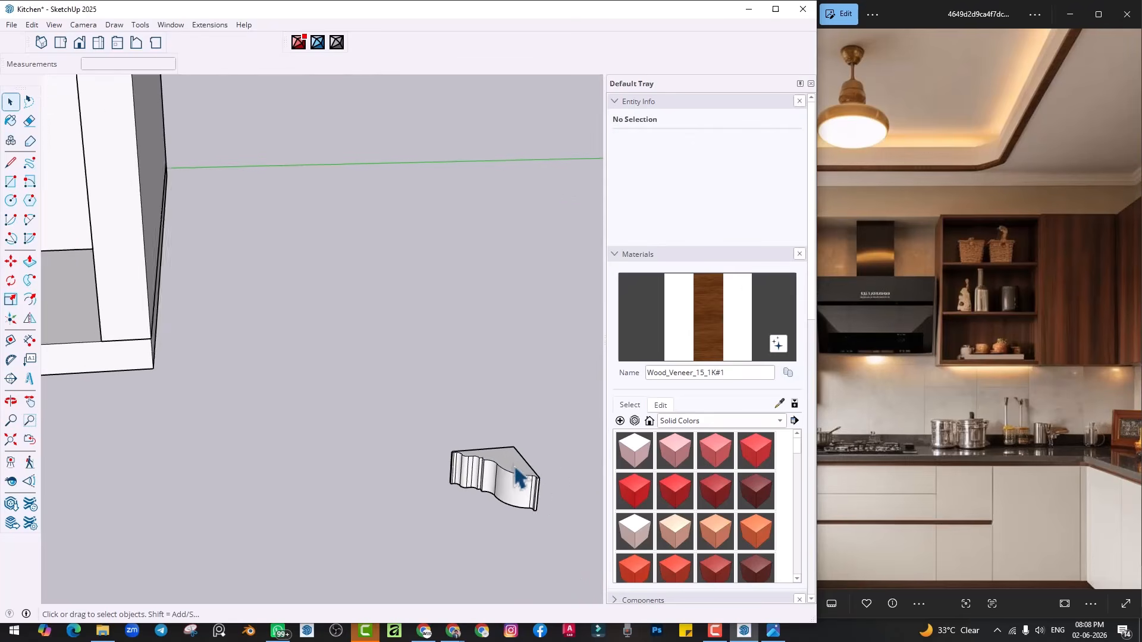
key("ctrl+v")
scroll(516, 465, "down", 2)
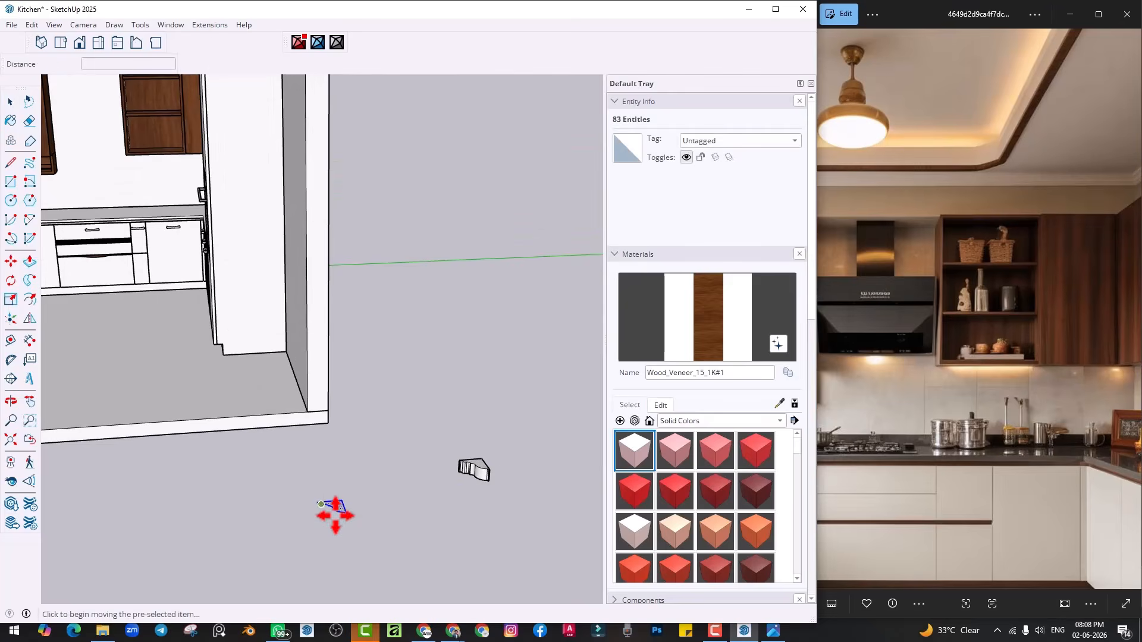
left_click(321, 505)
Rotate the pasted cornice profile 90 degrees about the red axis to stand it up, plus 90 degrees about the vertical axis
scroll(324, 505, "up", 3)
key("q")
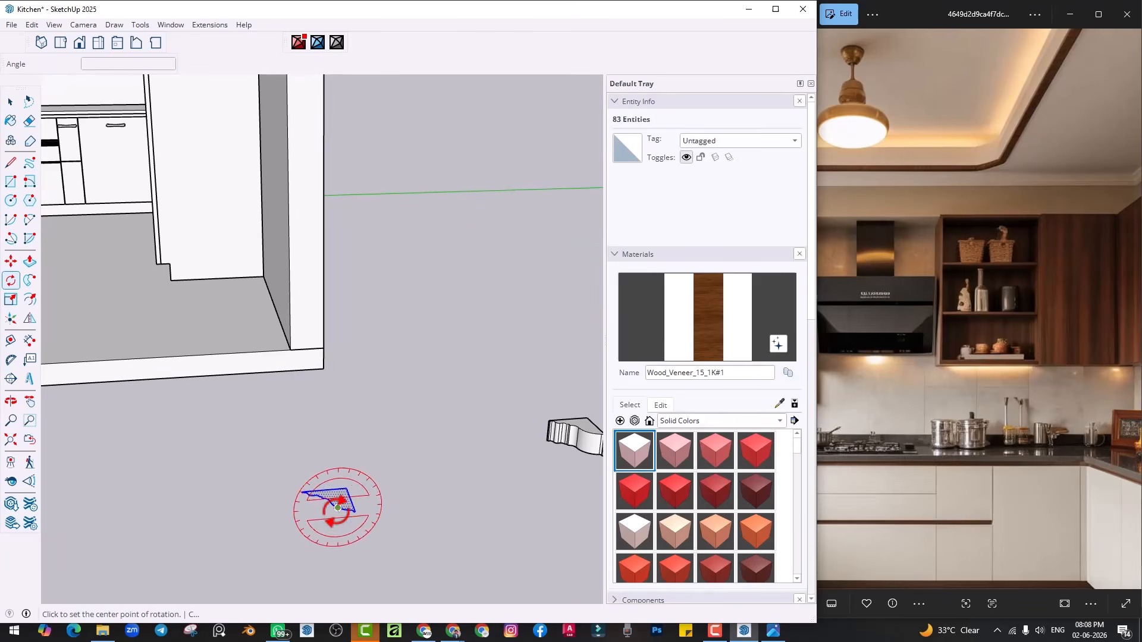
left_click(338, 507)
left_click(369, 509)
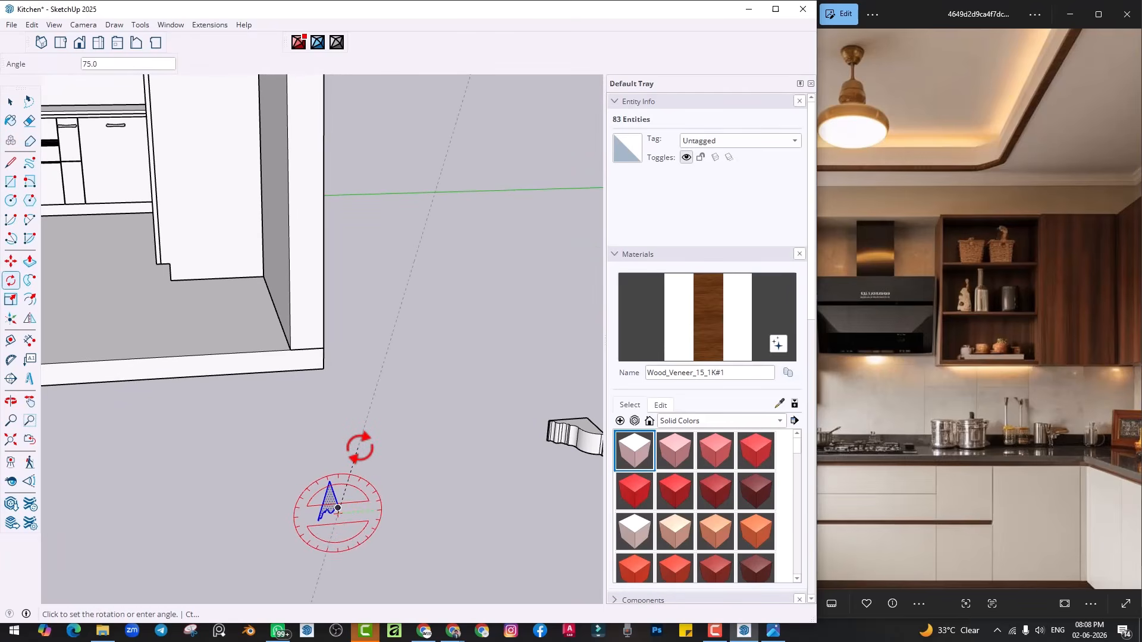
type("90")
key("Return")
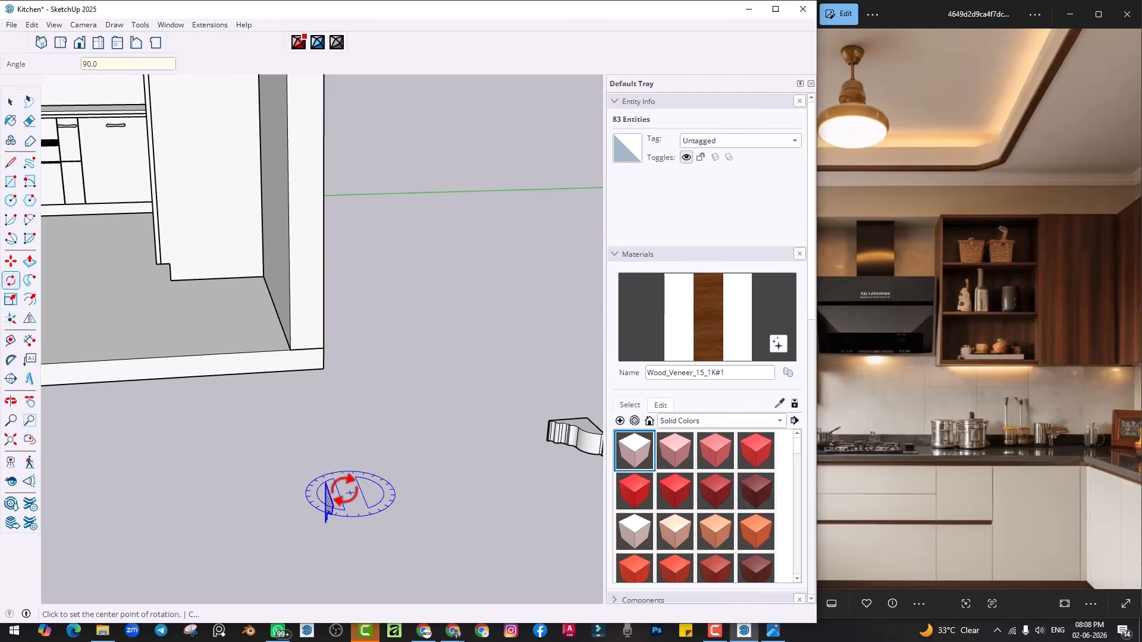
left_click(361, 492)
left_click(373, 523)
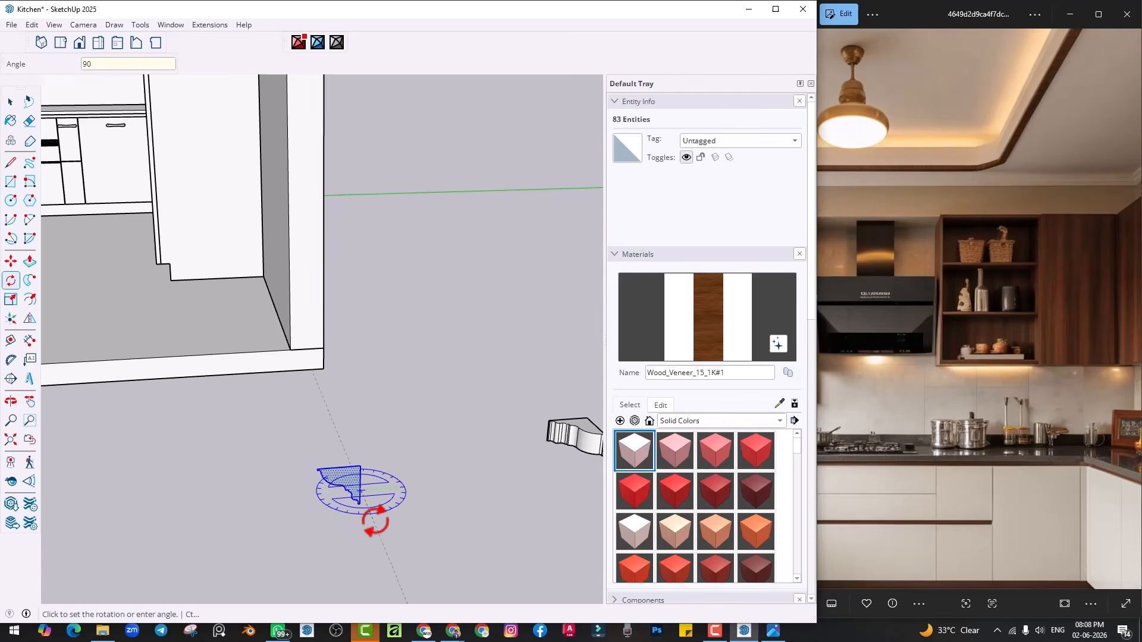
key("Return")
Move the cornice profile by its square corner to the front inner corner where the side wall by the tall cabinet meets the ceiling
key("m")
scroll(361, 502, "up", 1)
left_click(360, 458)
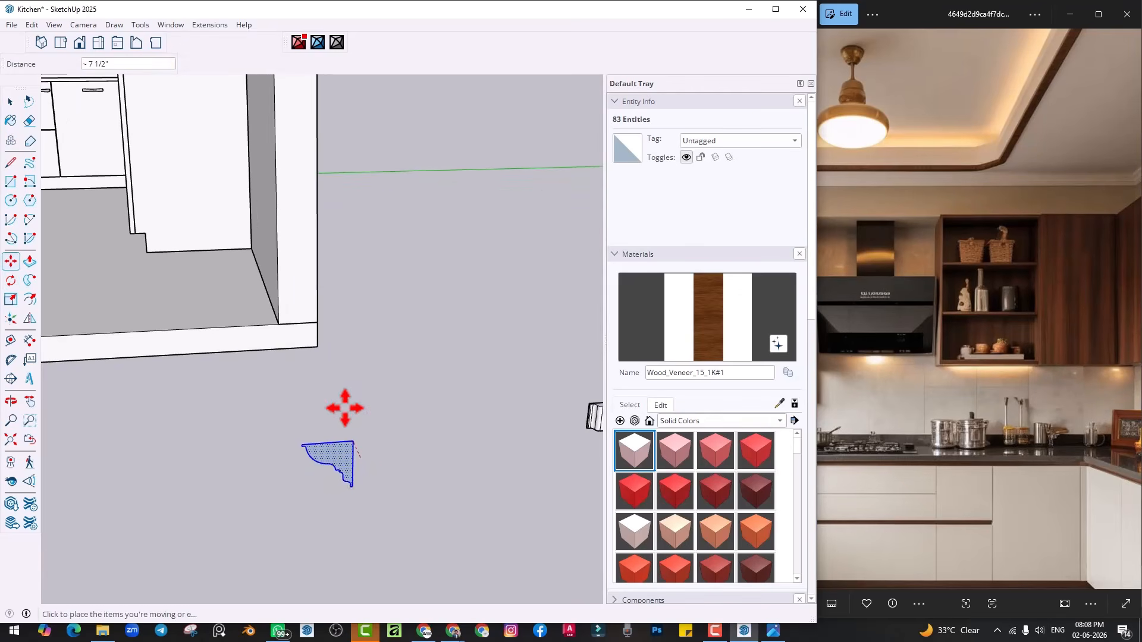
scroll(298, 268, "down", 2)
middle_click_drag(287, 238, 348, 513, "shift")
scroll(366, 261, "down", 2)
scroll(358, 179, "up", 4)
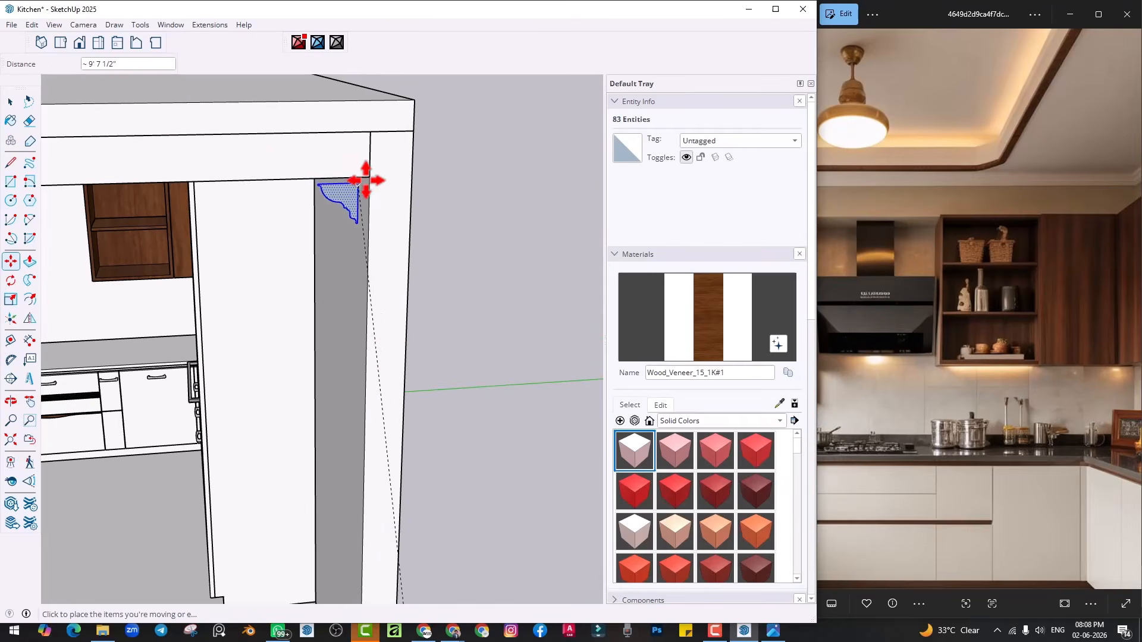
left_click(369, 178)
middle_click_drag(355, 220, 361, 140)
middle_click_drag(361, 141, 370, 242, "shift")
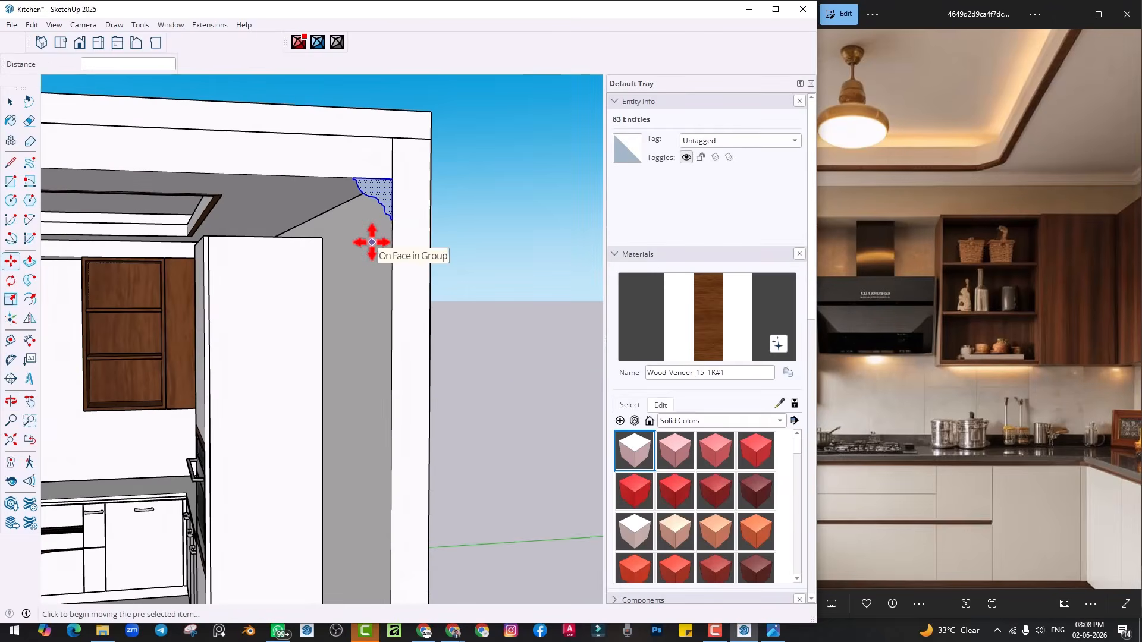
Scale the cornice profile down uniformly to about 0.83, keeping its square corner in the wall-ceiling corner
key("s")
scroll(369, 215, "up", 2)
left_click(343, 223)
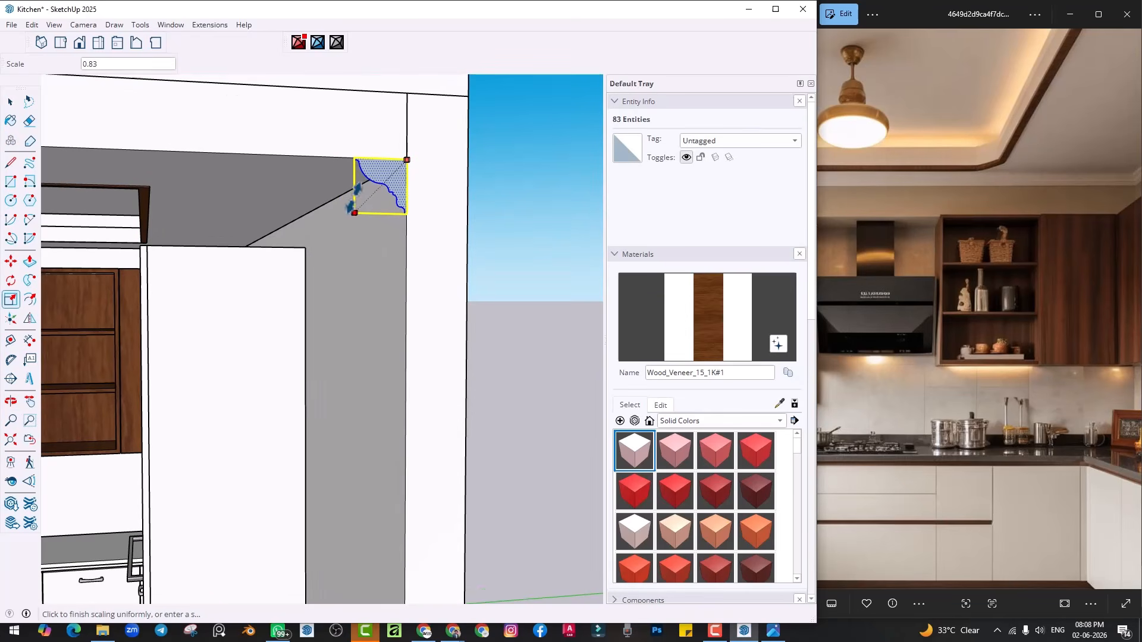
left_click(352, 207)
middle_click_drag(352, 208, 390, 242)
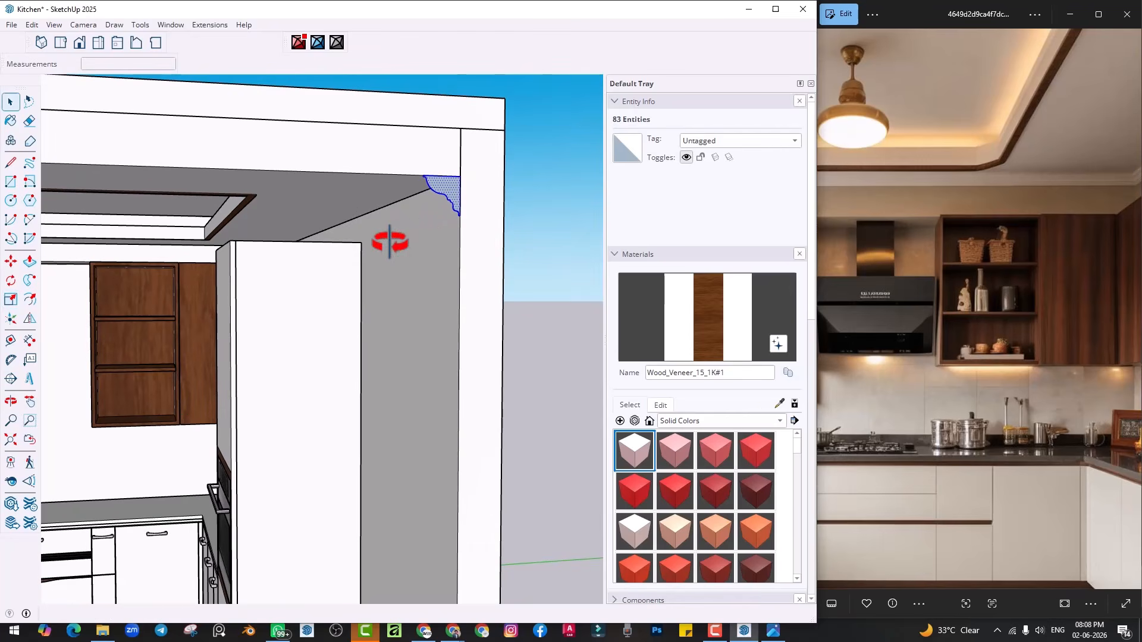
Draw path edges where the two side walls and the back wall meet the ceiling, and select all three edges
scroll(289, 234, "up", 3)
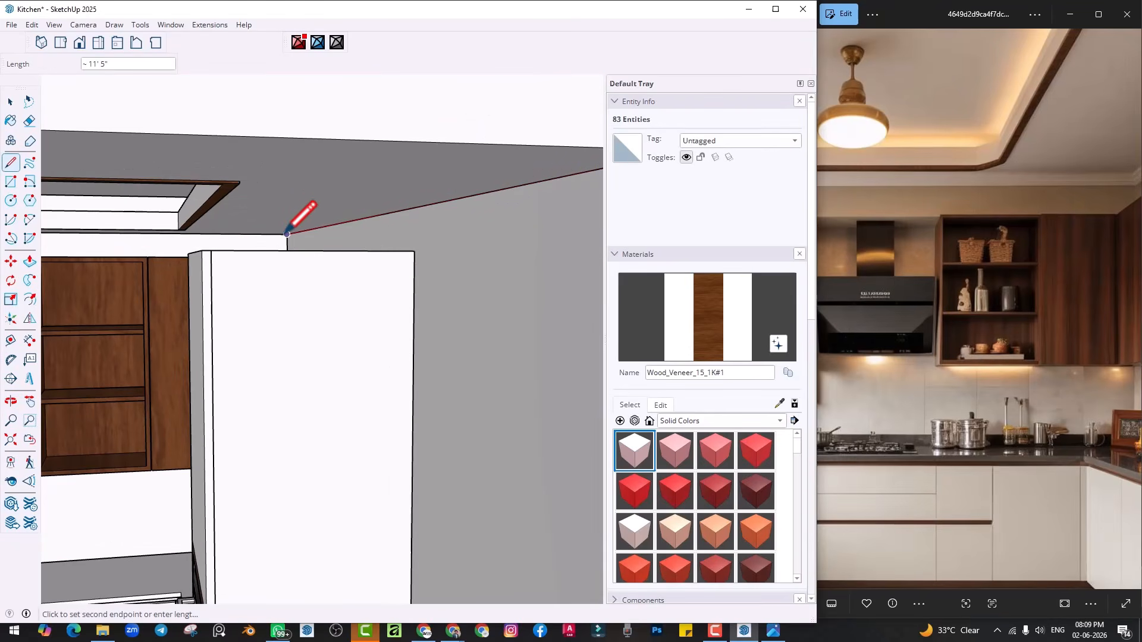
middle_click_drag(288, 233, 348, 181)
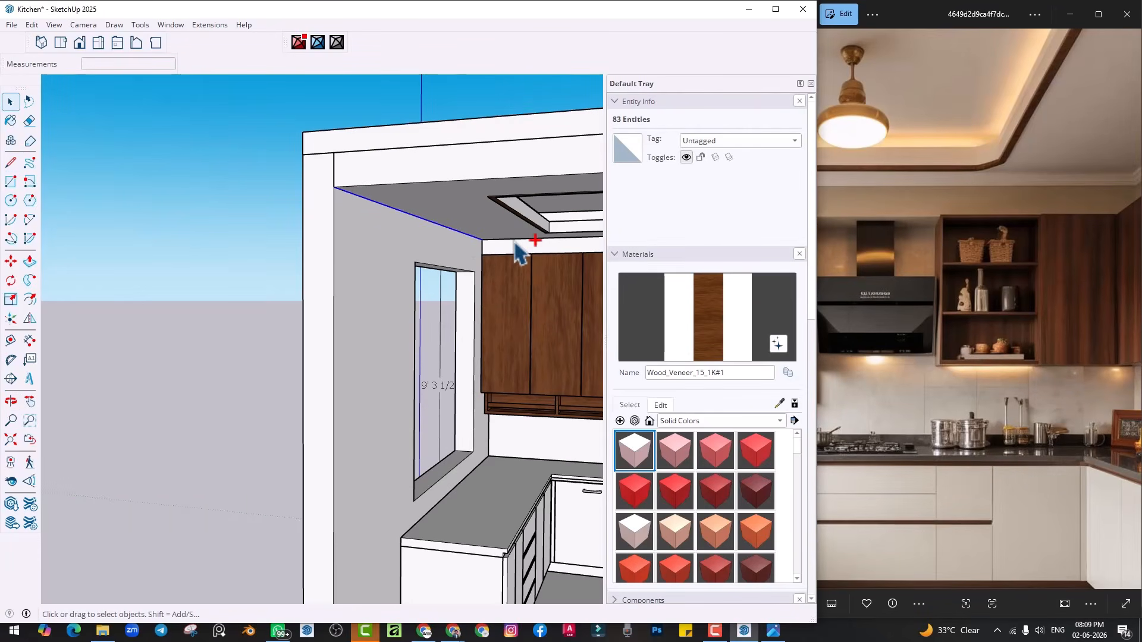
middle_click_drag(543, 269, 591, 273)
middle_click_drag(591, 274, 400, 265, "shift")
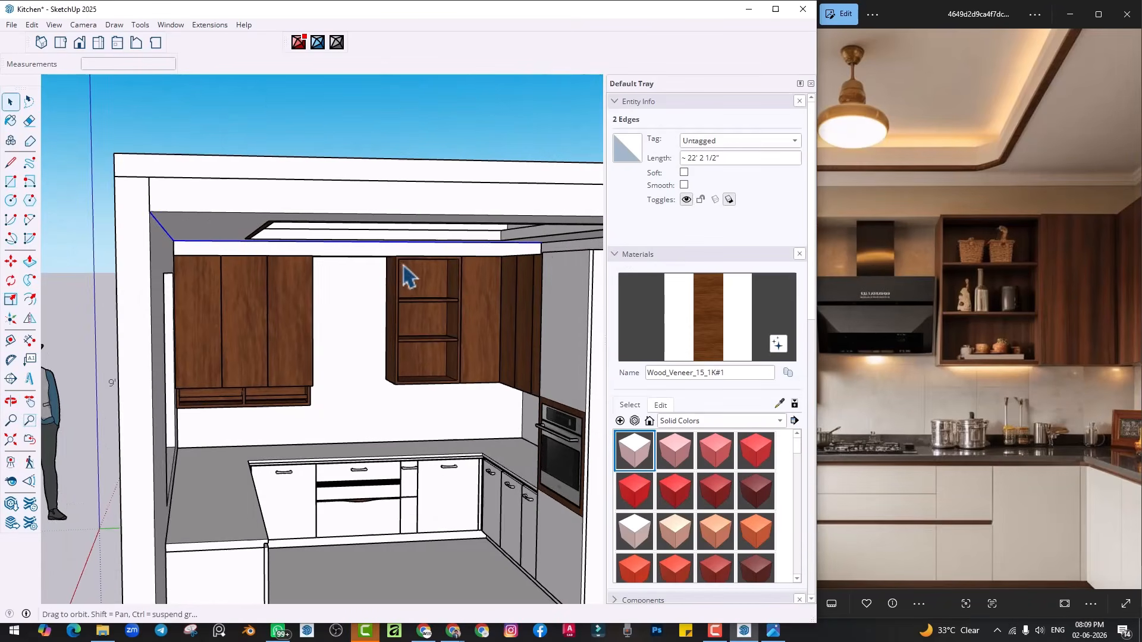
scroll(562, 243, "up", 2)
scroll(556, 245, "down", 3)
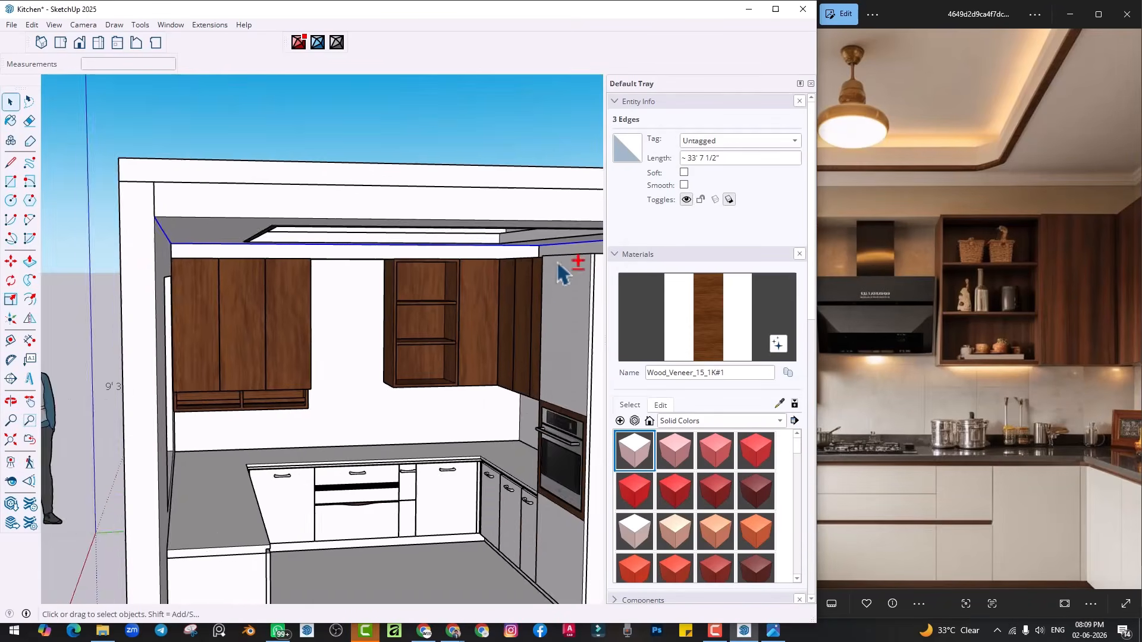
middle_click_drag(556, 264, 354, 259, "shift")
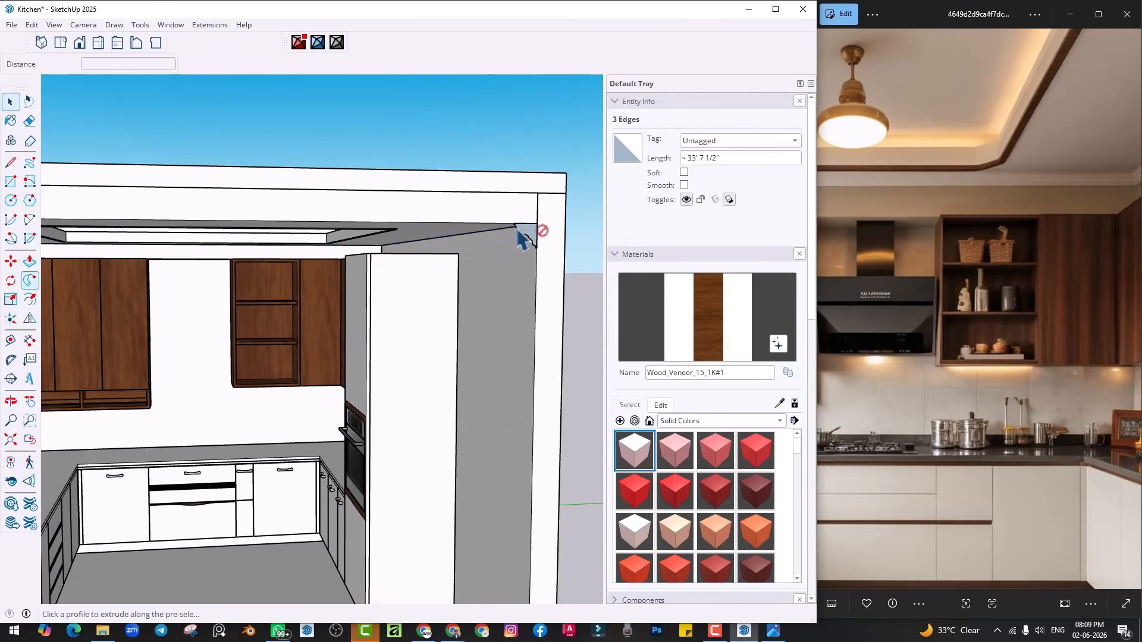
Sweep the cornice profile along the selected edges with Follow Me and make the complete moulding a group
left_click(524, 236)
scroll(527, 237, "up", 4)
key("space")
triple_click(527, 237)
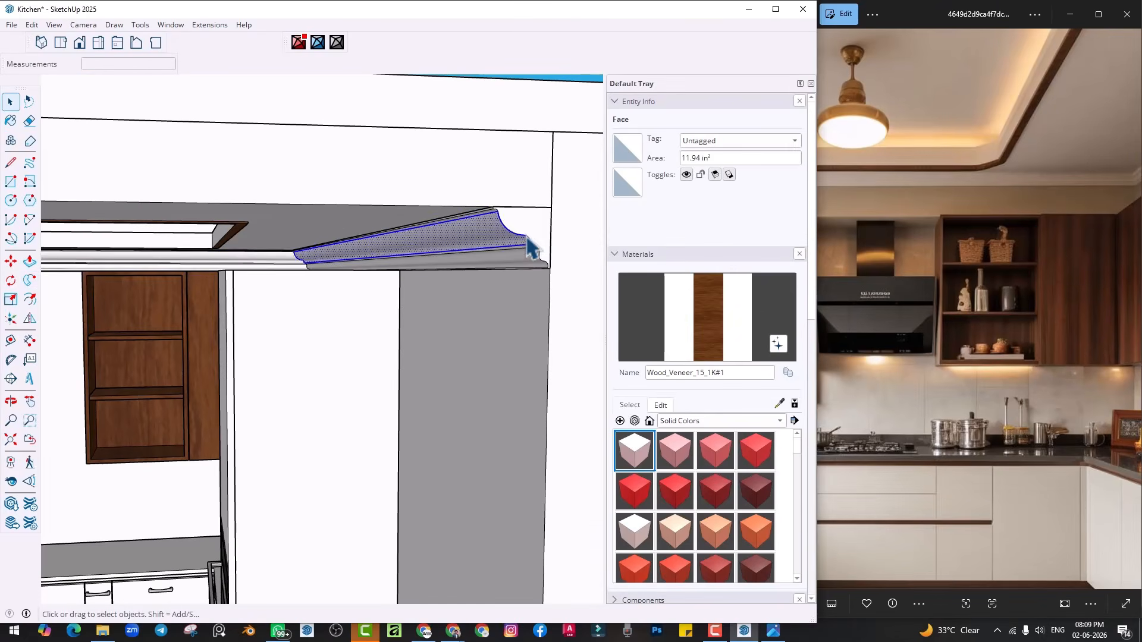
right_click(525, 238)
left_click(570, 108)
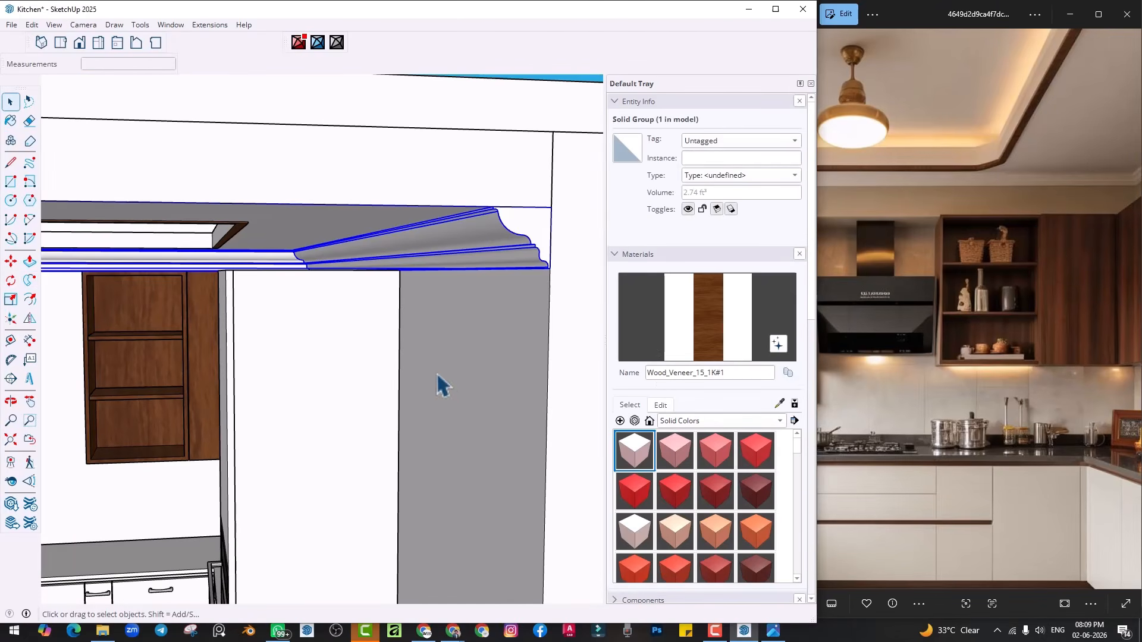
Paint the recessed ceiling and the cornice moulding with the solid color M02_Ash_Whisper
scroll(452, 405, "down", 5)
left_click(500, 333)
middle_click_drag(501, 333, 497, 269)
scroll(437, 289, "up", 2)
scroll(260, 305, "up", 2)
middle_click_drag(260, 305, 376, 334, "shift")
scroll(392, 322, "down", 3)
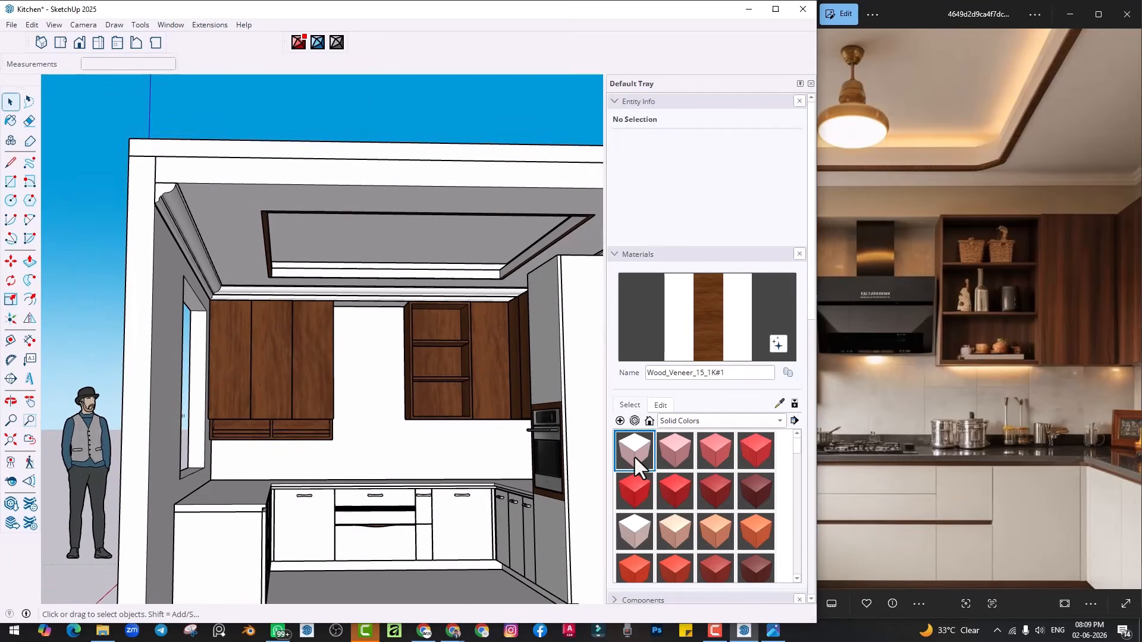
left_click(634, 455)
scroll(689, 500, "down", 10)
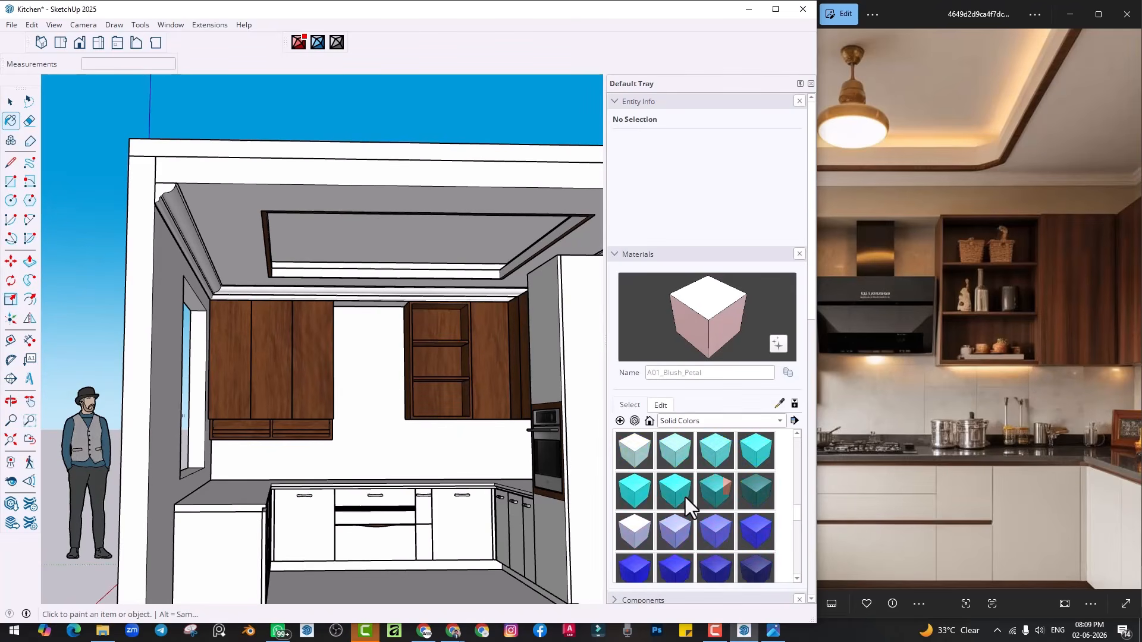
left_click(701, 532)
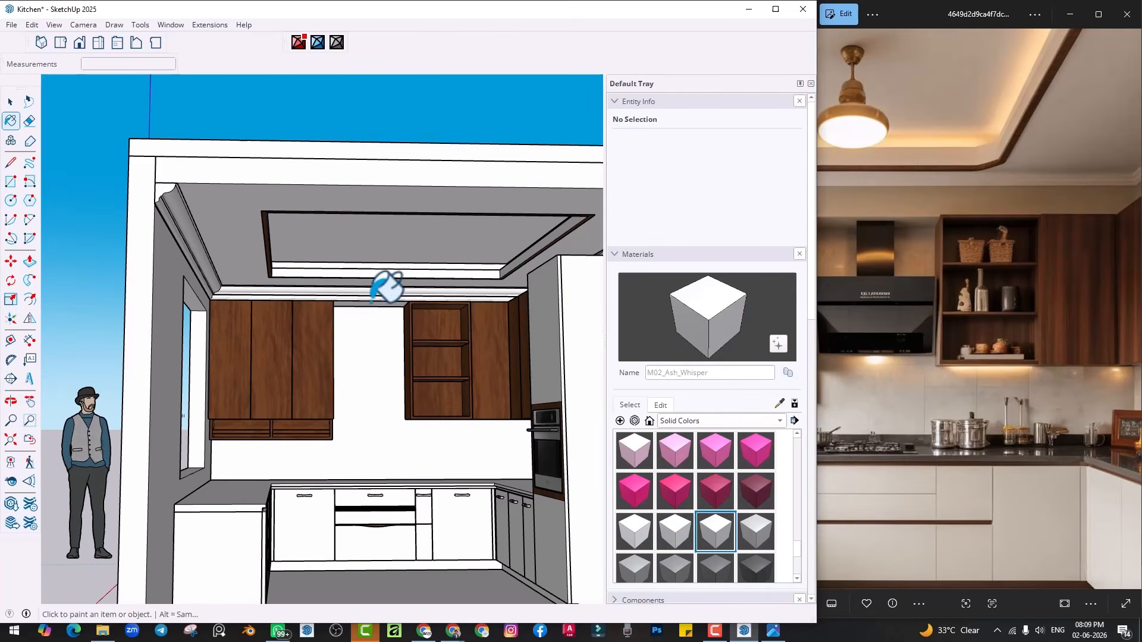
scroll(247, 225, "up", 2)
left_click(319, 237)
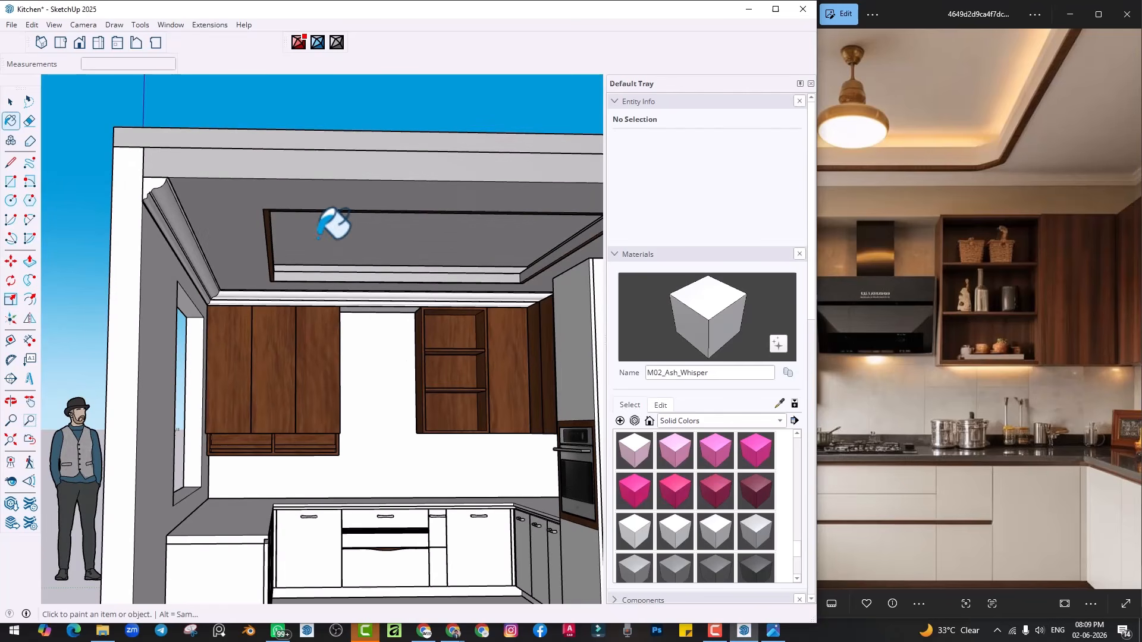
left_click(174, 227)
mouse_move(361, 313)
middle_mouse_down("shift")
mouse_move(360, 323)
mouse_move(353, 290)
middle_mouse_up("shift")
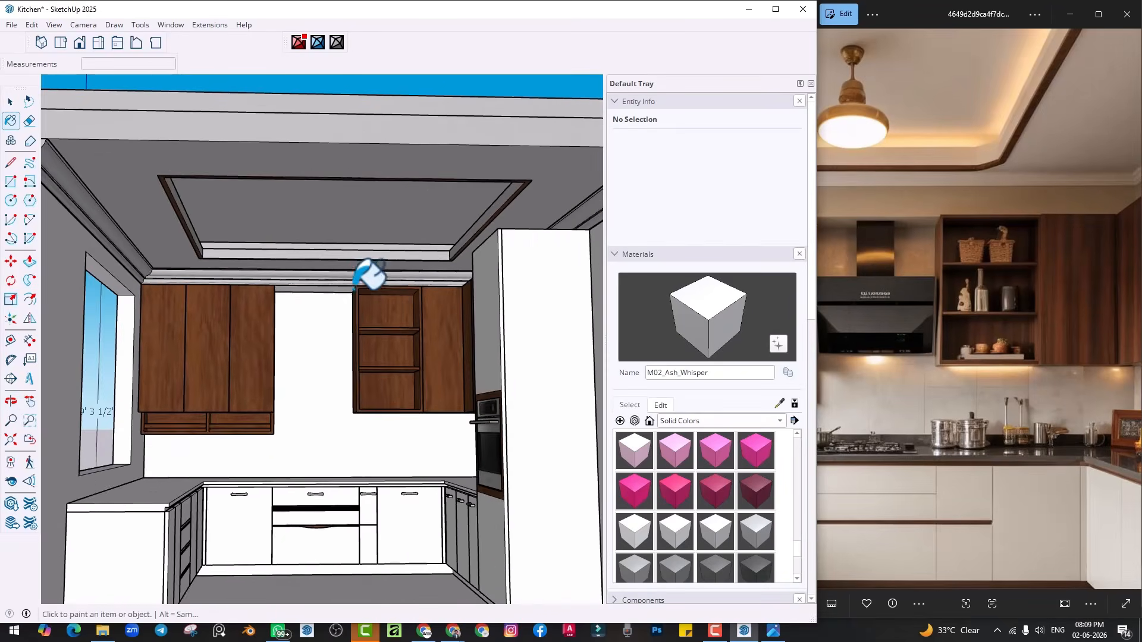
Paint the kitchen walls with the solid color M00_Soft_Cloud
scroll(356, 300, "down", 2)
mouse_move(415, 345)
middle_mouse_down()
mouse_move(484, 252)
mouse_move(395, 252)
mouse_move(370, 268)
mouse_move(391, 294)
middle_mouse_up()
mouse_move(230, 274)
middle_mouse_down()
mouse_move(311, 357)
mouse_move(303, 366)
middle_mouse_up()
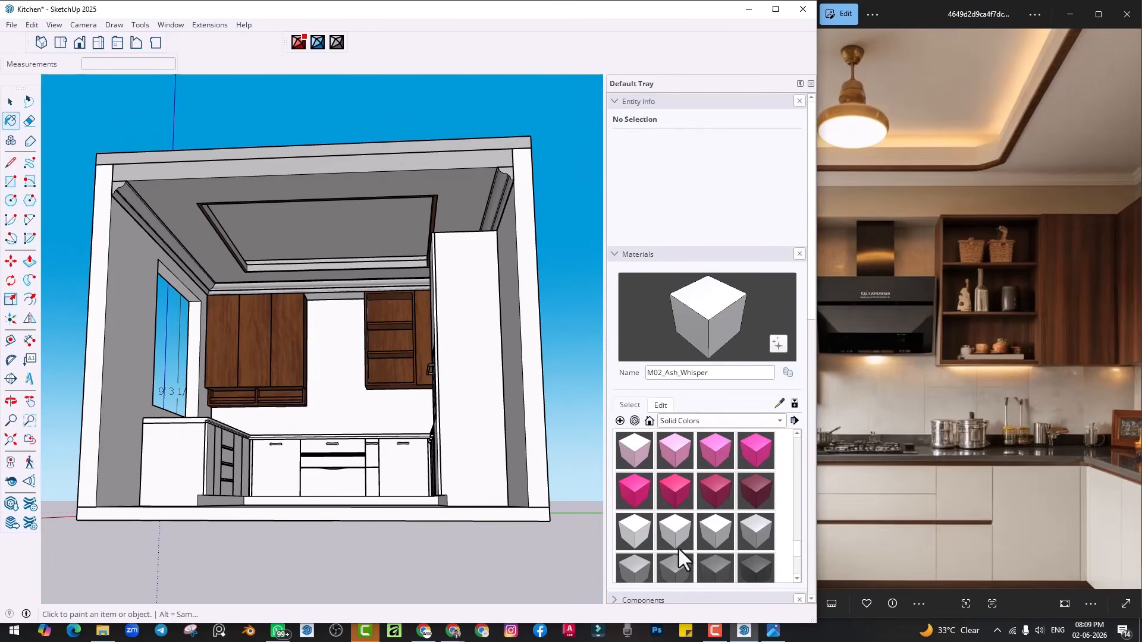
left_click(635, 535)
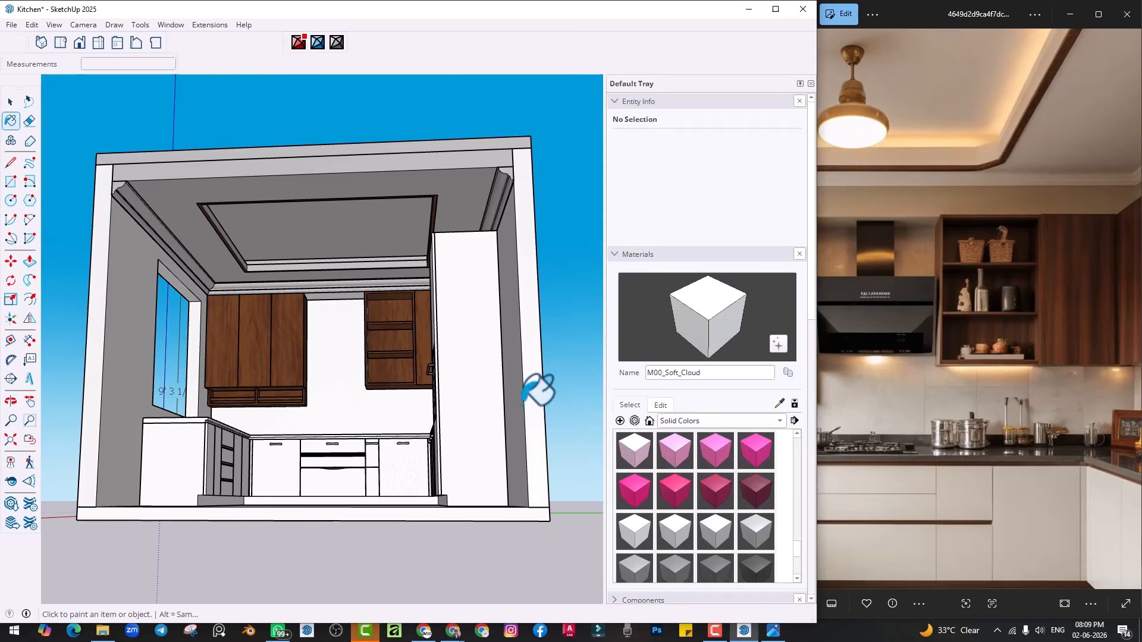
middle_click_drag(442, 415, 452, 535)
middle_click_drag(506, 476, 436, 482)
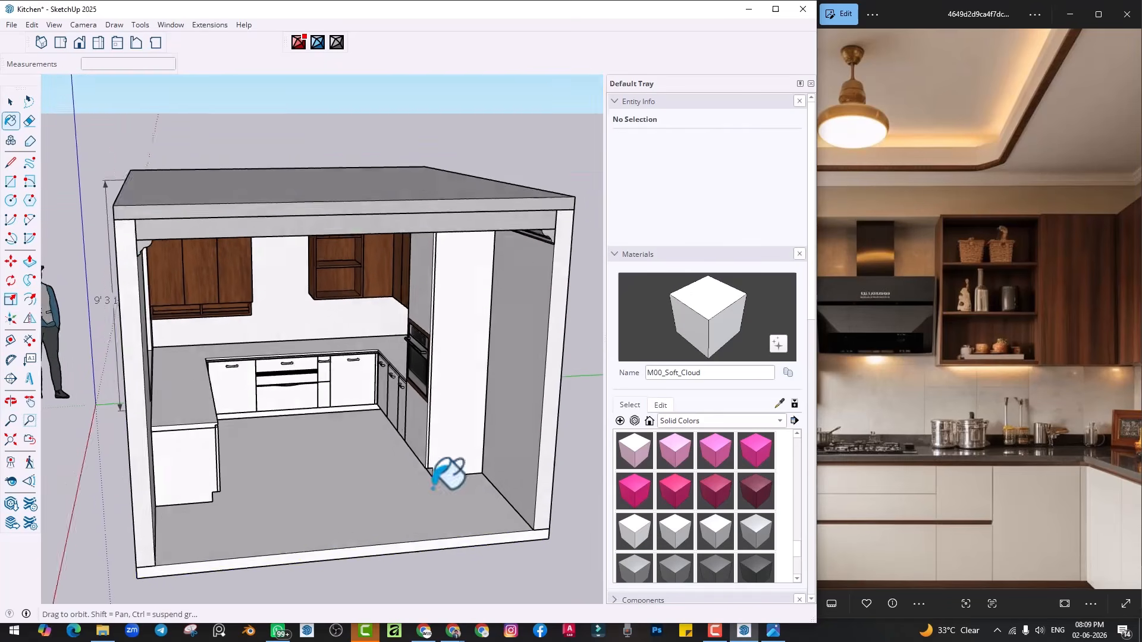
Open the floor slab's group for editing and select its top face
key("space")
double_click(354, 486)
left_click(355, 489)
scroll(1002, 475, "down", 2)
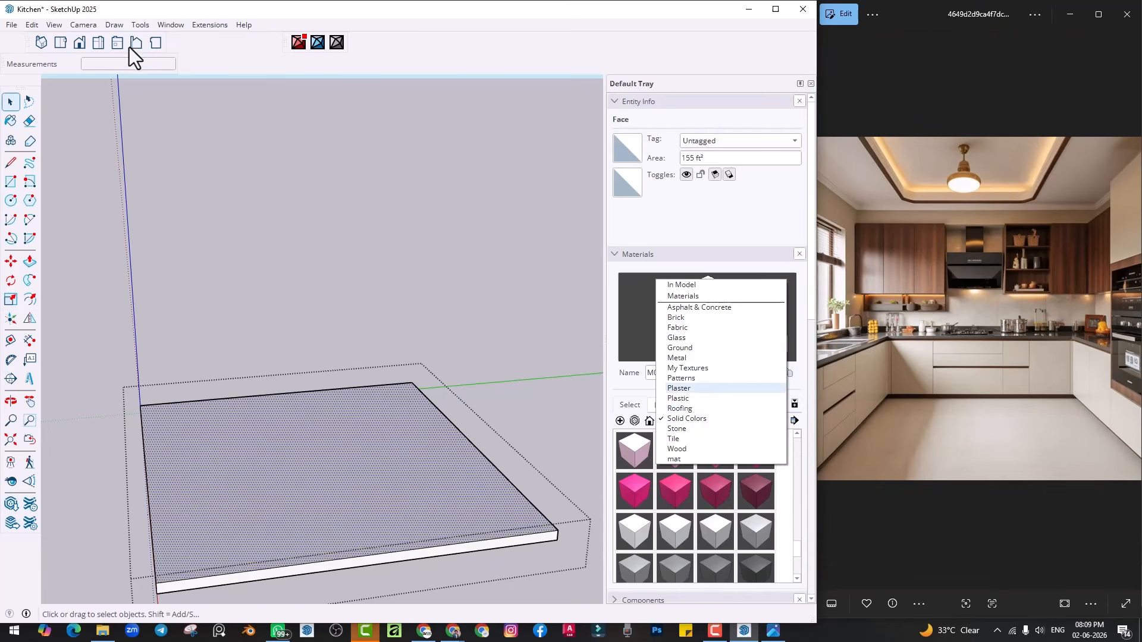
Search the 3D Warehouse materials for "marble" and browse the texture images for a floor finish matching the reference
left_click(171, 25)
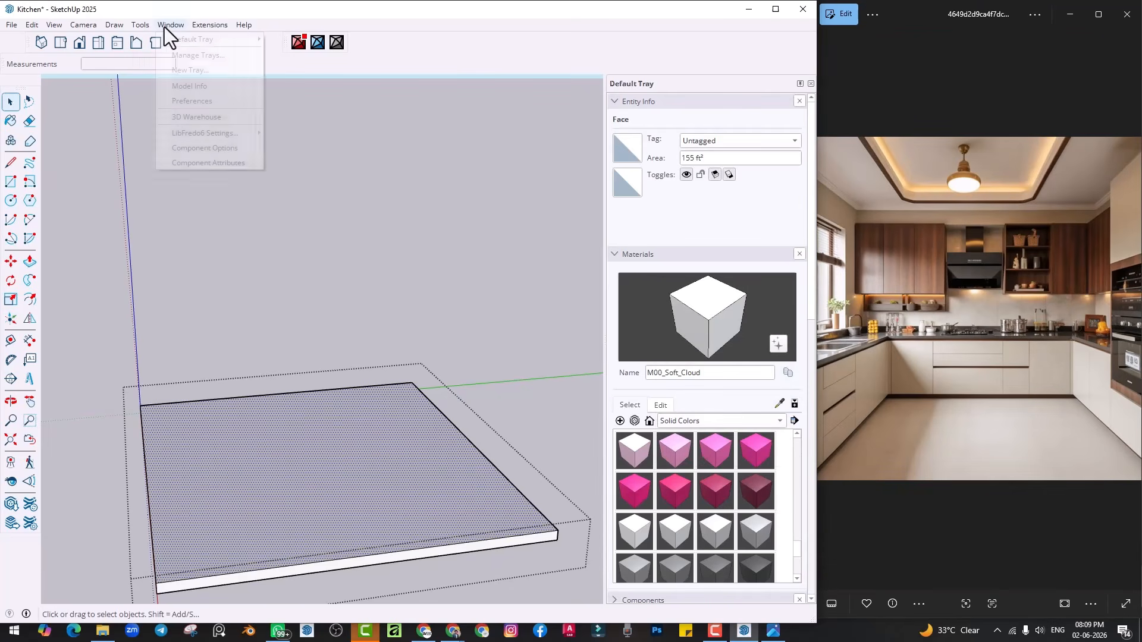
left_click(189, 116)
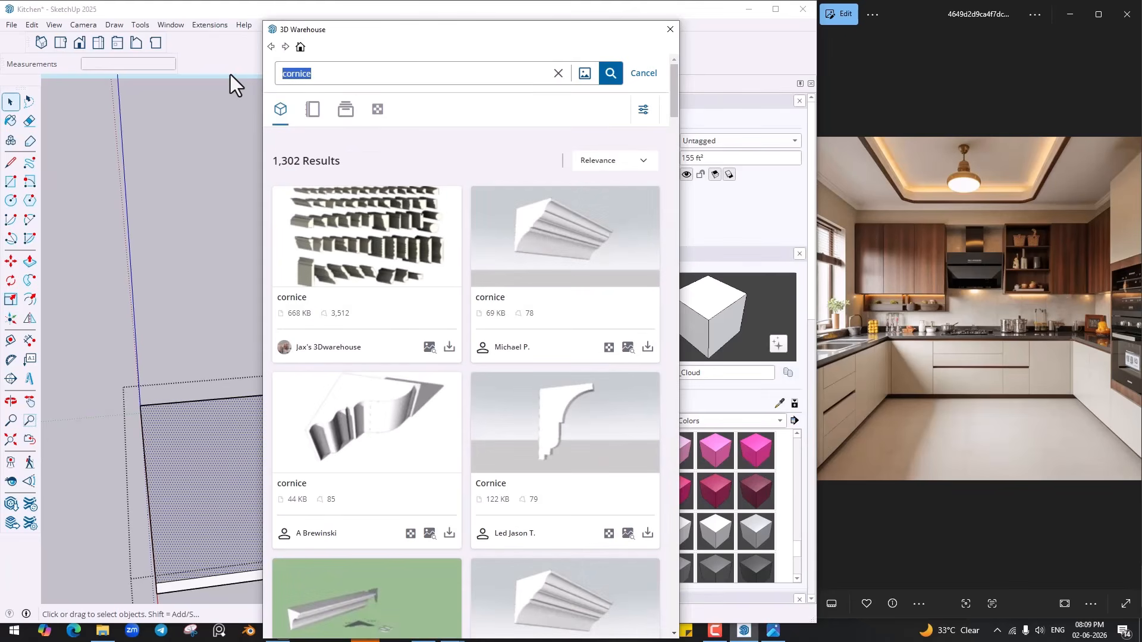
type("marble")
key("Return")
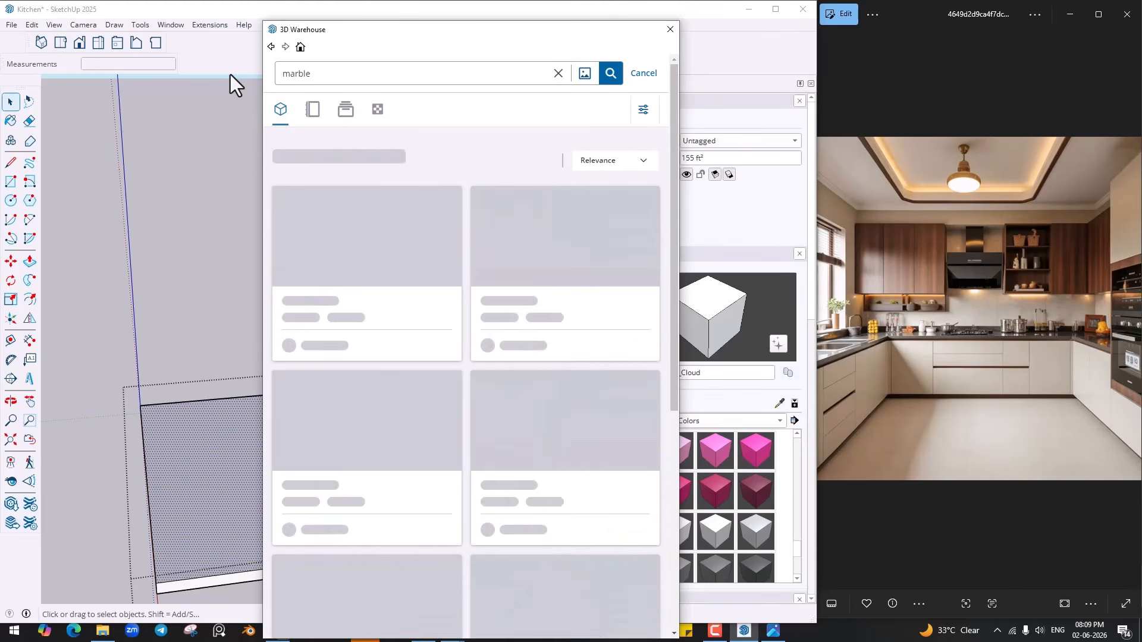
left_click(378, 113)
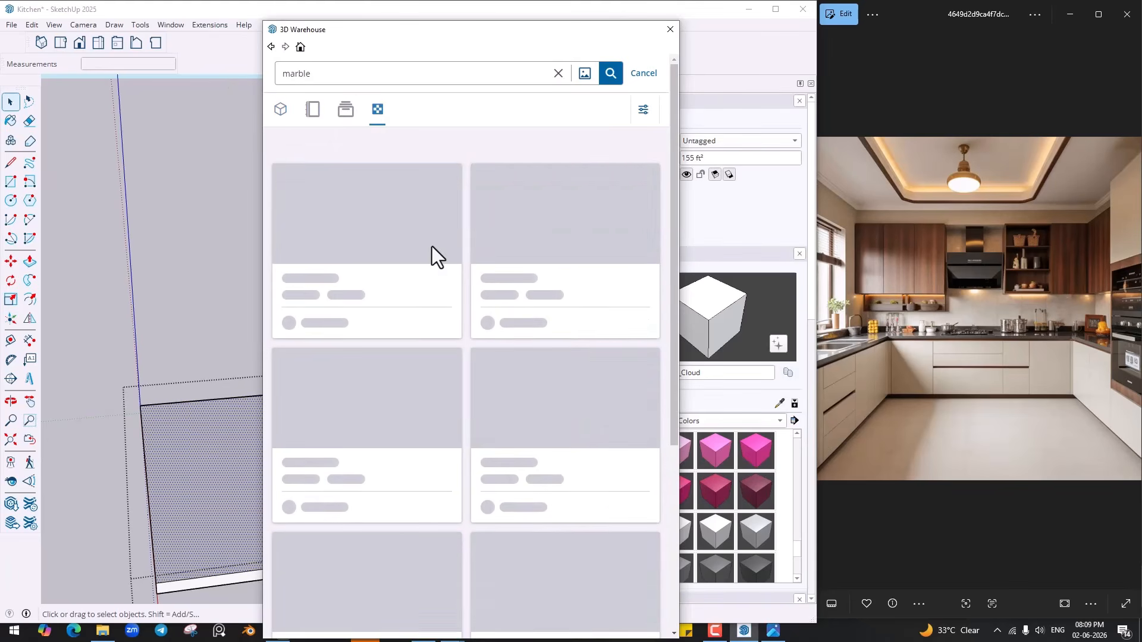
scroll(432, 246, "down", 2)
scroll(433, 300, "up", 2)
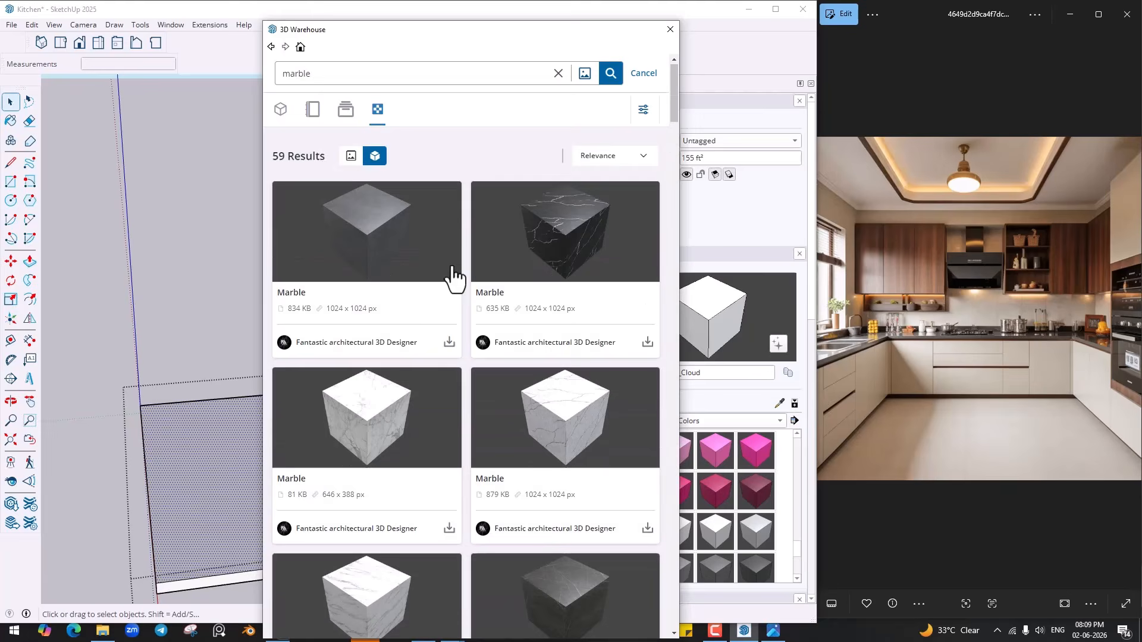
left_click(350, 160)
scroll(464, 280, "down", 4)
scroll(468, 275, "down", 12)
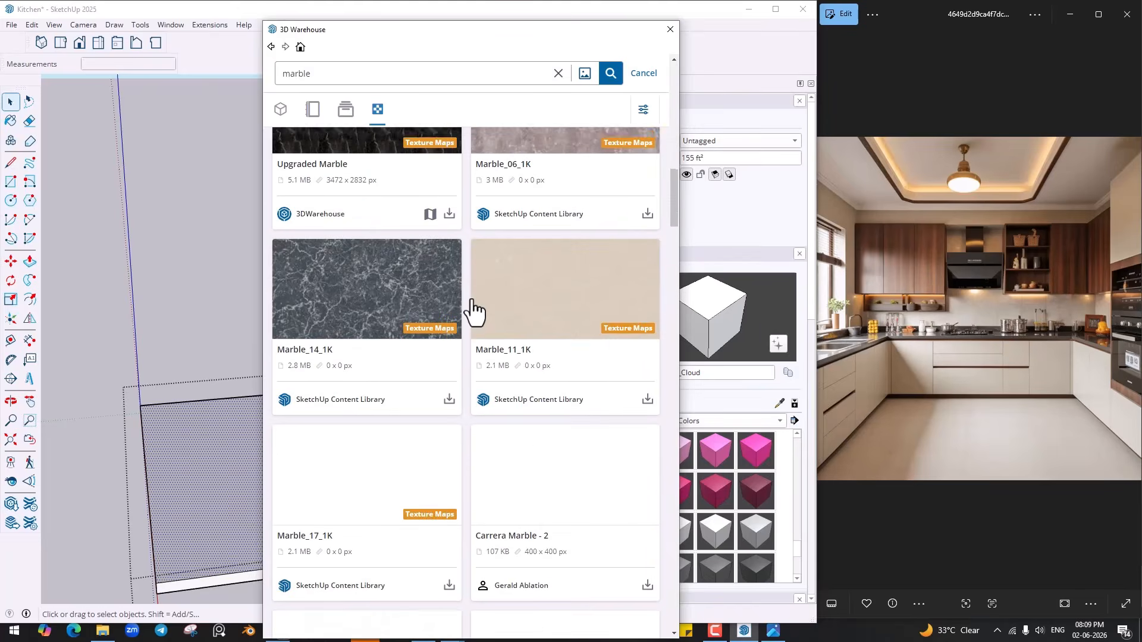
scroll(471, 303, "down", 10)
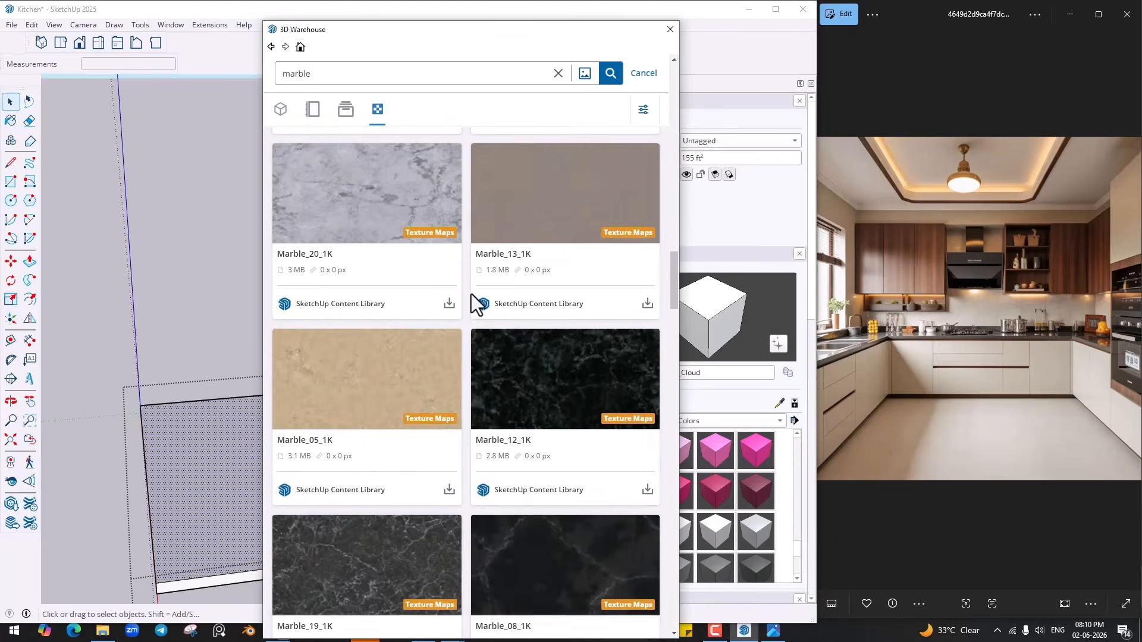
scroll(440, 264, "down", 4)
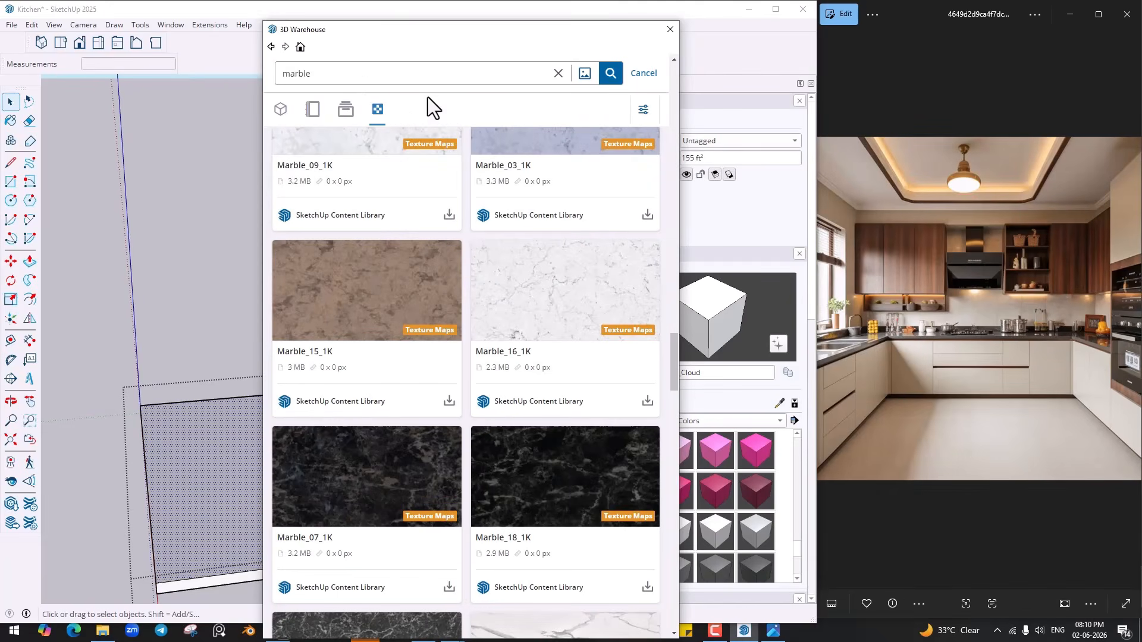
Search the 3D Warehouse materials for "tile" and browse the results, loading more of them, for a light floor finish matching the reference
type("e")
key("Return")
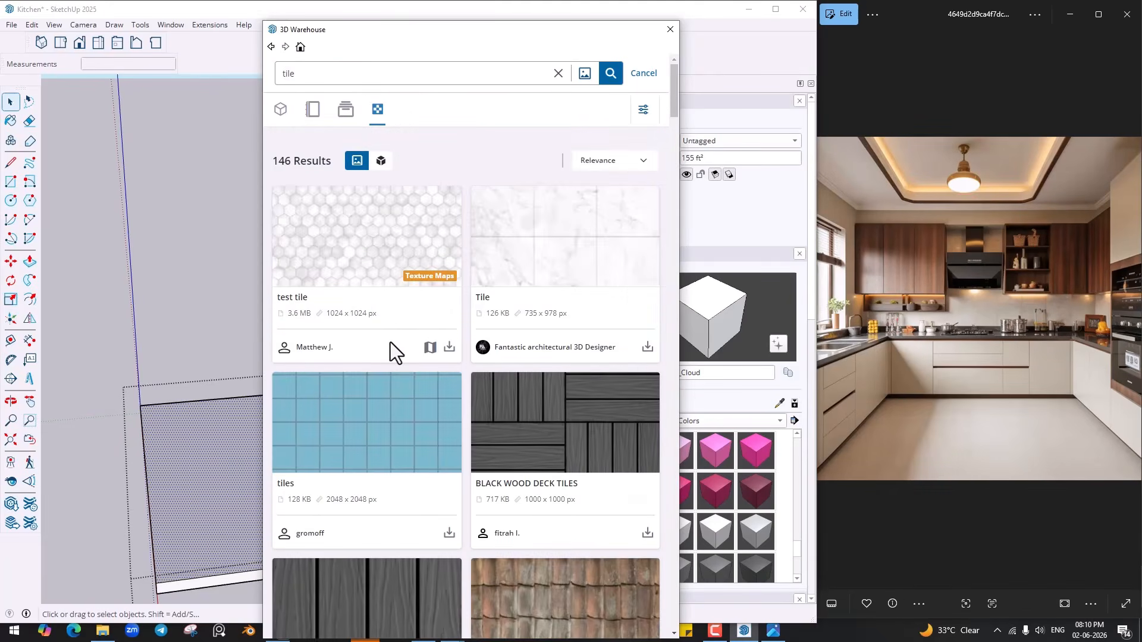
scroll(528, 275, "down", 15)
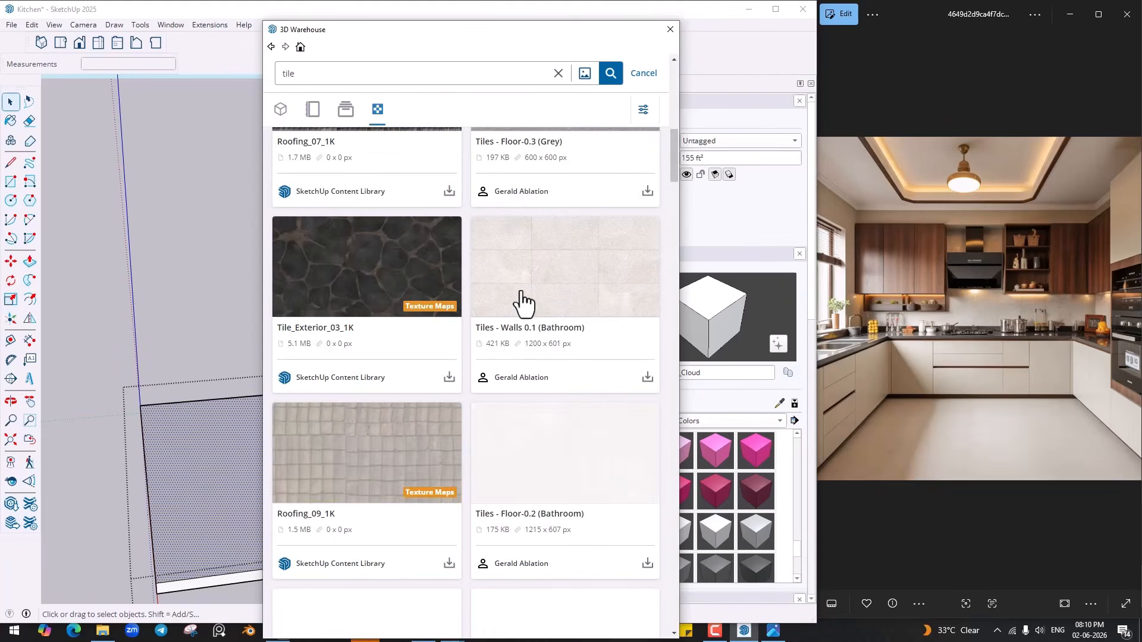
scroll(544, 285, "down", 15)
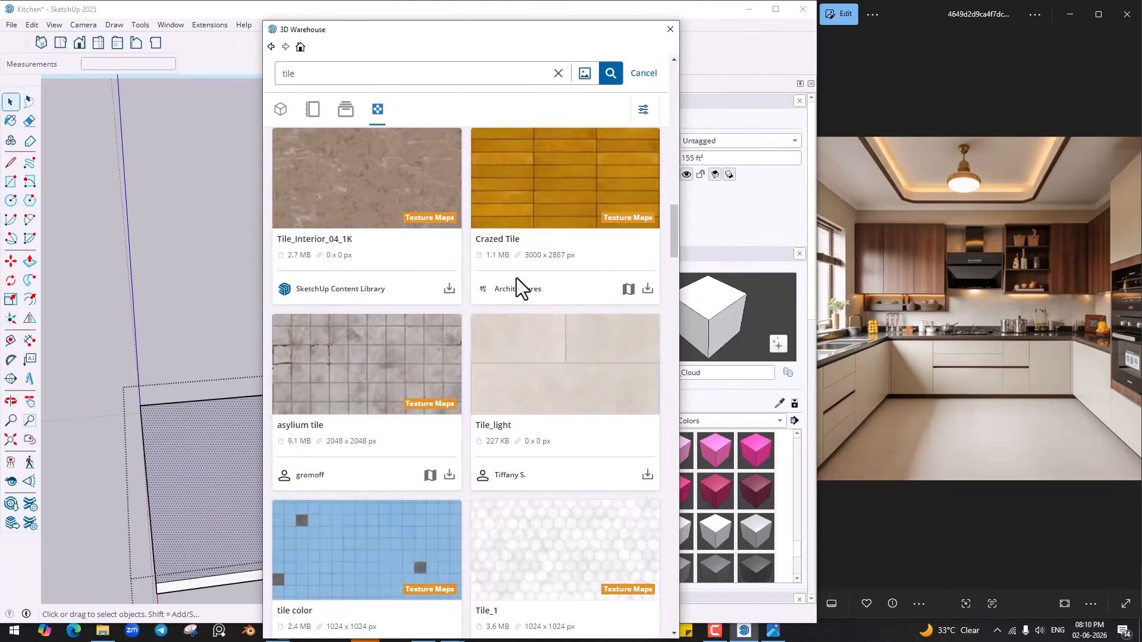
scroll(511, 282, "down", 18)
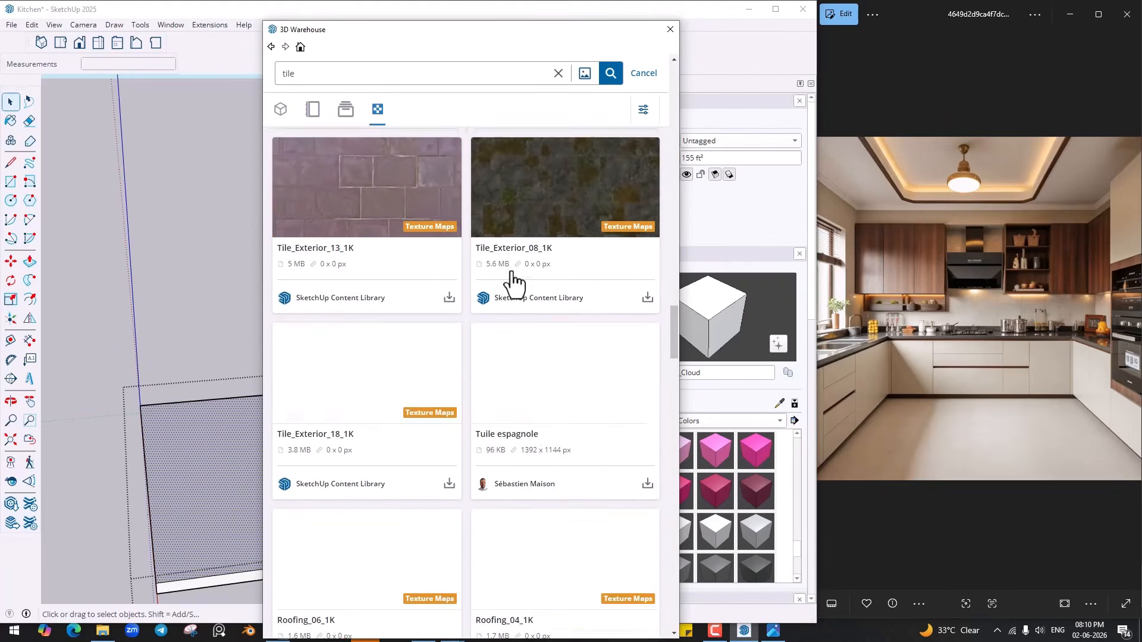
scroll(503, 295, "down", 15)
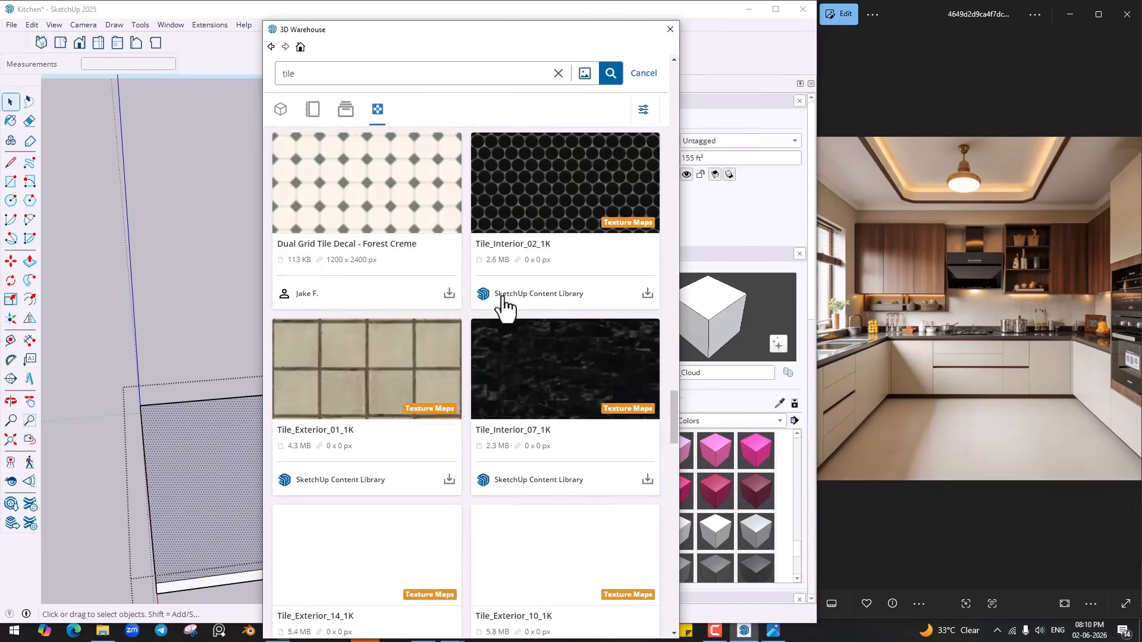
scroll(503, 298, "down", 6)
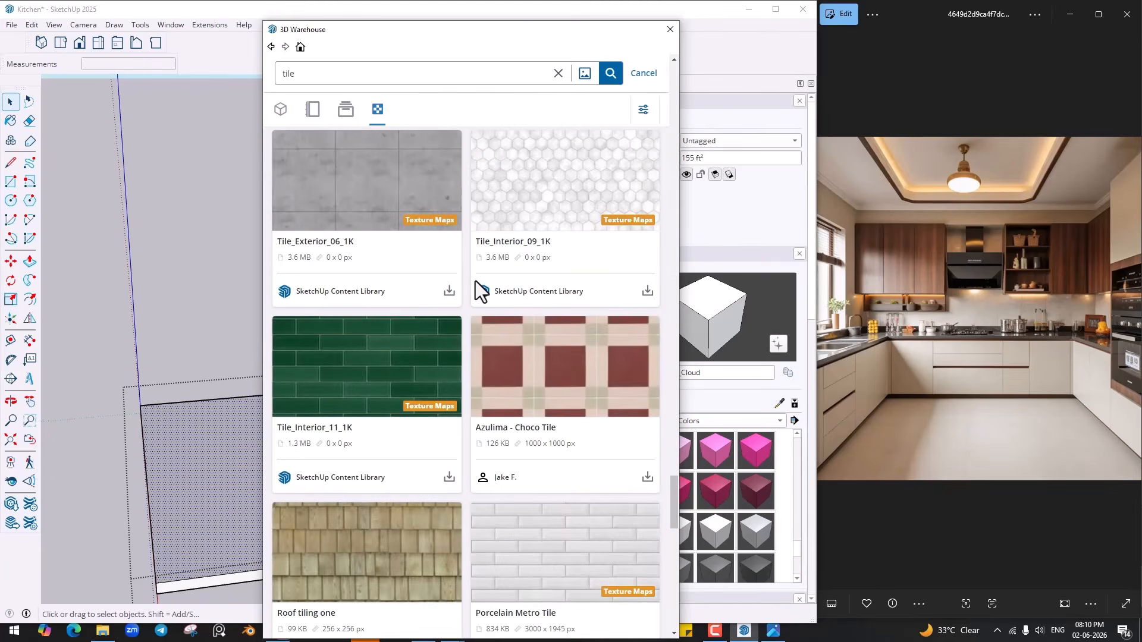
scroll(476, 280, "down", 6)
scroll(472, 280, "down", 12)
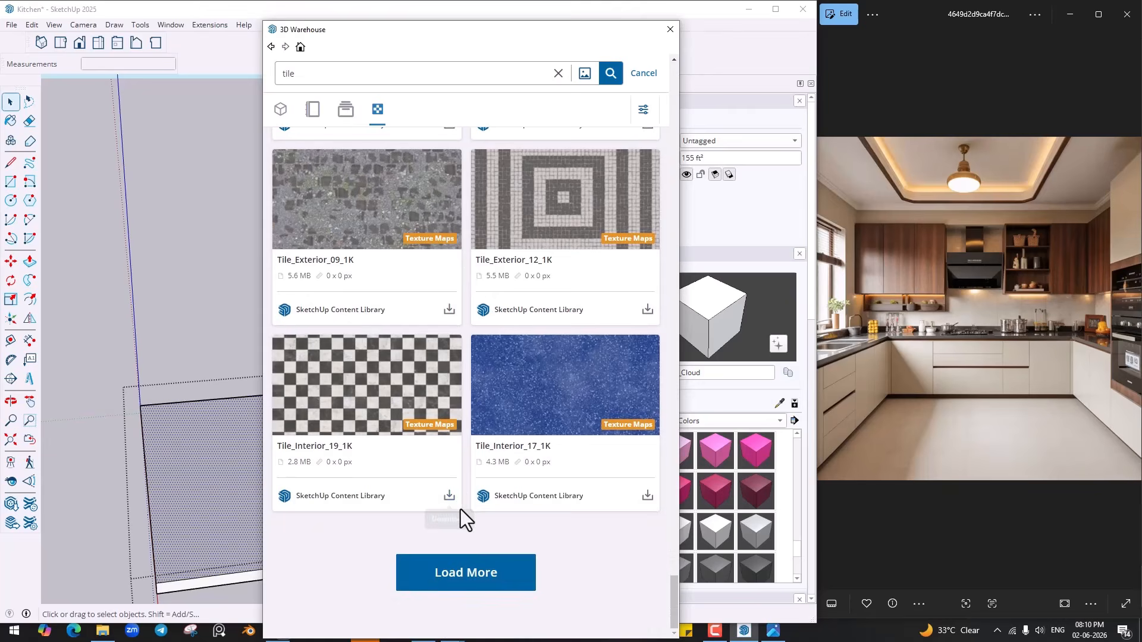
left_click(471, 564)
scroll(461, 365, "down", 10)
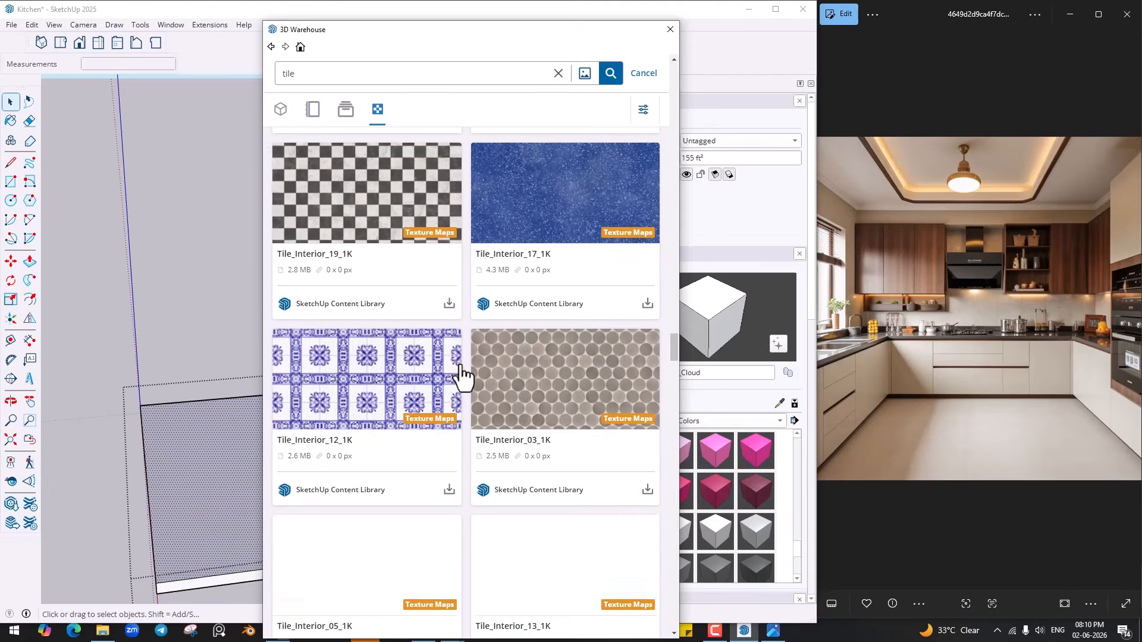
scroll(461, 375, "down", 15)
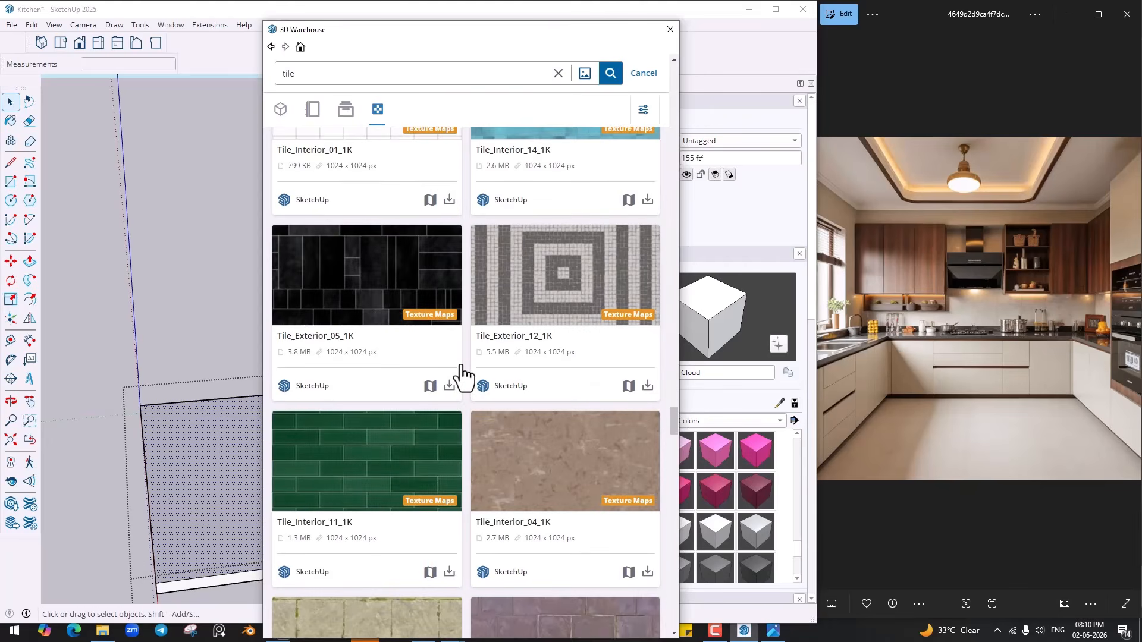
scroll(462, 374, "down", 6)
scroll(461, 370, "down", 6)
scroll(460, 369, "down", 5)
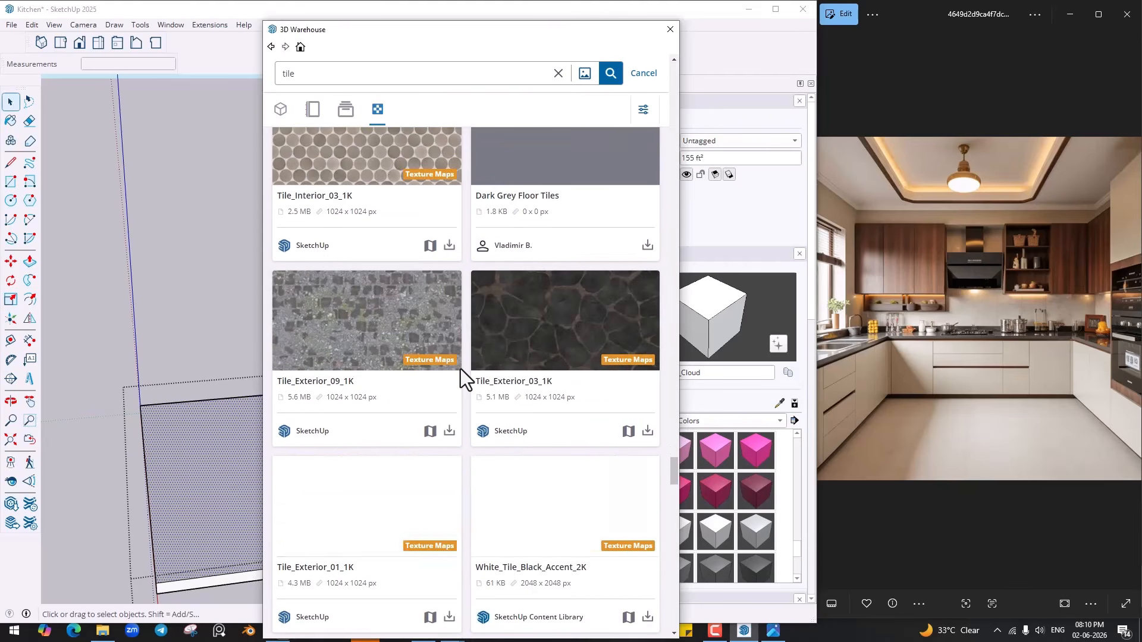
scroll(460, 369, "down", 5)
scroll(460, 369, "down", 10)
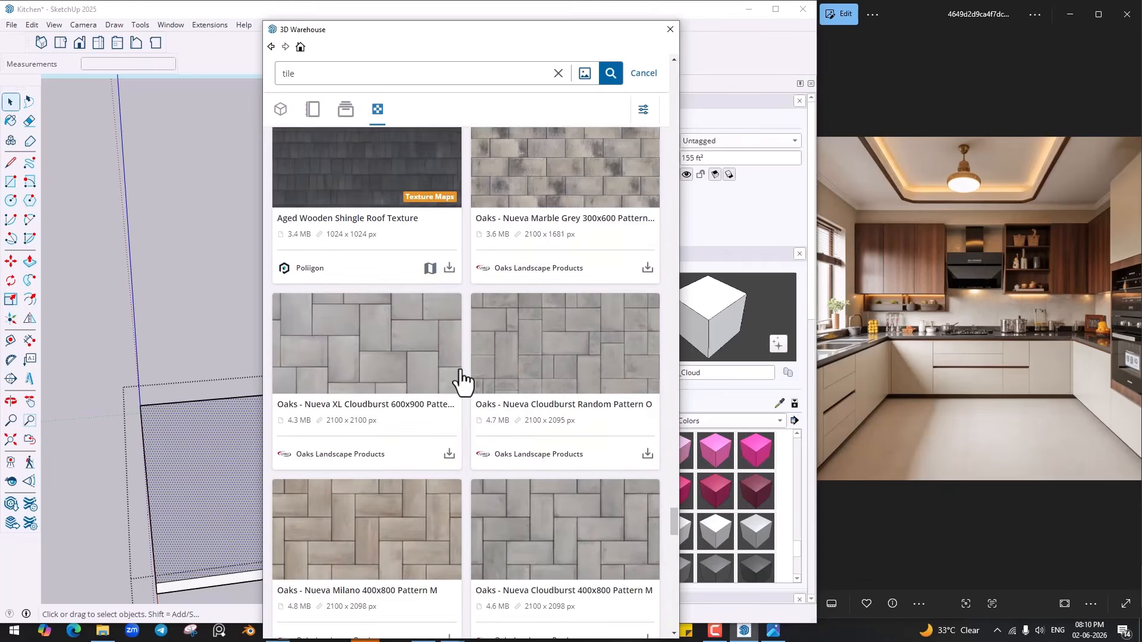
scroll(461, 371, "down", 10)
scroll(458, 389, "down", 10)
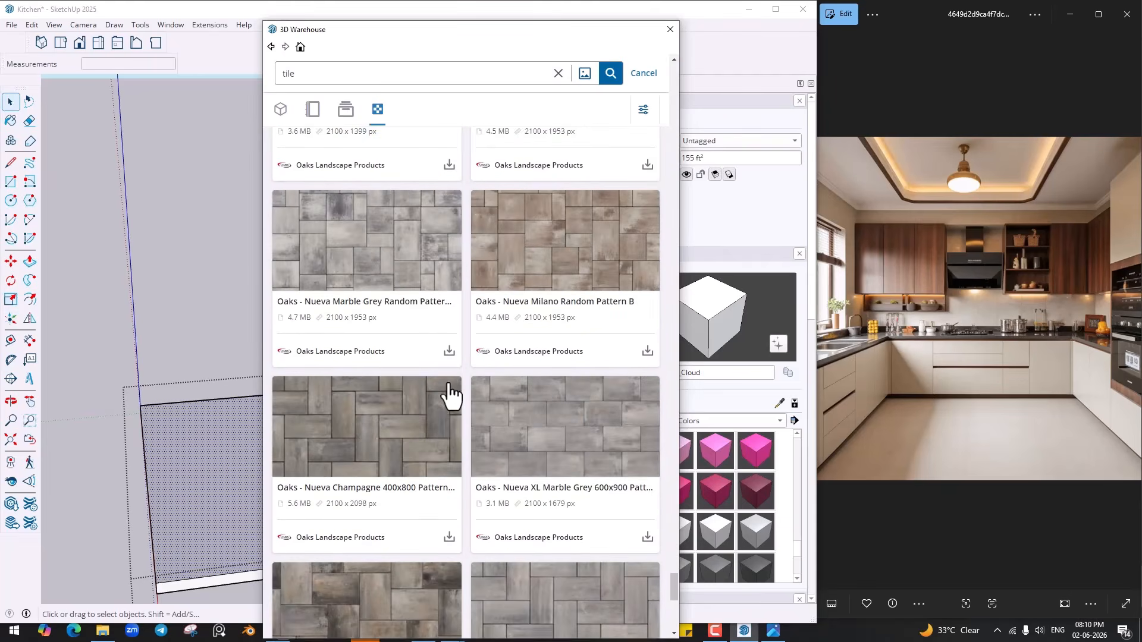
left_click(475, 591)
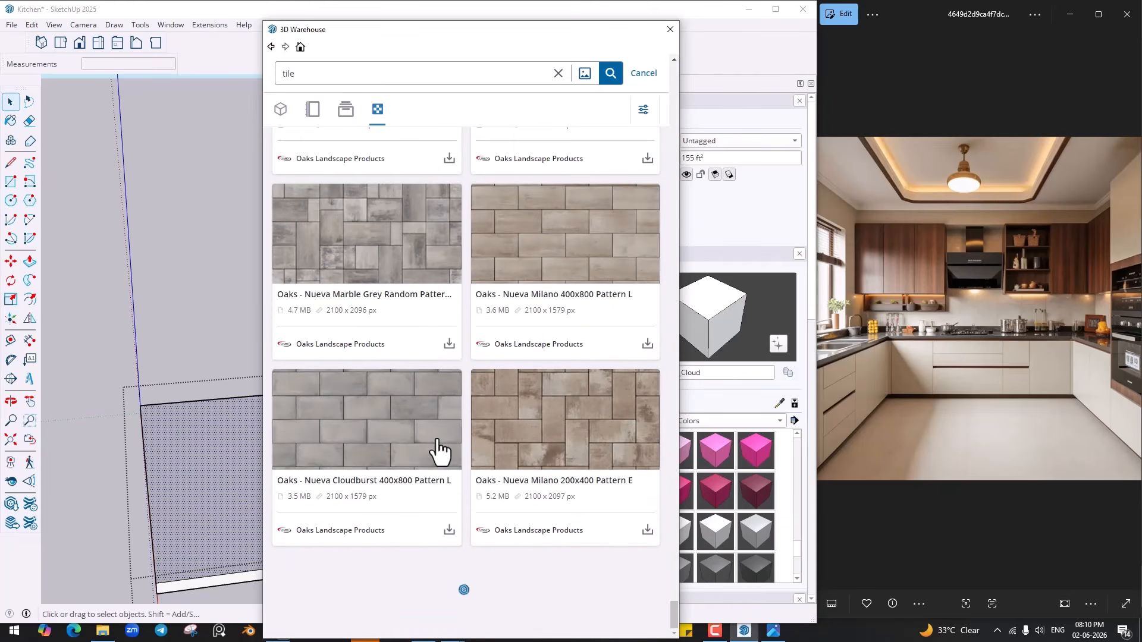
scroll(439, 451, "down", 8)
scroll(437, 455, "down", 10)
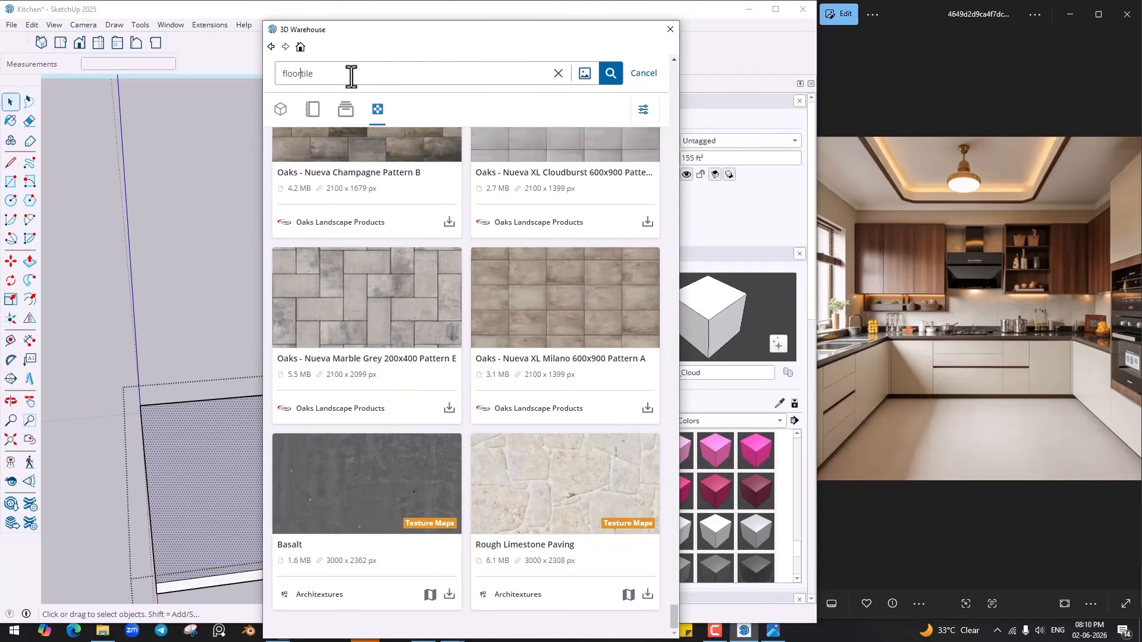
Search the materials for "floor tile", load Tiles - Floor-0.2 (Bathroom), and paint the floor slab's top face with it
key("Return")
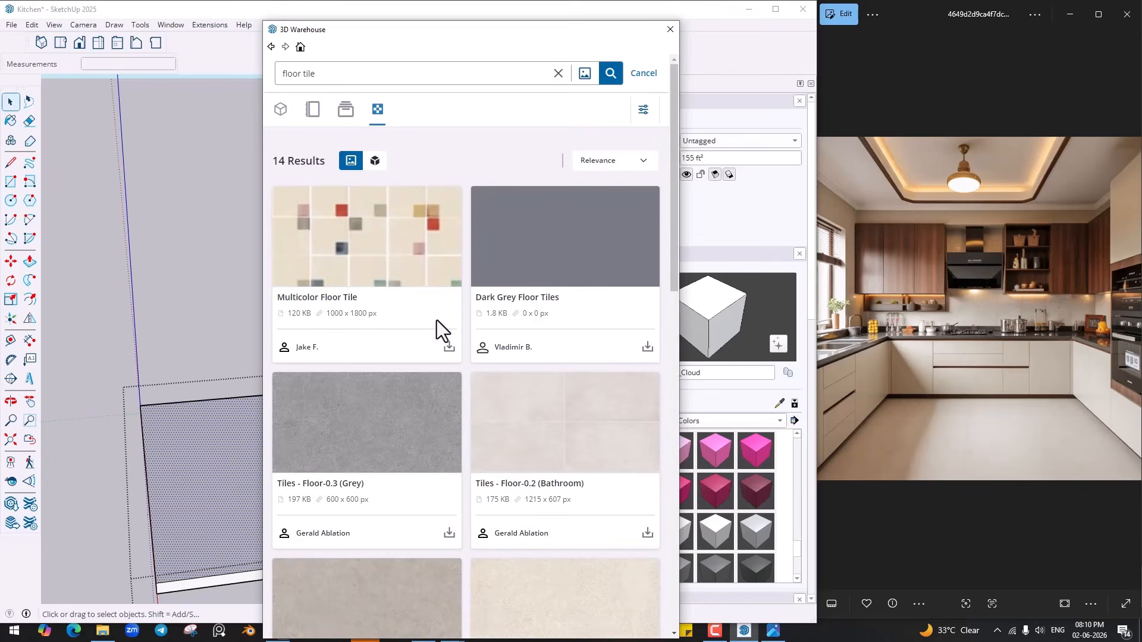
scroll(571, 357, "down", 3)
left_click(647, 295)
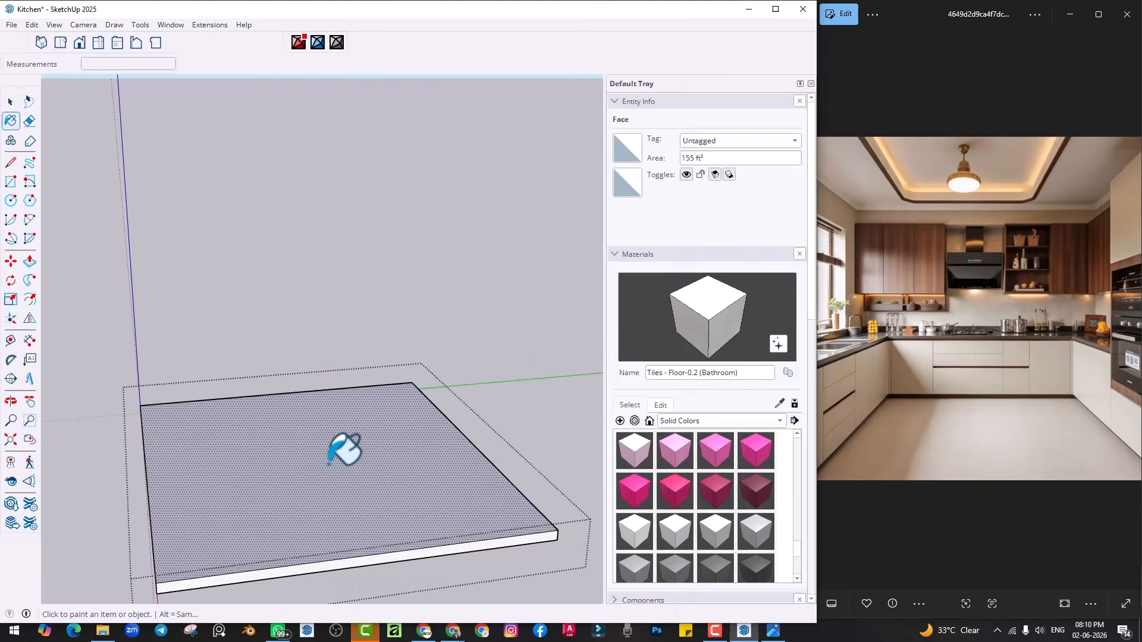
left_click(329, 464)
middle_click_drag(328, 465, 357, 481)
key("space")
left_click(549, 328)
Examine the kitchen's ceiling, cornice, walls and cabinets from inside and from the open front against the reference image
scroll(453, 474, "up", 5)
mouse_move(453, 474)
middle_mouse_down()
mouse_move(426, 490)
mouse_move(403, 474)
mouse_move(466, 446)
mouse_move(446, 413)
middle_mouse_up()
scroll(154, 240, "up", 3)
mouse_move(153, 241)
middle_mouse_down()
mouse_move(215, 224)
mouse_move(286, 268)
middle_mouse_up()
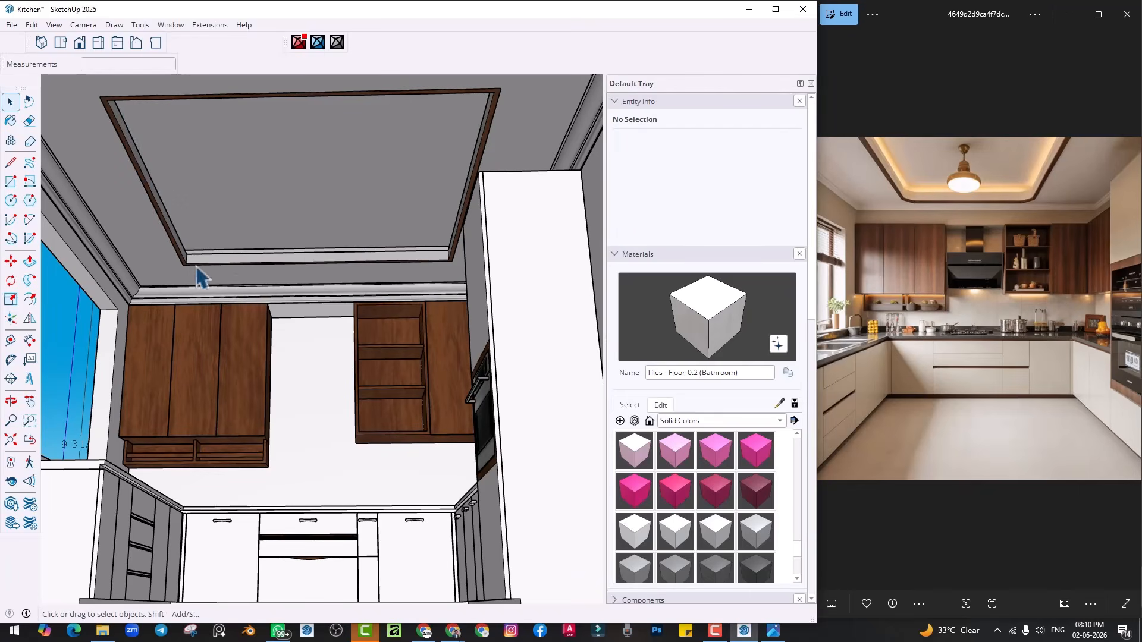
scroll(363, 348, "down", 2)
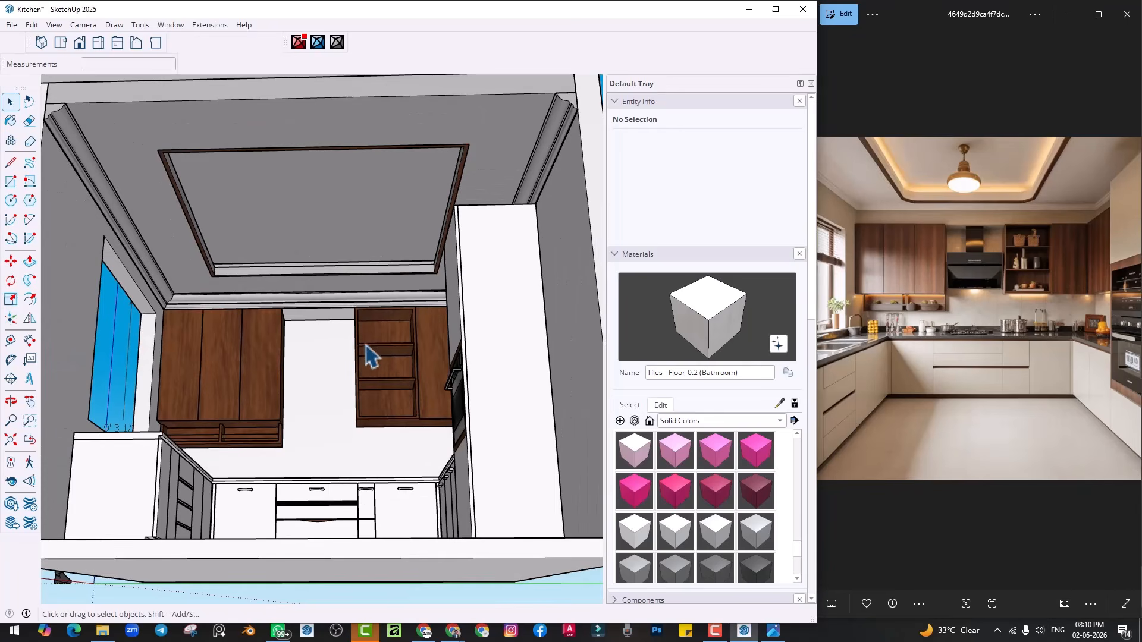
left_click(554, 159)
scroll(541, 280, "down", 4)
left_click(555, 250)
middle_click_drag(554, 250, 351, 243)
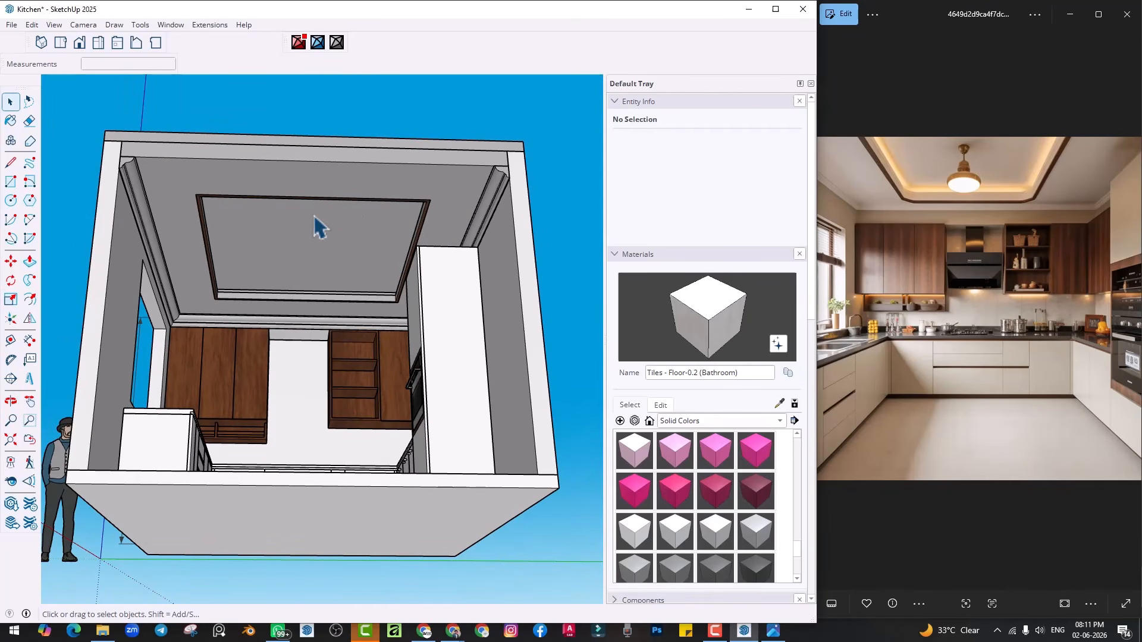
middle_click_drag(416, 325, 205, 431)
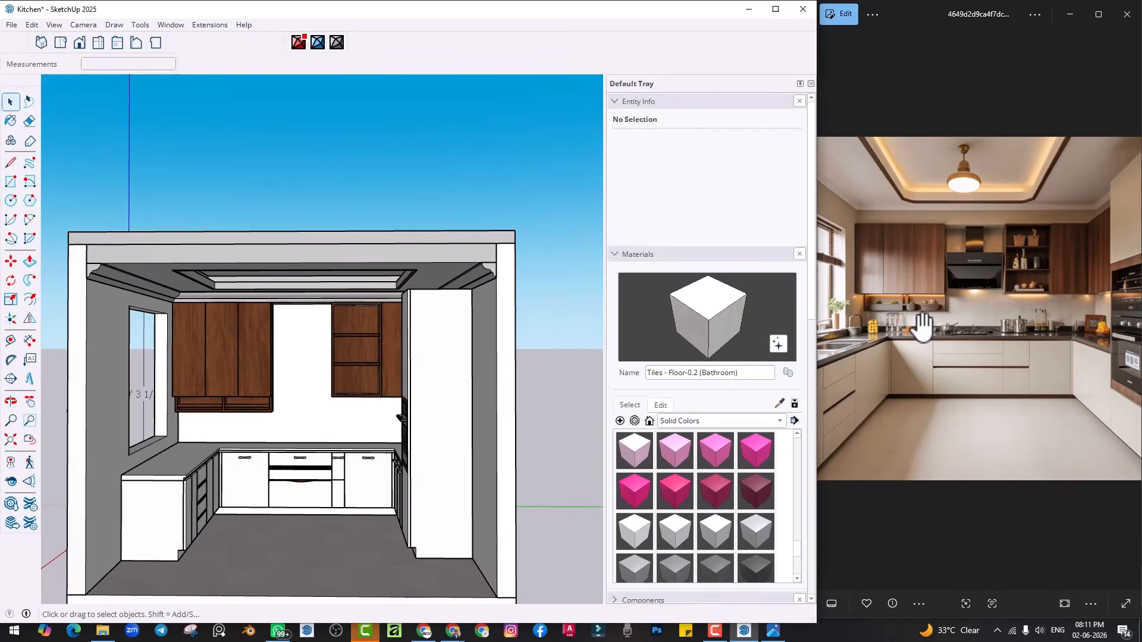
scroll(919, 314, "down", 2)
scroll(959, 306, "up", 1)
scroll(949, 299, "down", 1)
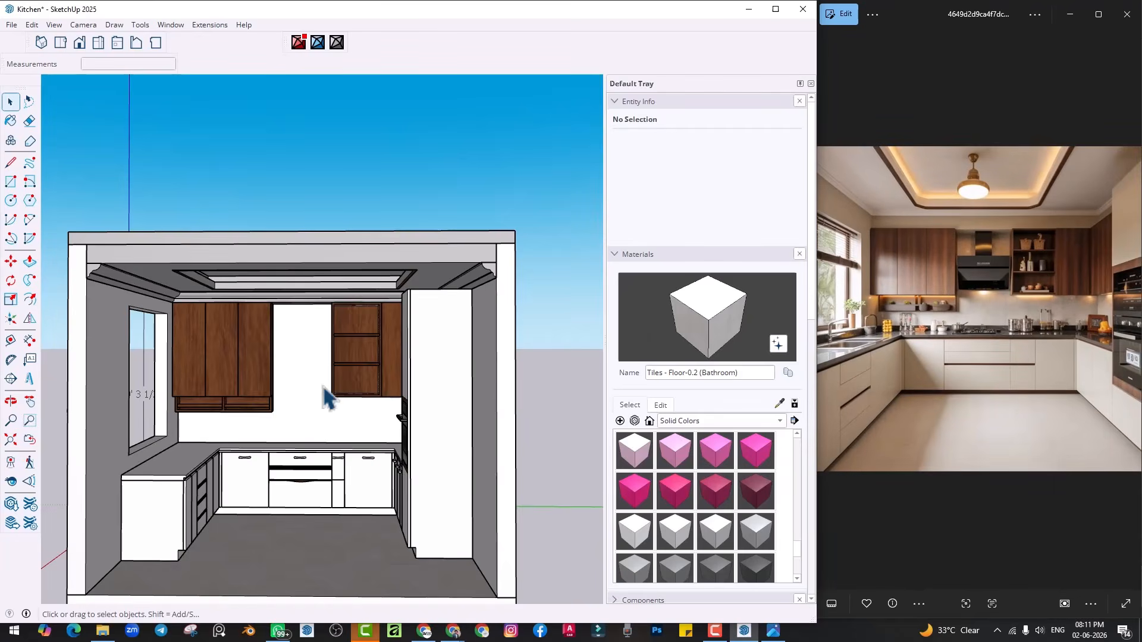
Search the 3D Warehouse models for "window" to fill the opening in the kitchen's side wall
mouse_move(326, 397)
middle_mouse_down()
mouse_move(541, 433)
mouse_move(459, 400)
mouse_move(415, 439)
mouse_move(439, 446)
middle_mouse_up()
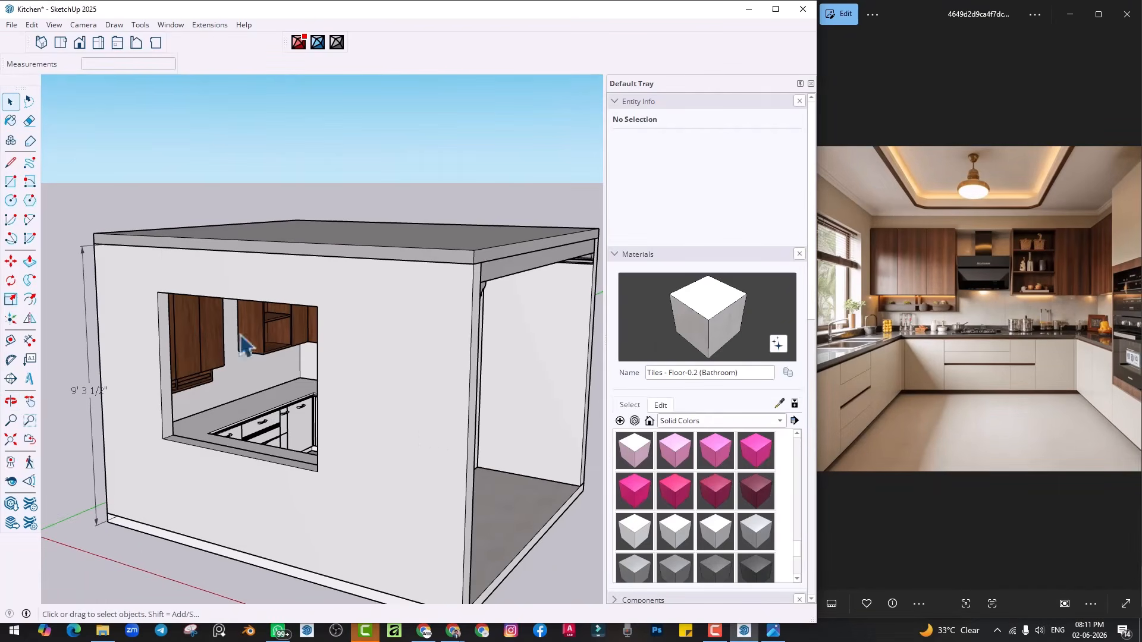
left_click(171, 25)
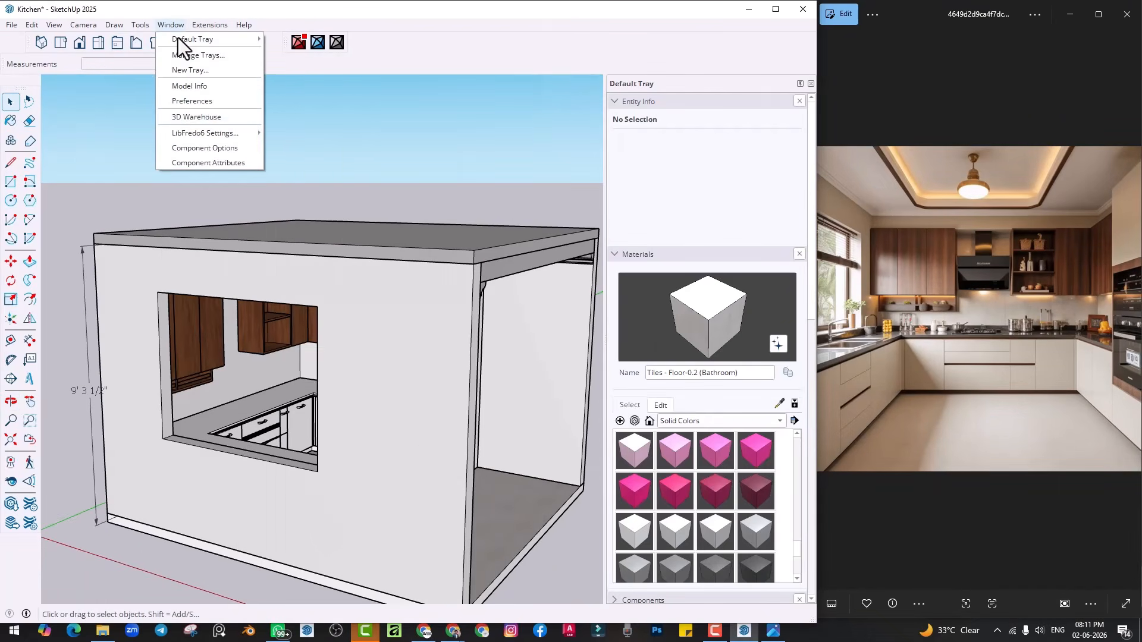
left_click(191, 115)
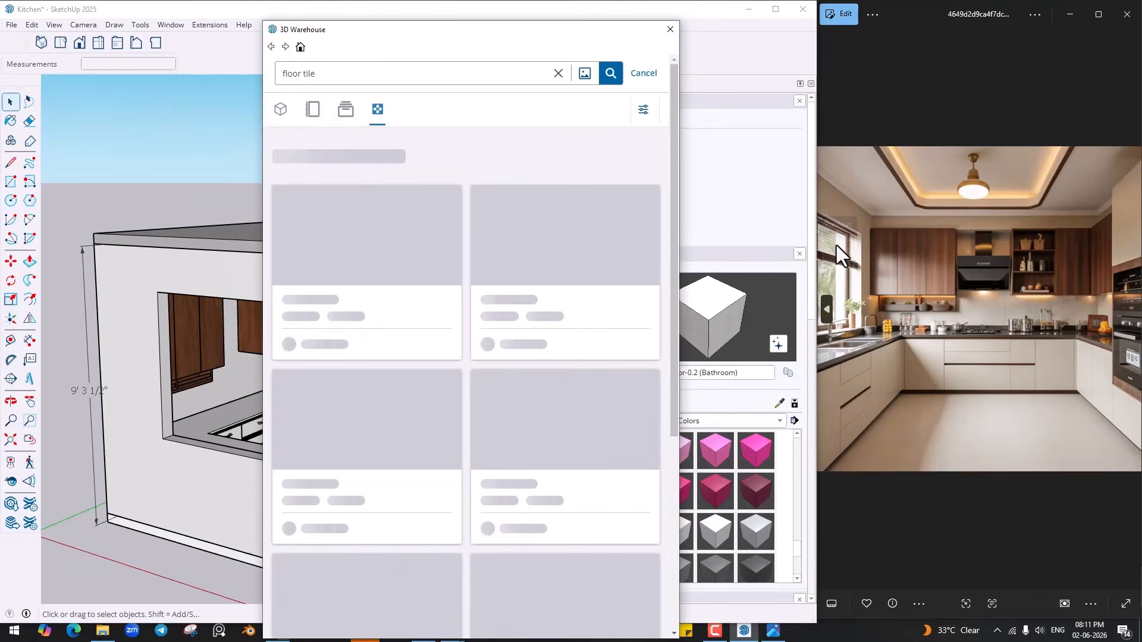
left_click(286, 112)
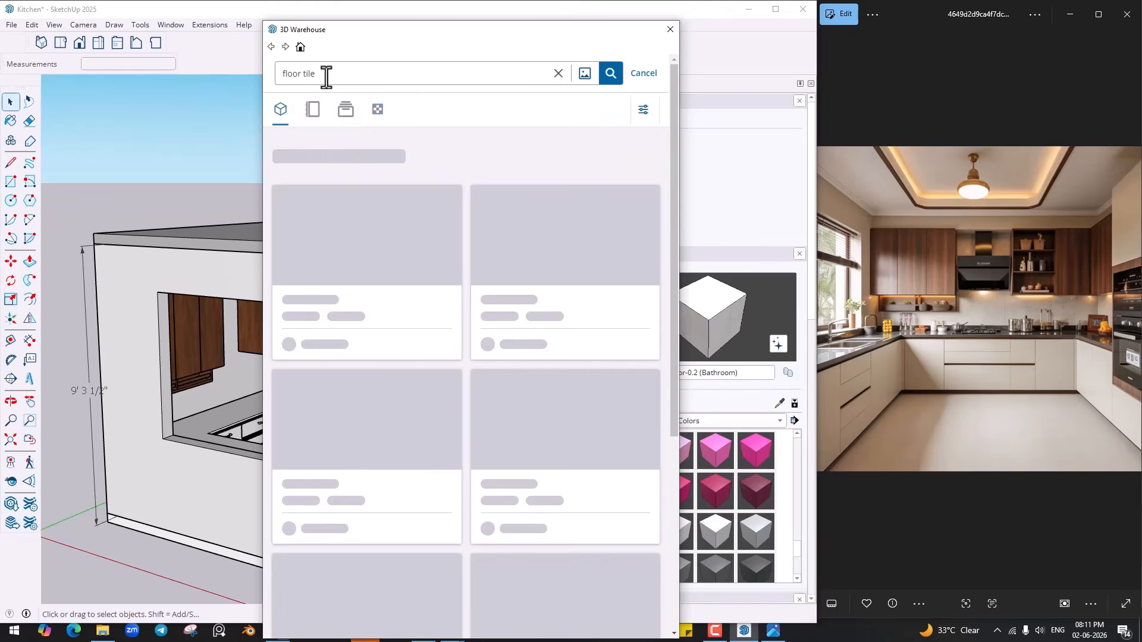
left_click_drag(326, 74, 265, 84)
type("window")
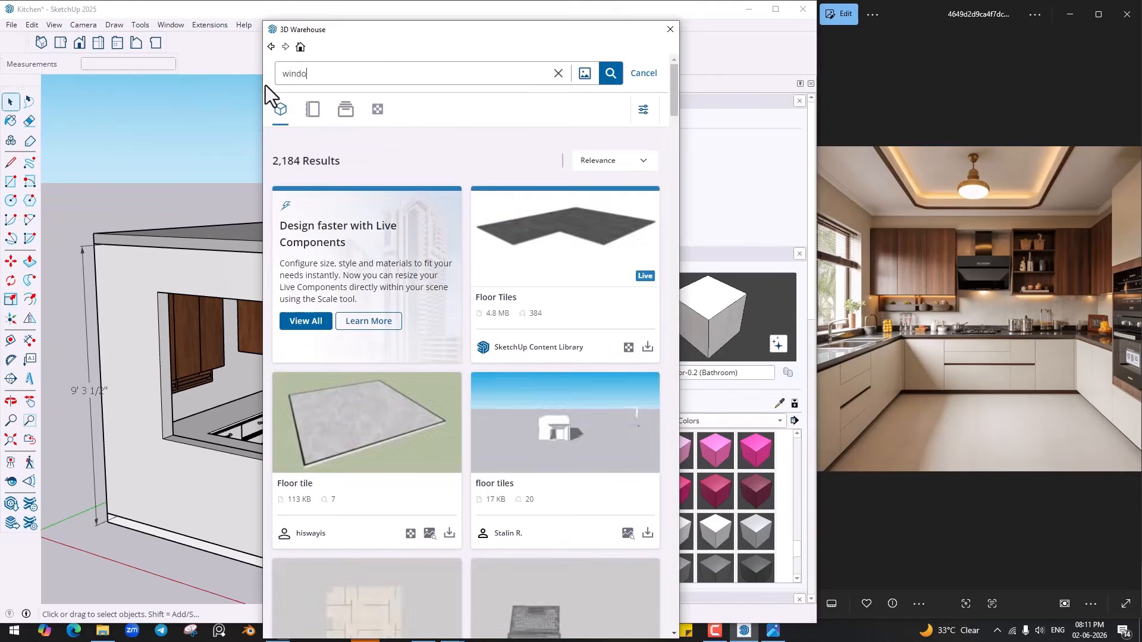
key("Return")
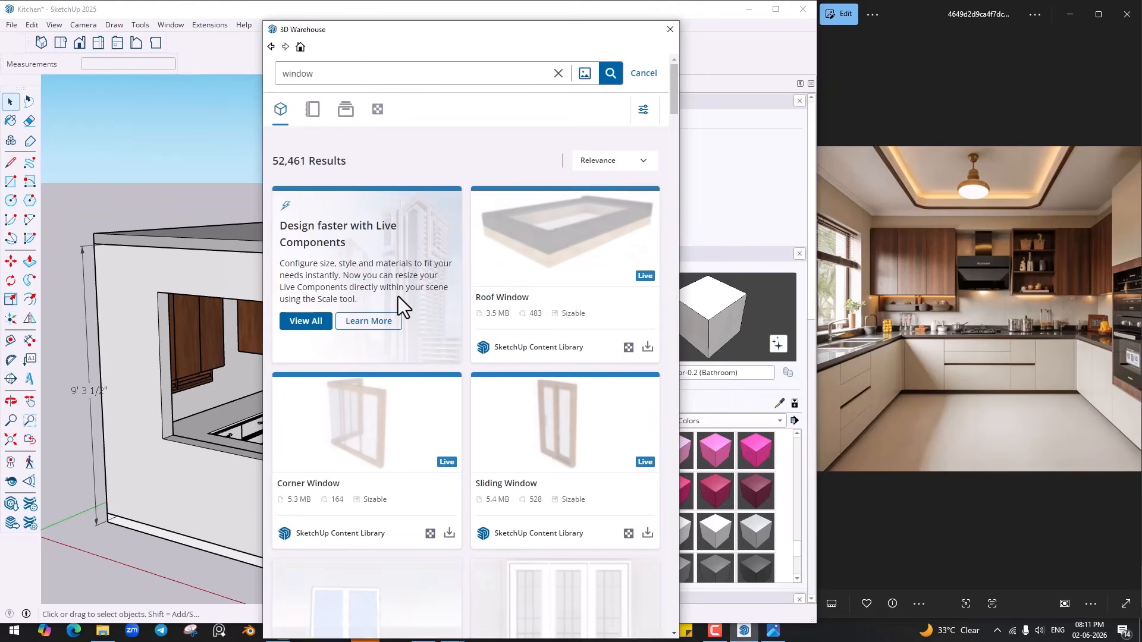
Browse the window models and load the dark-framed two-panel WINDOW (209 KB) directly into the model
scroll(398, 296, "down", 5)
scroll(398, 296, "down", 3)
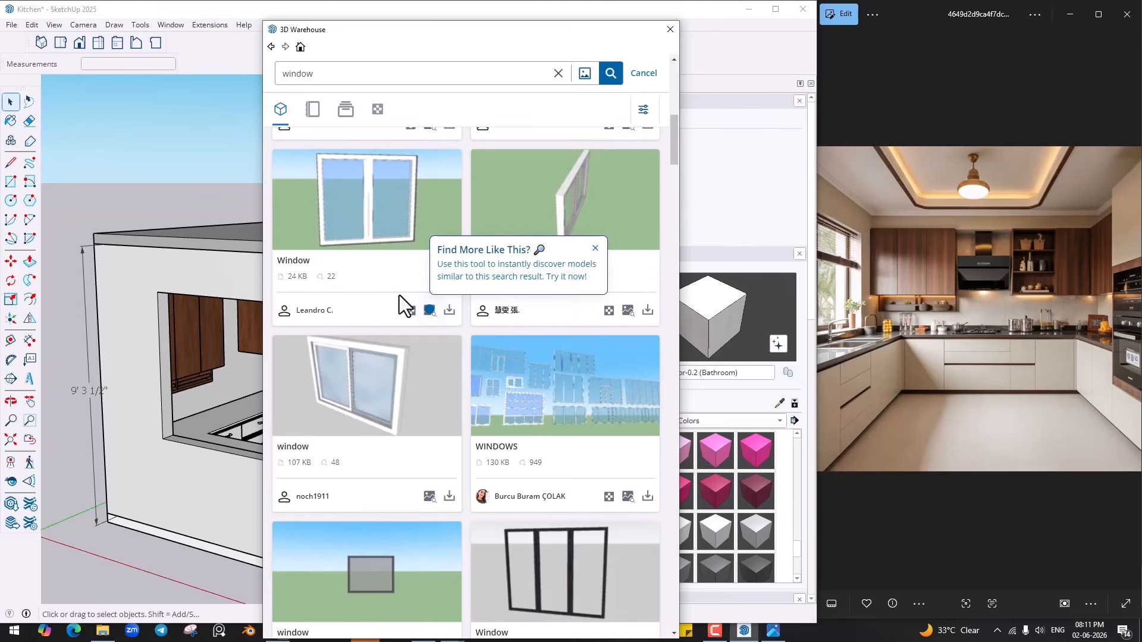
scroll(402, 284, "down", 3)
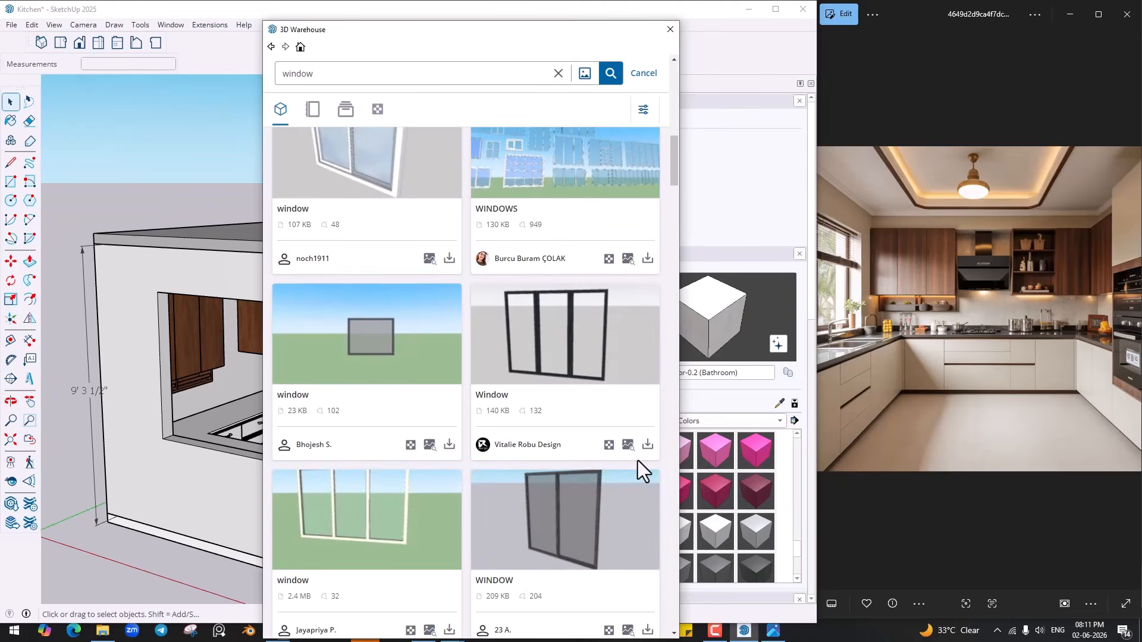
scroll(630, 455, "down", 2)
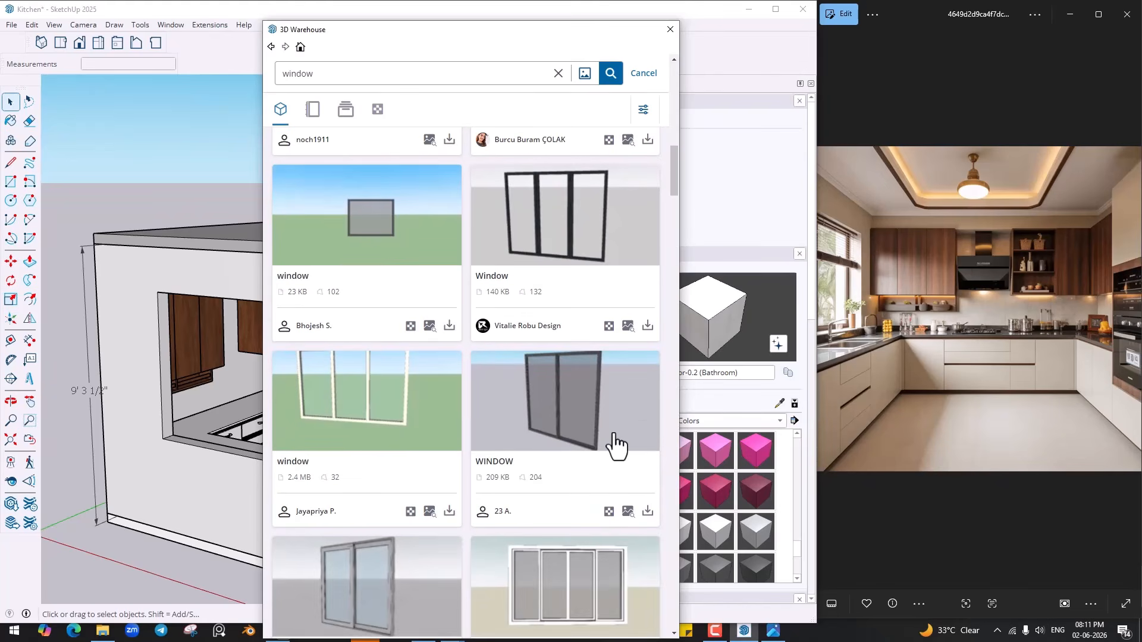
left_click(648, 512)
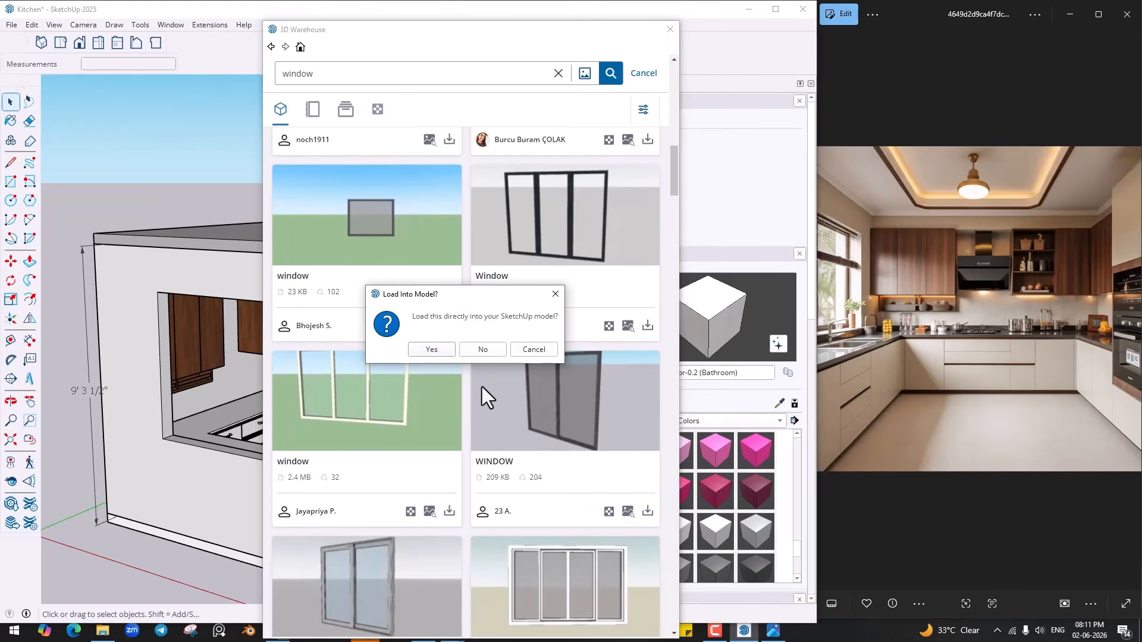
left_click(421, 351)
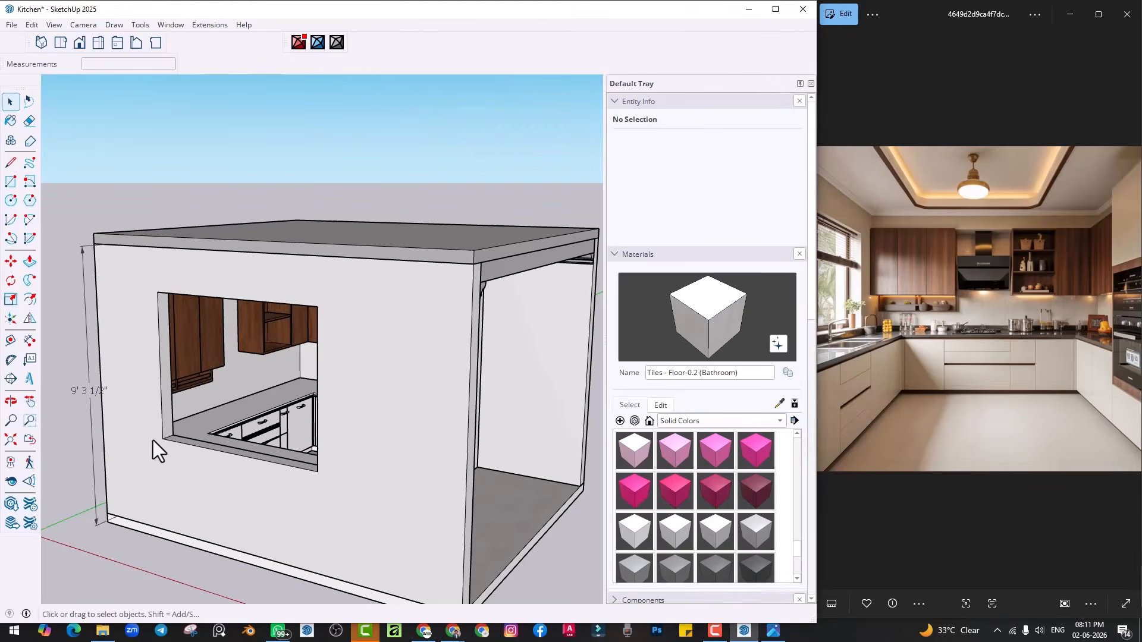
Place the window at the wall opening's lower outer corner and move it about 3 1/2" into the wall thickness
left_click(163, 438)
scroll(163, 439, "up", 6)
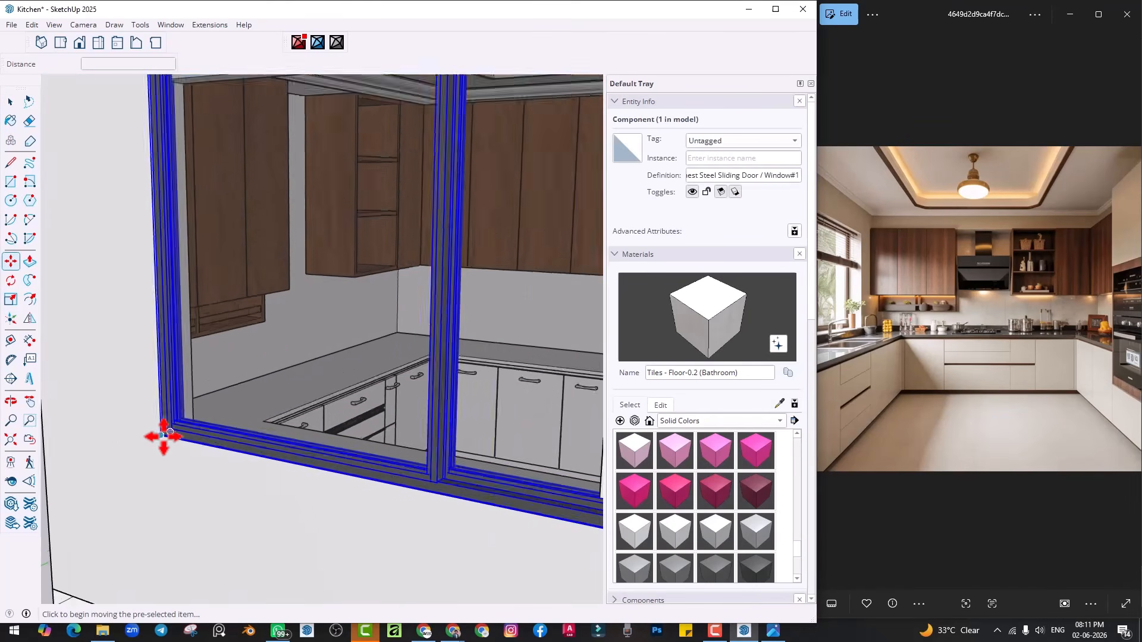
left_click(160, 434)
left_click(195, 413)
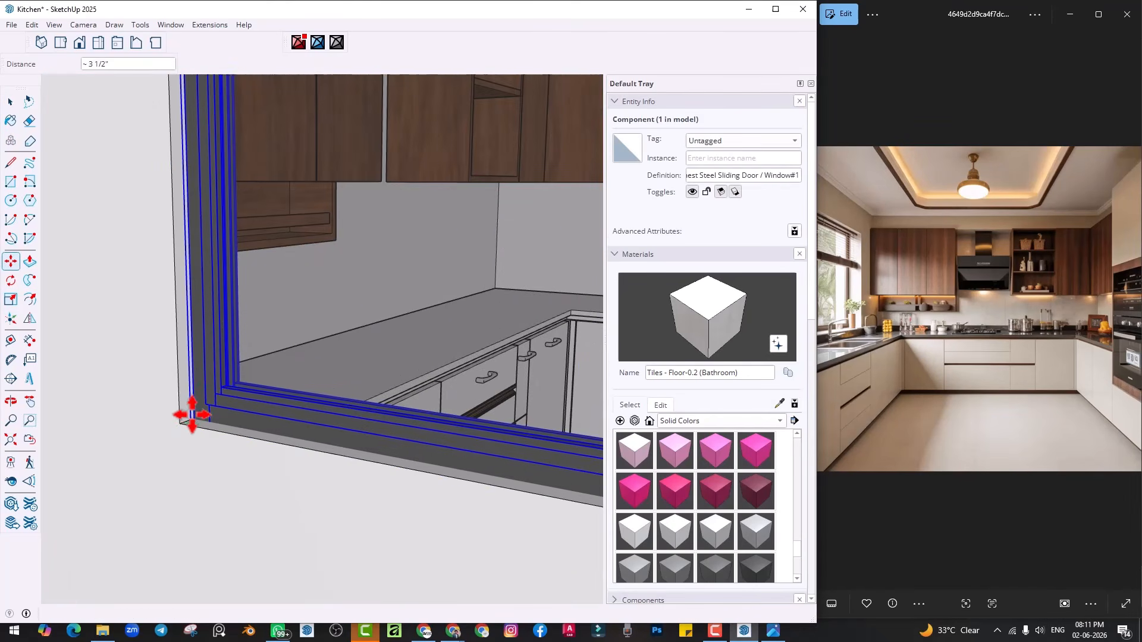
Scale the window uniformly to about 0.55, and adjust its height and width to fill the side wall's opening
scroll(191, 414, "down", 6)
key("s")
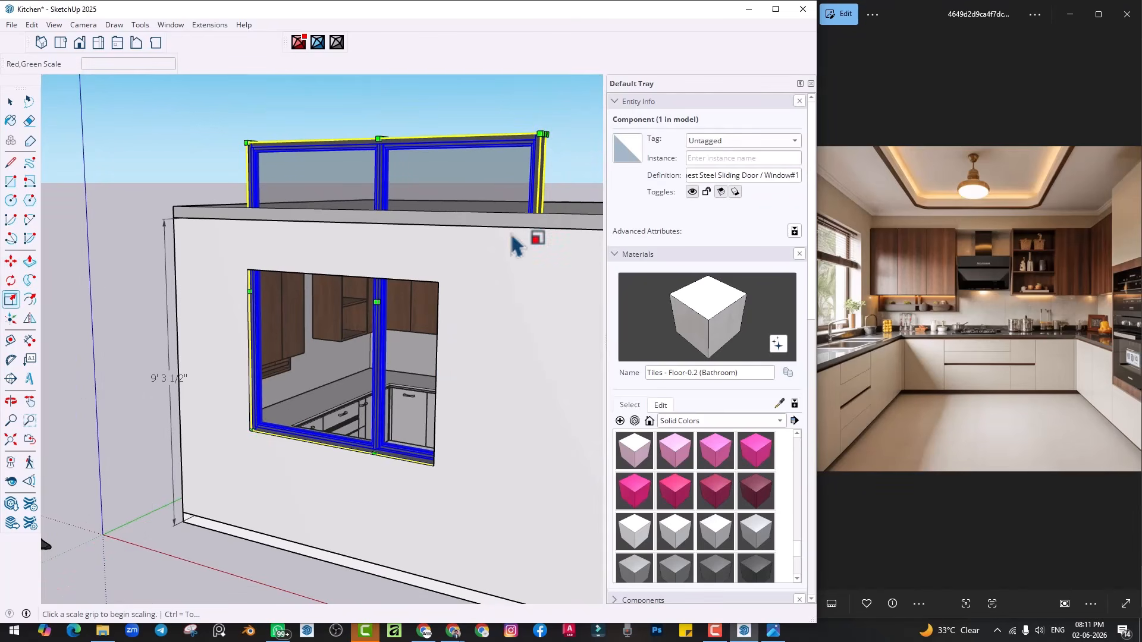
left_click(543, 135)
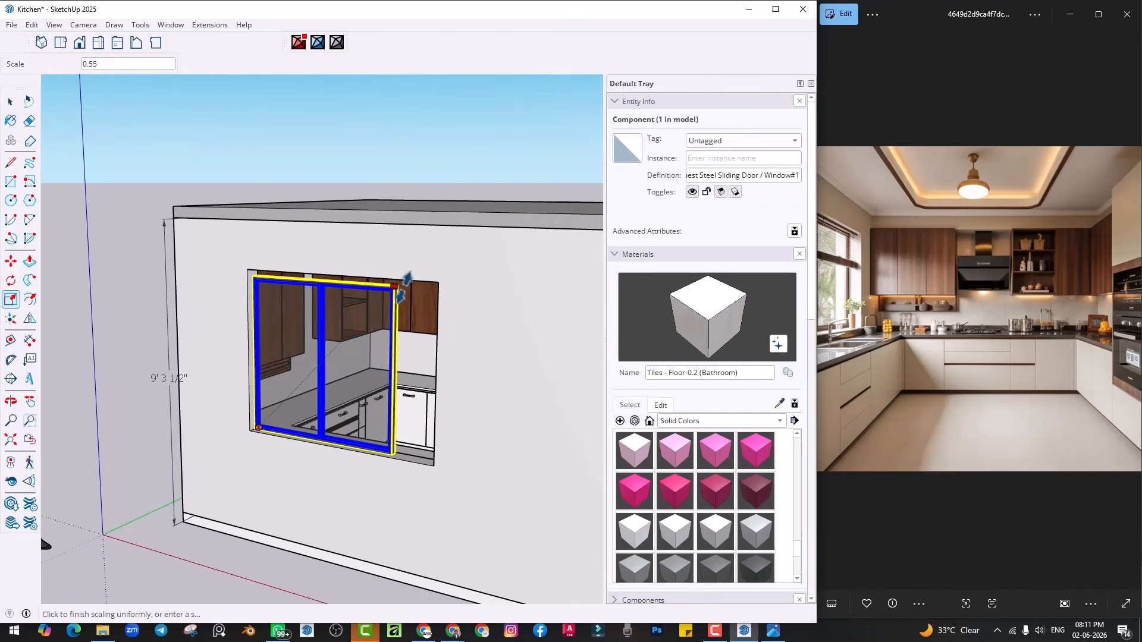
left_click(404, 277)
scroll(280, 250, "up", 5)
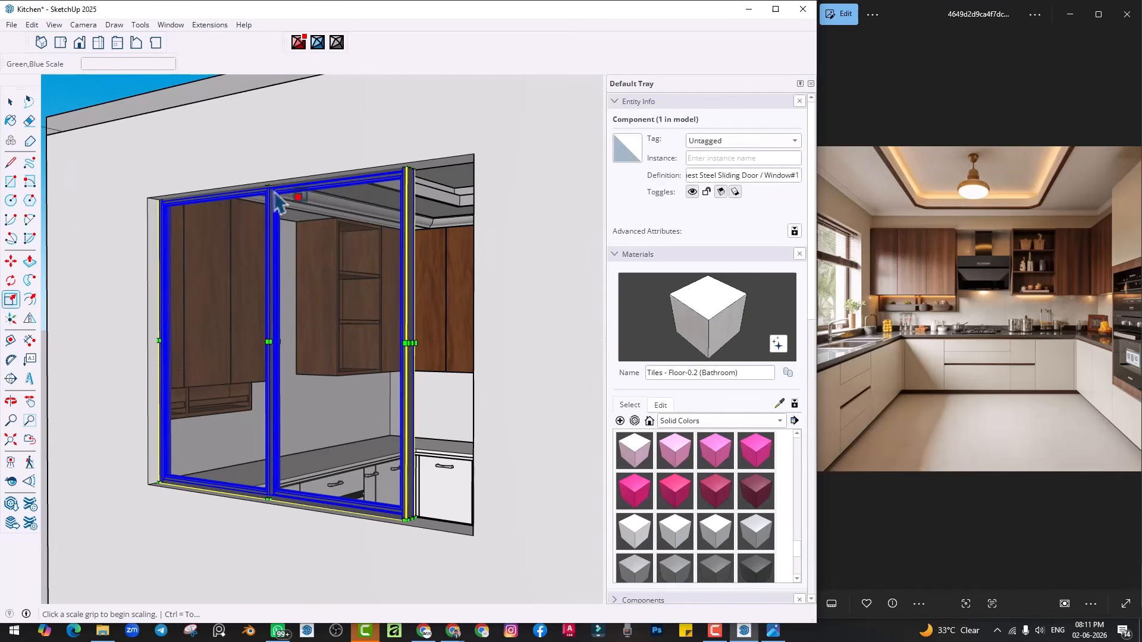
left_click(276, 184)
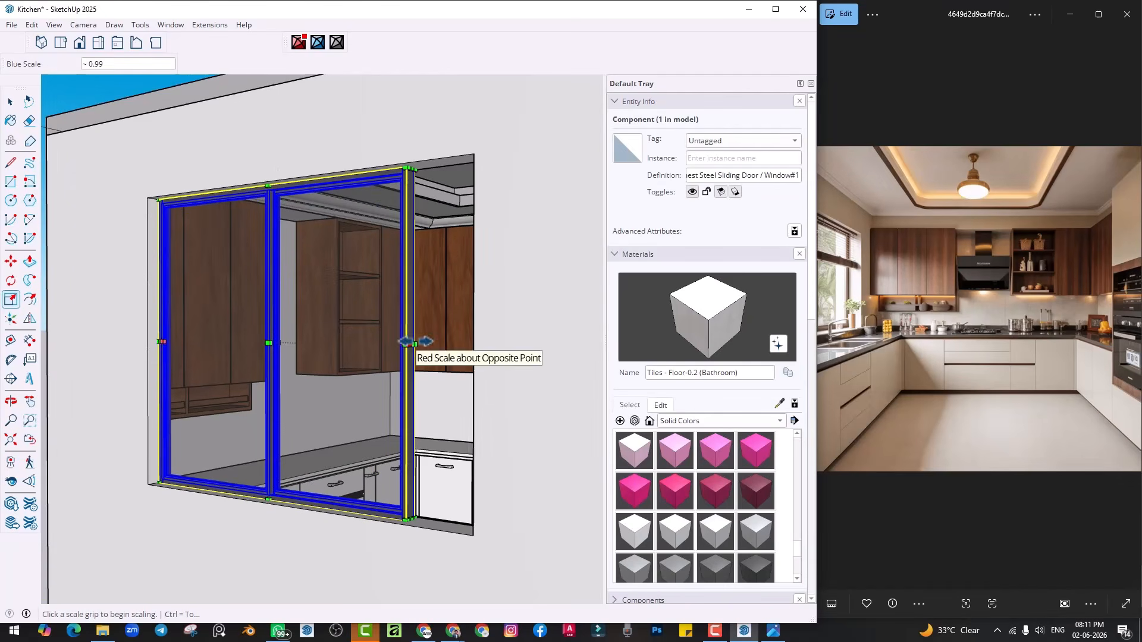
left_click(419, 342)
left_click(473, 278)
key("space")
From inside the kitchen, move the window about 2" outward, back from the wall's inner face
scroll(474, 277, "down", 2)
mouse_move(474, 279)
middle_mouse_down()
mouse_move(446, 400)
mouse_move(393, 523)
mouse_move(199, 520)
mouse_move(179, 505)
middle_mouse_up()
scroll(391, 529, "down", 2)
left_click(390, 530)
scroll(390, 529, "down", 2)
scroll(208, 439, "up", 2)
middle_click_drag(214, 434, 261, 363)
scroll(265, 359, "up", 4)
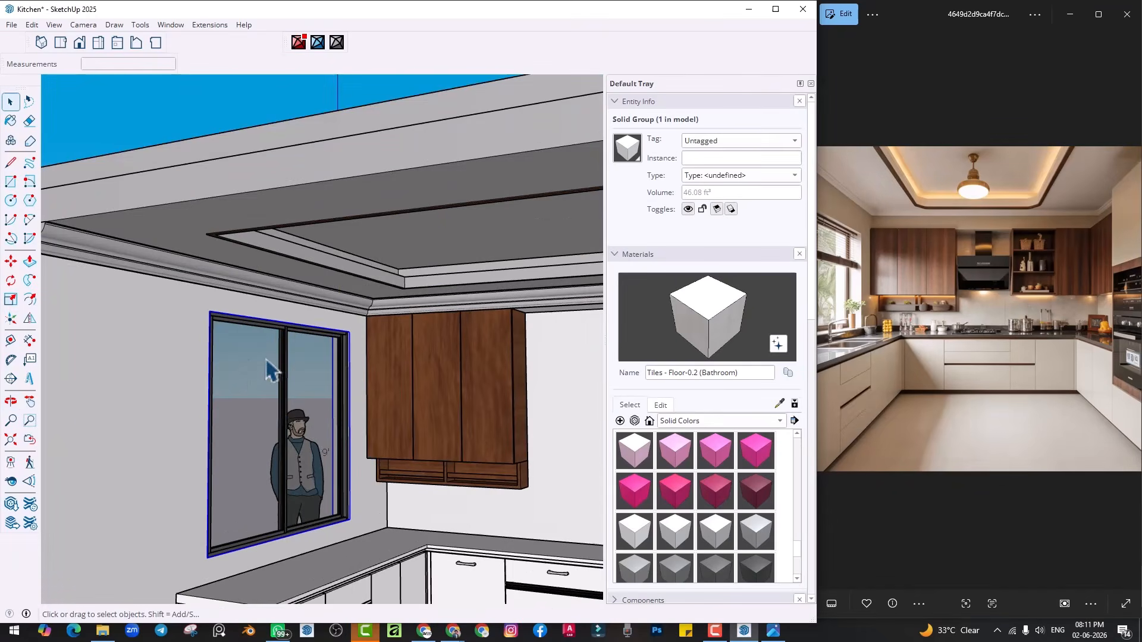
scroll(353, 553, "up", 6)
left_click(360, 562)
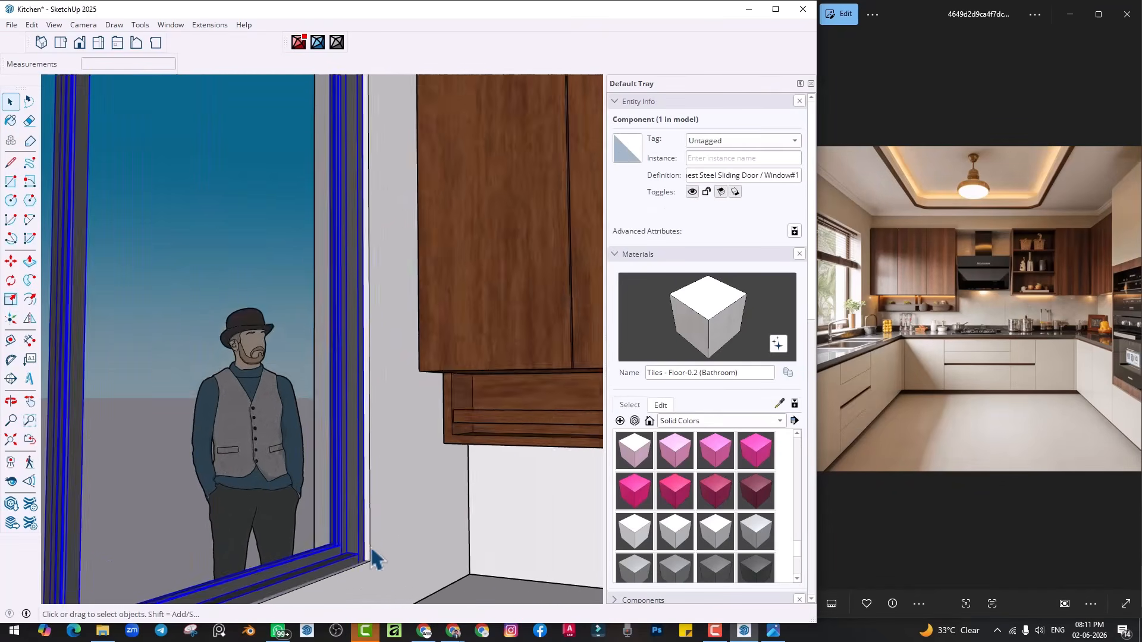
key("m")
left_click(369, 565)
scroll(357, 562, "up", 3)
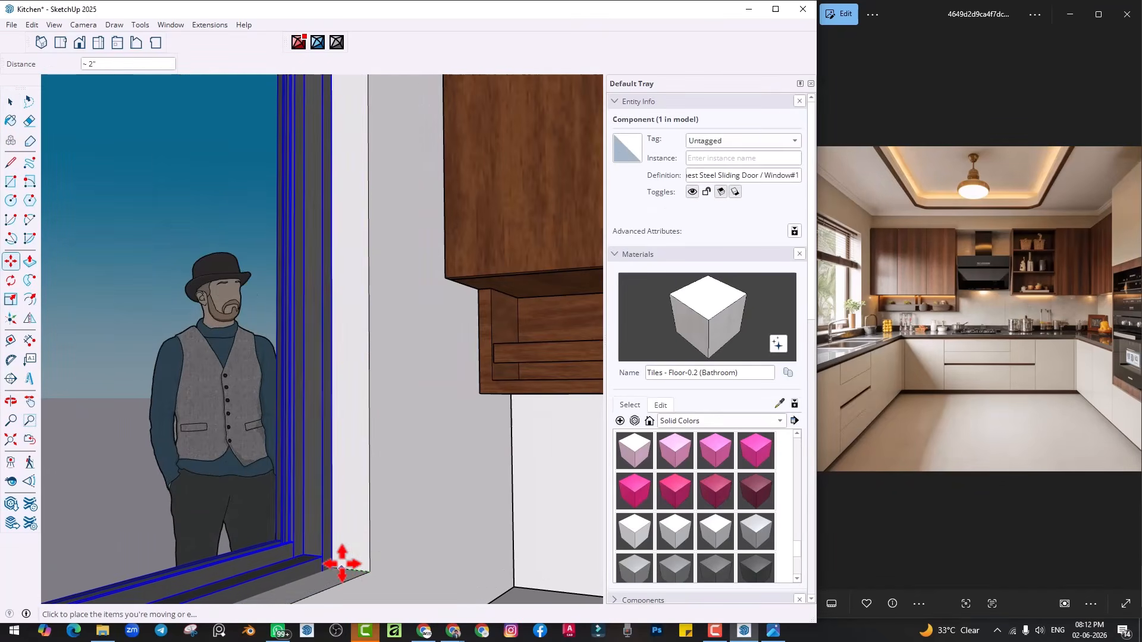
left_click(342, 564)
scroll(351, 445, "down", 7)
middle_click_drag(364, 423, 364, 453, "shift")
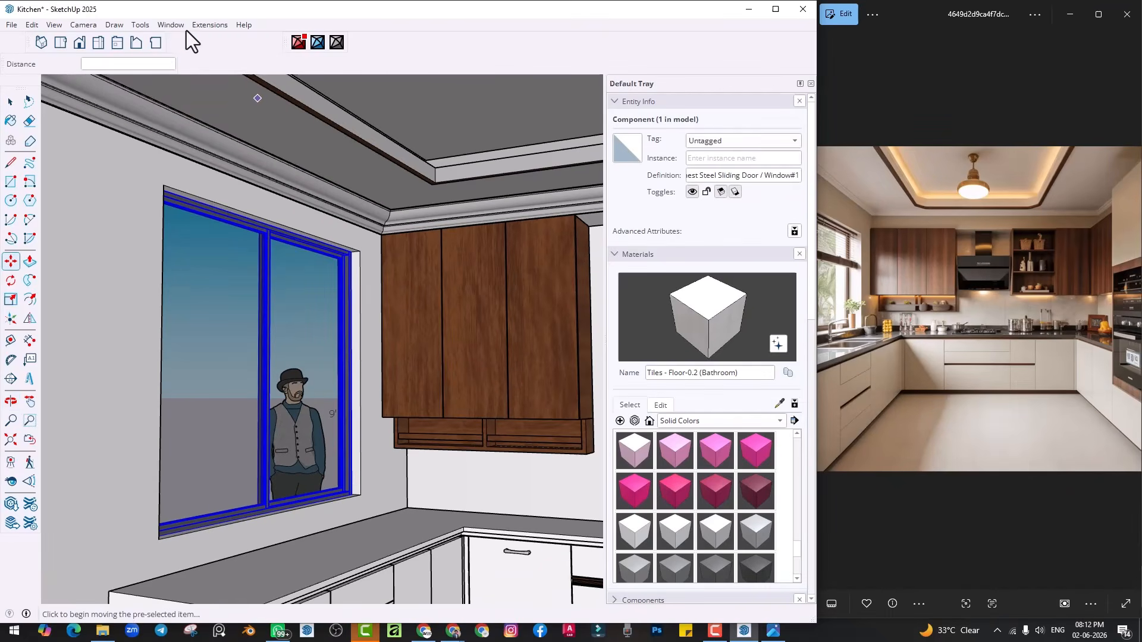
Search the 3D Warehouse models for "blinds"
left_click(177, 25)
left_click(183, 117)
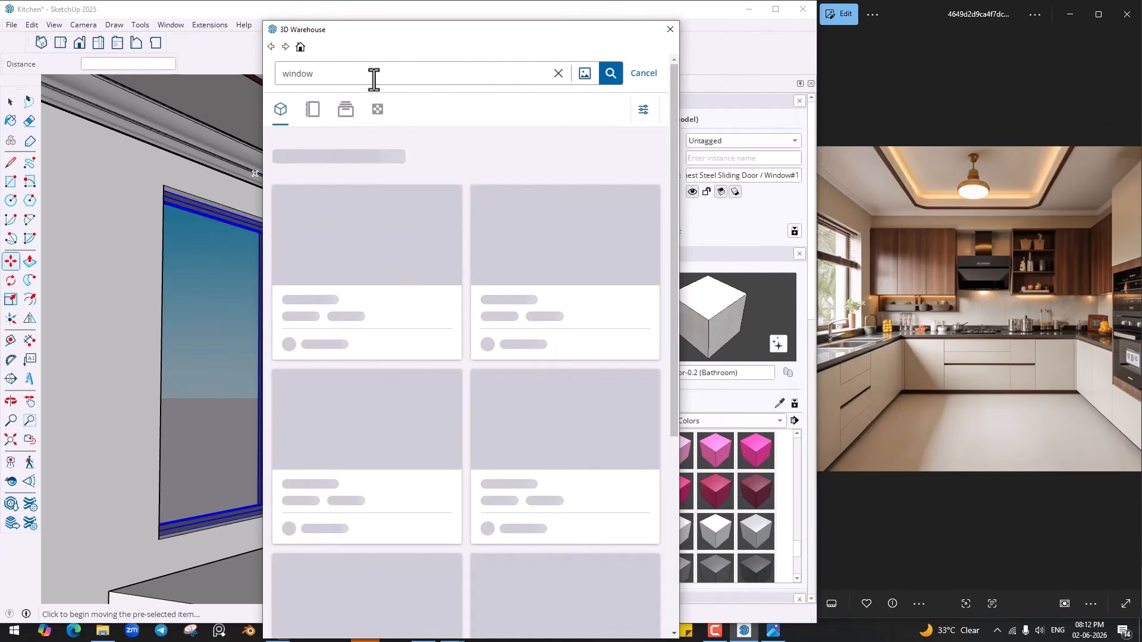
left_click_drag(372, 79, 291, 77)
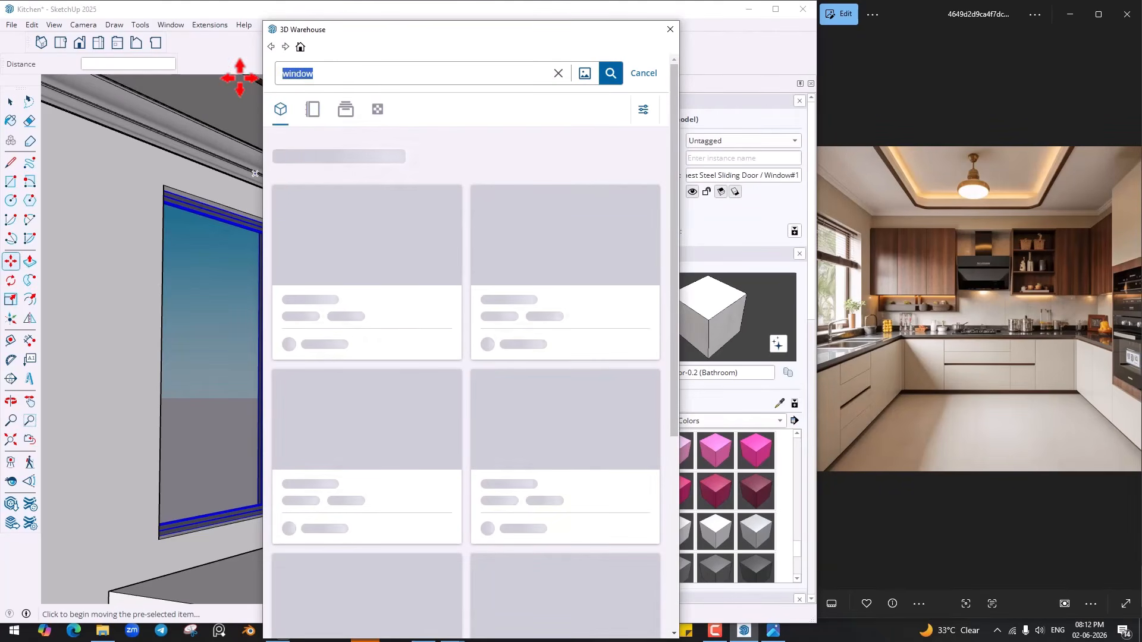
type("blind")
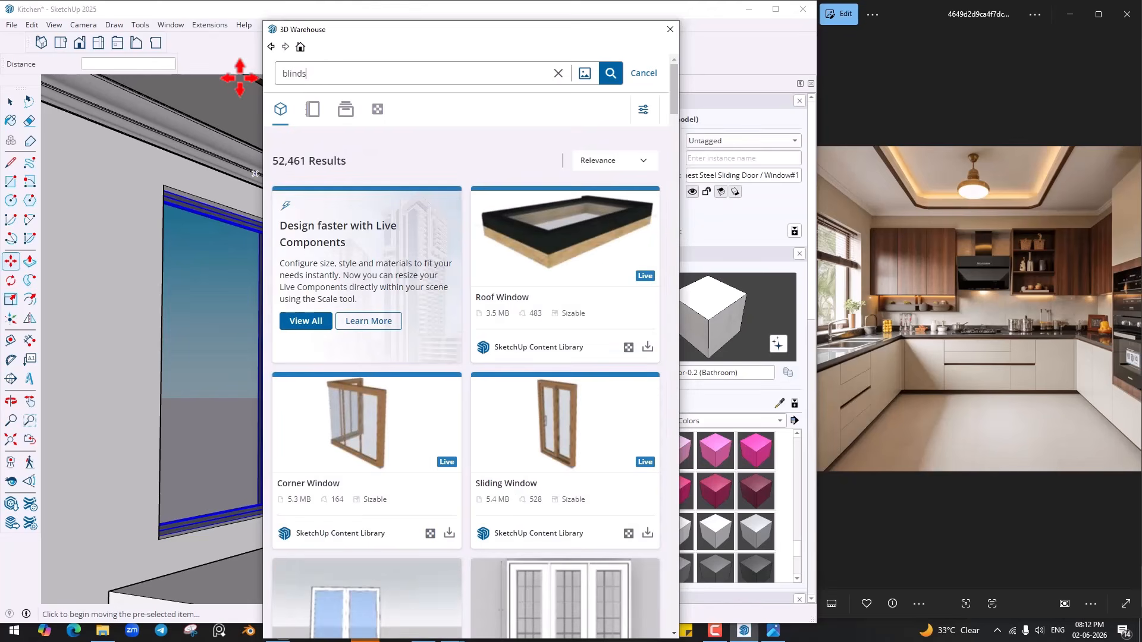
type("s")
key("Return")
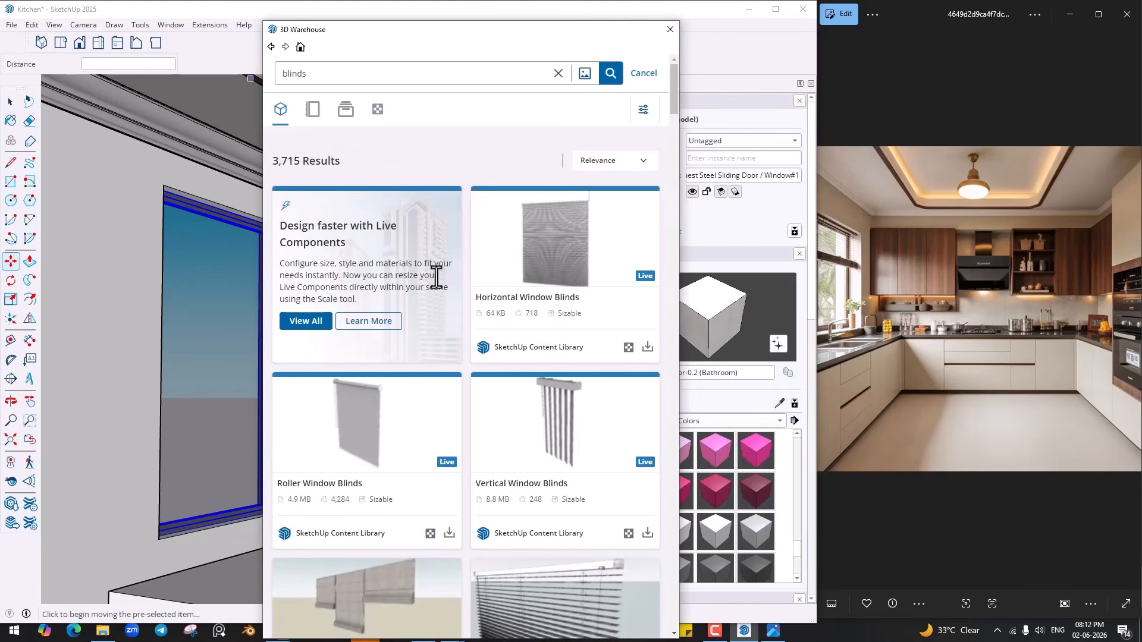
Browse the blind models and load a white roller blind directly into the model
scroll(436, 277, "down", 10)
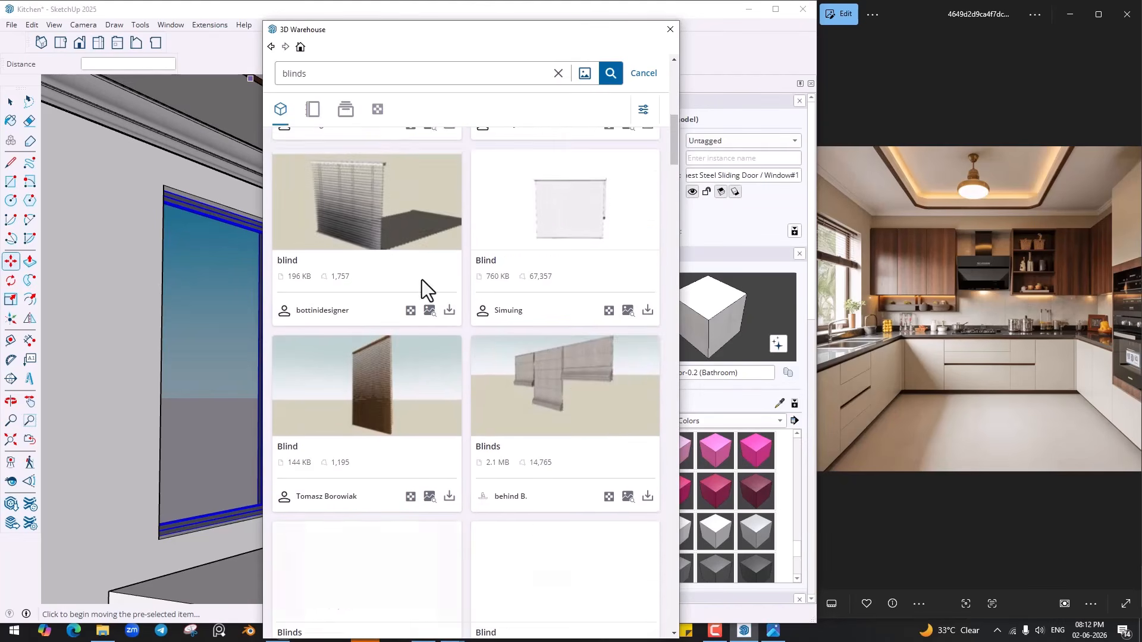
scroll(422, 280, "down", 10)
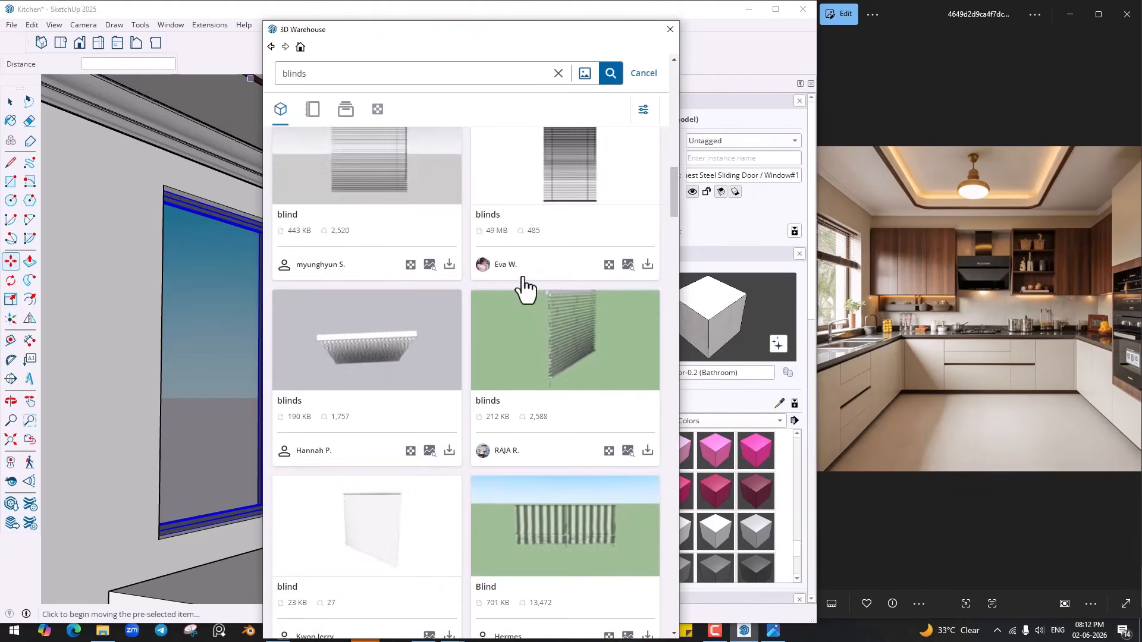
scroll(523, 279, "down", 12)
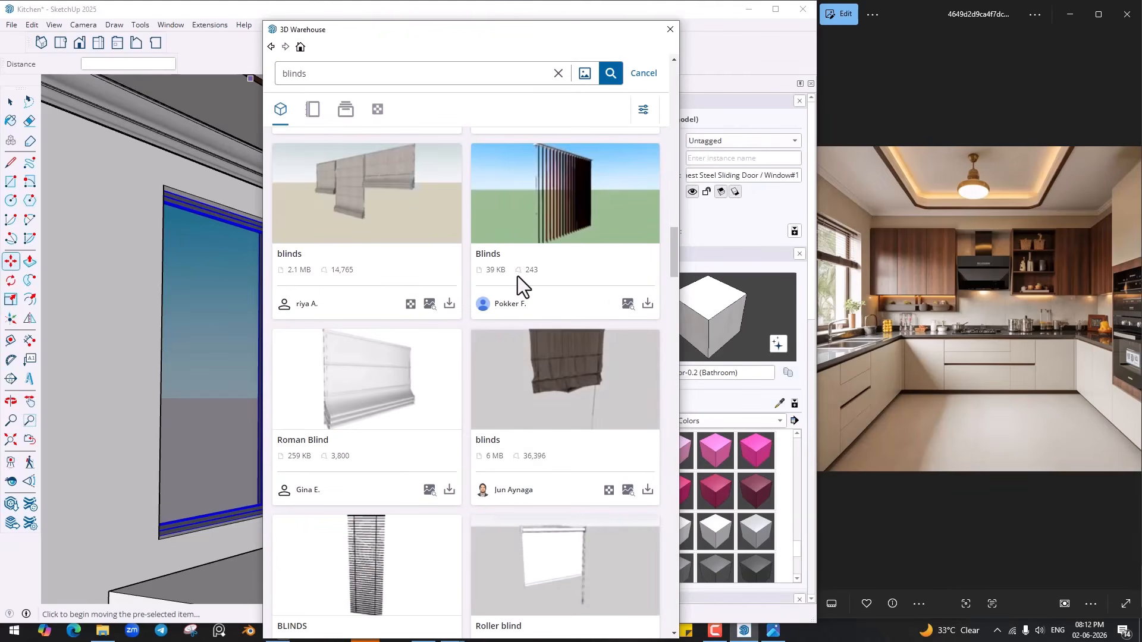
scroll(517, 276, "down", 4)
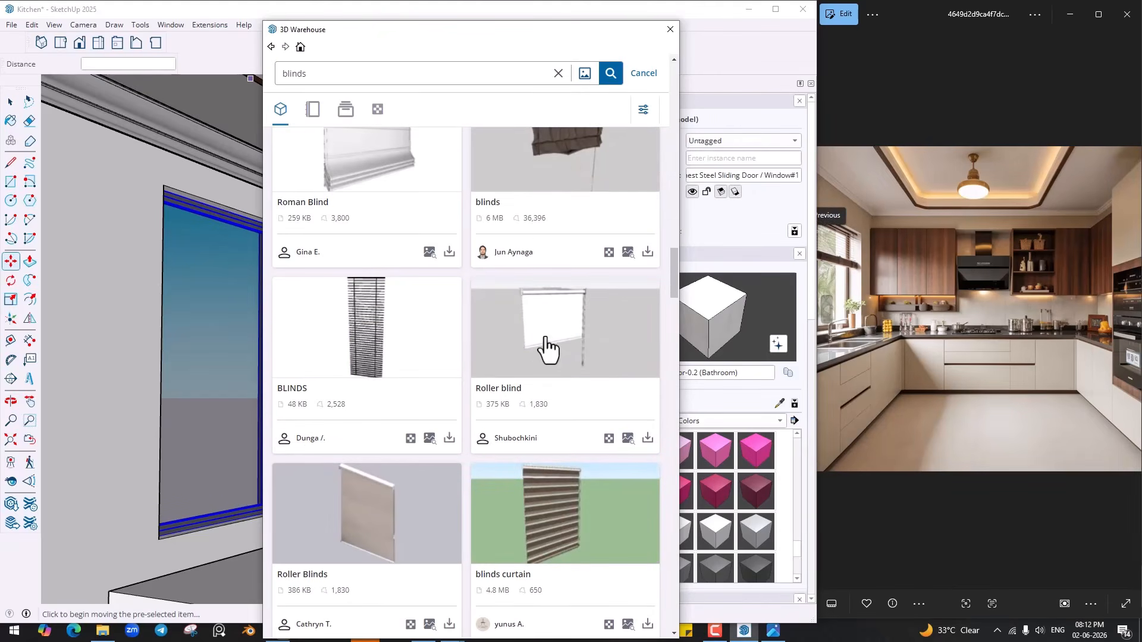
scroll(548, 346, "down", 10)
scroll(547, 351, "down", 13)
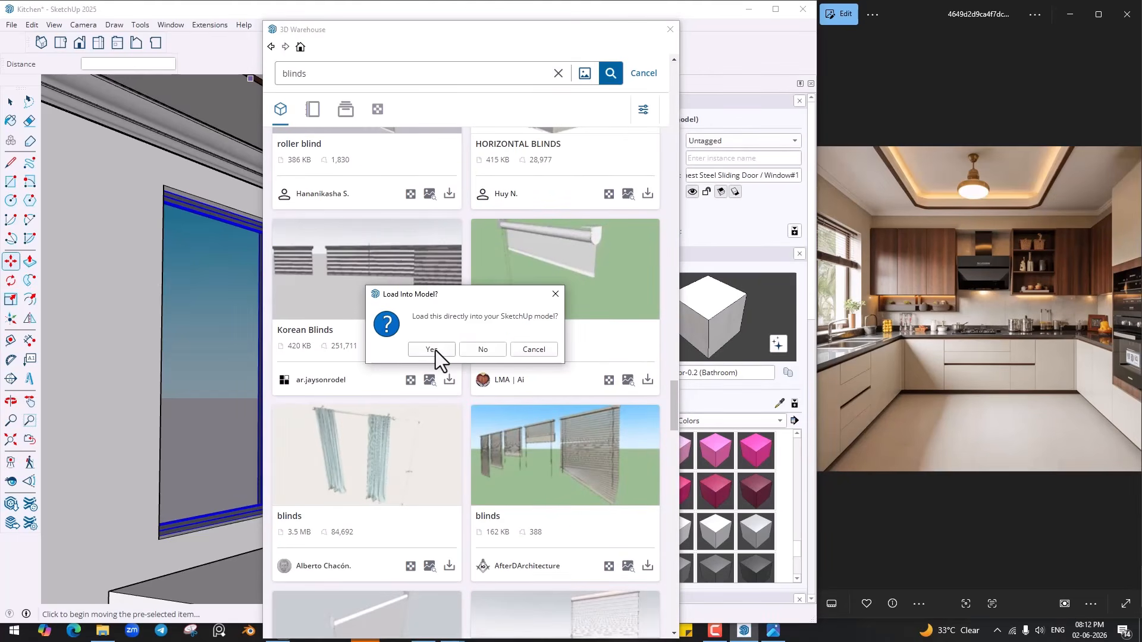
left_click(435, 351)
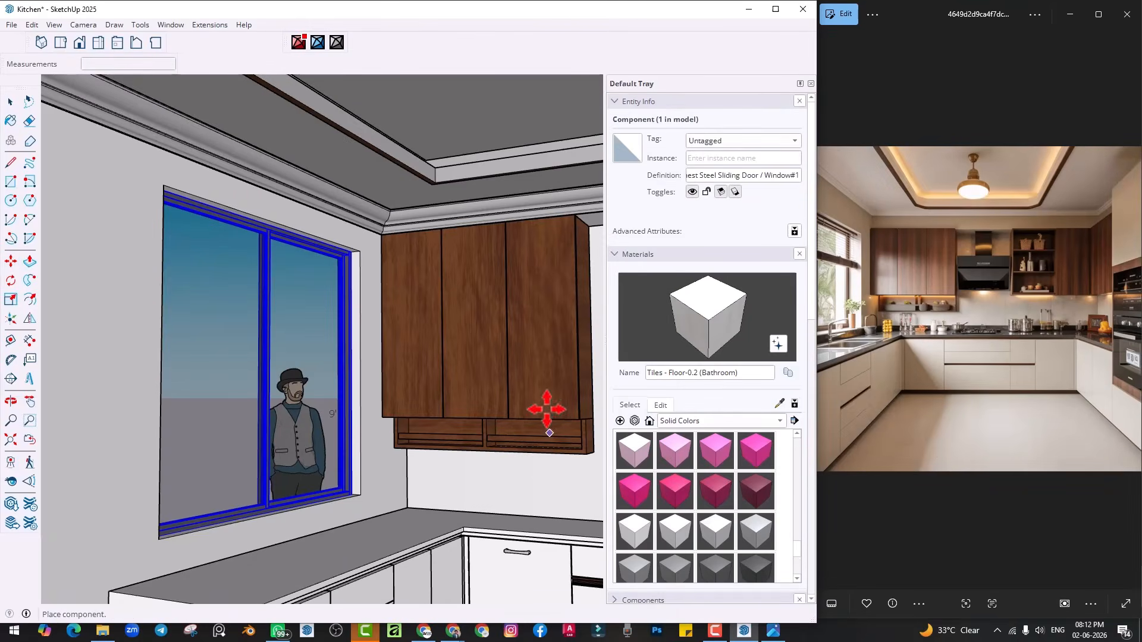
Place the roller blind in the empty space beside the kitchen's open front
scroll(251, 419, "down", 10)
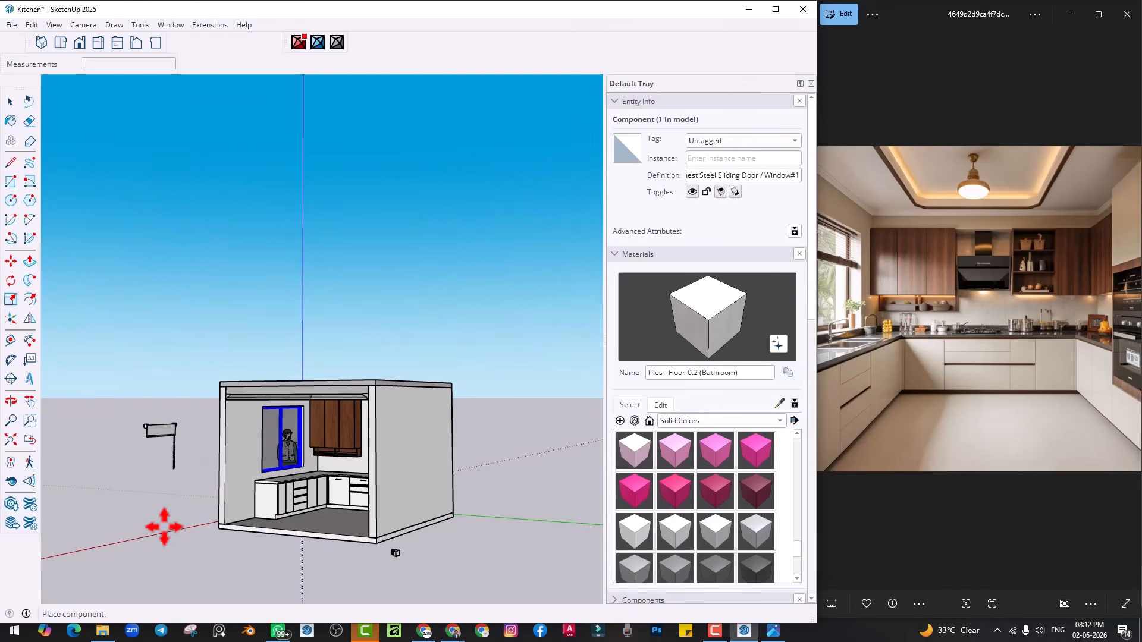
scroll(169, 437, "up", 2)
scroll(176, 428, "up", 5)
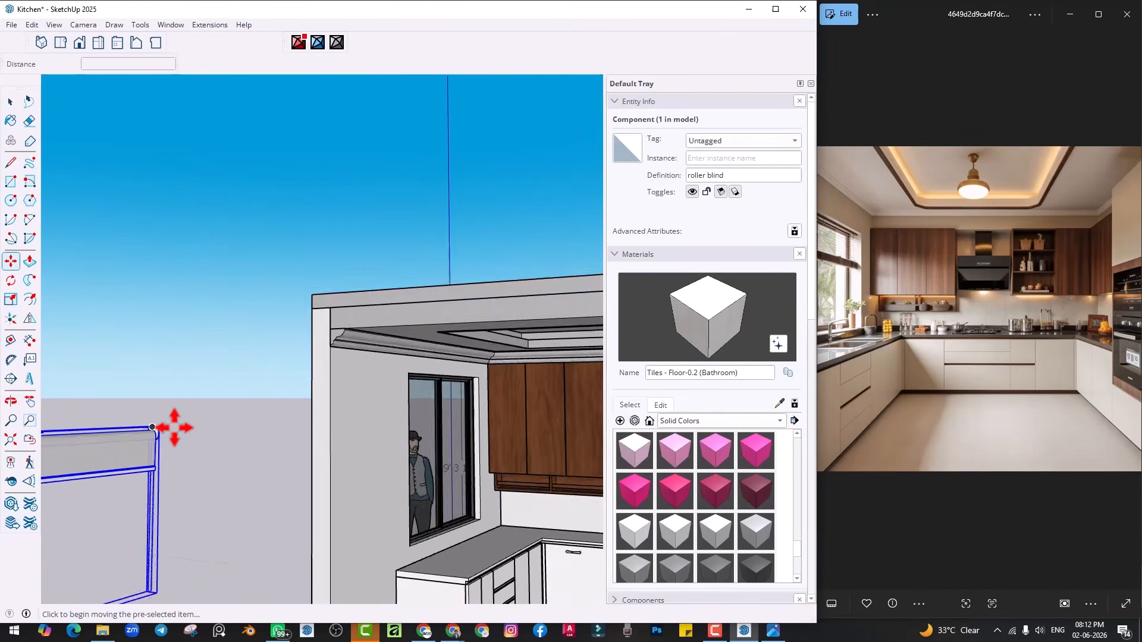
left_click(144, 425)
scroll(500, 365, "up", 5)
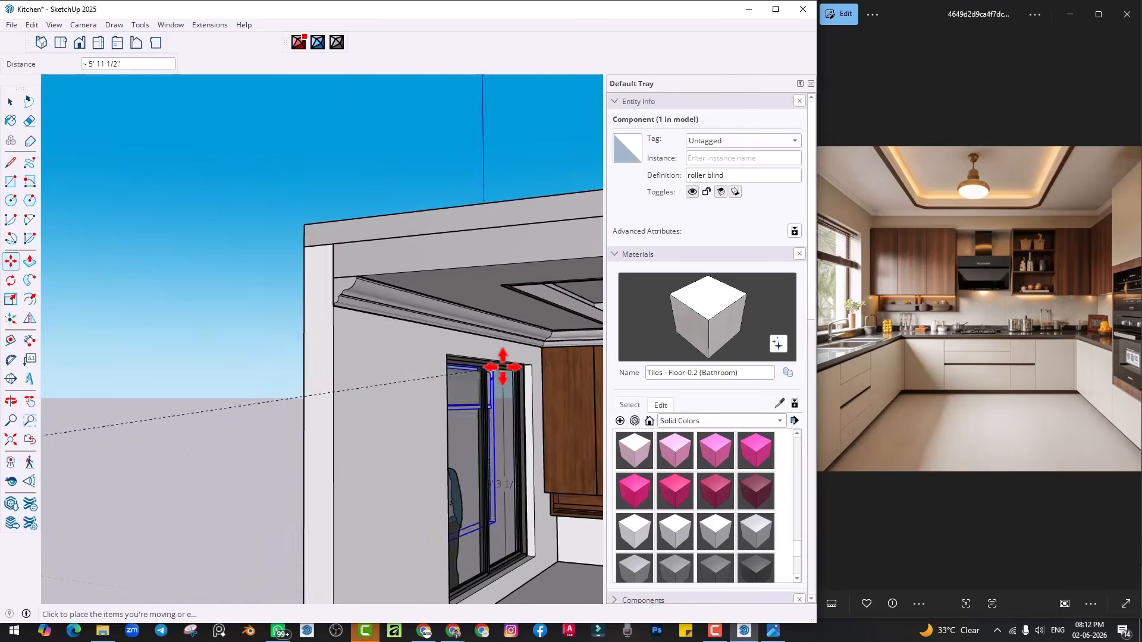
scroll(537, 369, "up", 1)
middle_click_drag(534, 373, 400, 419)
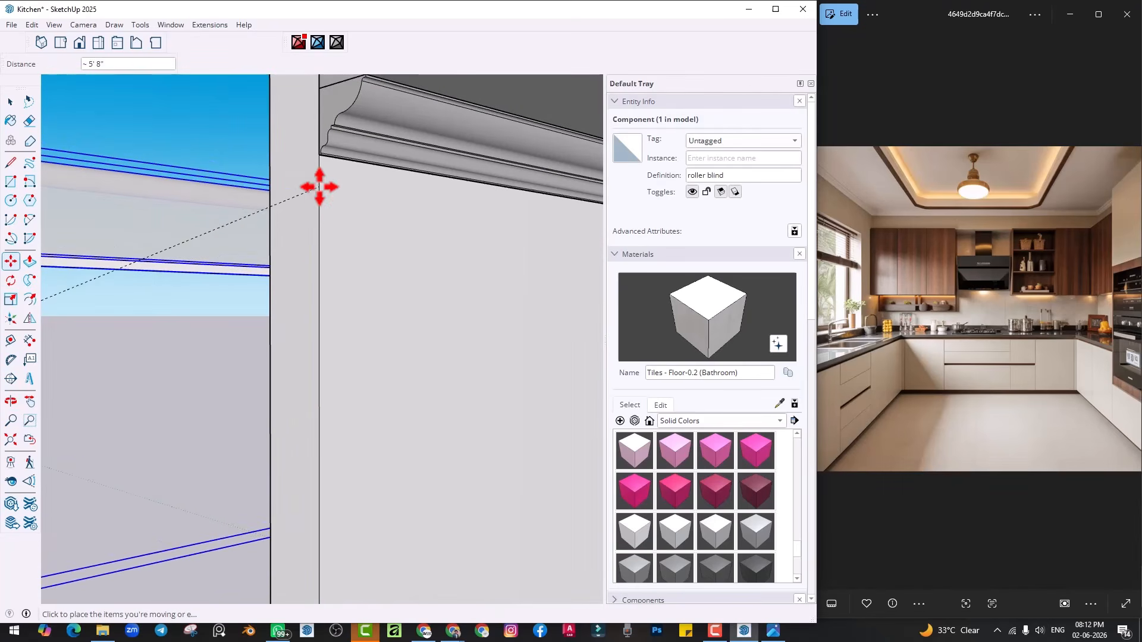
scroll(333, 306, "down", 1)
middle_click_drag(369, 351, 440, 379)
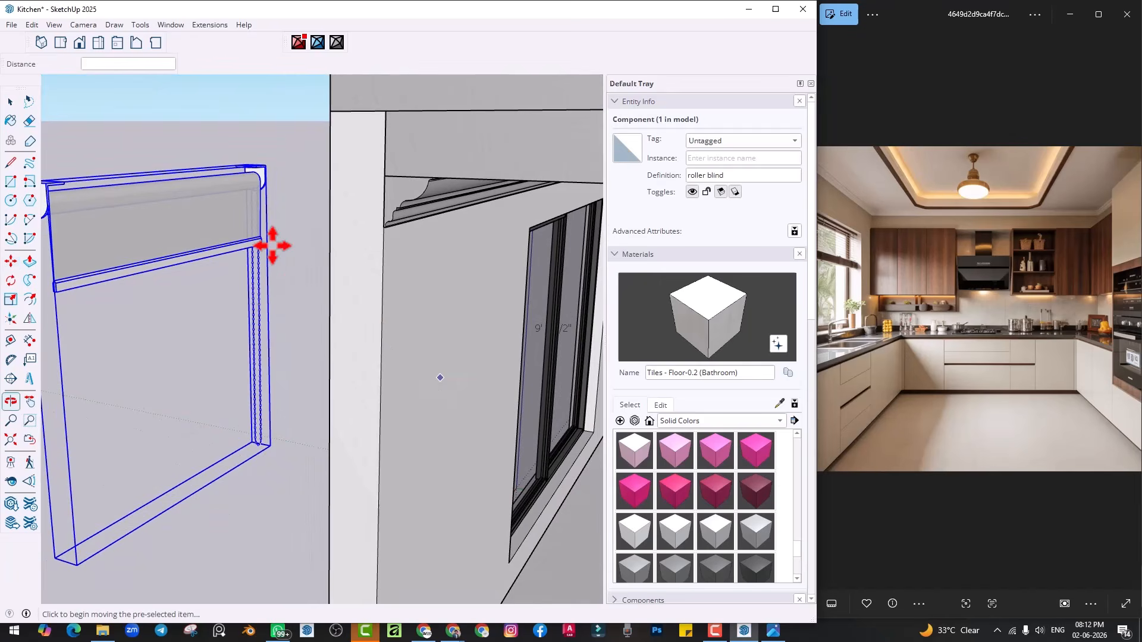
left_click(268, 167)
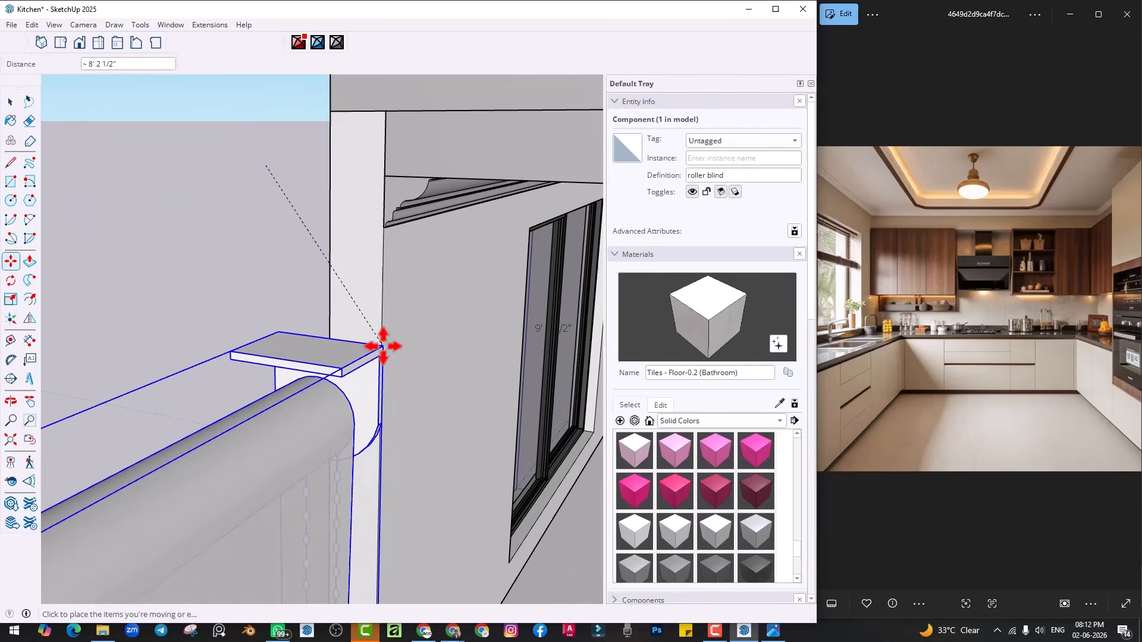
middle_click_drag(425, 393, 323, 387)
scroll(324, 389, "down", 2)
Move the roller blind by its upper corner to the side wall's front edge, just below the cornice on the inner face
left_click(72, 359)
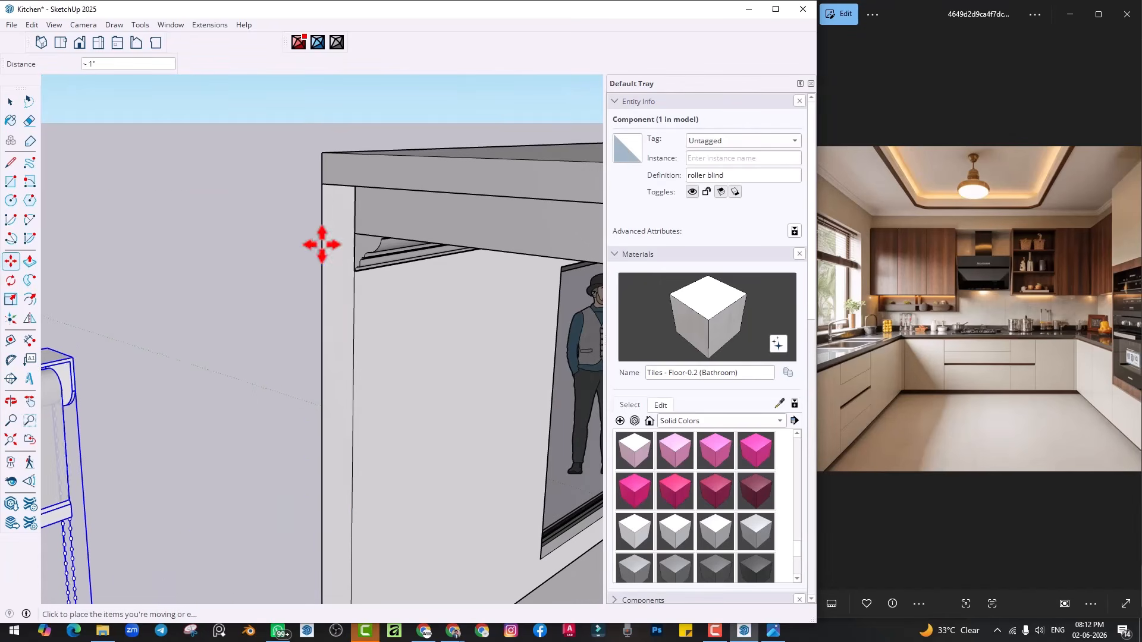
left_click(322, 184)
middle_click_drag(335, 224, 316, 184)
left_click(316, 183)
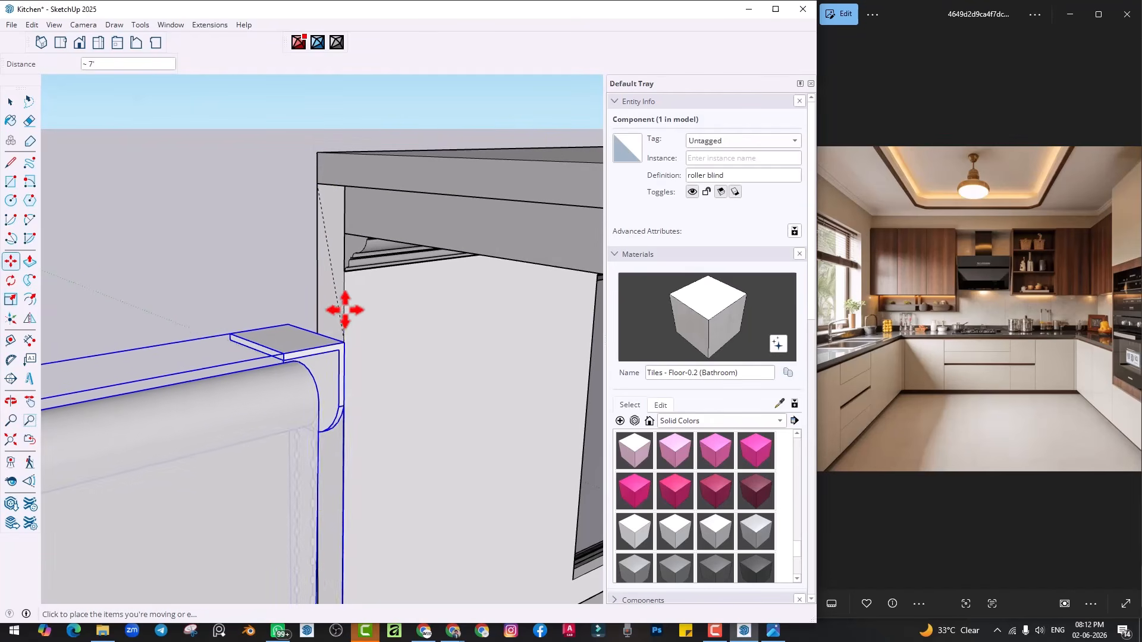
left_click(345, 272)
Move the roller blind about 10' 5 1/2" along the side wall to the window opening's far upper corner
middle_click_drag(455, 298, 448, 234)
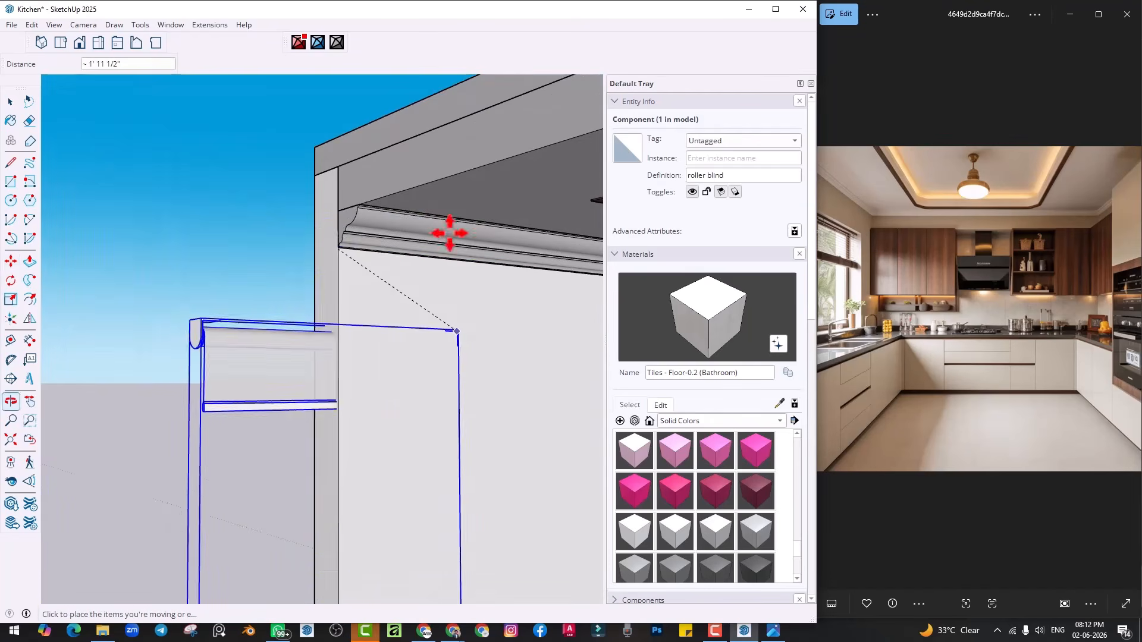
middle_click_drag(534, 271, 336, 279)
middle_click_drag(571, 337, 173, 336)
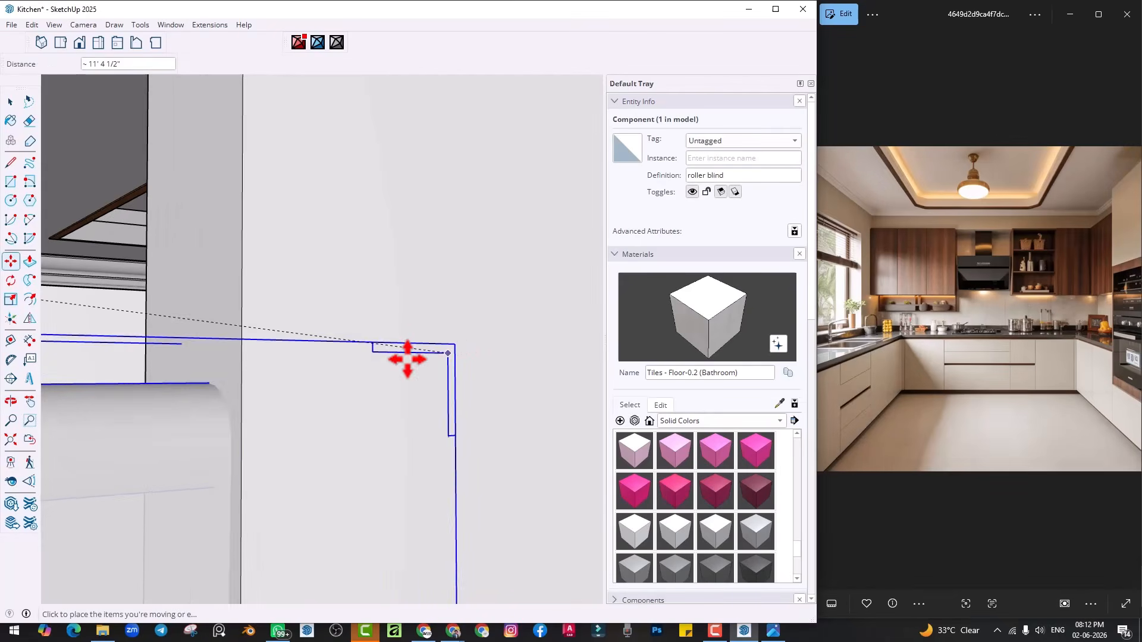
middle_click_drag(143, 377, 649, 417, "shift")
scroll(524, 353, "up", 1)
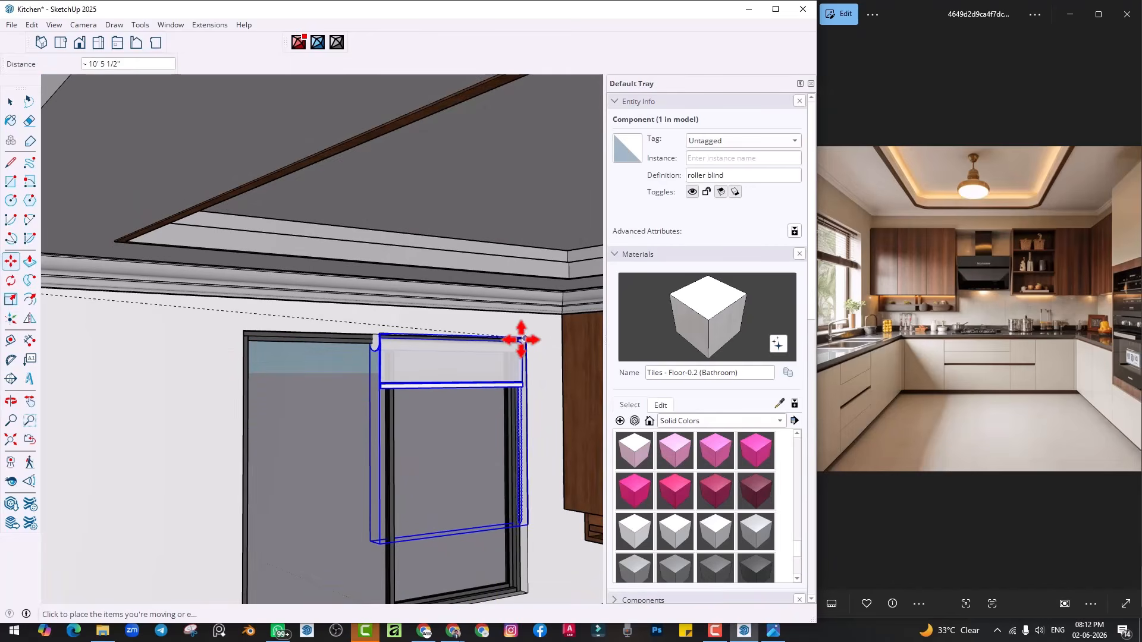
left_click(446, 366)
Enlarge the roller blind and stretch its width by about 1.23 so it spans the window opening
middle_click_drag(446, 365, 432, 400)
key("s")
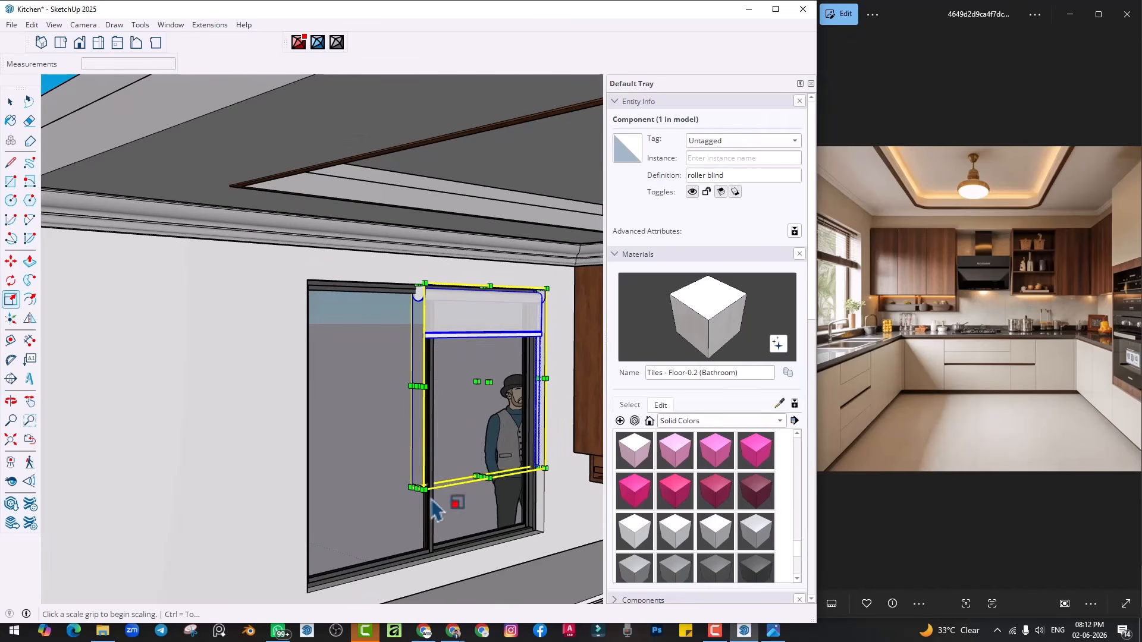
left_click(421, 494)
middle_click_drag(350, 543, 390, 439, "shift")
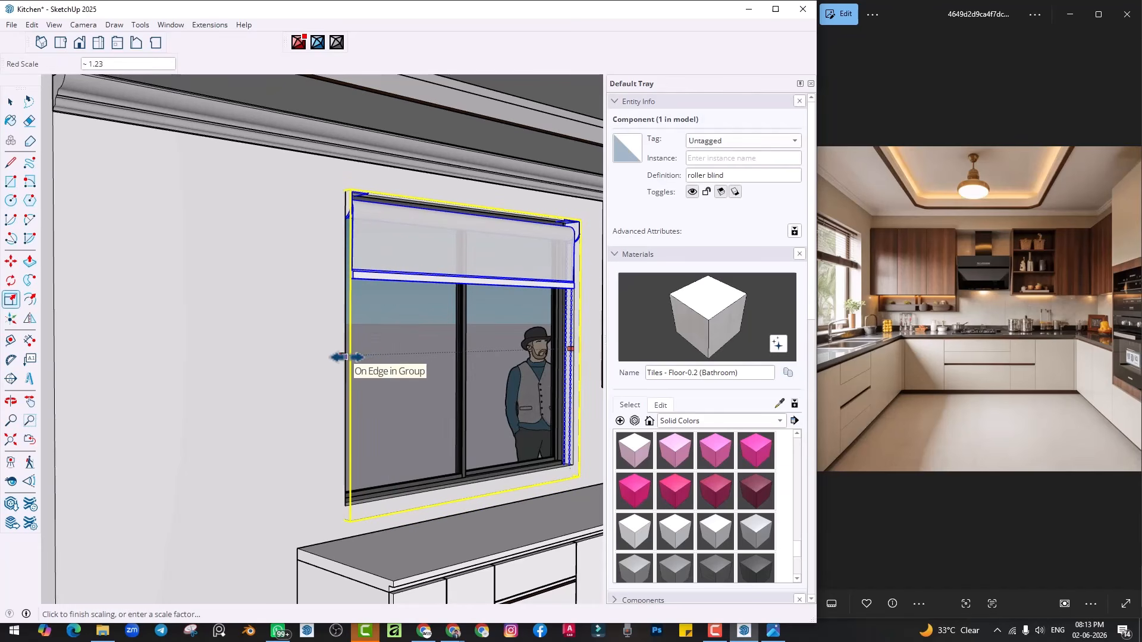
scroll(385, 248, "up", 2)
middle_click_drag(387, 249, 437, 317)
left_click(504, 393)
key("Escape")
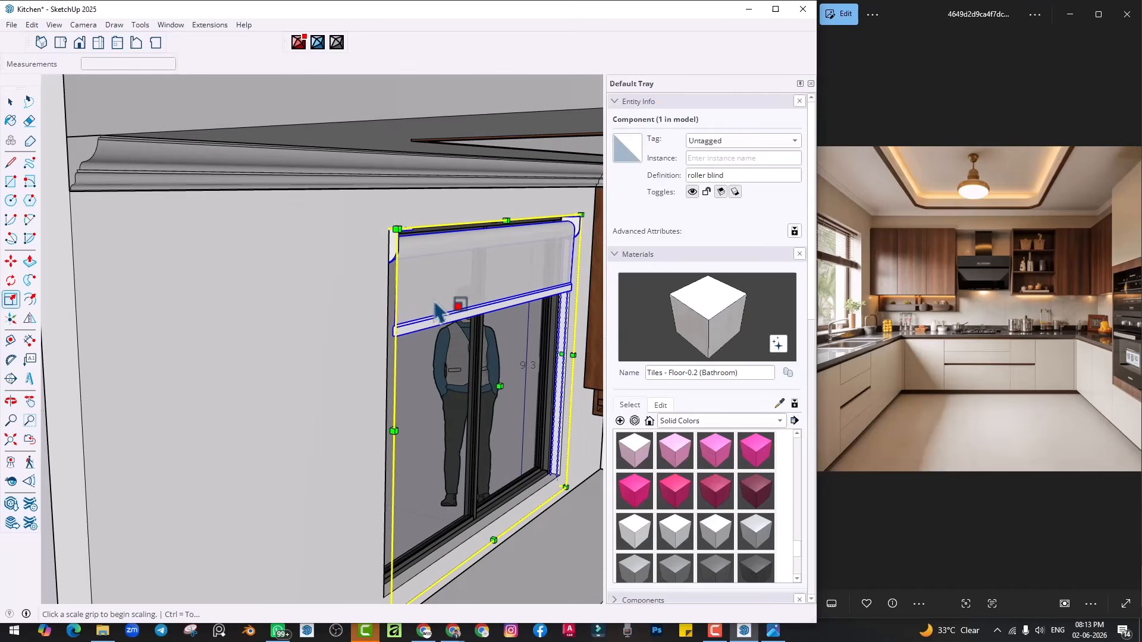
Move the roller blind by its upper corner about 1 1/2" back into the window recess
scroll(419, 297, "up", 1)
key("m")
scroll(391, 215, "up", 2)
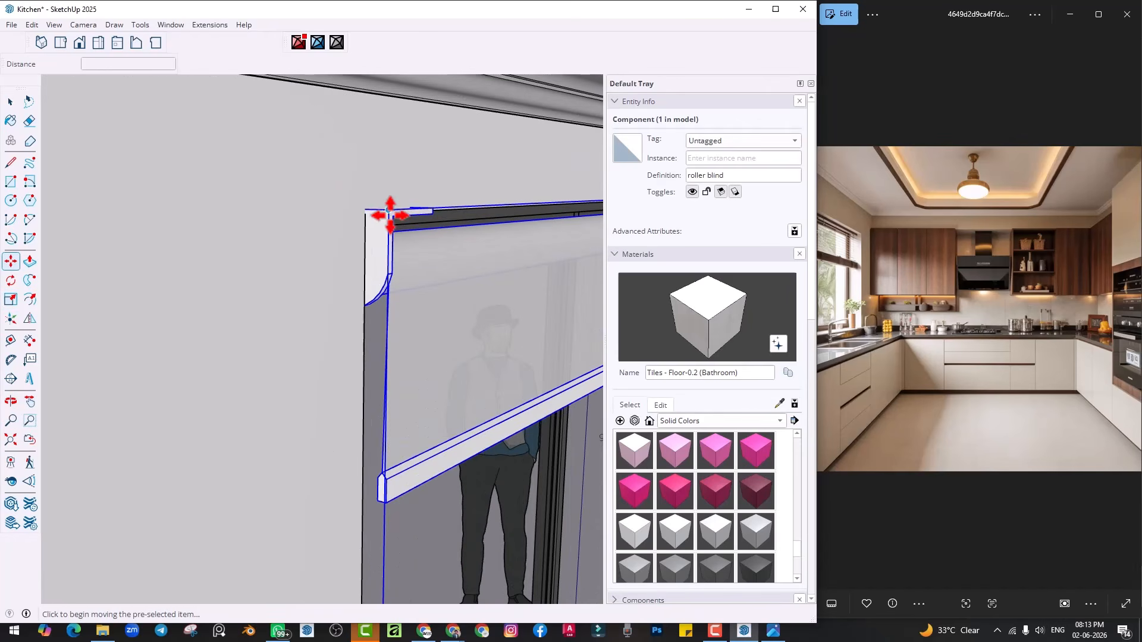
left_click(388, 211)
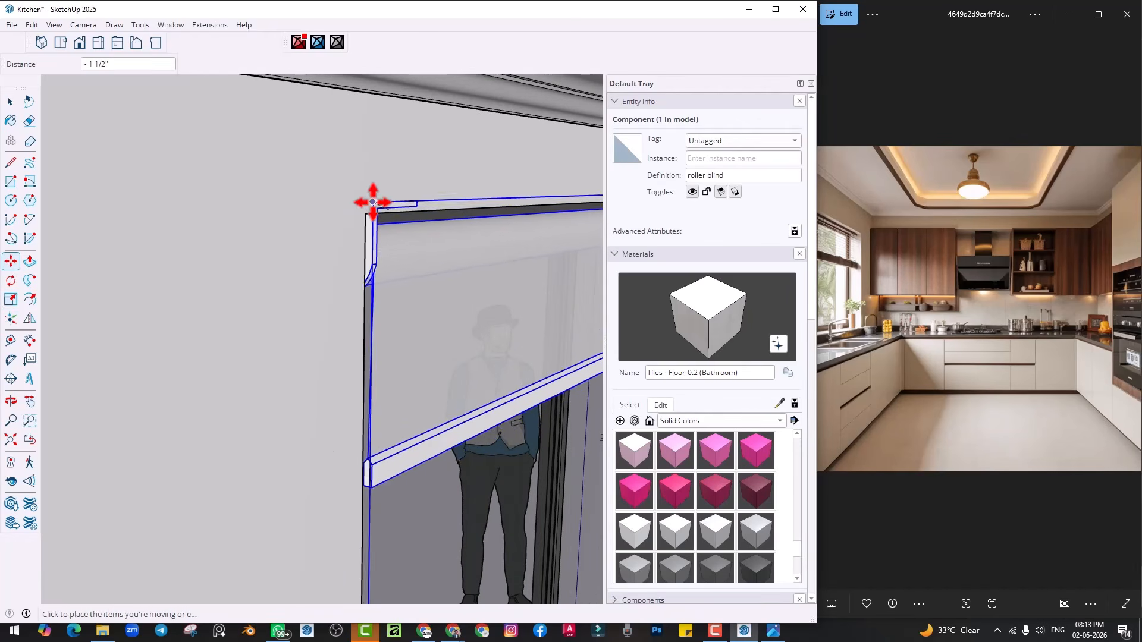
scroll(392, 288, "down", 2)
middle_click_drag(466, 325, 402, 333)
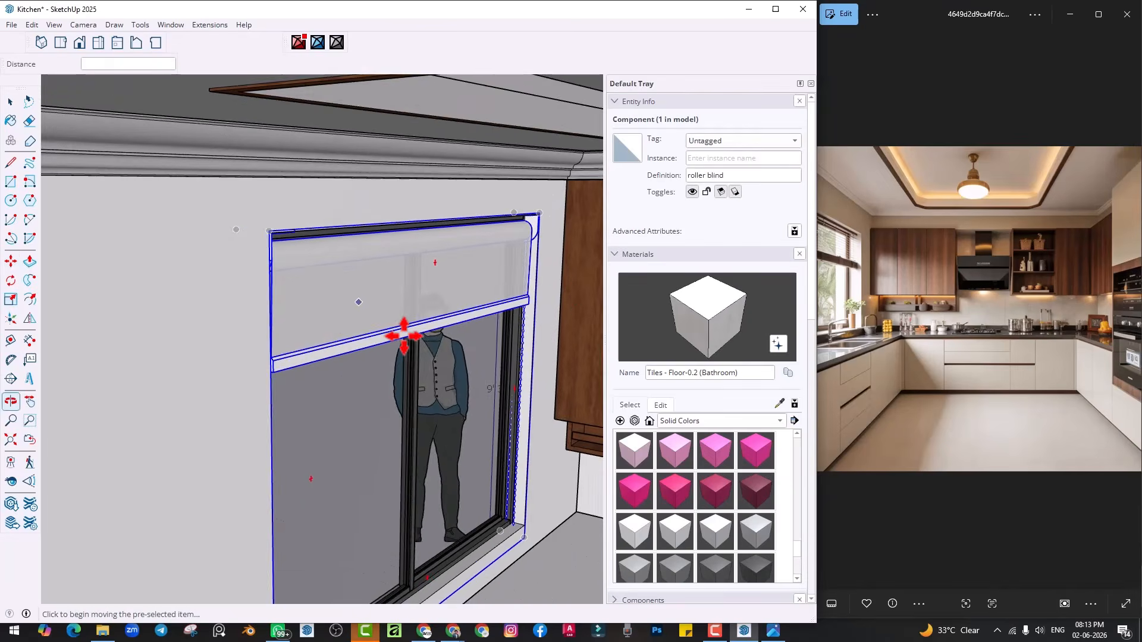
Inspect the roller blind's fit in the window recess from close up and from across the whole kitchen
middle_click_drag(497, 338, 562, 297)
scroll(540, 224, "up", 1)
scroll(540, 223, "up", 1)
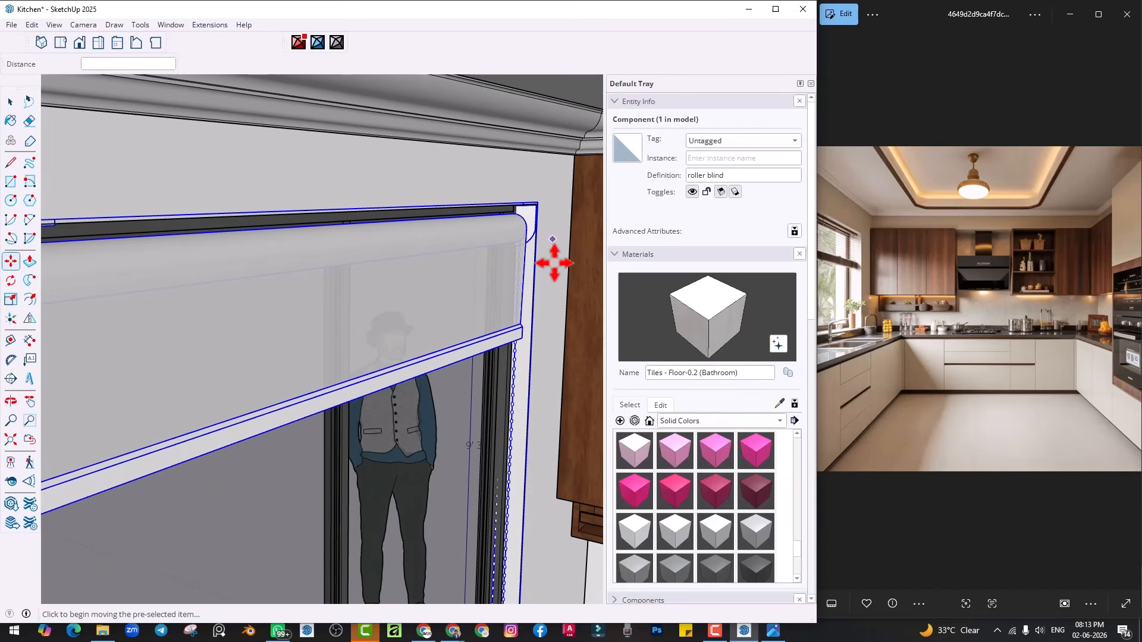
key("space")
scroll(528, 427, "down", 6)
left_click(370, 200)
scroll(474, 387, "down", 1)
middle_click_drag(474, 387, 438, 312)
middle_click_drag(441, 363, 448, 446)
scroll(412, 432, "up", 3)
middle_click_drag(432, 399, 387, 375)
scroll(422, 399, "down", 4)
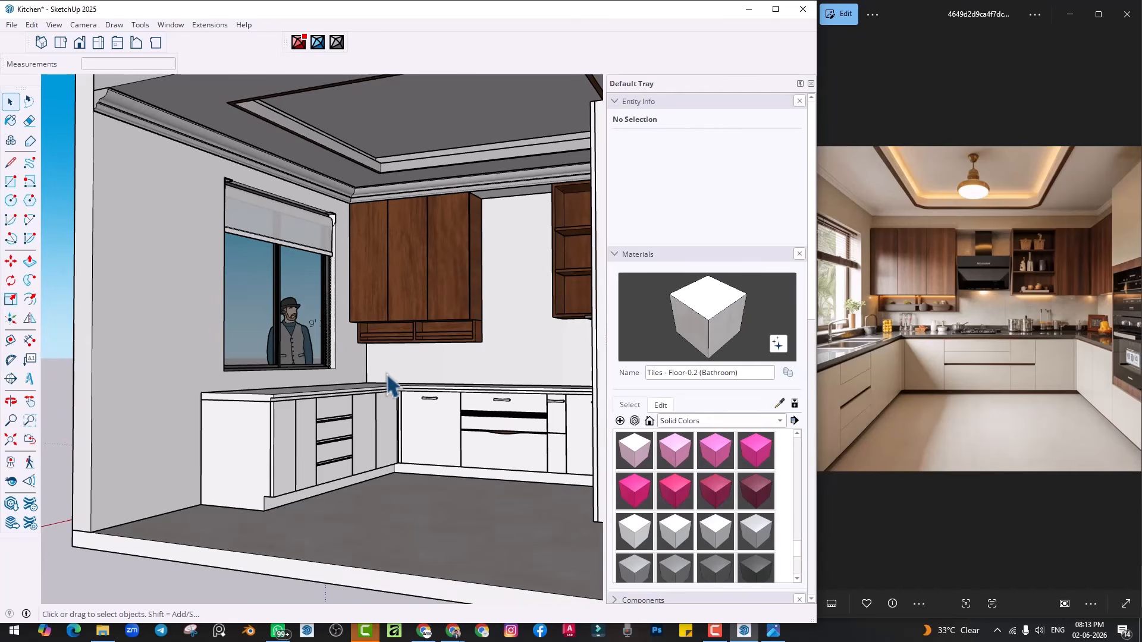
middle_click_drag(284, 315, 302, 308)
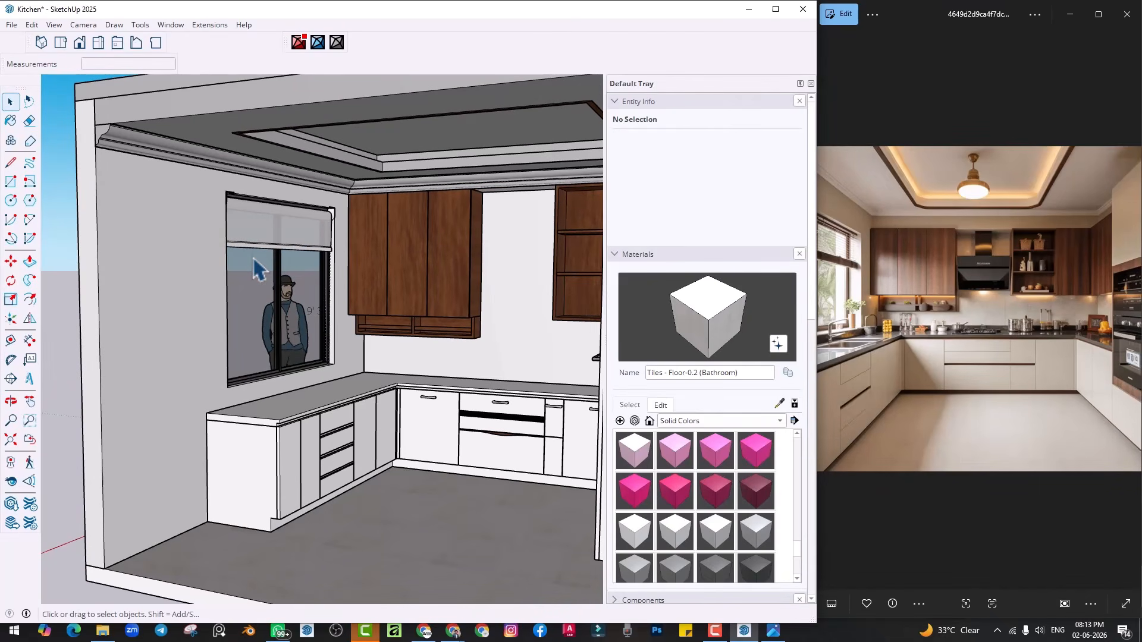
middle_click_drag(255, 269, 375, 293)
scroll(375, 293, "up", 3)
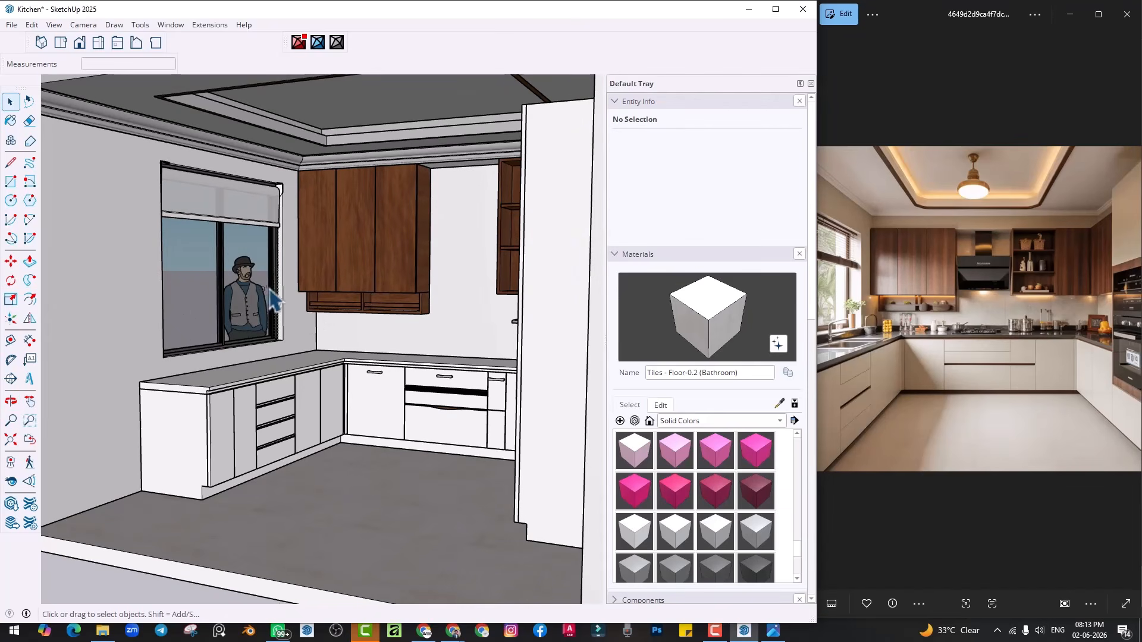
Copy the roller blind out of the window to the open ground in front of the kitchen
scroll(301, 373, "down", 3)
middle_click_drag(301, 372, 372, 301)
scroll(333, 208, "up", 3)
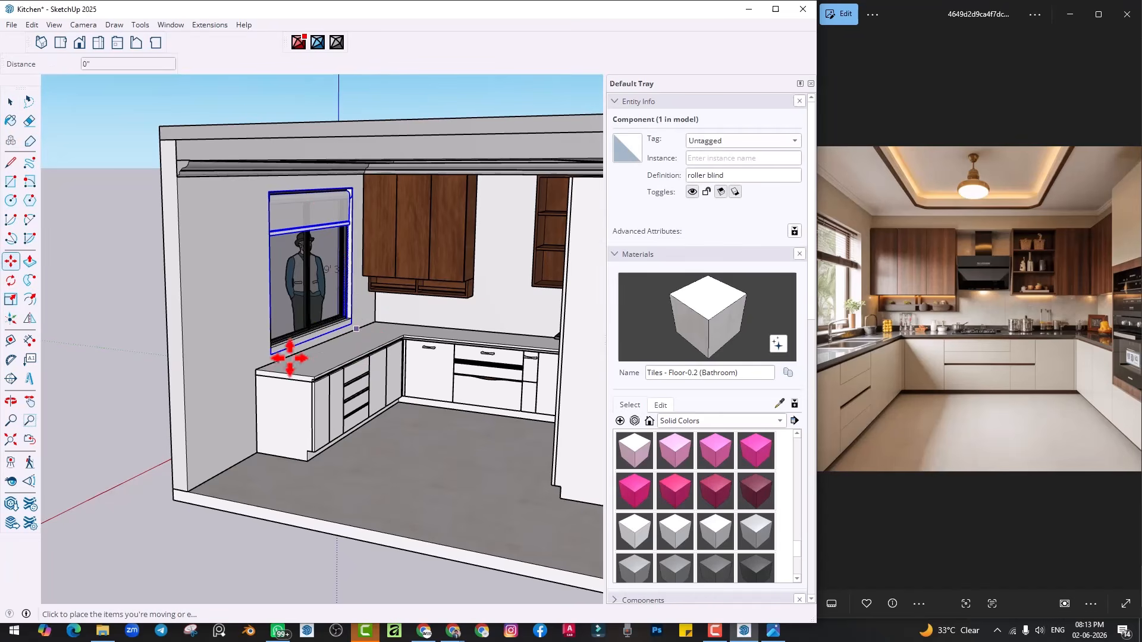
scroll(274, 398, "down", 3)
scroll(295, 408, "up", 3)
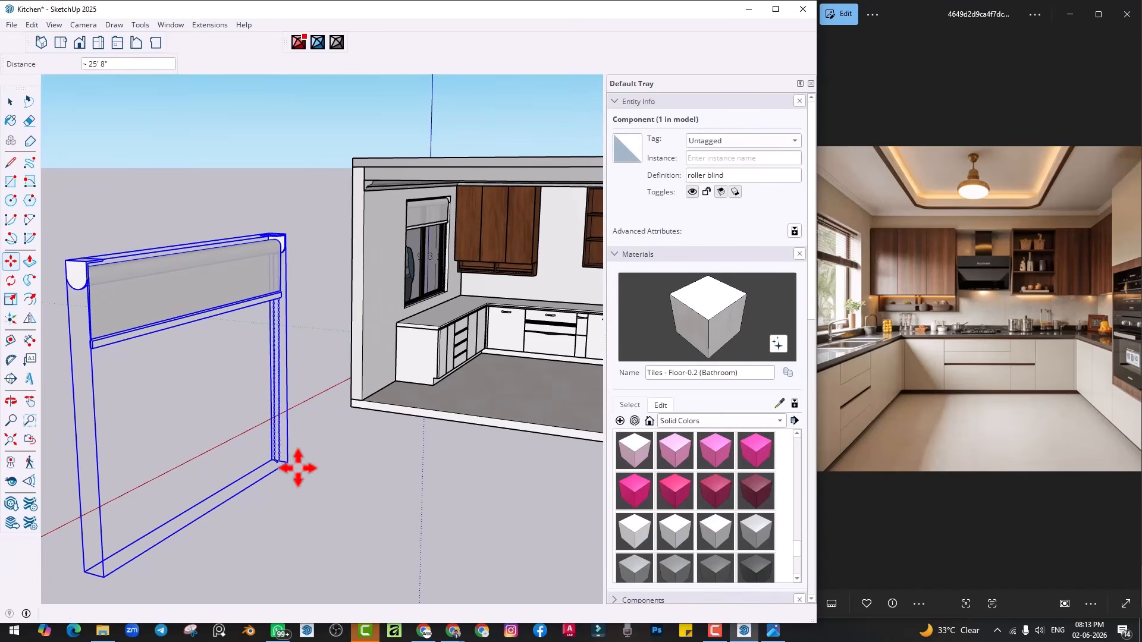
left_click(289, 462)
scroll(393, 417, "down", 2)
middle_click_drag(428, 423, 265, 405, "shift")
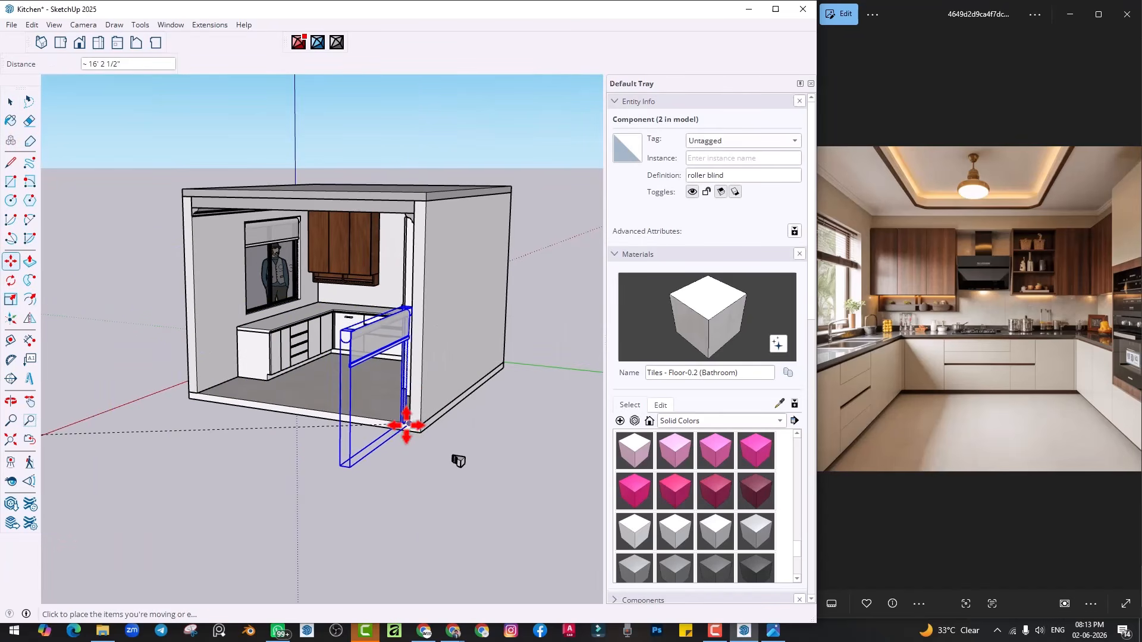
middle_click_drag(406, 426, 282, 430)
scroll(309, 423, "up", 3)
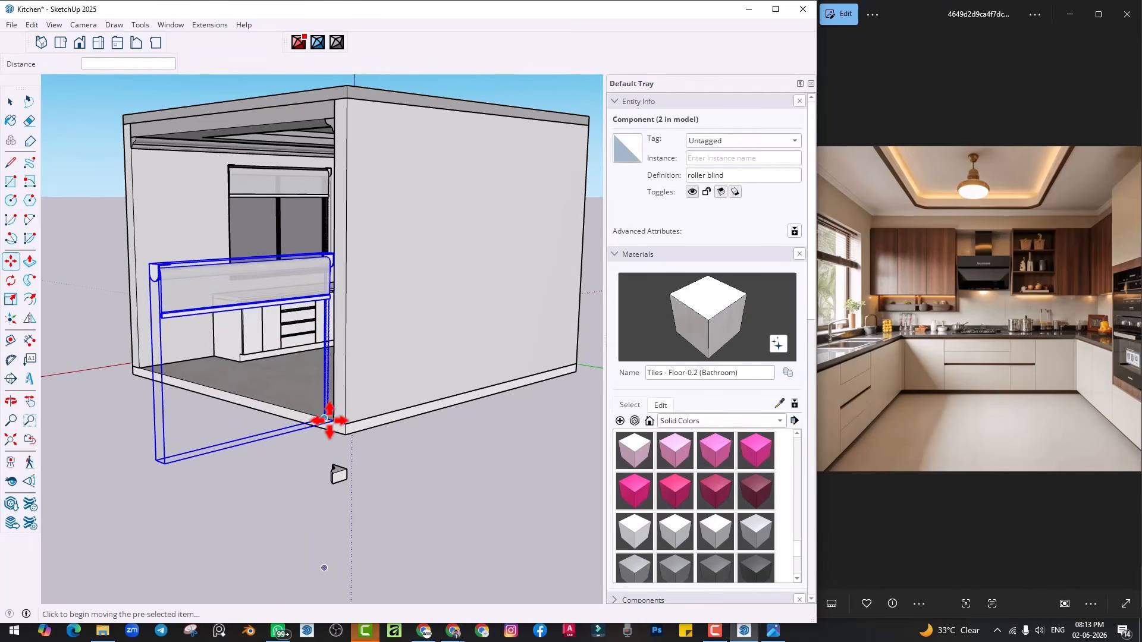
middle_click_drag(390, 515, 178, 430)
key("space")
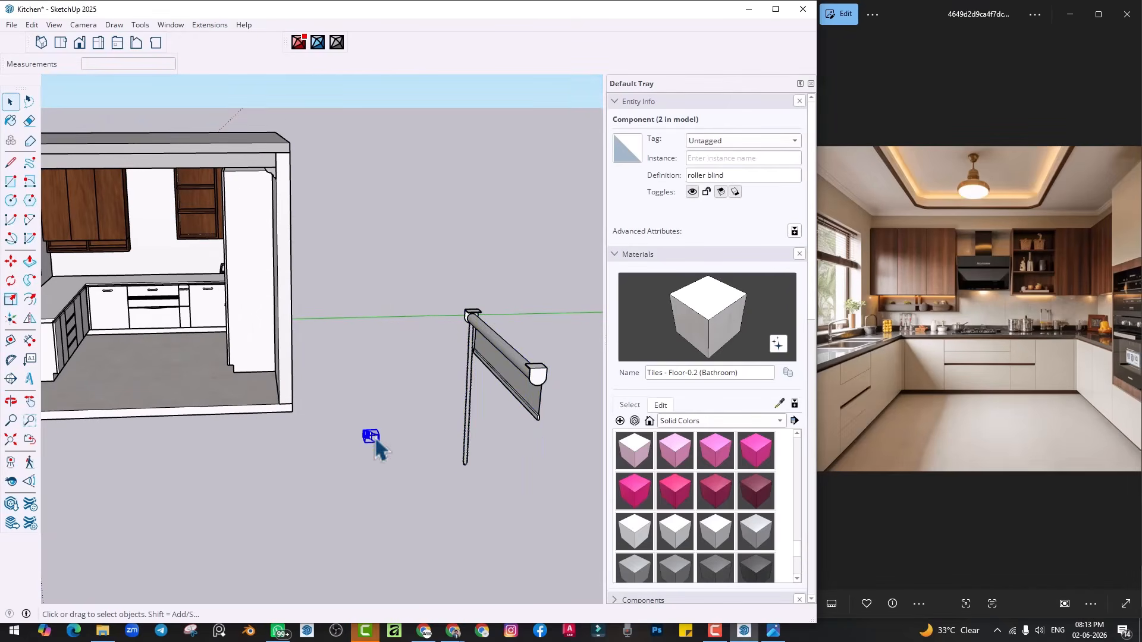
Move the copied roller blind by its lower corner about 8' 4" to the opposite side wall's front floor corner
left_click(487, 466)
middle_click_drag(487, 466, 186, 473)
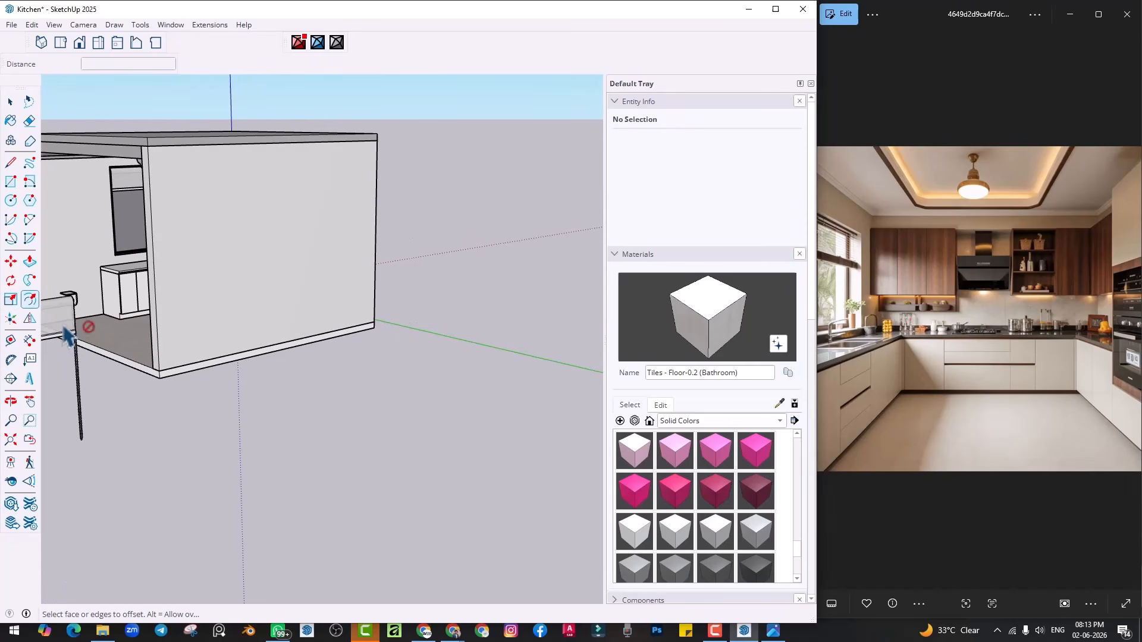
middle_click_drag(67, 337, 167, 392)
key("space")
key("m")
scroll(205, 506, "up", 2)
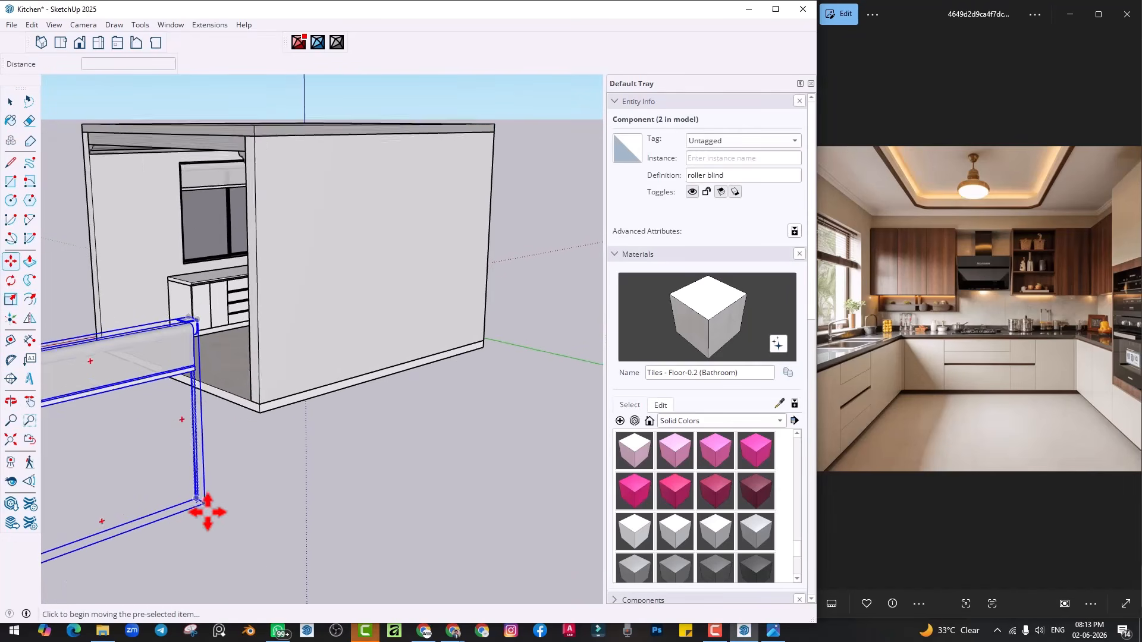
left_click(204, 505)
scroll(265, 388, "up", 5)
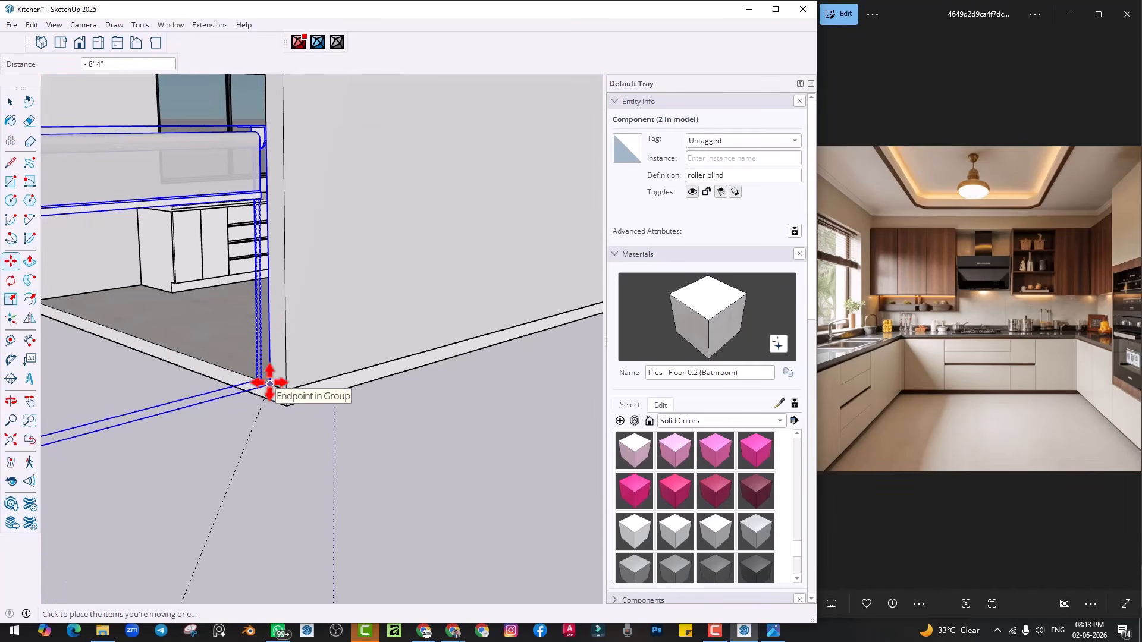
scroll(266, 430, "down", 5)
Move the copied blind about 2' 8 1/2" inward along the opposite wall's base, and raise it about 1' 8 1/2"
middle_click_drag(267, 431, 369, 467)
scroll(443, 402, "up", 3)
left_click(444, 401)
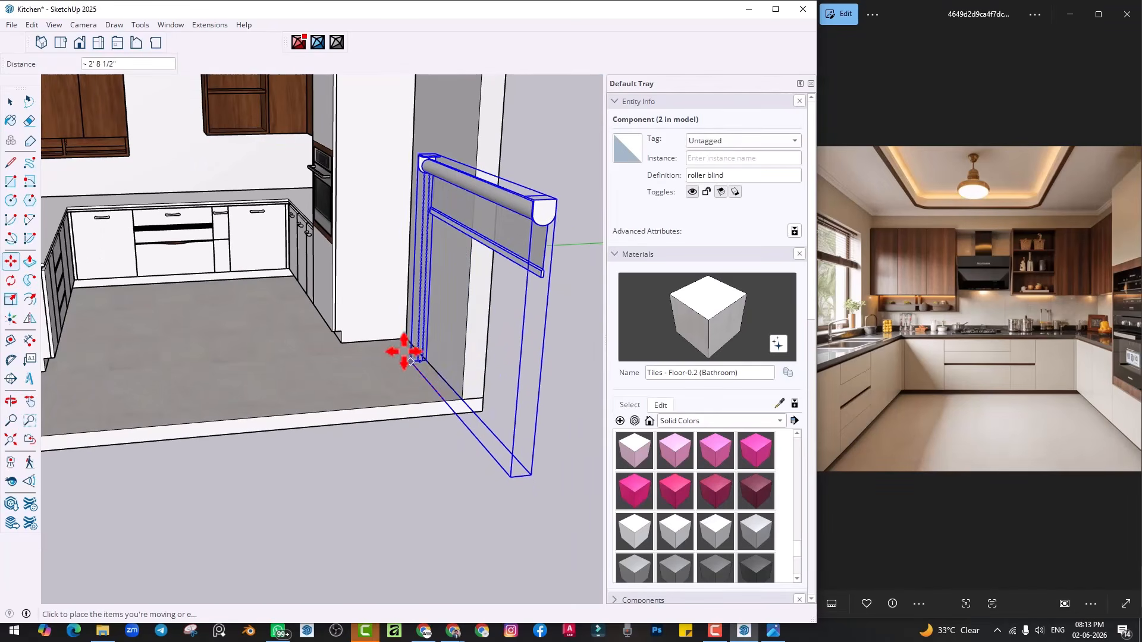
left_click(392, 338)
middle_click_drag(393, 337, 537, 271)
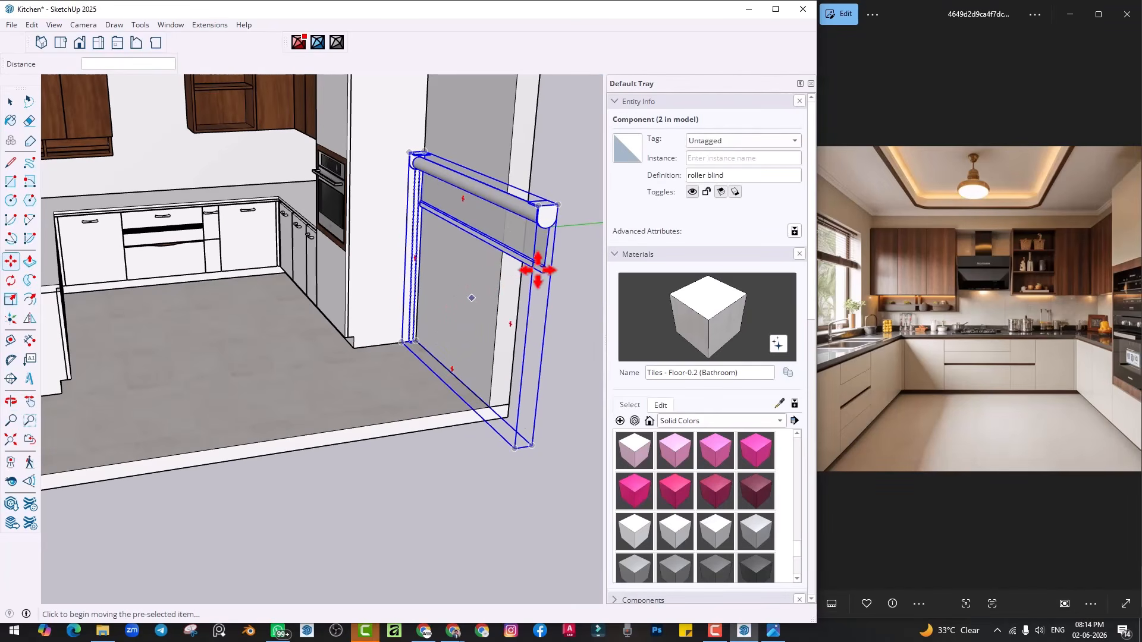
left_click(538, 207)
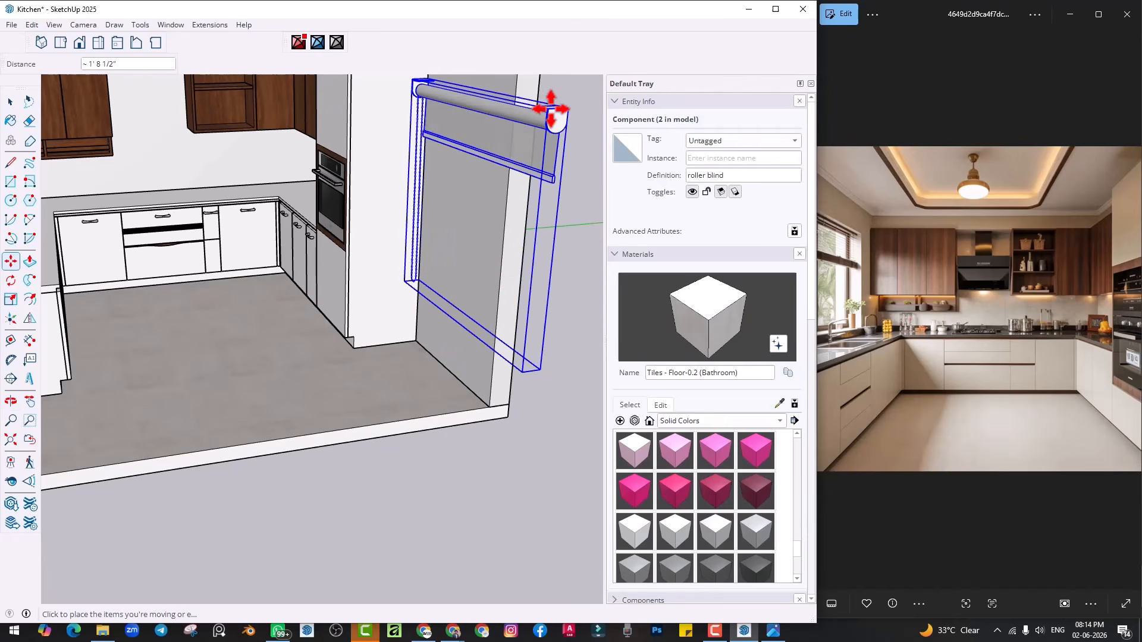
left_click(551, 111)
Delete the copied roller blind from the side wall opposite the window
middle_click_drag(498, 222, 267, 295)
key("space")
left_click(474, 318)
left_click(433, 277)
key("Delete")
Search 3D Warehouse for "chimney"
scroll(390, 347, "up", 5)
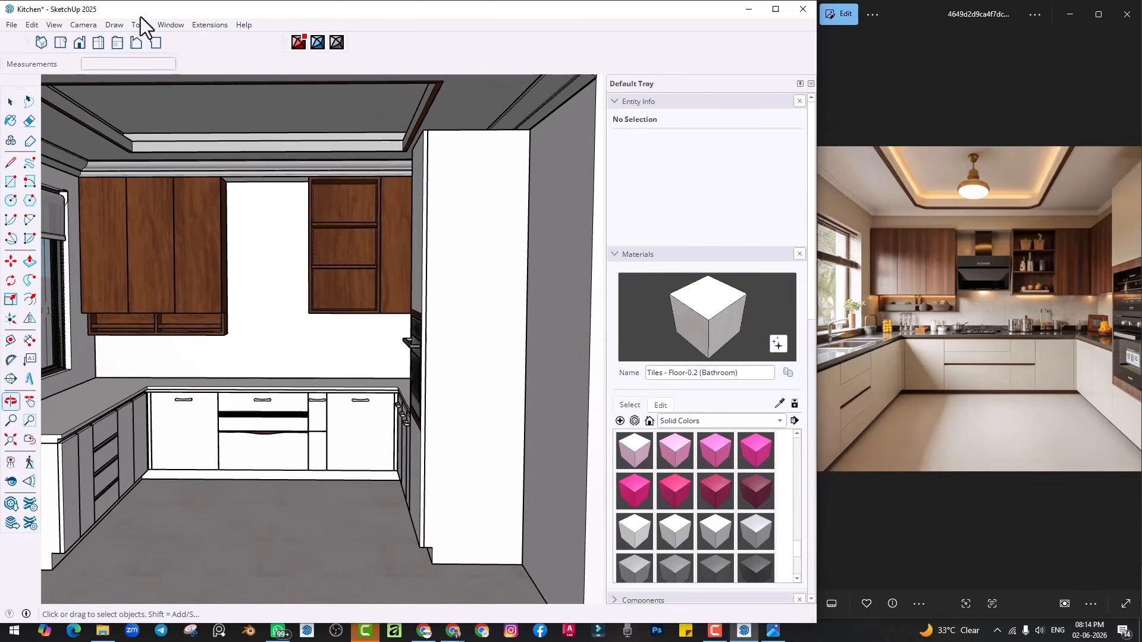
left_click(170, 25)
left_click(191, 122)
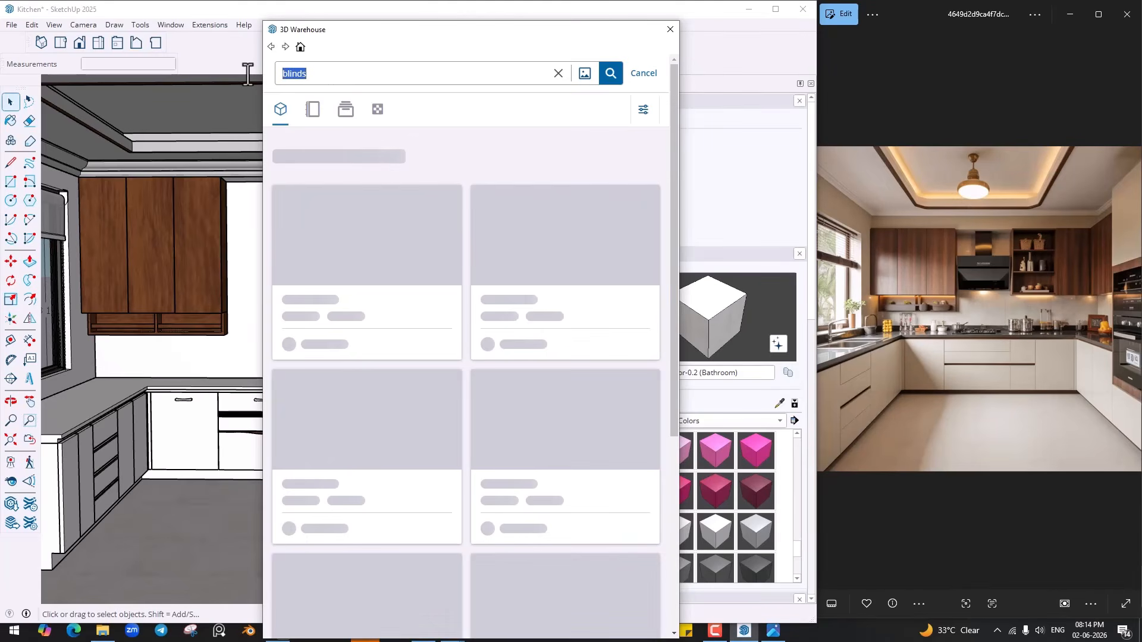
type("chimney")
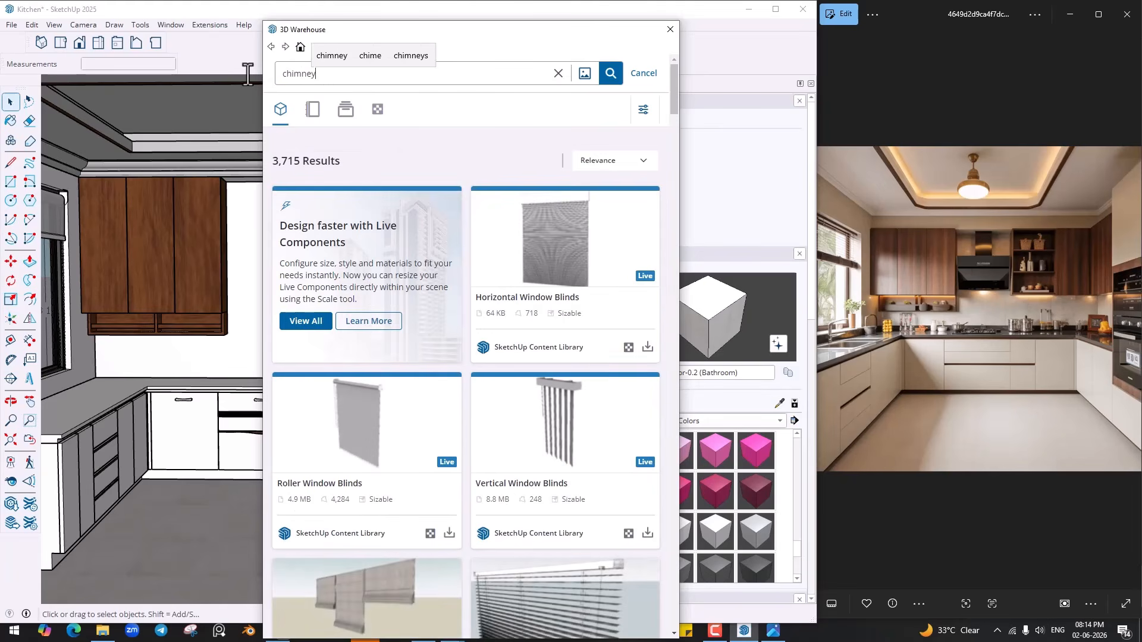
key("Return")
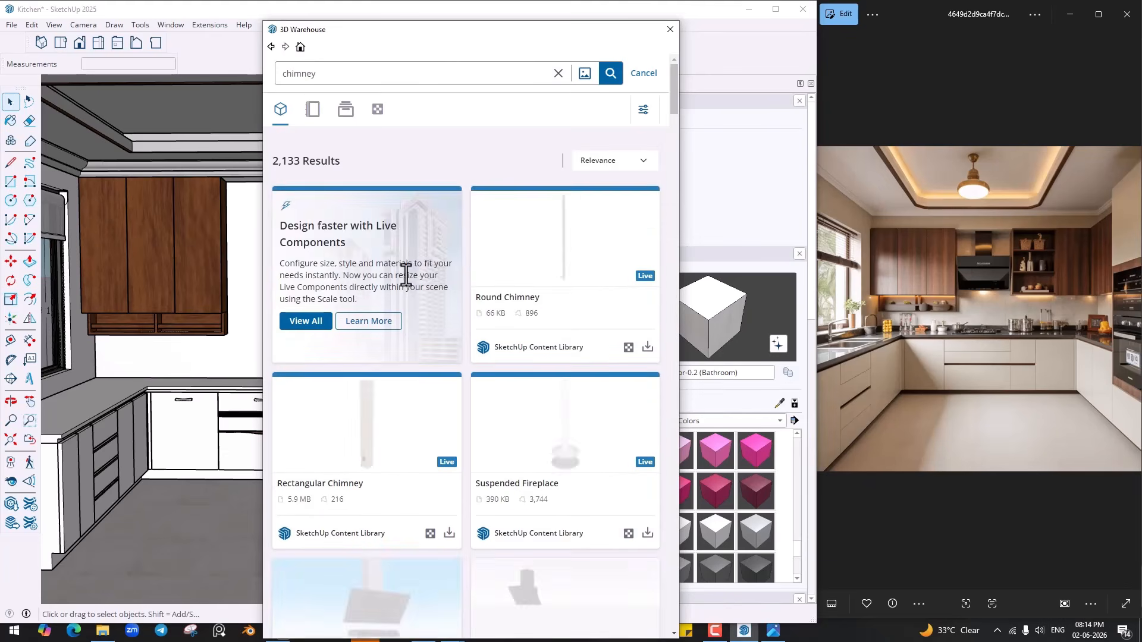
Browse the chimney results and load the black inclined-hood model named CHIMNEYS directly into the kitchen model
scroll(408, 275, "down", 5)
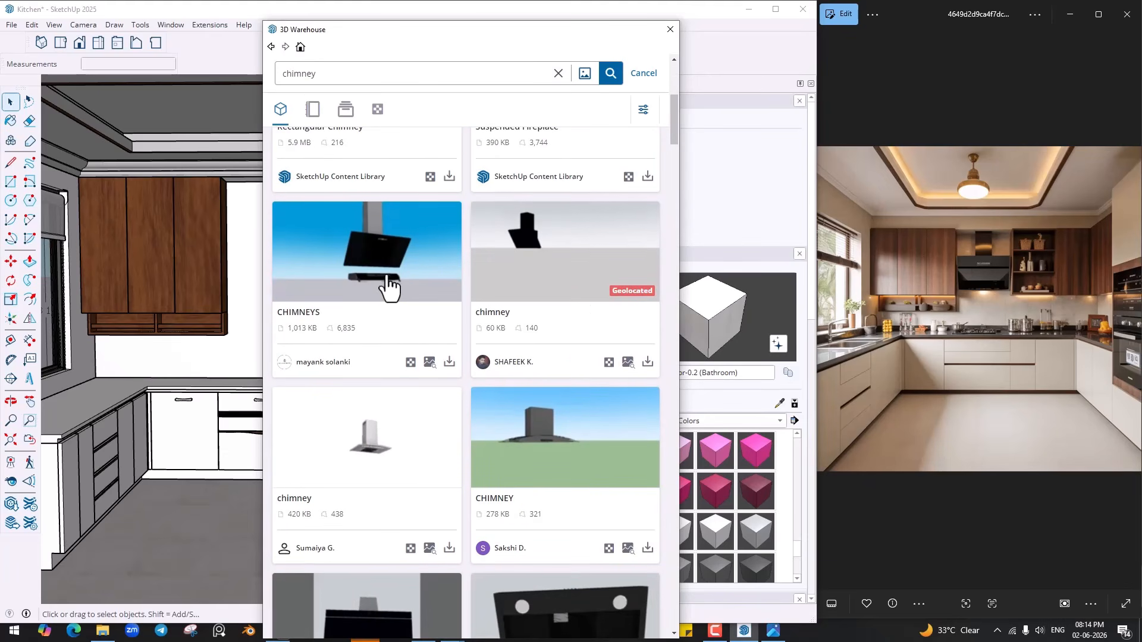
scroll(390, 288, "down", 6)
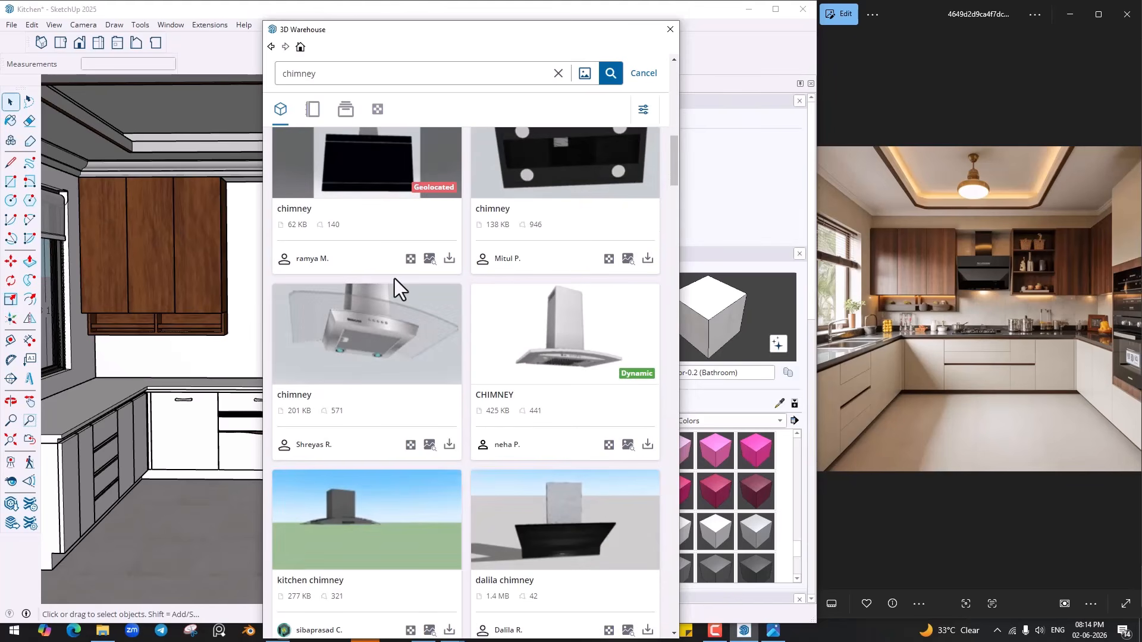
scroll(394, 280, "down", 5)
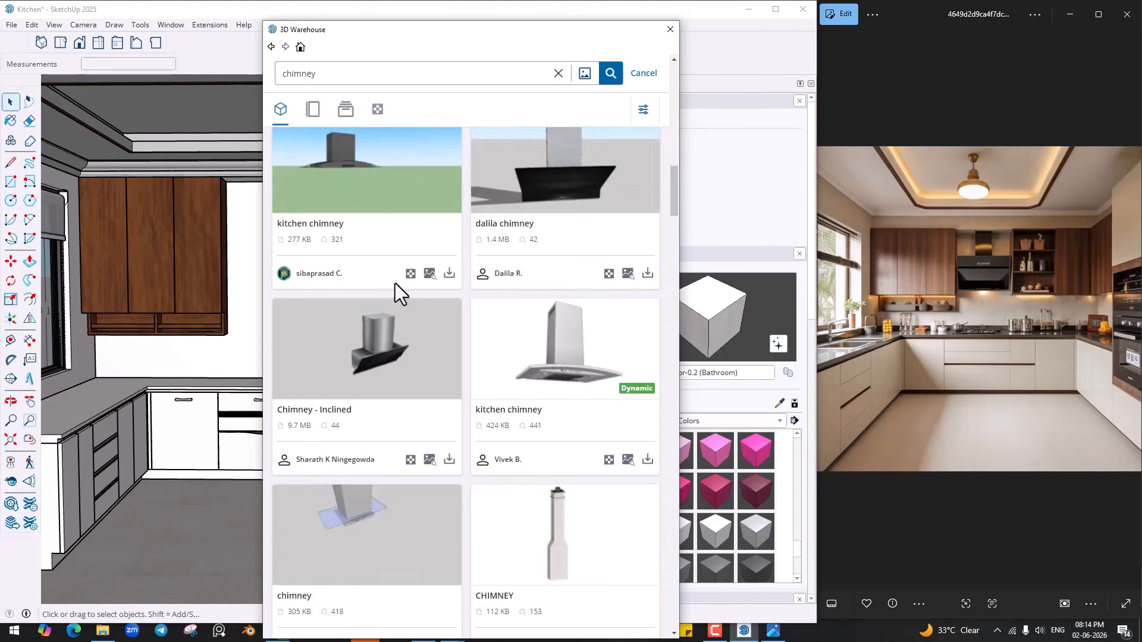
scroll(393, 285, "down", 12)
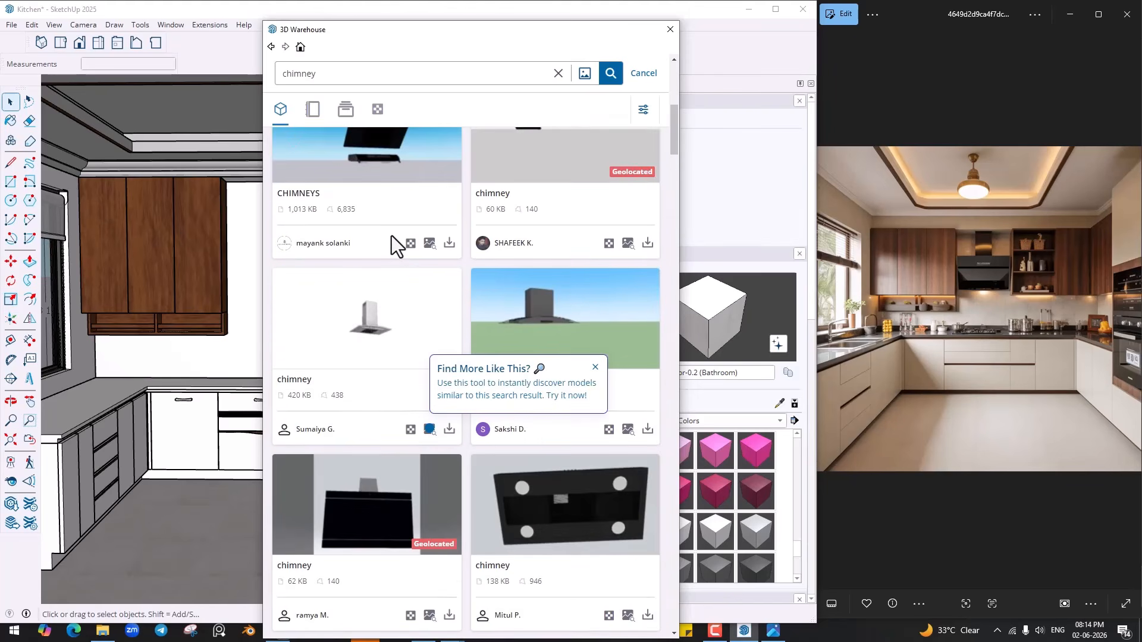
scroll(395, 255, "up", 3)
scroll(419, 428, "down", 15)
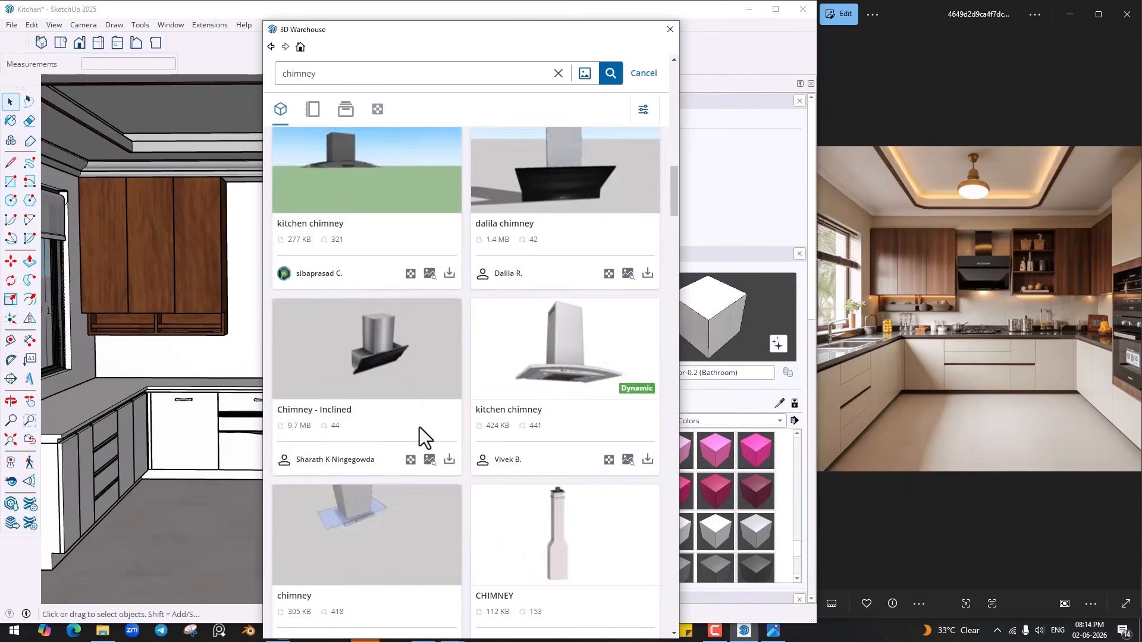
scroll(421, 428, "down", 10)
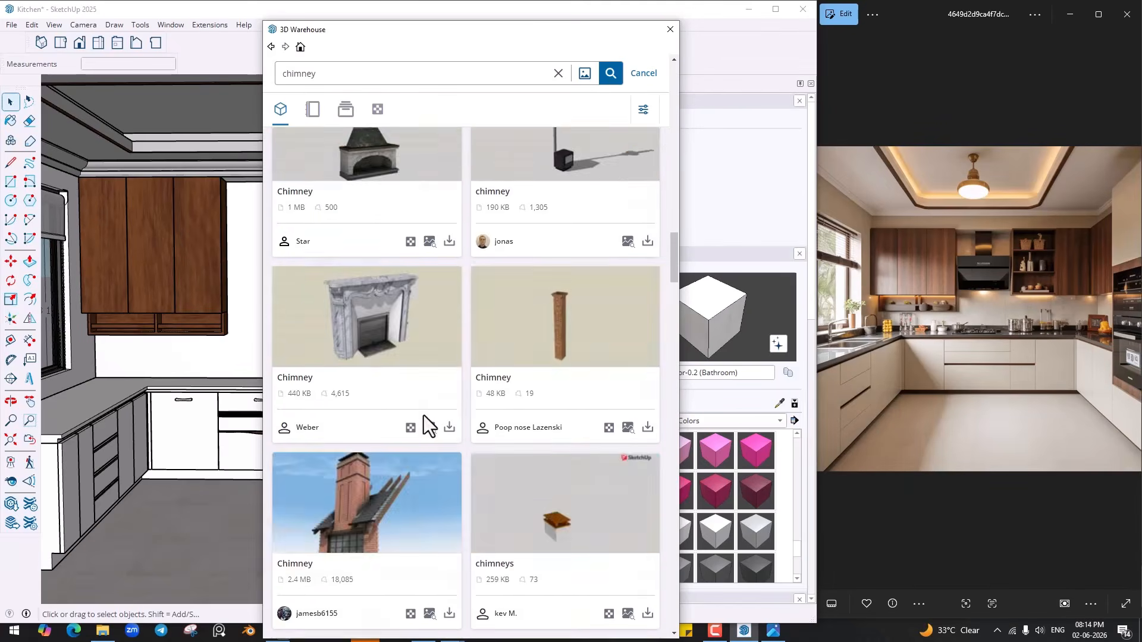
scroll(423, 415, "up", 6)
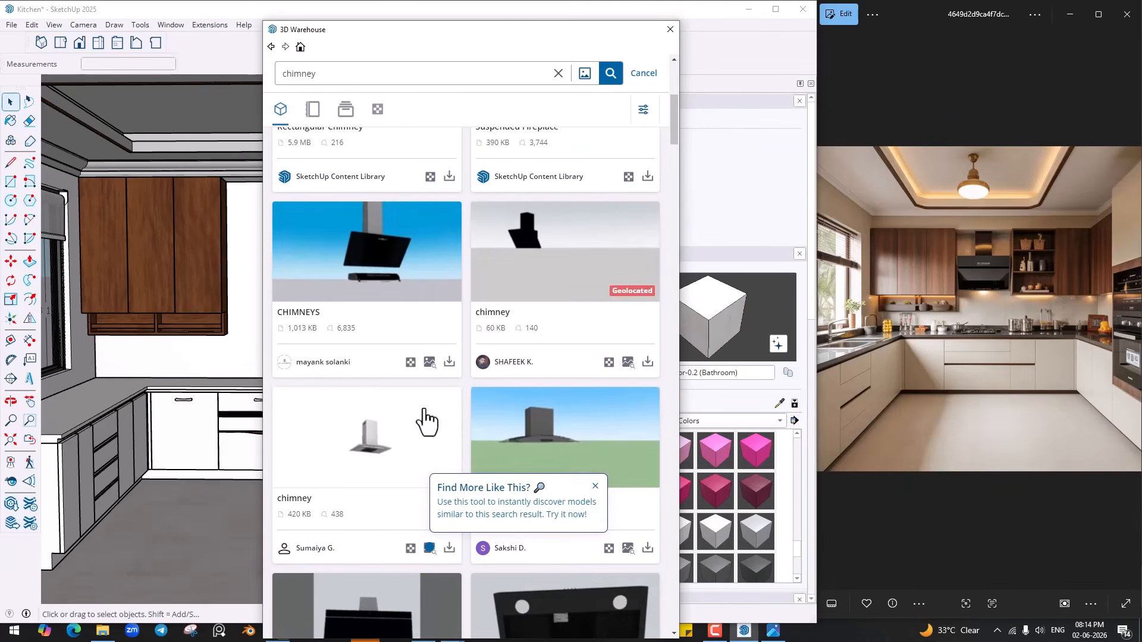
left_click(450, 362)
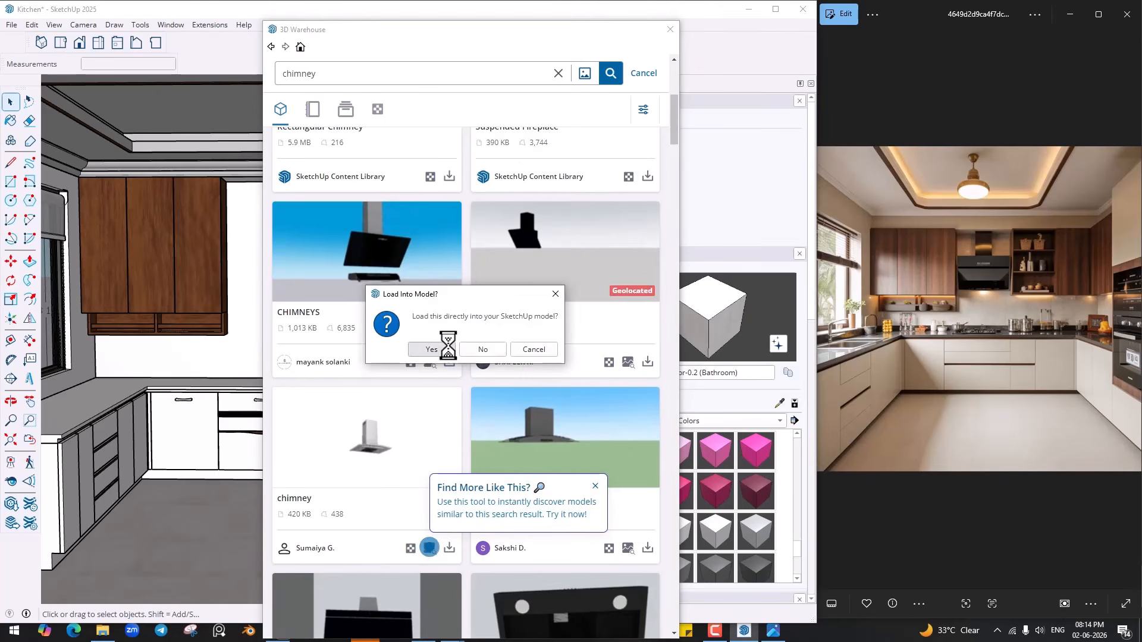
left_click(443, 349)
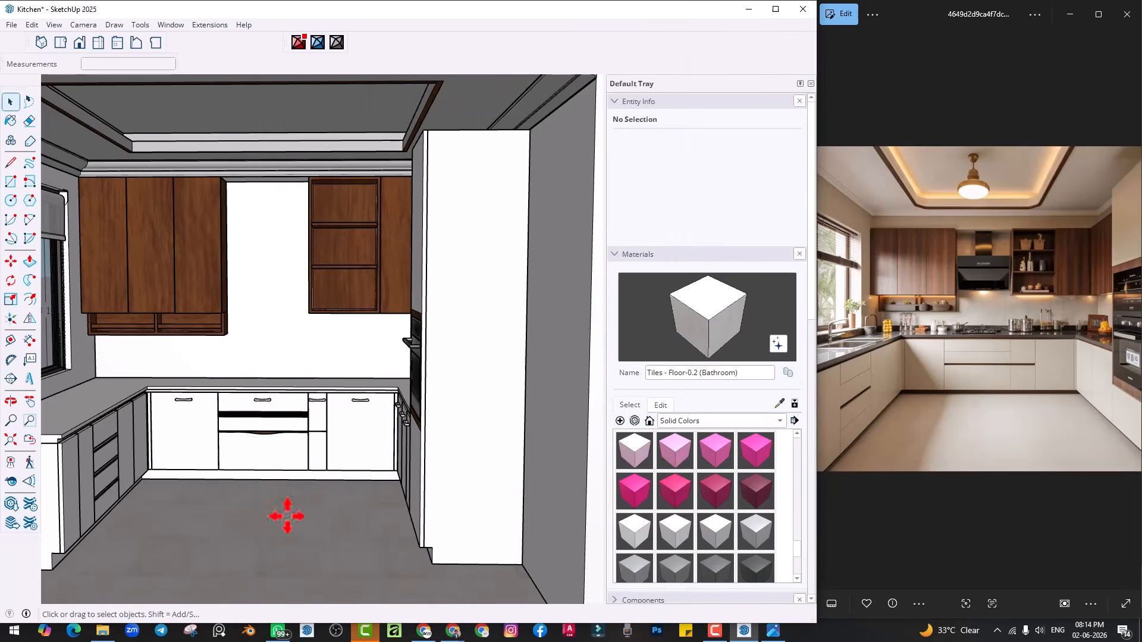
Place the chimney on the kitchen floor in front of the back cabinets and flip it front to back
scroll(287, 516, "down", 3)
middle_click_drag(220, 556, 297, 572)
left_click(292, 516)
left_click(29, 320)
left_click(251, 372)
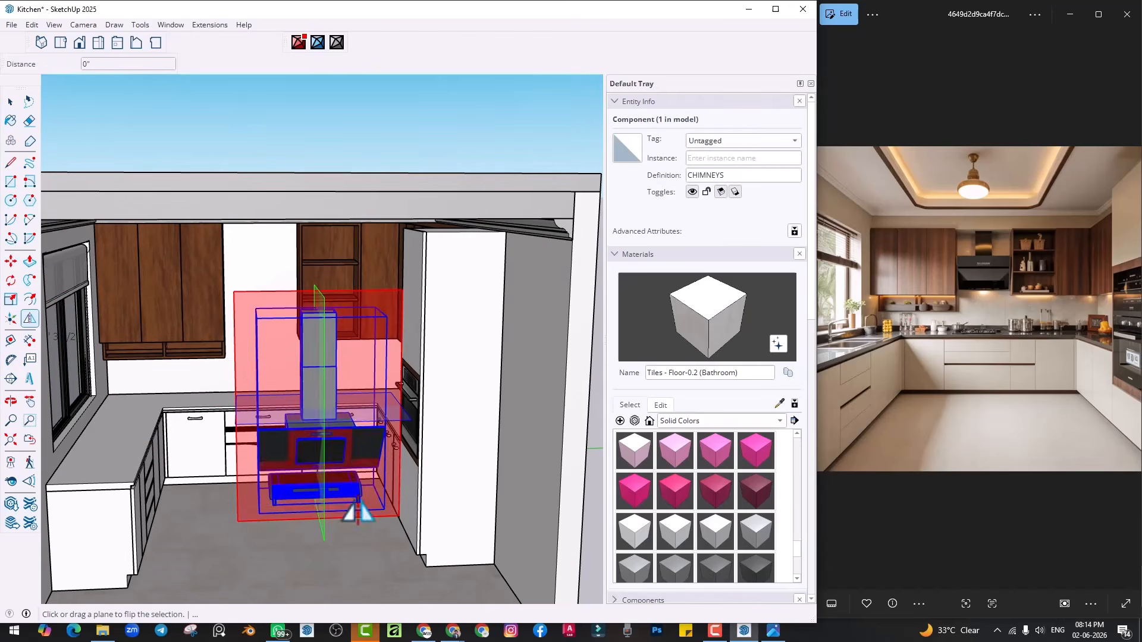
key("space")
Move the chimney by its lower corner about 8' 8 1/2" to the bottom corner of the open shelf unit on the back wall
middle_click_drag(356, 457, 347, 425)
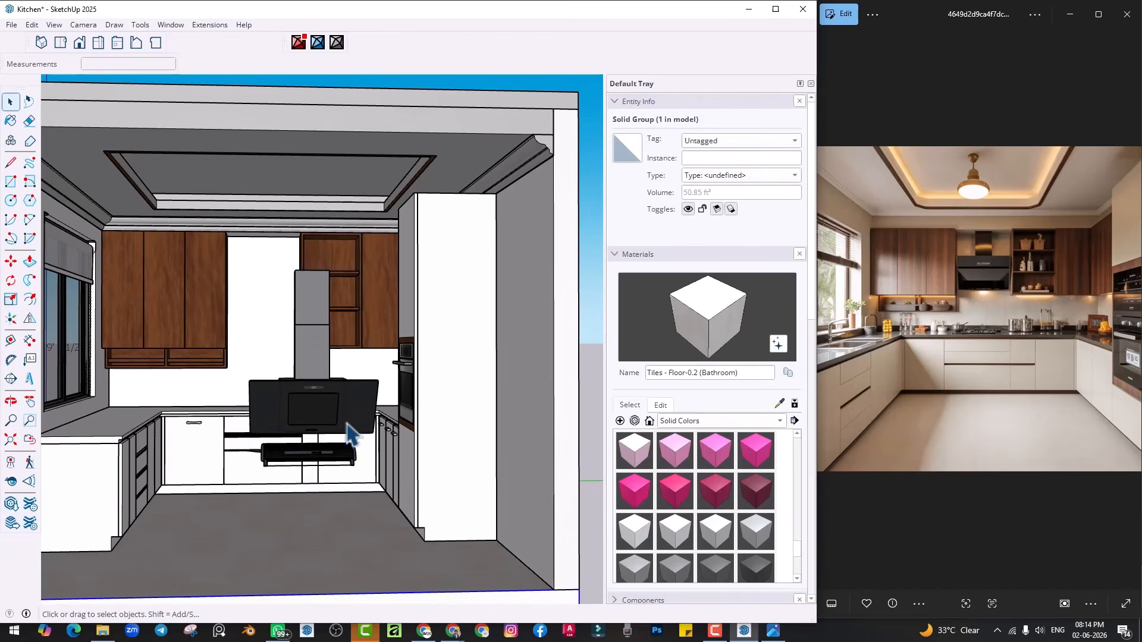
left_click(376, 468)
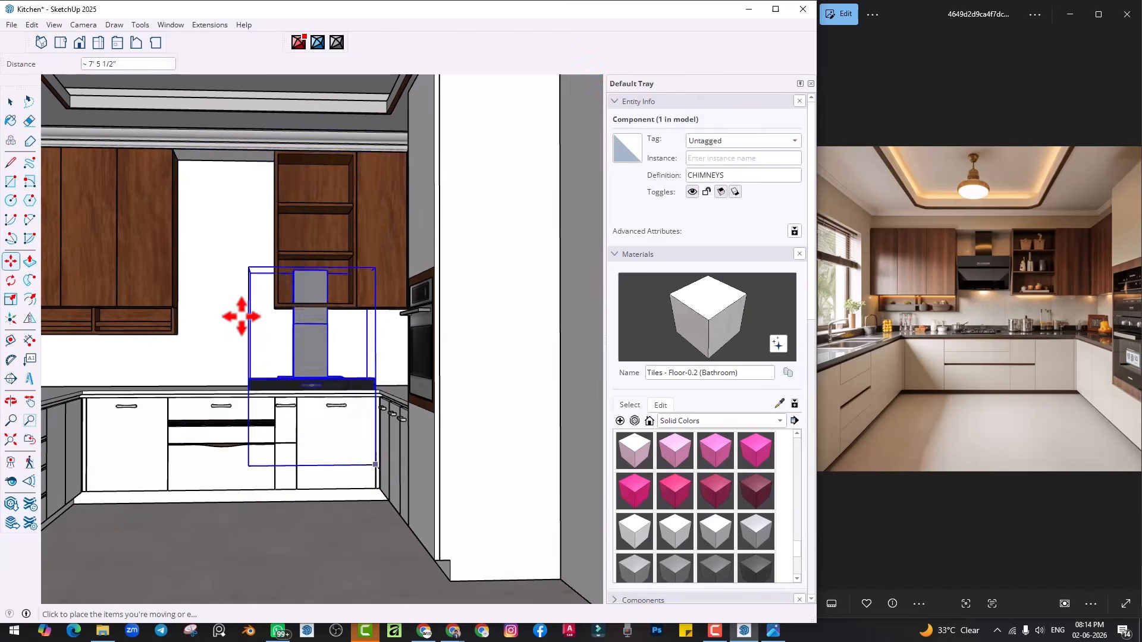
scroll(280, 314, "up", 6)
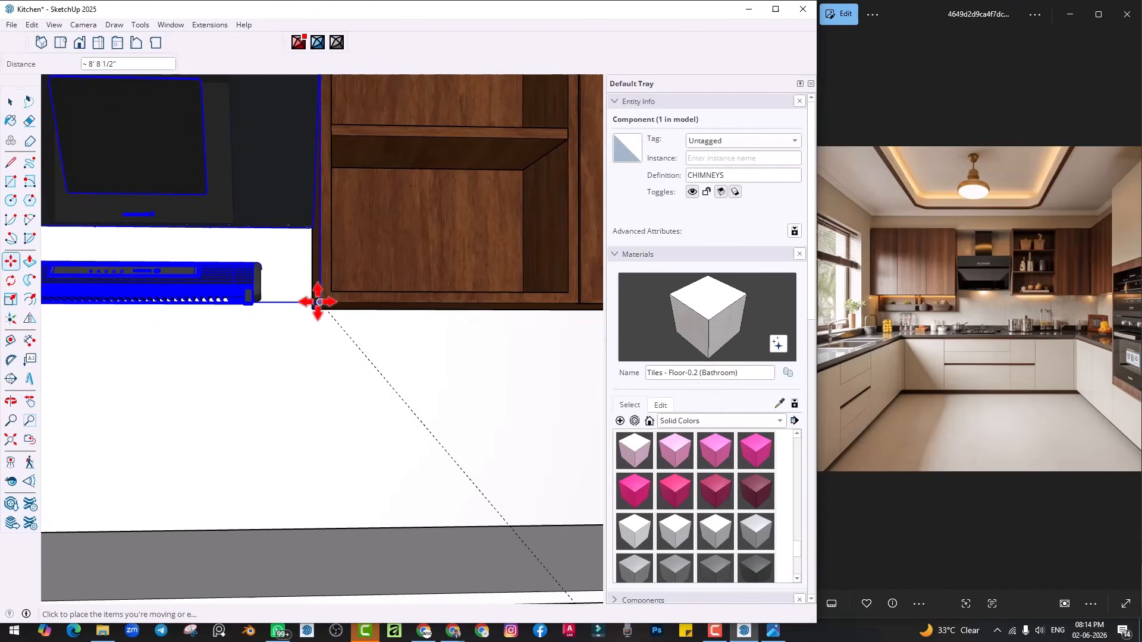
left_click(319, 302)
scroll(345, 386, "down", 5)
scroll(292, 377, "up", 3)
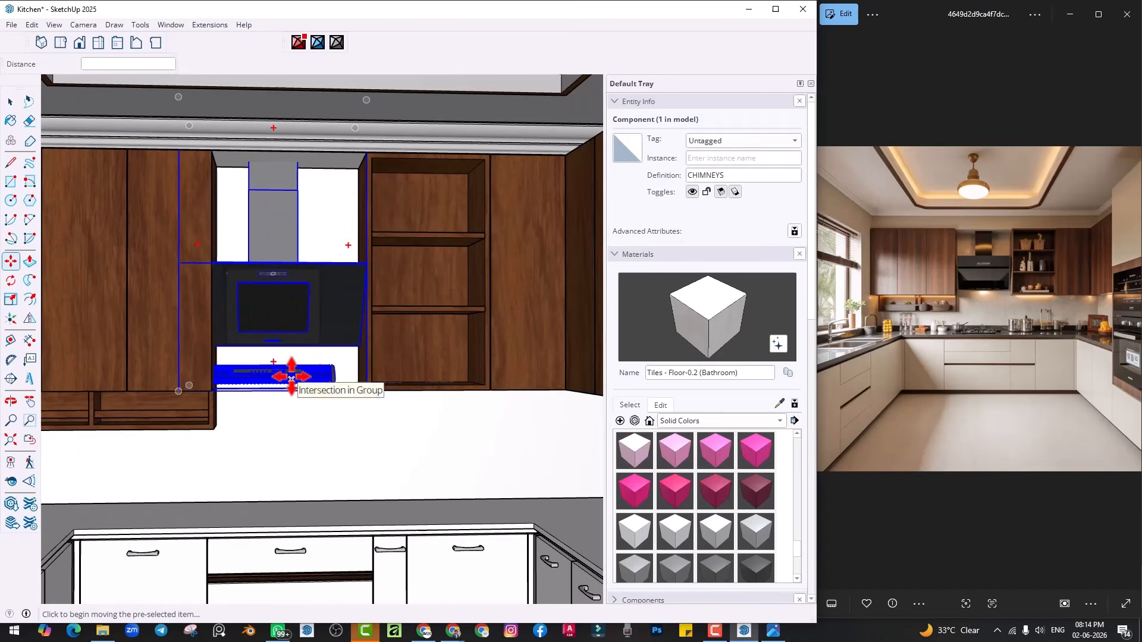
Scale the chimney's width by about 0.83 along the green axis to fit the gap between the wall cabinets
key("s")
middle_click_drag(200, 305, 202, 349, "shift")
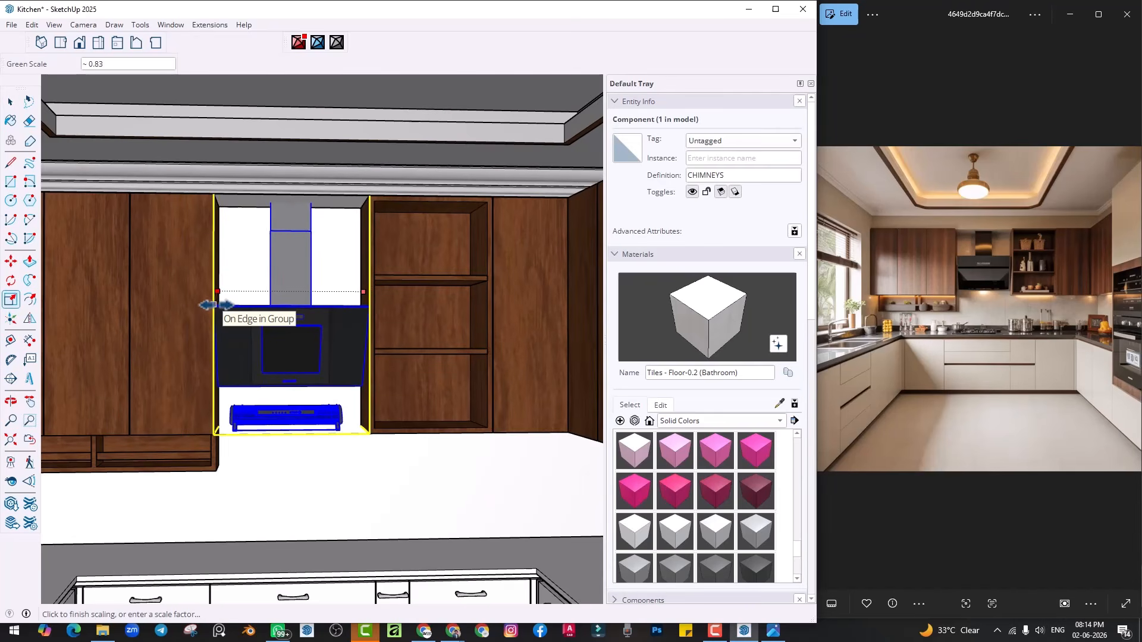
middle_click_drag(279, 411, 365, 442)
key("space")
left_click(253, 460)
scroll(252, 461, "up", 4)
scroll(406, 489, "up", 3)
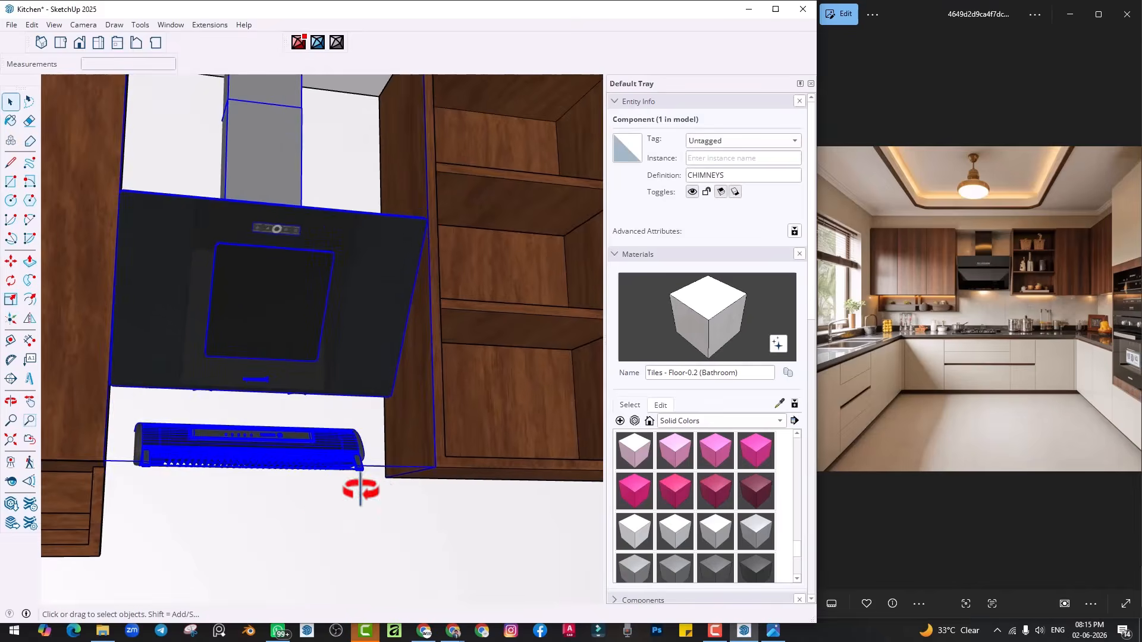
Draw a rectangular panel across the gap above the chimney between the wall cabinets and give it thickness with Push/Pull
scroll(336, 467, "down", 2)
middle_click_drag(359, 491, 338, 561)
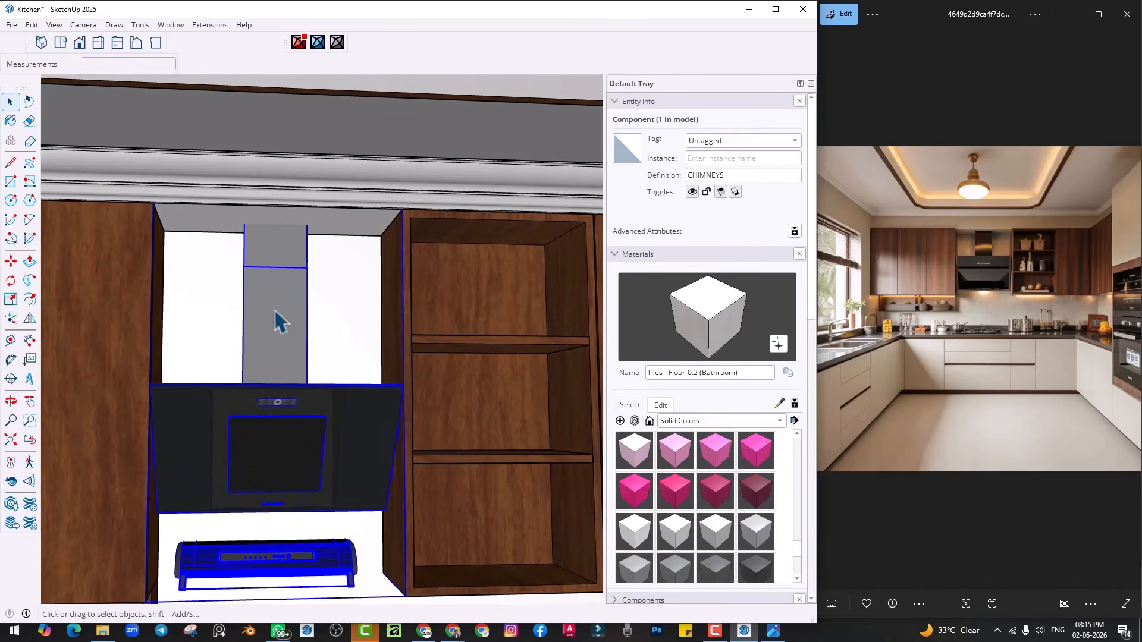
mouse_move(279, 321)
middle_mouse_down()
mouse_move(140, 340)
mouse_move(178, 338)
mouse_move(154, 354)
mouse_move(189, 355)
middle_mouse_up()
scroll(141, 340, "down", 1)
scroll(149, 339, "up", 4)
key("r")
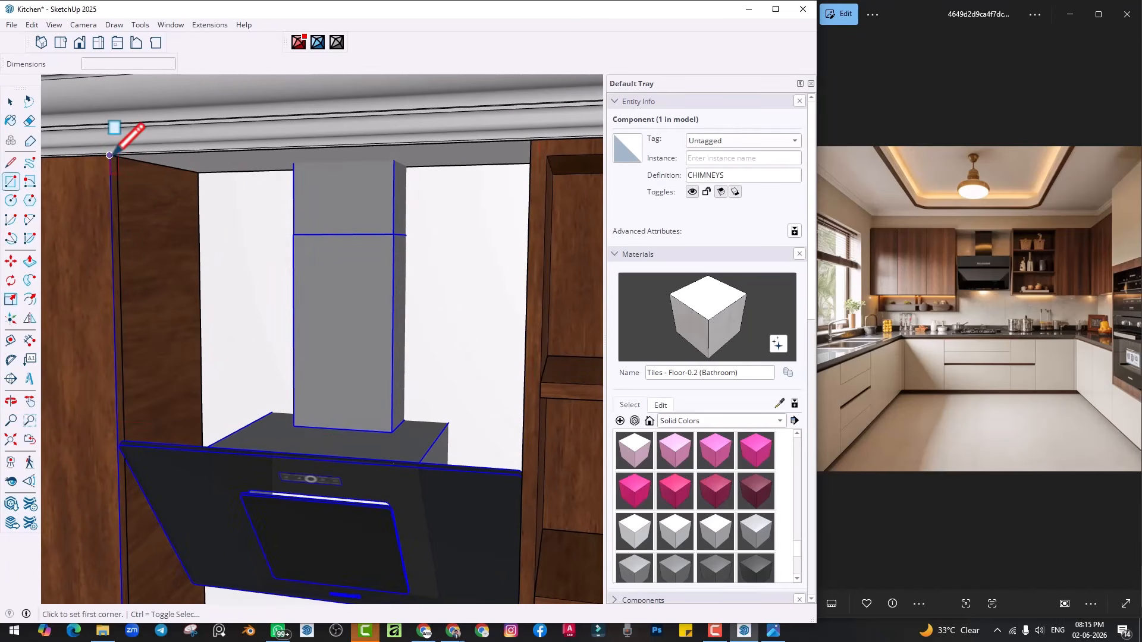
scroll(531, 461, "up", 3)
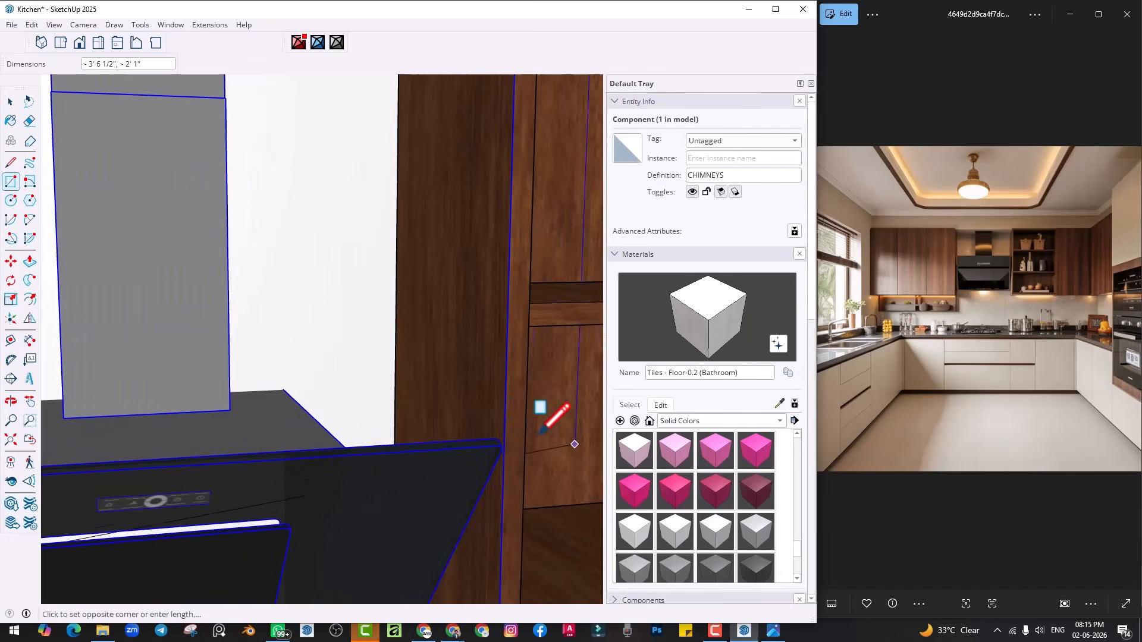
left_click(508, 360)
scroll(506, 361, "down", 2)
middle_click_drag(400, 395, 418, 464, "shift")
middle_click_drag(418, 464, 505, 411)
key("p")
left_click(504, 393)
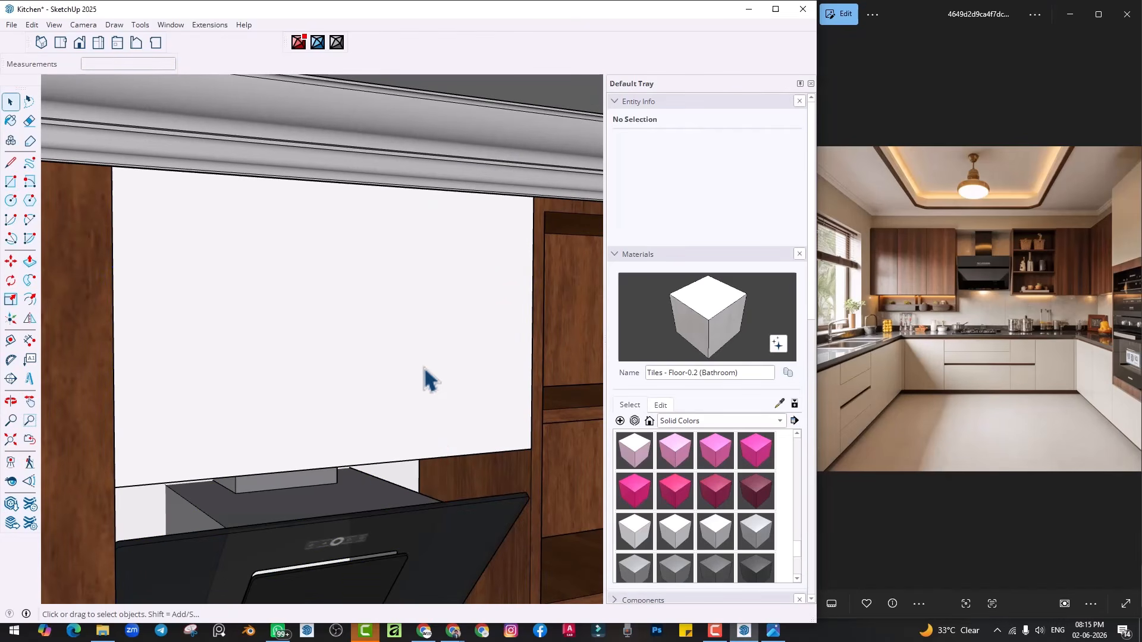
Offset the front panel's outline inward by 4 mm and push the narrow border back about 1/2"
middle_click_drag(377, 390, 371, 411, "shift")
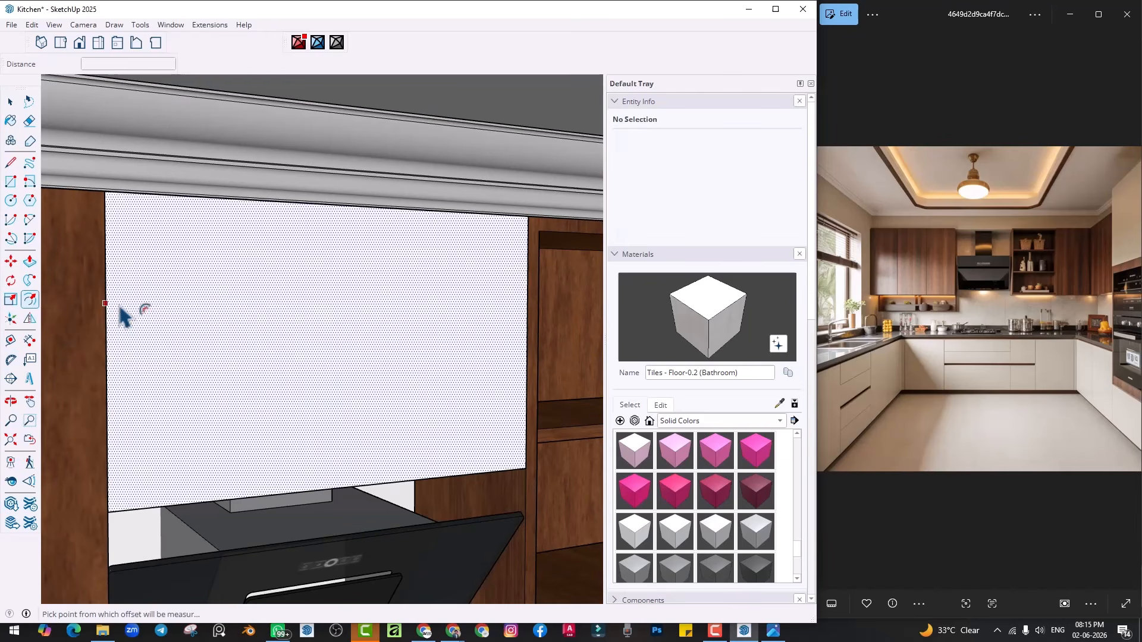
left_click(119, 312)
type("4mm")
key("Return")
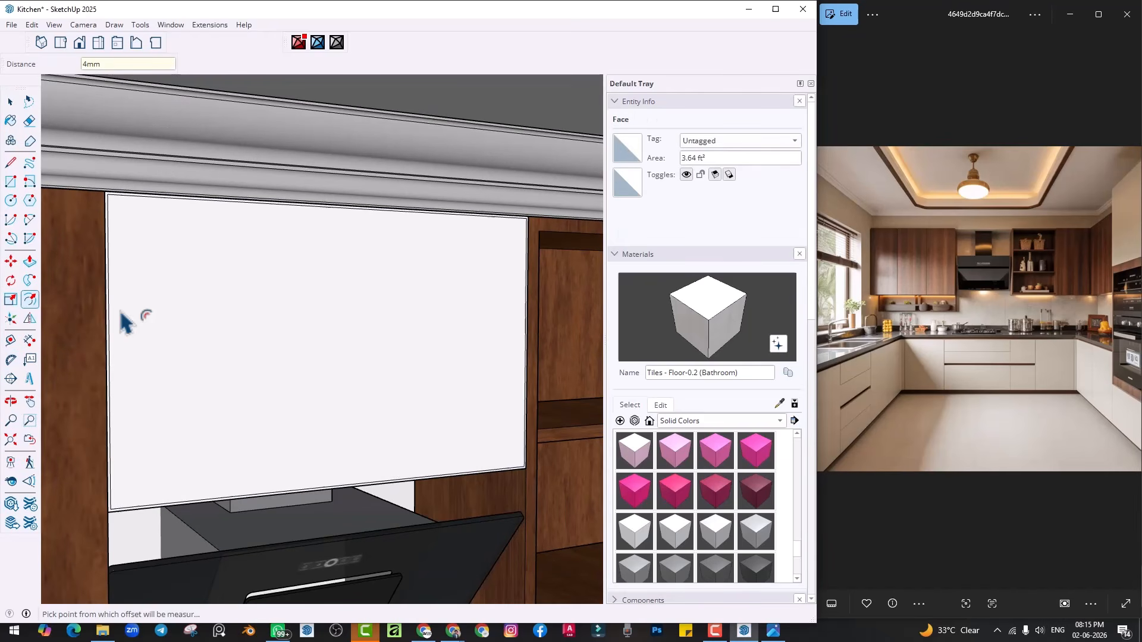
scroll(163, 529, "up", 4)
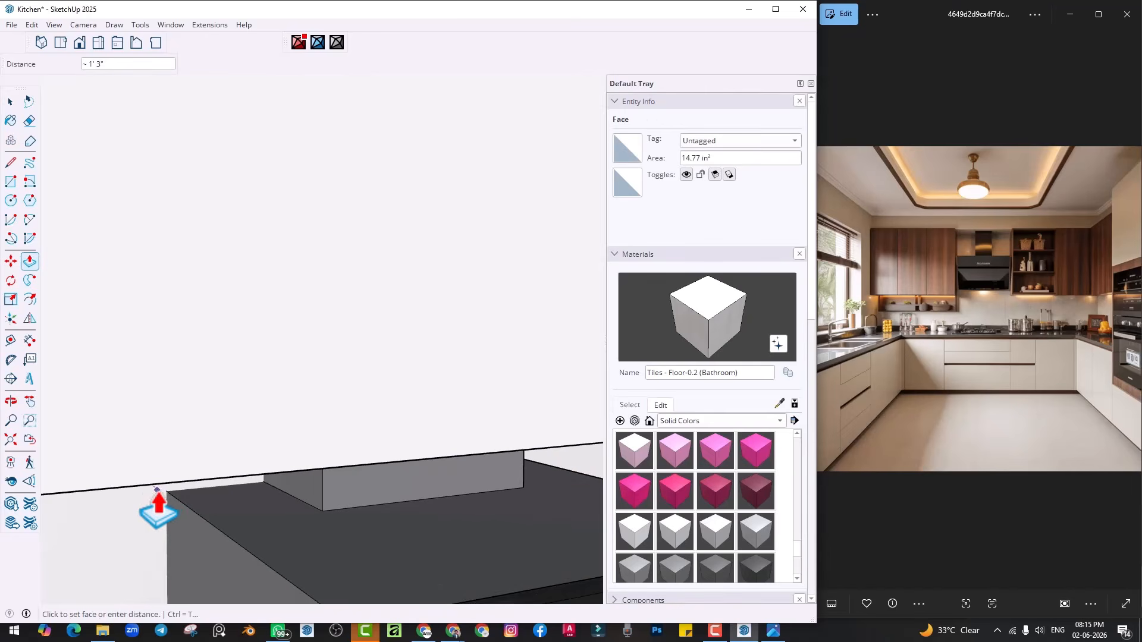
middle_click_drag(158, 506, 259, 339)
left_click(217, 324)
scroll(291, 384, "down", 4)
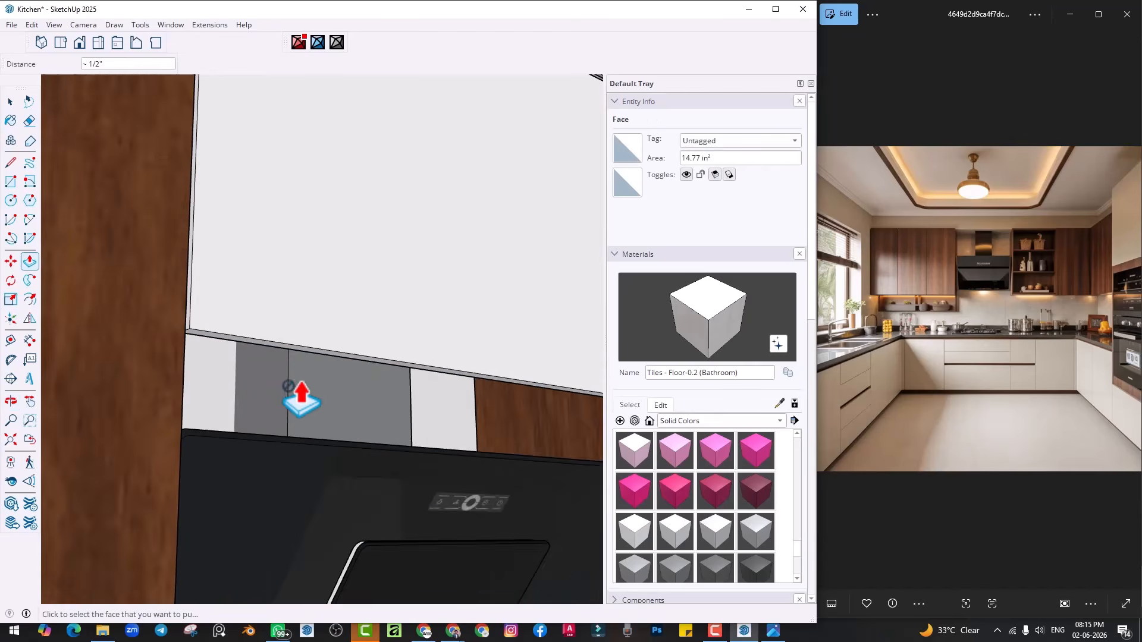
Group the panel above the chimney and paint it with Wood_Veneer_15_1K#1 sampled from the adjacent cabinet
mouse_move(301, 390)
middle_mouse_down()
mouse_move(299, 410)
mouse_move(315, 378)
middle_mouse_up()
key("space")
triple_click(315, 378)
right_click(315, 378)
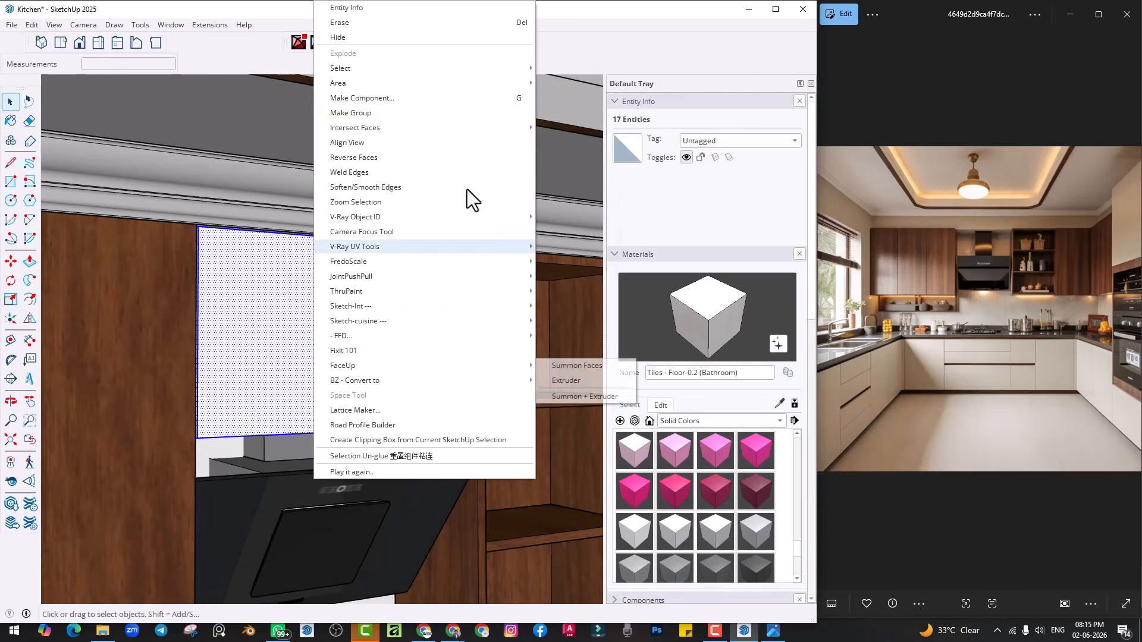
left_click(379, 114)
left_click(92, 250, "alt")
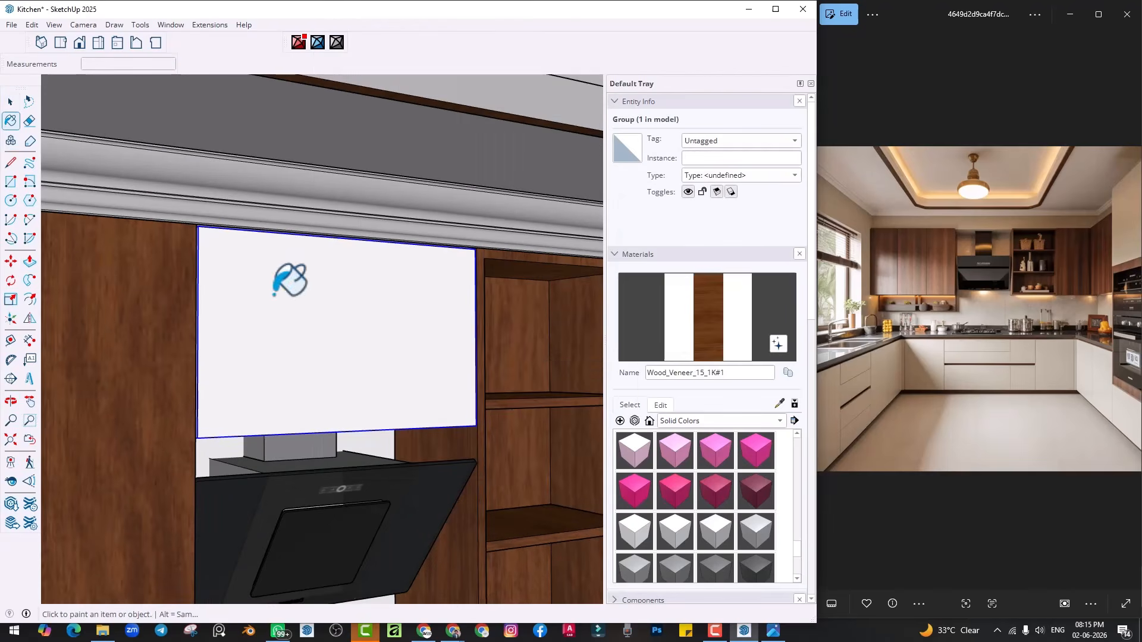
left_click(280, 286)
key("space")
Inside the panel group, repaint the front face with the neighbouring cabinet's sampled veneer so its grain runs vertically
scroll(372, 434, "down", 3)
left_click(443, 482)
middle_click_drag(443, 482, 381, 473)
scroll(309, 373, "up", 4)
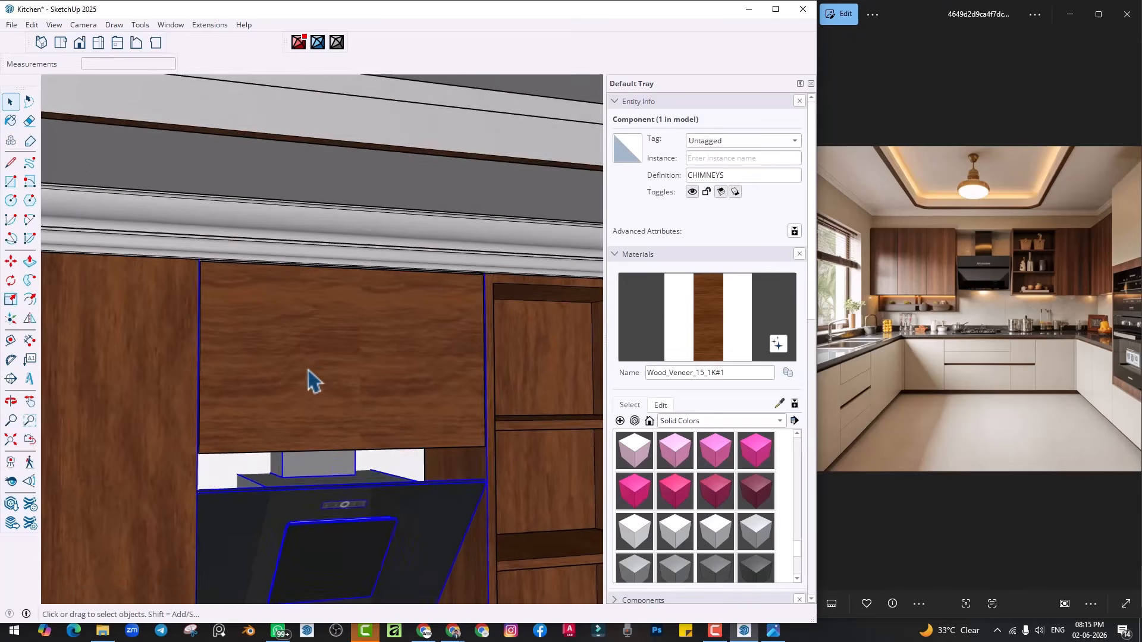
middle_click_drag(309, 370, 317, 387)
double_click(320, 394)
scroll(305, 383, "up", 3)
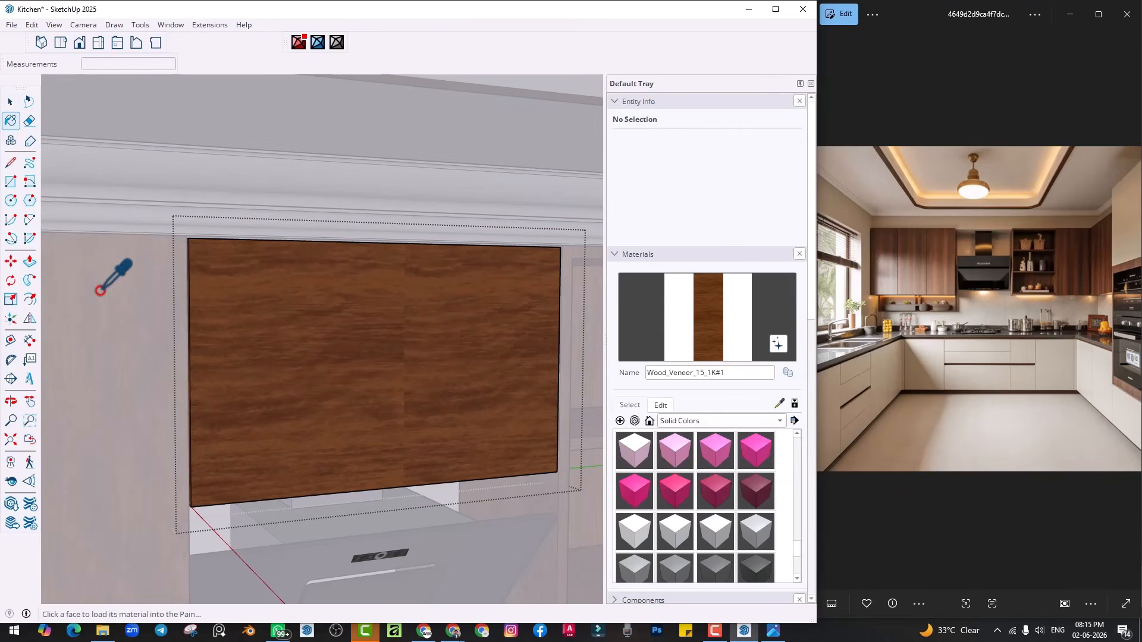
left_click(367, 308)
left_click(439, 497)
scroll(411, 505, "down", 3)
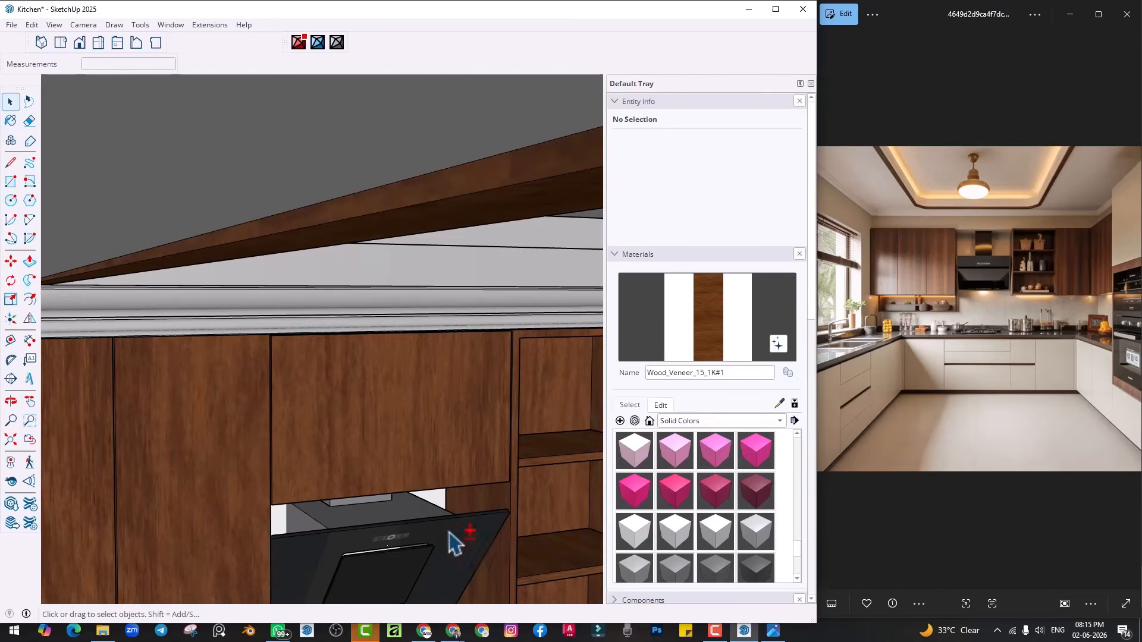
Open 3D Warehouse and search for "hob"
scroll(381, 383, "down", 2)
middle_click_drag(449, 531, 278, 479)
scroll(278, 479, "up", 6)
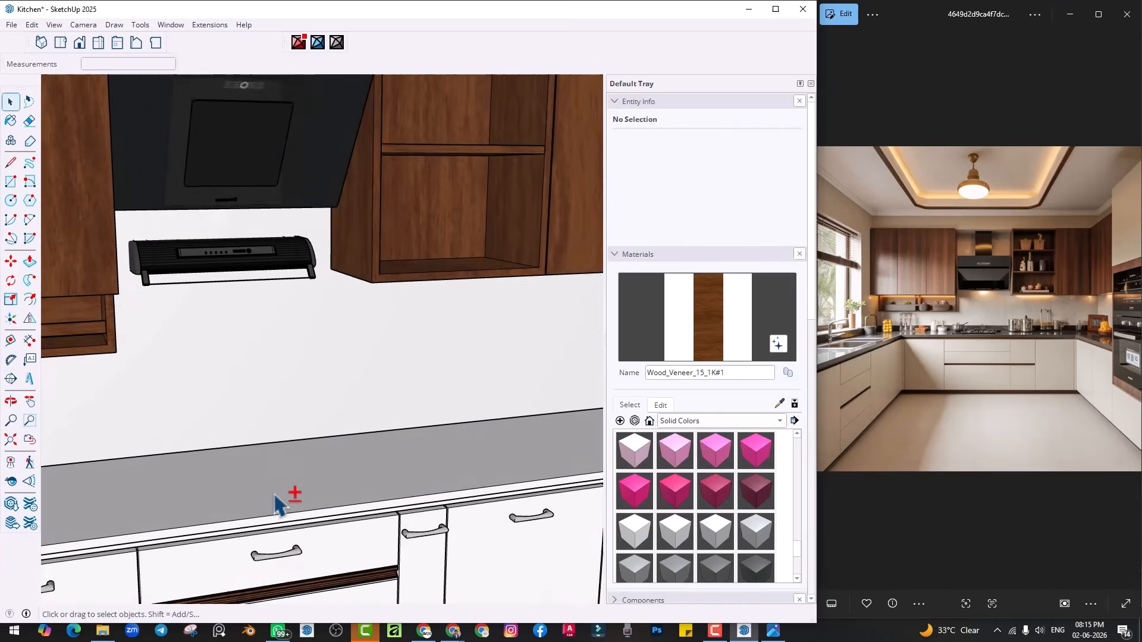
left_click(171, 24)
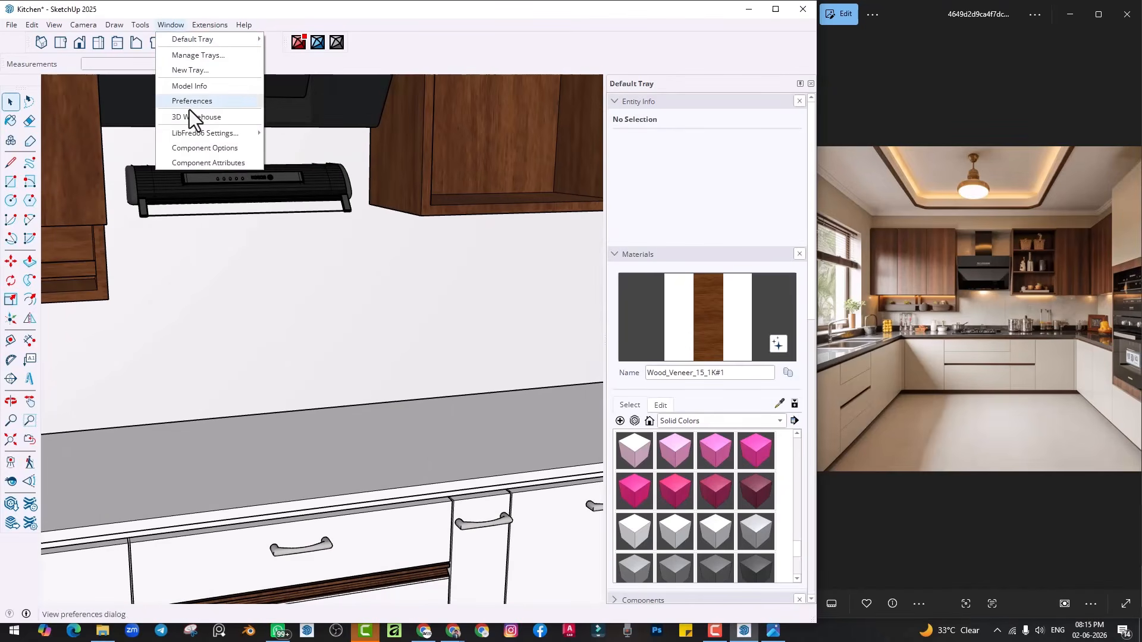
left_click(196, 117)
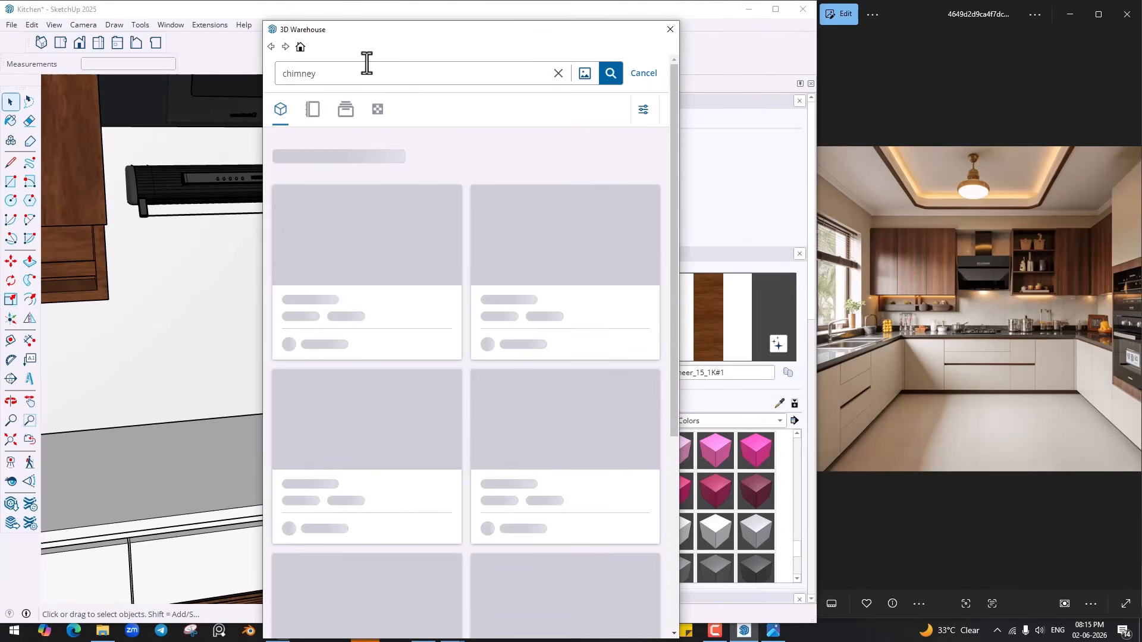
type("h")
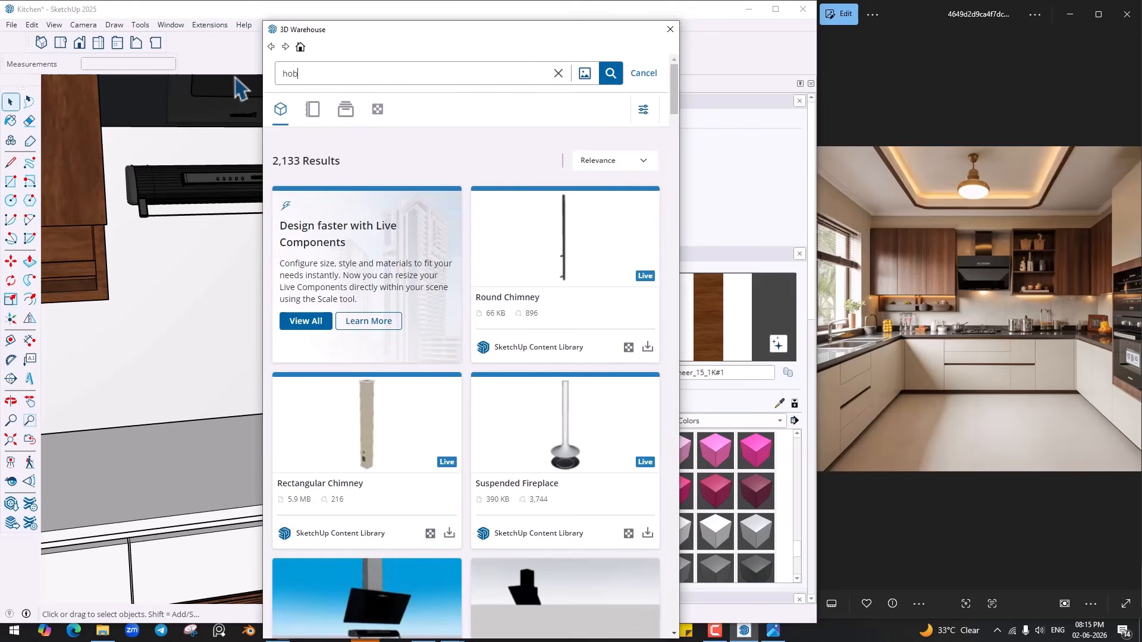
type("ob")
key("Return")
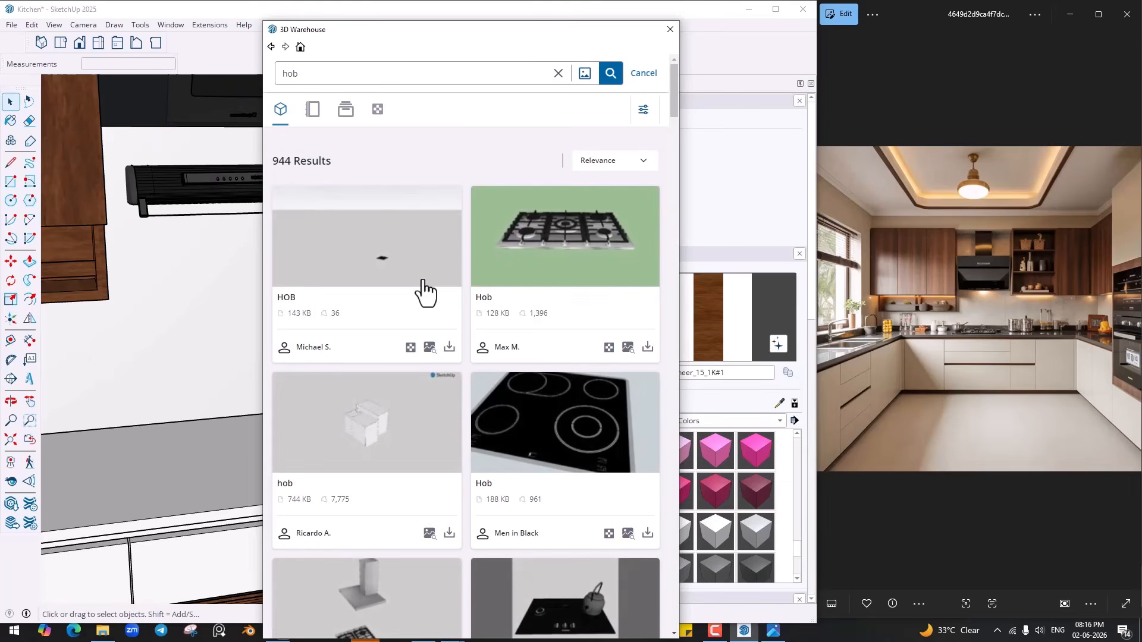
Load the black three-burner HOB model with a kettle directly into the kitchen model
scroll(423, 292, "down", 6)
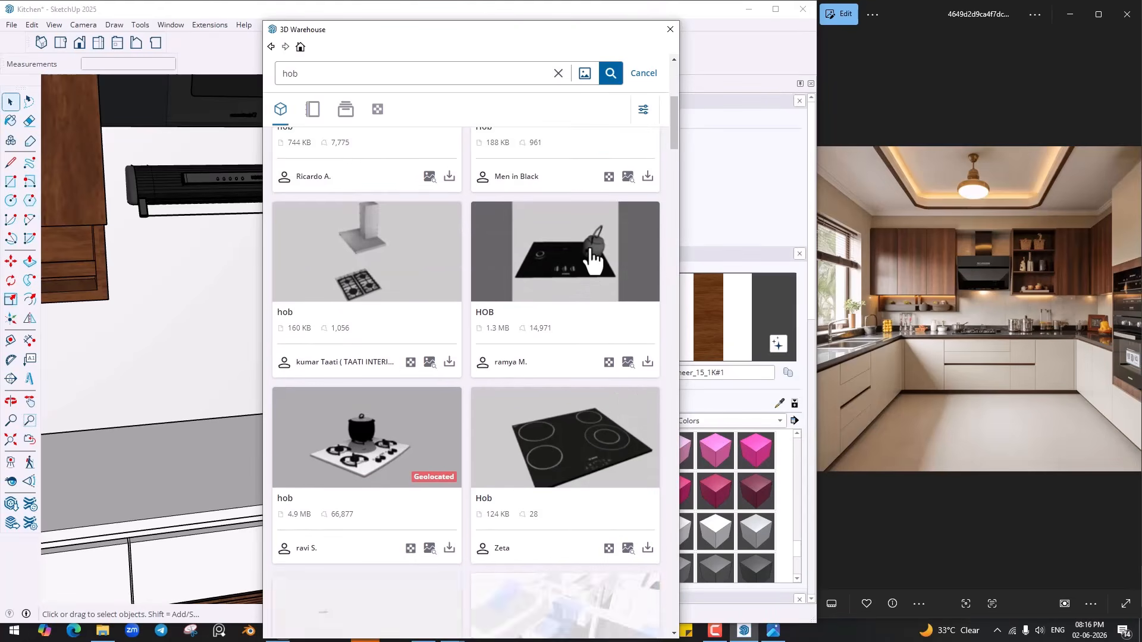
scroll(591, 258, "down", 2)
left_click(647, 243)
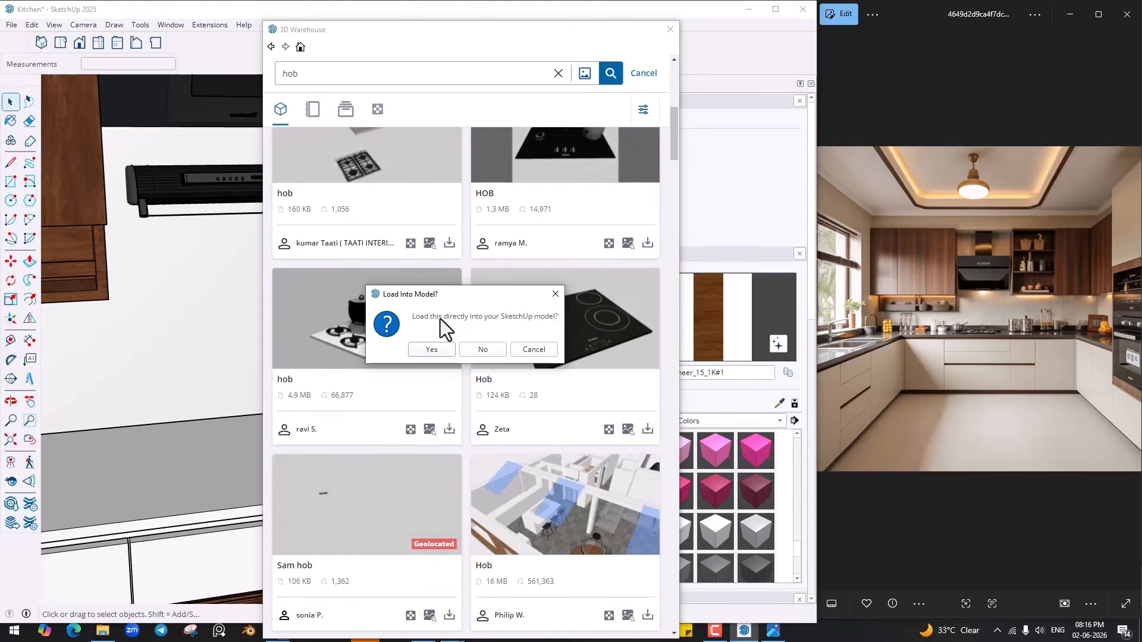
left_click(431, 349)
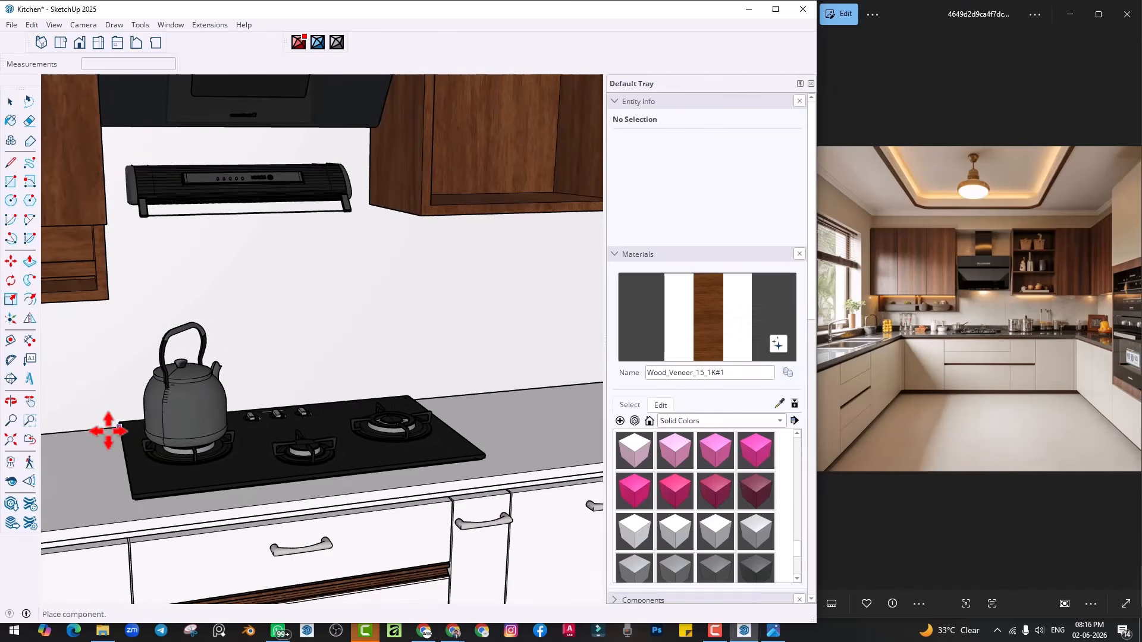
Place the hob on the back countertop below the chimney and flip it front to back
left_click(105, 428)
middle_click_drag(319, 439, 189, 485)
scroll(500, 467, "up", 2)
left_click(501, 466)
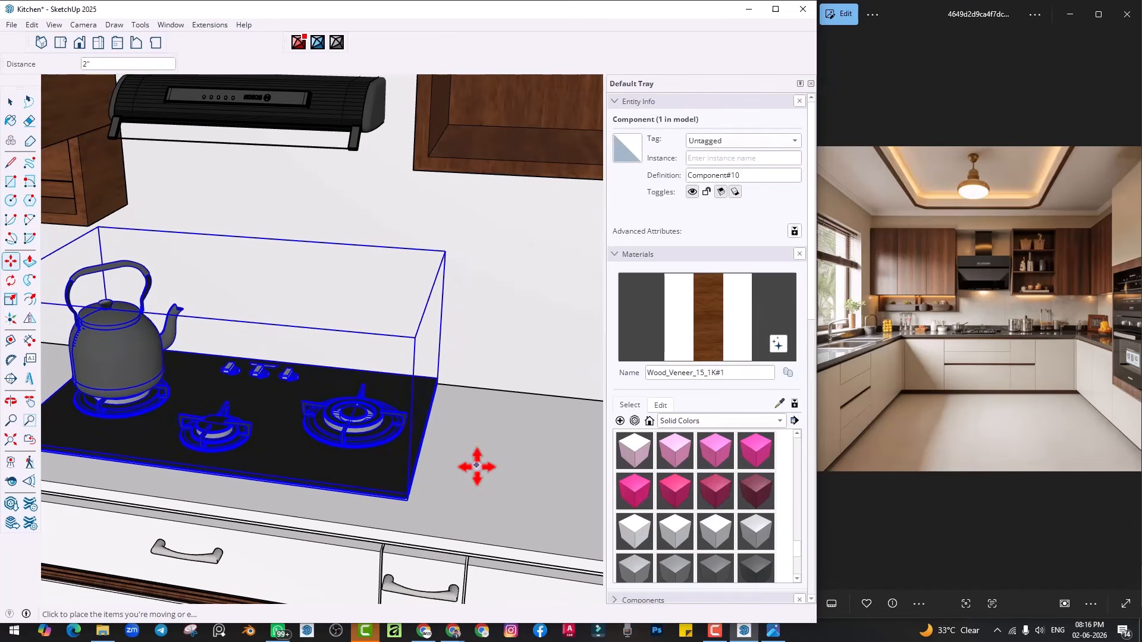
left_click(28, 320)
left_click(336, 306)
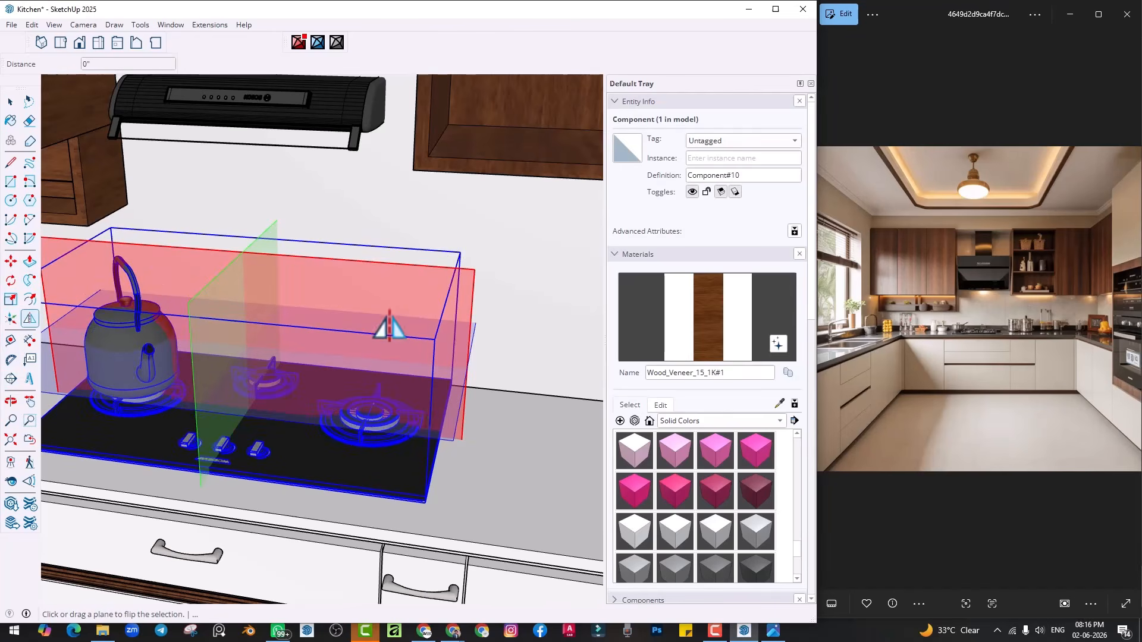
key("space")
left_click(550, 477)
Reopen 3D Warehouse and search for "sink"
scroll(357, 419, "down", 2)
middle_click_drag(325, 470, 385, 372)
scroll(410, 421, "down", 5)
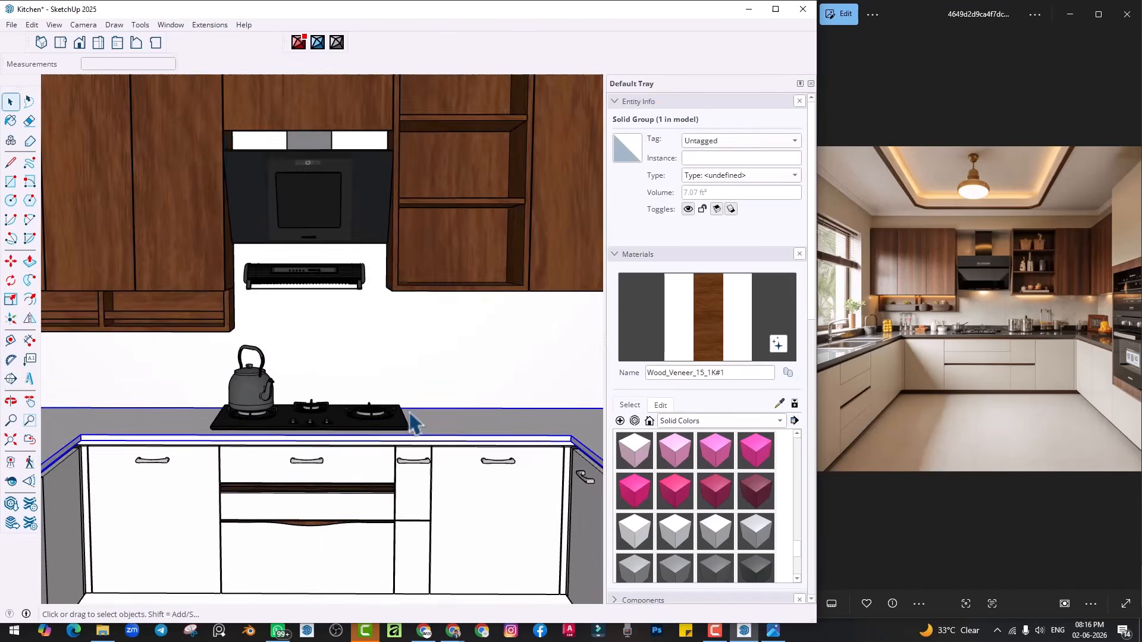
middle_click_drag(408, 421, 292, 473)
scroll(331, 506, "up", 3)
left_click(172, 27)
left_click(194, 118)
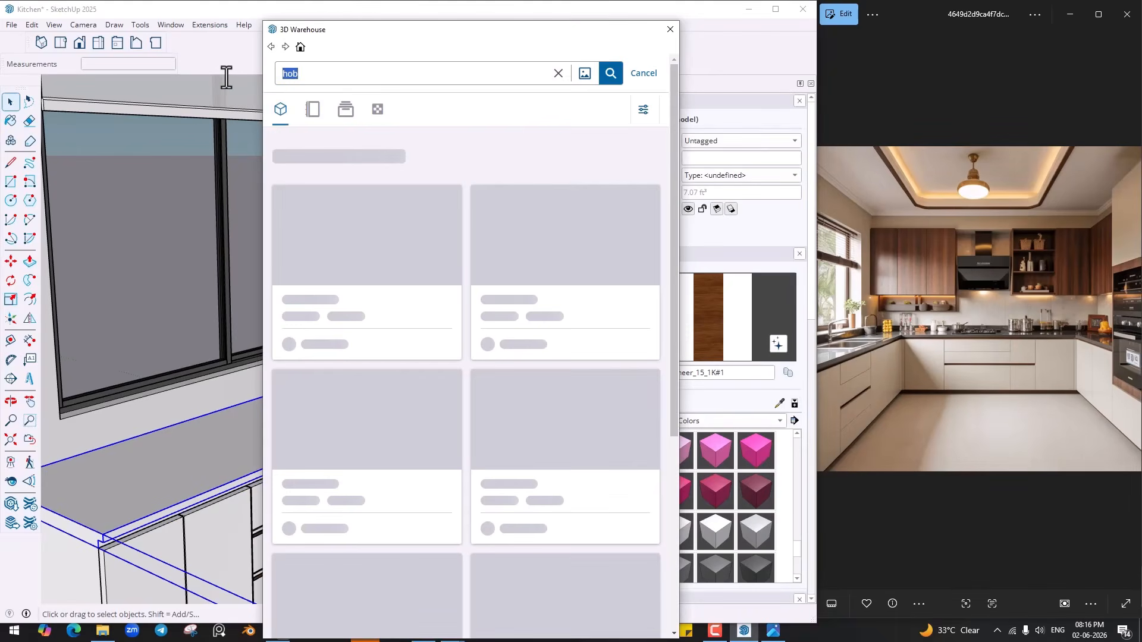
type("sink")
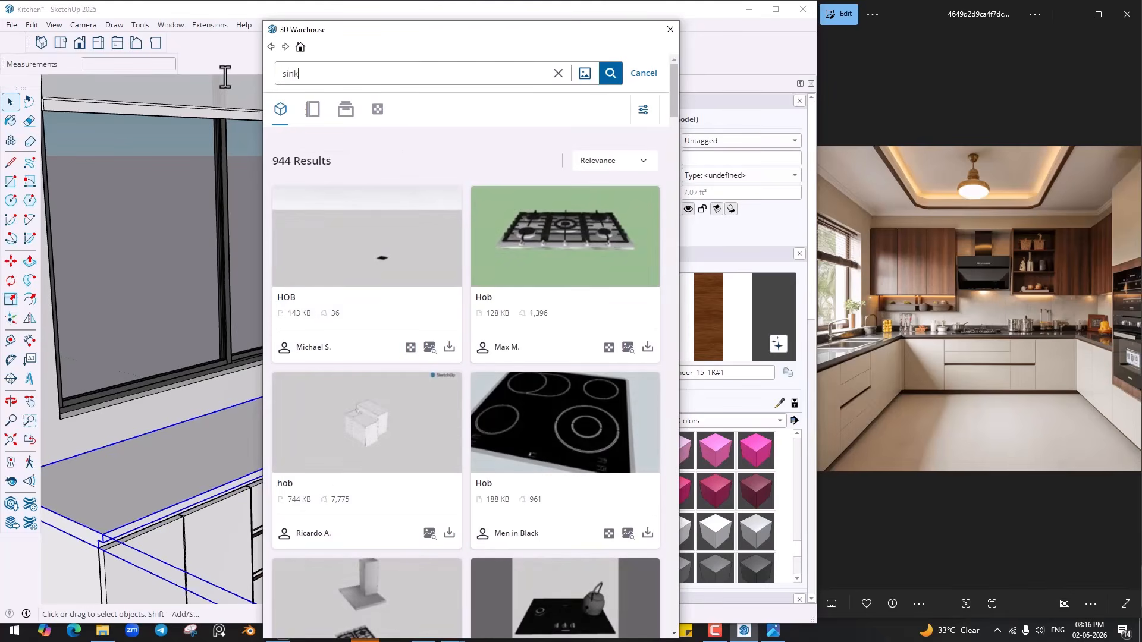
key("Return")
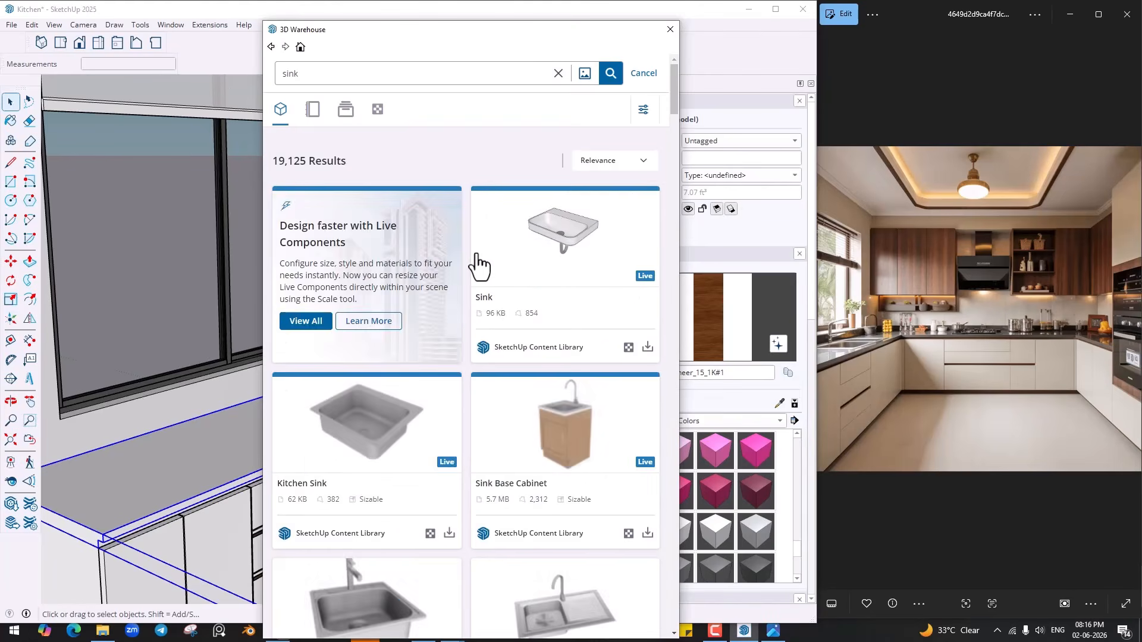
Browse the 3D Warehouse sink results for a model that suits the kitchen counter
scroll(479, 257, "down", 4)
scroll(463, 291, "down", 4)
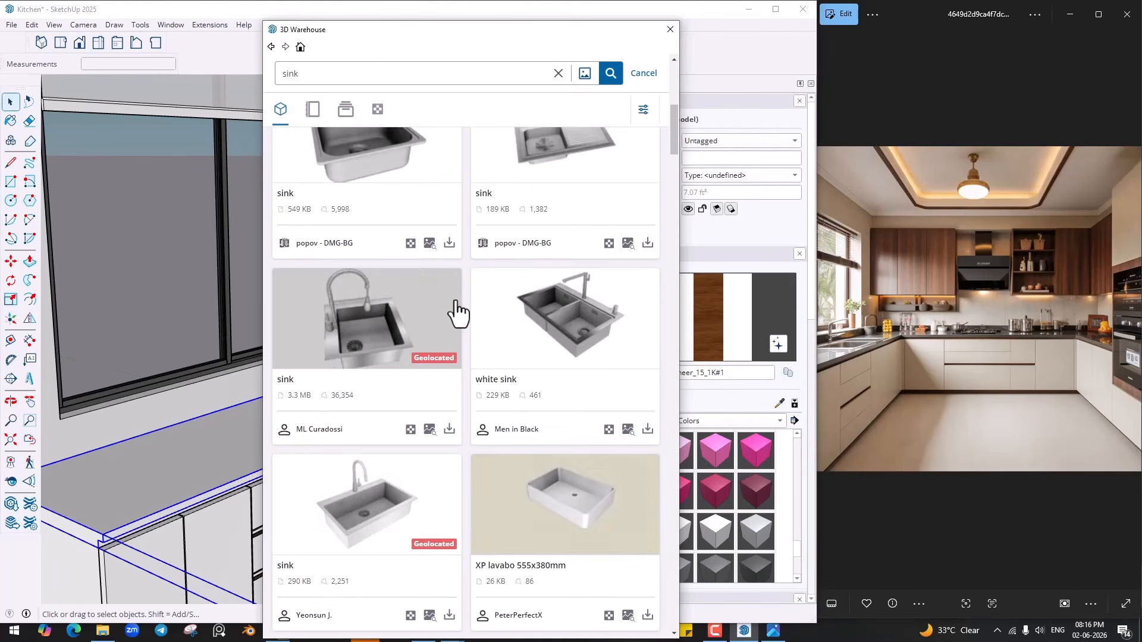
scroll(455, 302, "down", 10)
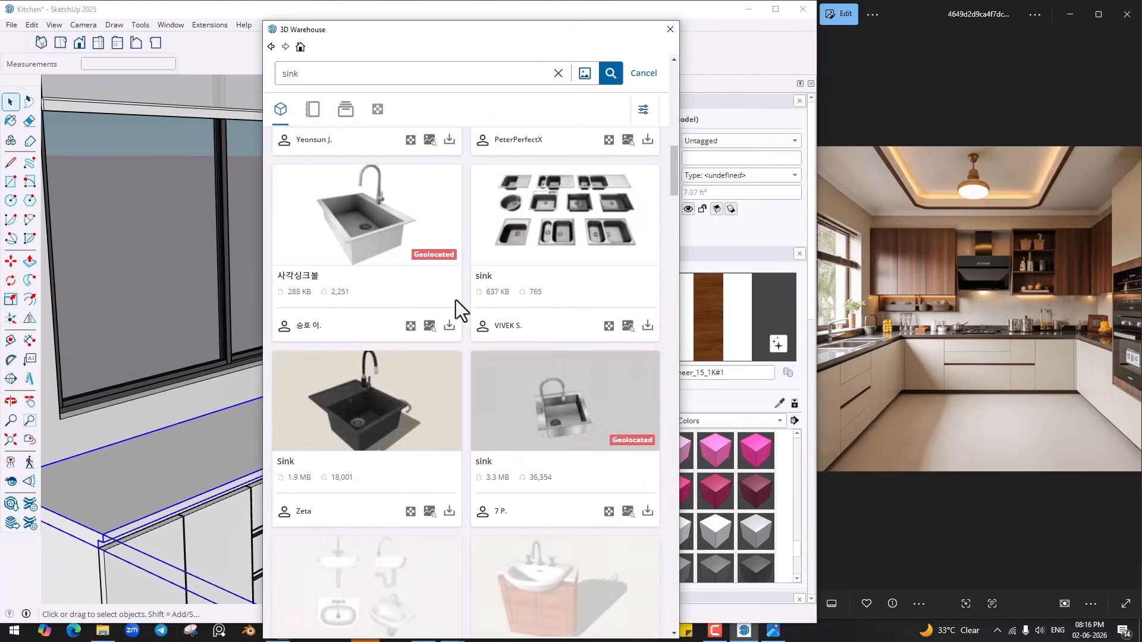
scroll(458, 309, "down", 4)
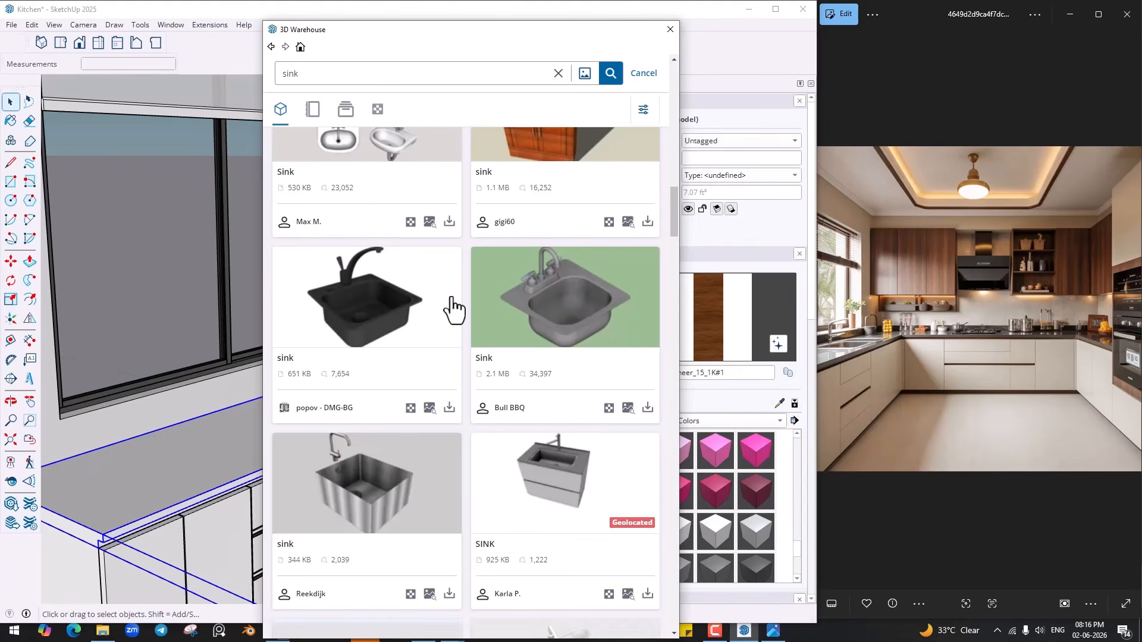
scroll(447, 310, "down", 10)
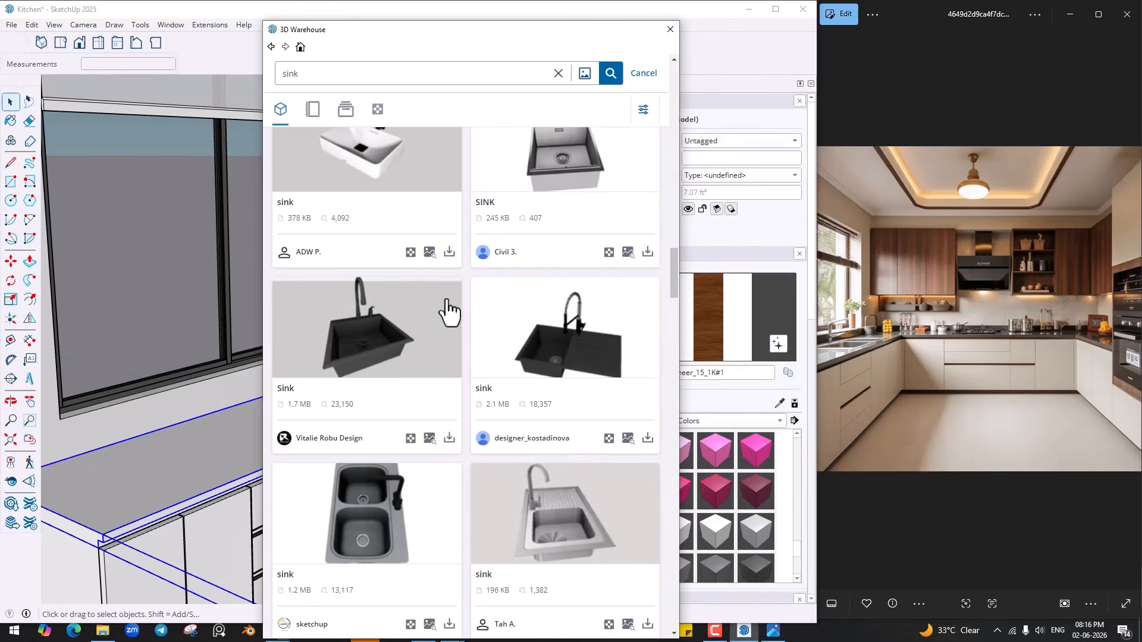
scroll(447, 310, "down", 2)
scroll(392, 268, "down", 2)
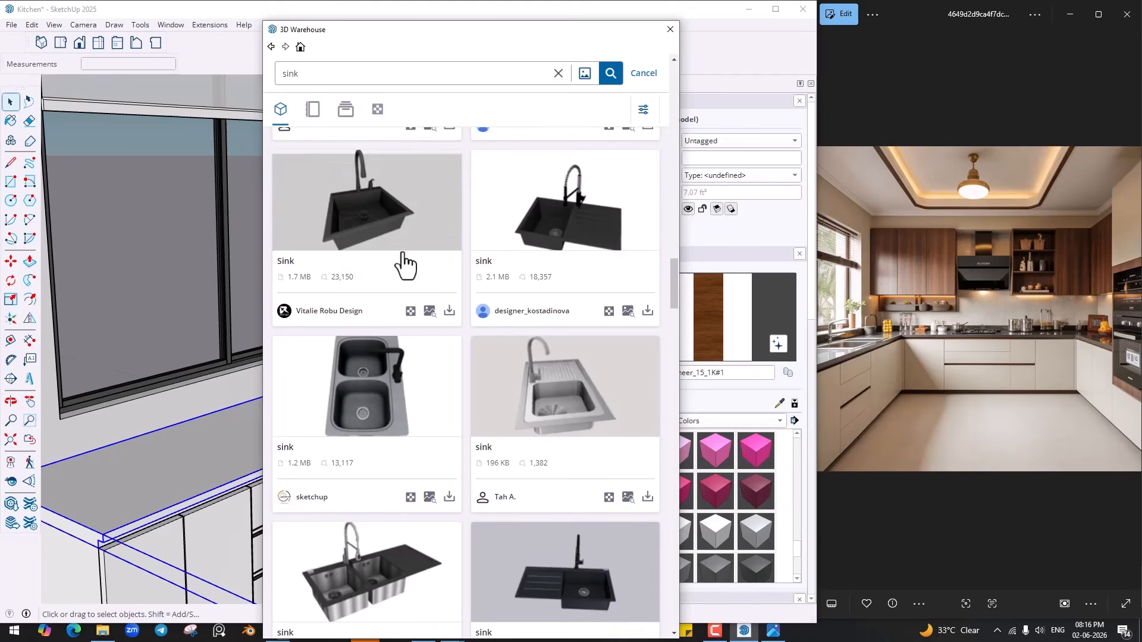
scroll(372, 286, "down", 2)
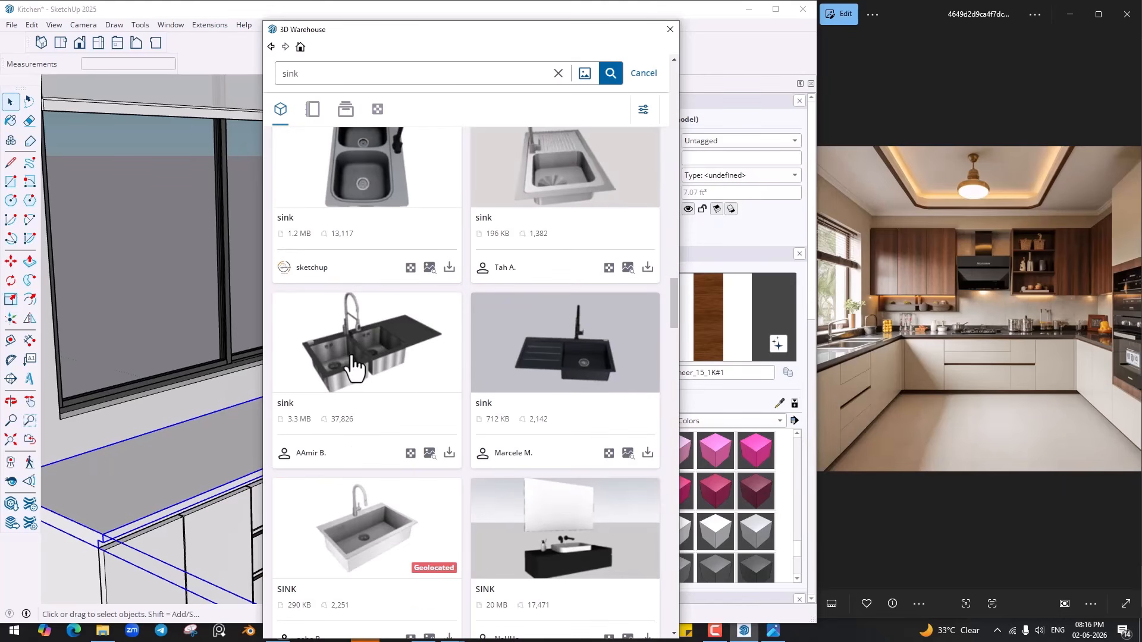
scroll(423, 336, "down", 4)
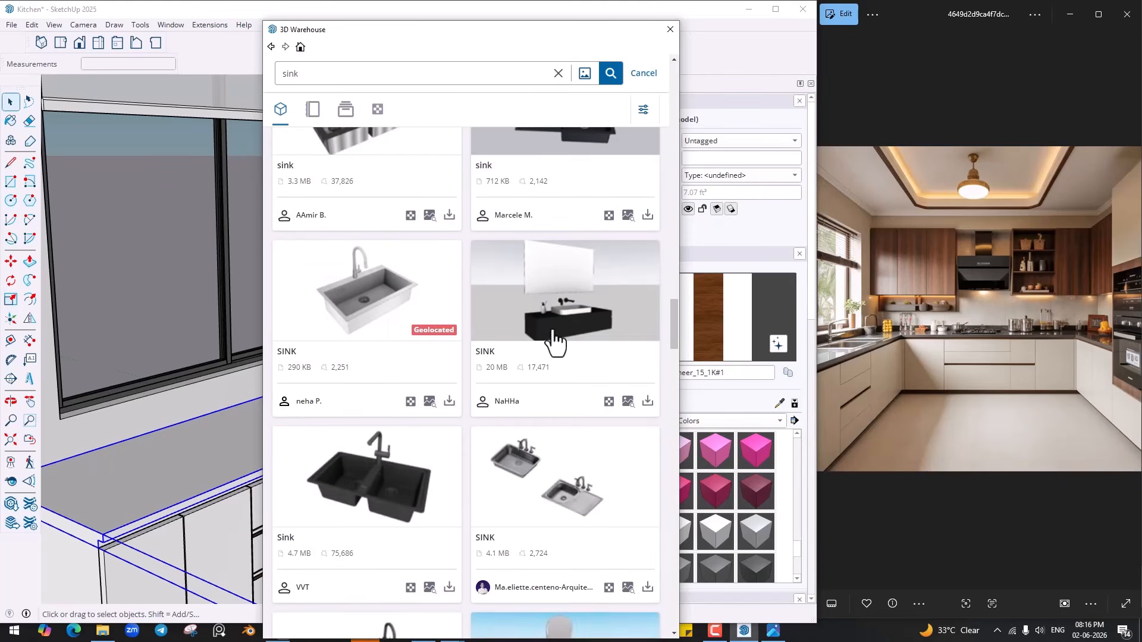
scroll(360, 380, "down", 4)
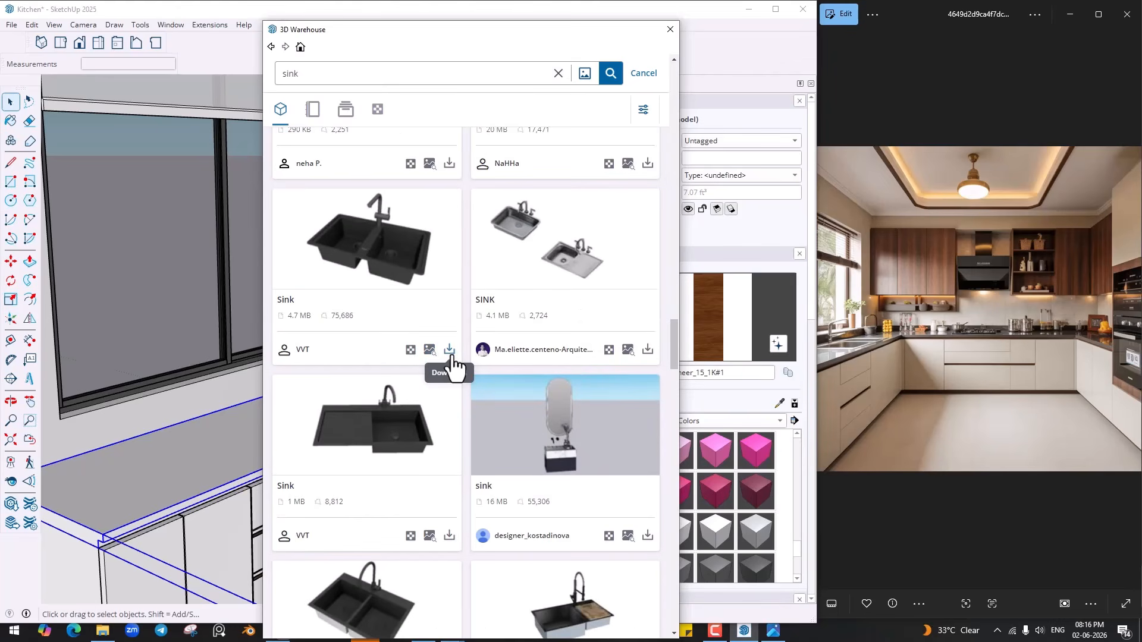
scroll(377, 327, "up", 15)
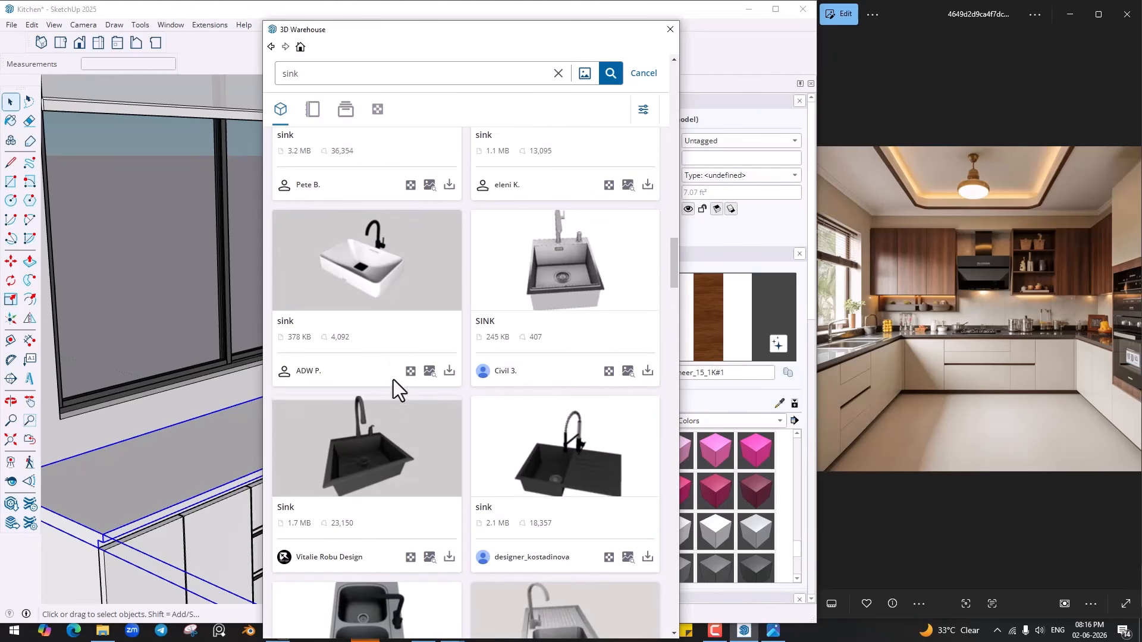
Load the black single-bowl sink with a gooseneck faucet into the model and place it on the countertop below the window
left_click(448, 558)
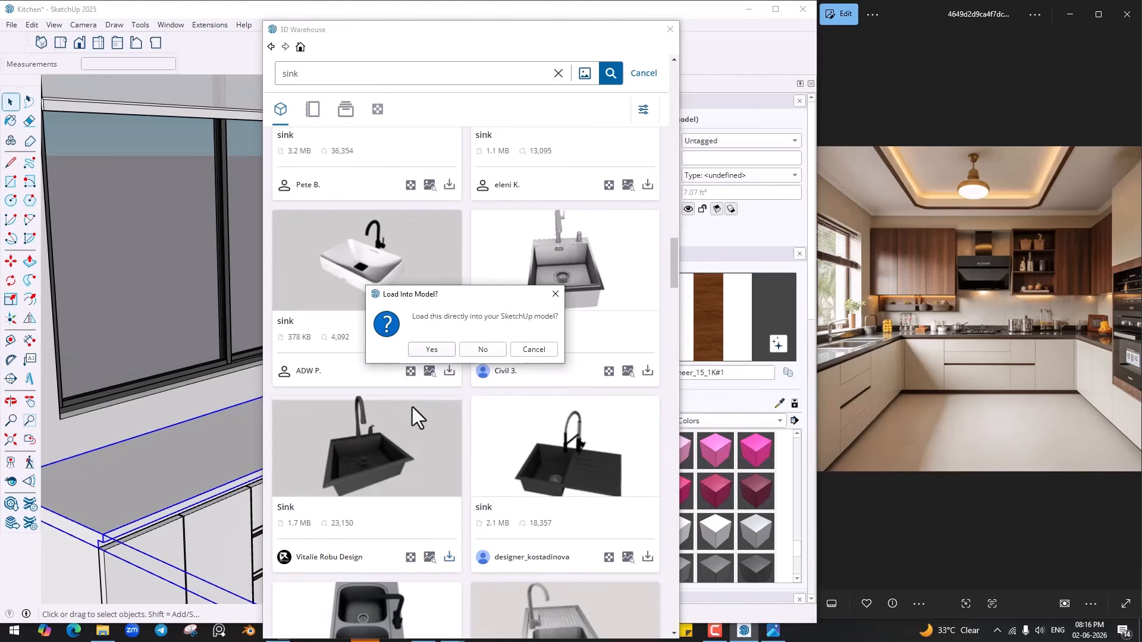
left_click(431, 351)
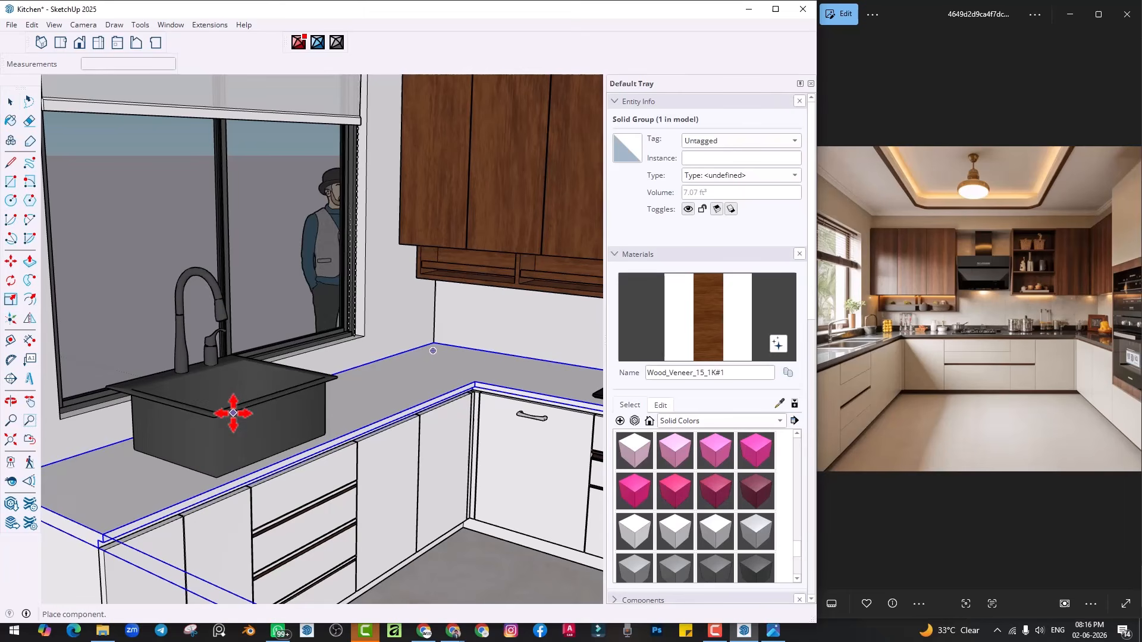
left_click(229, 408)
Lower the sink into the countertop until its rim lies at the counter surface
scroll(210, 384, "up", 4)
scroll(204, 386, "up", 5)
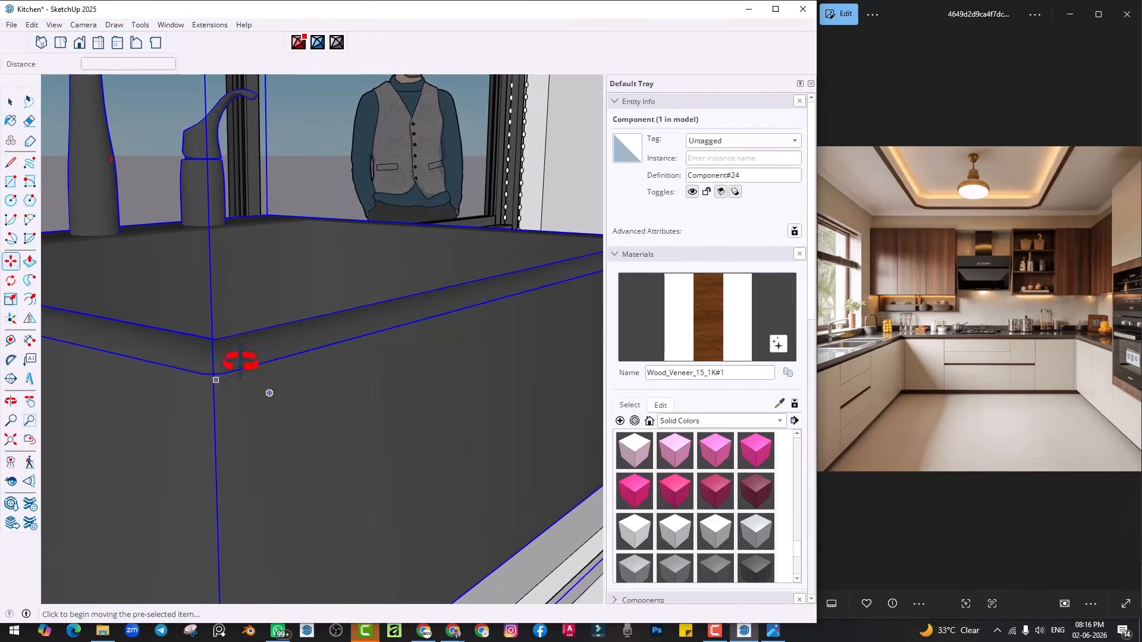
middle_click_drag(239, 362, 315, 245)
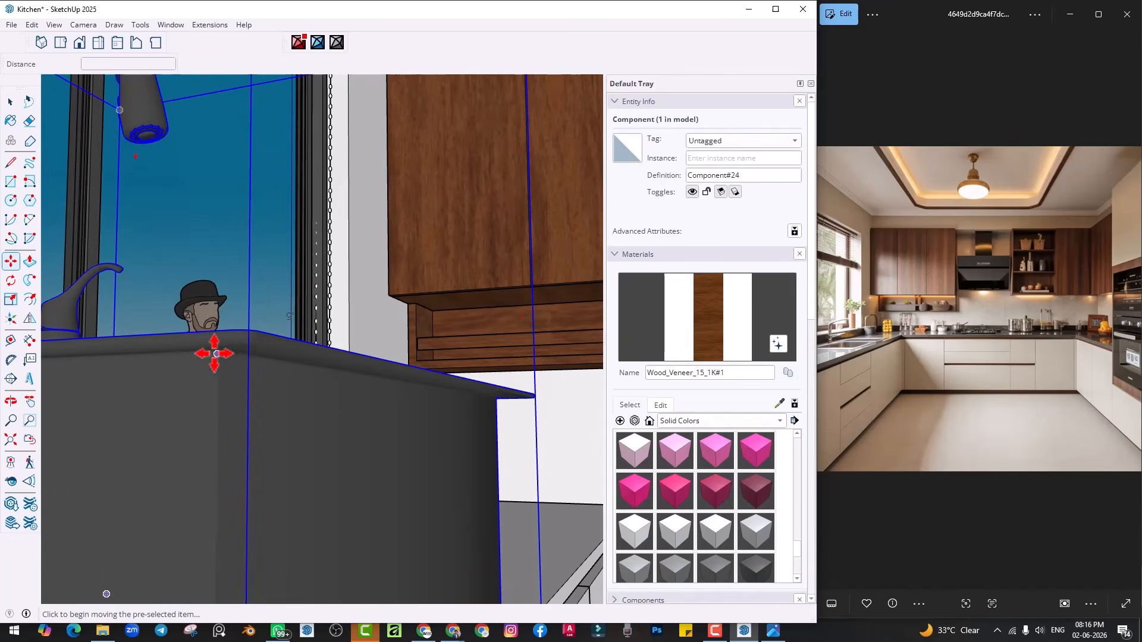
middle_click_drag(255, 339, 184, 459)
scroll(240, 363, "up", 3)
scroll(249, 332, "up", 2)
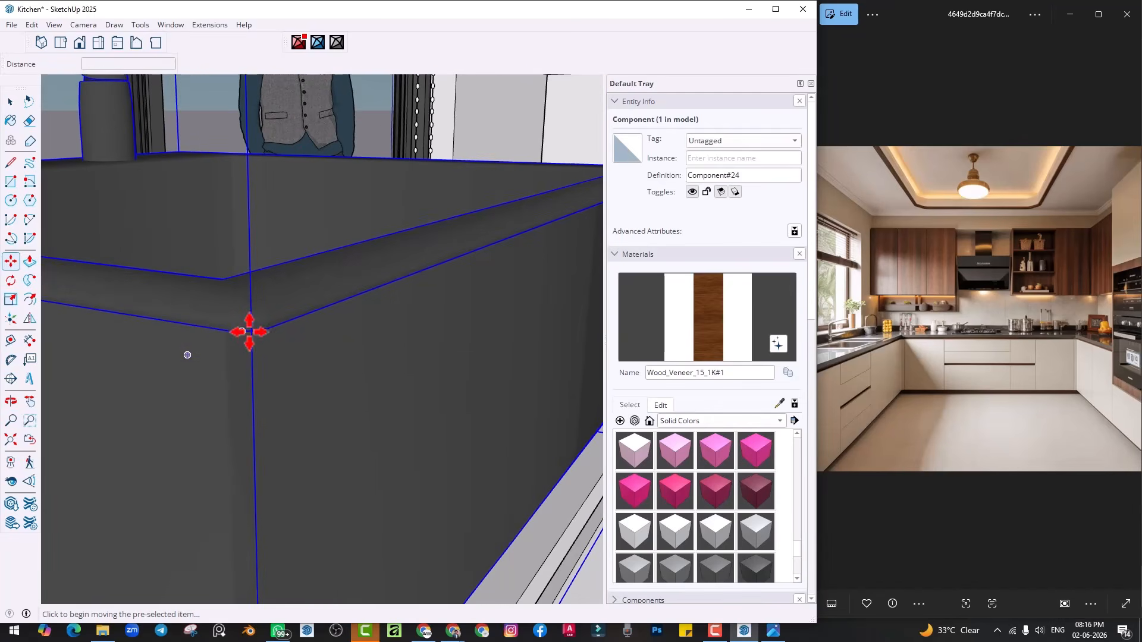
scroll(237, 425, "down", 3)
middle_click_drag(236, 425, 283, 293, "shift")
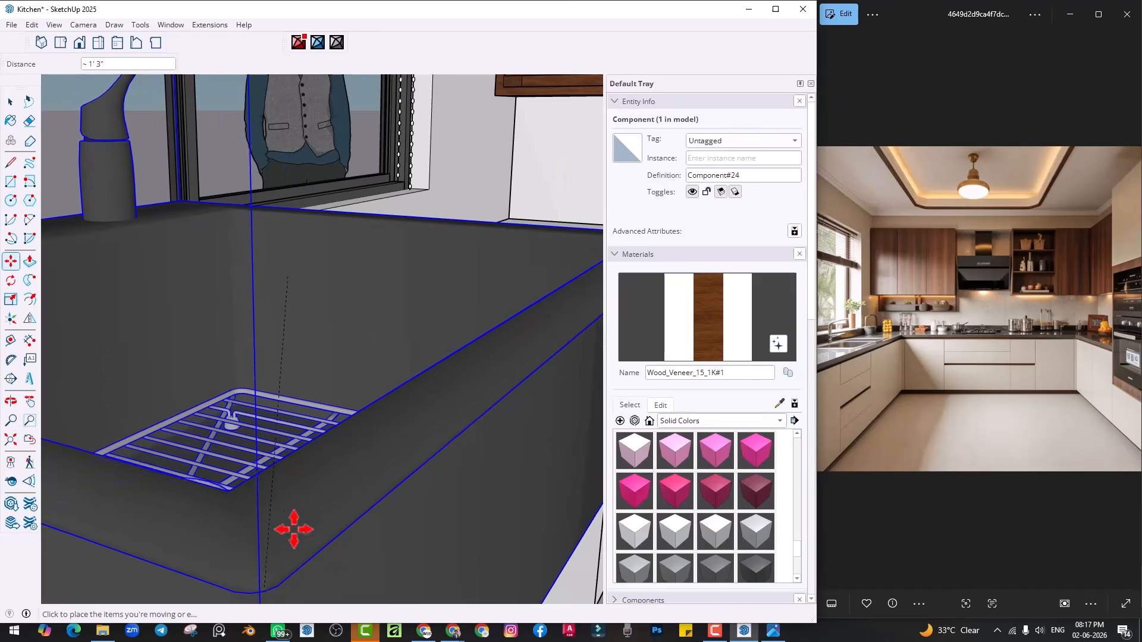
scroll(293, 523, "down", 2)
left_click(169, 576)
scroll(256, 497, "down", 2)
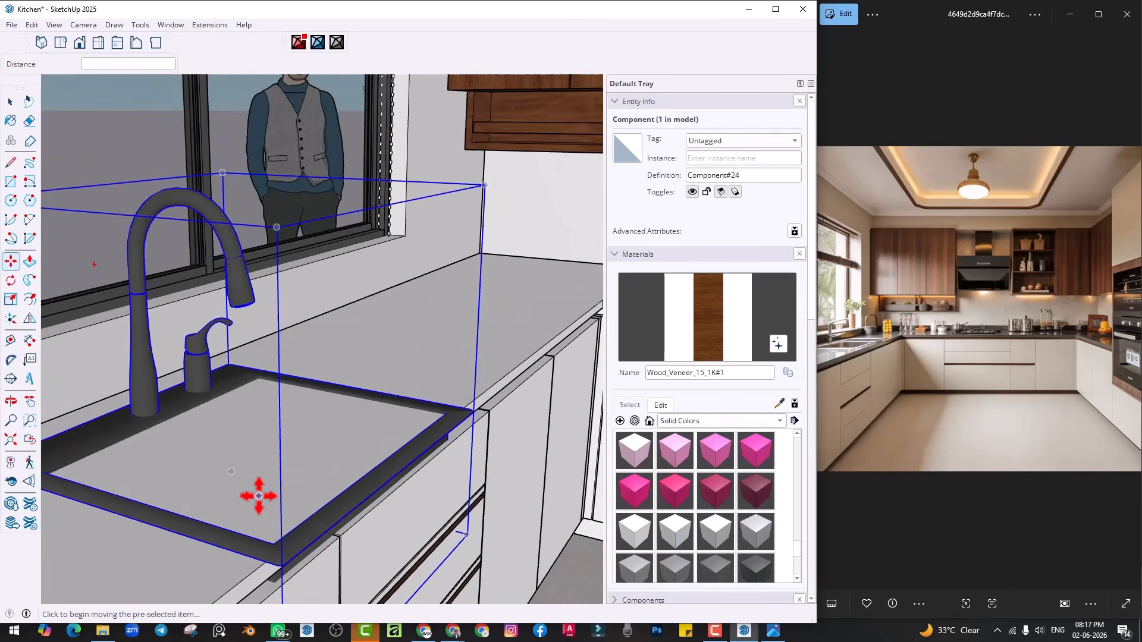
Reposition the sink on the countertop, sliding it along about 1' 8" to sit below the middle of the window
middle_click_drag(258, 497, 261, 505)
scroll(262, 508, "down", 2)
left_click(301, 446)
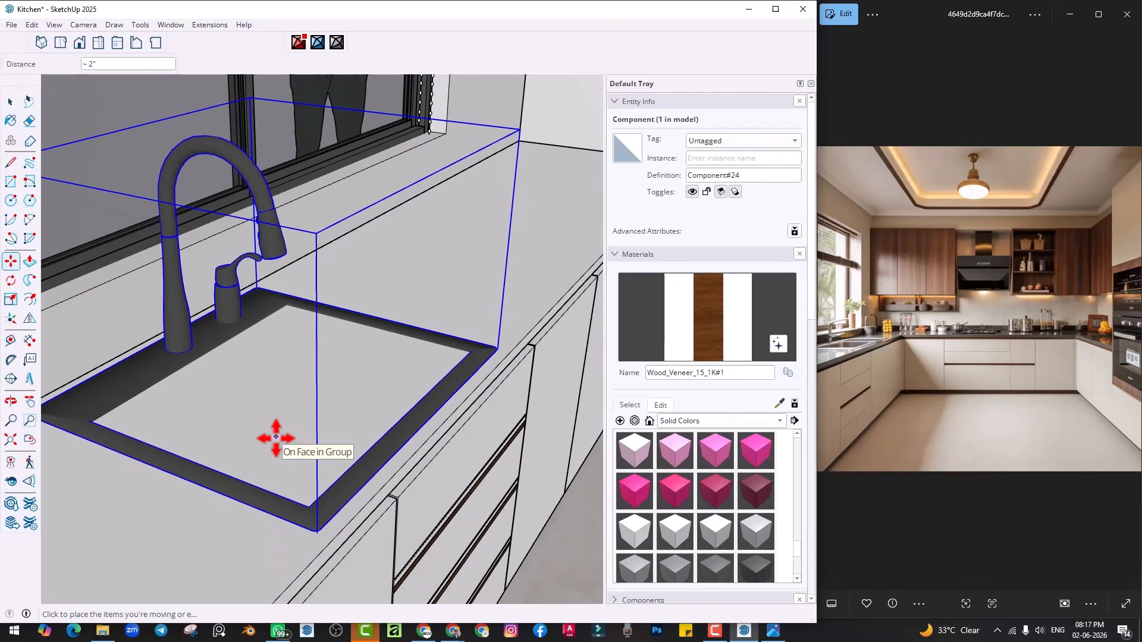
middle_click_drag(190, 428, 160, 424)
middle_click_drag(256, 431, 380, 430, "shift")
middle_click_drag(333, 428, 235, 424)
middle_click_drag(410, 423, 370, 420, "shift")
mouse_move(457, 395)
middle_mouse_down("shift")
mouse_move(384, 388)
mouse_move(457, 388)
middle_mouse_up("shift")
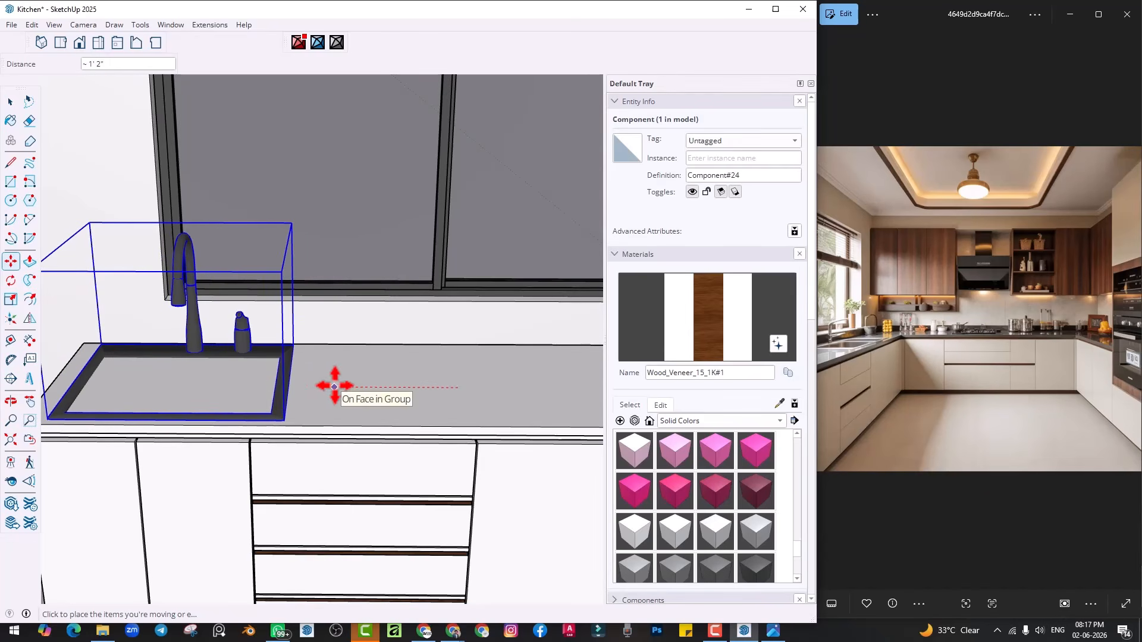
middle_click_drag(275, 407, 298, 428)
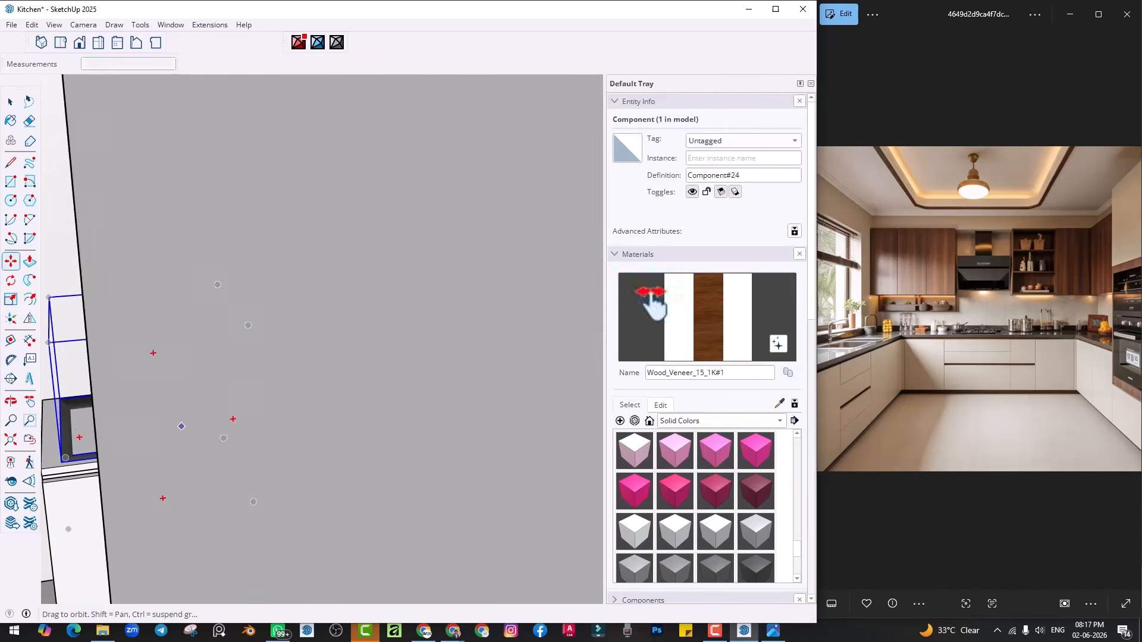
middle_click_drag(652, 297, 237, 441)
left_click(238, 439)
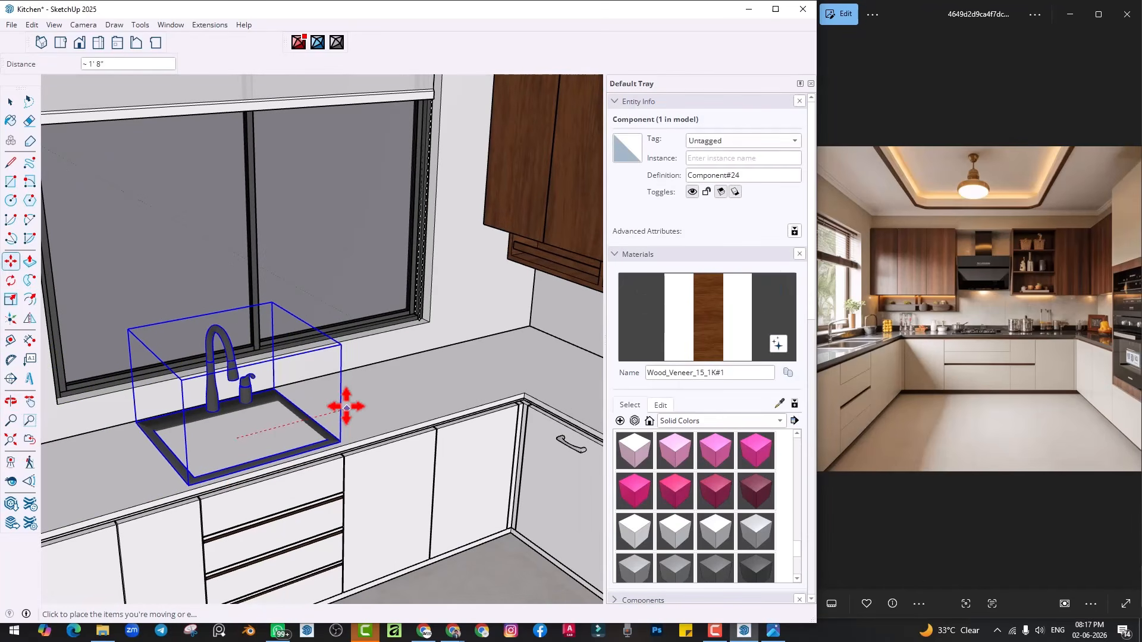
Scale the sink uniformly from its corner to make it slightly smaller
middle_click_drag(326, 476, 395, 472)
key("s")
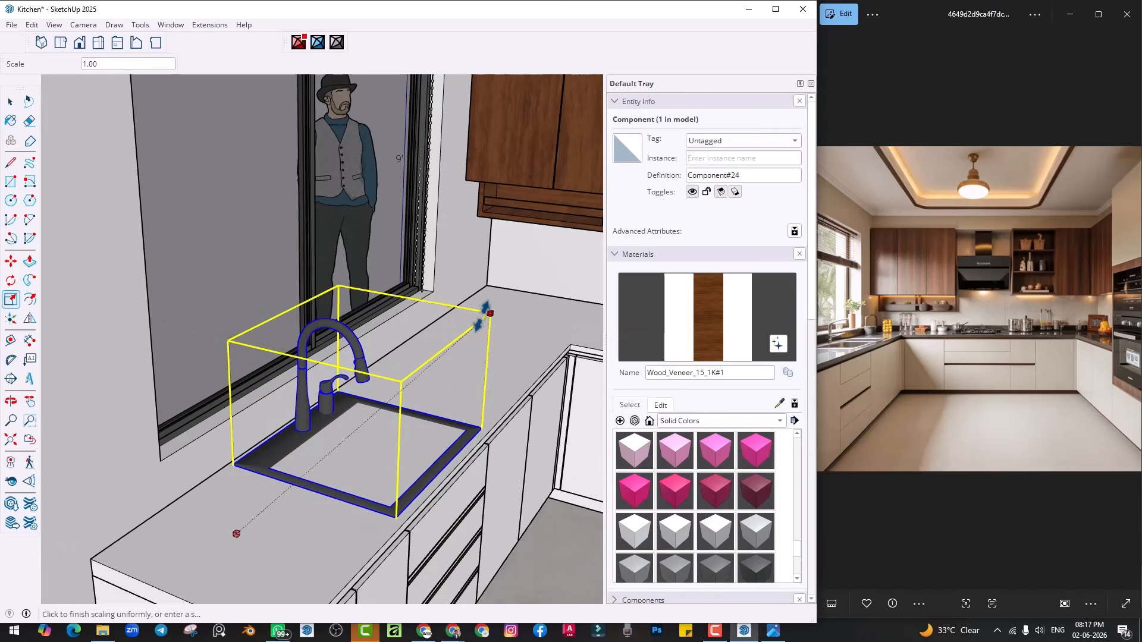
middle_click_drag(421, 431, 456, 379)
Raise the sink out of the countertop, then lower it about 1/2" to seat its rim on the counter surface
key("m")
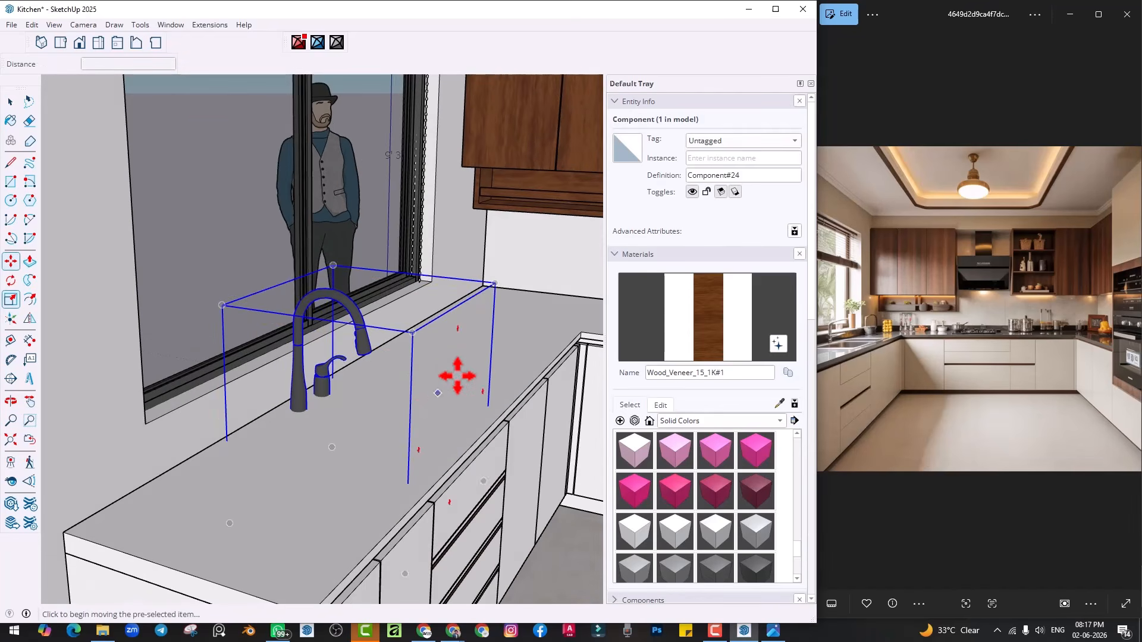
left_click(456, 376)
left_click(457, 353)
scroll(398, 483, "up", 4)
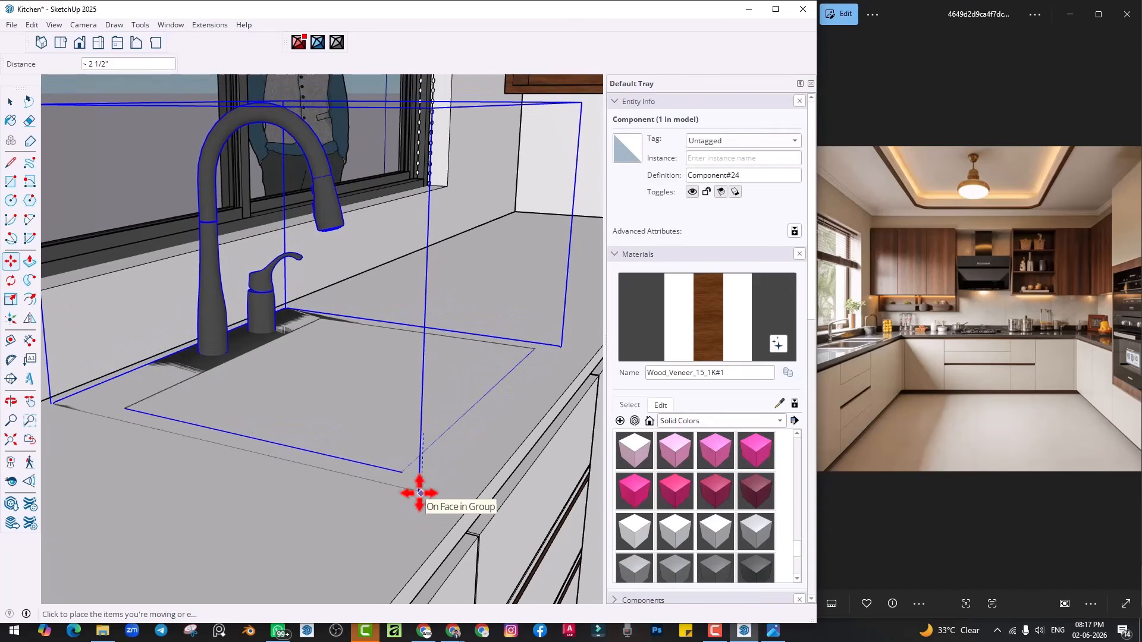
scroll(428, 402, "up", 8)
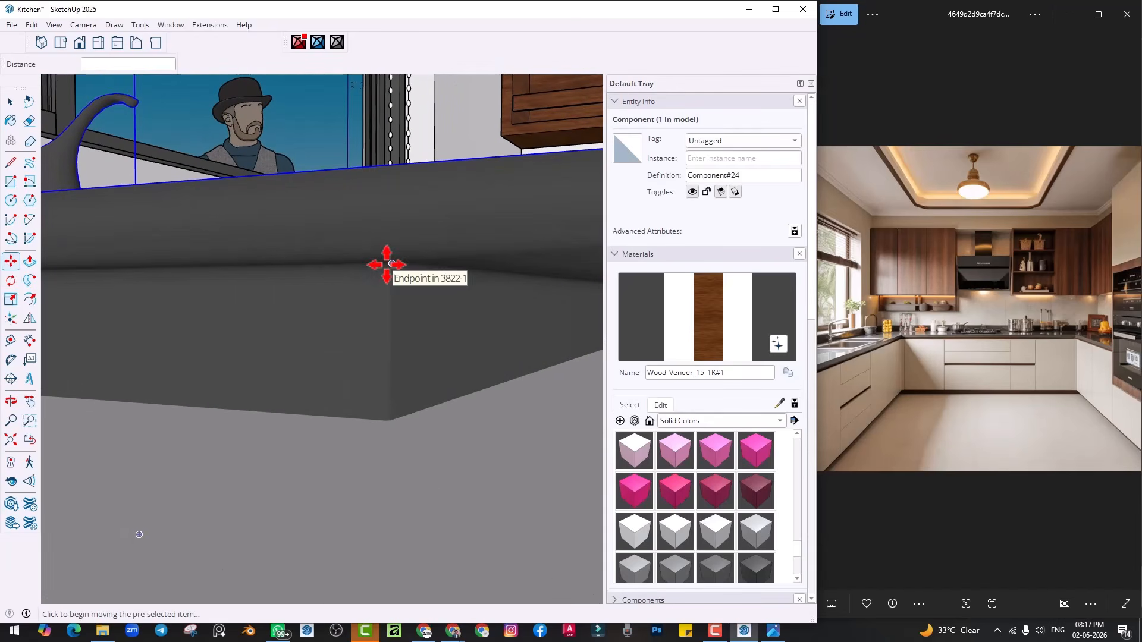
left_click(388, 264)
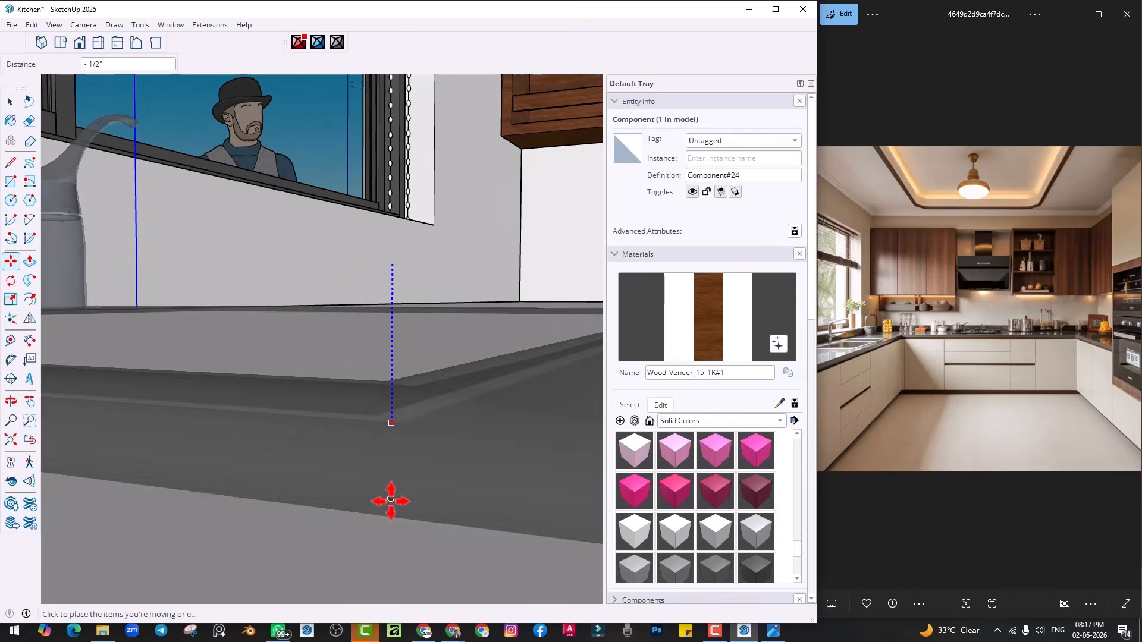
left_click(390, 499)
scroll(425, 483, "down", 3)
scroll(410, 480, "down", 4)
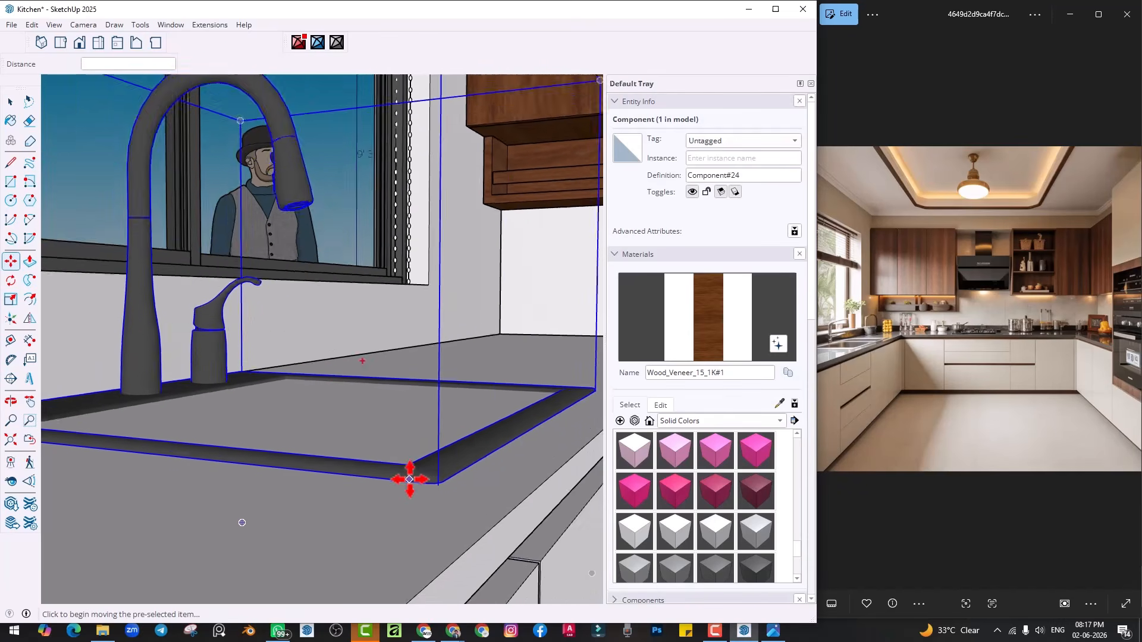
middle_click_drag(410, 479, 296, 523)
key("space")
scroll(295, 523, "down", 4)
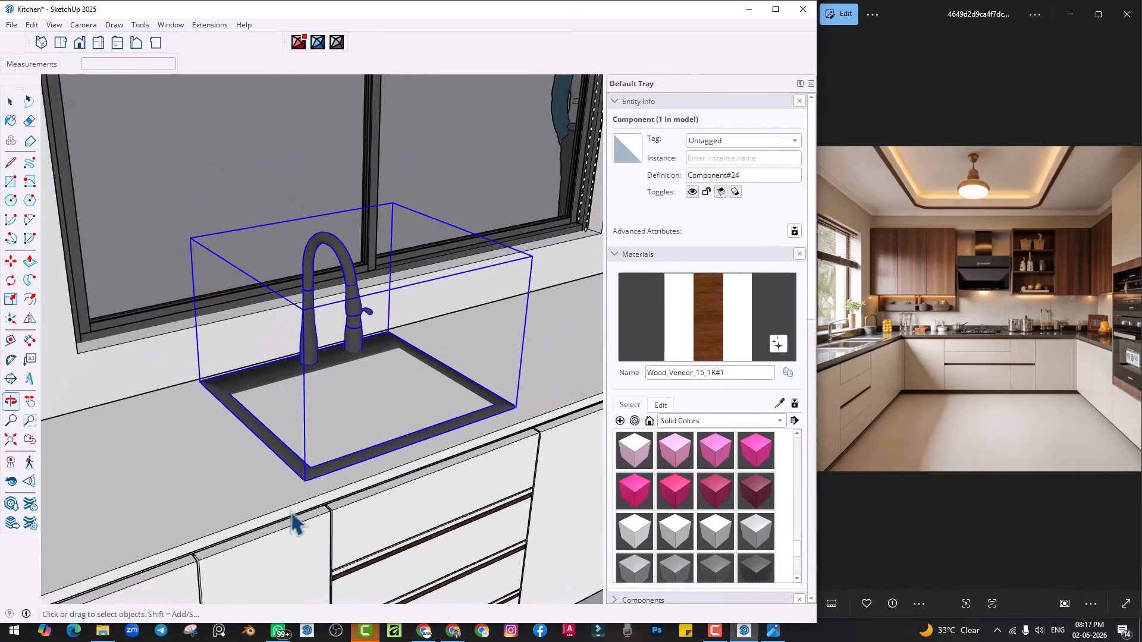
Move the sink about 1" away from the window wall towards the countertop's front edge
middle_click_drag(324, 483, 323, 479)
scroll(326, 475, "up", 1)
key("m")
scroll(326, 474, "up", 1)
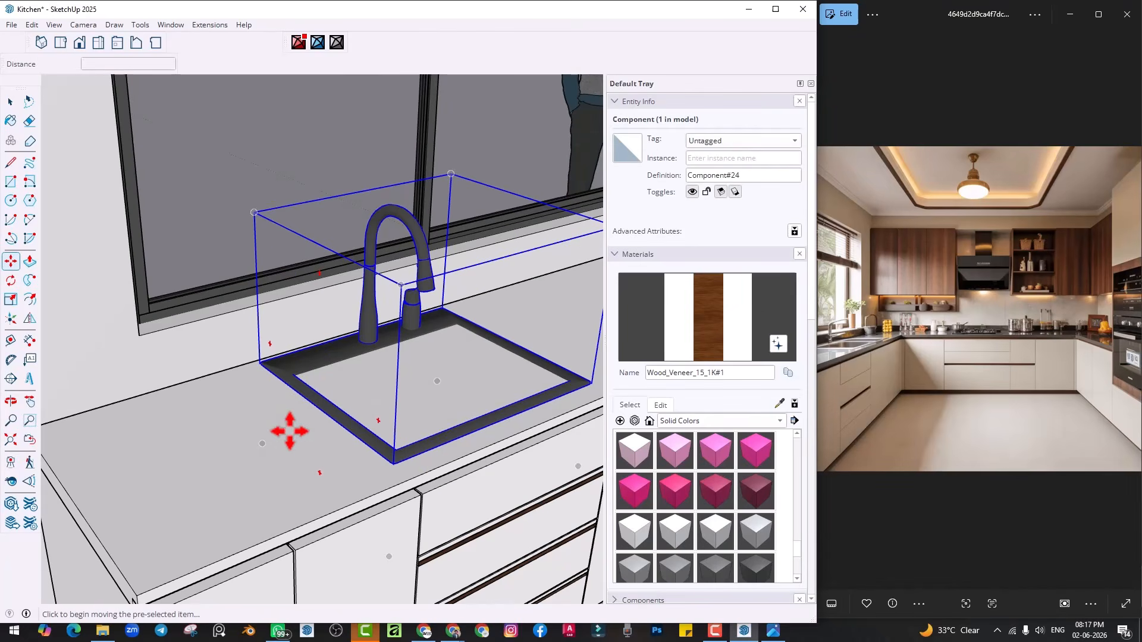
left_click(289, 430)
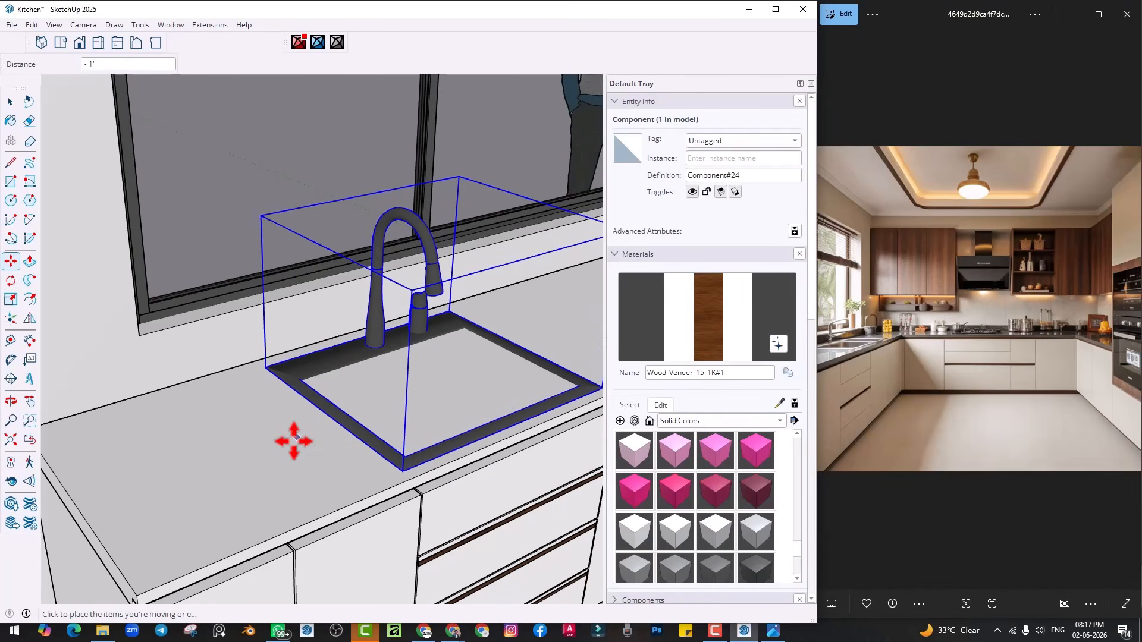
left_click(294, 441)
key("space")
Place a Tape Measure guide line along the countertop just inside its front edge, in front of the sink
middle_click_drag(324, 484, 344, 386)
scroll(357, 437, "down", 1)
left_click(328, 394)
left_click(280, 478)
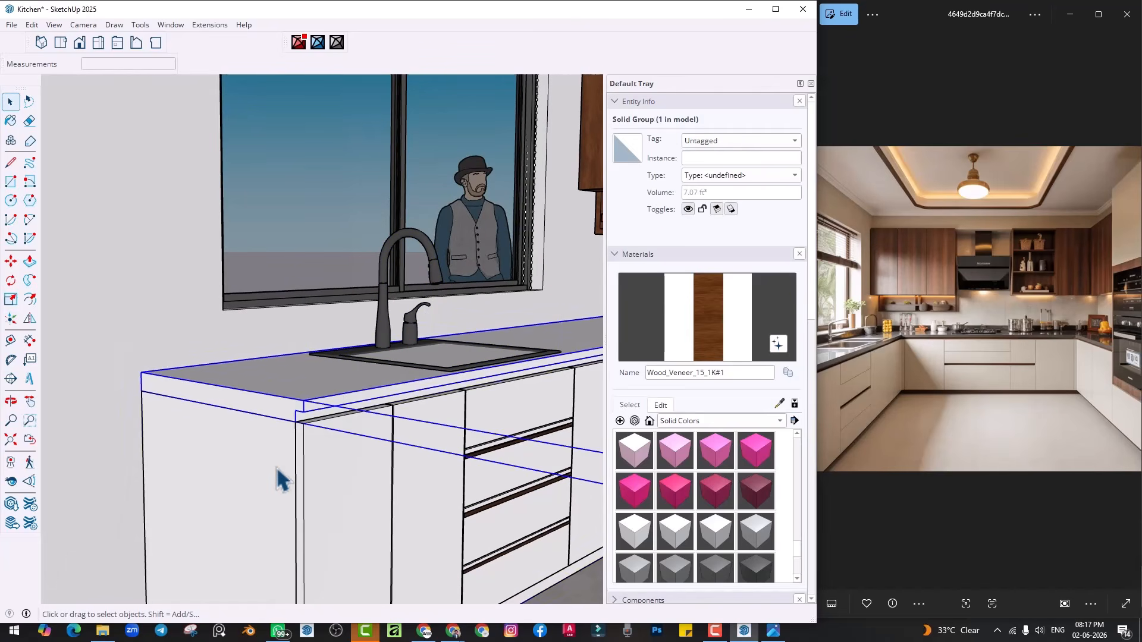
middle_click_drag(334, 463, 472, 414)
scroll(411, 462, "up", 2)
left_click(11, 340)
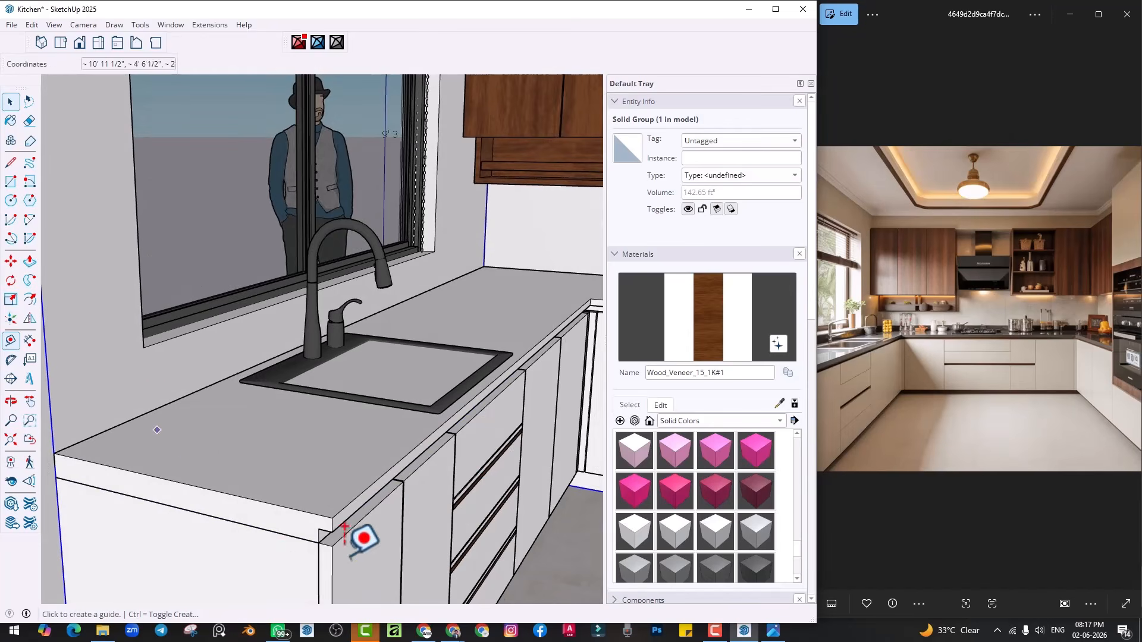
scroll(333, 529, "up", 3)
left_click(323, 527)
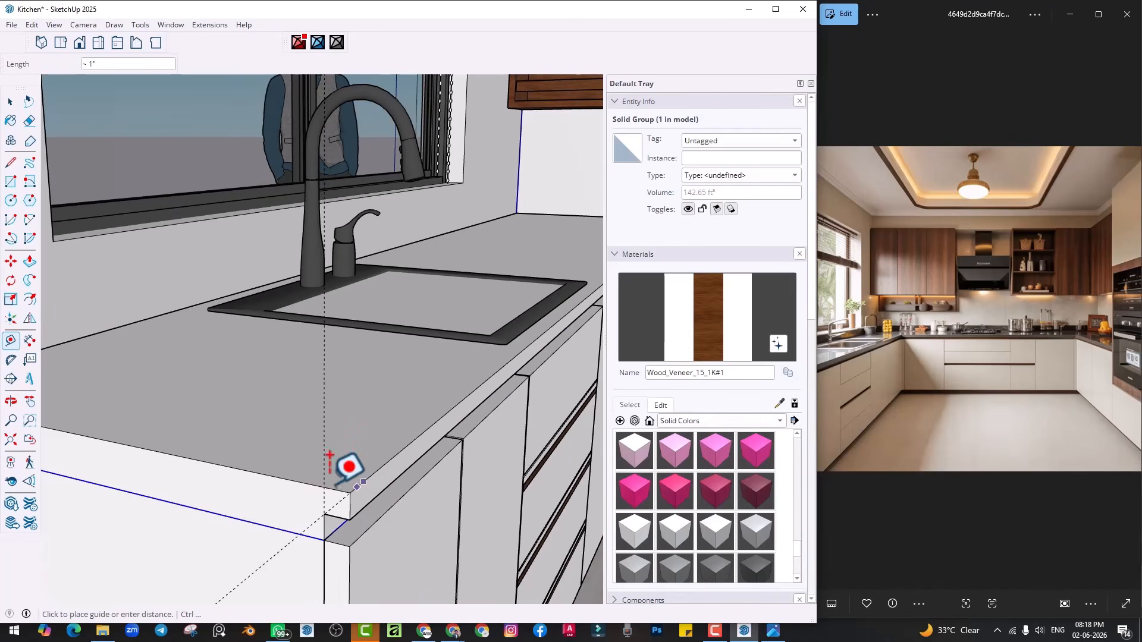
left_click(338, 466)
middle_click_drag(533, 355, 373, 470)
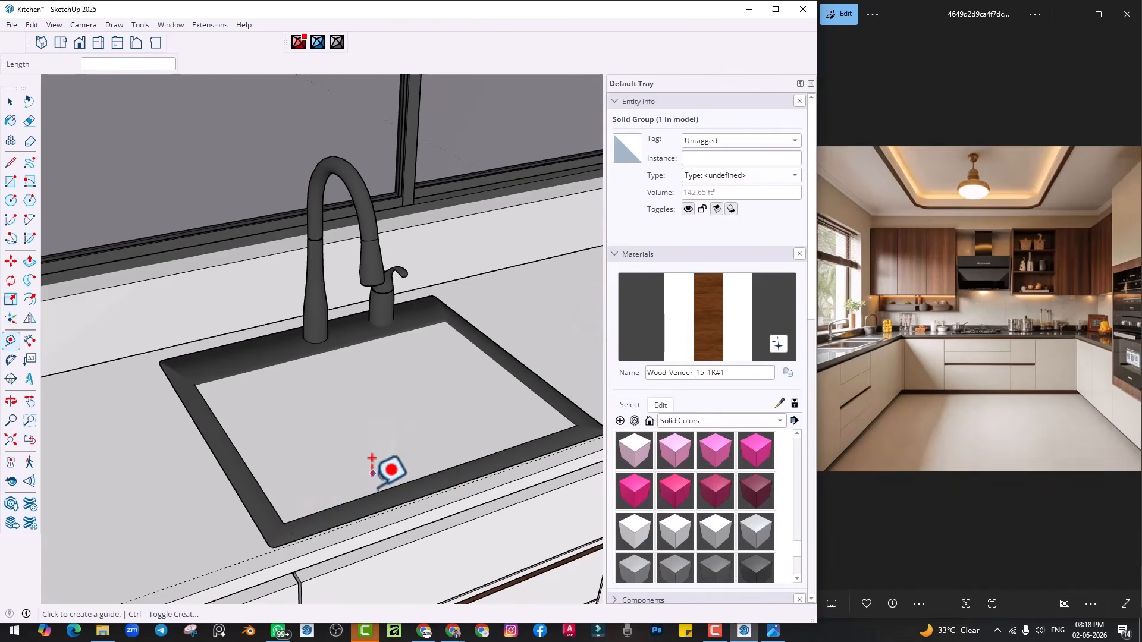
Open the countertop group and draw a rectangle on its surface inside the sink's rim
middle_click_drag(288, 534, 282, 524)
key("space")
double_click(337, 440)
key("r")
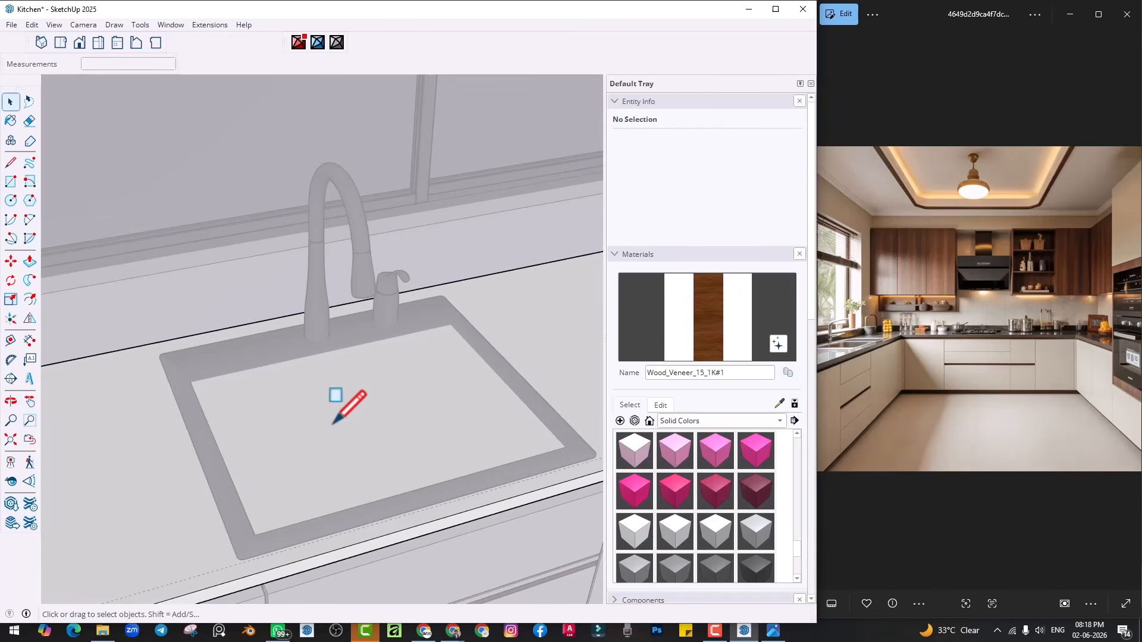
left_click(263, 402)
left_click(486, 424)
Push the rectangle down through the countertop to cut a starter opening
key("p")
middle_click_drag(419, 431, 446, 433)
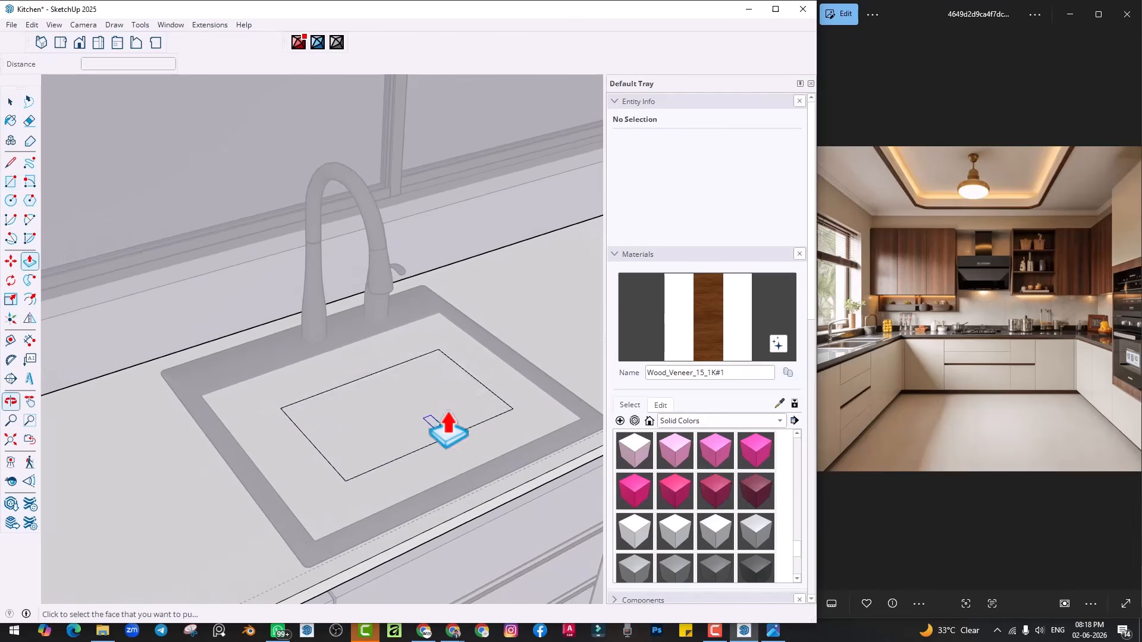
left_click(446, 433)
Push the opening's side wall out about 3 1/2" and its window-side wall back to the sink's basin edges
scroll(377, 439, "up", 6)
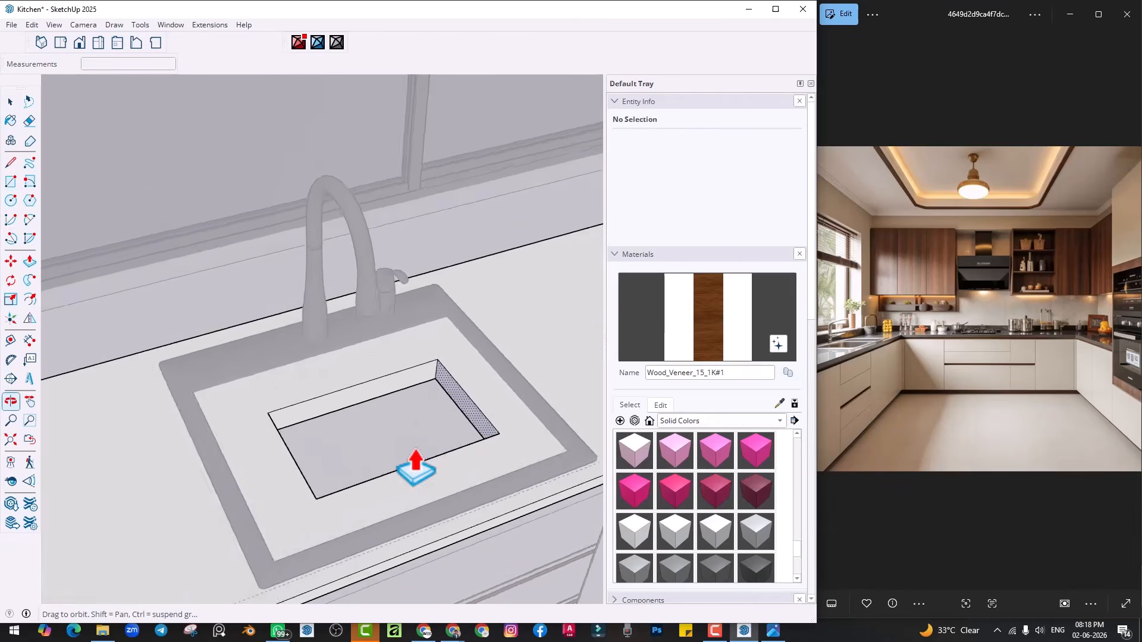
left_click(551, 344)
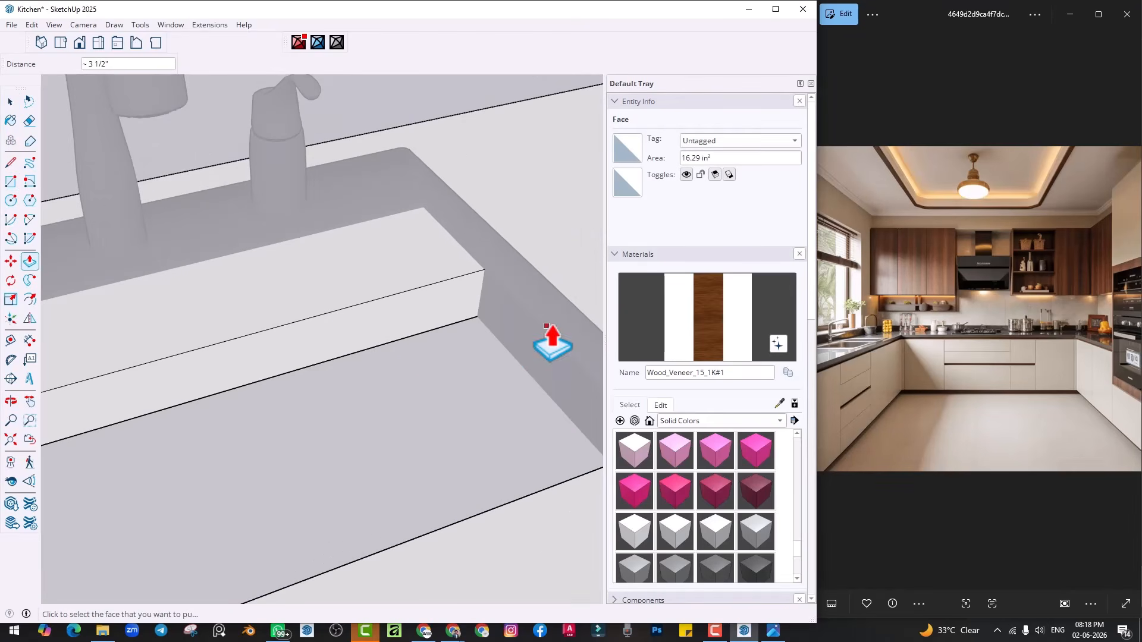
left_click(426, 345)
left_click(343, 248)
scroll(413, 375, "down", 2)
middle_click_drag(412, 375, 161, 458)
mouse_move(543, 489)
middle_mouse_down()
mouse_move(184, 409)
mouse_move(309, 450)
middle_mouse_up()
Push the opening's remaining side wall and front wall out about 4" each to the basin edges, and close the countertop group
left_click(309, 446)
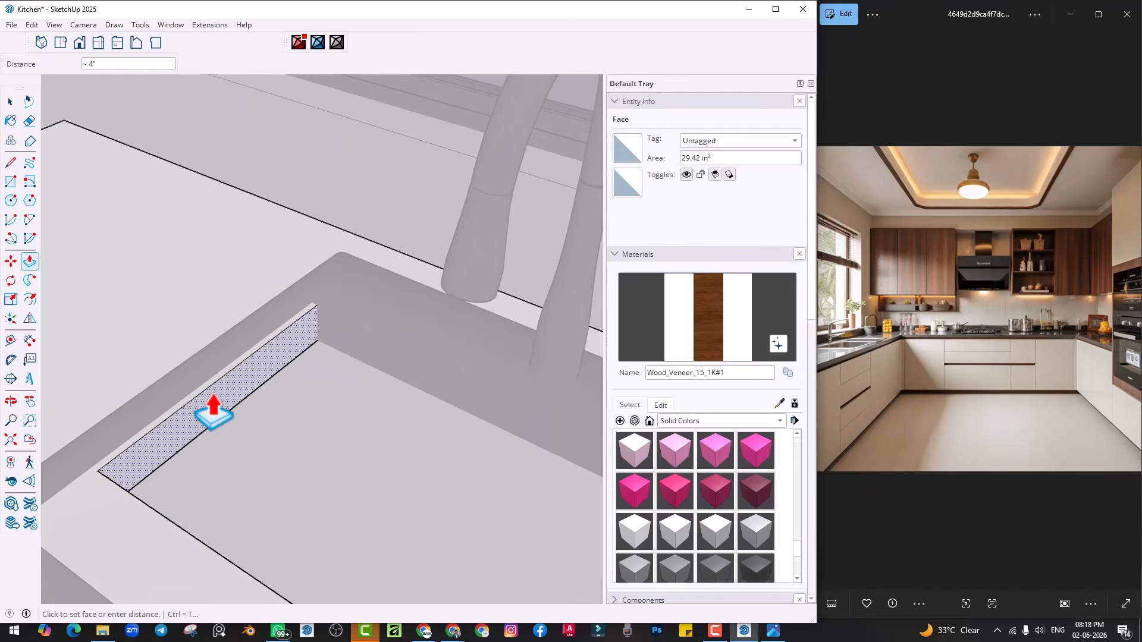
left_click(211, 409)
middle_click_drag(204, 458, 304, 496)
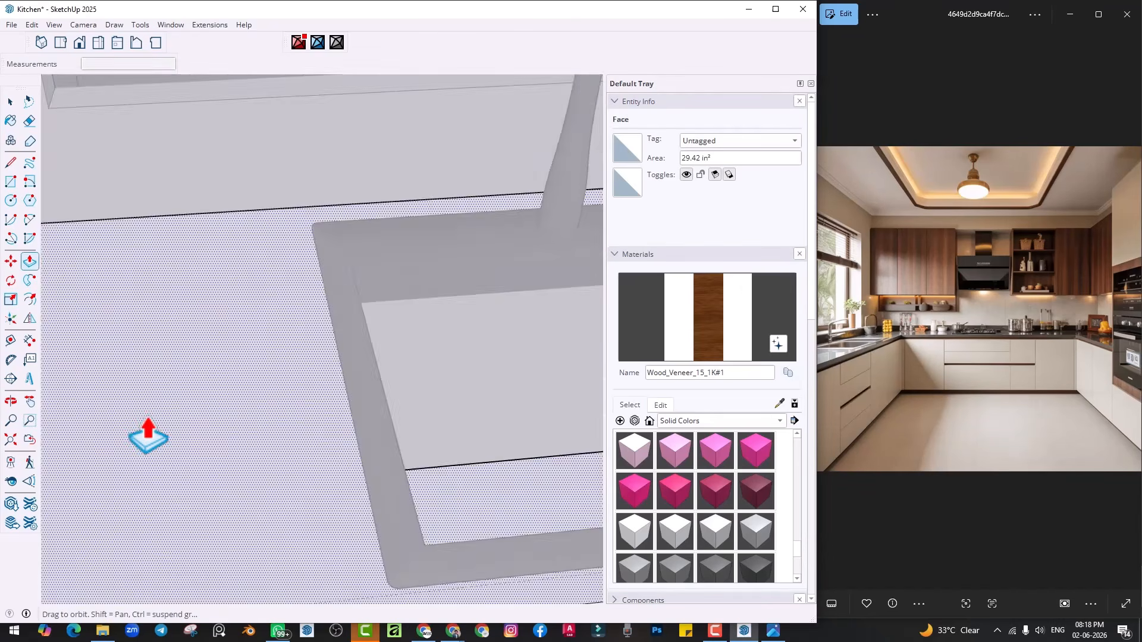
middle_click_drag(148, 439, 305, 443)
scroll(441, 321, "up", 4)
left_click(305, 443)
left_click(469, 397)
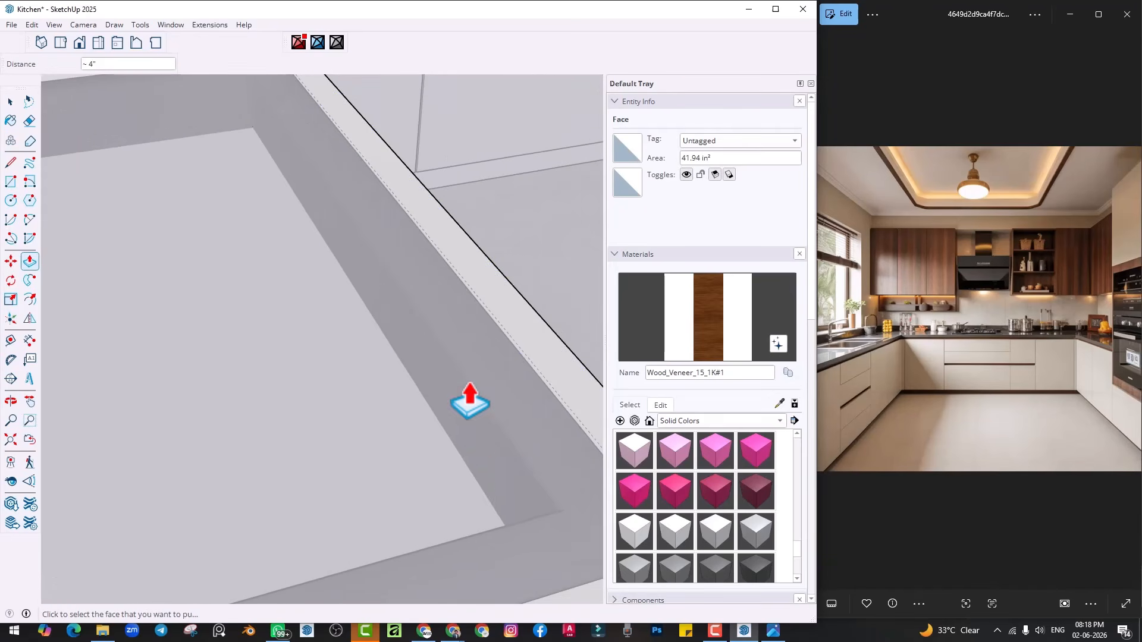
scroll(505, 459, "down", 3)
key("space")
middle_click_drag(518, 415, 252, 411)
middle_click_drag(292, 357, 327, 327, "shift")
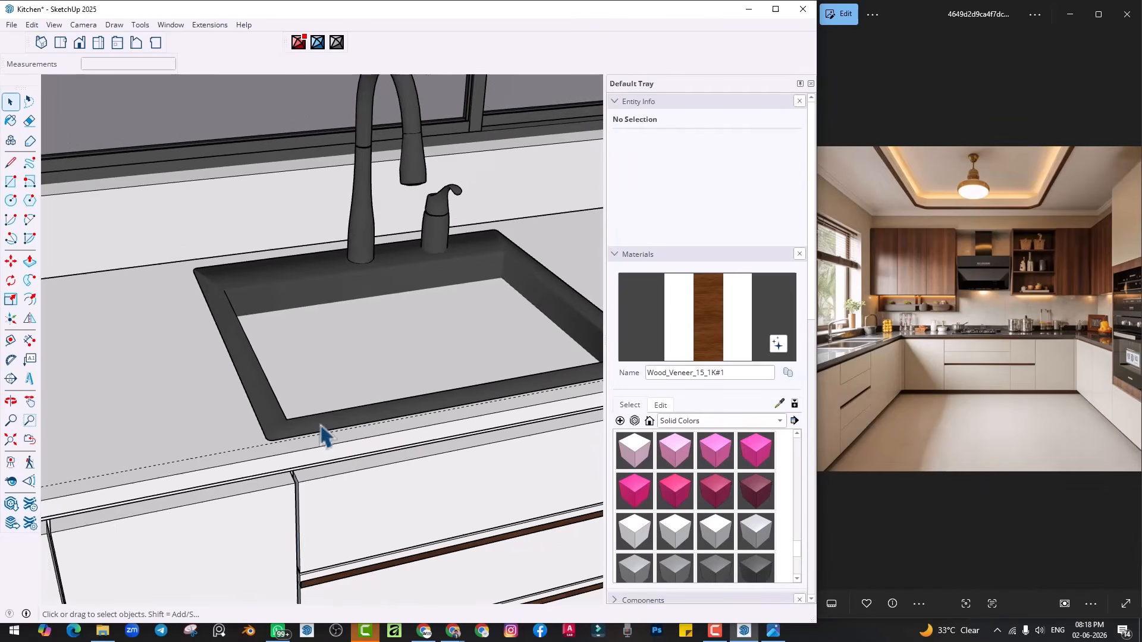
Hide the sink component and the group of cabinet doors and drawers below the countertop
middle_click_drag(323, 436, 354, 295)
middle_click_drag(347, 379, 322, 428)
left_click(306, 333)
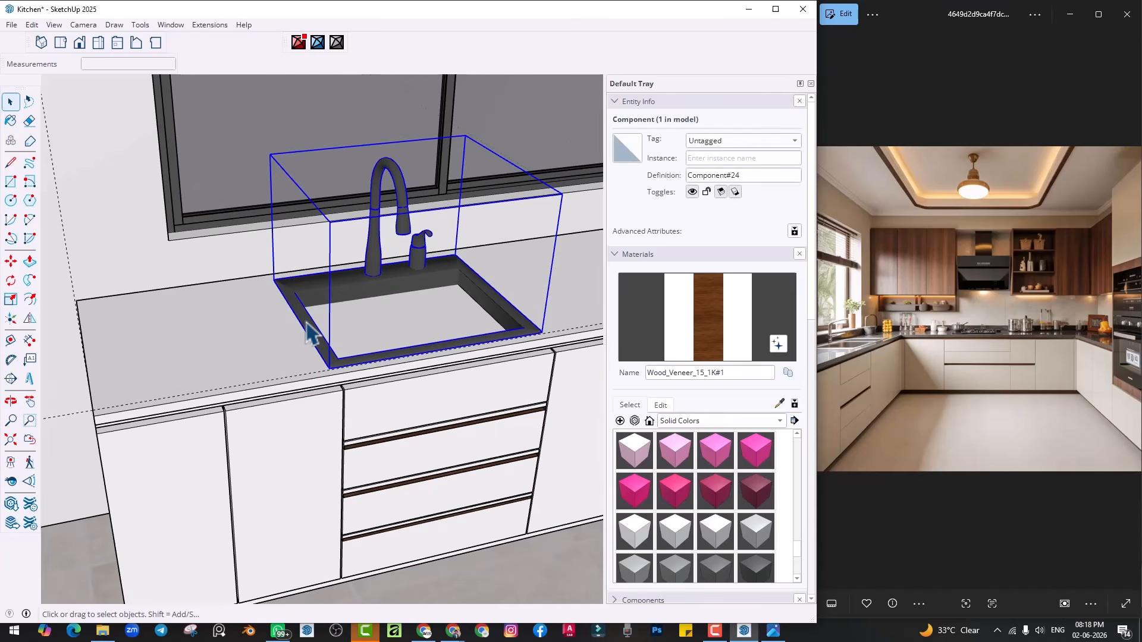
key("Delete")
middle_click_drag(253, 345, 236, 364)
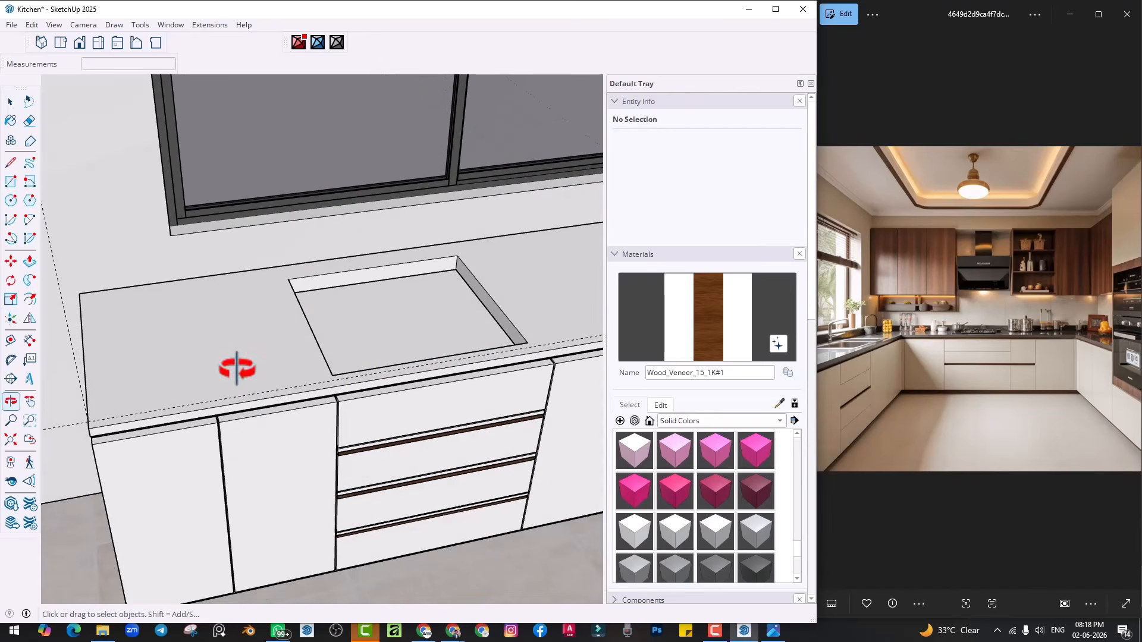
left_click(298, 472)
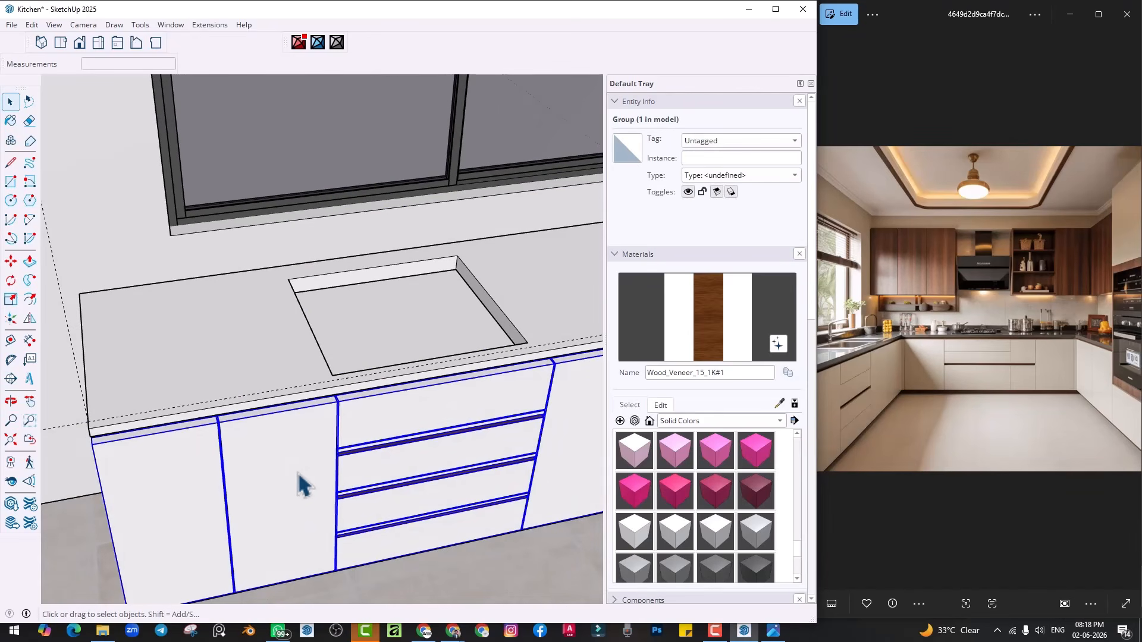
key("Delete")
Open the base cabinet body for editing and draw a rectangle on its top matching the countertop opening
middle_click_drag(326, 483, 376, 475)
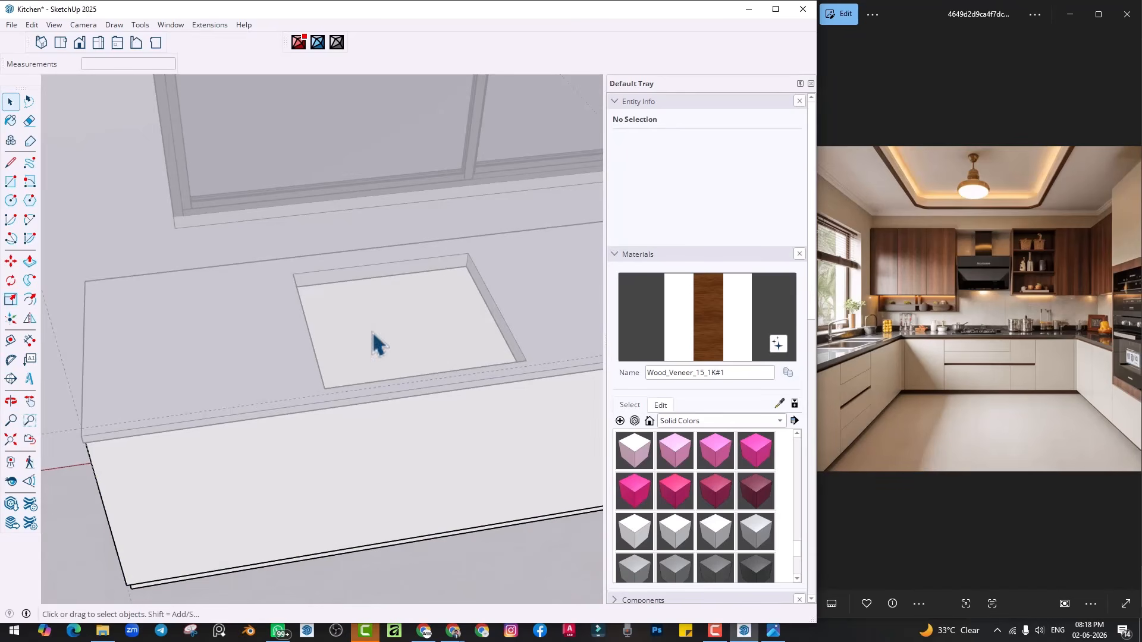
key("r")
mouse_move(362, 309)
middle_mouse_down()
mouse_move(326, 280)
mouse_move(498, 256)
mouse_move(583, 283)
mouse_move(505, 172)
mouse_move(538, 170)
mouse_move(474, 249)
mouse_move(508, 178)
middle_mouse_up()
left_click(306, 281)
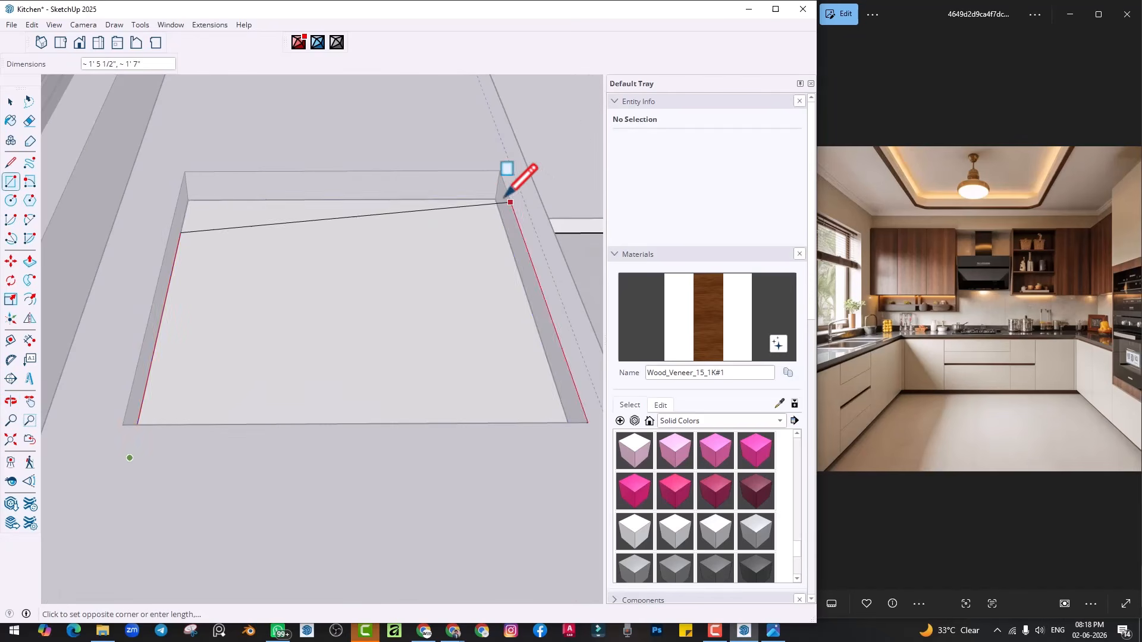
middle_click_drag(494, 250, 331, 309)
Push the rectangle about 1' 1" down into the cabinet body to make room for the basin
key("p")
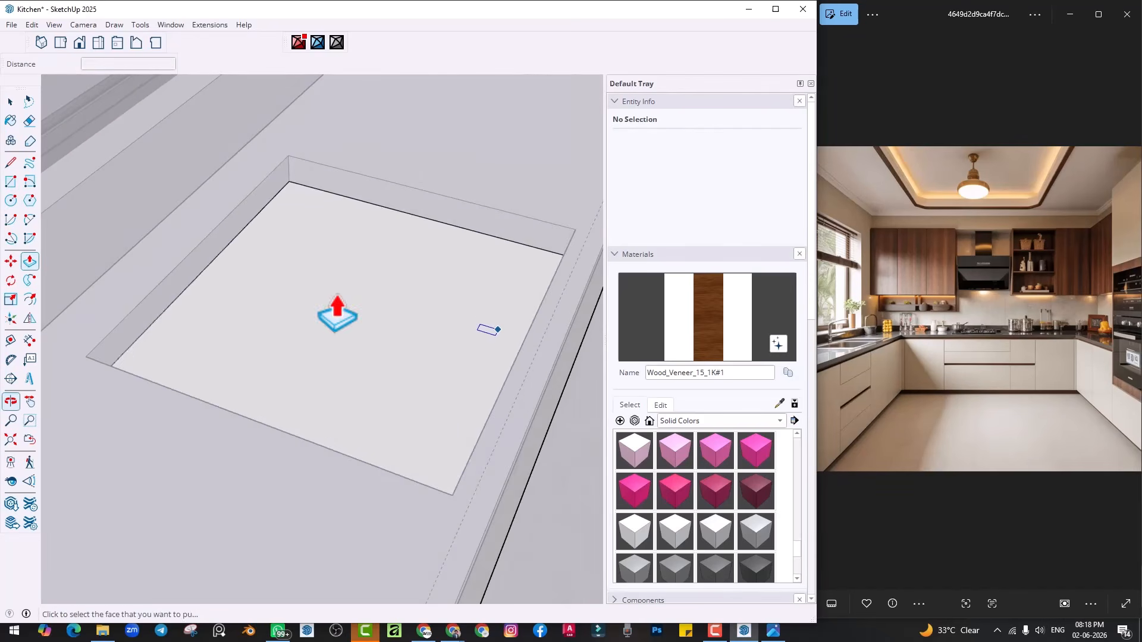
left_click(334, 291)
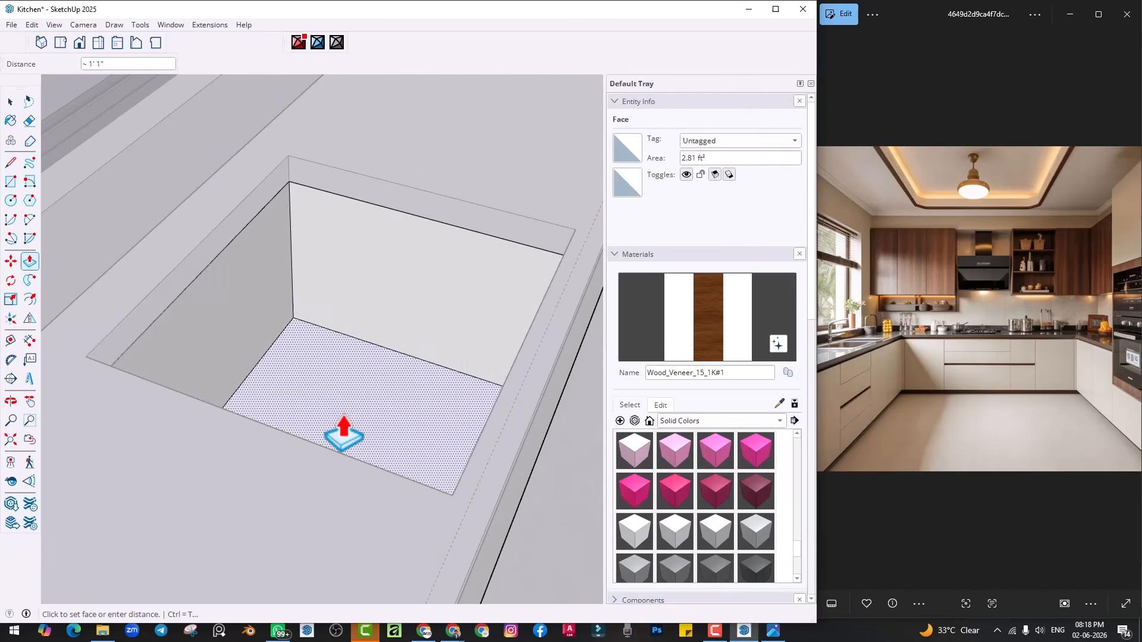
mouse_move(342, 436)
middle_mouse_down()
mouse_move(357, 401)
mouse_move(331, 377)
mouse_move(305, 387)
middle_mouse_up()
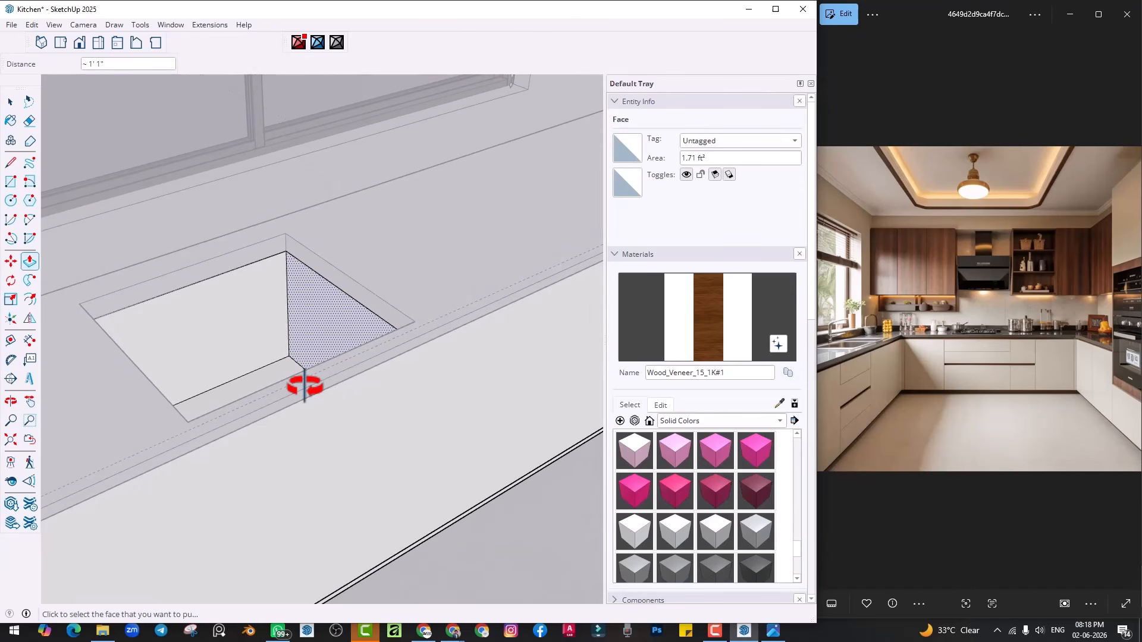
Close the cabinet body group and unhide all hidden objects
left_click(31, 25)
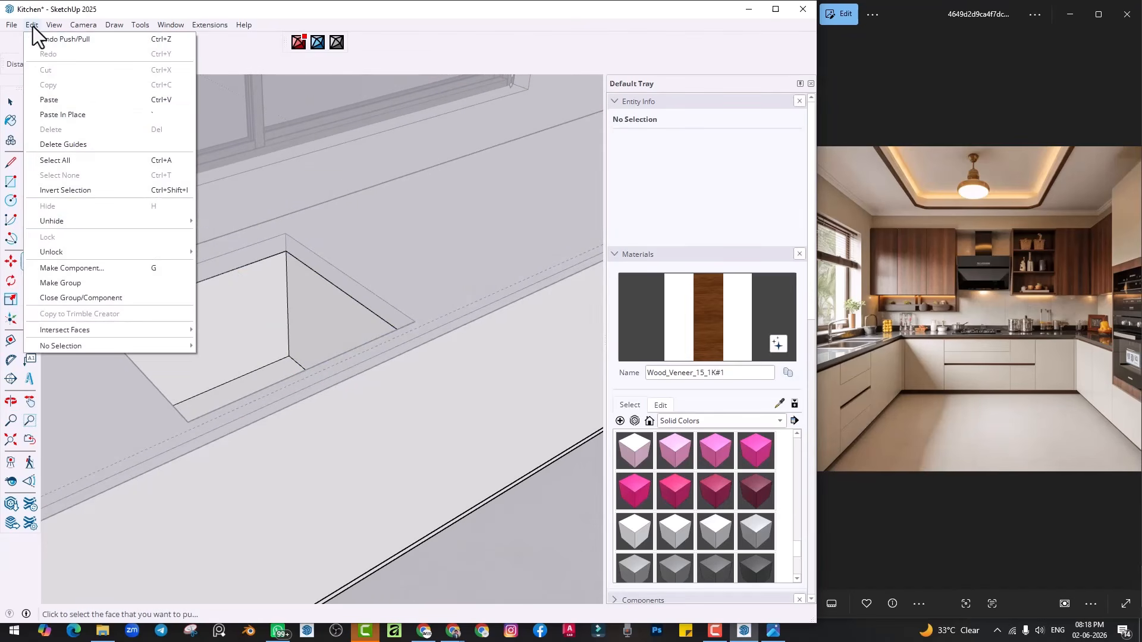
mouse_move(53, 226)
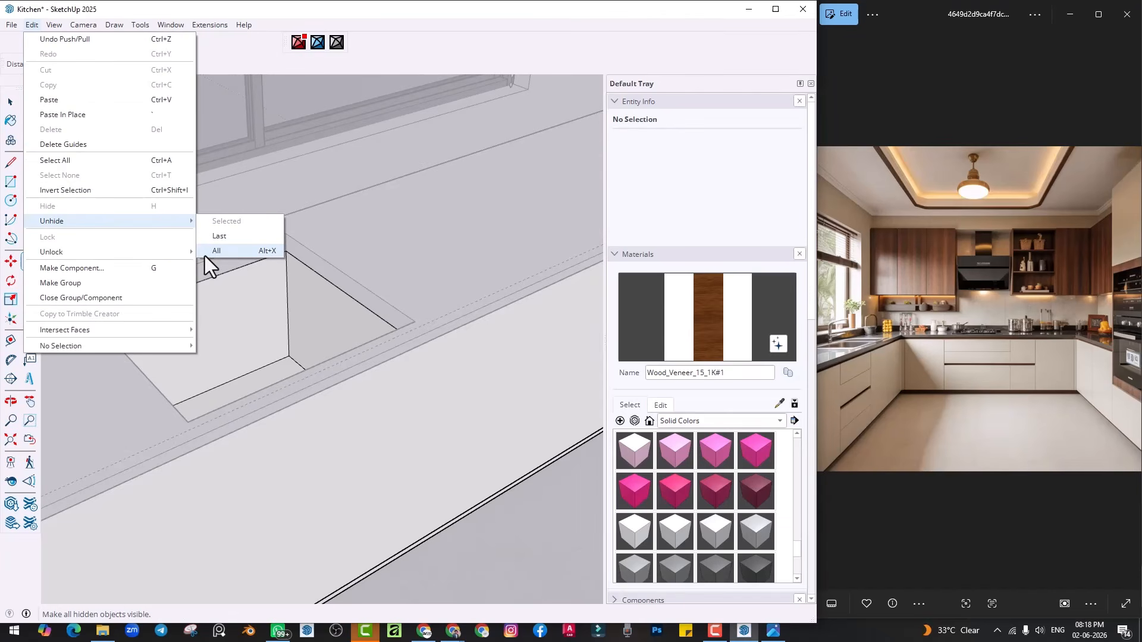
key("Escape")
key("Escape")
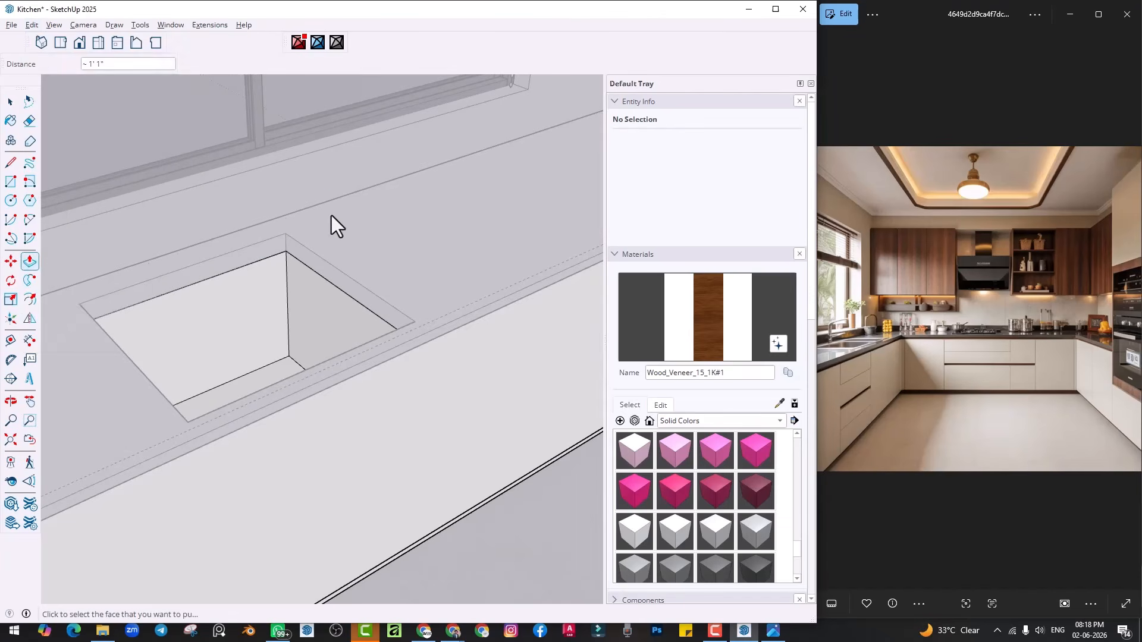
middle_click(330, 215)
key("space")
left_click(331, 215)
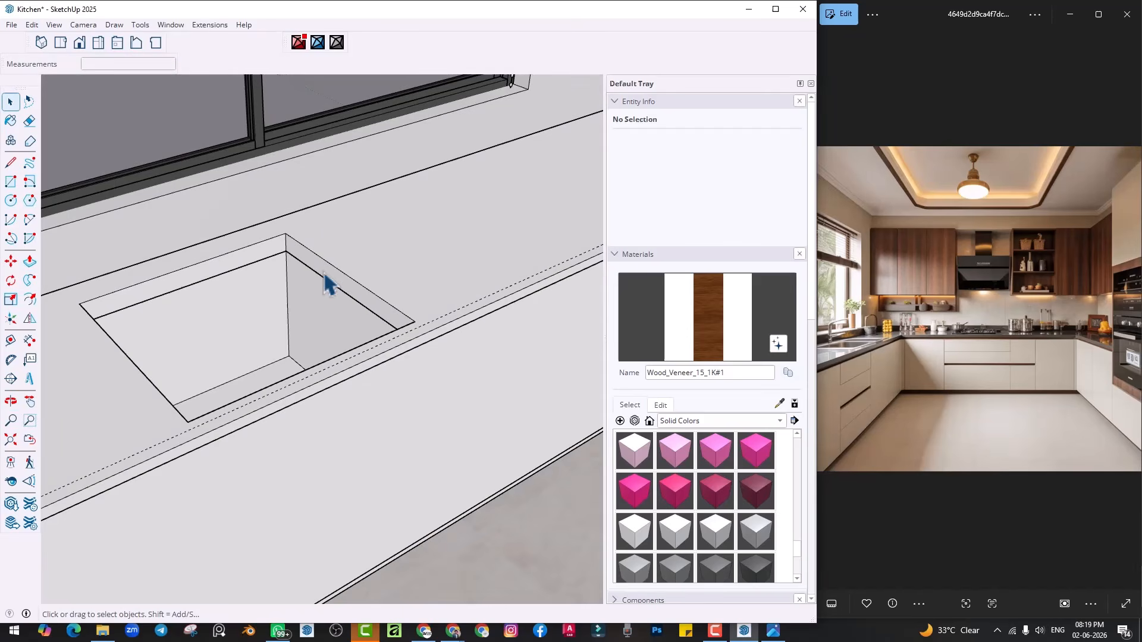
key("alt+h")
middle_click_drag(333, 280, 434, 372)
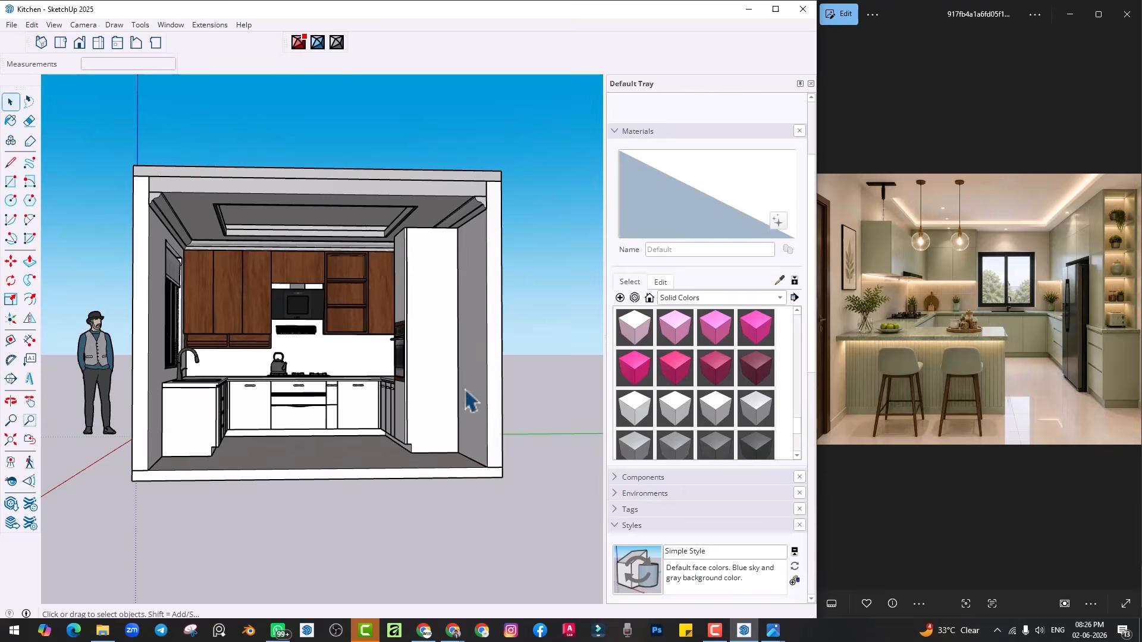
Maximise the model window, frame the kitchen's open front, and capture it as a rectangular snip with the Snipping Tool
scroll(381, 372, "up", 1)
middle_click_drag(380, 372, 439, 408)
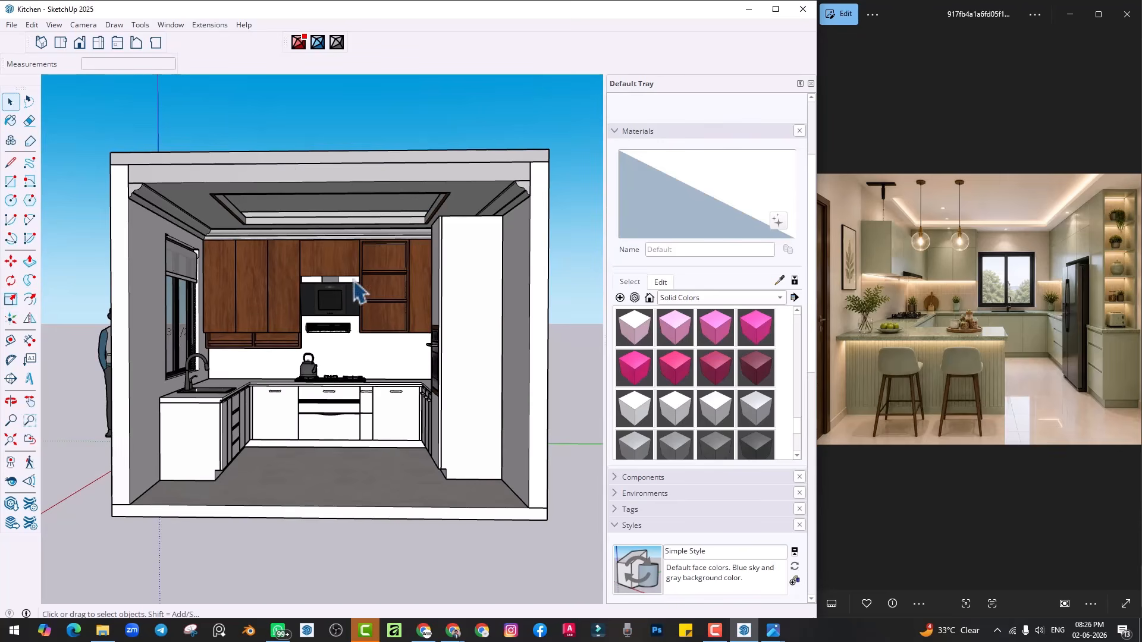
left_click(784, 10)
scroll(470, 372, "up", 2)
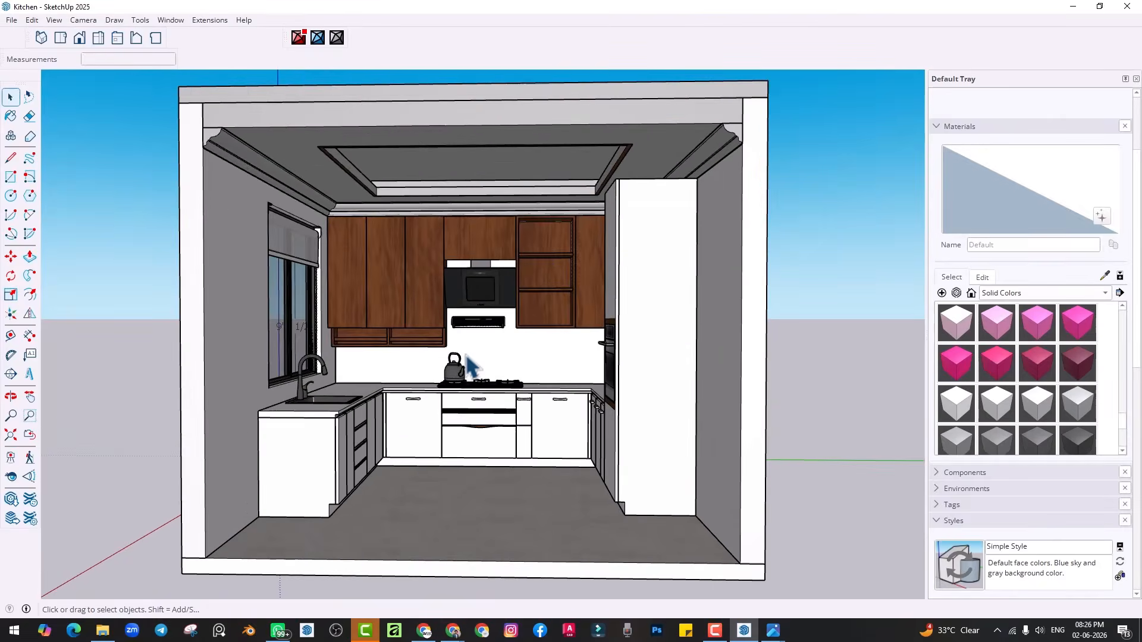
scroll(470, 372, "down", 1)
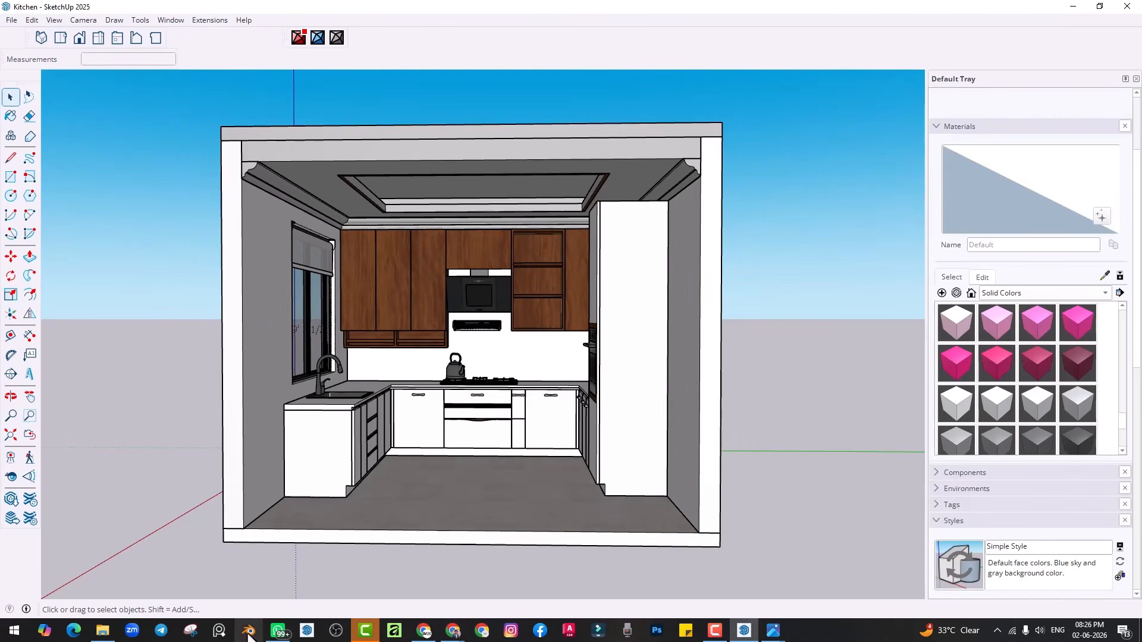
left_click(190, 631)
left_click(434, 136)
left_click_drag(189, 109, 761, 574)
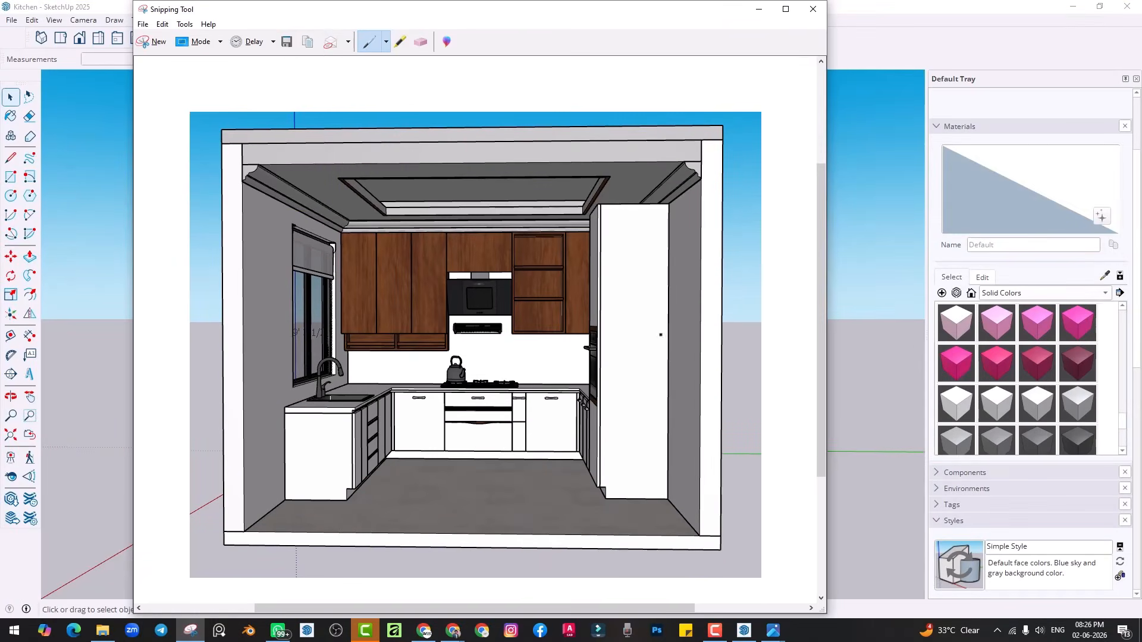
Save the snip as a JPEG file named k in the Downloads folder
left_click(287, 41)
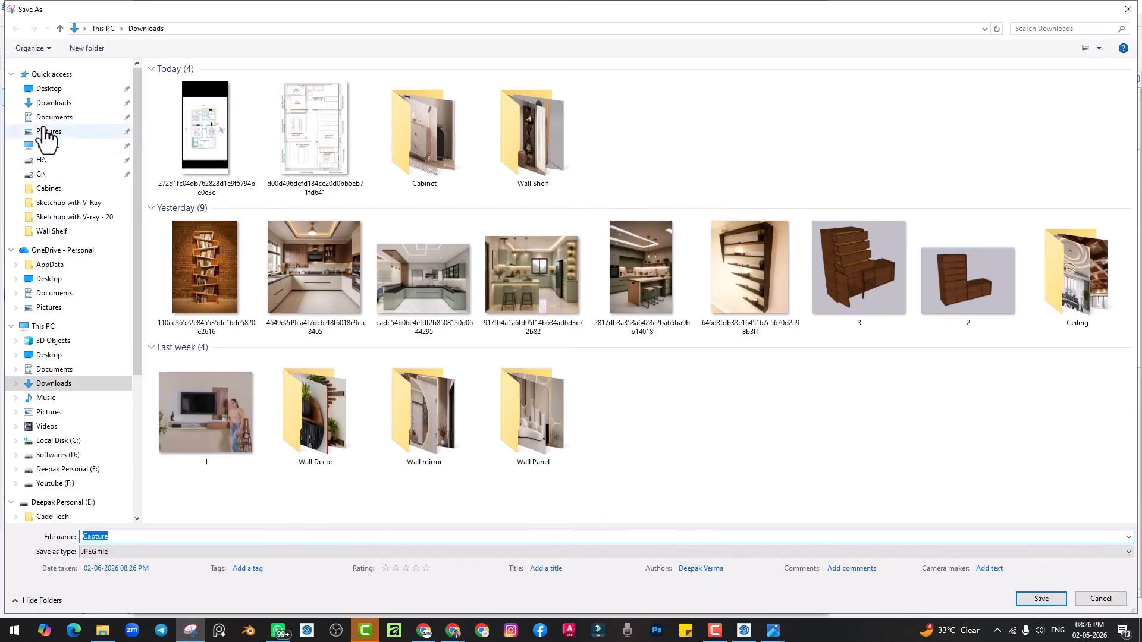
left_click(55, 103)
double_click(282, 537)
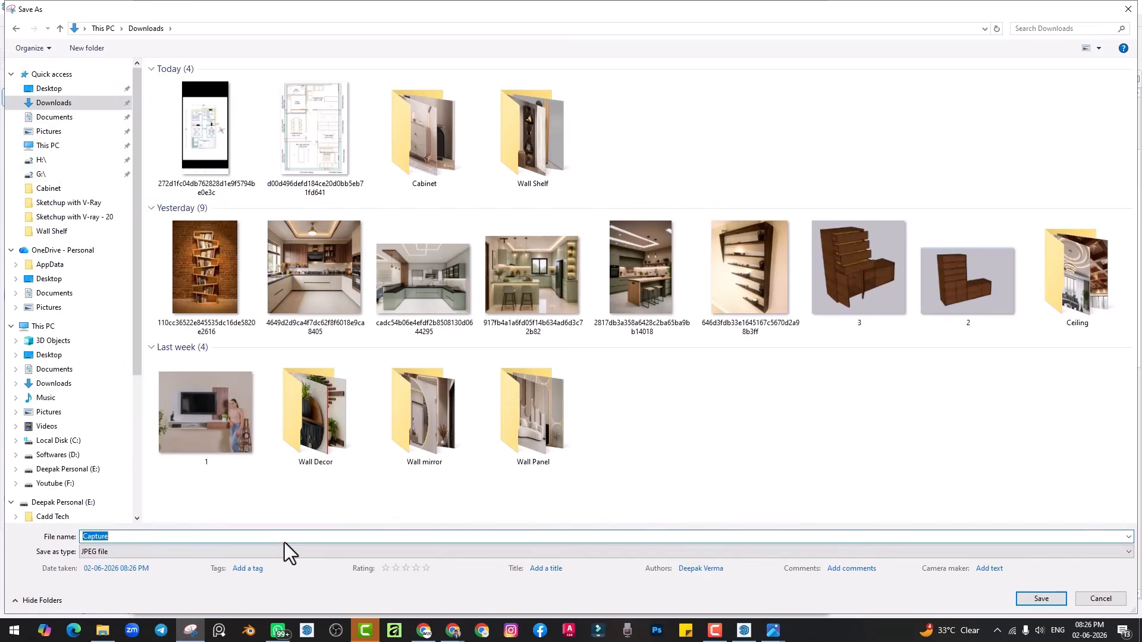
type("k")
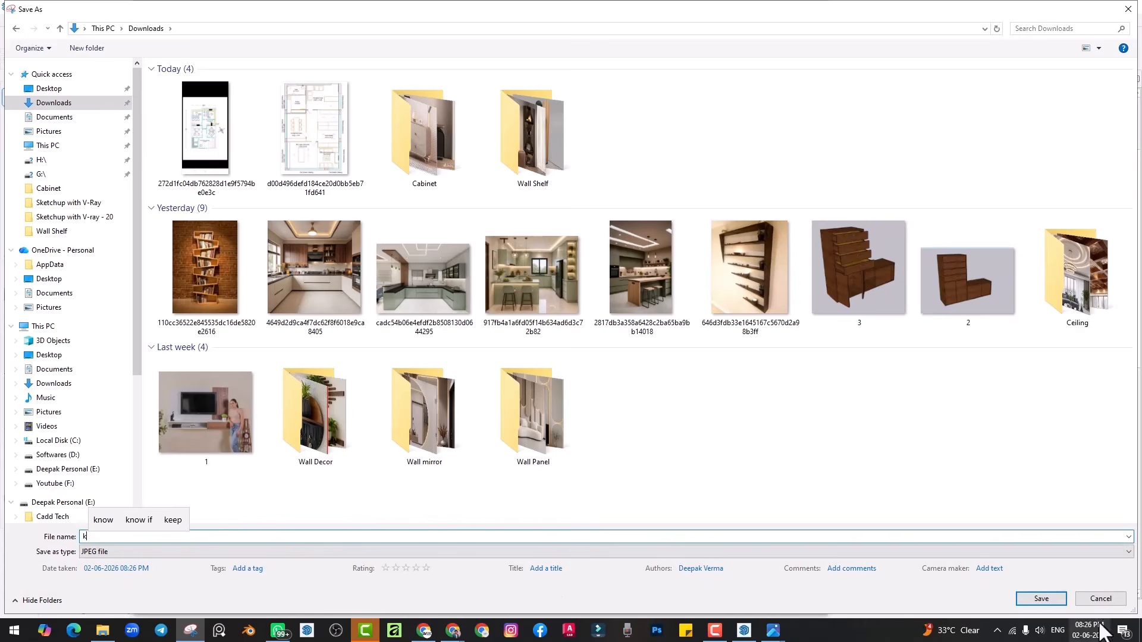
left_click(1050, 599)
Switch to Chrome and open ChatGPT in a new tab
mouse_move(456, 636)
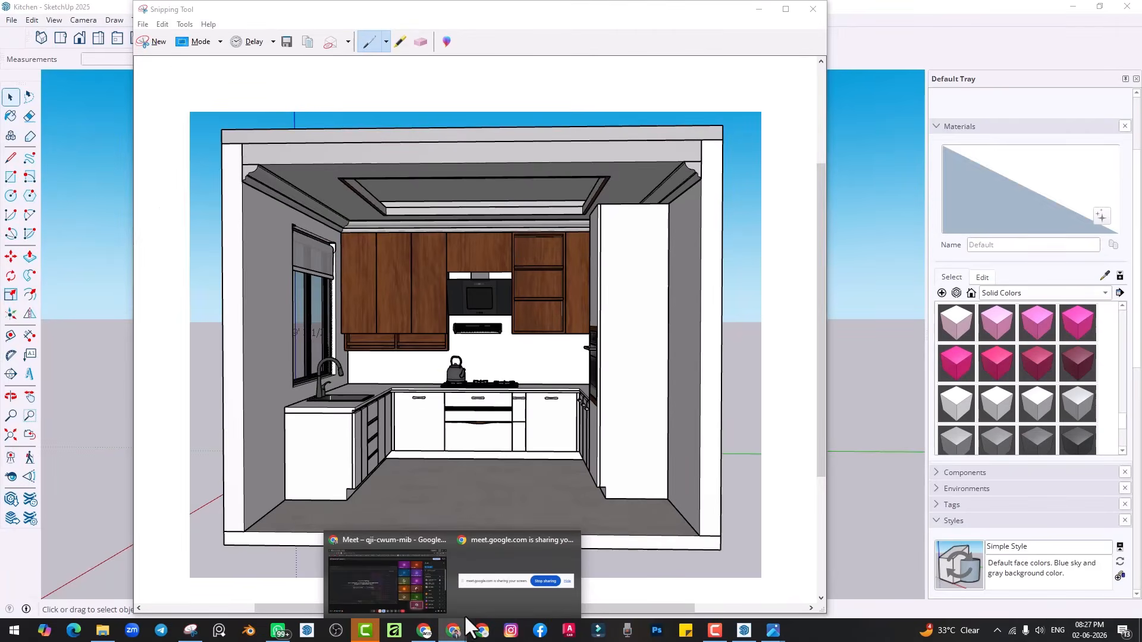
left_click(402, 571)
left_click(173, 12)
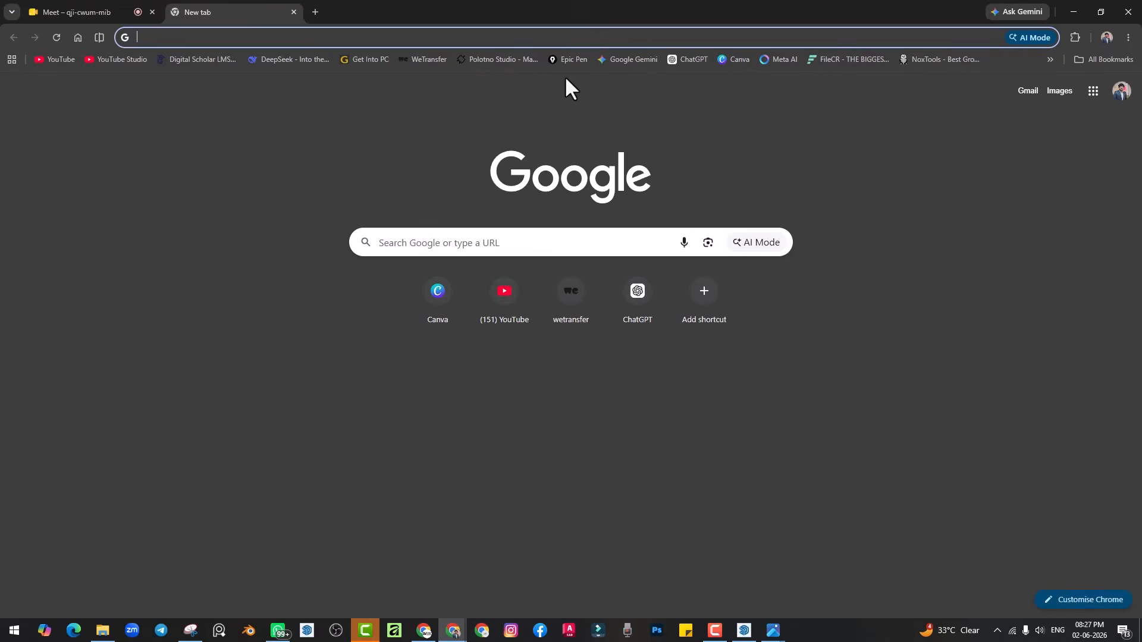
left_click(684, 60)
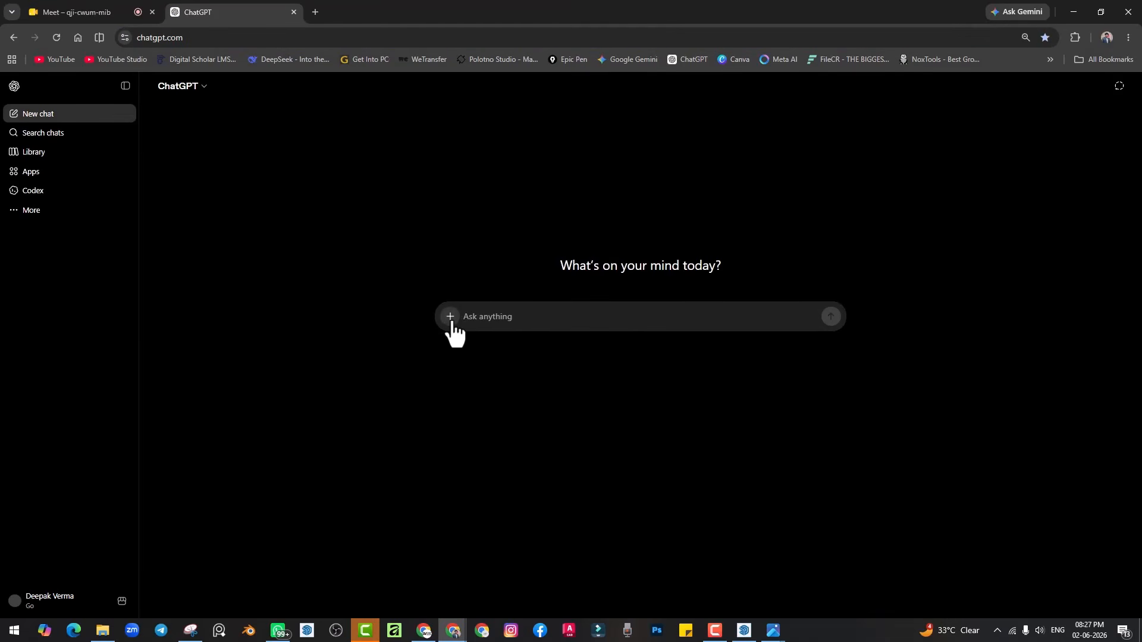
Attach the saved kitchen snip k from the Downloads folder to the new chat
left_click(451, 317)
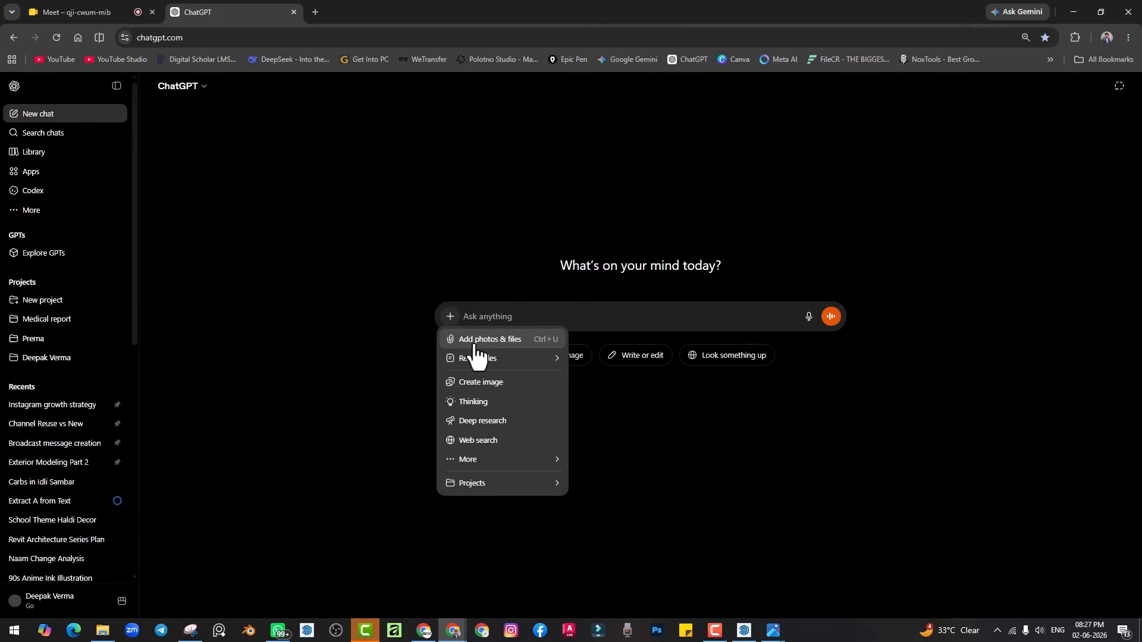
left_click(476, 341)
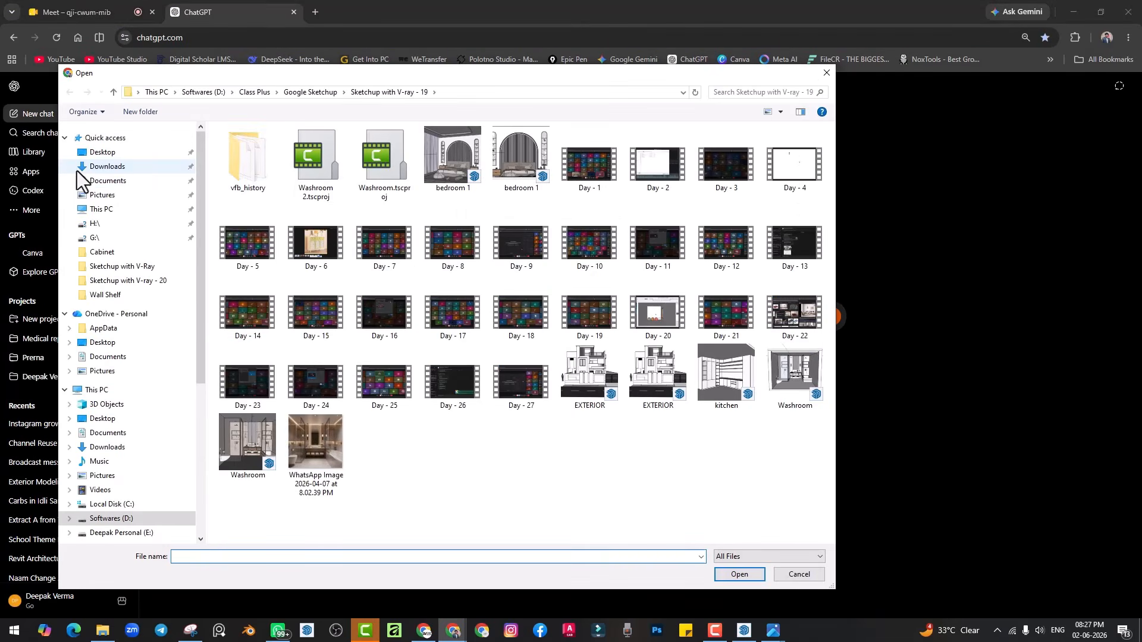
left_click(77, 170)
double_click(285, 191)
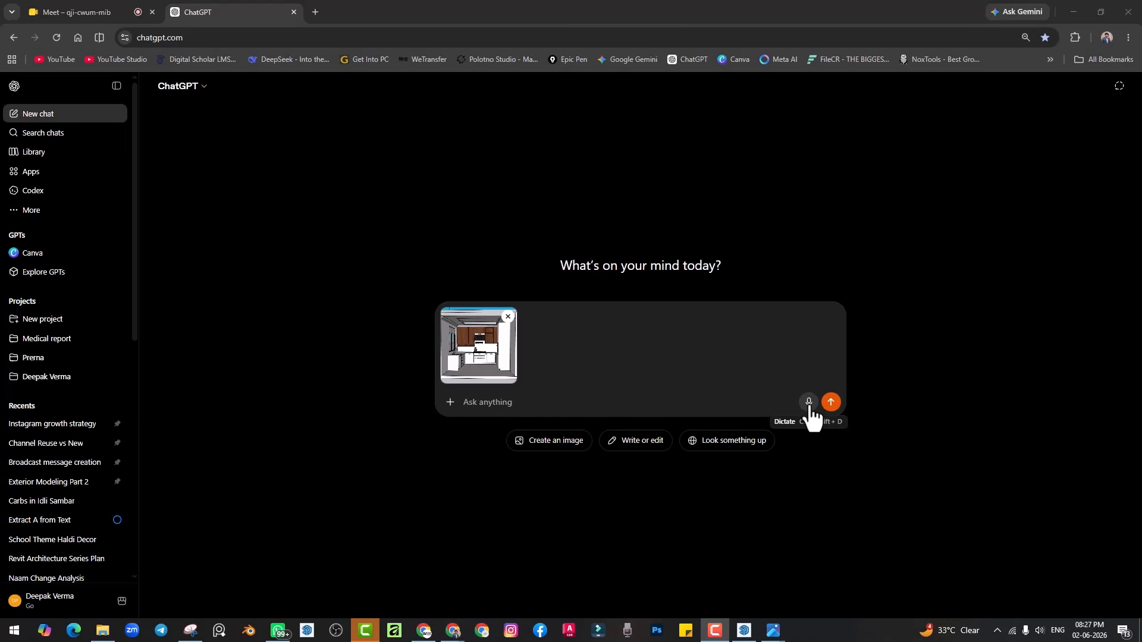
Dictate and send a Hindi prompt asking for a 4K render of the SketchUp kitchen with good materials and lighting effects
left_click(810, 406)
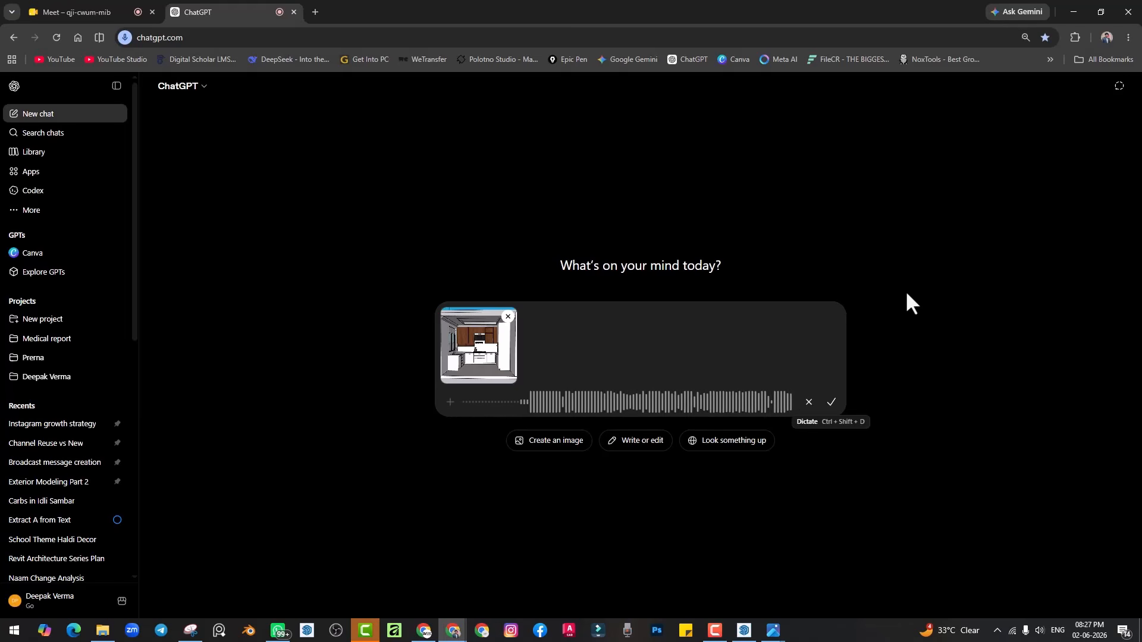
left_click(831, 403)
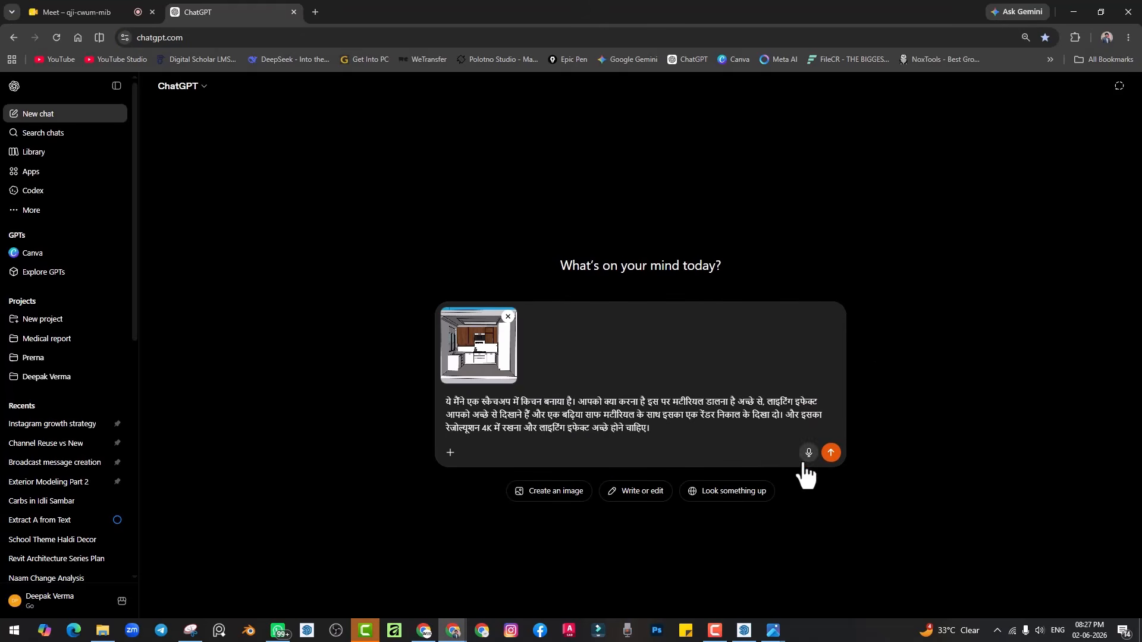
left_click(831, 453)
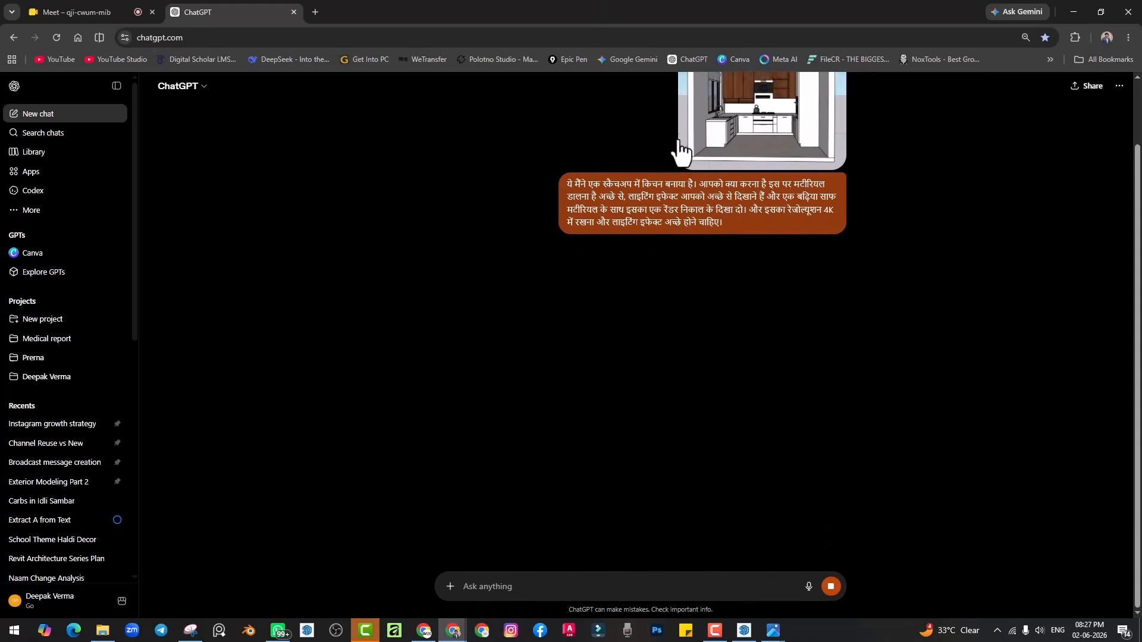
View the generated kitchen render enlarged beside the original request, close it, and switch back to the SketchUp kitchen model
scroll(772, 244, "up", 1)
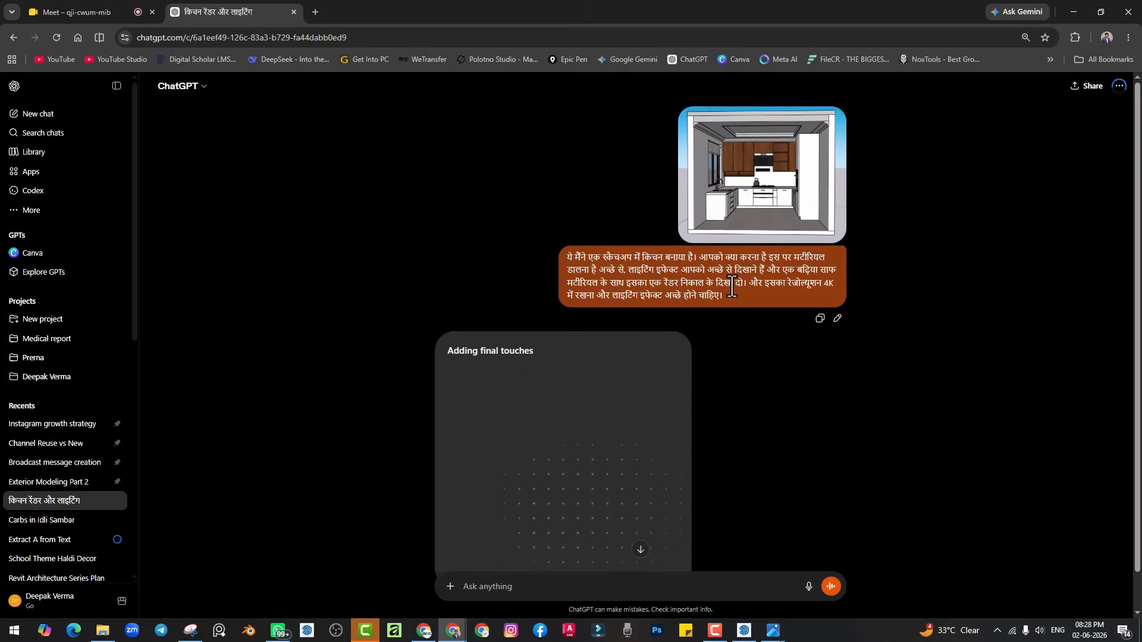
scroll(734, 290, "down", 1)
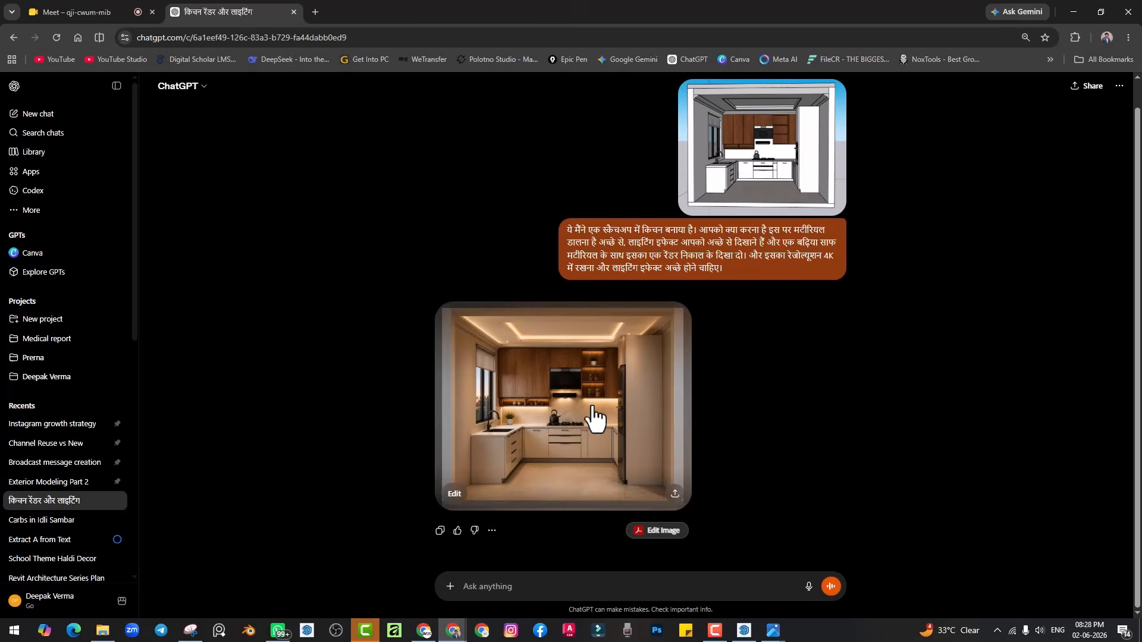
left_click(592, 420)
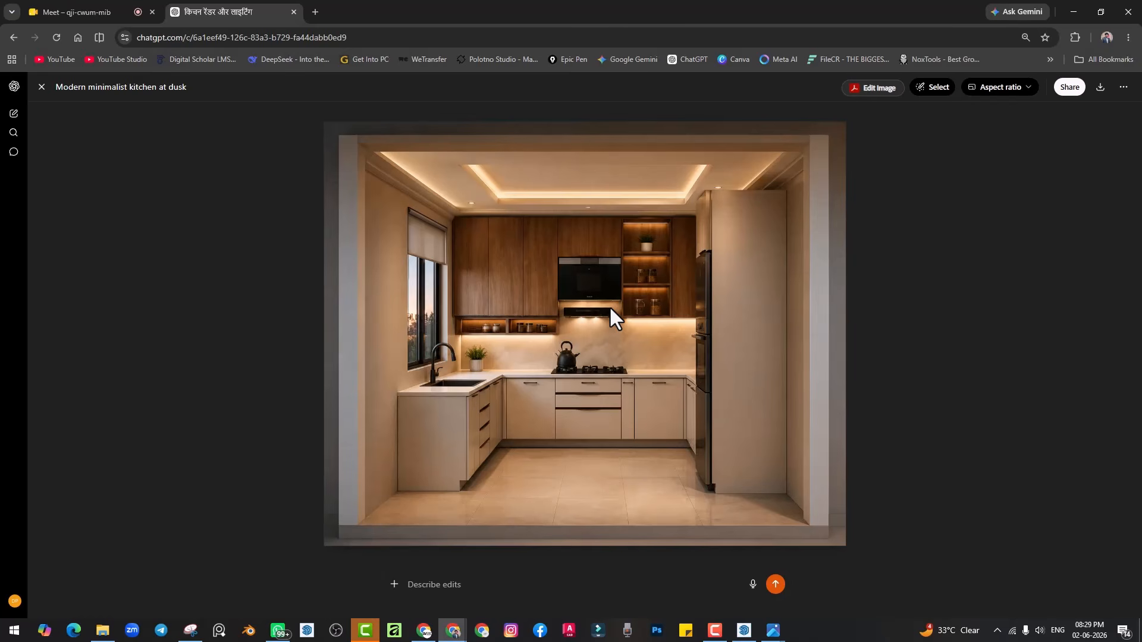
key("Escape")
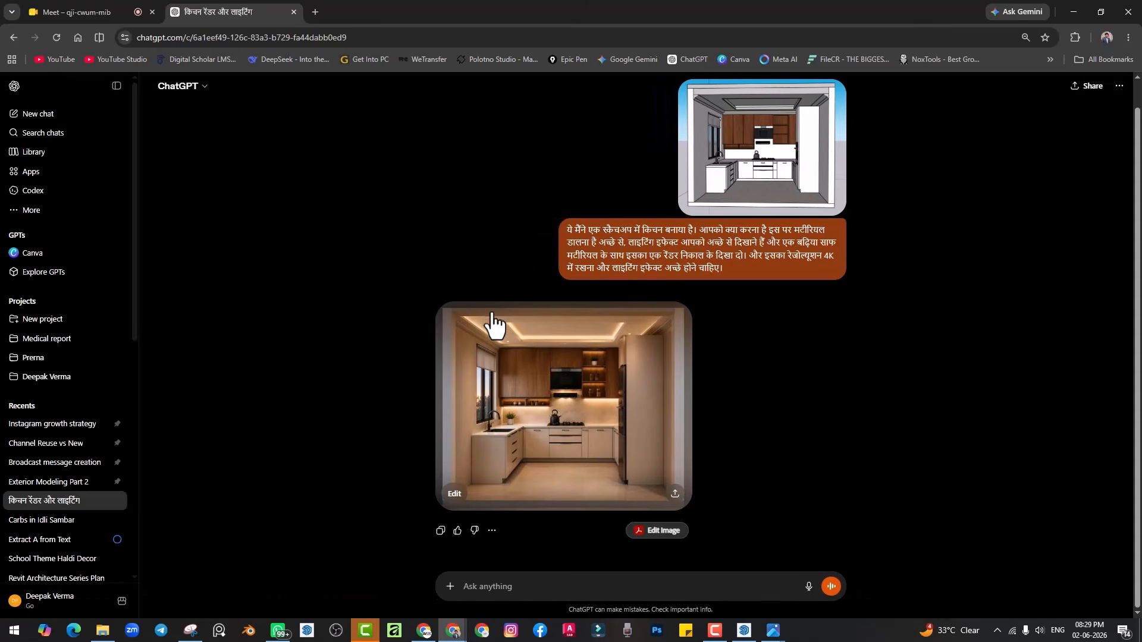
left_click(1077, 11)
left_click(809, 12)
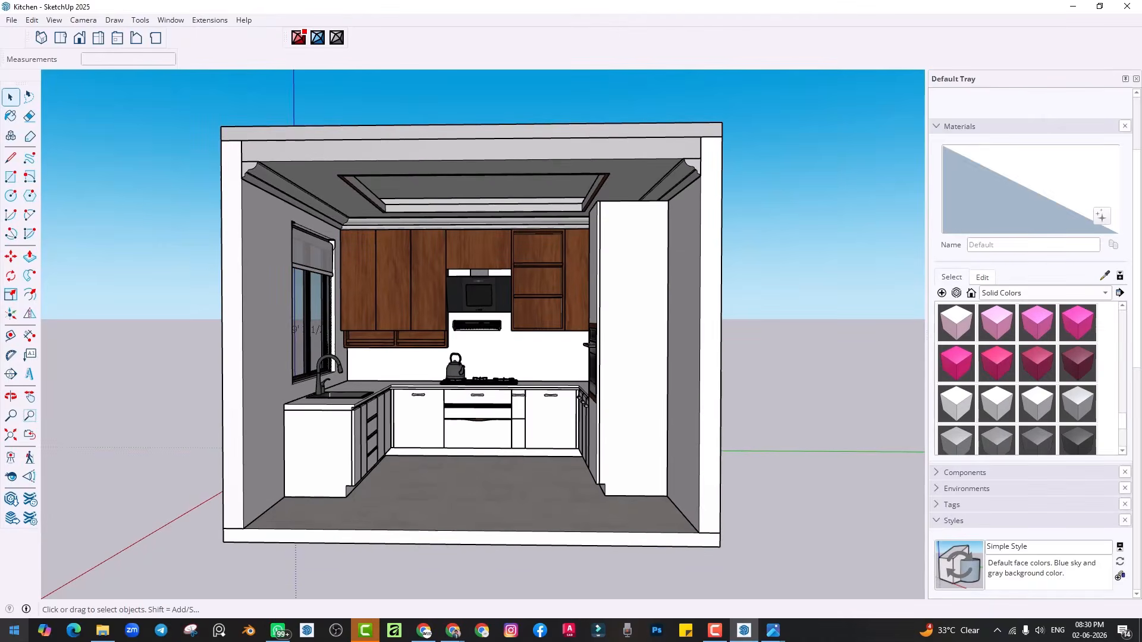
key("super")
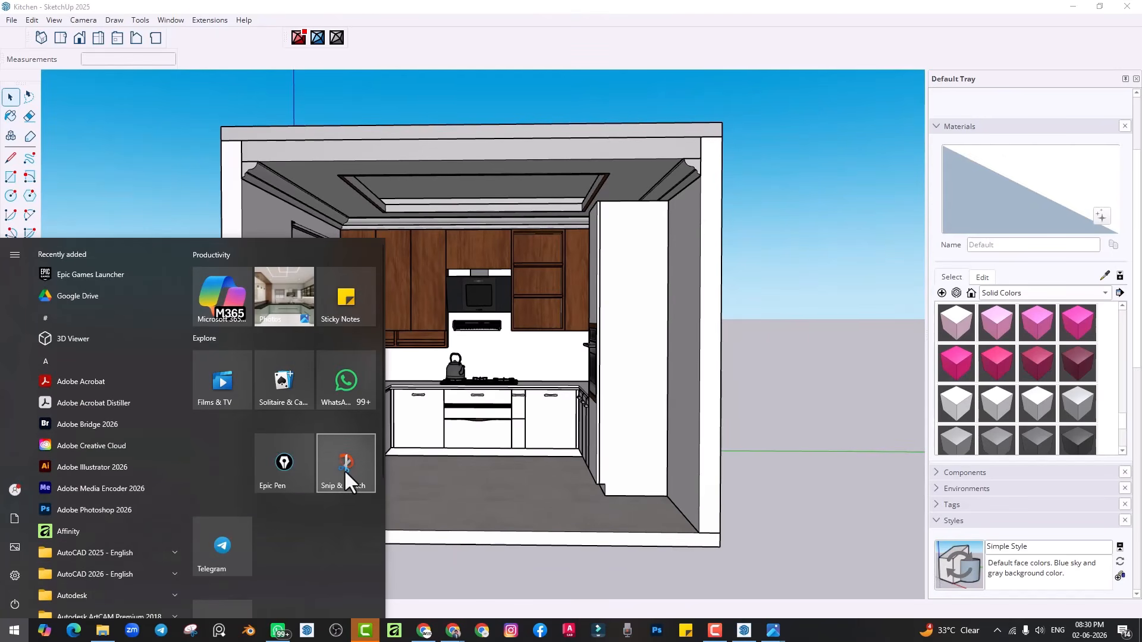
left_click(344, 469)
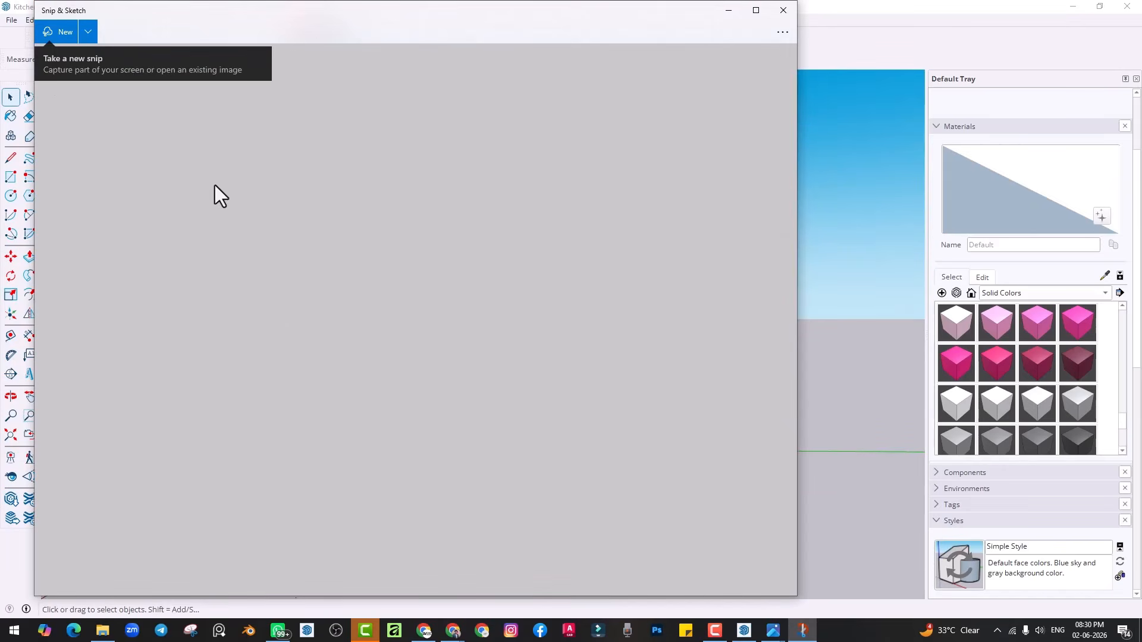
left_click(783, 10)
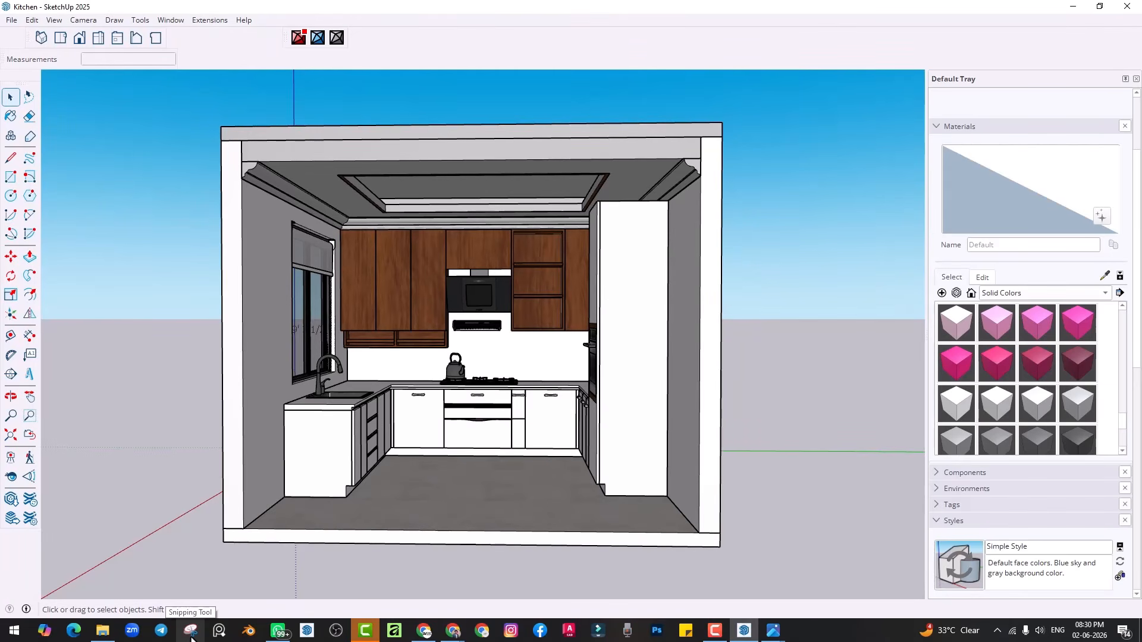
Open the Snipping Tool, capture the kitchen's open front as a rectangular snip, and close the tool without saving
key("super")
type("snip")
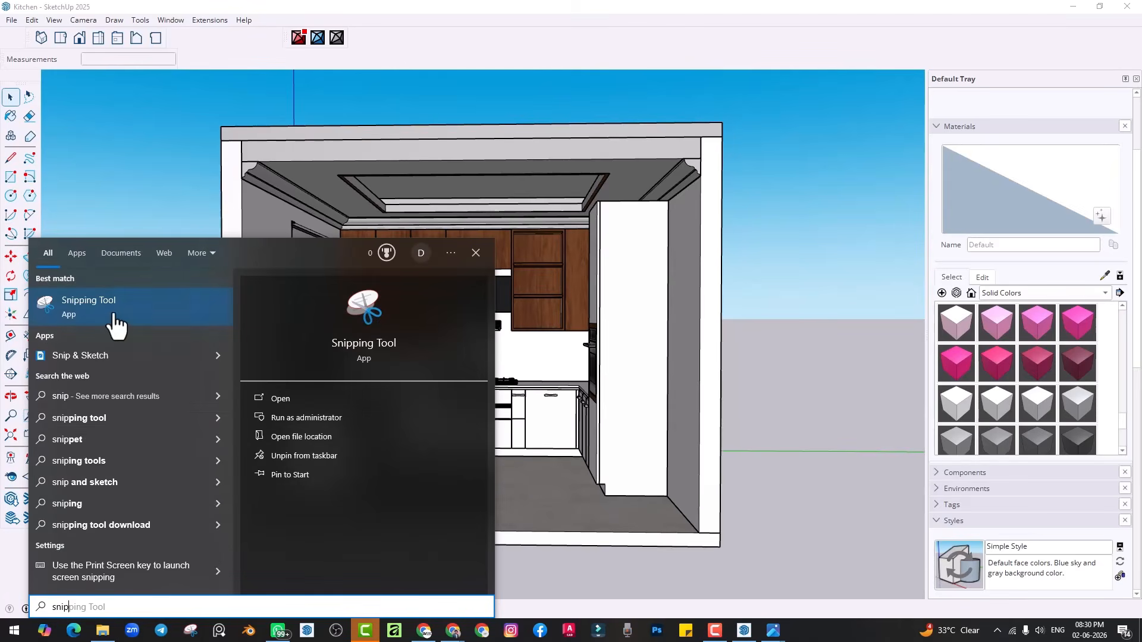
left_click(110, 313)
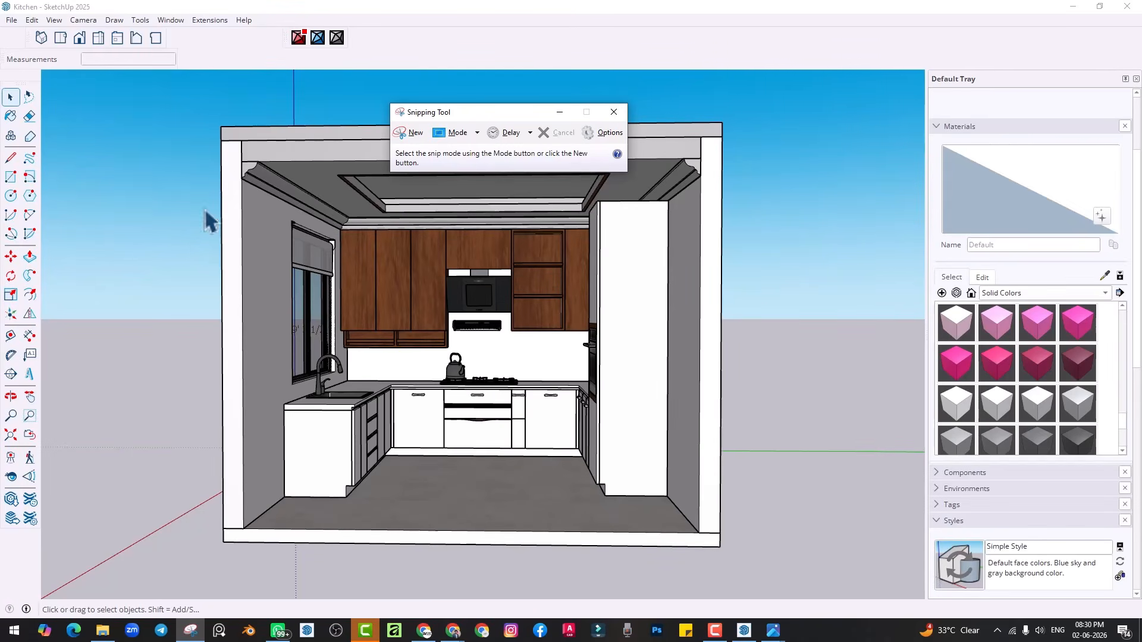
left_click(399, 134)
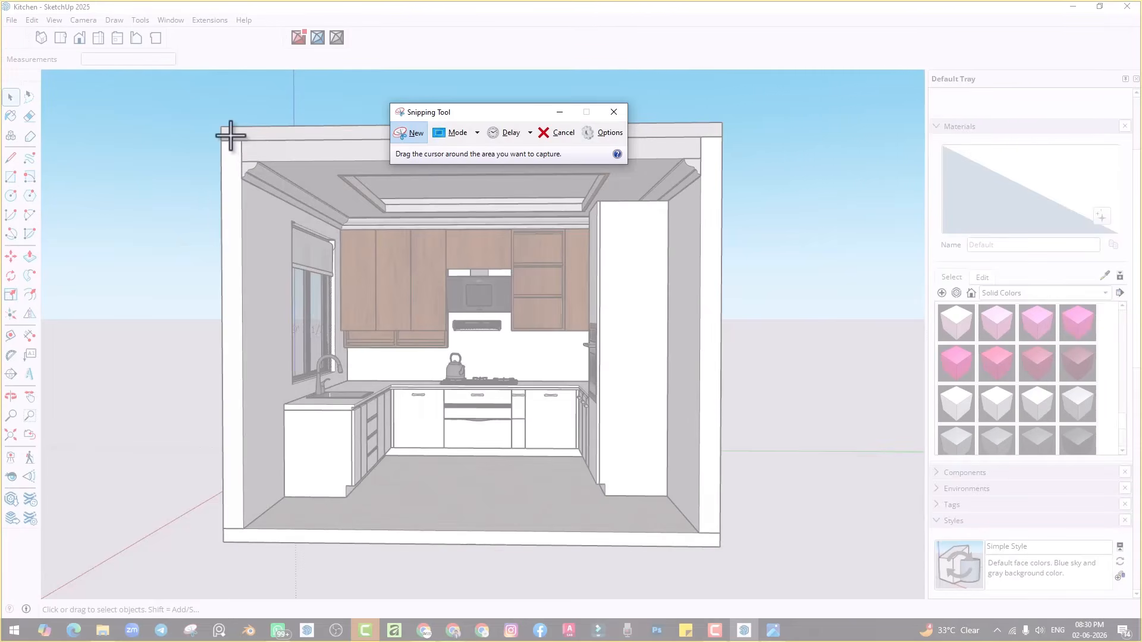
left_click_drag(231, 136, 708, 541)
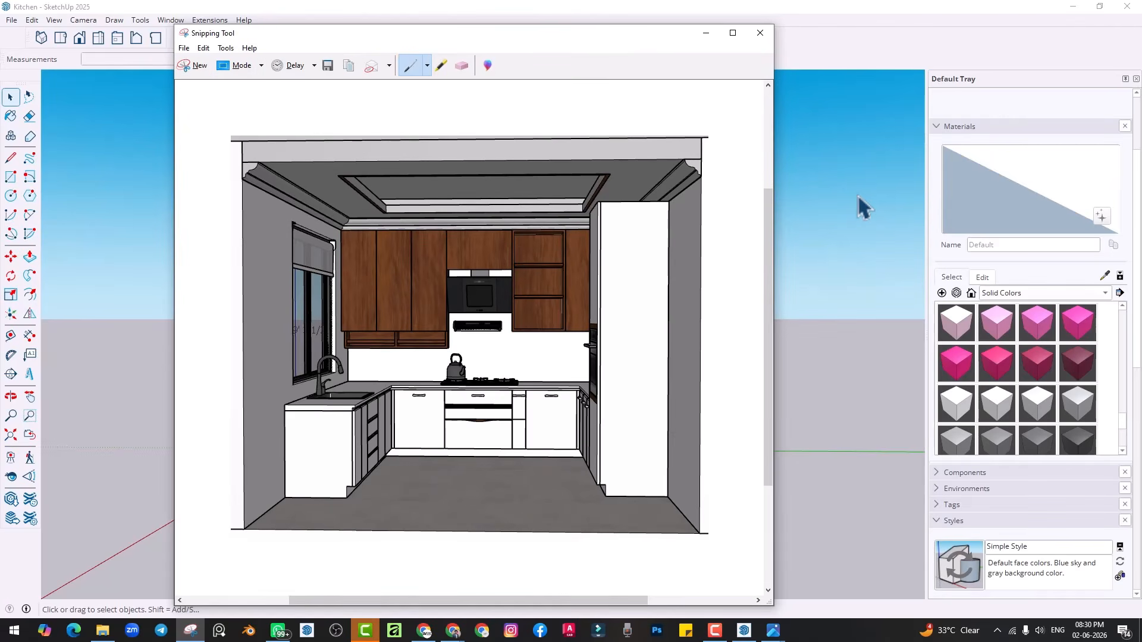
left_click(760, 33)
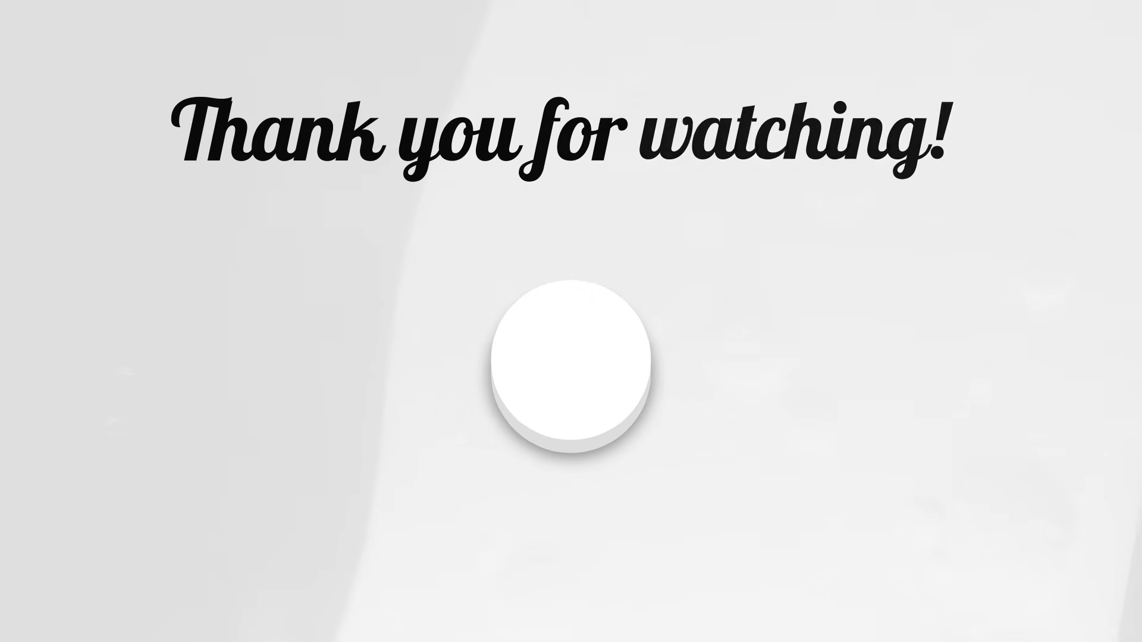